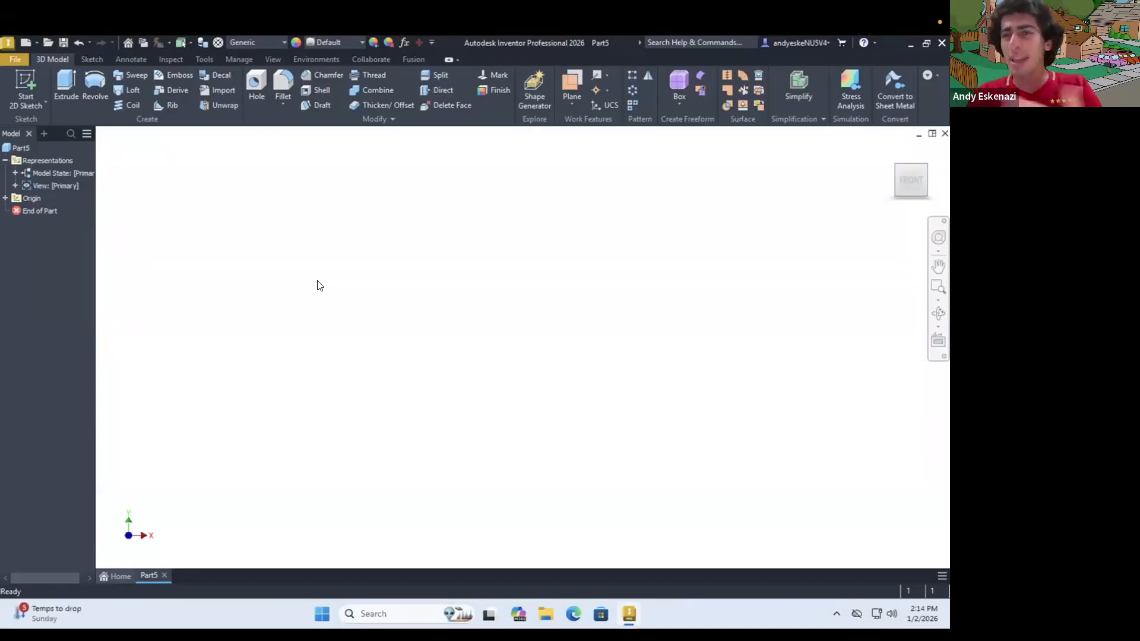
# Step: Start a sketch on the XY plane and draw a two-point center rectangle centred on the origin
pyautogui.click(25, 83)
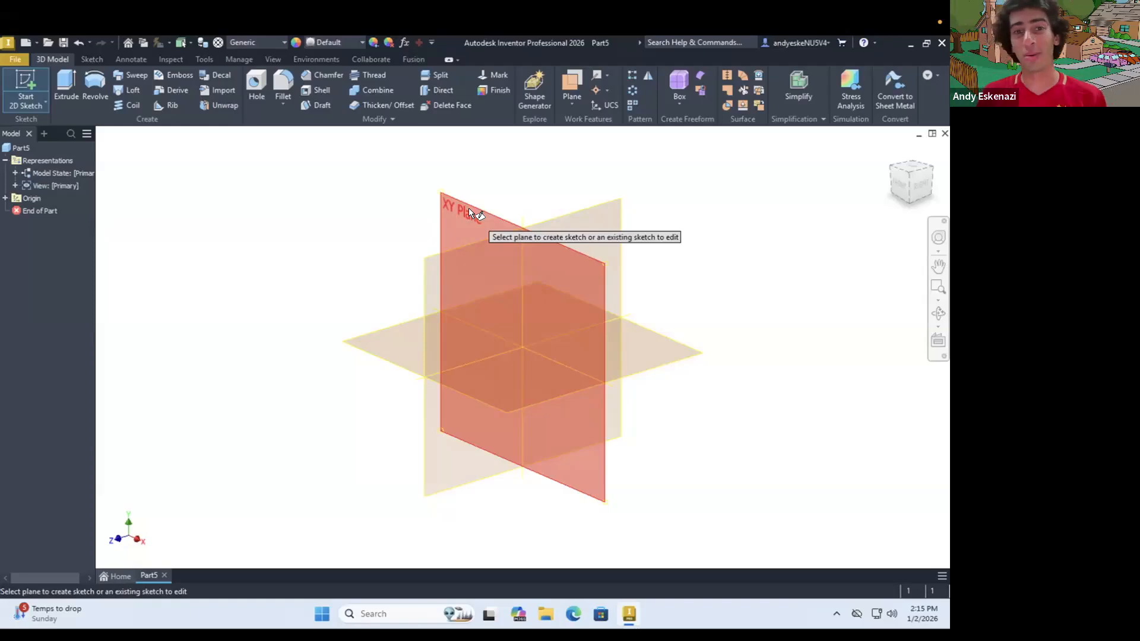
pyautogui.click(468, 208)
pyautogui.click(158, 77)
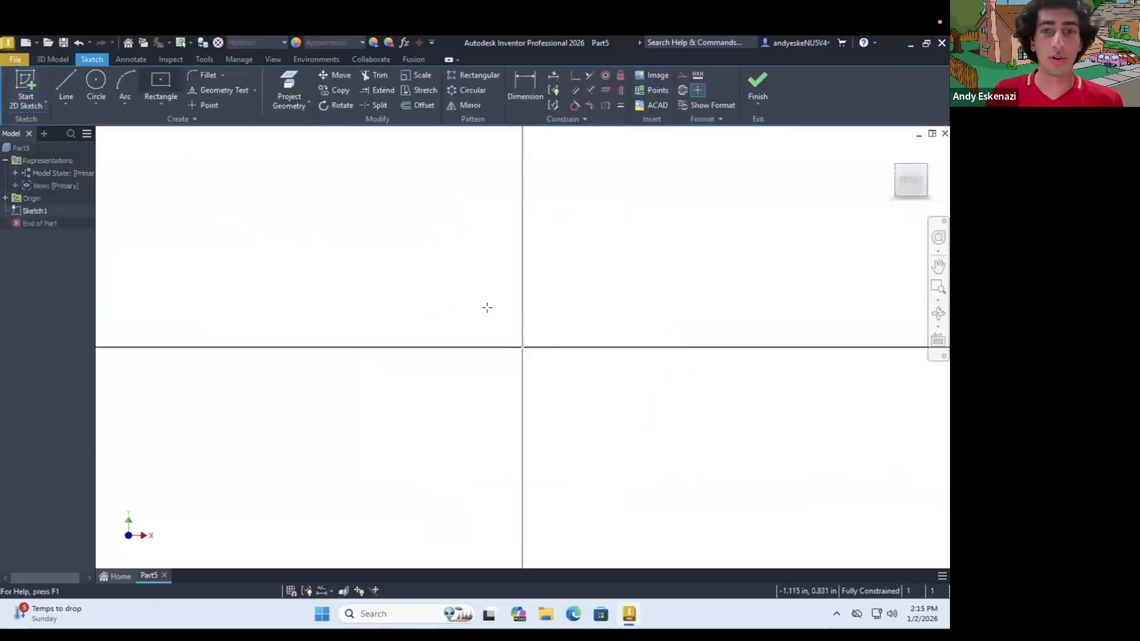
pyautogui.click(522, 347)
pyautogui.click(657, 250)
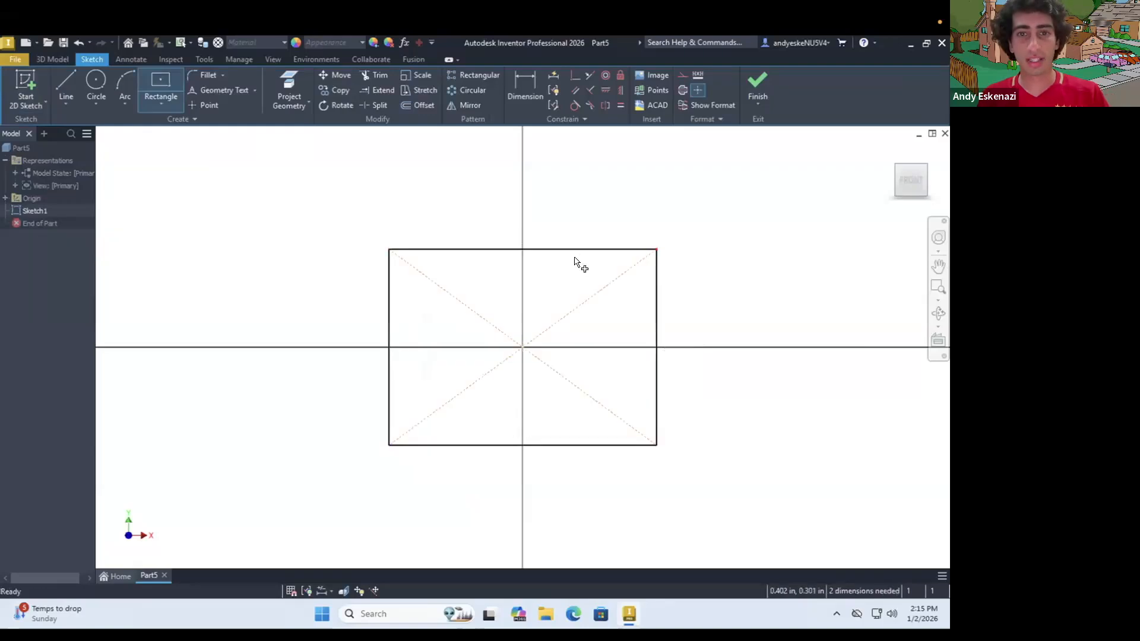
# Step: Dimension the rectangle's width and height to 1 in each
pyautogui.press('d')
pyautogui.click(580, 250)
pyautogui.click(309, 217)
pyautogui.write('1')
pyautogui.press('Return')
pyautogui.click(360, 316)
pyautogui.click(280, 317)
pyautogui.write('1')
pyautogui.press('Return')
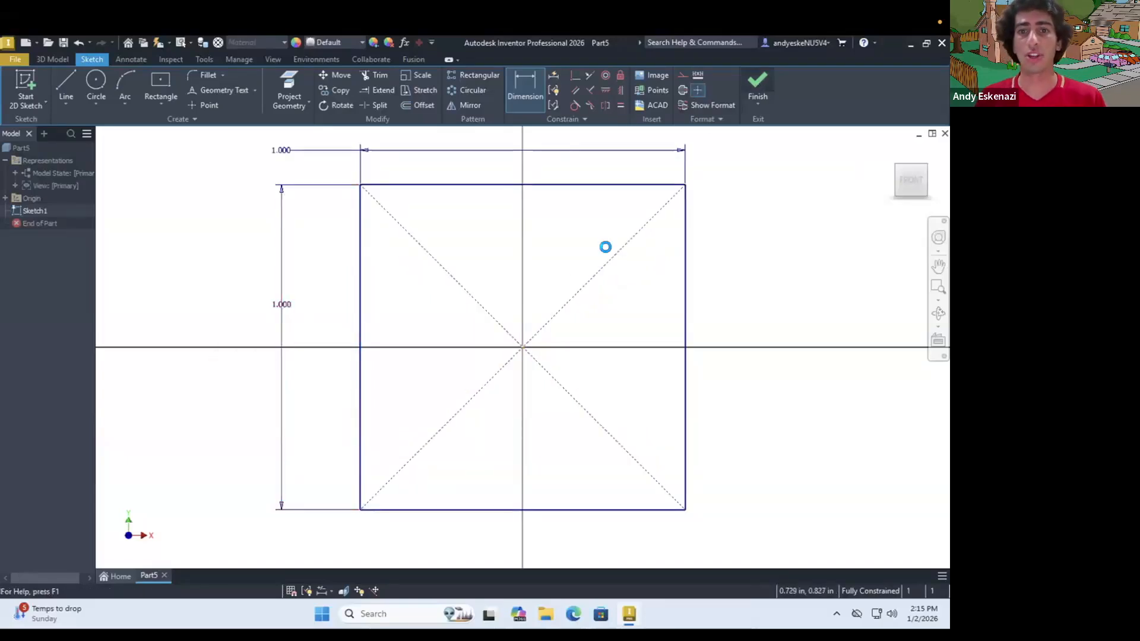
# Step: Finish the square sketch and create a work plane offset 1 in from the XY plane
pyautogui.moveTo(518, 246)
pyautogui.keyDown('shift'); pyautogui.mouseDown(button='middle')
pyautogui.moveTo(559, 280)
pyautogui.moveTo(598, 255)
pyautogui.moveTo(582, 272)
pyautogui.moveTo(560, 379)
pyautogui.moveTo(528, 267)
pyautogui.moveTo(502, 296)
pyautogui.moveTo(517, 285)
pyautogui.mouseUp(button='middle'); pyautogui.keyUp('shift')
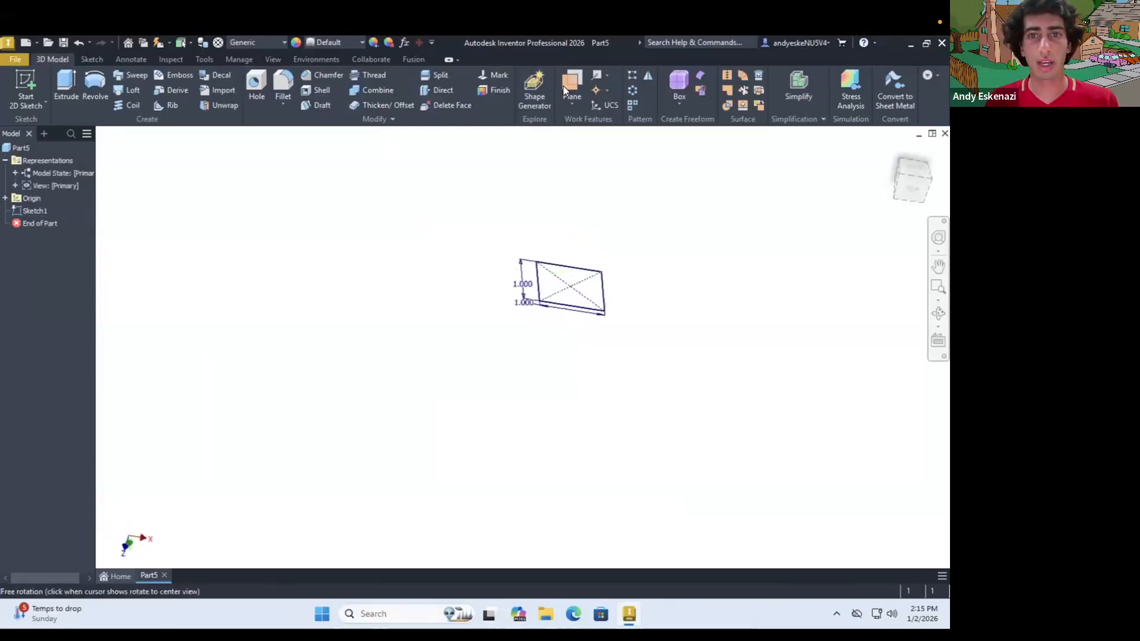
pyautogui.click(569, 104)
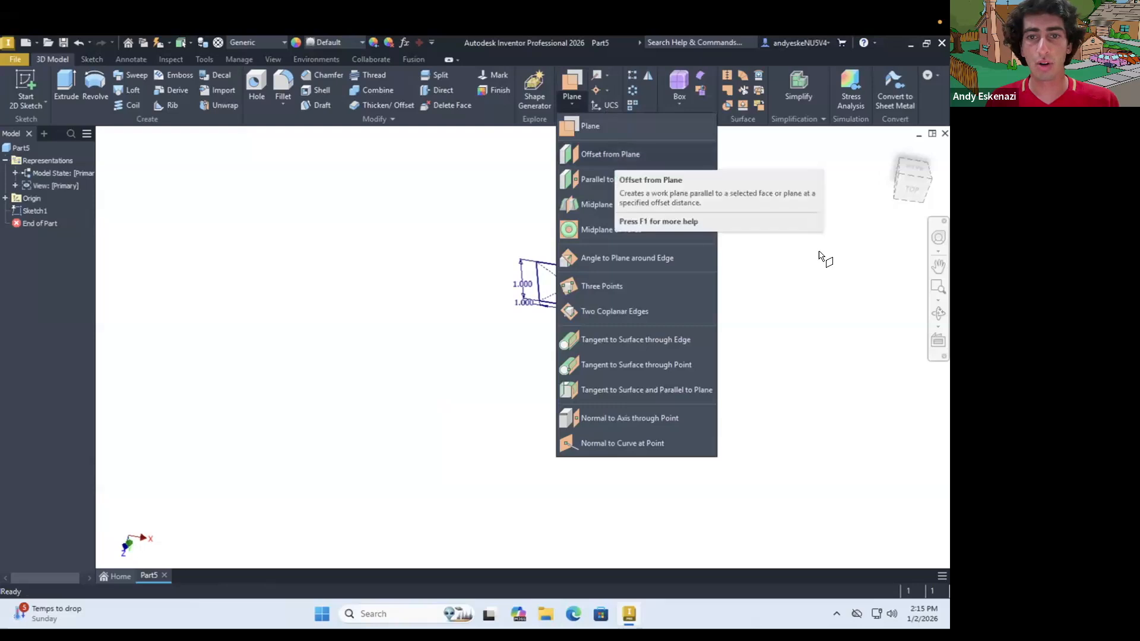
pyautogui.click(610, 153)
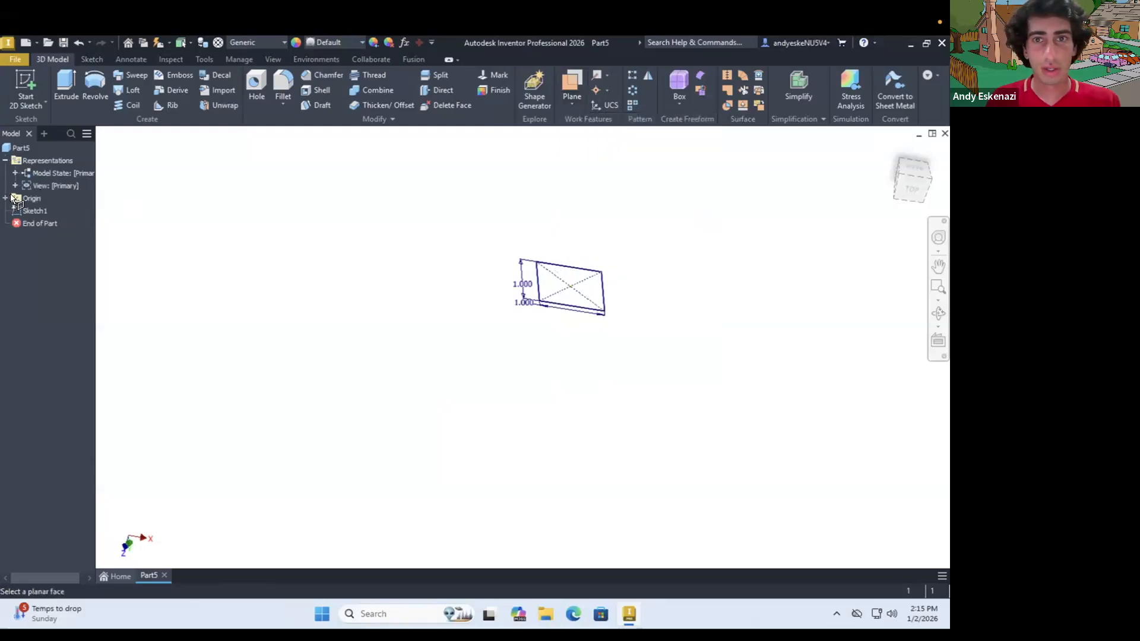
pyautogui.click(11, 196)
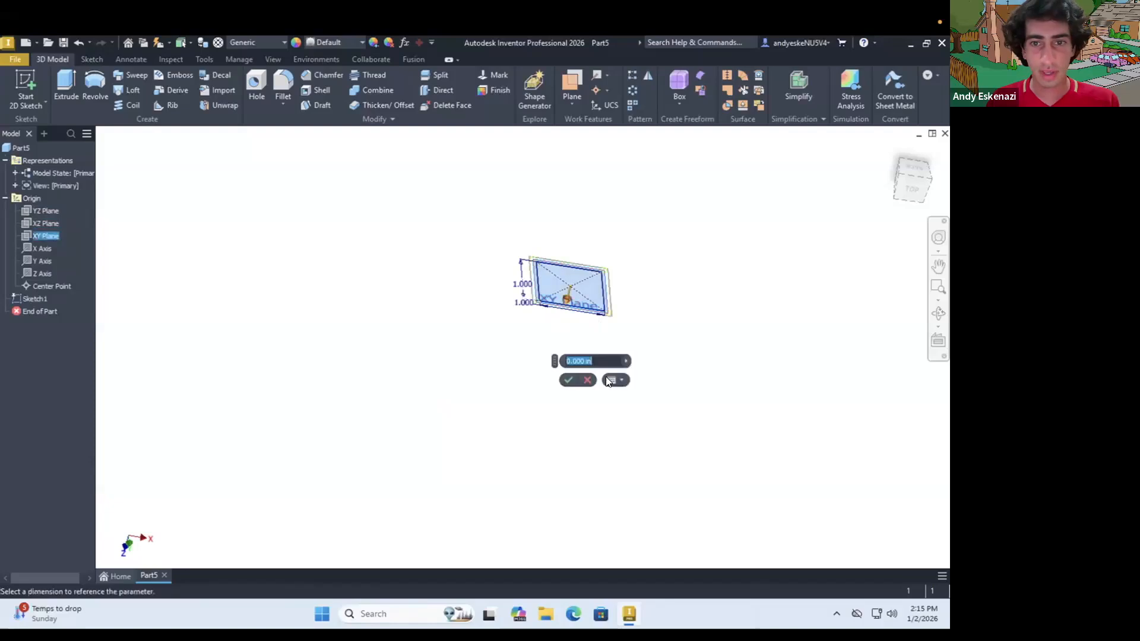
pyautogui.write('1')
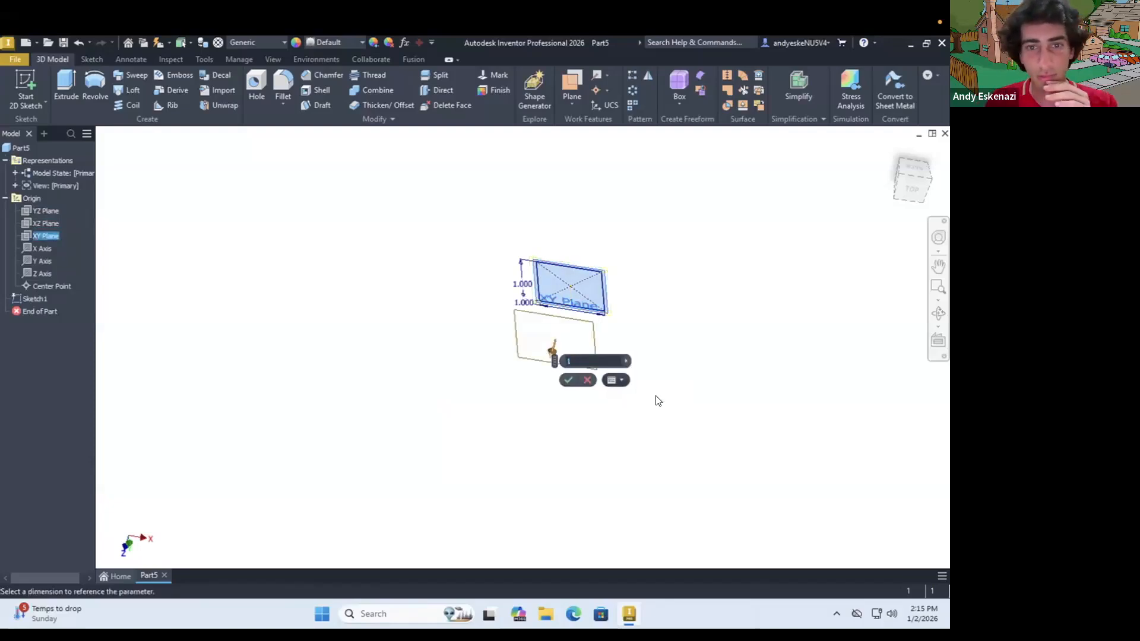
pyautogui.press('Return')
# Step: Start a sketch on the offset work plane and draw a six-sided polygon centred on the origin, corners about 1.5 in from the centre
pyautogui.moveTo(557, 364)
pyautogui.keyDown('shift'); pyautogui.mouseDown(button='middle')
pyautogui.moveTo(575, 272)
pyautogui.moveTo(557, 279)
pyautogui.mouseUp(button='middle'); pyautogui.keyUp('shift')
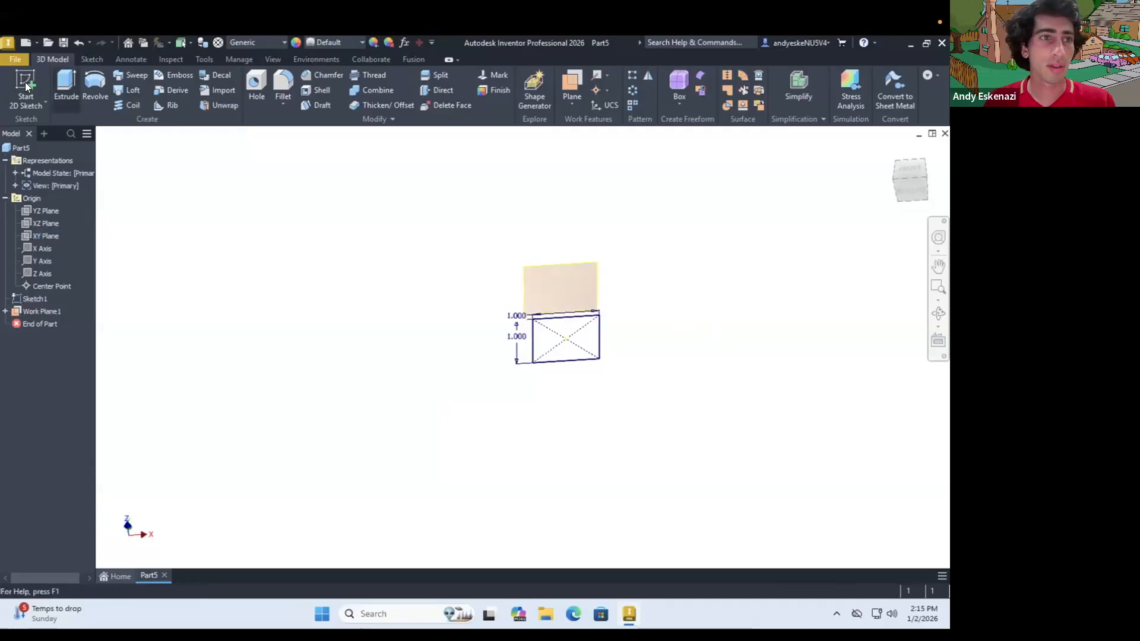
pyautogui.click(559, 278)
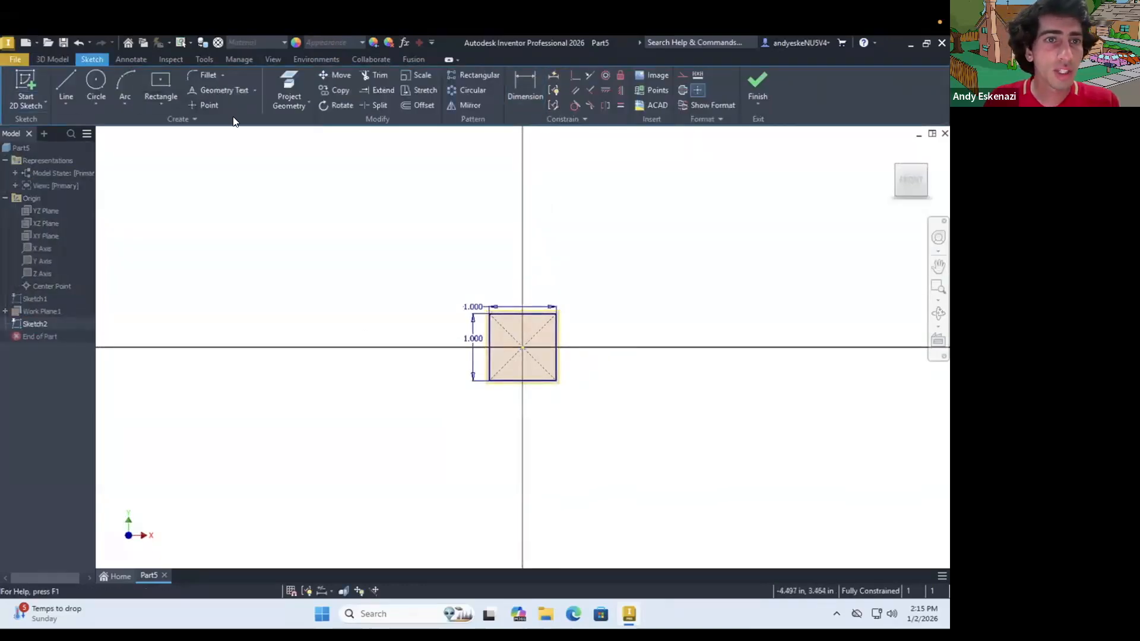
pyautogui.click(162, 106)
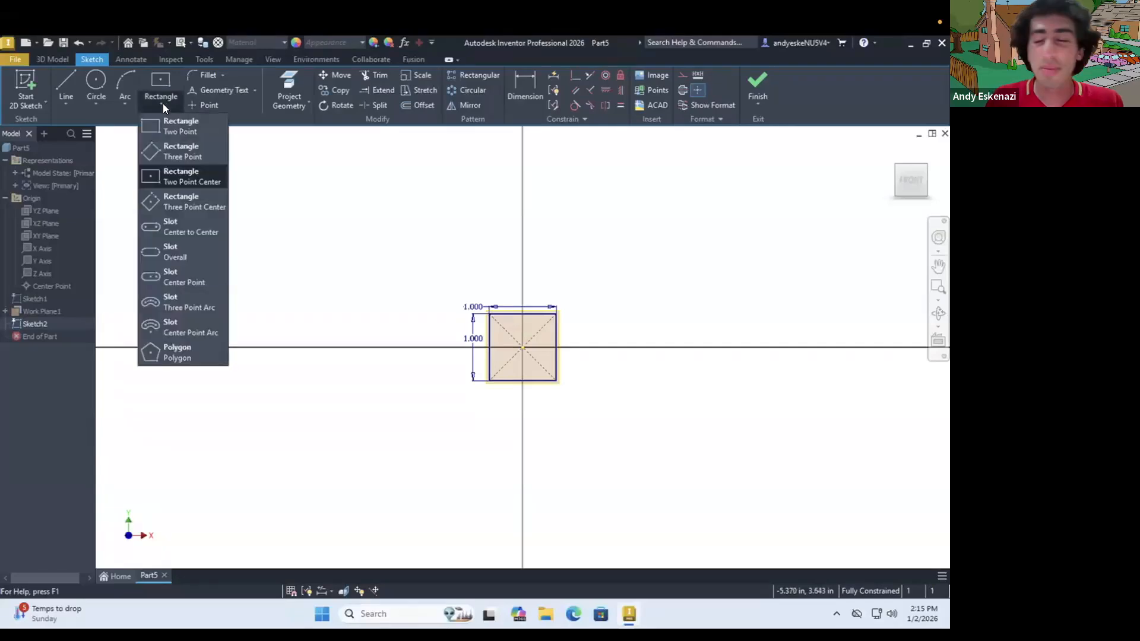
pyautogui.click(175, 352)
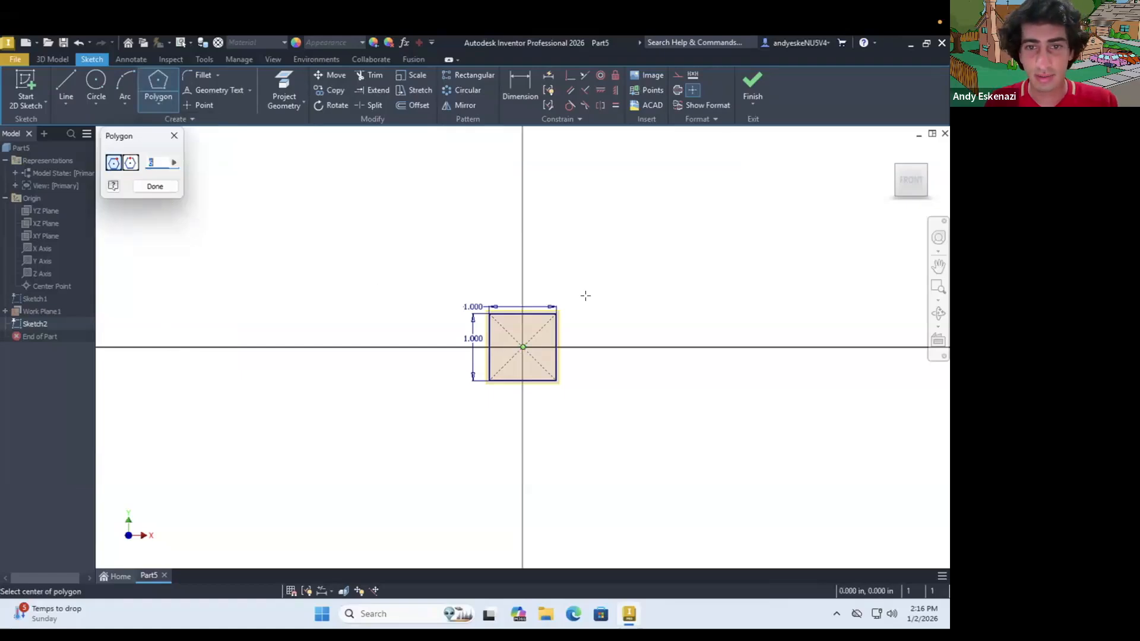
pyautogui.click(522, 347)
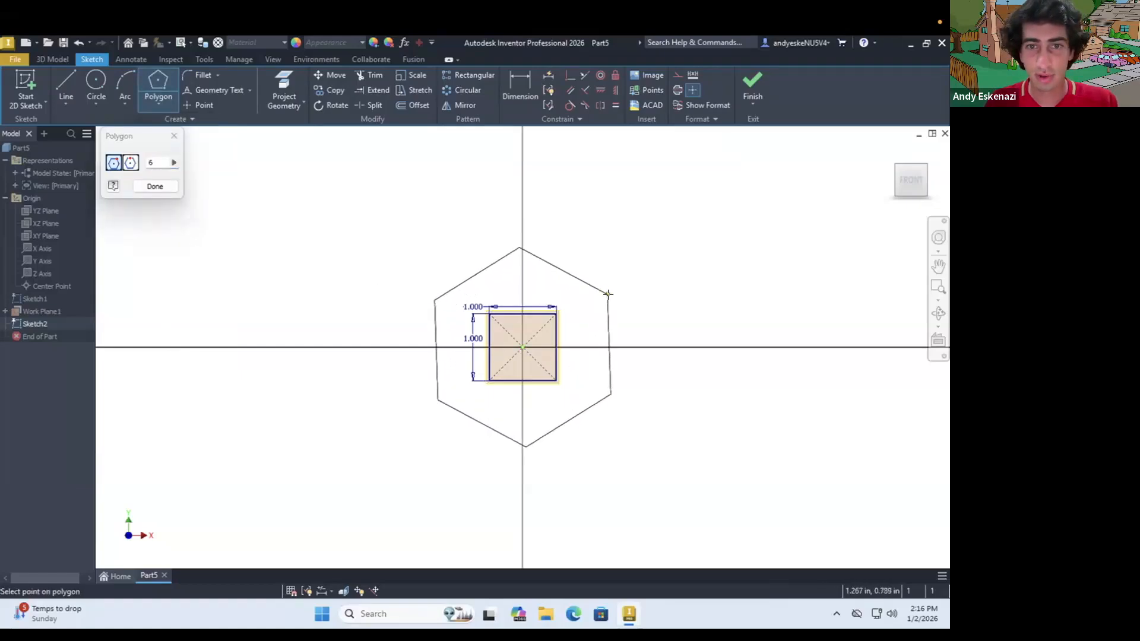
pyautogui.click(610, 297)
pyautogui.press('Escape')
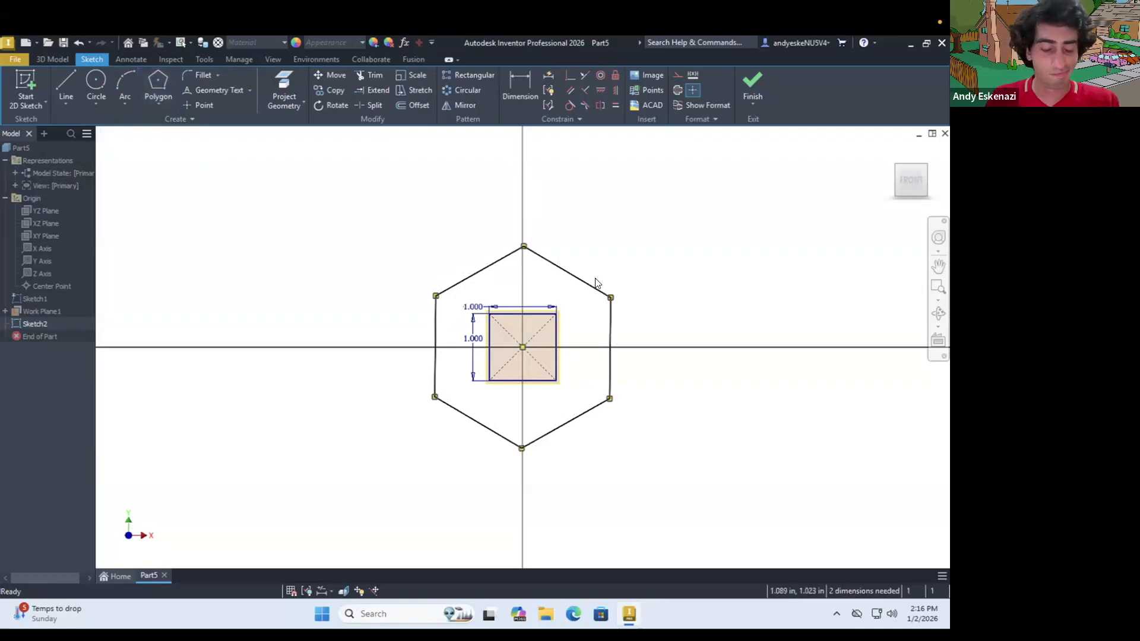
# Step: Dimension the horizontal span of the hexagon's upper-right edge to 1 in
pyautogui.press('d')
pyautogui.click(569, 273)
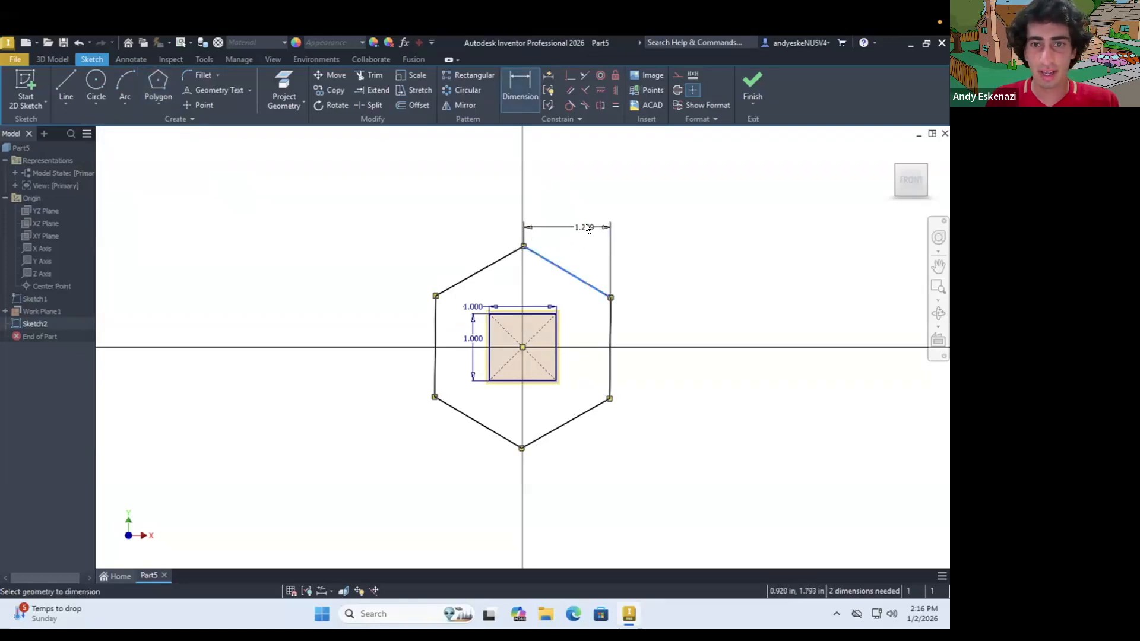
pyautogui.click(586, 227)
pyautogui.write('1')
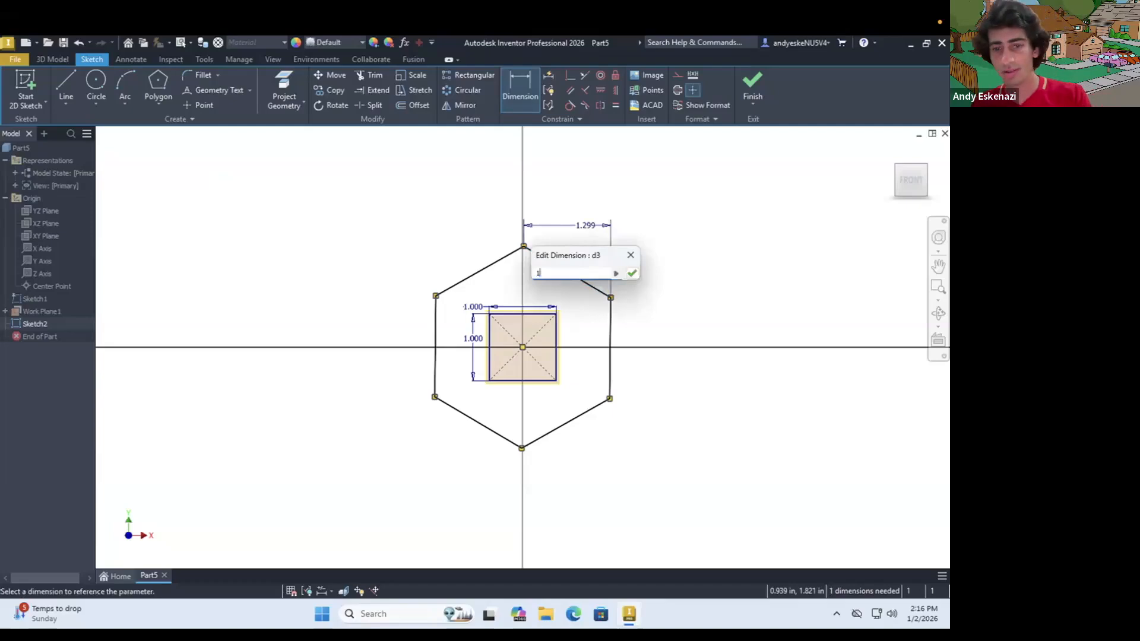
pyautogui.press('Return')
pyautogui.press('Escape')
# Step: Project the square's top edge into the hexagon sketch and constrain the hexagon's upper edge parallel to it
pyautogui.click(525, 257)
pyautogui.keyDown('shift'); pyautogui.click(538, 315); pyautogui.keyUp('shift')
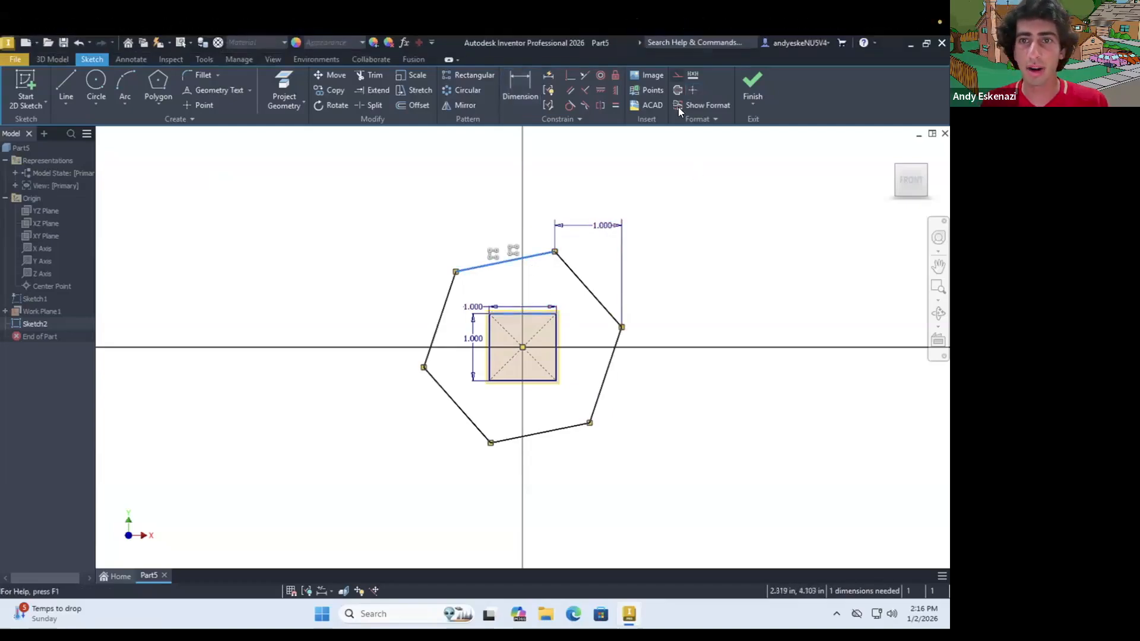
pyautogui.click(570, 89)
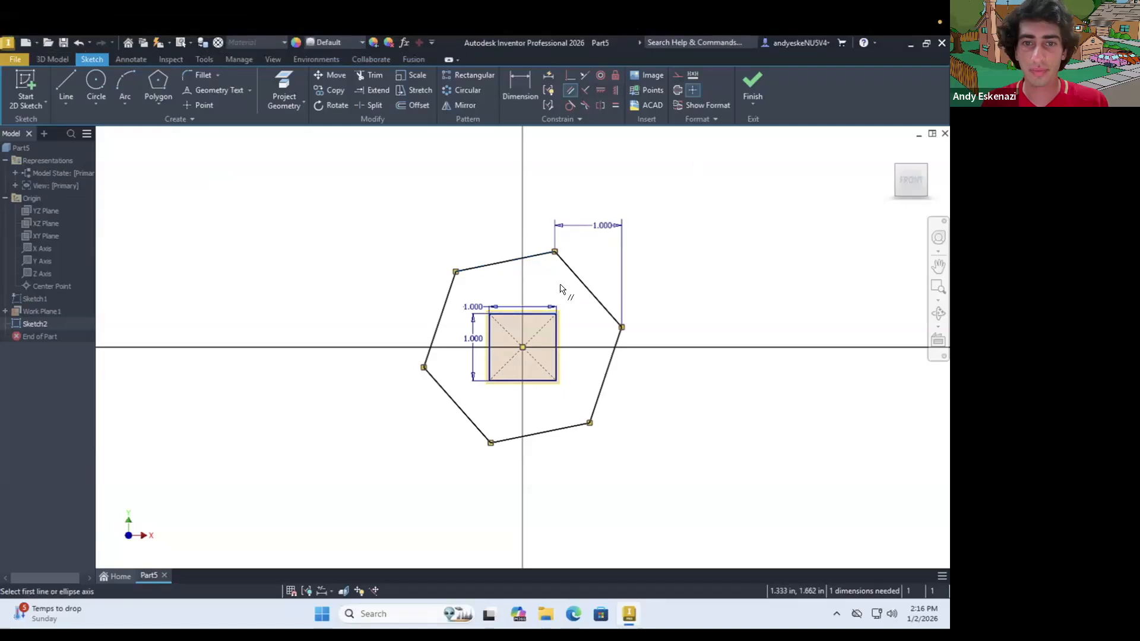
pyautogui.click(536, 256)
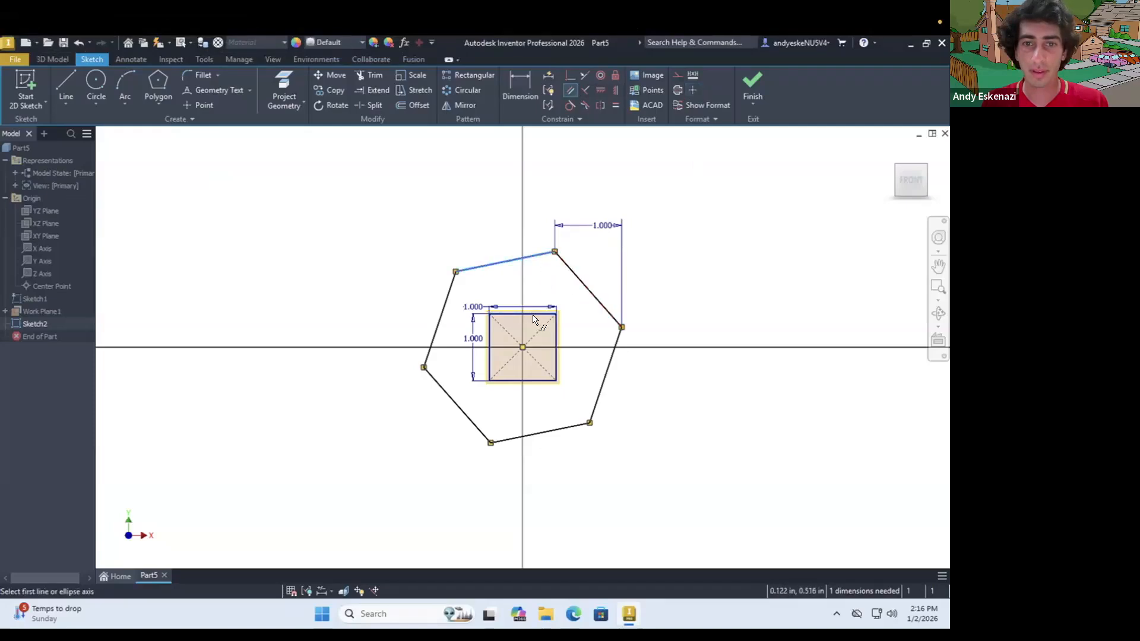
pyautogui.scroll(3, 534, 317)
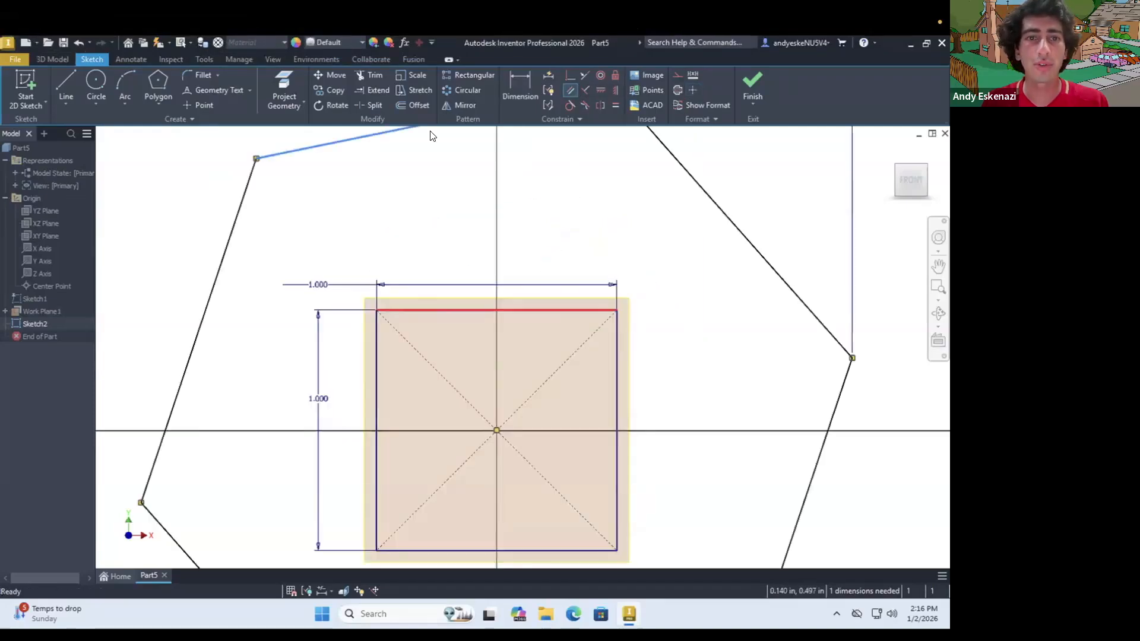
pyautogui.click(535, 312)
pyautogui.press('p')
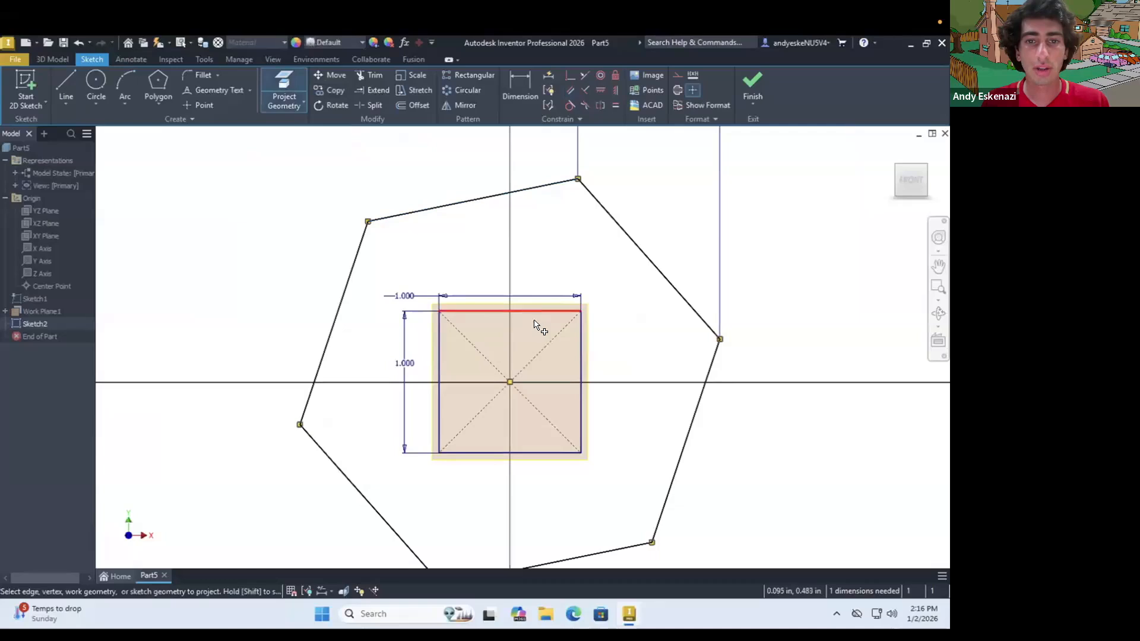
pyautogui.press('Escape')
pyautogui.click(527, 311)
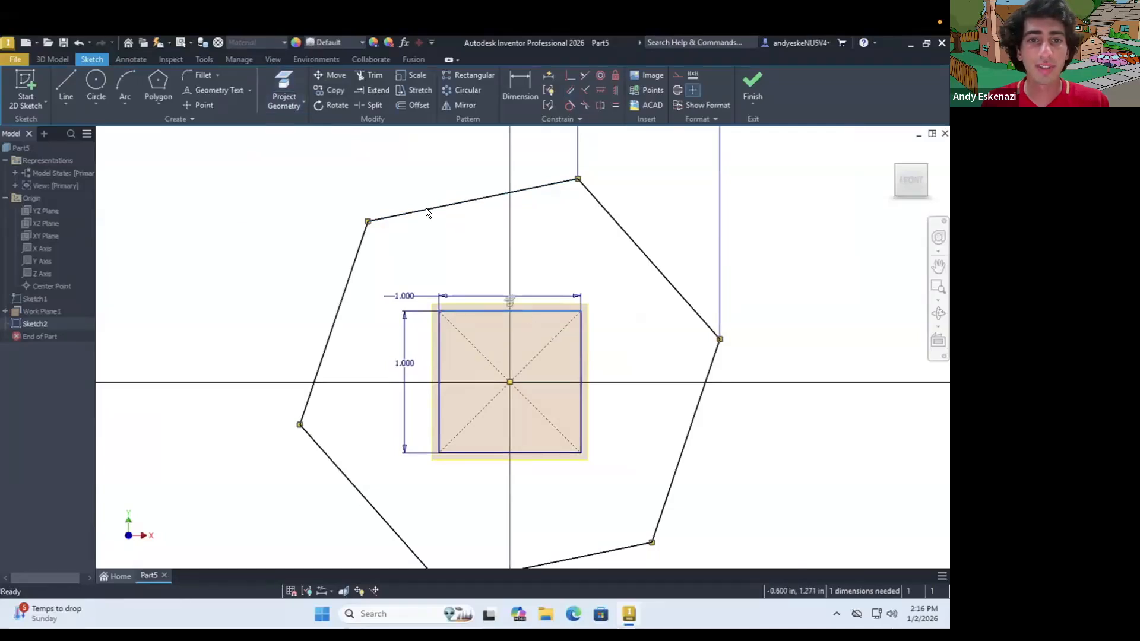
pyautogui.click(569, 90)
pyautogui.click(547, 312)
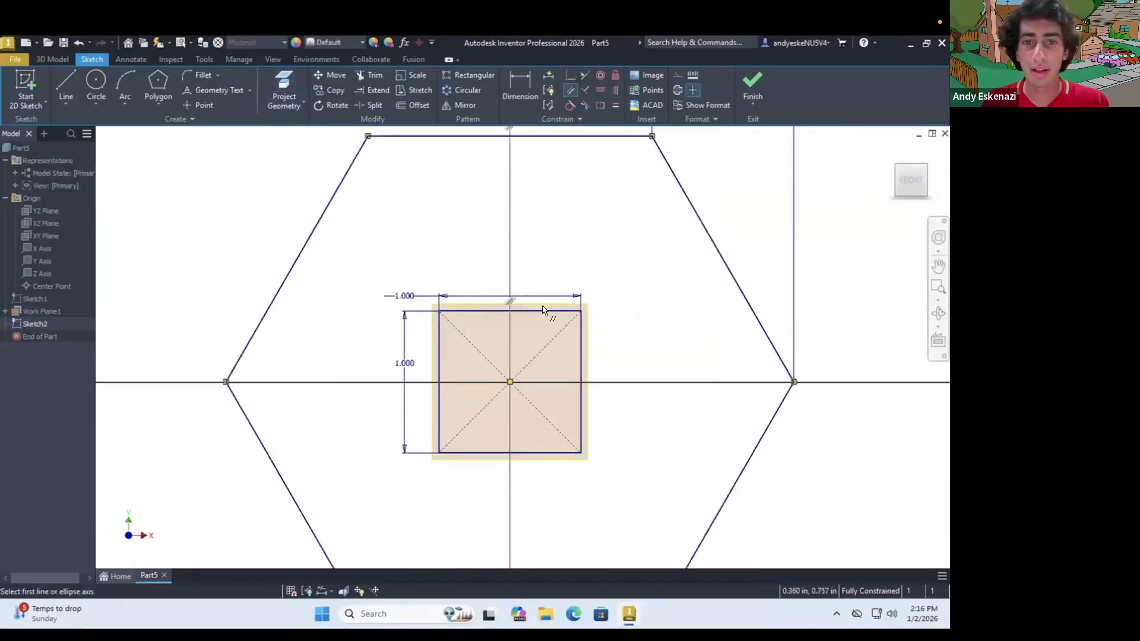
# Step: Convert the square's projected top edge to construction geometry and finish the hexagon sketch
pyautogui.press('Escape')
pyautogui.click(542, 311)
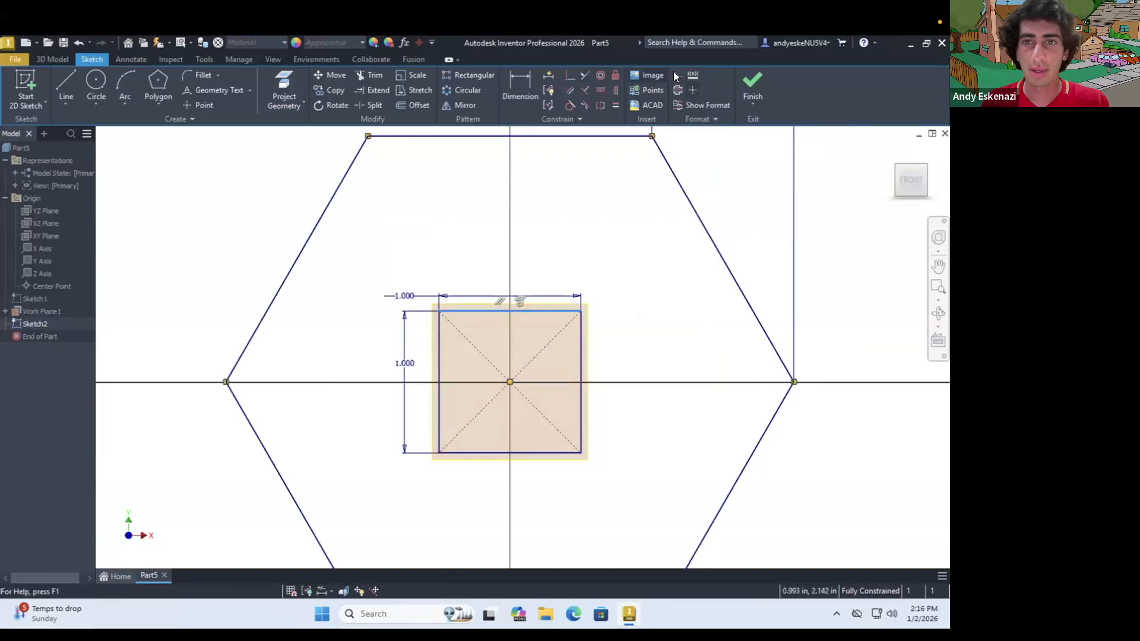
pyautogui.scroll(3, 563, 316)
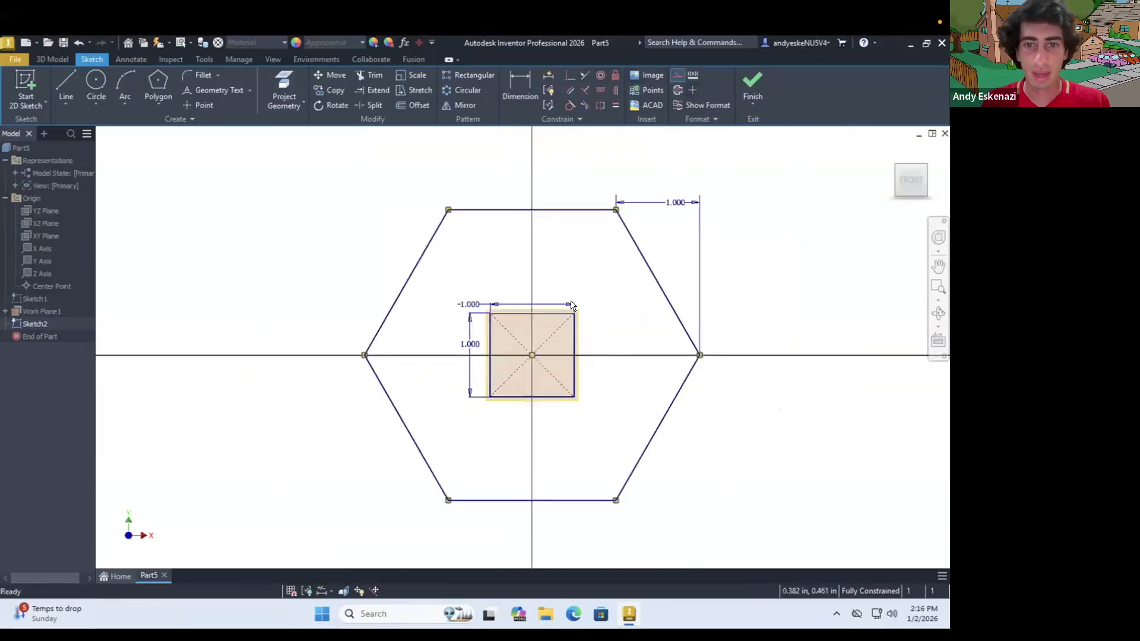
pyautogui.press('d')
pyautogui.click(476, 211)
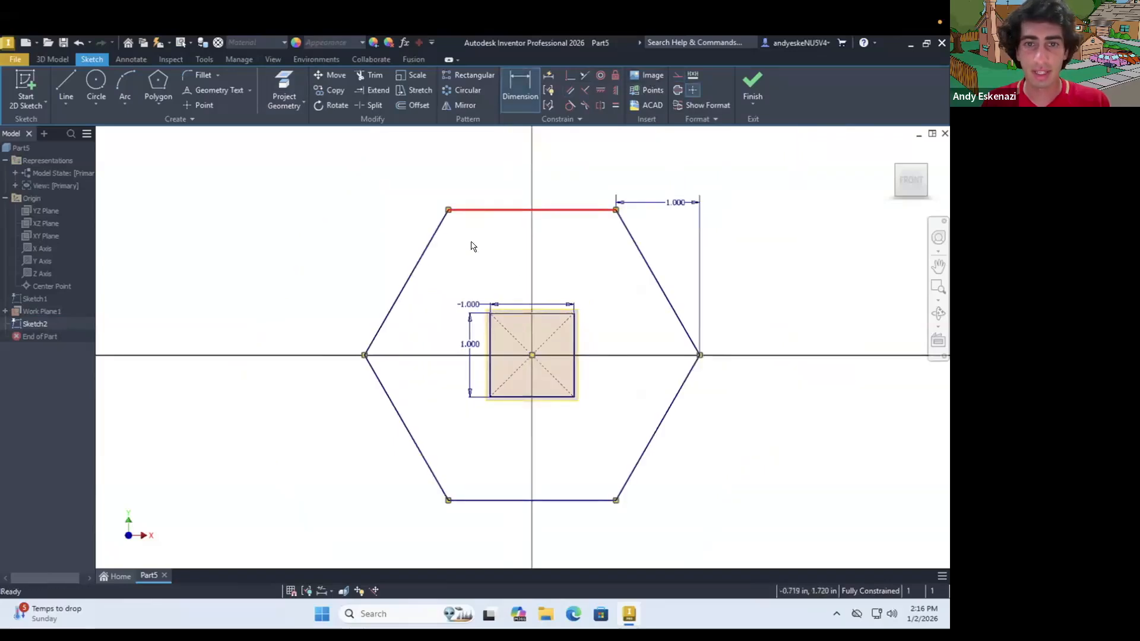
pyautogui.click(753, 89)
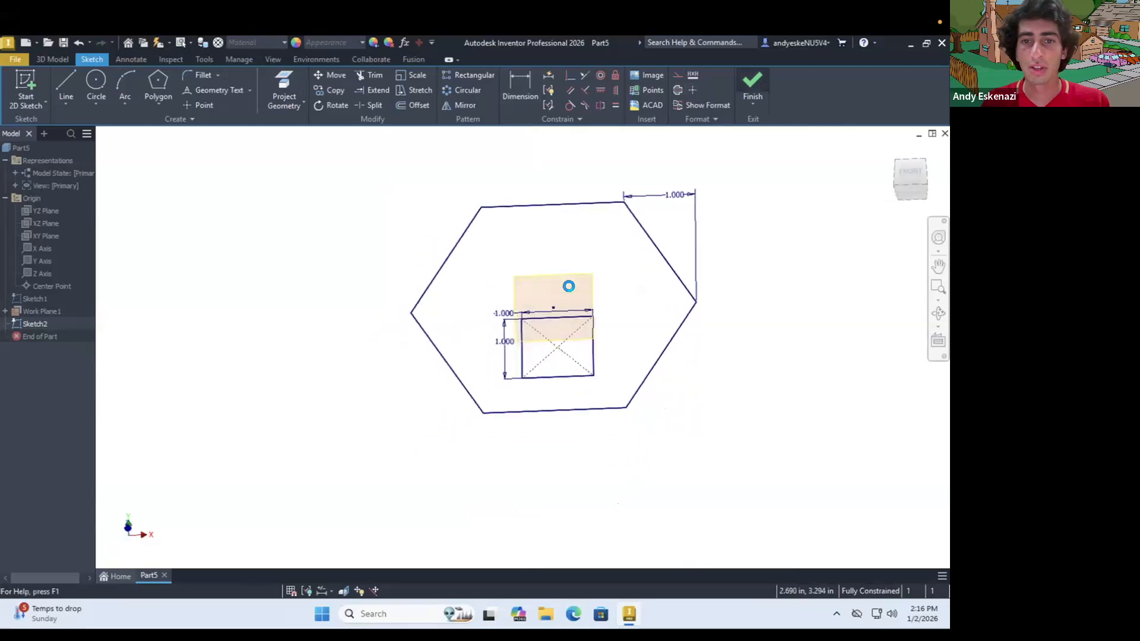
# Step: Create a second work plane offset 2 in from the hexagon's work plane, on the side away from the square
pyautogui.moveTo(581, 257)
pyautogui.keyDown('shift'); pyautogui.mouseDown(button='middle')
pyautogui.moveTo(578, 275)
pyautogui.moveTo(576, 109)
pyautogui.mouseUp(button='middle'); pyautogui.keyUp('shift')
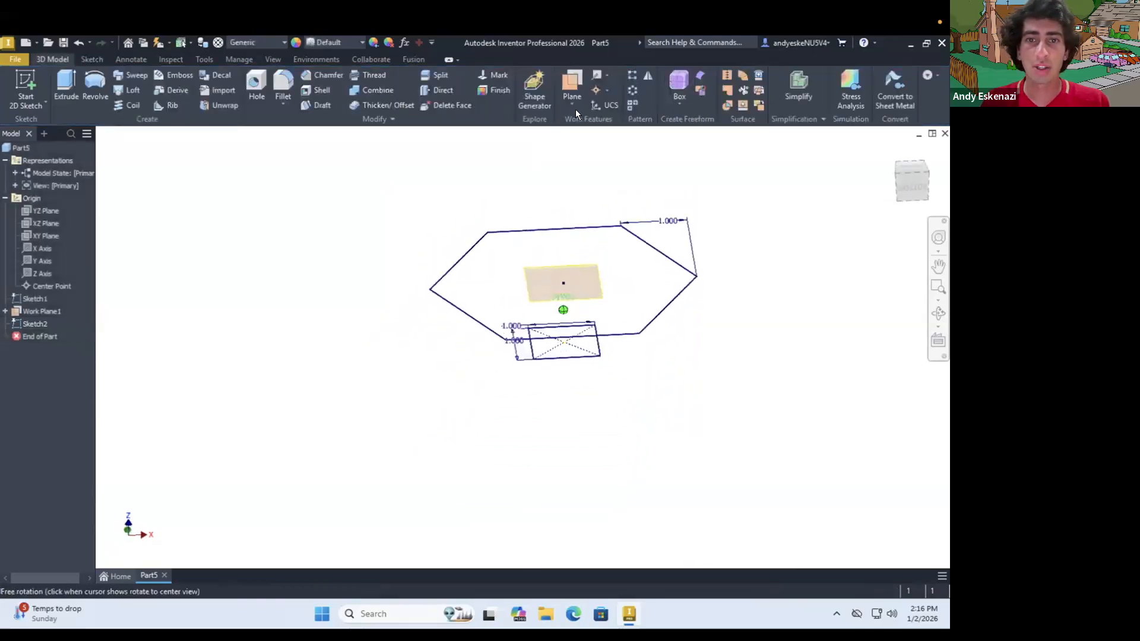
pyautogui.click(600, 276)
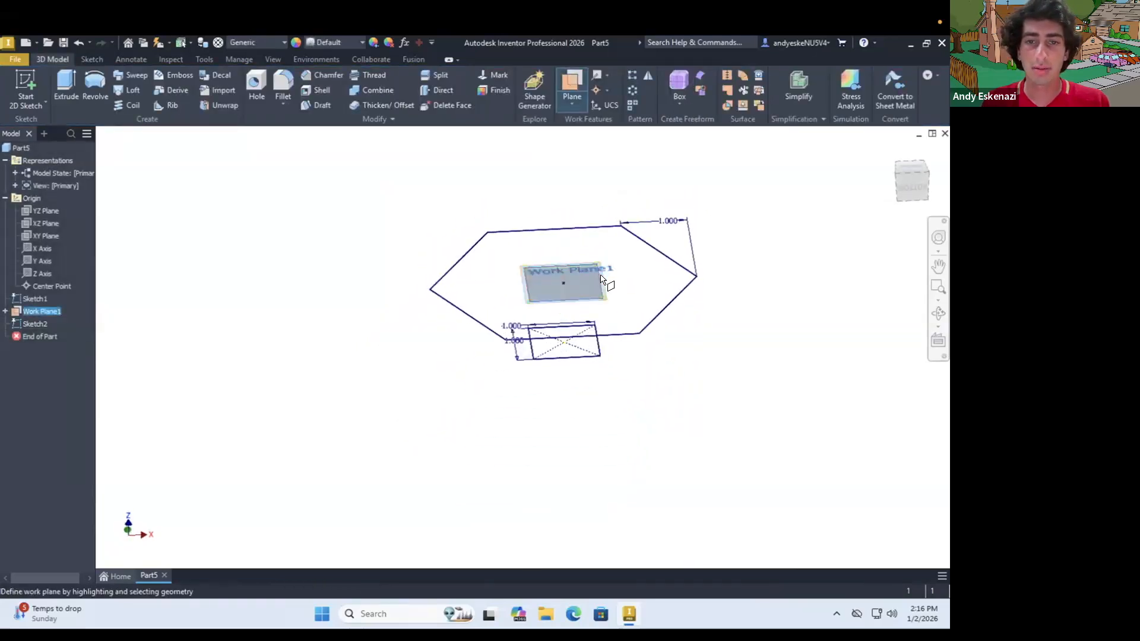
pyautogui.click(566, 278)
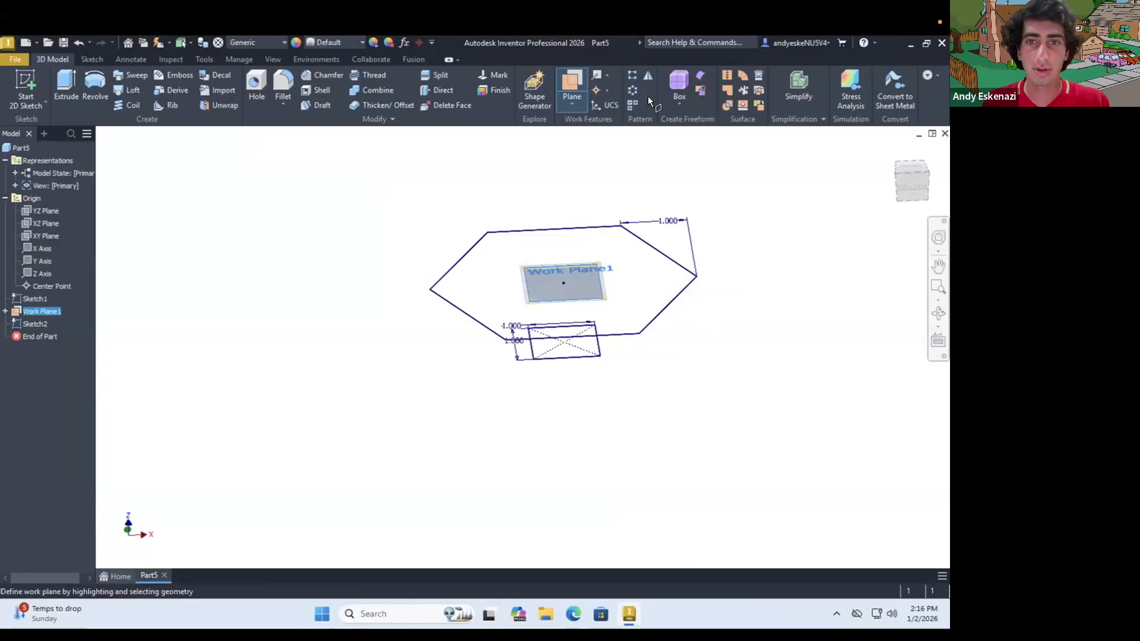
pyautogui.click(563, 105)
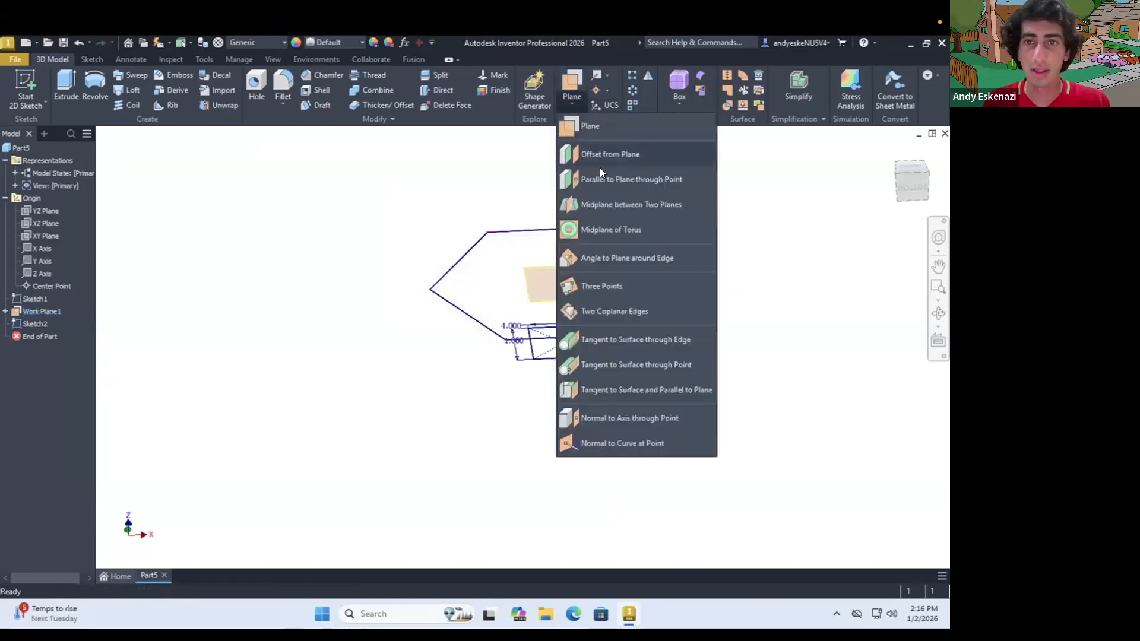
pyautogui.click(597, 155)
pyautogui.click(602, 295)
pyautogui.keyDown('shift'); pyautogui.moveTo(601, 279); pyautogui.dragTo(610, 211, button='middle'); pyautogui.keyUp('shift')
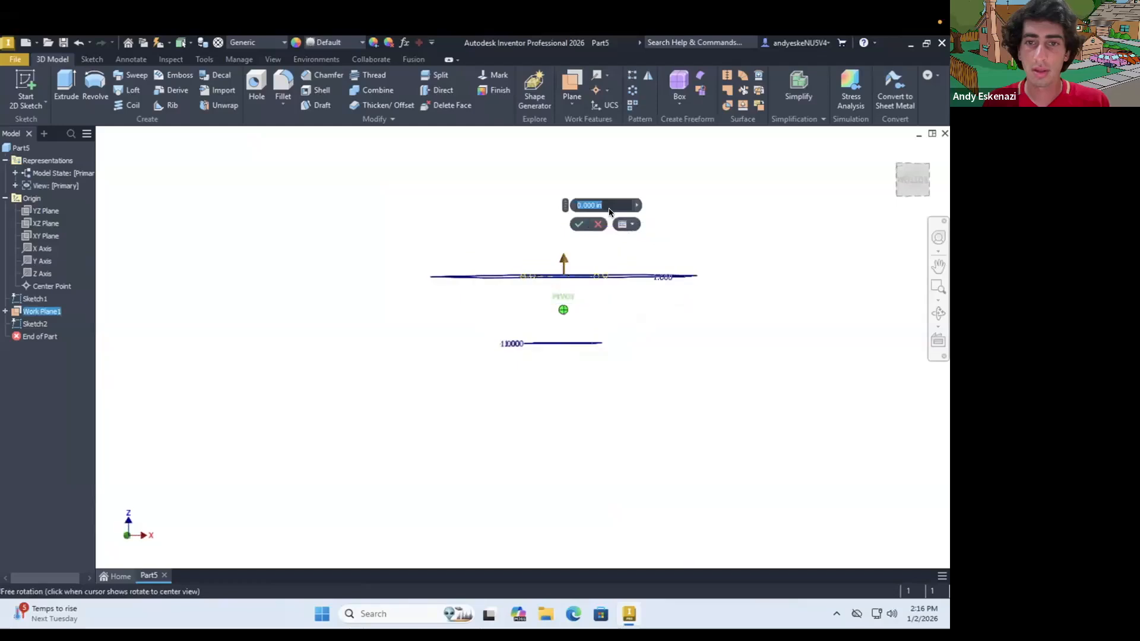
pyautogui.click(600, 207)
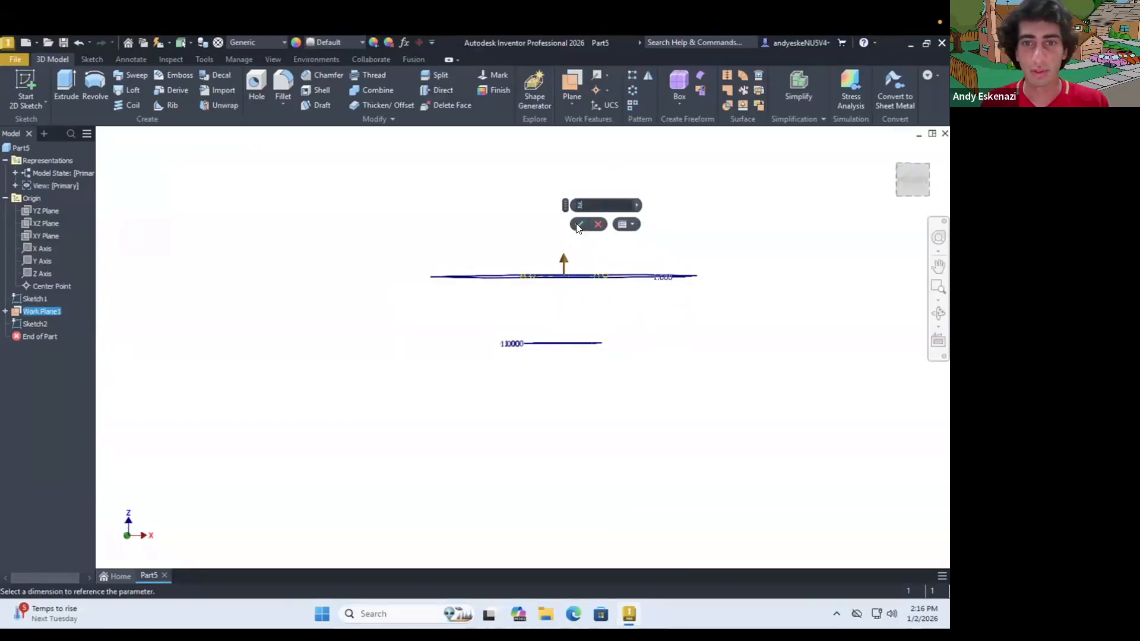
pyautogui.click(579, 224)
# Step: Start a sketch on the second offset work plane and draw an origin-centred circle about 2.81 in in diameter
pyautogui.scroll(5, 610, 265)
pyautogui.keyDown('shift'); pyautogui.moveTo(601, 270); pyautogui.dragTo(612, 260, button='middle'); pyautogui.keyUp('shift')
pyautogui.scroll(-3, 605, 232)
pyautogui.press('s')
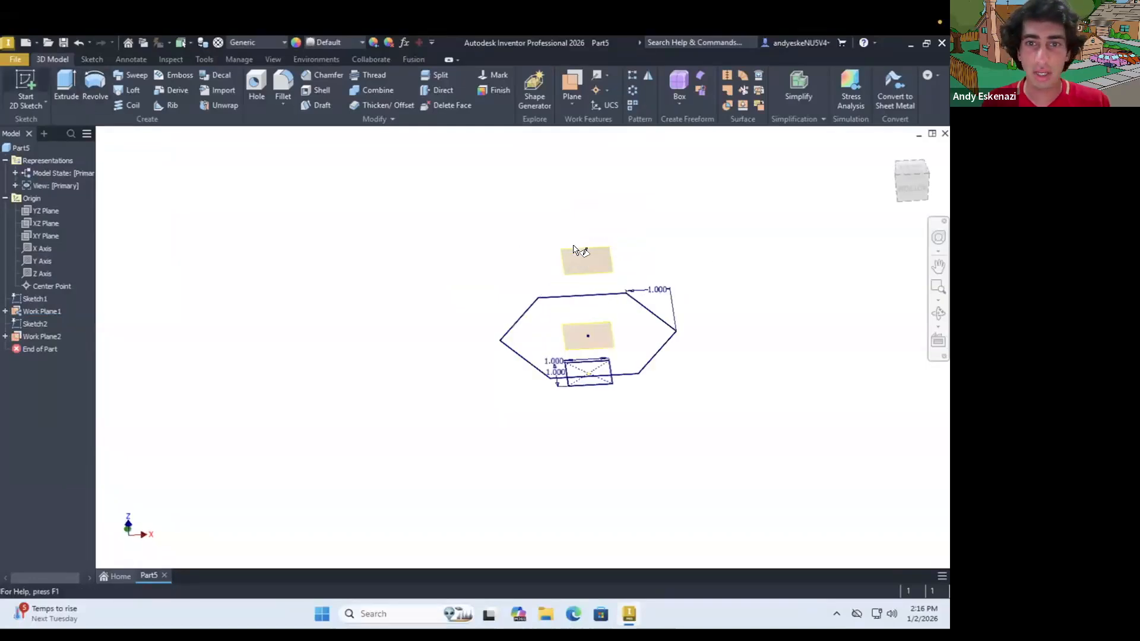
pyautogui.click(559, 246)
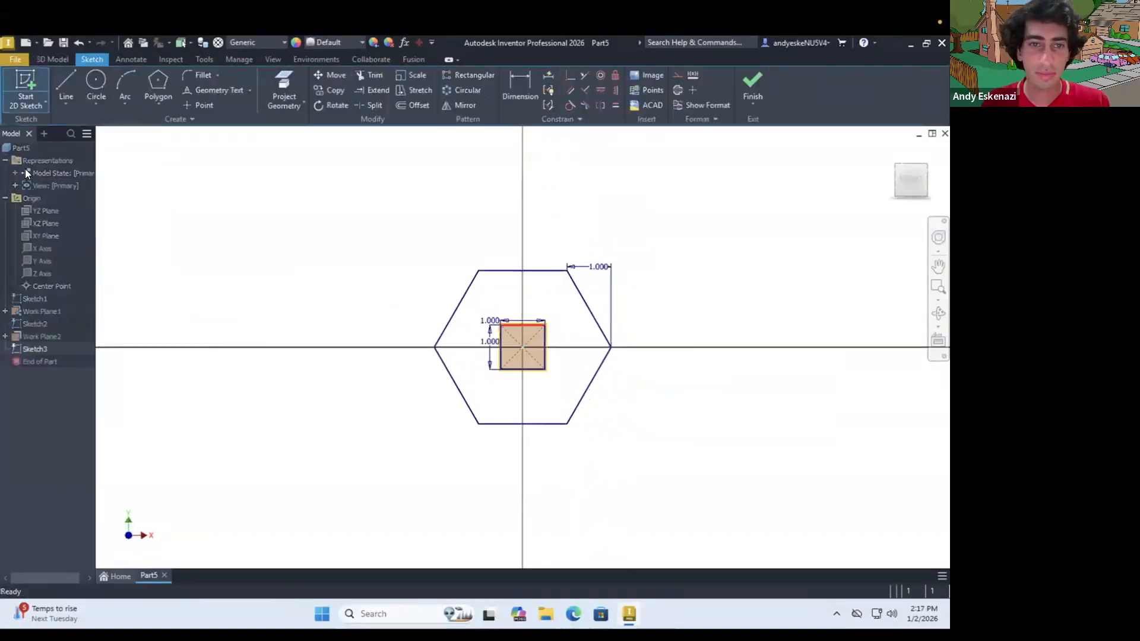
pyautogui.press('c')
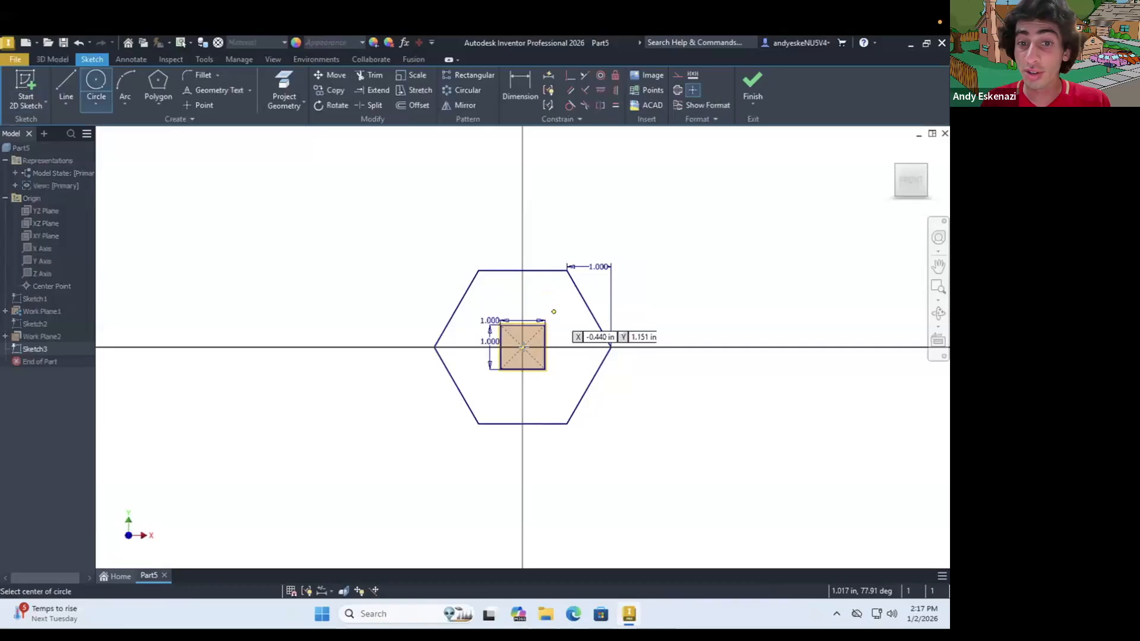
pyautogui.click(523, 348)
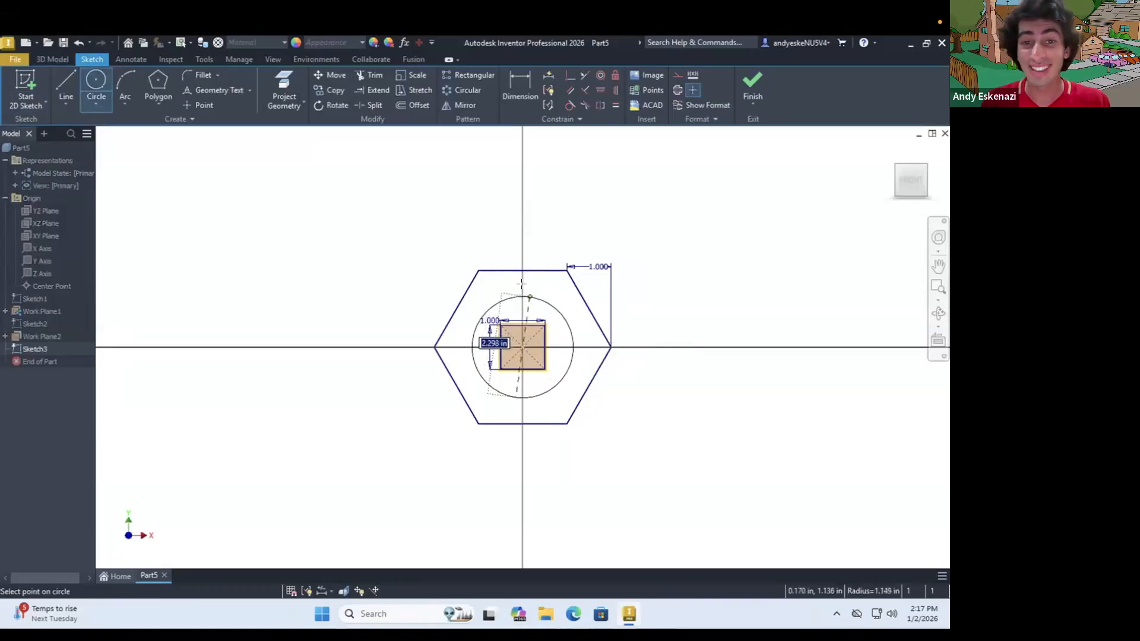
pyautogui.click(550, 293)
# Step: Dimension the circle's diameter to 2 in and finish the sketch
pyautogui.press('d')
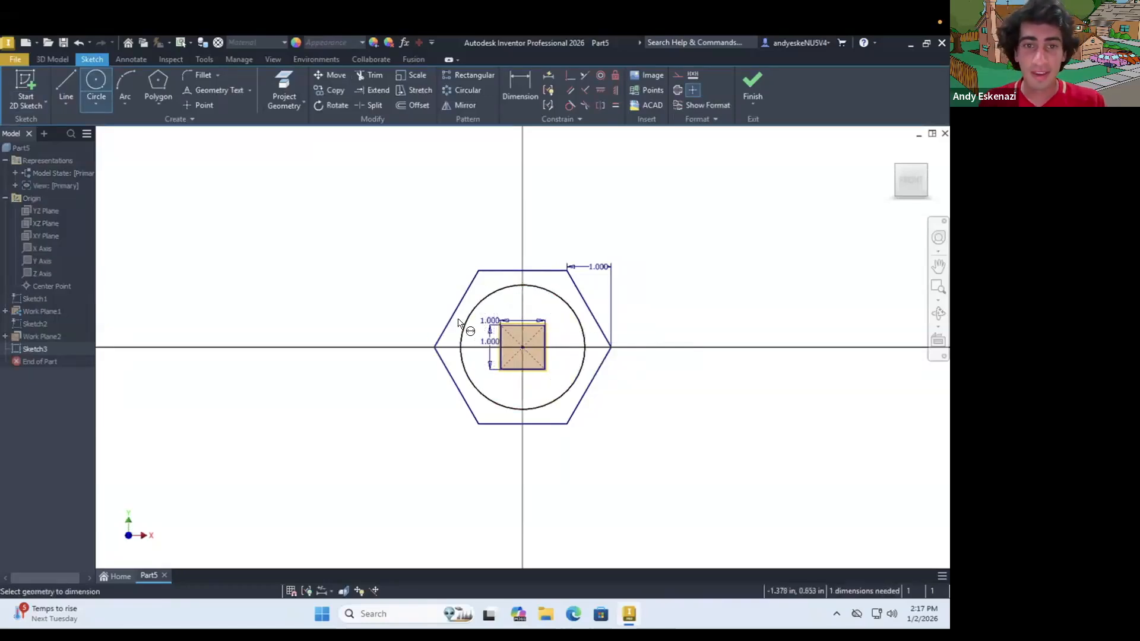
pyautogui.click(464, 327)
pyautogui.click(379, 346)
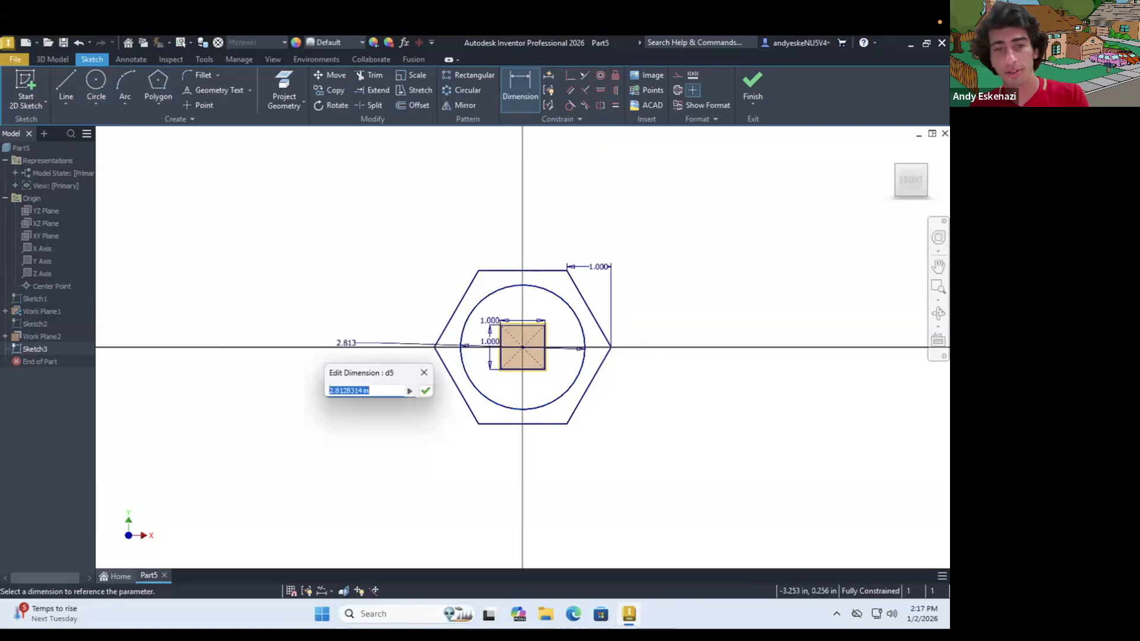
pyautogui.write('2')
pyautogui.press('Return')
pyautogui.click(755, 98)
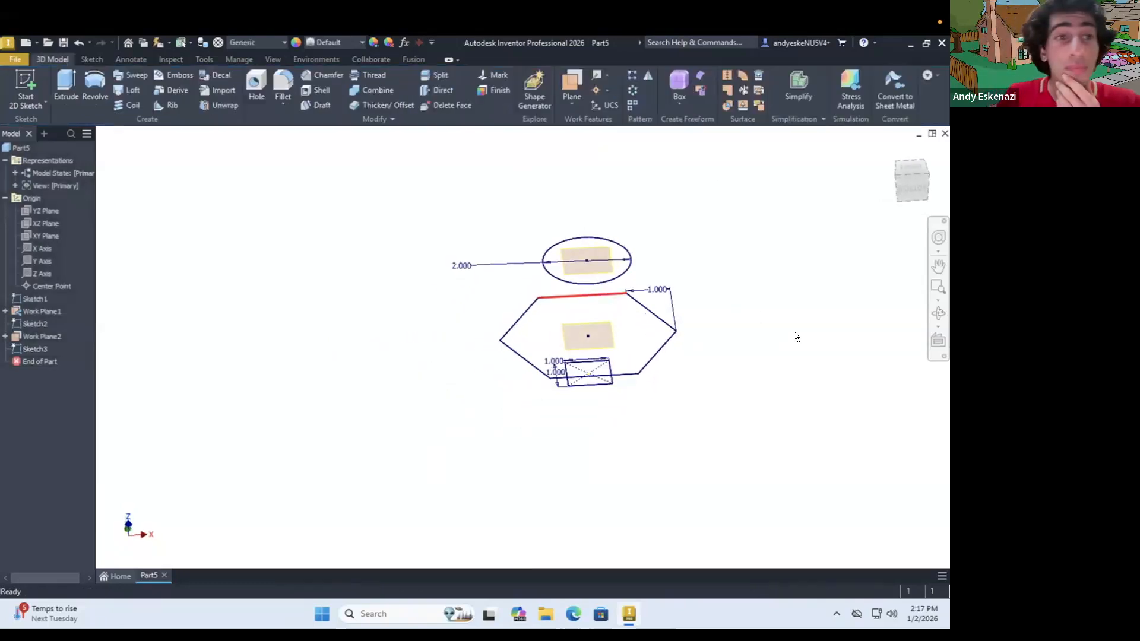
# Step: Loft a solid through the circle, the hexagon and the square, in that order
pyautogui.click(129, 90)
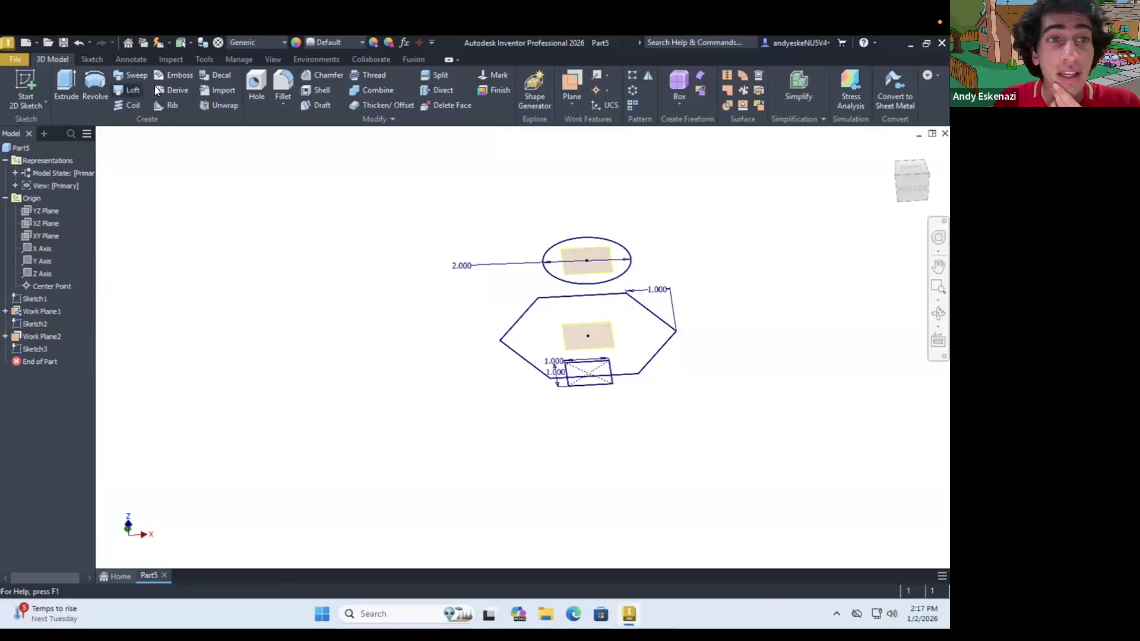
pyautogui.click(622, 283)
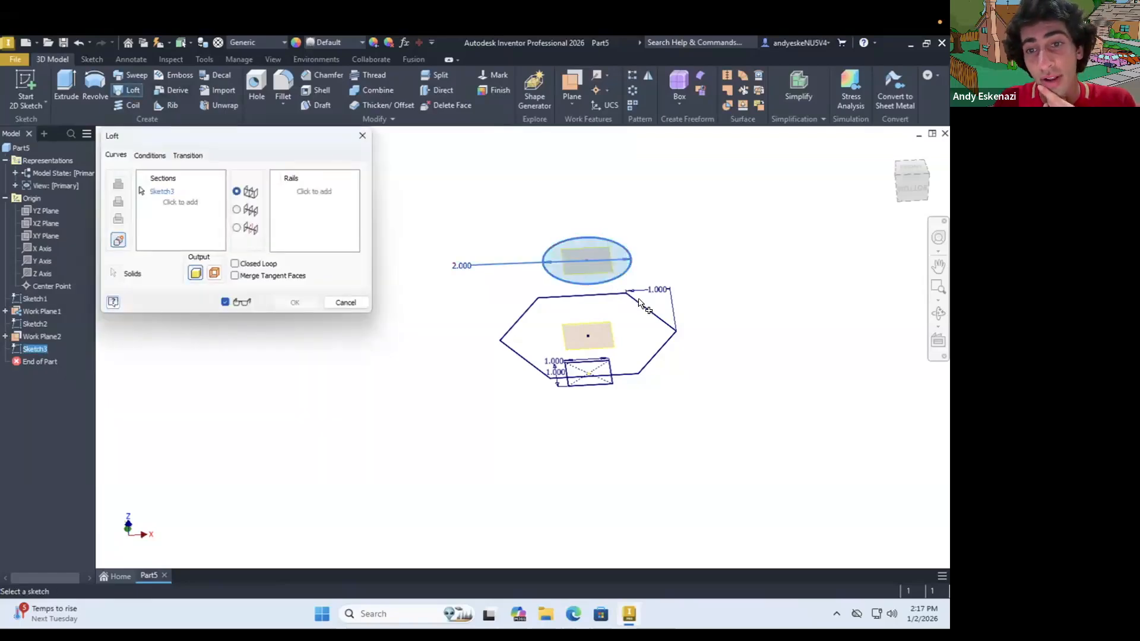
pyautogui.click(608, 375)
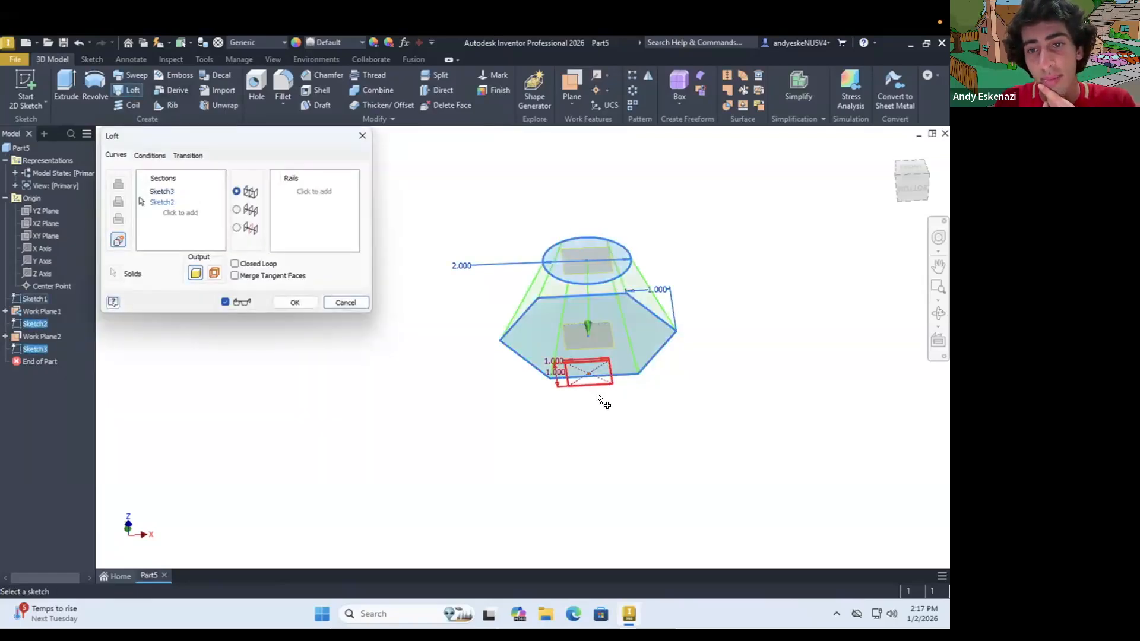
pyautogui.click(597, 394)
pyautogui.moveTo(588, 399)
pyautogui.keyDown('shift'); pyautogui.mouseDown(button='middle')
pyautogui.moveTo(594, 323)
pyautogui.moveTo(654, 313)
pyautogui.moveTo(779, 331)
pyautogui.moveTo(715, 344)
pyautogui.mouseUp(button='middle'); pyautogui.keyUp('shift')
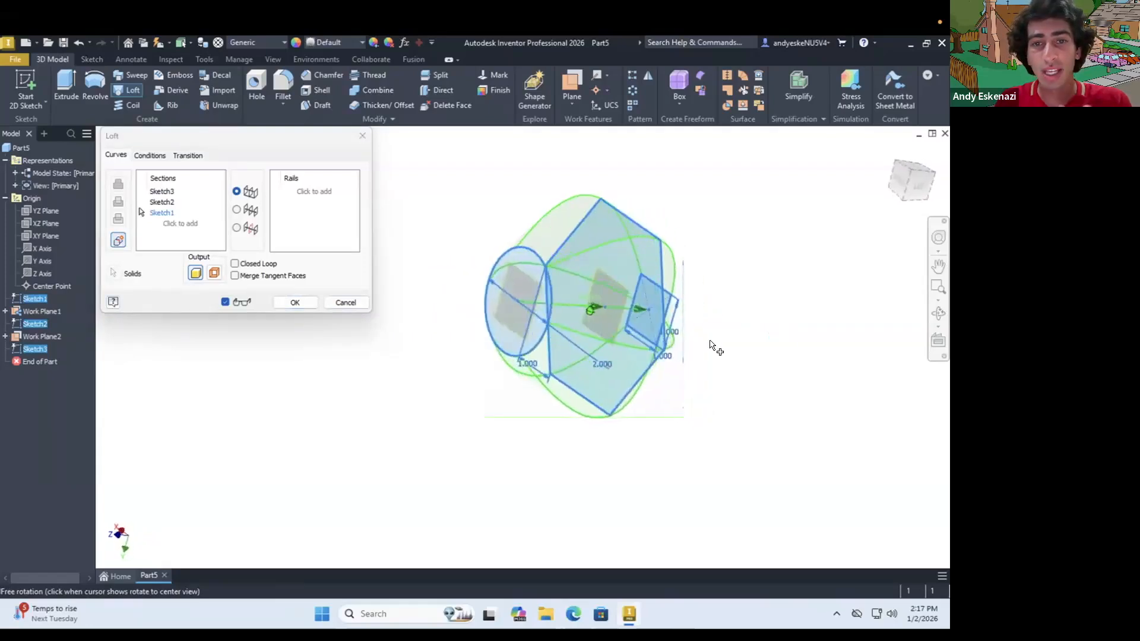
pyautogui.click(284, 303)
pyautogui.moveTo(573, 326)
pyautogui.keyDown('shift'); pyautogui.mouseDown(button='middle')
pyautogui.moveTo(456, 217)
pyautogui.moveTo(450, 237)
pyautogui.moveTo(501, 285)
pyautogui.moveTo(580, 279)
pyautogui.moveTo(629, 453)
pyautogui.moveTo(682, 334)
pyautogui.moveTo(781, 368)
pyautogui.moveTo(710, 324)
pyautogui.moveTo(508, 359)
pyautogui.moveTo(458, 345)
pyautogui.moveTo(565, 374)
pyautogui.moveTo(599, 278)
pyautogui.mouseUp(button='middle'); pyautogui.keyUp('shift')
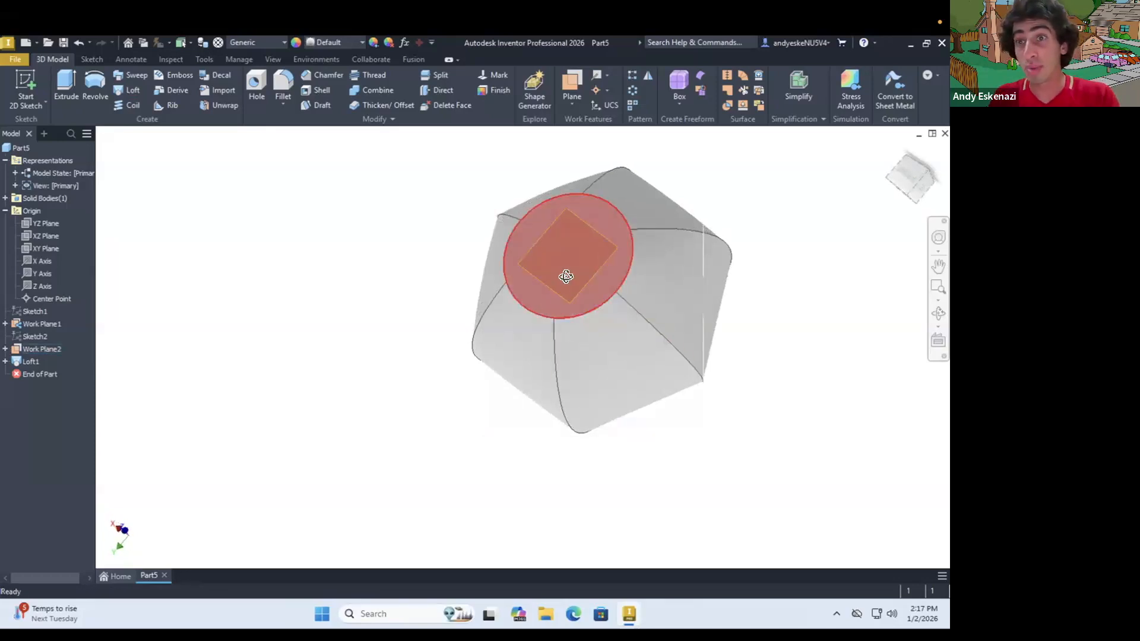
pyautogui.keyDown('shift'); pyautogui.moveTo(566, 276); pyautogui.dragTo(565, 275, button='middle'); pyautogui.keyUp('shift')
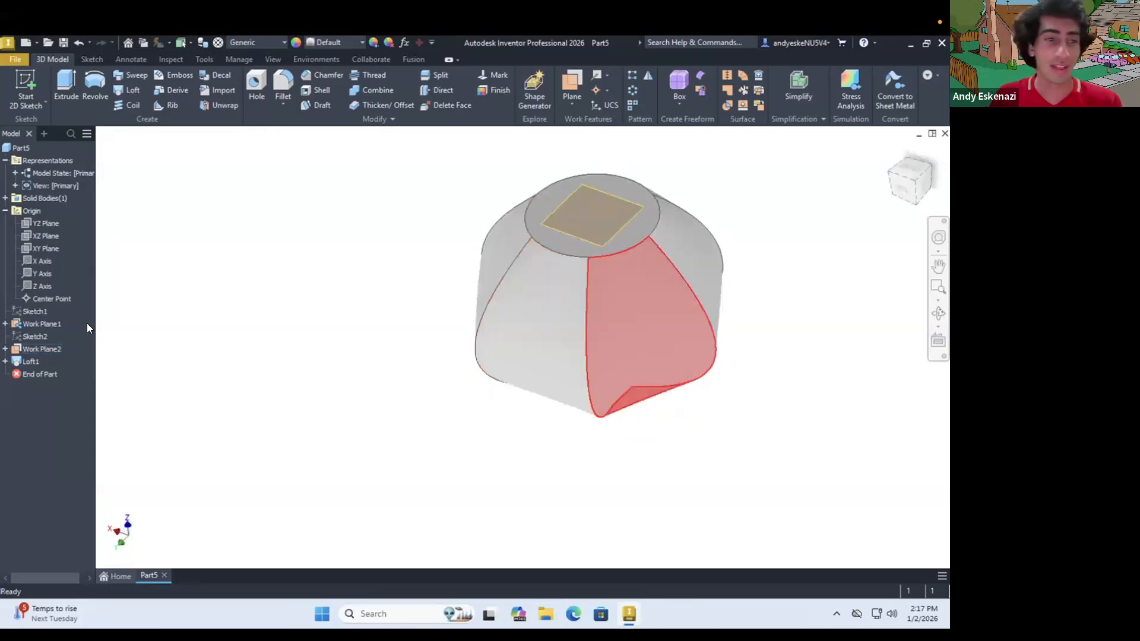
# Step: Delete the loft together with its consumed sketches and features, and undo the deletion
pyautogui.rightClick(26, 363)
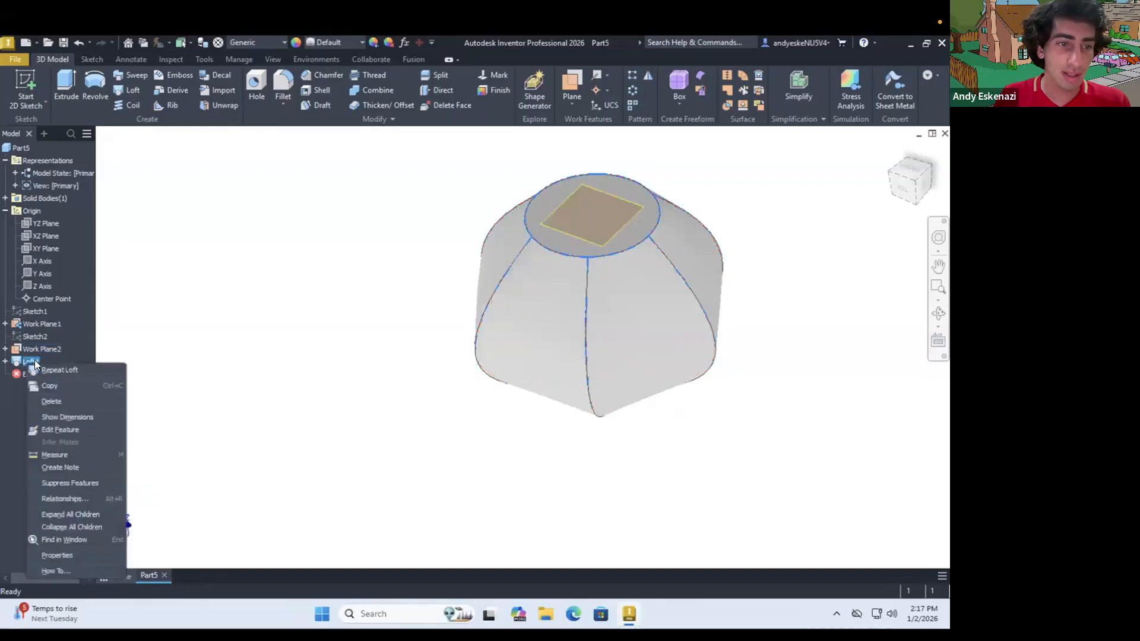
pyautogui.click(57, 402)
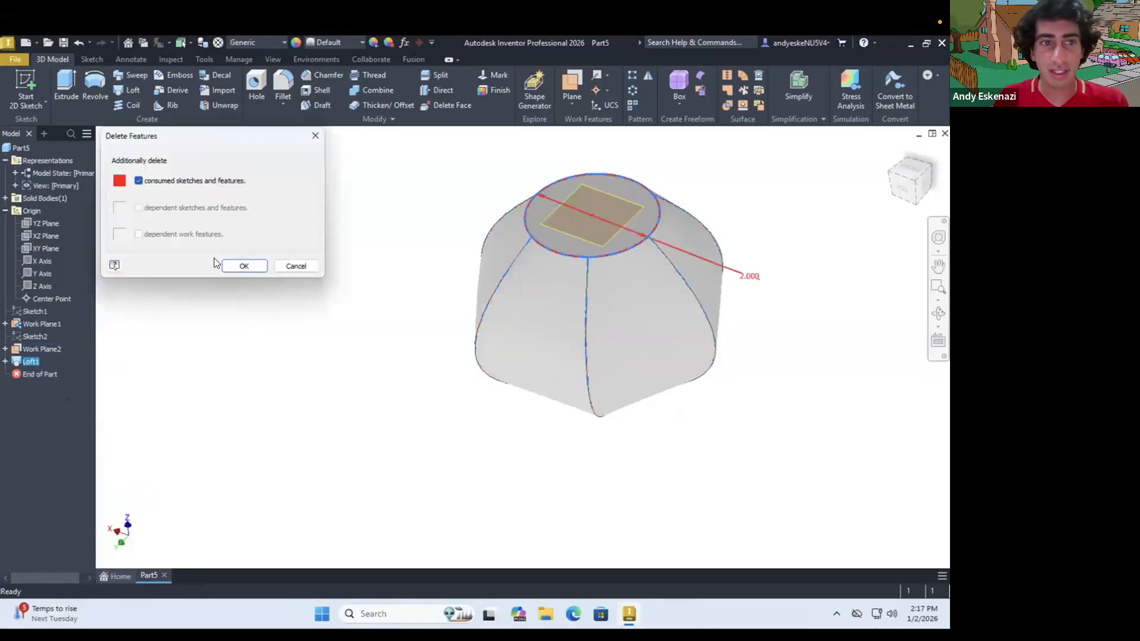
pyautogui.click(246, 266)
pyautogui.moveTo(416, 331)
pyautogui.keyDown('shift'); pyautogui.mouseDown(button='middle')
pyautogui.moveTo(416, 313)
pyautogui.moveTo(405, 338)
pyautogui.mouseUp(button='middle'); pyautogui.keyUp('shift')
pyautogui.scroll(-3, 405, 339)
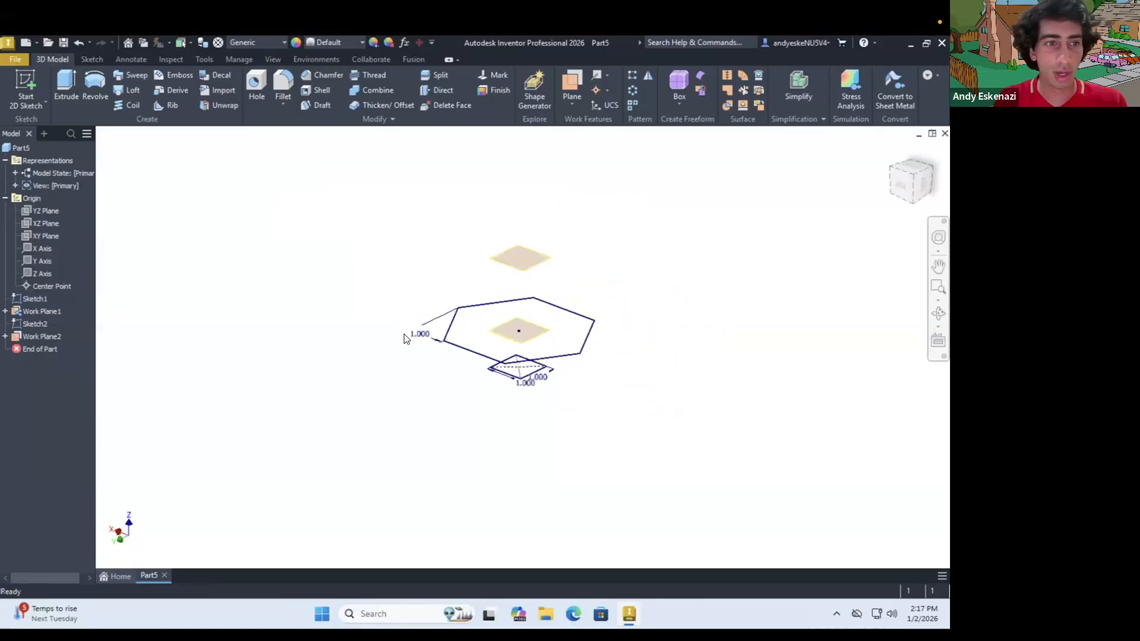
pyautogui.hotkey('ctrl', 'z')
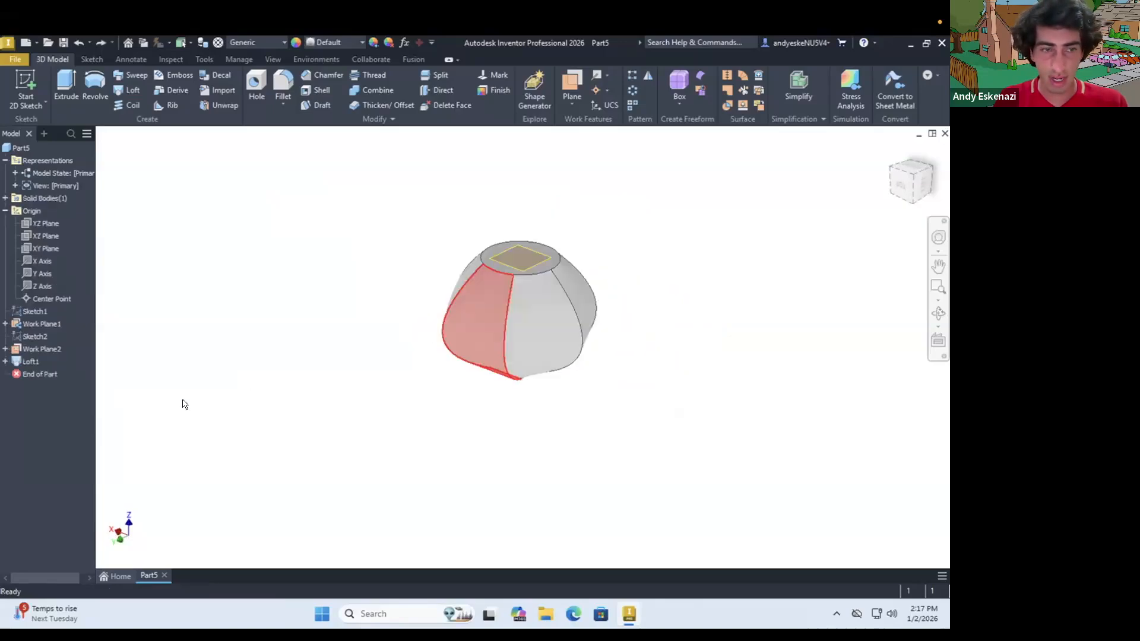
# Step: Delete the loft while keeping its consumed sketches and features
pyautogui.rightClick(28, 361)
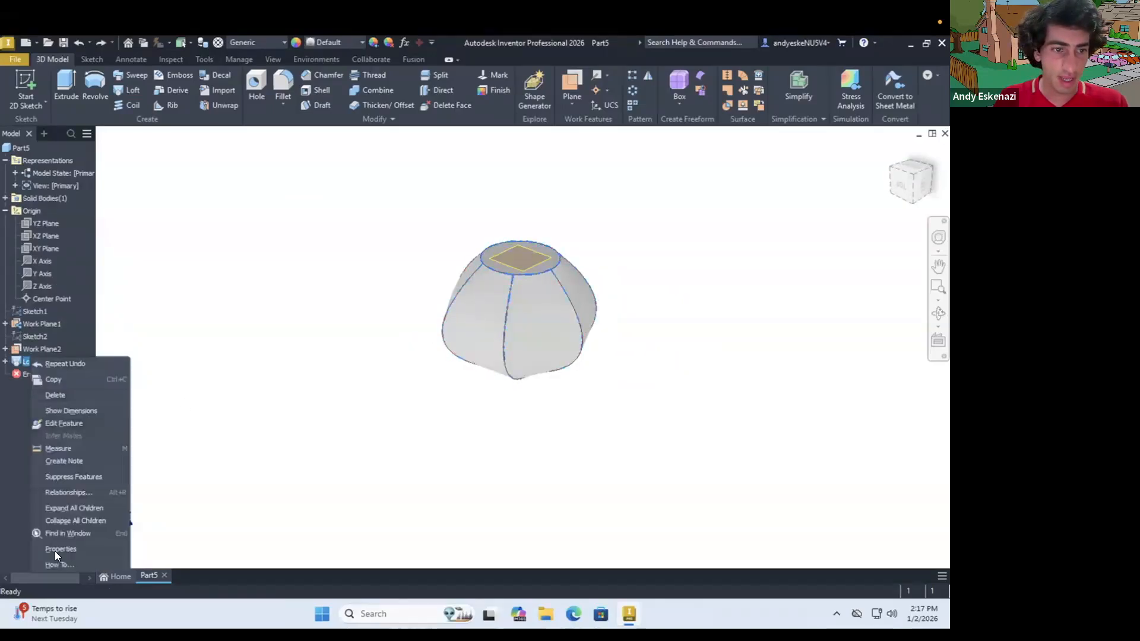
pyautogui.click(71, 410)
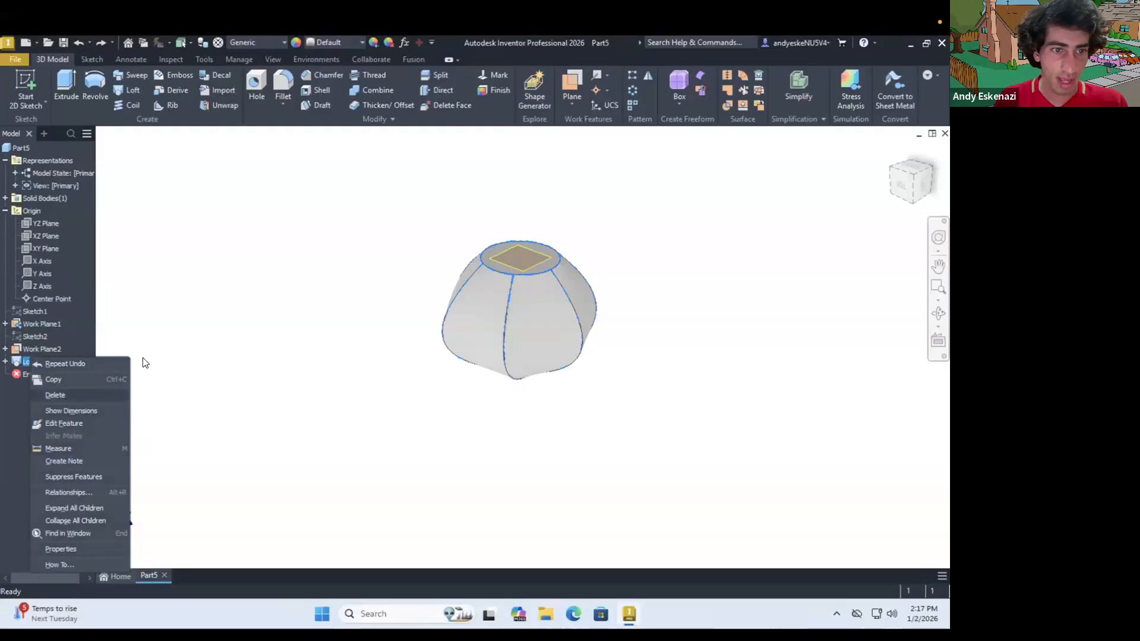
pyautogui.press('Delete')
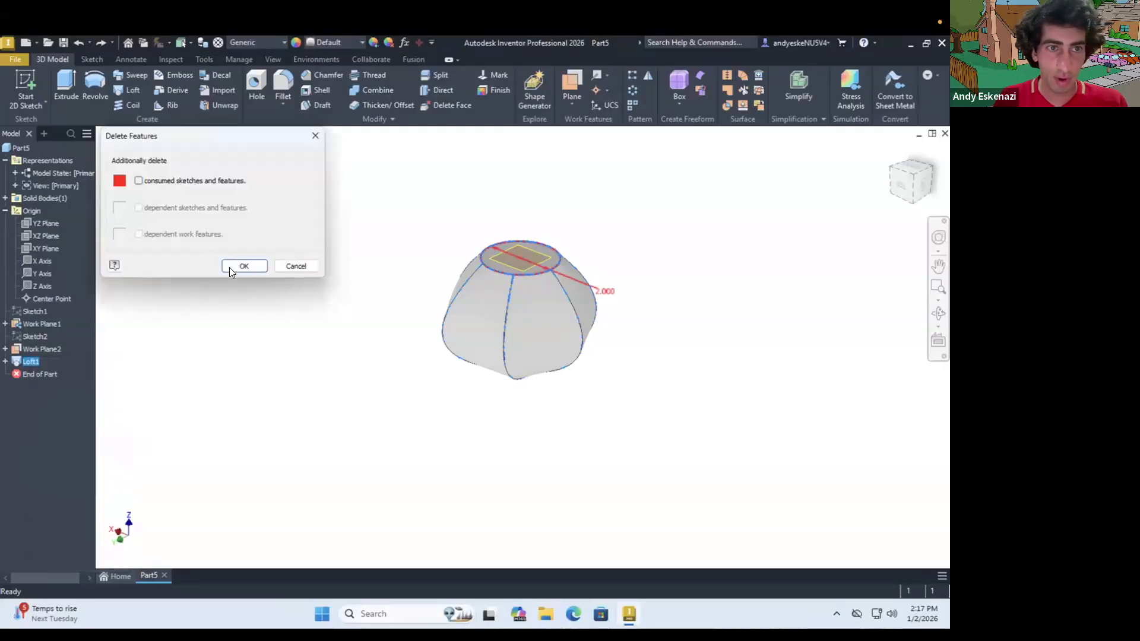
pyautogui.click(233, 266)
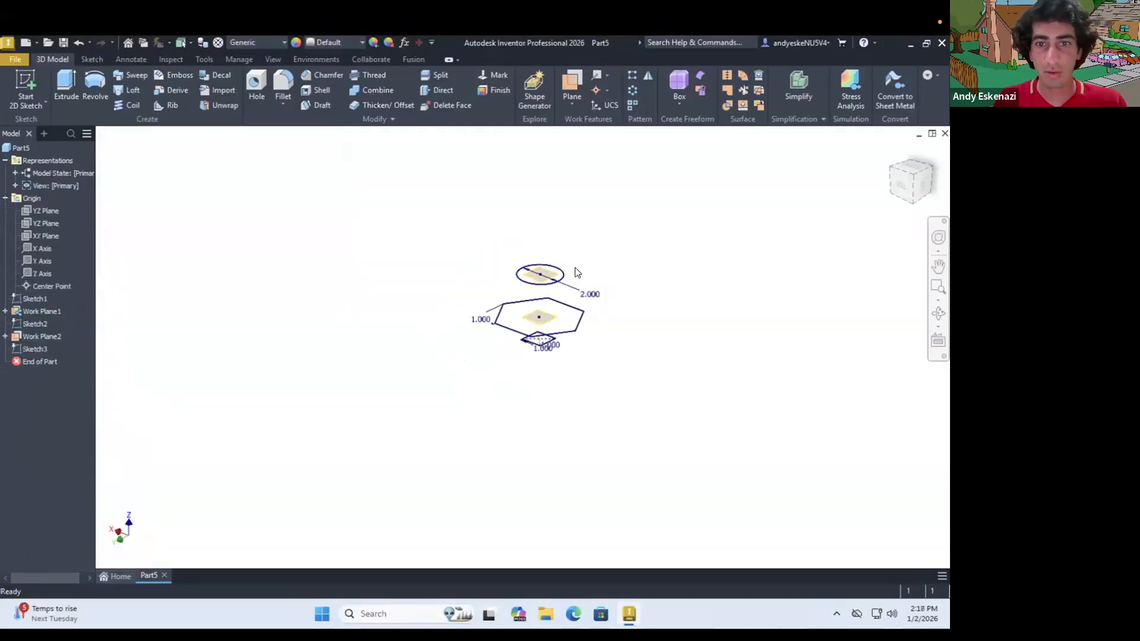
# Step: Start a sketch on the XZ plane and project the square's side edge on the negative X side into it
pyautogui.scroll(3, 575, 273)
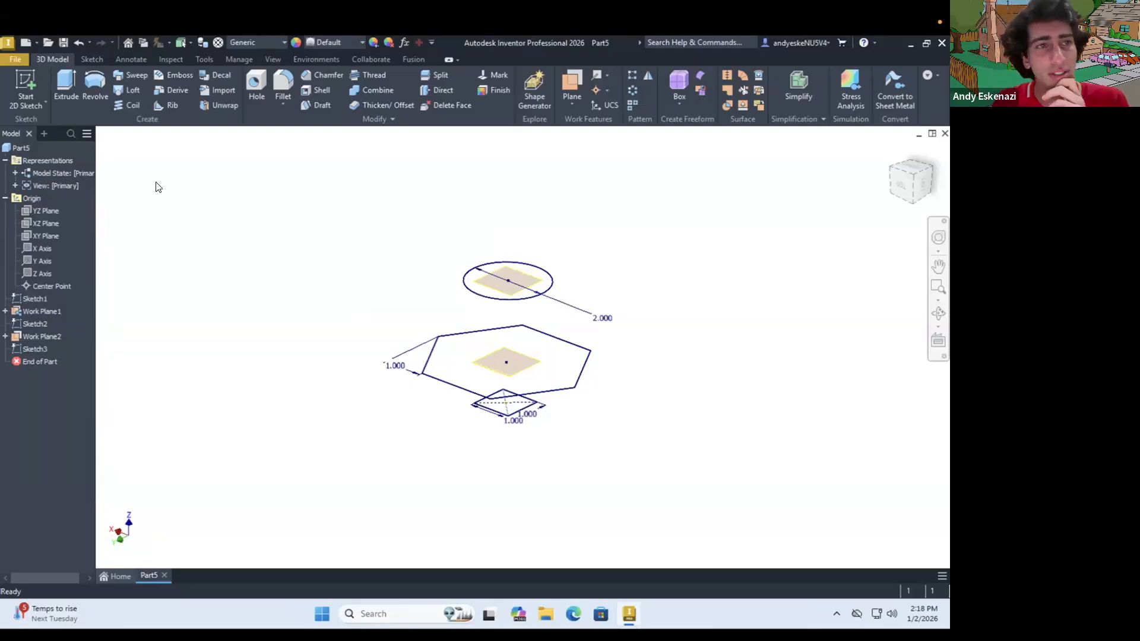
pyautogui.click(37, 223)
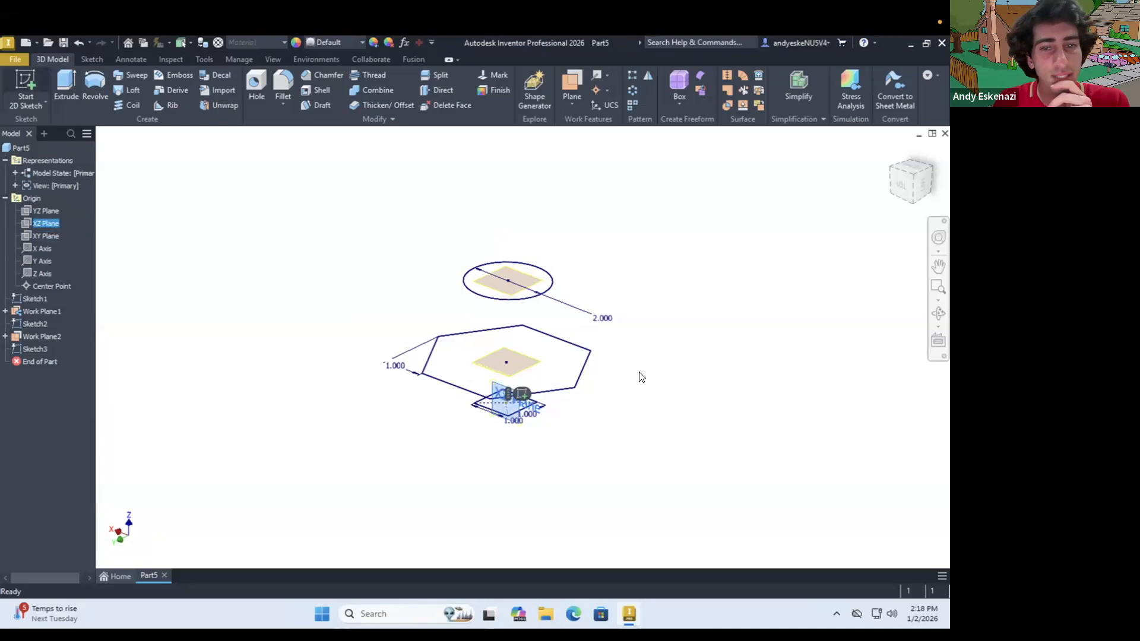
pyautogui.press('s')
pyautogui.scroll(5, 569, 334)
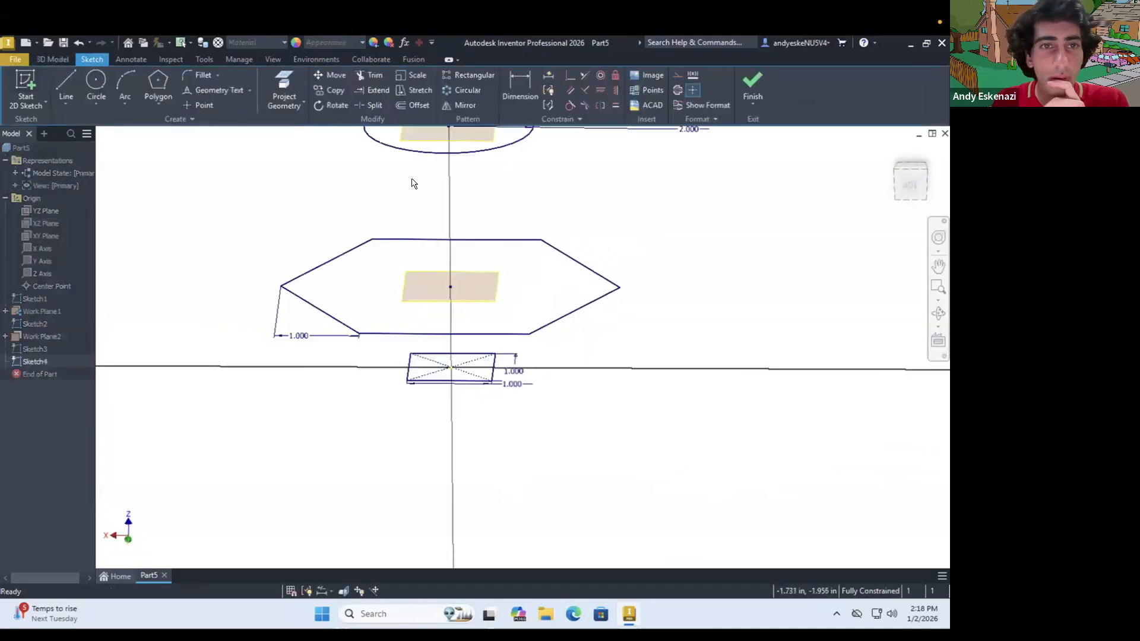
pyautogui.click(283, 86)
pyautogui.click(494, 365)
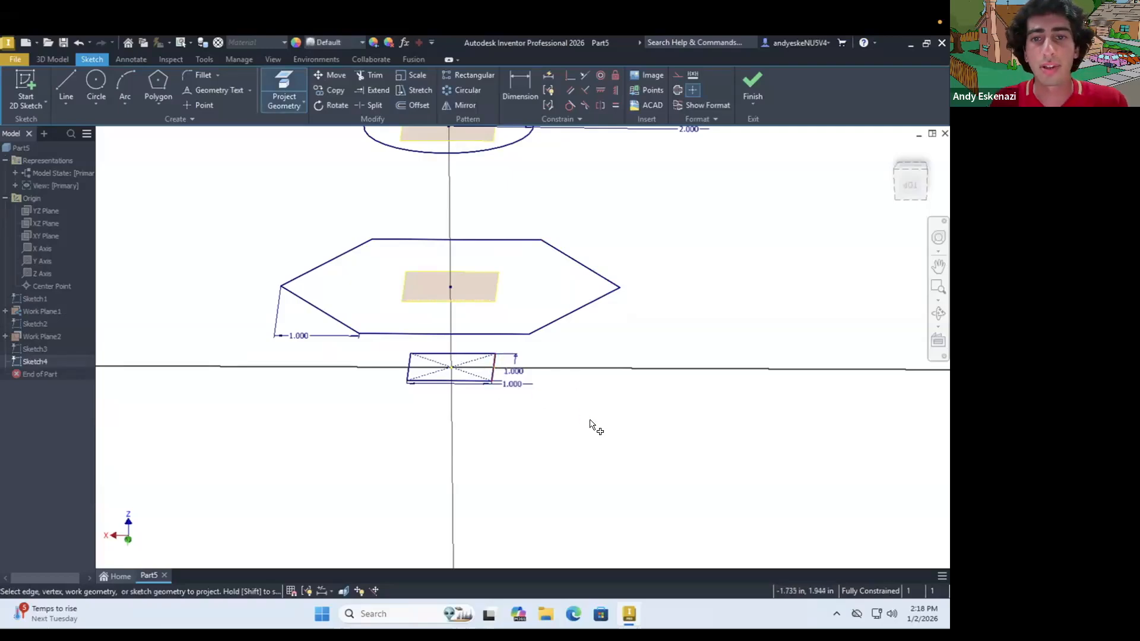
pyautogui.scroll(-3, 595, 419)
pyautogui.scroll(4, 626, 374)
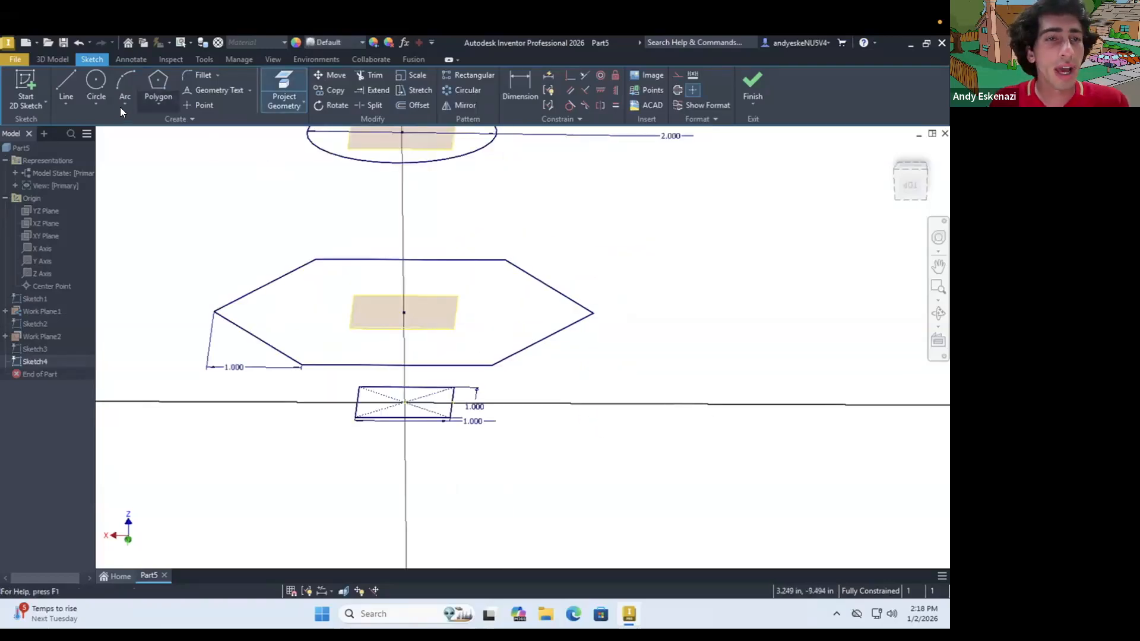
pyautogui.press('Escape')
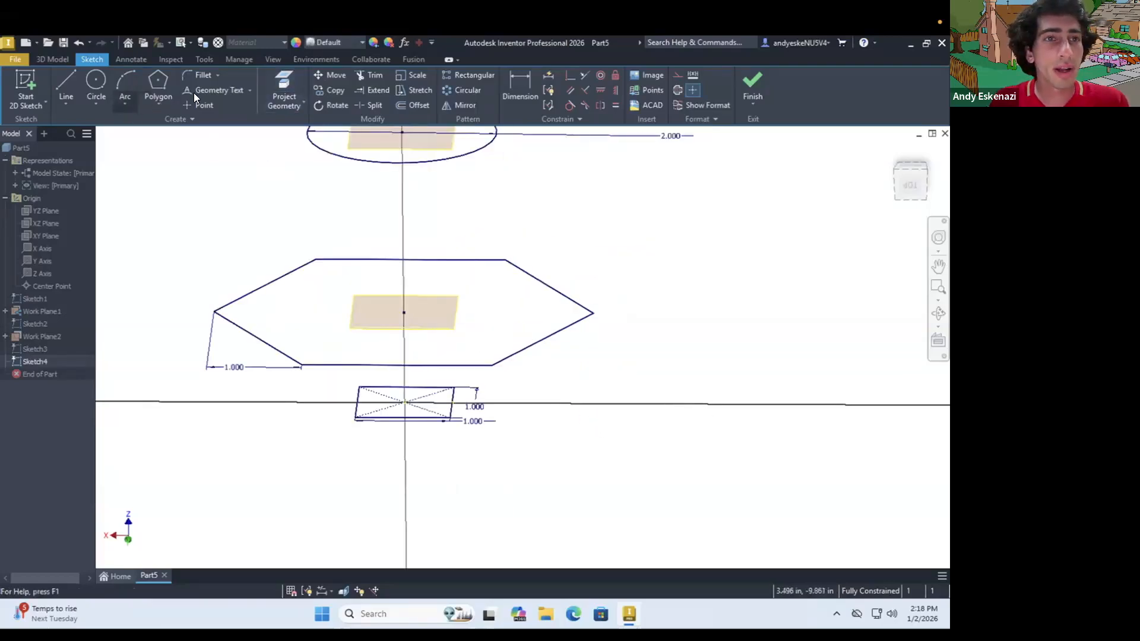
# Step: Project the 2 in circle into the XZ sketch and convert the projected line to construction geometry
pyautogui.click(70, 105)
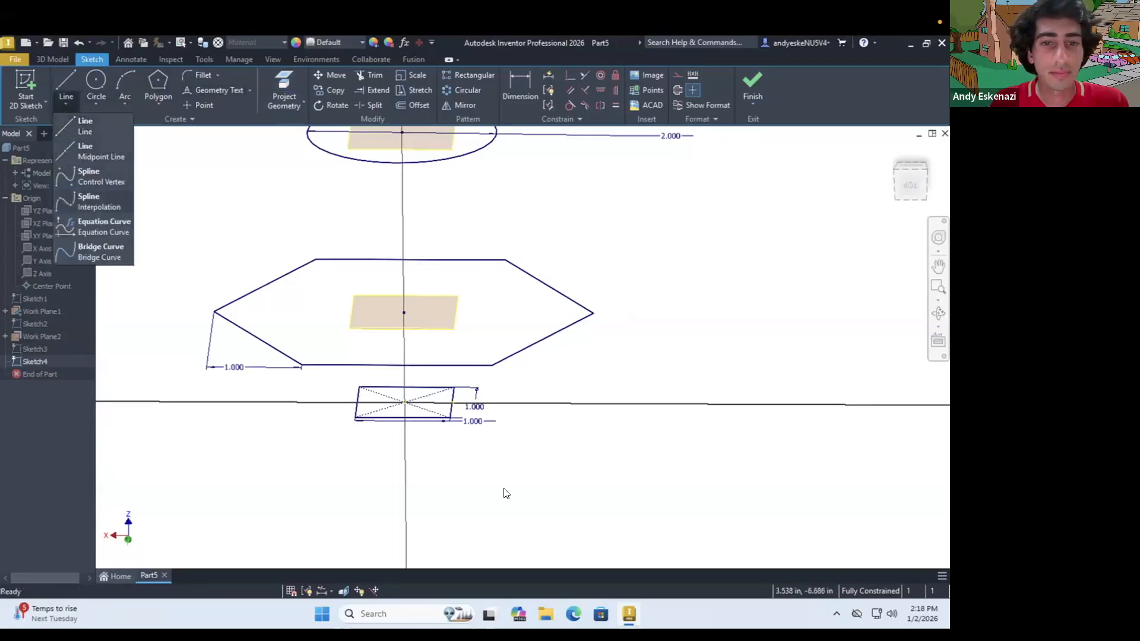
pyautogui.scroll(2, 493, 424)
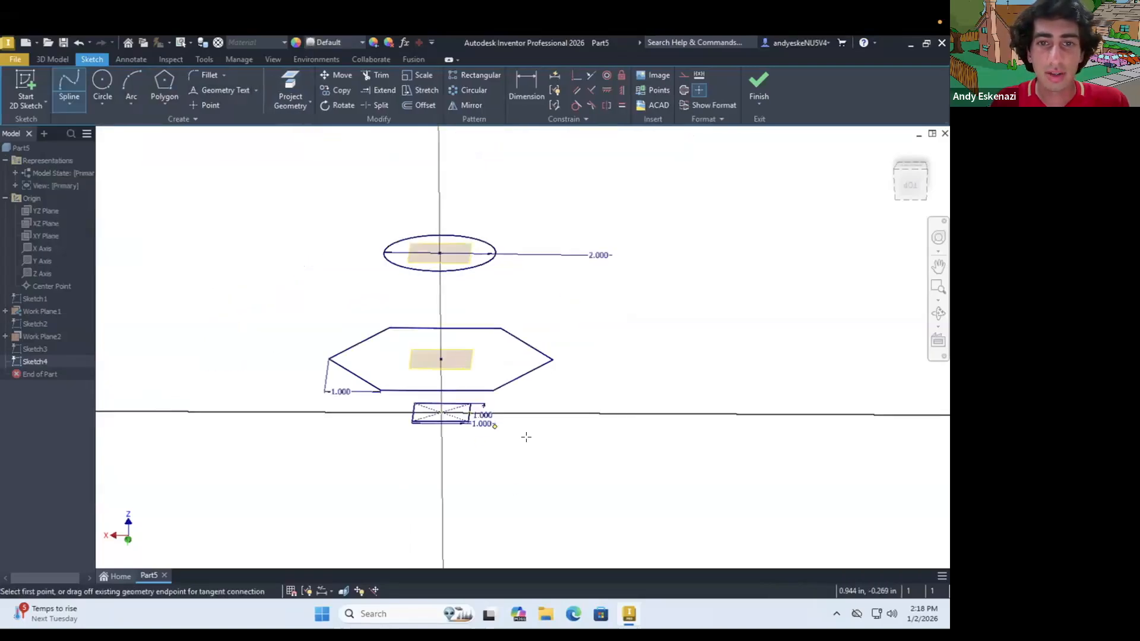
pyautogui.click(285, 84)
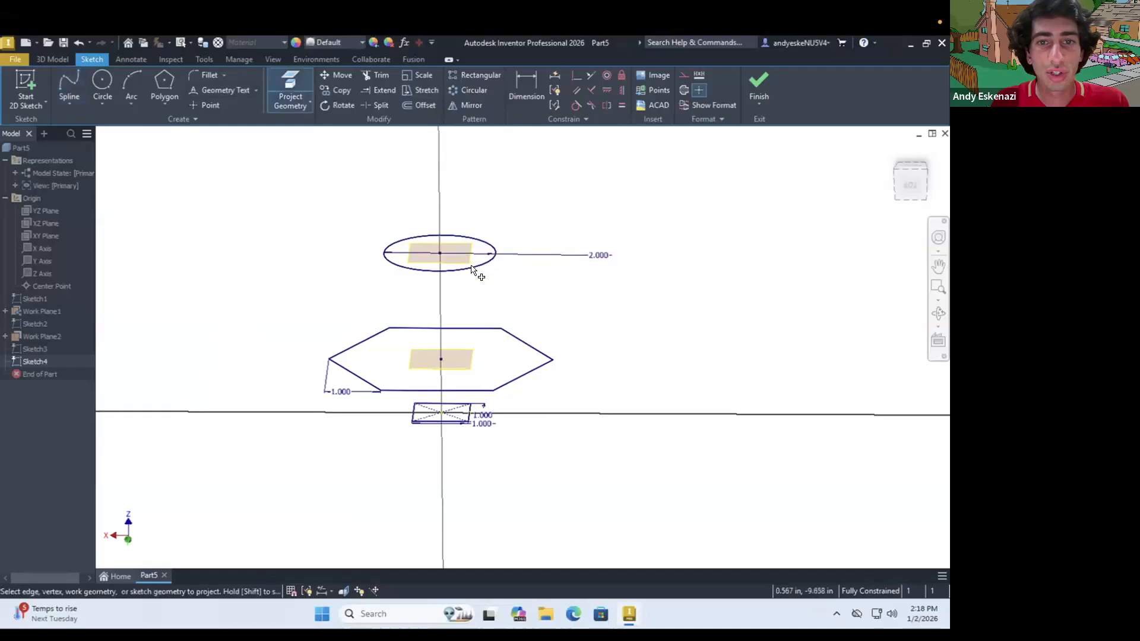
pyautogui.click(458, 269)
pyautogui.press('Escape')
pyautogui.scroll(-3, 461, 262)
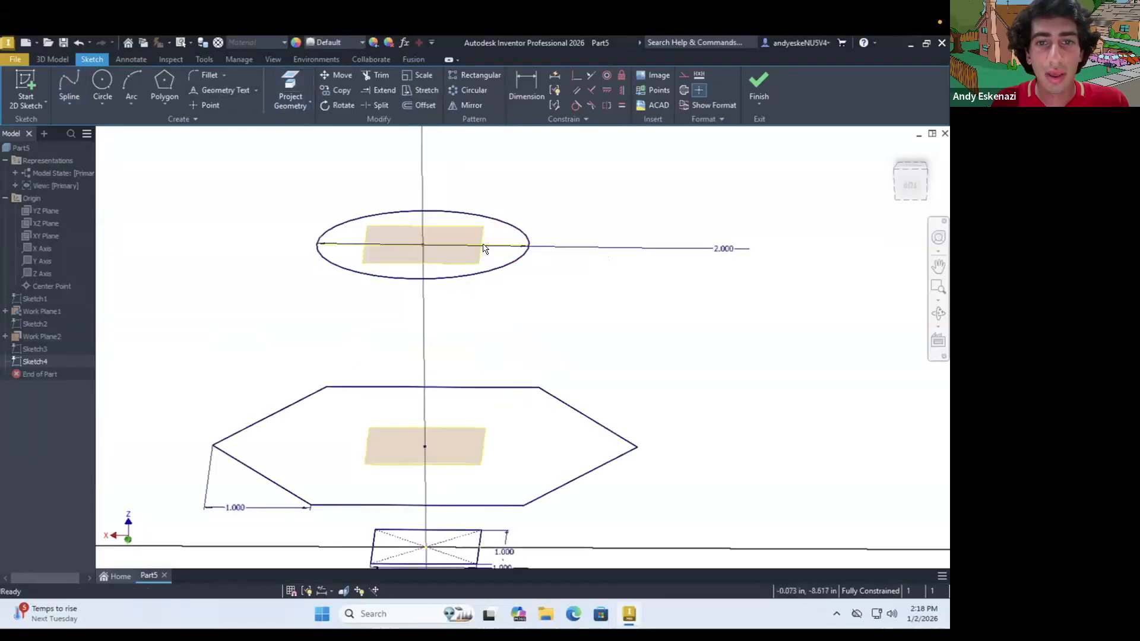
pyautogui.click(484, 248)
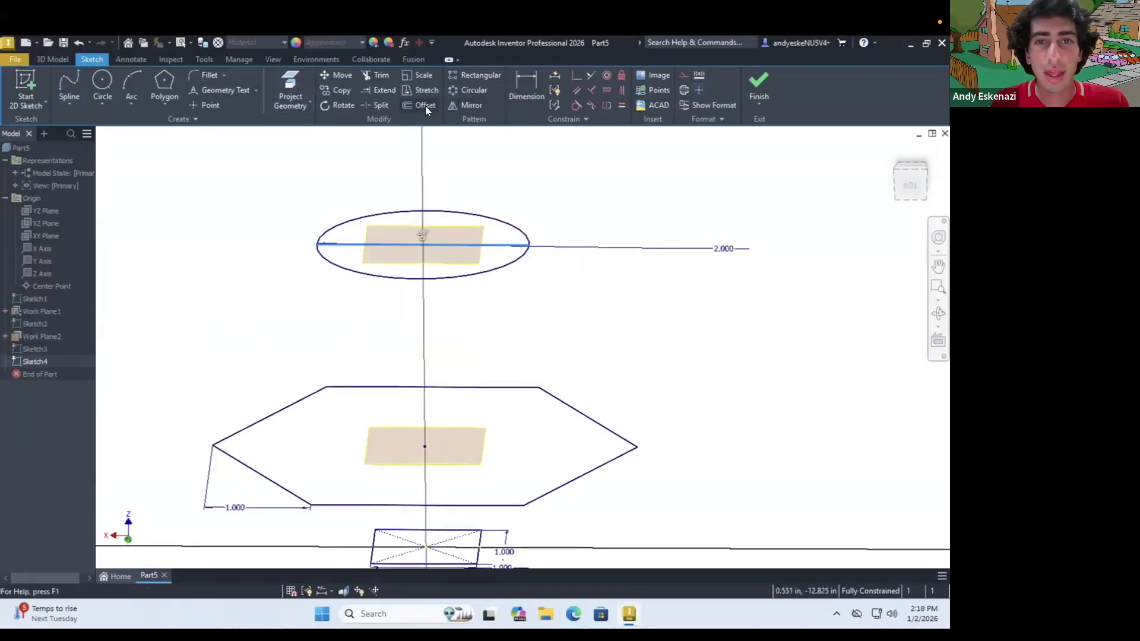
pyautogui.click(699, 89)
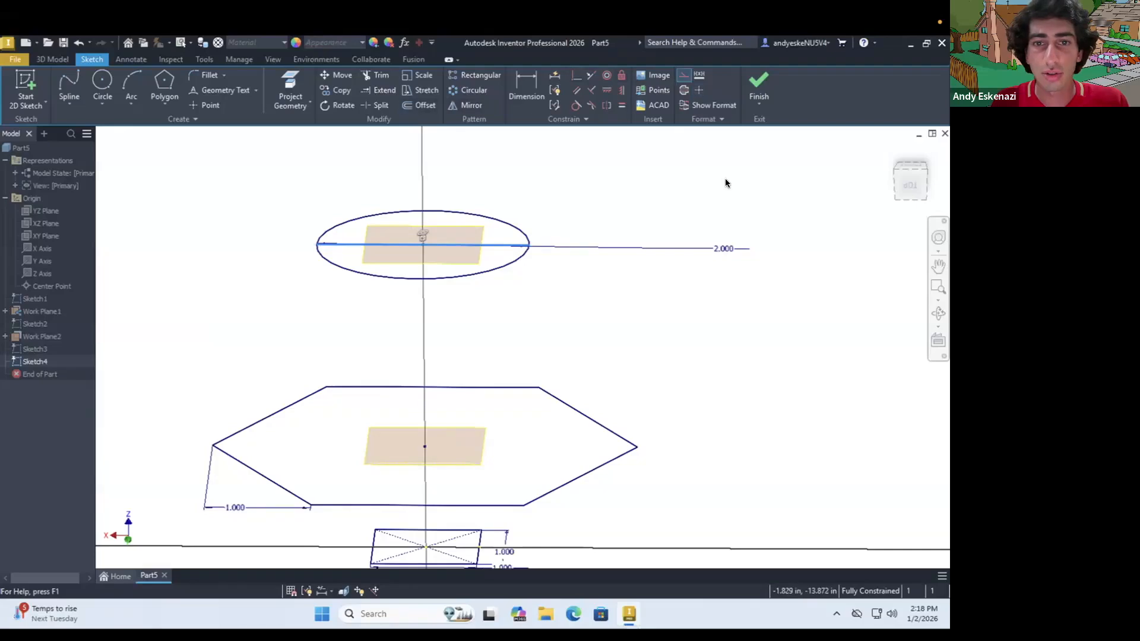
# Step: Draw a wavy spline from the square's negative X side edge through the adjacent hexagon vertex to the circle's edge
pyautogui.click(281, 82)
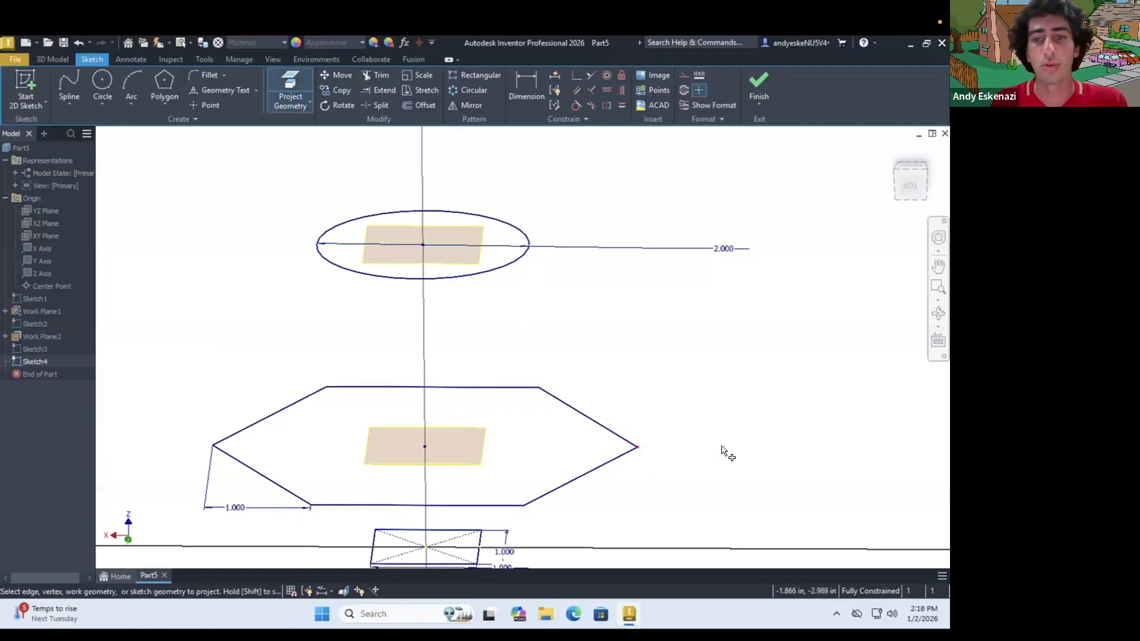
pyautogui.click(66, 83)
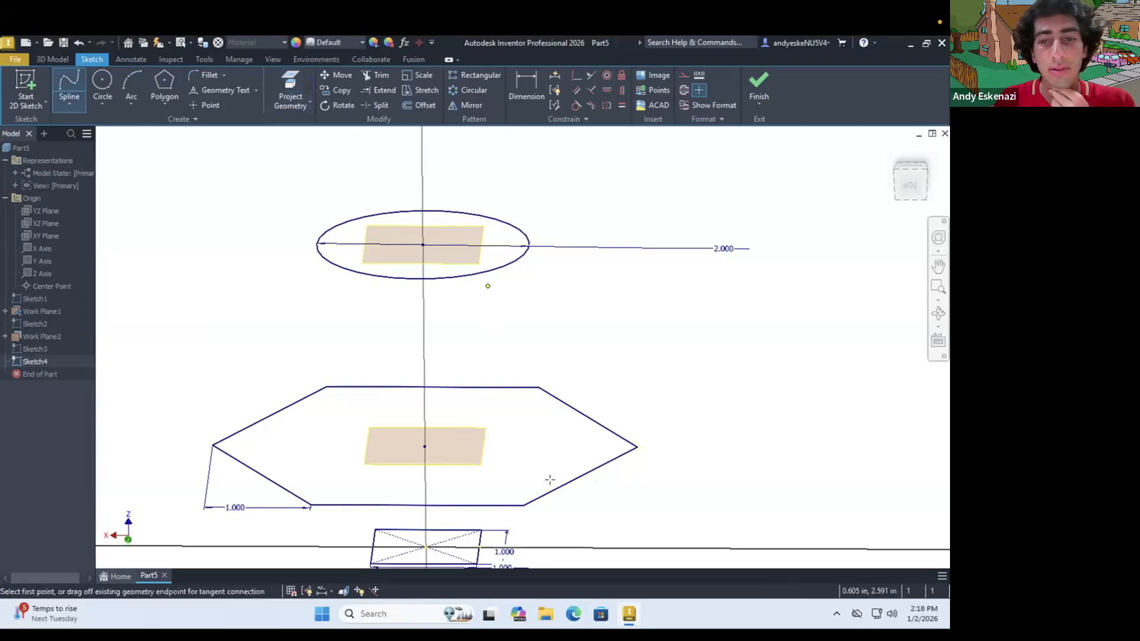
pyautogui.scroll(2, 550, 480)
pyautogui.scroll(-3, 481, 433)
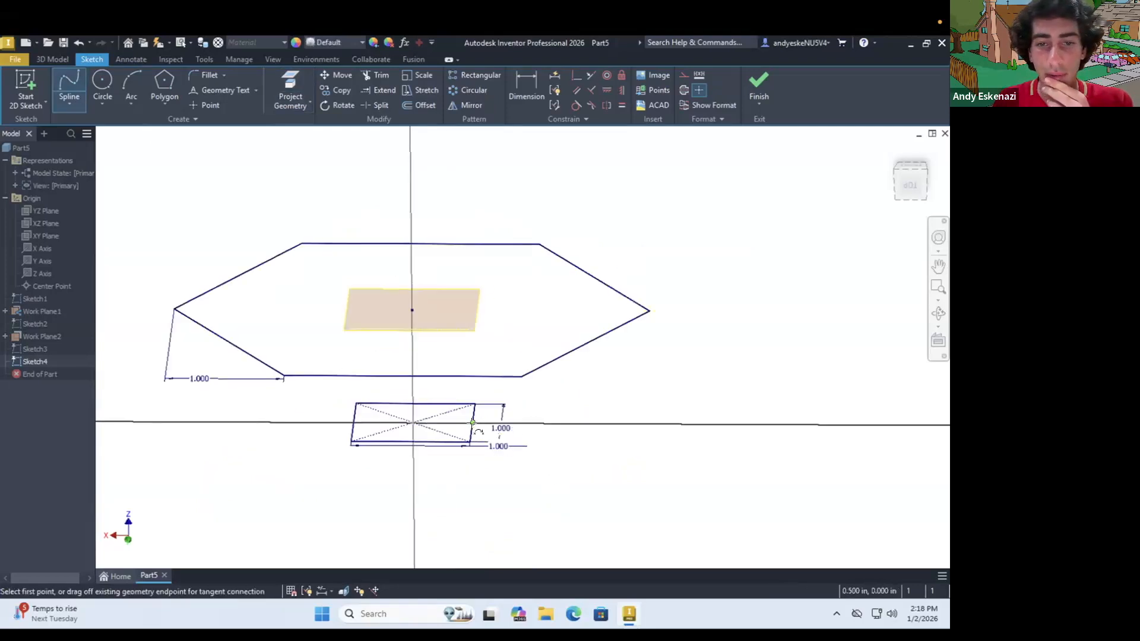
pyautogui.click(634, 444)
pyautogui.click(751, 402)
pyautogui.click(763, 316)
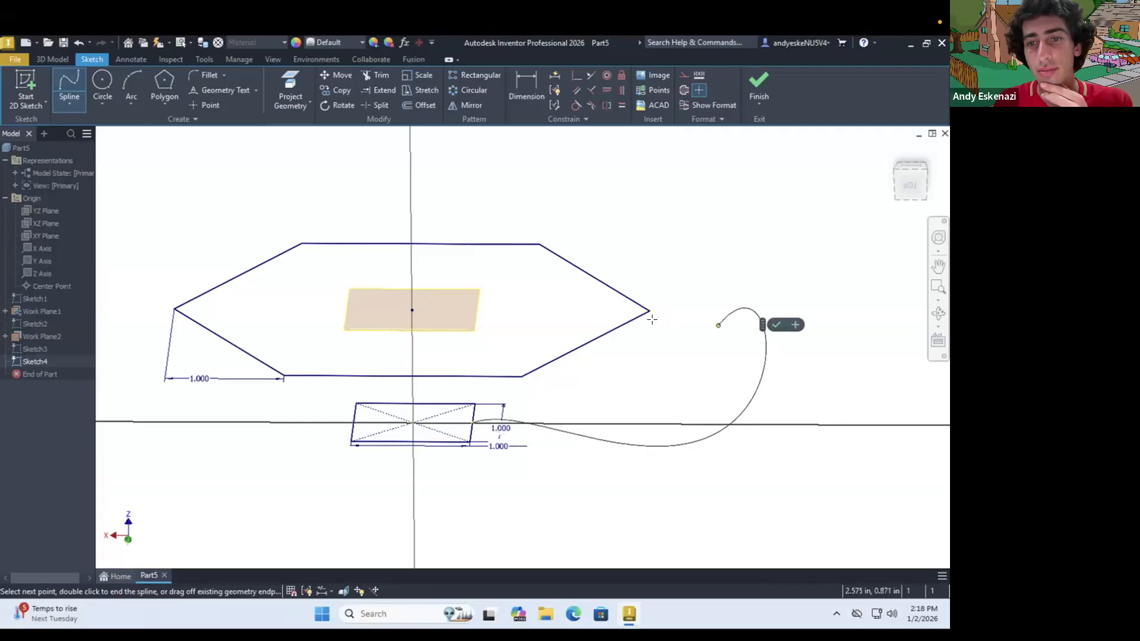
pyautogui.click(640, 277)
pyautogui.click(649, 250)
pyautogui.scroll(-3, 674, 292)
pyautogui.scroll(-5, 670, 289)
pyautogui.scroll(6, 608, 326)
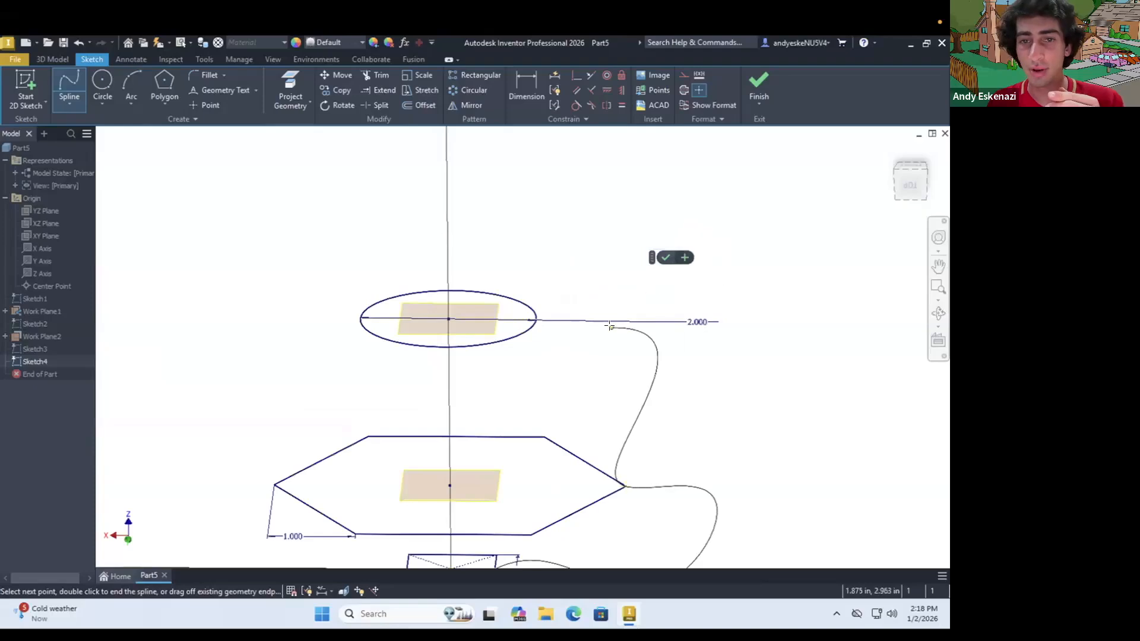
pyautogui.click(535, 320)
pyautogui.press('Escape')
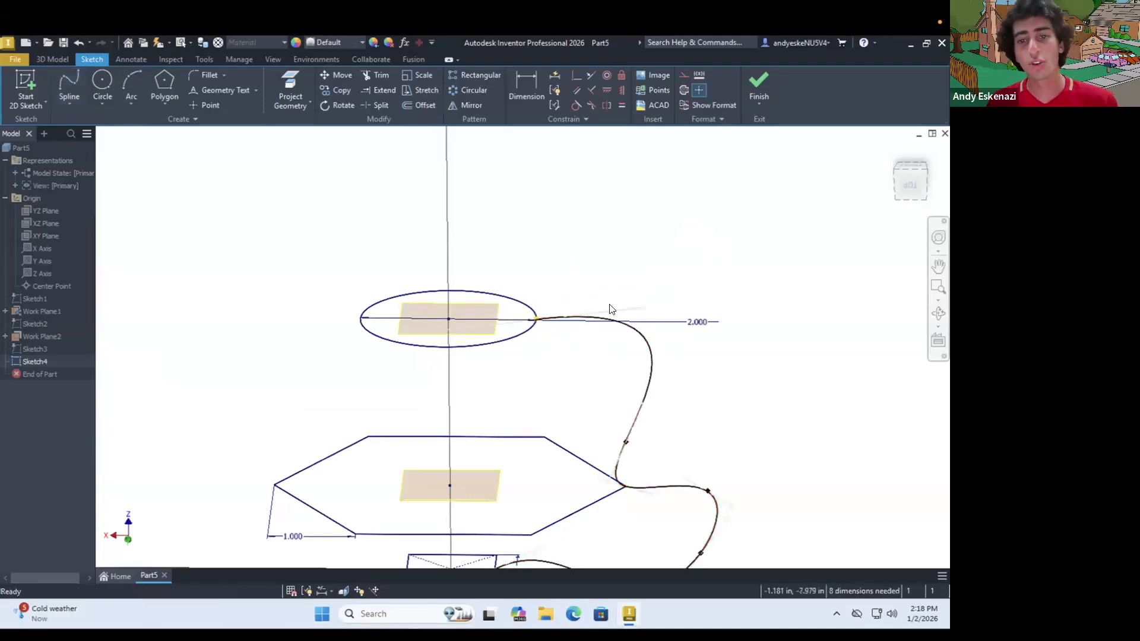
# Step: Draw a line from the circle's centre to the square's centre and convert it to construction geometry
pyautogui.scroll(-5, 611, 309)
pyautogui.scroll(3, 612, 356)
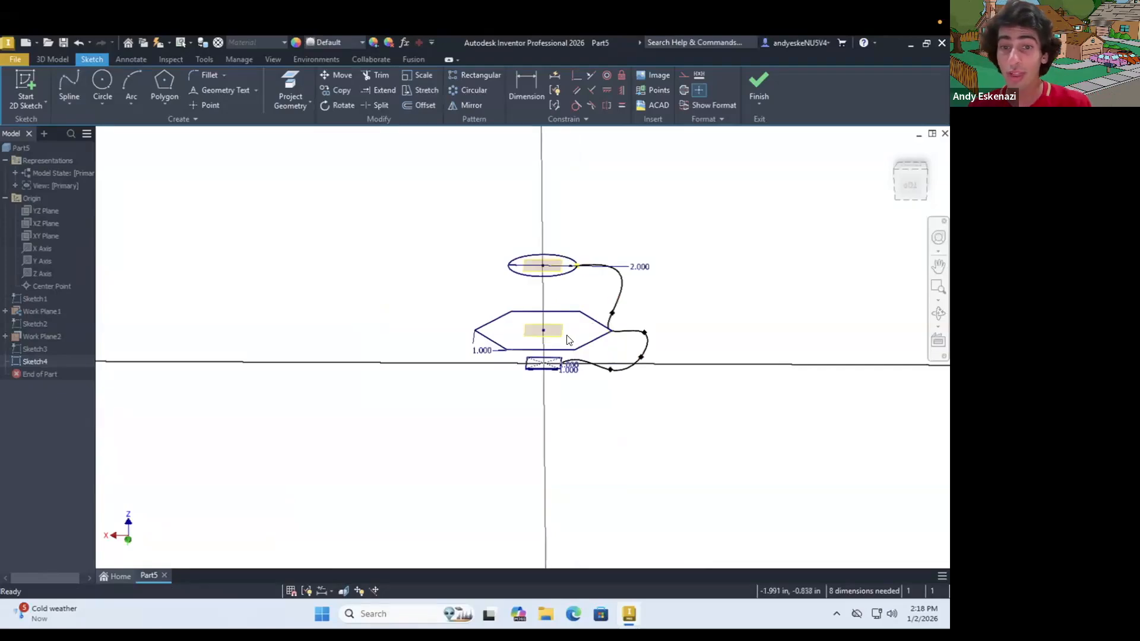
pyautogui.moveTo(563, 324)
pyautogui.keyDown('shift'); pyautogui.mouseDown(button='middle')
pyautogui.moveTo(639, 326)
pyautogui.moveTo(576, 321)
pyautogui.moveTo(576, 347)
pyautogui.mouseUp(button='middle'); pyautogui.keyUp('shift')
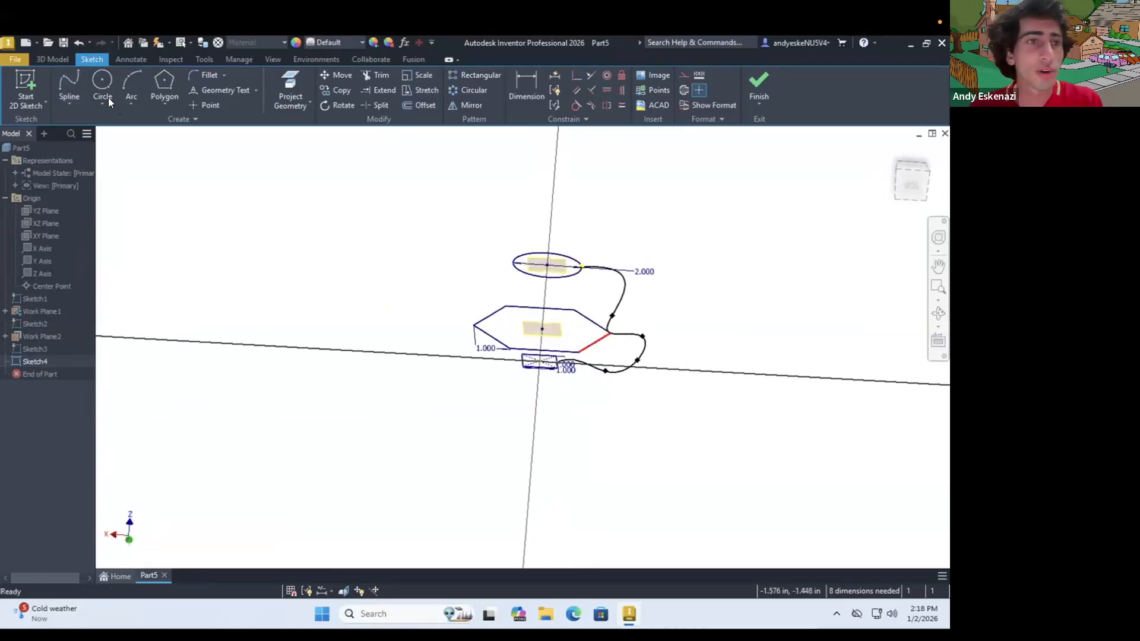
pyautogui.click(68, 107)
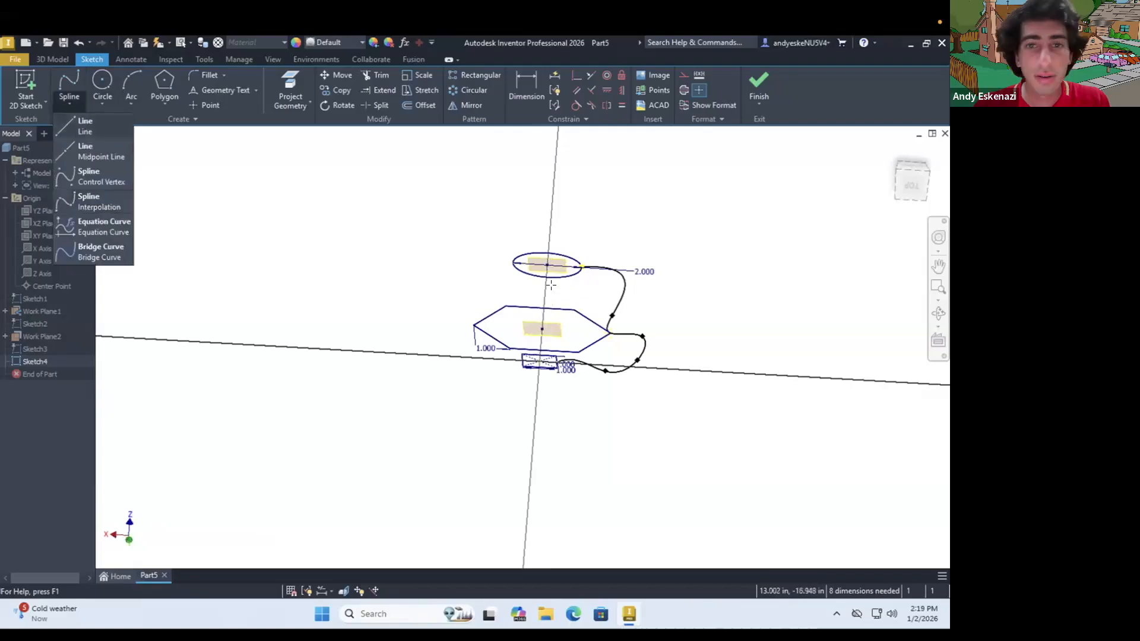
pyautogui.click(76, 130)
pyautogui.click(546, 263)
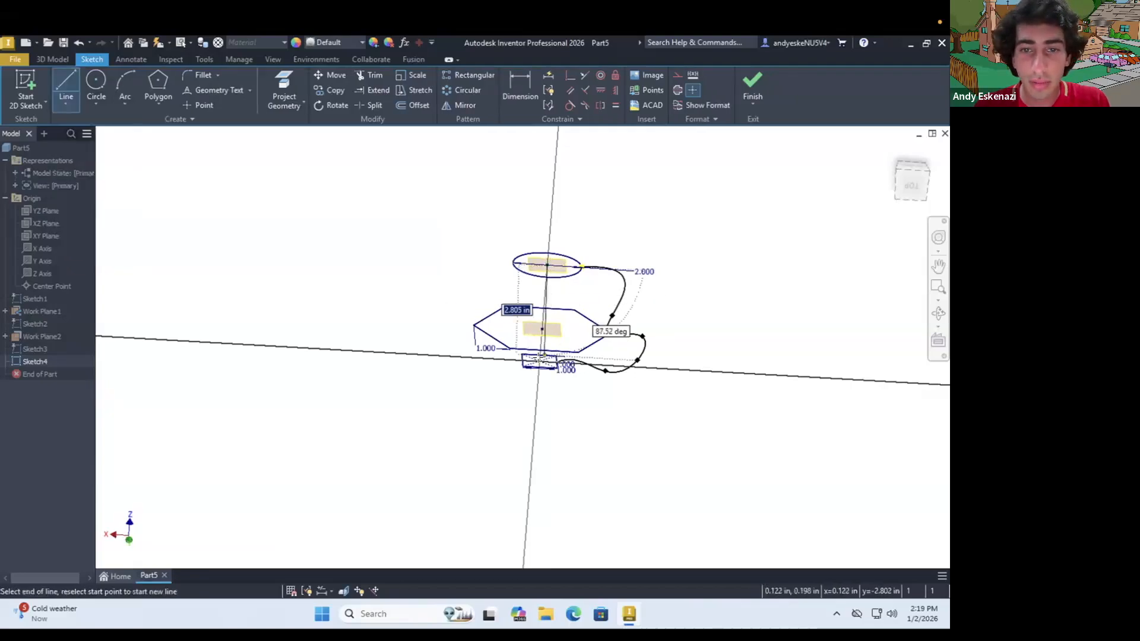
pyautogui.click(540, 361)
pyautogui.press('Escape')
pyautogui.click(544, 301)
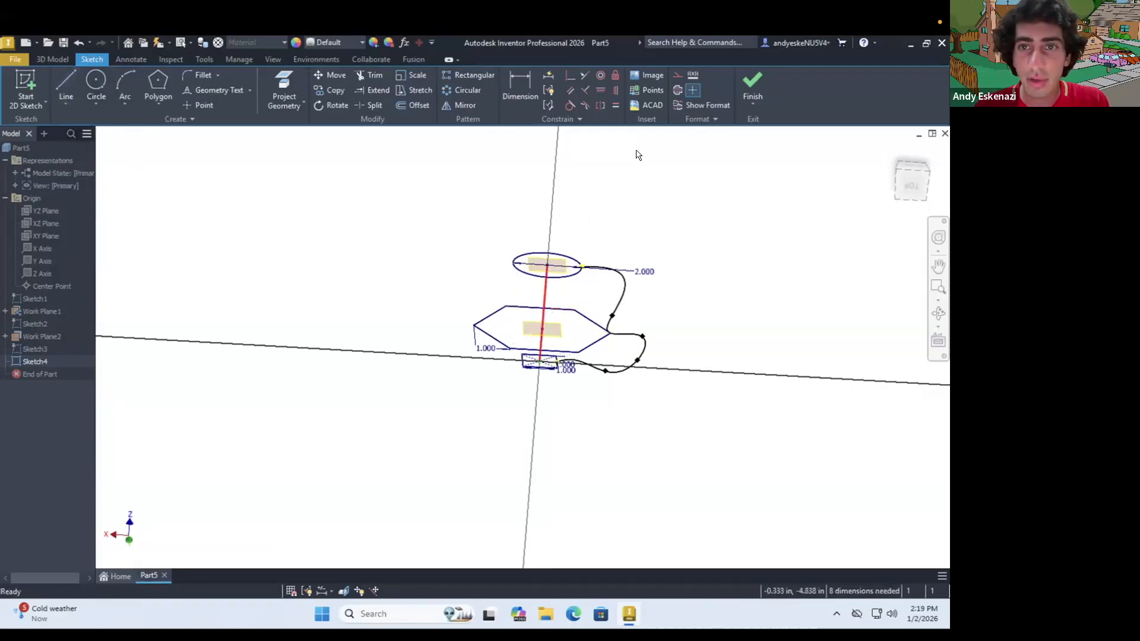
pyautogui.click(677, 90)
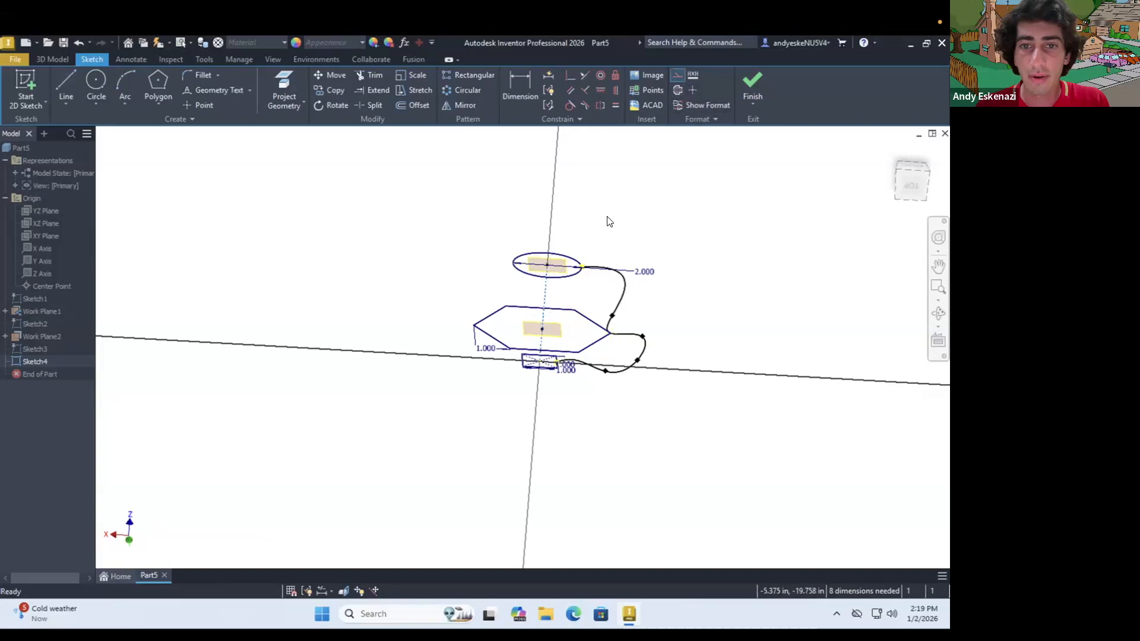
# Step: Mirror the spline about the central construction line and finish the sketch
pyautogui.scroll(-3, 609, 220)
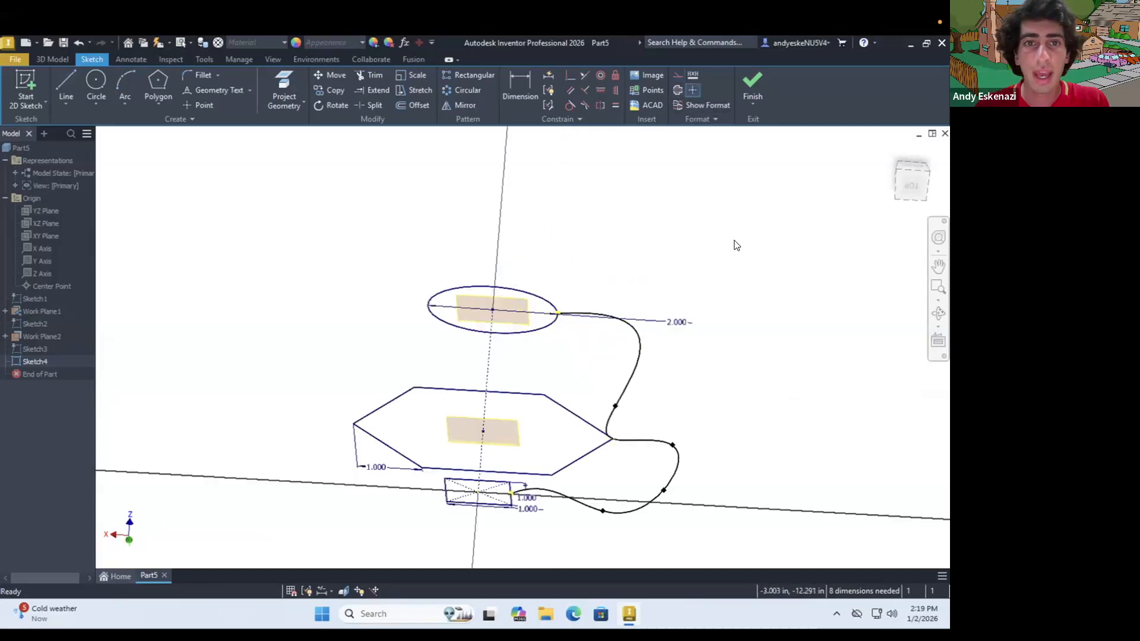
pyautogui.click(601, 316)
pyautogui.click(170, 161)
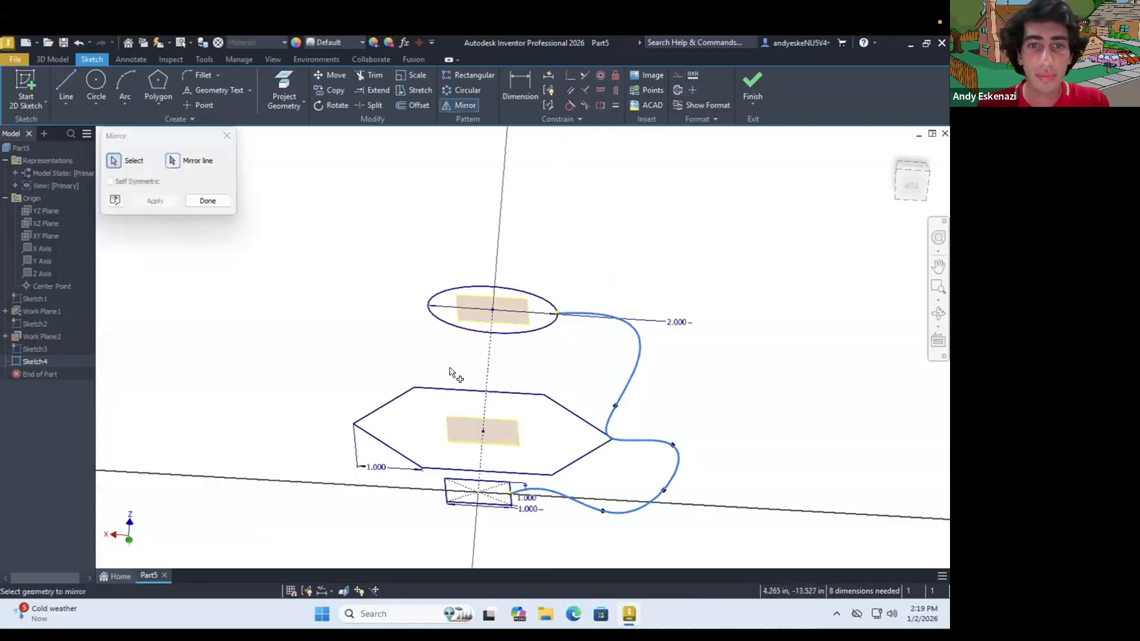
pyautogui.click(155, 201)
pyautogui.click(207, 201)
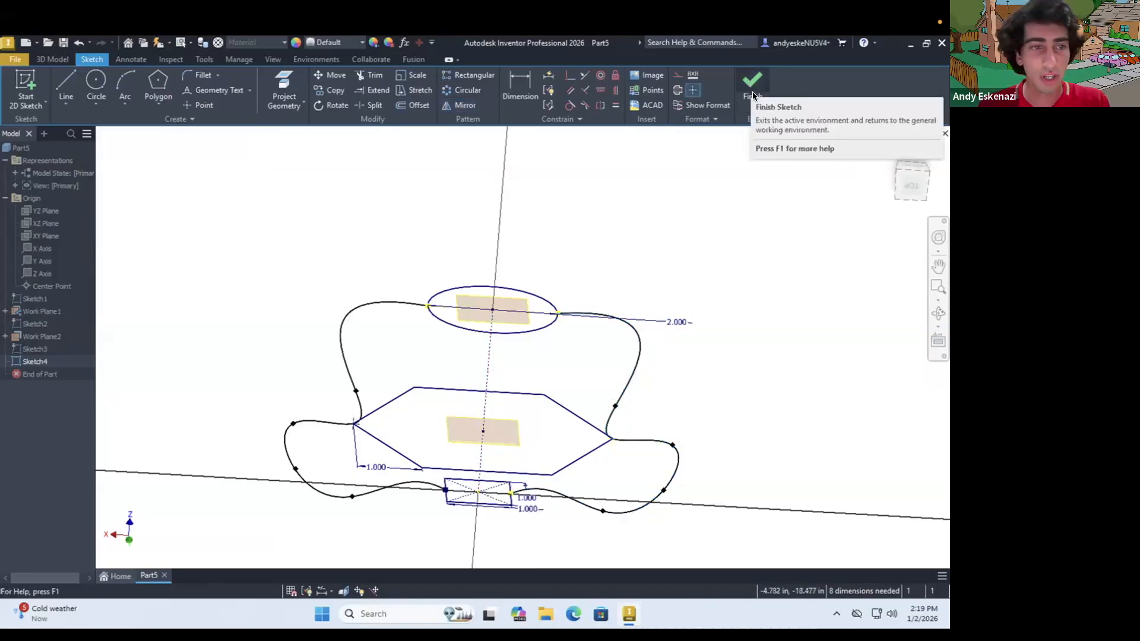
pyautogui.click(753, 89)
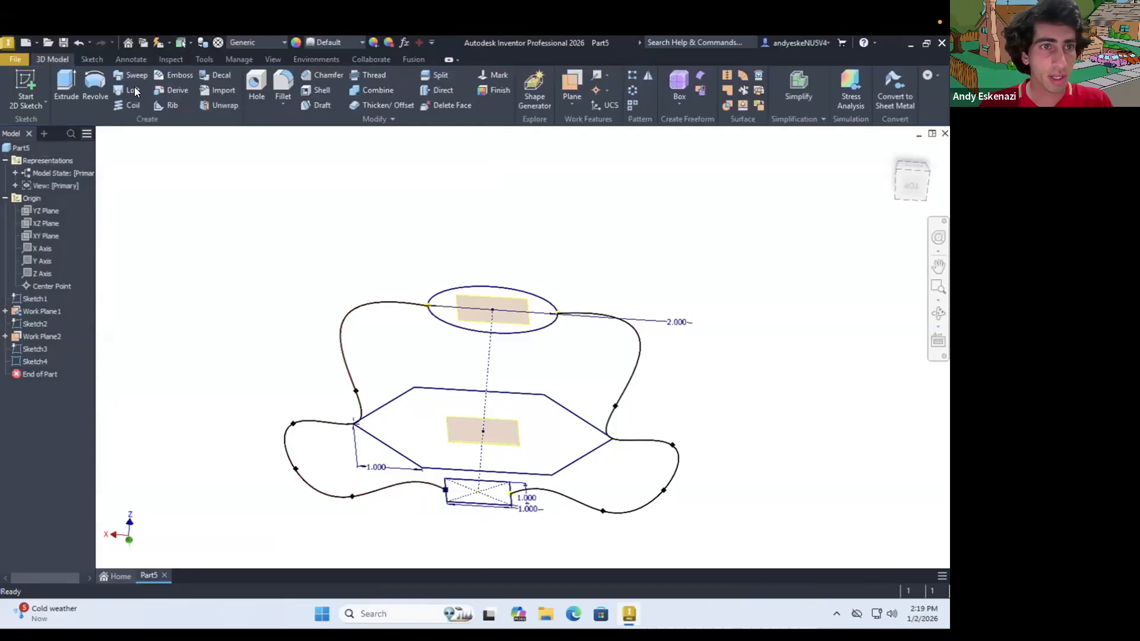
# Step: Loft a solid through the circle, hexagon and square sections, using the original and mirrored splines as rails
pyautogui.hotkey('shift', 'l')
pyautogui.click(182, 191)
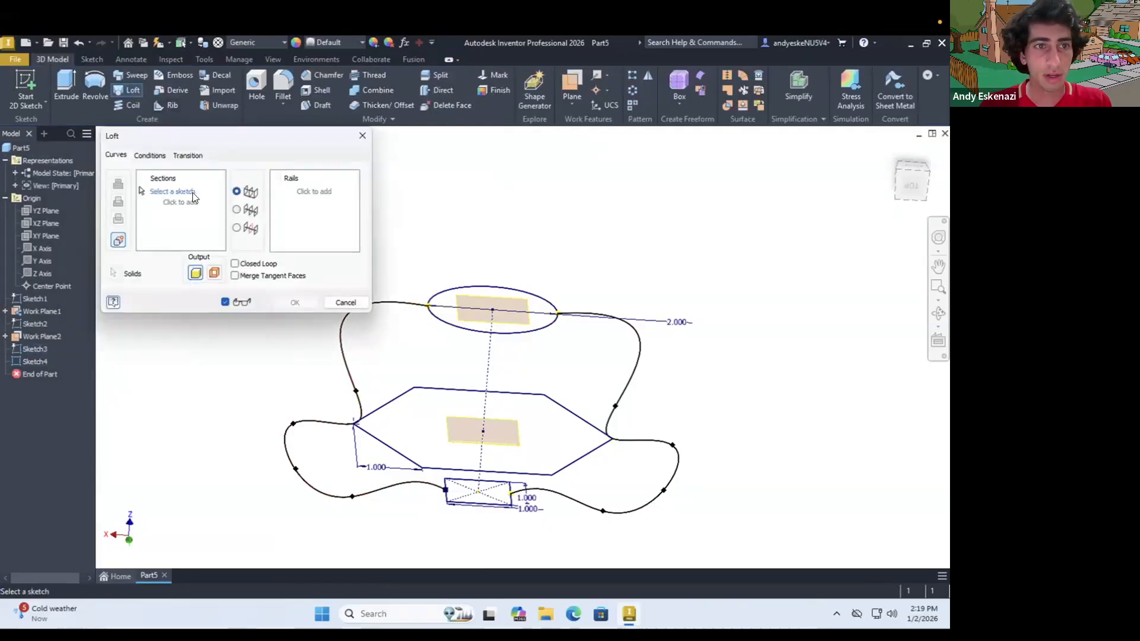
pyautogui.click(440, 395)
pyautogui.click(467, 485)
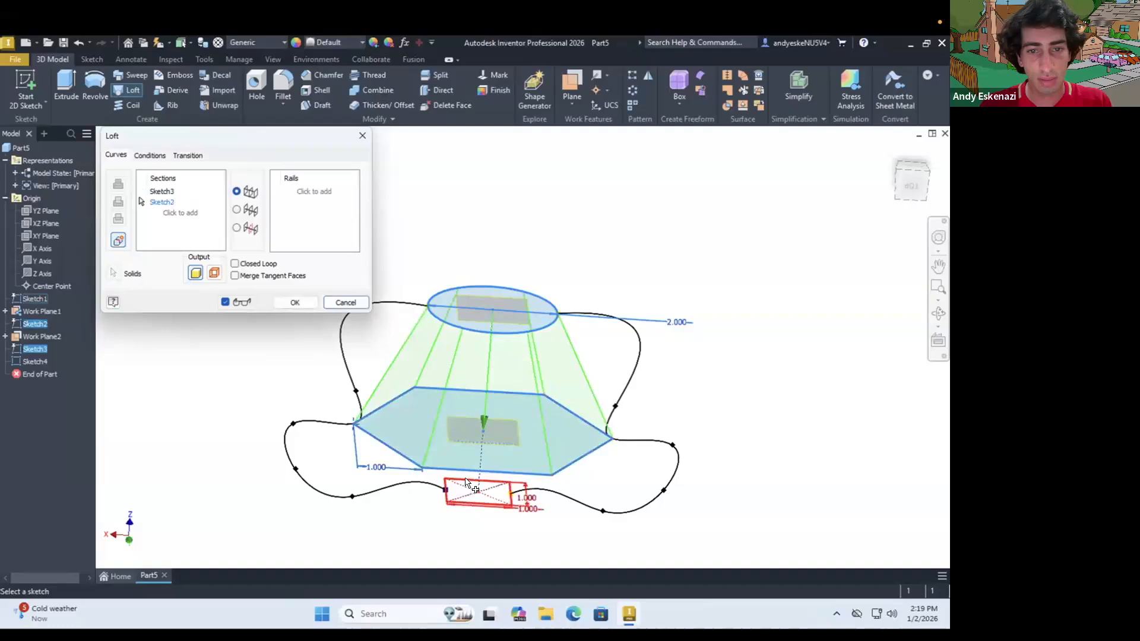
pyautogui.click(467, 485)
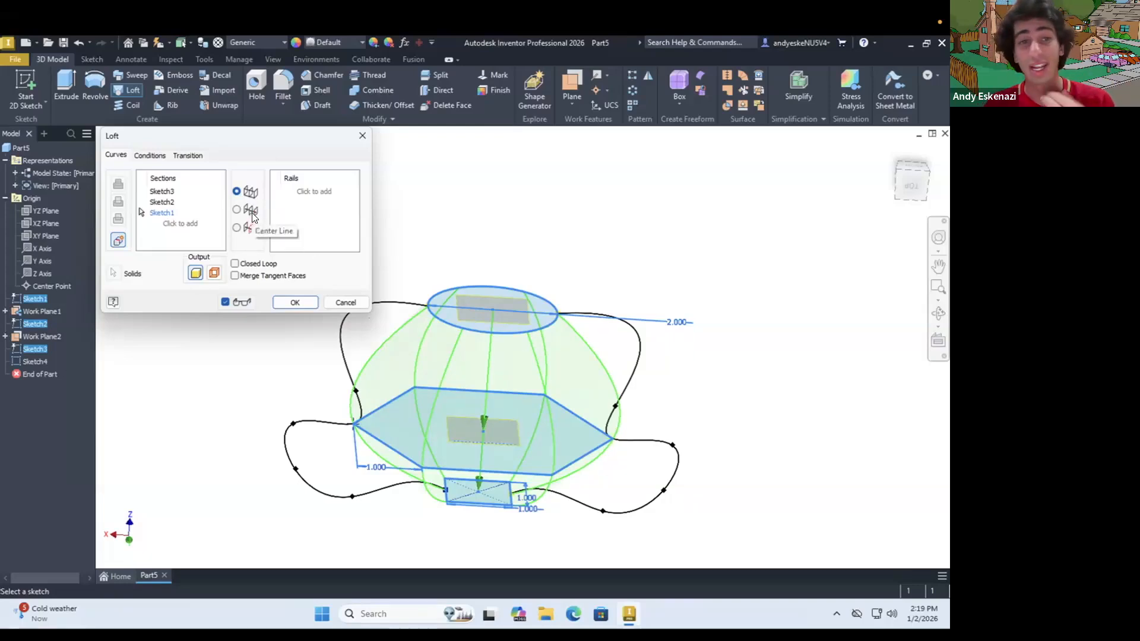
pyautogui.click(304, 193)
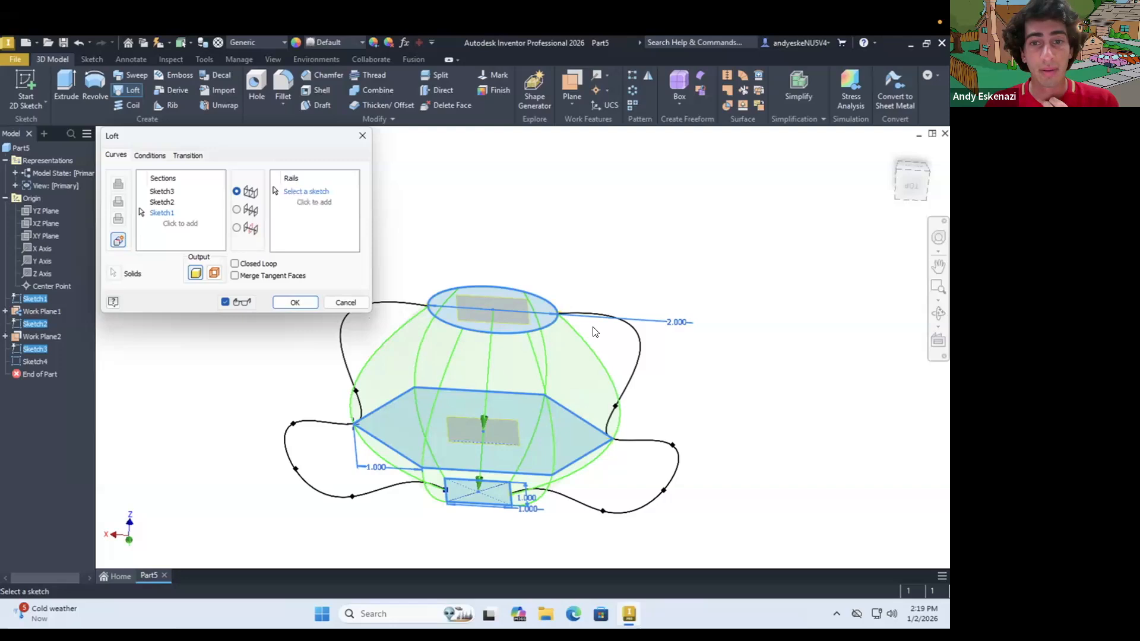
pyautogui.click(639, 341)
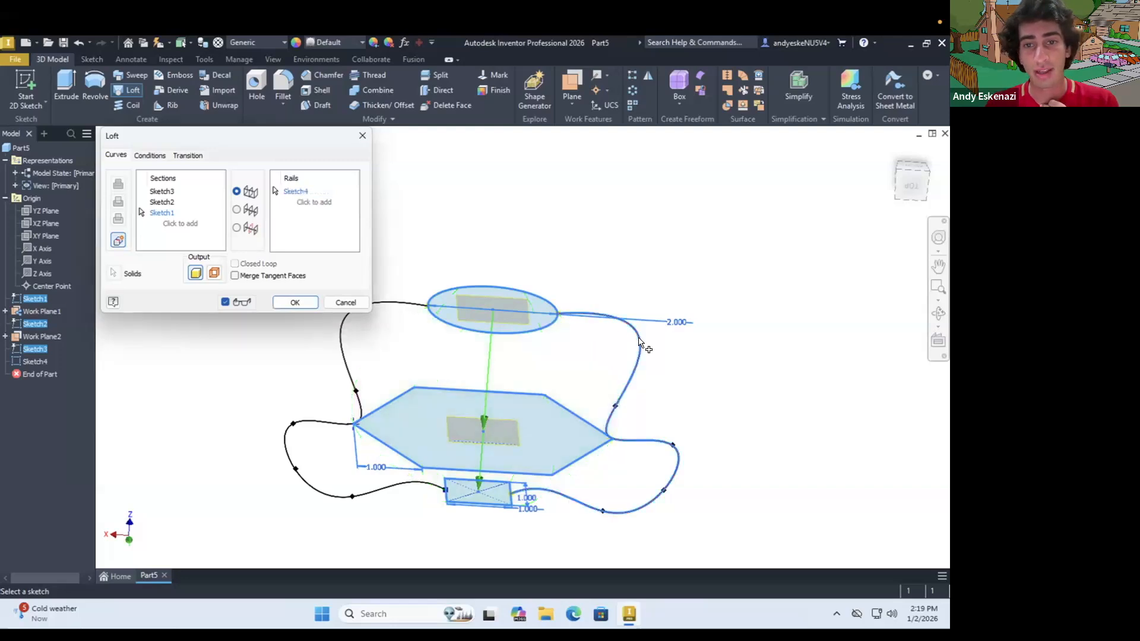
pyautogui.click(345, 363)
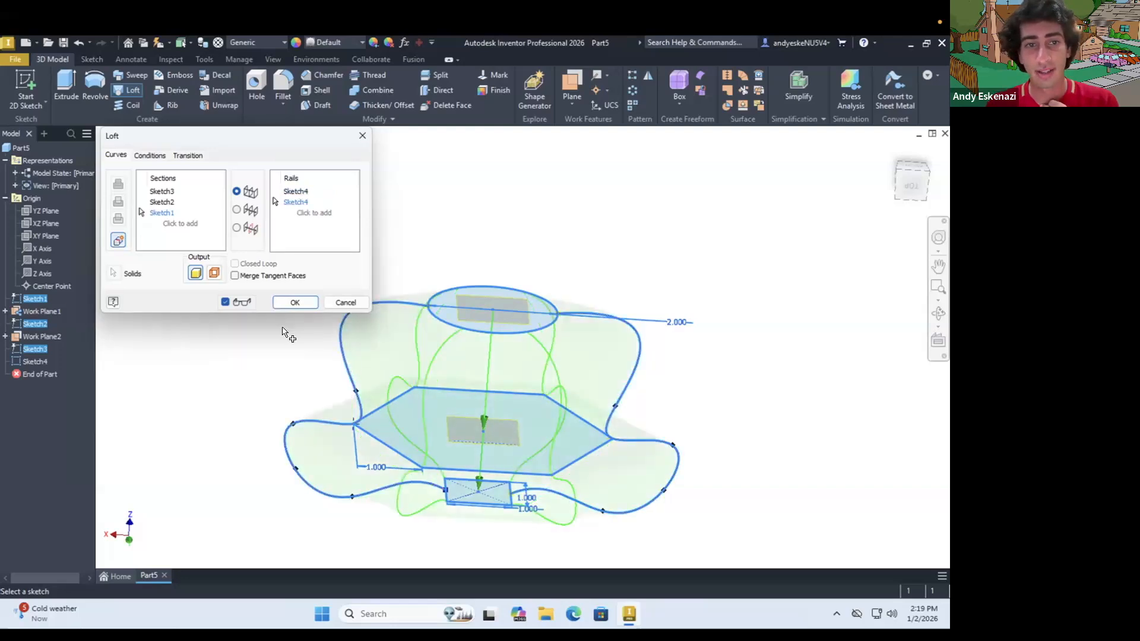
pyautogui.click(287, 306)
# Step: Examine the railed loft's circular end, square end and side contours from several directions
pyautogui.keyDown('shift'); pyautogui.moveTo(359, 327); pyautogui.dragTo(377, 384, button='middle'); pyautogui.keyUp('shift')
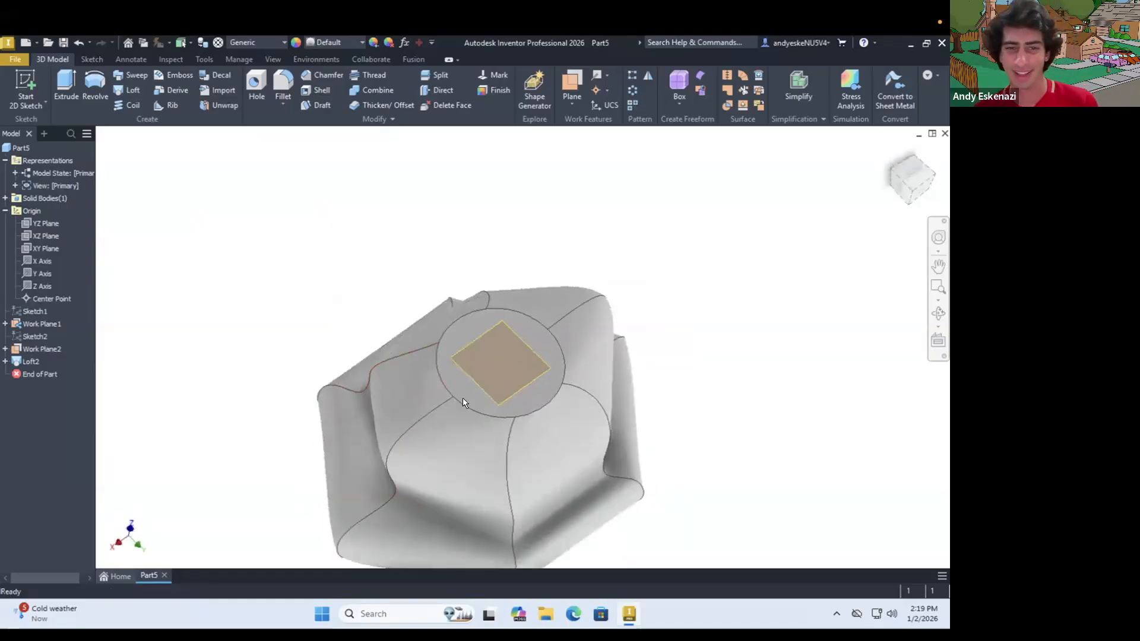
pyautogui.scroll(-3, 457, 387)
pyautogui.scroll(2, 454, 381)
pyautogui.moveTo(445, 326)
pyautogui.keyDown('shift'); pyautogui.mouseDown(button='middle')
pyautogui.moveTo(412, 313)
pyautogui.moveTo(374, 318)
pyautogui.moveTo(448, 327)
pyautogui.moveTo(431, 336)
pyautogui.moveTo(413, 205)
pyautogui.mouseUp(button='middle'); pyautogui.keyUp('shift')
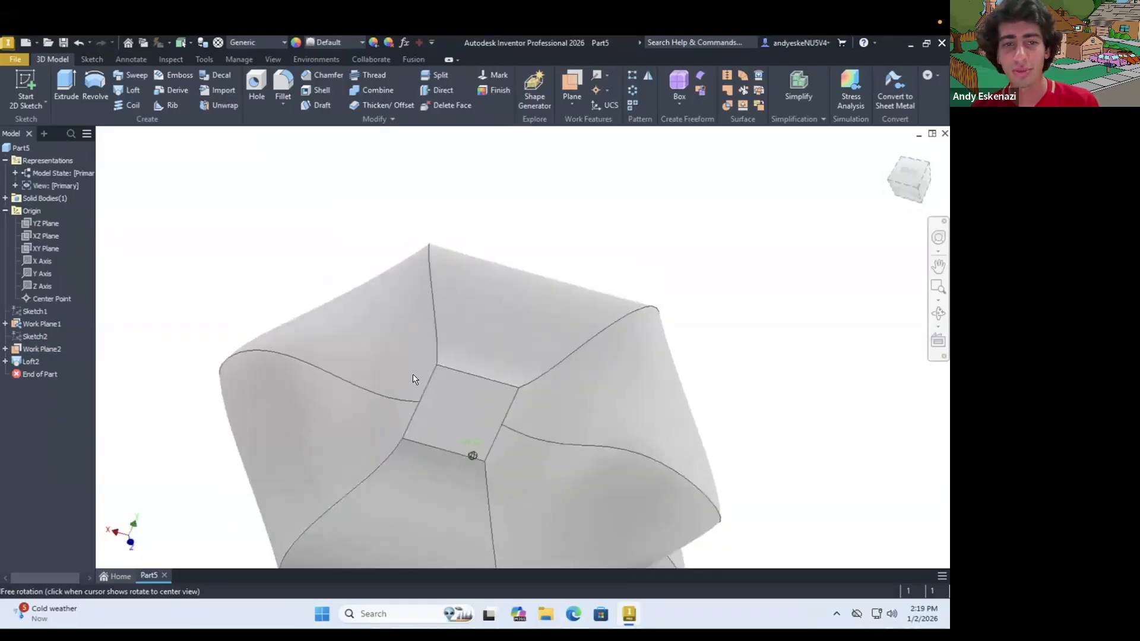
pyautogui.scroll(4, 439, 387)
pyautogui.keyDown('shift'); pyautogui.moveTo(466, 333); pyautogui.dragTo(407, 395, button='middle'); pyautogui.keyUp('shift')
pyautogui.scroll(-4, 408, 394)
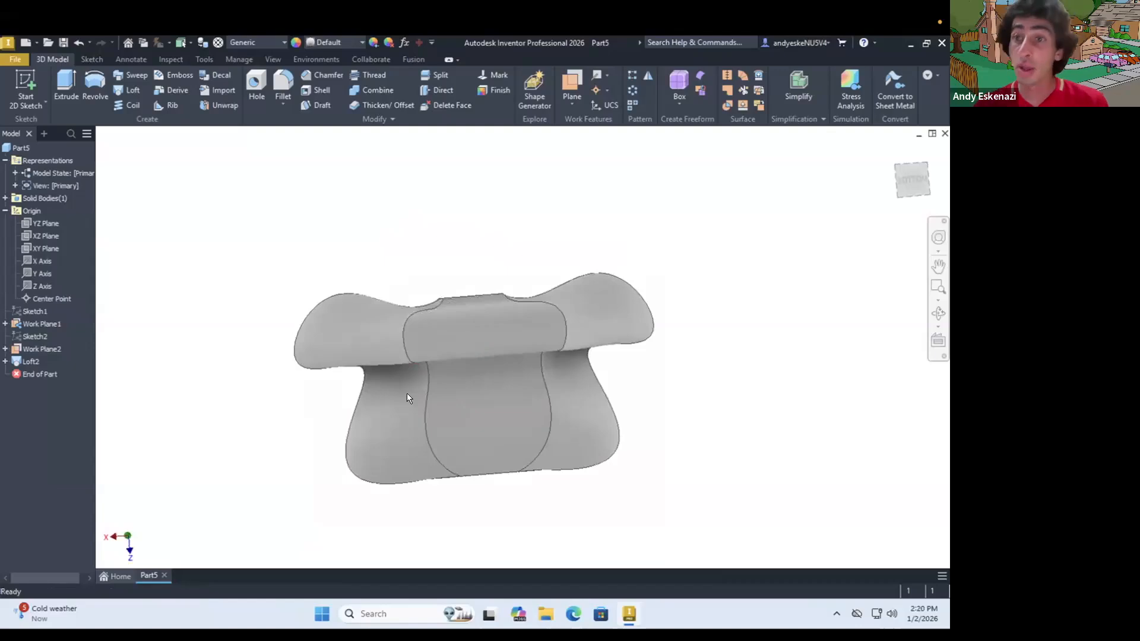
# Step: Delete both work planes, the hexagon sketch and the loft, including the consumed sketches and features
pyautogui.click(36, 324)
pyautogui.keyDown('ctrl'); pyautogui.click(29, 336); pyautogui.keyUp('ctrl')
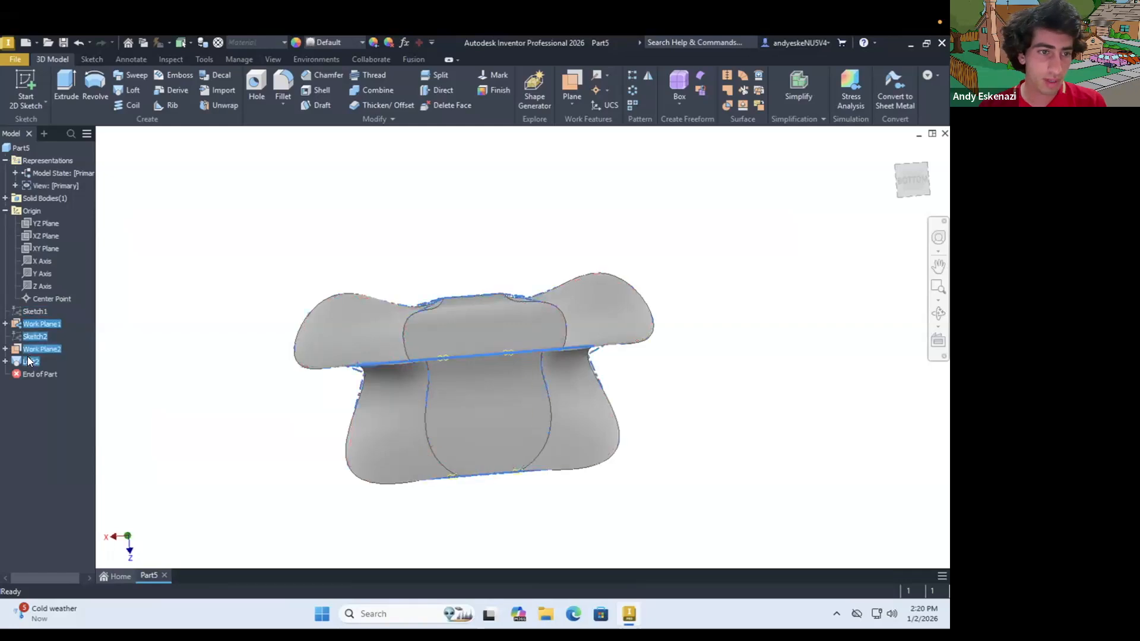
pyautogui.rightClick(28, 357)
pyautogui.click(54, 395)
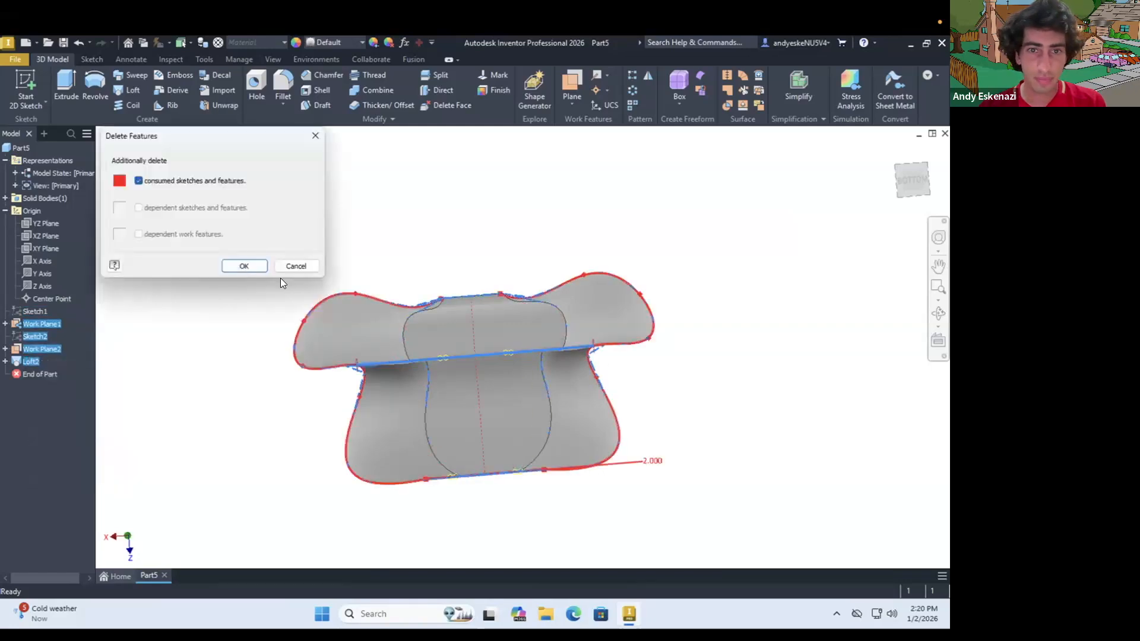
pyautogui.click(234, 265)
# Step: Delete the remaining offset work plane and hexagon sketch, leaving only the square sketch
pyautogui.keyDown('shift'); pyautogui.moveTo(485, 350); pyautogui.dragTo(484, 360, button='middle'); pyautogui.keyUp('shift')
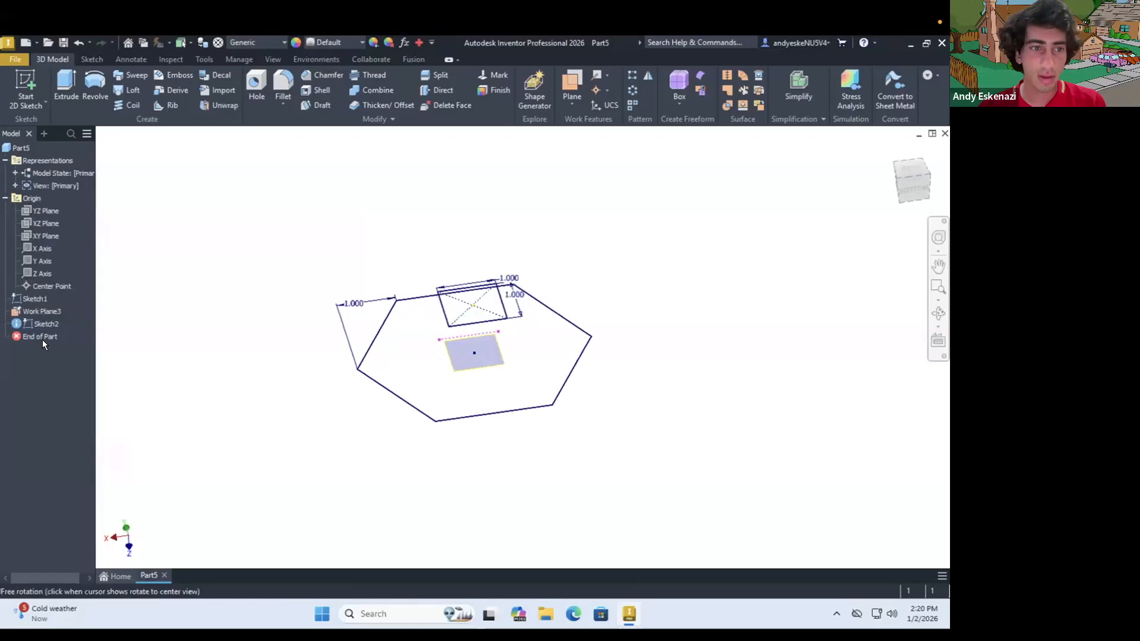
pyautogui.rightClick(42, 325)
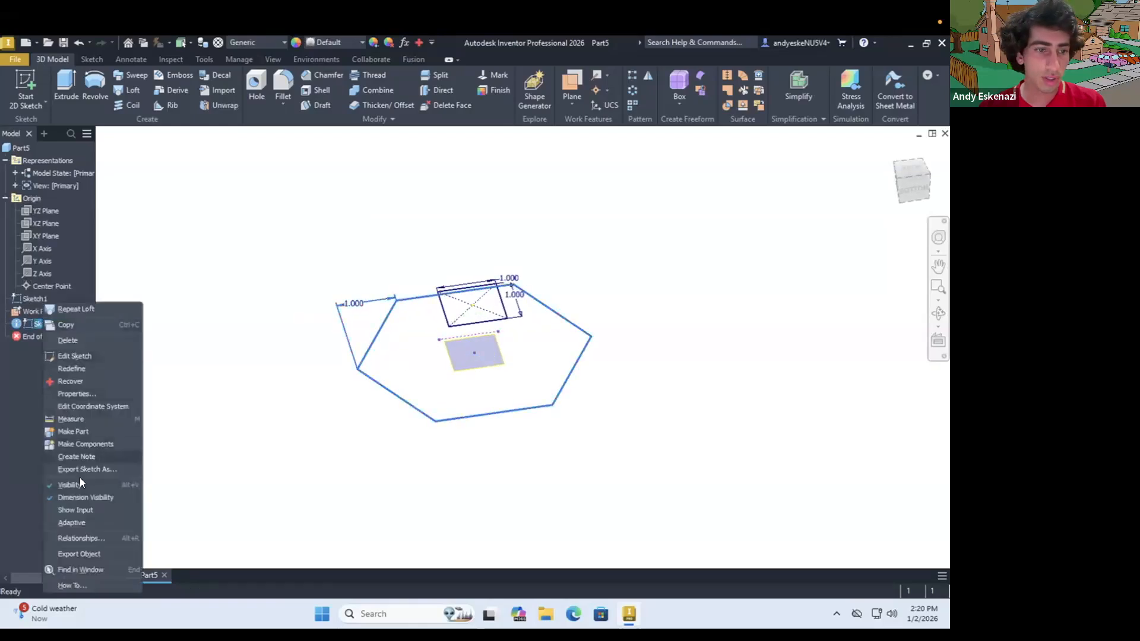
pyautogui.click(34, 314)
pyautogui.click(37, 313)
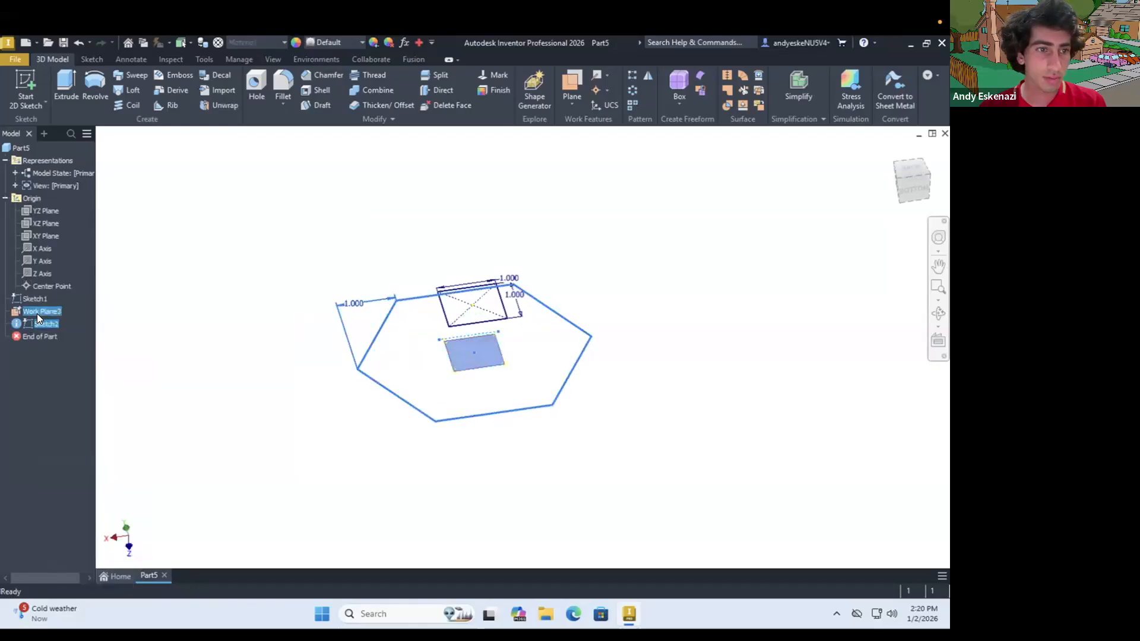
pyautogui.rightClick(37, 314)
pyautogui.click(64, 351)
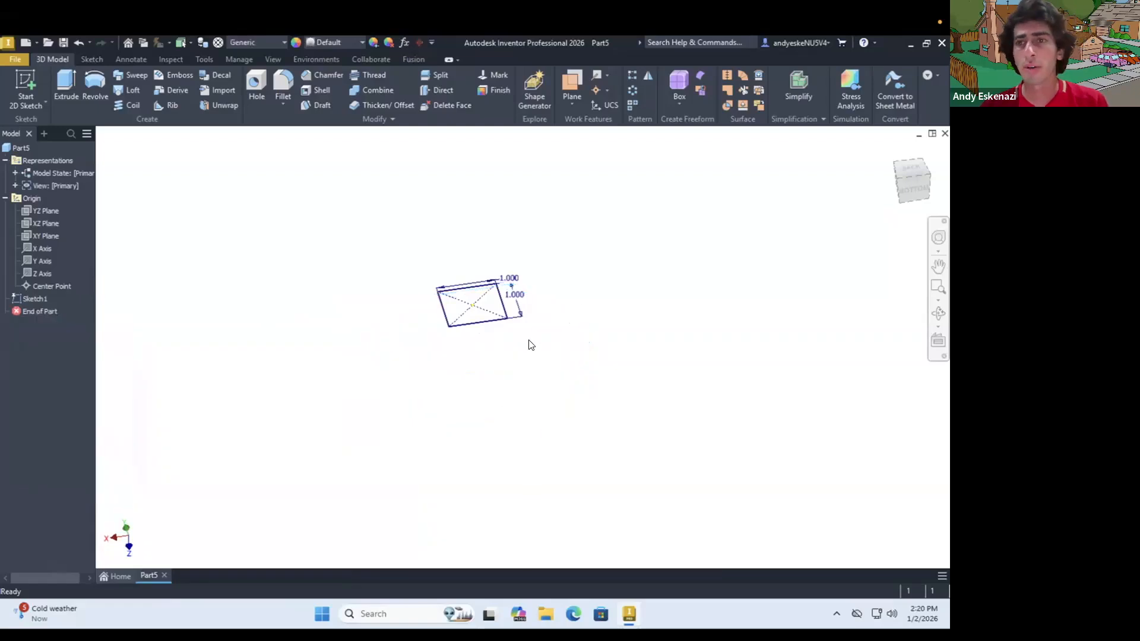
# Step: Start a 2D sketch on the XZ plane, perpendicular to the square profile
pyautogui.scroll(-2, 490, 331)
pyautogui.keyDown('shift'); pyautogui.moveTo(529, 339); pyautogui.dragTo(543, 356, button='middle'); pyautogui.keyUp('shift')
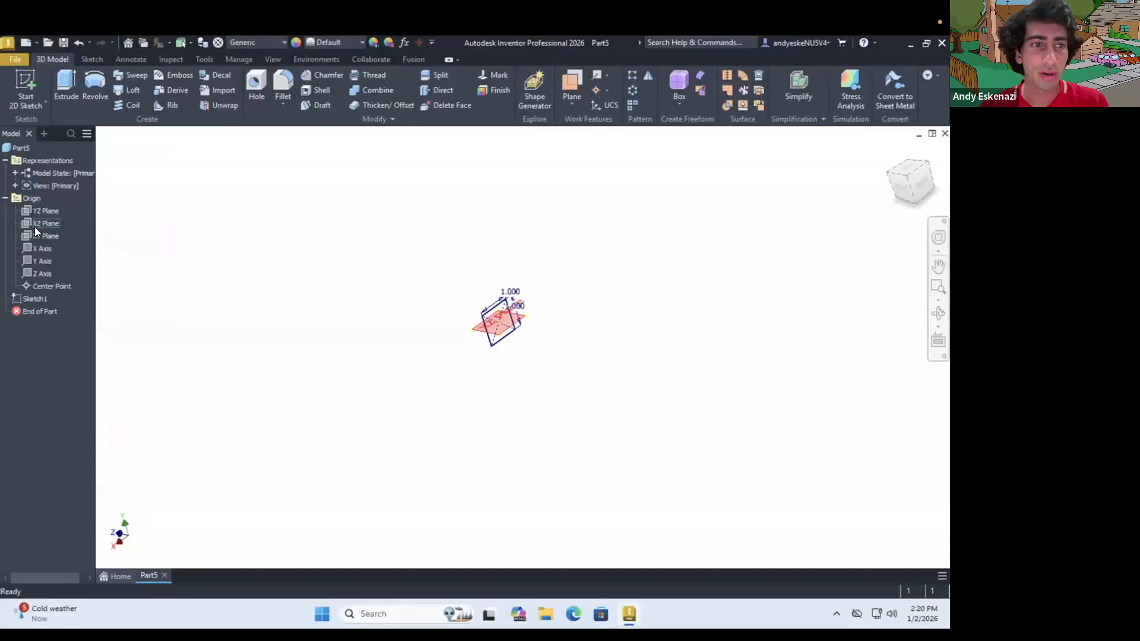
pyautogui.click(35, 226)
pyautogui.click(26, 86)
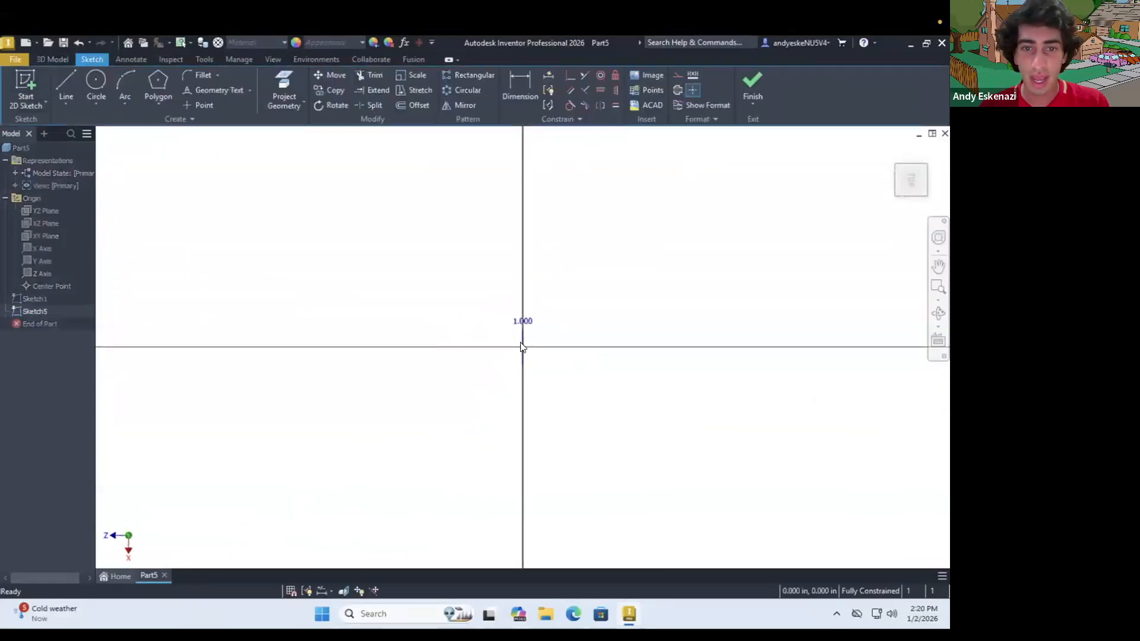
# Step: Draw an interpolation spline from the square's centre that winds outward in a flattened spiral of about two turns
pyautogui.click(68, 103)
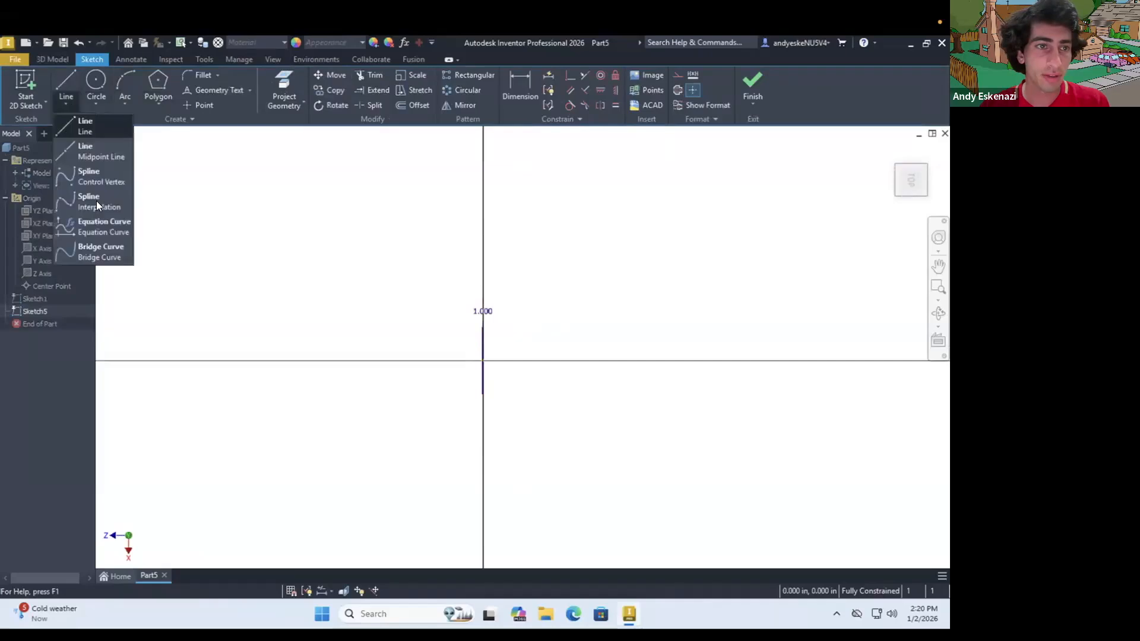
pyautogui.click(95, 201)
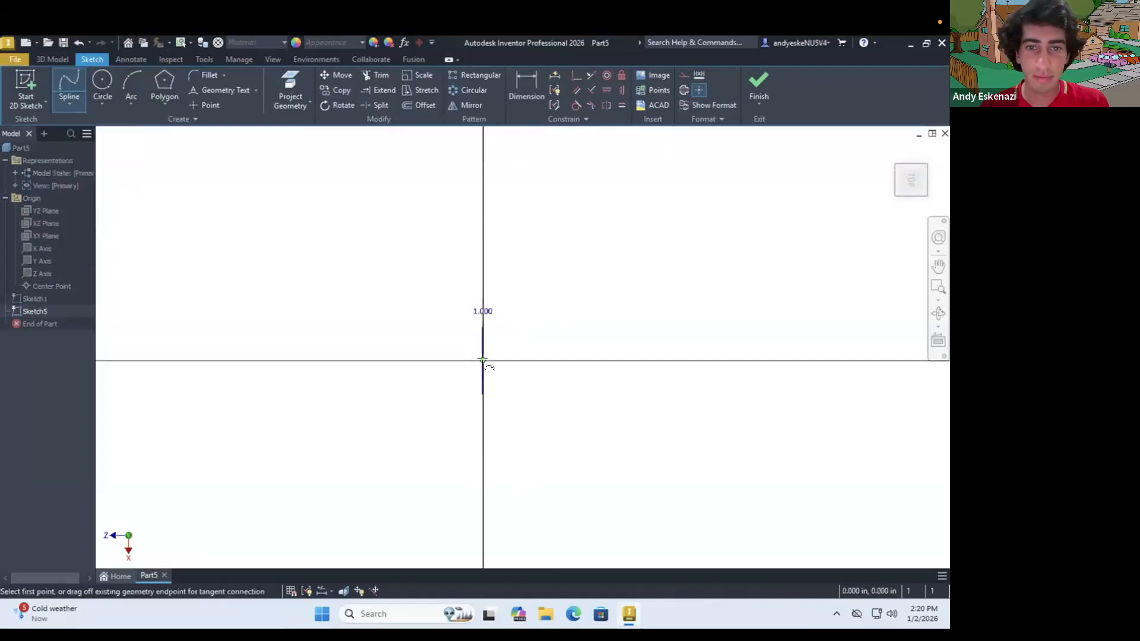
pyautogui.click(632, 354)
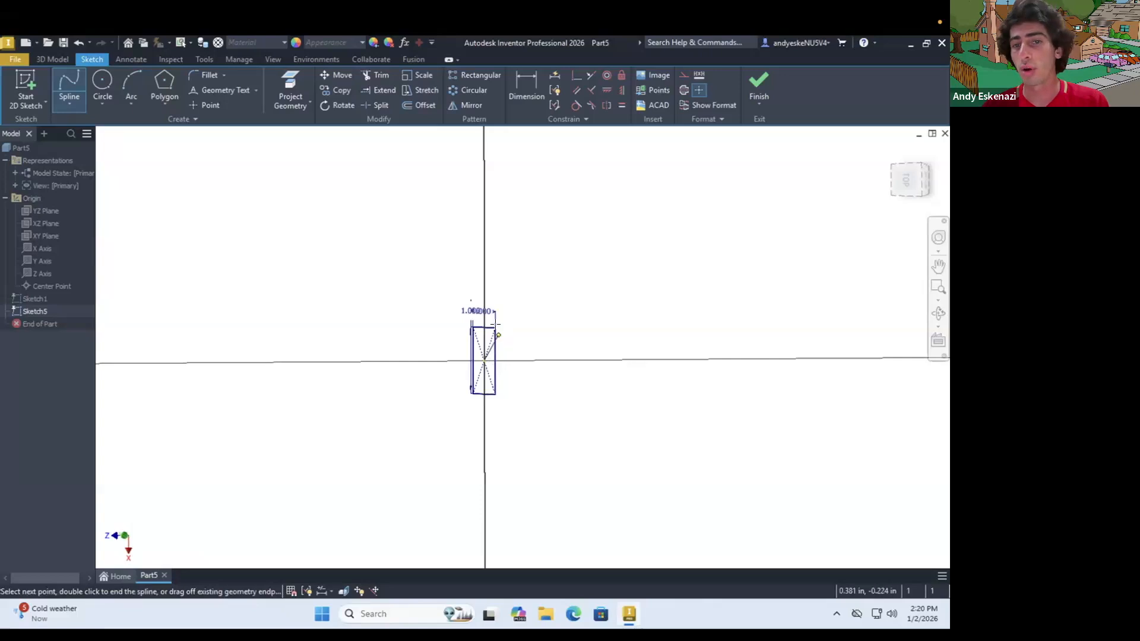
pyautogui.scroll(-3, 520, 331)
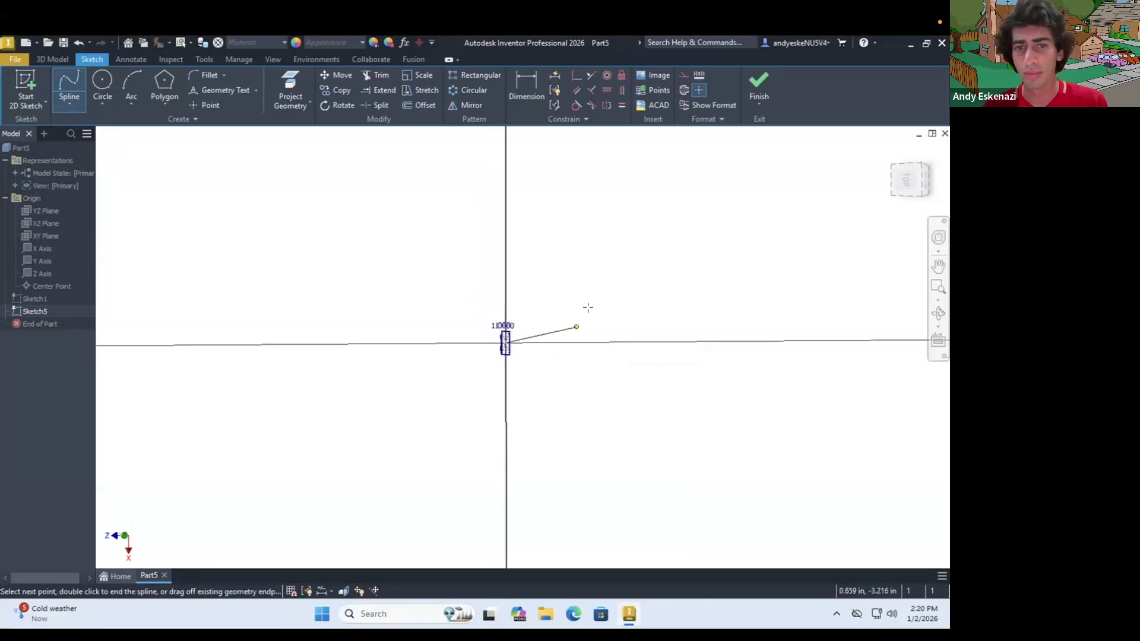
pyautogui.click(588, 307)
pyautogui.click(647, 263)
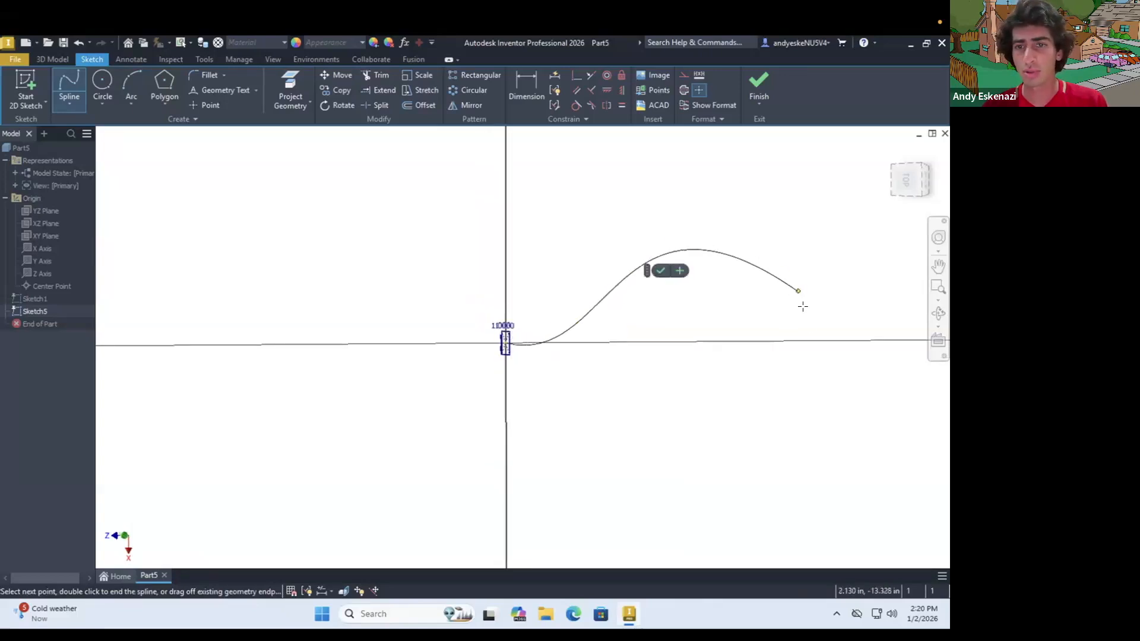
pyautogui.click(803, 302)
pyautogui.click(799, 421)
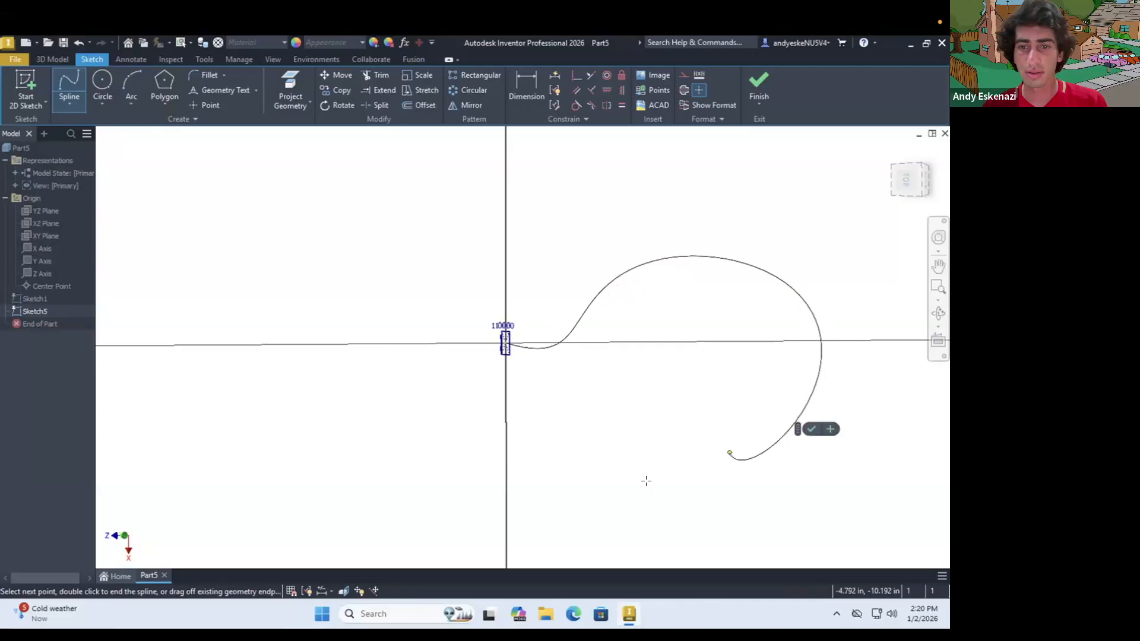
pyautogui.click(444, 477)
pyautogui.click(309, 328)
pyautogui.scroll(-2, 310, 323)
pyautogui.click(401, 253)
pyautogui.click(625, 272)
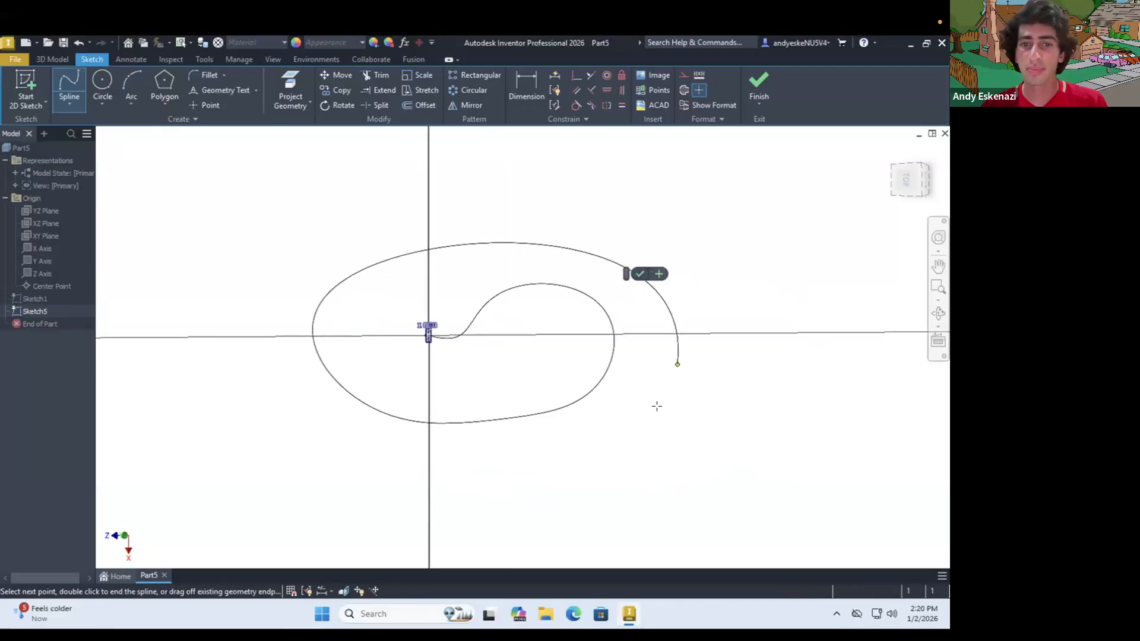
pyautogui.click(677, 389)
pyautogui.click(497, 462)
pyautogui.click(255, 323)
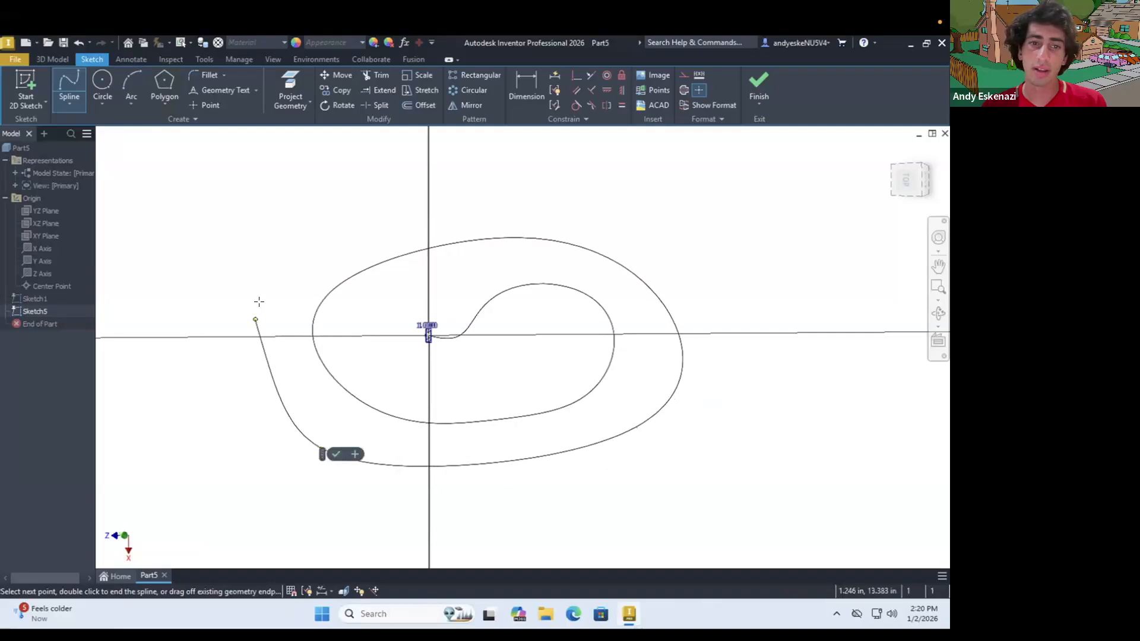
pyautogui.click(337, 240)
pyautogui.press('Escape')
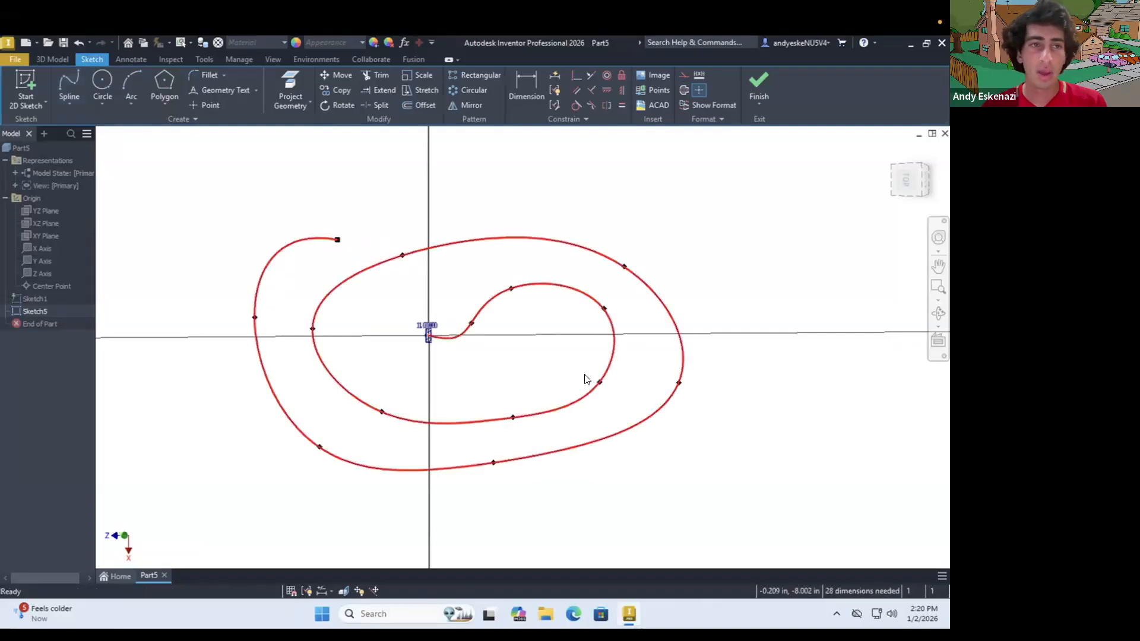
# Step: Sweep the square profile along the spiral spline as a solid, with the profile following the path and 0 deg taper and twist
pyautogui.click(52, 59)
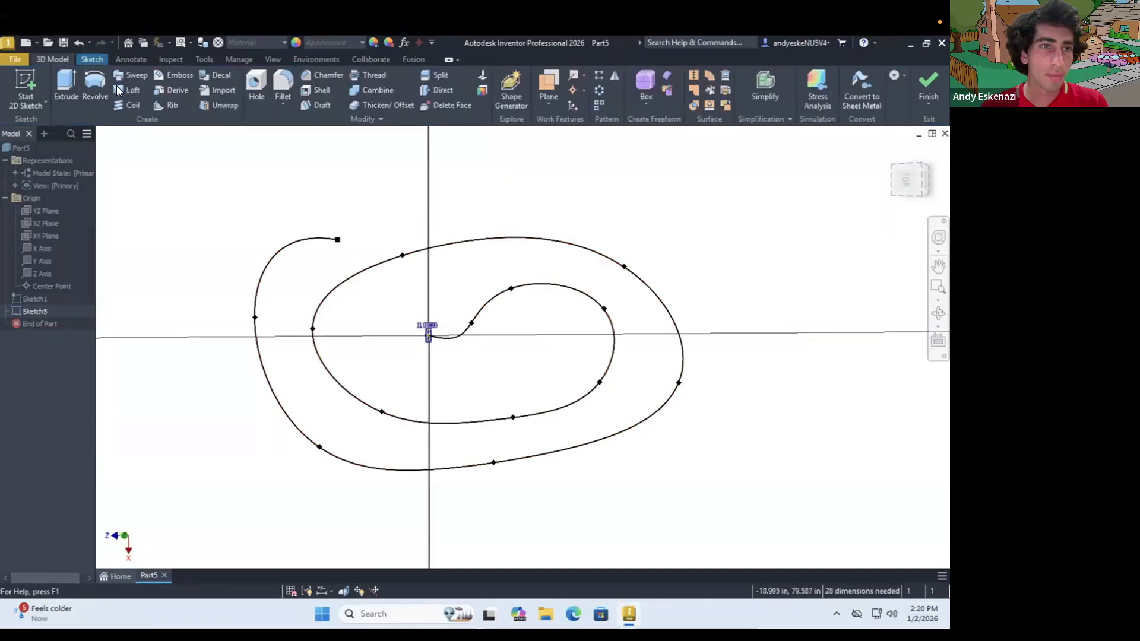
pyautogui.click(135, 76)
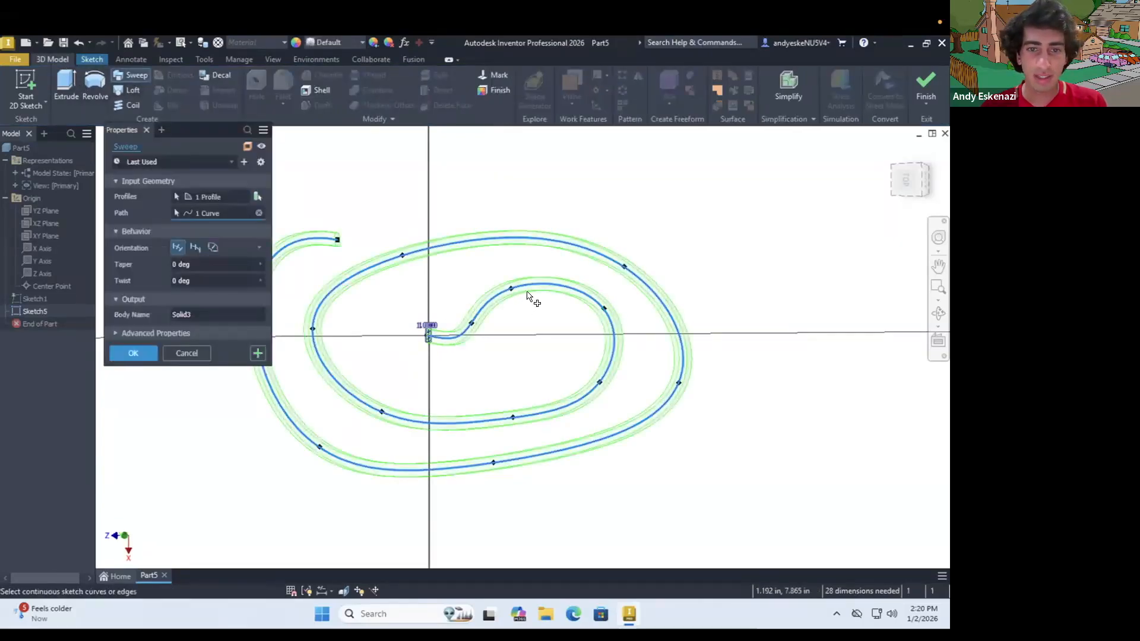
pyautogui.scroll(6, 429, 341)
pyautogui.keyDown('shift'); pyautogui.moveTo(545, 273); pyautogui.dragTo(636, 382, button='middle'); pyautogui.keyUp('shift')
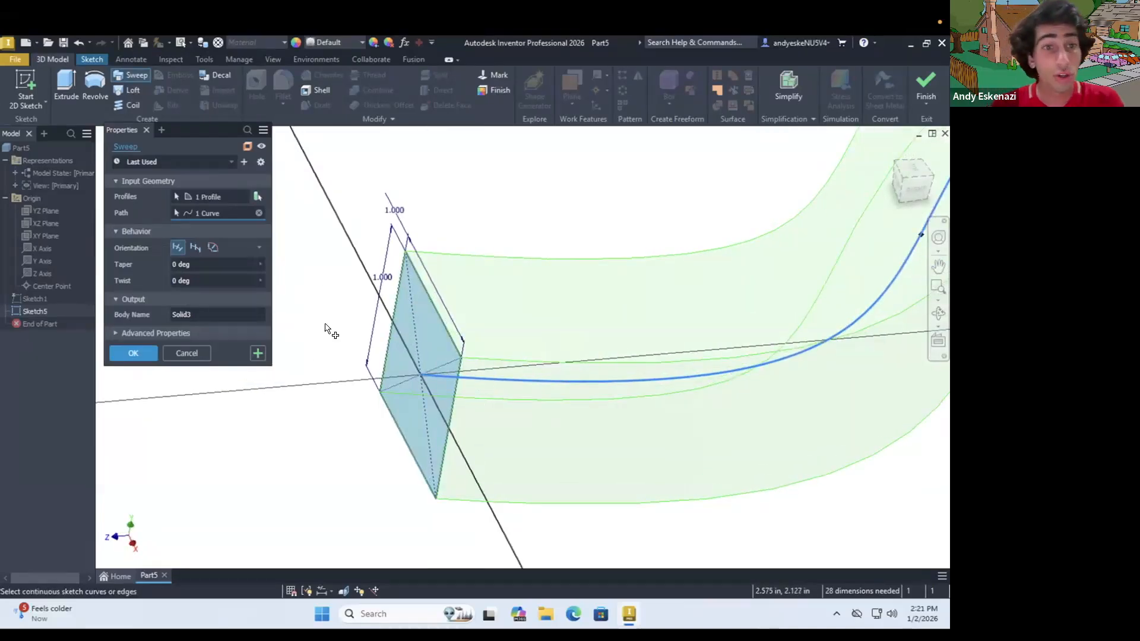
pyautogui.click(196, 247)
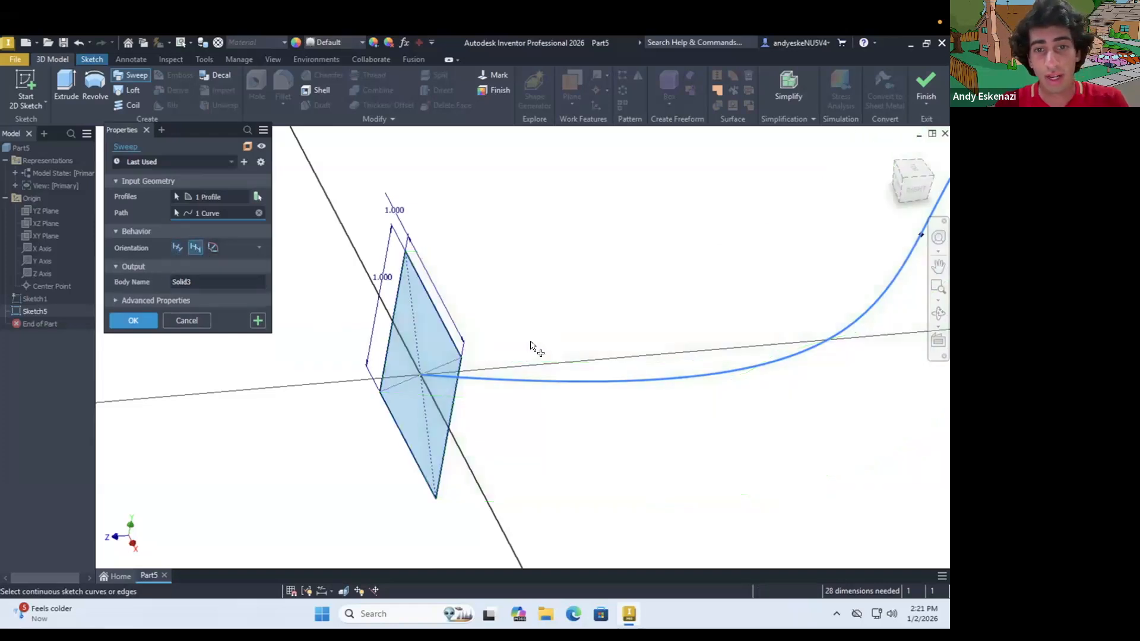
pyautogui.scroll(5, 535, 347)
pyautogui.click(178, 248)
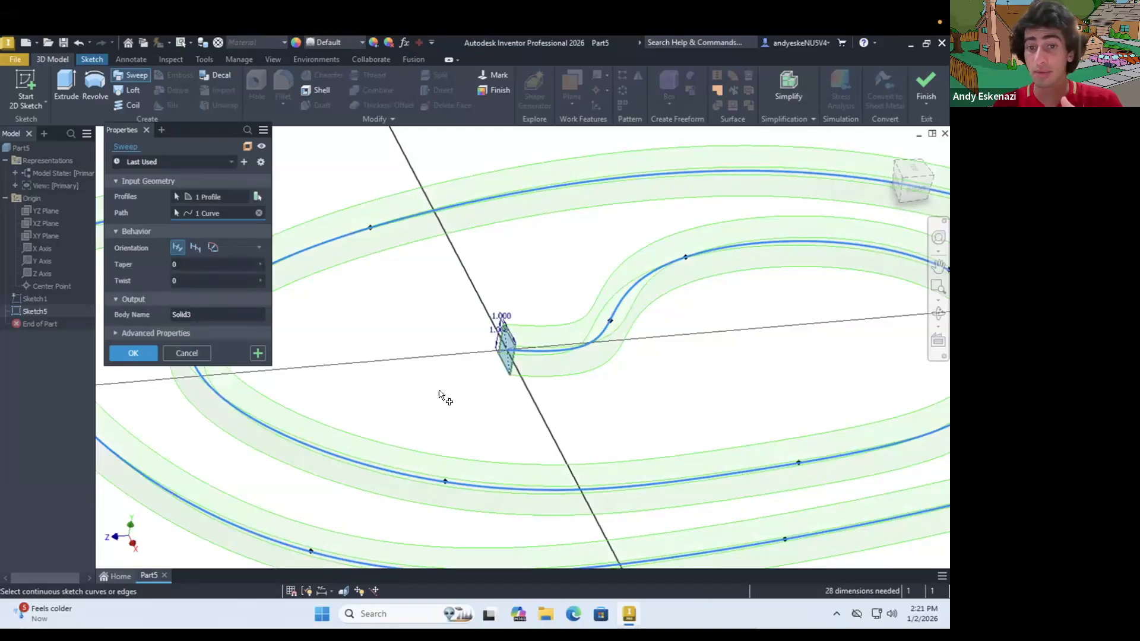
pyautogui.scroll(3, 440, 397)
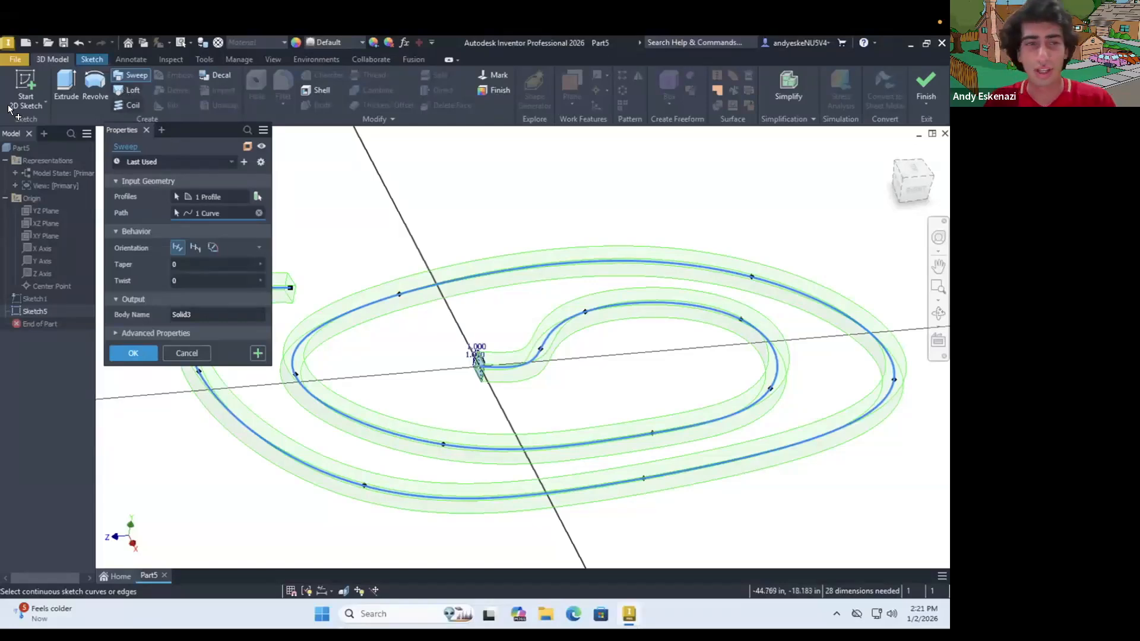
pyautogui.click(130, 350)
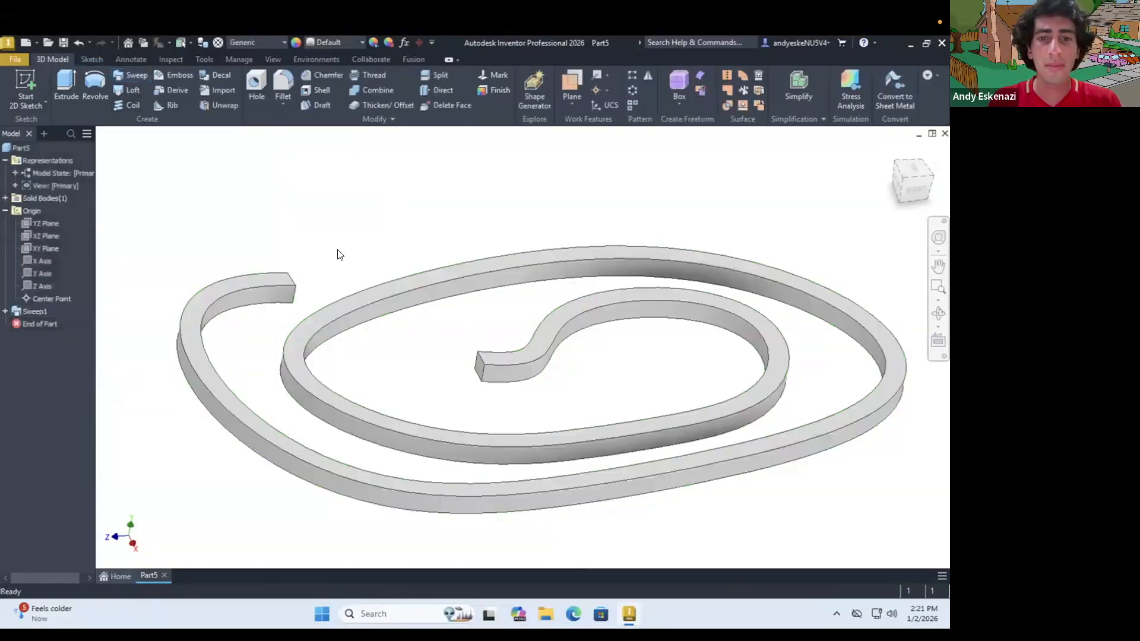
pyautogui.scroll(3, 381, 310)
pyautogui.keyDown('shift'); pyautogui.moveTo(382, 307); pyautogui.dragTo(412, 312, button='middle'); pyautogui.keyUp('shift')
pyautogui.scroll(-3, 327, 221)
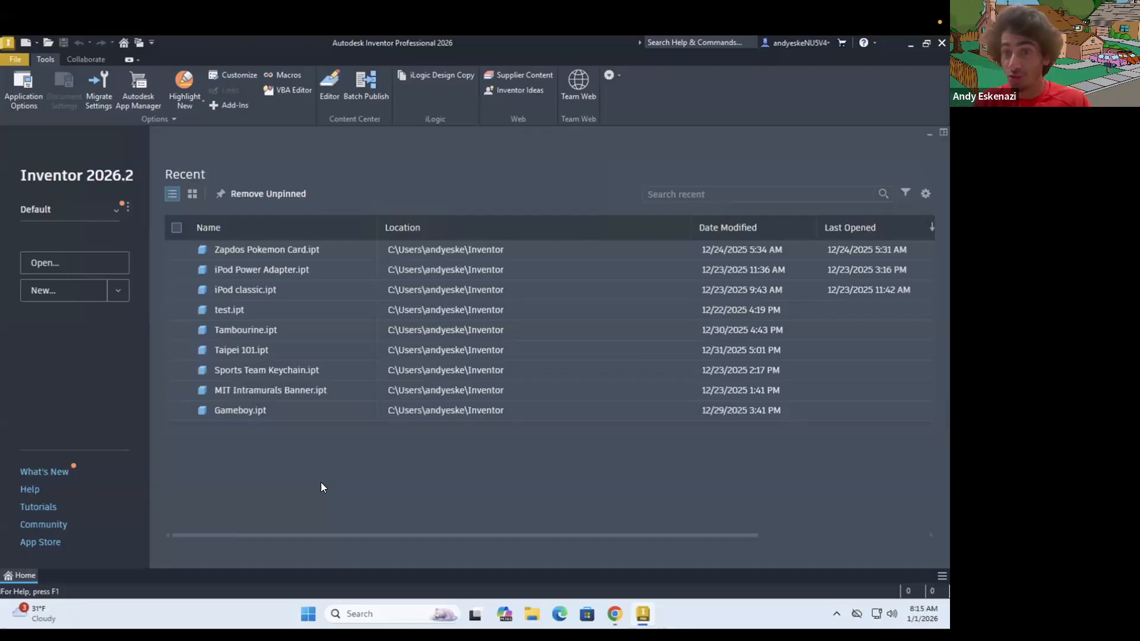
# Step: Switch to Chrome and view the banana reference photo
pyautogui.click(609, 612)
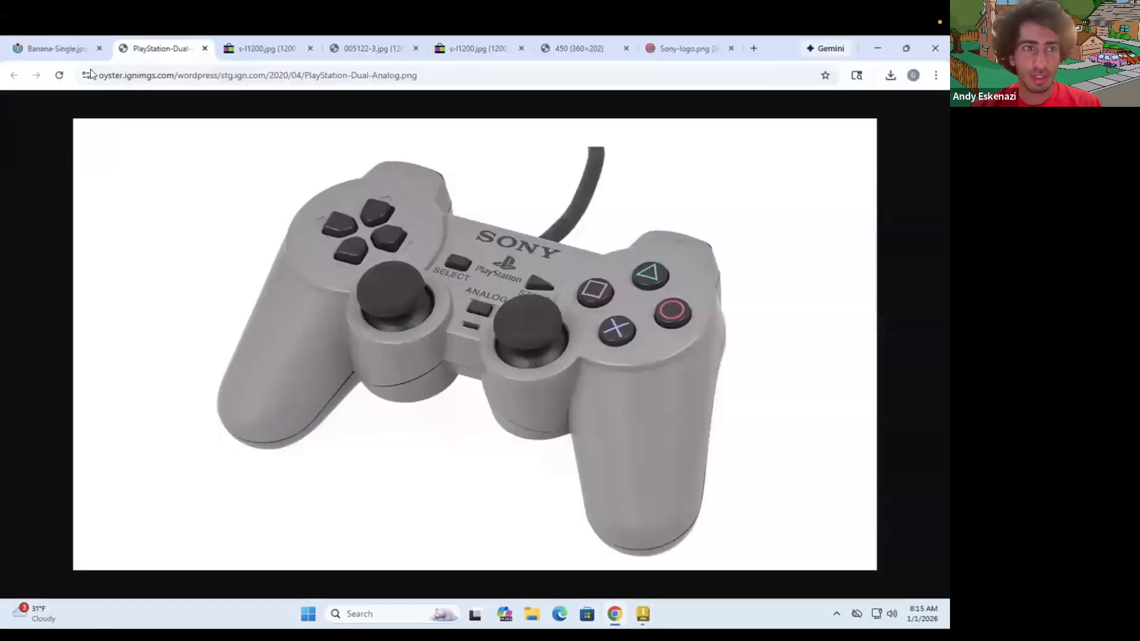
pyautogui.click(51, 48)
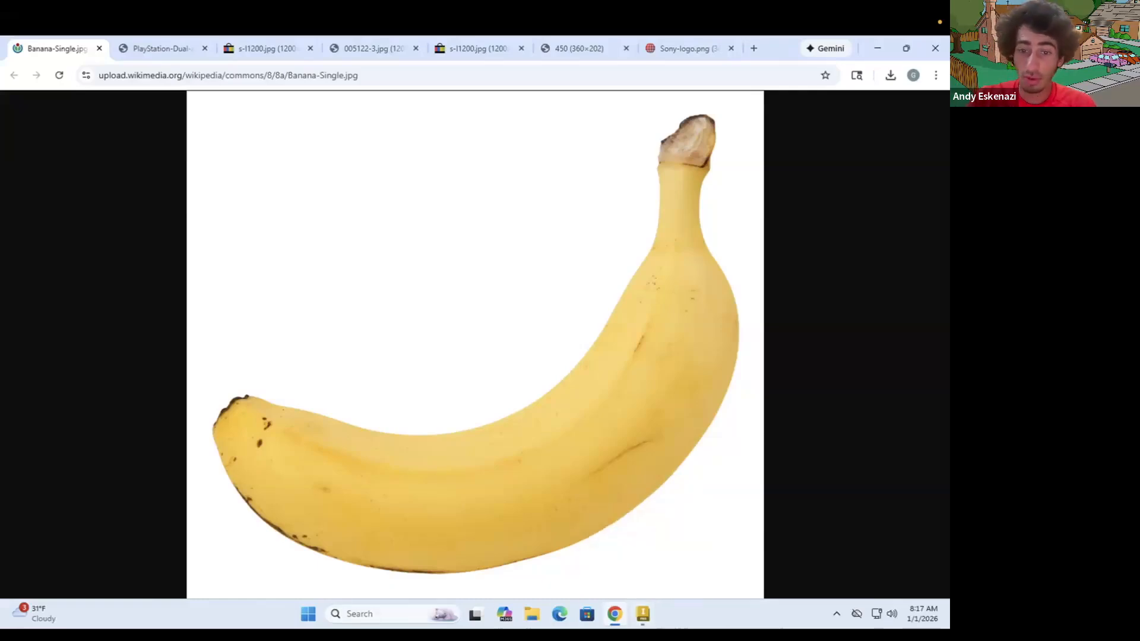
# Step: Switch back to Inventor, create a new part, and start a 2D sketch on the XY plane
pyautogui.click(643, 614)
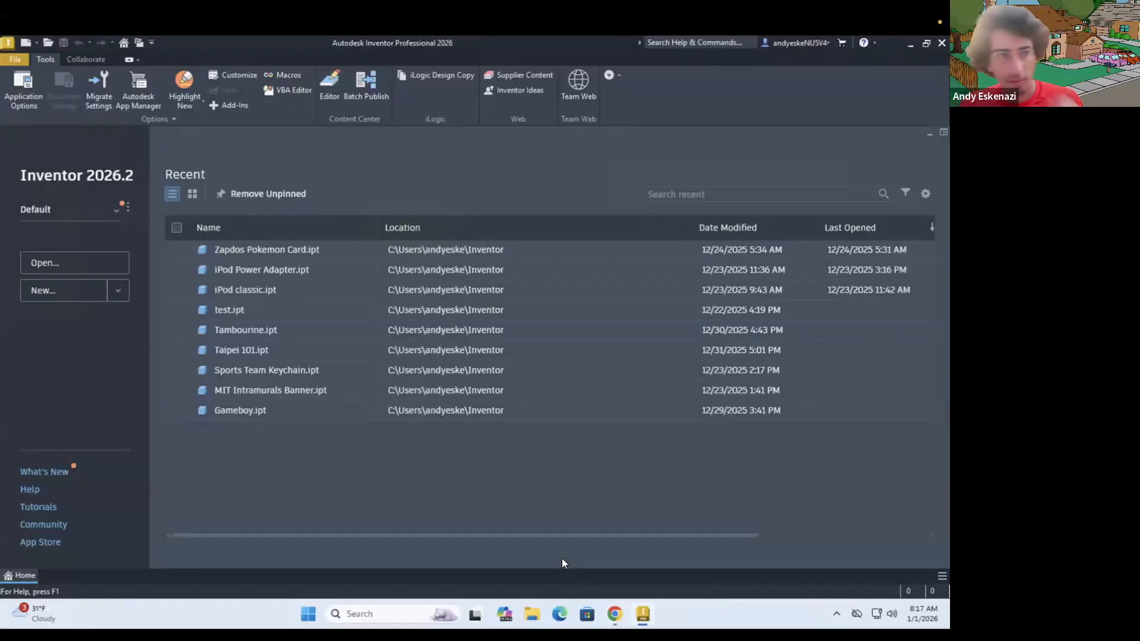
pyautogui.click(119, 291)
pyautogui.click(79, 322)
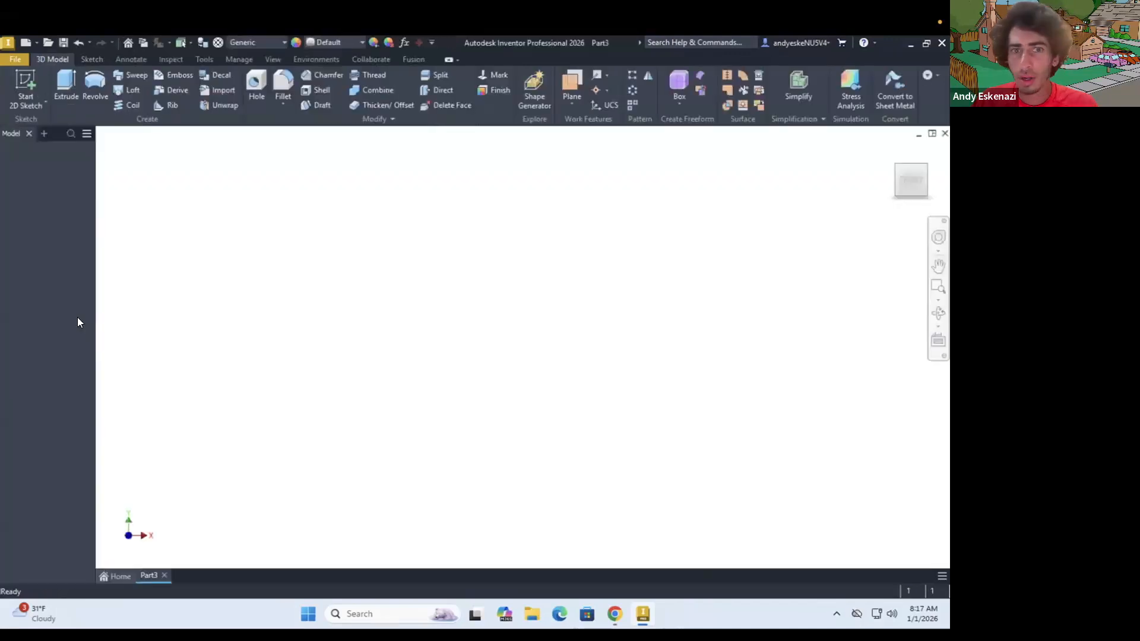
pyautogui.click(22, 80)
pyautogui.click(465, 208)
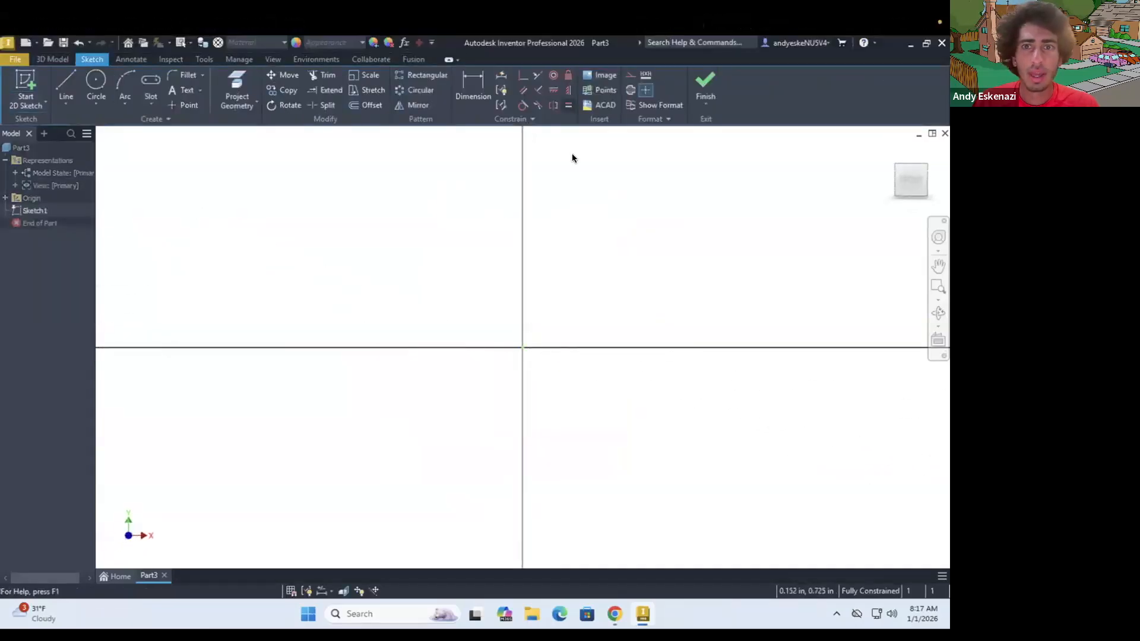
# Step: Insert the Banana.jpg image into the sketch and shift it slightly so it lies across the origin
pyautogui.click(596, 75)
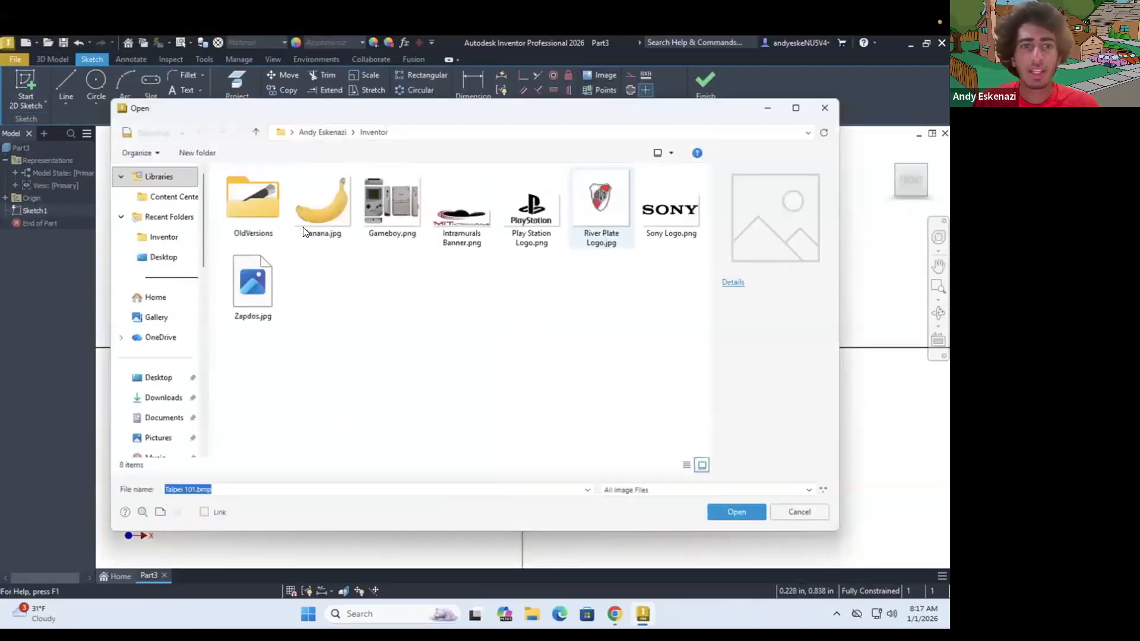
pyautogui.click(322, 205)
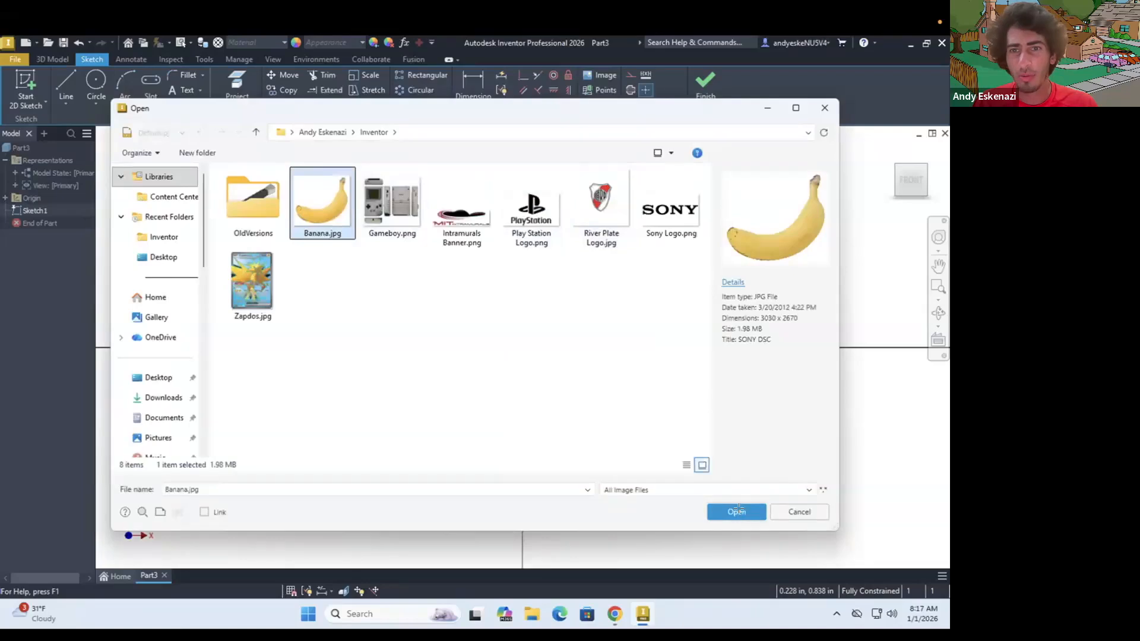
pyautogui.click(737, 512)
pyautogui.scroll(-5, 512, 296)
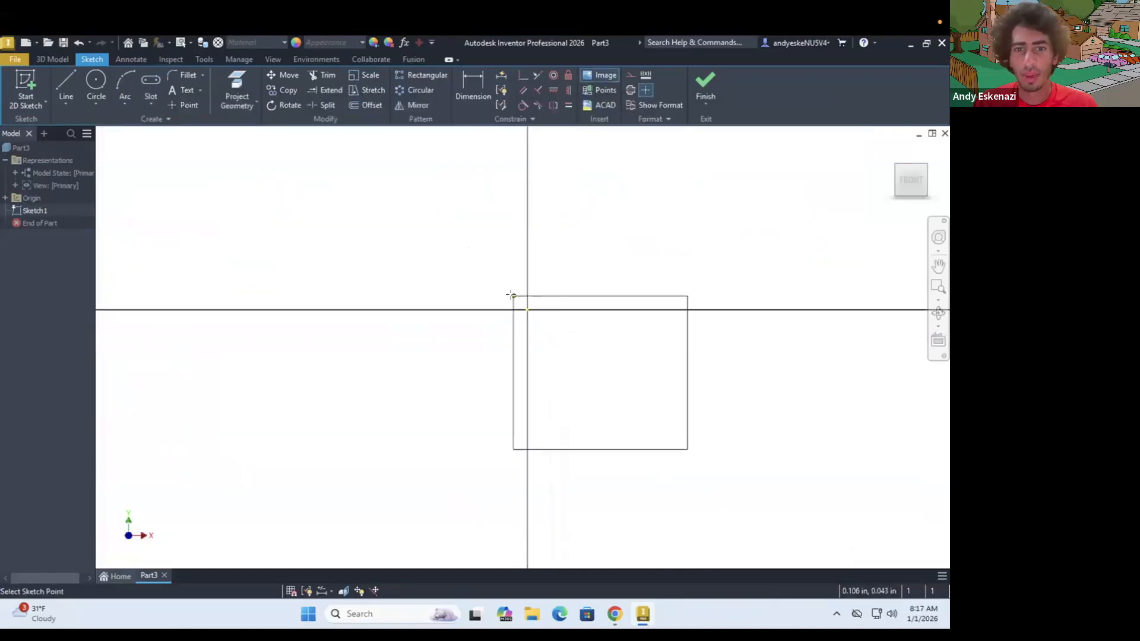
pyautogui.scroll(5, 508, 289)
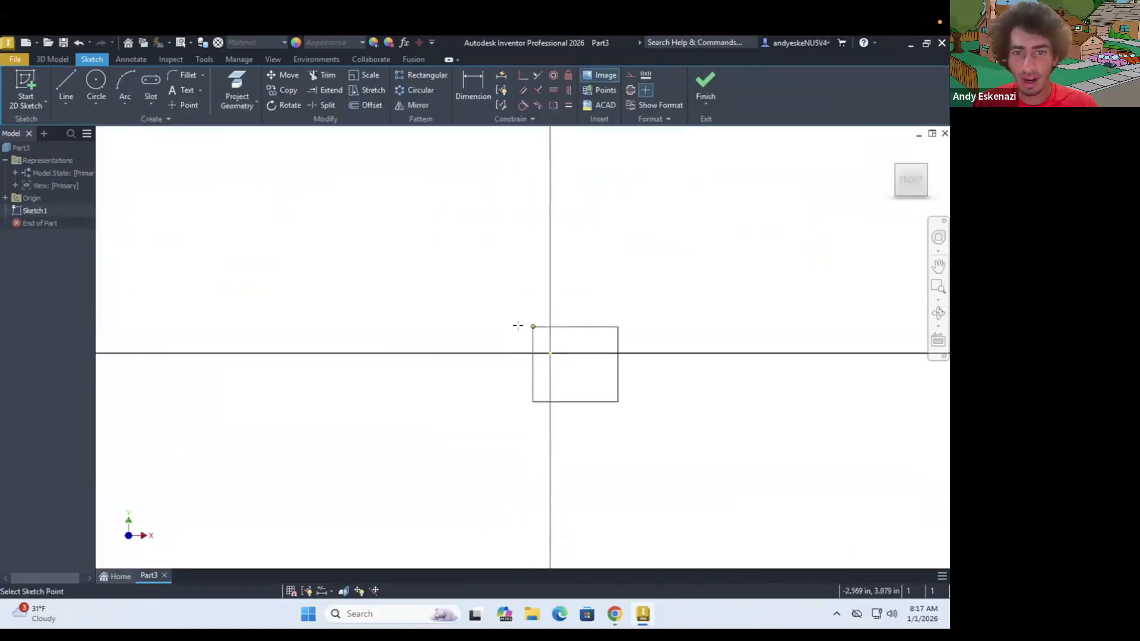
pyautogui.click(507, 320)
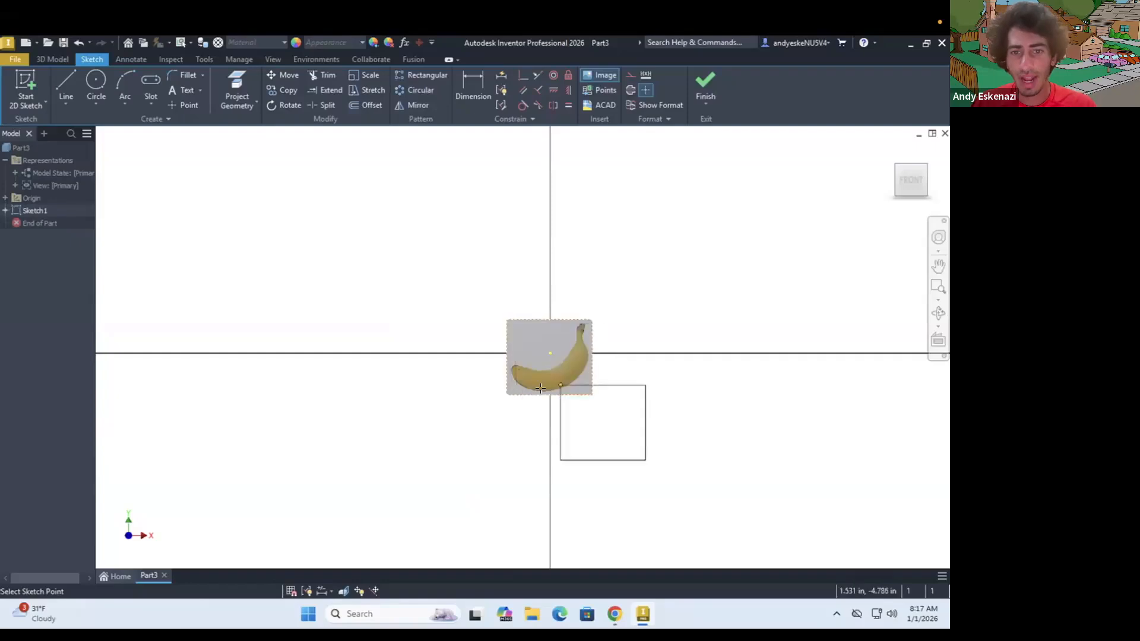
pyautogui.press('Escape')
pyautogui.scroll(2, 611, 395)
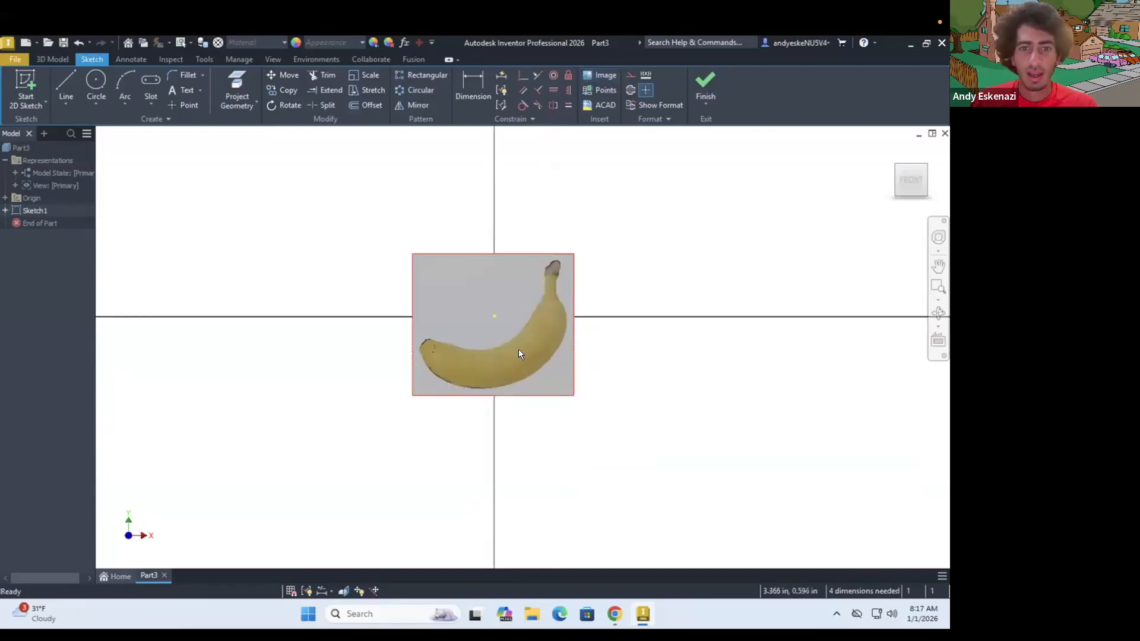
pyautogui.scroll(2, 519, 351)
pyautogui.moveTo(516, 367); pyautogui.dragTo(509, 356)
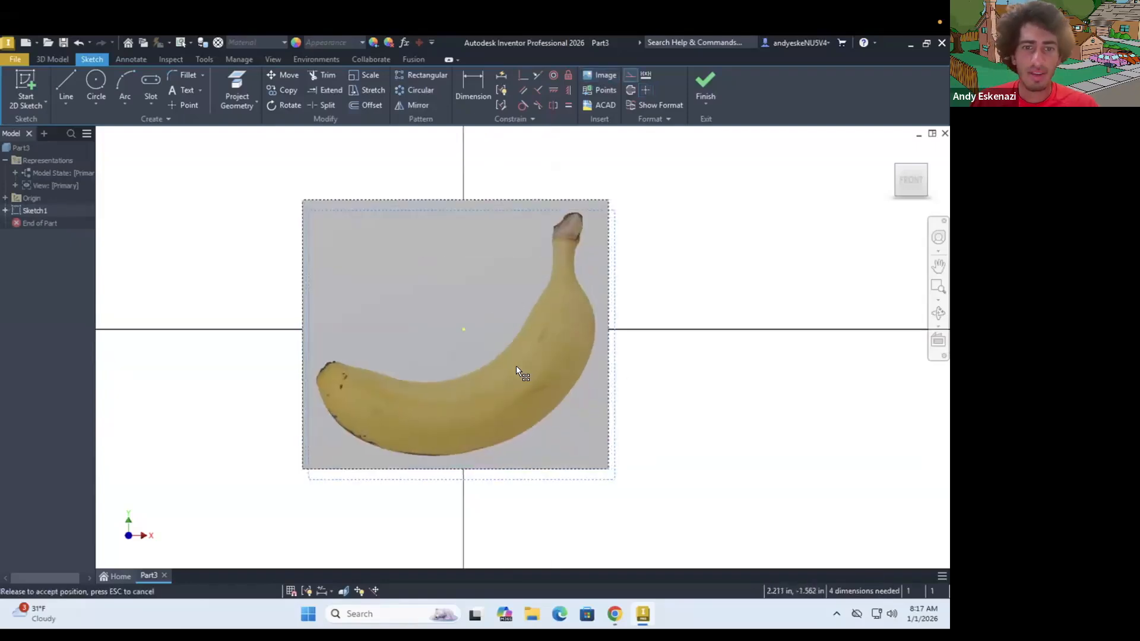
# Step: Set the document's length unit to millimeter and its mass unit to gram
pyautogui.click(201, 59)
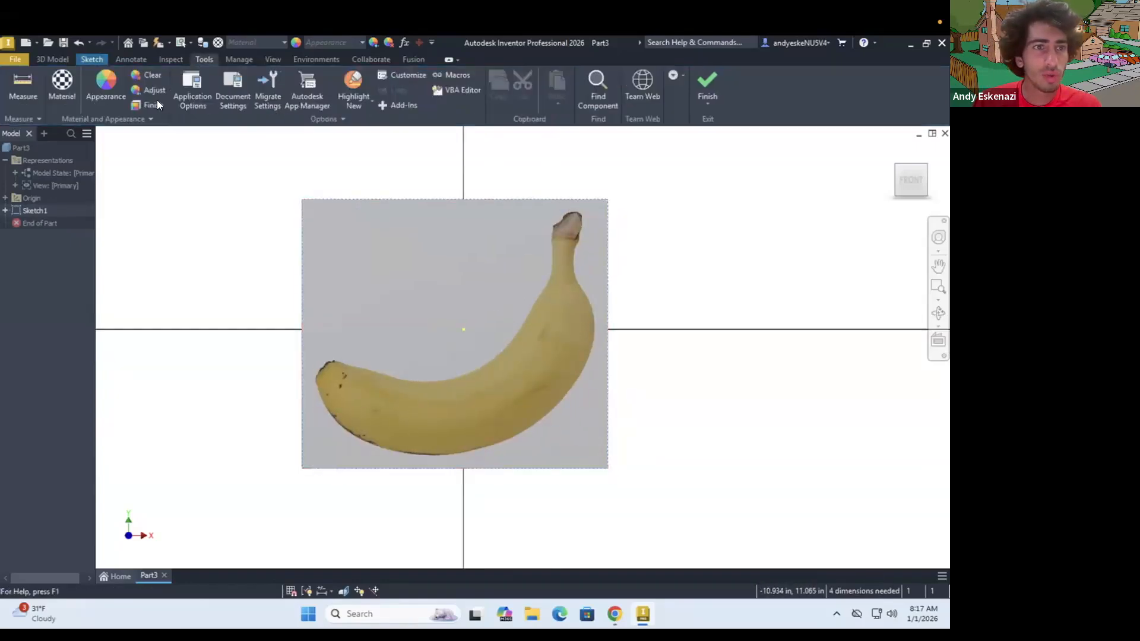
pyautogui.click(193, 89)
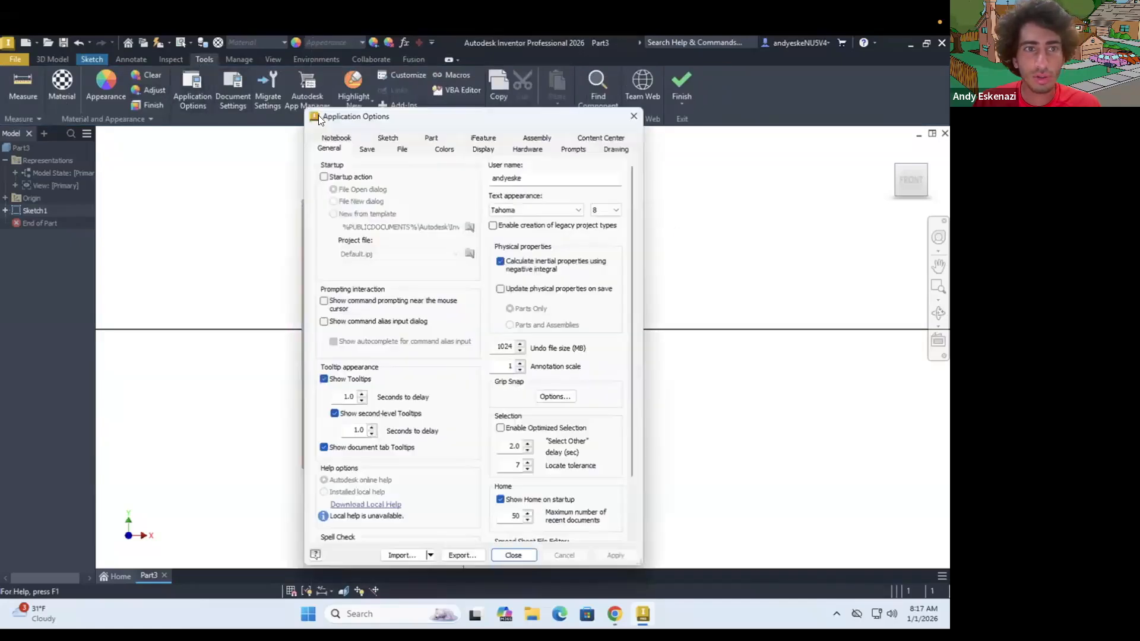
pyautogui.click(635, 116)
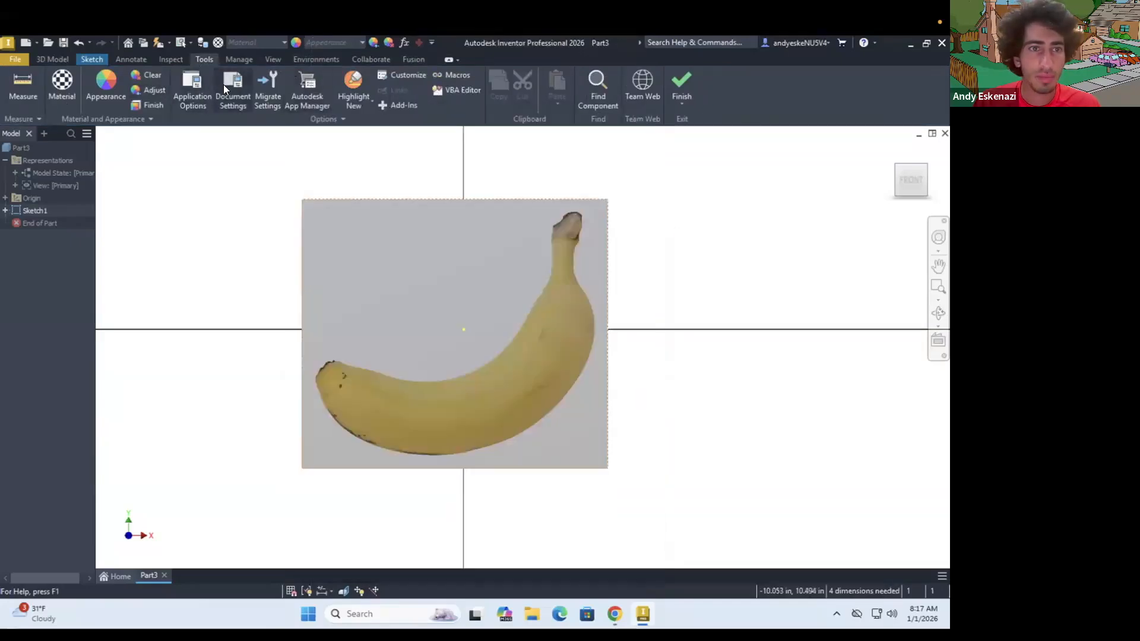
pyautogui.click(224, 86)
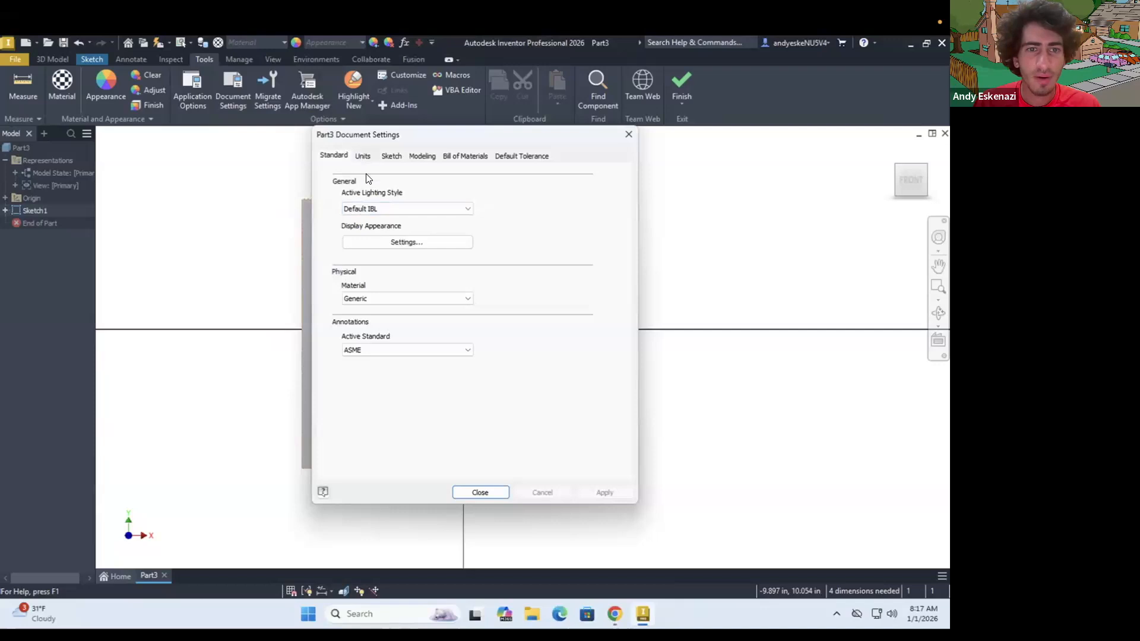
pyautogui.click(363, 156)
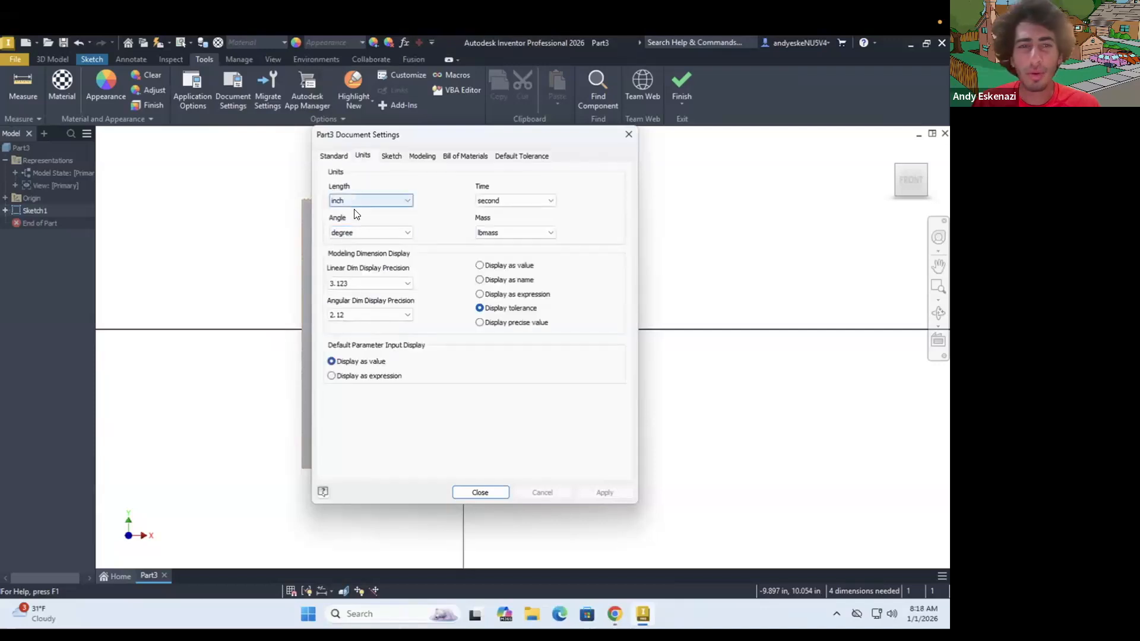
pyautogui.click(350, 201)
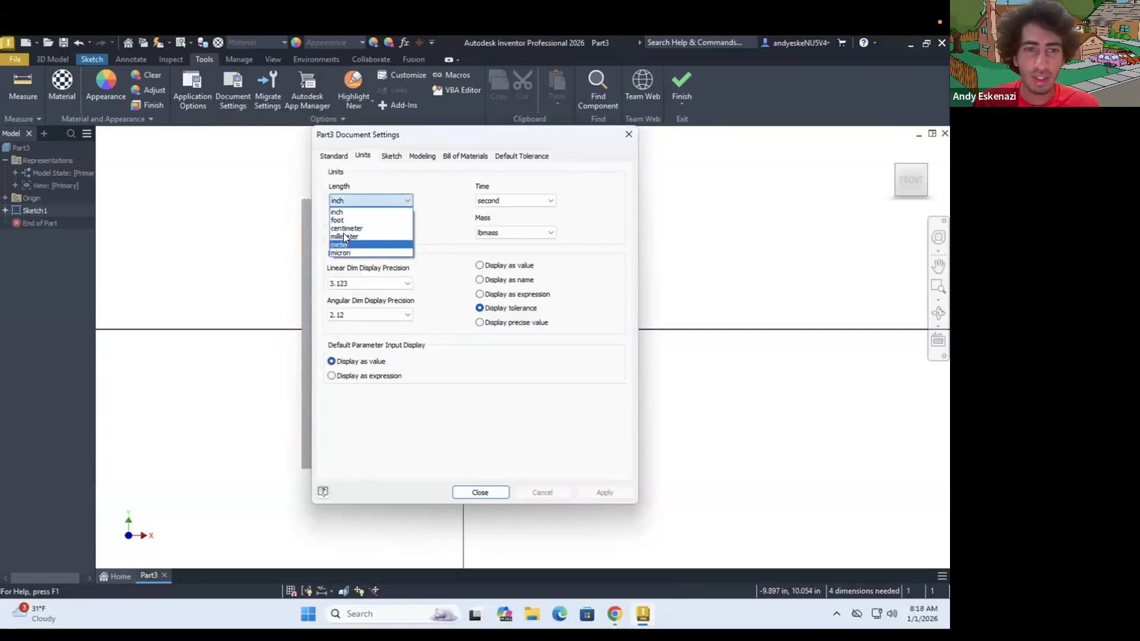
pyautogui.click(344, 237)
pyautogui.click(487, 233)
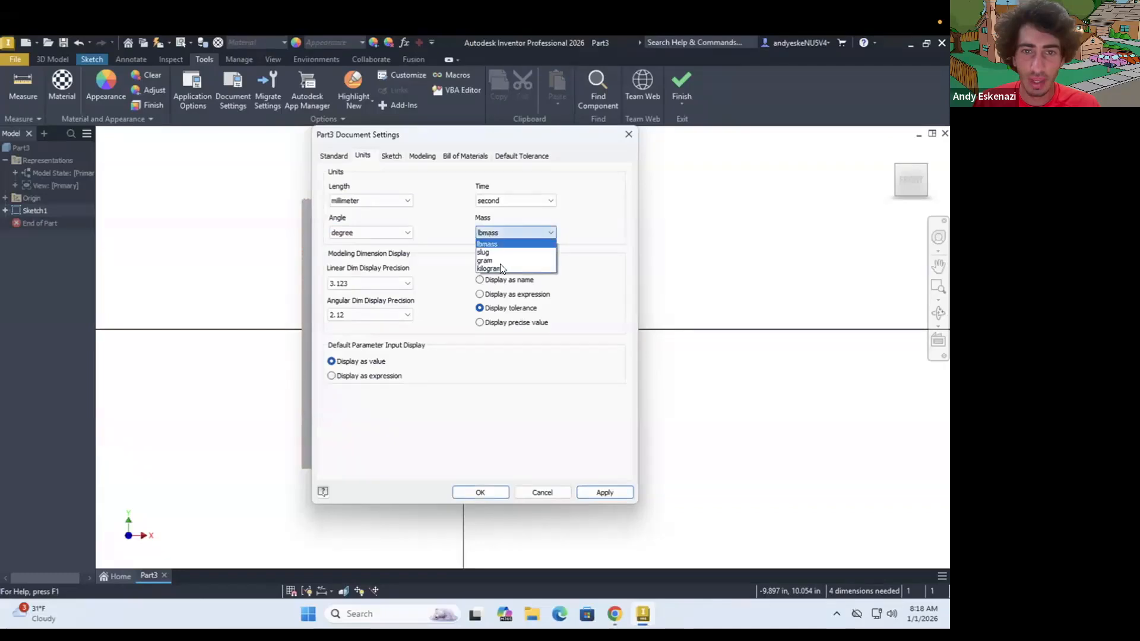
pyautogui.click(491, 260)
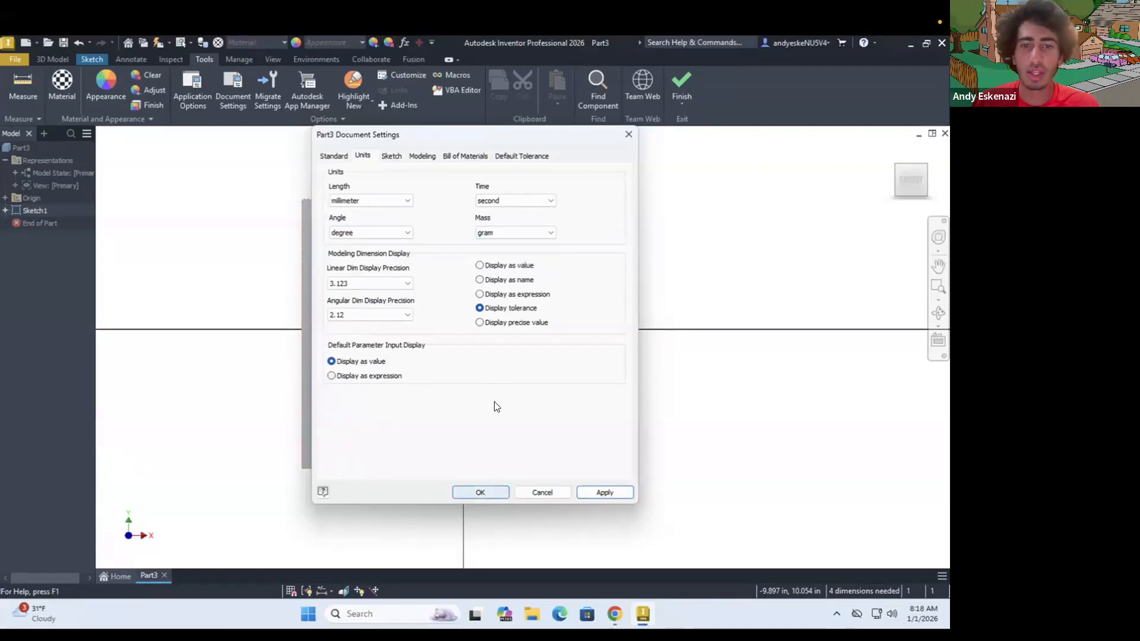
pyautogui.press('Return')
# Step: Sketch an interpolation spline along the banana's centreline from the base of the stem to the blunt tip
pyautogui.scroll(6, 398, 371)
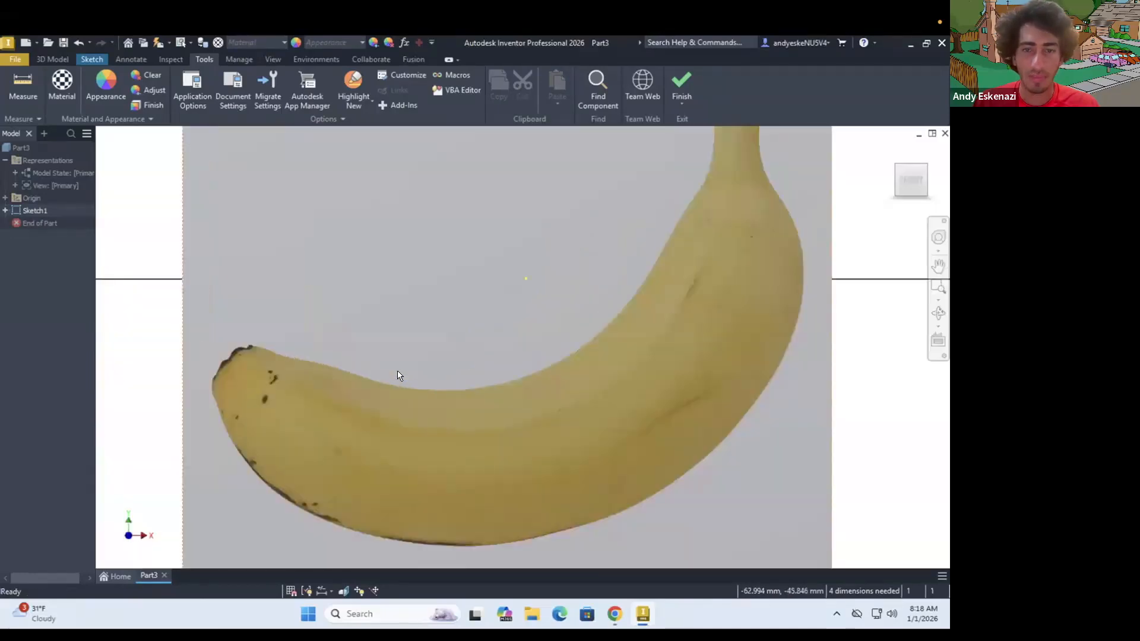
pyautogui.scroll(-3, 398, 376)
pyautogui.click(54, 57)
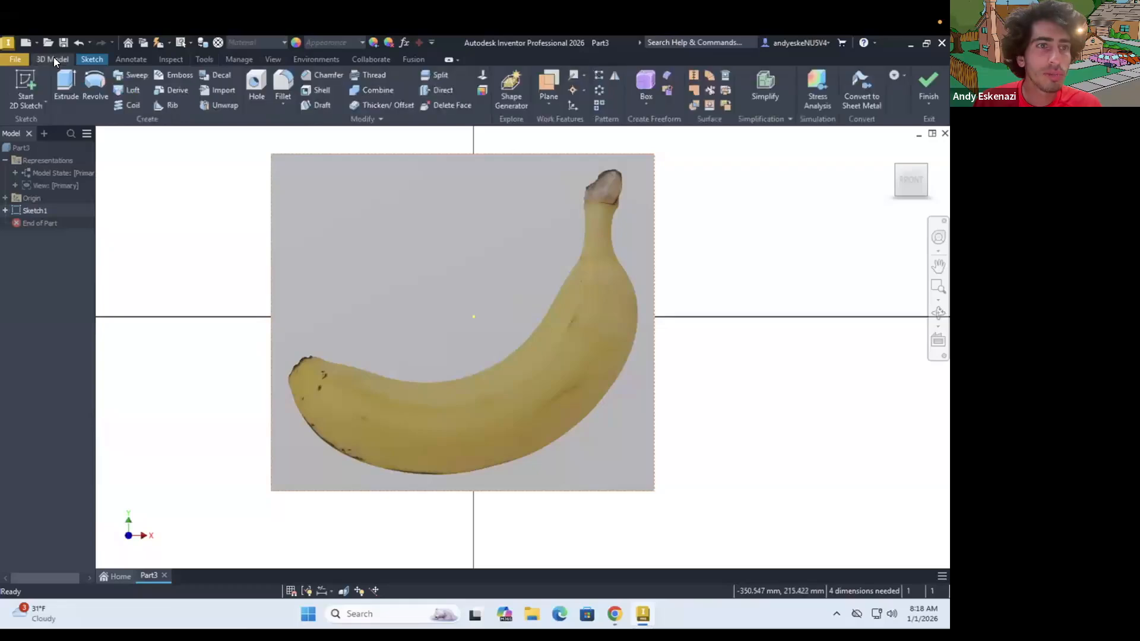
pyautogui.click(86, 59)
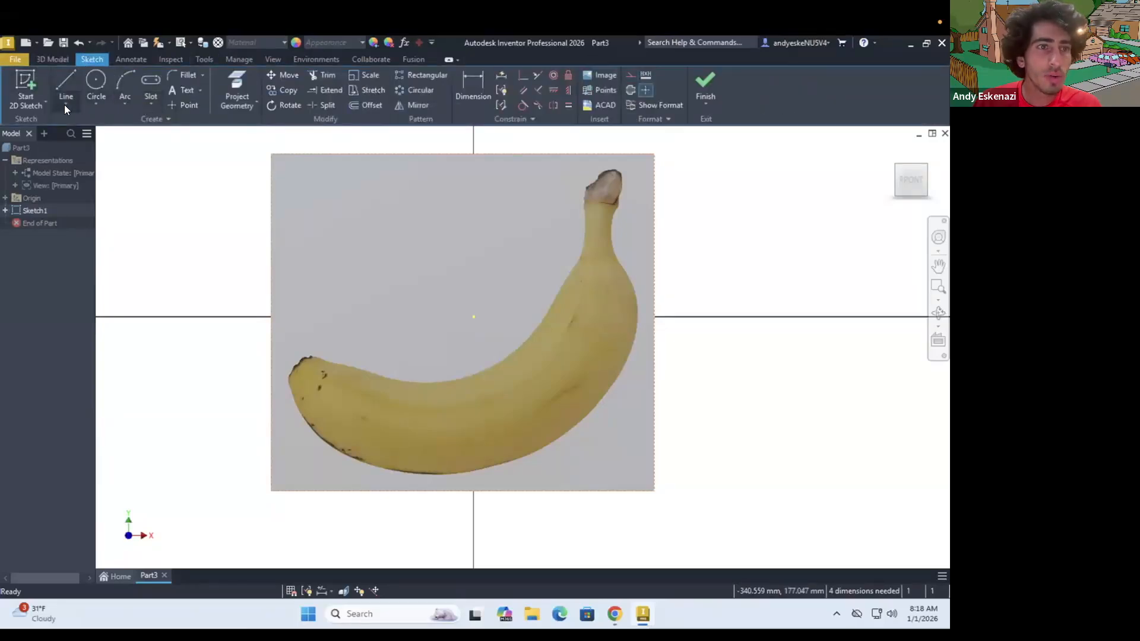
pyautogui.click(66, 105)
pyautogui.click(85, 200)
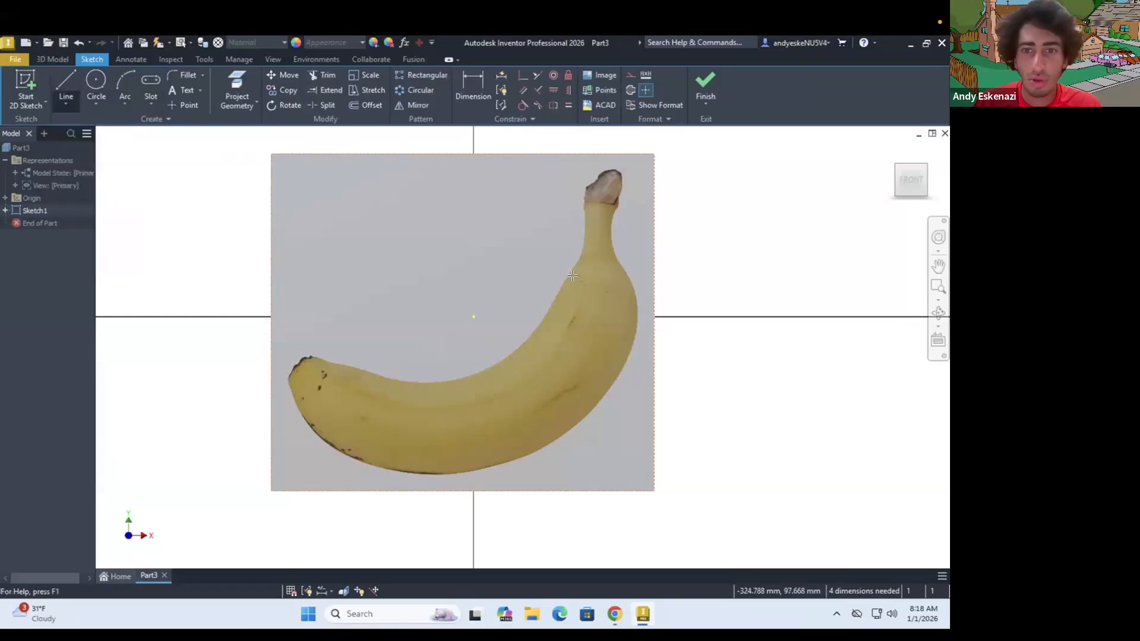
pyautogui.click(600, 255)
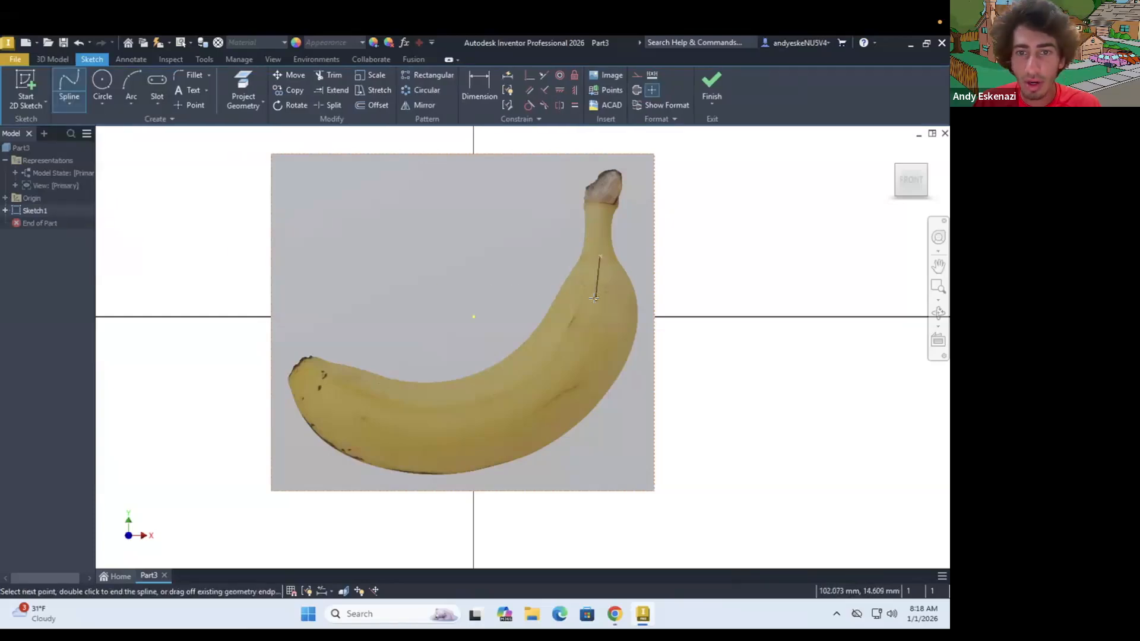
pyautogui.click(572, 351)
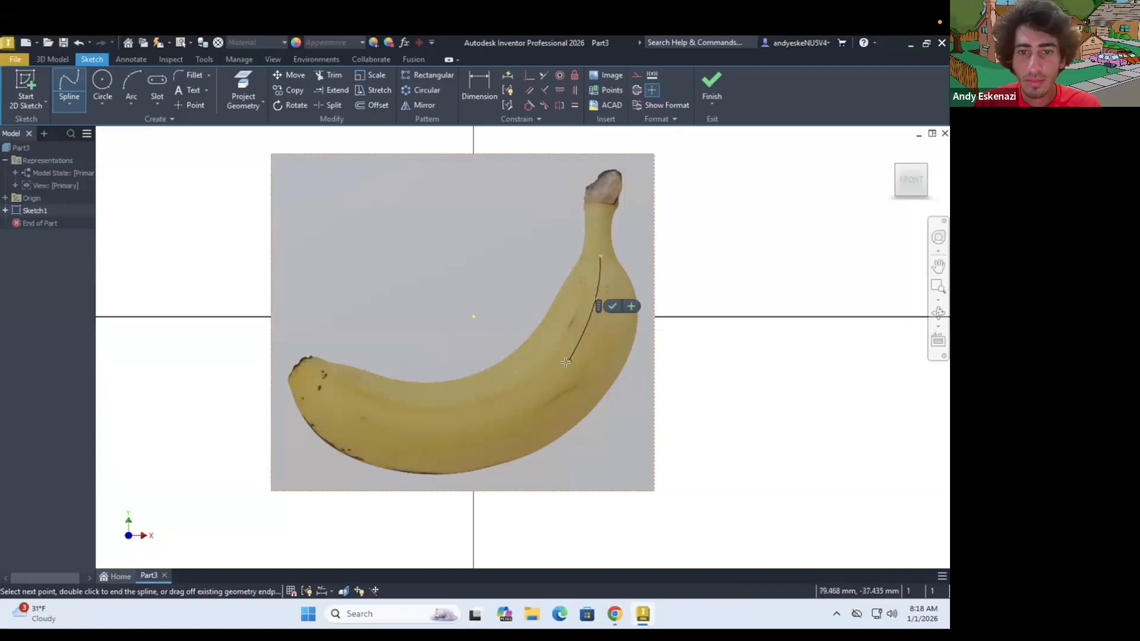
pyautogui.click(565, 365)
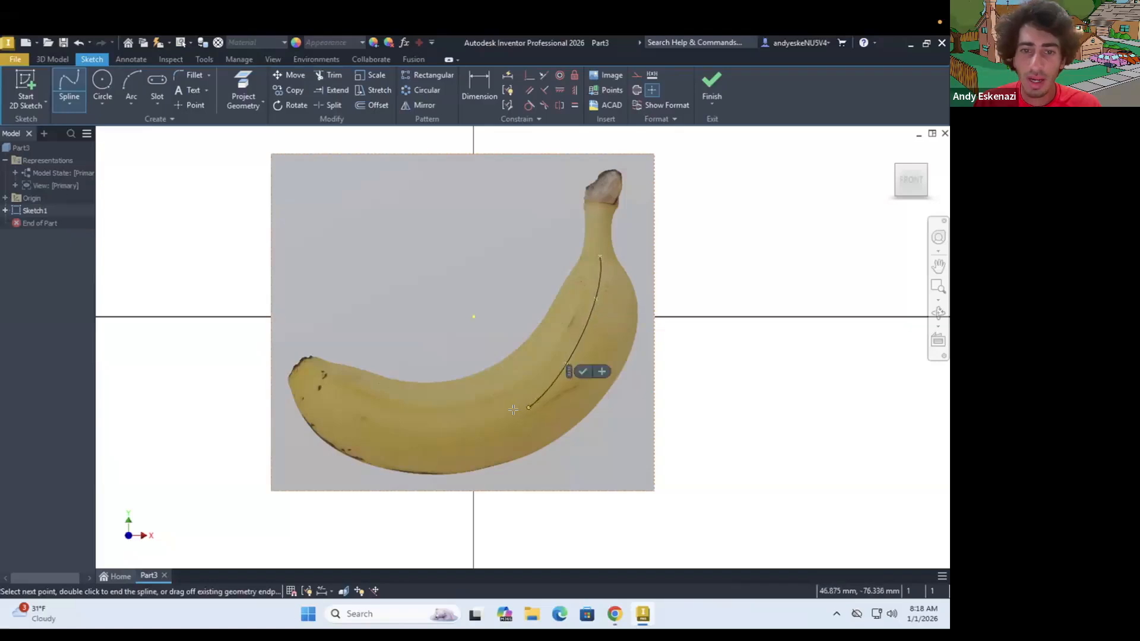
pyautogui.click(436, 428)
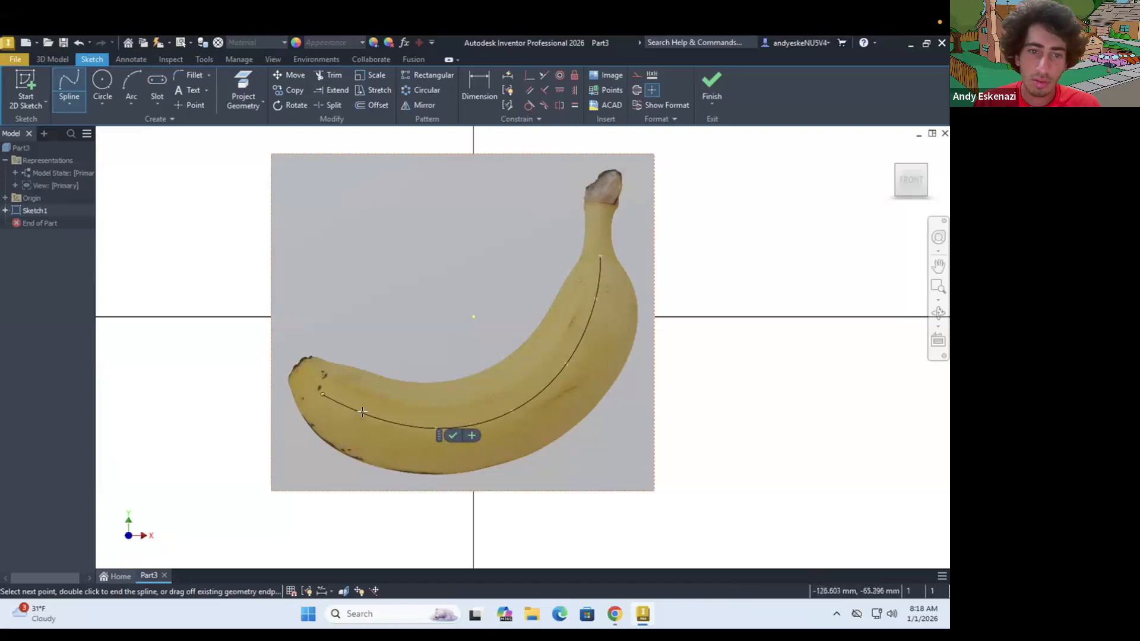
pyautogui.click(378, 419)
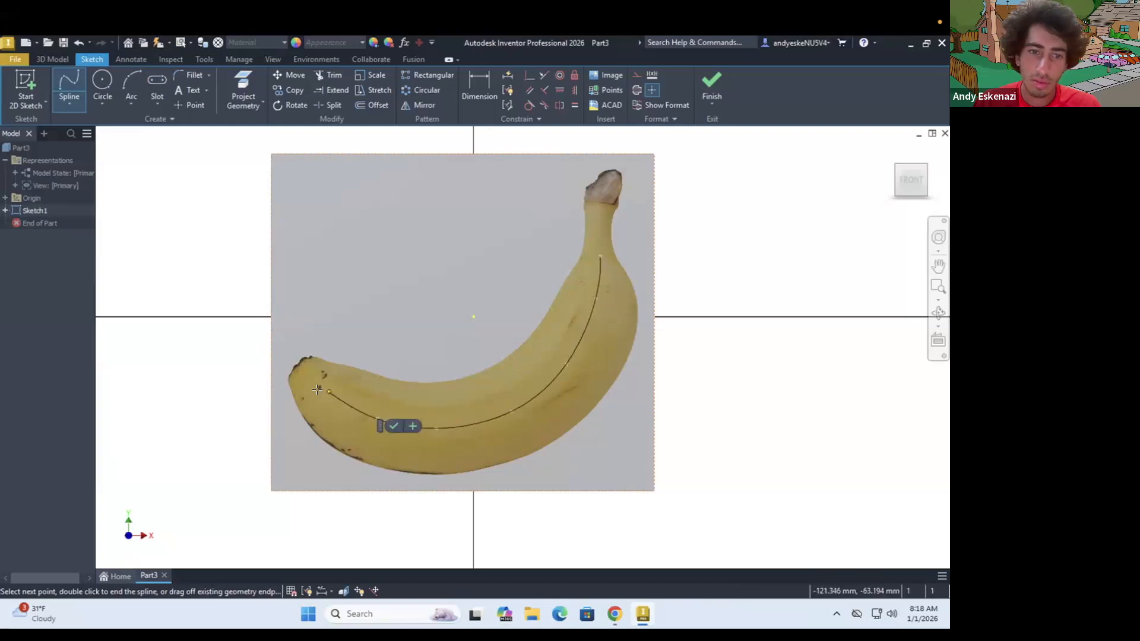
pyautogui.click(317, 390)
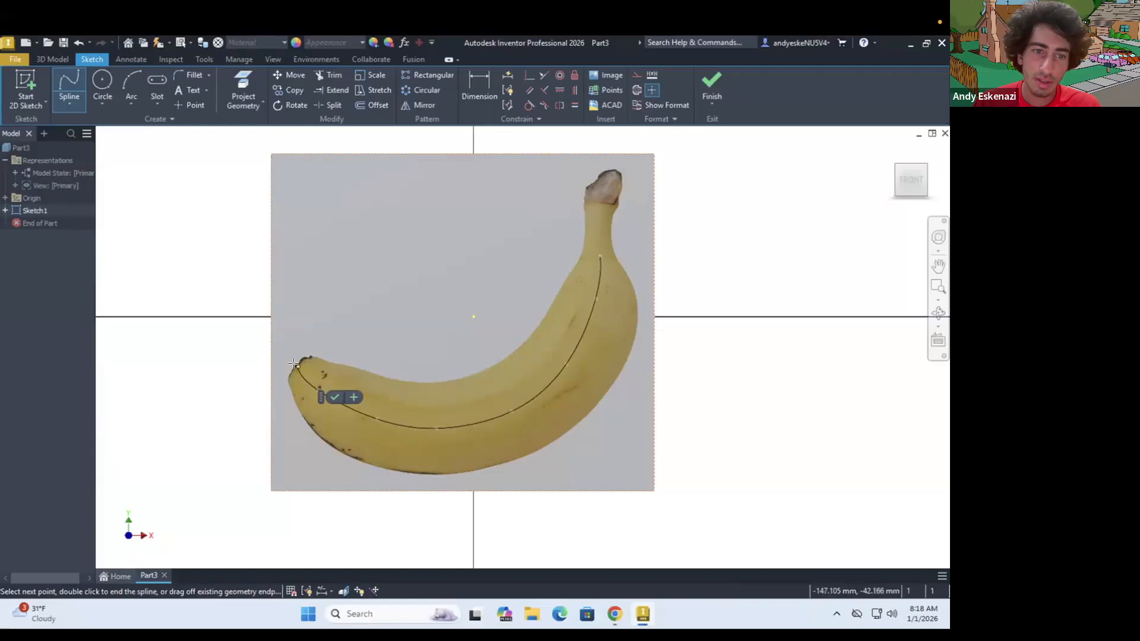
pyautogui.click(295, 364)
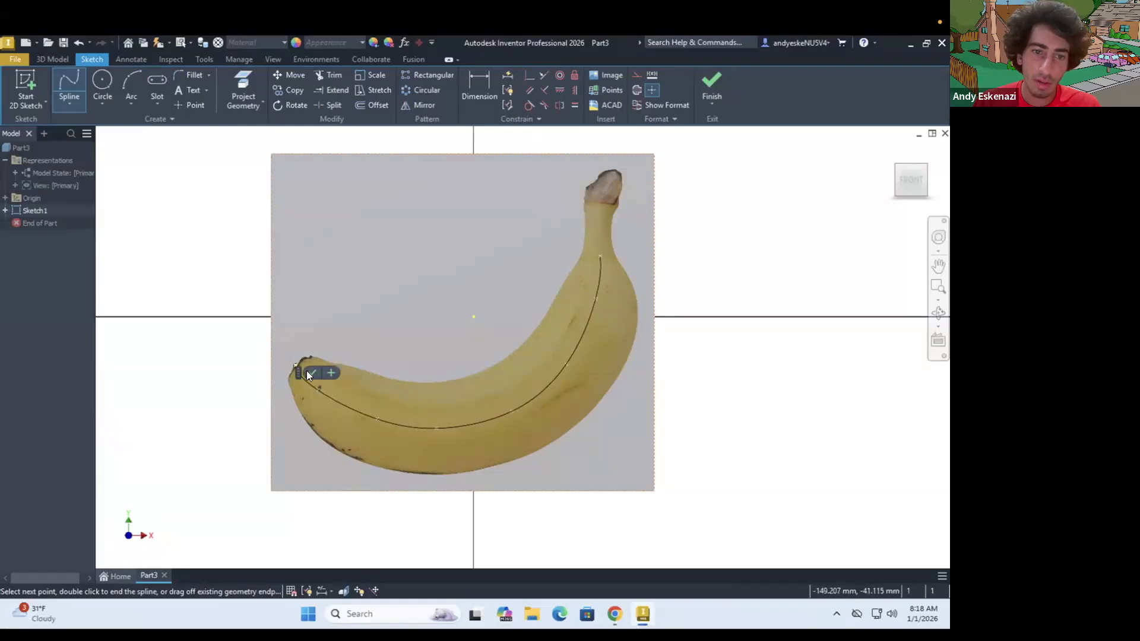
pyautogui.click(310, 373)
# Step: Draw two construction lines from the spline's end at the blunt tip, one along each half of the dark end edge
pyautogui.scroll(5, 301, 376)
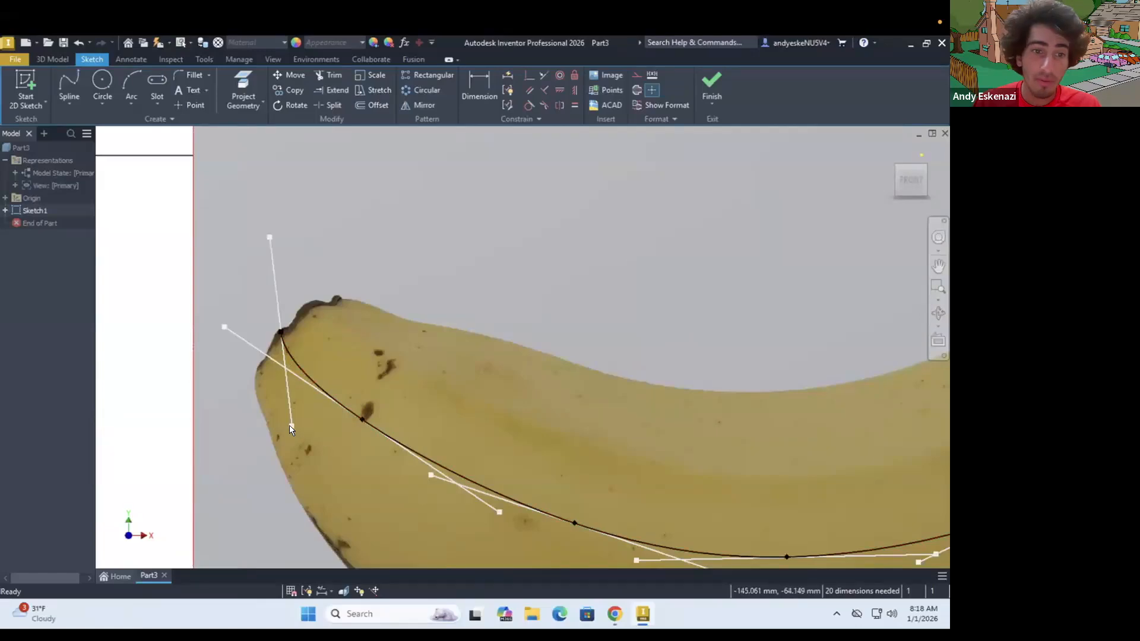
pyautogui.click(72, 105)
pyautogui.click(84, 128)
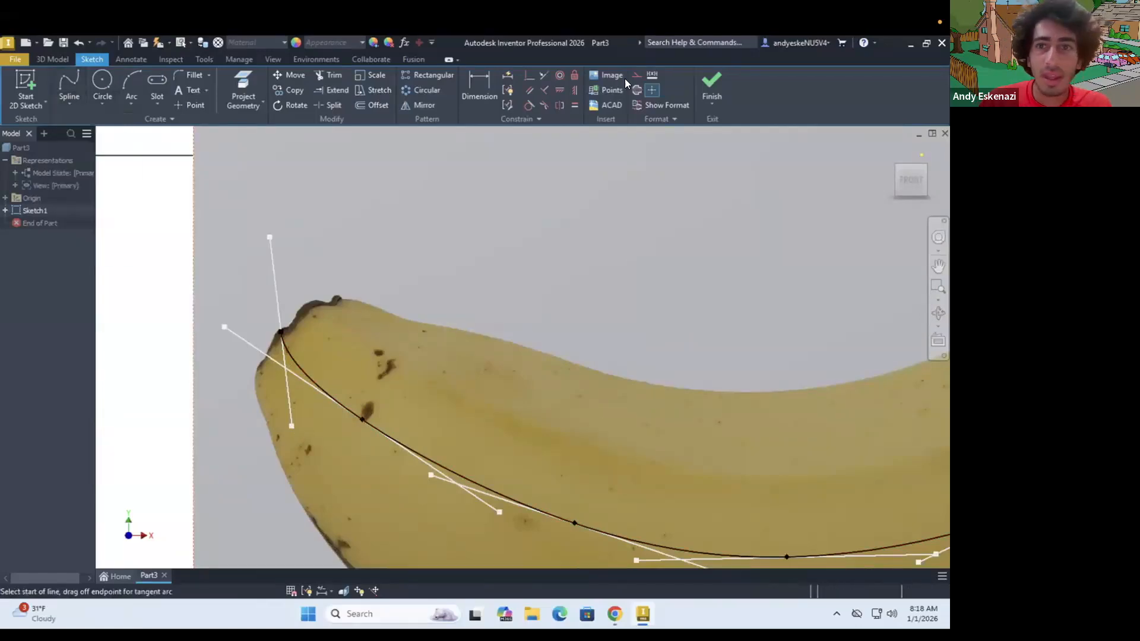
pyautogui.click(281, 331)
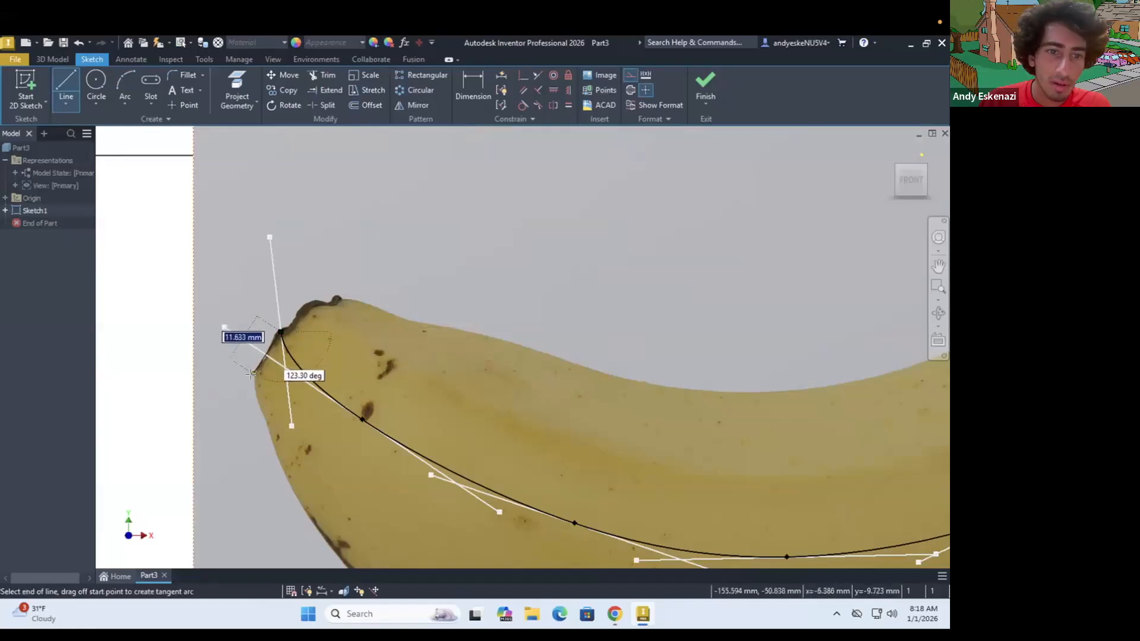
pyautogui.click(255, 369)
pyautogui.press('Escape')
pyautogui.click(77, 87)
pyautogui.click(281, 331)
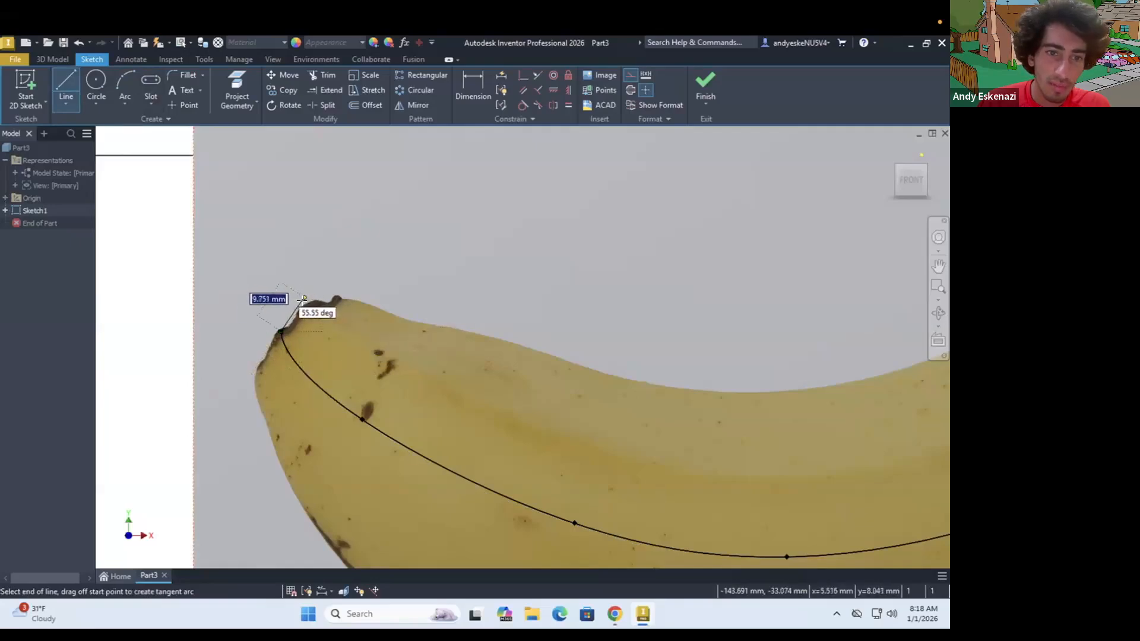
pyautogui.press('Escape')
# Step: Draw a construction line about 8.5 mm long outward from the tip, perpendicular to the end edge, and make the spline tangent to it
pyautogui.click(66, 81)
pyautogui.click(282, 331)
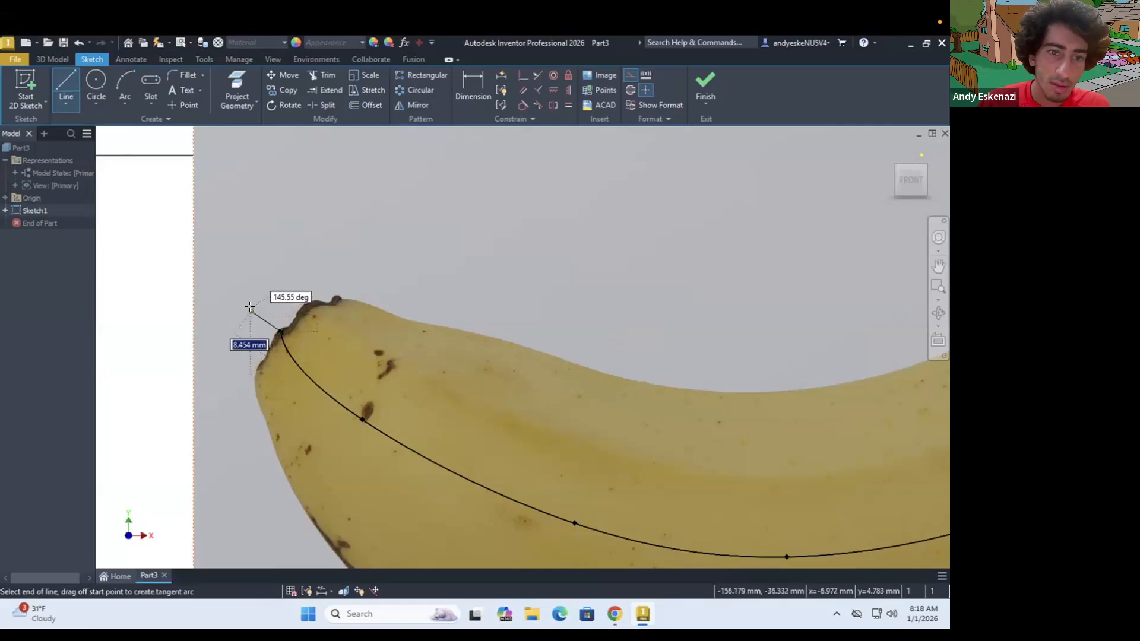
pyautogui.press('Escape')
pyautogui.click(286, 349)
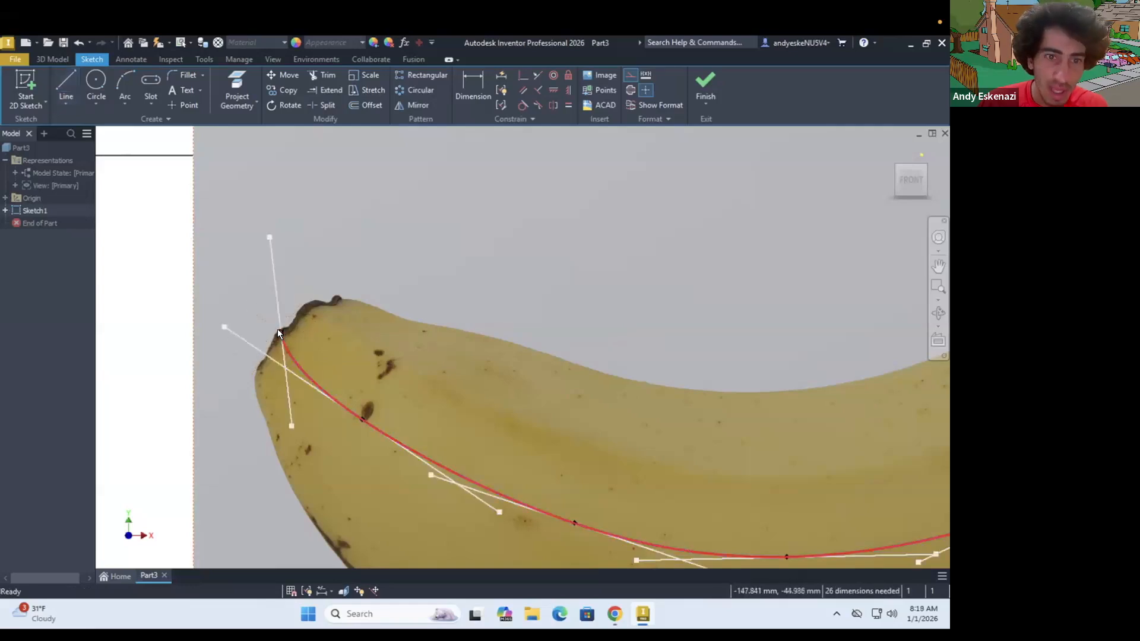
pyautogui.press('Escape')
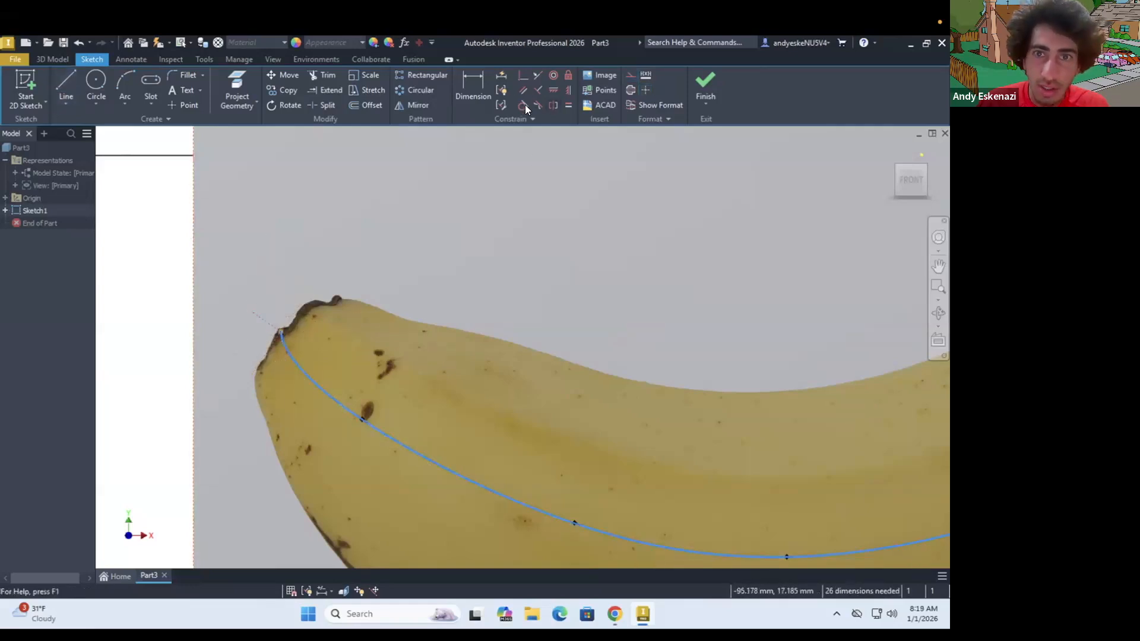
pyautogui.click(523, 105)
pyautogui.press('Escape')
# Step: Reshape the spline by moving the fit point nearest the tip slightly downward and the one below the stem slightly toward the inner side
pyautogui.moveTo(363, 420); pyautogui.dragTo(372, 437)
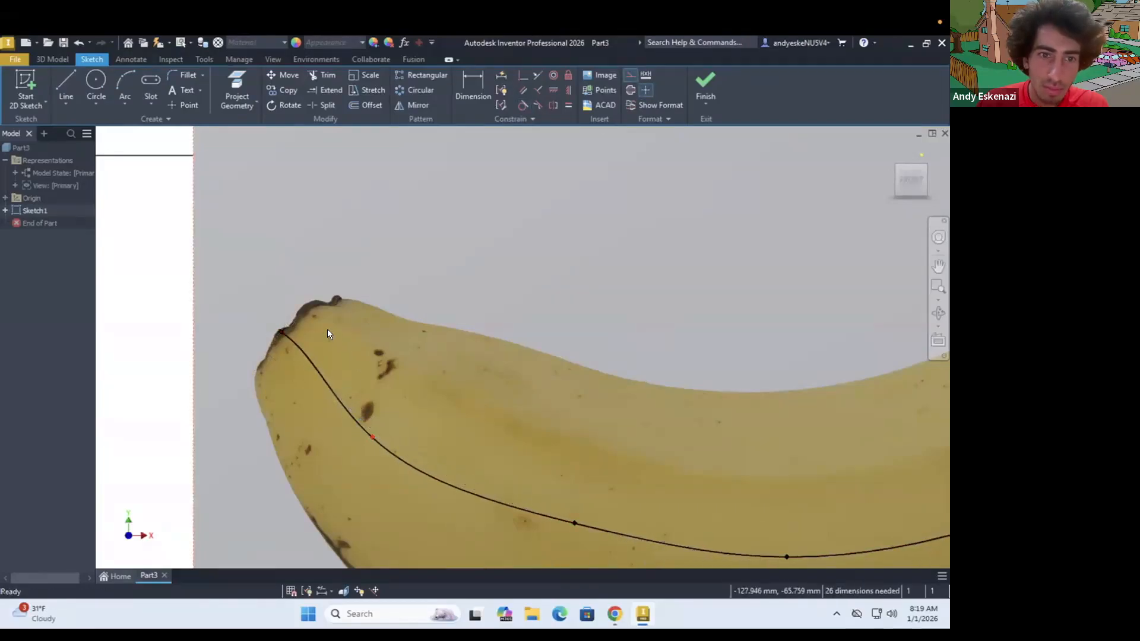
pyautogui.scroll(-2, 355, 299)
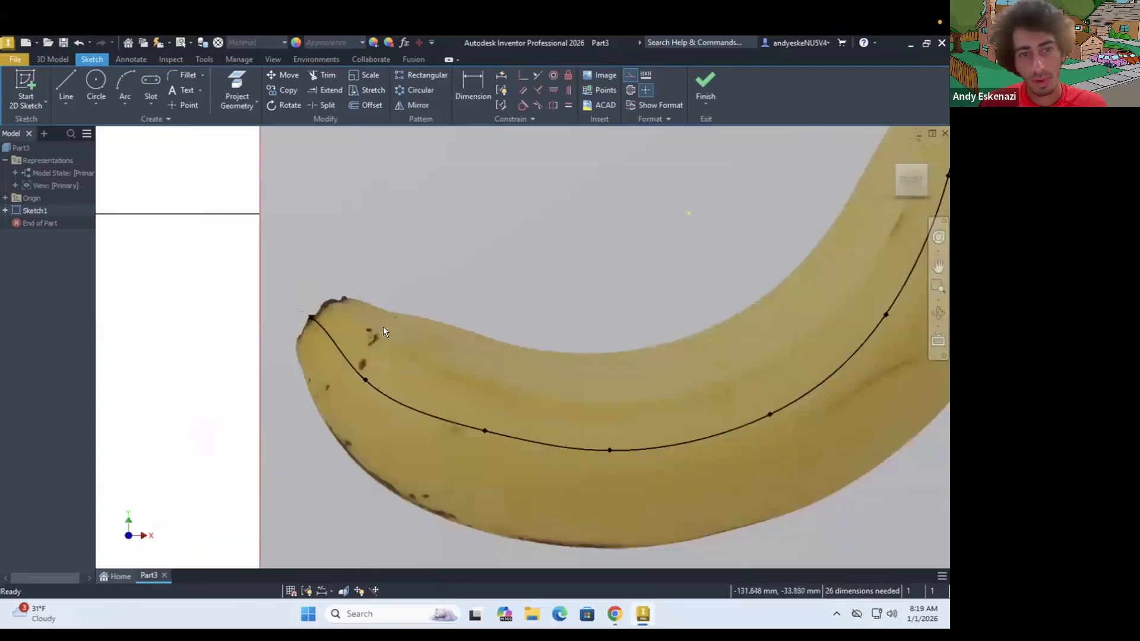
pyautogui.scroll(-4, 435, 370)
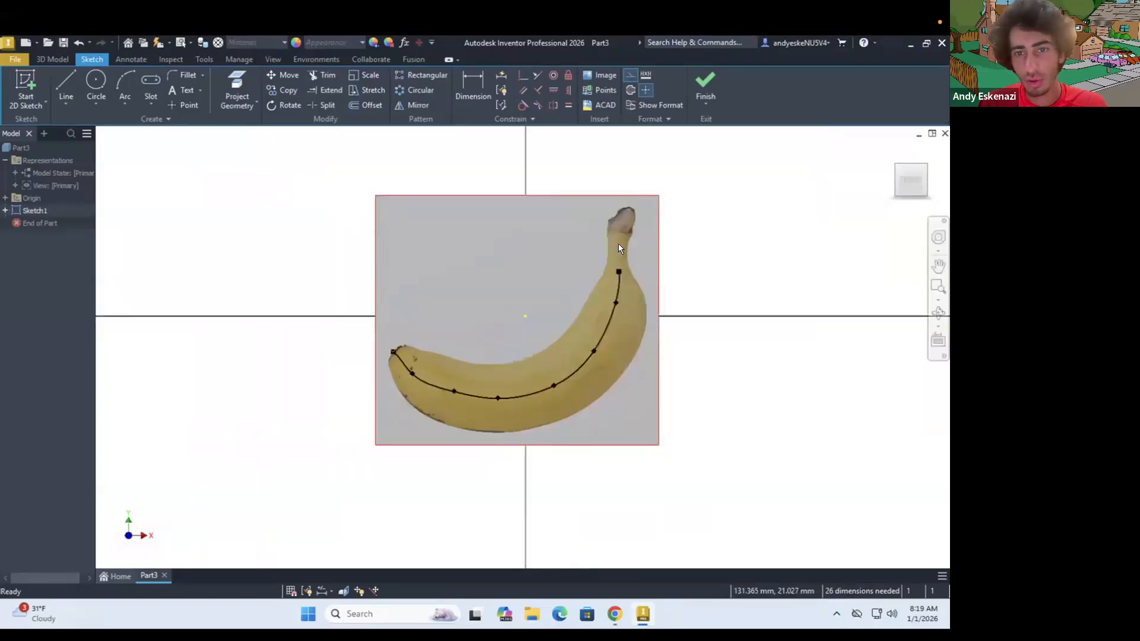
pyautogui.scroll(5, 618, 244)
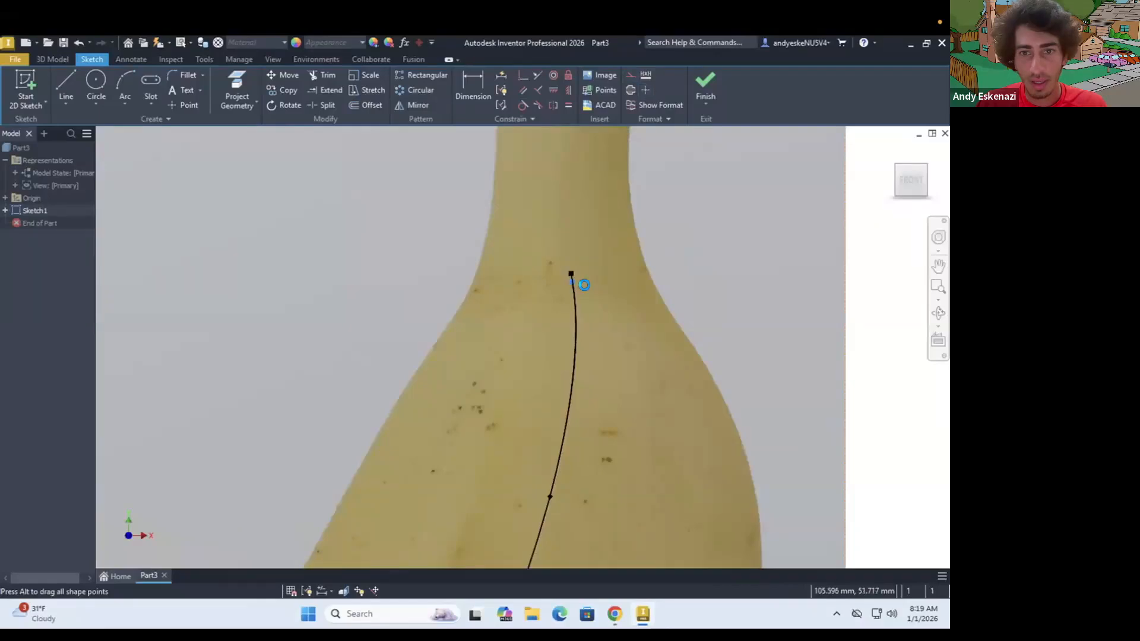
pyautogui.moveTo(547, 494); pyautogui.dragTo(536, 493)
pyautogui.scroll(-2, 590, 241)
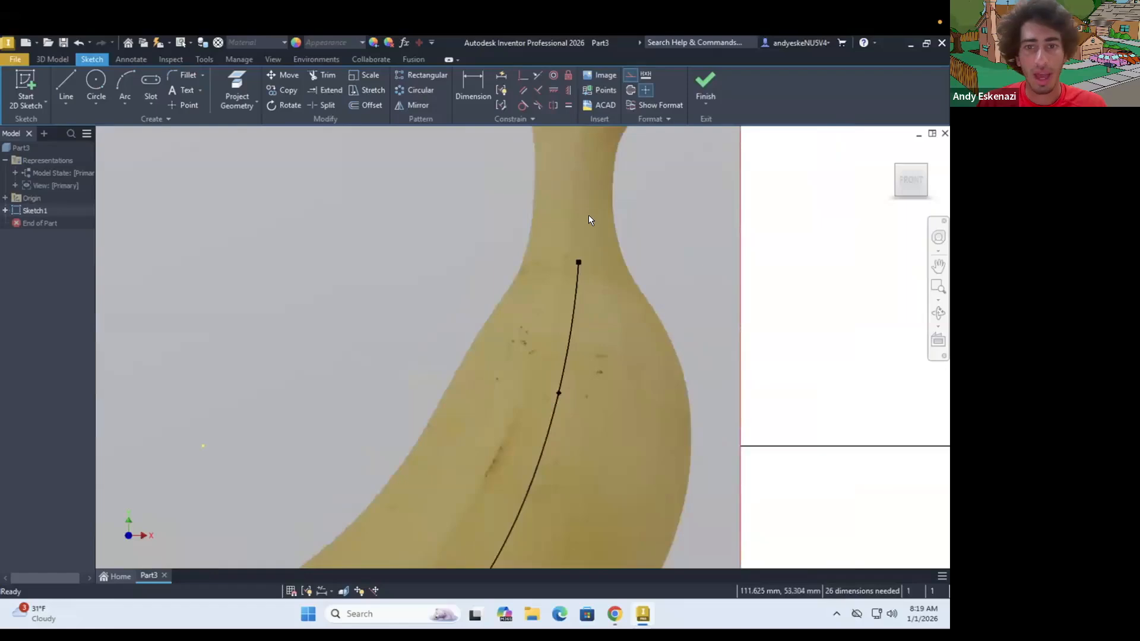
# Step: Draw horizontal construction lines from the spline's stem end to both edges of the banana, the one toward the inner side about 15.6 mm long
pyautogui.scroll(2, 589, 215)
pyautogui.press('l')
pyautogui.click(569, 308)
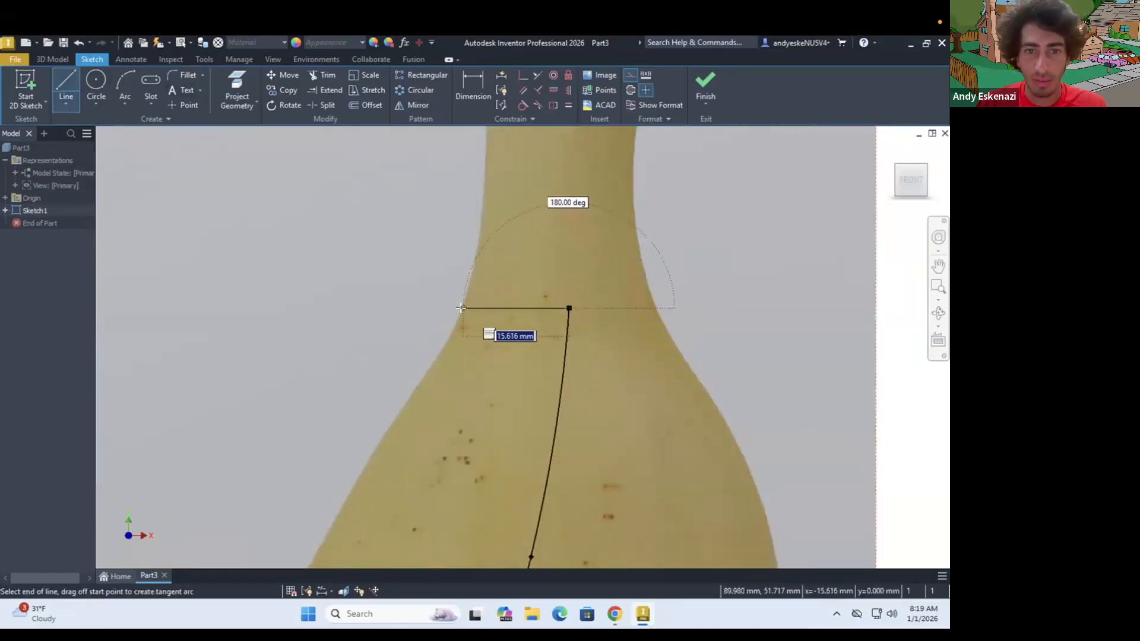
pyautogui.press('Escape')
pyautogui.click(69, 79)
pyautogui.click(66, 80)
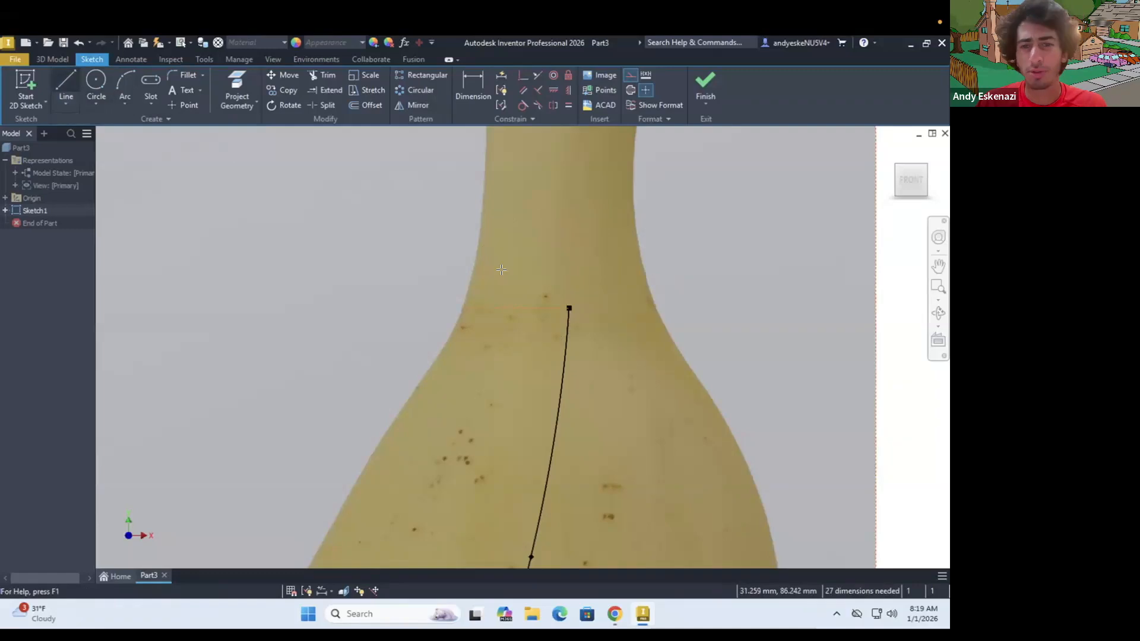
pyautogui.click(569, 308)
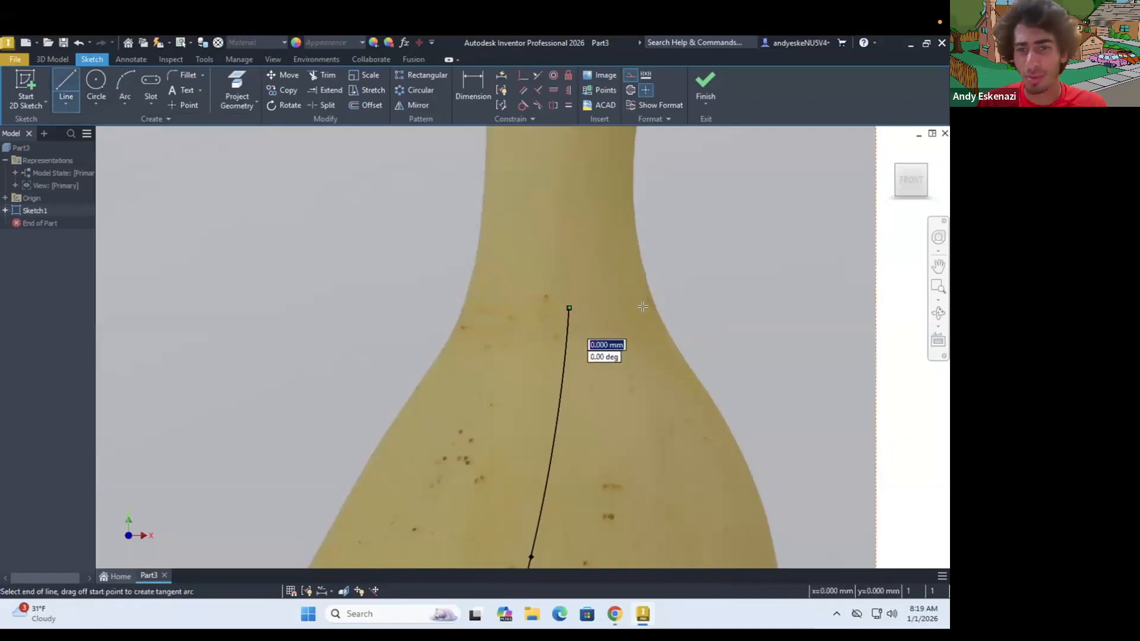
pyautogui.press('Escape')
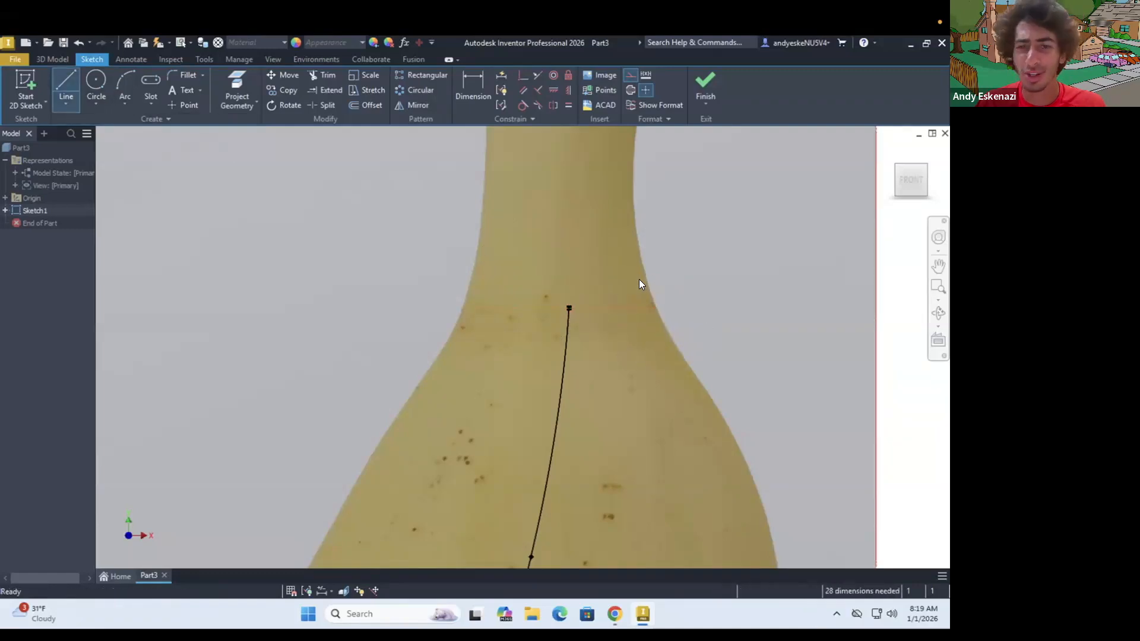
# Step: Realign the construction lines at the blunt tip, making the two end-edge lines collinear and the outward tangent line perpendicular to them
pyautogui.scroll(-5, 639, 279)
pyautogui.scroll(5, 432, 392)
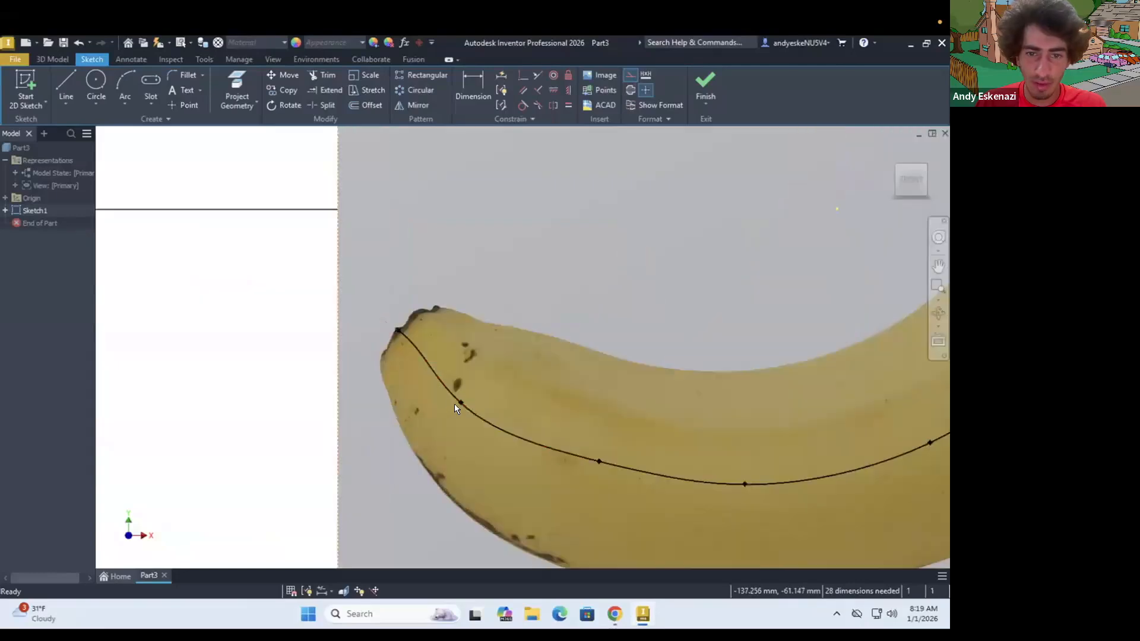
pyautogui.click(458, 401)
pyautogui.click(408, 316)
pyautogui.scroll(3, 408, 316)
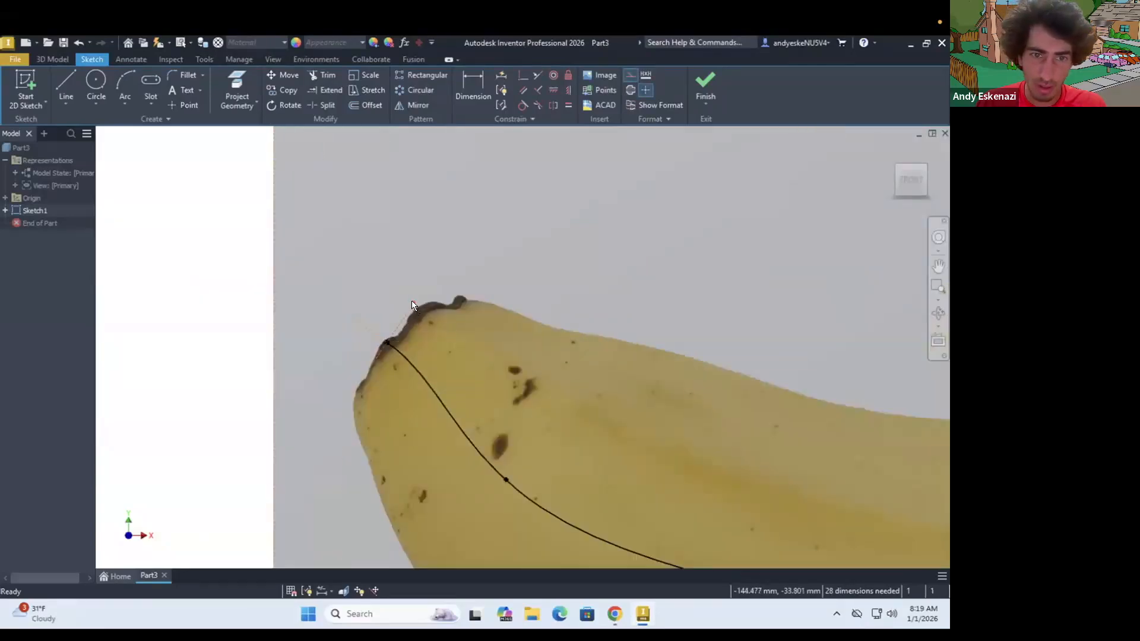
pyautogui.moveTo(414, 303); pyautogui.dragTo(424, 316)
pyautogui.moveTo(389, 377); pyautogui.dragTo(391, 372)
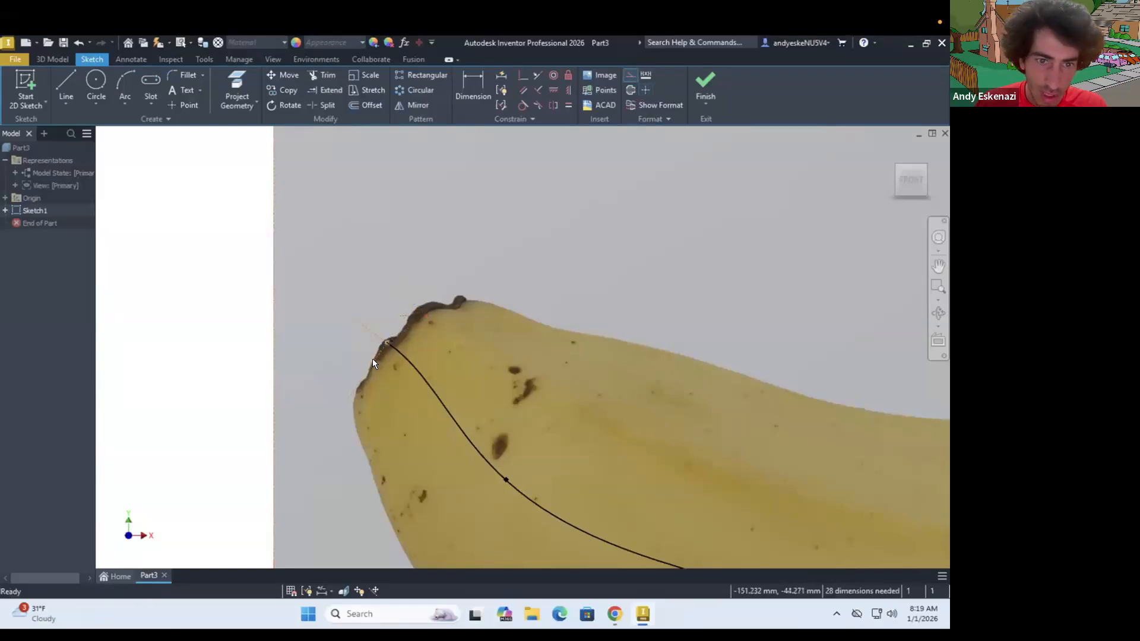
pyautogui.click(537, 74)
pyautogui.moveTo(412, 304); pyautogui.dragTo(427, 316)
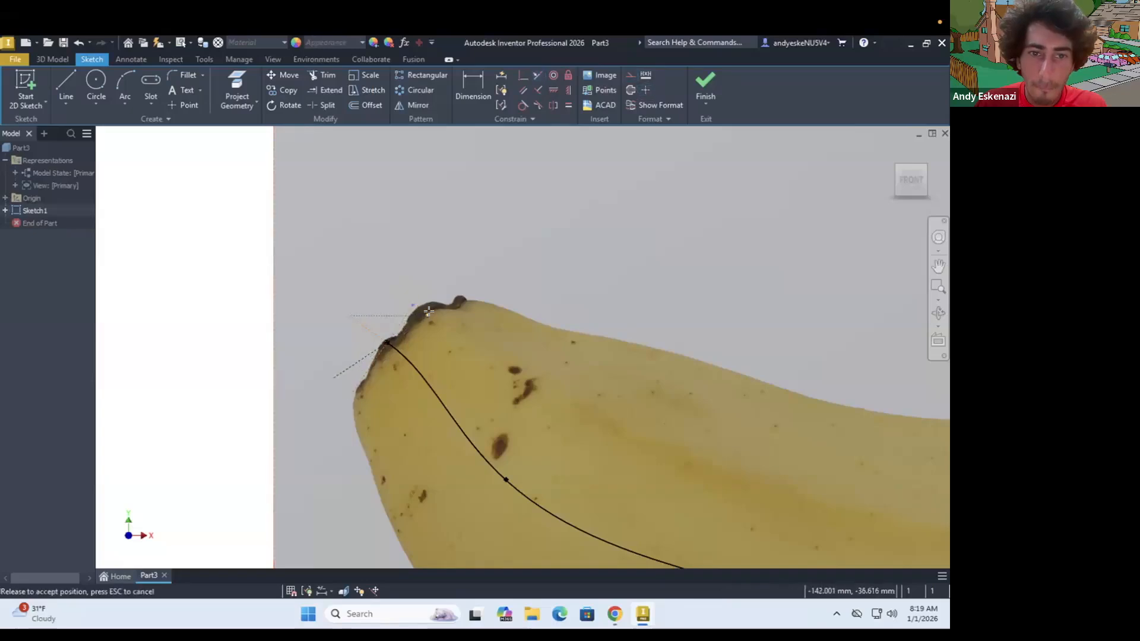
pyautogui.moveTo(433, 297); pyautogui.dragTo(433, 297)
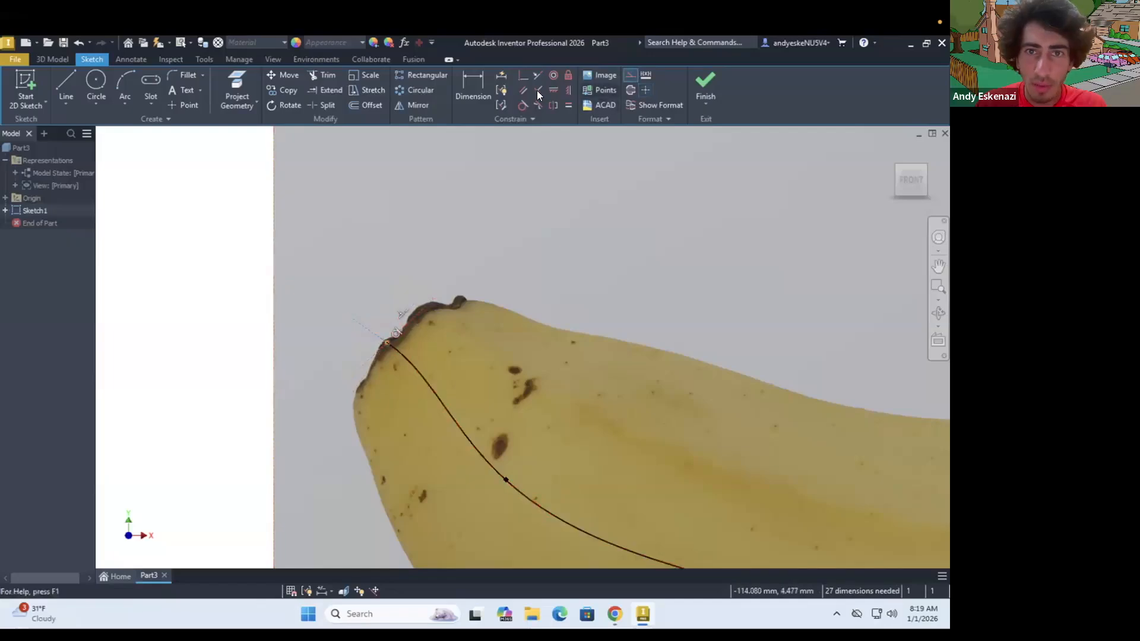
pyautogui.hotkey('ctrl', 'z')
pyautogui.press('Escape')
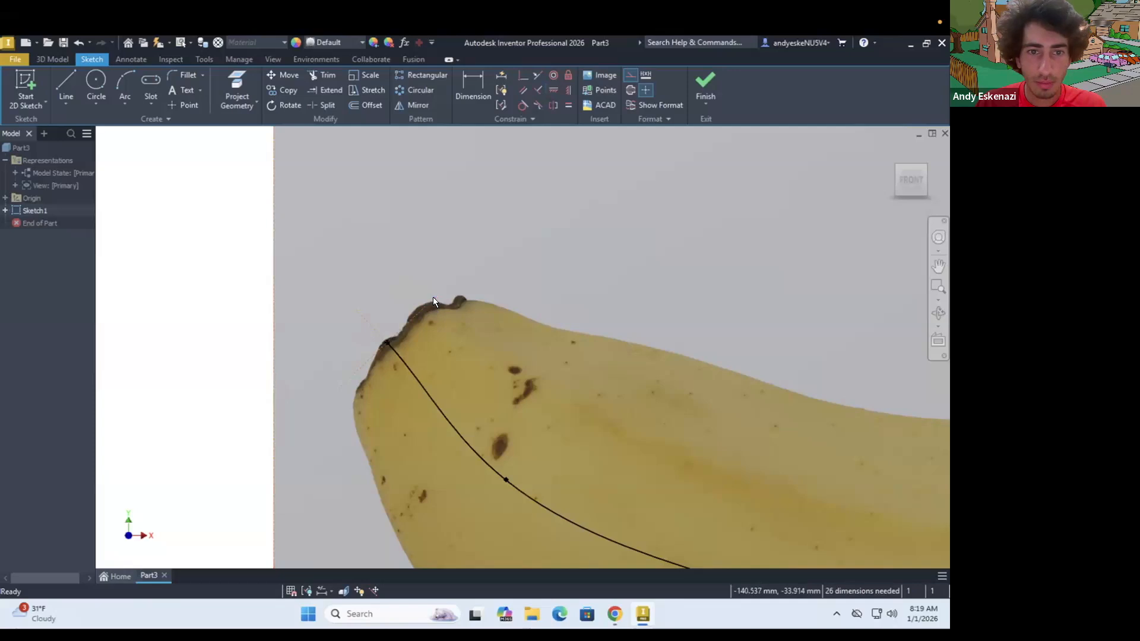
pyautogui.moveTo(433, 297); pyautogui.dragTo(436, 299)
pyautogui.click(393, 347)
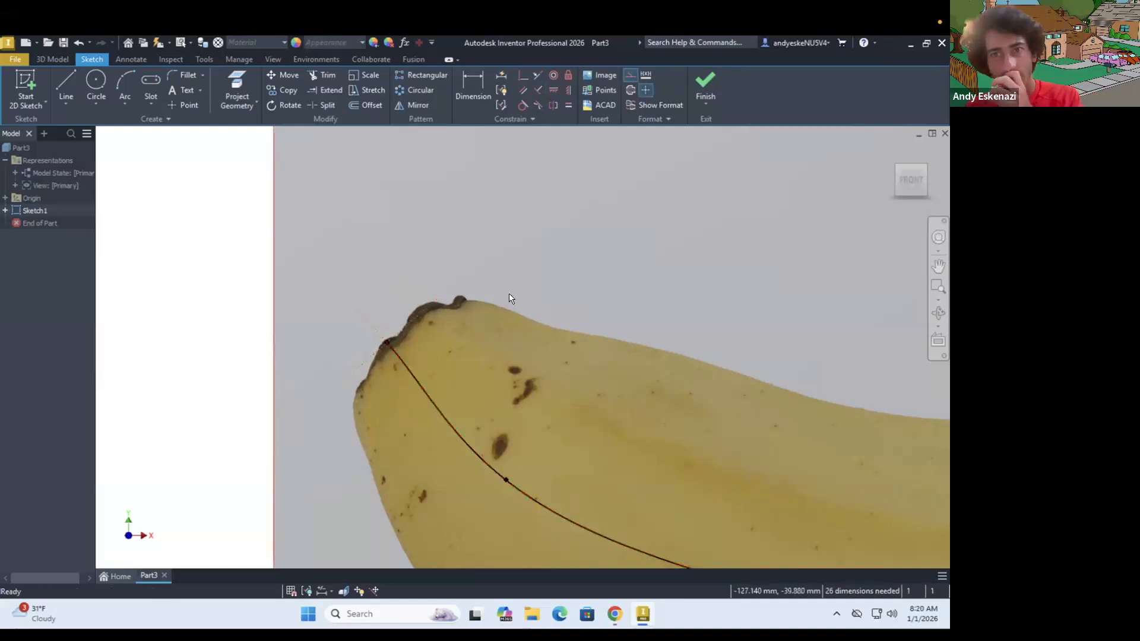
# Step: Finish the sketch containing the centreline spline traced over the banana image
pyautogui.scroll(-6, 508, 294)
pyautogui.scroll(-2, 519, 347)
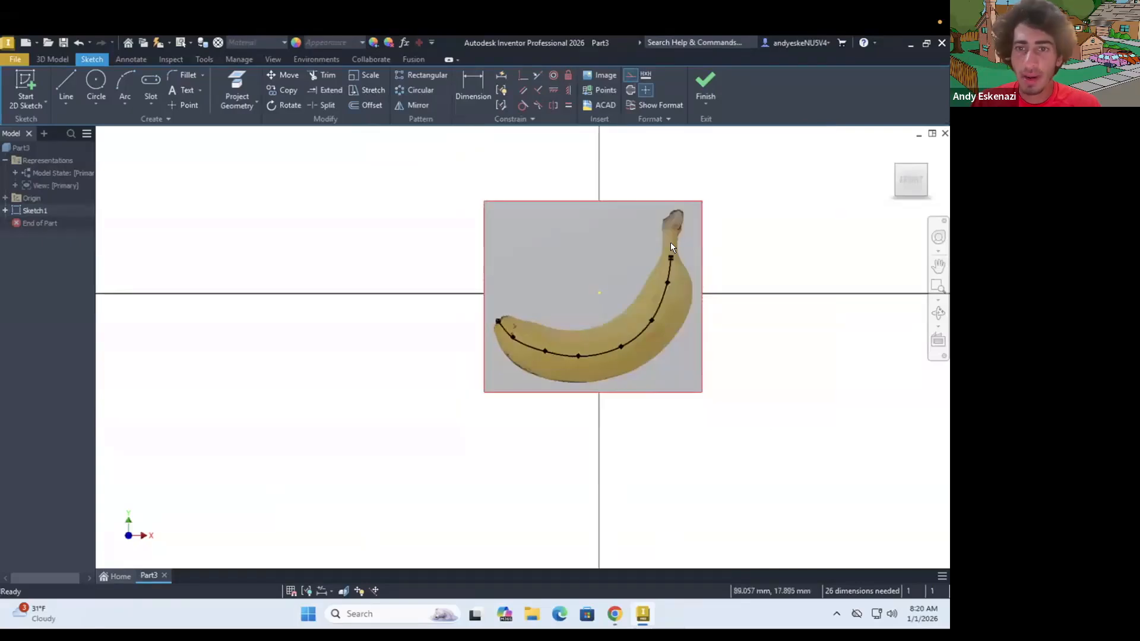
pyautogui.scroll(3, 671, 250)
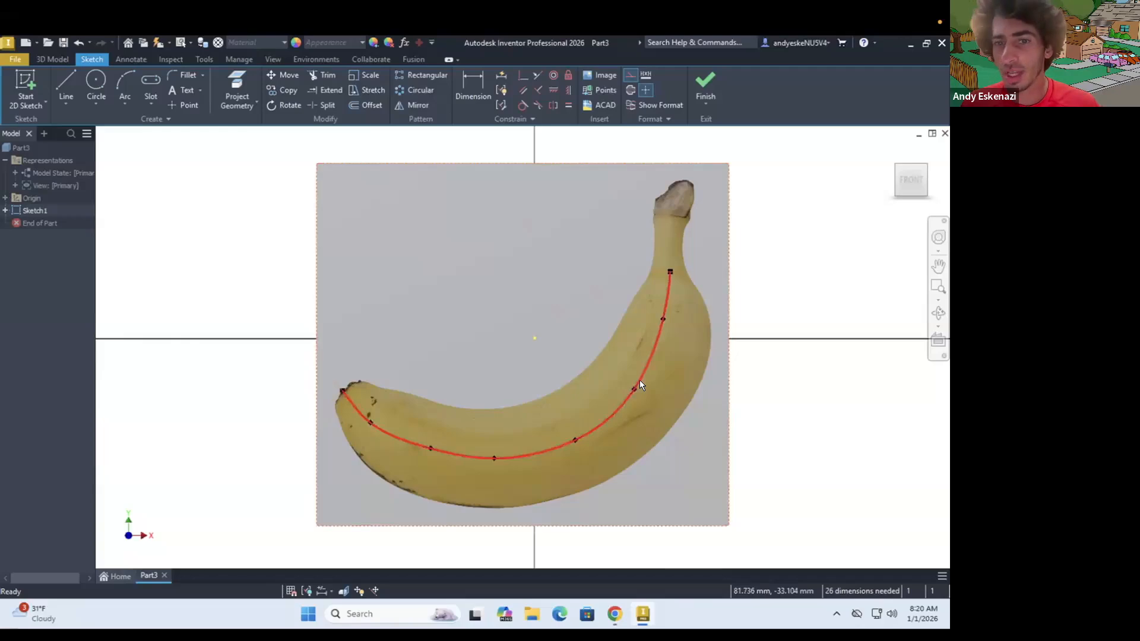
pyautogui.click(663, 318)
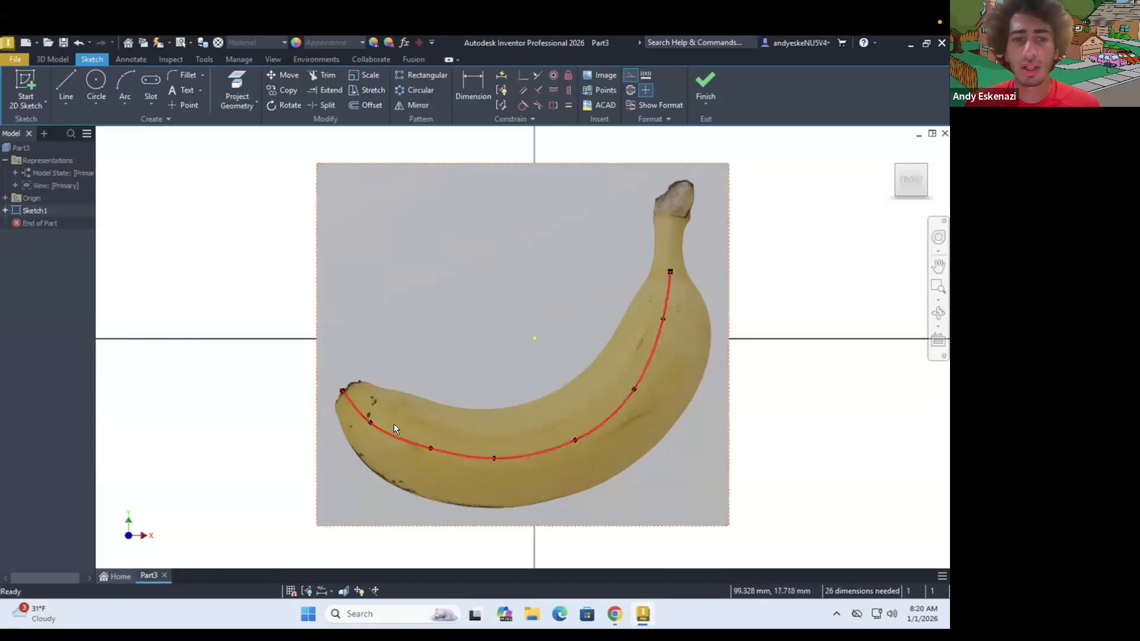
pyautogui.click(700, 83)
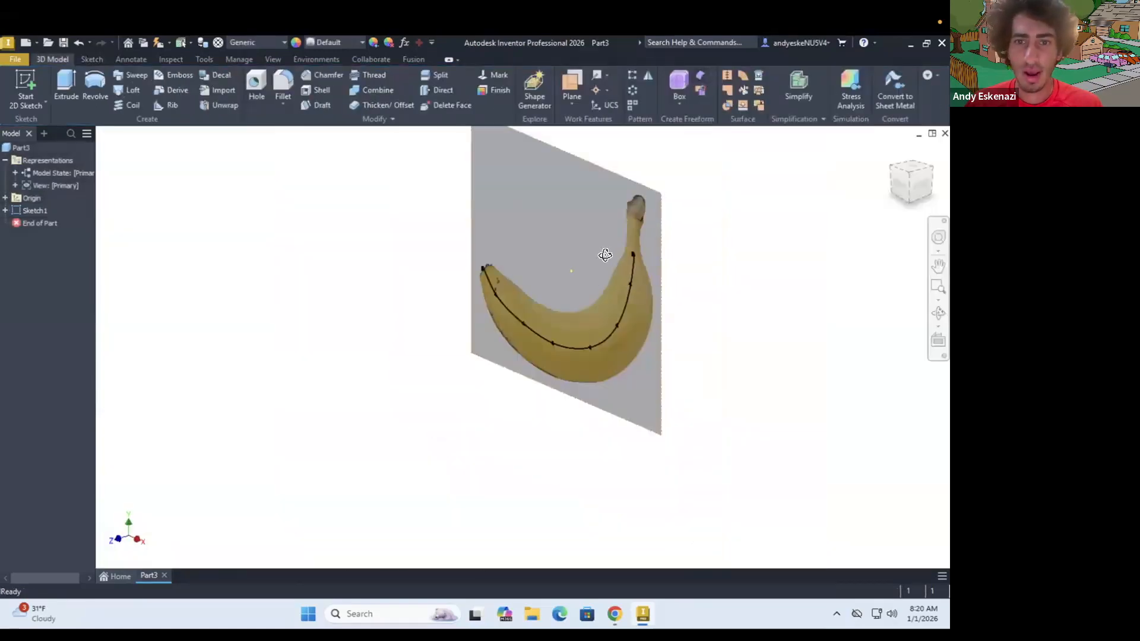
# Step: Create a work plane normal to the spline at its stem end with Normal to Curve at Point
pyautogui.keyDown('shift'); pyautogui.moveTo(605, 255); pyautogui.dragTo(614, 257, button='middle'); pyautogui.keyUp('shift')
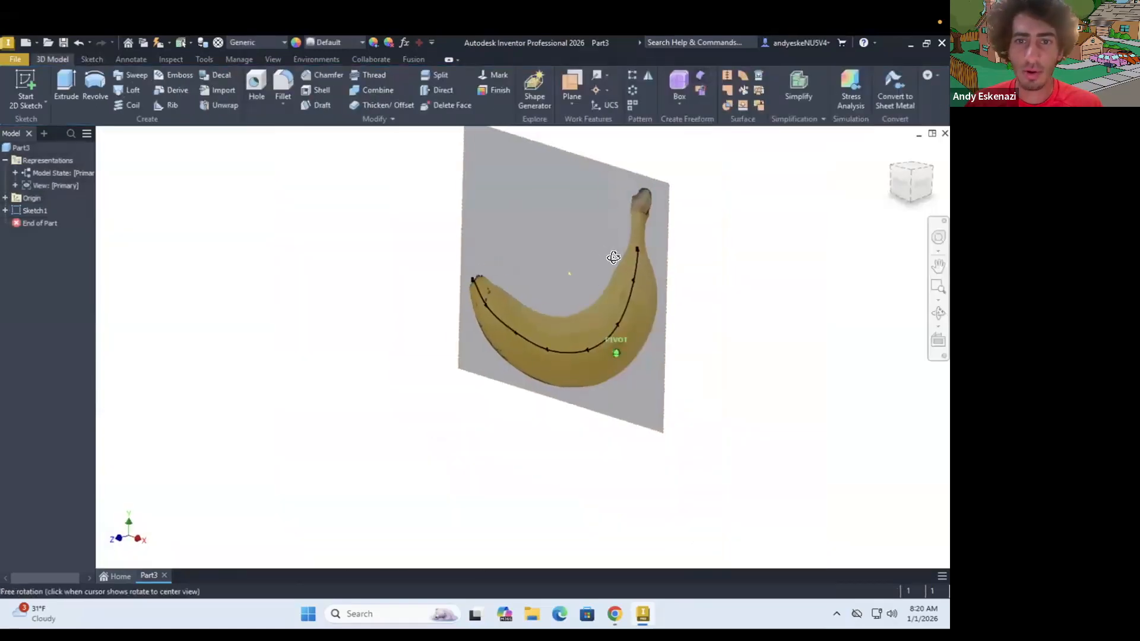
pyautogui.click(572, 101)
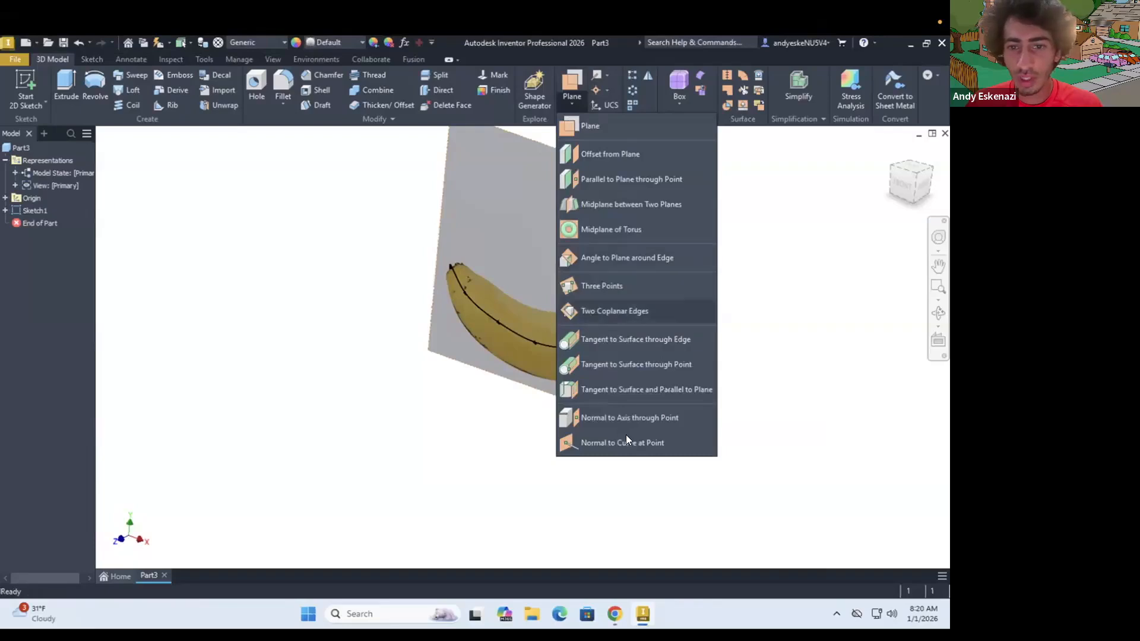
pyautogui.click(603, 444)
pyautogui.scroll(5, 665, 321)
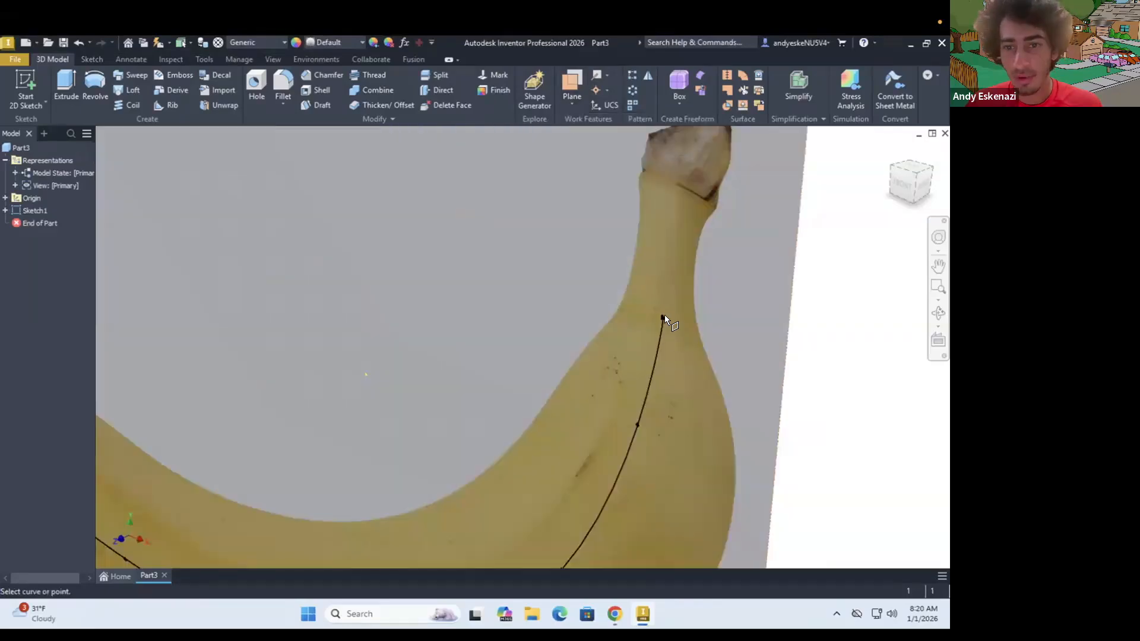
pyautogui.click(661, 317)
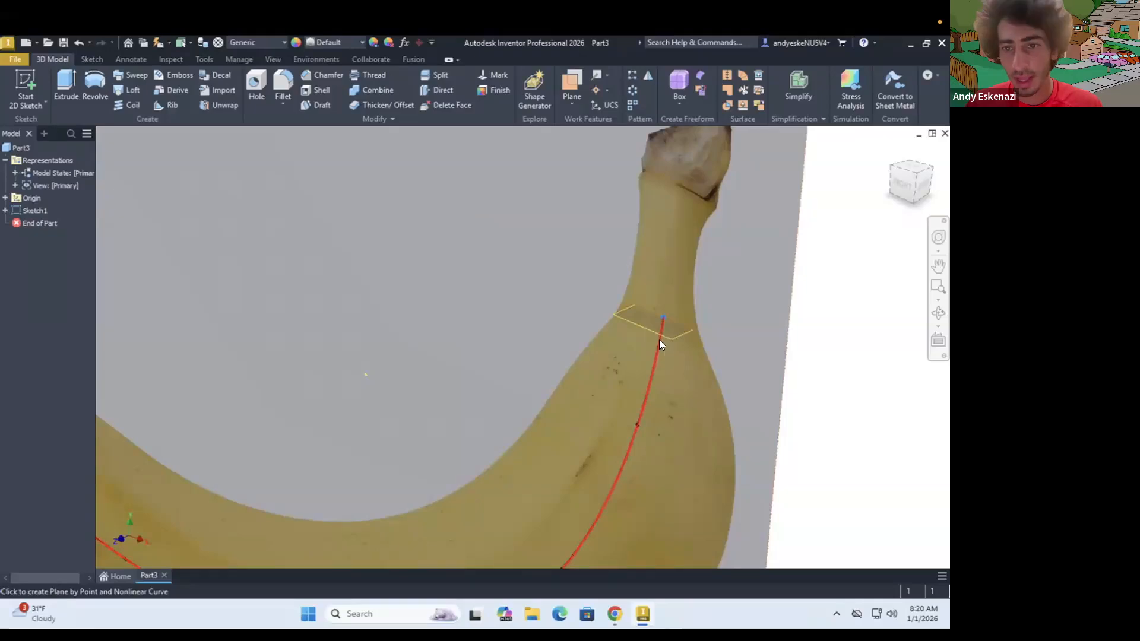
pyautogui.click(659, 339)
pyautogui.scroll(3, 664, 323)
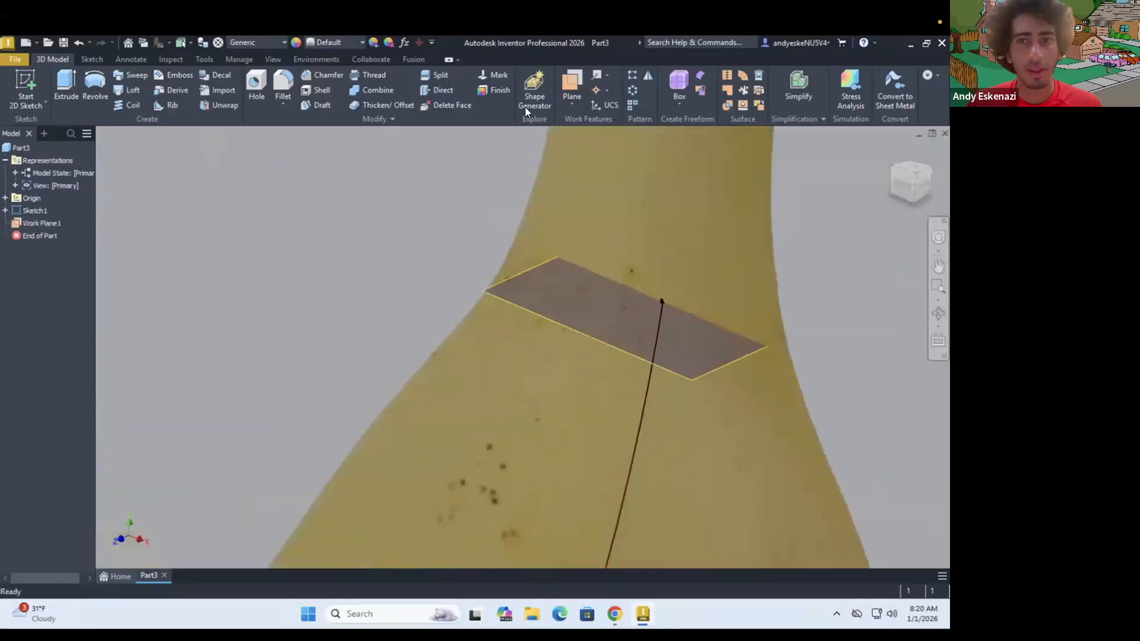
# Step: Create a work plane normal to the spline at the first fit point below the stem end
pyautogui.scroll(-3, 554, 229)
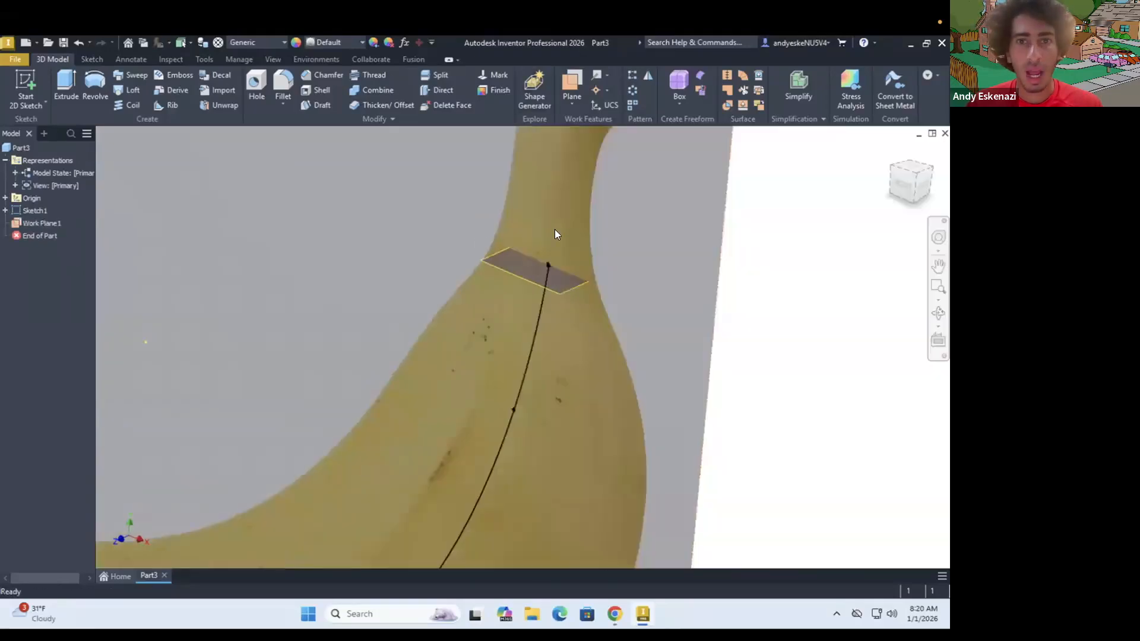
pyautogui.click(515, 410)
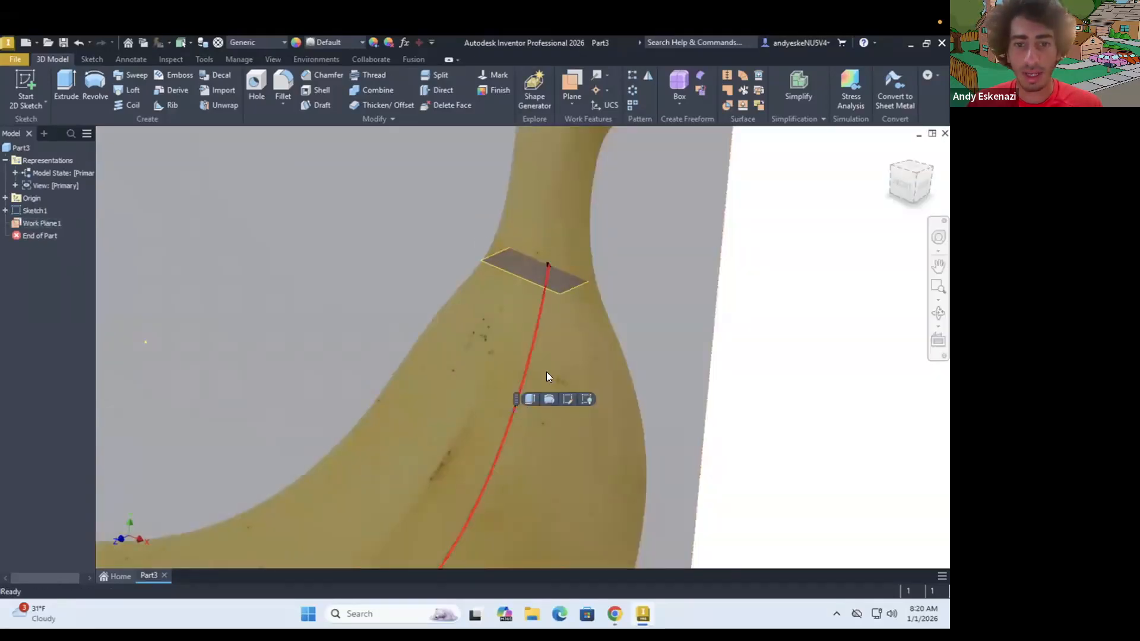
pyautogui.click(571, 101)
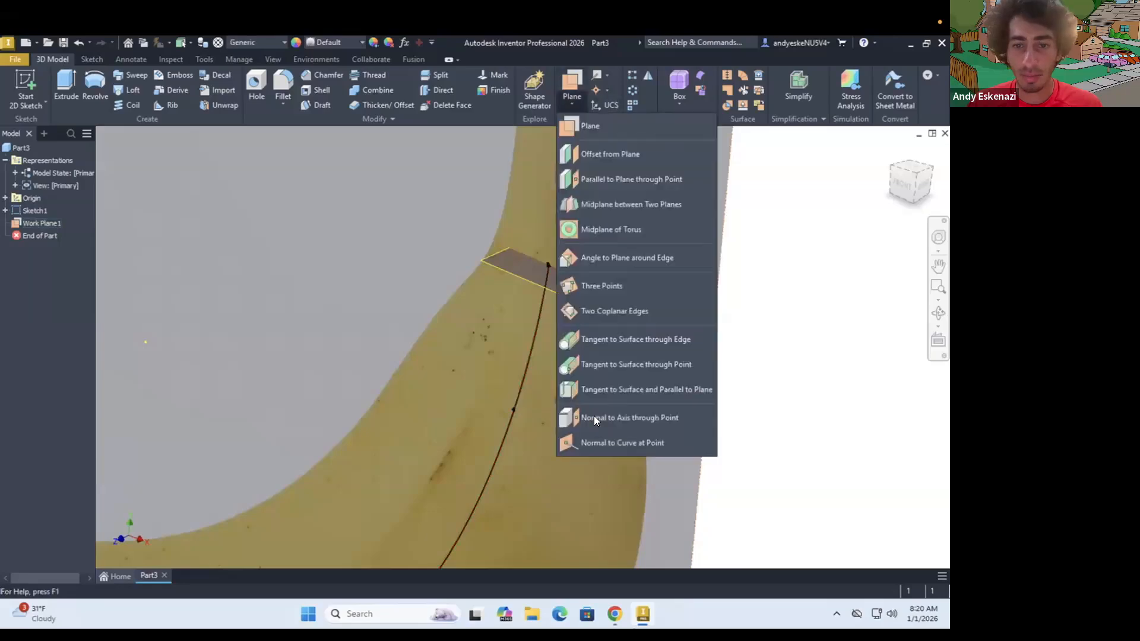
pyautogui.click(512, 409)
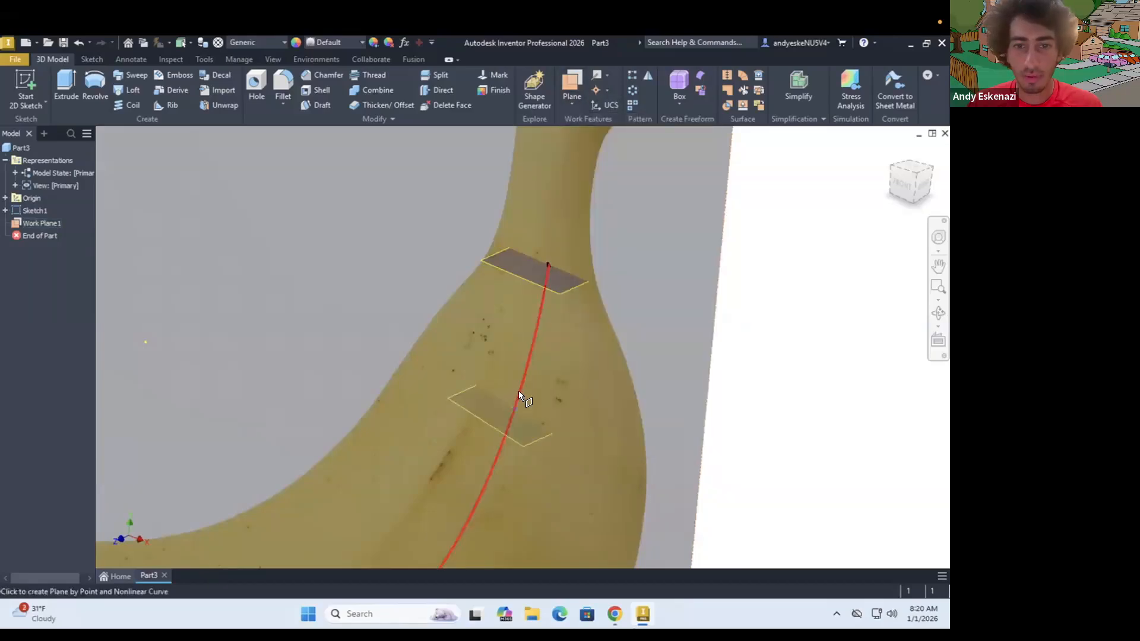
pyautogui.click(519, 391)
pyautogui.scroll(-5, 534, 350)
pyautogui.keyDown('shift'); pyautogui.moveTo(537, 357); pyautogui.dragTo(571, 332, button='middle'); pyautogui.keyUp('shift')
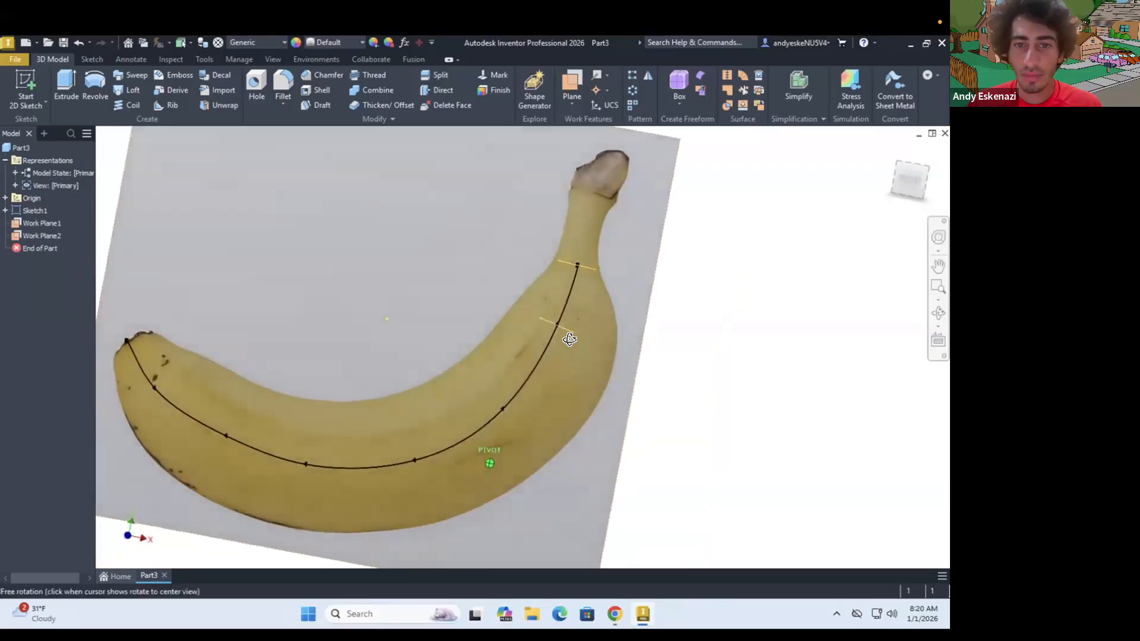
# Step: Create a work plane normal to the spline at the second fit point below the stem end
pyautogui.click(569, 102)
pyautogui.click(588, 442)
pyautogui.click(502, 408)
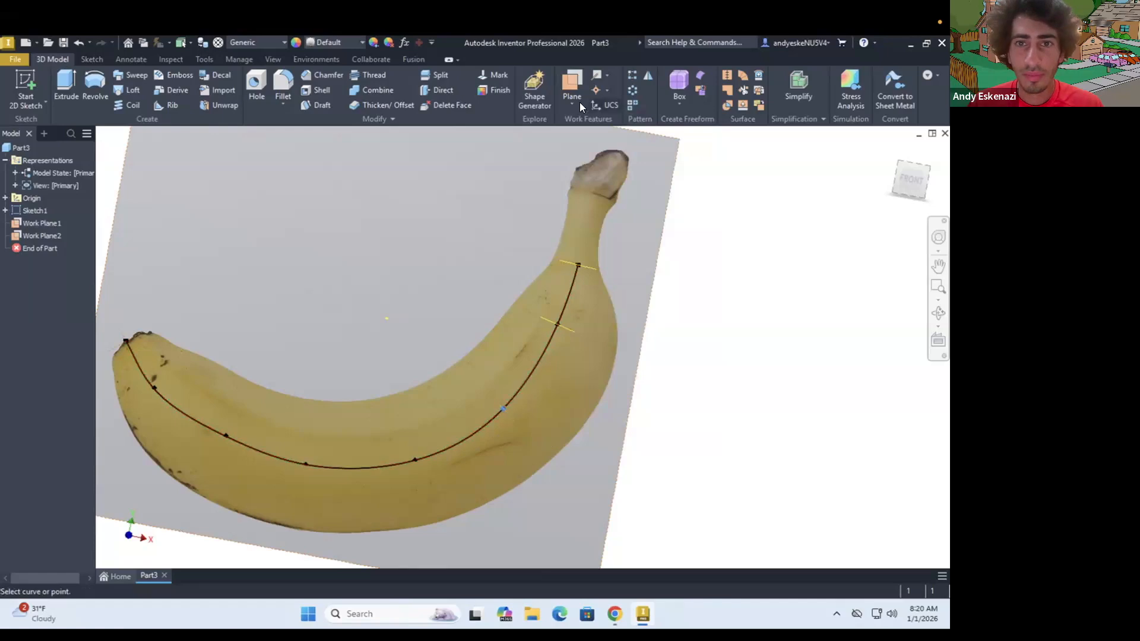
pyautogui.click(414, 462)
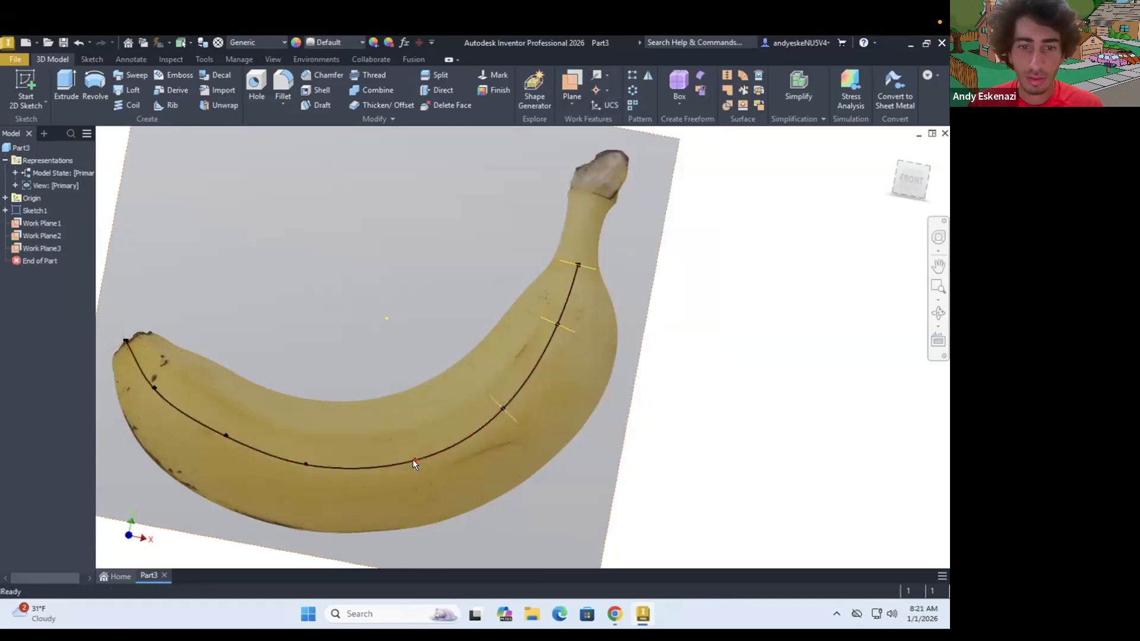
pyautogui.click(568, 101)
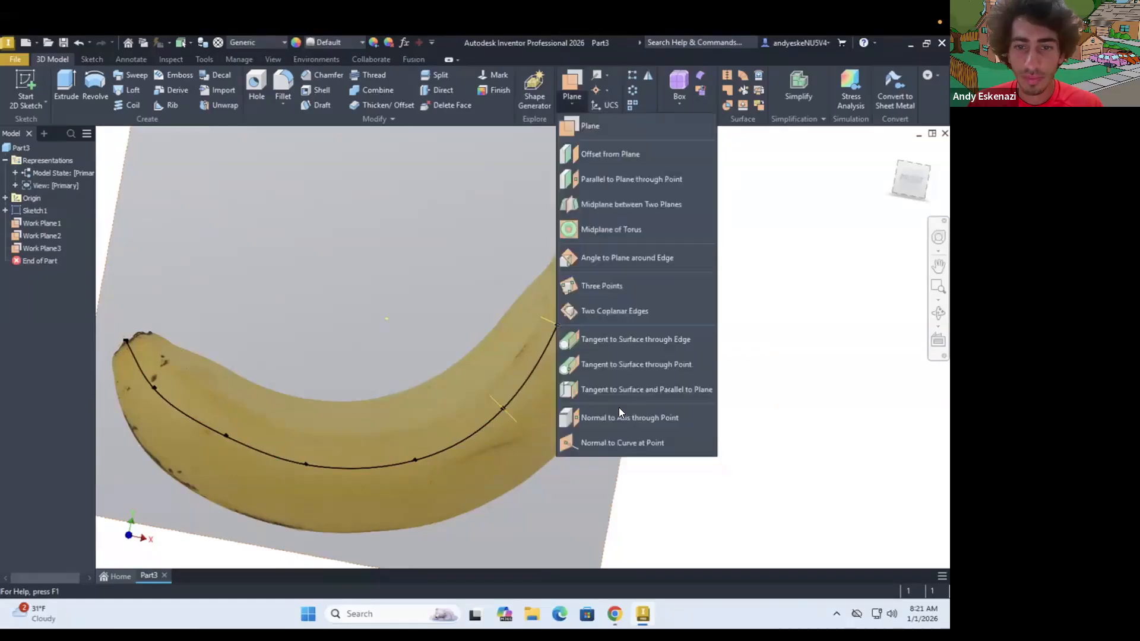
pyautogui.click(602, 435)
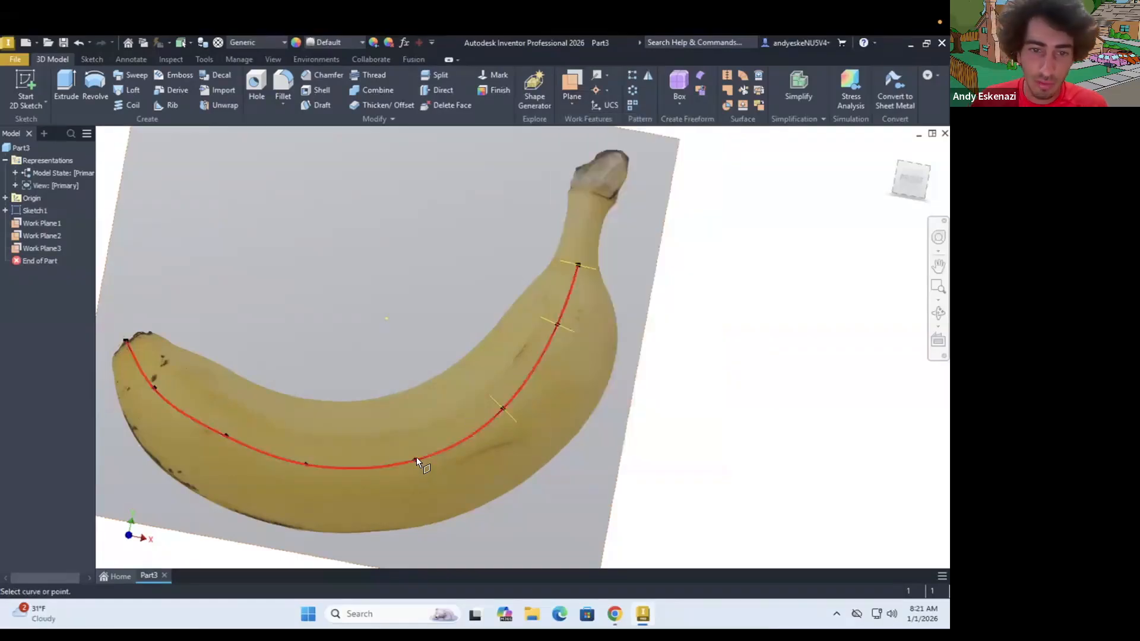
pyautogui.click(567, 110)
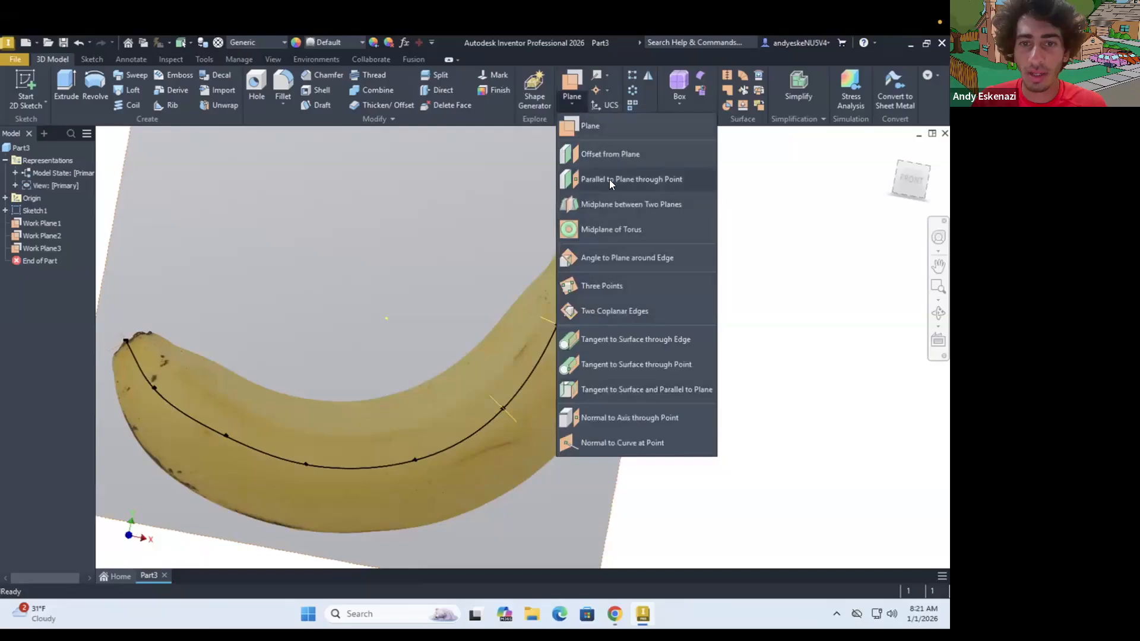
pyautogui.click(593, 442)
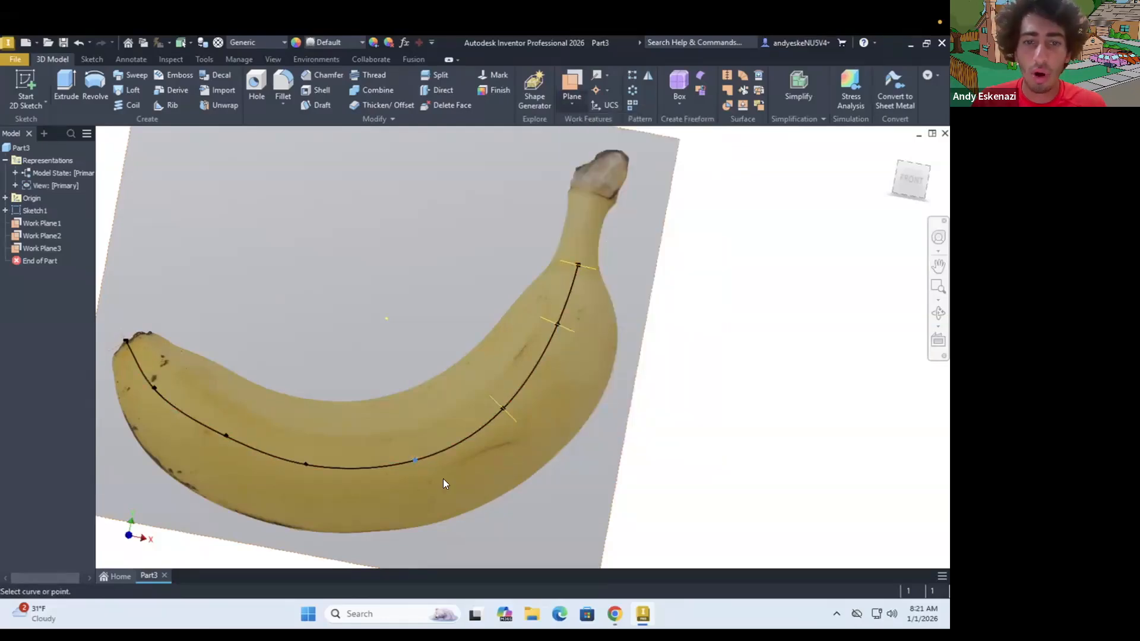
pyautogui.scroll(5, 408, 471)
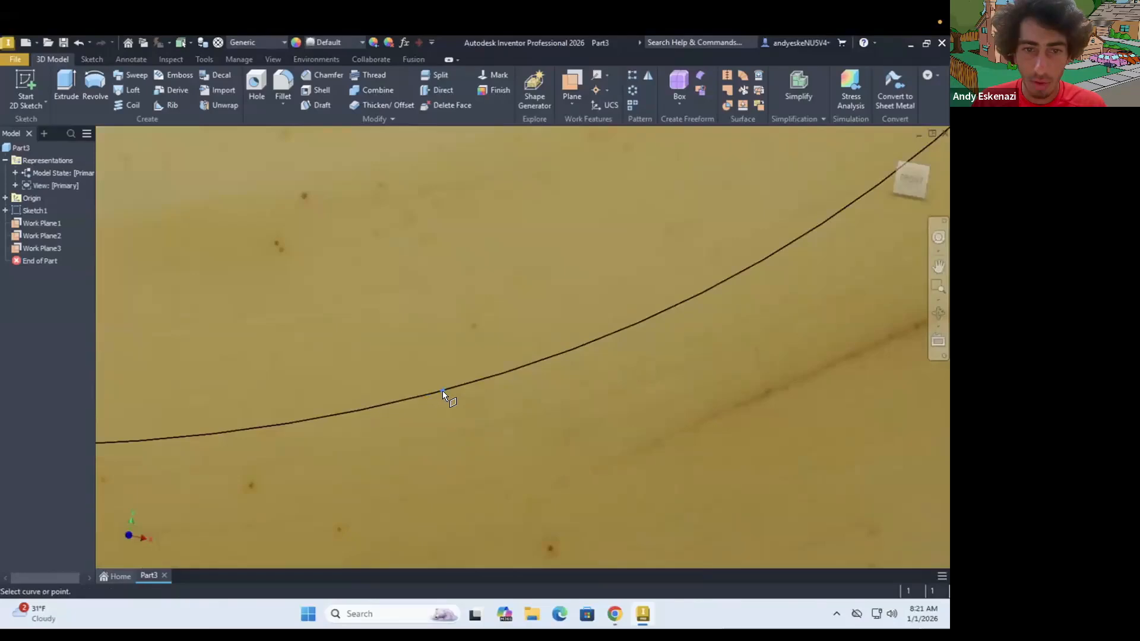
pyautogui.scroll(-5, 490, 377)
pyautogui.keyDown('shift'); pyautogui.moveTo(482, 383); pyautogui.dragTo(479, 391, button='middle'); pyautogui.keyUp('shift')
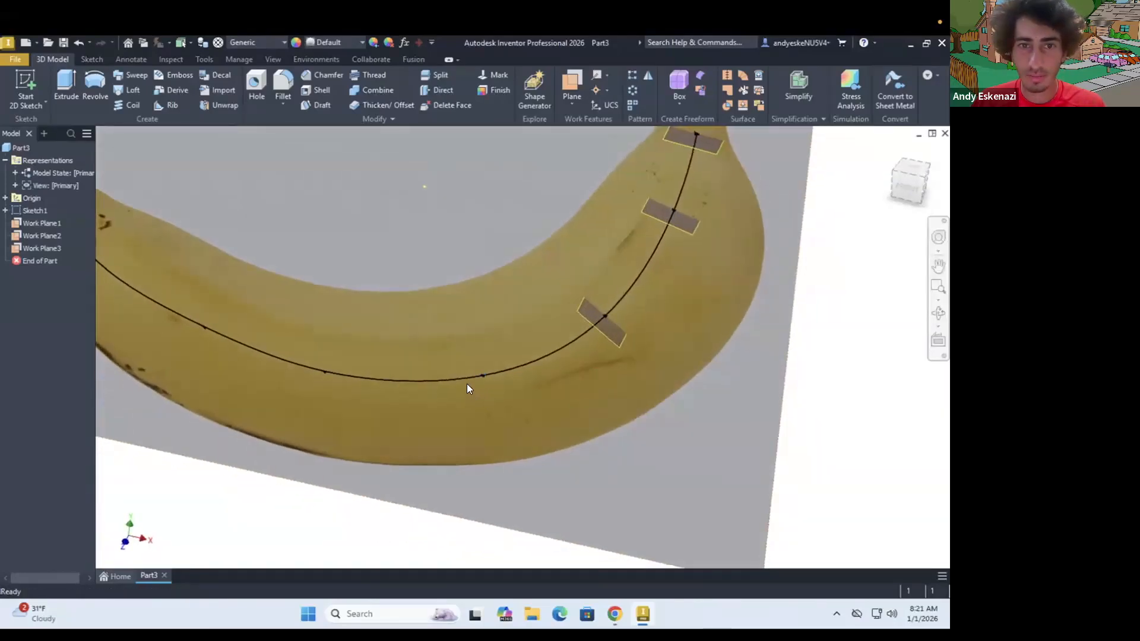
pyautogui.scroll(-5, 467, 384)
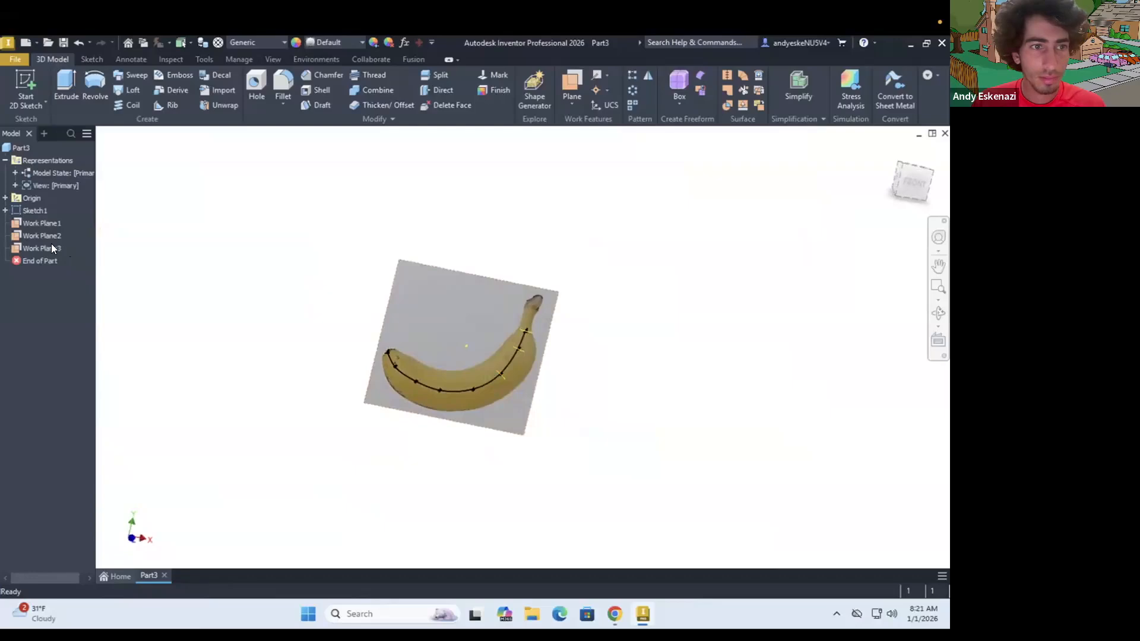
pyautogui.scroll(5, 494, 394)
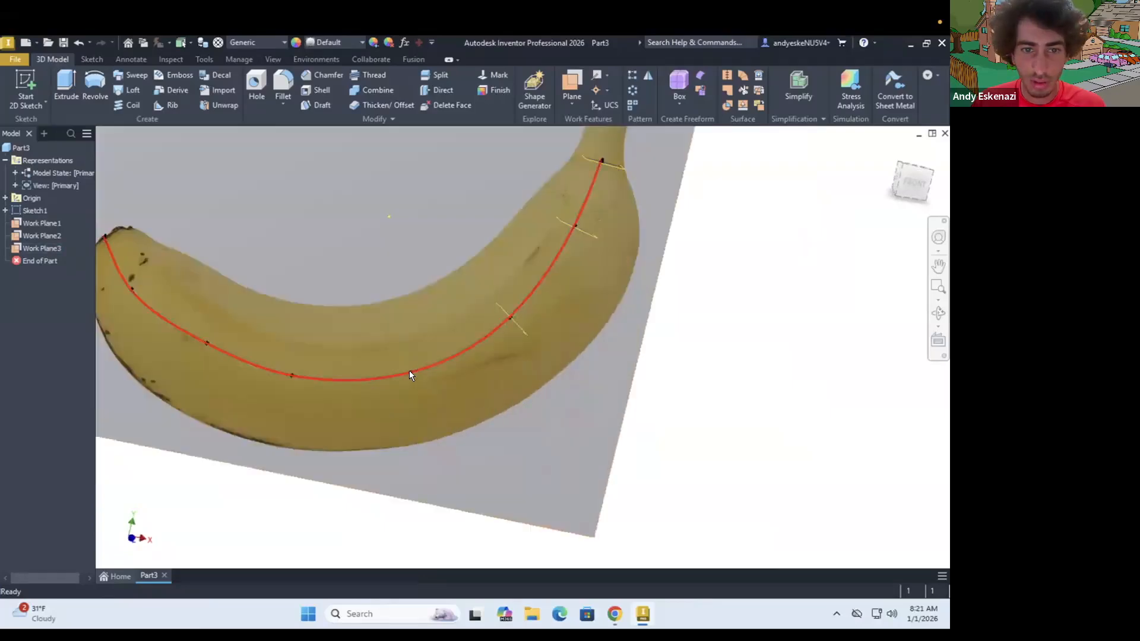
# Step: Create a work plane normal to the spline at the third fit point below the stem end
pyautogui.click(570, 98)
pyautogui.click(584, 442)
pyautogui.click(410, 374)
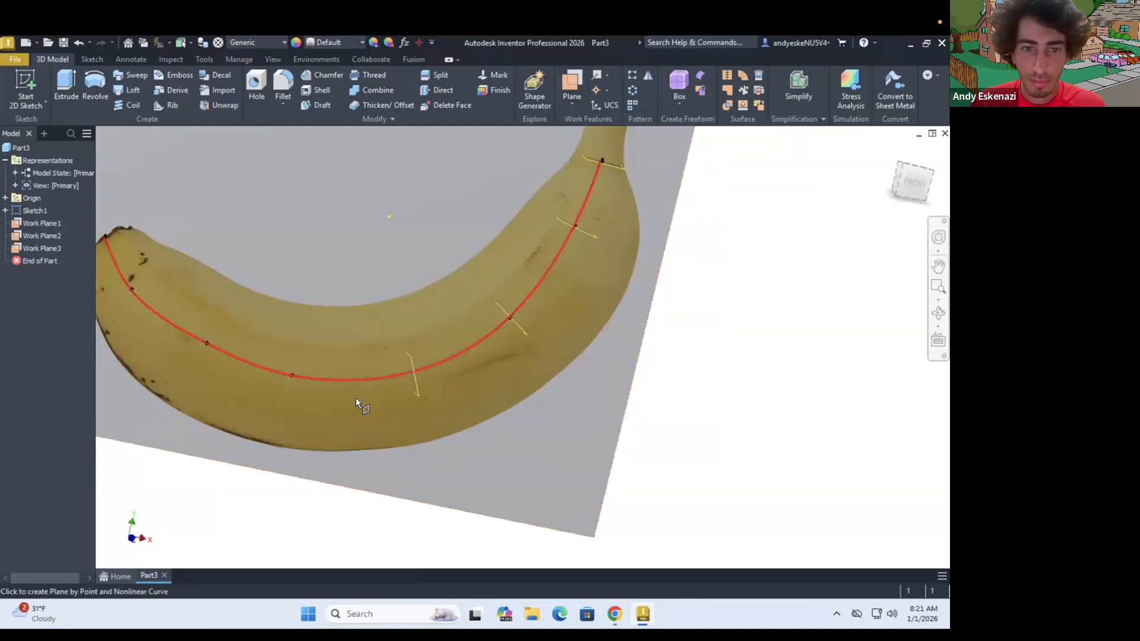
pyautogui.click(570, 105)
pyautogui.click(606, 442)
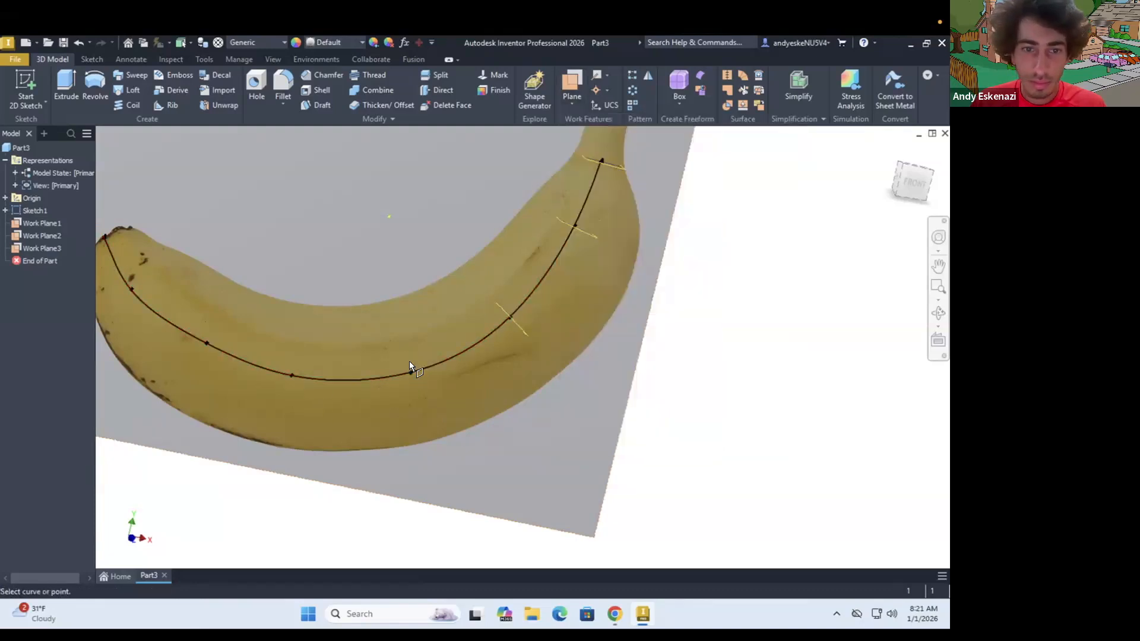
pyautogui.click(409, 372)
pyautogui.click(409, 372)
pyautogui.click(290, 374)
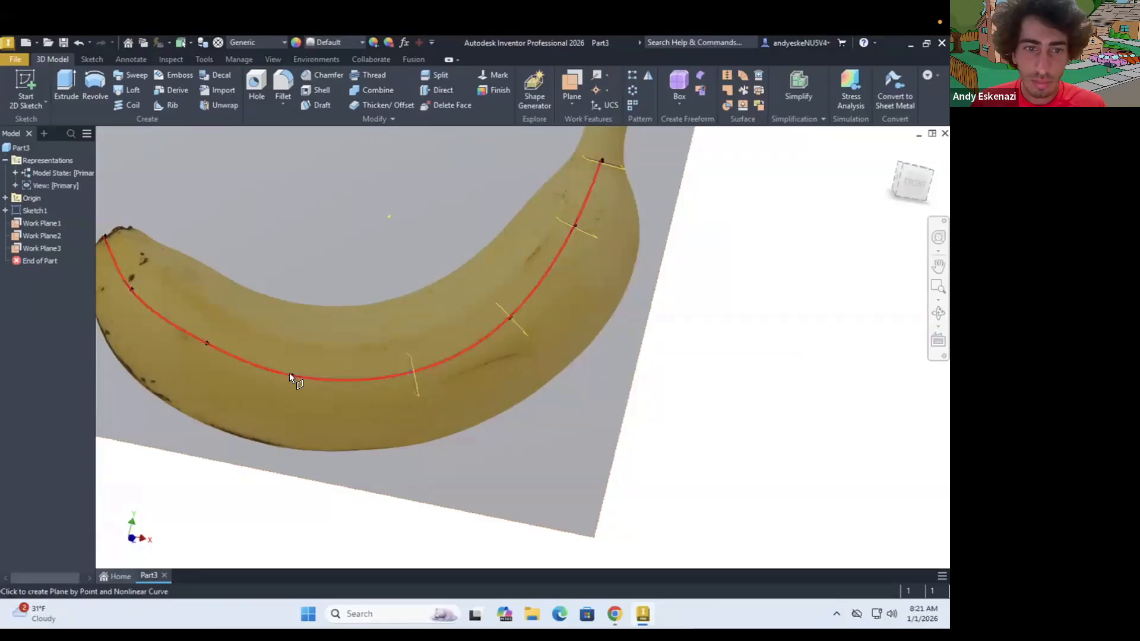
# Step: Create a work plane normal to the spline at the fifth fit point below the stem end with Normal to Curve at Point
pyautogui.click(567, 100)
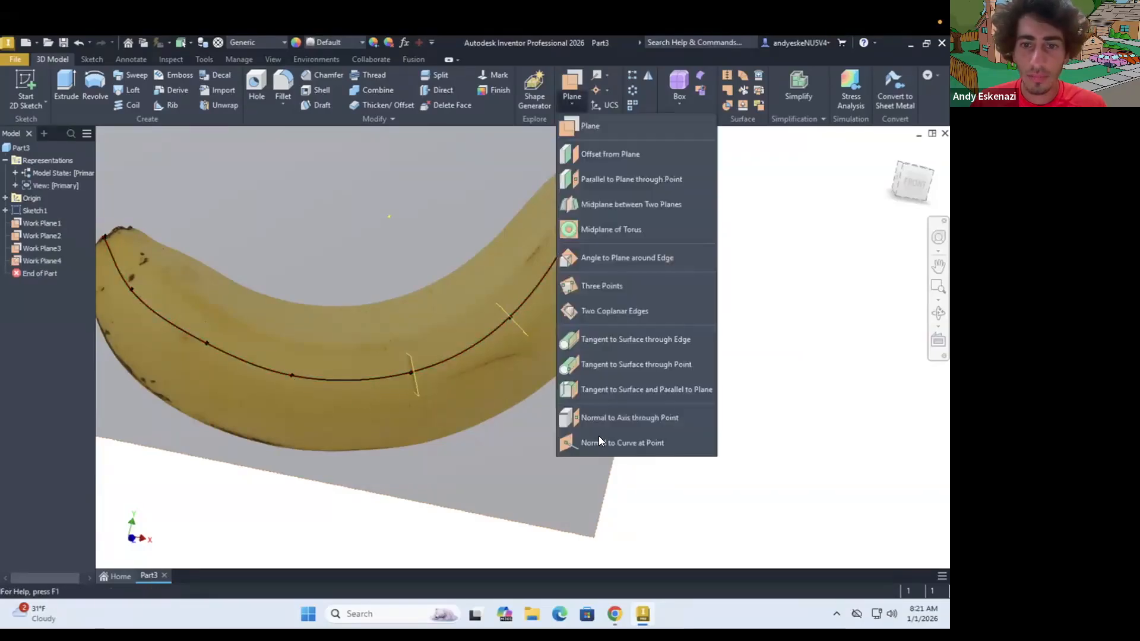
pyautogui.click(289, 375)
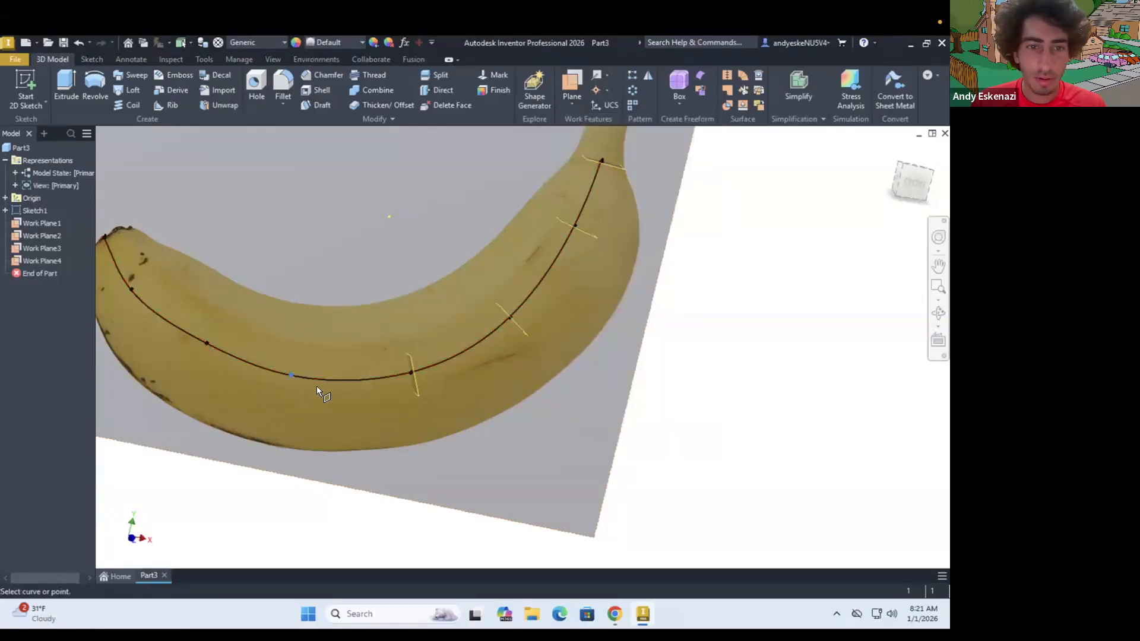
pyautogui.click(569, 104)
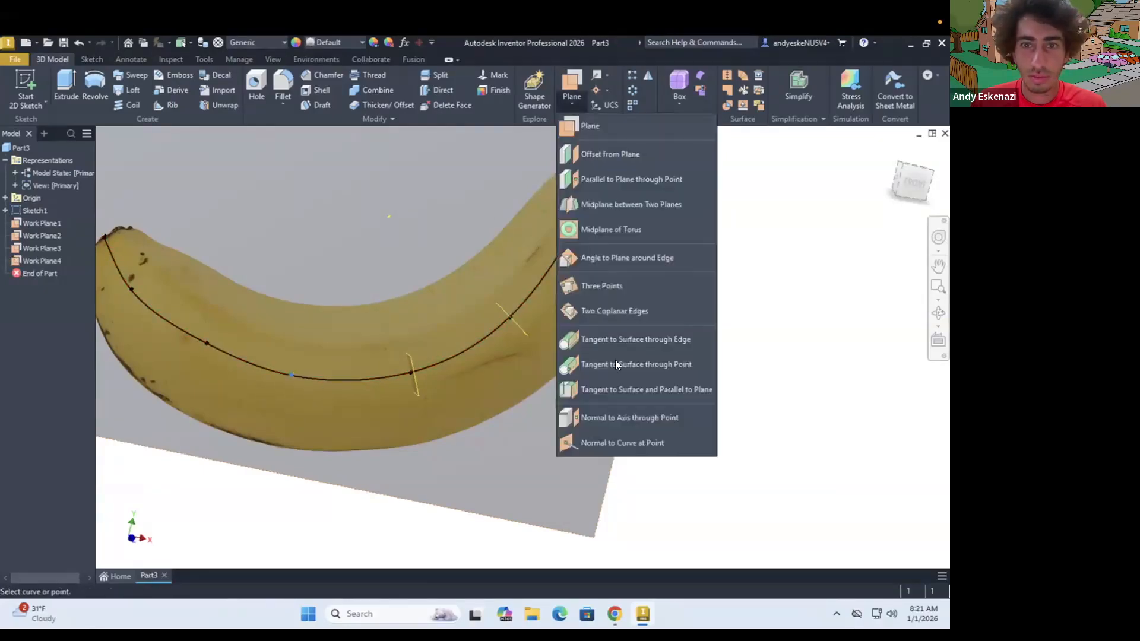
pyautogui.click(595, 442)
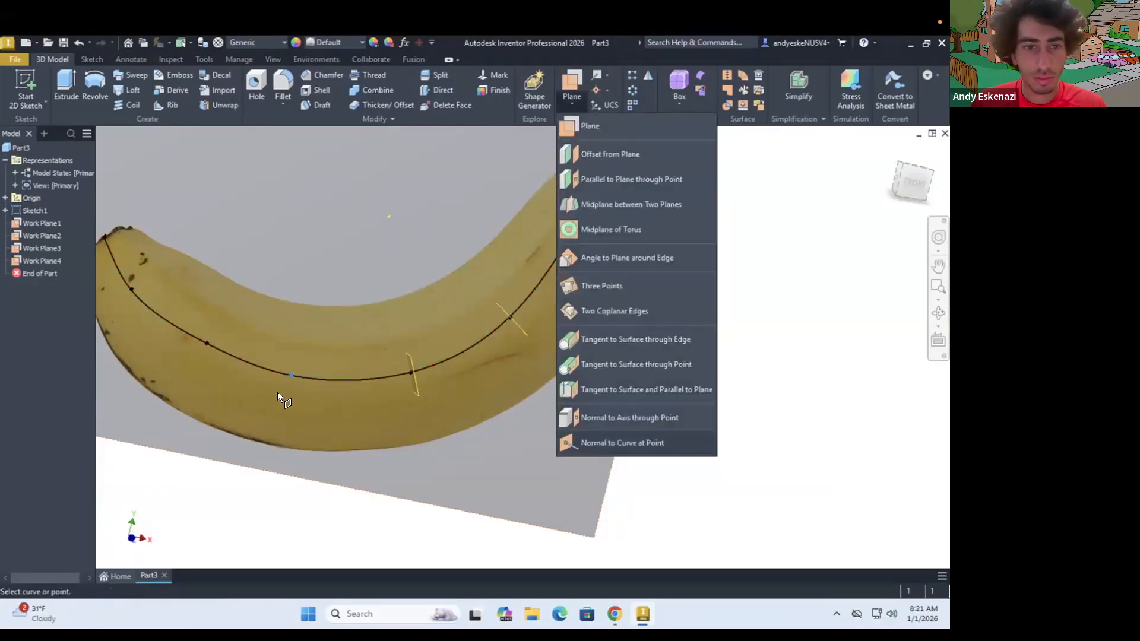
pyautogui.click(205, 342)
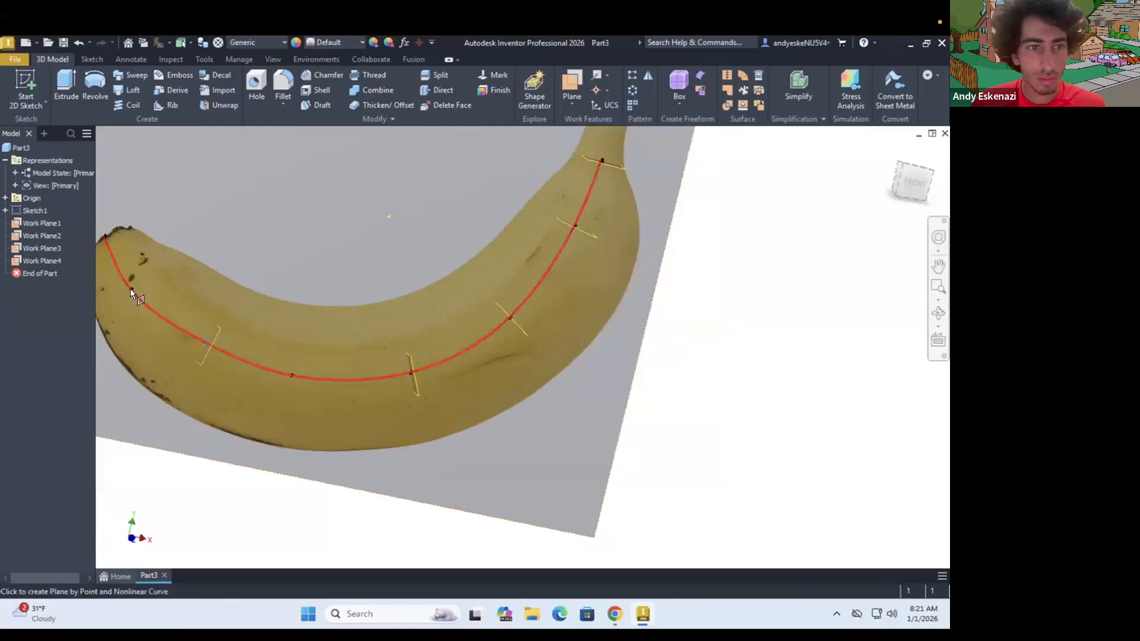
# Step: Create a work plane normal to the spline at the skipped fourth fit point below the stem end
pyautogui.click(575, 96)
pyautogui.click(619, 437)
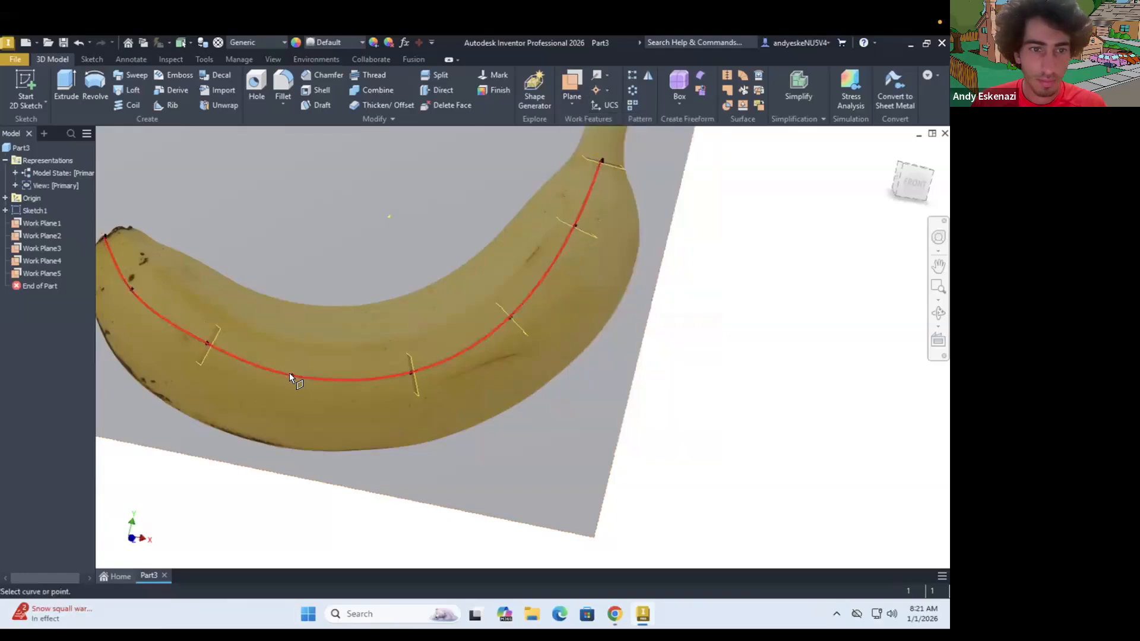
pyautogui.click(290, 374)
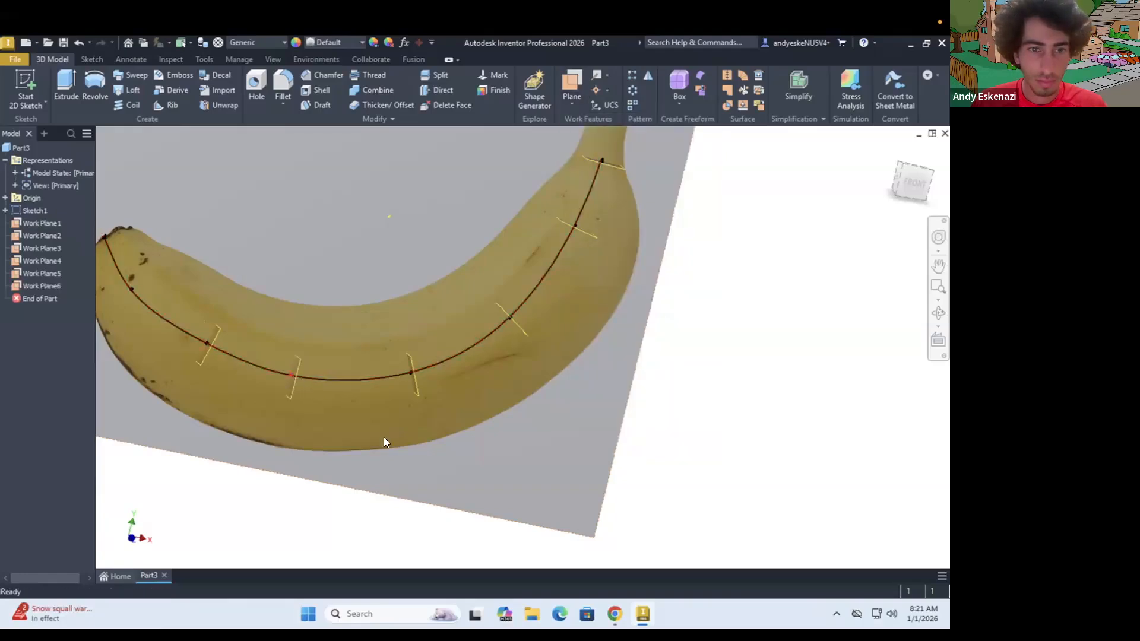
# Step: Create a work plane normal to the spline at the sixth fit point below the stem end
pyautogui.click(565, 105)
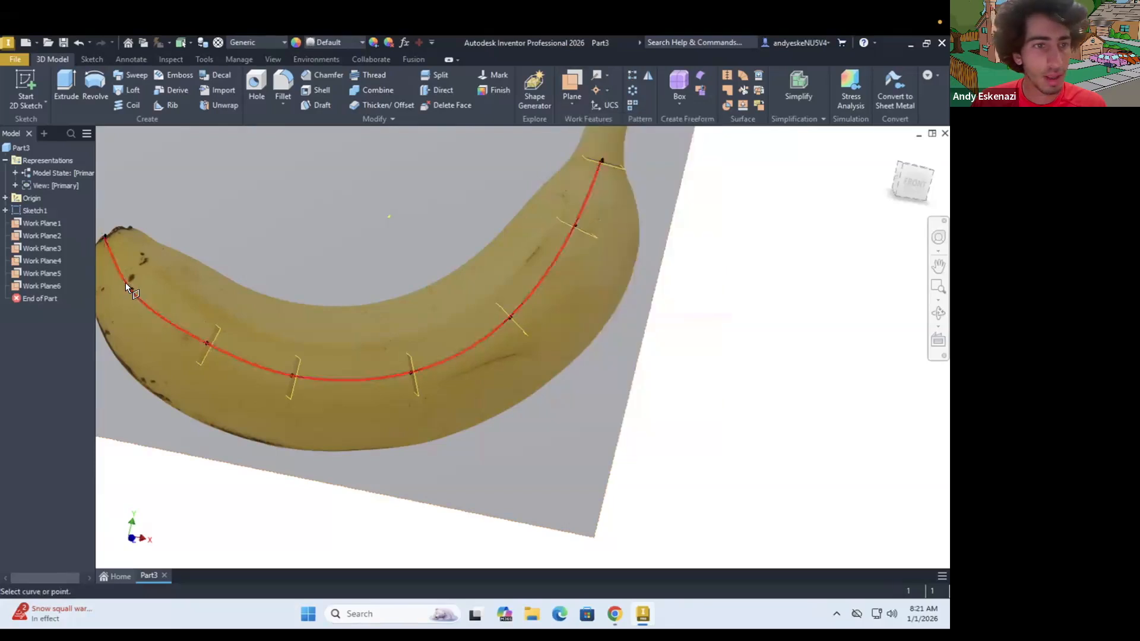
pyautogui.click(138, 267)
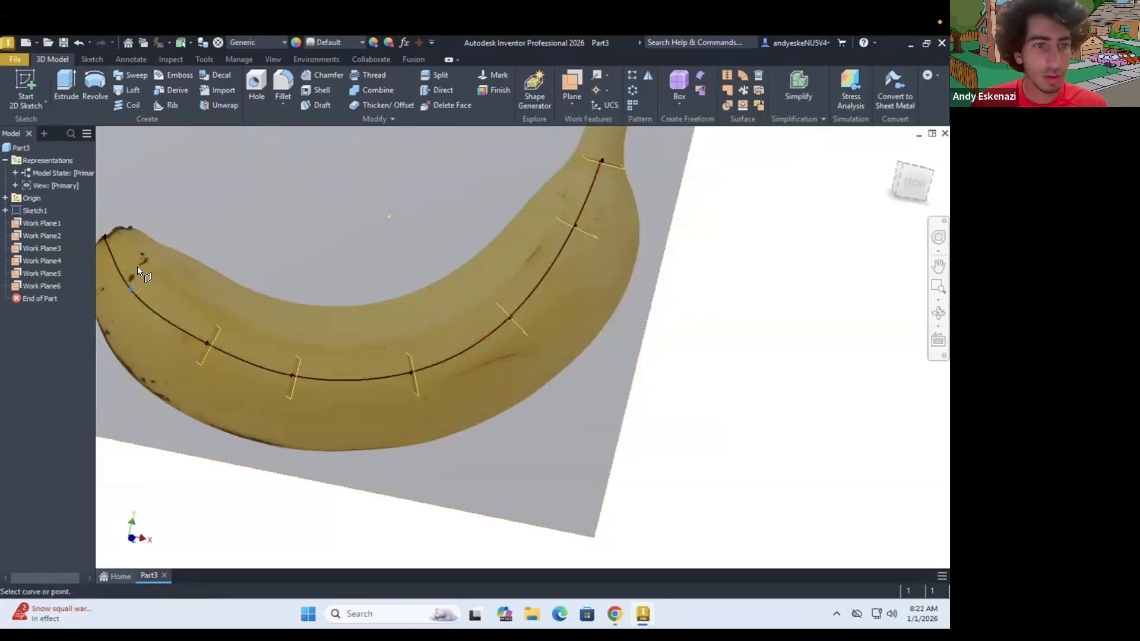
pyautogui.click(573, 104)
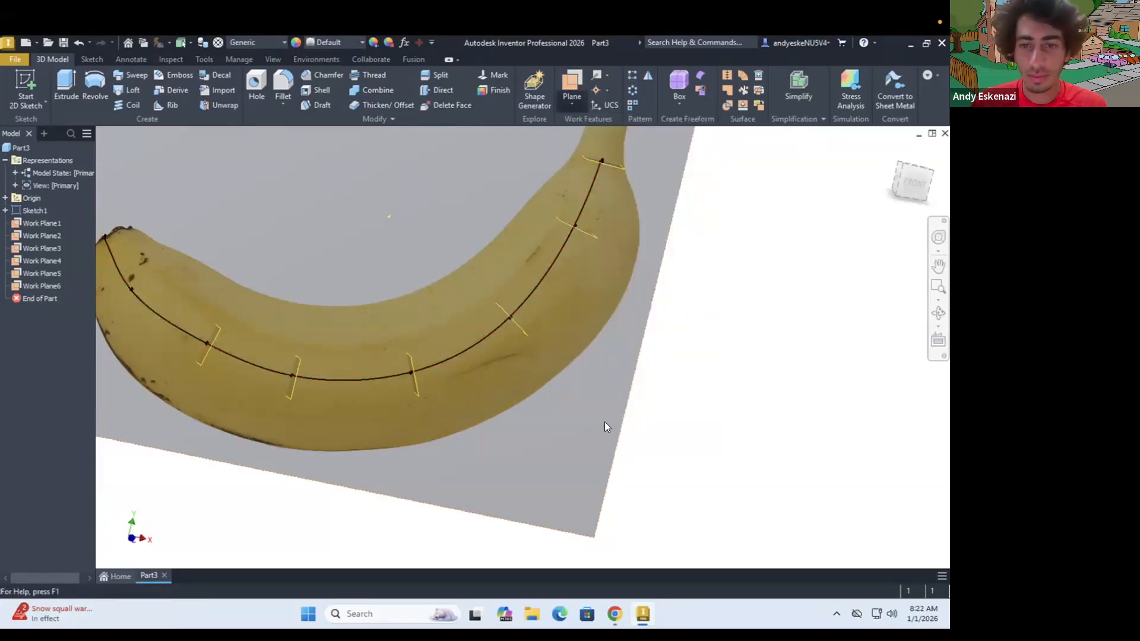
pyautogui.click(126, 282)
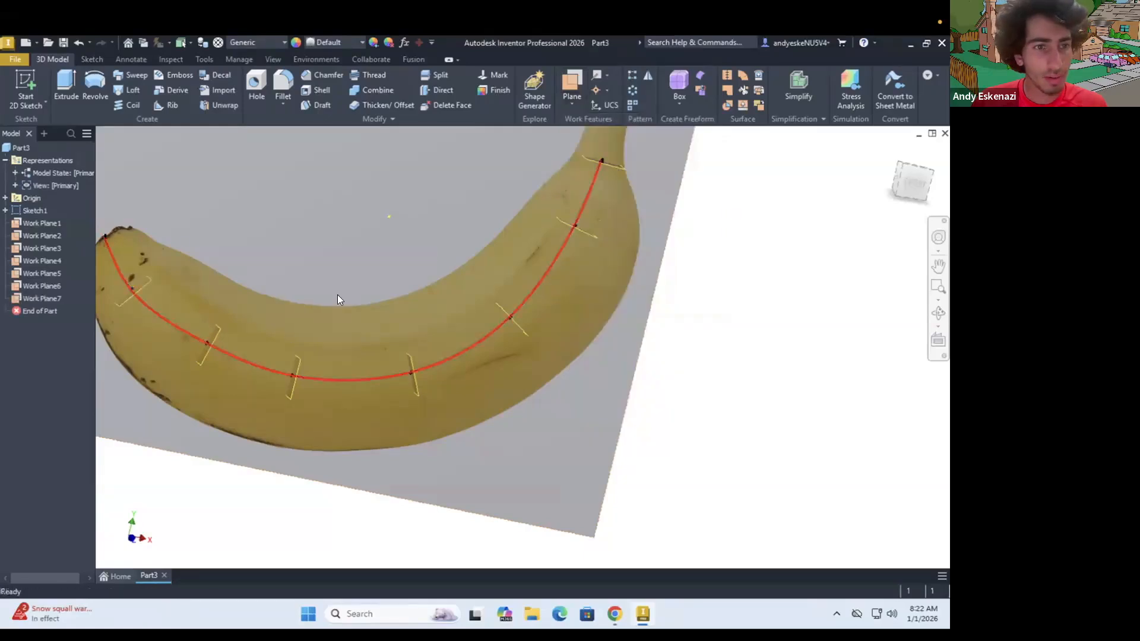
# Step: Create a work plane normal to the spline at its far endpoint on the banana's dark tip
pyautogui.click(567, 103)
pyautogui.click(587, 444)
pyautogui.click(105, 250)
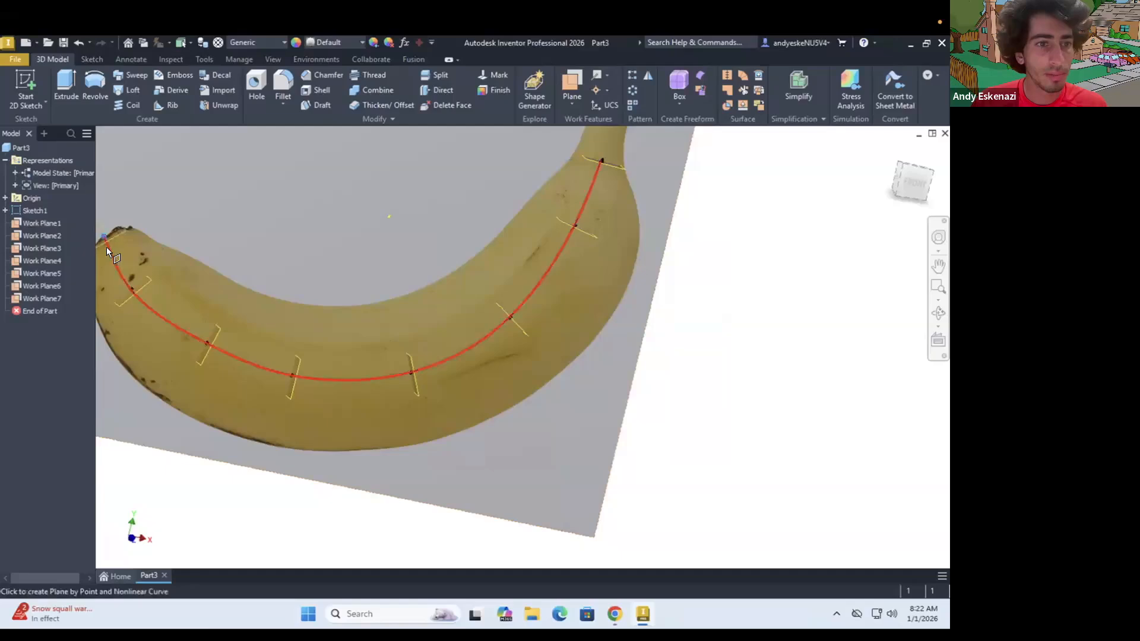
pyautogui.click(114, 249)
pyautogui.scroll(-5, 387, 270)
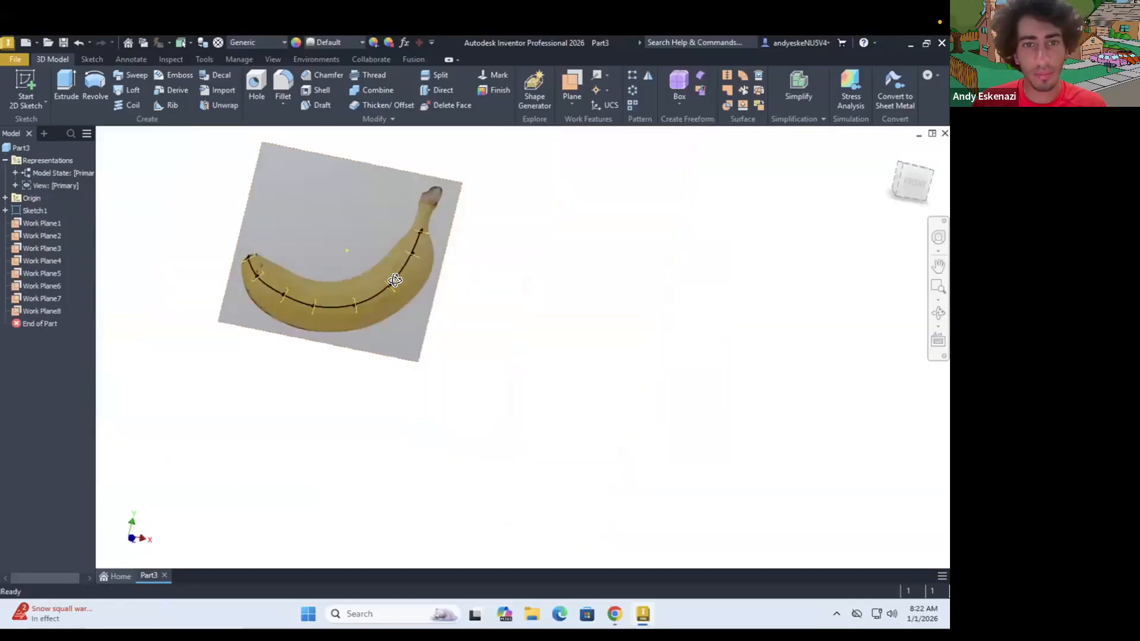
pyautogui.scroll(3, 439, 274)
pyautogui.scroll(-2, 439, 279)
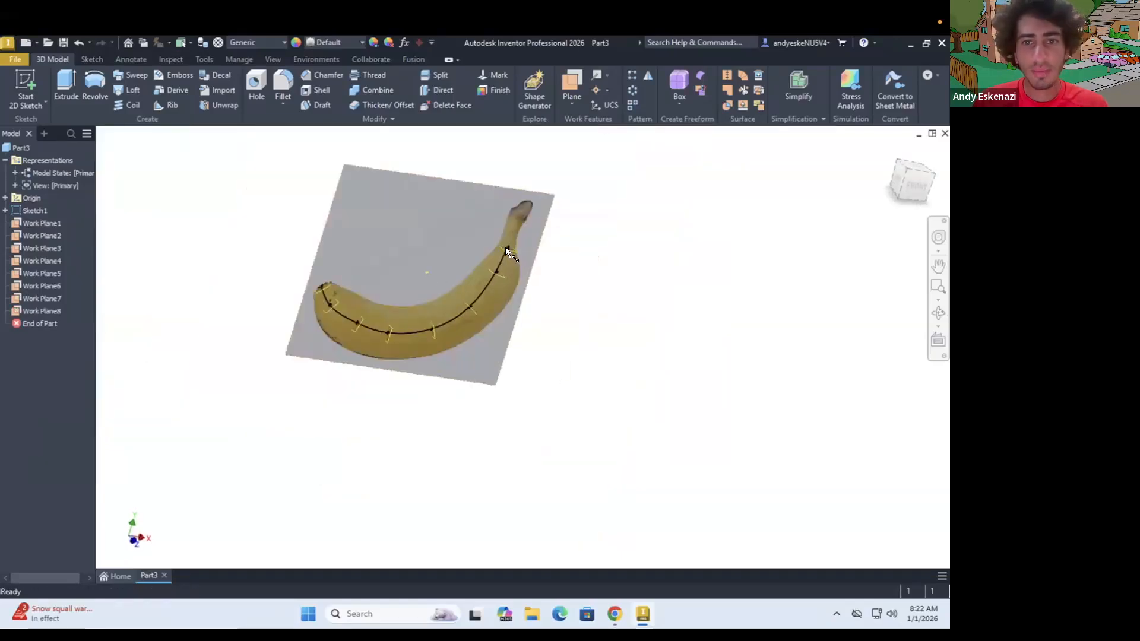
pyautogui.click(32, 88)
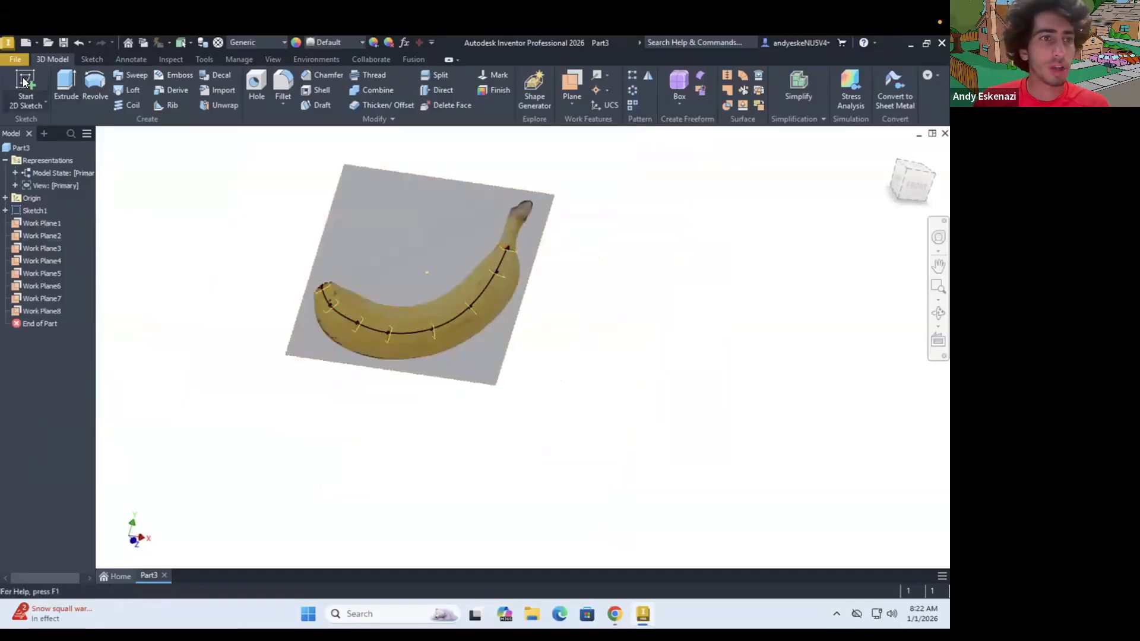
pyautogui.click(512, 249)
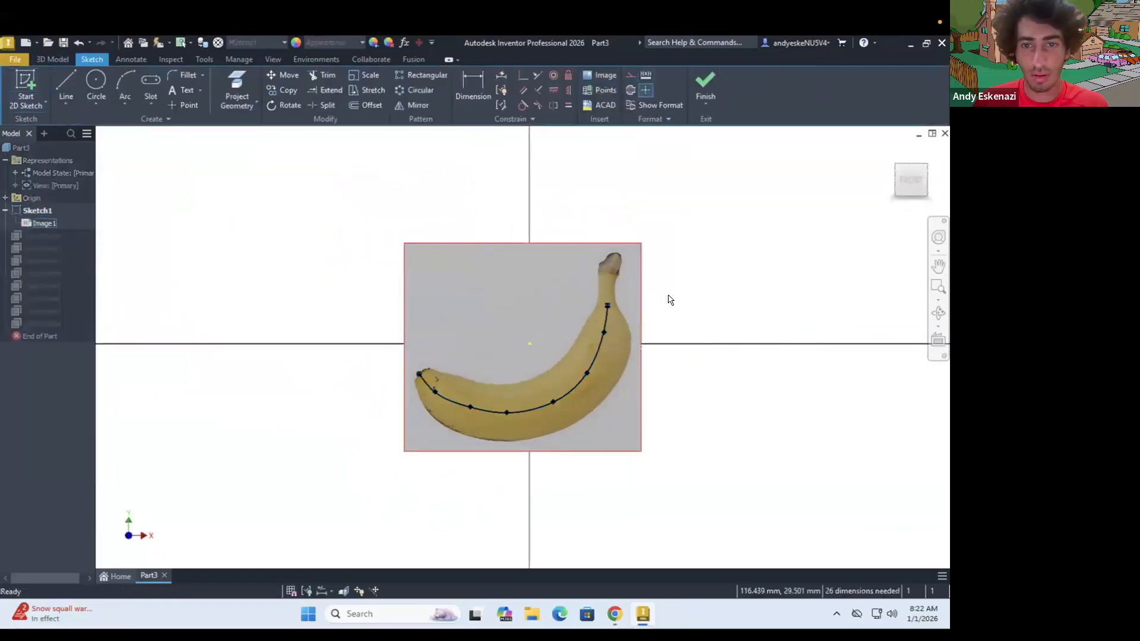
pyautogui.click(709, 82)
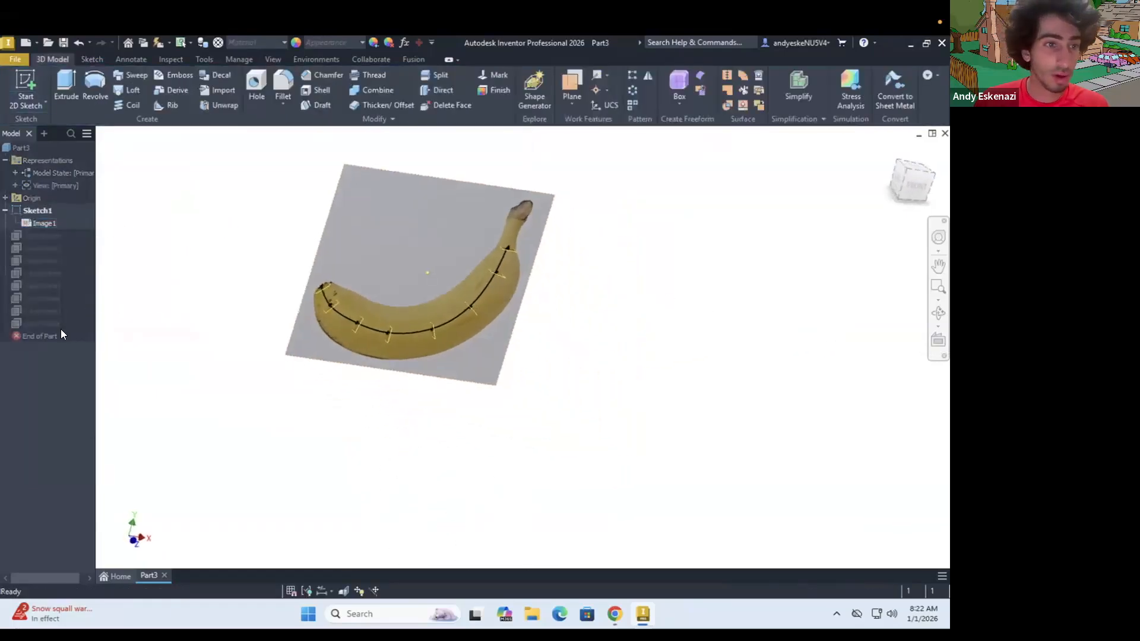
# Step: Start a 2D sketch on the work plane at the spline's stem end
pyautogui.click(30, 81)
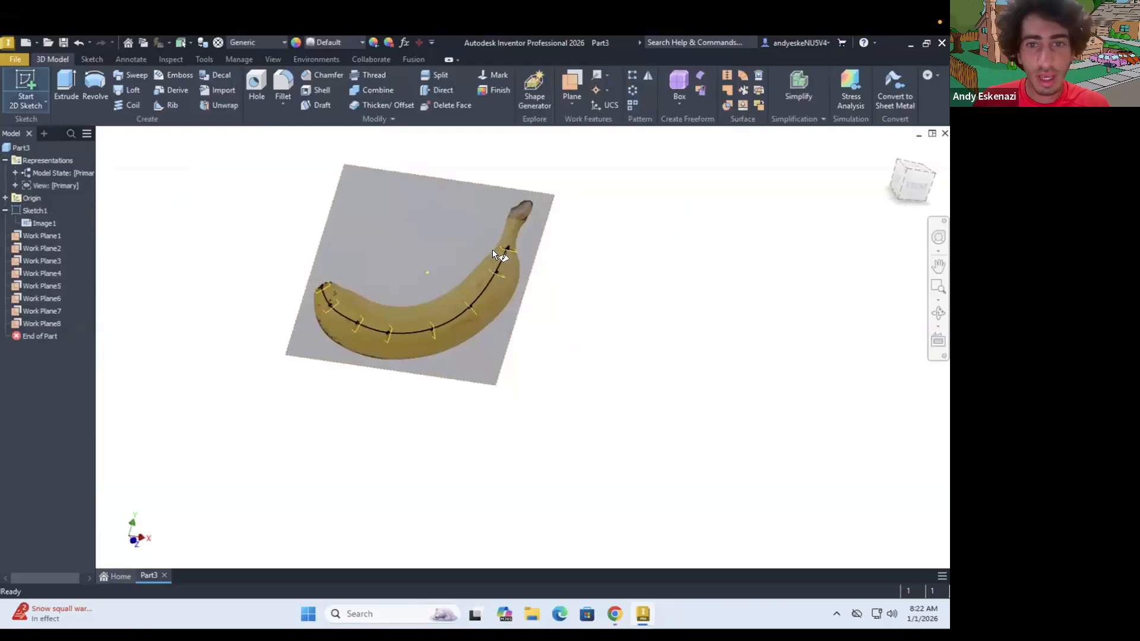
pyautogui.scroll(5, 525, 256)
pyautogui.click(532, 242)
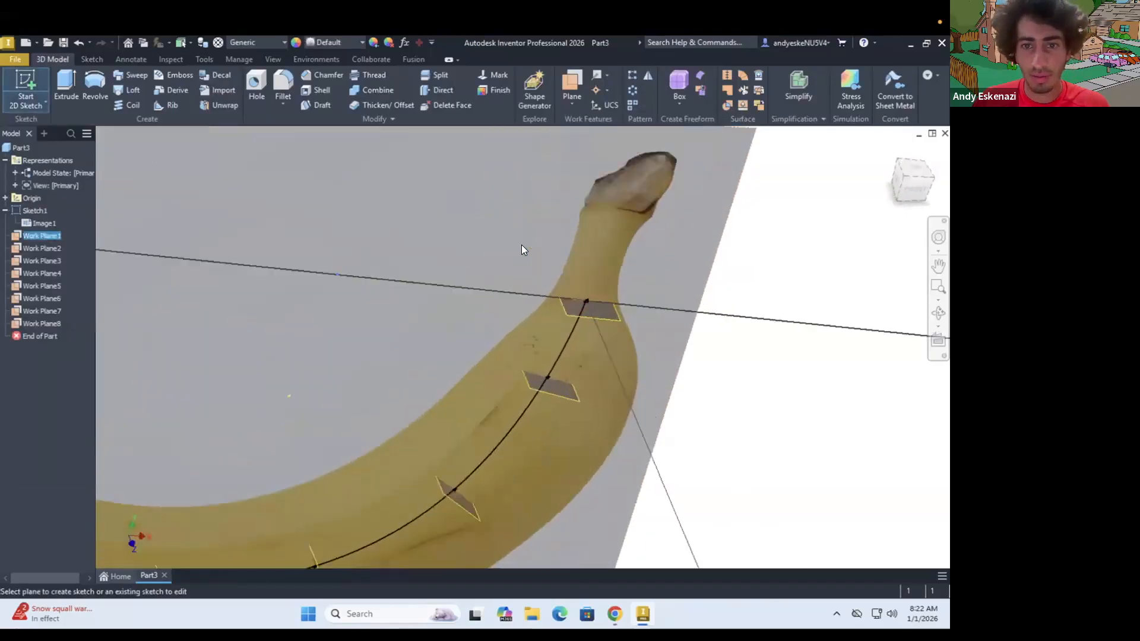
pyautogui.scroll(3, 803, 336)
pyautogui.keyDown('shift'); pyautogui.moveTo(803, 336); pyautogui.dragTo(810, 294, button='middle'); pyautogui.keyUp('shift')
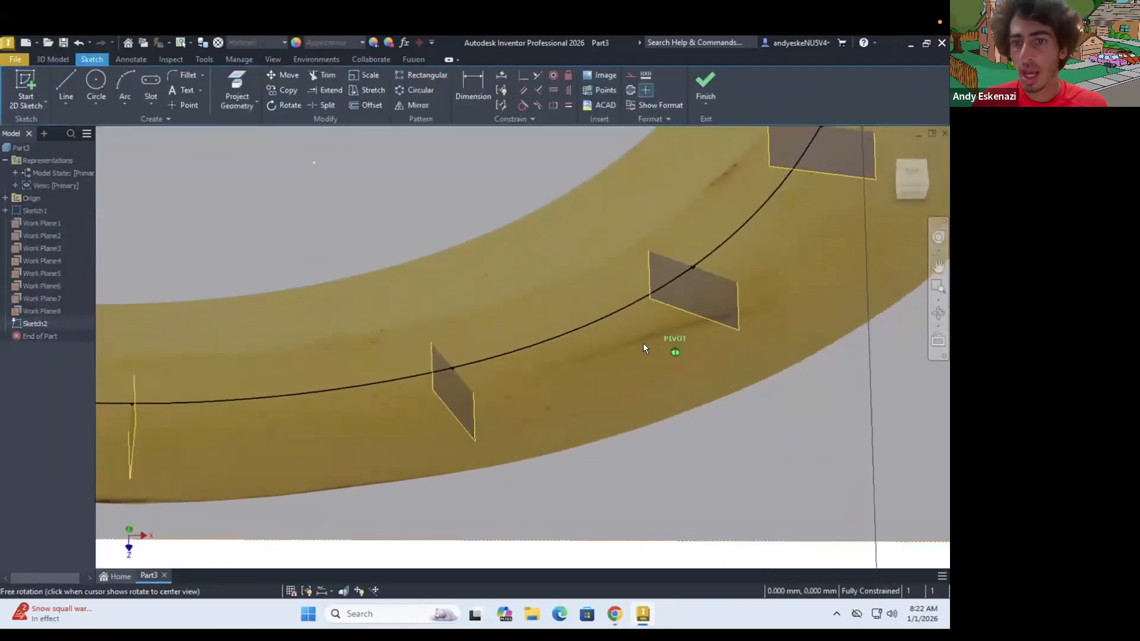
pyautogui.scroll(-6, 644, 344)
pyautogui.scroll(6, 726, 266)
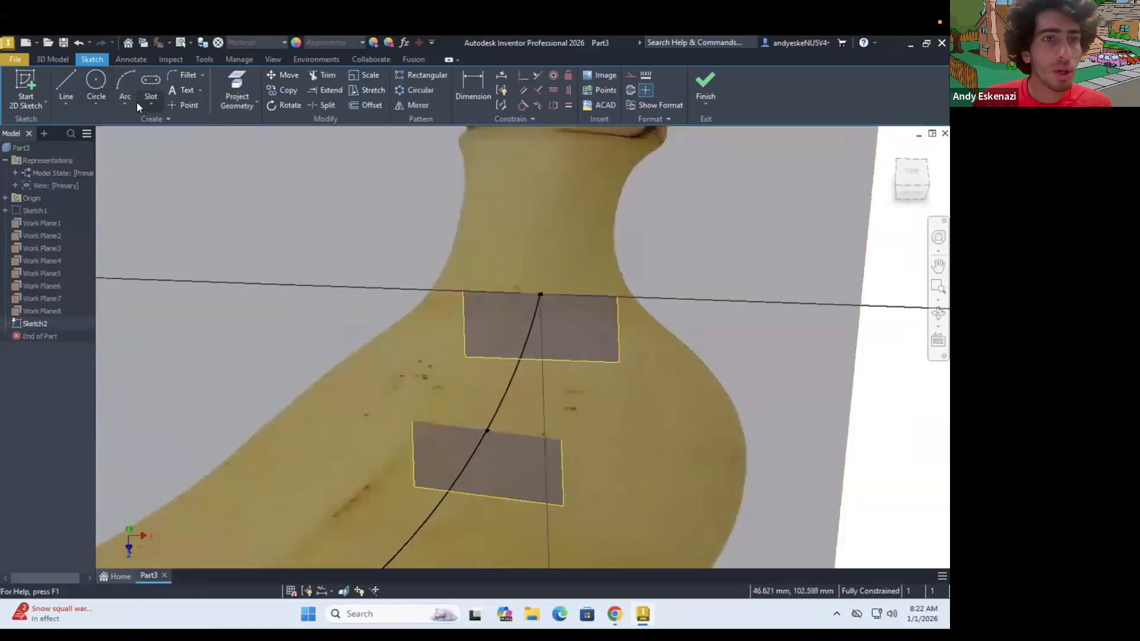
# Step: Draw a five-sided construction polygon centred on the spline's stem end, one corner on the sketch axis about 15 mm out, and finish the sketch
pyautogui.click(90, 105)
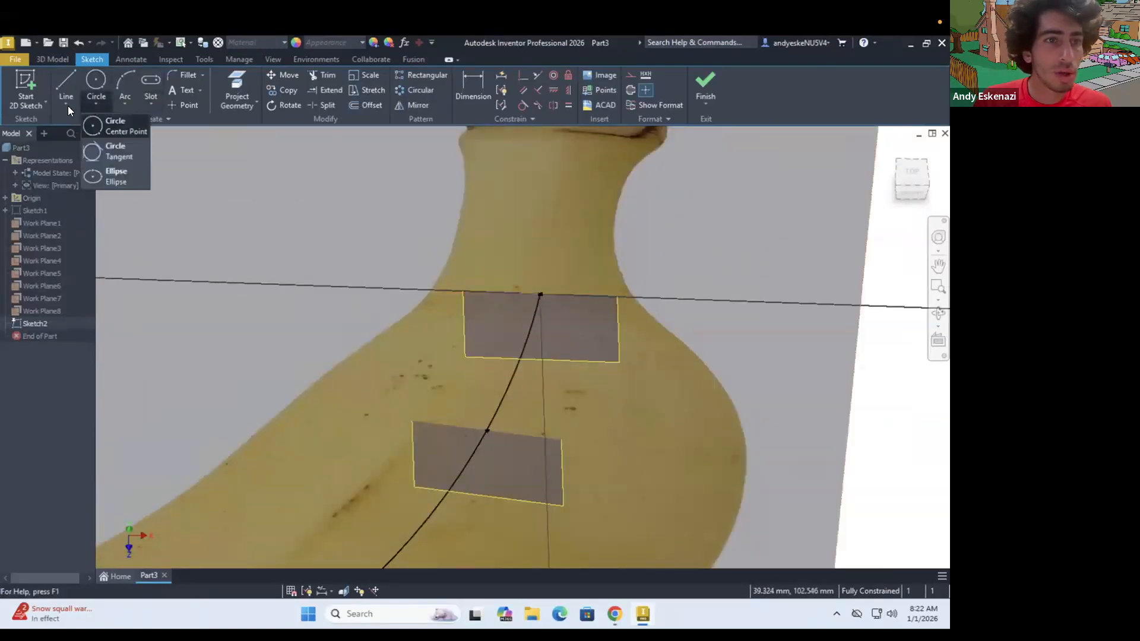
pyautogui.click(66, 106)
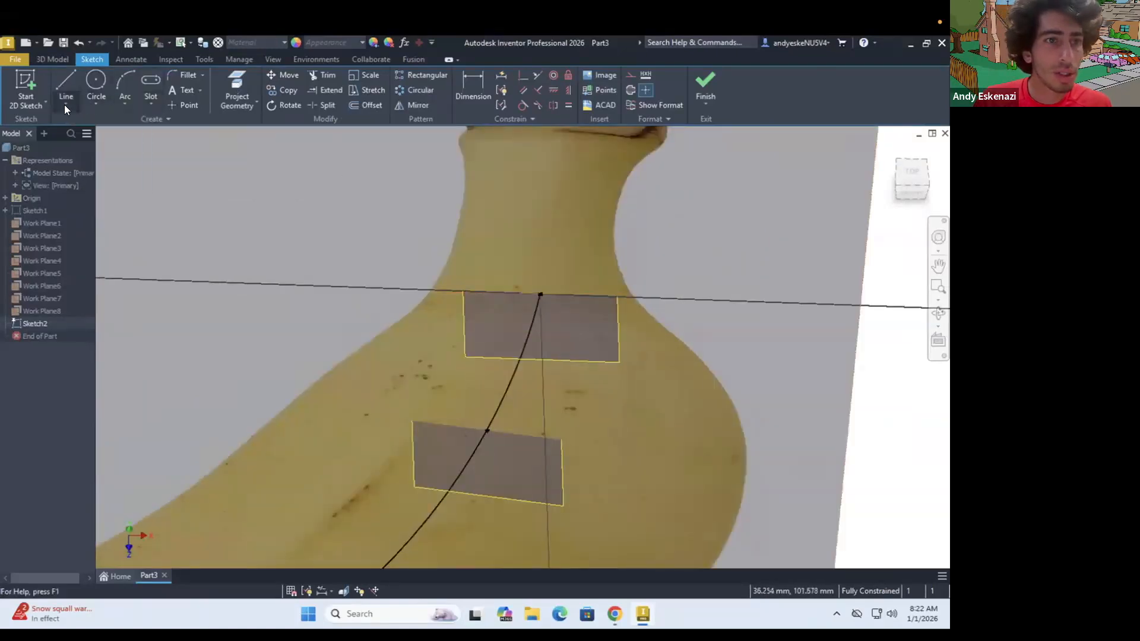
pyautogui.click(151, 105)
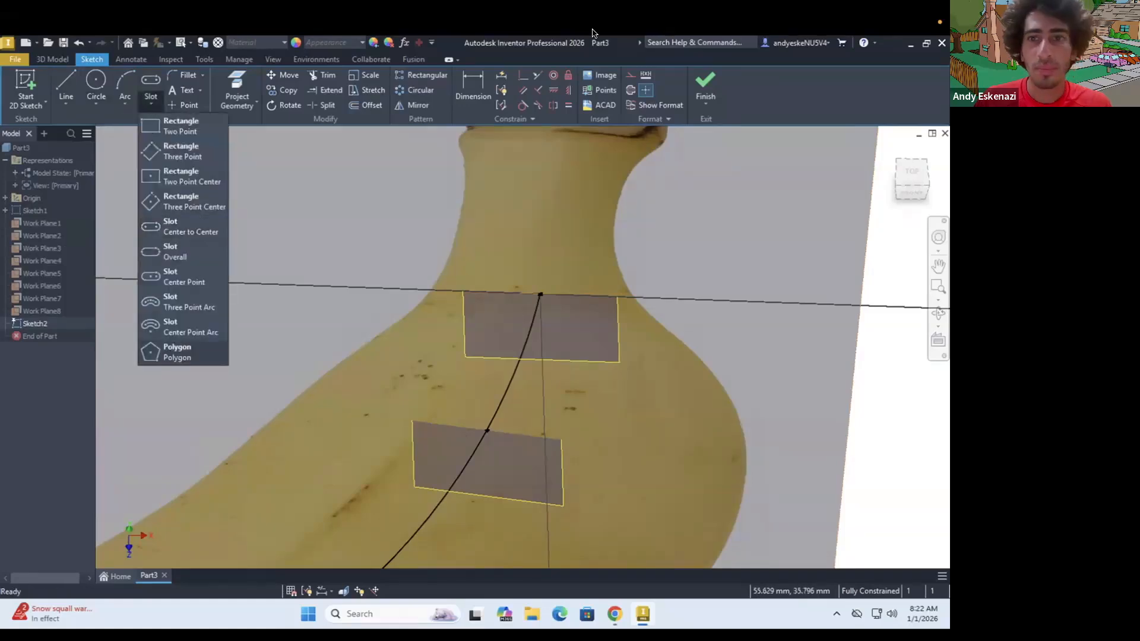
pyautogui.click(177, 352)
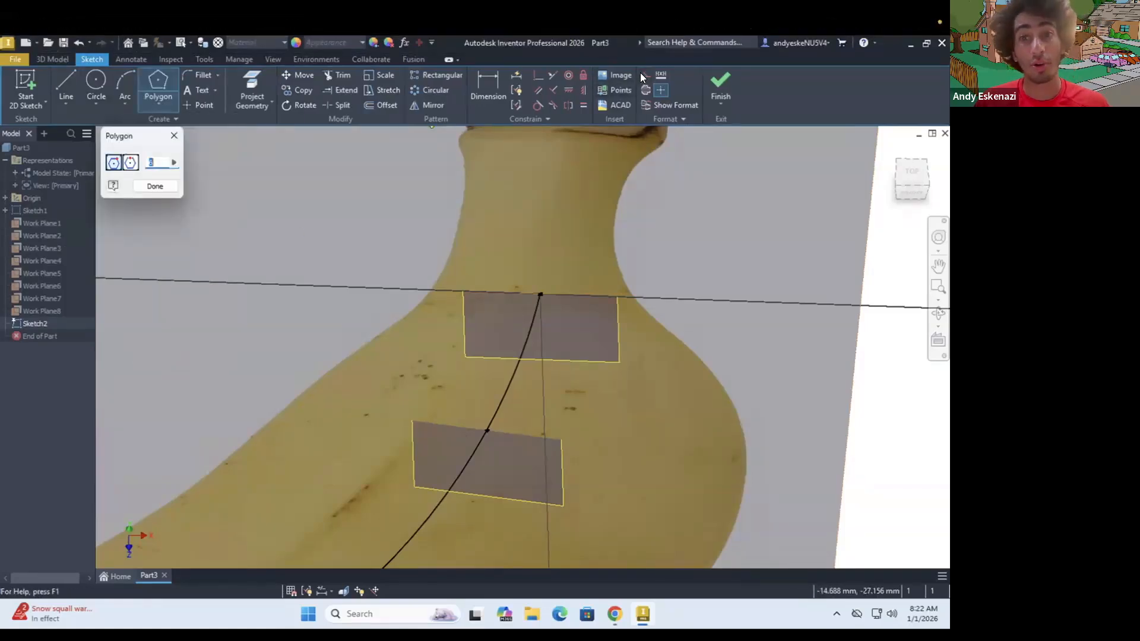
pyautogui.doubleClick(149, 159)
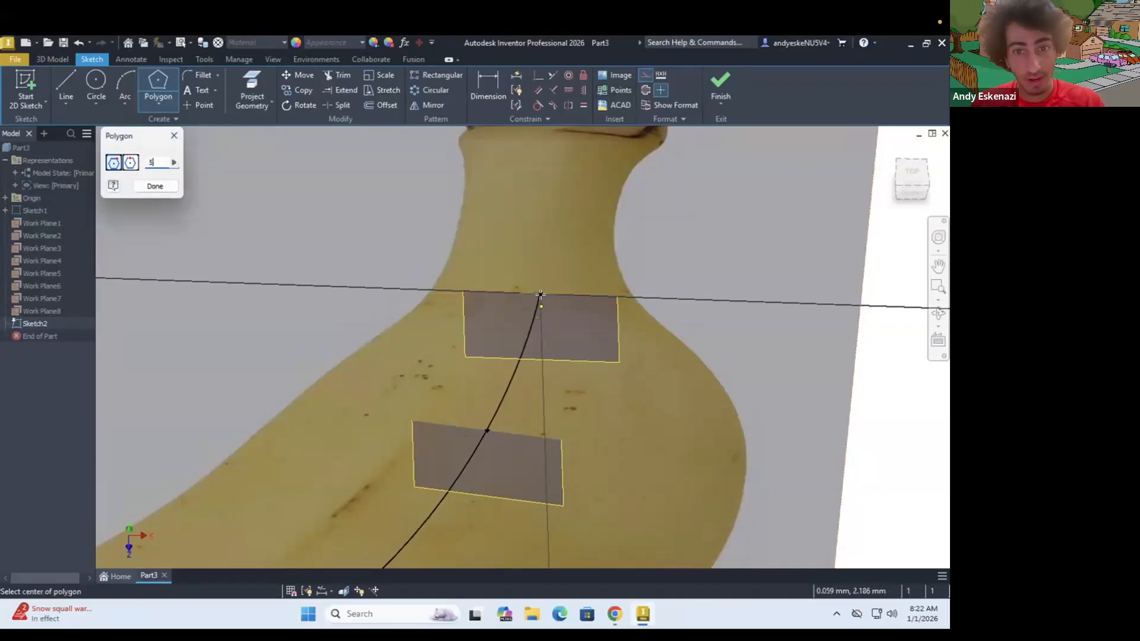
pyautogui.click(540, 294)
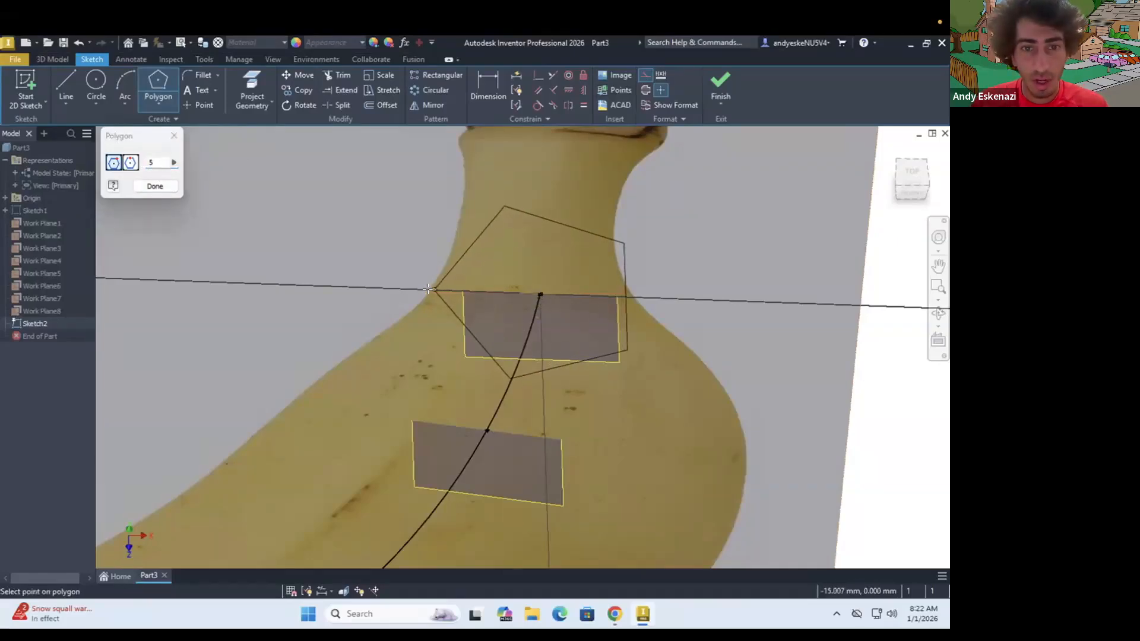
pyautogui.click(433, 290)
pyautogui.press('Escape')
pyautogui.keyDown('shift'); pyautogui.moveTo(486, 316); pyautogui.dragTo(508, 303, button='middle'); pyautogui.keyUp('shift')
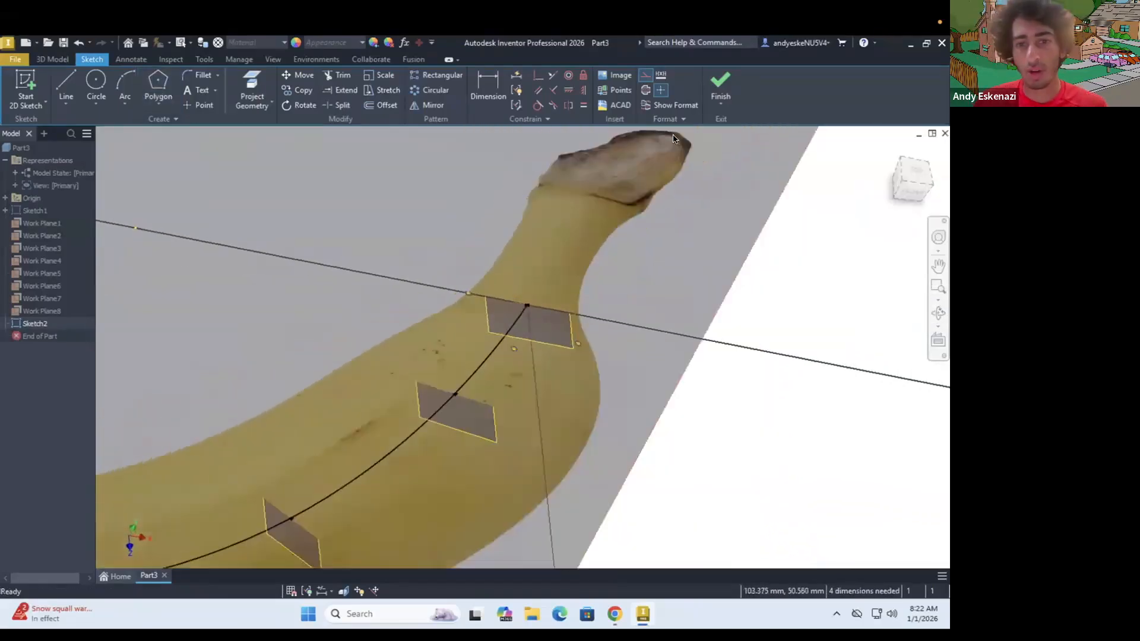
pyautogui.click(715, 72)
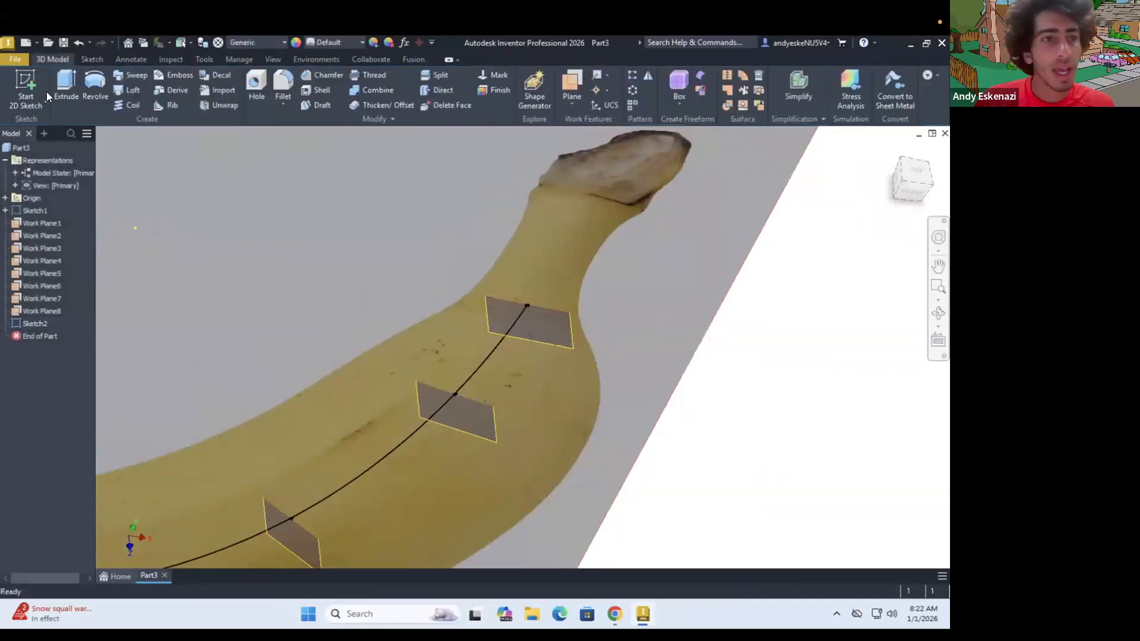
# Step: On the work plane at the first fit point below the stem end, sketch a construction pentagon centred on the spline, one corner about 29 mm out along the axis
pyautogui.click(19, 89)
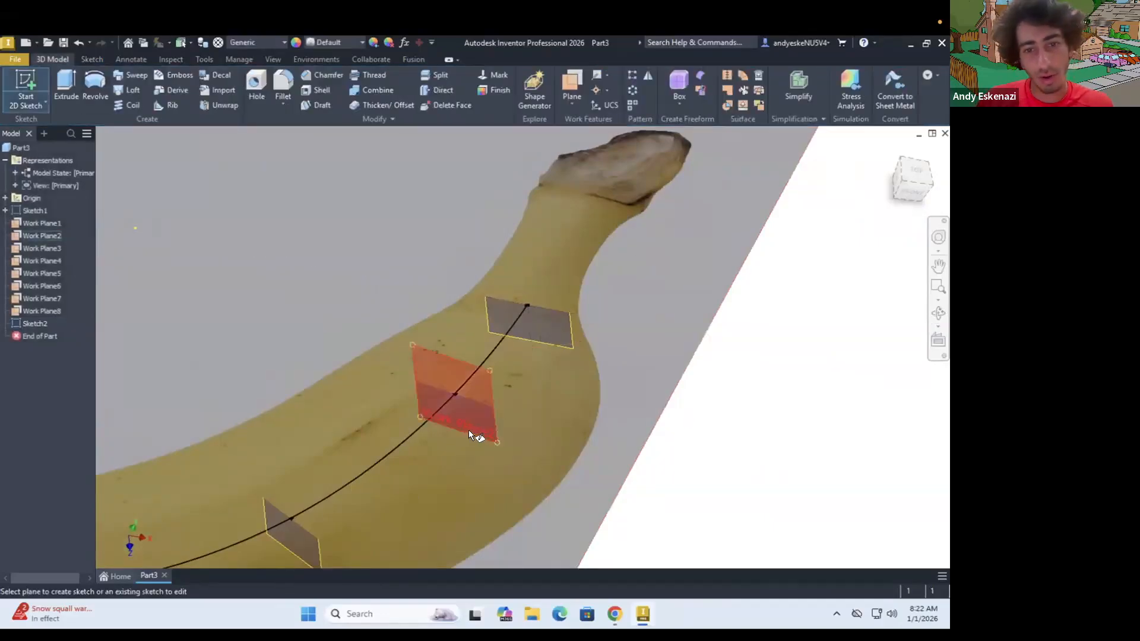
pyautogui.click(469, 430)
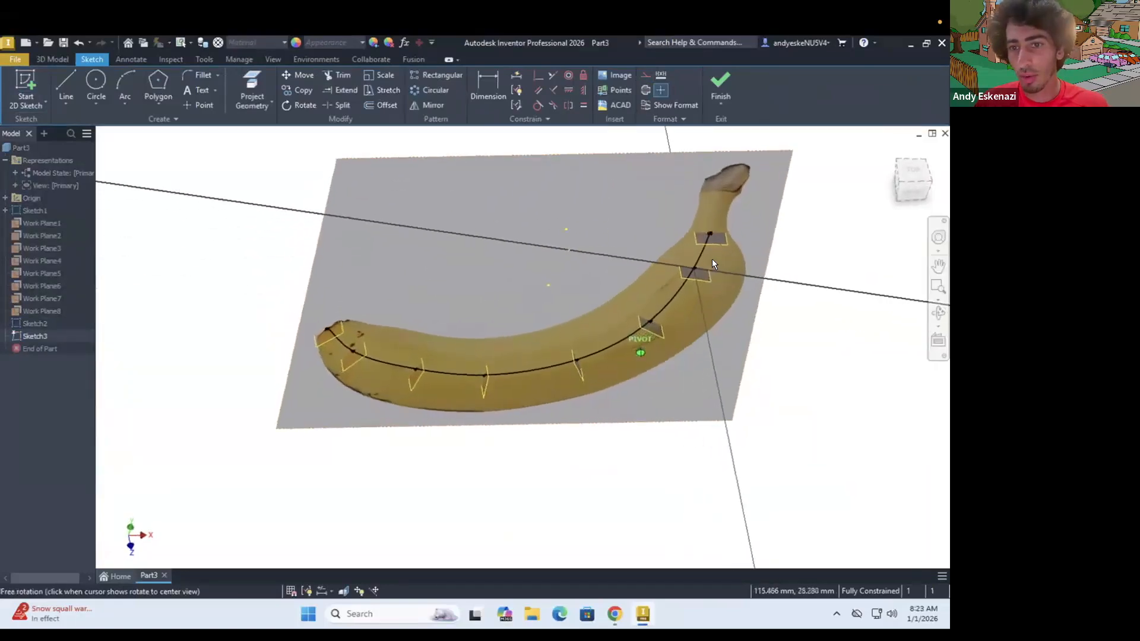
pyautogui.scroll(3, 711, 259)
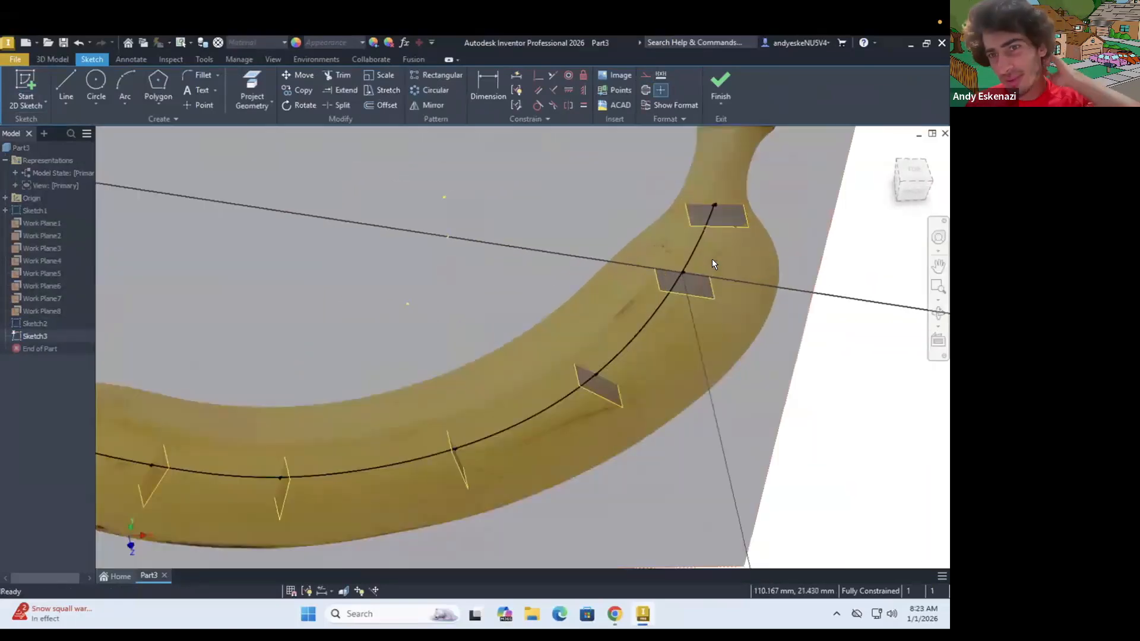
pyautogui.scroll(3, 711, 259)
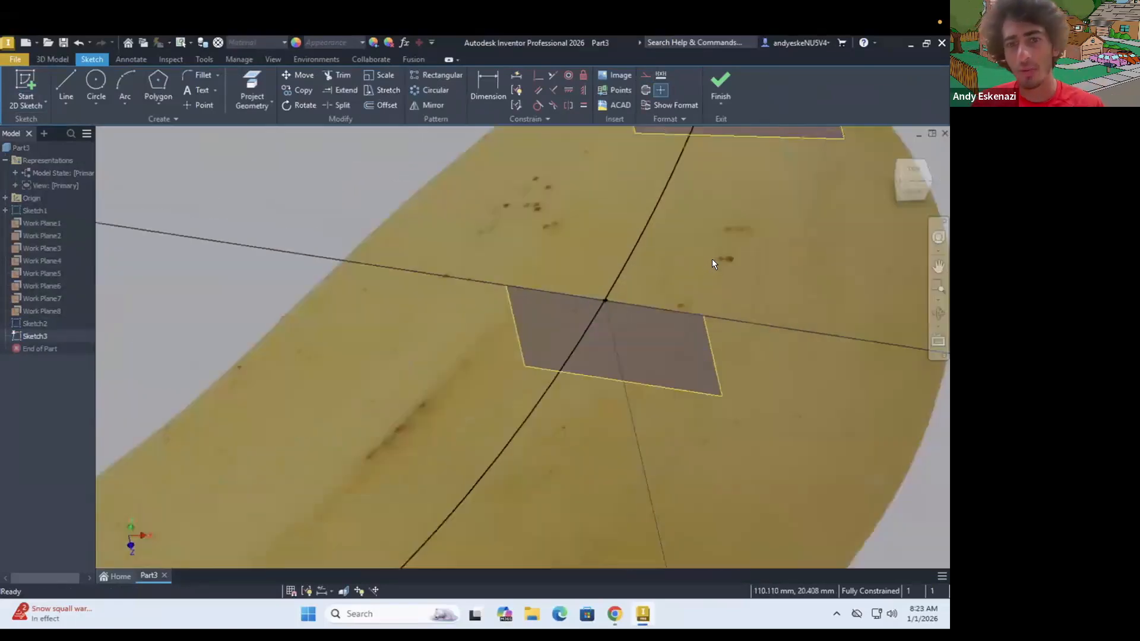
pyautogui.click(155, 83)
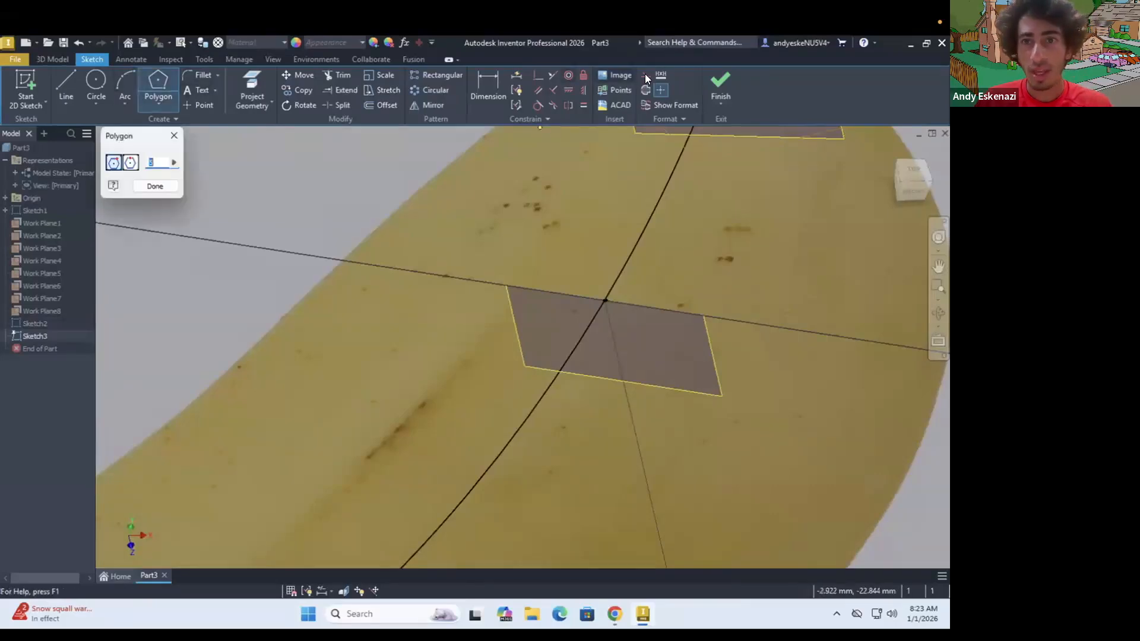
pyautogui.click(605, 300)
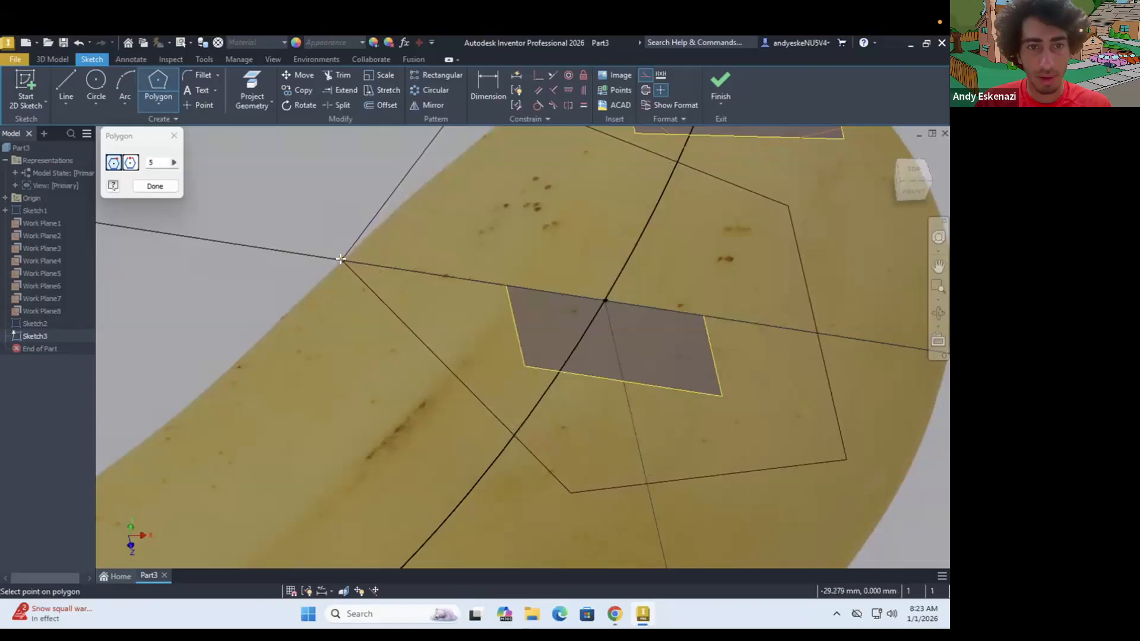
pyautogui.press('Escape')
pyautogui.press('Escape')
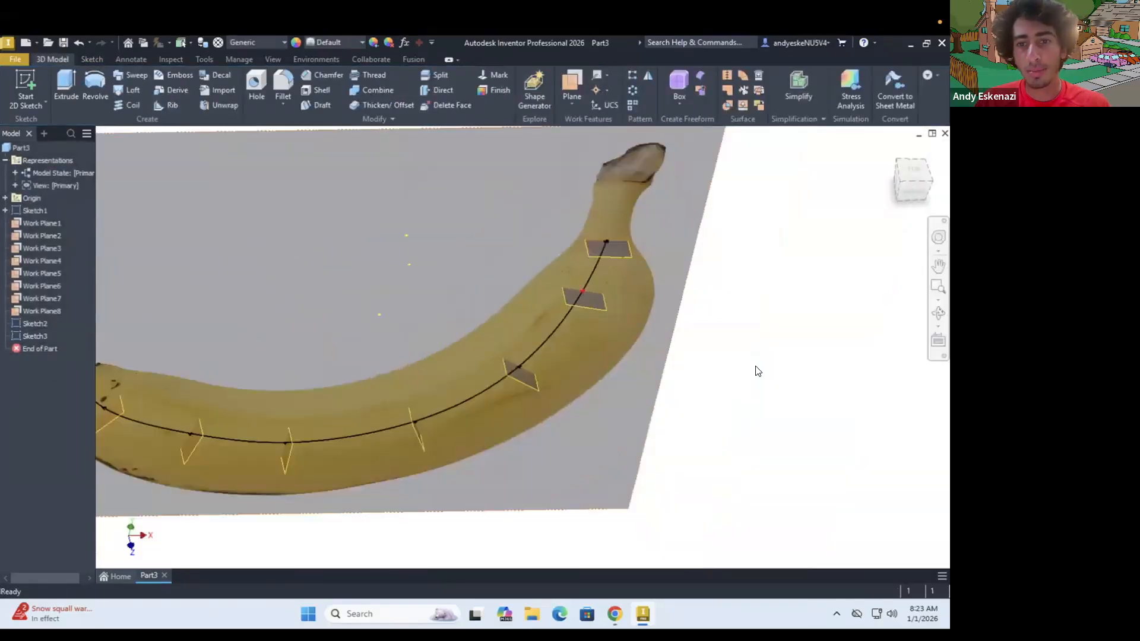
# Step: On the work plane at the second fit point below the stem end, sketch a construction pentagon centred on the spline with a corner at the banana's inner edge
pyautogui.click(27, 86)
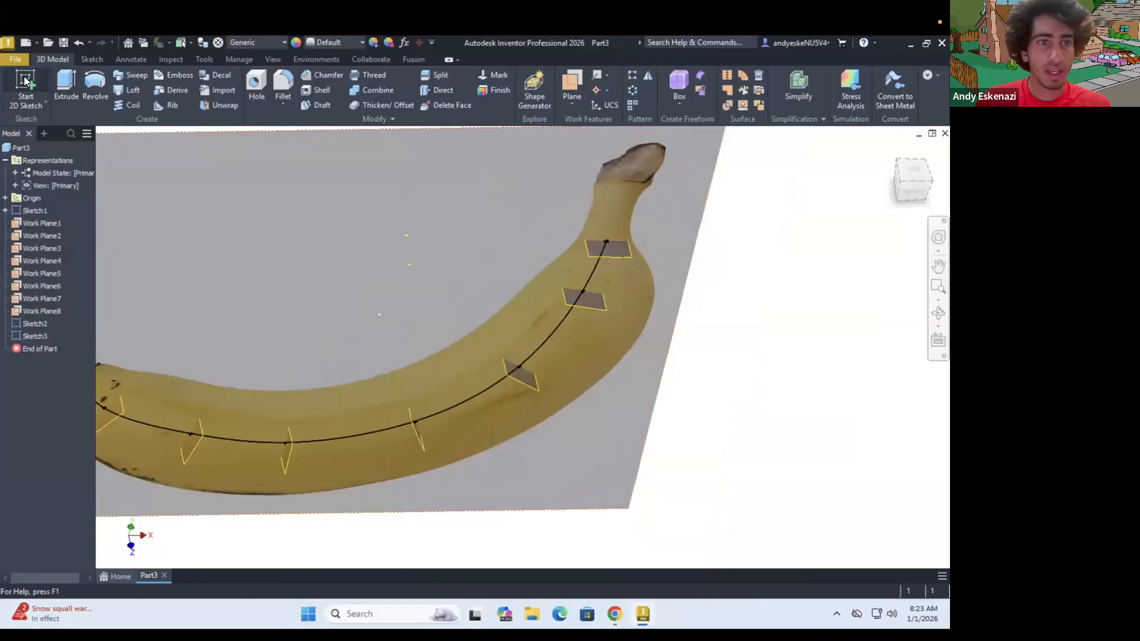
pyautogui.click(525, 392)
pyautogui.moveTo(721, 305)
pyautogui.keyDown('shift'); pyautogui.mouseDown(button='middle')
pyautogui.moveTo(741, 289)
pyautogui.moveTo(654, 317)
pyautogui.mouseUp(button='middle'); pyautogui.keyUp('shift')
pyautogui.scroll(-3, 725, 298)
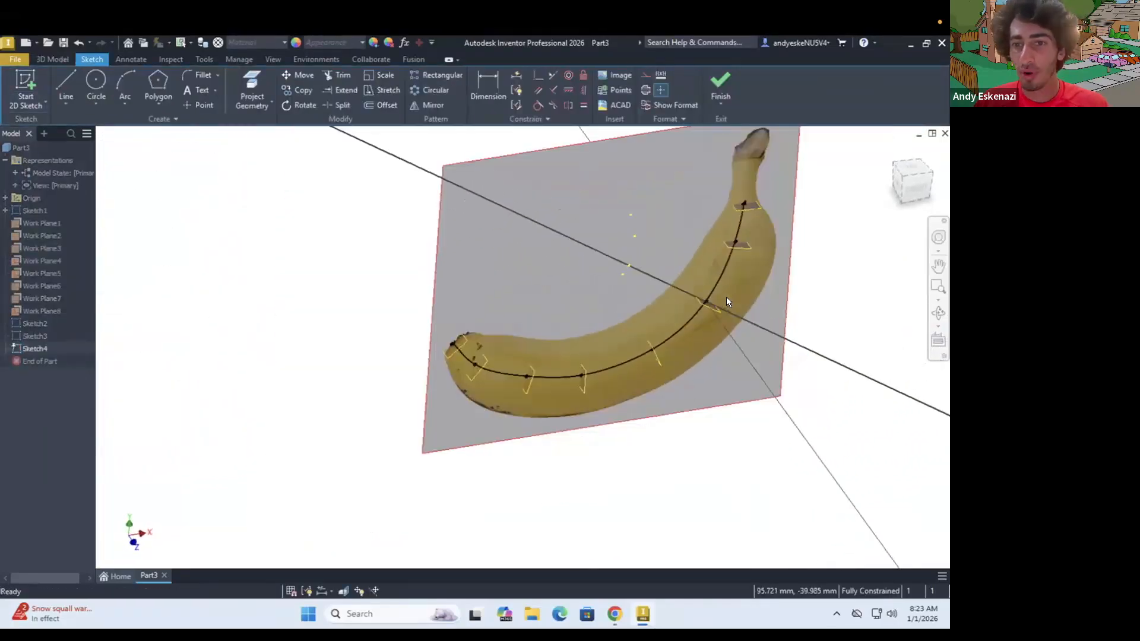
pyautogui.scroll(4, 726, 297)
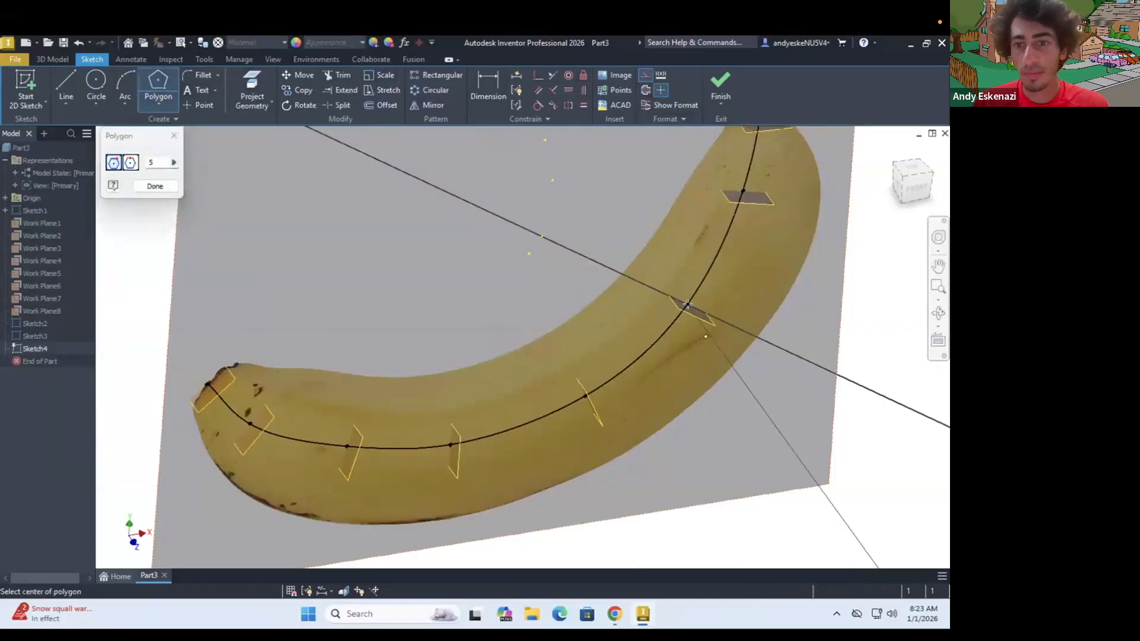
pyautogui.click(639, 272)
pyautogui.scroll(3, 639, 272)
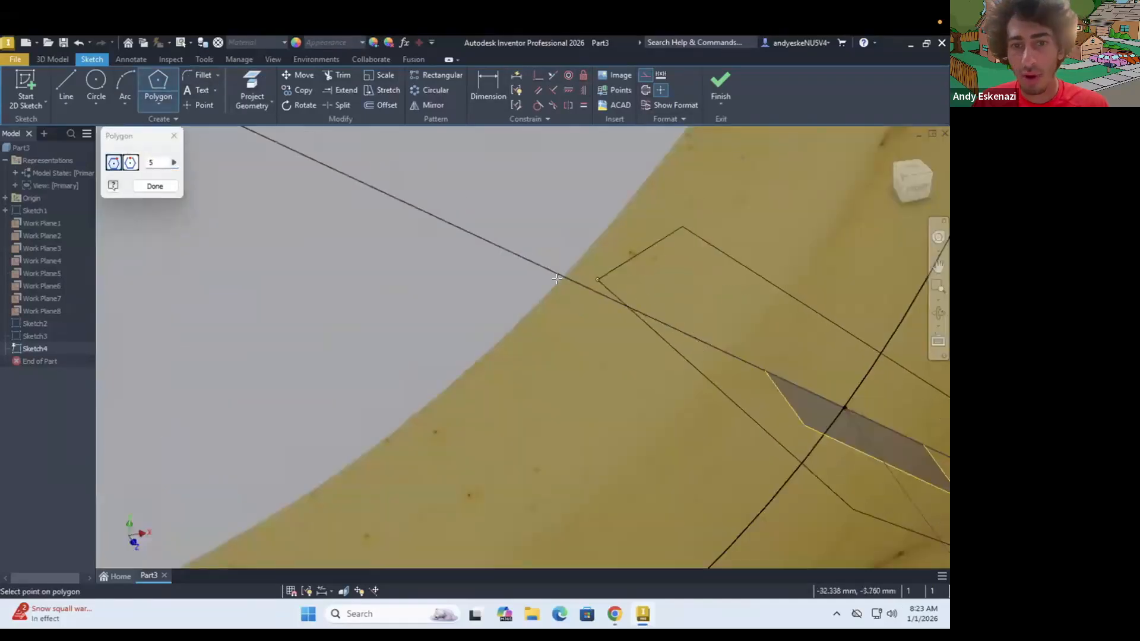
pyautogui.click(537, 290)
pyautogui.scroll(-4, 525, 275)
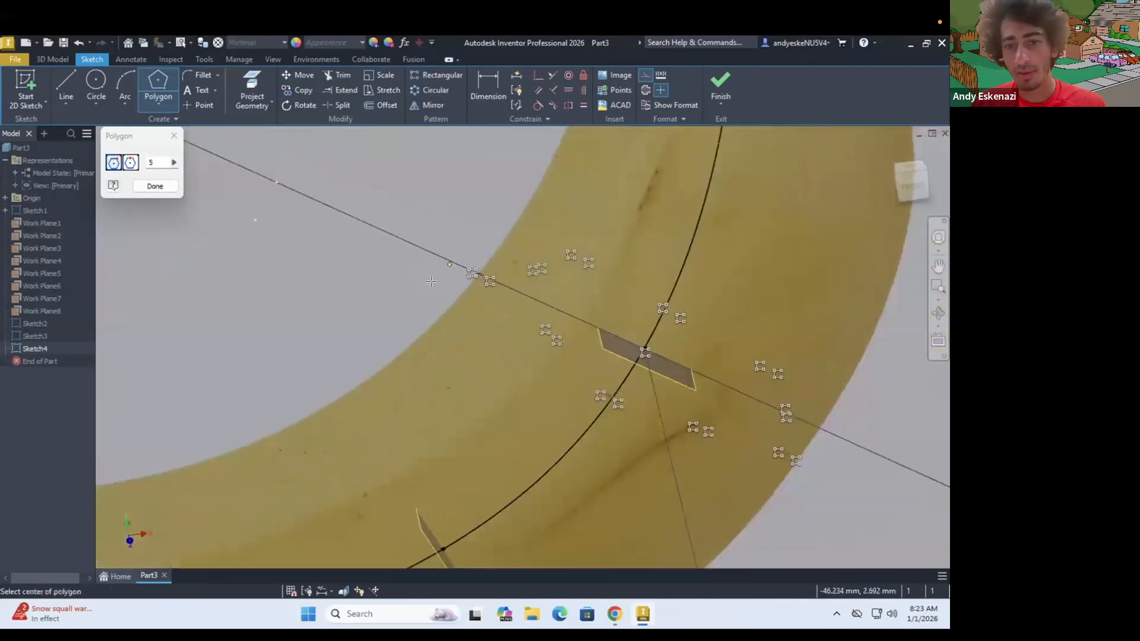
pyautogui.press('Escape')
pyautogui.click(720, 83)
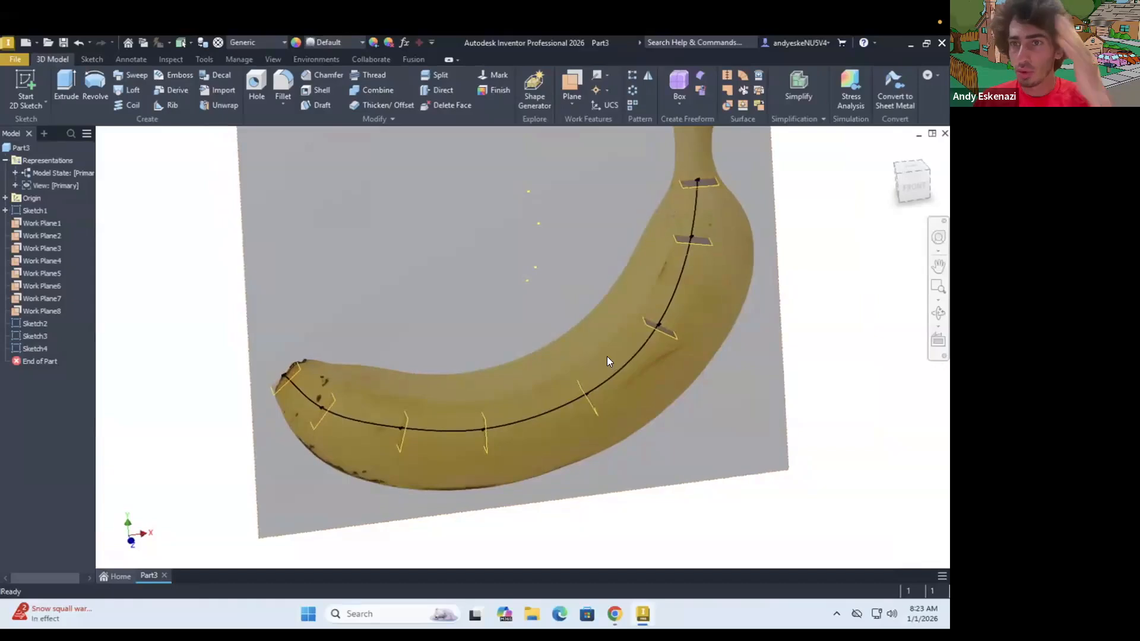
# Step: On the work plane at the third fit point below the stem end, sketch a construction pentagon centred on the spline, one corner at the inner edge
pyautogui.click(32, 83)
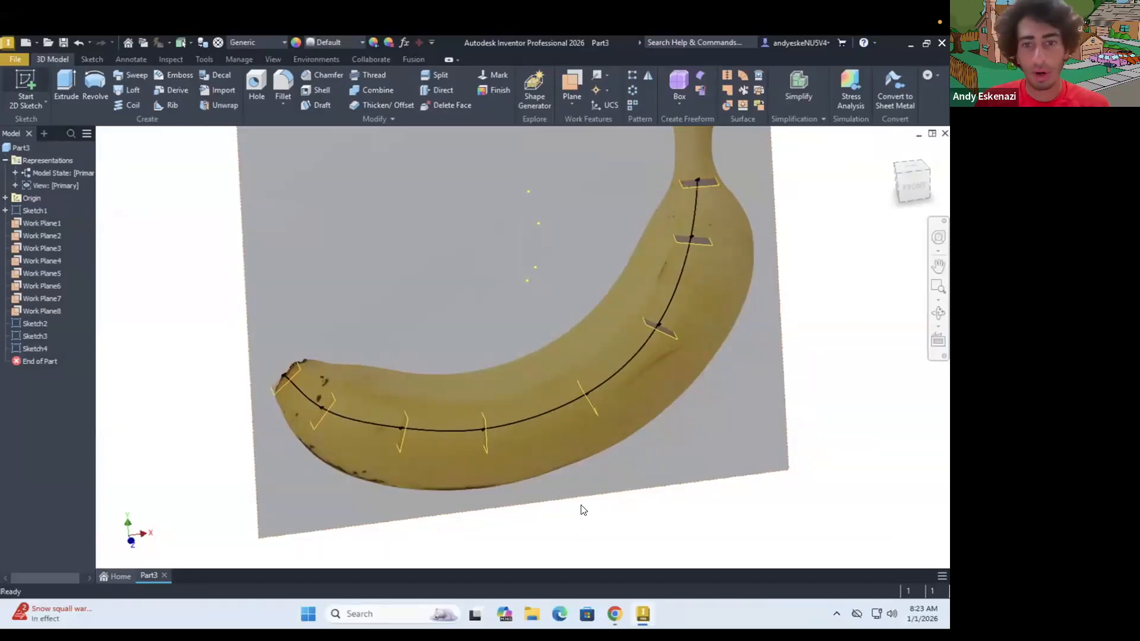
pyautogui.click(595, 411)
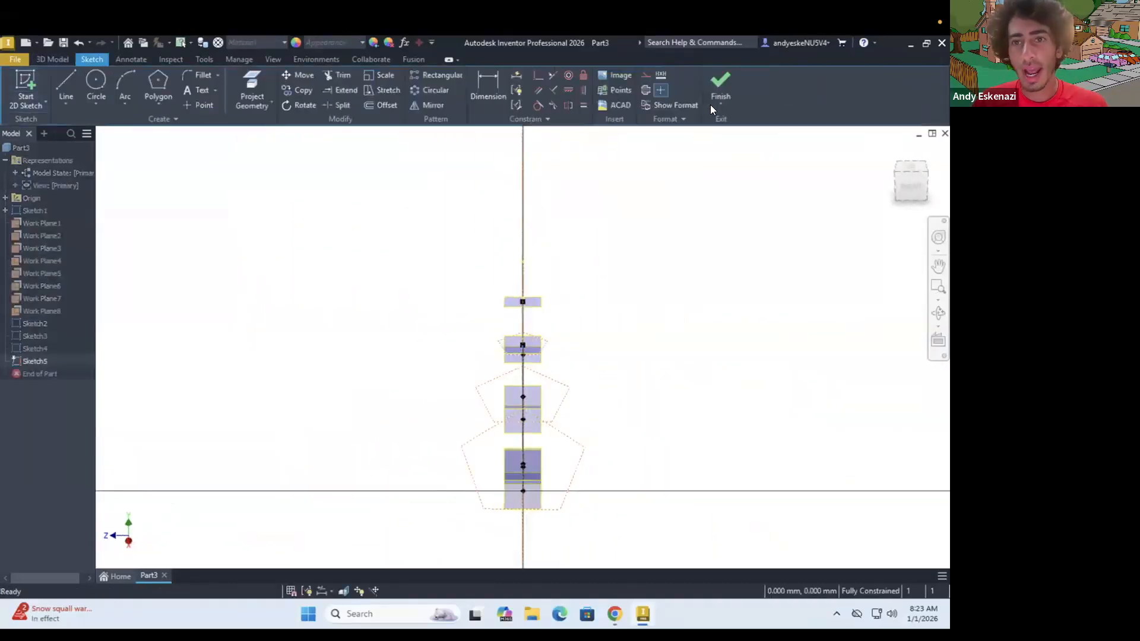
pyautogui.click(646, 79)
pyautogui.keyDown('shift'); pyautogui.moveTo(482, 388); pyautogui.dragTo(642, 438, button='middle'); pyautogui.keyUp('shift')
pyautogui.scroll(3, 555, 361)
pyautogui.scroll(-6, 489, 462)
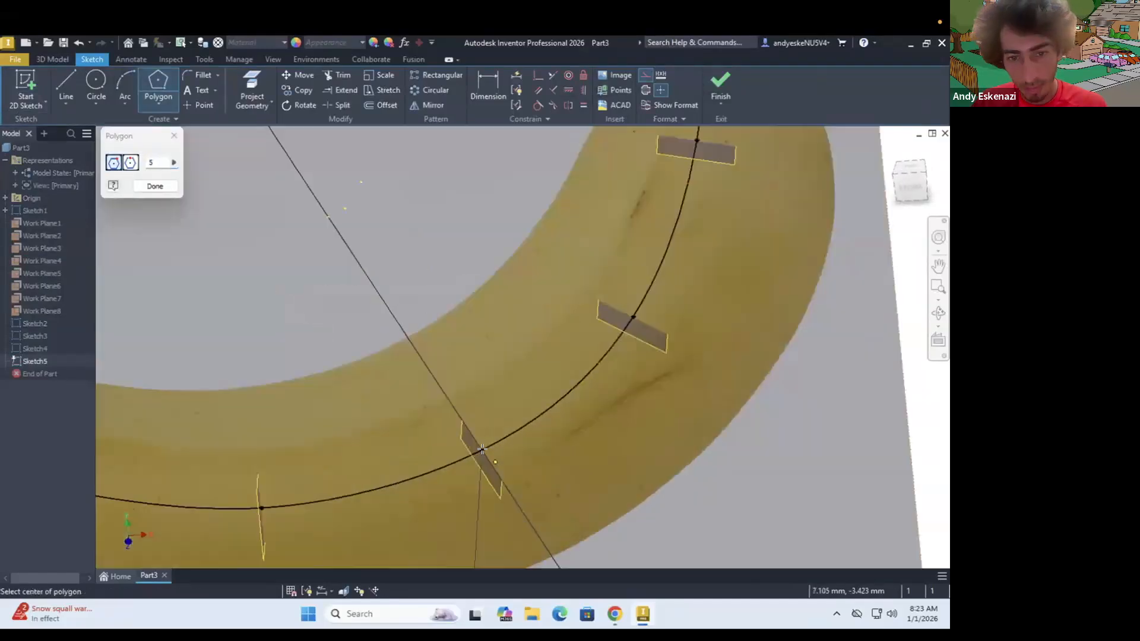
pyautogui.click(482, 450)
pyautogui.click(407, 336)
pyautogui.moveTo(433, 392)
pyautogui.keyDown('shift'); pyautogui.mouseDown(button='middle')
pyautogui.moveTo(420, 372)
pyautogui.moveTo(458, 368)
pyautogui.moveTo(486, 408)
pyautogui.moveTo(475, 398)
pyautogui.mouseUp(button='middle'); pyautogui.keyUp('shift')
pyautogui.press('Escape')
pyautogui.scroll(-5, 460, 373)
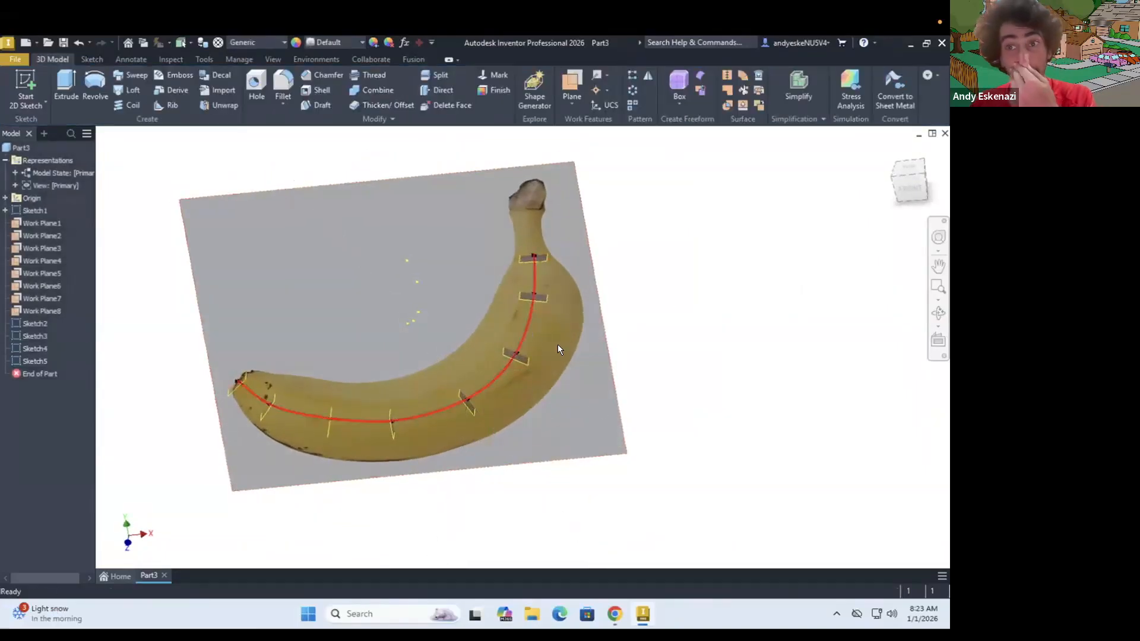
# Step: Start a 2D sketch on the work plane at the fourth fit point below the stem end
pyautogui.click(26, 84)
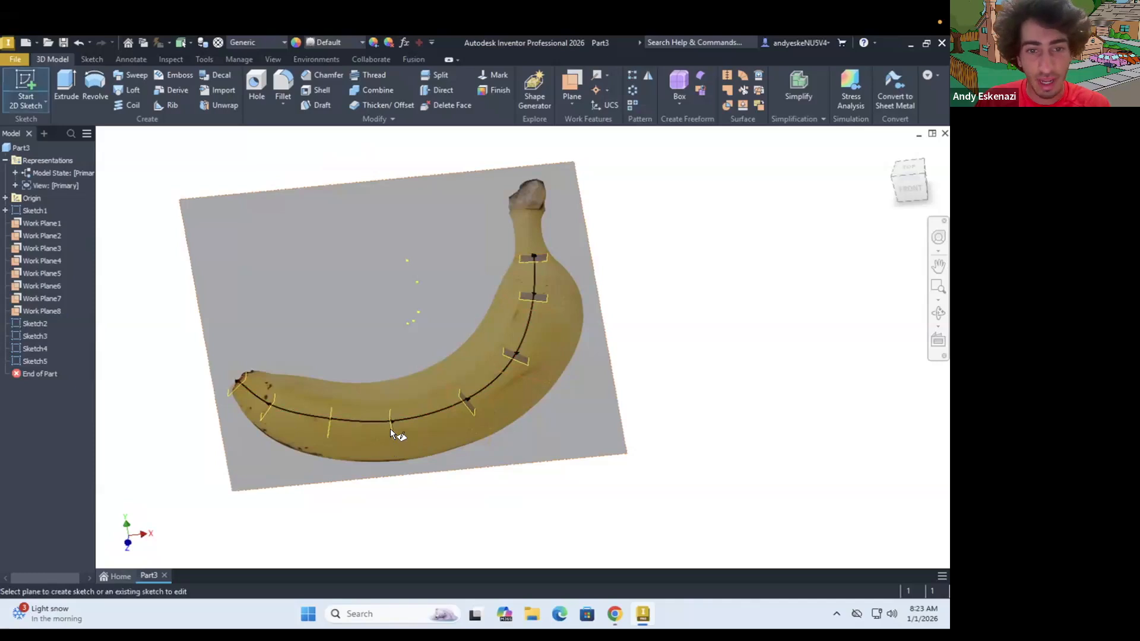
pyautogui.keyDown('shift'); pyautogui.moveTo(397, 428); pyautogui.dragTo(437, 399, button='middle'); pyautogui.keyUp('shift')
pyautogui.click(437, 399)
pyautogui.moveTo(567, 389)
pyautogui.keyDown('shift'); pyautogui.mouseDown(button='middle')
pyautogui.moveTo(623, 396)
pyautogui.moveTo(519, 397)
pyautogui.moveTo(505, 419)
pyautogui.mouseUp(button='middle'); pyautogui.keyUp('shift')
pyautogui.scroll(-3, 397, 449)
pyautogui.keyDown('shift'); pyautogui.moveTo(397, 467); pyautogui.dragTo(405, 452, button='middle'); pyautogui.keyUp('shift')
pyautogui.scroll(3, 405, 452)
pyautogui.scroll(3, 382, 439)
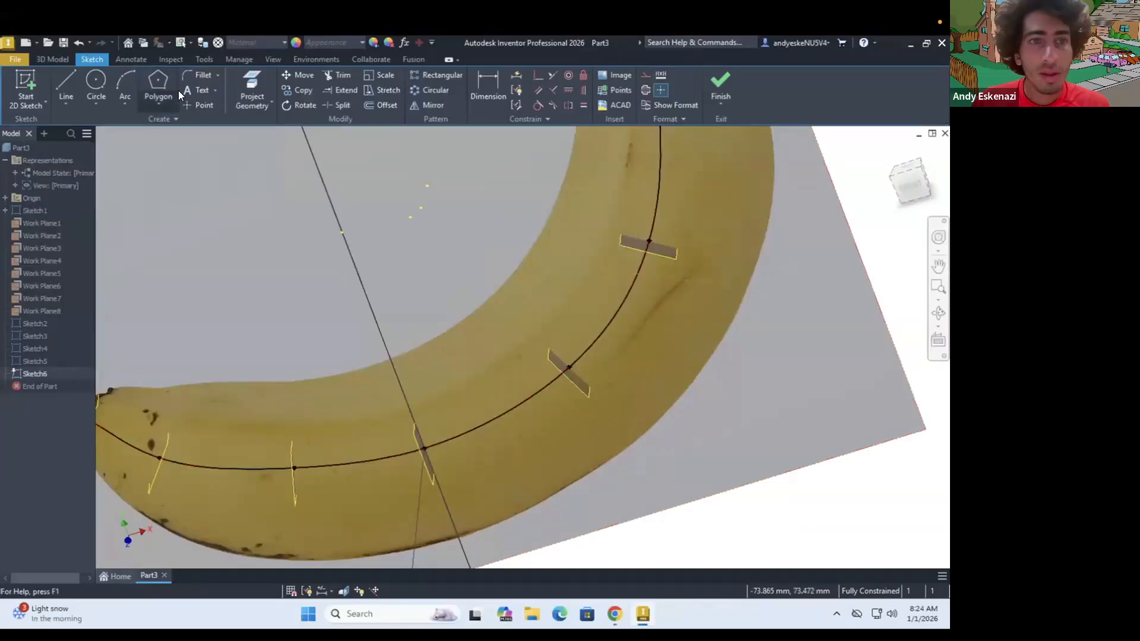
# Step: Try to draw a five-sided construction polygon centred on the spline's fourth fit point below the stem end, and finish the sketch
pyautogui.click(159, 89)
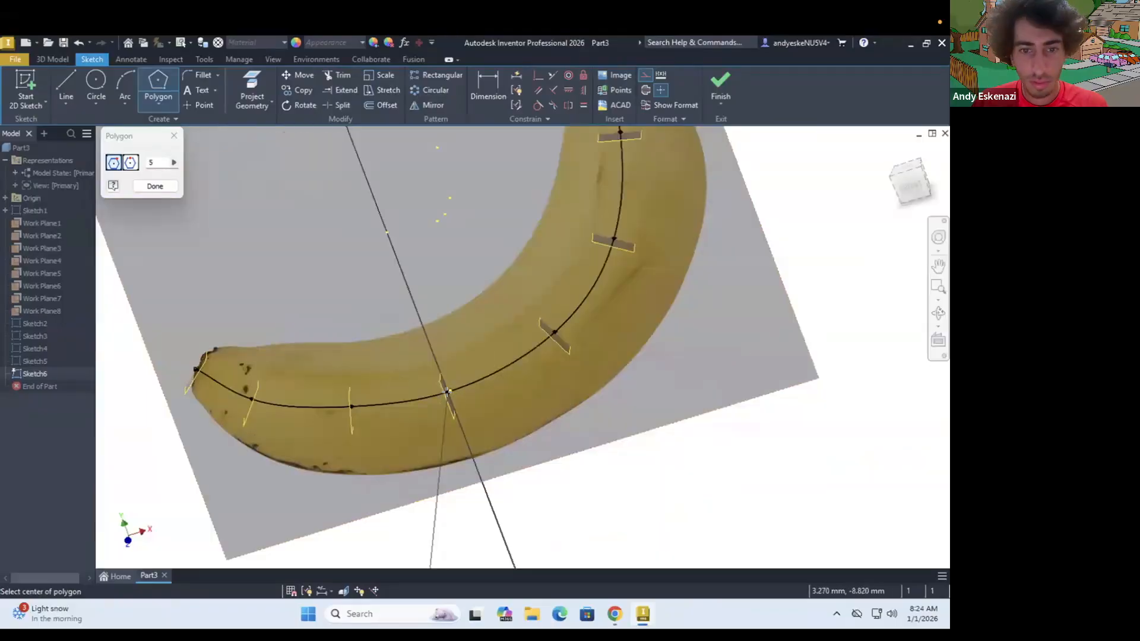
pyautogui.scroll(5, 446, 392)
pyautogui.moveTo(446, 392)
pyautogui.keyDown('shift'); pyautogui.mouseDown(button='middle')
pyautogui.moveTo(499, 435)
pyautogui.moveTo(630, 405)
pyautogui.moveTo(585, 392)
pyautogui.mouseUp(button='middle'); pyautogui.keyUp('shift')
pyautogui.press('Escape')
pyautogui.click(158, 86)
pyautogui.click(721, 86)
# Step: Try a second sketch on the same work plane with a five-sided polygon centred on the spline, and undo the polygon
pyautogui.click(26, 86)
pyautogui.click(473, 446)
pyautogui.scroll(6, 585, 398)
pyautogui.click(158, 86)
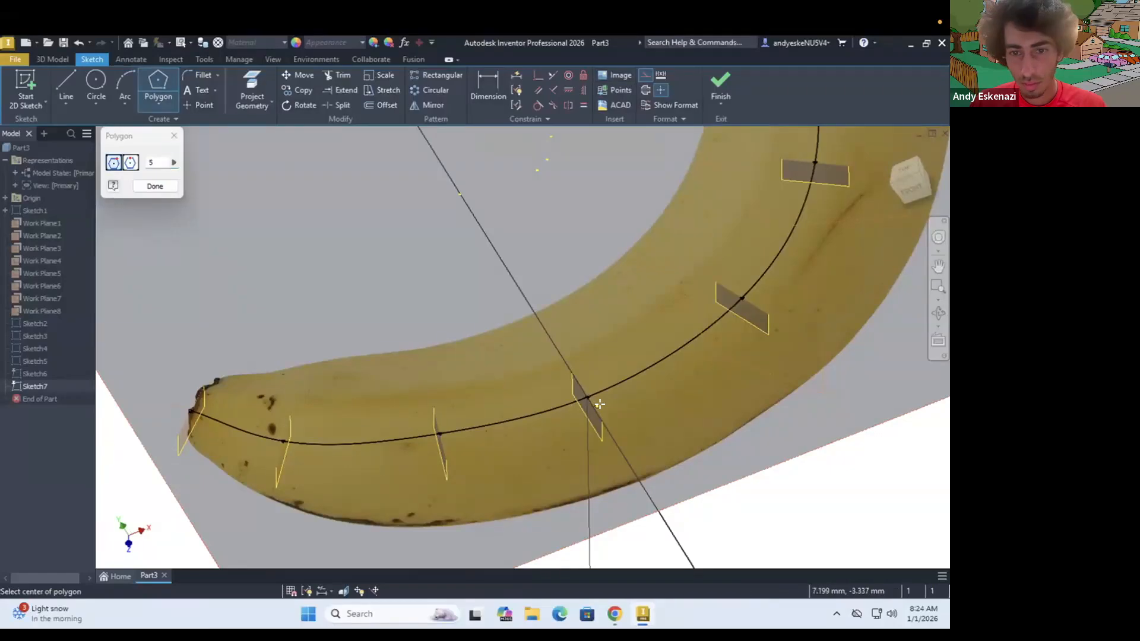
pyautogui.click(588, 406)
pyautogui.click(575, 341)
pyautogui.press('Escape')
pyautogui.keyDown('shift'); pyautogui.moveTo(575, 340); pyautogui.dragTo(589, 389, button='middle'); pyautogui.keyUp('shift')
pyautogui.hotkey('ctrl', 'z')
# Step: Try to redraw the five-sided polygon and tie it to the spline's fit point with a coincident constraint
pyautogui.click(158, 86)
pyautogui.scroll(8, 564, 387)
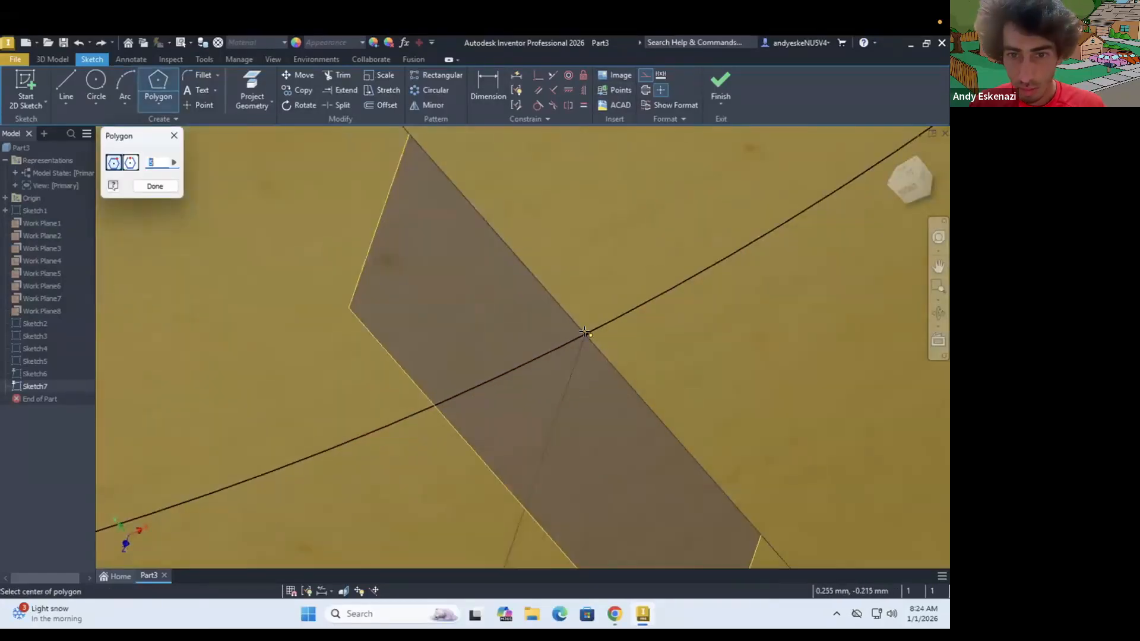
pyautogui.click(584, 333)
pyautogui.scroll(-7, 457, 282)
pyautogui.click(353, 143)
pyautogui.press('Escape')
pyautogui.scroll(3, 480, 303)
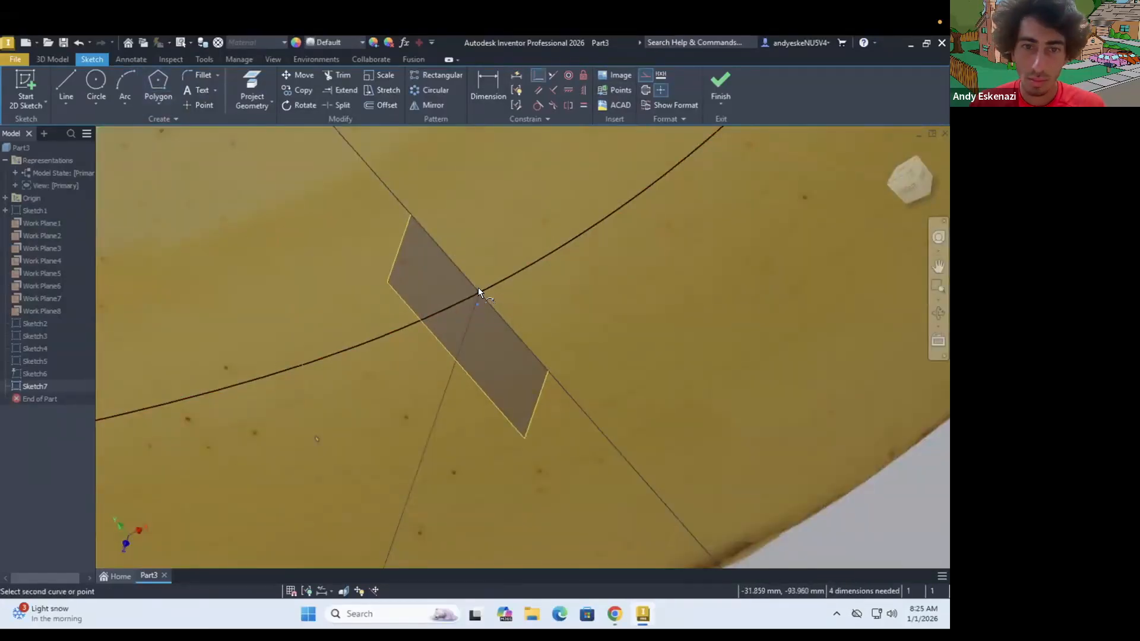
# Step: Undo the second sketch on this work plane and delete the first sketch made there
pyautogui.hotkey('ctrl', 'z')
pyautogui.scroll(-5, 532, 330)
pyautogui.hotkey('ctrl', 'z')
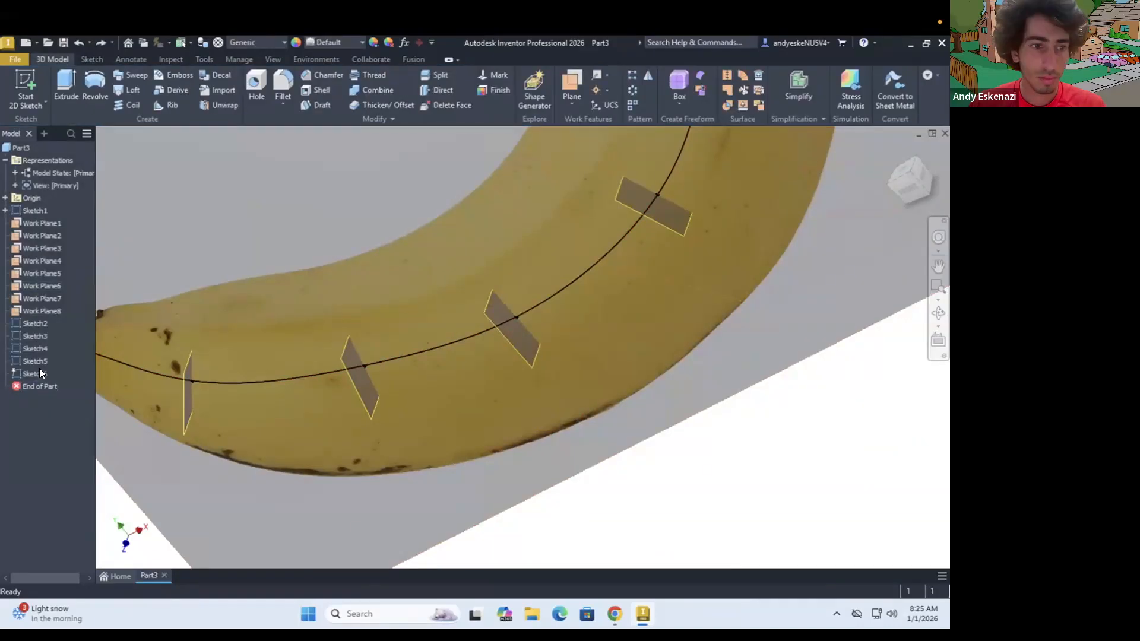
pyautogui.click(39, 373)
pyautogui.scroll(-5, 315, 378)
pyautogui.click(34, 362)
pyautogui.click(34, 373)
pyautogui.press('Delete')
# Step: Start a fresh 2D sketch on the work plane at the fourth fit point below the stem end for a five-sided polygon
pyautogui.press('s')
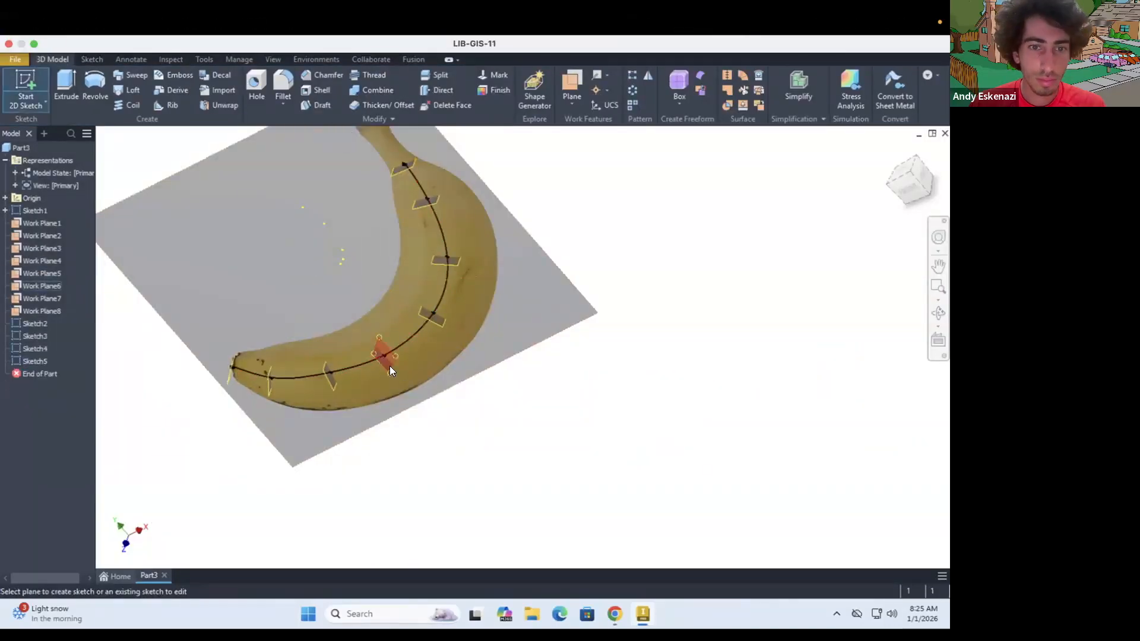
pyautogui.click(386, 361)
pyautogui.click(158, 86)
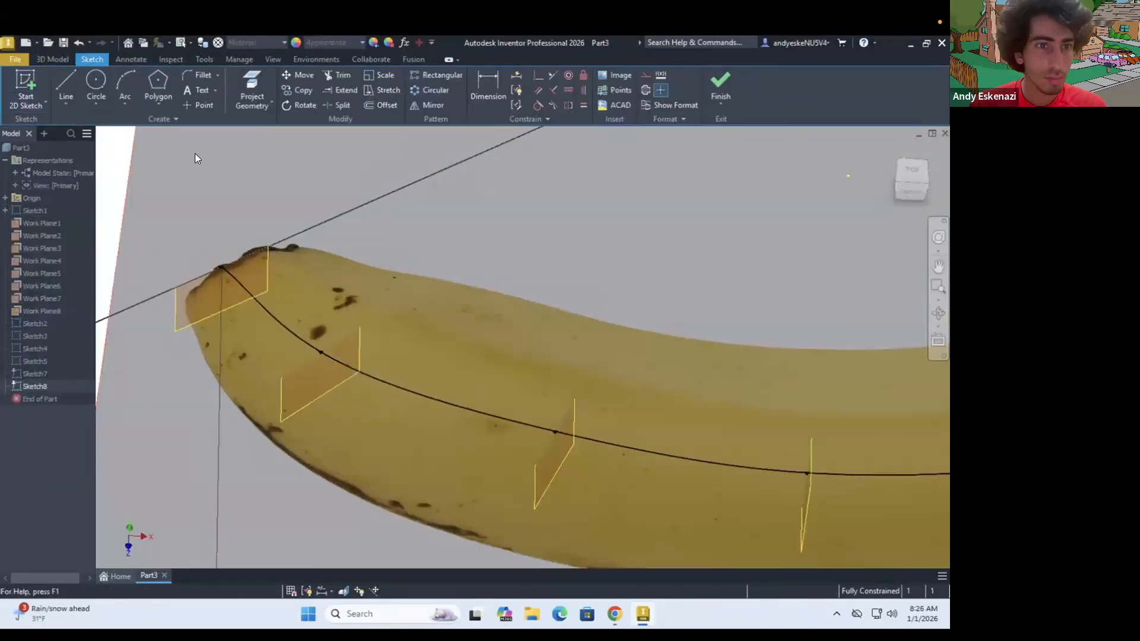
# Step: Draw a five-sided construction polygon centred on the spline's endpoint at the dark tip, one corner on the sketch axis about 11 mm out
pyautogui.click(158, 86)
pyautogui.click(222, 268)
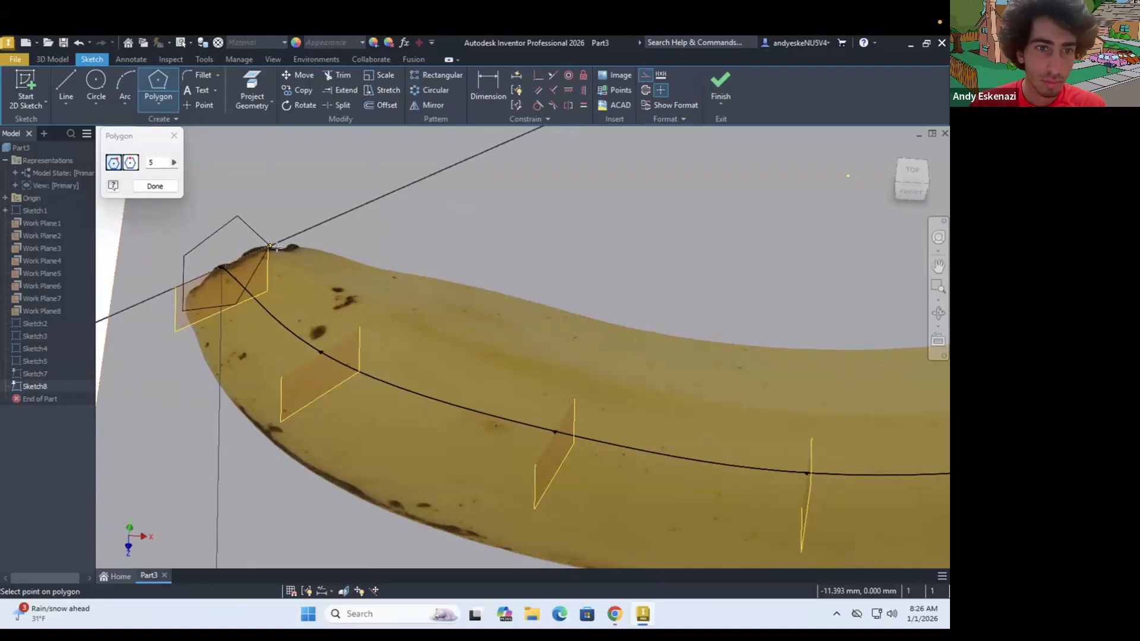
pyautogui.press('Escape')
# Step: Sketch a five-sided construction polygon centred on the spline on the work plane at the fit point next to the dark tip
pyautogui.press('s')
pyautogui.click(336, 380)
pyautogui.scroll(-3, 267, 262)
pyautogui.click(158, 87)
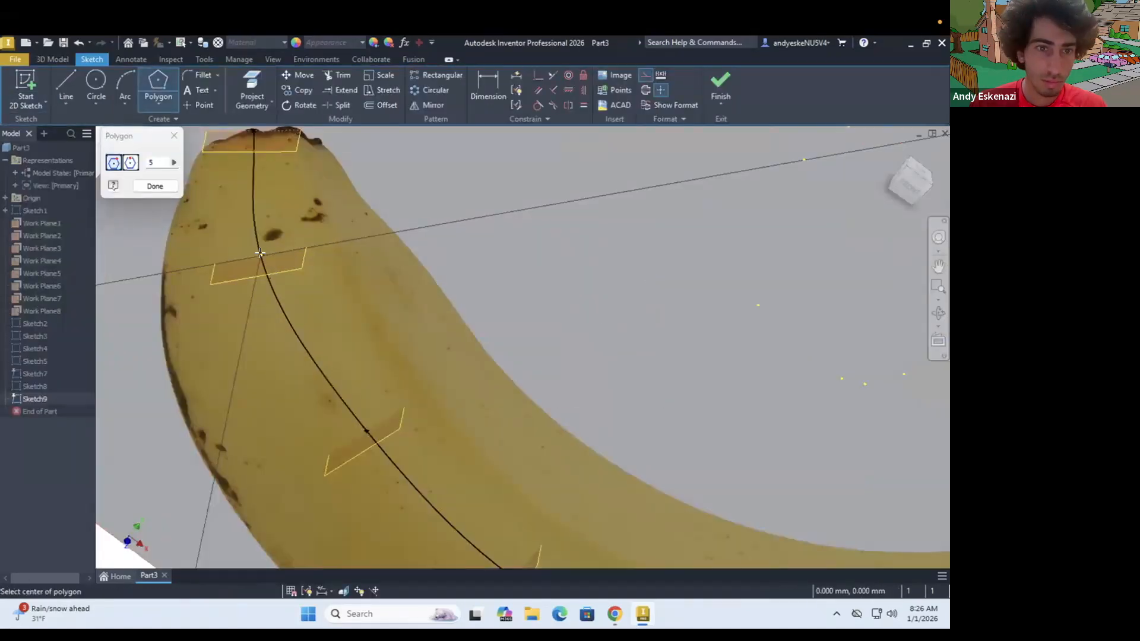
pyautogui.scroll(-2, 260, 254)
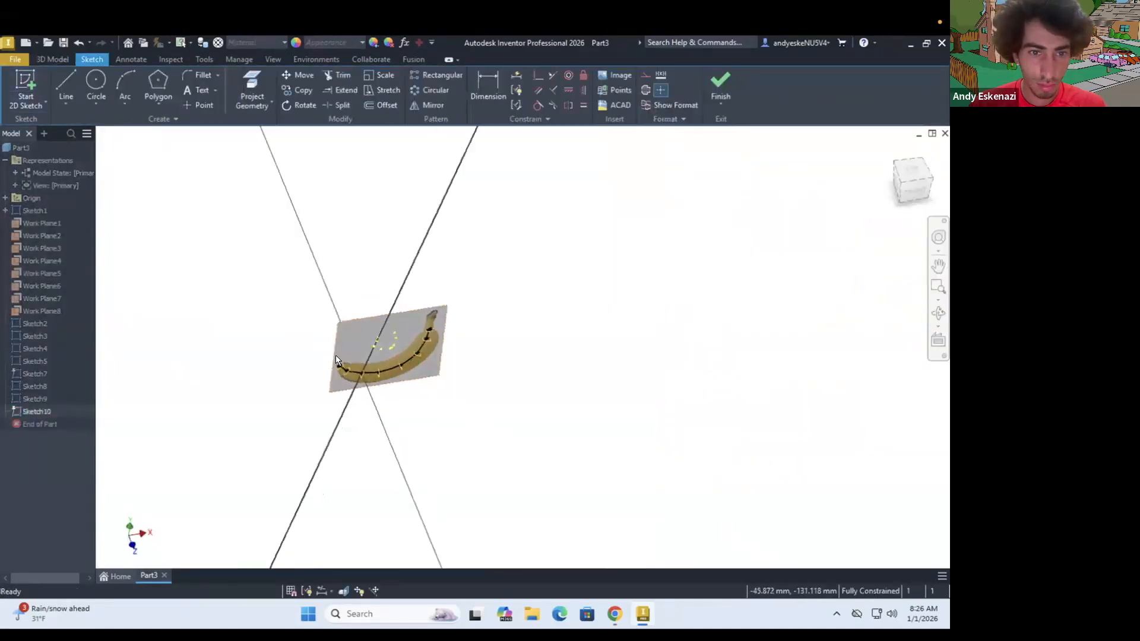
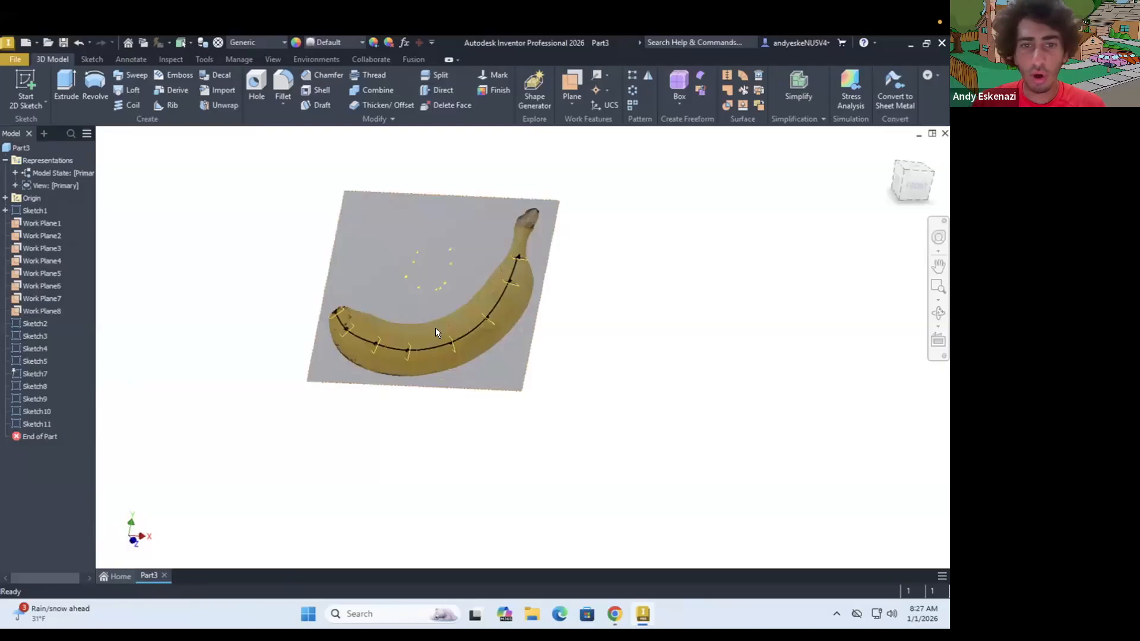
# Step: Hide the banana reference image contained in the first sketch
pyautogui.moveTo(462, 321)
pyautogui.keyDown('shift'); pyautogui.mouseDown(button='middle')
pyautogui.moveTo(475, 326)
pyautogui.moveTo(393, 324)
pyautogui.moveTo(413, 317)
pyautogui.mouseUp(button='middle'); pyautogui.keyUp('shift')
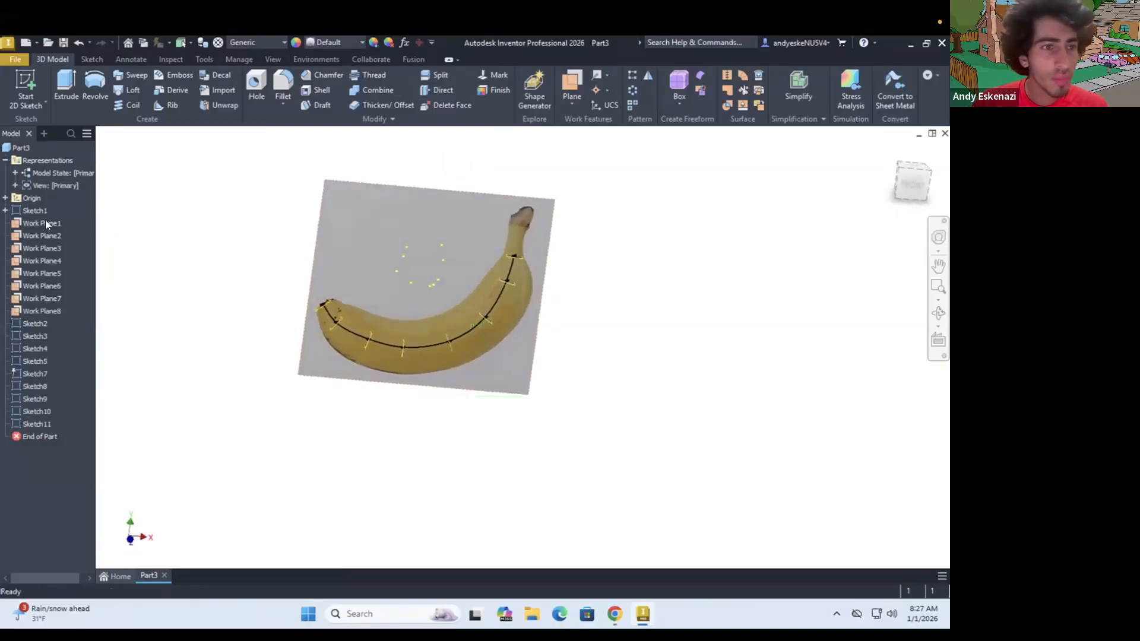
pyautogui.click(7, 209)
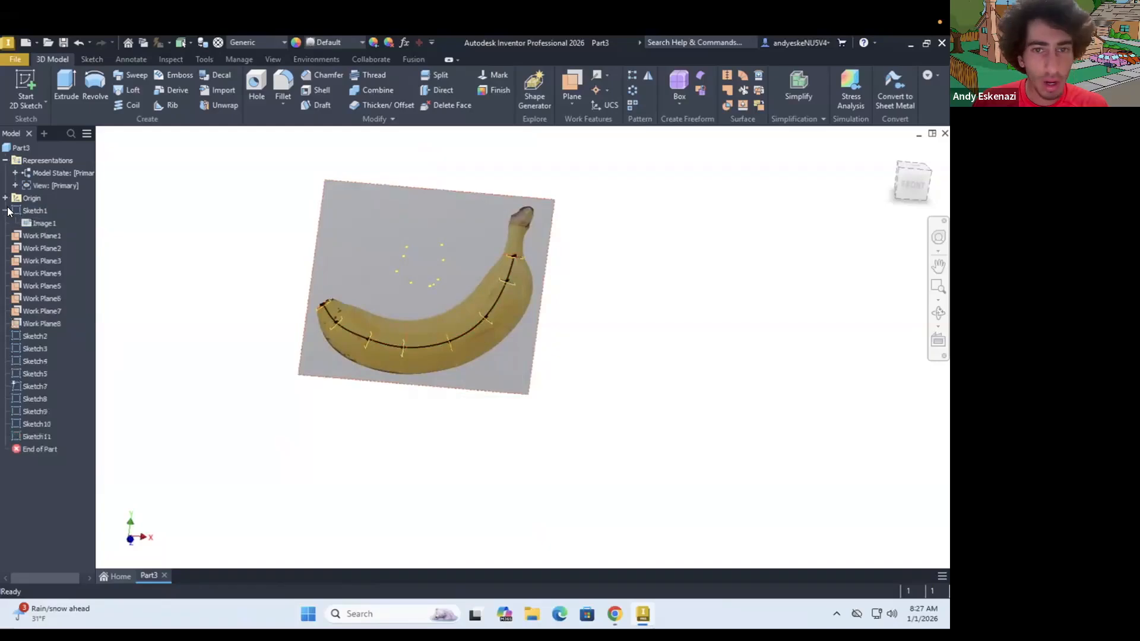
pyautogui.rightClick(39, 221)
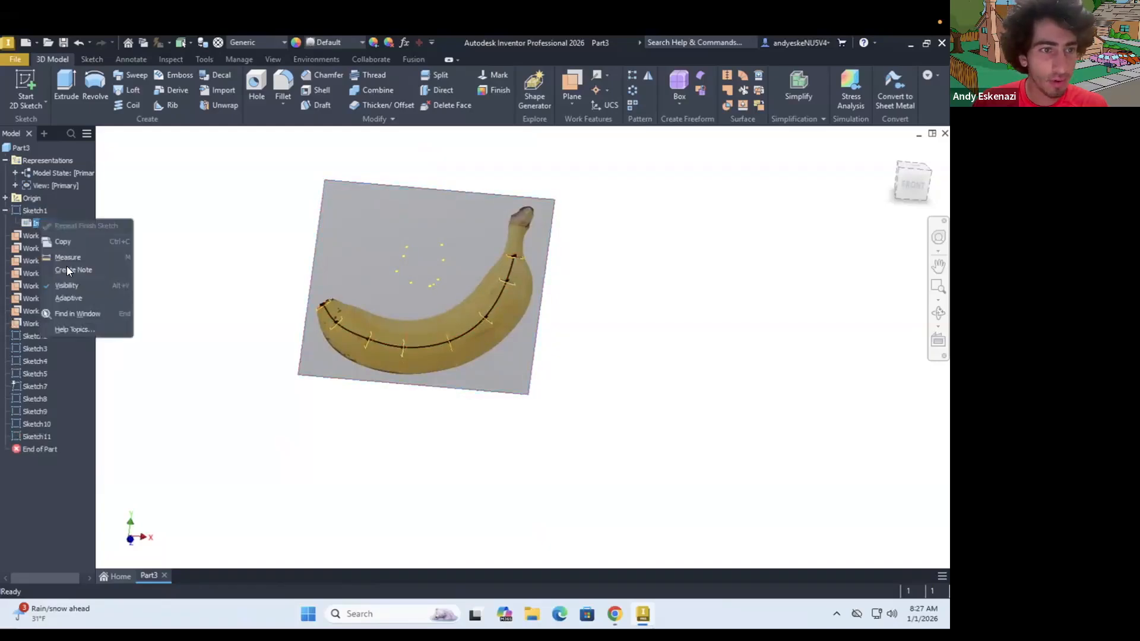
# Step: Open the pentagon sketch on the stem-end work plane for editing, viewed obliquely so all five corners are reachable
pyautogui.keyDown('shift'); pyautogui.moveTo(468, 301); pyautogui.dragTo(456, 303, button='middle'); pyautogui.keyUp('shift')
pyautogui.scroll(6, 520, 271)
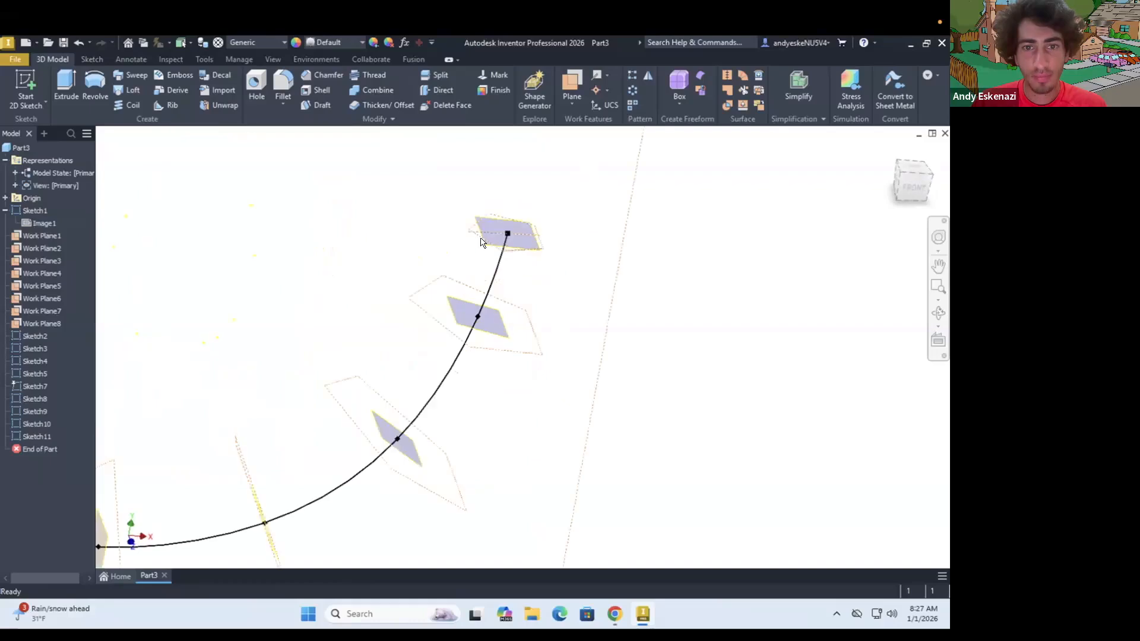
pyautogui.rightClick(482, 240)
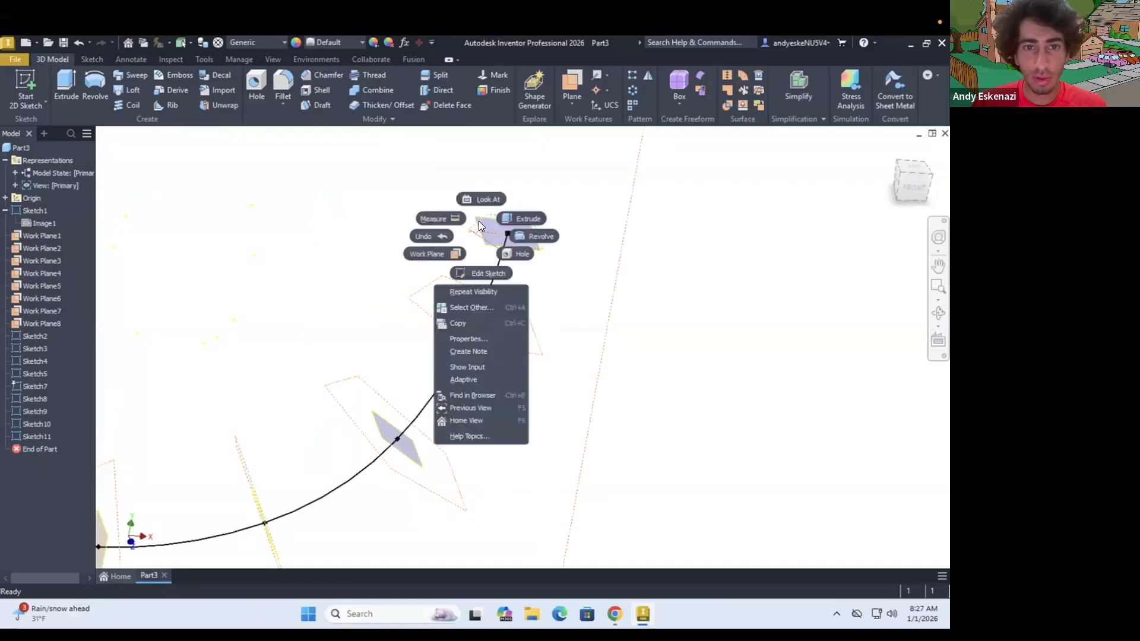
pyautogui.click(31, 341)
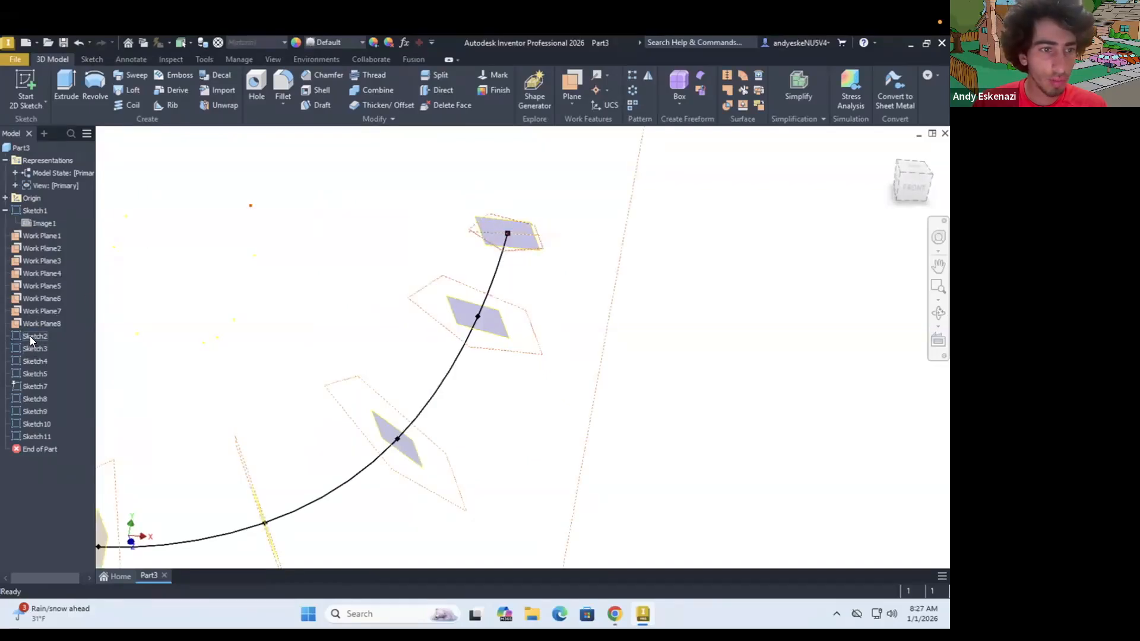
pyautogui.rightClick(30, 336)
pyautogui.click(78, 347)
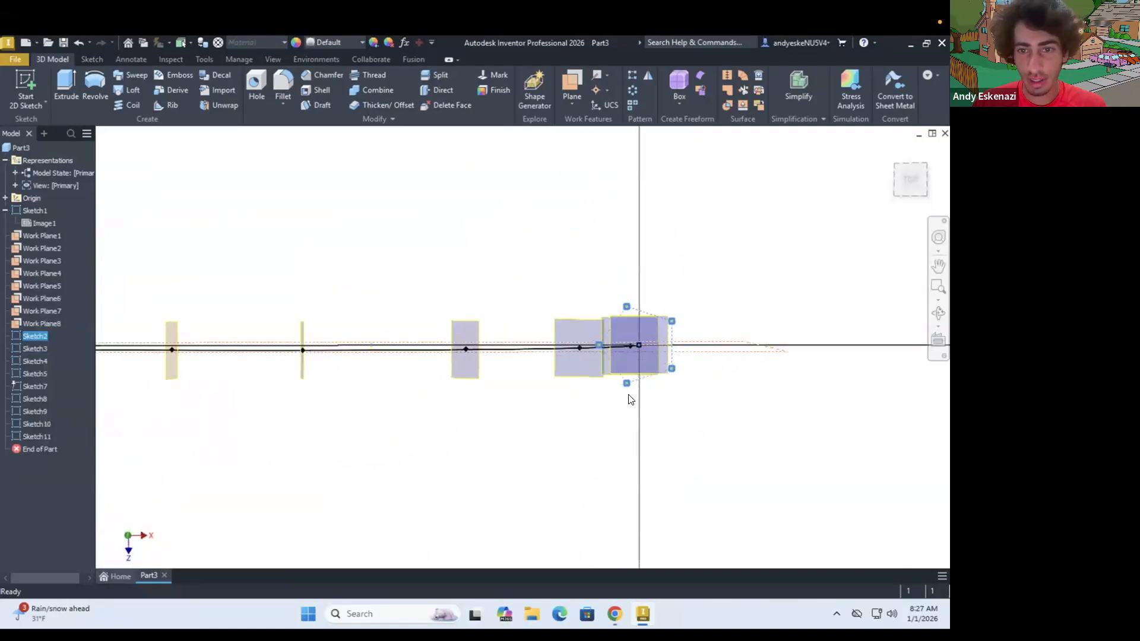
pyautogui.scroll(5, 640, 329)
pyautogui.scroll(-5, 619, 297)
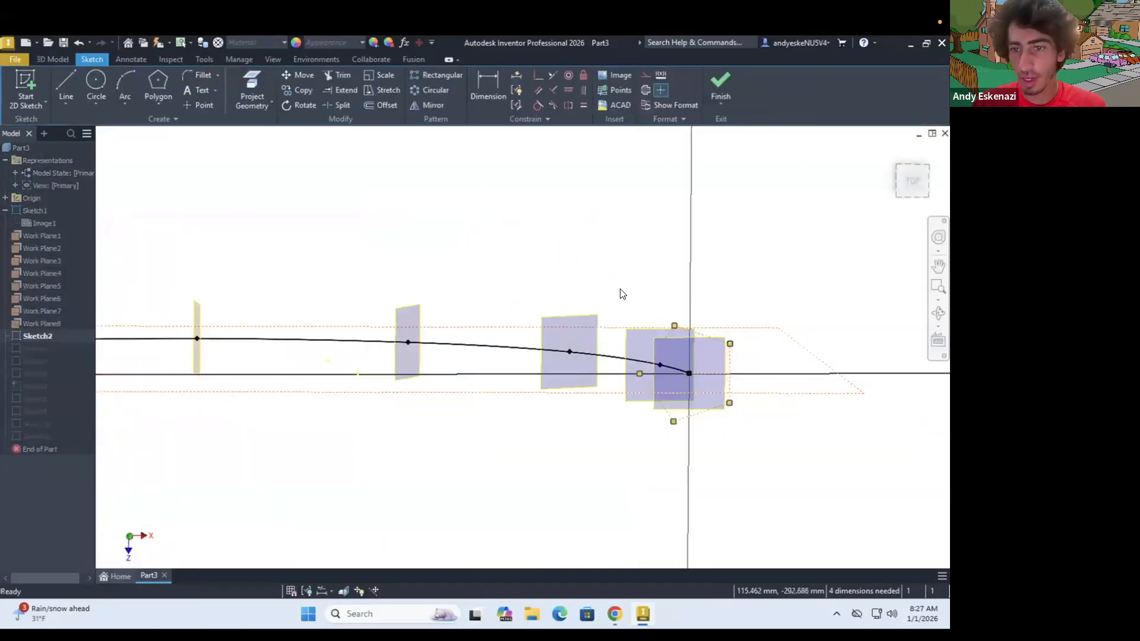
pyautogui.moveTo(747, 363)
pyautogui.keyDown('shift'); pyautogui.mouseDown(button='middle')
pyautogui.moveTo(649, 324)
pyautogui.moveTo(718, 362)
pyautogui.mouseUp(button='middle'); pyautogui.keyUp('shift')
pyautogui.scroll(-3, 671, 326)
pyautogui.scroll(5, 771, 324)
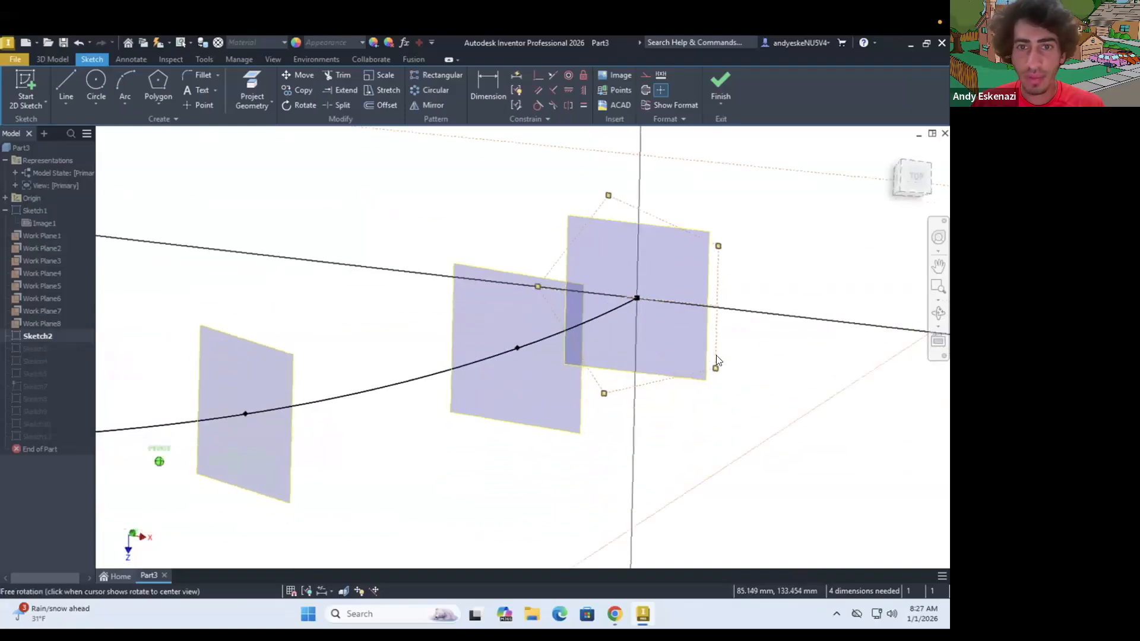
# Step: Draw outward-bulging three-point arcs between the corners of three consecutive sides of the stem-end pentagon
pyautogui.press('a')
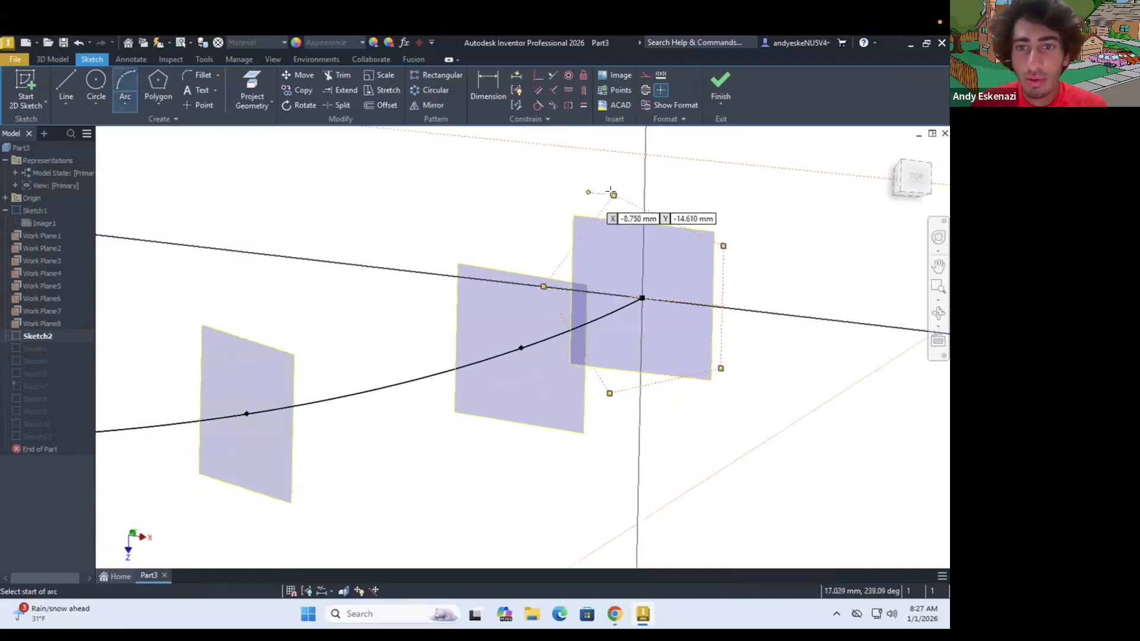
pyautogui.click(614, 195)
pyautogui.click(544, 287)
pyautogui.click(599, 219)
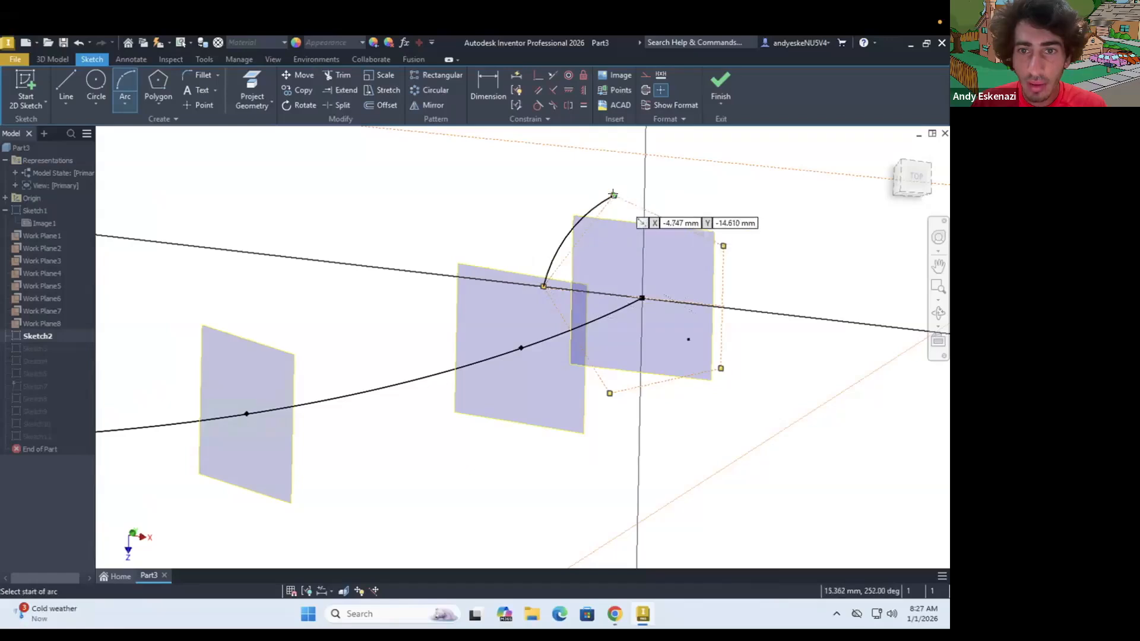
pyautogui.click(614, 195)
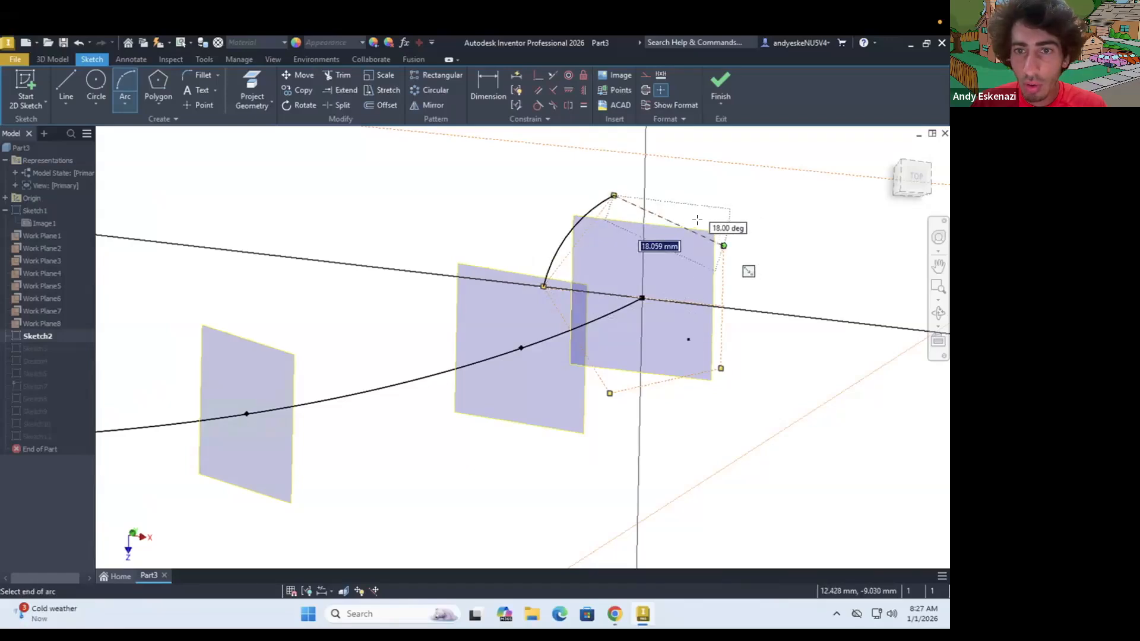
pyautogui.click(724, 245)
pyautogui.click(683, 209)
pyautogui.click(720, 366)
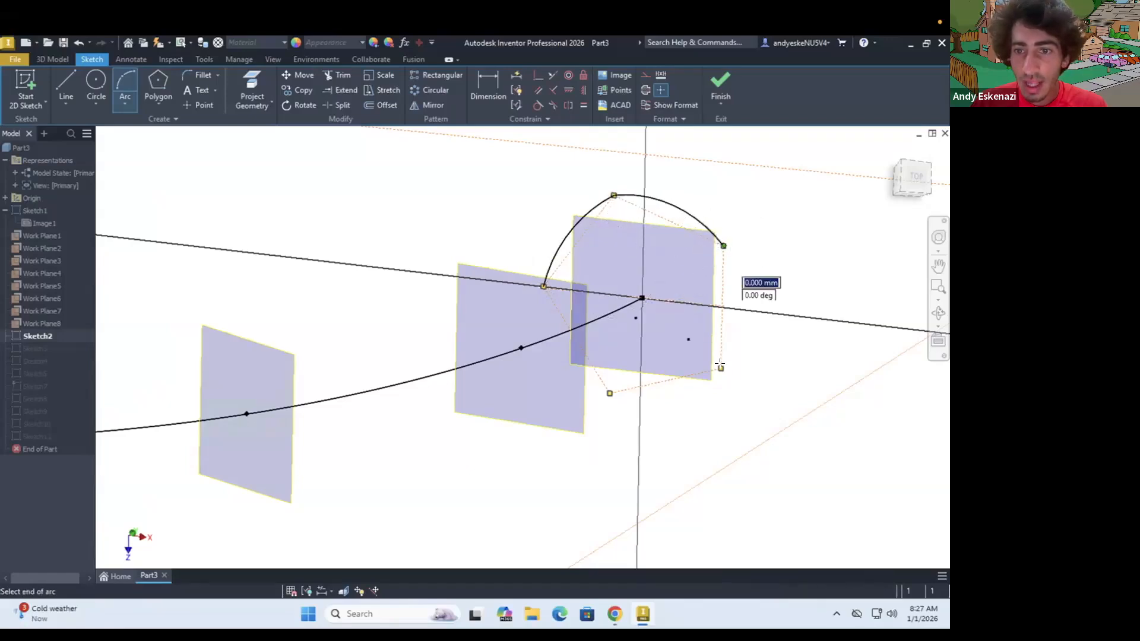
pyautogui.click(730, 352)
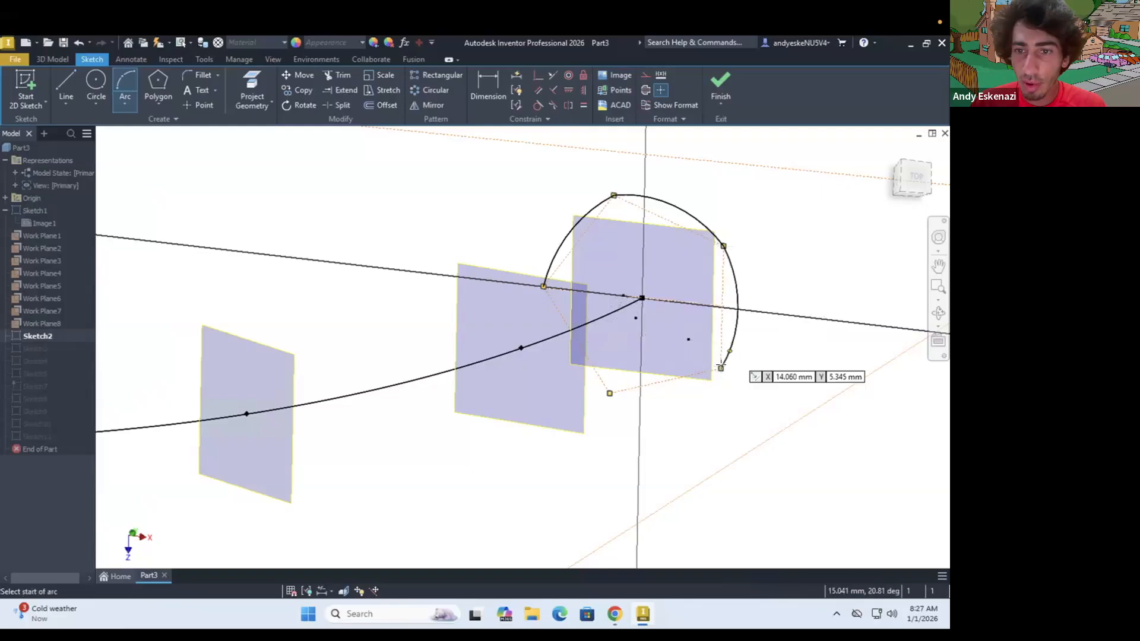
# Step: Close the stem-end outline with outward arcs over the two remaining pentagon sides, the last about 33 mm in radius, and finish the sketch
pyautogui.click(721, 368)
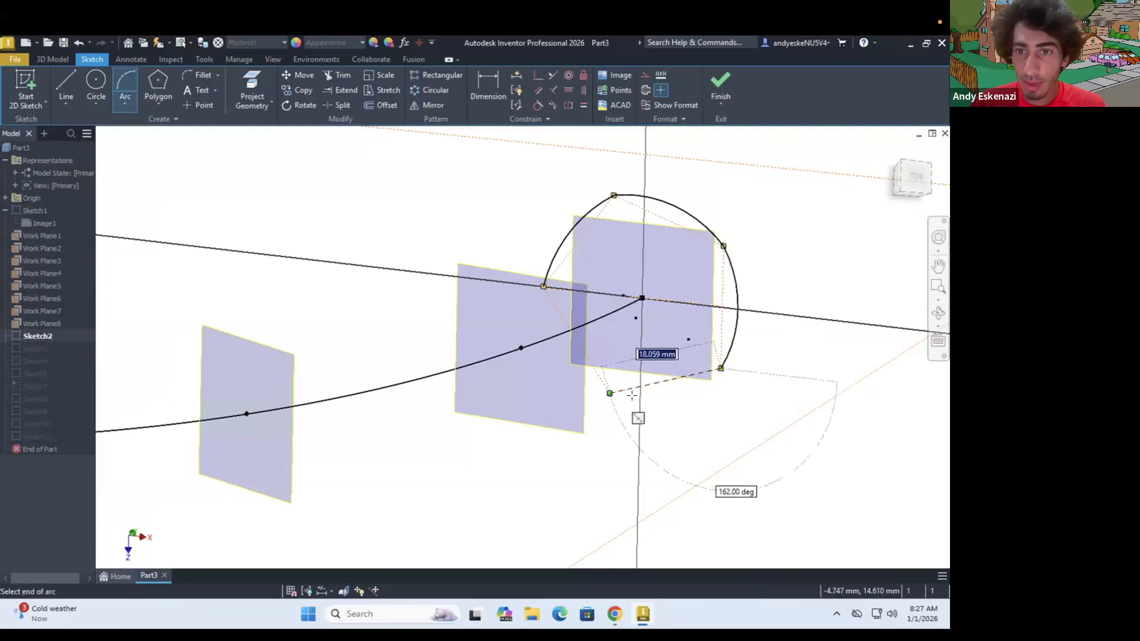
pyautogui.click(632, 395)
pyautogui.click(608, 390)
pyautogui.click(543, 287)
pyautogui.click(541, 293)
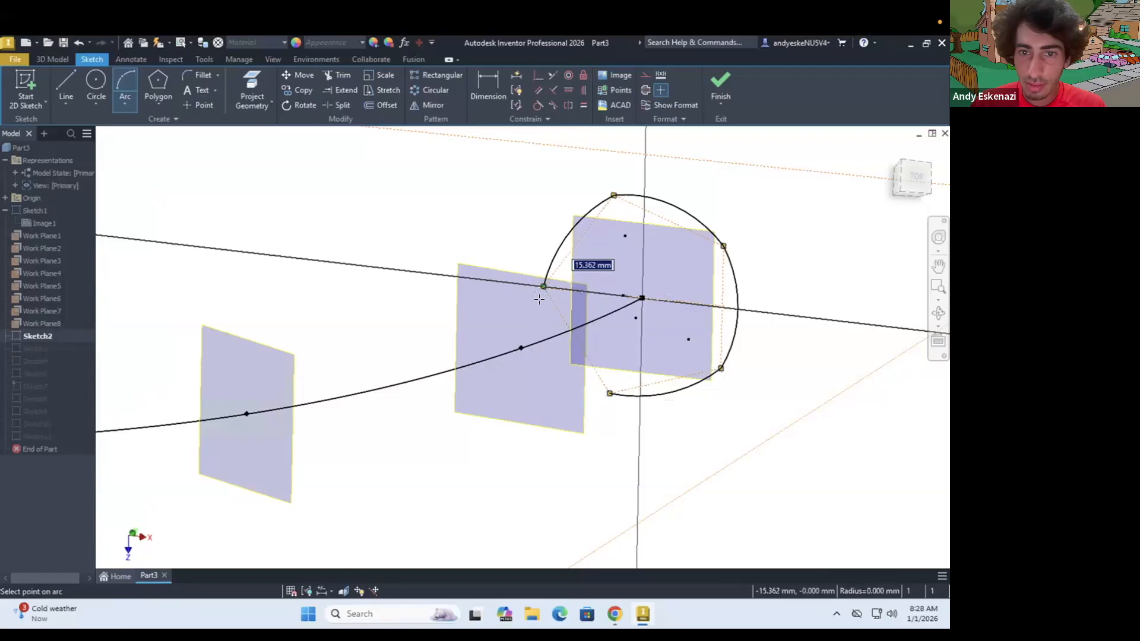
pyautogui.scroll(4, 555, 325)
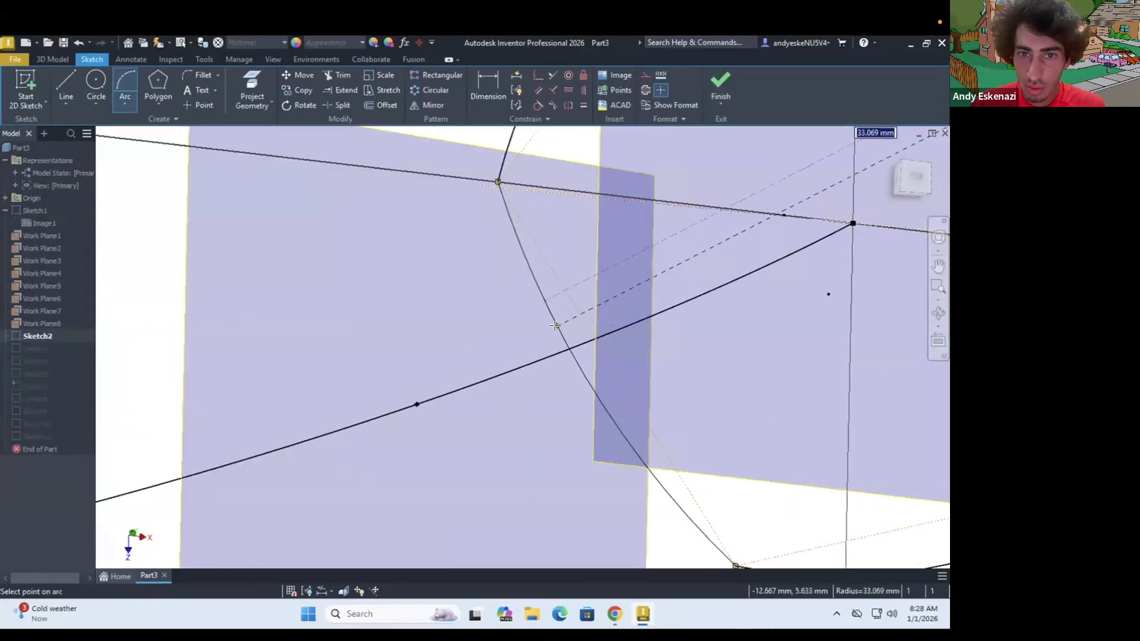
pyautogui.press('Escape')
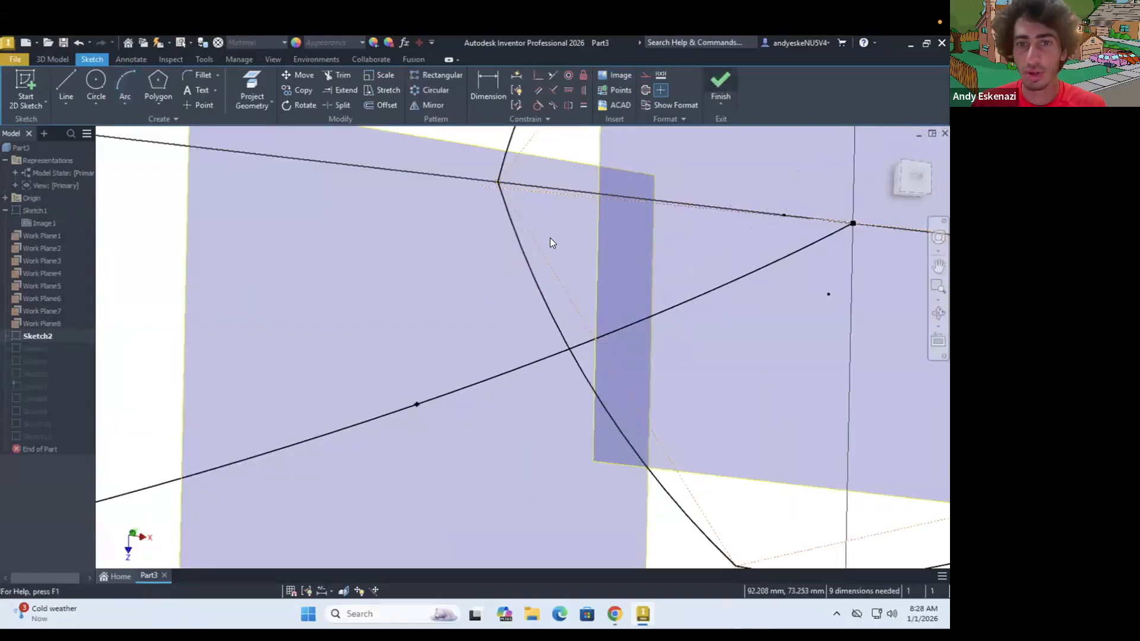
pyautogui.scroll(-8, 548, 235)
pyautogui.keyDown('shift'); pyautogui.moveTo(624, 244); pyautogui.dragTo(646, 245, button='middle'); pyautogui.keyUp('shift')
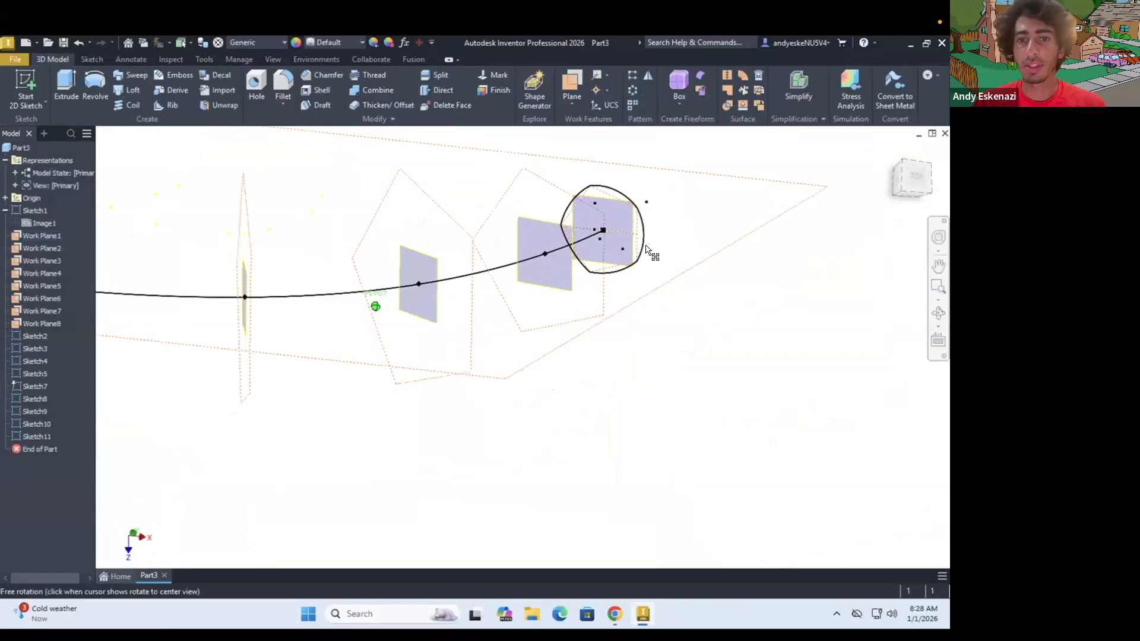
pyautogui.scroll(-3, 557, 258)
pyautogui.keyDown('shift'); pyautogui.moveTo(561, 253); pyautogui.dragTo(581, 255, button='middle'); pyautogui.keyUp('shift')
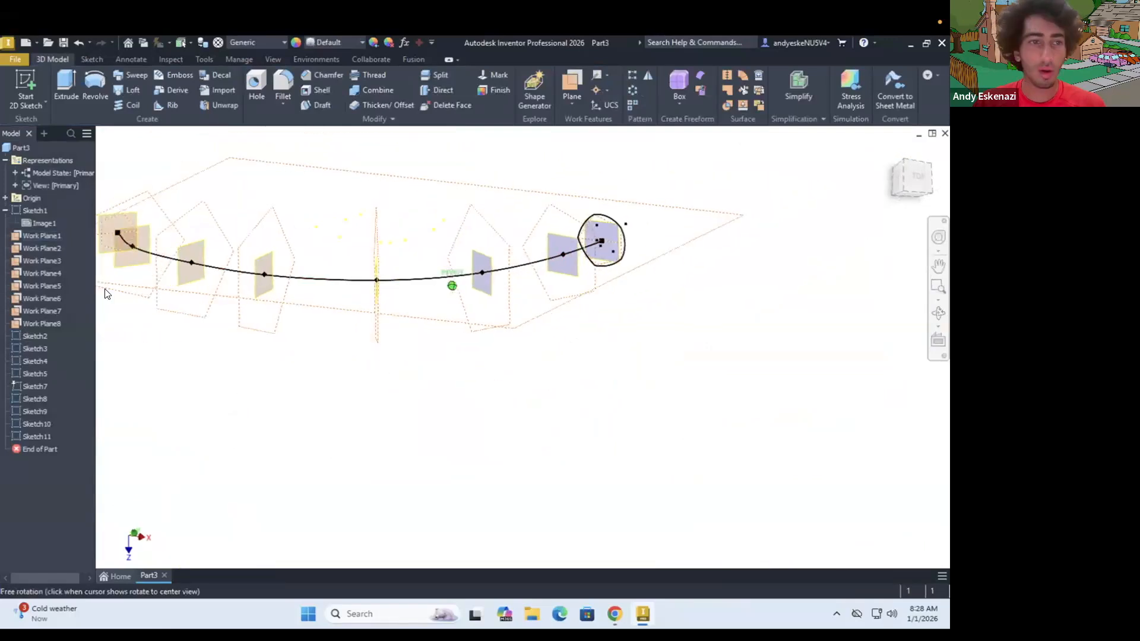
# Step: Open the pentagon sketch on the work plane at the fit point next to the stem end for editing
pyautogui.rightClick(35, 349)
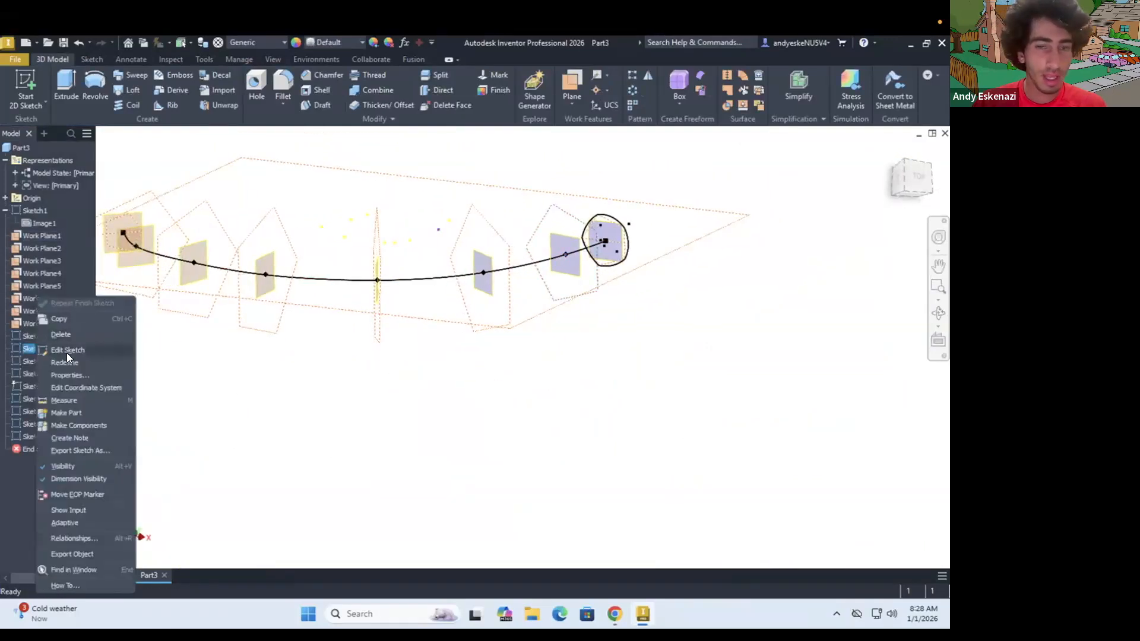
pyautogui.click(66, 353)
pyautogui.keyDown('shift'); pyautogui.moveTo(568, 346); pyautogui.dragTo(687, 355, button='middle'); pyautogui.keyUp('shift')
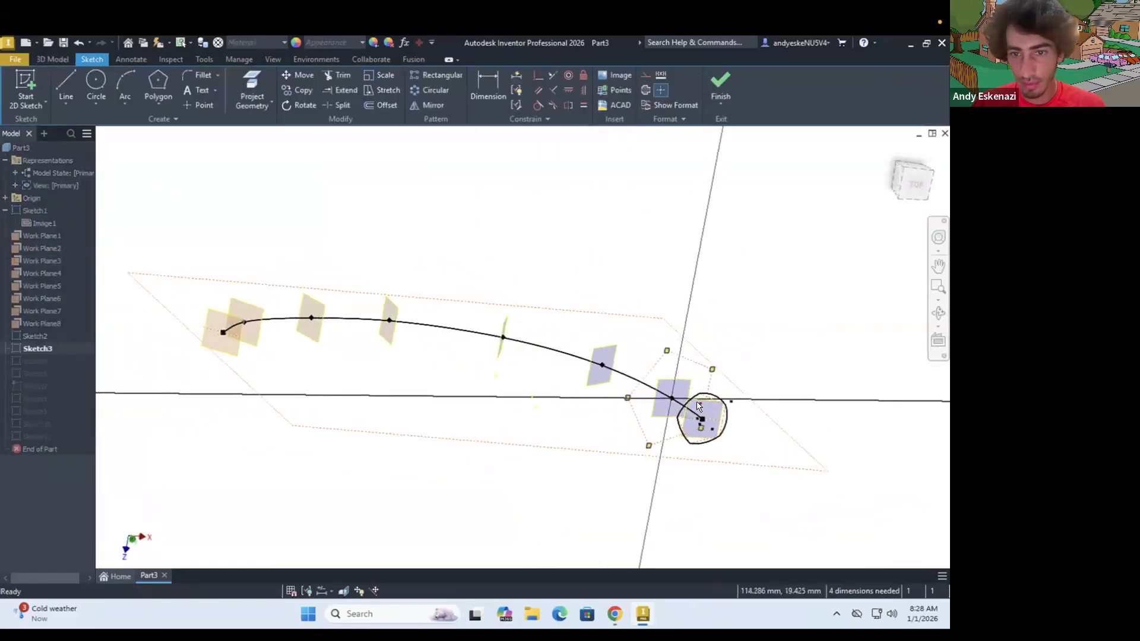
pyautogui.scroll(3, 700, 406)
# Step: Draw slightly bulging three-point arcs over two adjacent sides of this pentagon, starting at its corner on the sketch axis, the second about 148 mm in radius
pyautogui.click(124, 86)
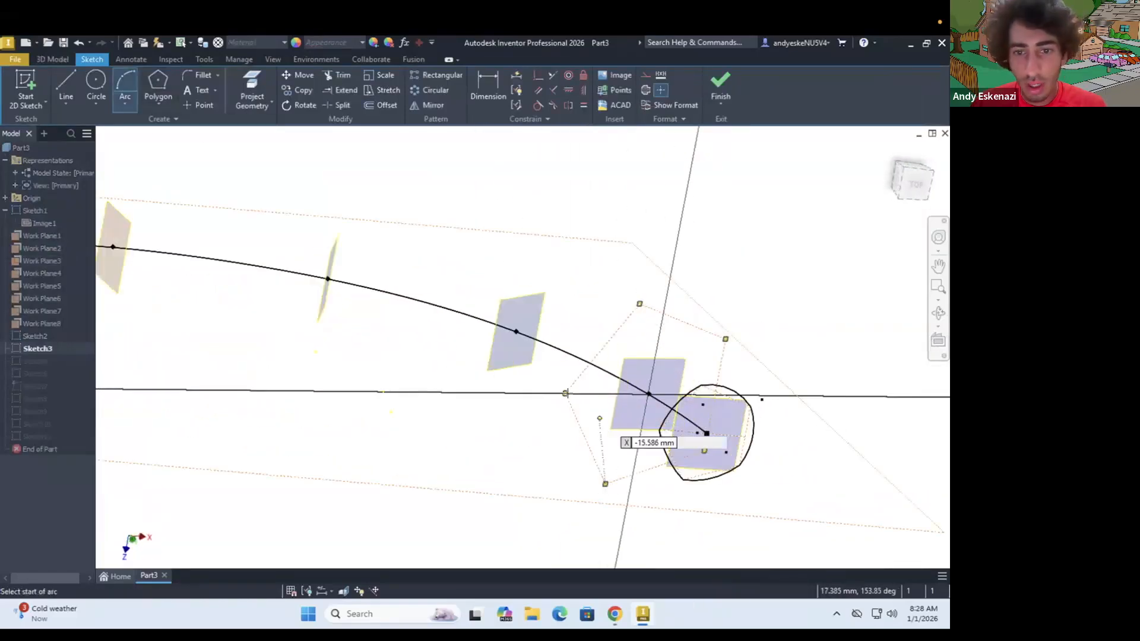
pyautogui.click(565, 393)
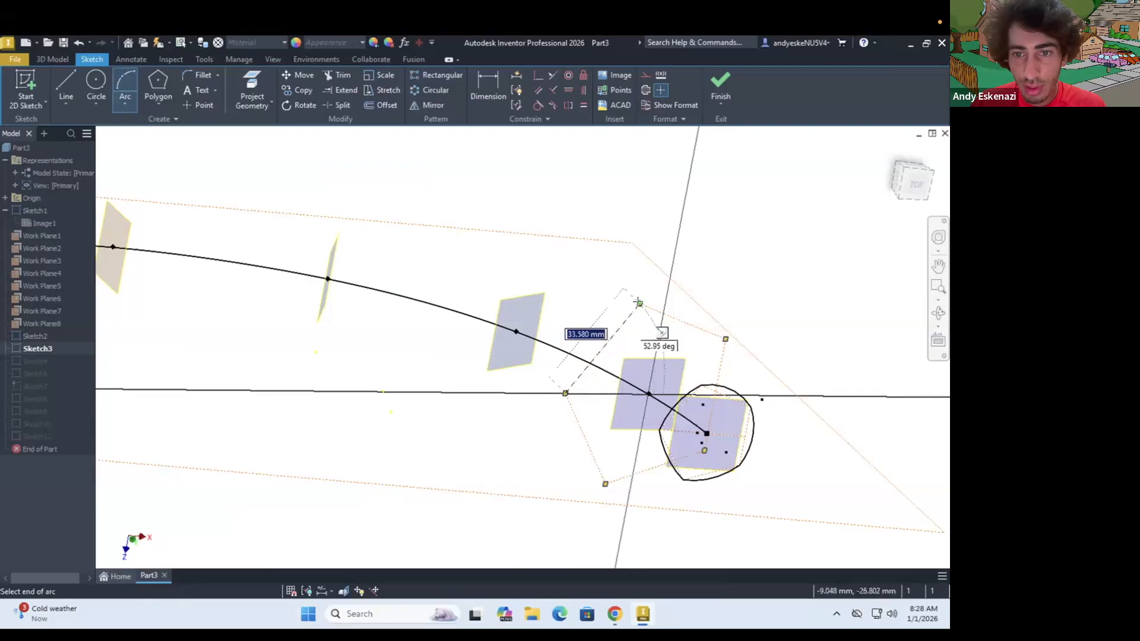
pyautogui.click(630, 305)
pyautogui.scroll(5, 627, 316)
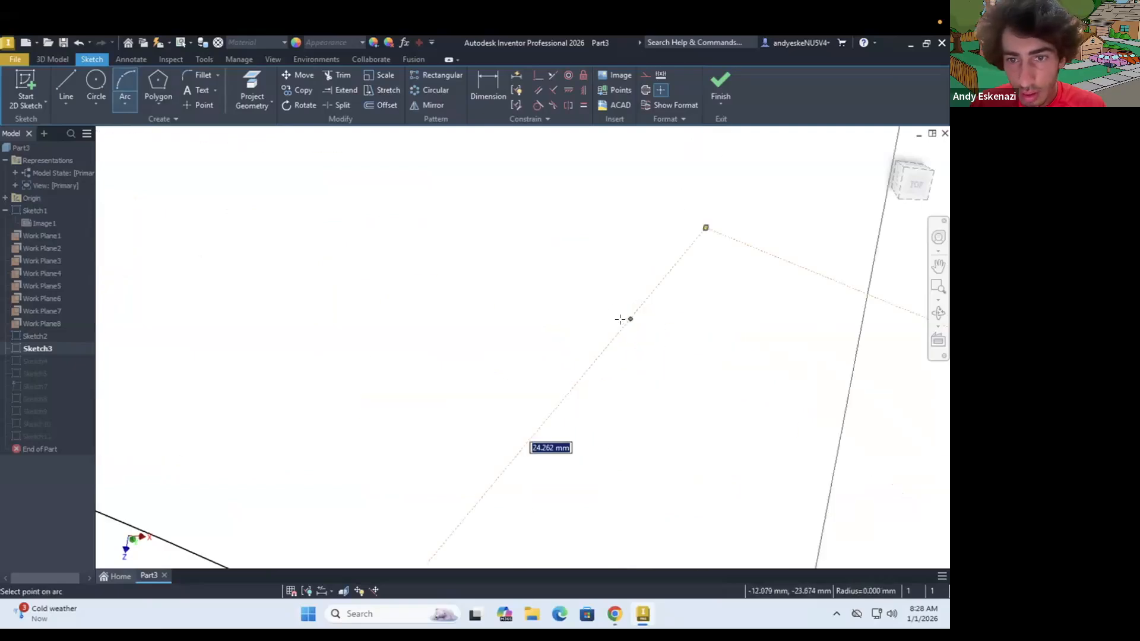
pyautogui.click(619, 319)
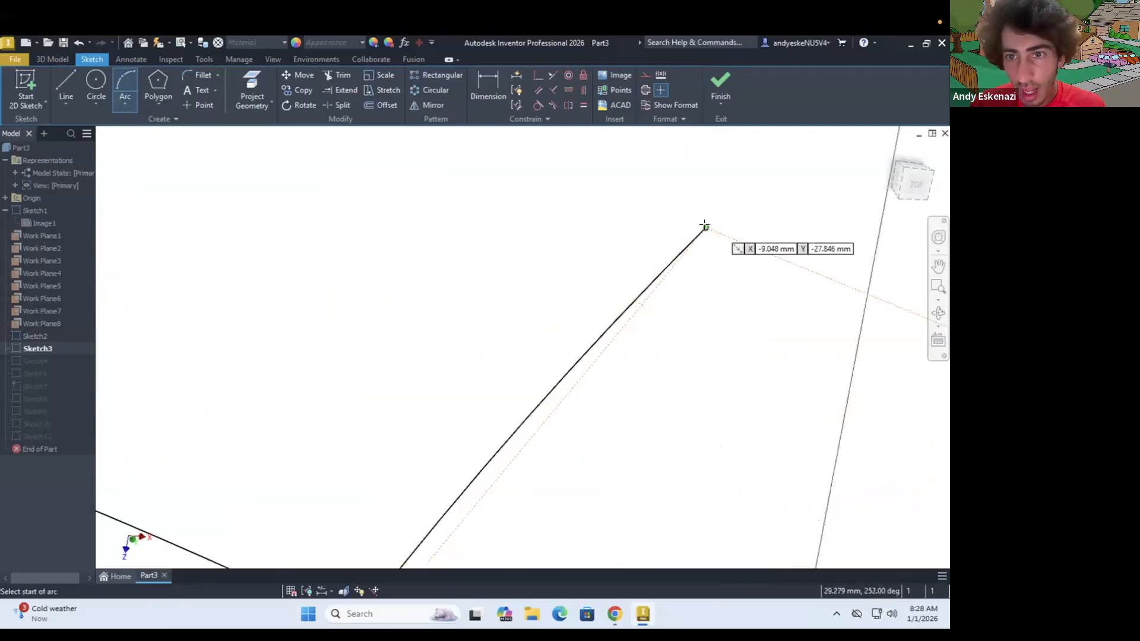
pyautogui.click(686, 237)
pyautogui.scroll(-3, 689, 239)
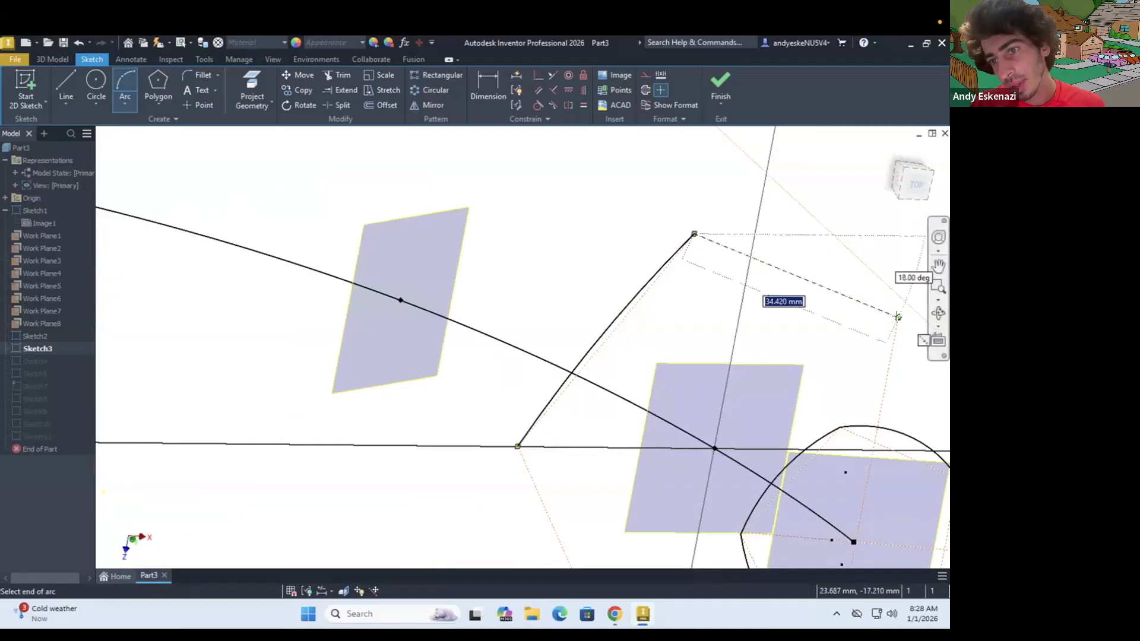
pyautogui.click(831, 289)
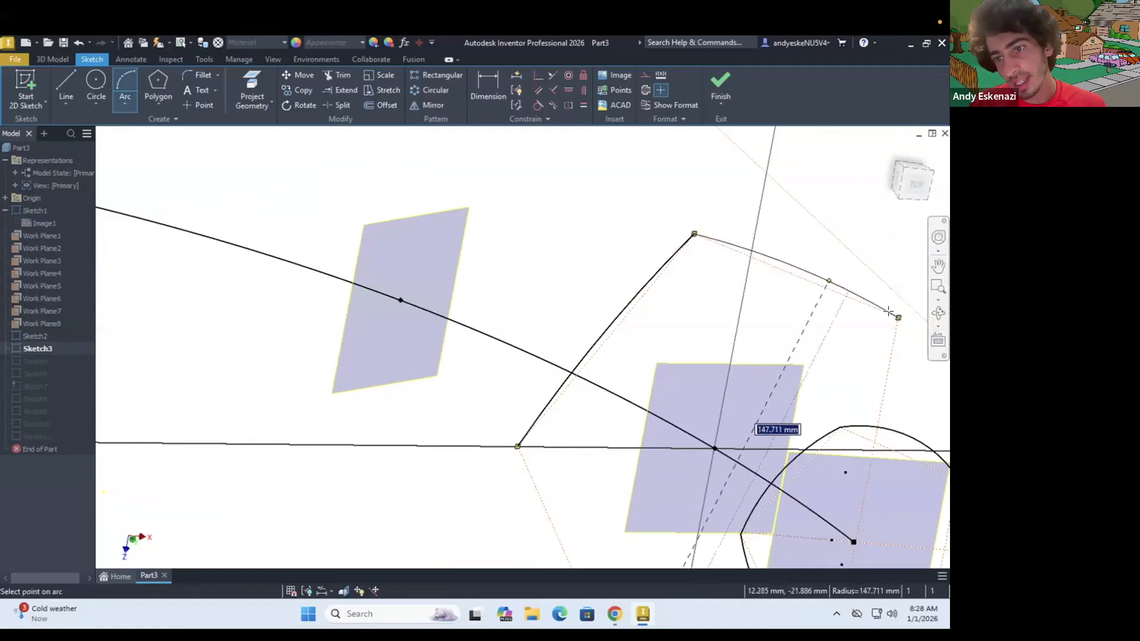
pyautogui.click(828, 281)
# Step: Continue the outline with a slightly outward-bulging arc over the third pentagon side, opposite the corner on the sketch axis
pyautogui.click(899, 318)
pyautogui.scroll(-5, 832, 395)
pyautogui.moveTo(823, 395)
pyautogui.keyDown('shift'); pyautogui.mouseDown(button='middle')
pyautogui.moveTo(792, 410)
pyautogui.moveTo(754, 395)
pyautogui.mouseUp(button='middle'); pyautogui.keyUp('shift')
pyautogui.scroll(3, 772, 408)
pyautogui.scroll(-5, 748, 392)
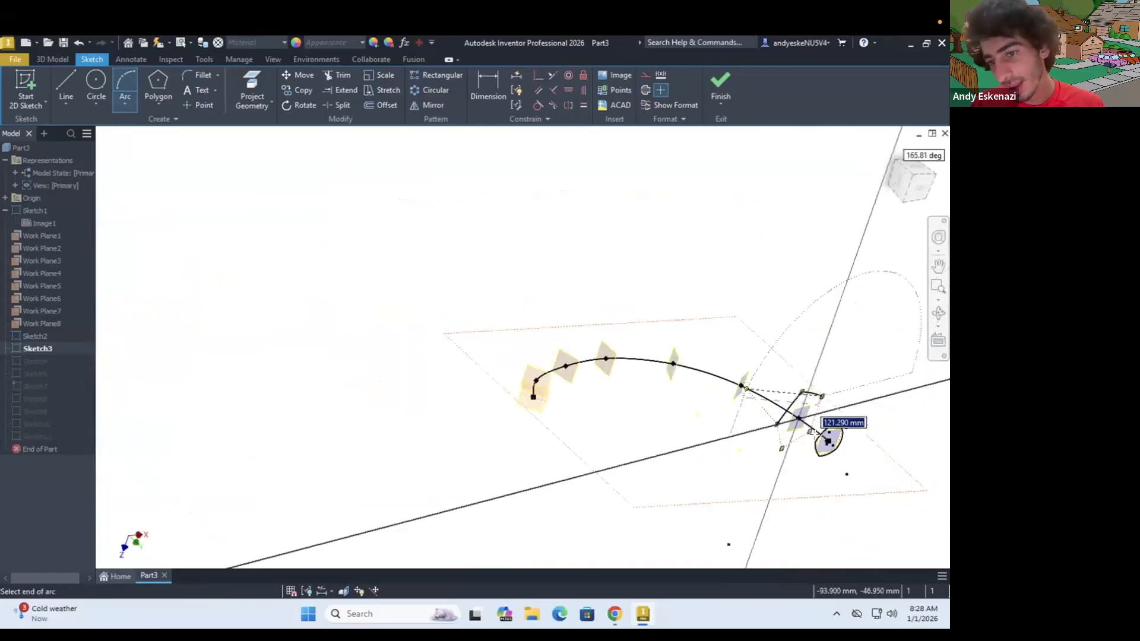
pyautogui.scroll(7, 813, 432)
pyautogui.click(774, 408)
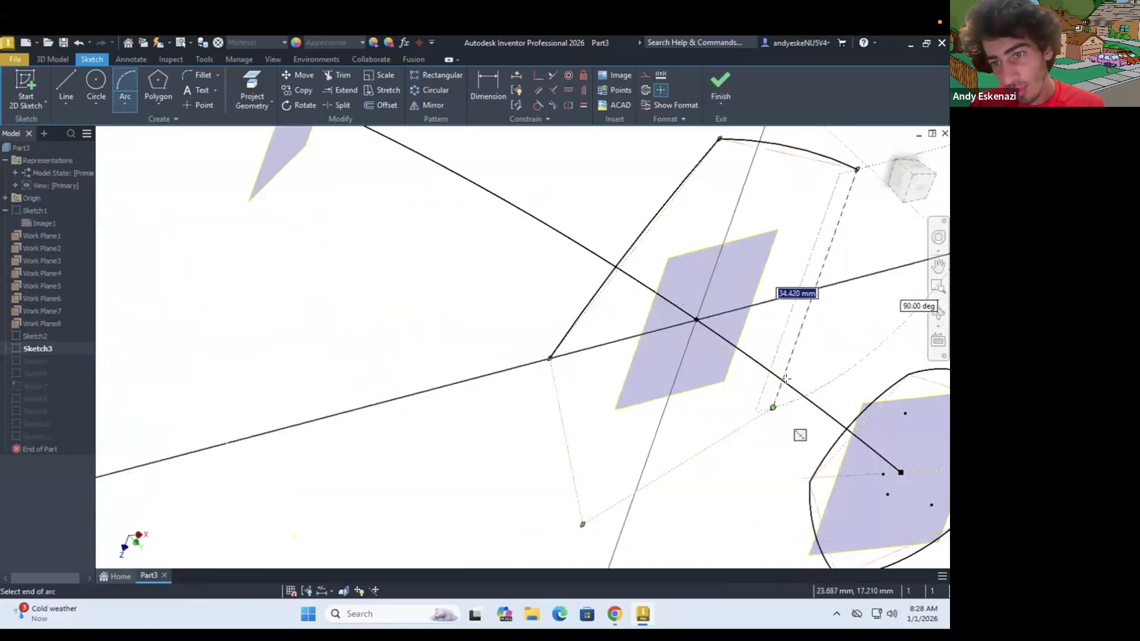
pyautogui.scroll(3, 789, 375)
pyautogui.click(760, 433)
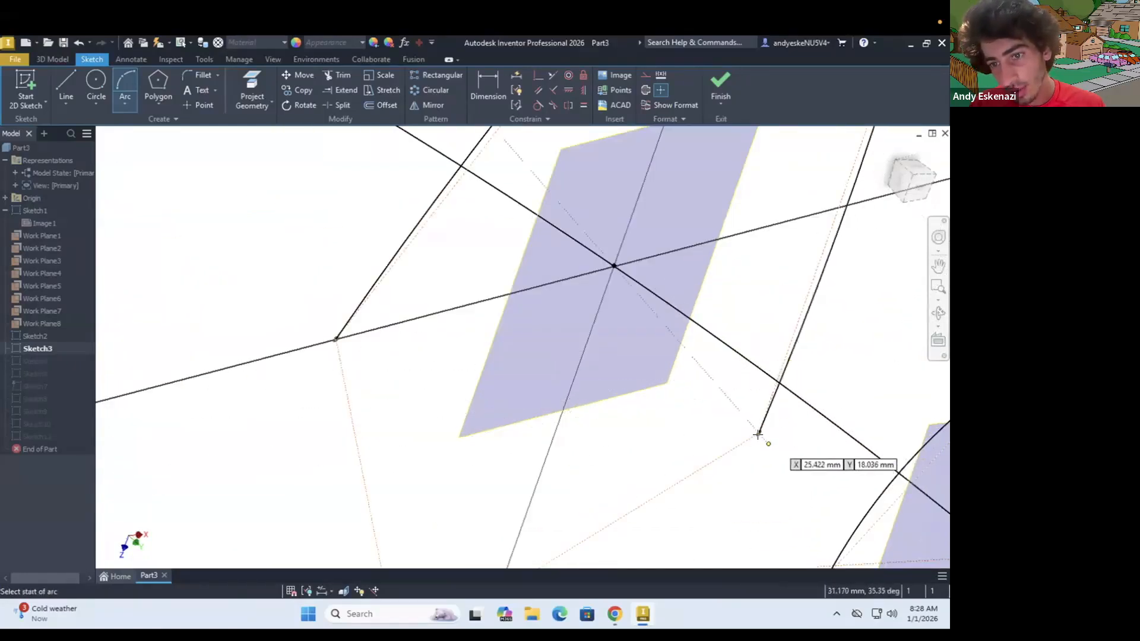
# Step: Close the outline with slight outward arcs over the last two pentagon sides, the first about 195 mm in radius, and finish the sketch
pyautogui.click(759, 433)
pyautogui.scroll(-3, 756, 382)
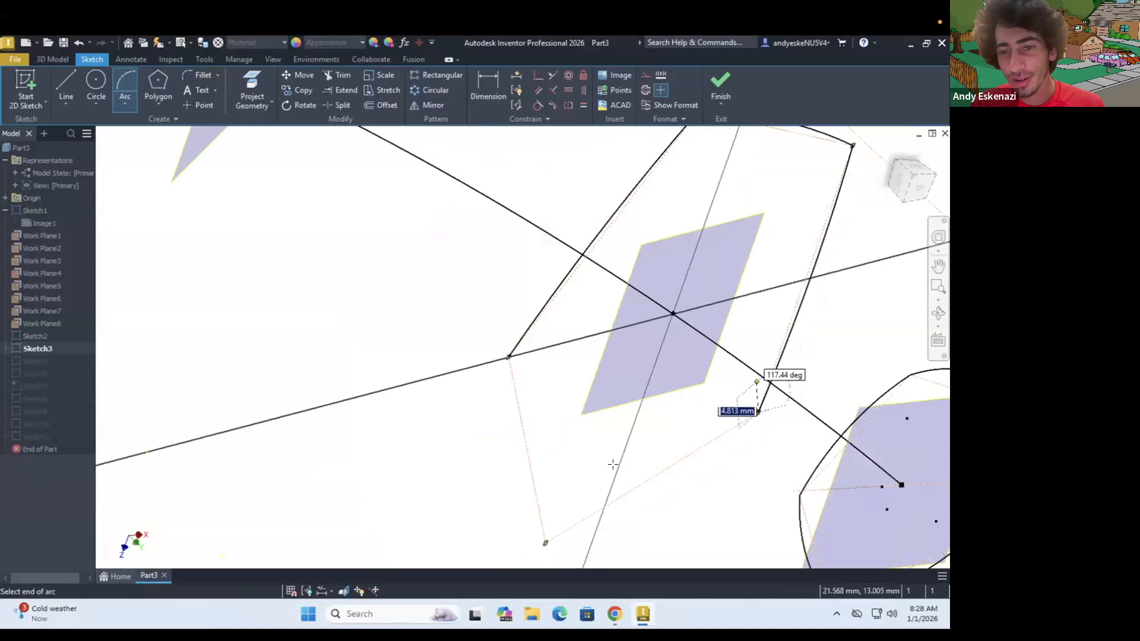
pyautogui.click(546, 543)
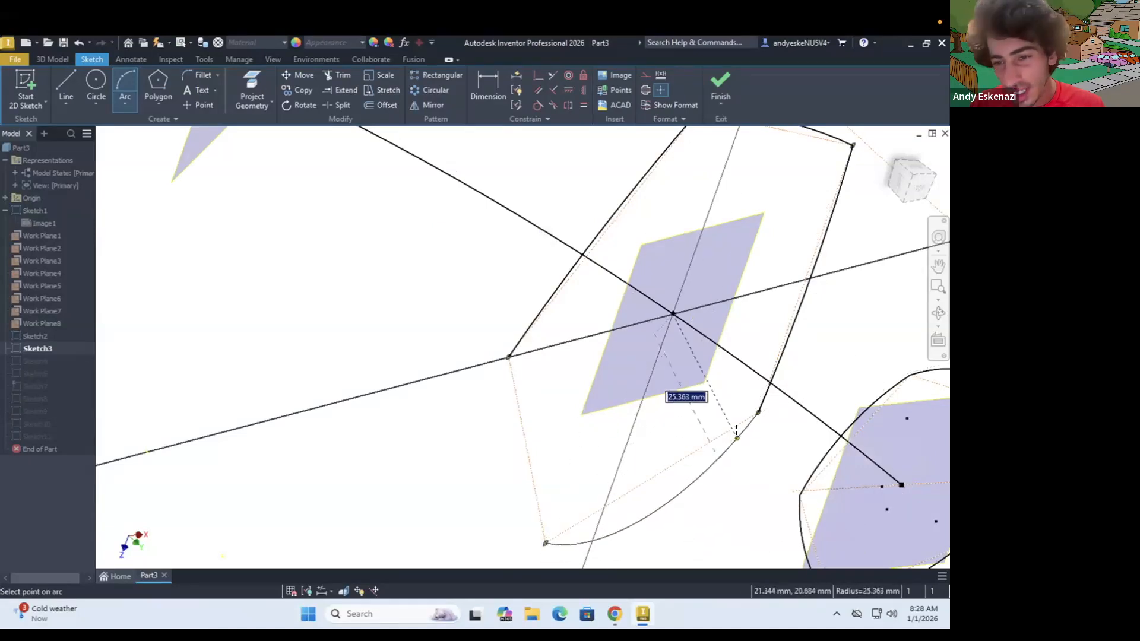
pyautogui.scroll(3, 736, 437)
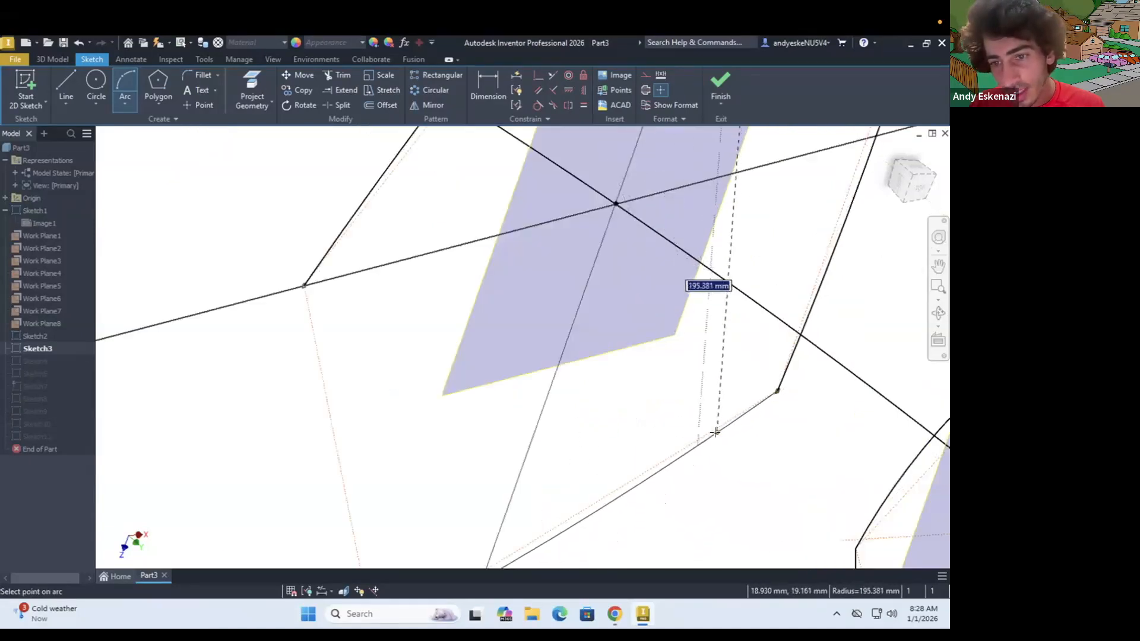
pyautogui.click(715, 433)
pyautogui.scroll(-3, 713, 380)
pyautogui.click(565, 329)
pyautogui.click(589, 453)
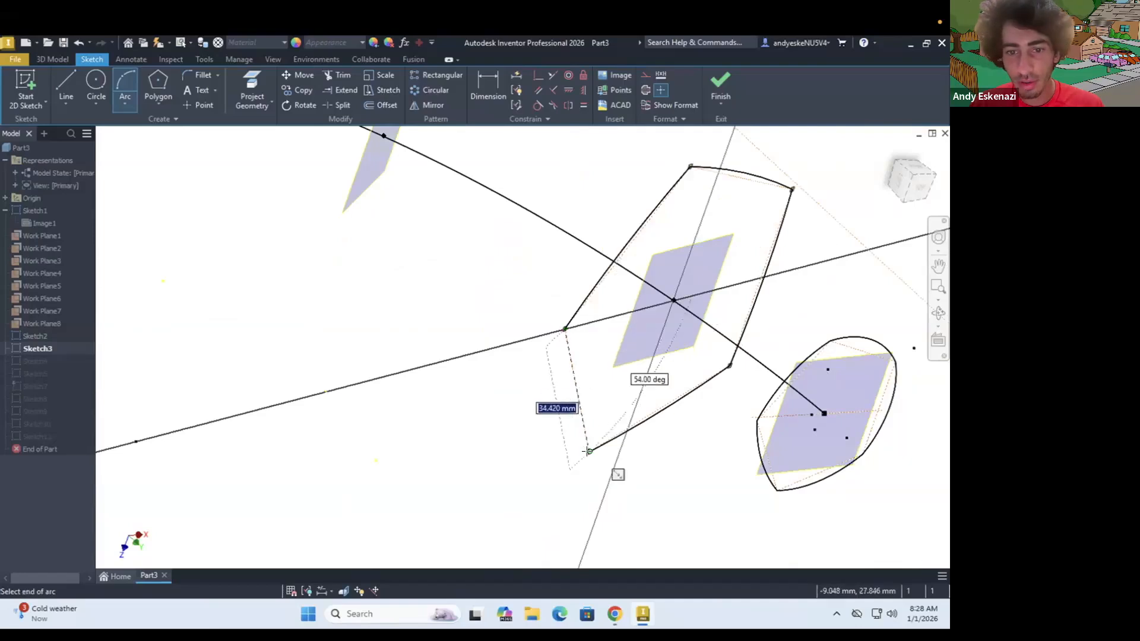
pyautogui.click(567, 372)
pyautogui.press('Escape')
# Step: Examine the two arc outlines near the stem end and the remaining pentagons along the spline
pyautogui.scroll(-5, 666, 242)
pyautogui.moveTo(596, 287)
pyautogui.keyDown('shift'); pyautogui.mouseDown(button='middle')
pyautogui.moveTo(585, 247)
pyautogui.moveTo(632, 242)
pyautogui.mouseUp(button='middle'); pyautogui.keyUp('shift')
pyautogui.scroll(-5, 632, 240)
pyautogui.keyDown('shift'); pyautogui.moveTo(633, 198); pyautogui.dragTo(640, 198, button='middle'); pyautogui.keyUp('shift')
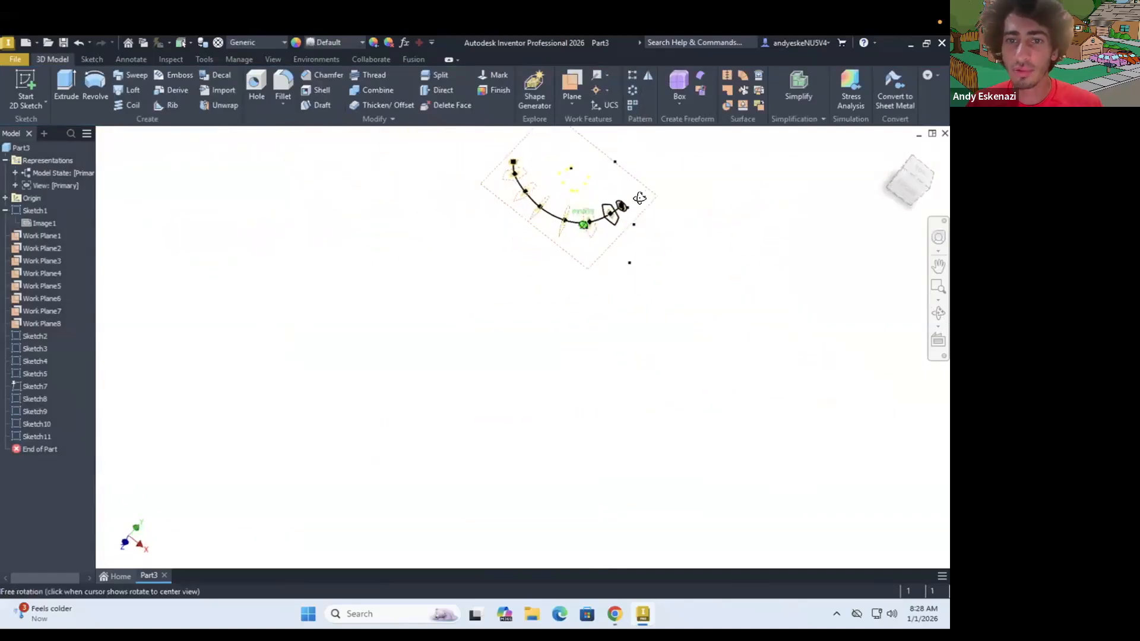
pyautogui.scroll(2, 609, 230)
pyautogui.scroll(-4, 606, 222)
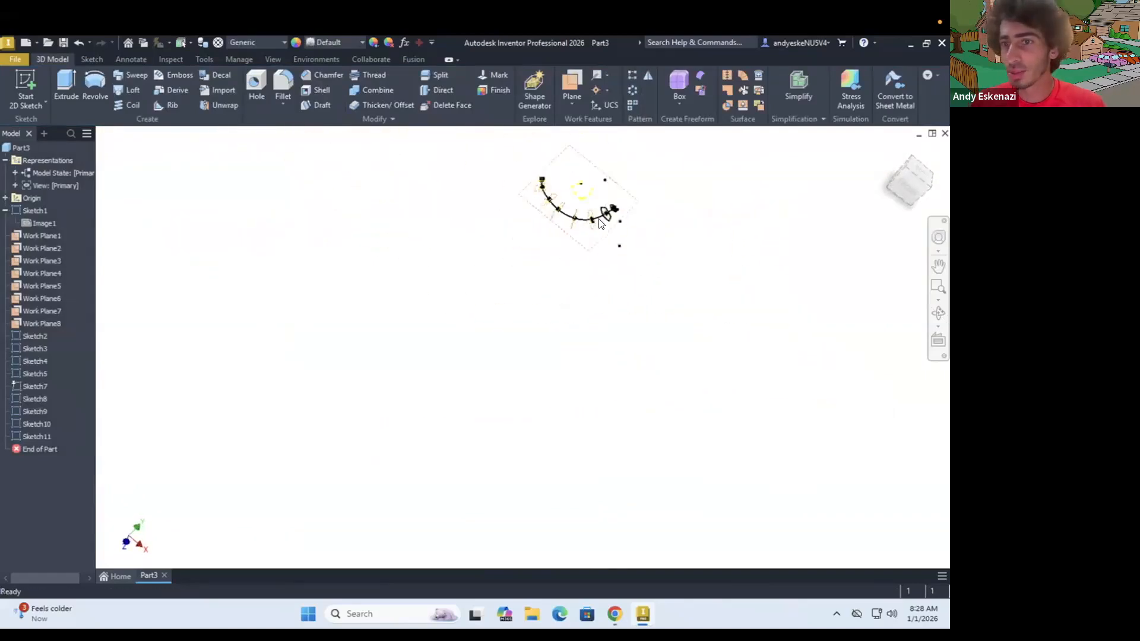
pyautogui.scroll(3, 594, 224)
pyautogui.scroll(3, 608, 240)
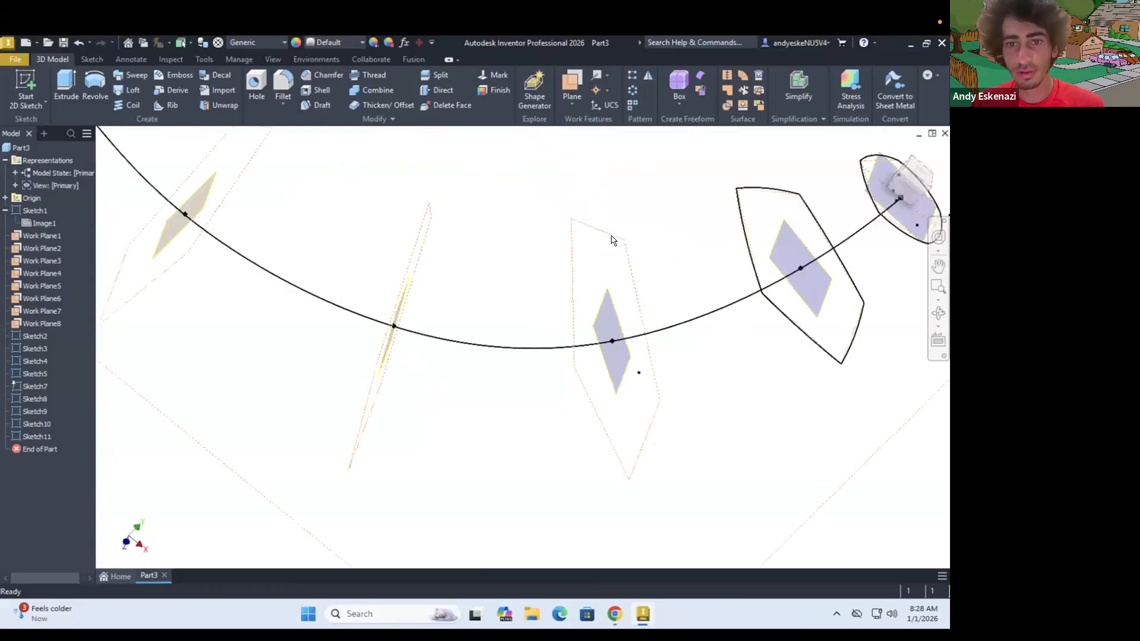
# Step: Edit Sketch4 and draw slightly outward three-point arcs over the two pentagon sides meeting at its corner on the sketch axis
pyautogui.keyDown('shift'); pyautogui.moveTo(608, 244); pyautogui.dragTo(683, 305, button='middle'); pyautogui.keyUp('shift')
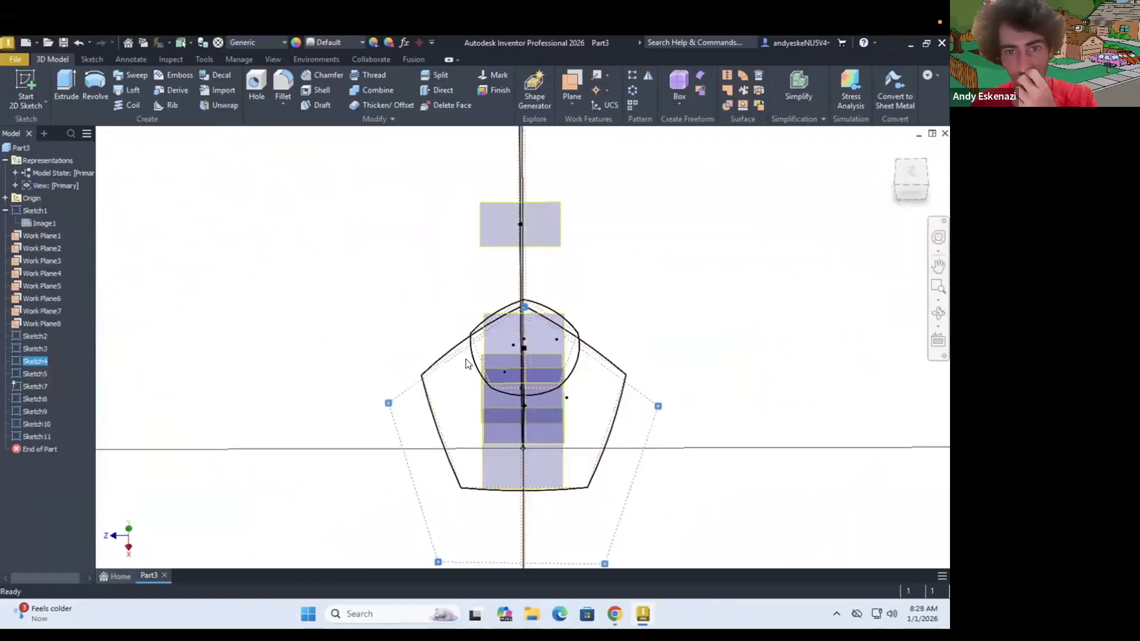
pyautogui.keyDown('shift'); pyautogui.moveTo(522, 362); pyautogui.dragTo(537, 380, button='middle'); pyautogui.keyUp('shift')
pyautogui.click(125, 81)
pyautogui.click(620, 373)
pyautogui.click(500, 277)
pyautogui.click(556, 310)
pyautogui.click(500, 277)
pyautogui.click(358, 391)
pyautogui.click(439, 311)
# Step: Close Sketch4's outline with outward-bulging arcs over the remaining three pentagon sides
pyautogui.click(359, 390)
pyautogui.click(391, 556)
pyautogui.click(358, 466)
pyautogui.click(392, 556)
pyautogui.click(553, 545)
pyautogui.click(466, 564)
pyautogui.click(553, 546)
pyautogui.click(620, 373)
pyautogui.click(608, 446)
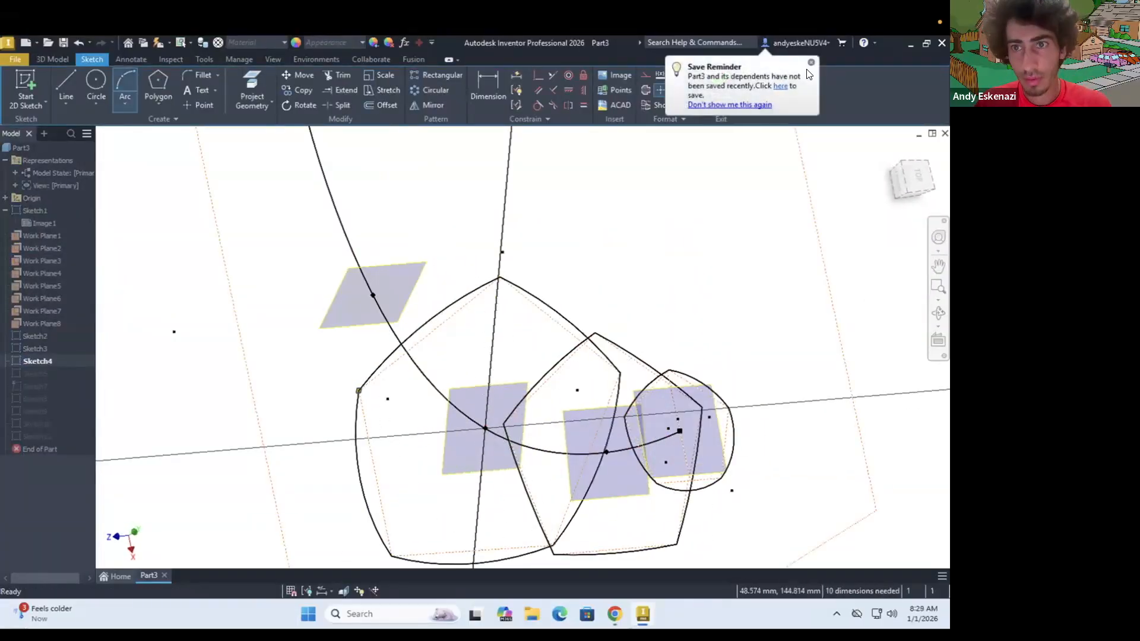
# Step: Save the part under the file name Banana
pyautogui.click(177, 490)
pyautogui.write('Banana')
pyautogui.click(737, 513)
# Step: Edit Sketch5 and draw outward three-point arcs over the two pentagon sides meeting at its corner on the sketch axis
pyautogui.rightClick(34, 375)
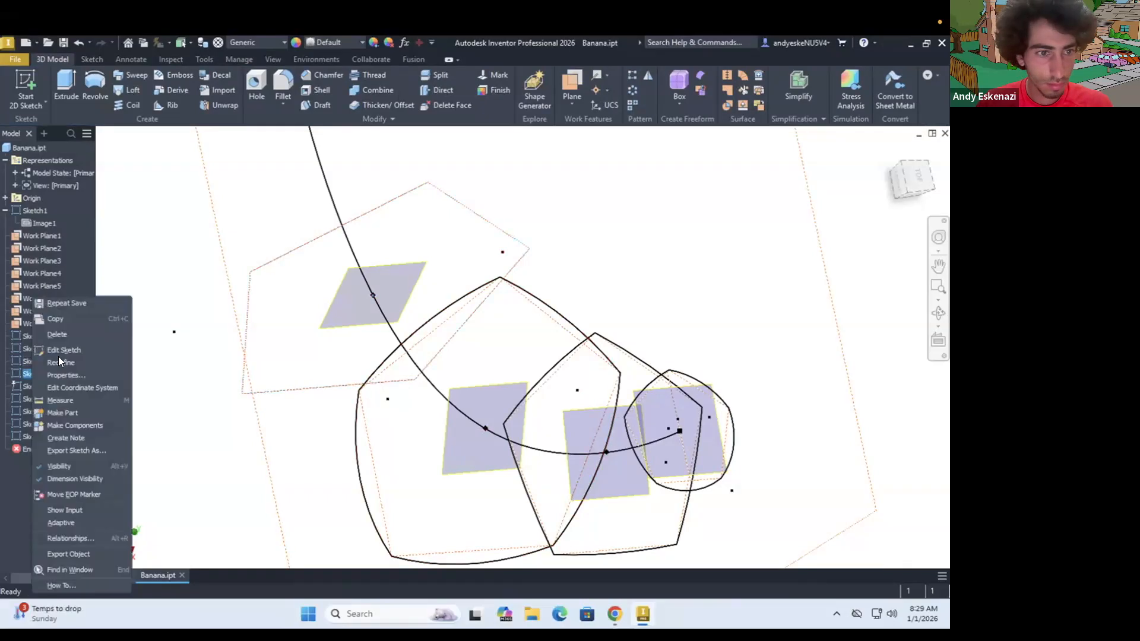
pyautogui.click(60, 351)
pyautogui.keyDown('shift'); pyautogui.moveTo(395, 356); pyautogui.dragTo(378, 321, button='middle'); pyautogui.keyUp('shift')
pyautogui.click(126, 81)
pyautogui.click(412, 323)
pyautogui.click(361, 264)
pyautogui.click(392, 290)
pyautogui.click(362, 265)
pyautogui.click(255, 373)
pyautogui.click(301, 310)
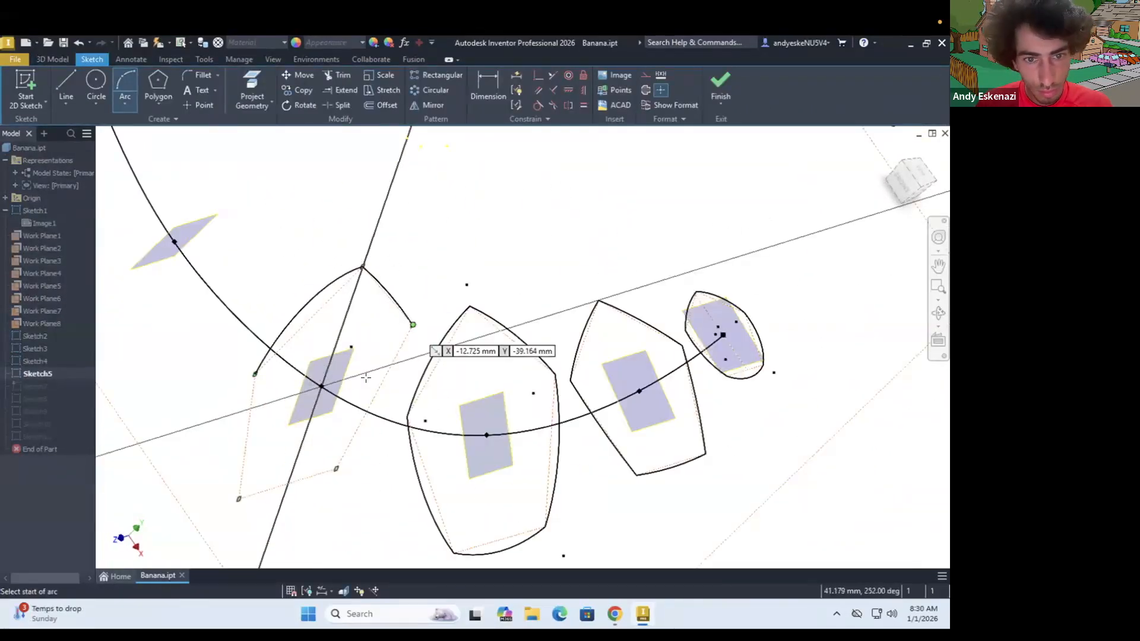
# Step: Close Sketch5's outline with outward arcs over the other three pentagon sides and finish the sketch
pyautogui.click(412, 323)
pyautogui.click(382, 425)
pyautogui.click(151, 496)
pyautogui.click(275, 479)
pyautogui.click(151, 496)
pyautogui.click(184, 216)
pyautogui.click(158, 351)
pyautogui.press('Escape')
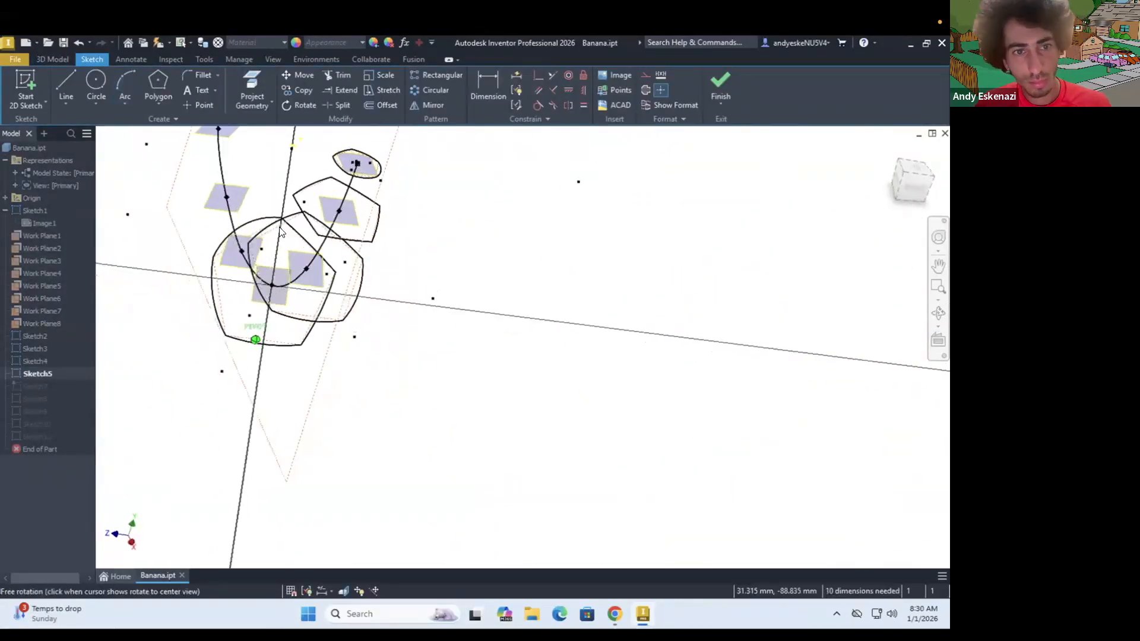
pyautogui.scroll(-6, 320, 237)
pyautogui.rightClick(345, 260)
pyautogui.click(329, 398)
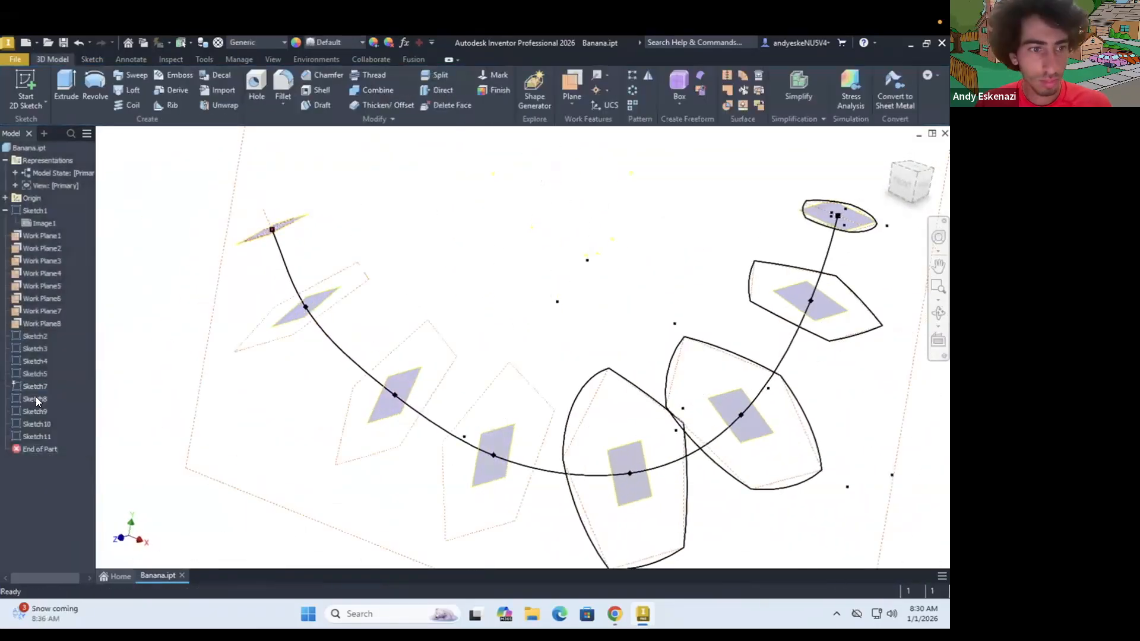
# Step: Delete Sketch7 and round the sides of the small Sketch8 pentagon at the spline's end with outward three-point arcs
pyautogui.rightClick(34, 386)
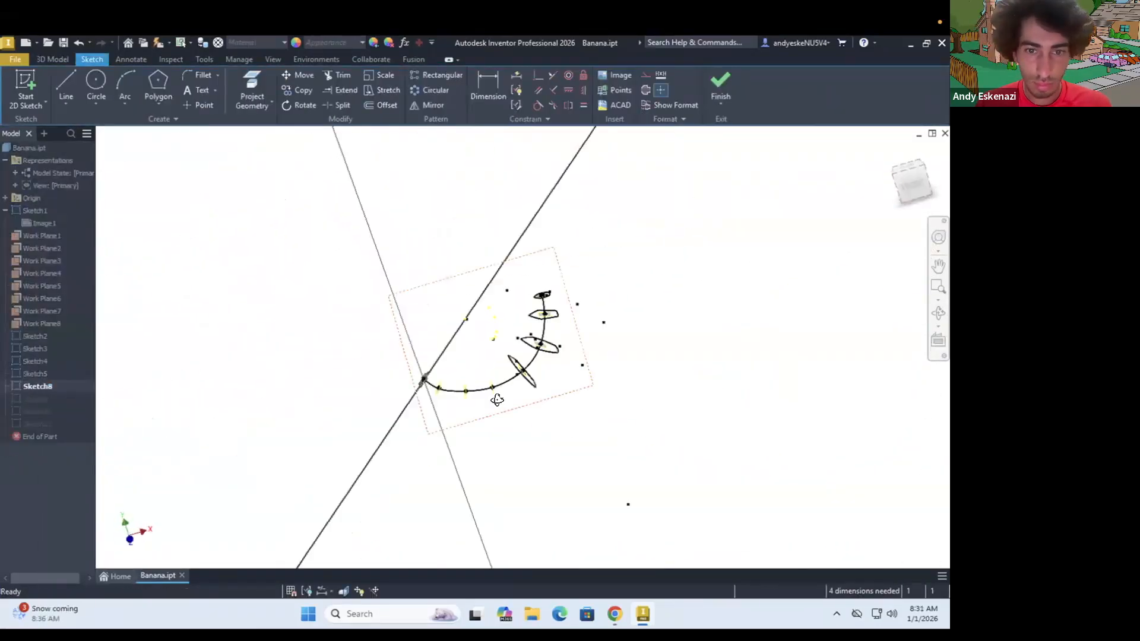
pyautogui.scroll(-5, 341, 336)
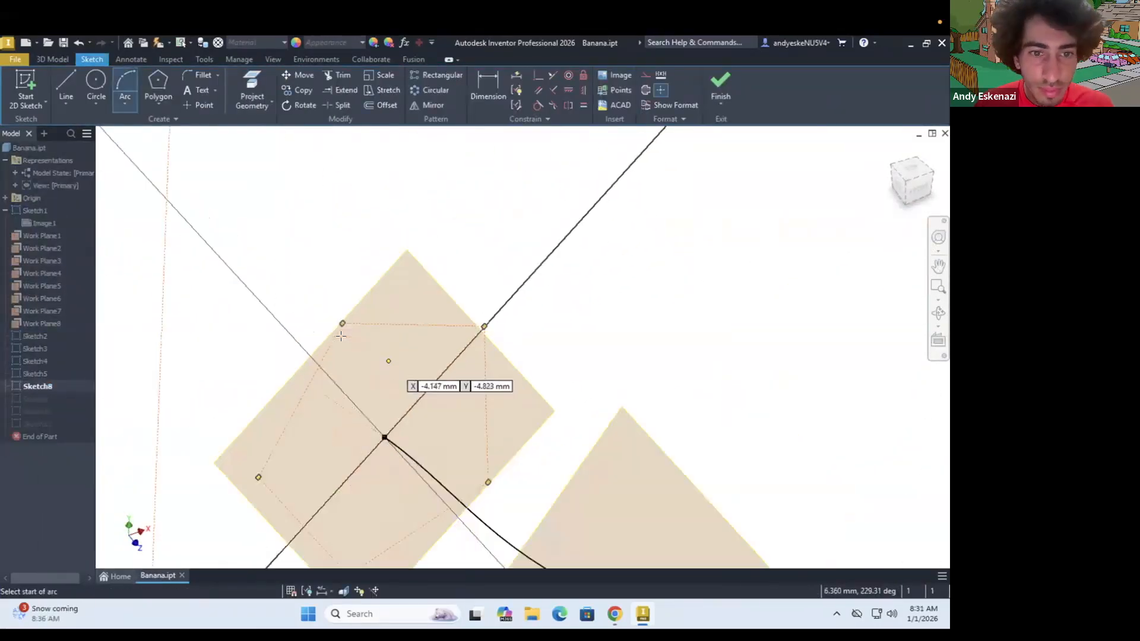
pyautogui.click(341, 323)
pyautogui.click(259, 477)
pyautogui.click(283, 387)
pyautogui.click(259, 478)
pyautogui.scroll(3, 286, 435)
pyautogui.click(324, 518)
pyautogui.click(286, 497)
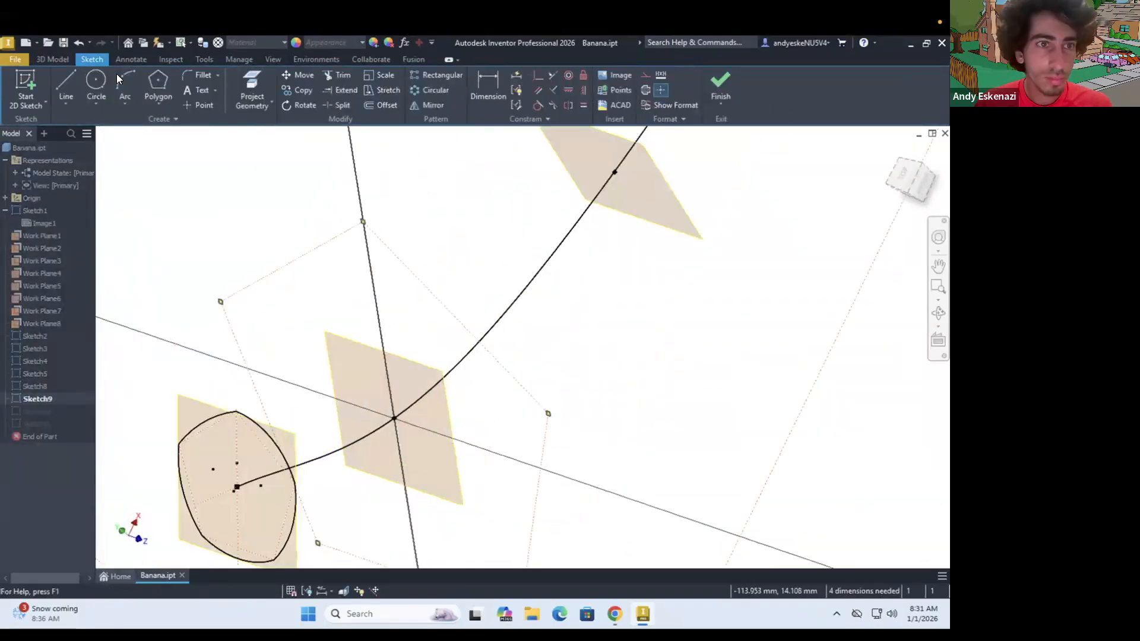
# Step: Draw outward arcs over four pentagon sides in Sketch9, with the side opposite the axis corner about 50 mm in radius
pyautogui.click(221, 301)
pyautogui.click(220, 301)
pyautogui.click(318, 543)
pyautogui.click(247, 430)
pyautogui.click(315, 397)
pyautogui.click(387, 423)
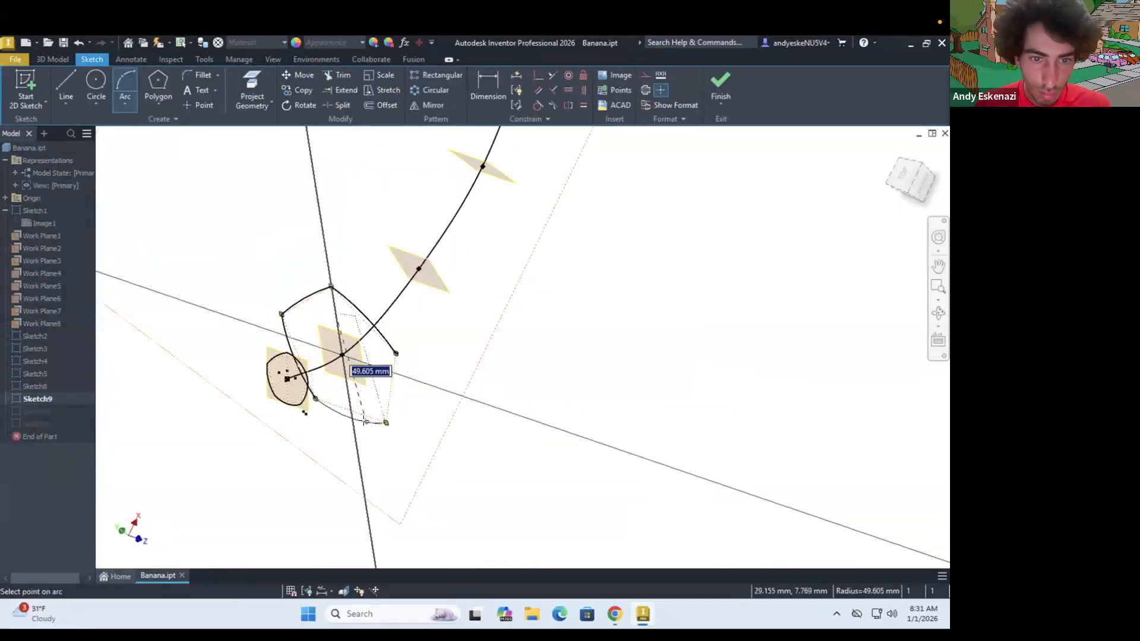
pyautogui.click(362, 420)
# Step: Close Sketch9's outline with an outward arc over the last pentagon side and finish the sketch
pyautogui.click(404, 422)
pyautogui.press('Escape')
pyautogui.scroll(3, 425, 320)
pyautogui.click(125, 84)
pyautogui.click(402, 448)
pyautogui.scroll(-5, 421, 302)
pyautogui.click(425, 298)
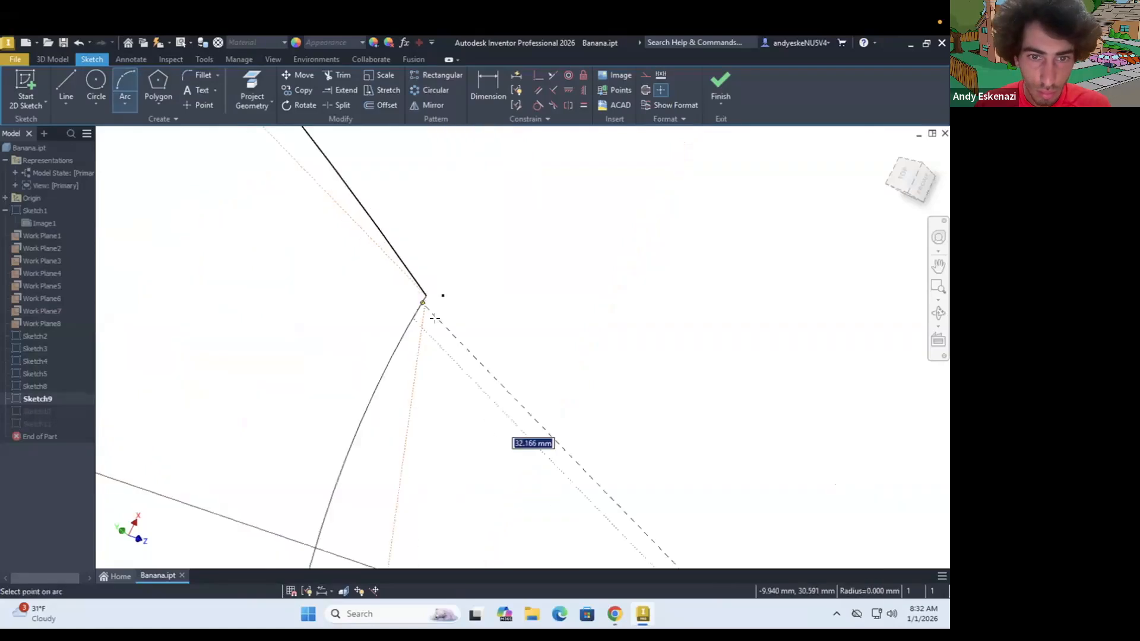
pyautogui.click(428, 347)
pyautogui.click(720, 86)
# Step: Edit Sketch10 and draw outward arcs over three adjacent pentagon sides, the third about 57 mm in radius
pyautogui.rightClick(33, 411)
pyautogui.click(81, 353)
pyautogui.keyDown('shift'); pyautogui.moveTo(437, 346); pyautogui.dragTo(428, 357, button='middle'); pyautogui.keyUp('shift')
pyautogui.scroll(10, 374, 386)
pyautogui.click(125, 85)
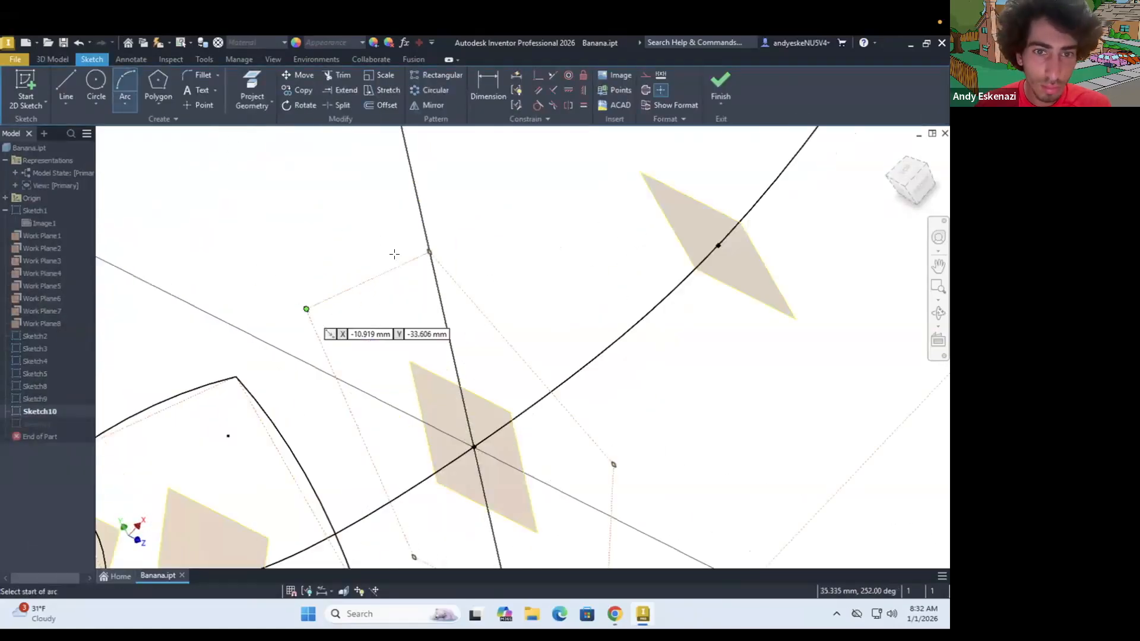
pyautogui.click(307, 300)
pyautogui.click(414, 557)
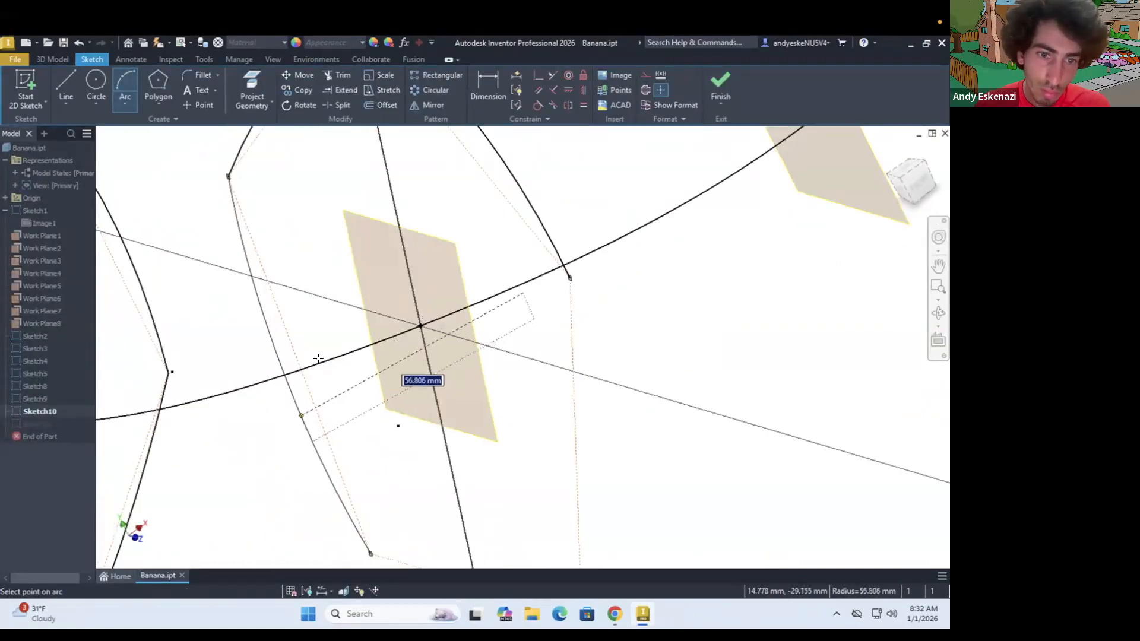
pyautogui.click(301, 415)
# Step: Close Sketch10's outline with outward arcs over the last two pentagon sides and finish the sketch
pyautogui.click(339, 415)
pyautogui.click(412, 438)
pyautogui.click(390, 443)
pyautogui.click(412, 438)
pyautogui.click(405, 298)
pyautogui.click(423, 380)
pyautogui.click(721, 86)
# Step: Edit Sketch11 and draw outward three-point arcs over the two pentagon sides meeting at its corner on the sketch axis
pyautogui.rightClick(37, 424)
pyautogui.click(81, 353)
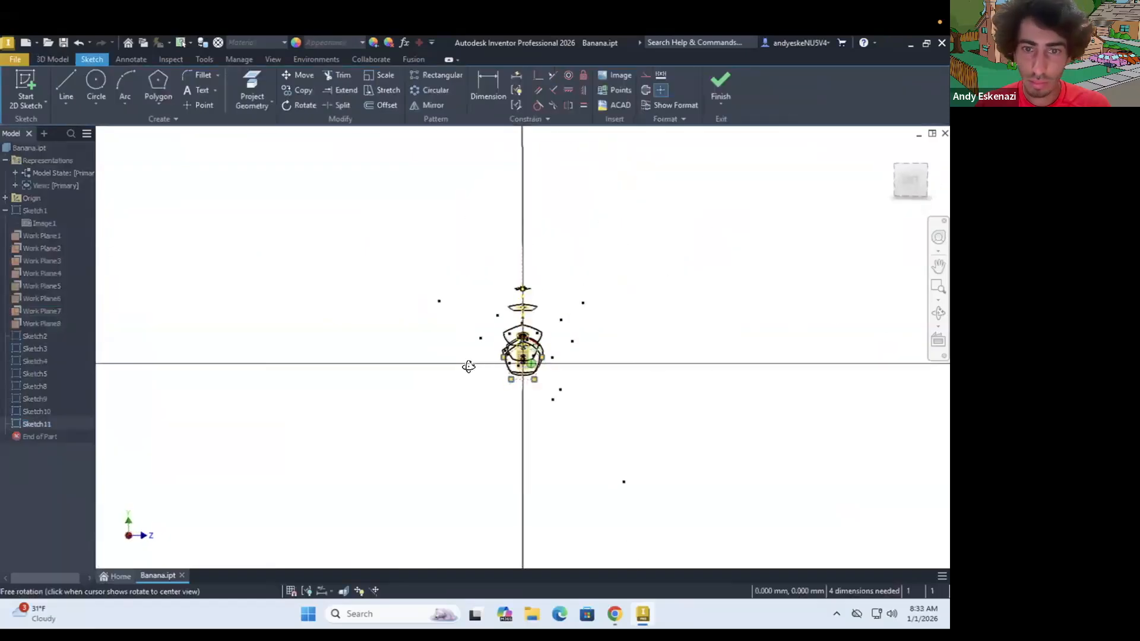
pyautogui.click(124, 85)
pyautogui.click(406, 291)
pyautogui.click(485, 254)
pyautogui.click(441, 266)
pyautogui.click(485, 254)
pyautogui.click(614, 395)
pyautogui.click(563, 313)
# Step: Close Sketch11's outline with outward arcs over its remaining sides, the first about 74 mm in radius, and finish the sketch
pyautogui.click(405, 292)
pyautogui.click(484, 457)
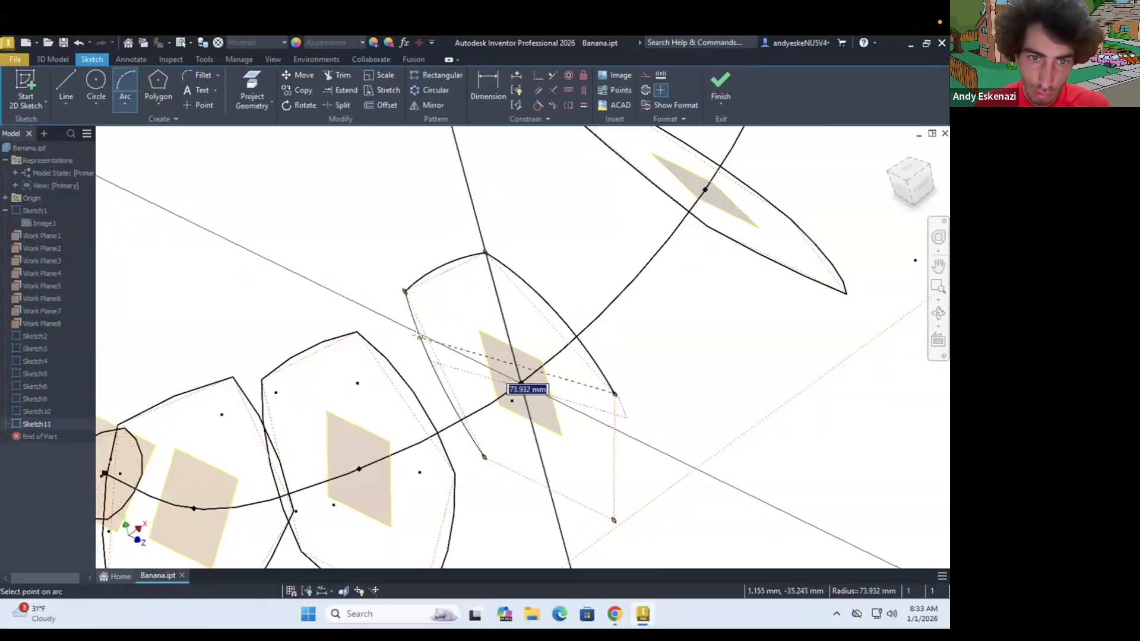
pyautogui.click(493, 451)
pyautogui.scroll(7, 600, 519)
pyautogui.click(743, 530)
# Step: Examine the rounded cross-section outlines along the centreline spline from several angles
pyautogui.scroll(-5, 742, 531)
pyautogui.scroll(3, 657, 331)
pyautogui.scroll(-3, 529, 185)
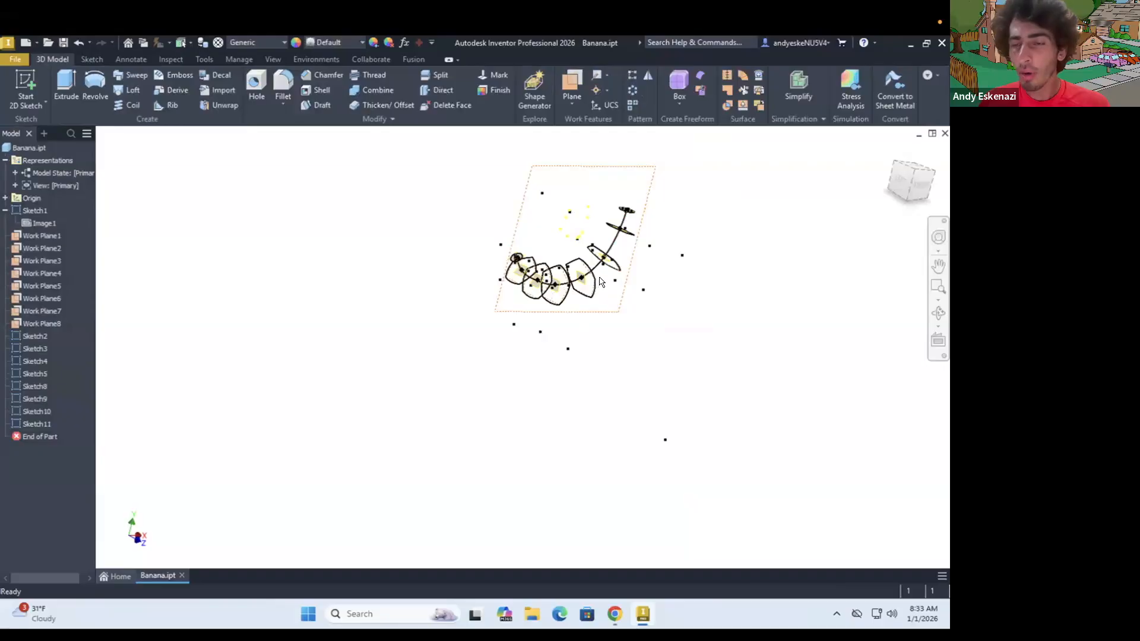
pyautogui.scroll(-5, 597, 249)
pyautogui.scroll(8, 617, 278)
pyautogui.scroll(-2, 609, 305)
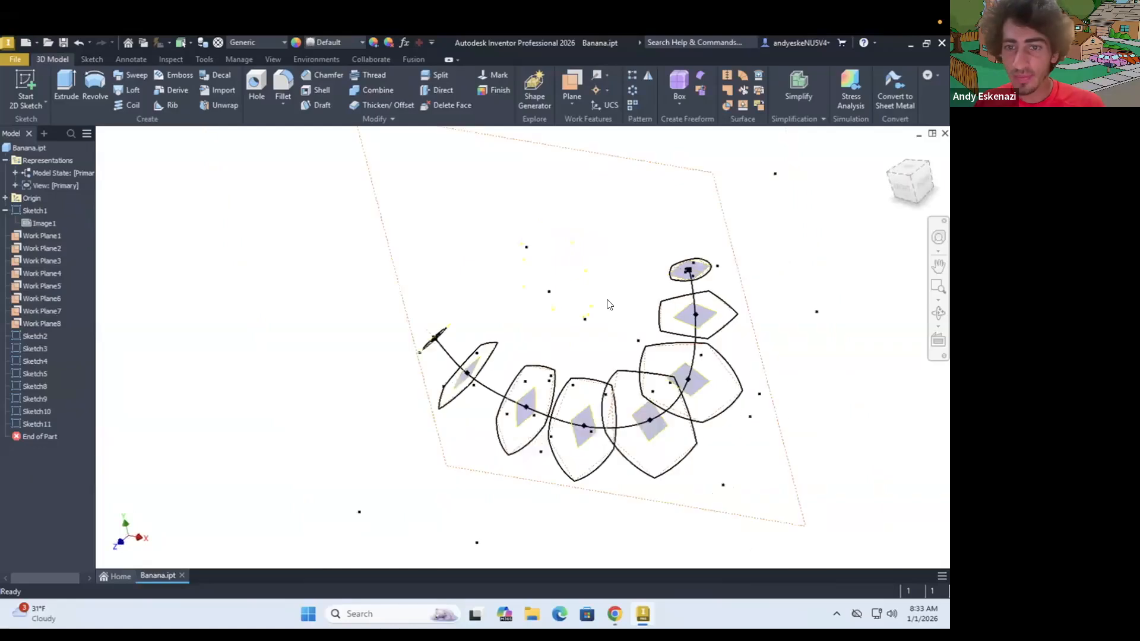
pyautogui.moveTo(624, 293)
pyautogui.keyDown('shift'); pyautogui.mouseDown(button='middle')
pyautogui.moveTo(646, 288)
pyautogui.moveTo(662, 303)
pyautogui.moveTo(659, 380)
pyautogui.moveTo(662, 319)
pyautogui.mouseUp(button='middle'); pyautogui.keyUp('shift')
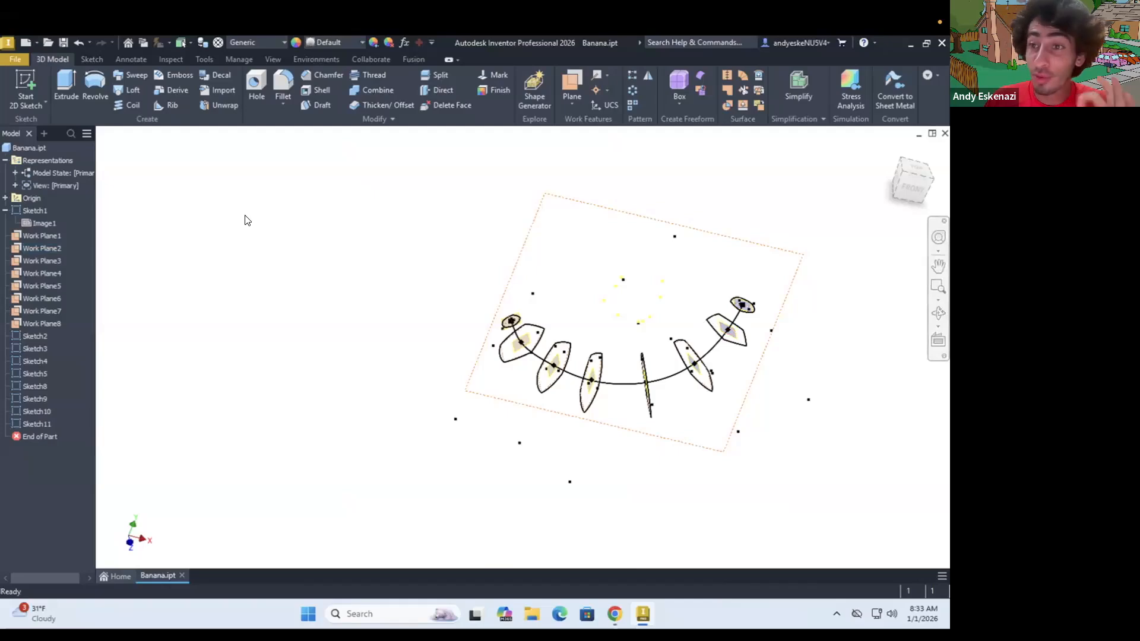
# Step: Start a 3D sketch and bring up the available spline types
pyautogui.click(45, 104)
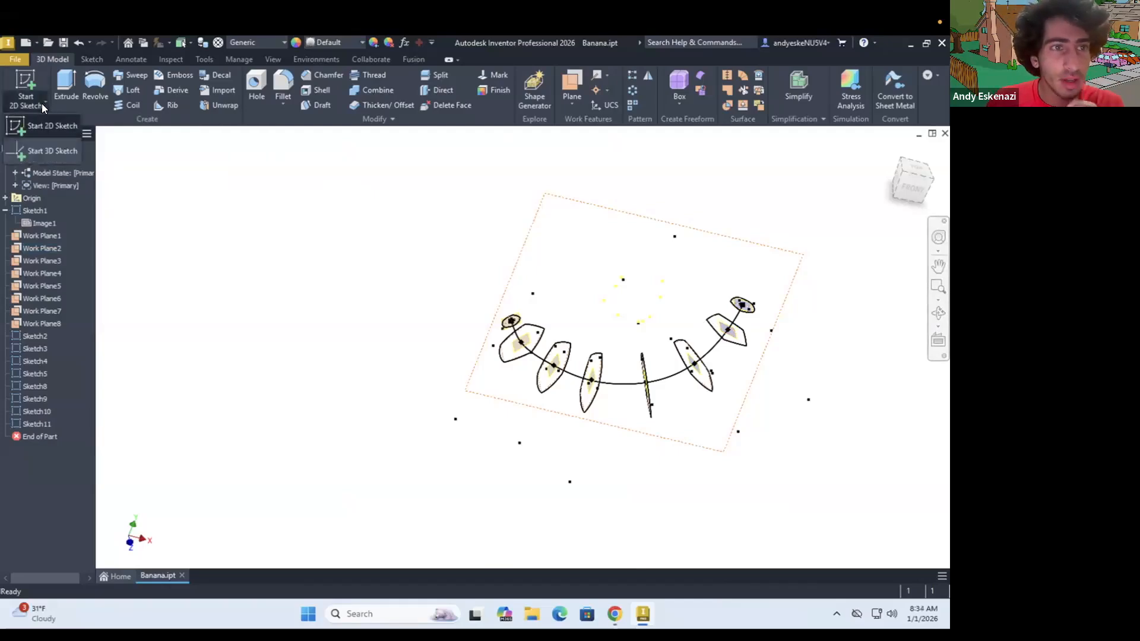
pyautogui.click(48, 151)
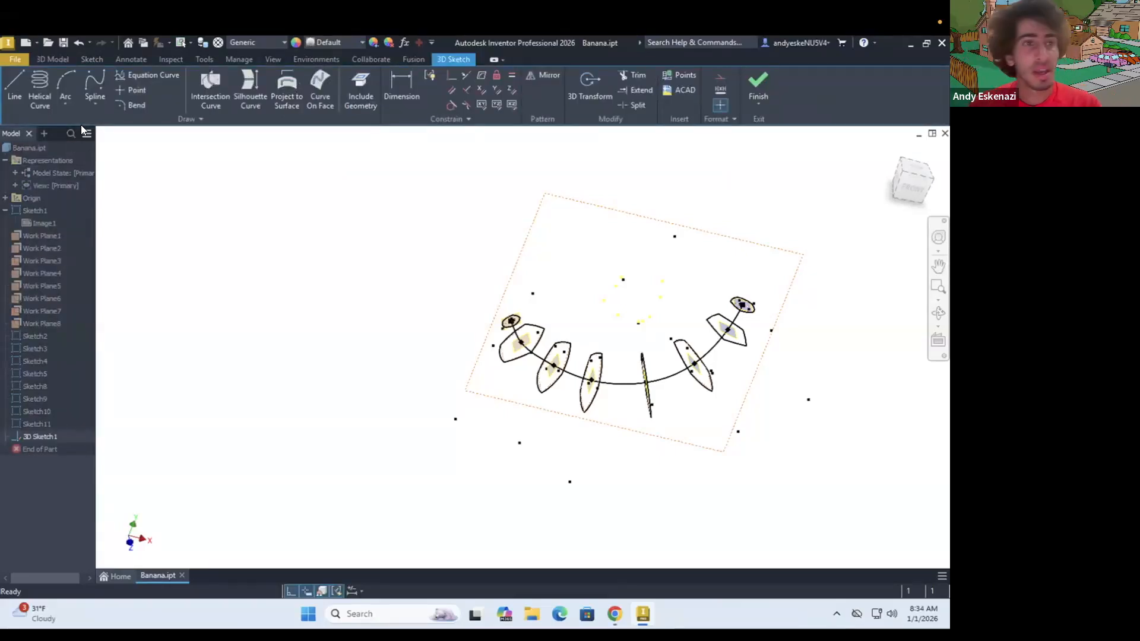
pyautogui.click(95, 99)
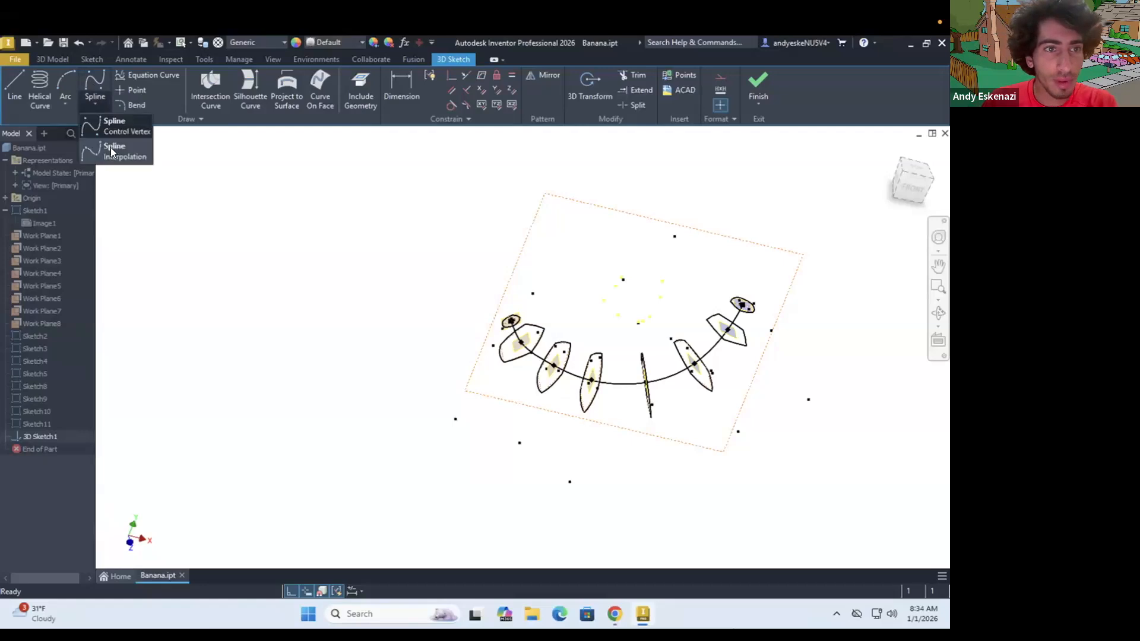
# Step: Draw an interpolation spline through the inner-curve corner points of all the banana cross-sections, from one small end profile to the other
pyautogui.click(113, 151)
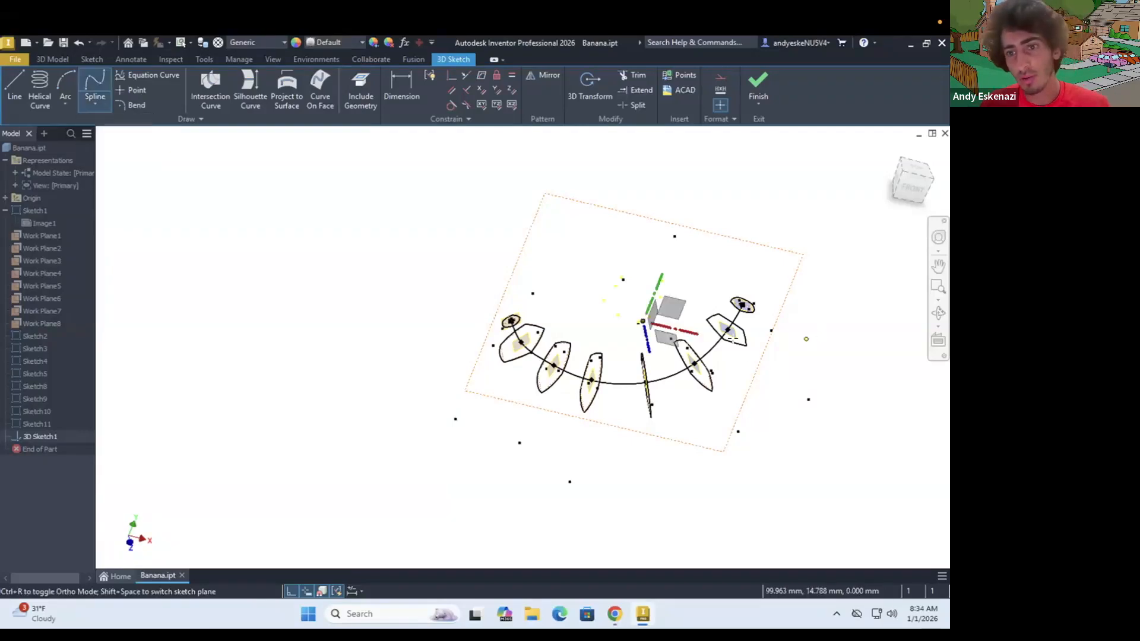
pyautogui.scroll(6, 733, 338)
pyautogui.scroll(-3, 713, 282)
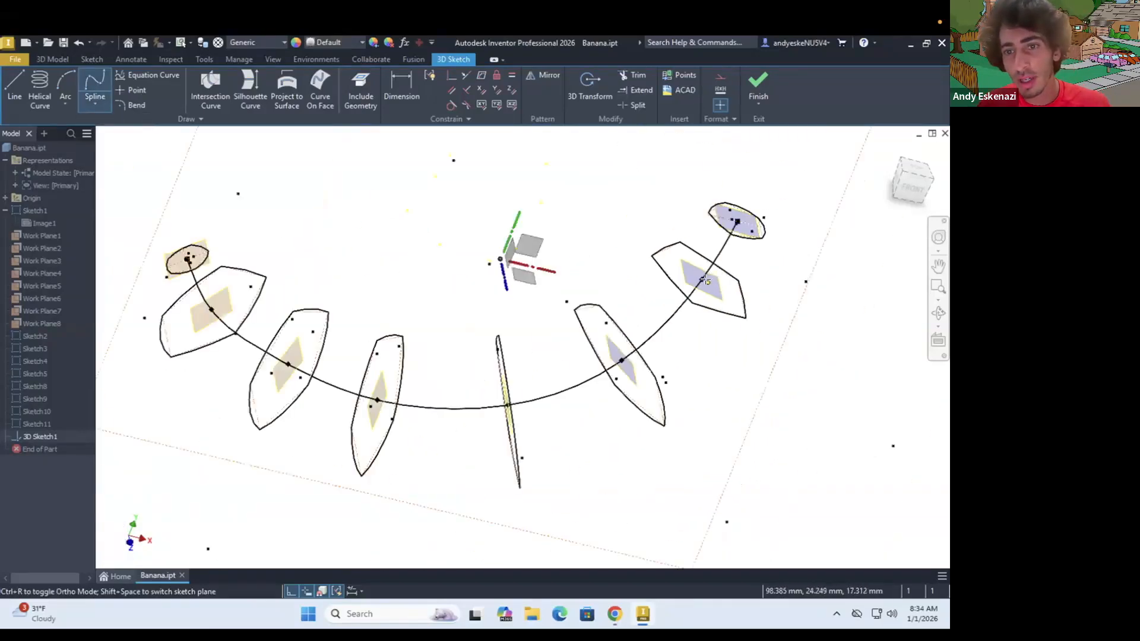
pyautogui.click(709, 212)
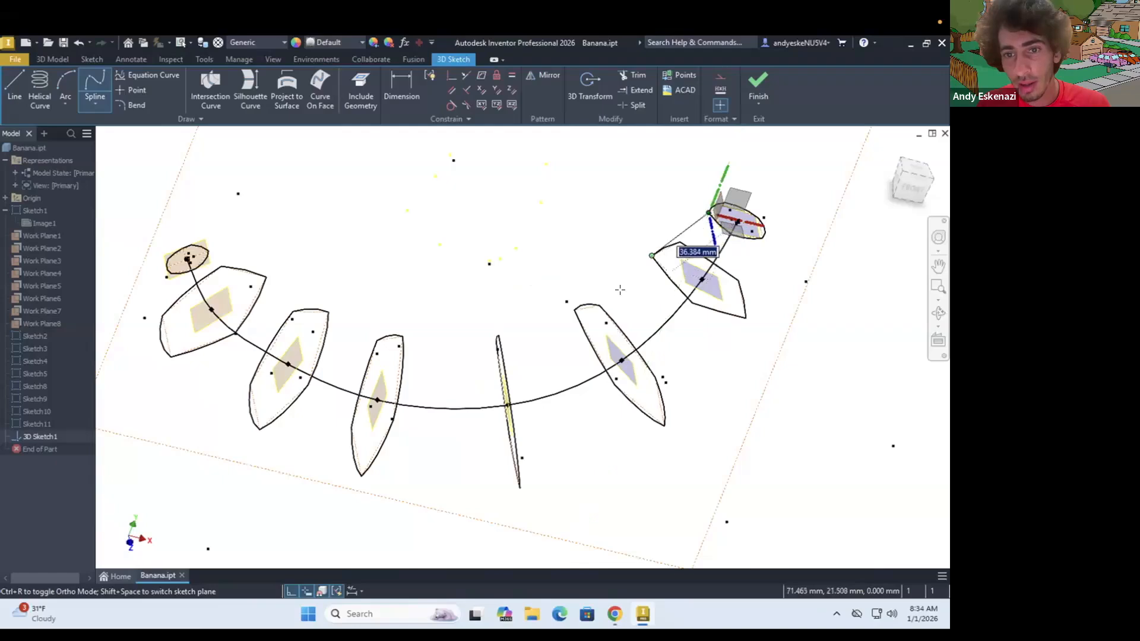
pyautogui.click(653, 256)
pyautogui.click(574, 310)
pyautogui.keyDown('shift'); pyautogui.moveTo(499, 338); pyautogui.dragTo(432, 339, button='middle'); pyautogui.keyUp('shift')
pyautogui.click(487, 334)
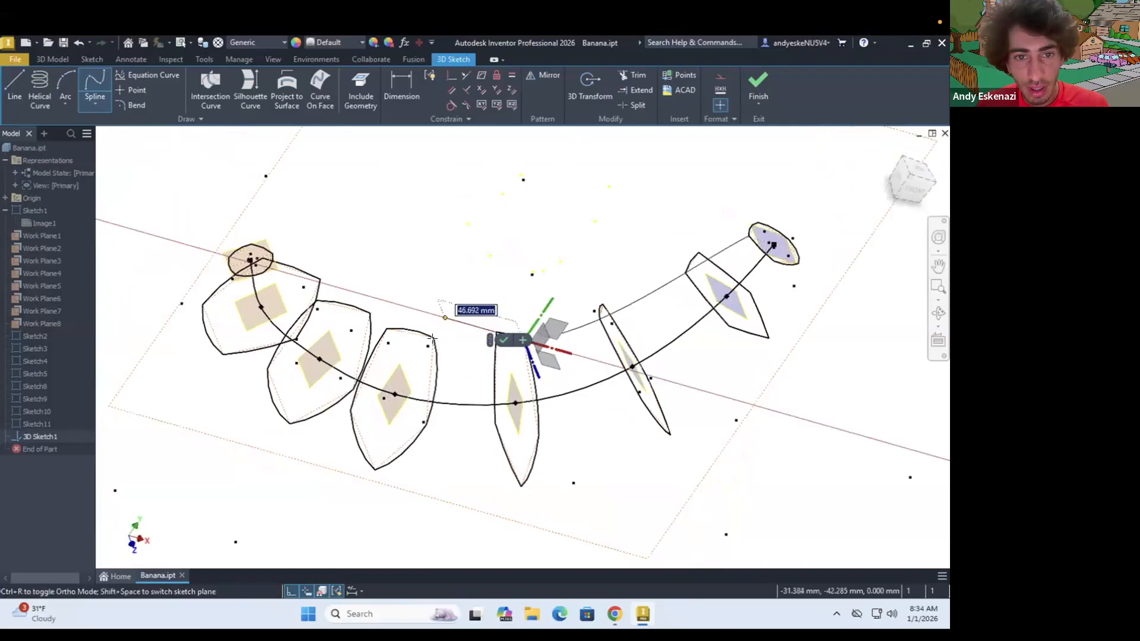
pyautogui.click(370, 313)
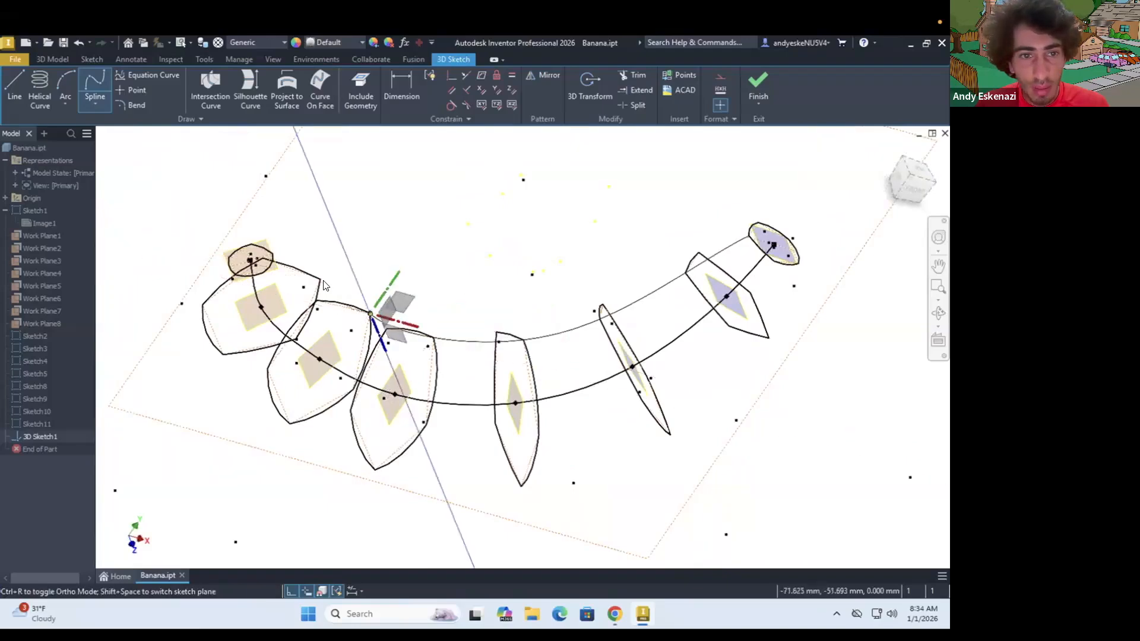
pyautogui.moveTo(325, 285)
pyautogui.keyDown('shift'); pyautogui.mouseDown(button='middle')
pyautogui.moveTo(220, 251)
pyautogui.moveTo(205, 213)
pyautogui.mouseUp(button='middle'); pyautogui.keyUp('shift')
pyautogui.click(205, 212)
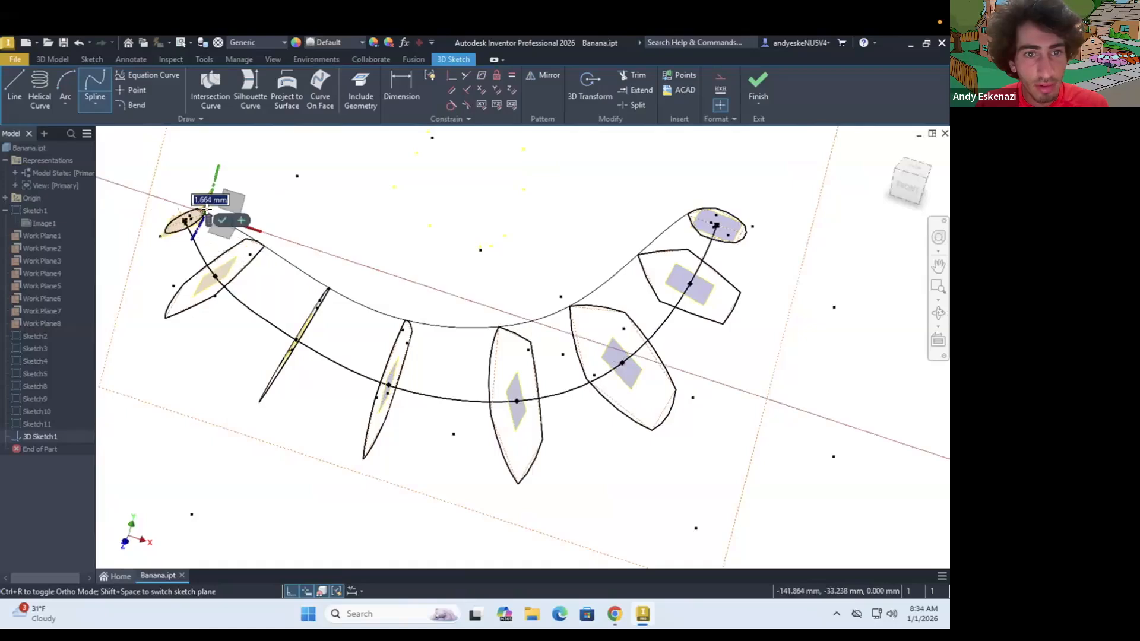
pyautogui.click(223, 218)
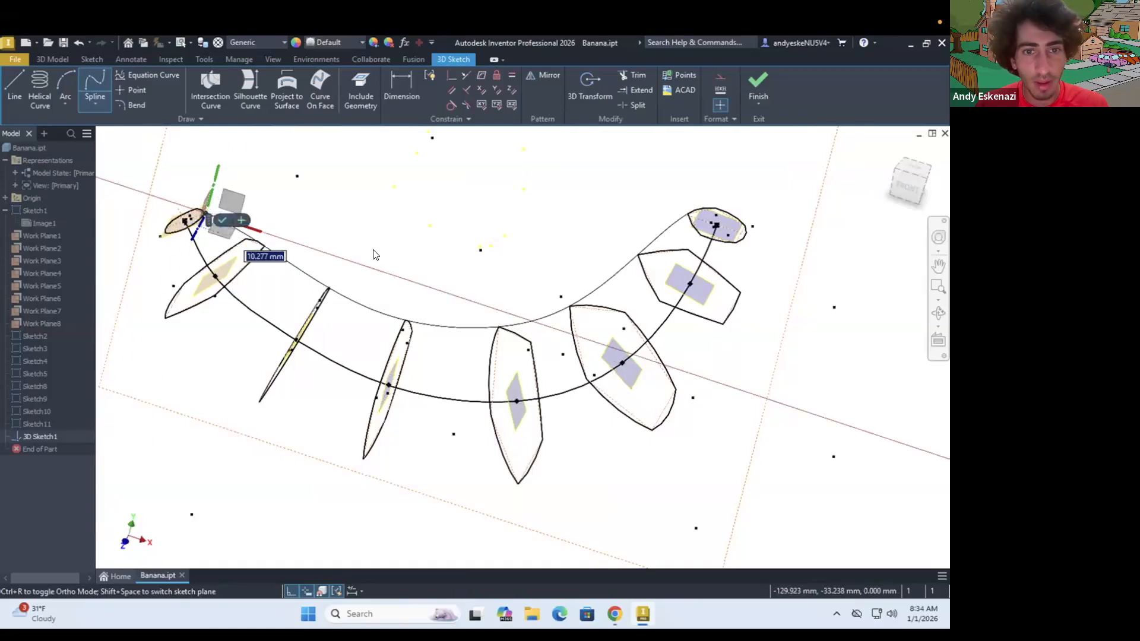
# Step: Draw a second interpolation spline through the adjacent front-side corners of every cross-section, ending at the opposite end profile
pyautogui.scroll(-5, 382, 261)
pyautogui.moveTo(449, 266)
pyautogui.keyDown('shift'); pyautogui.mouseDown(button='middle')
pyautogui.moveTo(522, 261)
pyautogui.moveTo(553, 328)
pyautogui.moveTo(598, 331)
pyautogui.moveTo(407, 267)
pyautogui.mouseUp(button='middle'); pyautogui.keyUp('shift')
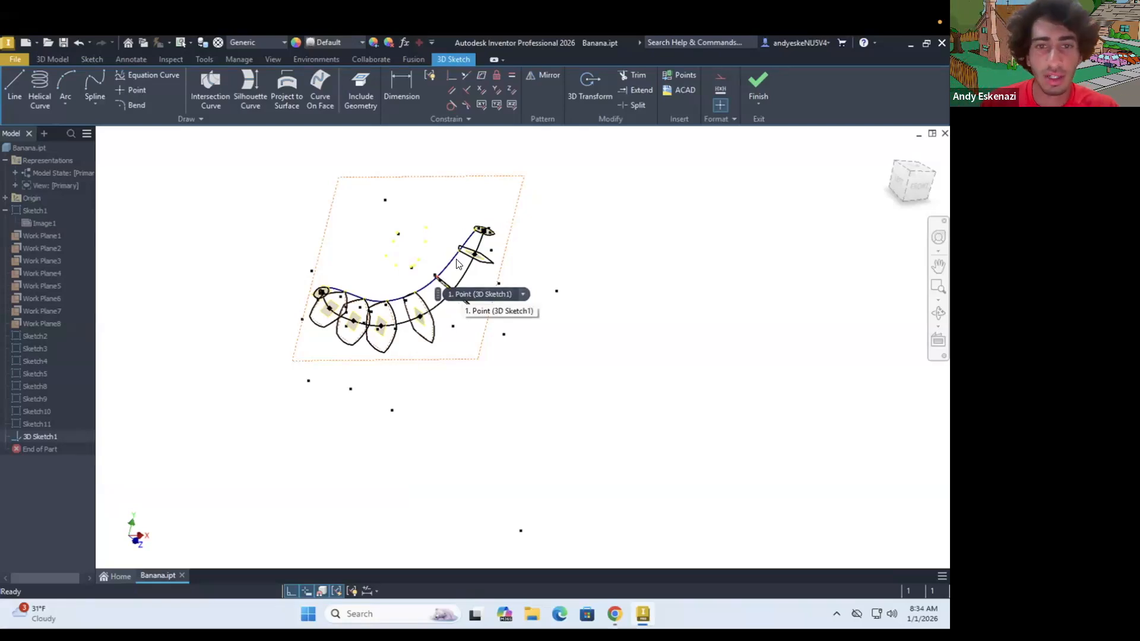
pyautogui.moveTo(462, 275)
pyautogui.keyDown('shift'); pyautogui.mouseDown(button='middle')
pyautogui.moveTo(443, 329)
pyautogui.moveTo(612, 325)
pyautogui.mouseUp(button='middle'); pyautogui.keyUp('shift')
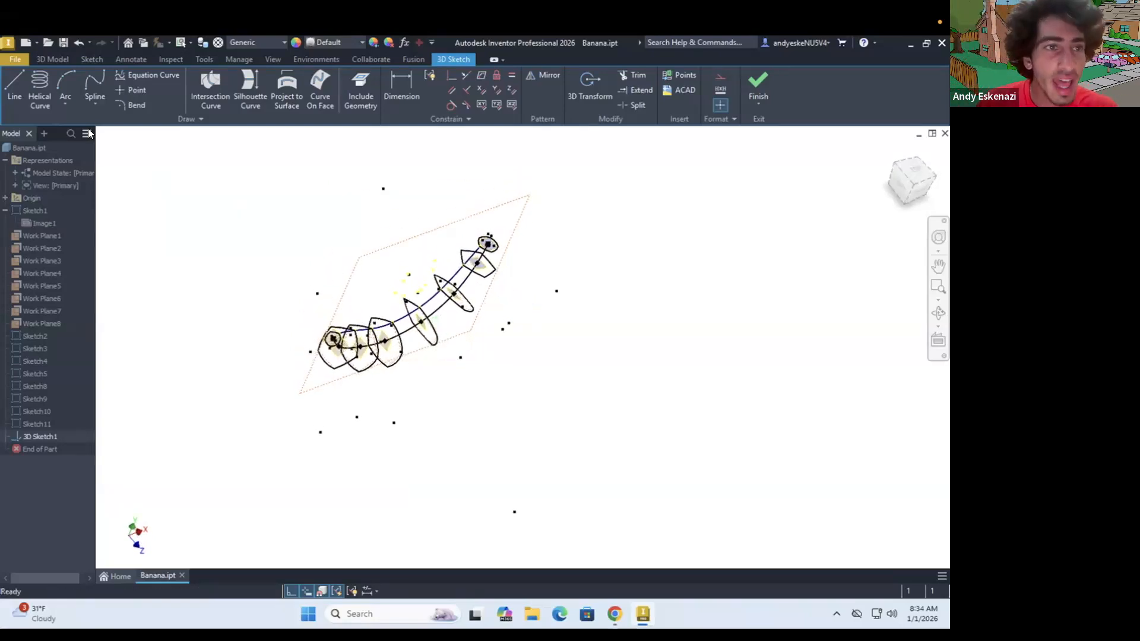
pyautogui.click(95, 84)
pyautogui.scroll(3, 498, 248)
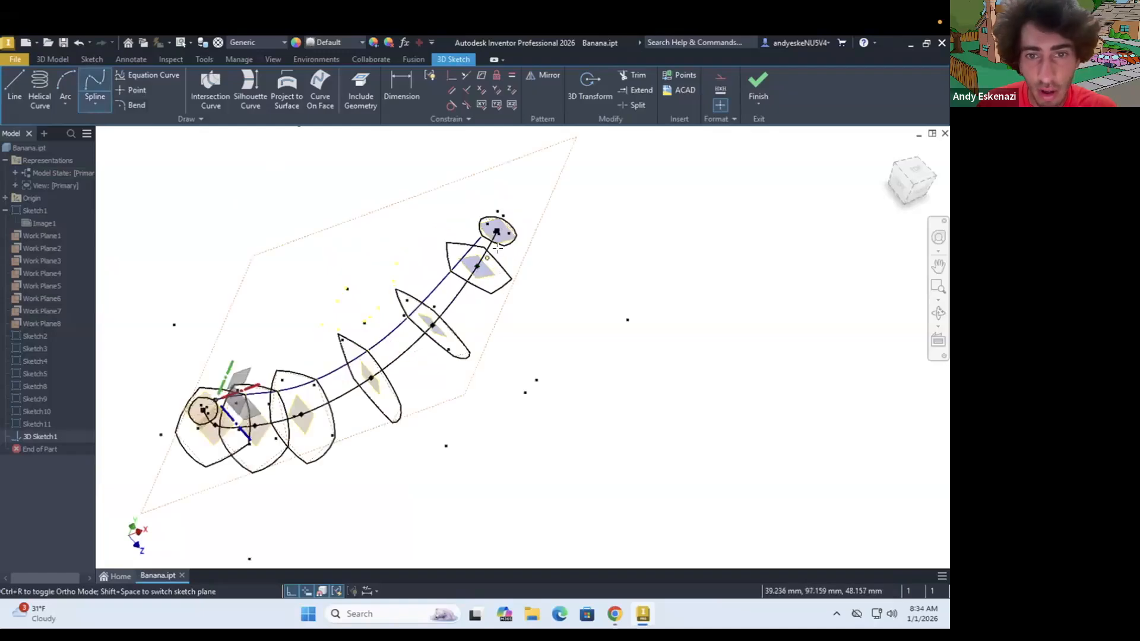
pyautogui.click(505, 245)
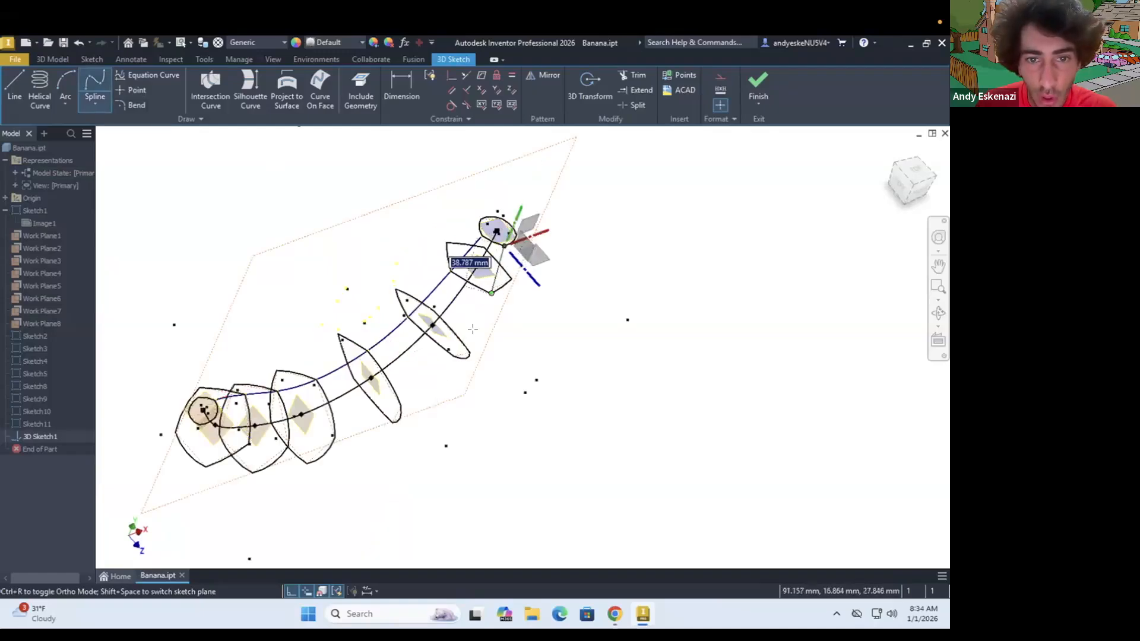
pyautogui.scroll(3, 499, 309)
pyautogui.keyDown('shift'); pyautogui.moveTo(498, 309); pyautogui.dragTo(392, 374, button='middle'); pyautogui.keyUp('shift')
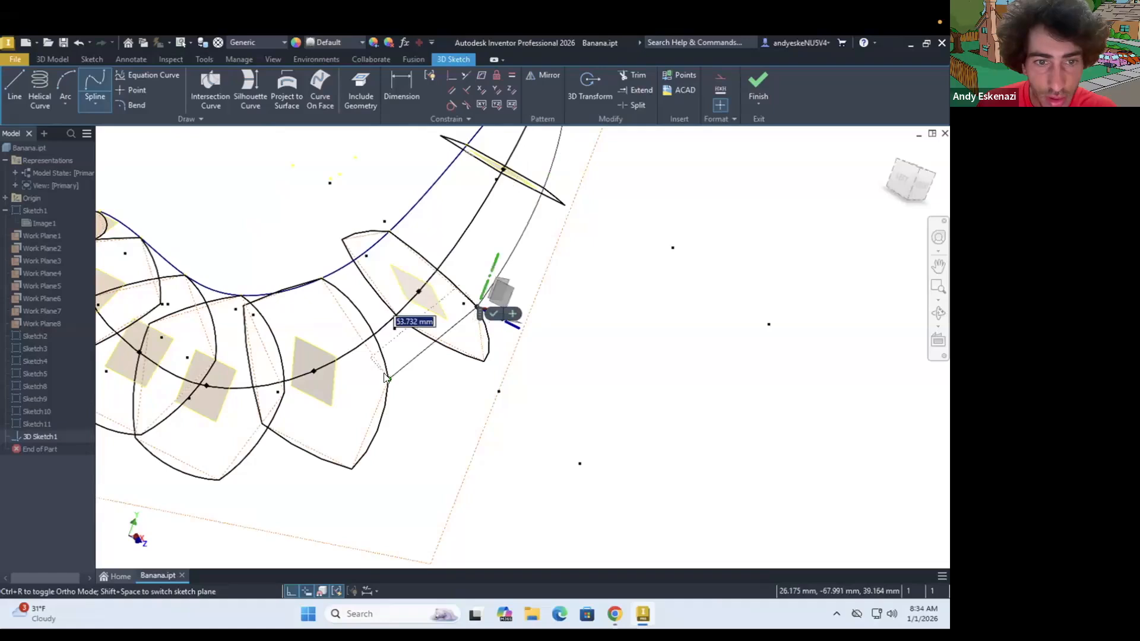
pyautogui.click(387, 380)
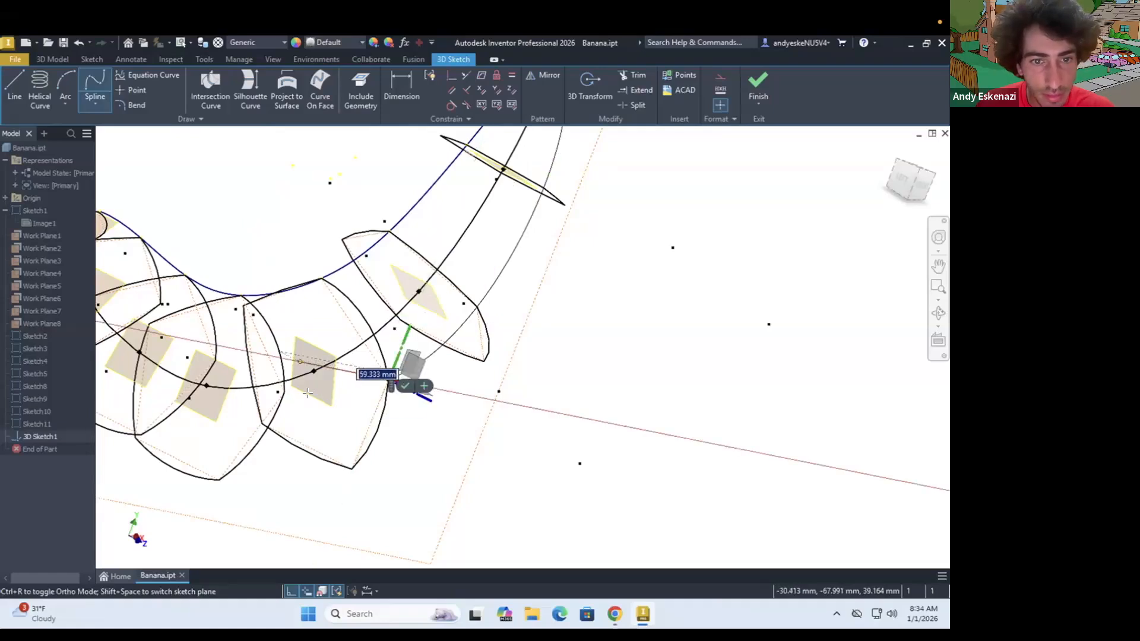
pyautogui.keyDown('shift'); pyautogui.moveTo(281, 395); pyautogui.dragTo(208, 447, button='middle'); pyautogui.keyUp('shift')
pyautogui.scroll(2, 207, 447)
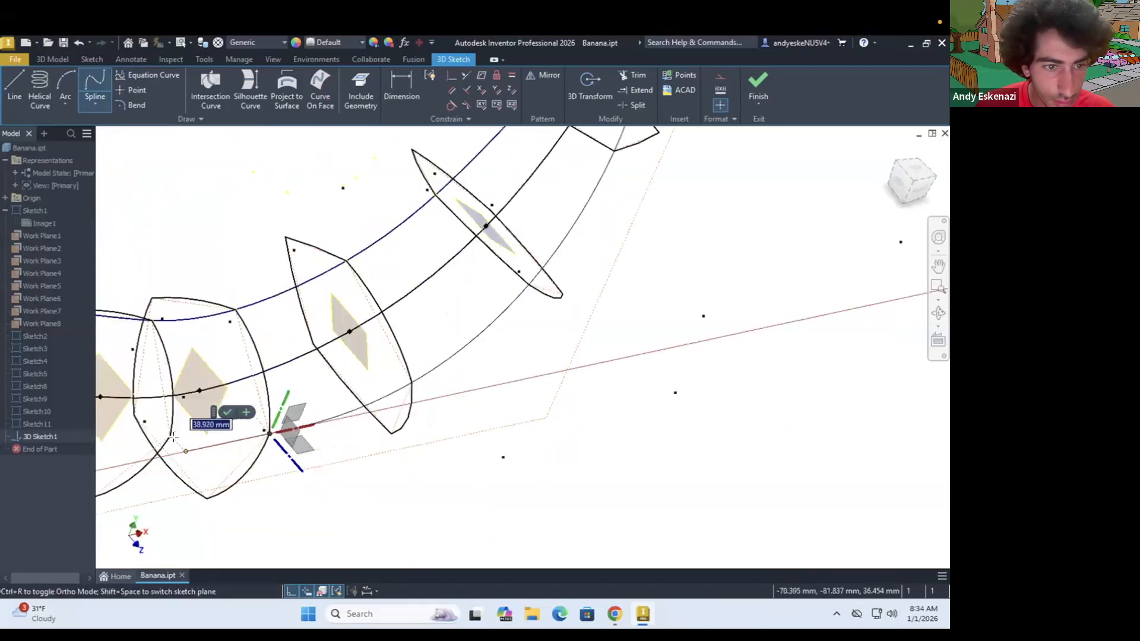
pyautogui.scroll(-3, 270, 390)
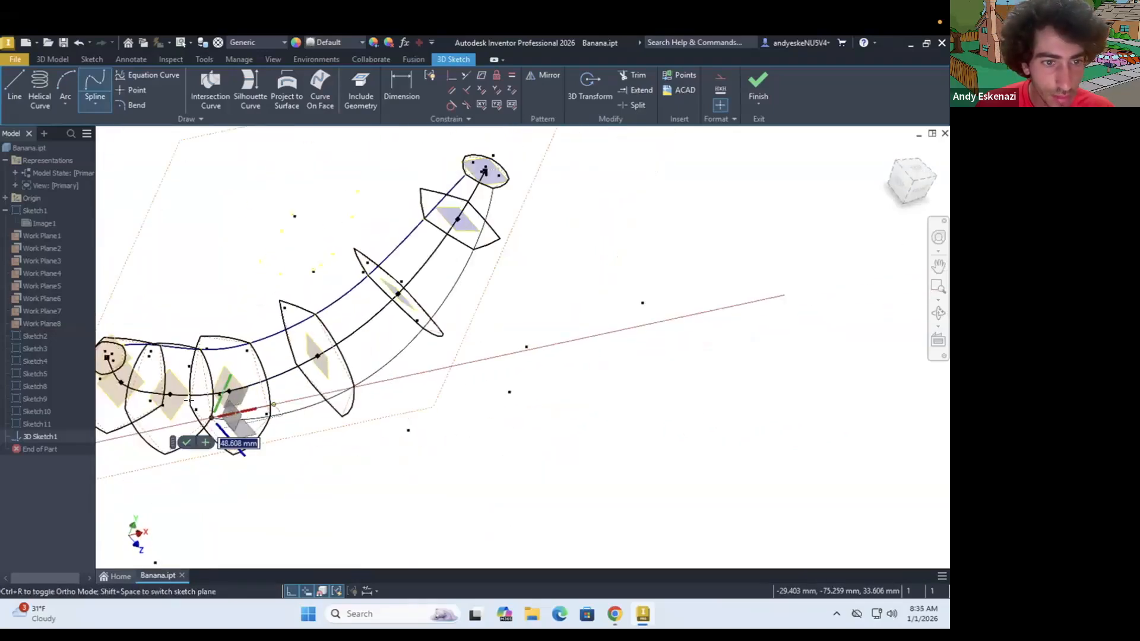
pyautogui.click(121, 372)
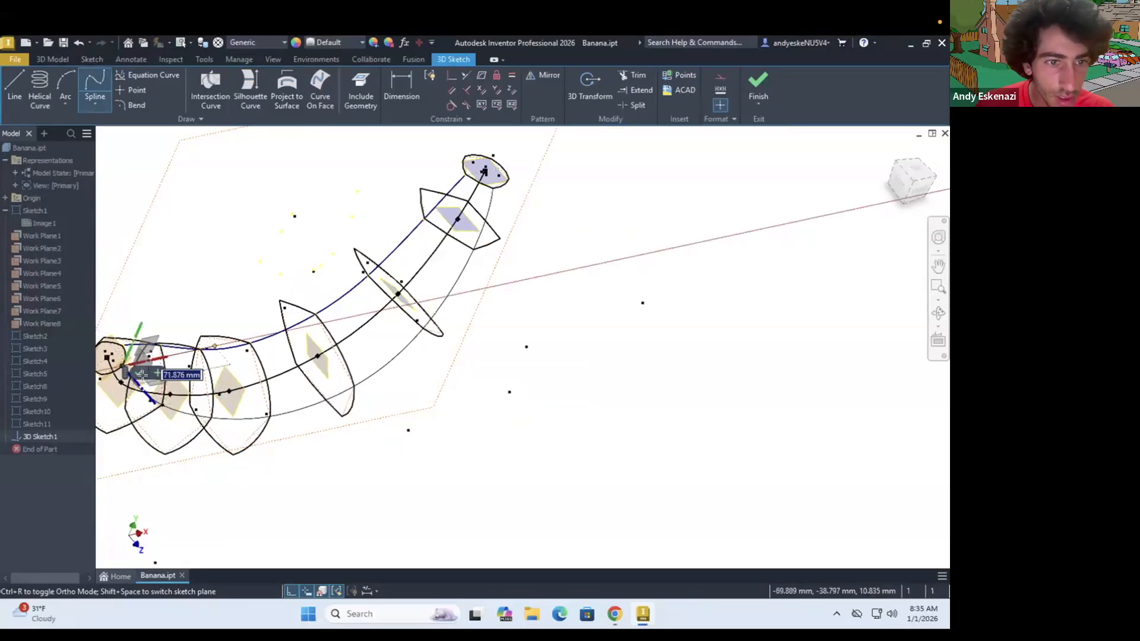
pyautogui.click(139, 375)
pyautogui.scroll(-4, 188, 379)
pyautogui.moveTo(253, 377)
pyautogui.keyDown('shift'); pyautogui.mouseDown(button='middle')
pyautogui.moveTo(220, 338)
pyautogui.moveTo(104, 326)
pyautogui.moveTo(123, 309)
pyautogui.mouseUp(button='middle'); pyautogui.keyUp('shift')
pyautogui.scroll(5, 211, 298)
pyautogui.moveTo(212, 298)
pyautogui.keyDown('shift'); pyautogui.mouseDown(button='middle')
pyautogui.moveTo(203, 262)
pyautogui.moveTo(219, 252)
pyautogui.moveTo(357, 298)
pyautogui.moveTo(372, 275)
pyautogui.moveTo(381, 285)
pyautogui.moveTo(356, 275)
pyautogui.moveTo(356, 285)
pyautogui.moveTo(438, 274)
pyautogui.moveTo(540, 287)
pyautogui.moveTo(570, 315)
pyautogui.moveTo(547, 352)
pyautogui.mouseUp(button='middle'); pyautogui.keyUp('shift')
pyautogui.scroll(-5, 438, 275)
pyautogui.scroll(3, 548, 352)
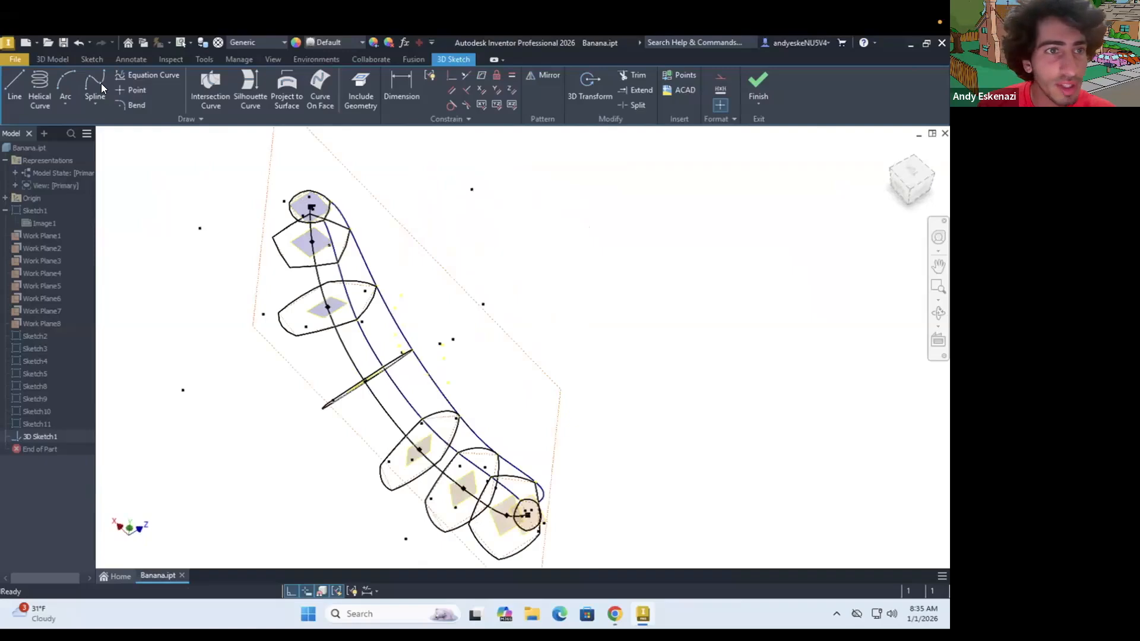
pyautogui.scroll(3, 290, 204)
pyautogui.keyDown('shift'); pyautogui.moveTo(333, 246); pyautogui.dragTo(333, 221, button='middle'); pyautogui.keyUp('shift')
pyautogui.scroll(-5, 333, 221)
pyautogui.keyDown('shift'); pyautogui.moveTo(386, 417); pyautogui.dragTo(351, 267, button='middle'); pyautogui.keyUp('shift')
pyautogui.scroll(2, 324, 205)
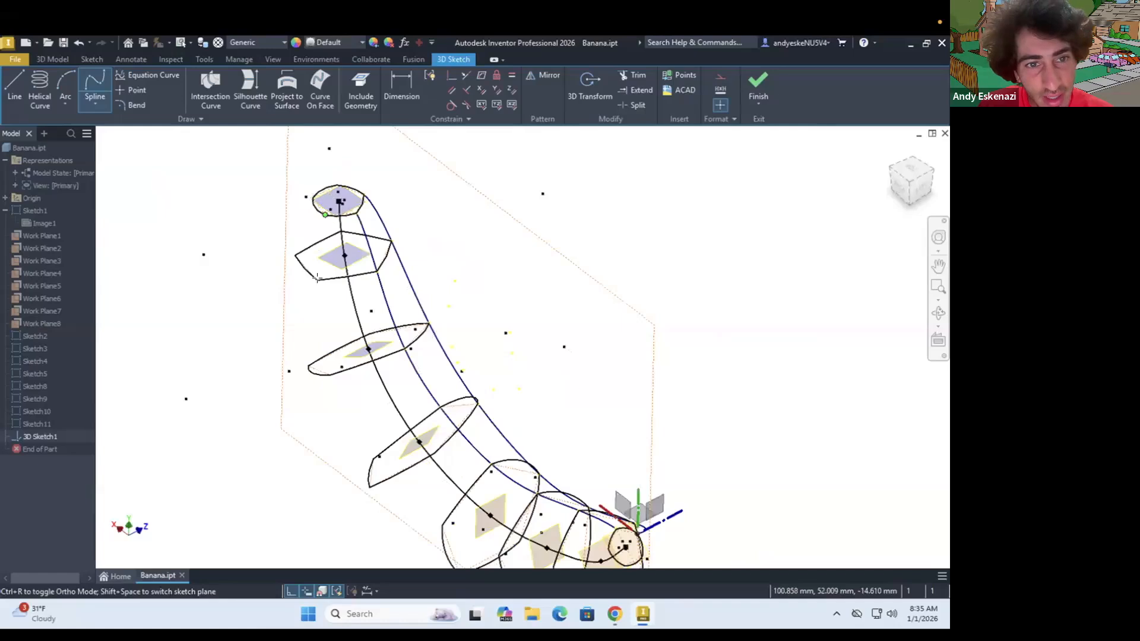
pyautogui.click(337, 347)
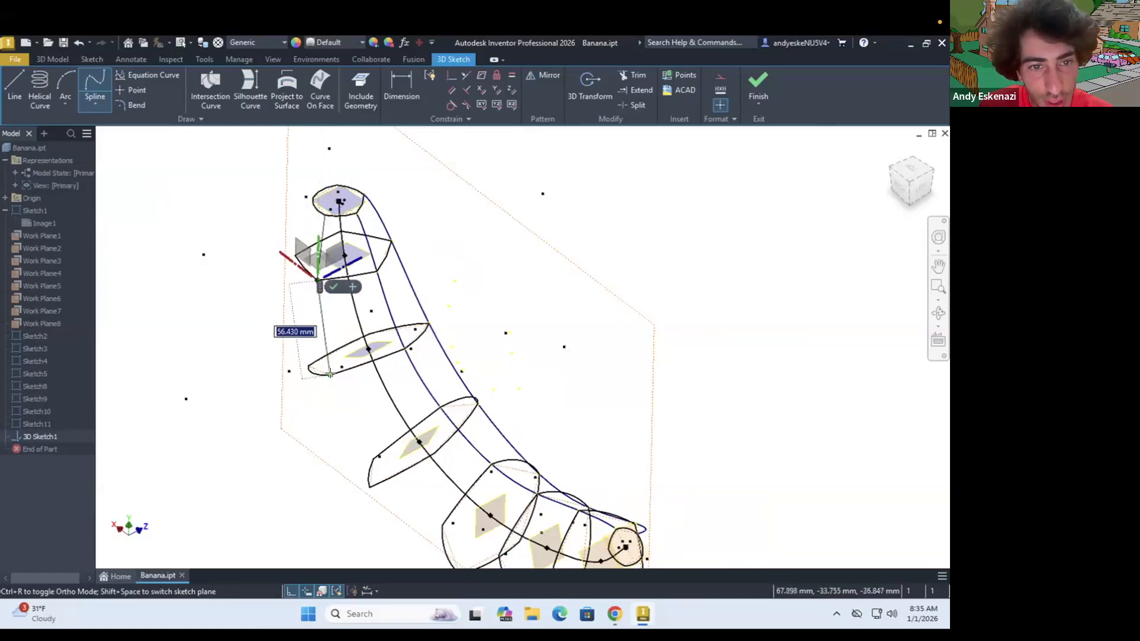
pyautogui.click(370, 484)
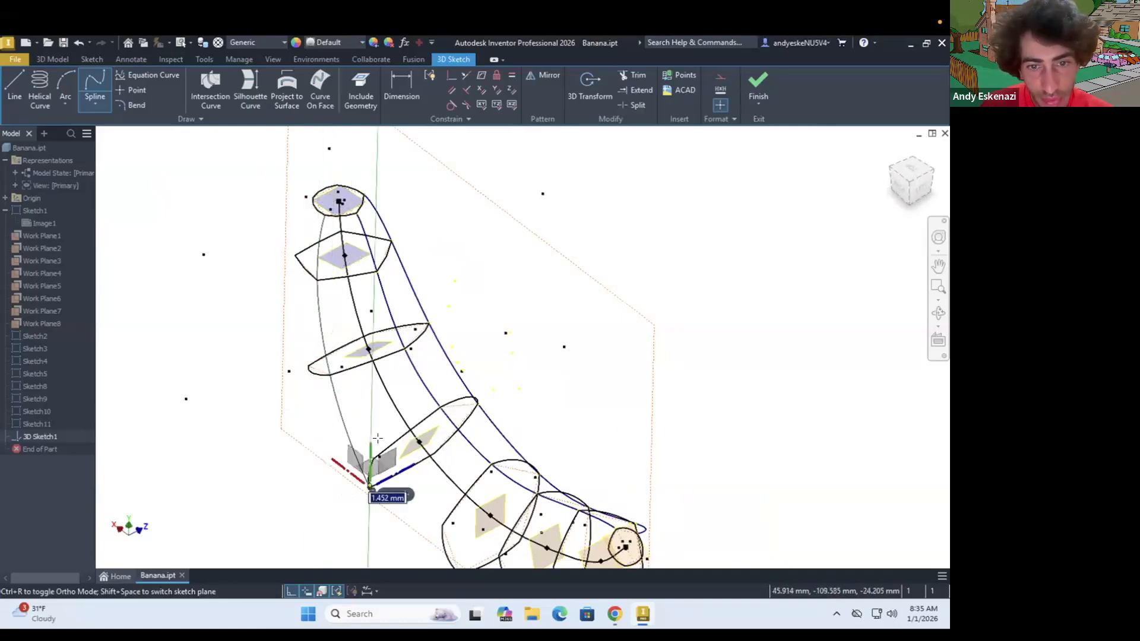
pyautogui.moveTo(430, 454)
pyautogui.keyDown('shift'); pyautogui.mouseDown(button='middle')
pyautogui.moveTo(380, 429)
pyautogui.moveTo(461, 443)
pyautogui.mouseUp(button='middle'); pyautogui.keyUp('shift')
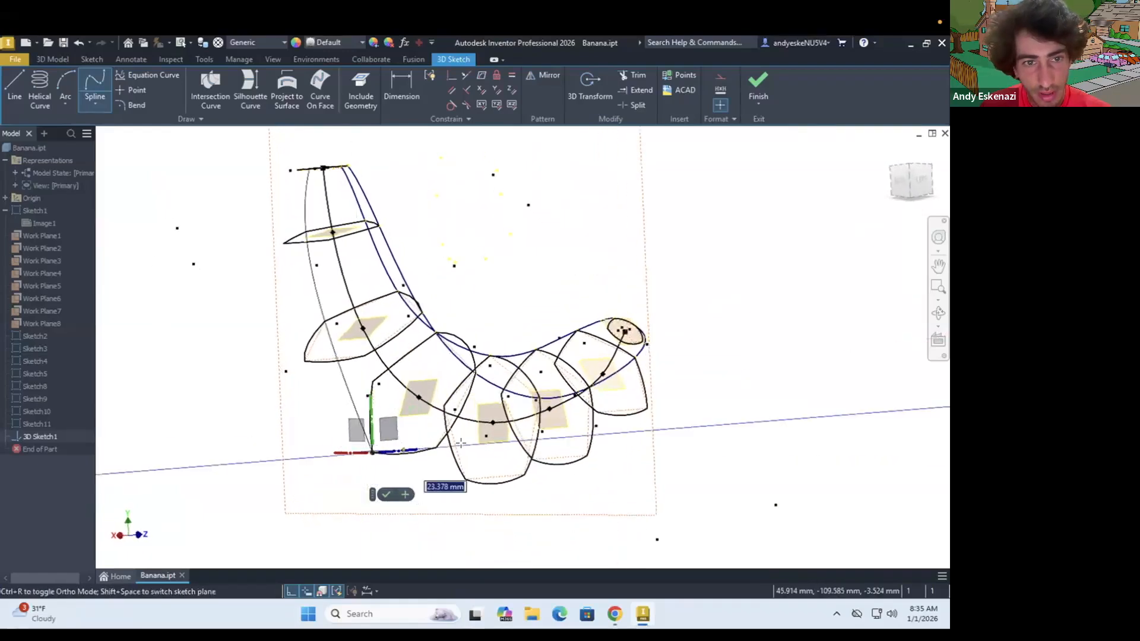
pyautogui.press('Escape')
pyautogui.keyDown('shift'); pyautogui.moveTo(373, 263); pyautogui.dragTo(345, 232, button='middle'); pyautogui.keyUp('shift')
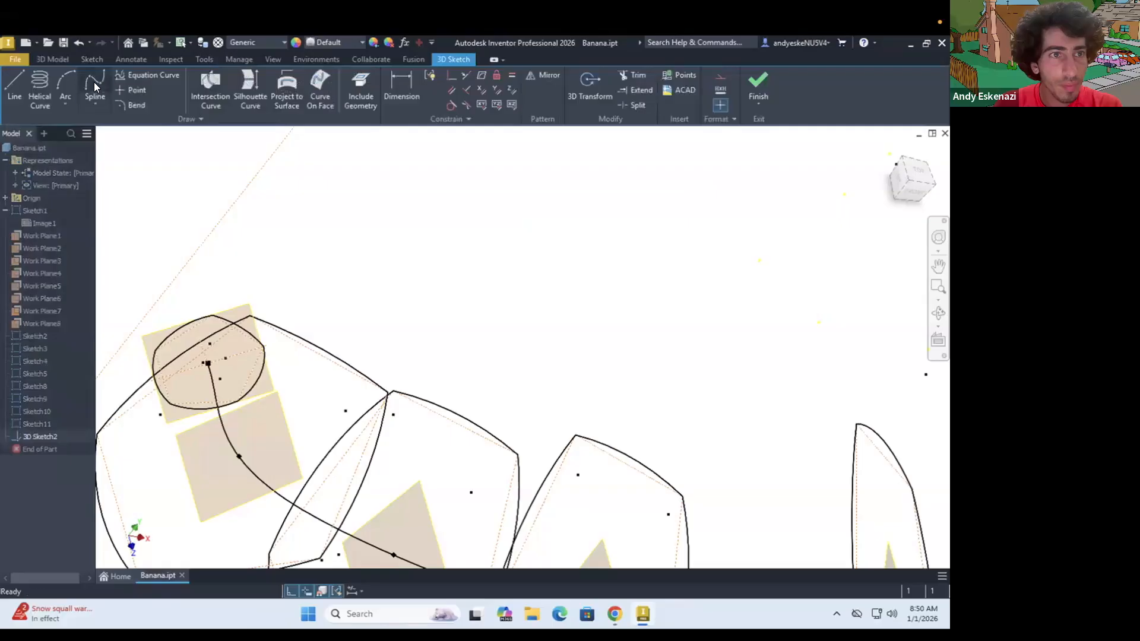
# Step: Draw the first rail spline in 3D Sketch2 through the inner-curve corner of each cross-section, from end profile to end profile
pyautogui.scroll(5, 660, 406)
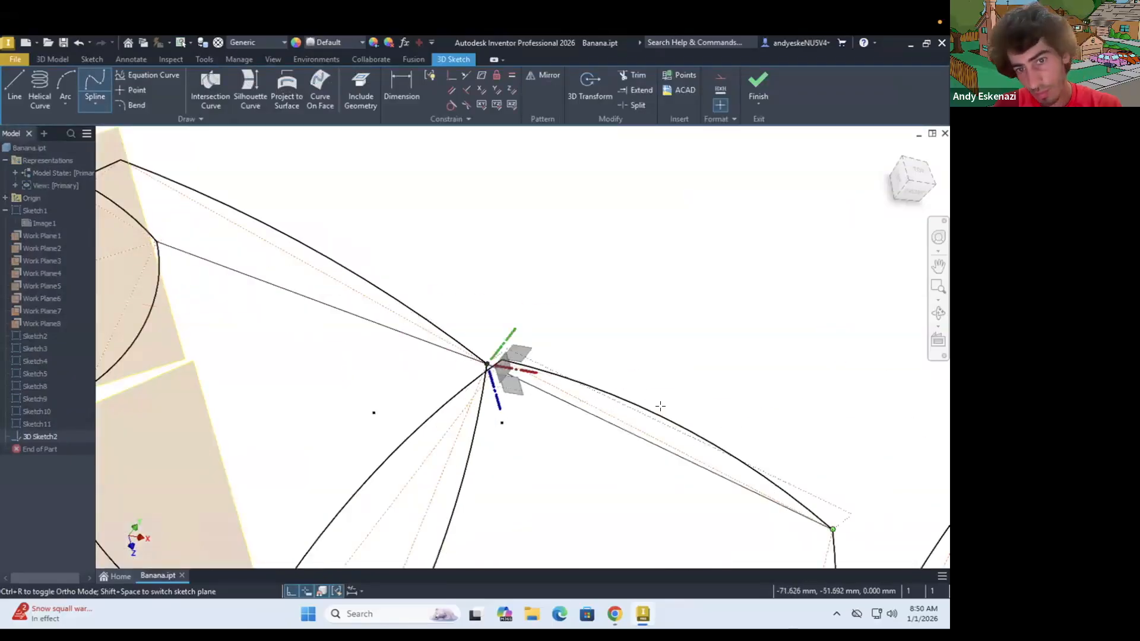
pyautogui.click(832, 530)
pyautogui.scroll(3, 833, 529)
pyautogui.click(766, 433)
pyautogui.scroll(-5, 838, 392)
pyautogui.keyDown('shift'); pyautogui.moveTo(837, 392); pyautogui.dragTo(802, 280, button='middle'); pyautogui.keyUp('shift')
pyautogui.click(868, 333)
pyautogui.scroll(-5, 868, 297)
pyautogui.scroll(5, 813, 297)
pyautogui.click(774, 222)
pyautogui.click(784, 227)
# Step: Draw the second rail spline along the front-side corners of the cross-sections, finishing on the other small end profile
pyautogui.click(891, 288)
pyautogui.click(718, 405)
pyautogui.scroll(-4, 566, 505)
pyautogui.keyDown('shift'); pyautogui.moveTo(321, 356); pyautogui.dragTo(285, 309, button='middle'); pyautogui.keyUp('shift')
pyautogui.scroll(2, 295, 269)
pyautogui.click(295, 269)
pyautogui.scroll(-5, 273, 261)
pyautogui.keyDown('shift'); pyautogui.moveTo(273, 262); pyautogui.dragTo(255, 257, button='middle'); pyautogui.keyUp('shift')
pyautogui.scroll(5, 190, 186)
pyautogui.click(191, 186)
pyautogui.scroll(4, 202, 173)
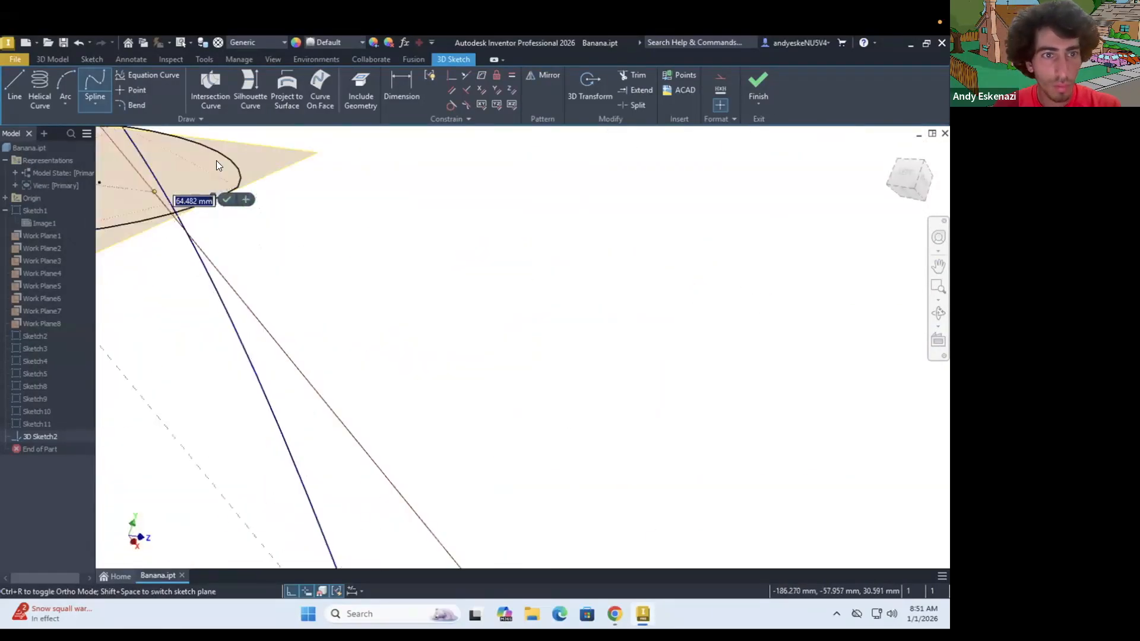
pyautogui.click(227, 200)
# Step: Draw the third rail spline from the end profile's lower corner through the outer-curve corners of the cross-sections to the opposite end
pyautogui.scroll(-5, 333, 249)
pyautogui.keyDown('shift'); pyautogui.moveTo(359, 285); pyautogui.dragTo(381, 268, button='middle'); pyautogui.keyUp('shift')
pyautogui.scroll(5, 380, 267)
pyautogui.click(371, 272)
pyautogui.scroll(-4, 371, 272)
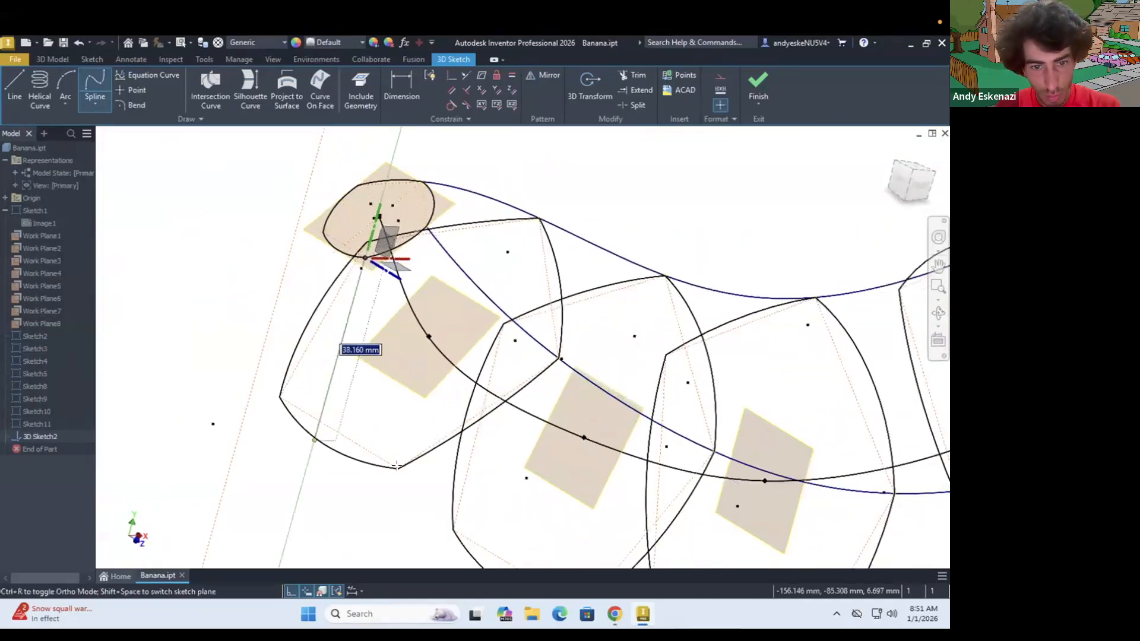
pyautogui.click(397, 467)
pyautogui.scroll(4, 463, 475)
pyautogui.click(468, 481)
pyautogui.scroll(-5, 476, 475)
pyautogui.click(550, 420)
pyautogui.click(633, 396)
pyautogui.keyDown('shift'); pyautogui.moveTo(646, 388); pyautogui.dragTo(749, 275, button='middle'); pyautogui.keyUp('shift')
pyautogui.scroll(4, 730, 267)
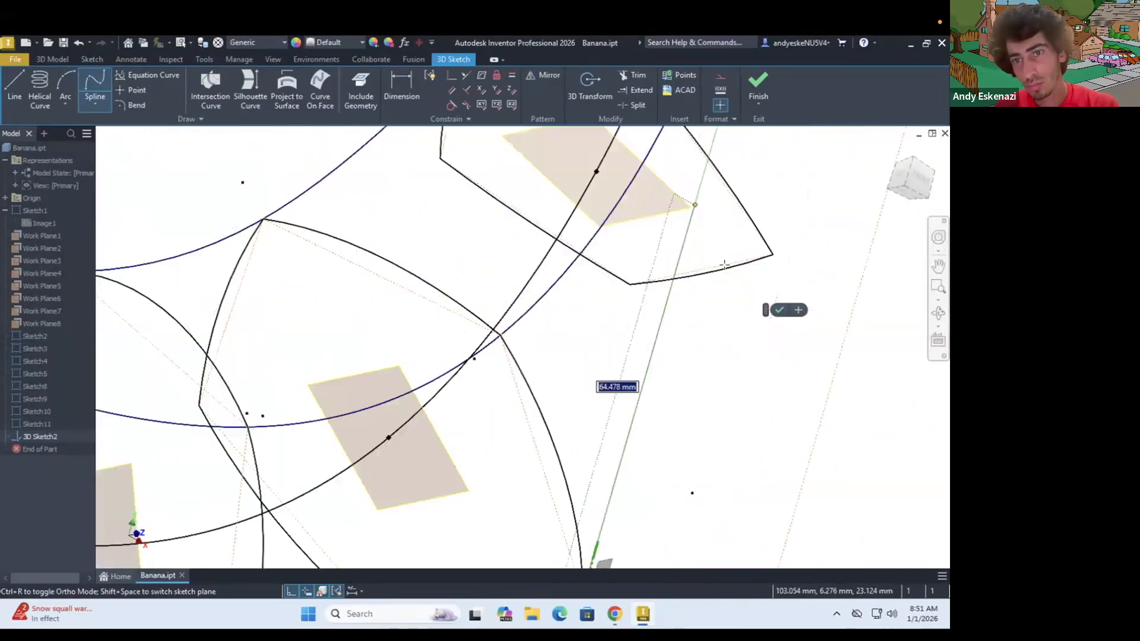
pyautogui.scroll(4, 724, 266)
pyautogui.click(700, 302)
pyautogui.scroll(-4, 687, 306)
pyautogui.click(637, 263)
pyautogui.click(660, 264)
# Step: Draw the remaining rail splines through the still unconnected corners of the cross-sections, running between the two end profiles
pyautogui.click(509, 310)
pyautogui.scroll(5, 415, 476)
pyautogui.keyDown('shift'); pyautogui.moveTo(387, 481); pyautogui.dragTo(420, 410, button='middle'); pyautogui.keyUp('shift')
pyautogui.scroll(-8, 420, 409)
pyautogui.scroll(7, 233, 343)
pyautogui.click(233, 344)
pyautogui.click(316, 255)
pyautogui.scroll(-7, 356, 392)
pyautogui.keyDown('shift'); pyautogui.moveTo(356, 394); pyautogui.dragTo(542, 356, button='middle'); pyautogui.keyUp('shift')
pyautogui.scroll(7, 588, 392)
pyautogui.click(612, 381)
pyautogui.click(249, 352)
pyautogui.scroll(-4, 250, 333)
pyautogui.click(196, 212)
pyautogui.keyDown('shift'); pyautogui.moveTo(193, 205); pyautogui.dragTo(181, 172, button='middle'); pyautogui.keyUp('shift')
pyautogui.click(221, 204)
pyautogui.scroll(-6, 184, 273)
pyautogui.click(208, 224)
pyautogui.scroll(8, 226, 190)
pyautogui.click(231, 235)
pyautogui.scroll(-8, 251, 251)
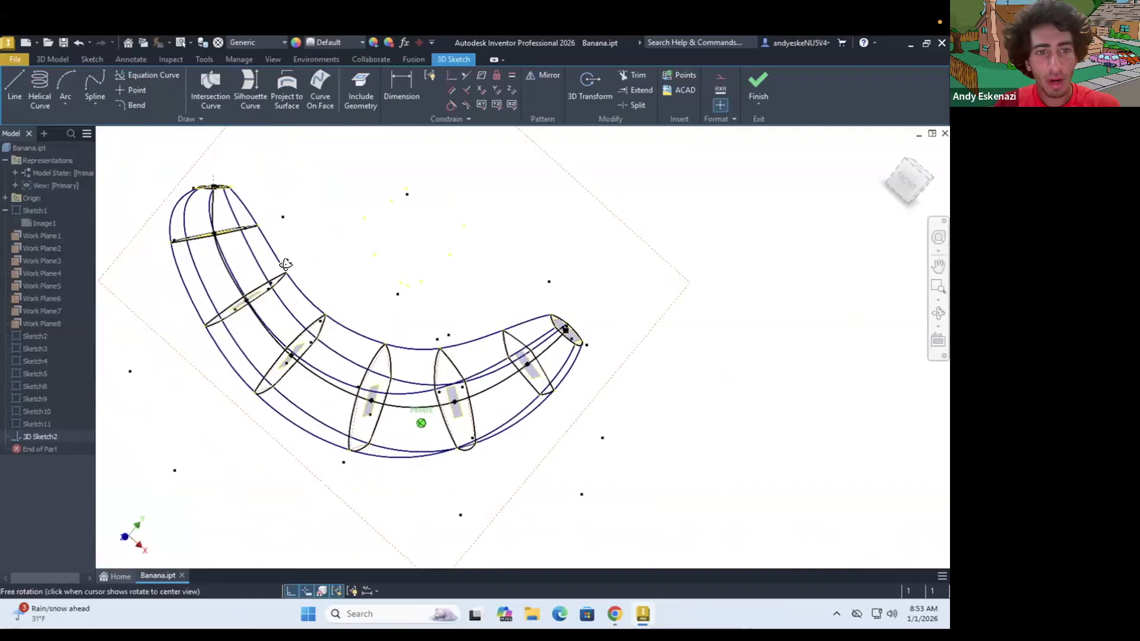
# Step: Finish the 3D sketch that contains the banana's rail splines
pyautogui.keyDown('shift'); pyautogui.moveTo(285, 265); pyautogui.dragTo(303, 274, button='middle'); pyautogui.keyUp('shift')
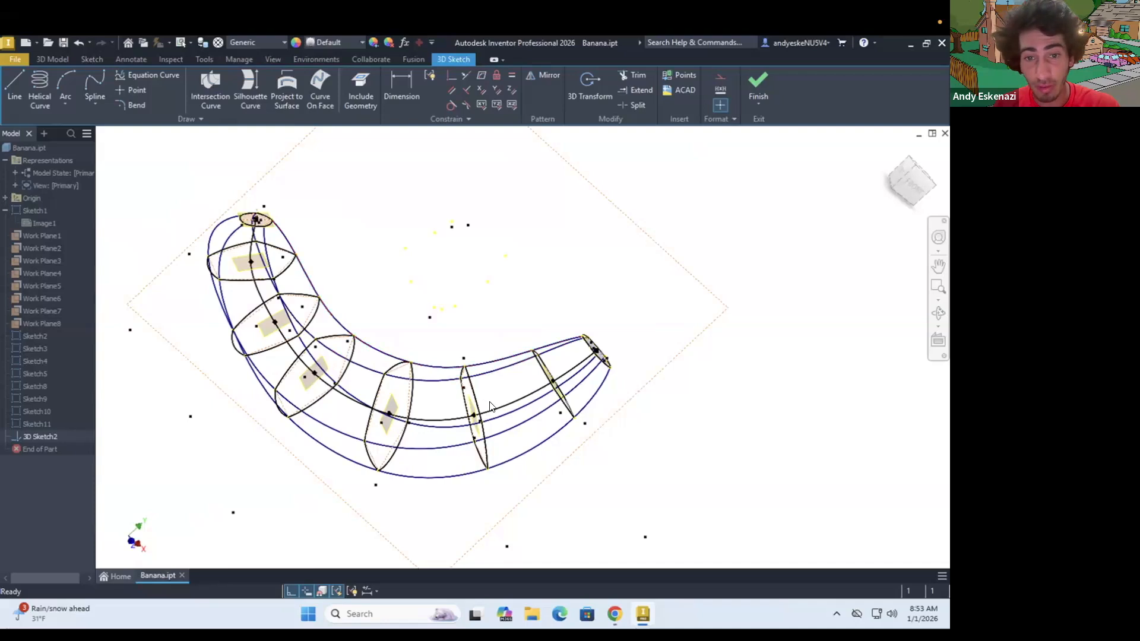
pyautogui.keyDown('shift'); pyautogui.moveTo(526, 370); pyautogui.dragTo(506, 382, button='middle'); pyautogui.keyUp('shift')
pyautogui.scroll(-3, 420, 367)
pyautogui.keyDown('shift'); pyautogui.moveTo(306, 344); pyautogui.dragTo(337, 352, button='middle'); pyautogui.keyUp('shift')
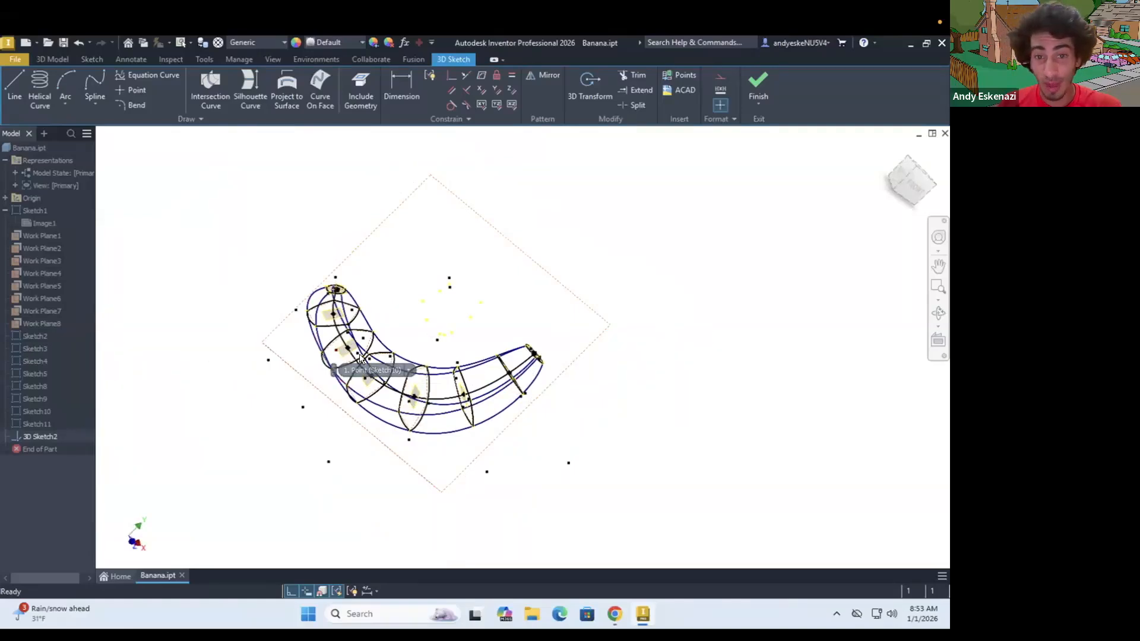
pyautogui.scroll(5, 357, 356)
pyautogui.keyDown('shift'); pyautogui.moveTo(366, 361); pyautogui.dragTo(410, 344, button='middle'); pyautogui.keyUp('shift')
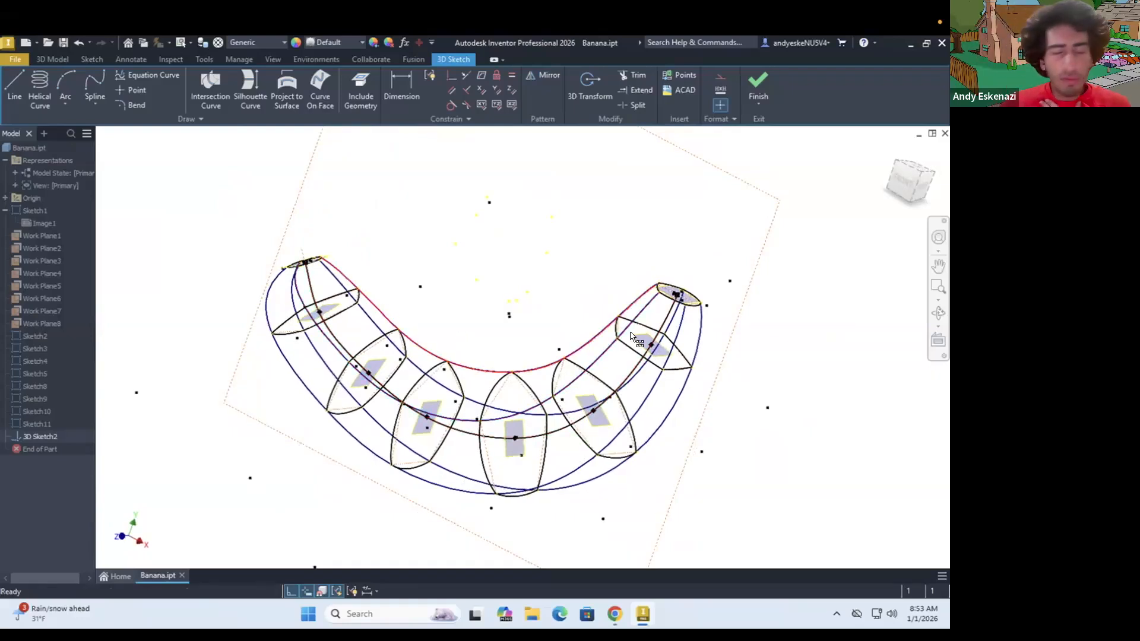
pyautogui.click(53, 59)
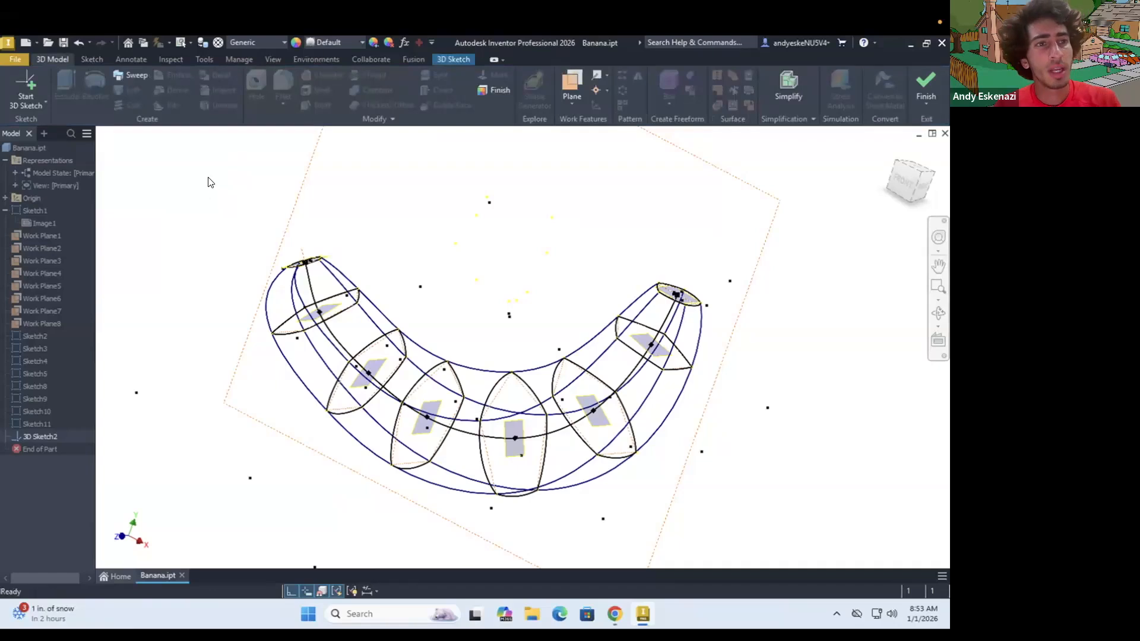
pyautogui.click(932, 75)
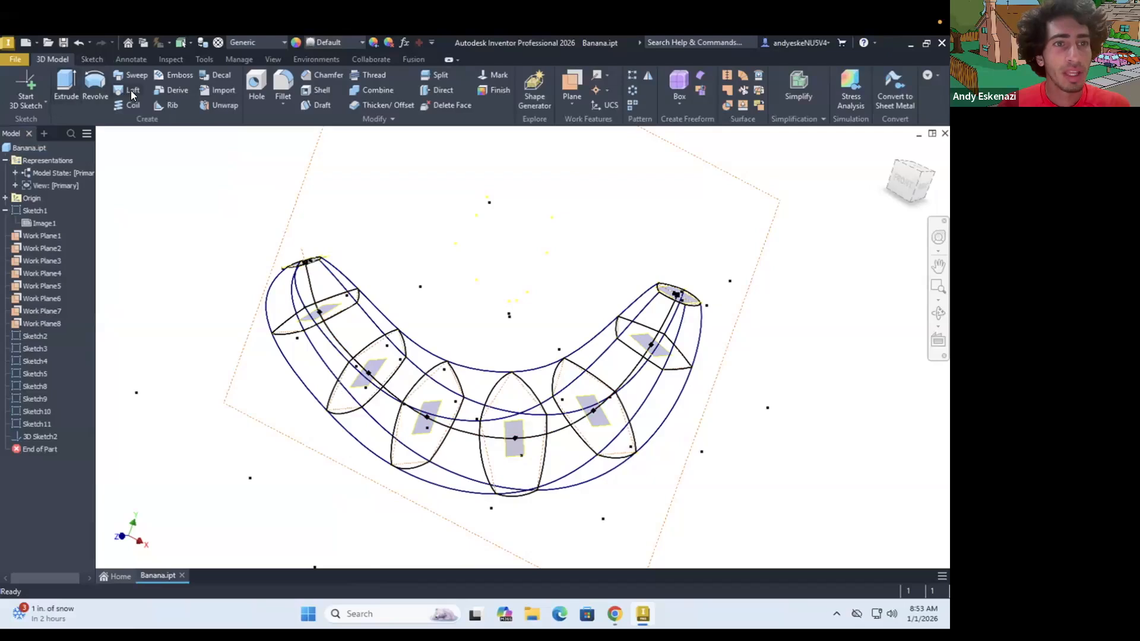
# Step: Loft a solid between the small end profile on Work Plane1's end of the banana and the adjacent cross-section
pyautogui.hotkey('shift', 'l')
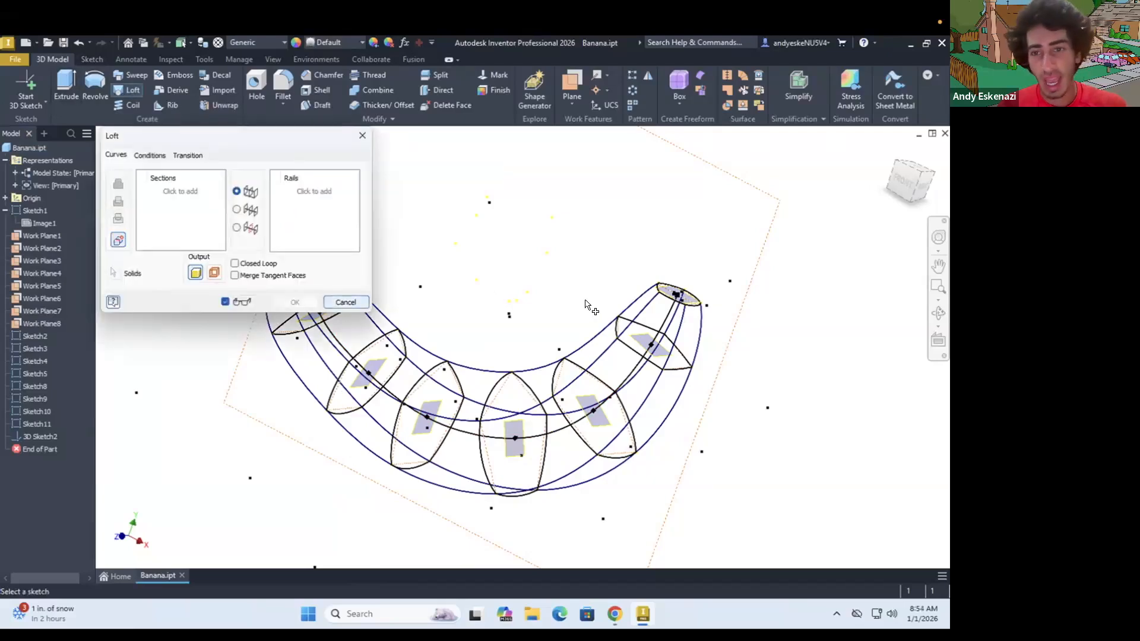
pyautogui.keyDown('shift'); pyautogui.moveTo(617, 317); pyautogui.dragTo(653, 320, button='middle'); pyautogui.keyUp('shift')
pyautogui.scroll(2, 662, 314)
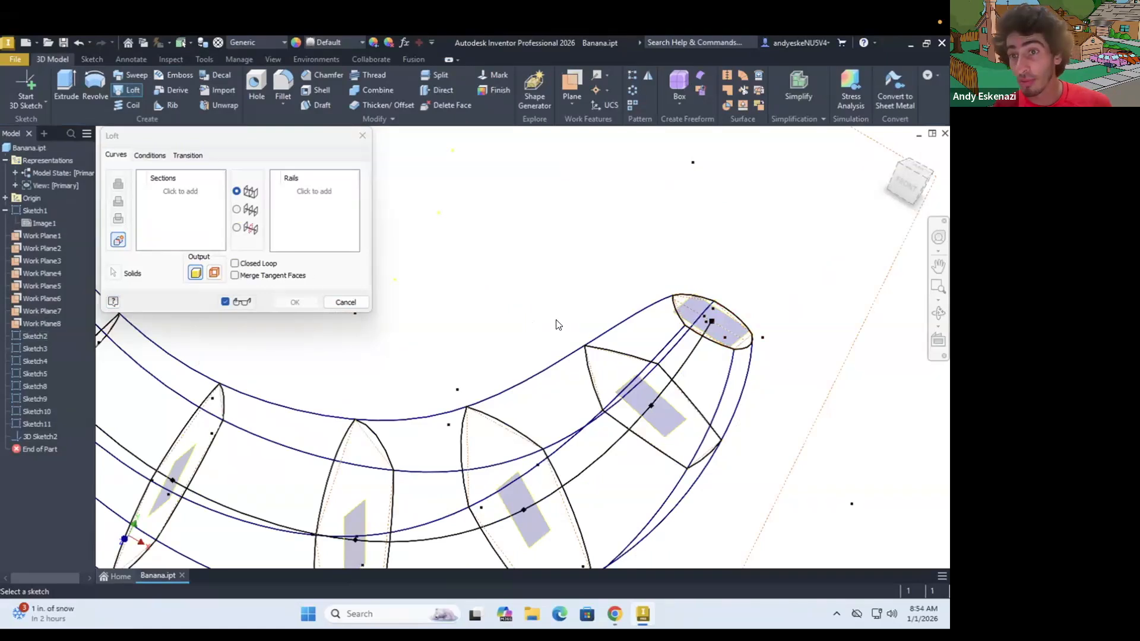
pyautogui.click(678, 319)
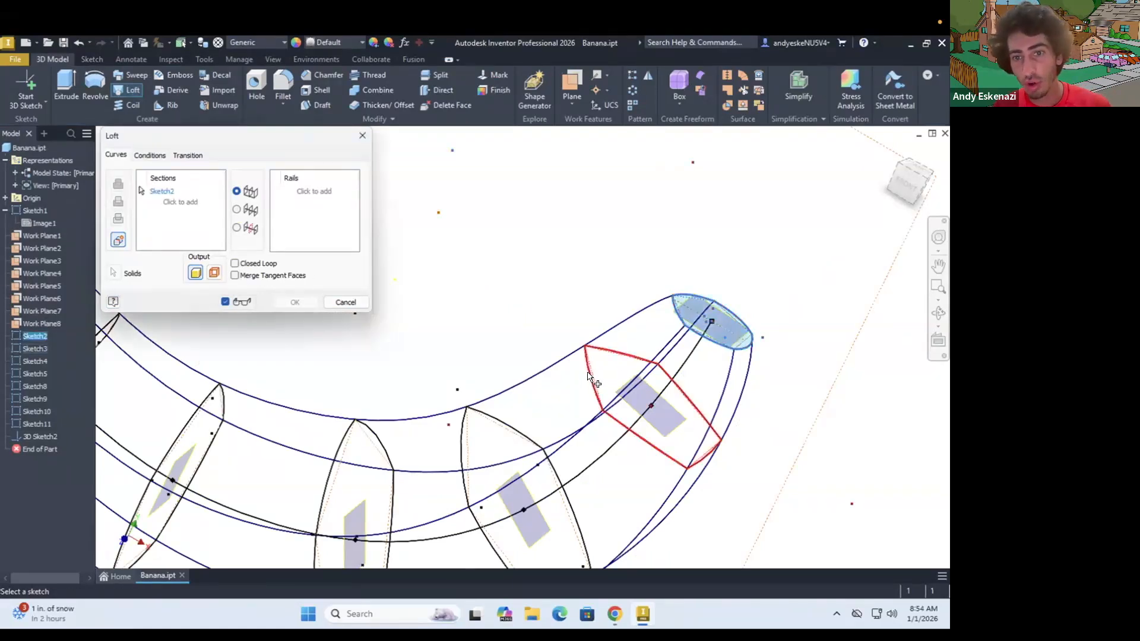
pyautogui.click(589, 374)
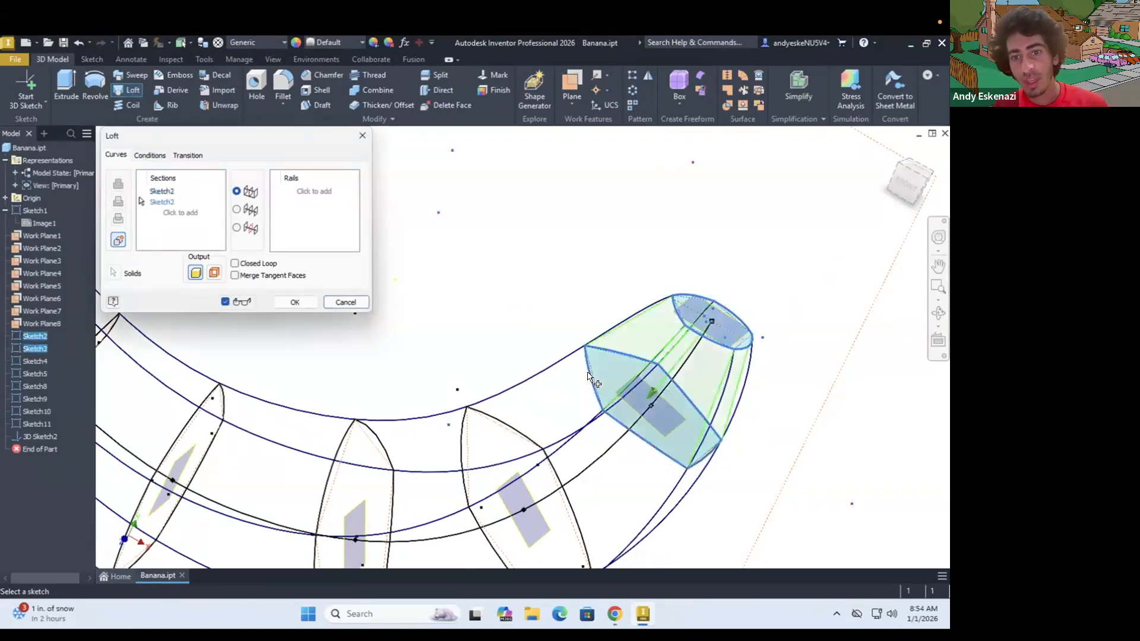
pyautogui.click(295, 304)
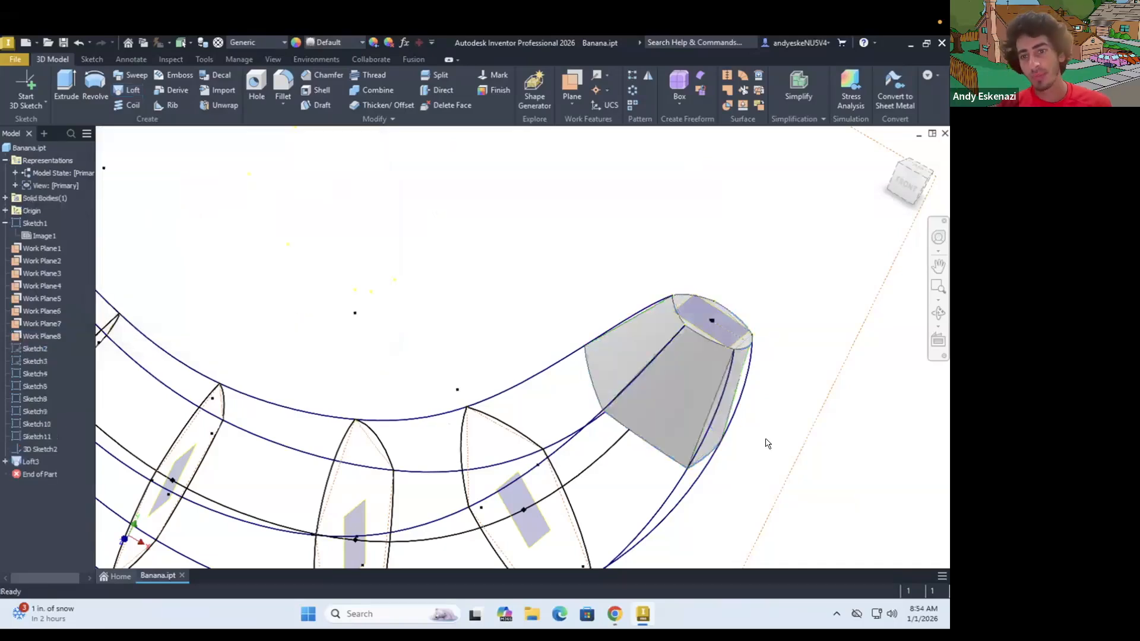
pyautogui.click(682, 404)
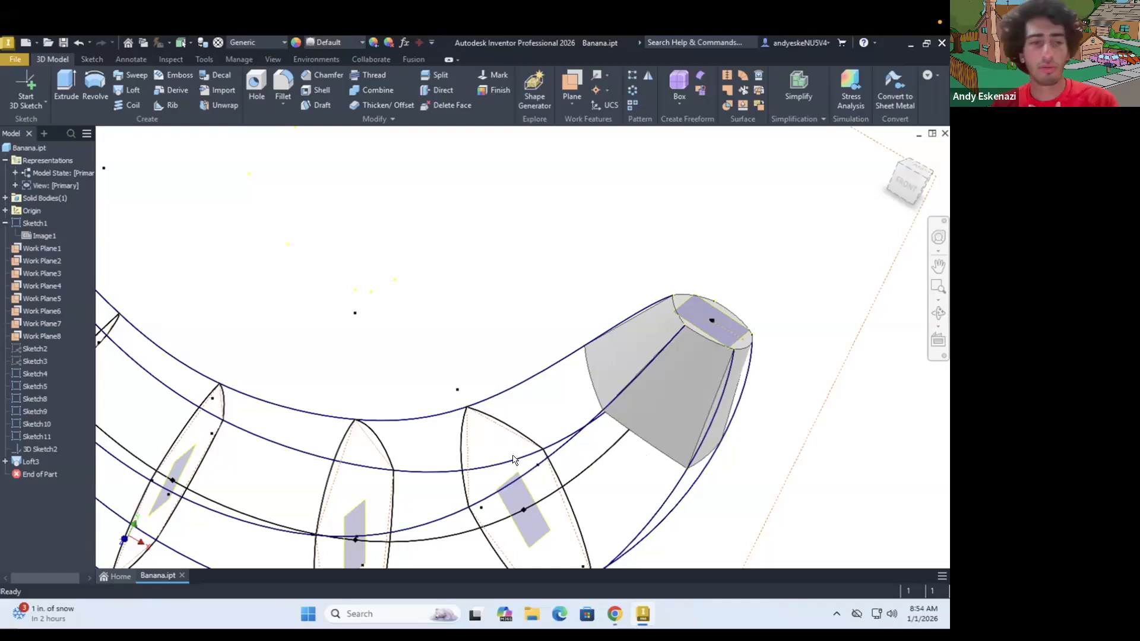
# Step: Edit the loft to follow the central spline of Sketch1 as its center line
pyautogui.rightClick(32, 465)
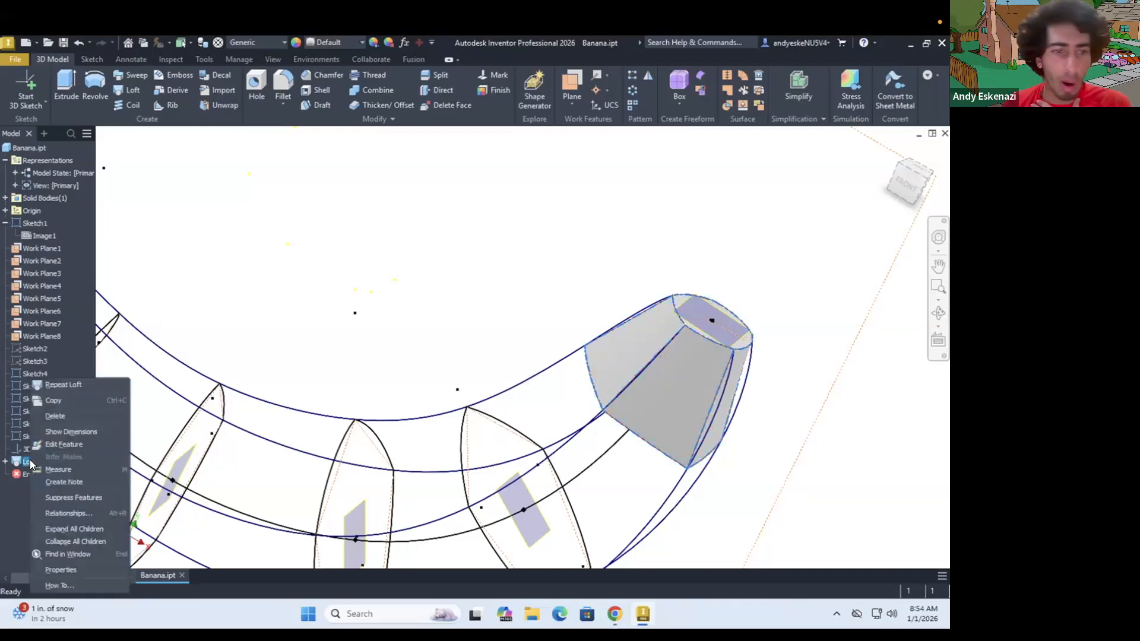
pyautogui.click(63, 445)
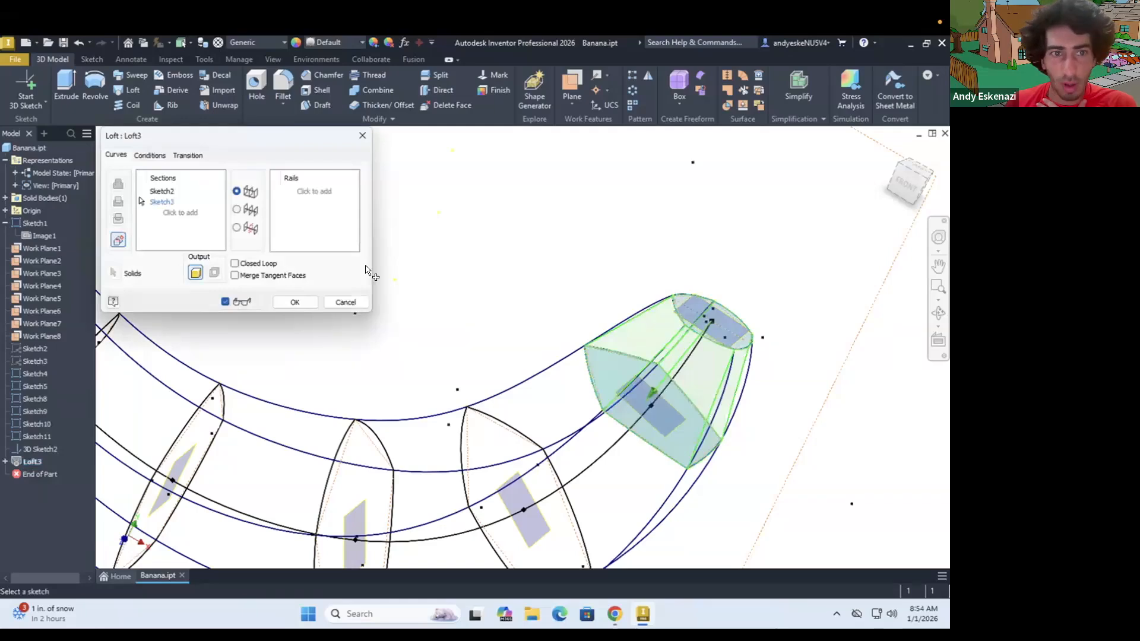
pyautogui.click(236, 210)
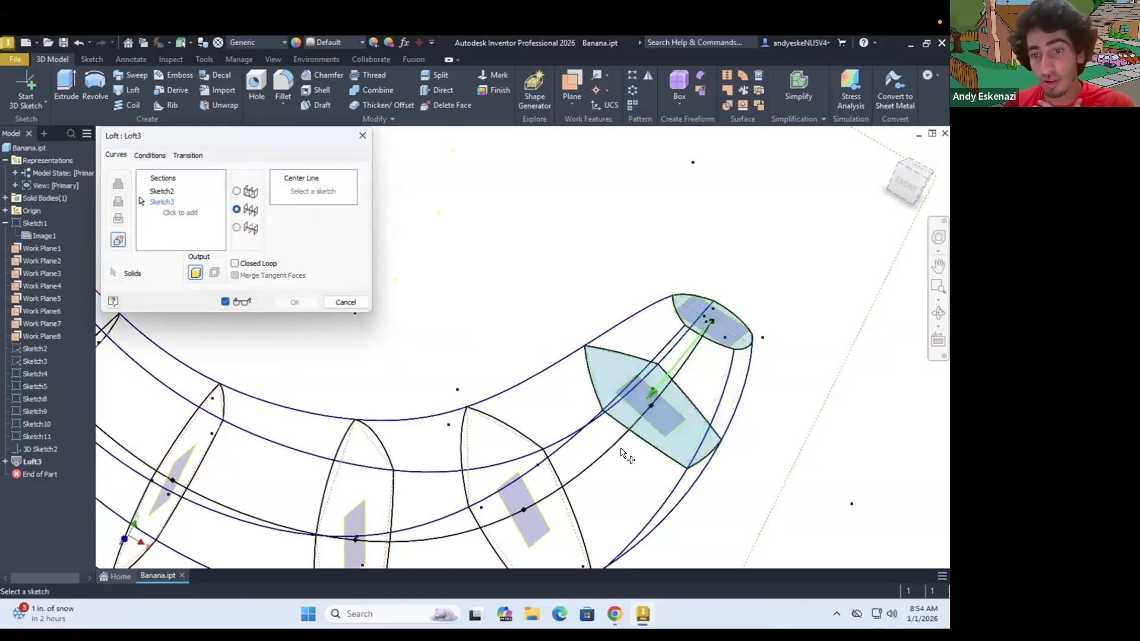
pyautogui.click(620, 451)
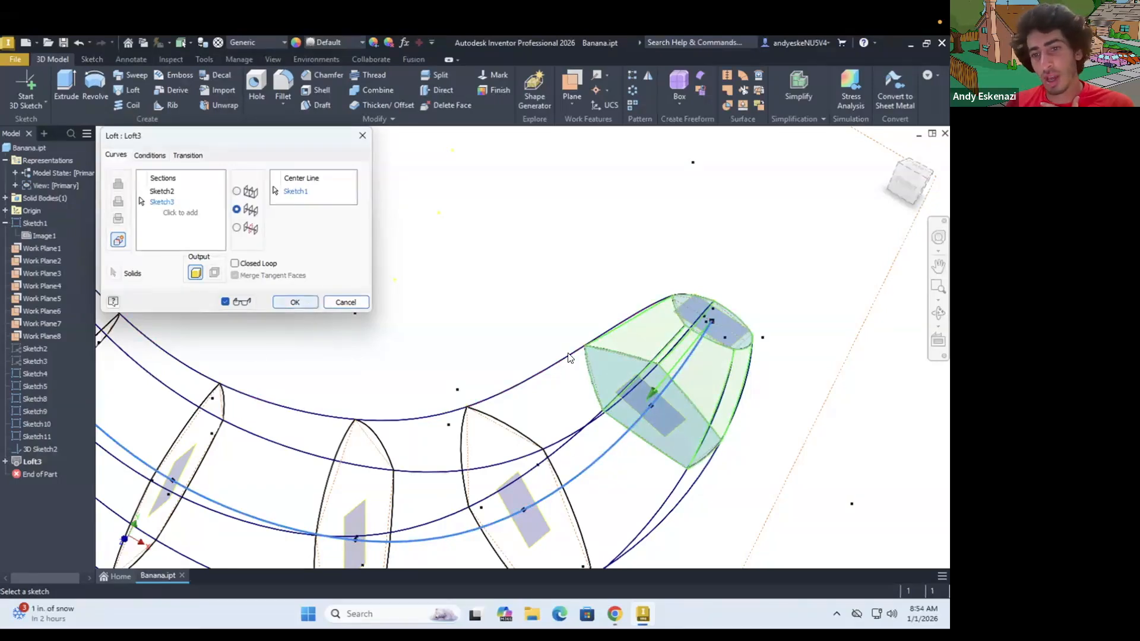
pyautogui.click(307, 303)
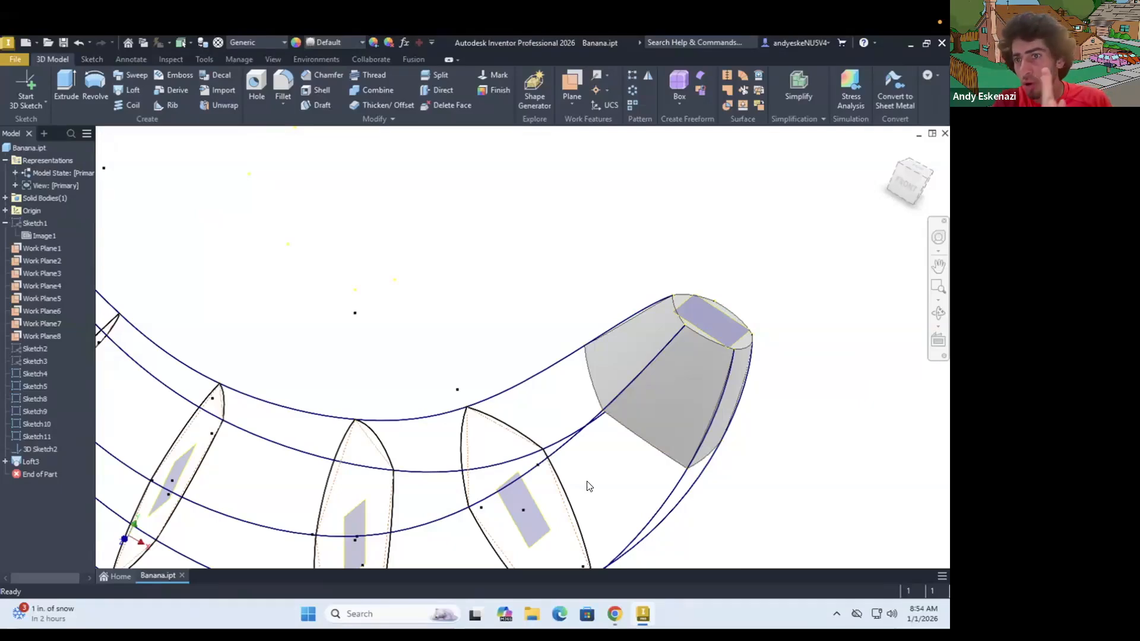
pyautogui.click(623, 422)
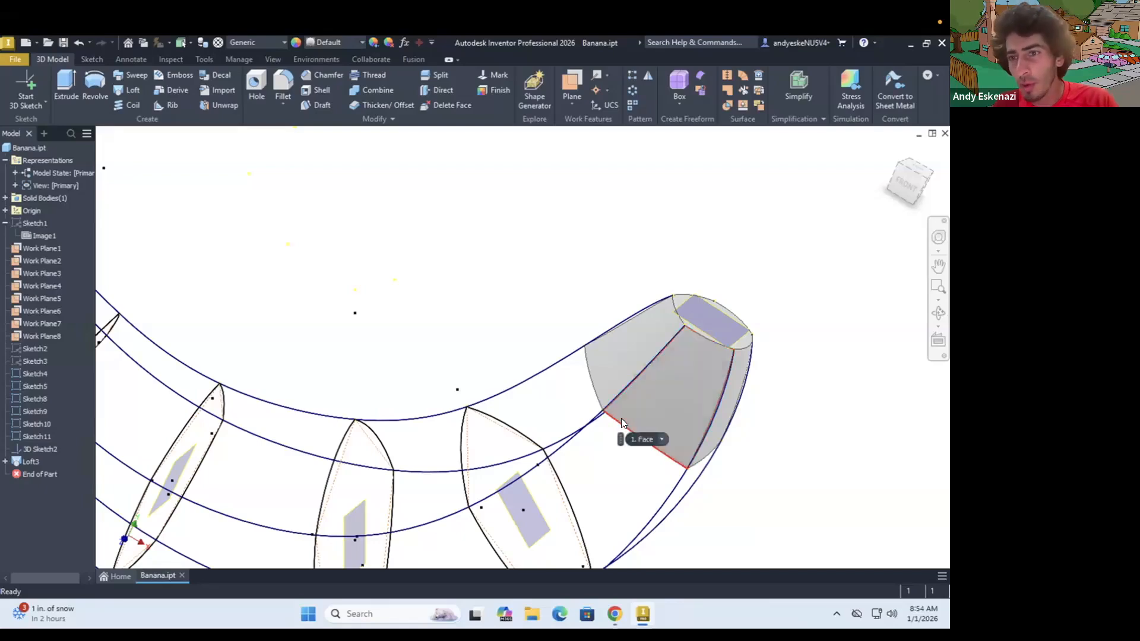
# Step: Edit the loft to use rails, picking four of the 3D Sketch2 splines along the section corners
pyautogui.rightClick(24, 462)
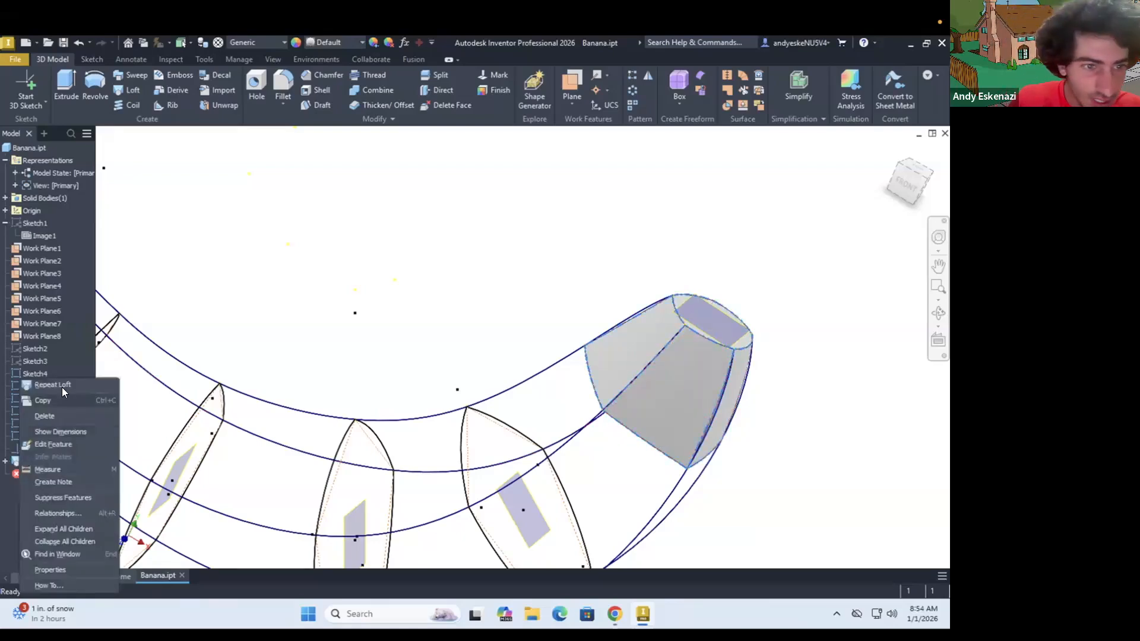
pyautogui.click(54, 444)
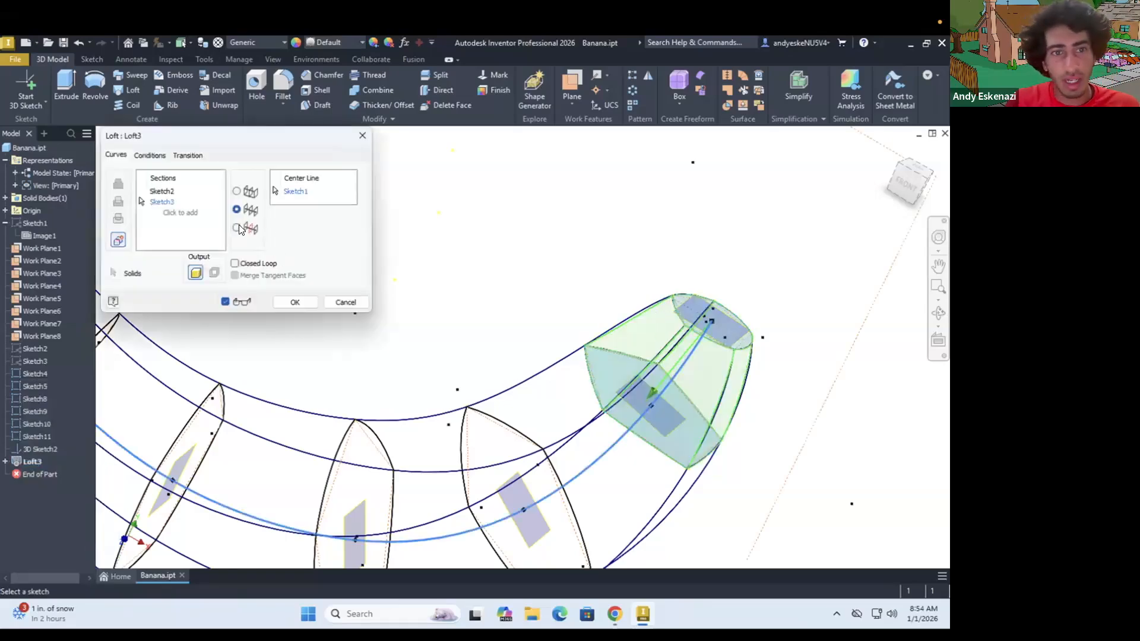
pyautogui.click(237, 191)
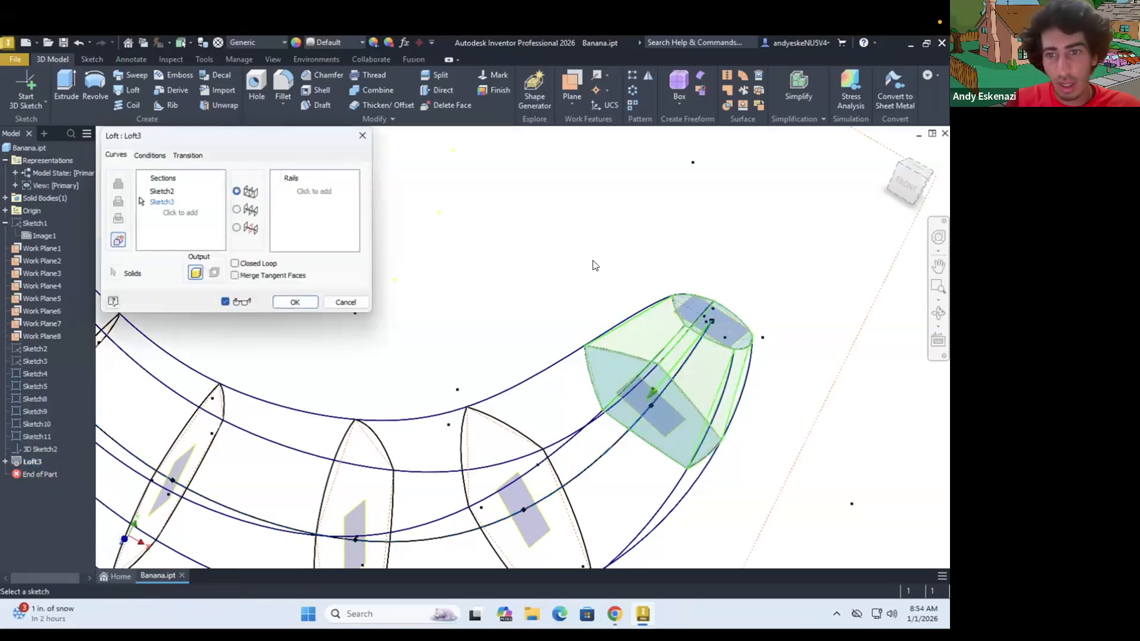
pyautogui.click(645, 310)
pyautogui.moveTo(683, 350)
pyautogui.keyDown('shift'); pyautogui.mouseDown(button='middle')
pyautogui.moveTo(729, 392)
pyautogui.moveTo(778, 389)
pyautogui.moveTo(849, 412)
pyautogui.mouseUp(button='middle'); pyautogui.keyUp('shift')
pyautogui.click(782, 414)
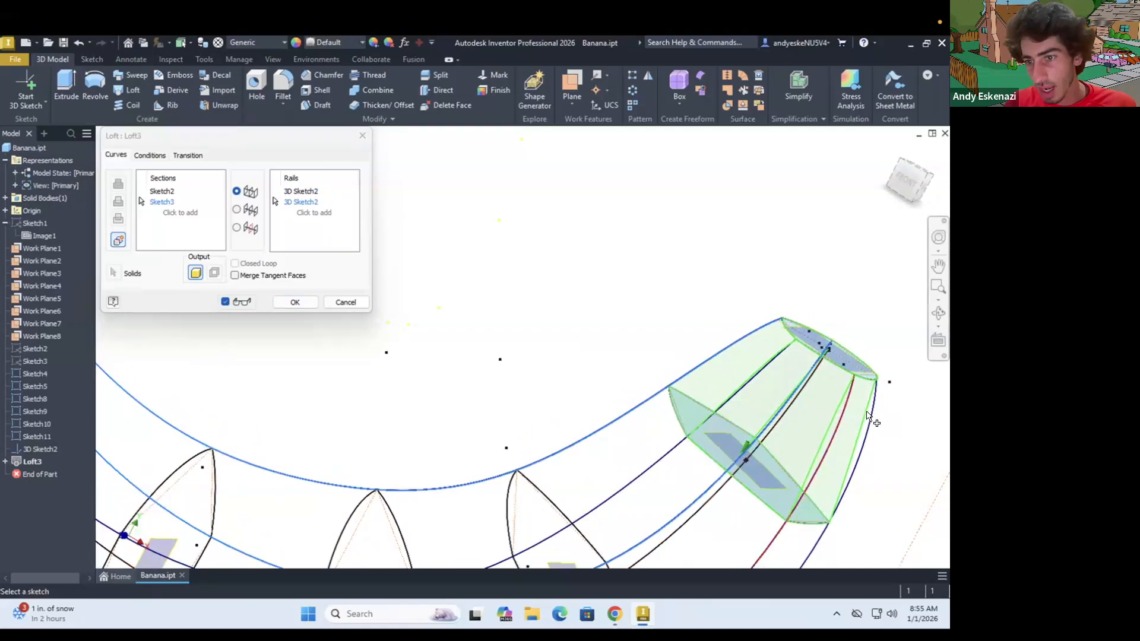
pyautogui.click(851, 417)
pyautogui.click(823, 418)
pyautogui.scroll(-7, 823, 418)
pyautogui.keyDown('shift'); pyautogui.moveTo(822, 418); pyautogui.dragTo(681, 358, button='middle'); pyautogui.keyUp('shift')
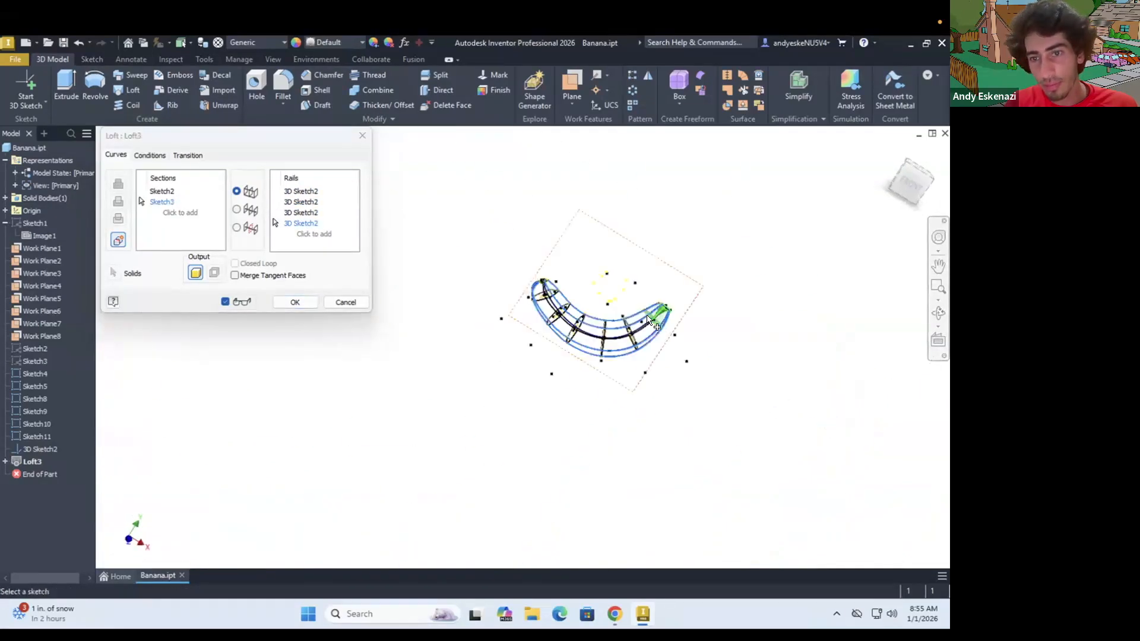
# Step: Add the remaining 3D Sketch2 spline as the fifth rail and apply the loft changes
pyautogui.scroll(8, 647, 319)
pyautogui.keyDown('shift'); pyautogui.moveTo(639, 265); pyautogui.dragTo(502, 332, button='middle'); pyautogui.keyUp('shift')
pyautogui.scroll(-8, 594, 307)
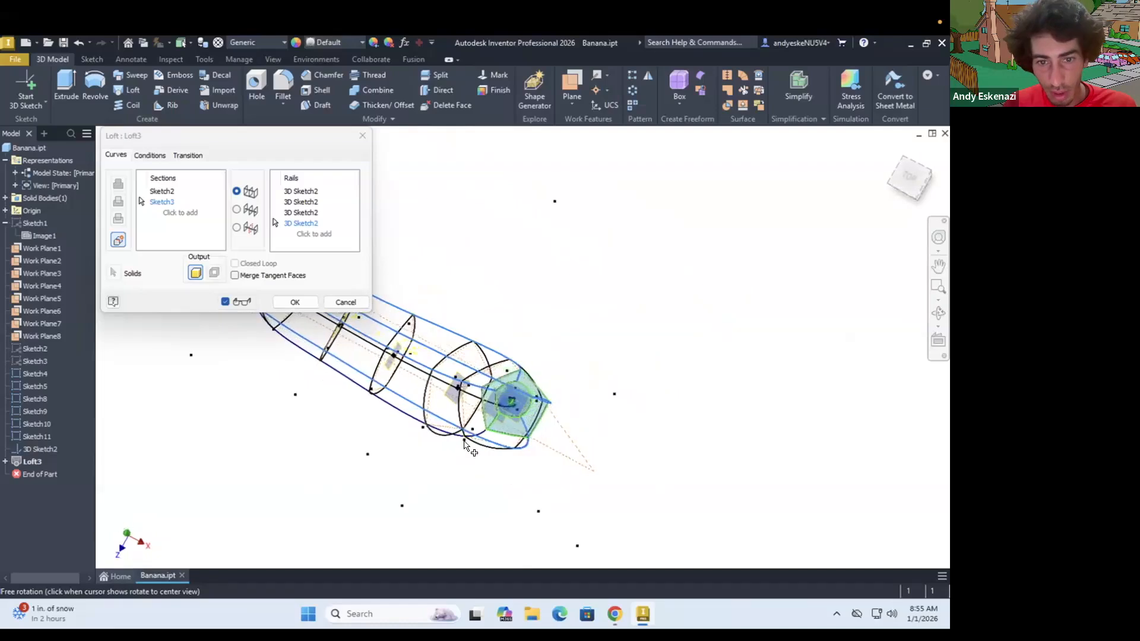
pyautogui.click(473, 439)
pyautogui.moveTo(504, 397)
pyautogui.keyDown('shift'); pyautogui.mouseDown(button='middle')
pyautogui.moveTo(604, 334)
pyautogui.moveTo(635, 373)
pyautogui.moveTo(532, 351)
pyautogui.moveTo(537, 338)
pyautogui.moveTo(595, 393)
pyautogui.mouseUp(button='middle'); pyautogui.keyUp('shift')
pyautogui.click(295, 302)
pyautogui.scroll(3, 586, 347)
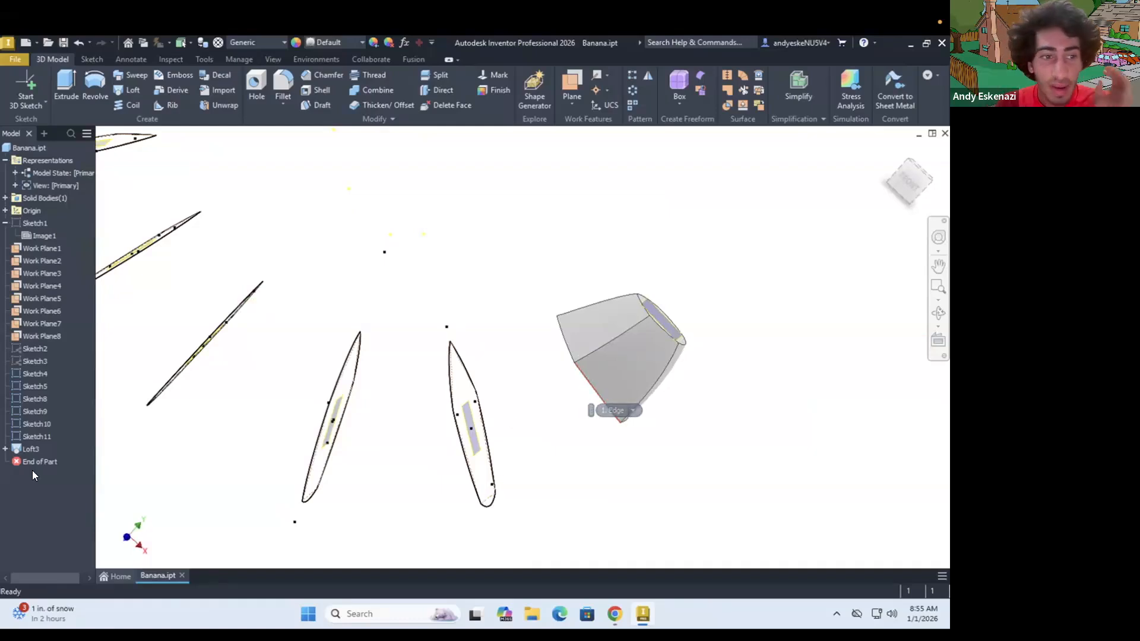
# Step: Edit the loft and add the next three cross-sections along the banana, Sketch4, Sketch5 and Sketch11
pyautogui.rightClick(31, 448)
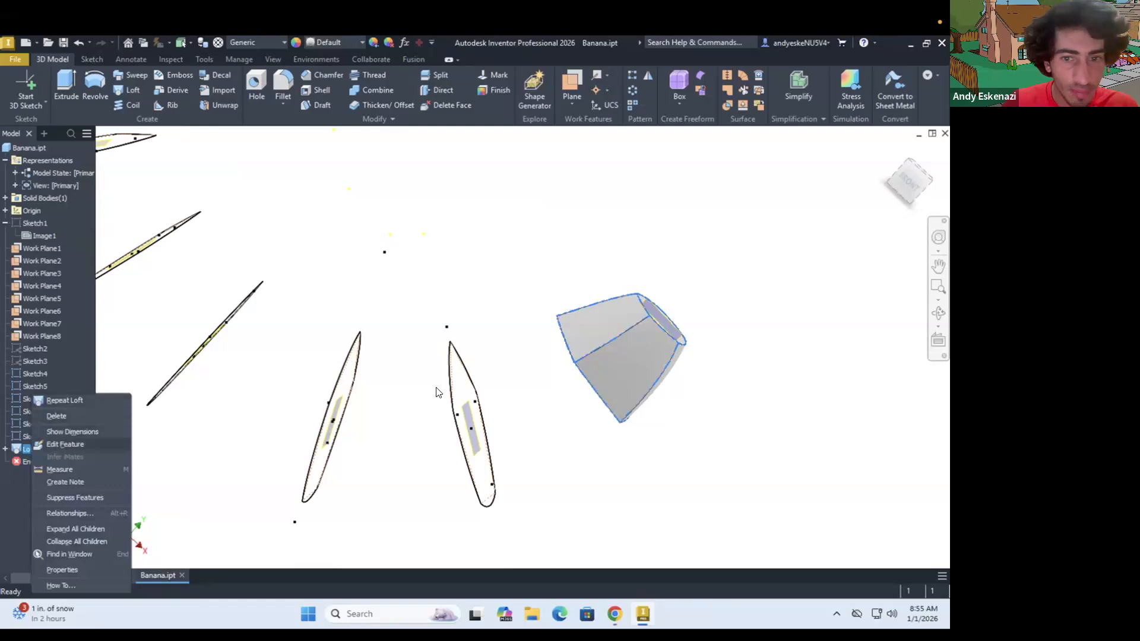
pyautogui.click(65, 445)
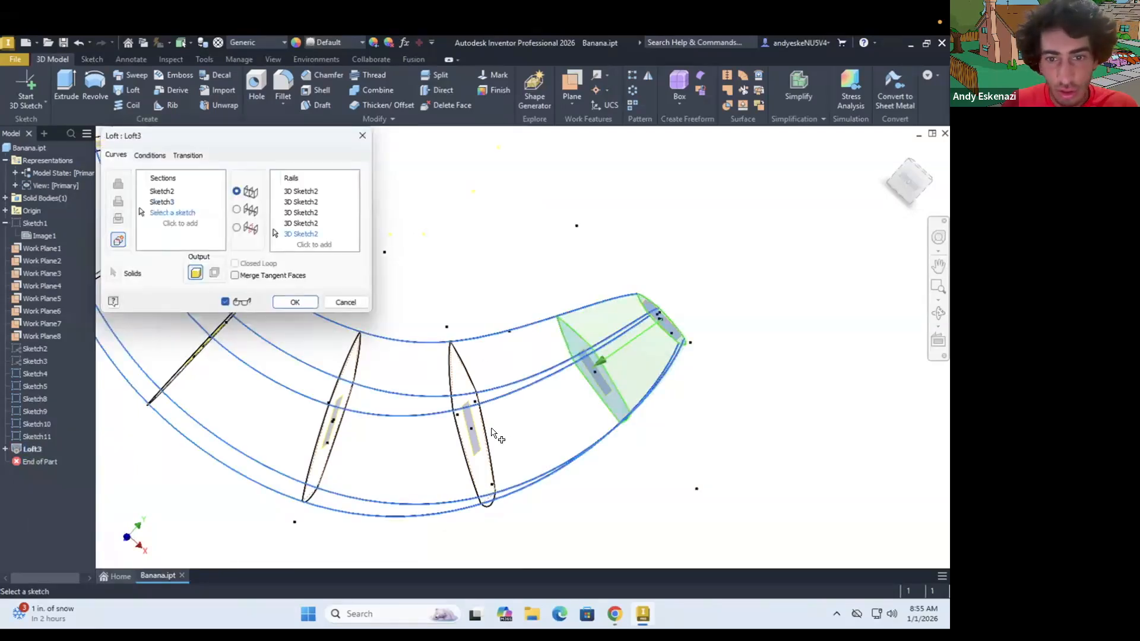
pyautogui.click(458, 441)
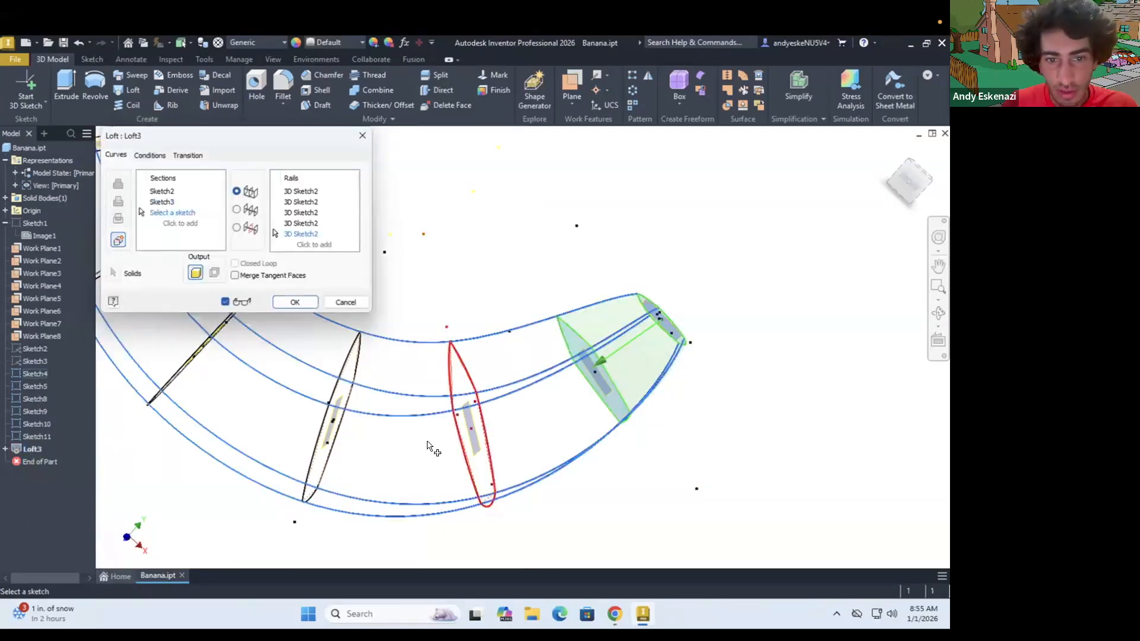
pyautogui.click(309, 476)
pyautogui.click(189, 384)
pyautogui.scroll(3, 346, 412)
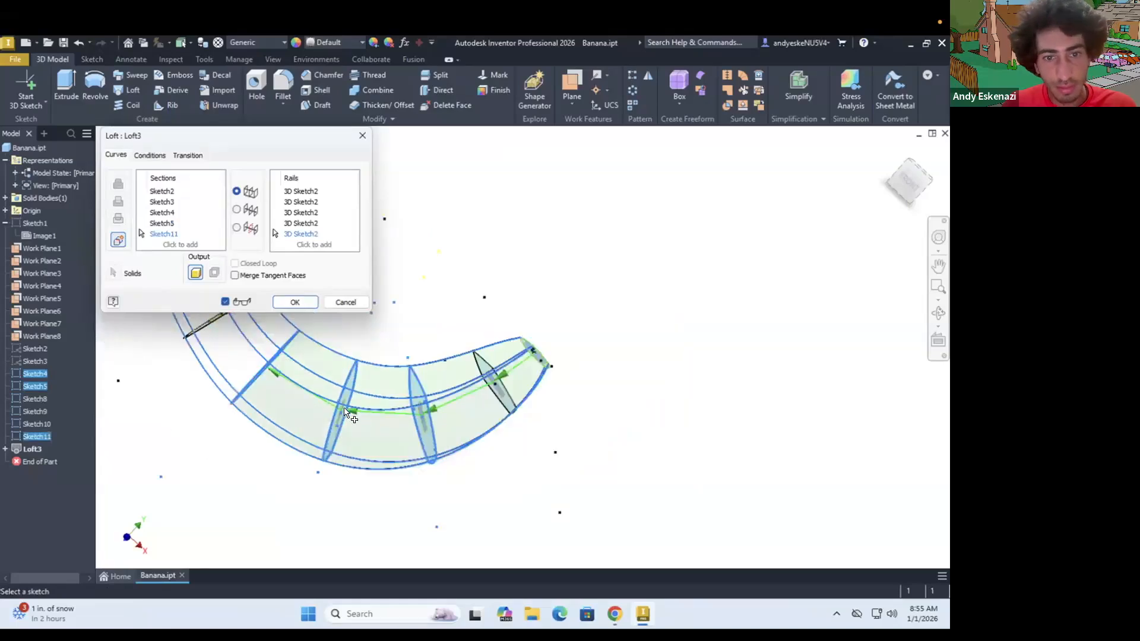
# Step: Add Sketch10, Sketch9 and the far end profile Sketch8 as loft sections, and complete the full banana solid
pyautogui.scroll(5, 345, 411)
pyautogui.keyDown('shift'); pyautogui.moveTo(298, 388); pyautogui.dragTo(298, 375, button='middle'); pyautogui.keyUp('shift')
pyautogui.scroll(-2, 299, 376)
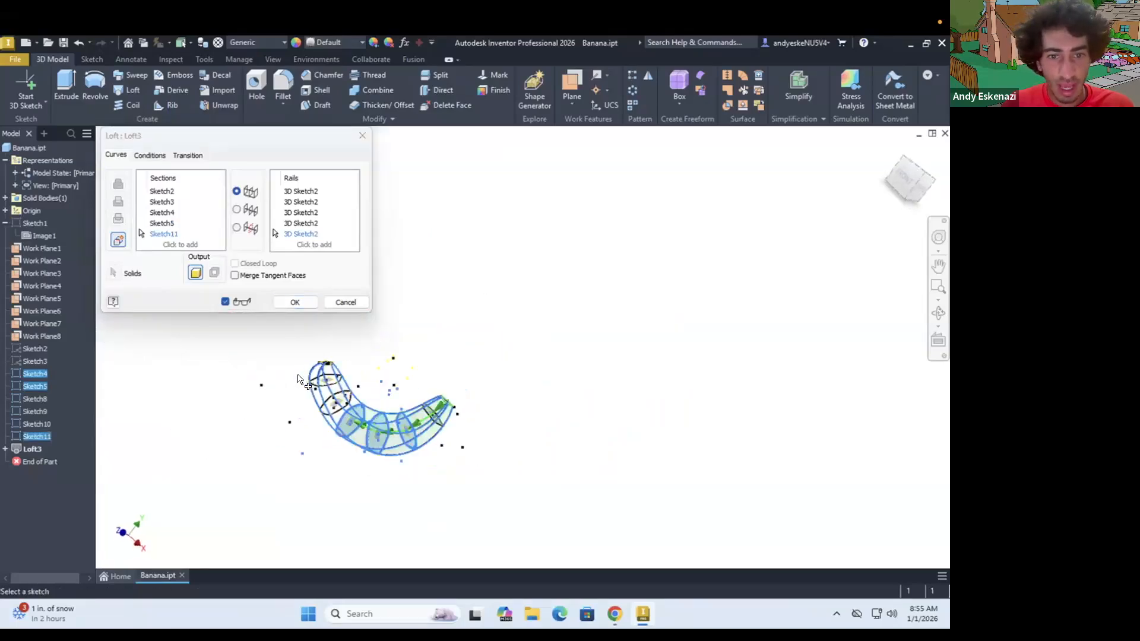
pyautogui.scroll(-4, 299, 378)
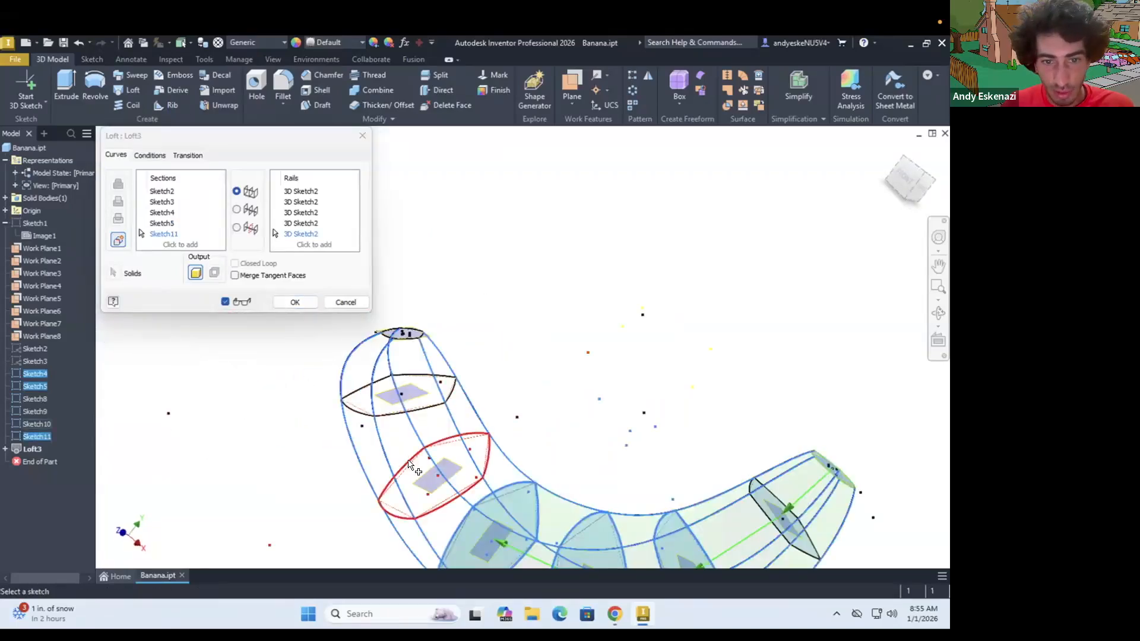
pyautogui.click(410, 463)
pyautogui.click(383, 335)
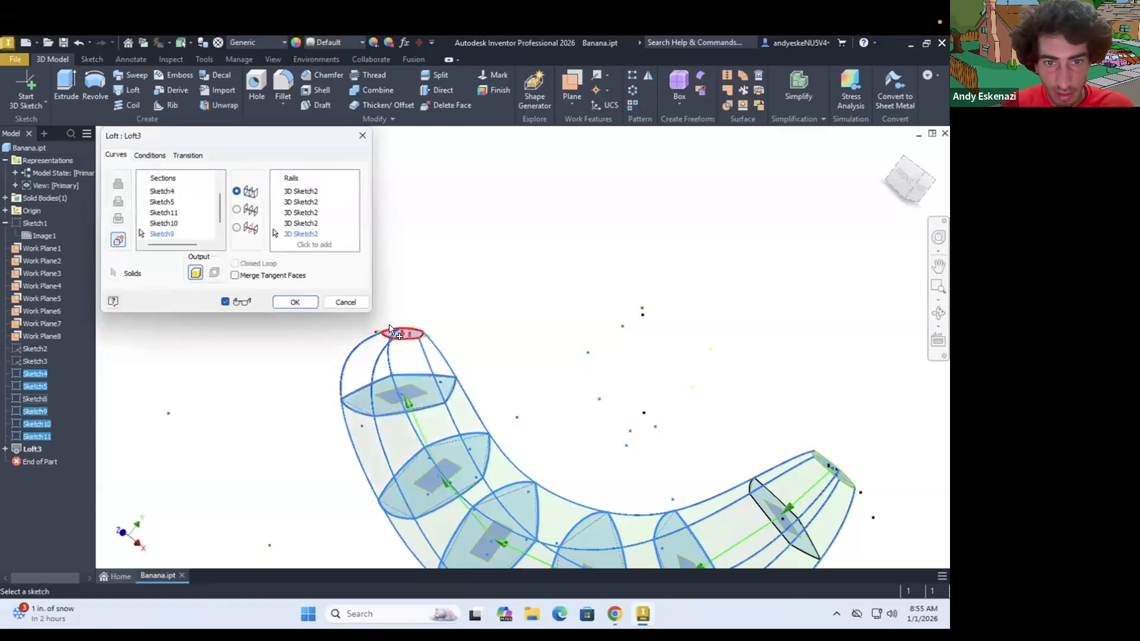
pyautogui.click(390, 331)
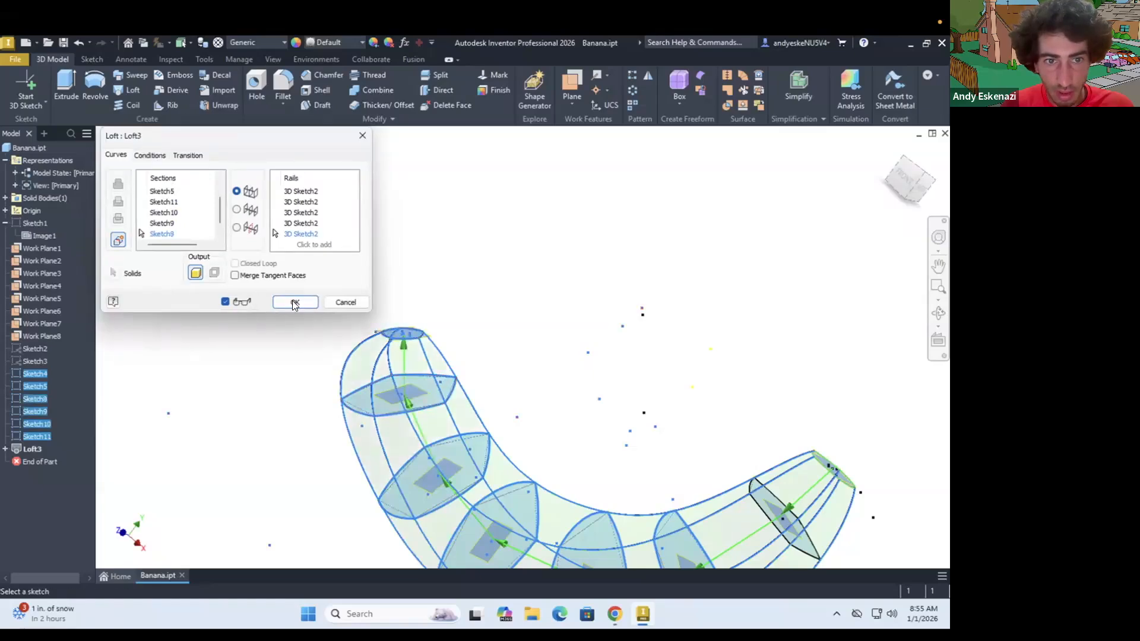
pyautogui.press('Return')
pyautogui.scroll(-5, 418, 357)
pyautogui.moveTo(471, 381)
pyautogui.keyDown('shift'); pyautogui.mouseDown(button='middle')
pyautogui.moveTo(472, 407)
pyautogui.moveTo(430, 375)
pyautogui.moveTo(494, 380)
pyautogui.moveTo(456, 395)
pyautogui.mouseUp(button='middle'); pyautogui.keyUp('shift')
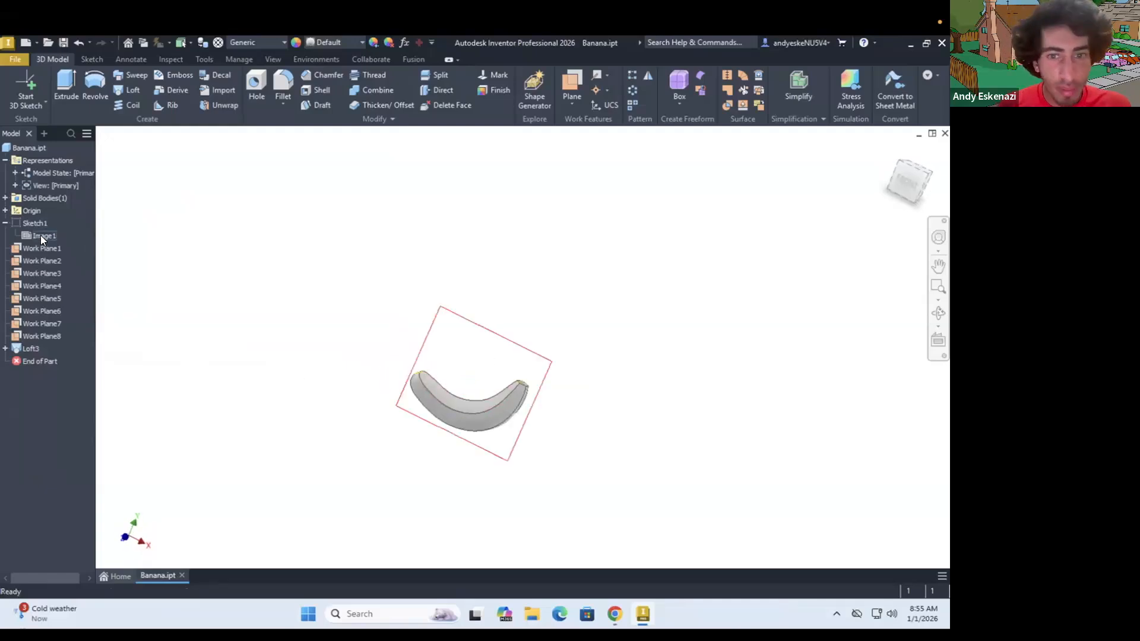
# Step: Show Sketch1 with its banana reference image for comparison with the lofted solid
pyautogui.keyDown('shift'); pyautogui.moveTo(387, 425); pyautogui.dragTo(430, 387, button='middle'); pyautogui.keyUp('shift')
pyautogui.scroll(4, 429, 386)
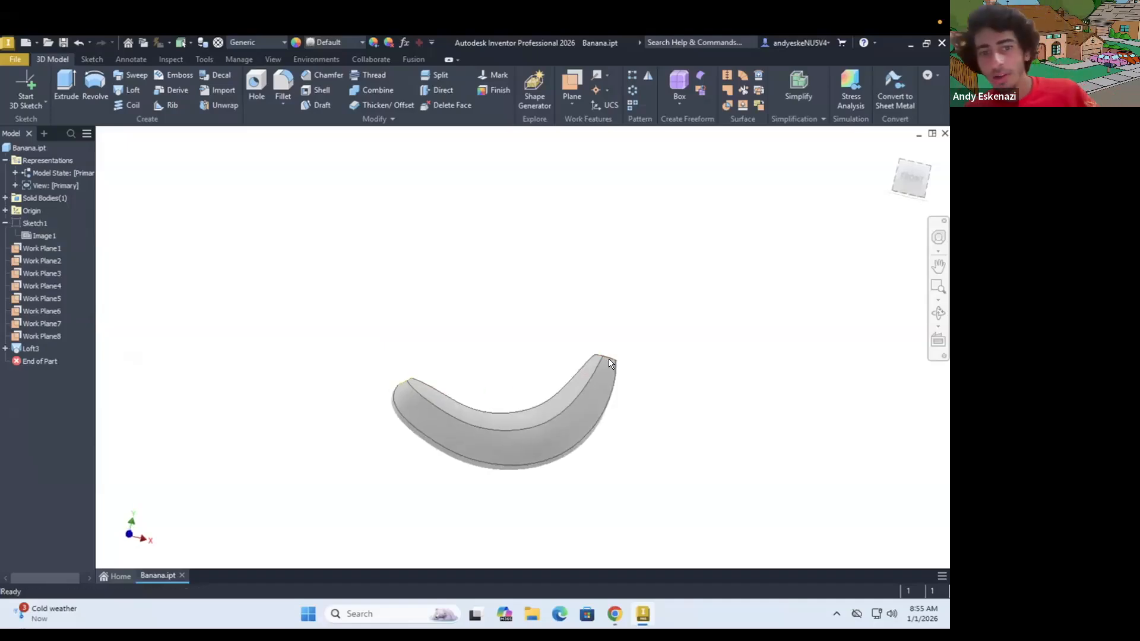
pyautogui.keyDown('shift'); pyautogui.moveTo(592, 441); pyautogui.dragTo(584, 435, button='middle'); pyautogui.keyUp('shift')
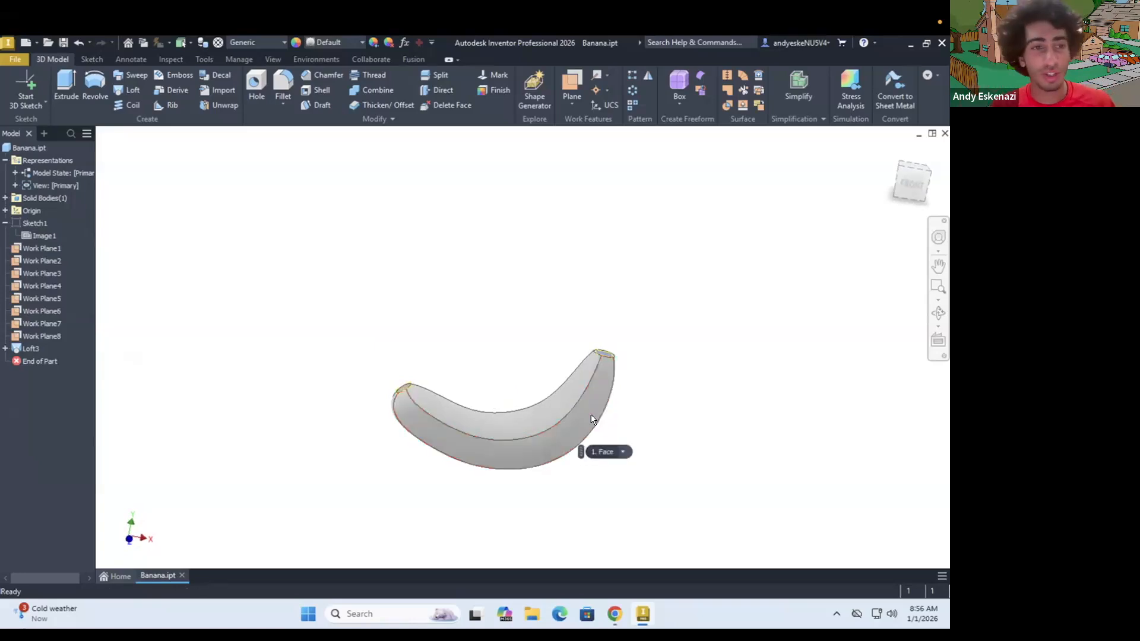
pyautogui.rightClick(41, 237)
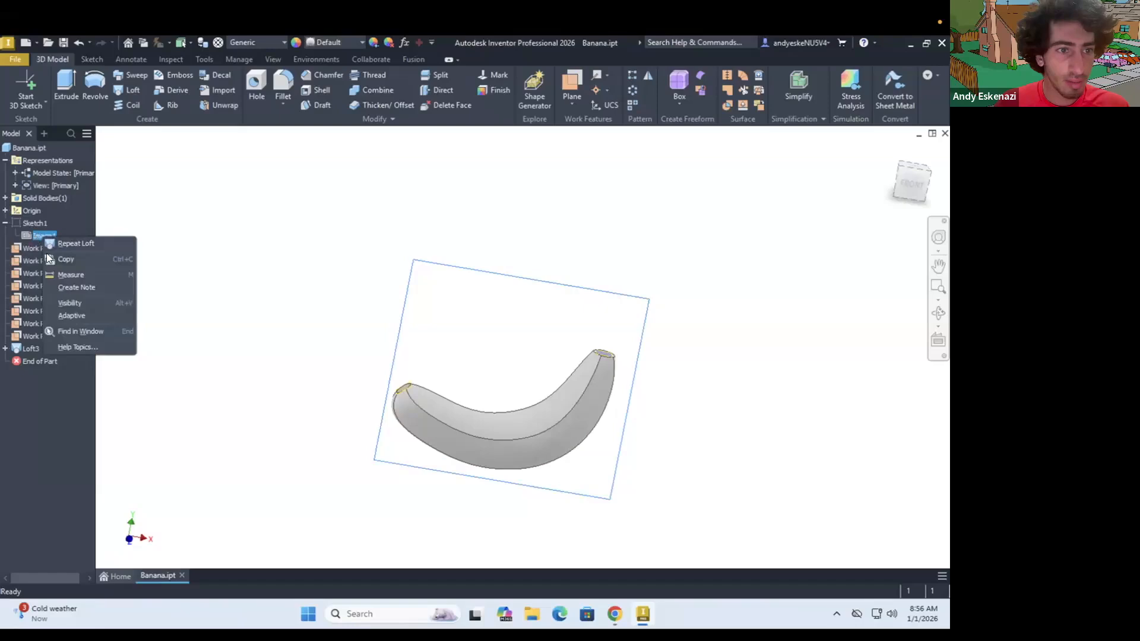
pyautogui.click(67, 305)
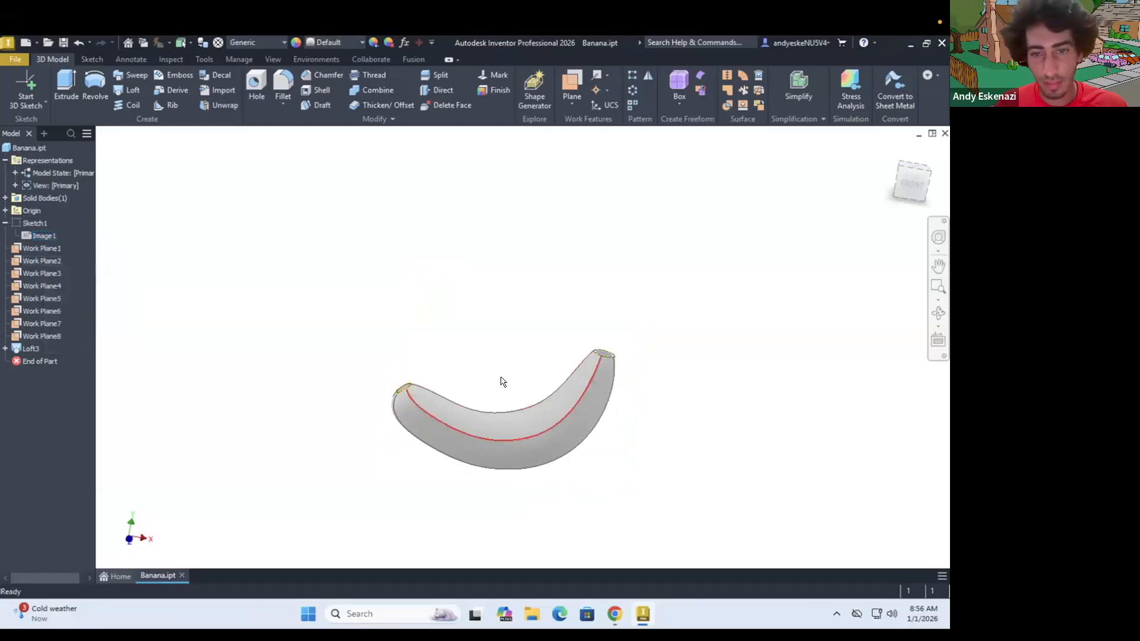
pyautogui.moveTo(414, 381)
pyautogui.keyDown('shift'); pyautogui.mouseDown(button='middle')
pyautogui.moveTo(468, 387)
pyautogui.moveTo(238, 323)
pyautogui.mouseUp(button='middle'); pyautogui.keyUp('shift')
pyautogui.rightClick(31, 221)
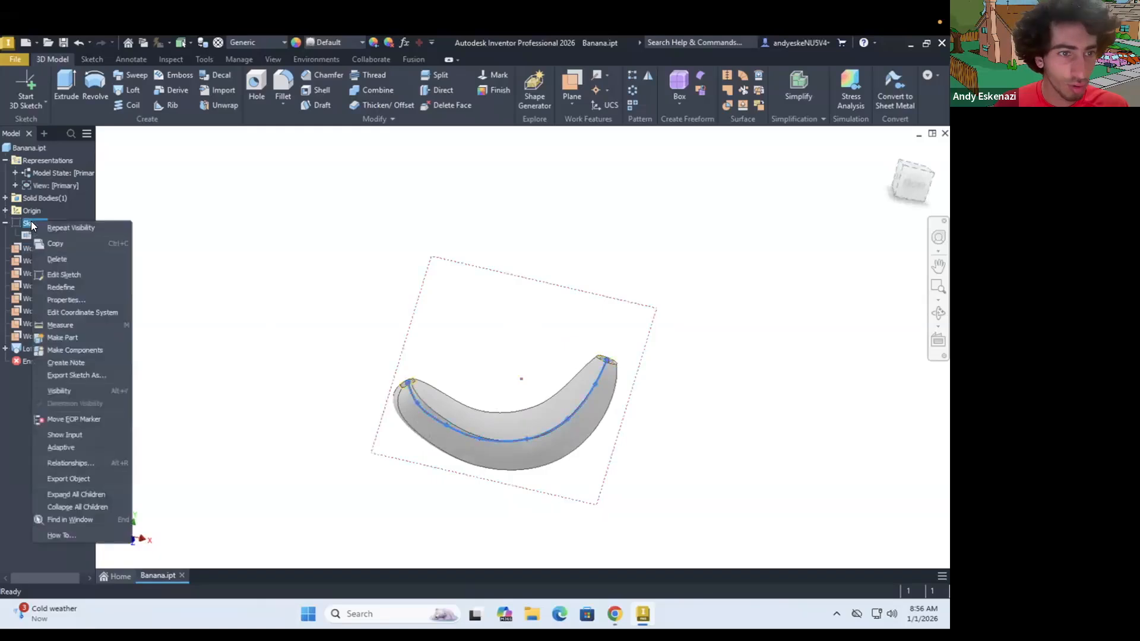
pyautogui.click(58, 387)
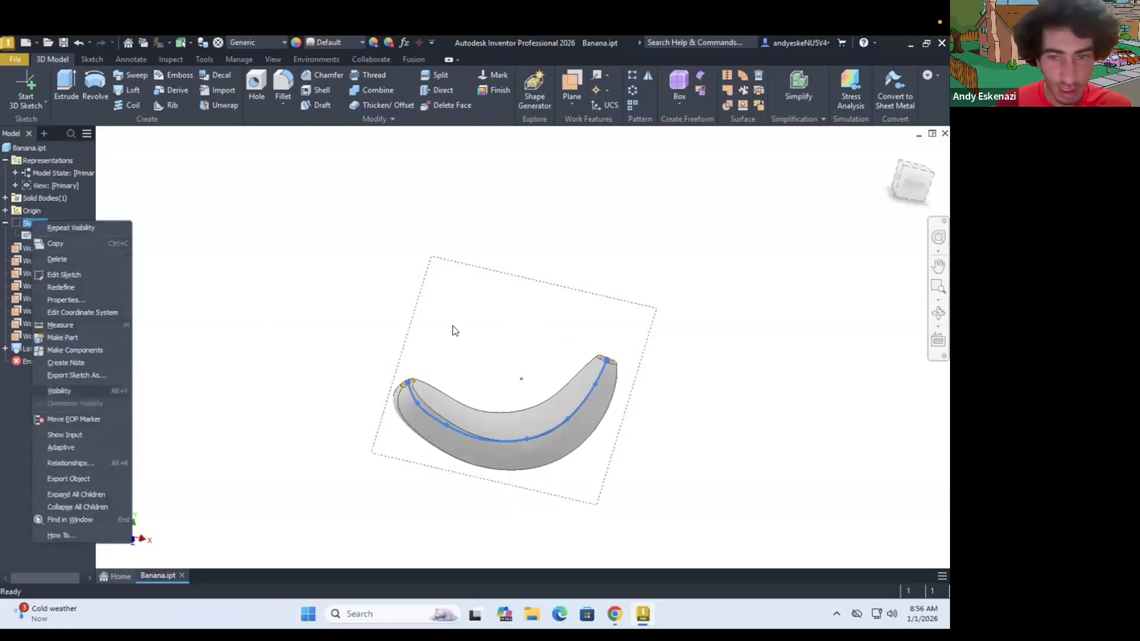
pyautogui.scroll(4, 479, 340)
pyautogui.moveTo(477, 340)
pyautogui.keyDown('shift'); pyautogui.mouseDown(button='middle')
pyautogui.moveTo(461, 326)
pyautogui.moveTo(491, 310)
pyautogui.mouseUp(button='middle'); pyautogui.keyUp('shift')
pyautogui.scroll(-6, 488, 333)
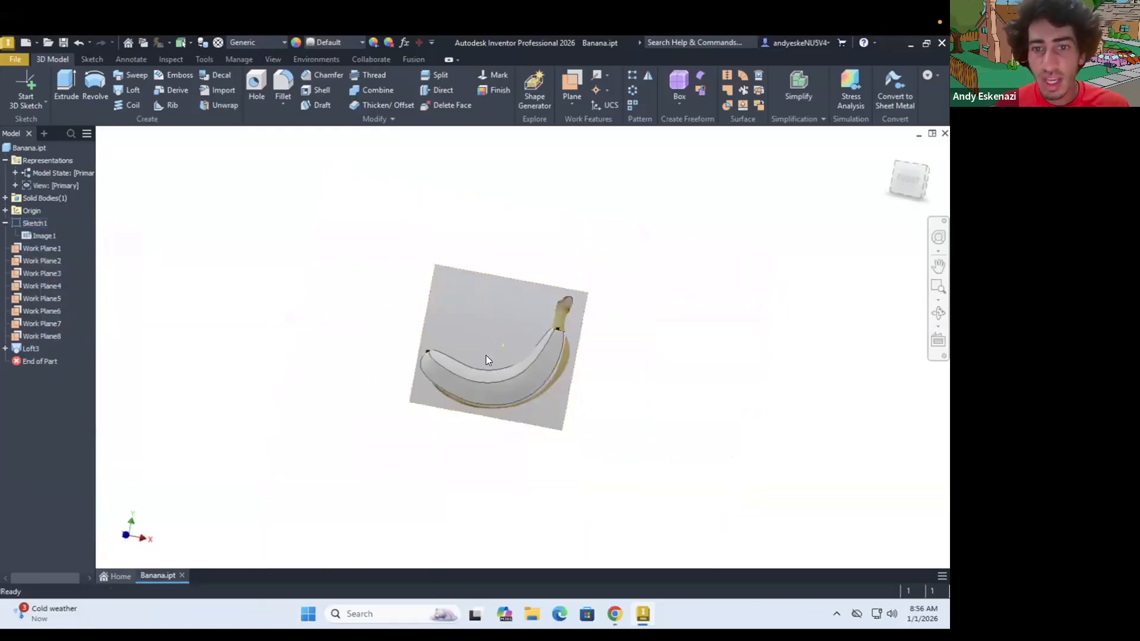
# Step: Start a new 2D sketch on the XY plane for the banana's stem in the reference image
pyautogui.scroll(4, 486, 355)
pyautogui.keyDown('shift'); pyautogui.moveTo(435, 430); pyautogui.dragTo(439, 435, button='middle'); pyautogui.keyUp('shift')
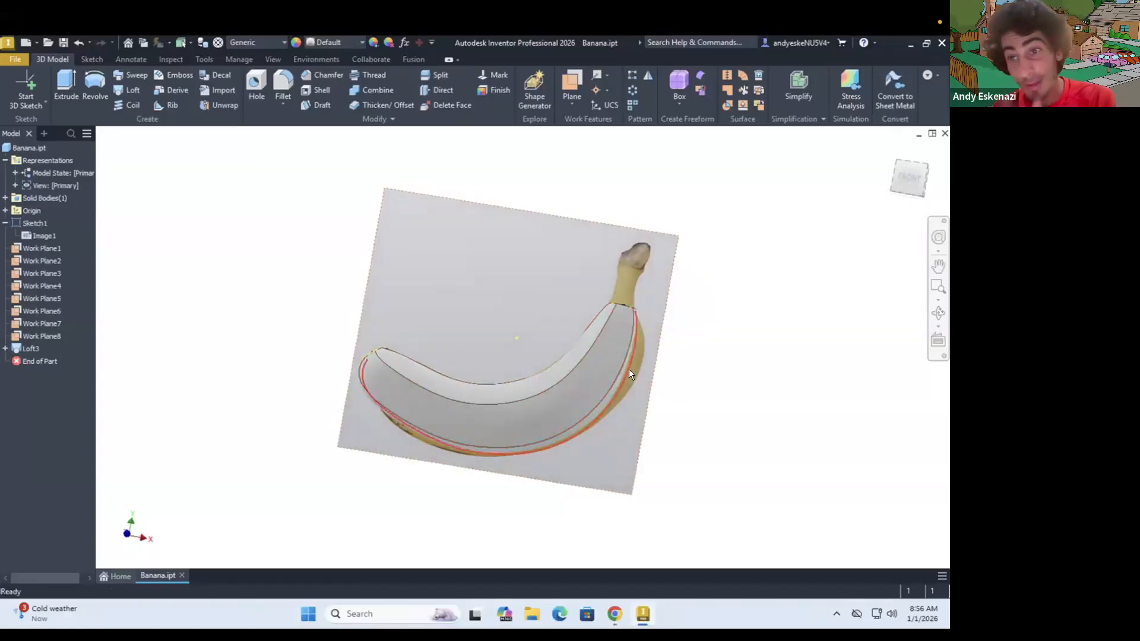
pyautogui.moveTo(596, 334)
pyautogui.keyDown('shift'); pyautogui.mouseDown(button='middle')
pyautogui.moveTo(733, 344)
pyautogui.moveTo(606, 333)
pyautogui.moveTo(633, 291)
pyautogui.mouseUp(button='middle'); pyautogui.keyUp('shift')
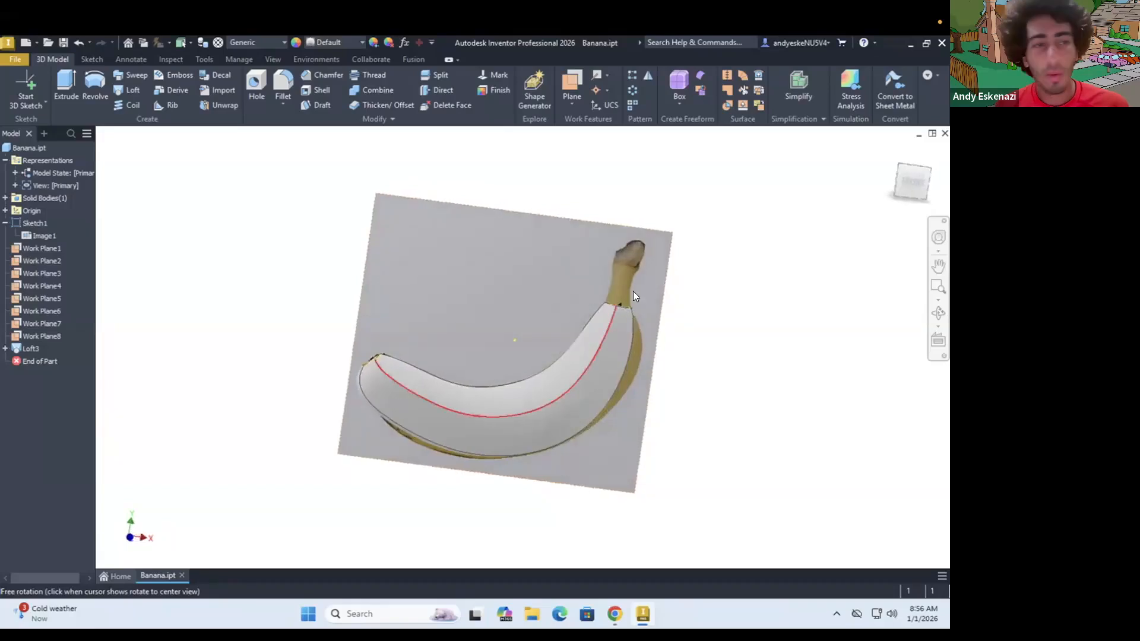
pyautogui.scroll(3, 633, 291)
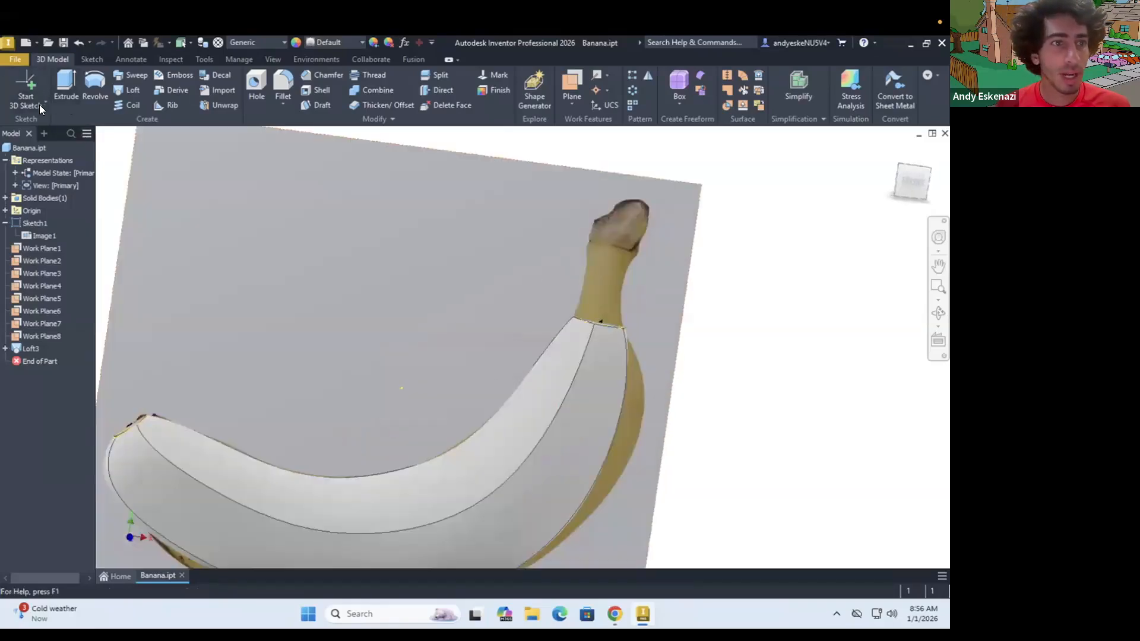
pyautogui.click(39, 104)
pyautogui.click(48, 133)
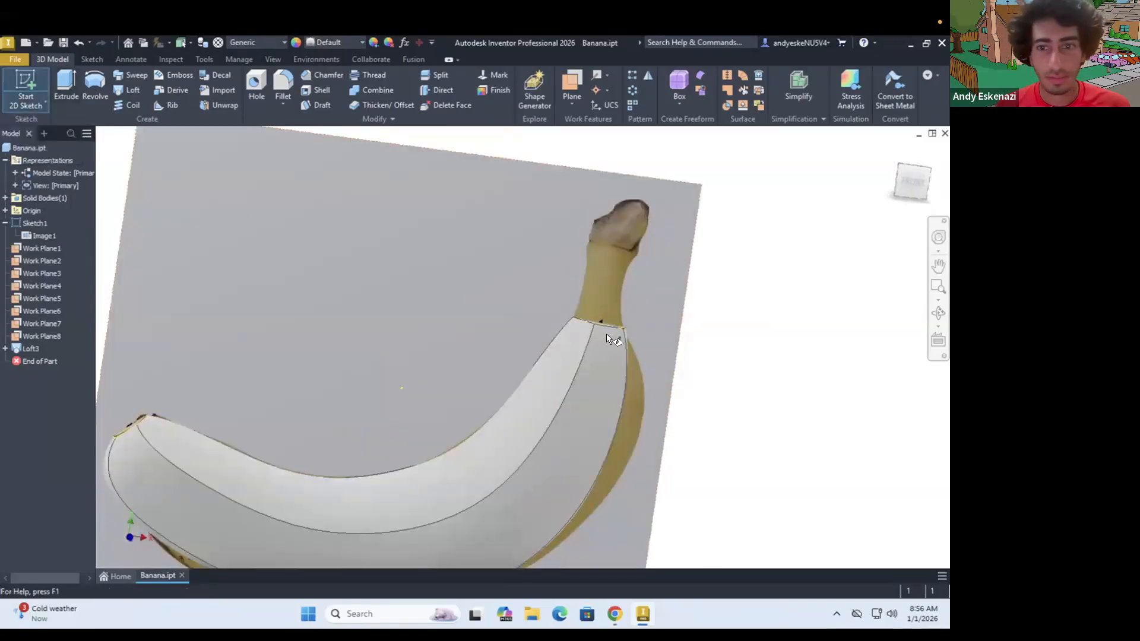
pyautogui.scroll(-3, 612, 340)
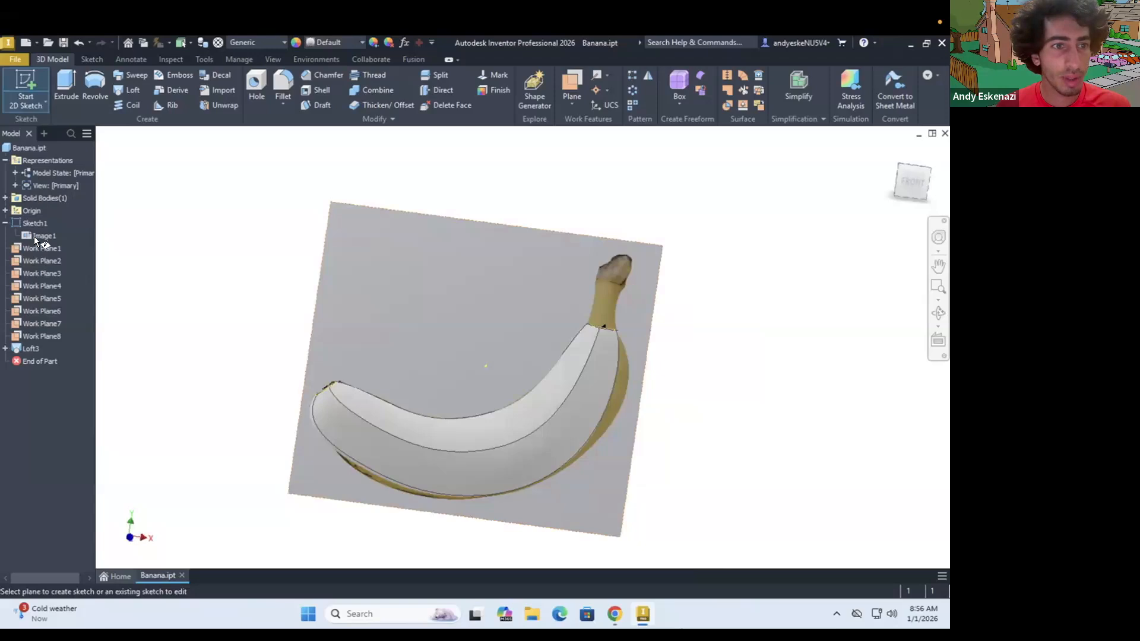
pyautogui.click(5, 211)
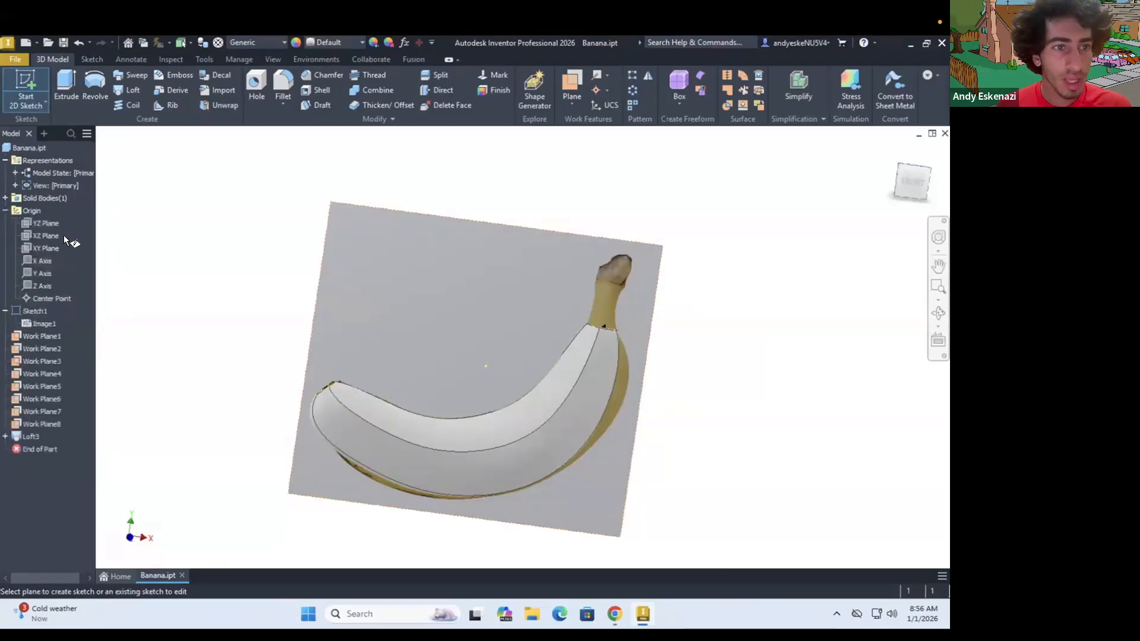
pyautogui.click(39, 248)
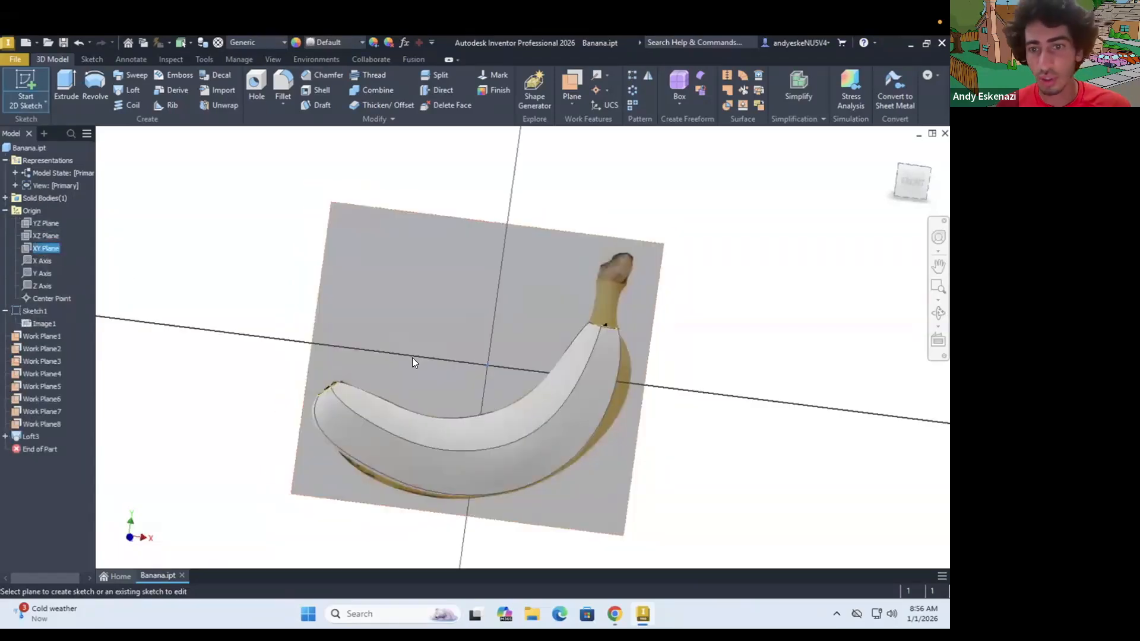
pyautogui.scroll(5, 594, 333)
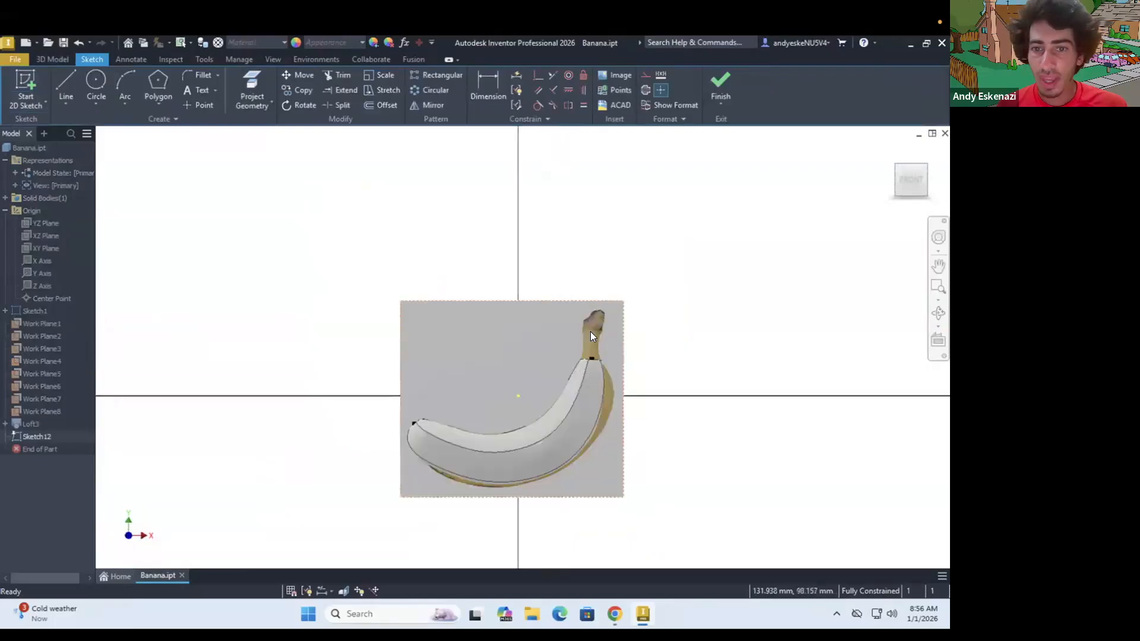
pyautogui.scroll(3, 594, 334)
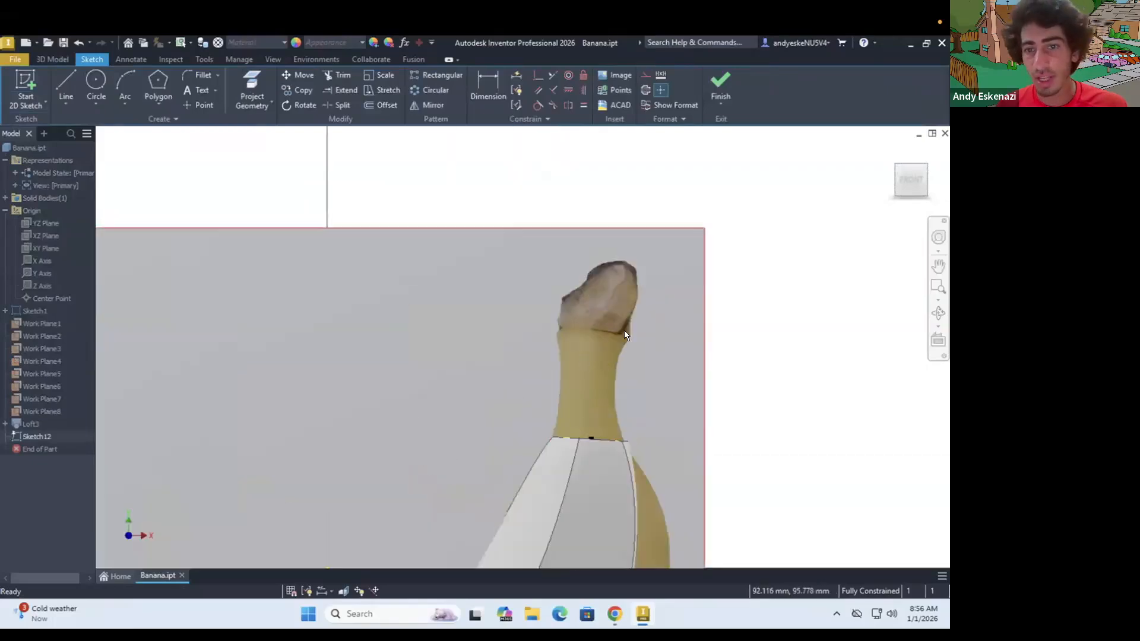
# Step: Draw a line across the stem just below its dark tip and make it construction geometry
pyautogui.click(64, 78)
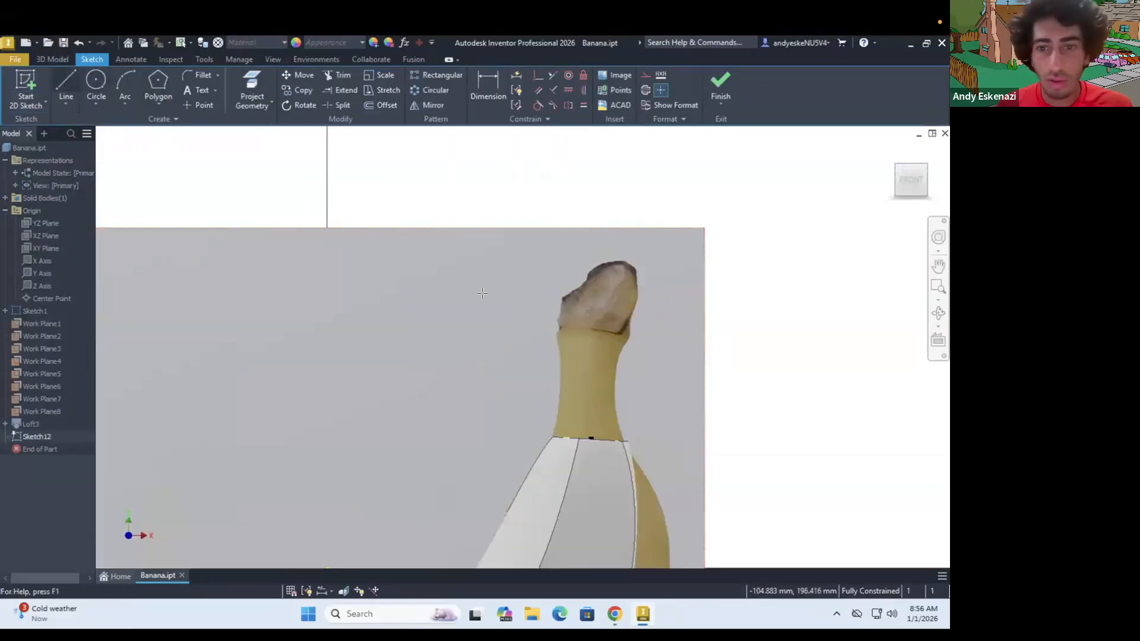
pyautogui.click(559, 325)
pyautogui.click(629, 337)
pyautogui.press('Escape')
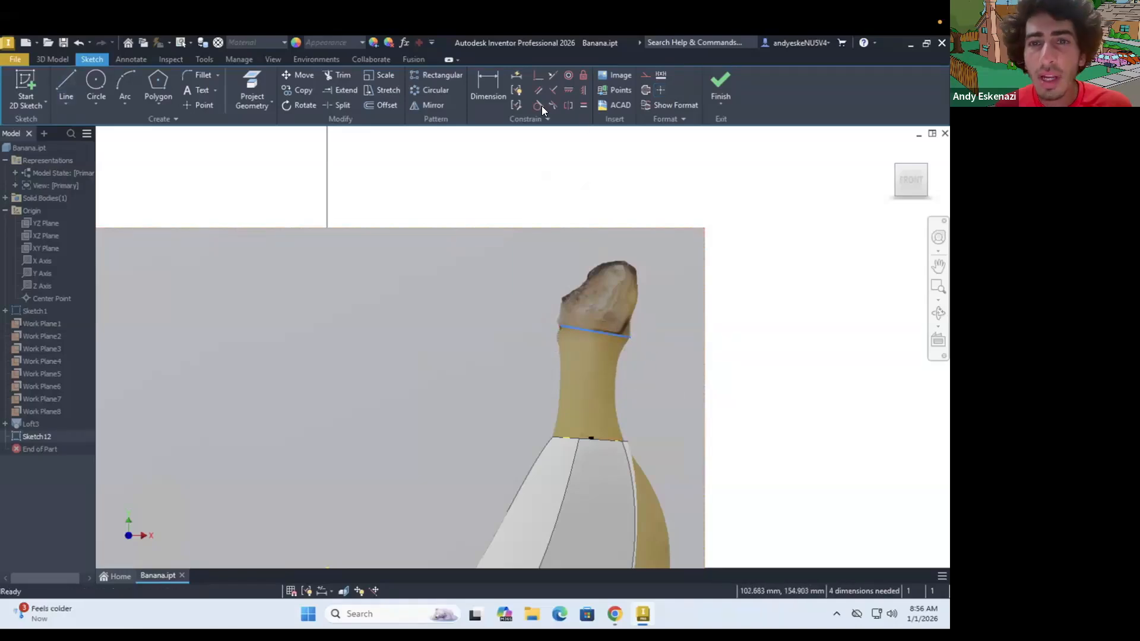
pyautogui.click(661, 89)
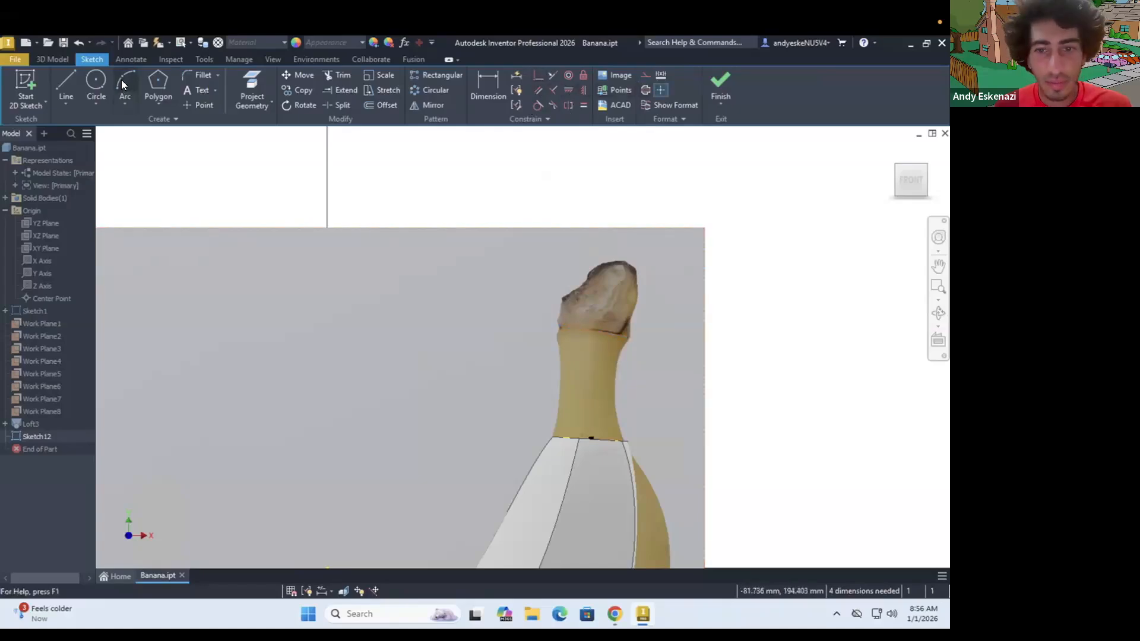
# Step: Trace both sides of the stem with three-point arcs between the lofted body's end and the cross line, the outer one about 37 mm in radius
pyautogui.click(125, 87)
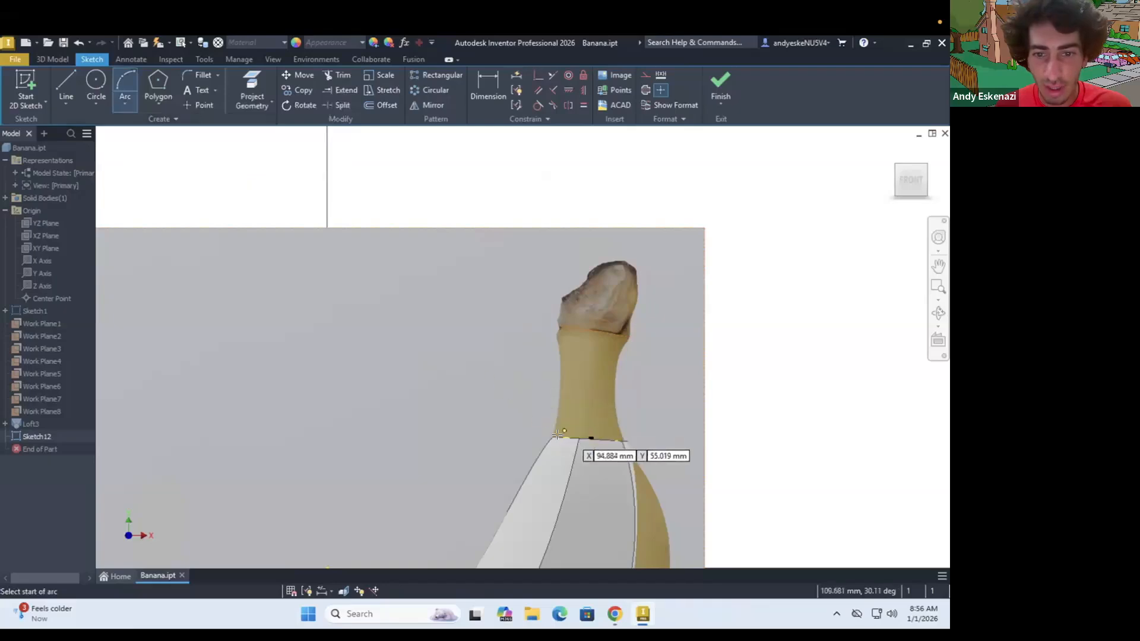
pyautogui.click(553, 437)
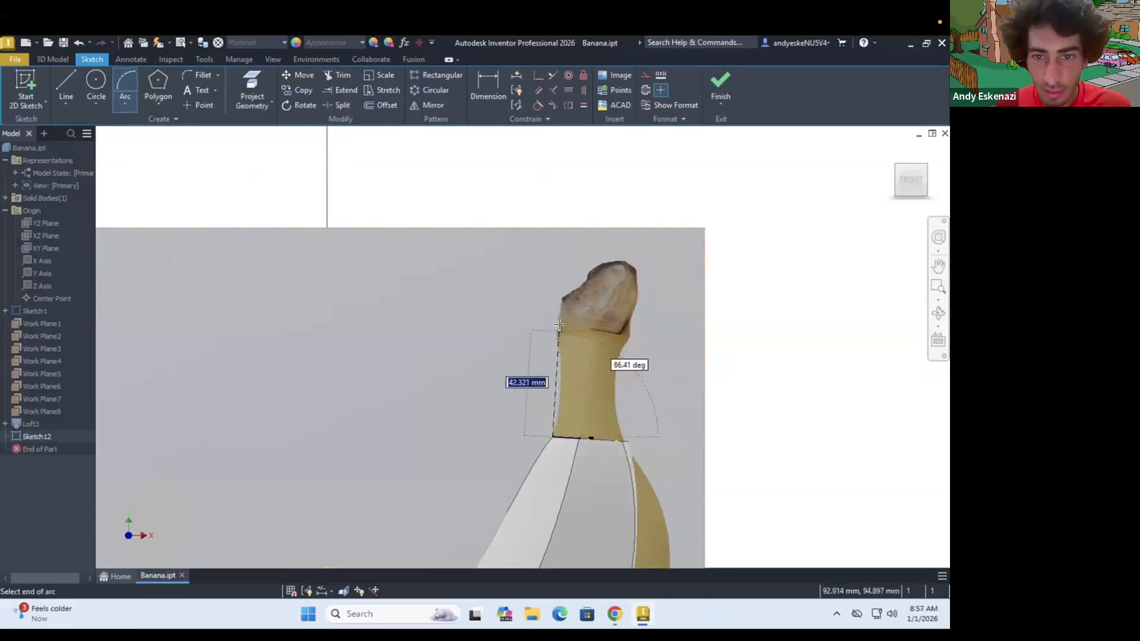
pyautogui.click(558, 325)
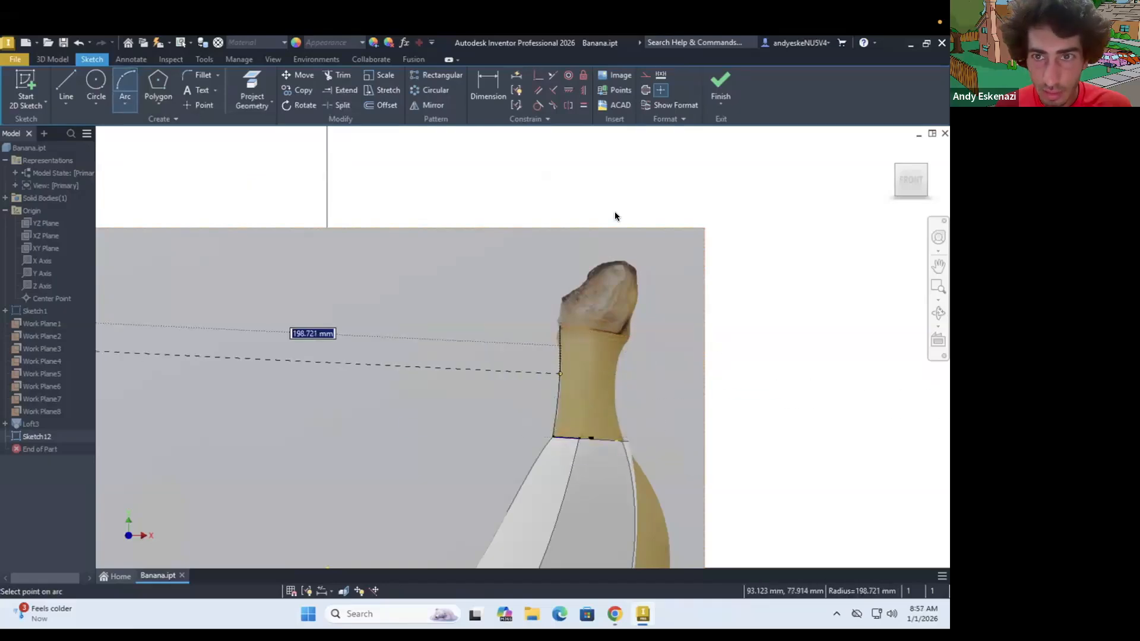
pyautogui.click(583, 383)
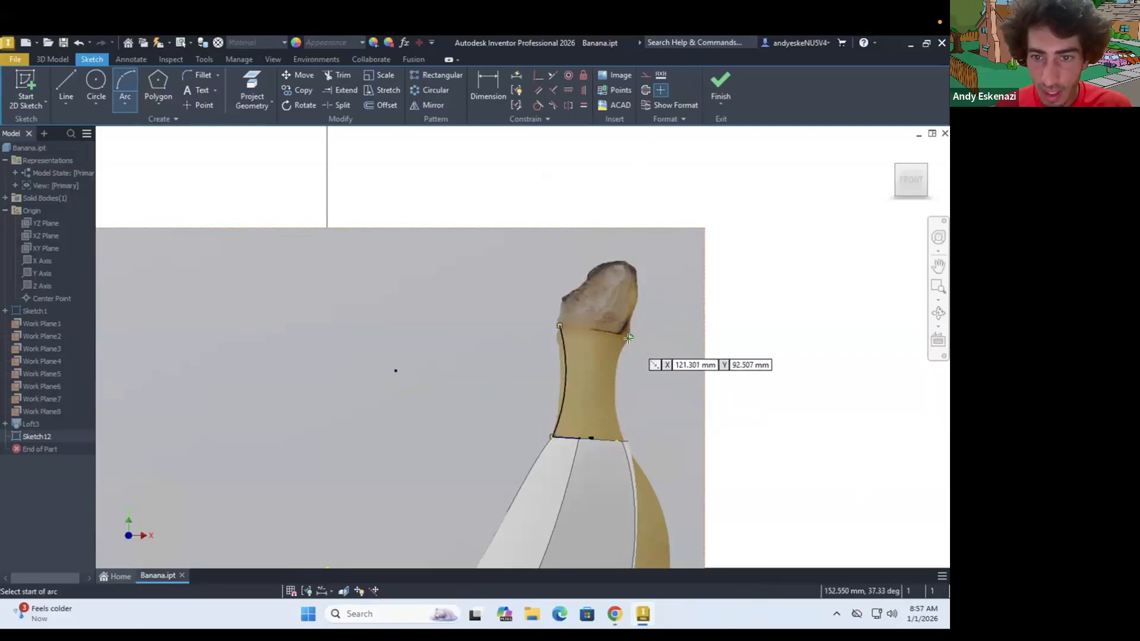
pyautogui.click(628, 339)
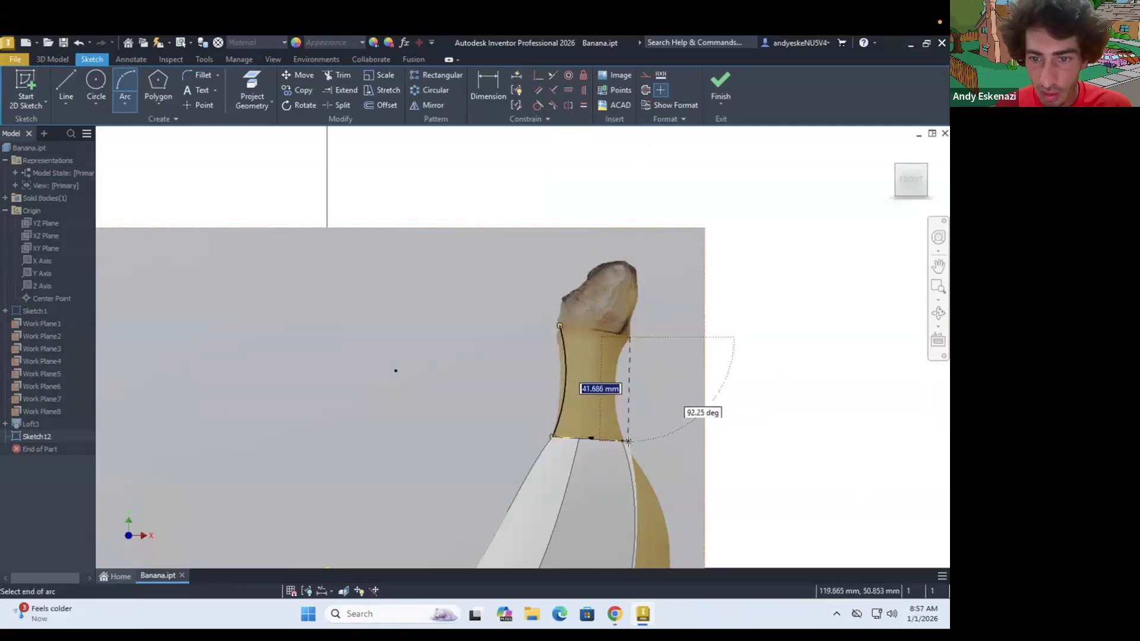
pyautogui.click(628, 441)
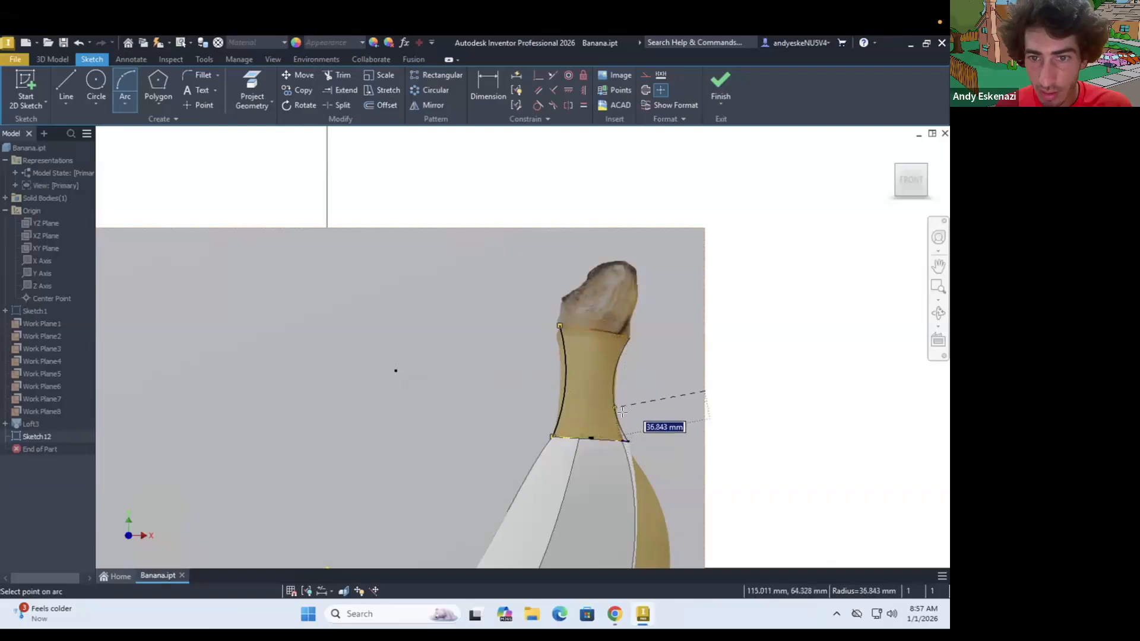
pyautogui.click(622, 411)
pyautogui.press('Escape')
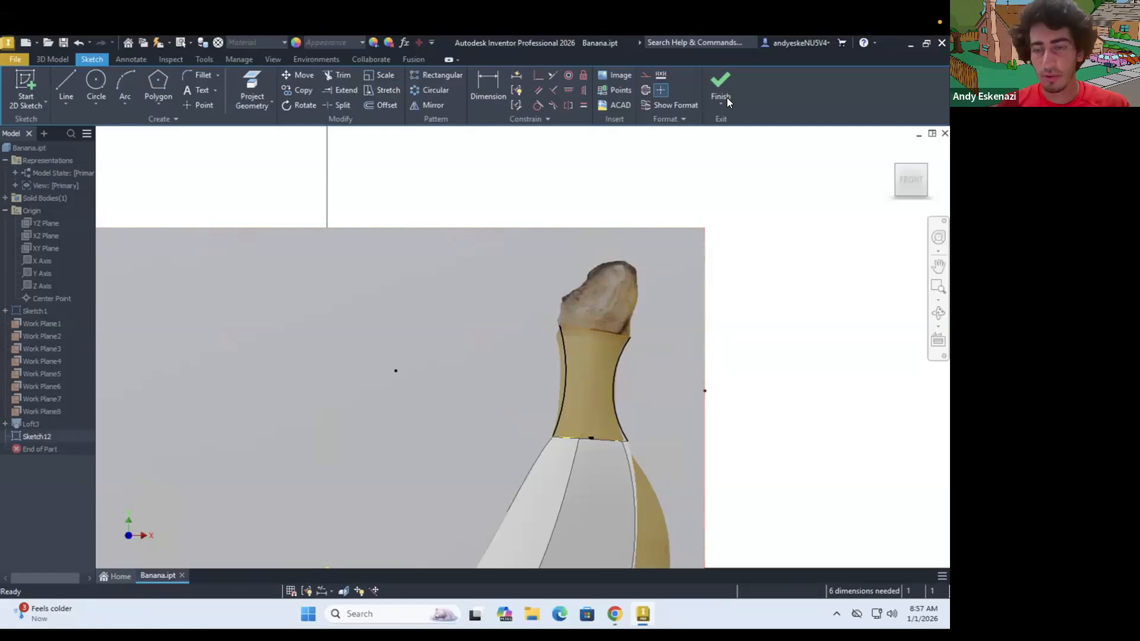
# Step: Draw a short construction line down the stem from the cross line's midpoint and finish the sketch
pyautogui.click(66, 83)
pyautogui.scroll(2, 593, 336)
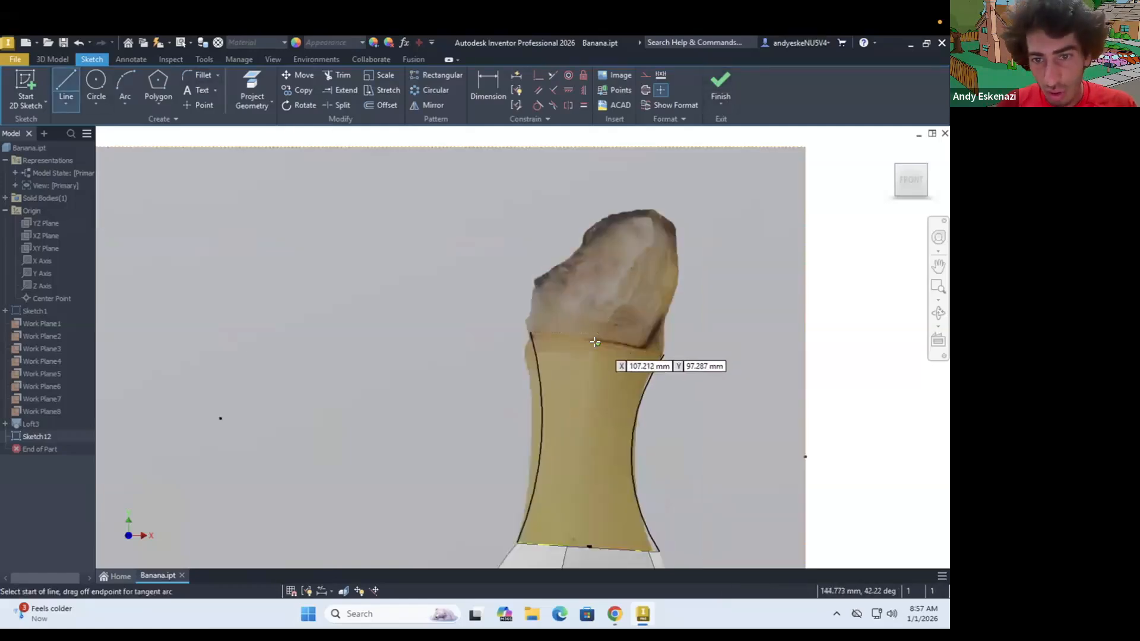
pyautogui.click(596, 343)
pyautogui.click(588, 396)
pyautogui.press('Escape')
pyautogui.click(645, 76)
pyautogui.press('Escape')
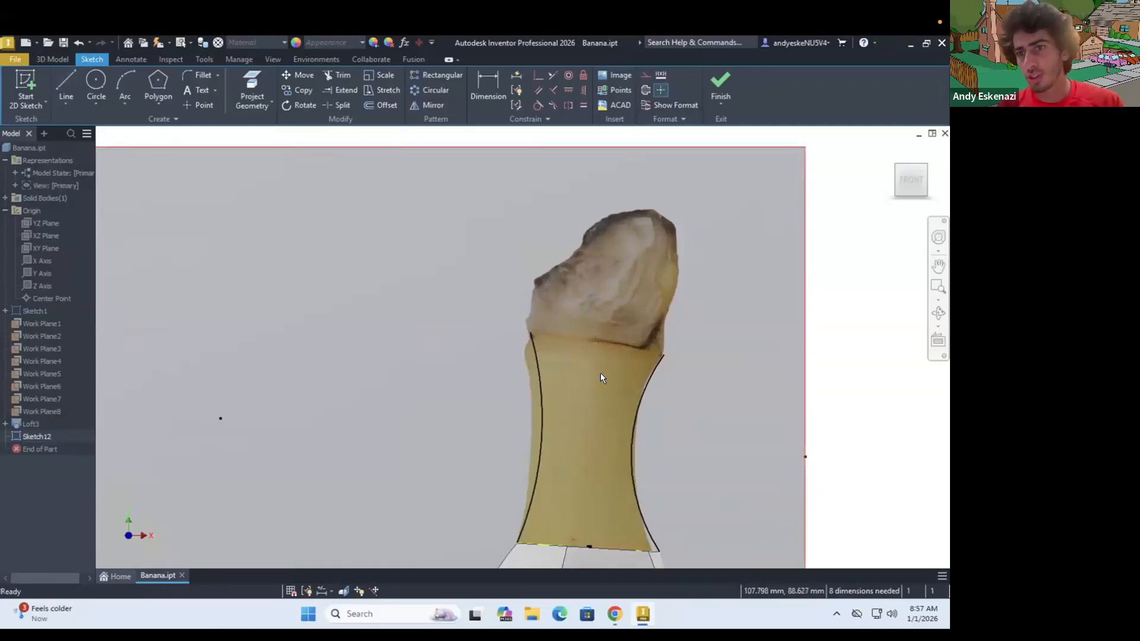
pyautogui.click(719, 82)
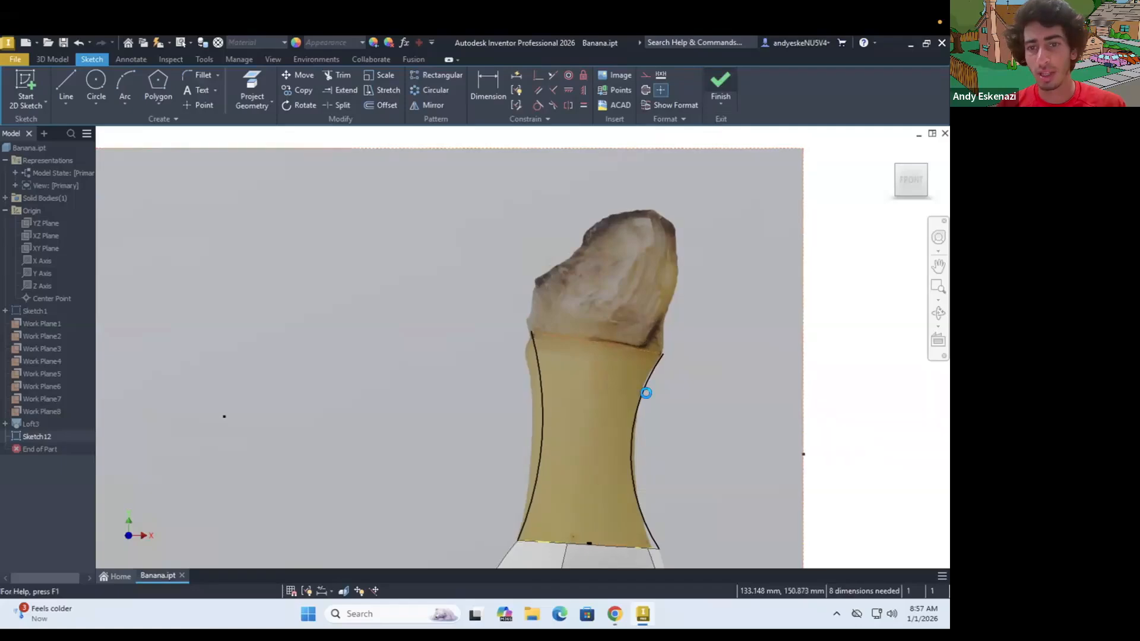
# Step: Create a work plane normal to the short construction line at its upper endpoint, below the stem's tip
pyautogui.scroll(6, 612, 280)
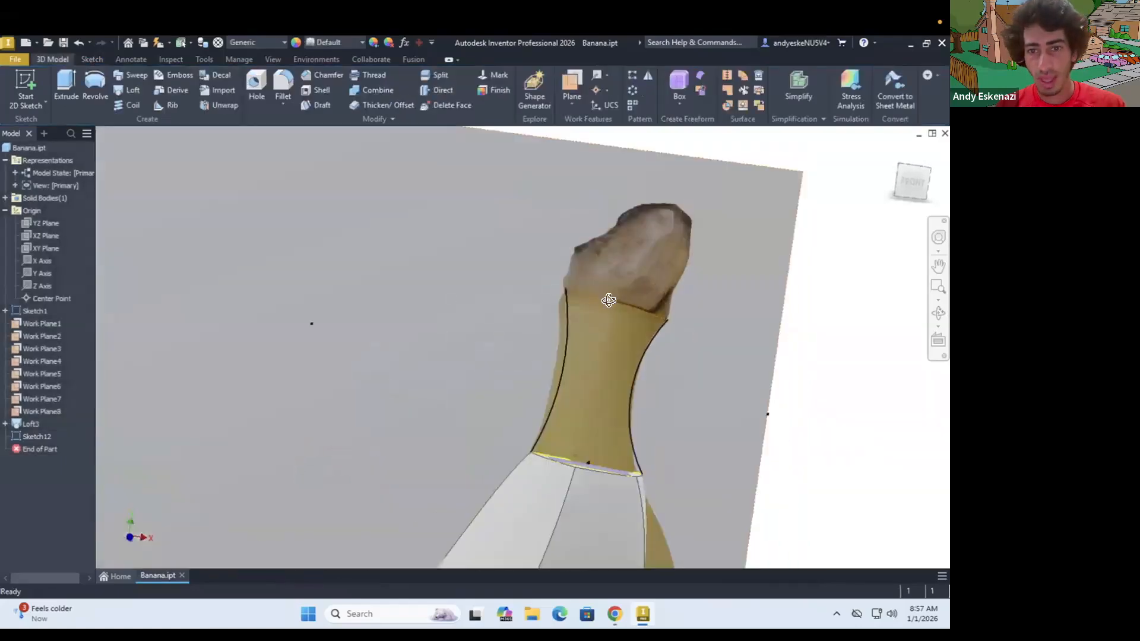
pyautogui.keyDown('shift'); pyautogui.moveTo(610, 301); pyautogui.dragTo(432, 238, button='middle'); pyautogui.keyUp('shift')
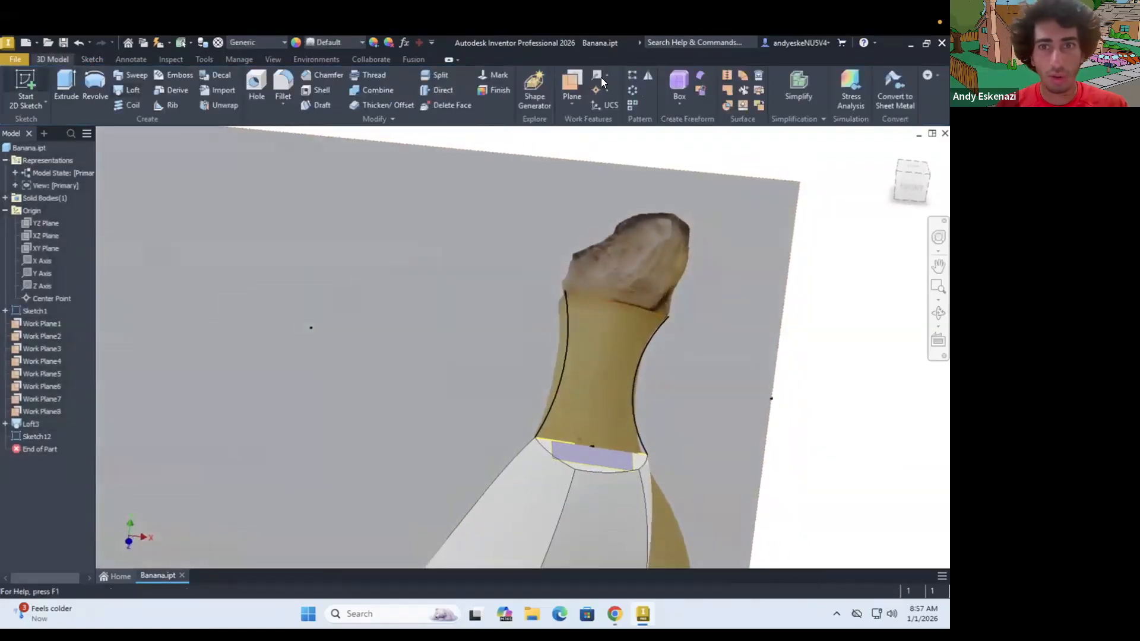
pyautogui.click(572, 97)
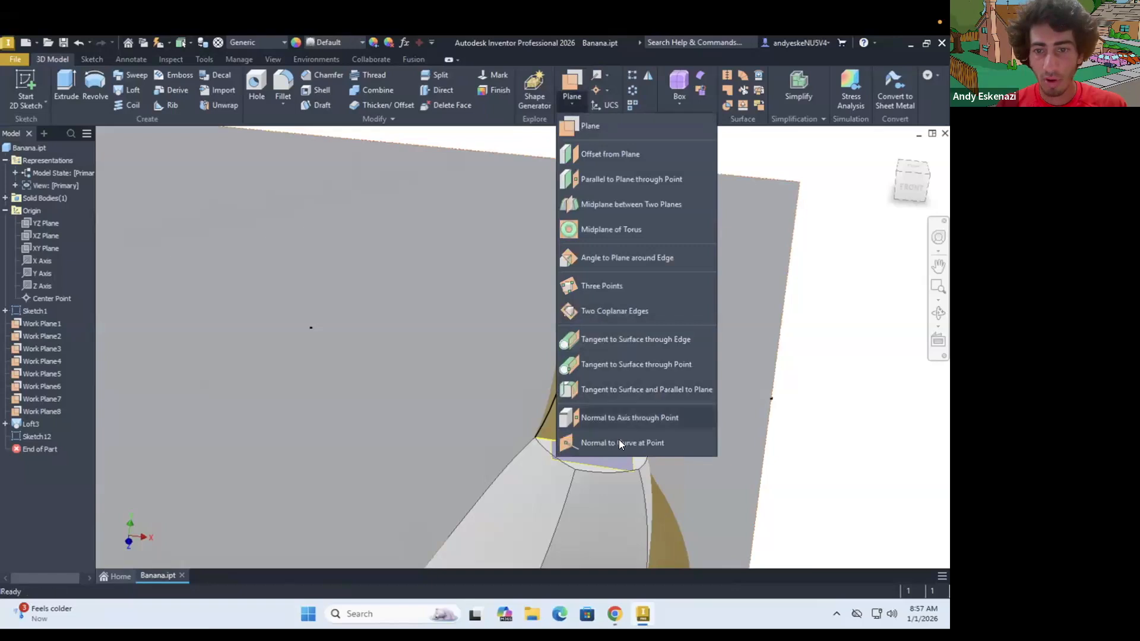
pyautogui.click(601, 286)
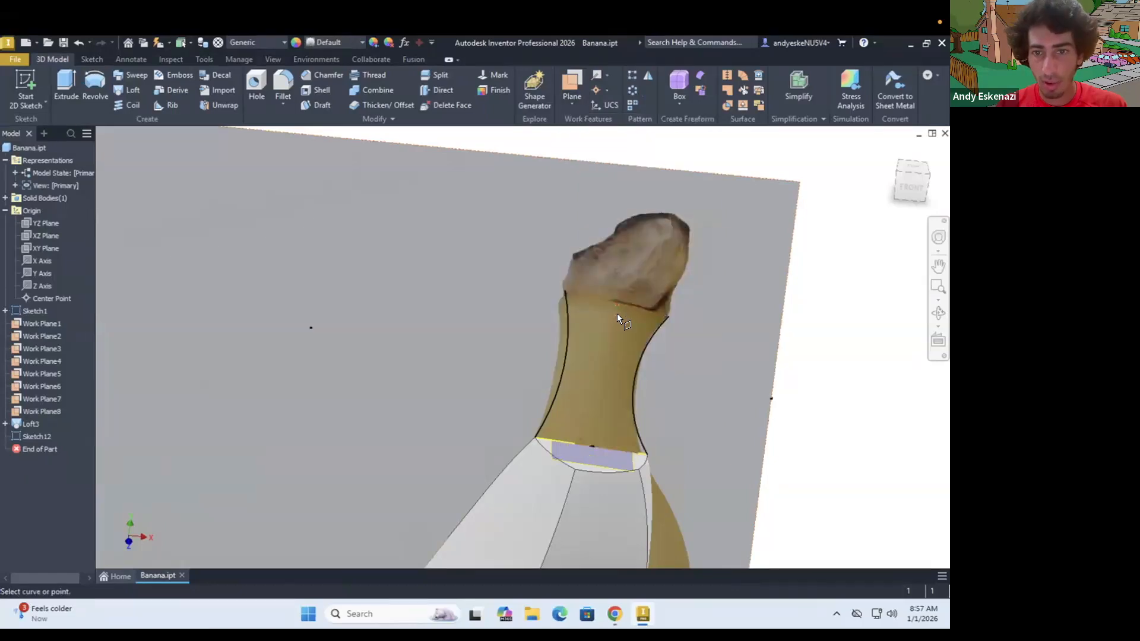
pyautogui.click(608, 325)
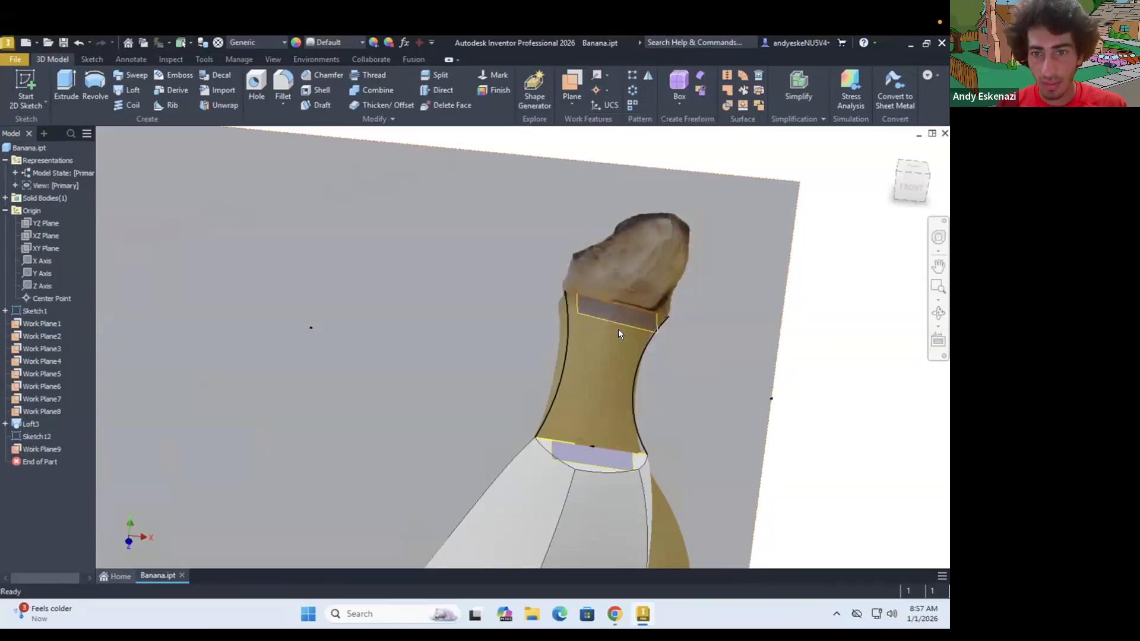
# Step: Start a 2D sketch on the new plane below the stem's tip and hide Sketch1 with its banana image
pyautogui.press('s')
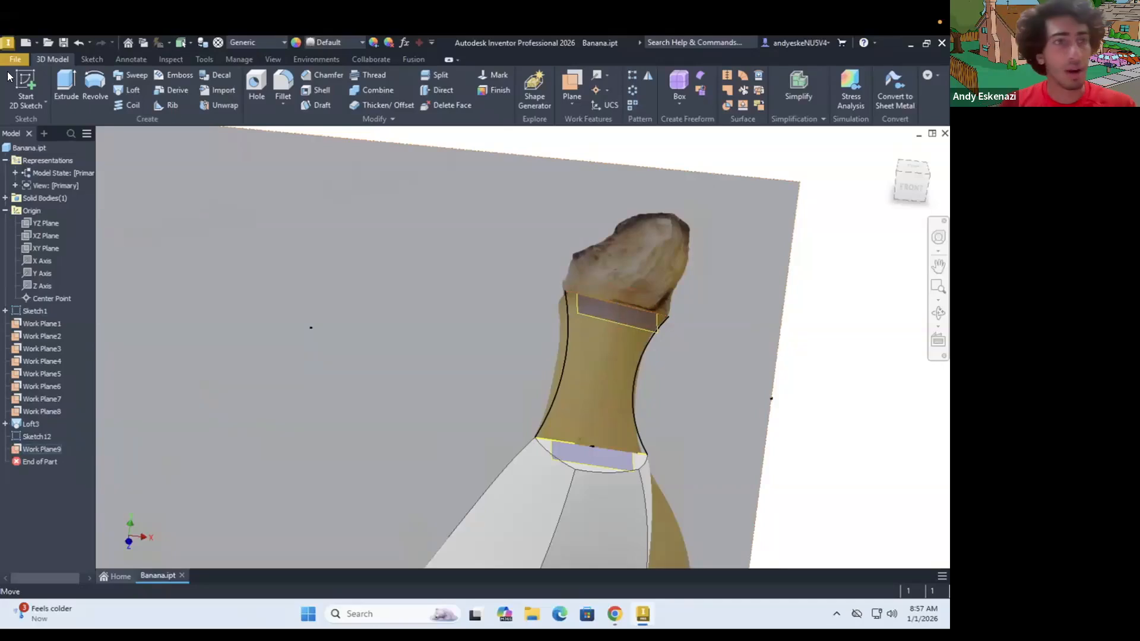
pyautogui.click(629, 324)
pyautogui.scroll(-5, 664, 361)
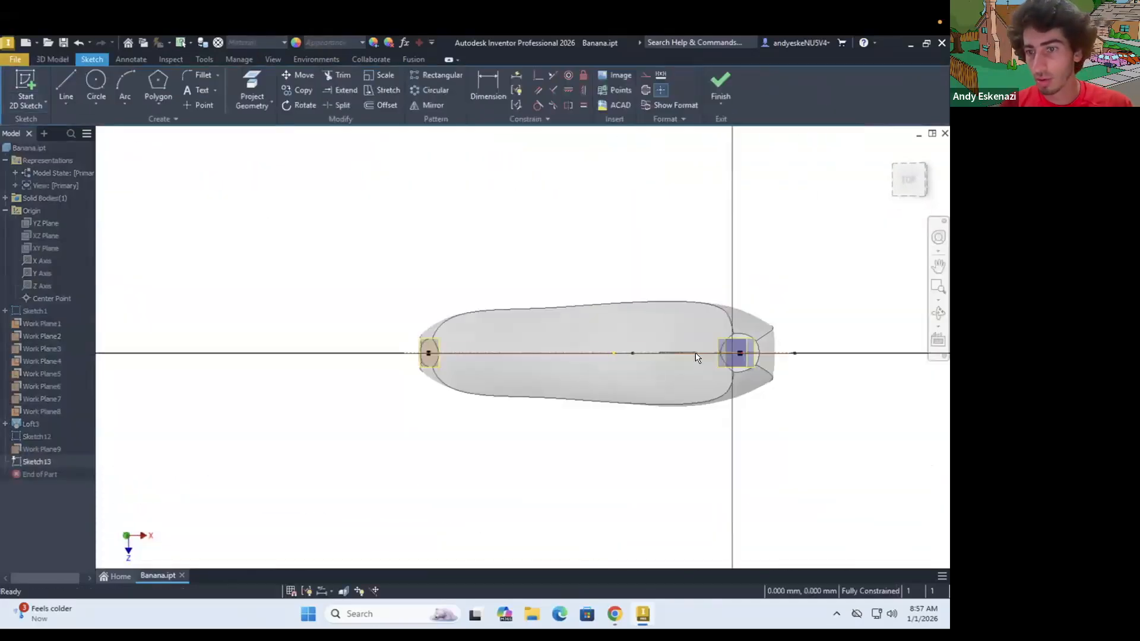
pyautogui.keyDown('shift'); pyautogui.moveTo(756, 326); pyautogui.dragTo(765, 293, button='middle'); pyautogui.keyUp('shift')
pyautogui.scroll(-2, 794, 255)
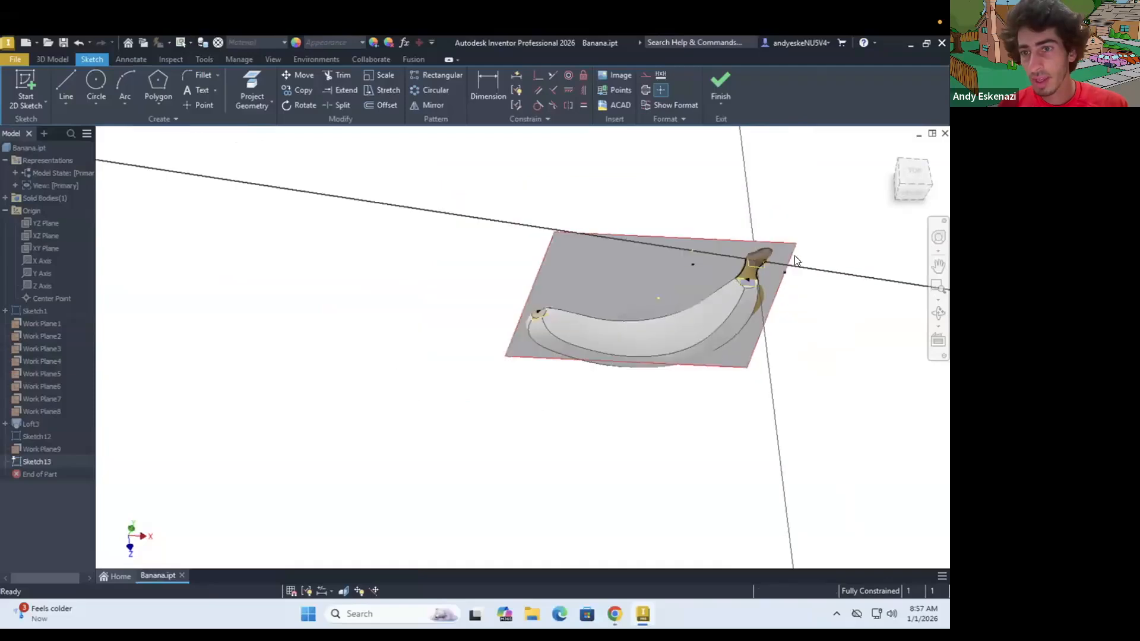
pyautogui.scroll(8, 732, 262)
pyautogui.scroll(2, 670, 235)
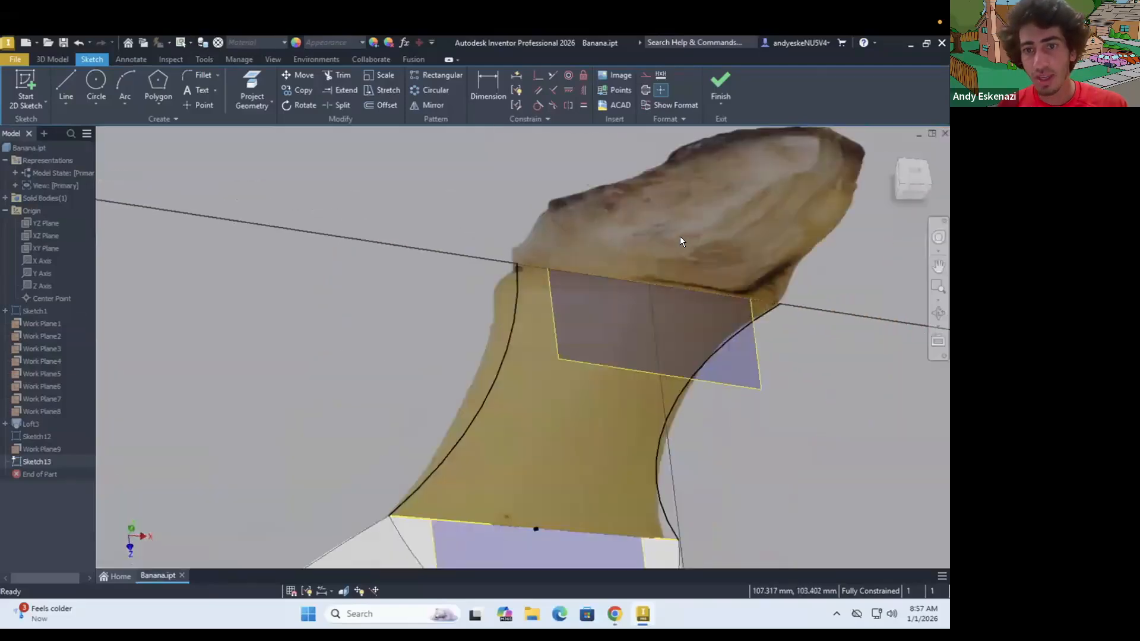
pyautogui.rightClick(28, 309)
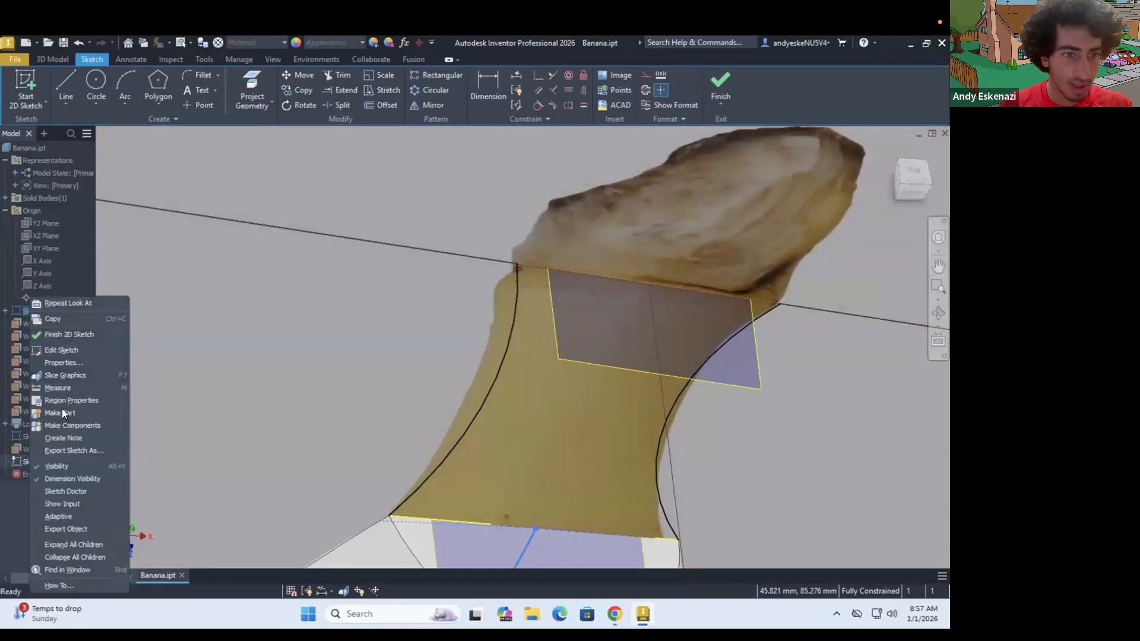
pyautogui.click(57, 466)
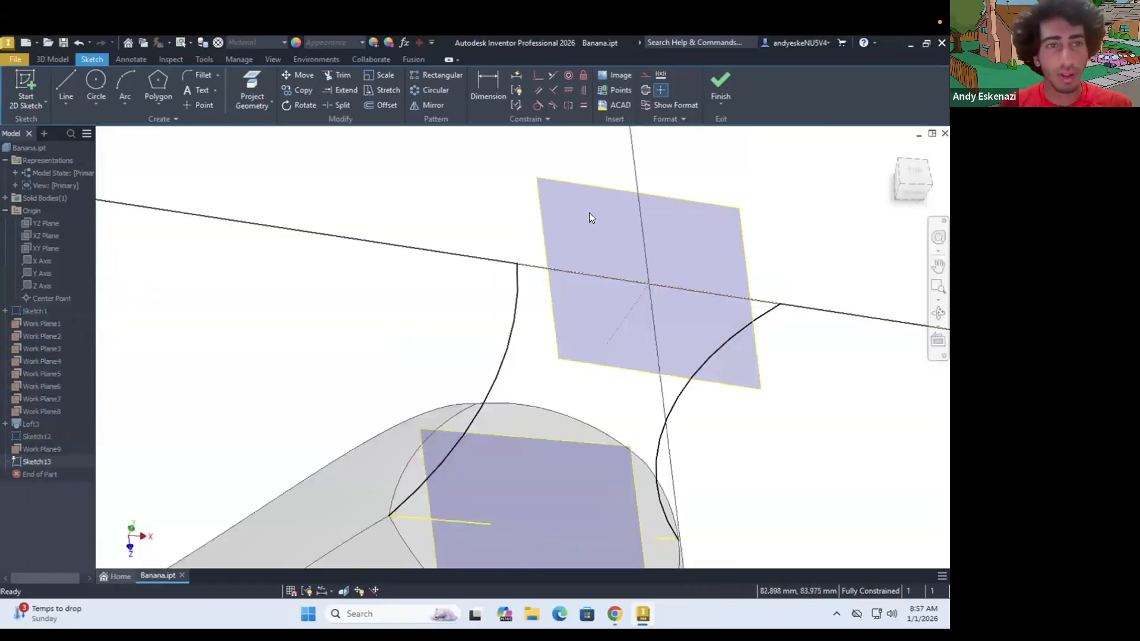
# Step: Sketch a polygon centred between the two stem arcs with one vertex near the upper end of the inner arc
pyautogui.click(158, 83)
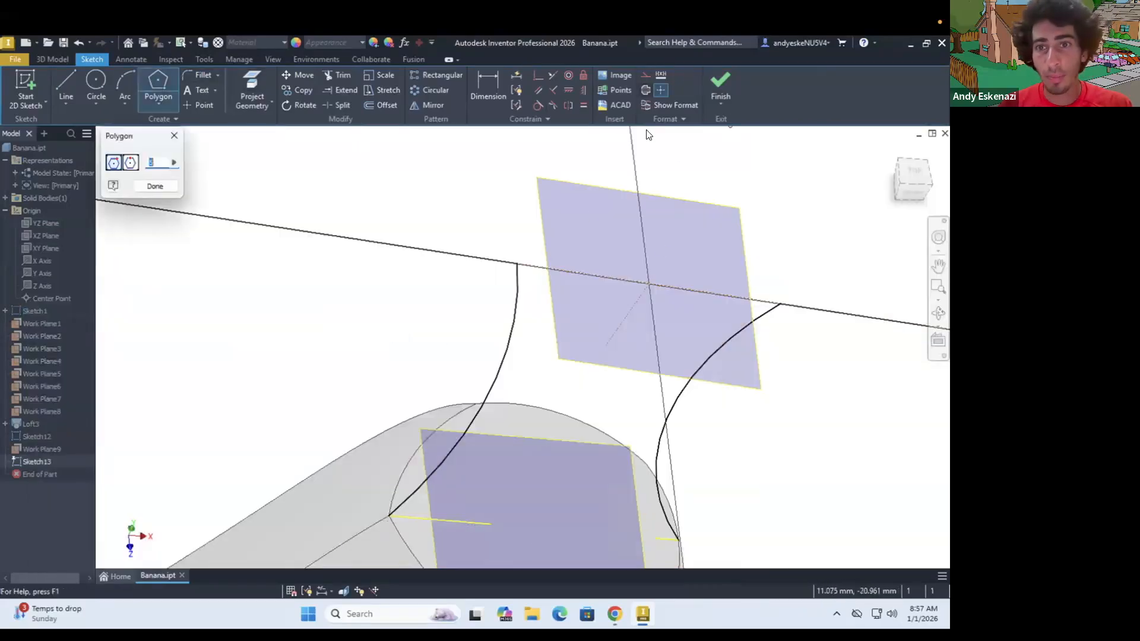
pyautogui.click(545, 272)
pyautogui.click(505, 261)
pyautogui.press('Escape')
pyautogui.scroll(4, 506, 265)
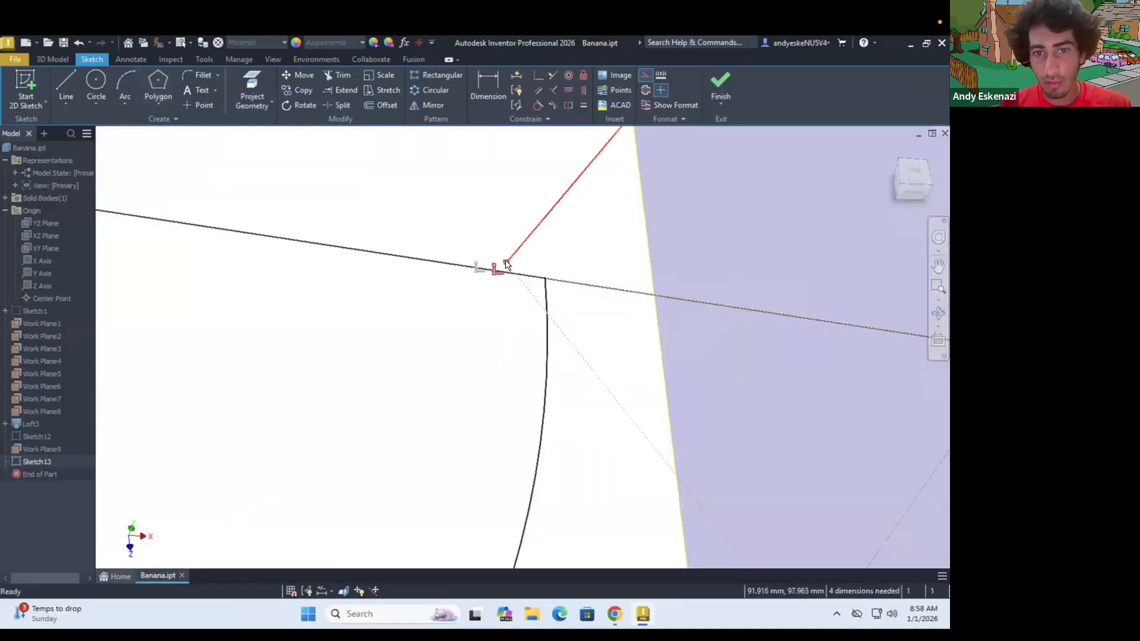
# Step: Undo the polygon sketched between the stem arcs after trying to attach its vertex to the inner arc's upper endpoint
pyautogui.press('Escape')
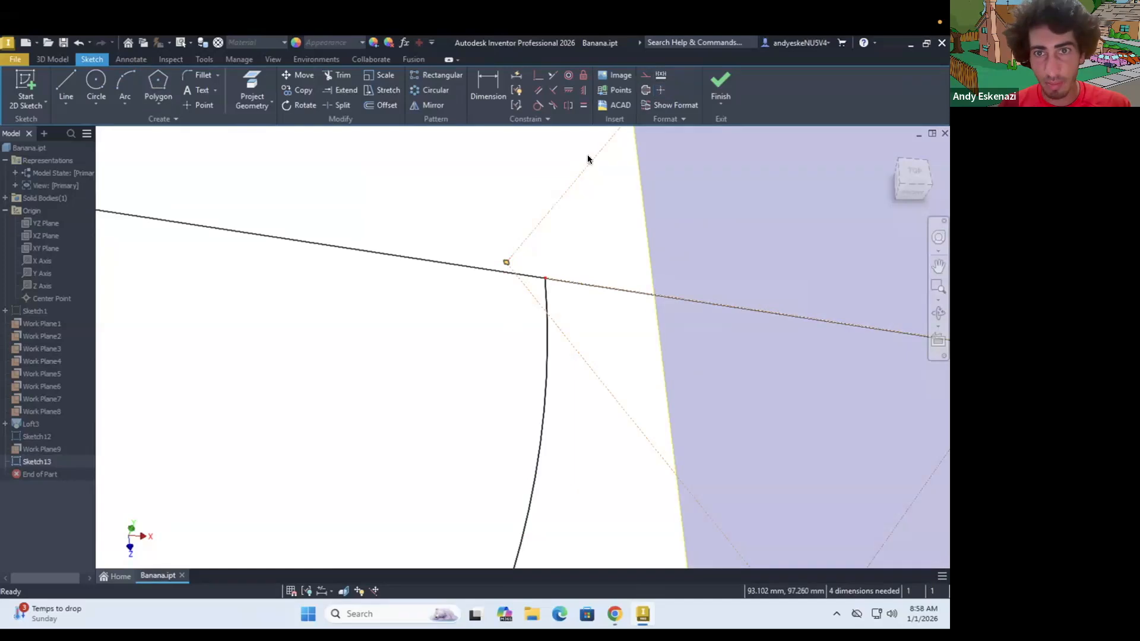
pyautogui.click(537, 77)
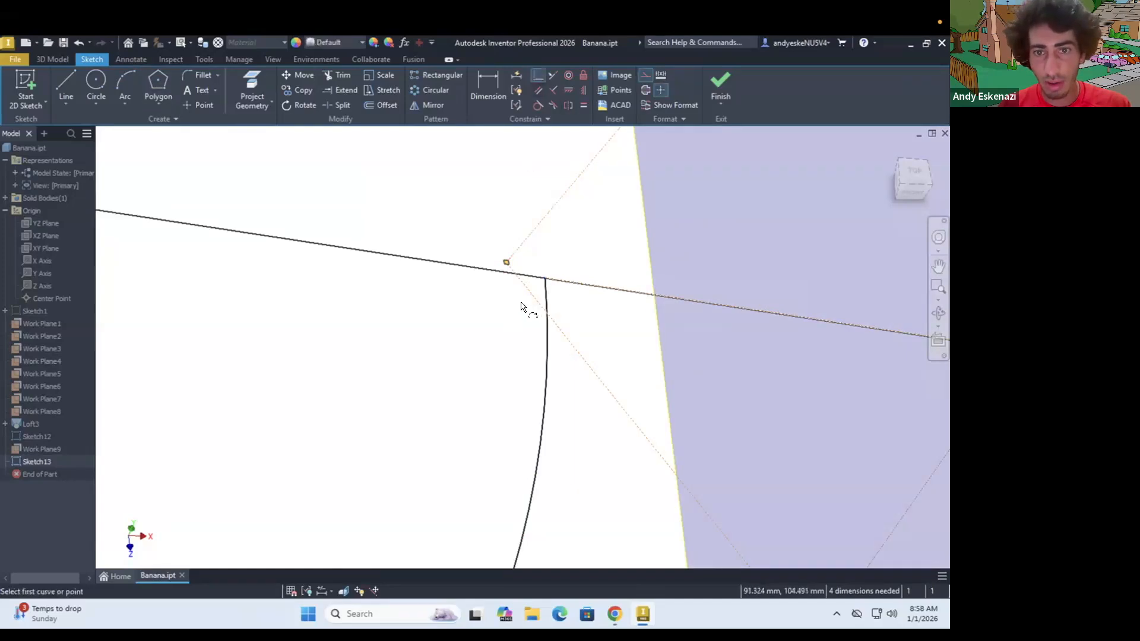
pyautogui.press('Escape')
pyautogui.moveTo(500, 268); pyautogui.dragTo(547, 286)
pyautogui.keyDown('shift'); pyautogui.moveTo(495, 262); pyautogui.dragTo(547, 278, button='middle'); pyautogui.keyUp('shift')
pyautogui.scroll(3, 547, 278)
pyautogui.hotkey('ctrl', 'z')
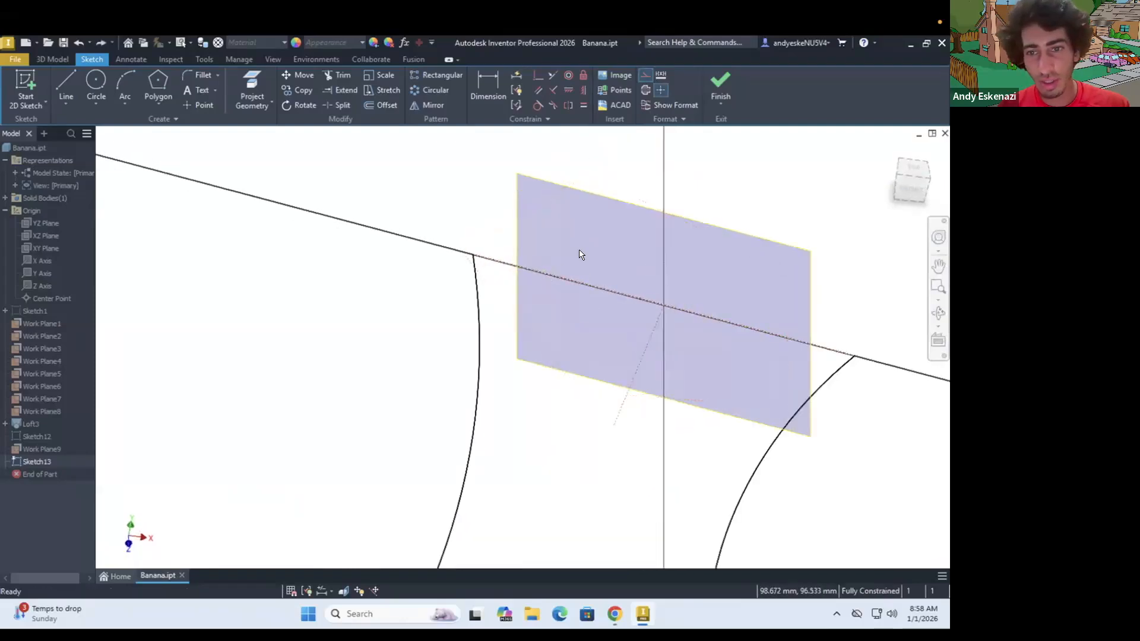
pyautogui.click(158, 88)
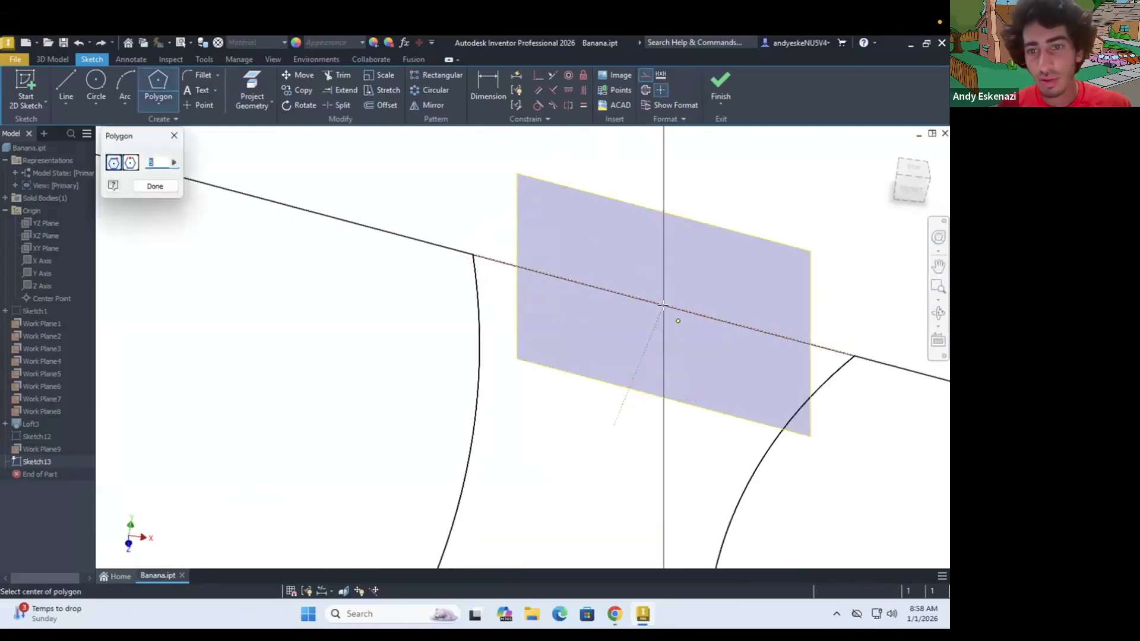
pyautogui.click(664, 305)
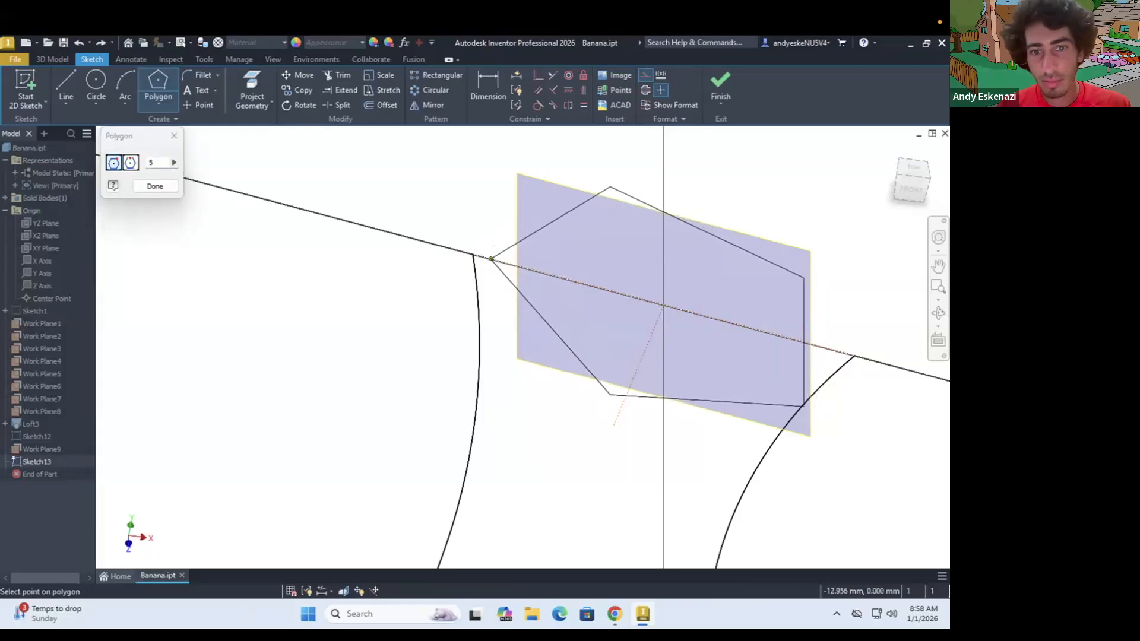
pyautogui.press('Escape')
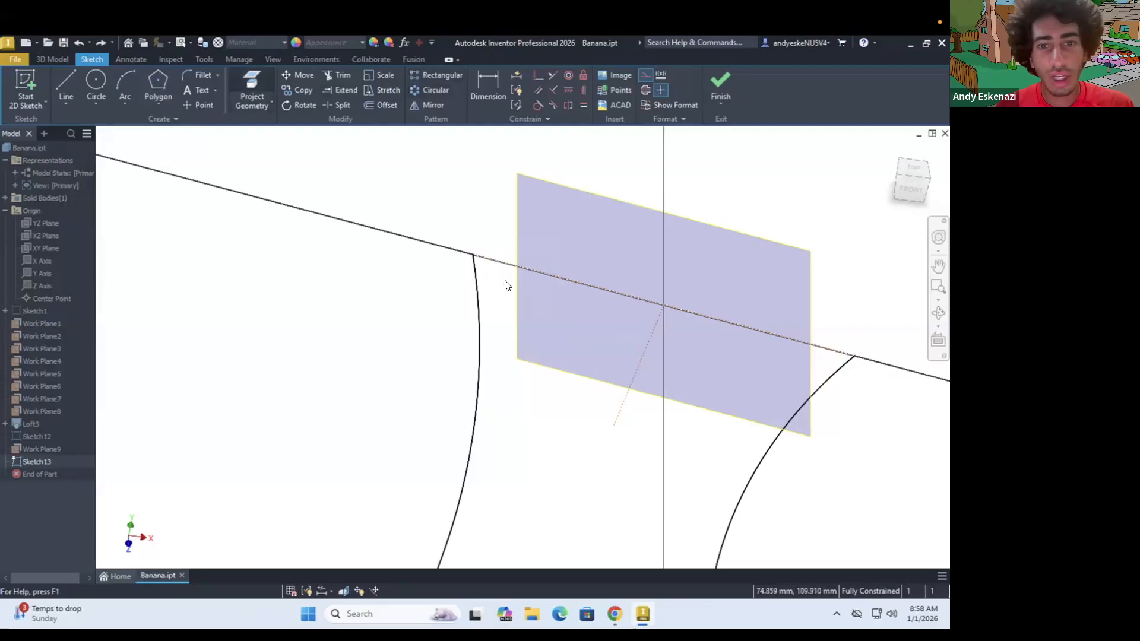
# Step: Try to project the inner stem arc into the sketch and undo the projection
pyautogui.click(475, 266)
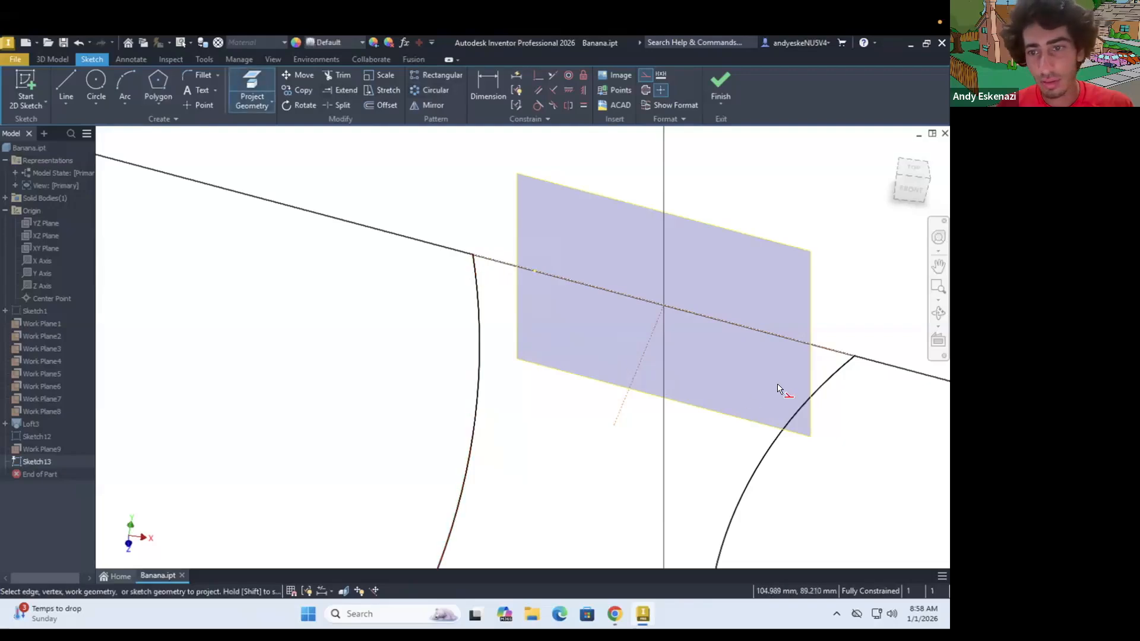
pyautogui.scroll(-5, 568, 323)
pyautogui.keyDown('shift'); pyautogui.moveTo(563, 301); pyautogui.dragTo(567, 346, button='middle'); pyautogui.keyUp('shift')
pyautogui.hotkey('ctrl', 'z')
# Step: Project the cross line between the upper ends of the two stem arcs into the sketch
pyautogui.scroll(4, 598, 306)
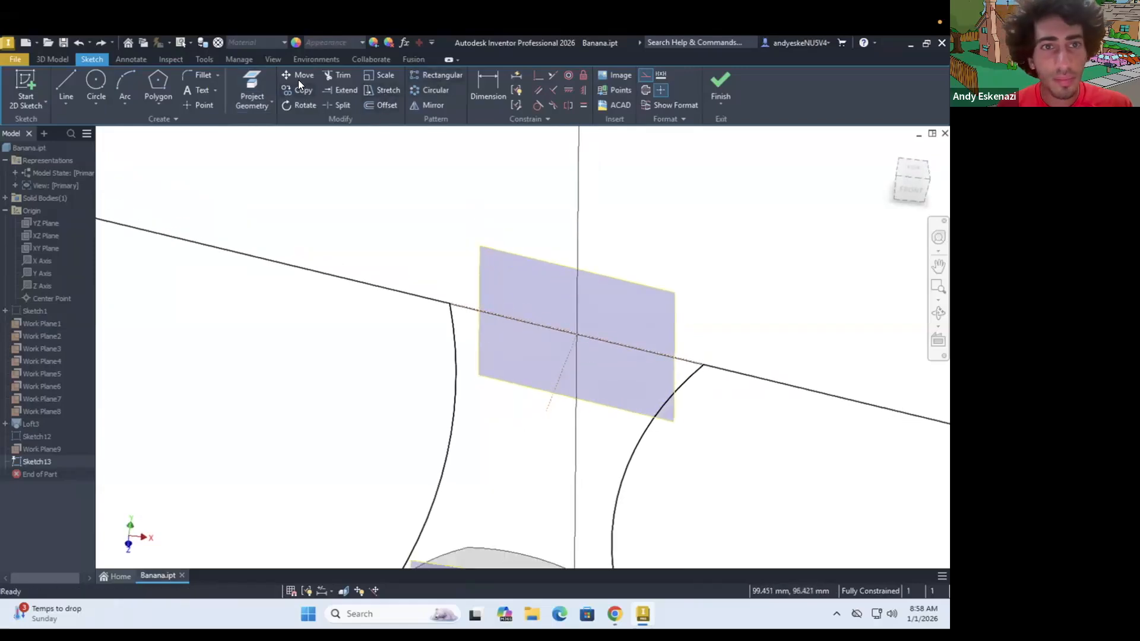
pyautogui.click(255, 79)
pyautogui.click(467, 310)
pyautogui.keyDown('shift'); pyautogui.moveTo(649, 348); pyautogui.dragTo(710, 380, button='middle'); pyautogui.keyUp('shift')
pyautogui.scroll(-3, 710, 380)
pyautogui.press('Escape')
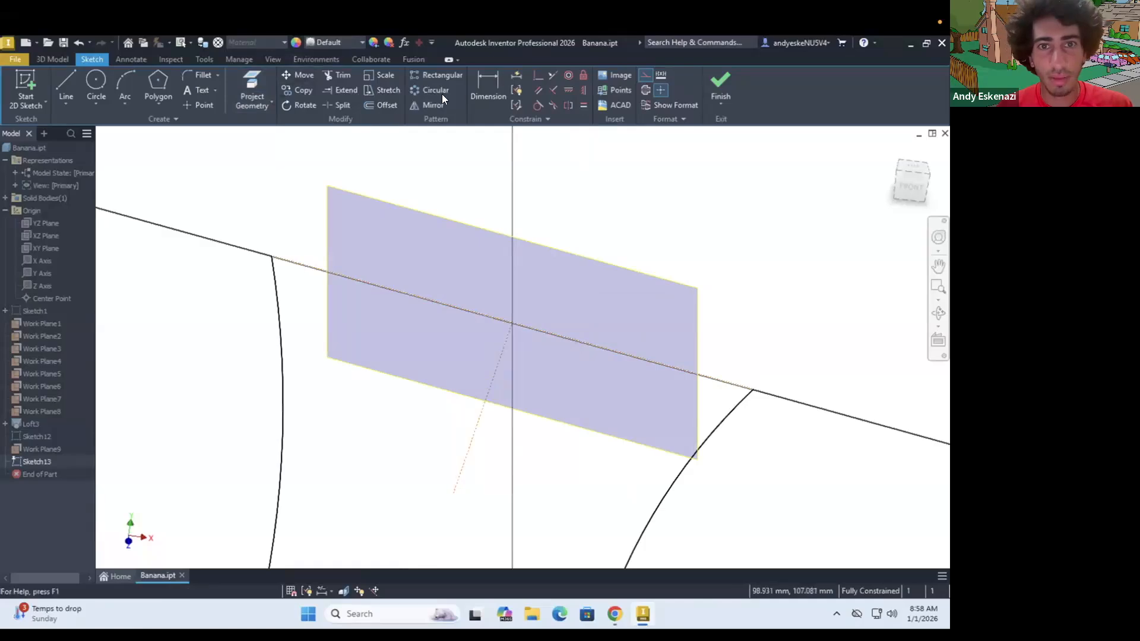
# Step: Sketch a five-sided polygon centred on the projected line, its vertex at the inner arc's upper end and opposite side through the outer arc's end
pyautogui.click(488, 315)
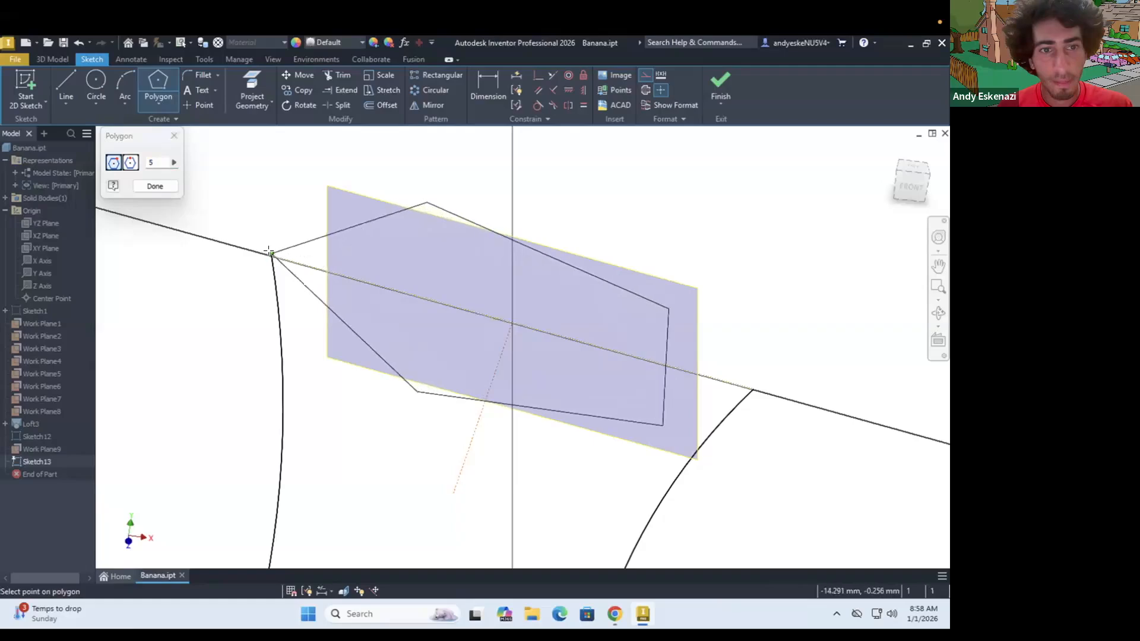
pyautogui.click(270, 254)
pyautogui.press('Escape')
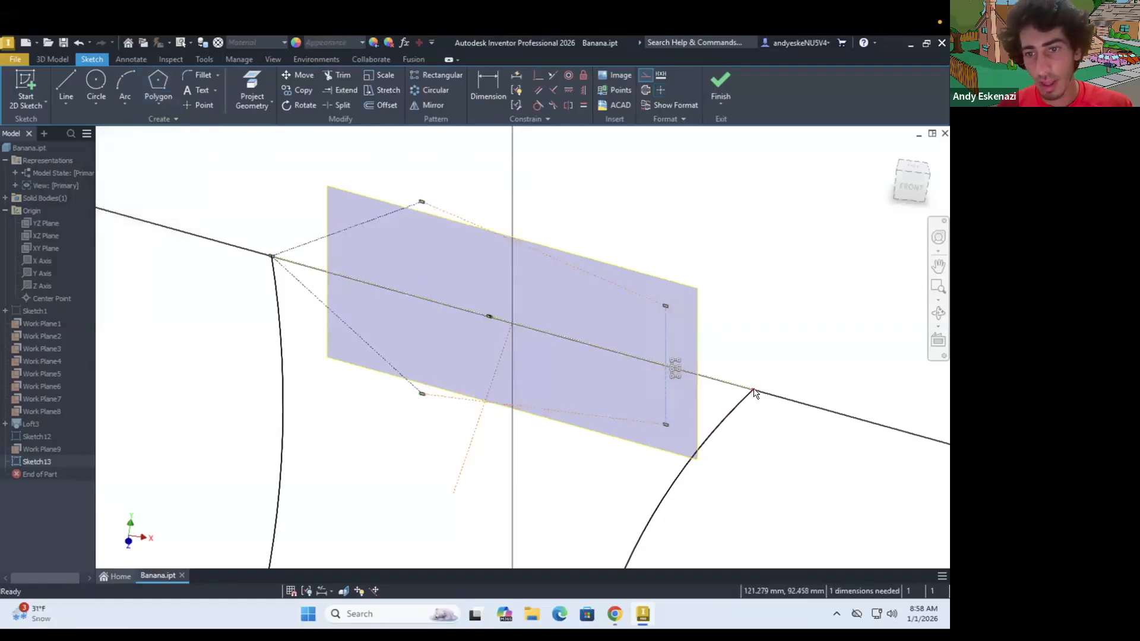
pyautogui.click(536, 76)
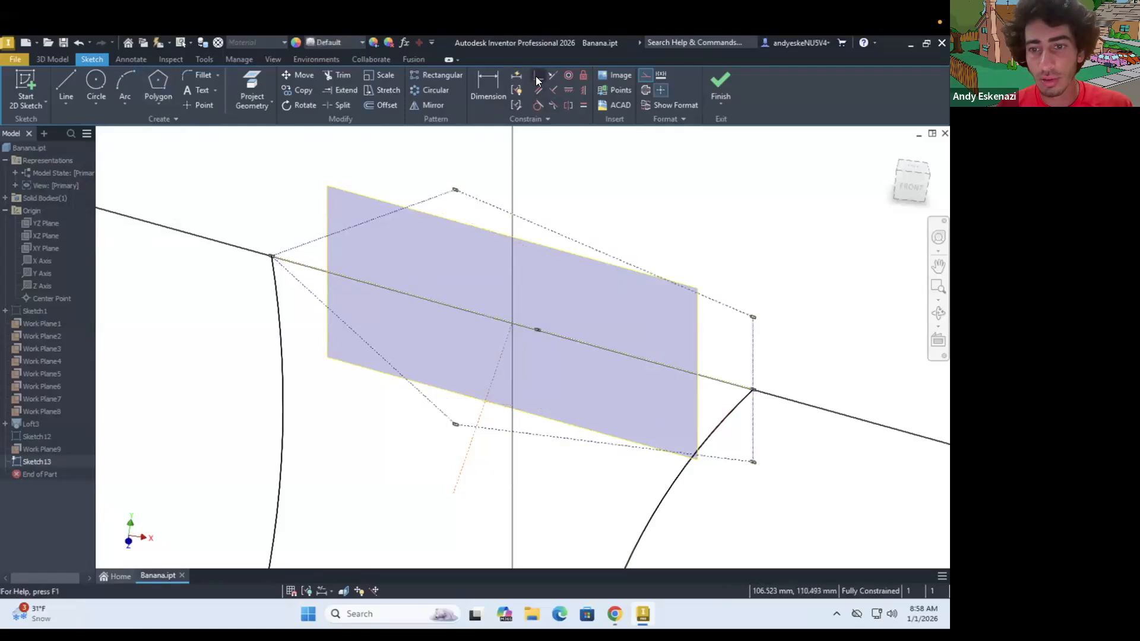
pyautogui.scroll(5, 756, 399)
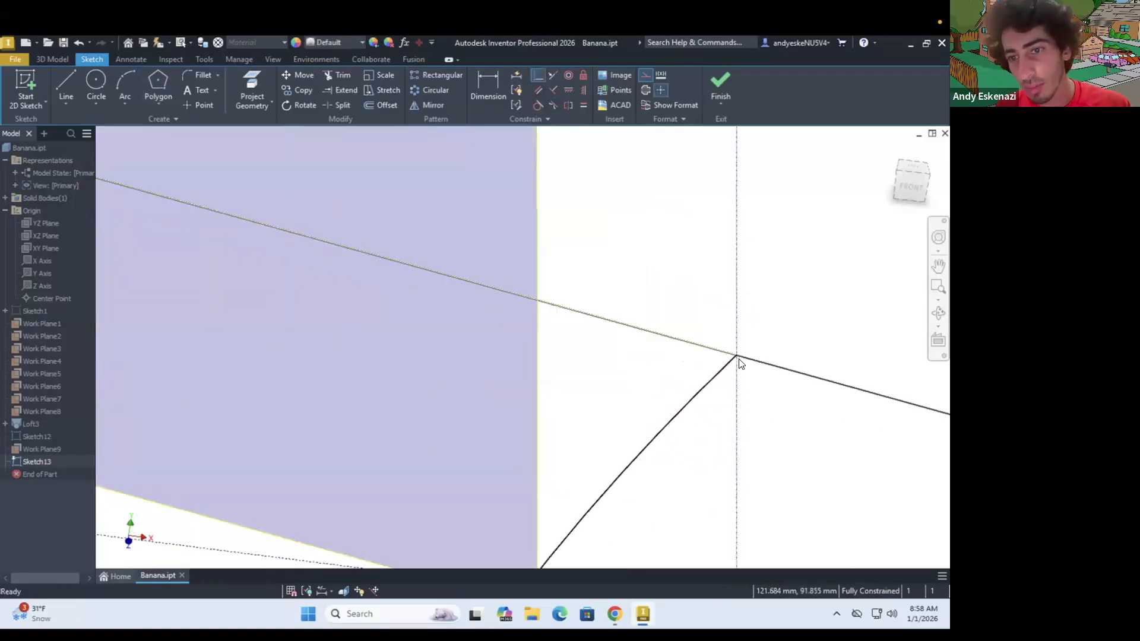
pyautogui.click(753, 392)
# Step: Examine how the constrained polygon lines up with the stem arcs and the end face of the banana body
pyautogui.scroll(-5, 753, 392)
pyautogui.scroll(-3, 619, 343)
pyautogui.moveTo(615, 348)
pyautogui.keyDown('shift'); pyautogui.mouseDown(button='middle')
pyautogui.moveTo(628, 405)
pyautogui.moveTo(598, 368)
pyautogui.mouseUp(button='middle'); pyautogui.keyUp('shift')
pyautogui.scroll(2, 628, 401)
pyautogui.scroll(3, 595, 373)
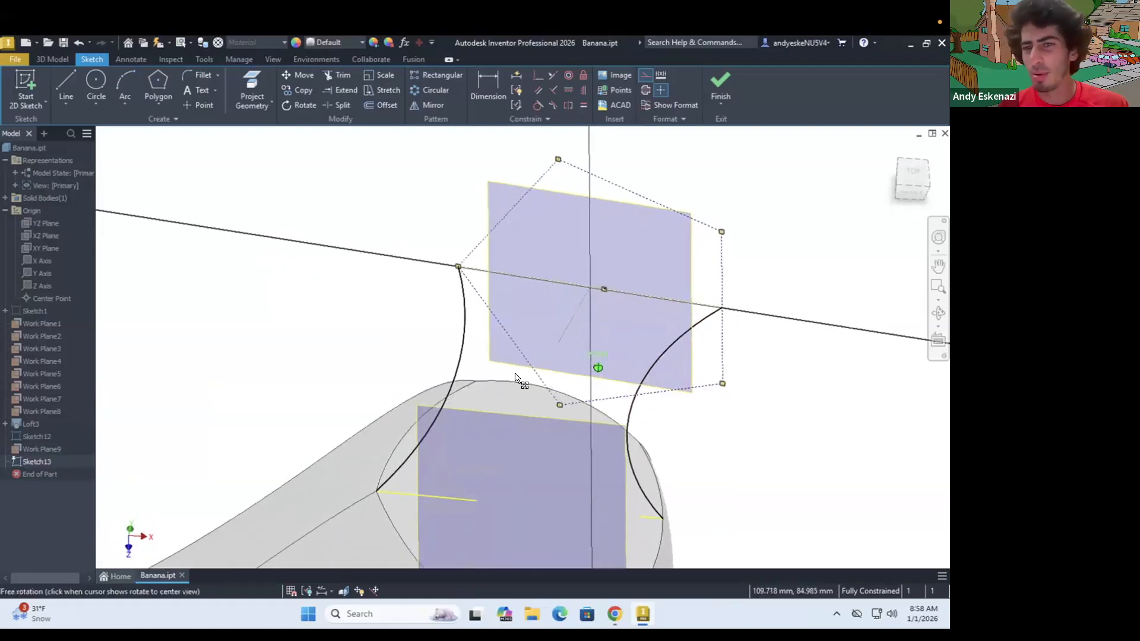
pyautogui.scroll(3, 528, 323)
pyautogui.scroll(-5, 529, 323)
pyautogui.scroll(4, 609, 291)
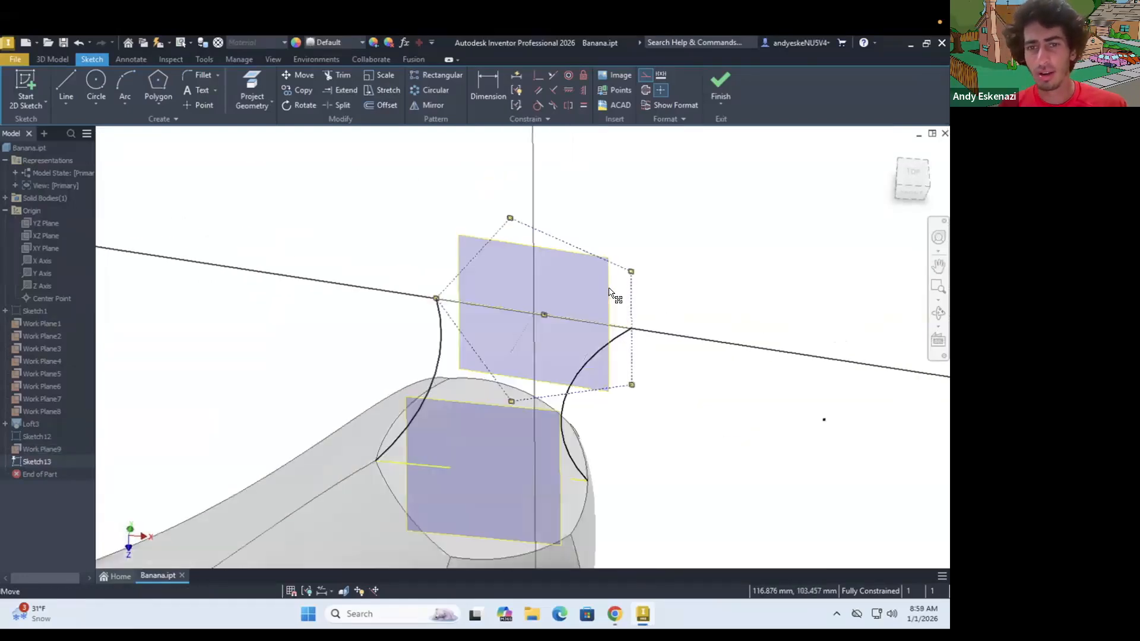
pyautogui.scroll(2, 609, 291)
# Step: Draw outward-bulging three-point arcs over the polygon's two upper sides, connecting its vertices from the inner stem arc's end
pyautogui.click(117, 88)
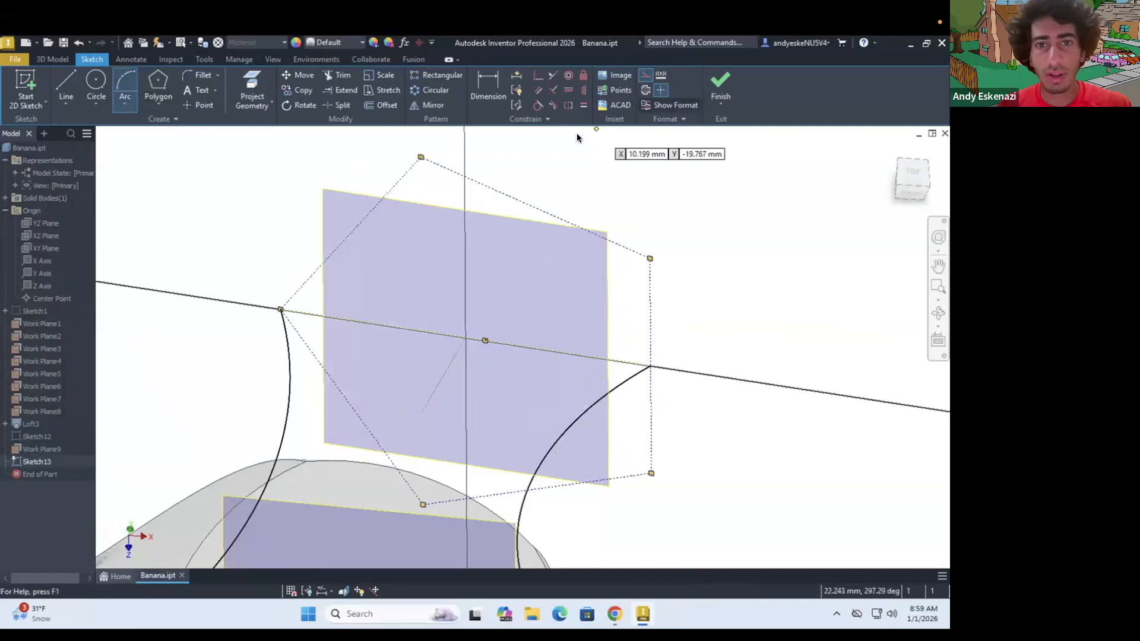
pyautogui.scroll(-4, 404, 255)
pyautogui.click(413, 223)
pyautogui.click(364, 277)
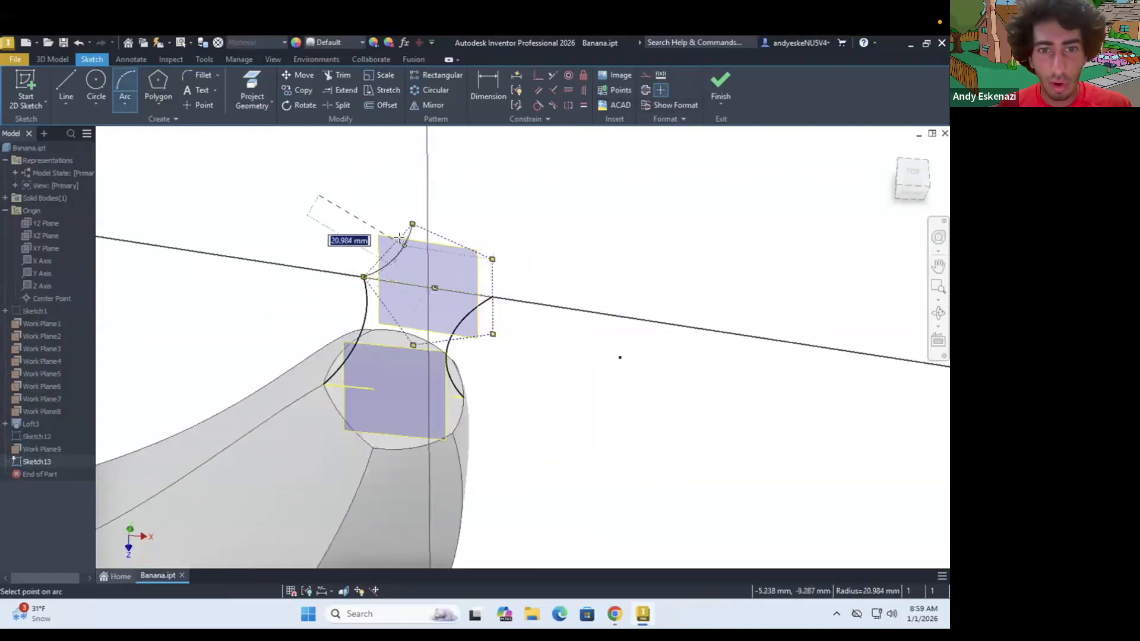
pyautogui.scroll(4, 404, 240)
pyautogui.click(366, 223)
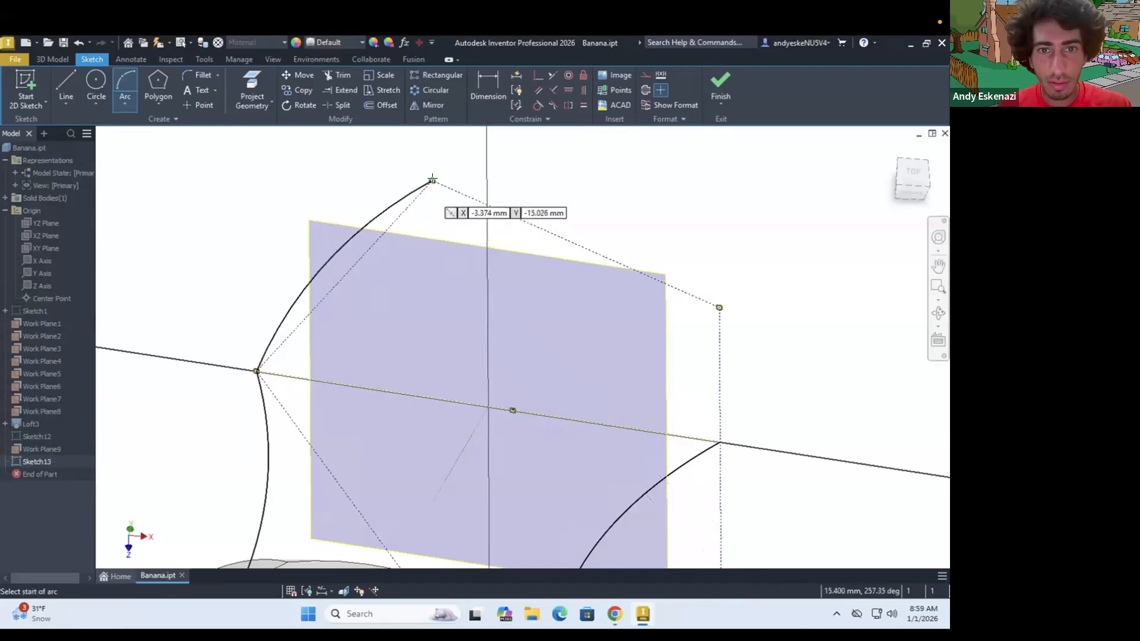
pyautogui.click(432, 180)
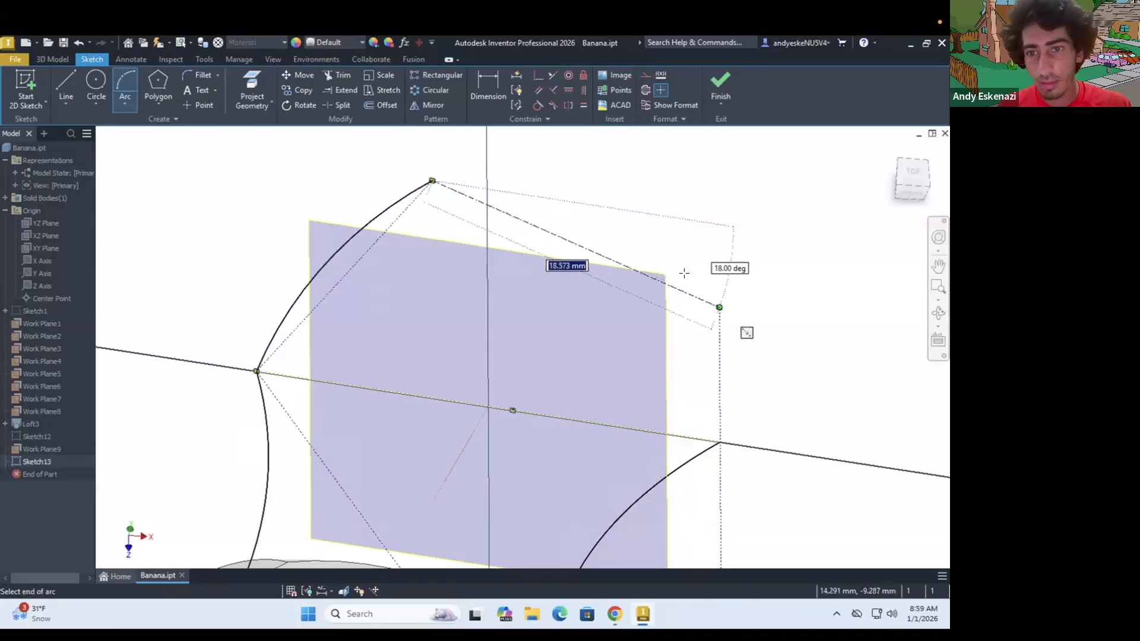
pyautogui.click(719, 308)
pyautogui.click(678, 276)
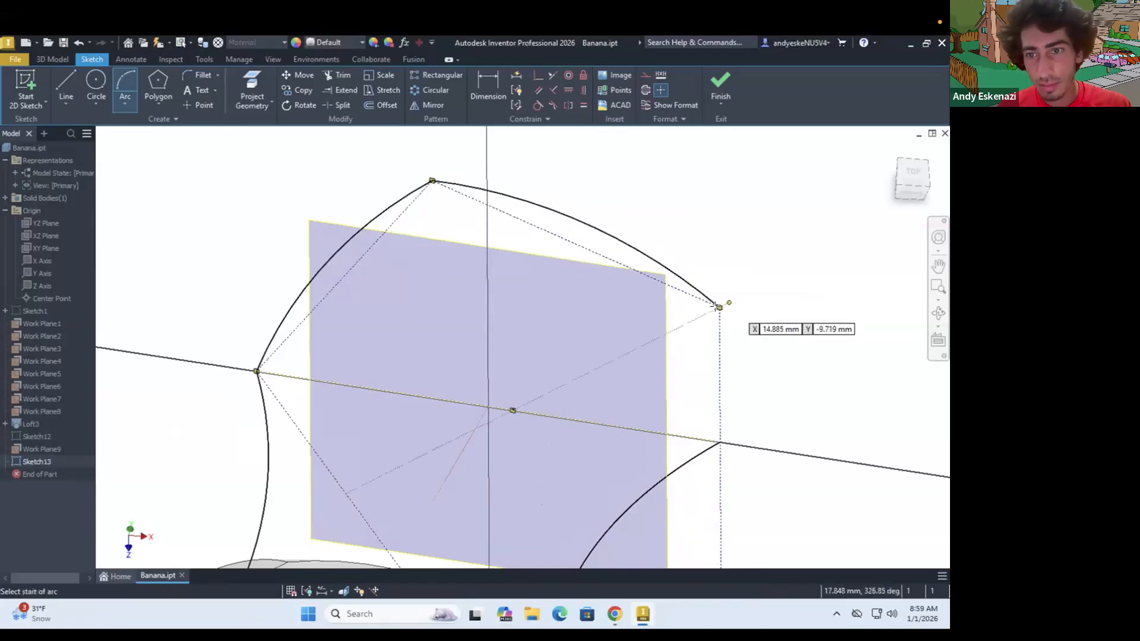
# Step: Draw outward-bulging three-point arcs over the polygon's side at the outer stem arc and the adjoining lower side
pyautogui.click(719, 308)
pyautogui.scroll(-4, 720, 308)
pyautogui.click(719, 387)
pyautogui.click(730, 350)
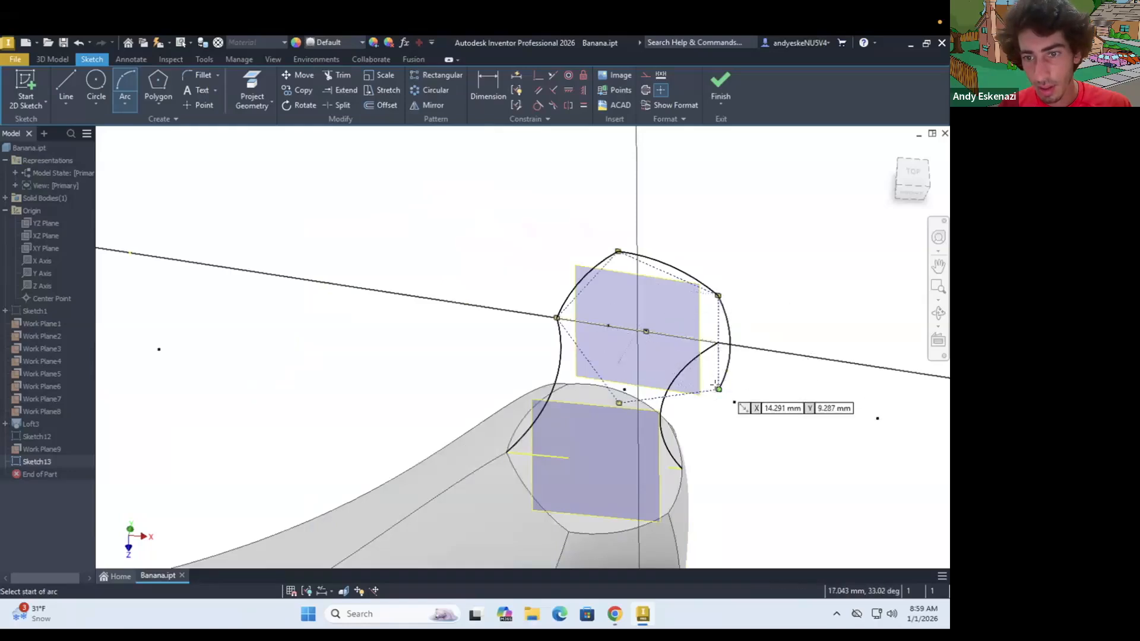
pyautogui.click(719, 389)
pyautogui.click(618, 402)
pyautogui.scroll(3, 678, 385)
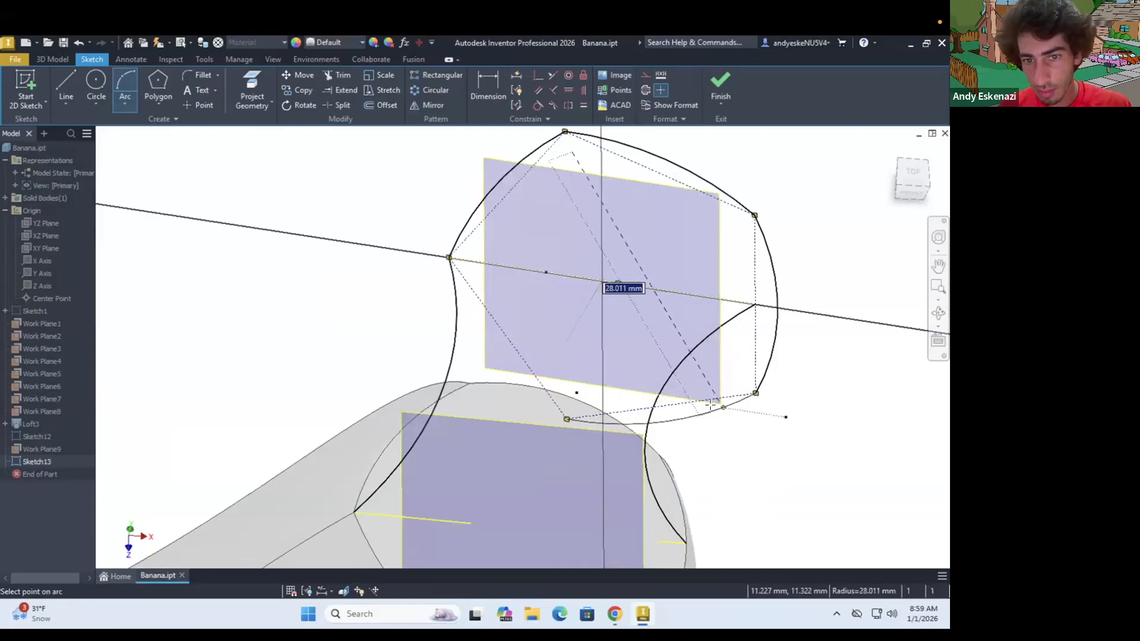
pyautogui.click(710, 405)
# Step: Close the rounded stem profile with a three-point arc over the polygon's last side and finish the sketch
pyautogui.click(449, 258)
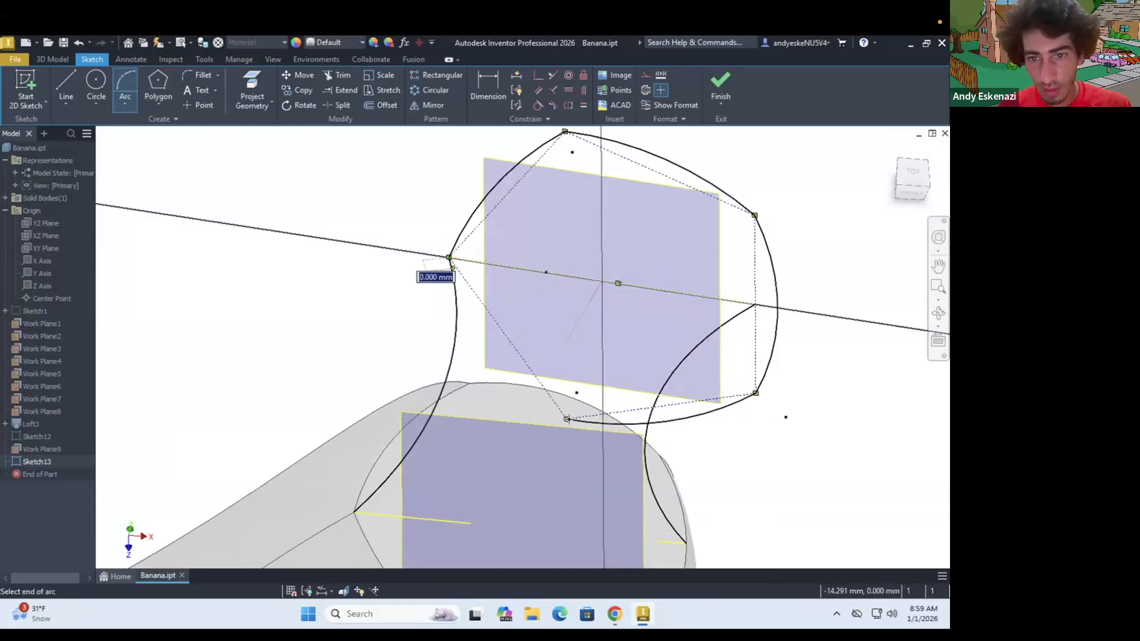
pyautogui.click(567, 420)
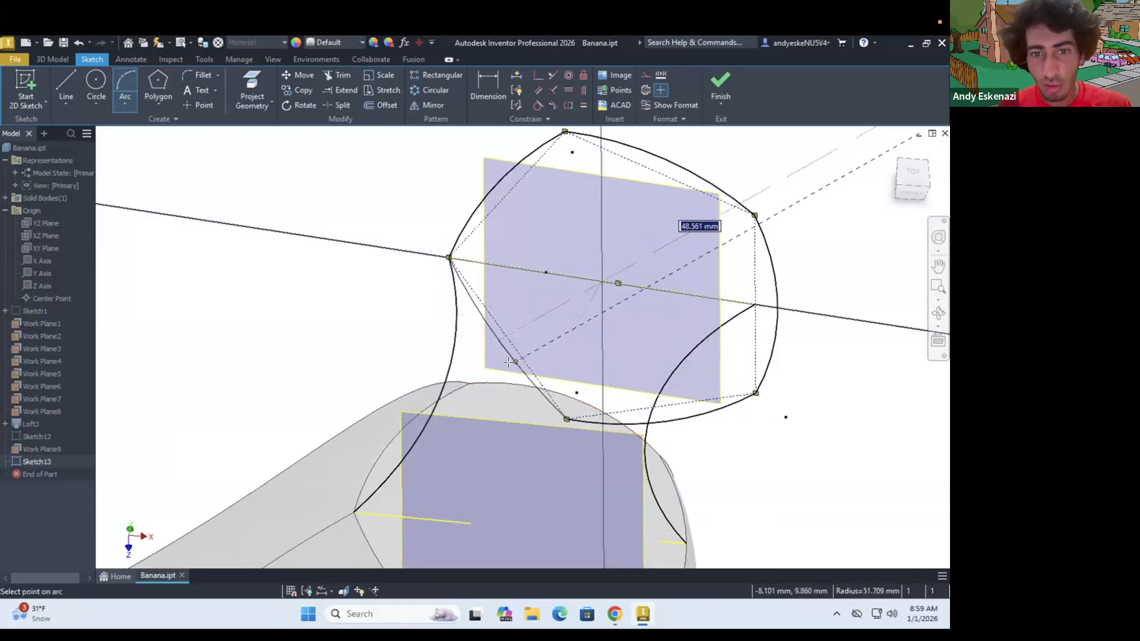
pyautogui.click(499, 368)
pyautogui.press('Escape')
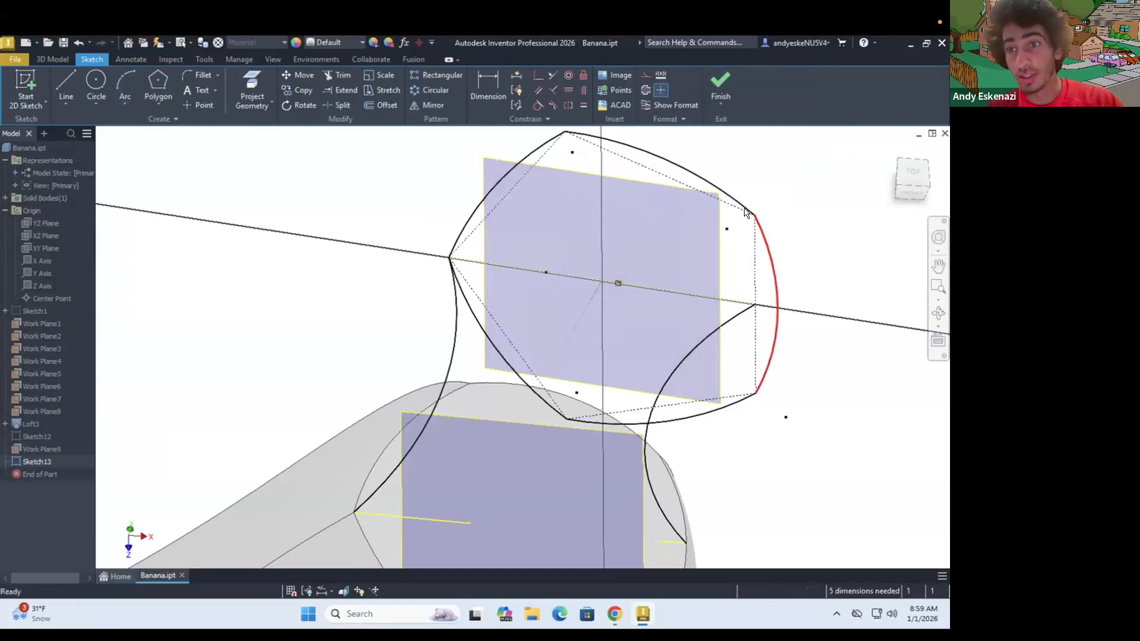
pyautogui.click(722, 86)
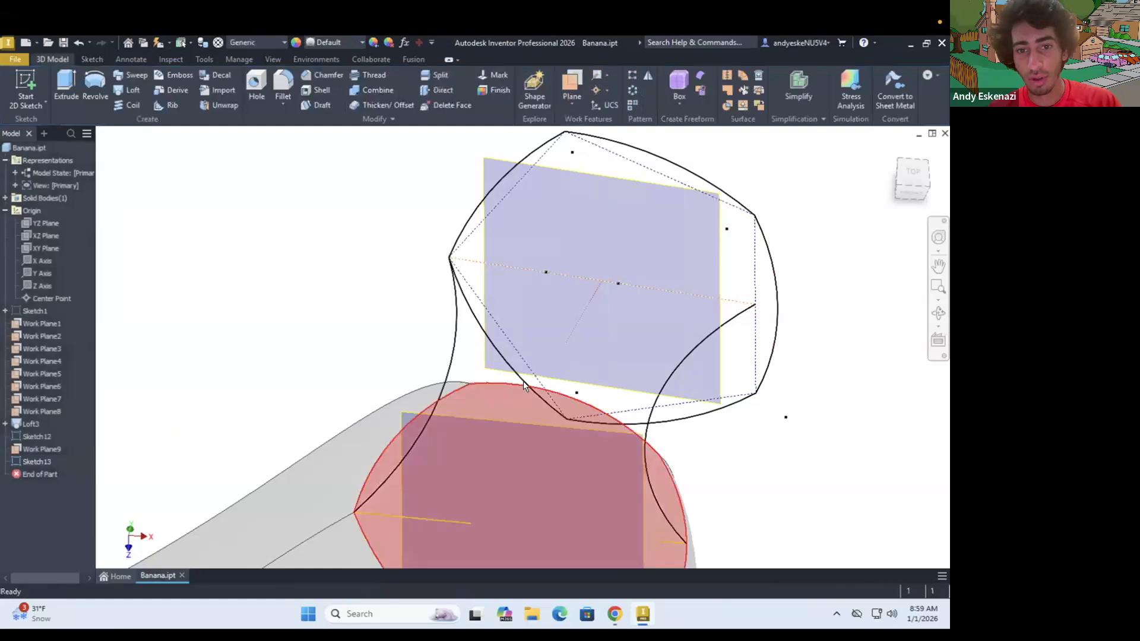
# Step: Start a solid loft using the rounded stem profile in Sketch13 and the banana body's end-face edges as sections
pyautogui.scroll(-3, 519, 379)
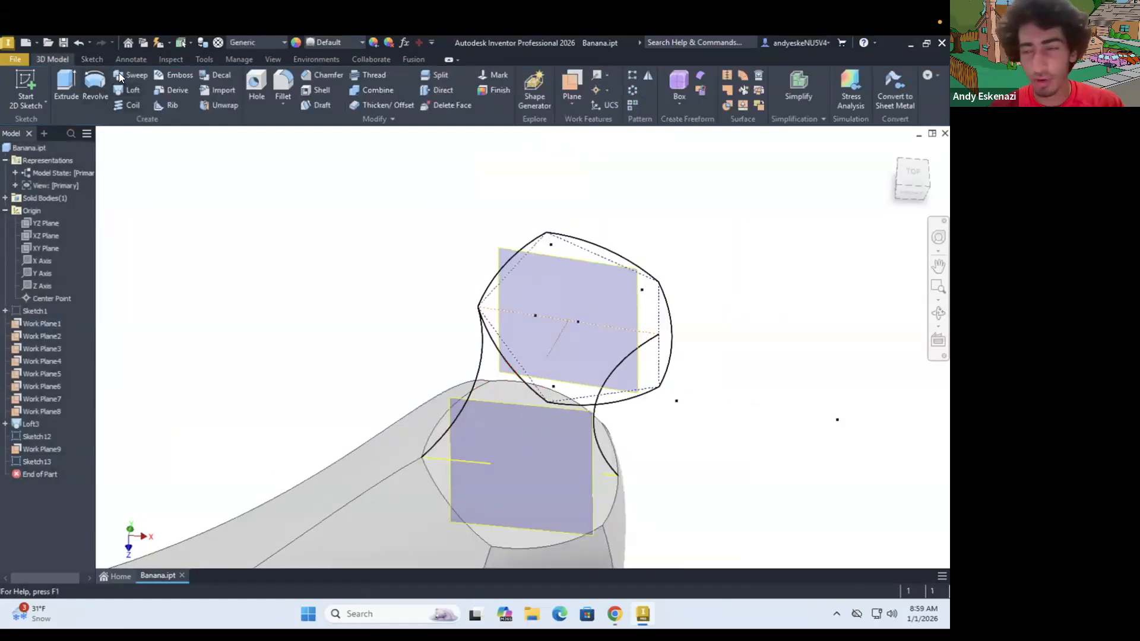
pyautogui.click(129, 91)
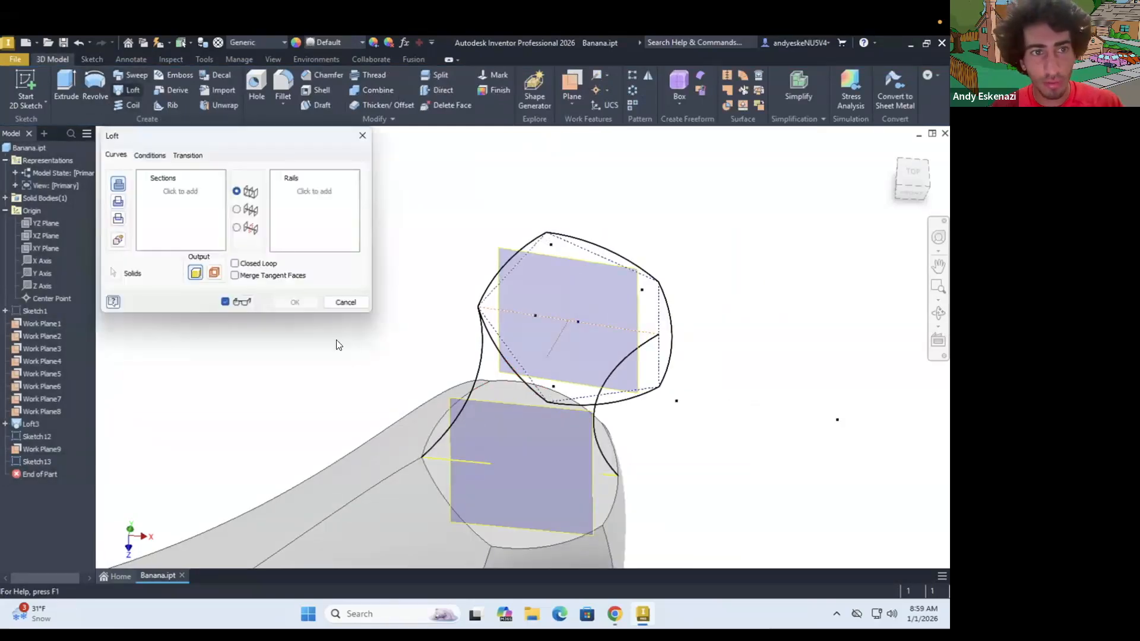
pyautogui.click(434, 470)
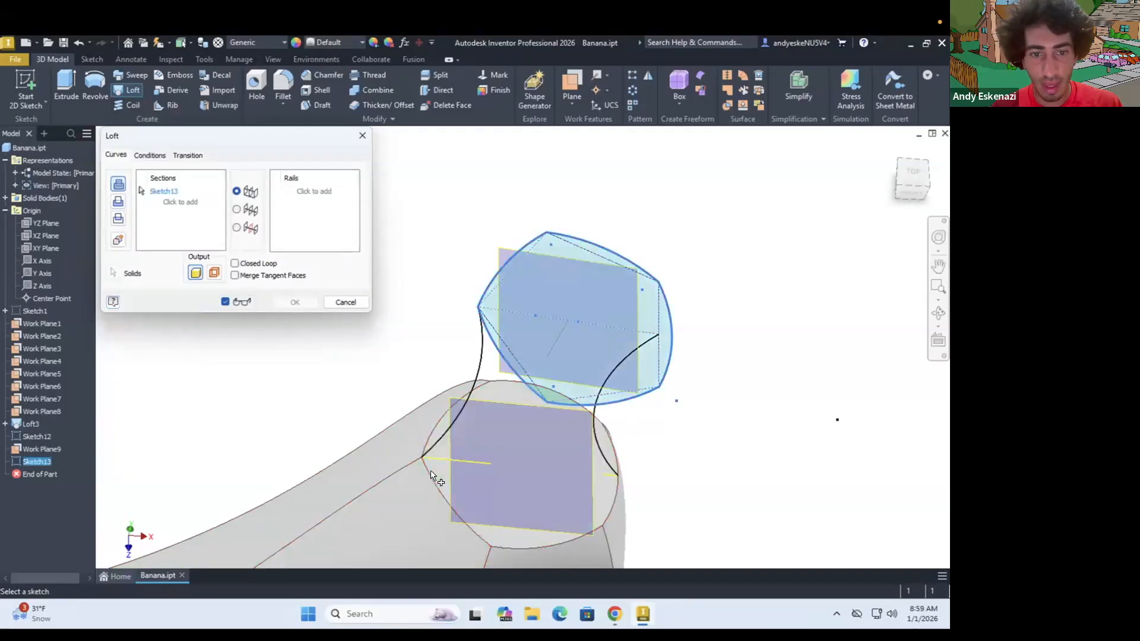
pyautogui.click(429, 472)
pyautogui.keyDown('shift'); pyautogui.moveTo(475, 425); pyautogui.dragTo(536, 306, button='middle'); pyautogui.keyUp('shift')
pyautogui.scroll(-5, 524, 312)
pyautogui.scroll(3, 463, 281)
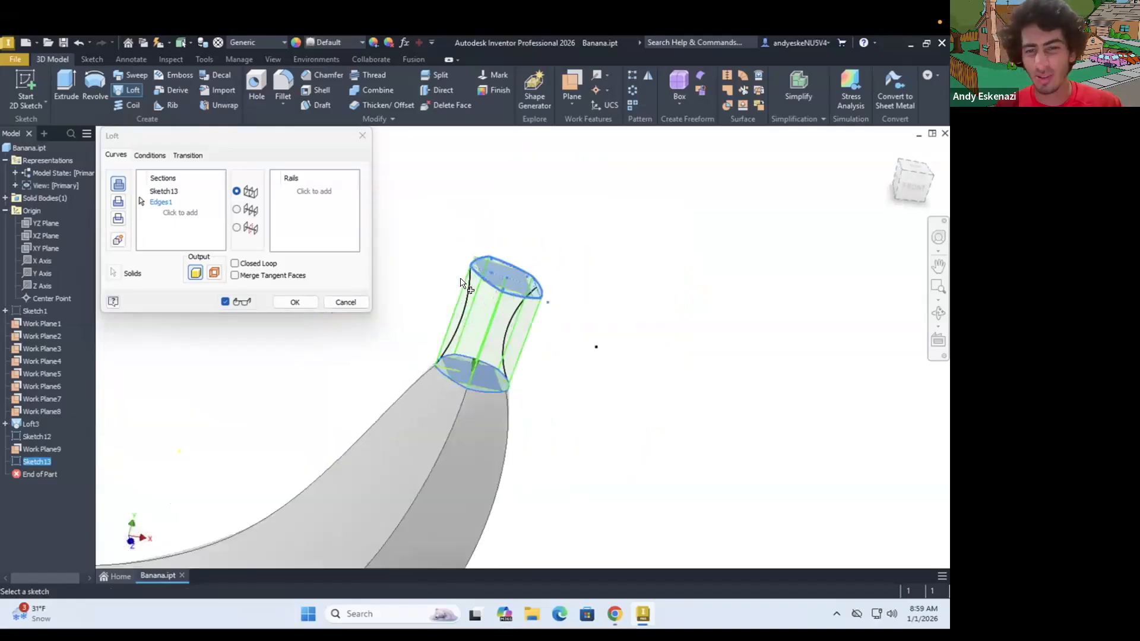
pyautogui.scroll(2, 463, 281)
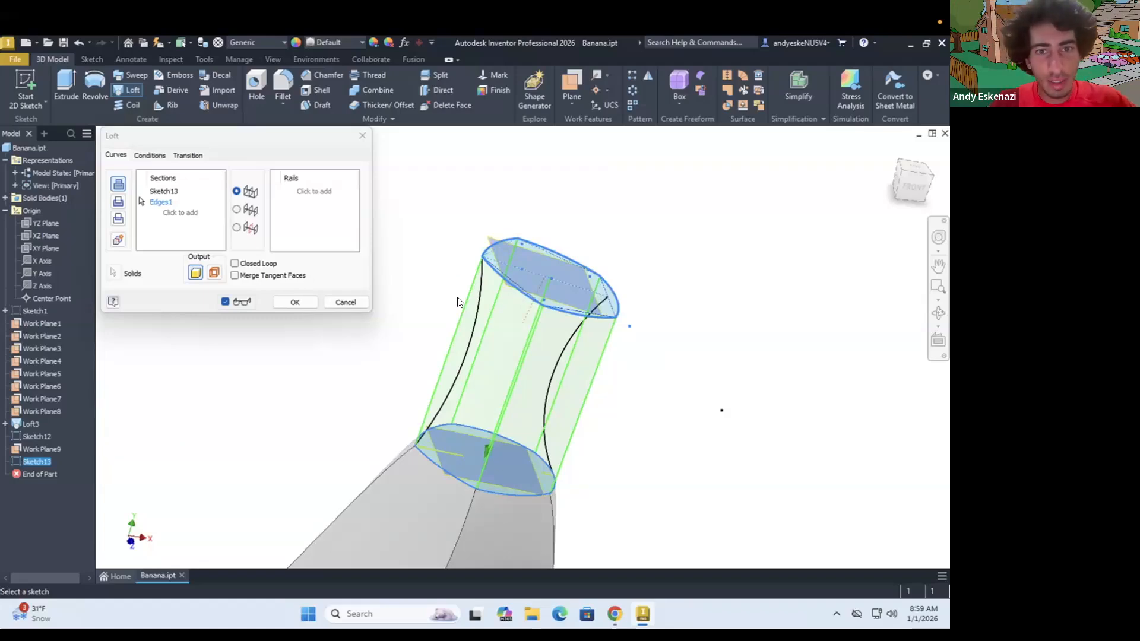
# Step: Add the inner and outer stem arcs from Sketch12 as the loft's rails and inspect the outer arc's upper end
pyautogui.click(306, 191)
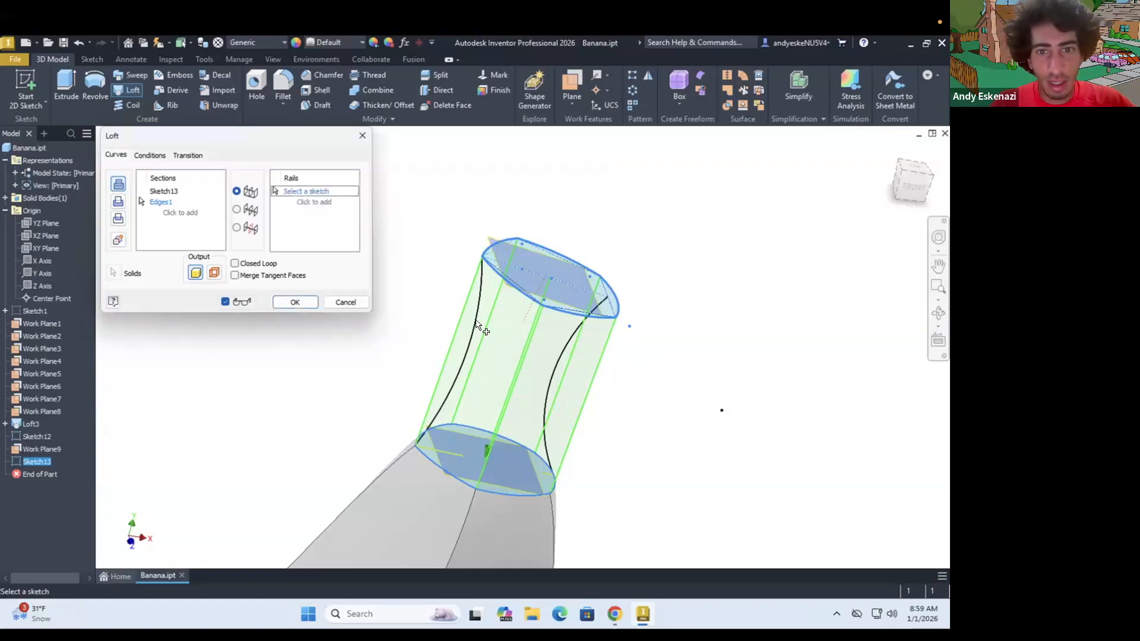
pyautogui.click(474, 319)
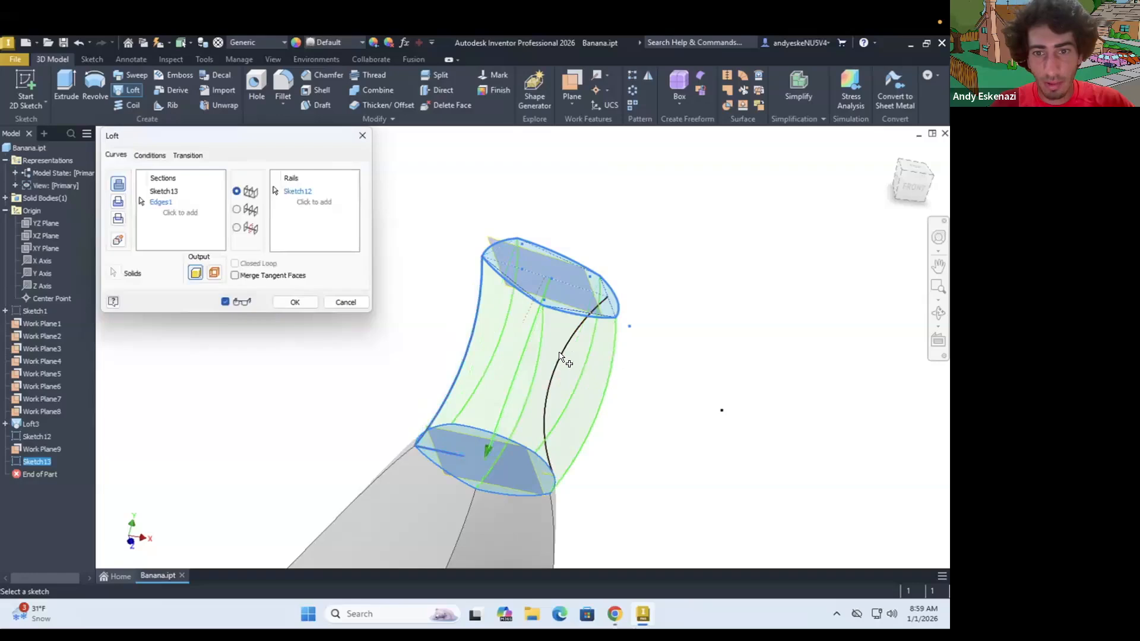
pyautogui.click(547, 364)
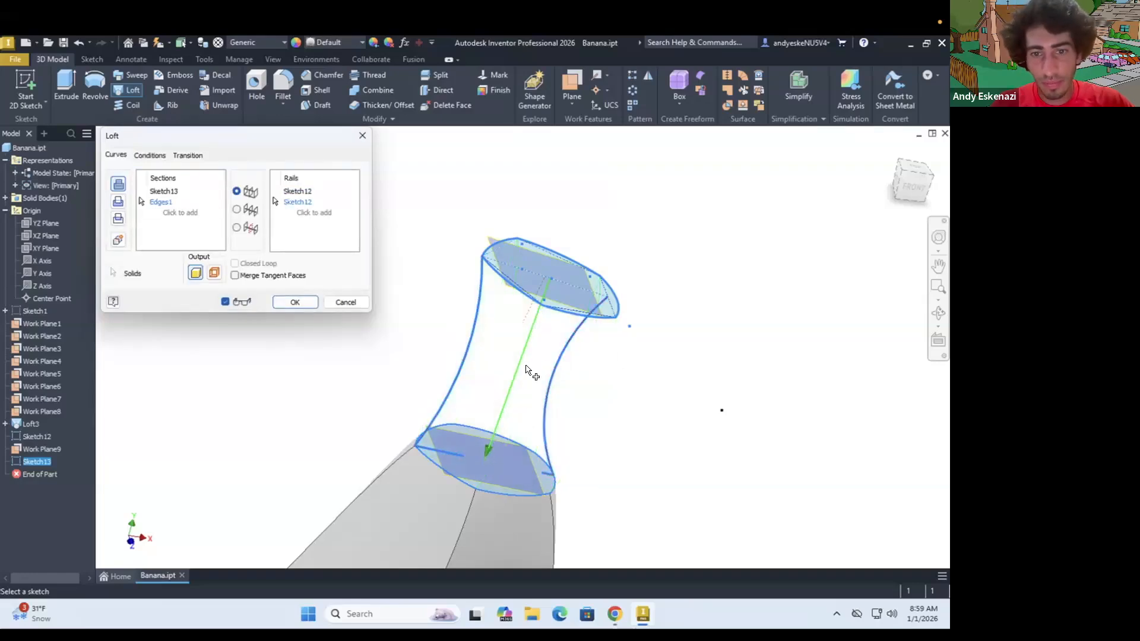
pyautogui.keyDown('shift'); pyautogui.moveTo(533, 361); pyautogui.dragTo(612, 321, button='middle'); pyautogui.keyUp('shift')
pyautogui.scroll(-5, 601, 307)
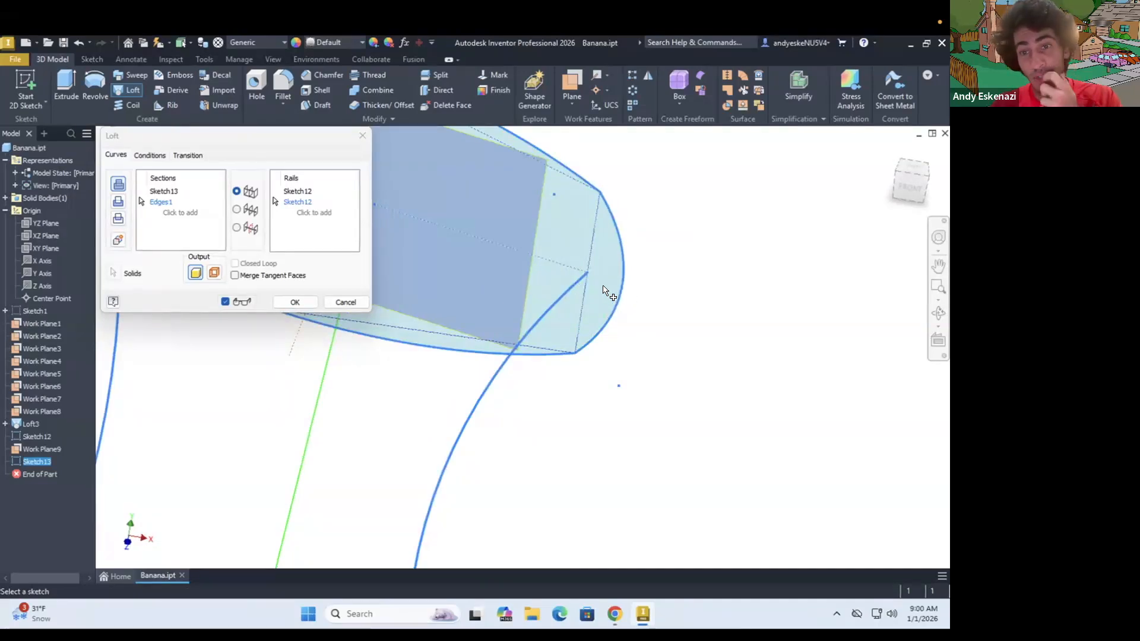
# Step: Abandon the stem loft and reopen the rounded stem profile, Sketch13, for editing at the outer stem arc's upper end
pyautogui.press('Escape')
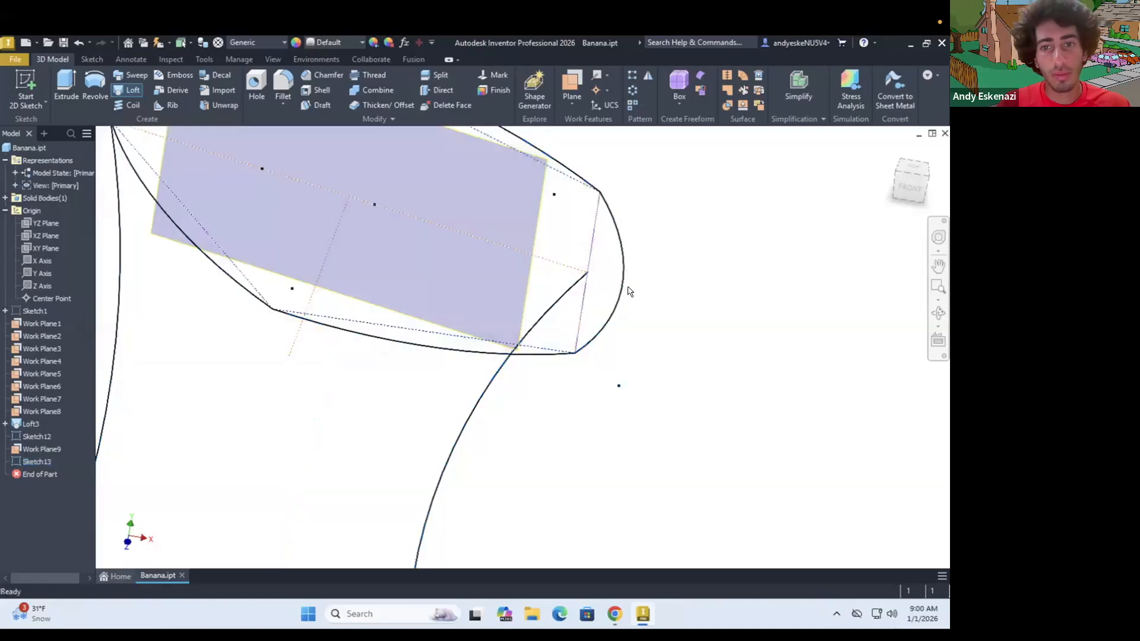
pyautogui.rightClick(26, 459)
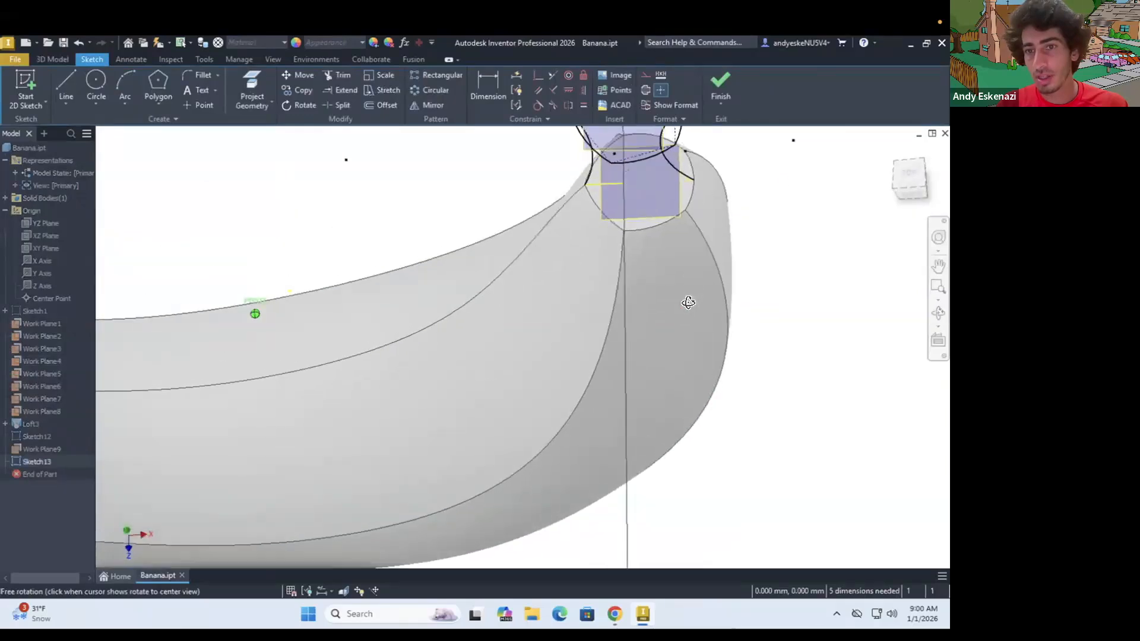
pyautogui.scroll(5, 694, 223)
pyautogui.keyDown('shift'); pyautogui.moveTo(628, 247); pyautogui.dragTo(633, 215, button='middle'); pyautogui.keyUp('shift')
pyautogui.scroll(3, 612, 237)
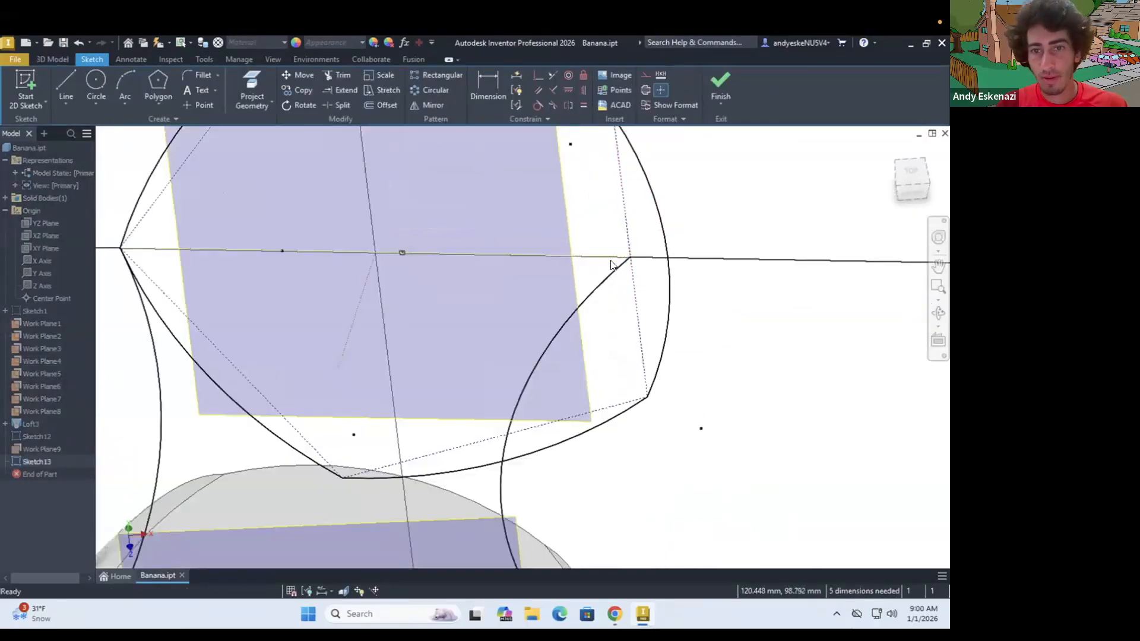
# Step: Delete the coincident constraints tying the polygon's outer side to the upper end of the outer stem arc
pyautogui.rightClick(632, 269)
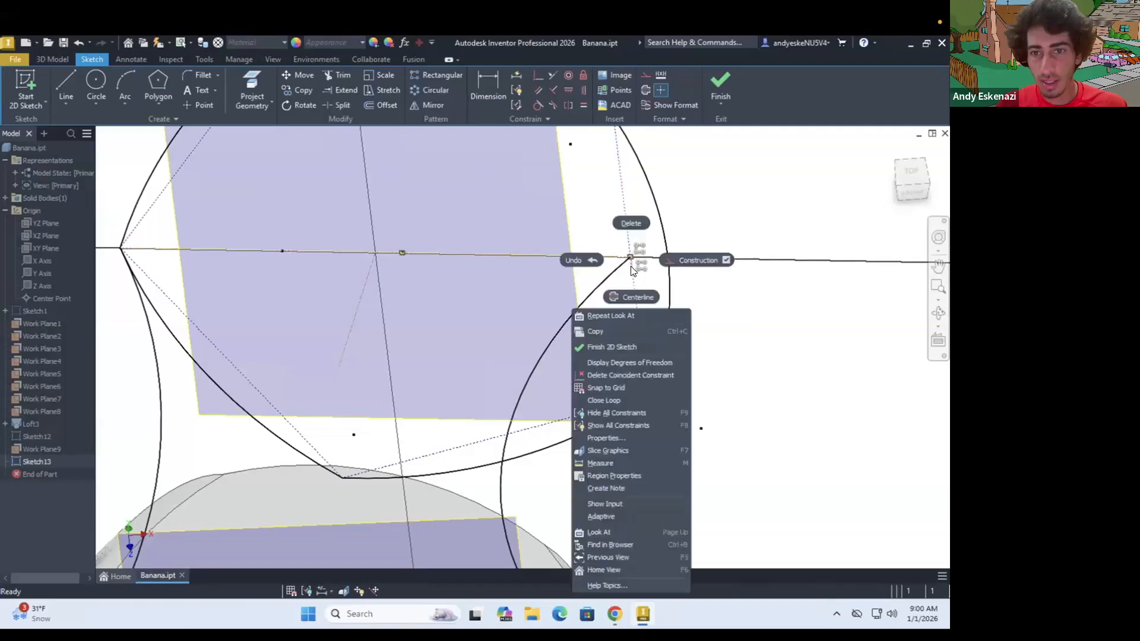
pyautogui.click(633, 271)
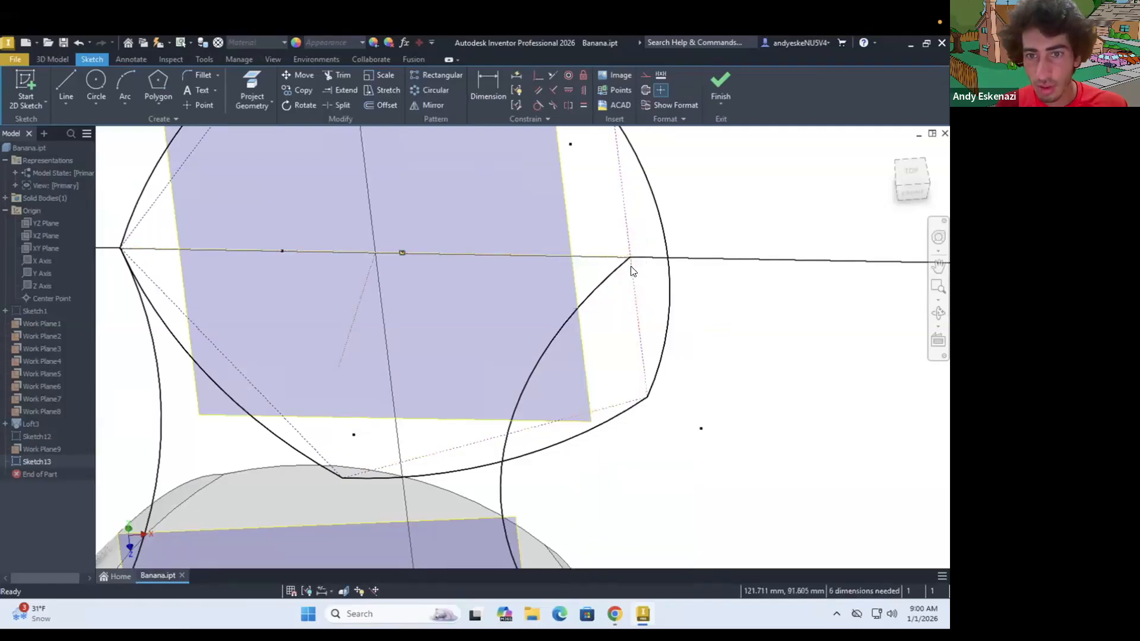
pyautogui.moveTo(633, 256)
pyautogui.mouseDown()
pyautogui.moveTo(604, 274)
pyautogui.moveTo(628, 244)
pyautogui.moveTo(622, 354)
pyautogui.moveTo(666, 271)
pyautogui.moveTo(634, 287)
pyautogui.mouseUp()
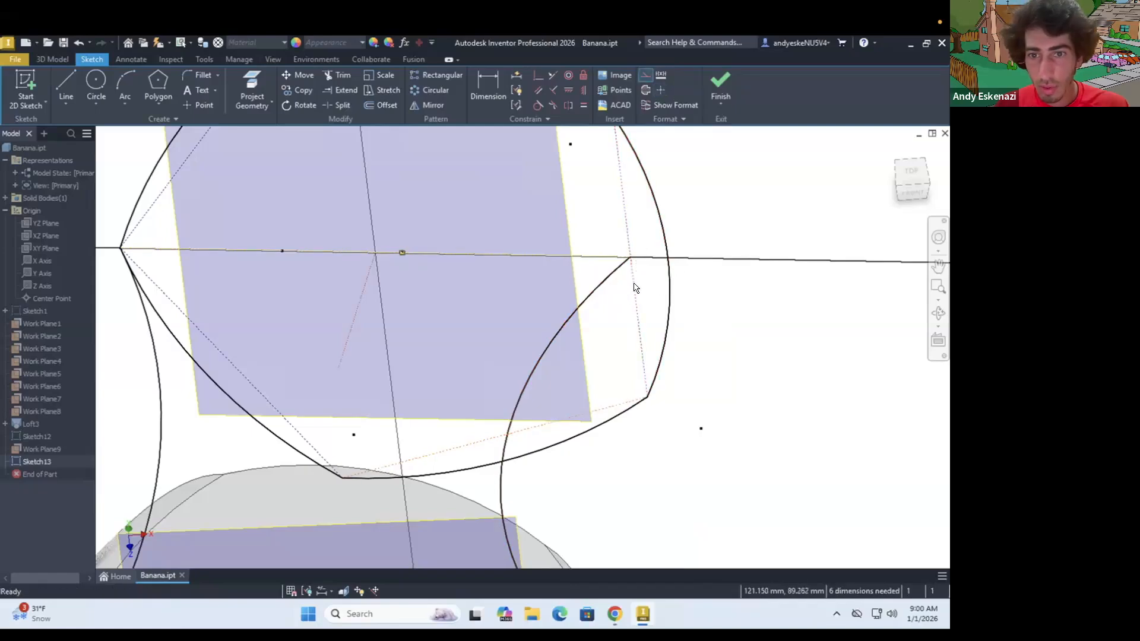
pyautogui.rightClick(633, 287)
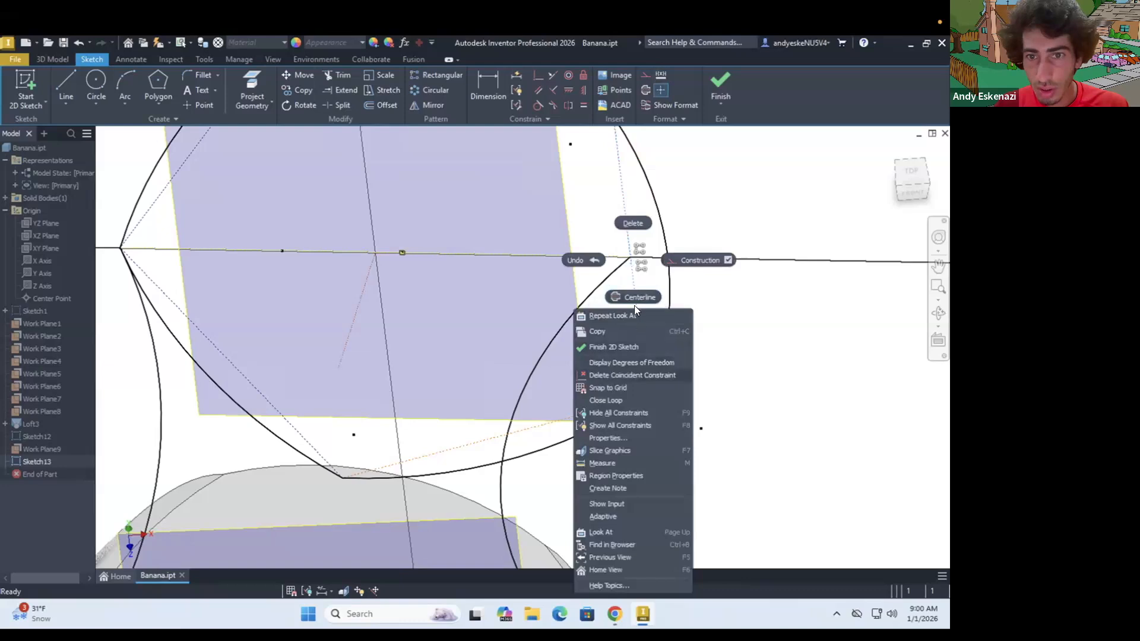
pyautogui.click(634, 305)
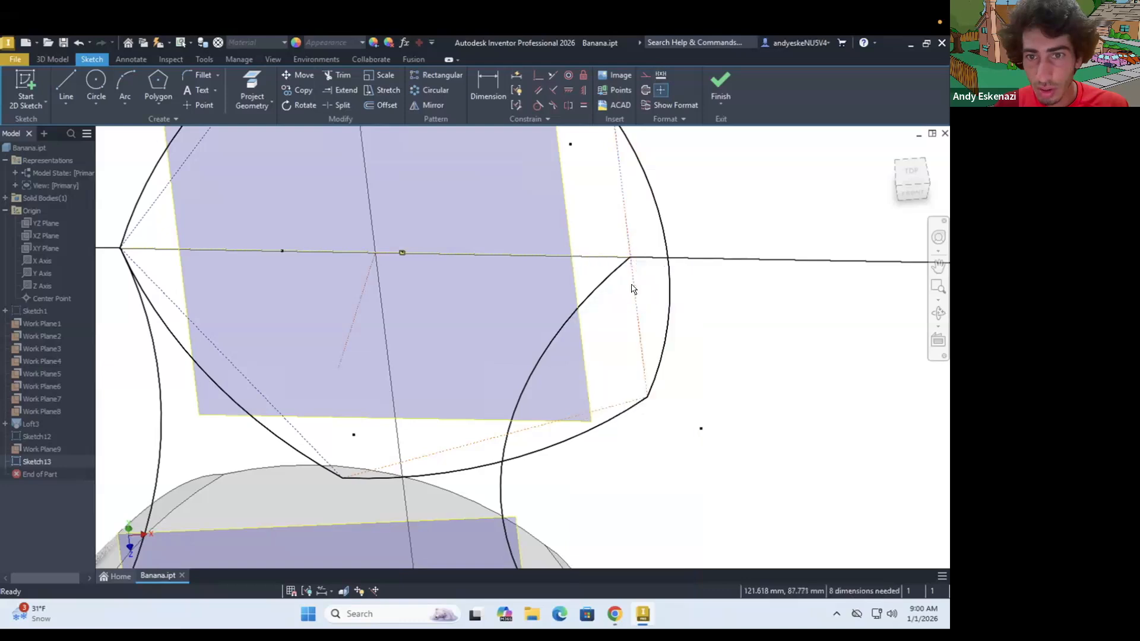
pyautogui.click(628, 252)
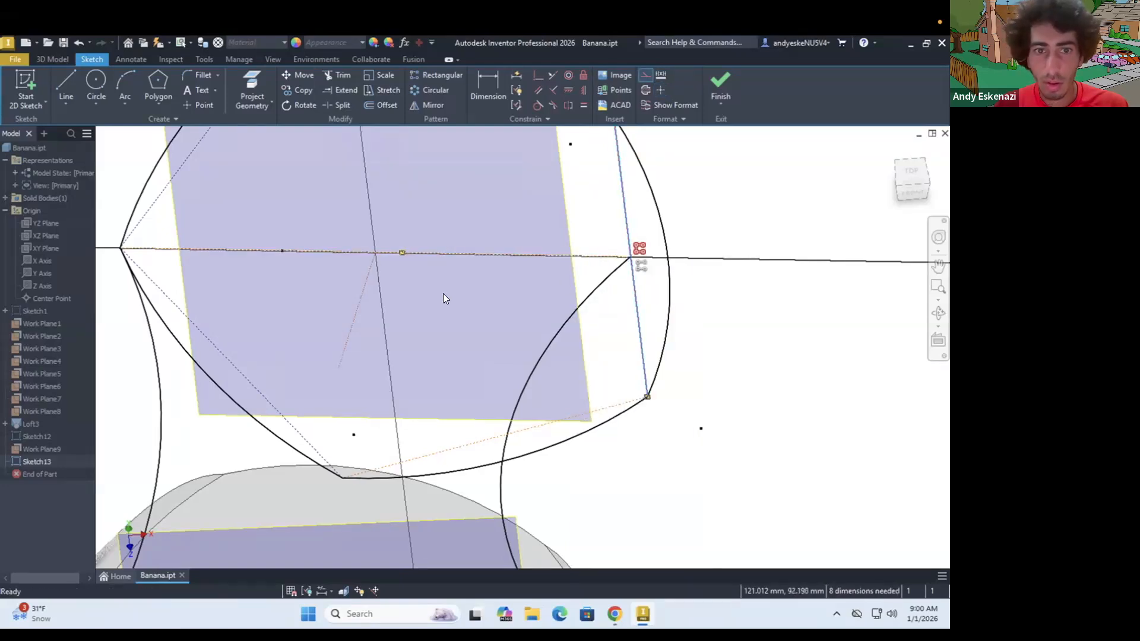
pyautogui.click(487, 314)
# Step: Dimension the stem polygon's width from its inner corner to its outer side and set it to 25 mm
pyautogui.press('d')
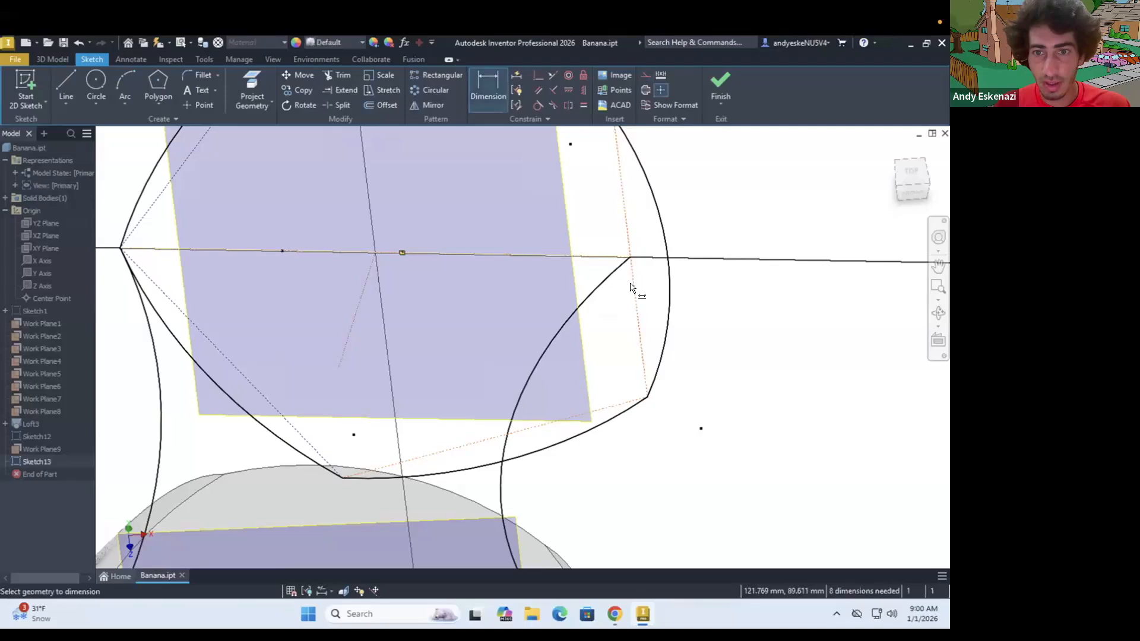
pyautogui.click(251, 252)
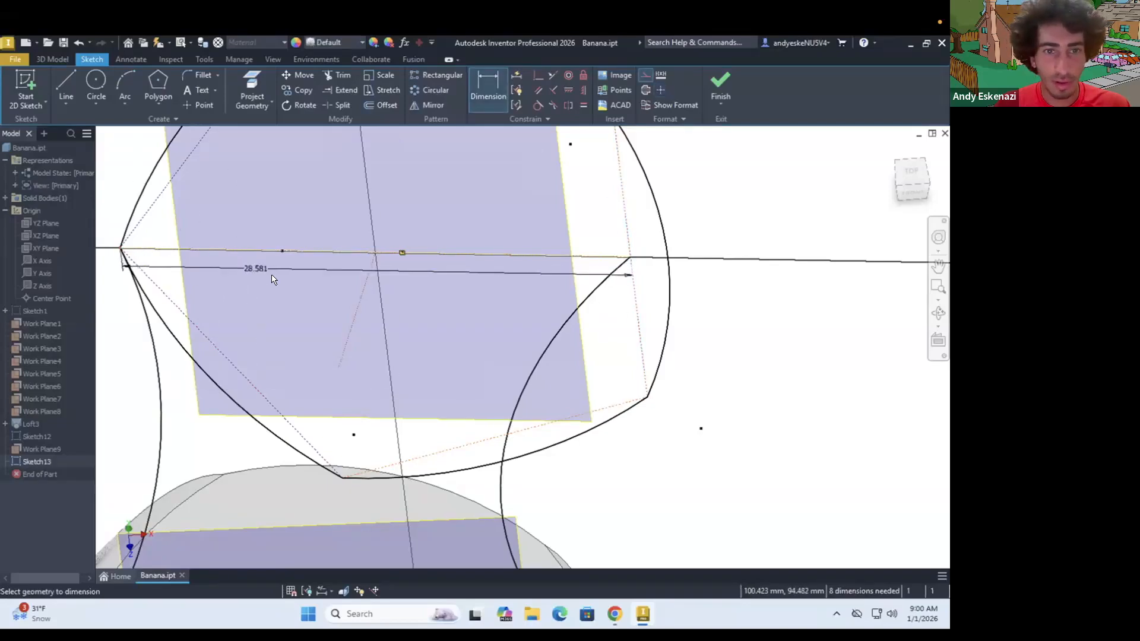
pyautogui.click(278, 284)
pyautogui.write('25')
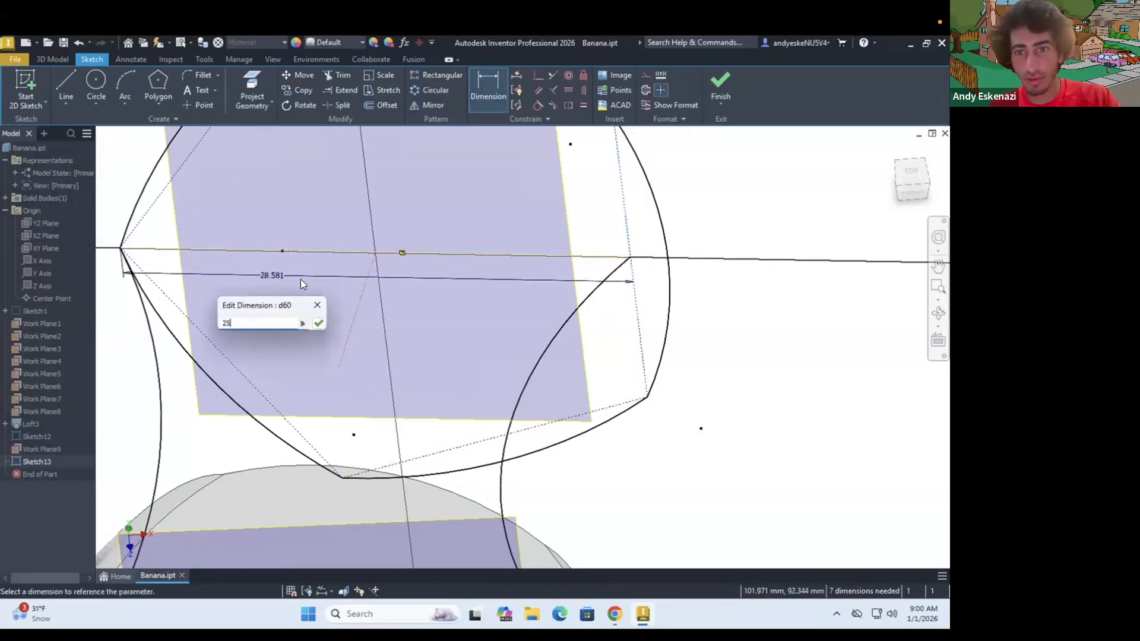
pyautogui.press('Return')
pyautogui.press('Escape')
# Step: Make the profile's outer bulging arc coincident with the outer stem arc's upper end and rejoin the lower arc to the polygon corner
pyautogui.click(622, 265)
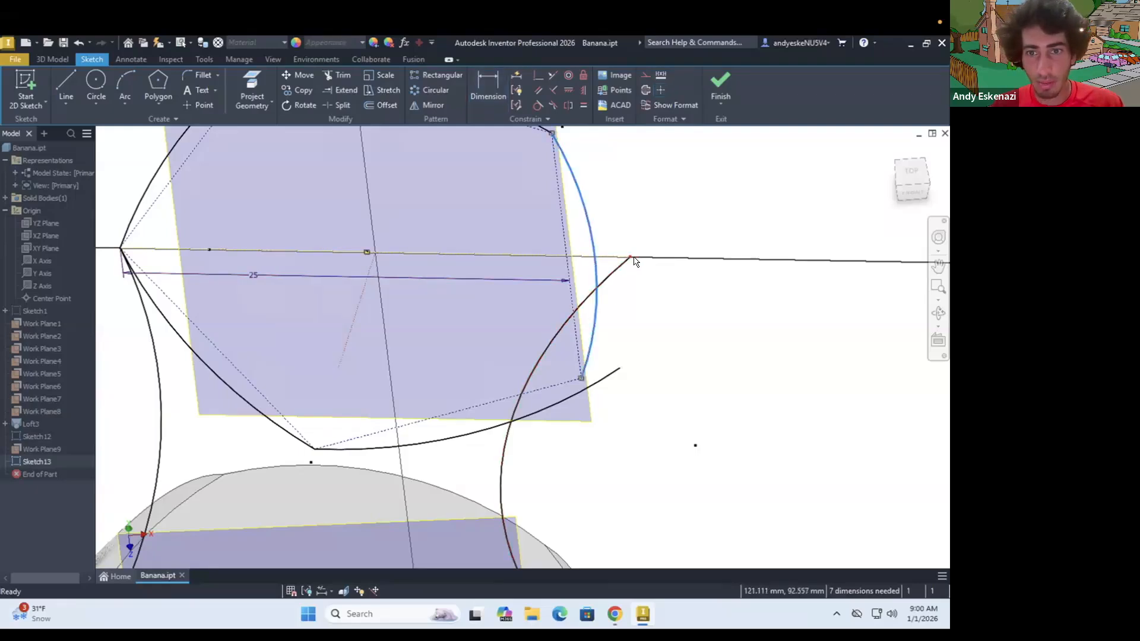
pyautogui.click(537, 75)
pyautogui.click(631, 257)
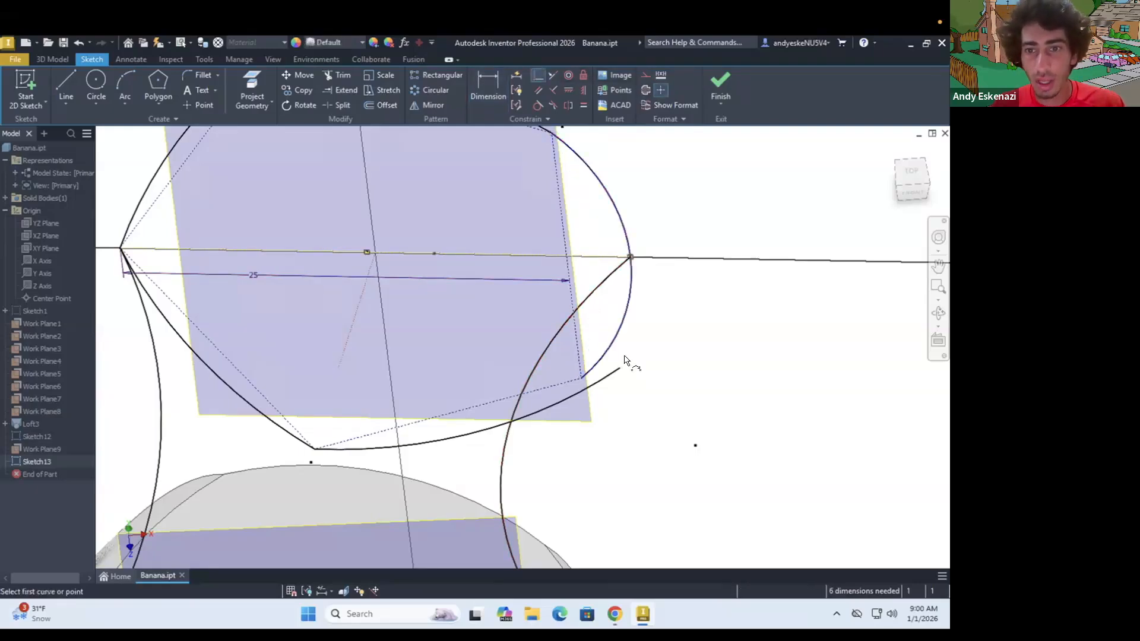
pyautogui.press('Escape')
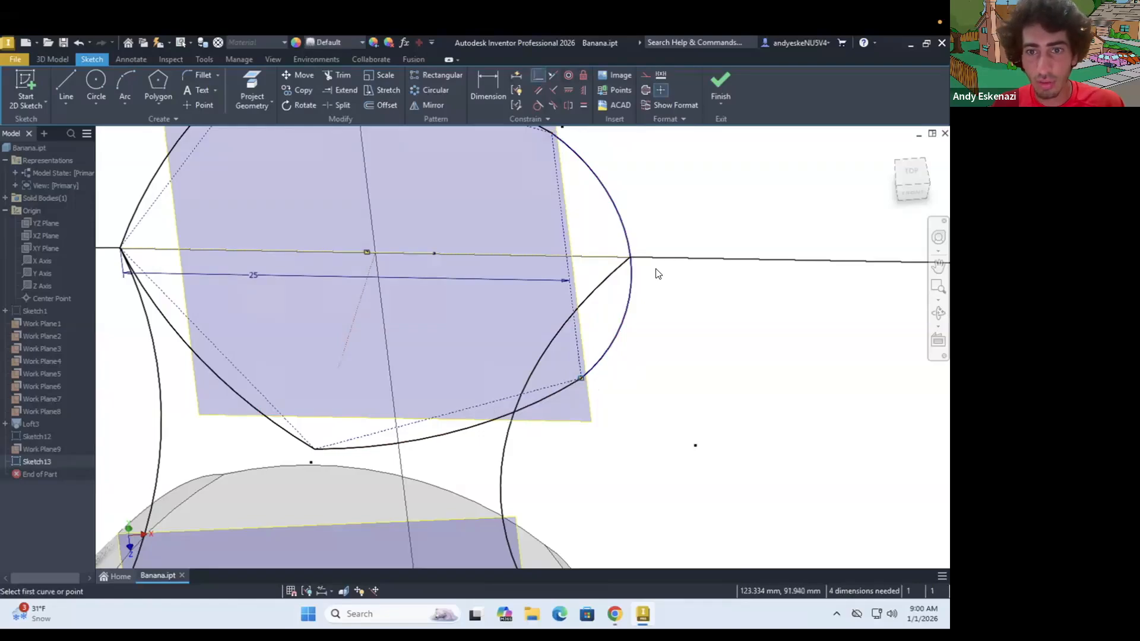
# Step: Set the stem polygon's width dimension to 27 mm and finish the sketch
pyautogui.scroll(-5, 654, 267)
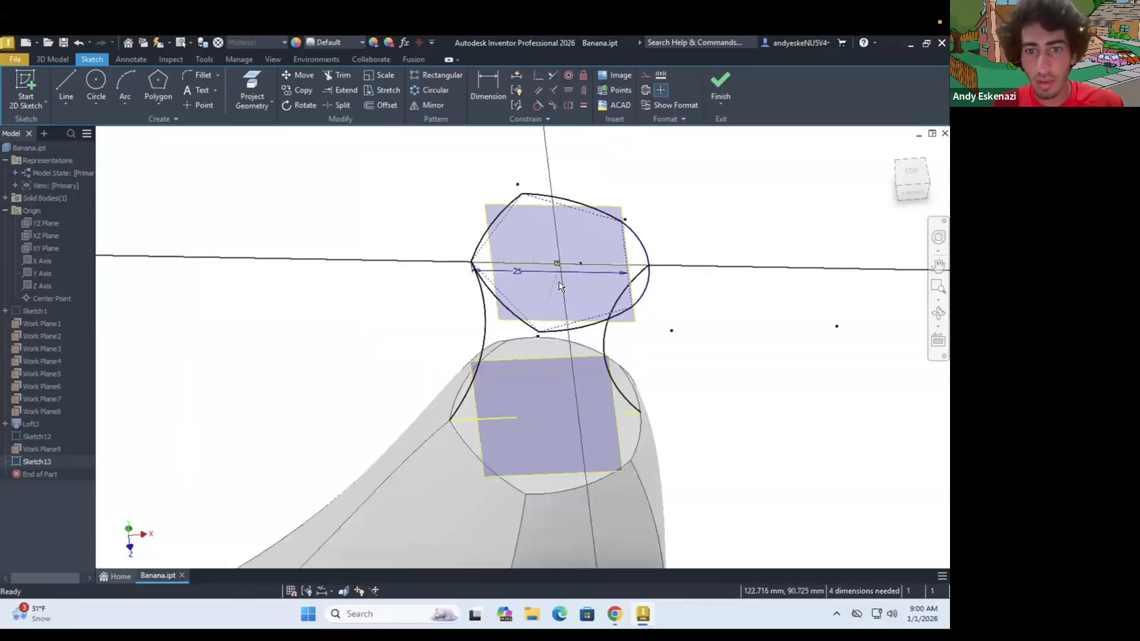
pyautogui.doubleClick(514, 275)
pyautogui.write('27')
pyautogui.press('Return')
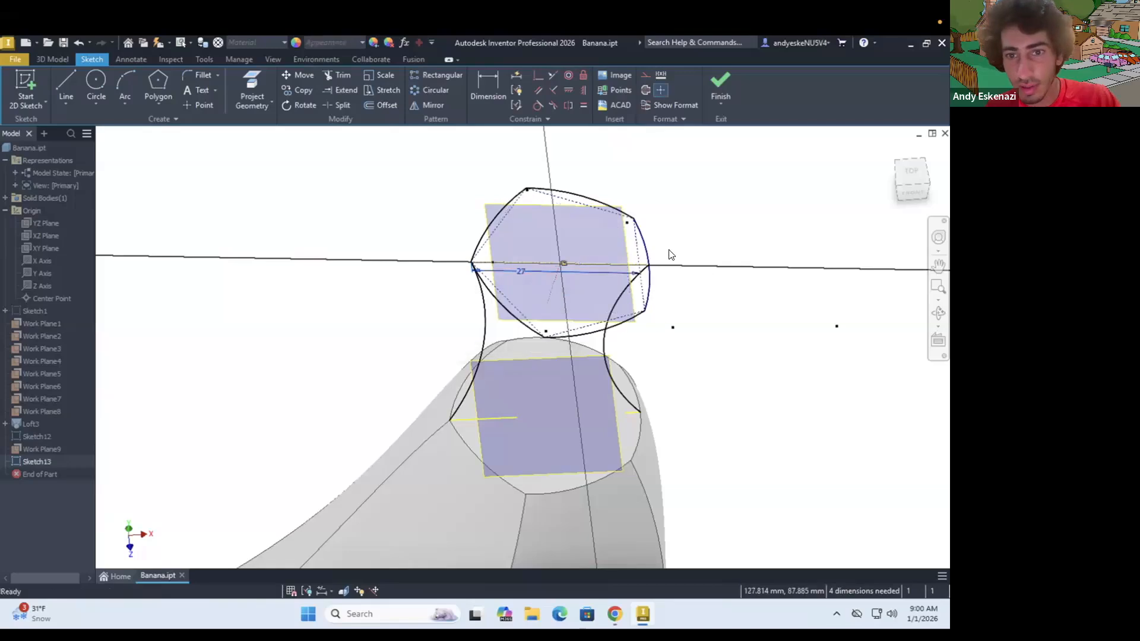
pyautogui.scroll(6, 660, 264)
pyautogui.scroll(-2, 643, 280)
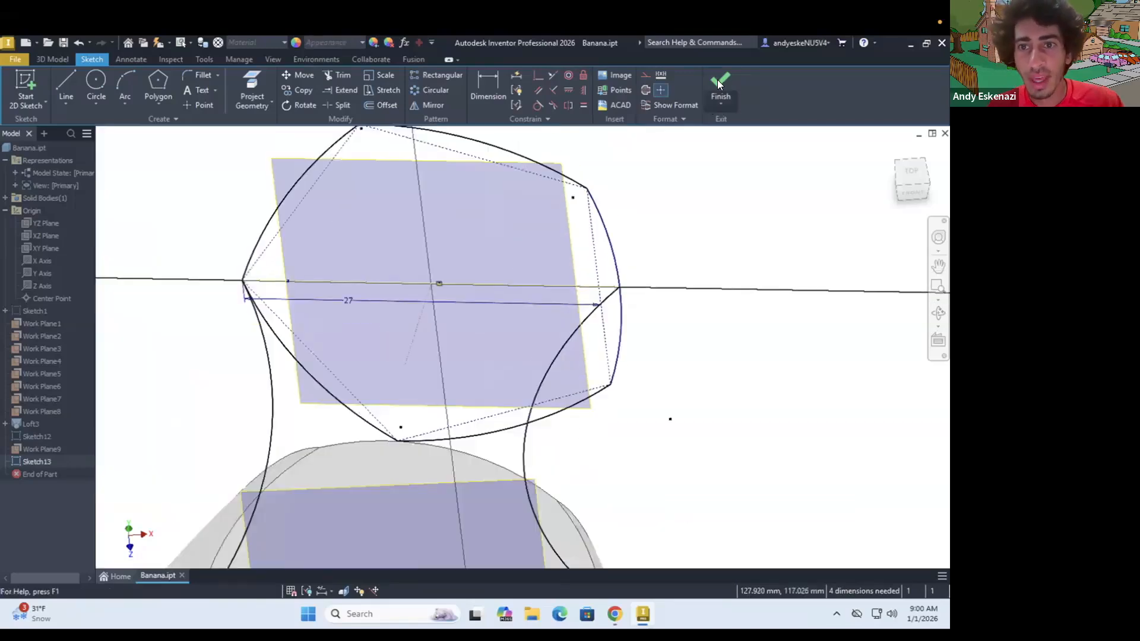
pyautogui.click(717, 79)
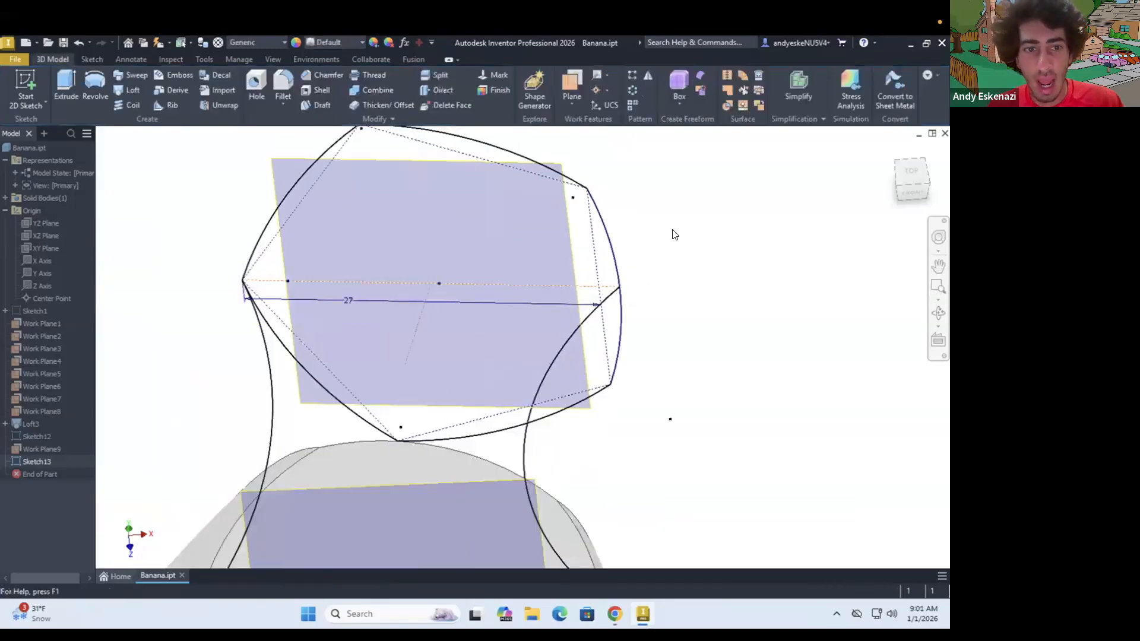
# Step: Start a new solid loft with the revised Sketch13 profile and the banana body's end-face edges as sections
pyautogui.click(126, 89)
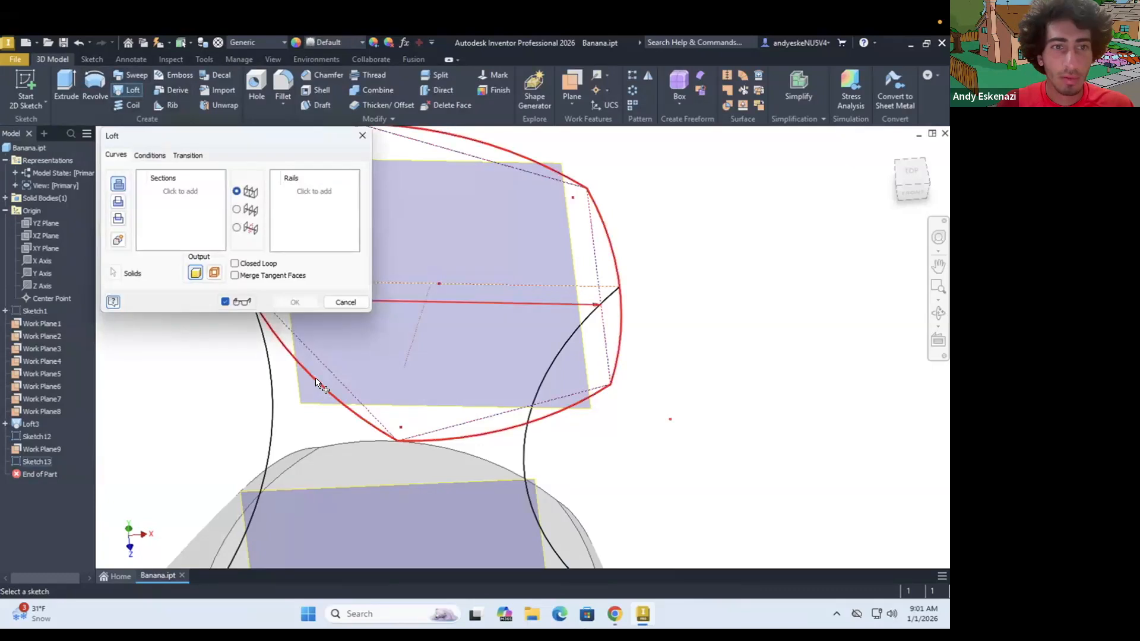
pyautogui.click(319, 385)
pyautogui.scroll(-2, 326, 369)
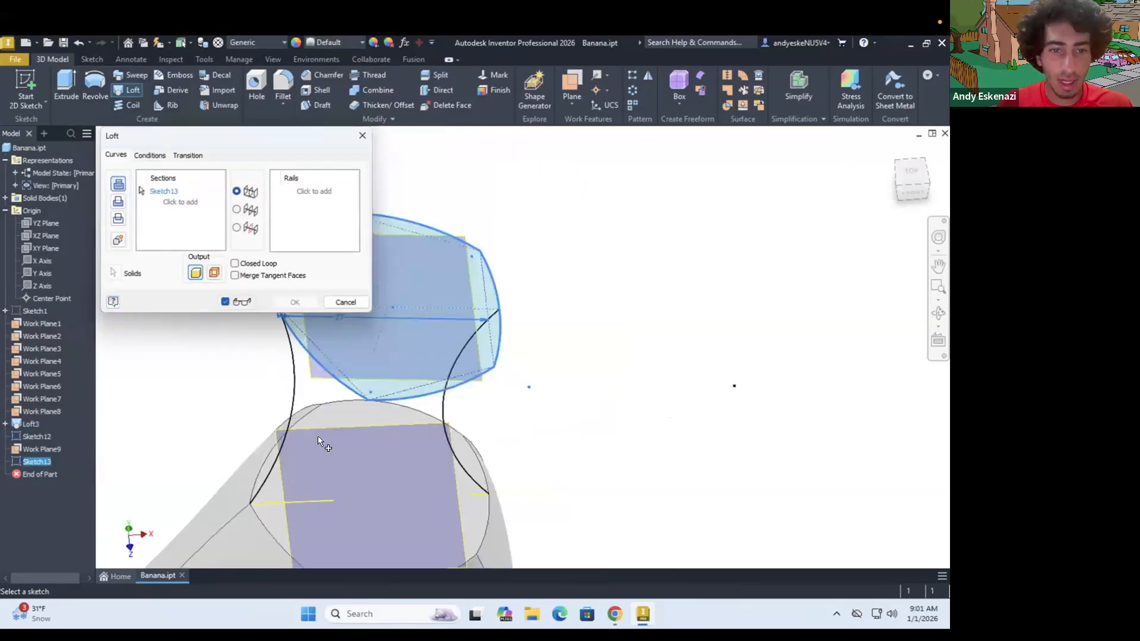
pyautogui.keyDown('shift'); pyautogui.moveTo(293, 463); pyautogui.dragTo(288, 478, button='middle'); pyautogui.keyUp('shift')
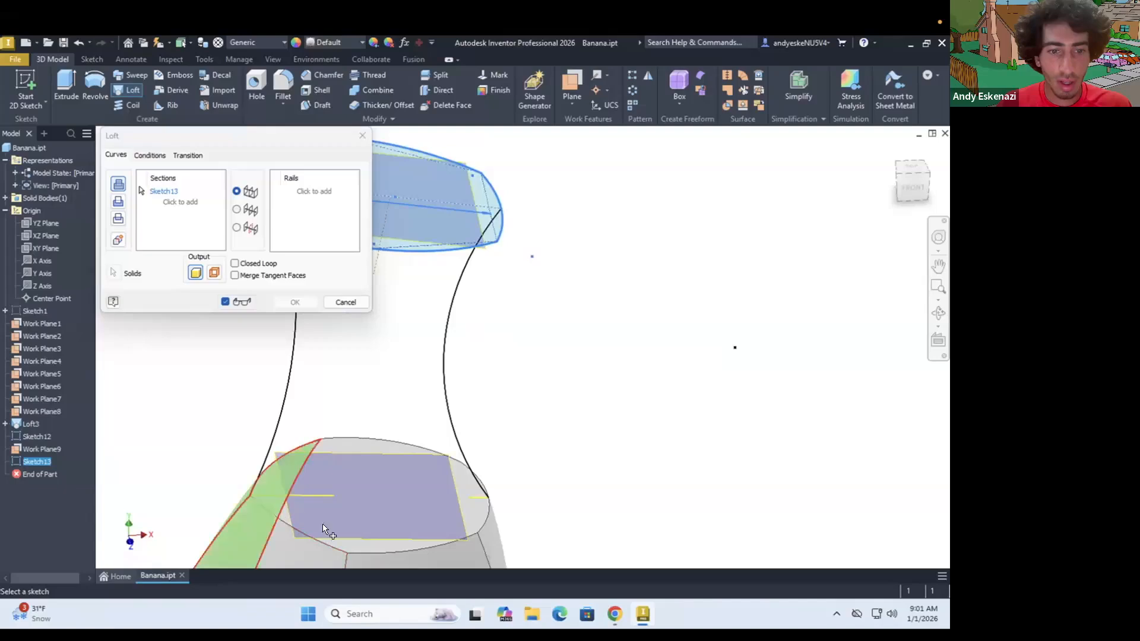
pyautogui.scroll(-4, 362, 497)
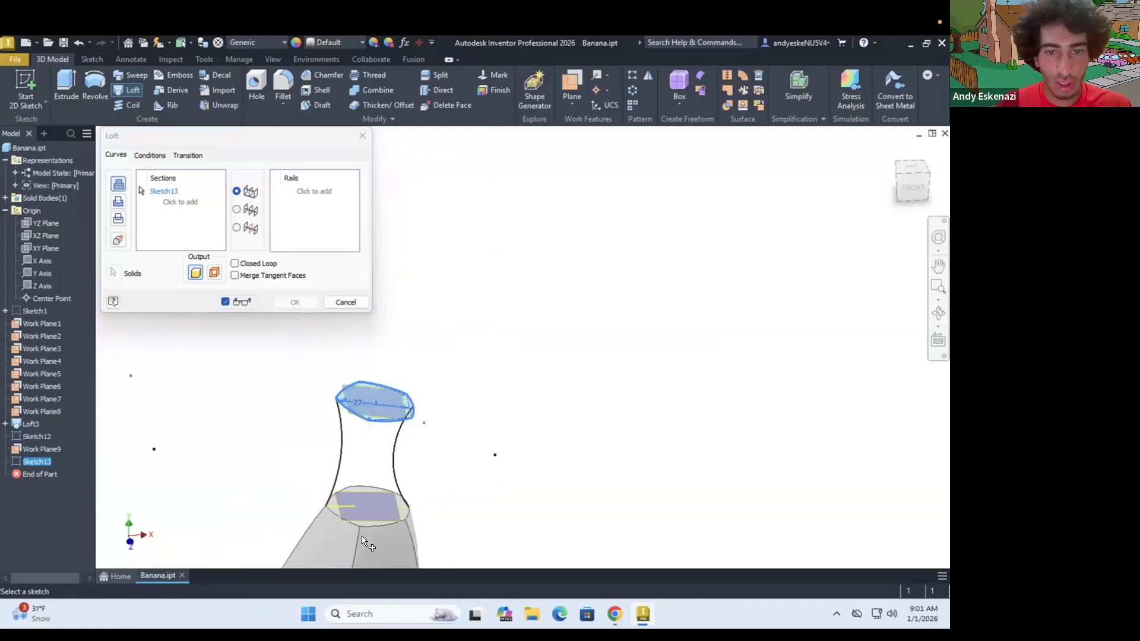
pyautogui.scroll(5, 369, 497)
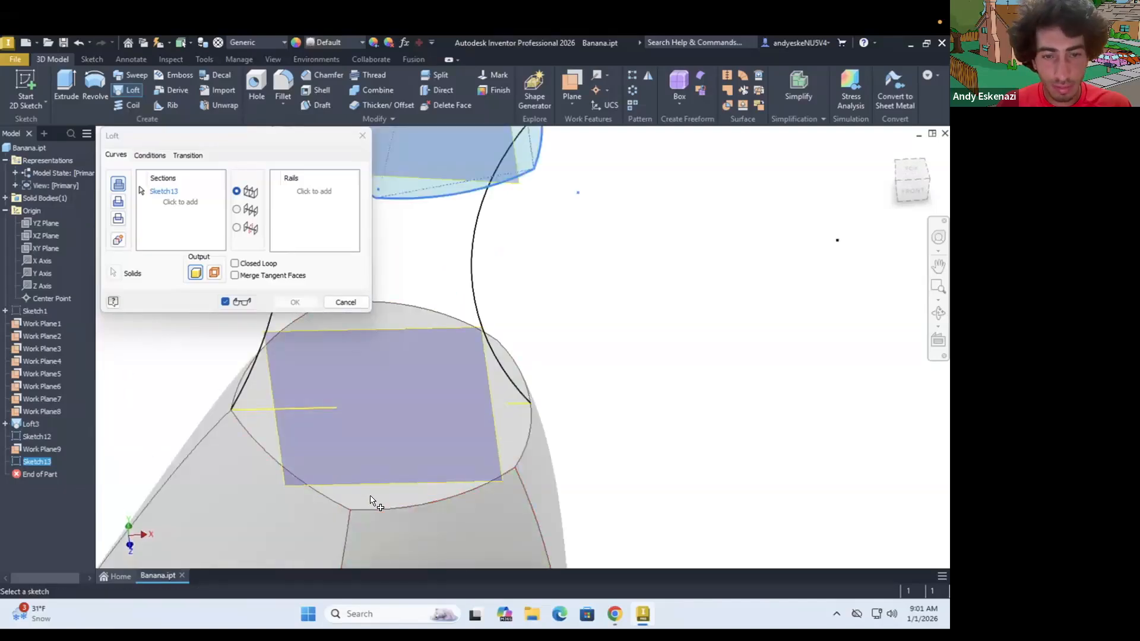
pyautogui.click(238, 389)
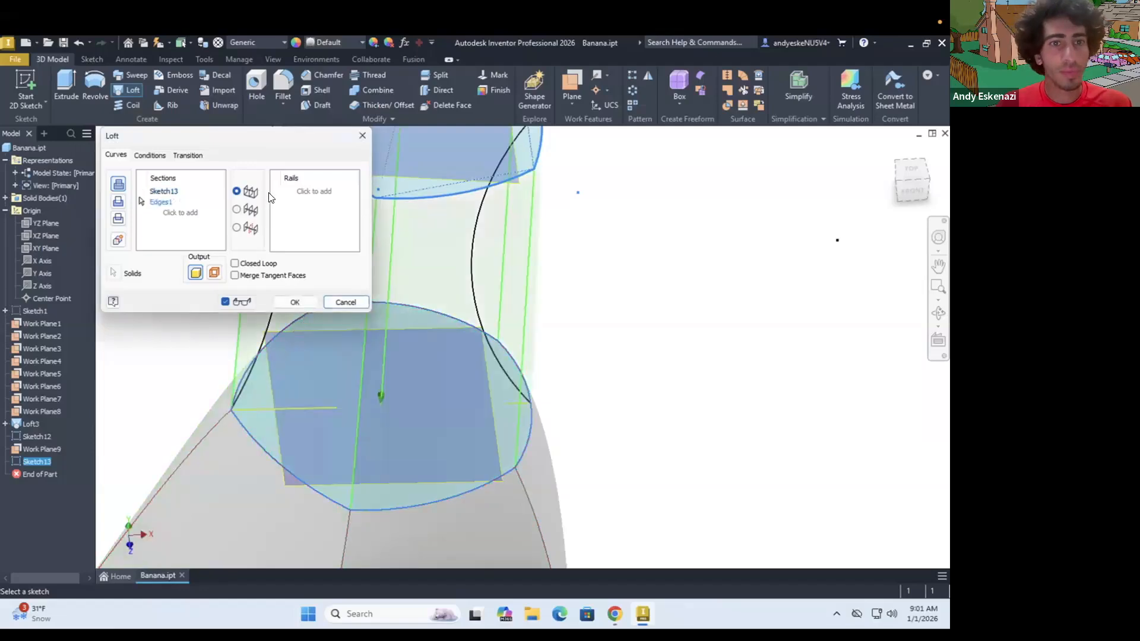
# Step: Add the inner and outer stem arcs from Sketch12 as rails and create the stem loft
pyautogui.click(301, 193)
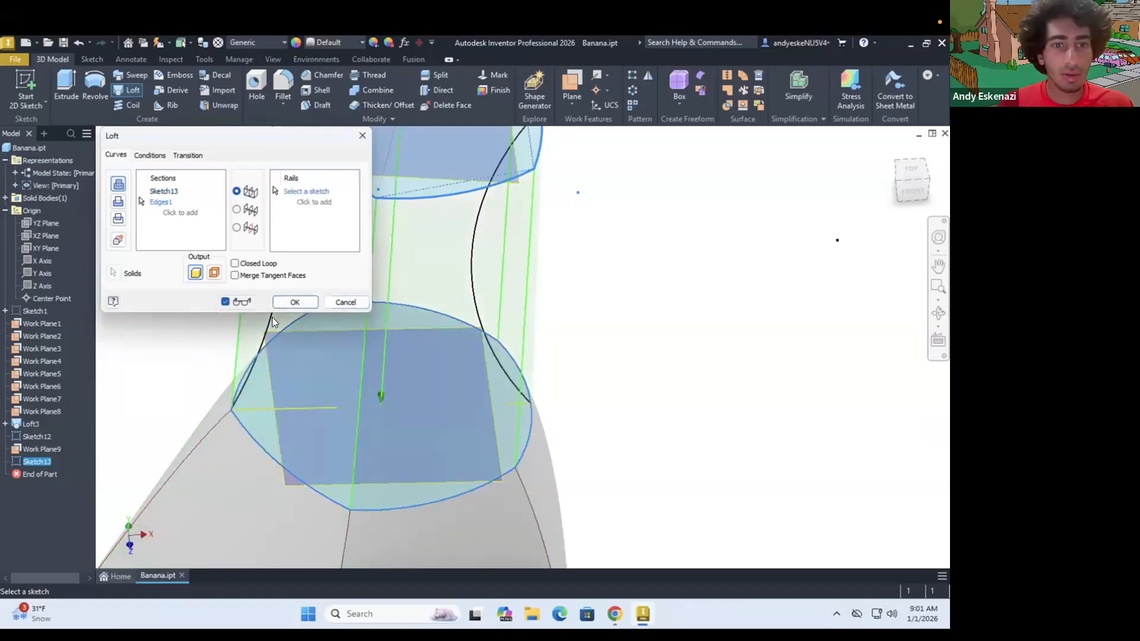
pyautogui.click(475, 263)
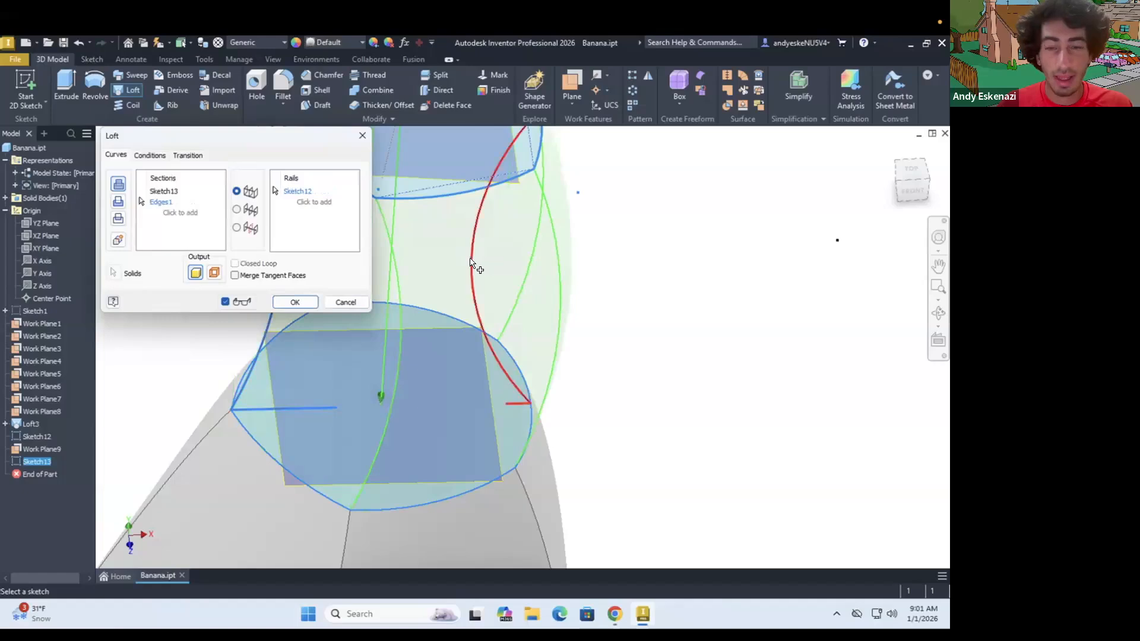
pyautogui.click(464, 270)
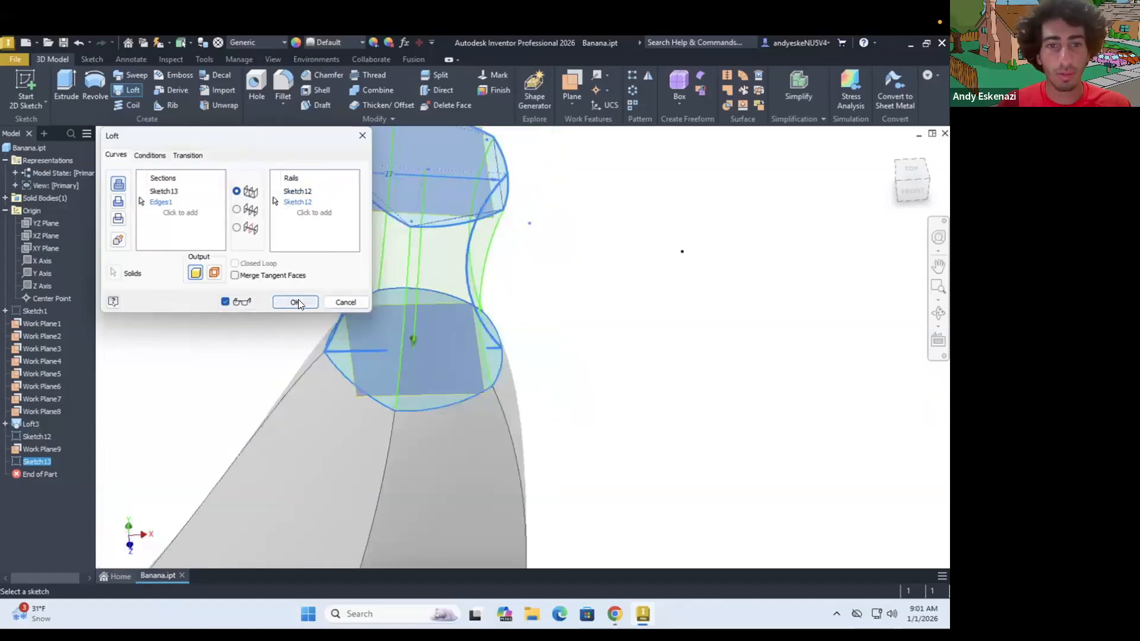
pyautogui.click(296, 305)
pyautogui.scroll(-5, 408, 303)
pyautogui.keyDown('shift'); pyautogui.moveTo(406, 302); pyautogui.dragTo(416, 280, button='middle'); pyautogui.keyUp('shift')
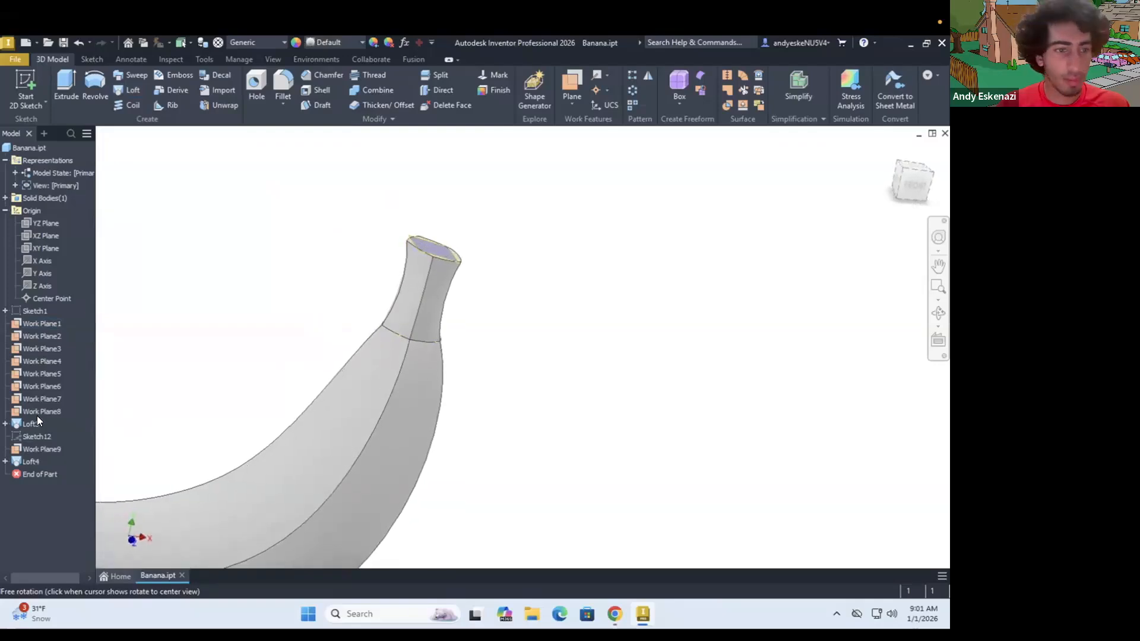
pyautogui.rightClick(34, 449)
pyautogui.click(27, 451)
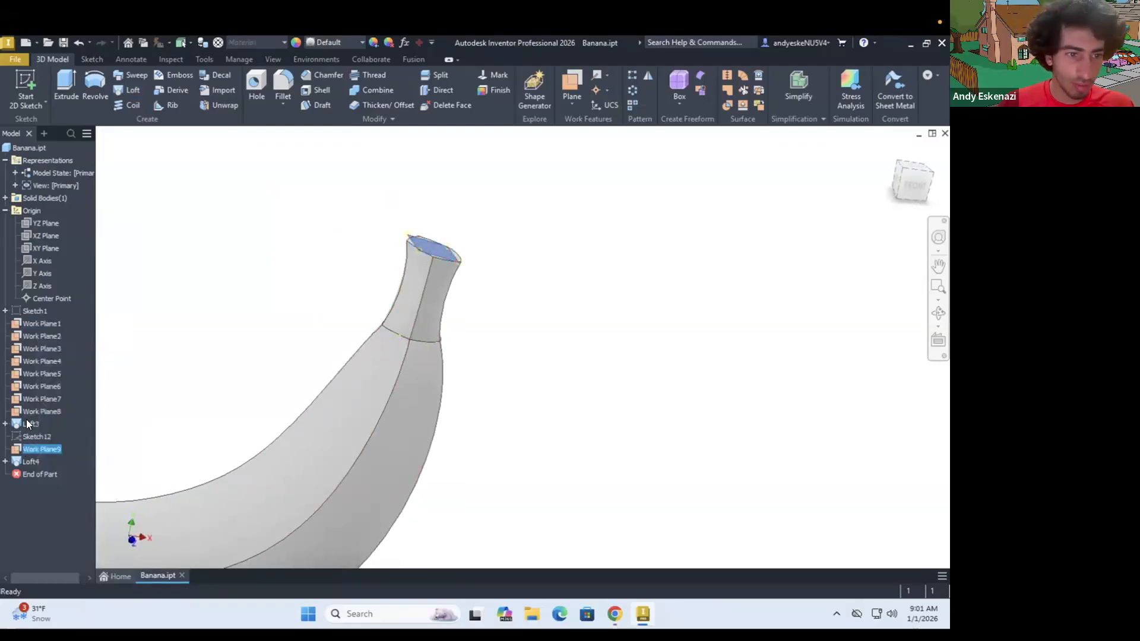
pyautogui.press('Escape')
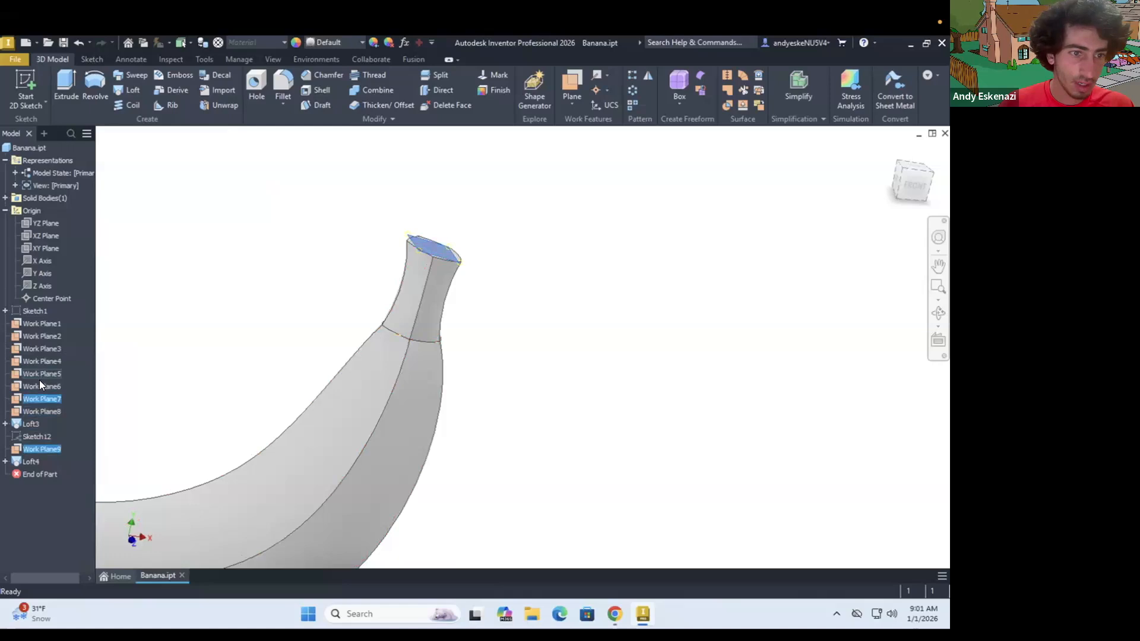
pyautogui.rightClick(38, 371)
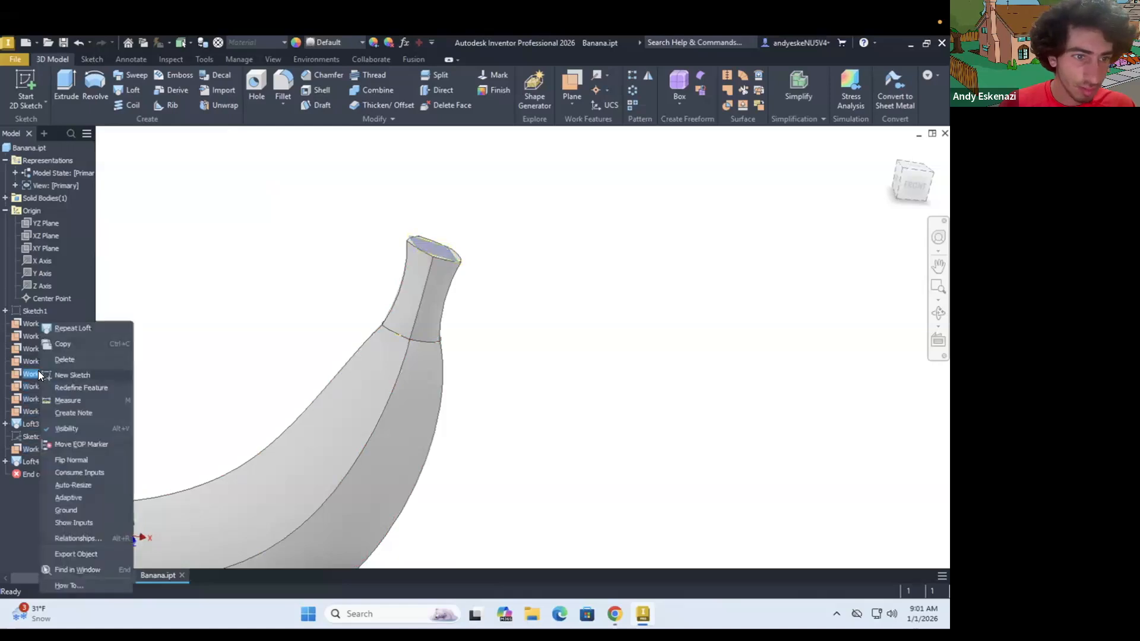
pyautogui.click(197, 316)
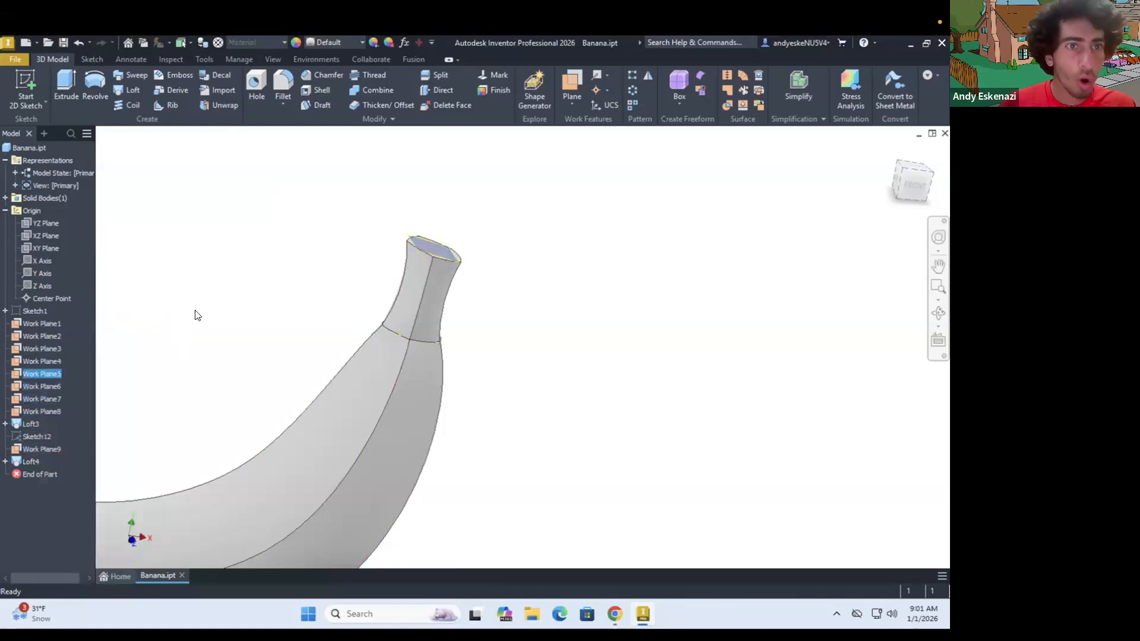
# Step: Hide all user work planes in the banana part
pyautogui.click(267, 57)
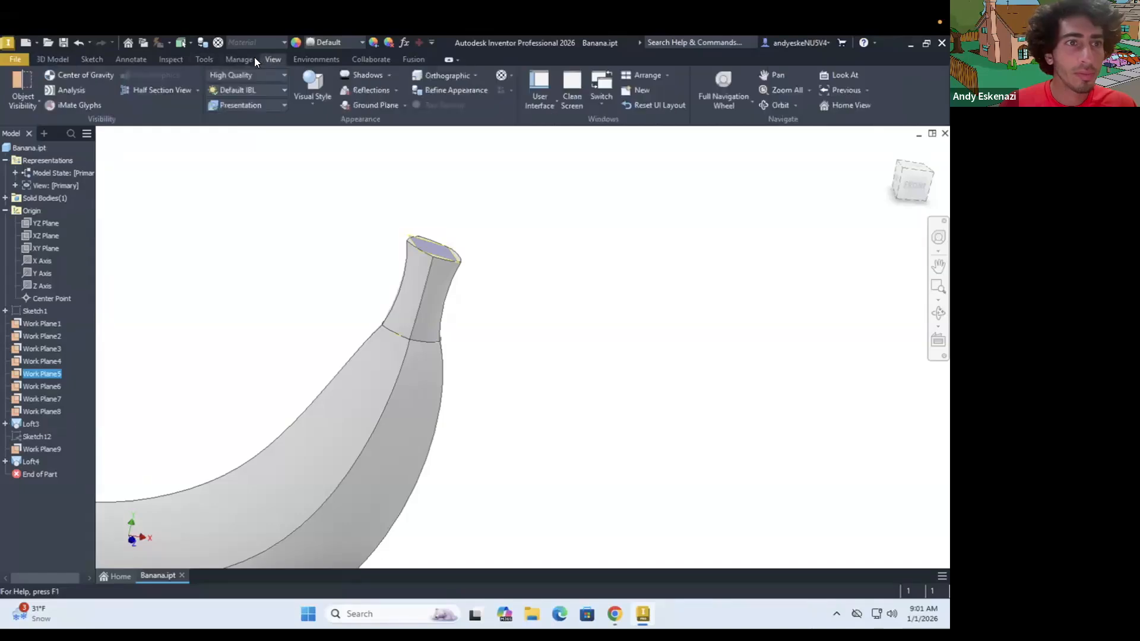
pyautogui.click(30, 93)
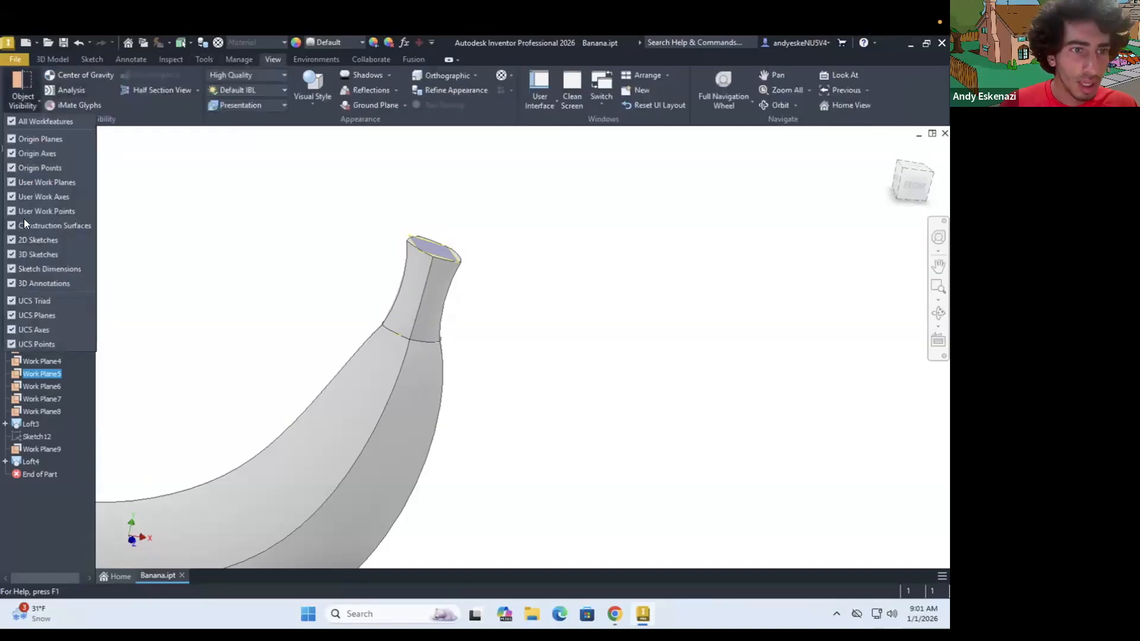
pyautogui.click(12, 182)
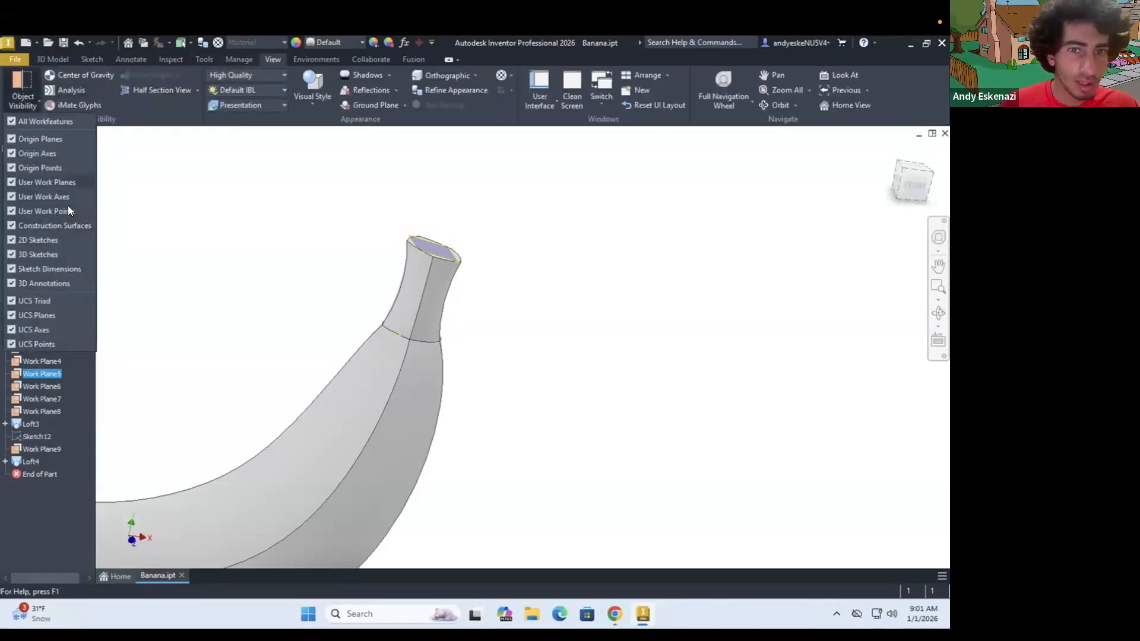
# Step: Start a sketch on the stem's top face and project that face's outline into it
pyautogui.scroll(5, 333, 326)
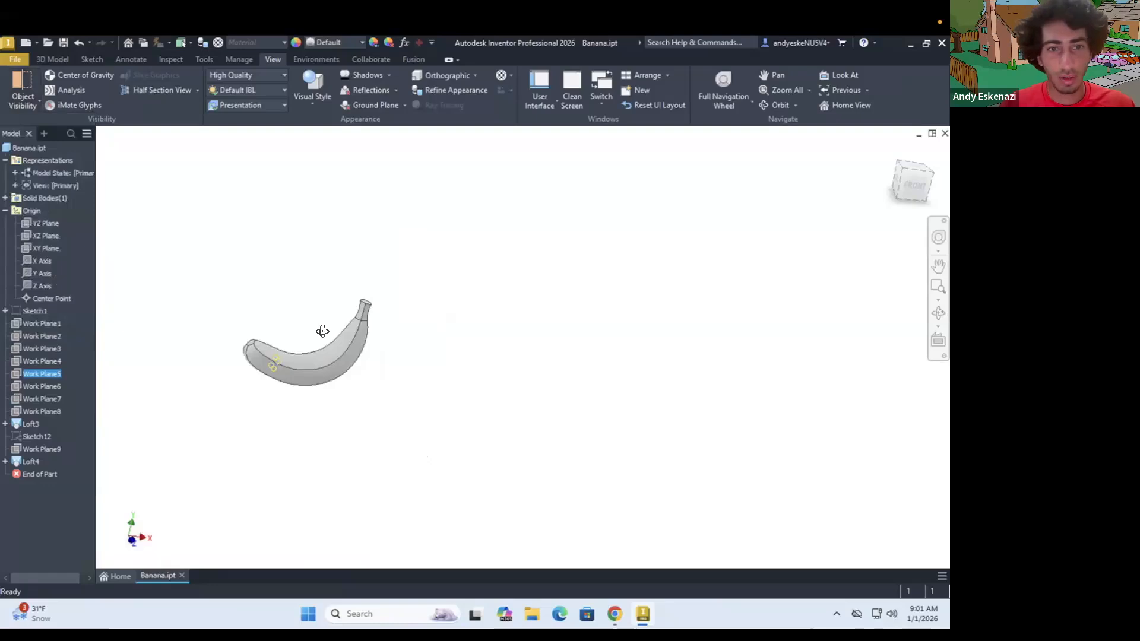
pyautogui.scroll(-6, 279, 347)
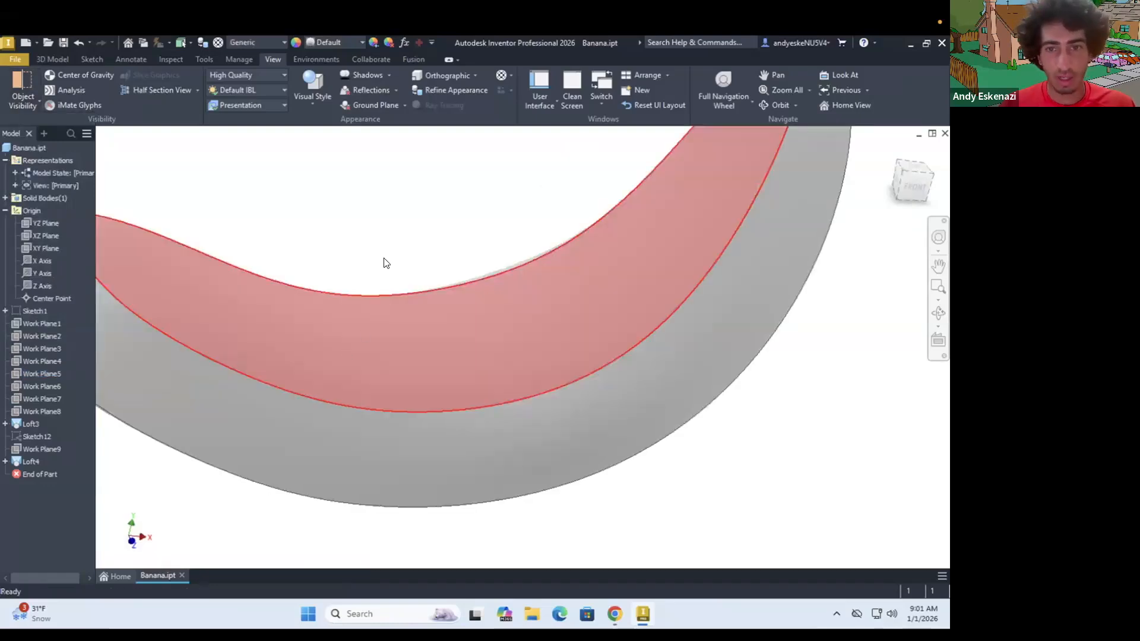
pyautogui.scroll(6, 385, 263)
pyautogui.scroll(-3, 536, 200)
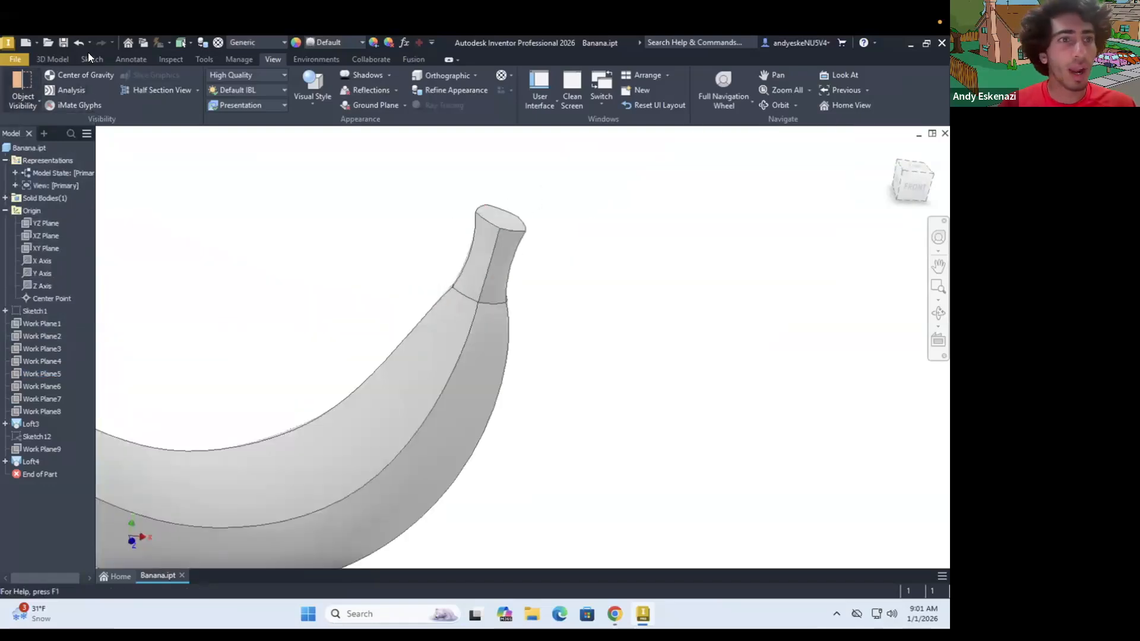
pyautogui.click(89, 58)
pyautogui.click(24, 83)
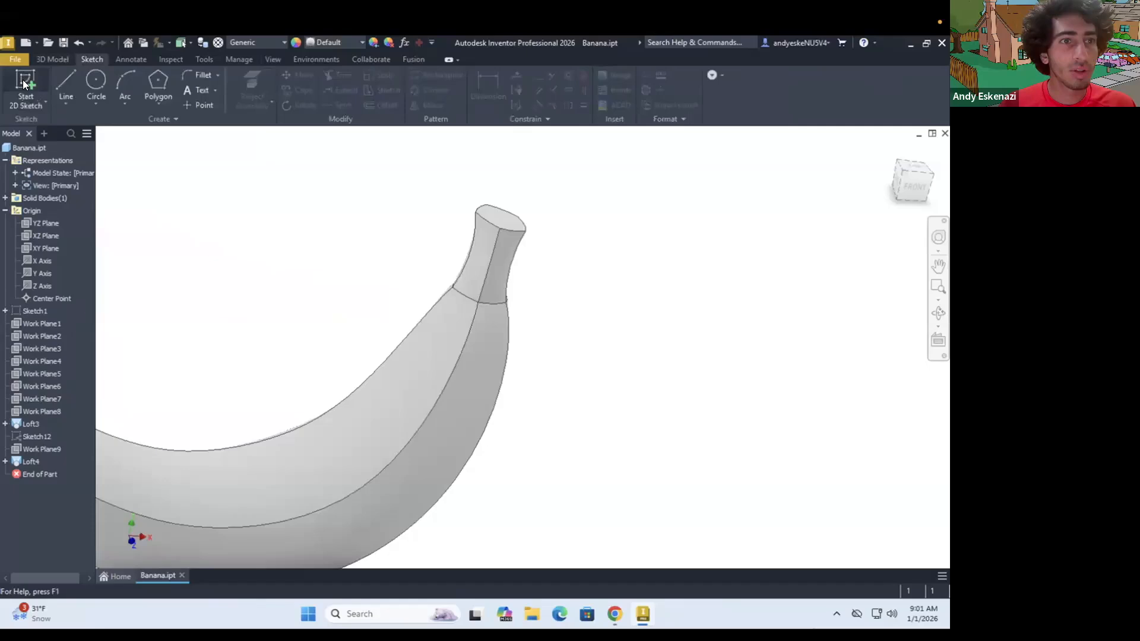
pyautogui.click(491, 220)
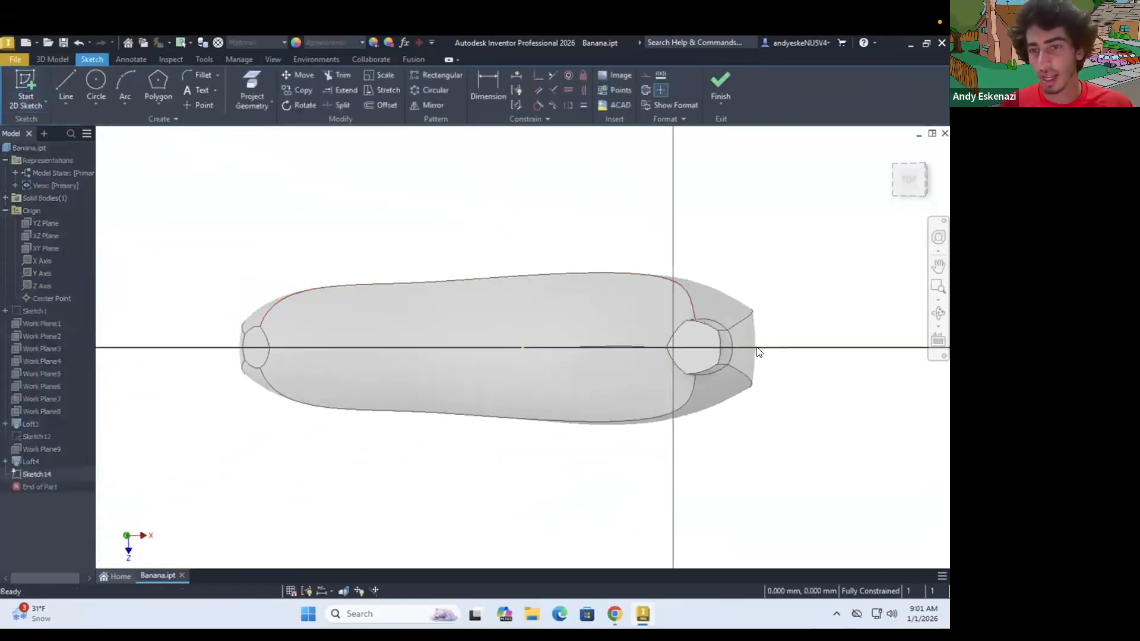
pyautogui.scroll(-5, 759, 353)
pyautogui.moveTo(524, 338)
pyautogui.keyDown('shift'); pyautogui.mouseDown(button='middle')
pyautogui.moveTo(531, 321)
pyautogui.moveTo(216, 224)
pyautogui.mouseUp(button='middle'); pyautogui.keyUp('shift')
pyautogui.click(249, 78)
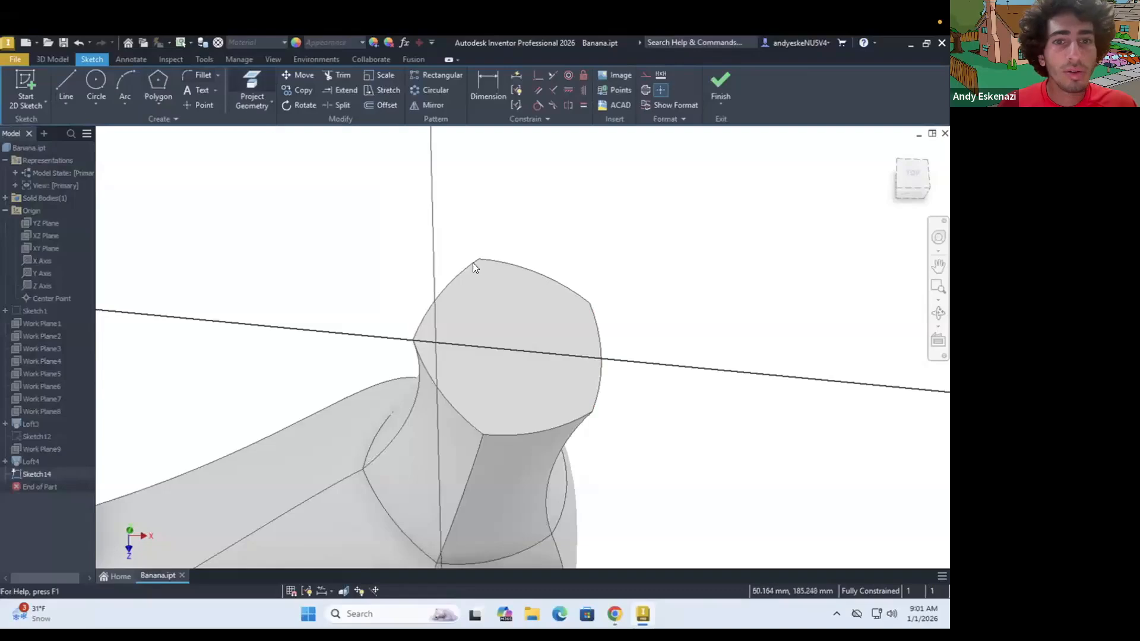
pyautogui.click(502, 318)
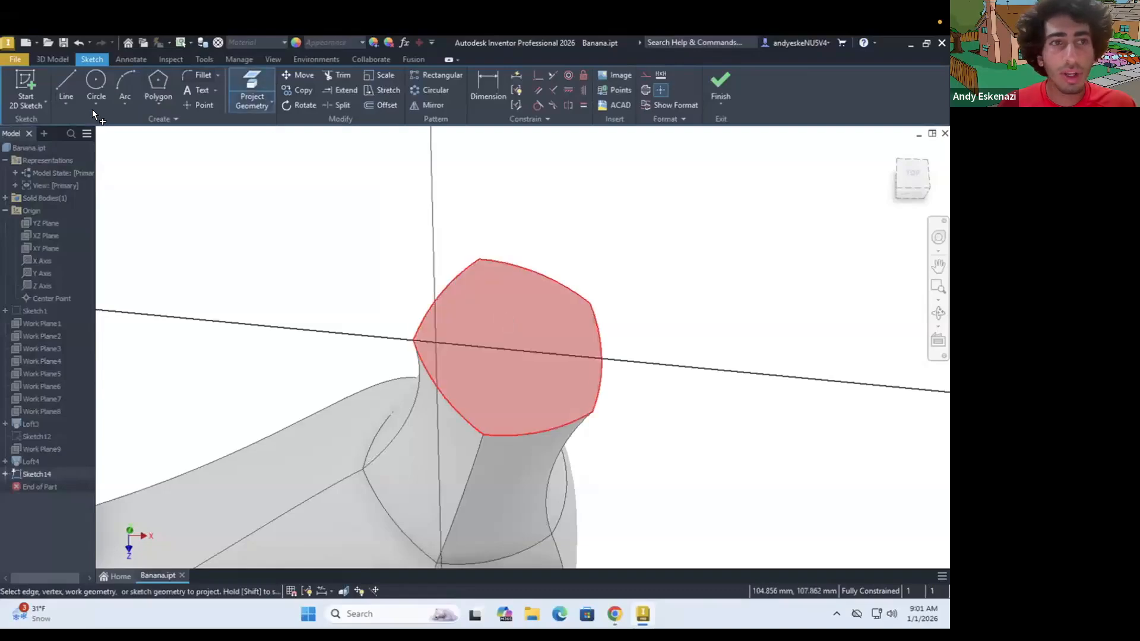
# Step: Extrude the projected stem-top profile outward by 1 mm
pyautogui.click(59, 59)
pyautogui.press('e')
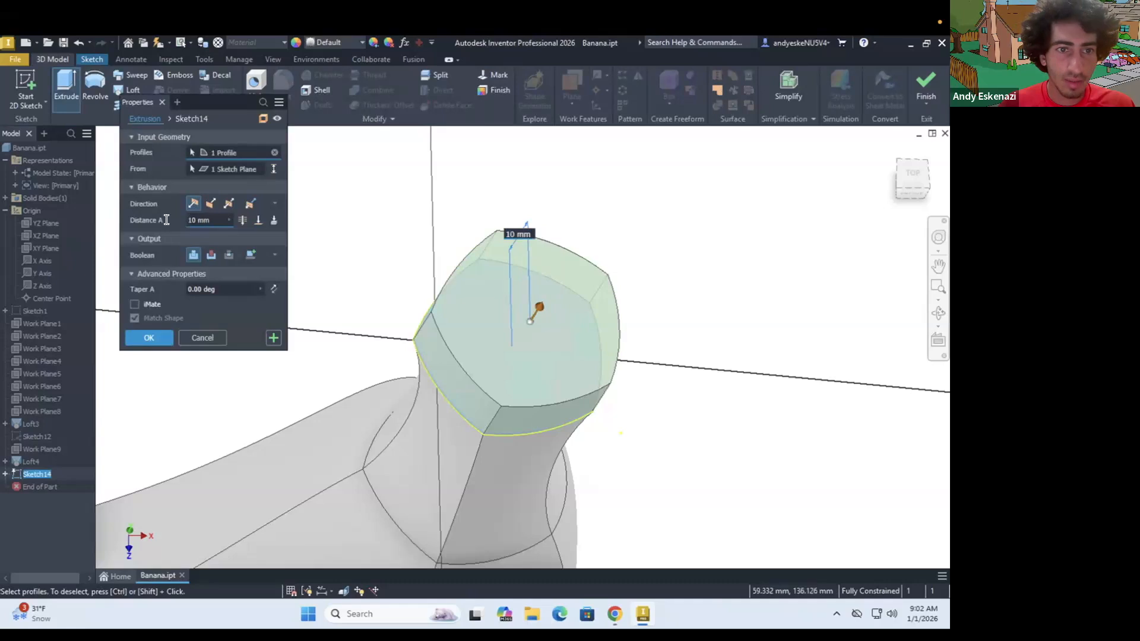
pyautogui.write('1')
pyautogui.keyDown('shift'); pyautogui.moveTo(488, 338); pyautogui.dragTo(482, 300, button='middle'); pyautogui.keyUp('shift')
pyautogui.click(149, 337)
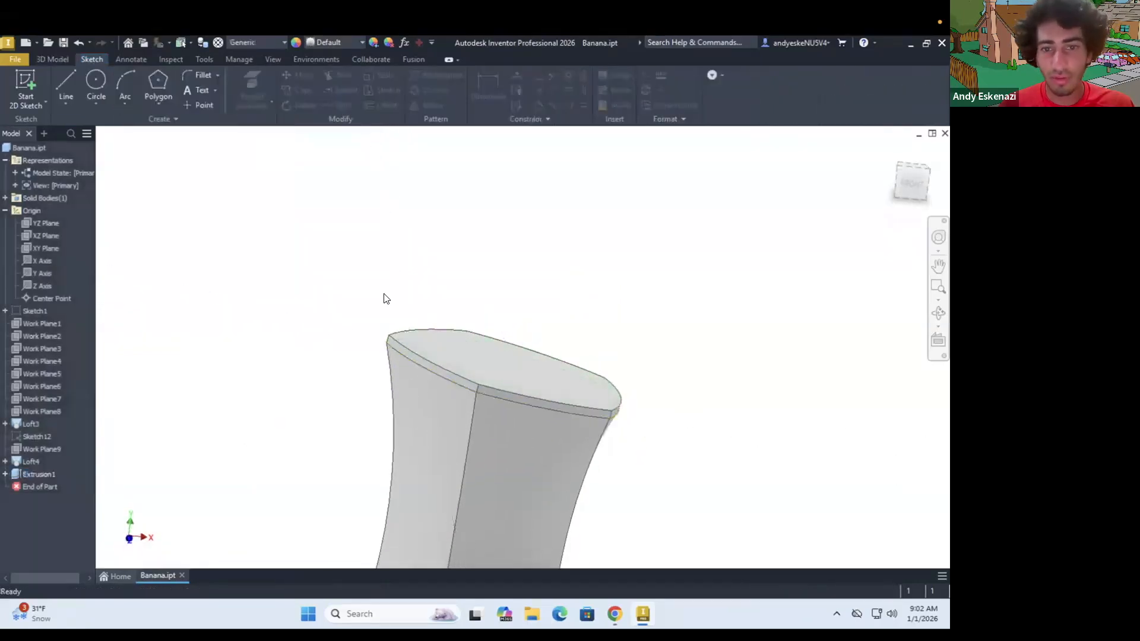
# Step: Start a sketch on the small end face opposite the stem and project its outline
pyautogui.scroll(-8, 384, 294)
pyautogui.scroll(-6, 384, 293)
pyautogui.keyDown('shift'); pyautogui.moveTo(310, 354); pyautogui.dragTo(310, 356, button='middle'); pyautogui.keyUp('shift')
pyautogui.scroll(6, 302, 341)
pyautogui.click(27, 75)
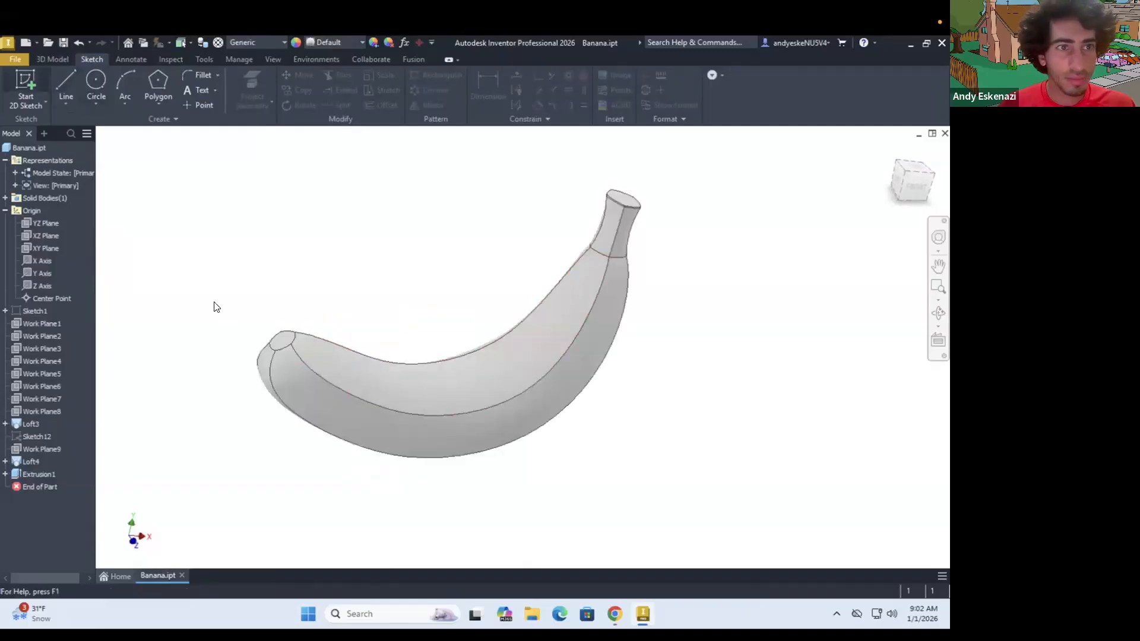
pyautogui.click(285, 343)
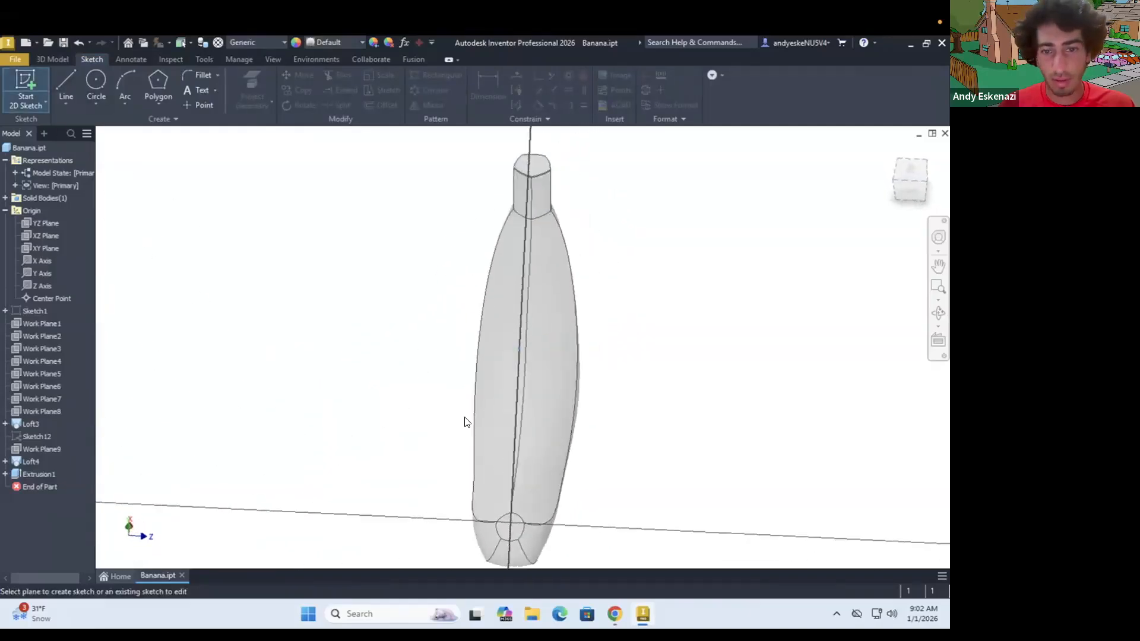
pyautogui.scroll(-4, 475, 475)
pyautogui.moveTo(473, 498); pyautogui.dragTo(494, 486)
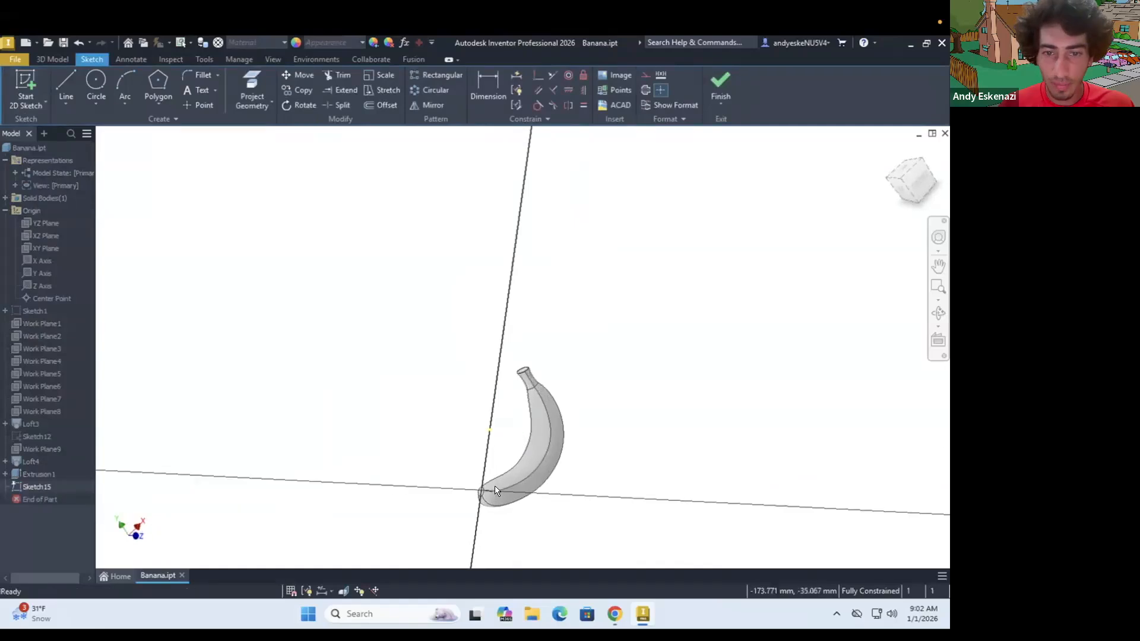
pyautogui.scroll(5, 494, 486)
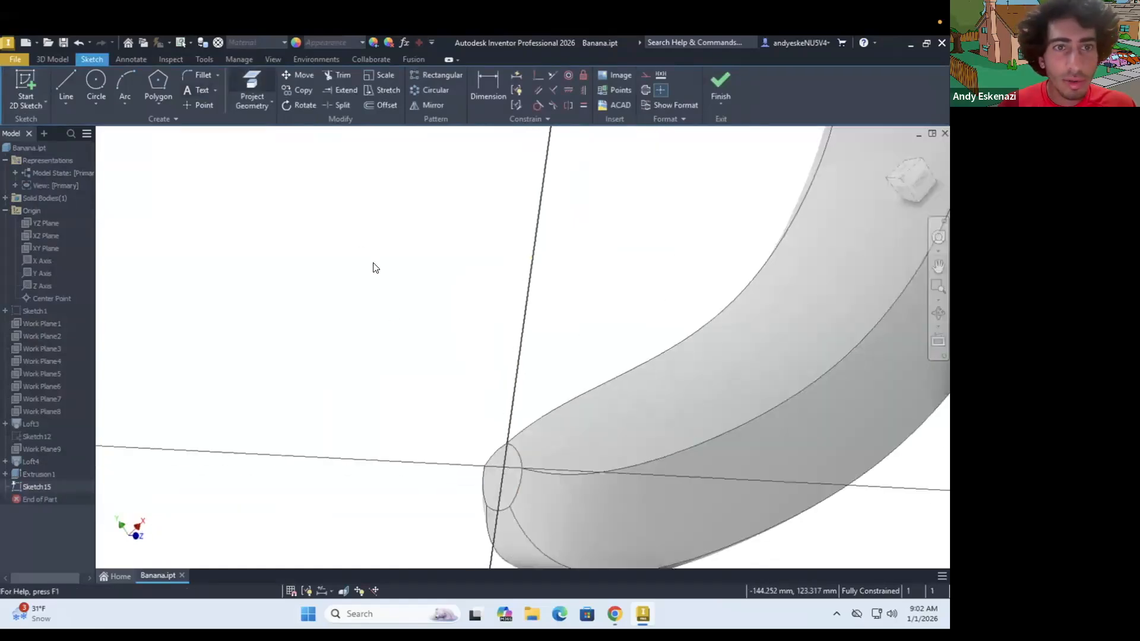
pyautogui.press('p')
pyautogui.click(524, 491)
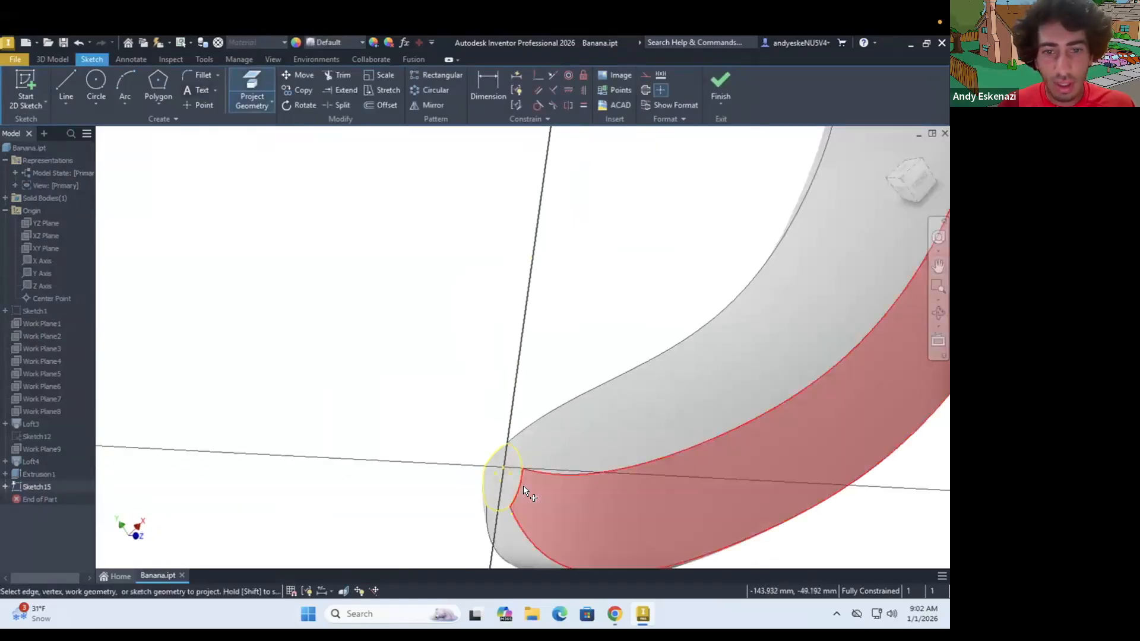
pyautogui.scroll(5, 523, 486)
# Step: Extrude the end-face profile opposite the stem outward by 1 mm
pyautogui.click(53, 58)
pyautogui.click(61, 75)
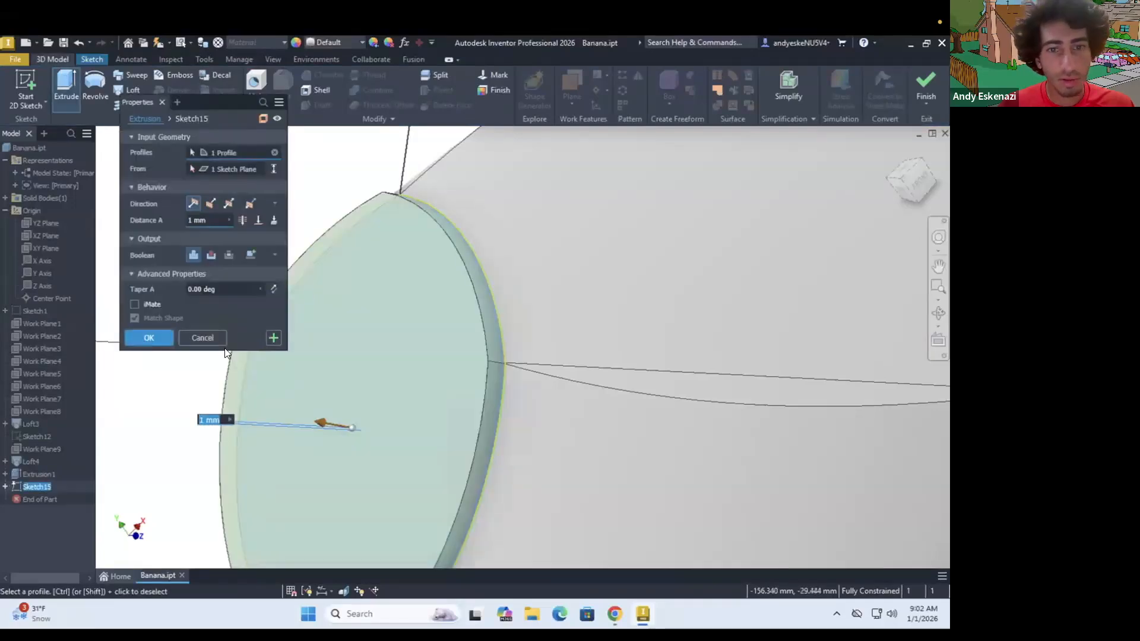
pyautogui.click(149, 338)
# Step: Examine the whole banana, including the stem and both extruded ends, from several distances and angles
pyautogui.scroll(-10, 463, 284)
pyautogui.moveTo(548, 272)
pyautogui.keyDown('shift'); pyautogui.mouseDown(button='middle')
pyautogui.moveTo(486, 225)
pyautogui.moveTo(433, 268)
pyautogui.moveTo(473, 260)
pyautogui.mouseUp(button='middle'); pyautogui.keyUp('shift')
pyautogui.scroll(8, 522, 252)
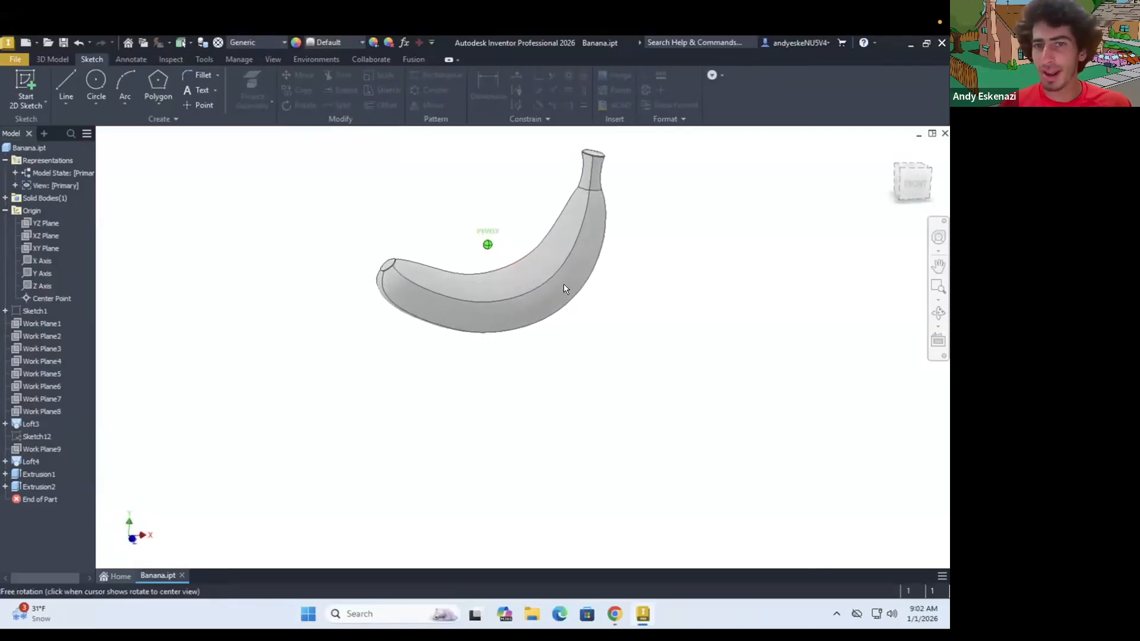
pyautogui.scroll(6, 532, 235)
pyautogui.scroll(-9, 530, 237)
pyautogui.scroll(-5, 516, 252)
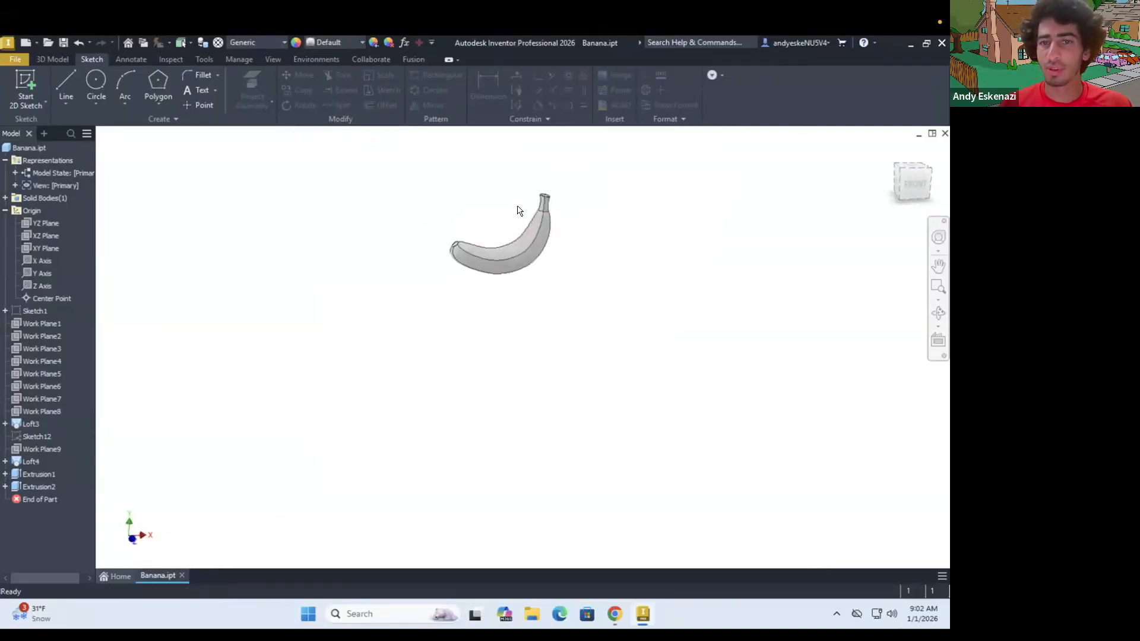
pyautogui.scroll(7, 516, 228)
pyautogui.keyDown('shift'); pyautogui.moveTo(519, 294); pyautogui.dragTo(517, 296, button='middle'); pyautogui.keyUp('shift')
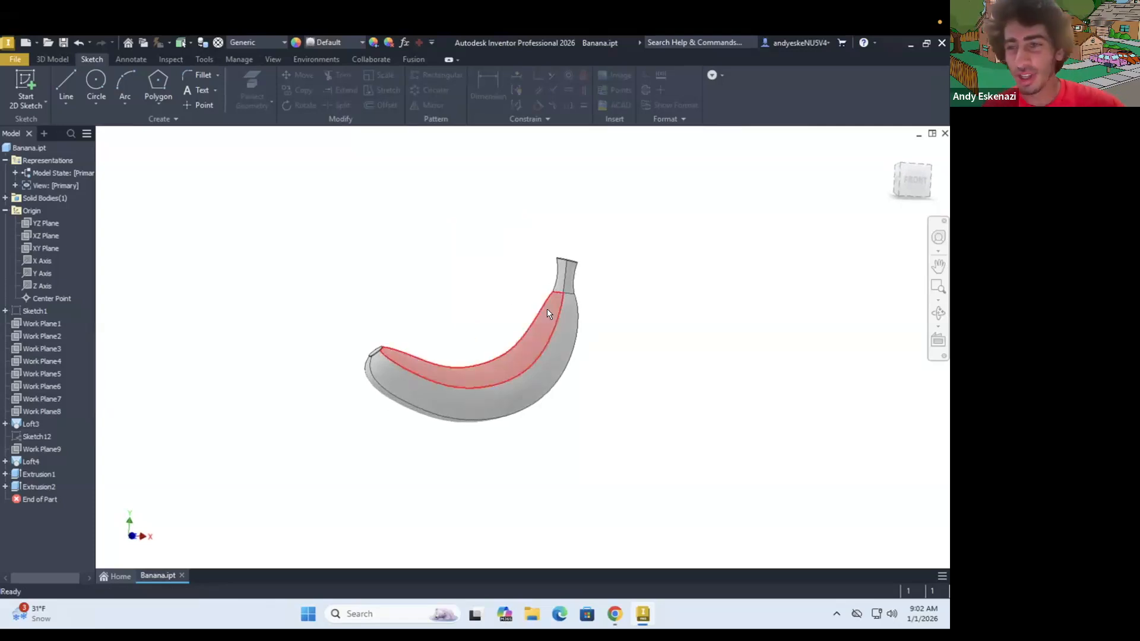
# Step: Create a work plane offset 100 mm from the XY plane, in front of the banana
pyautogui.click(26, 247)
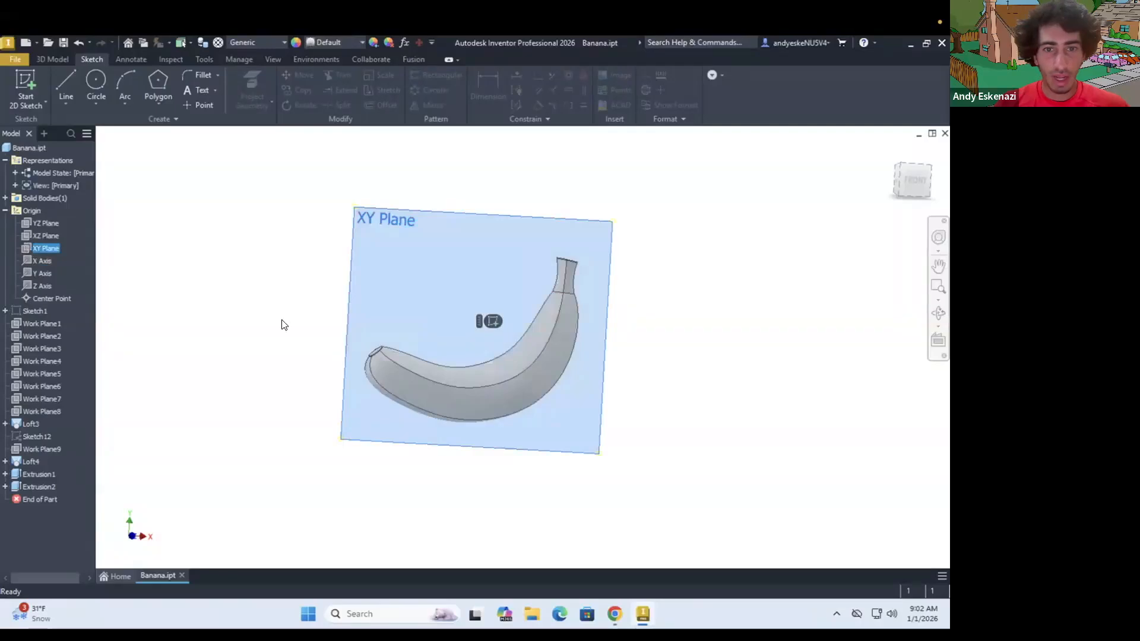
pyautogui.keyDown('shift'); pyautogui.moveTo(512, 367); pyautogui.dragTo(498, 366, button='middle'); pyautogui.keyUp('shift')
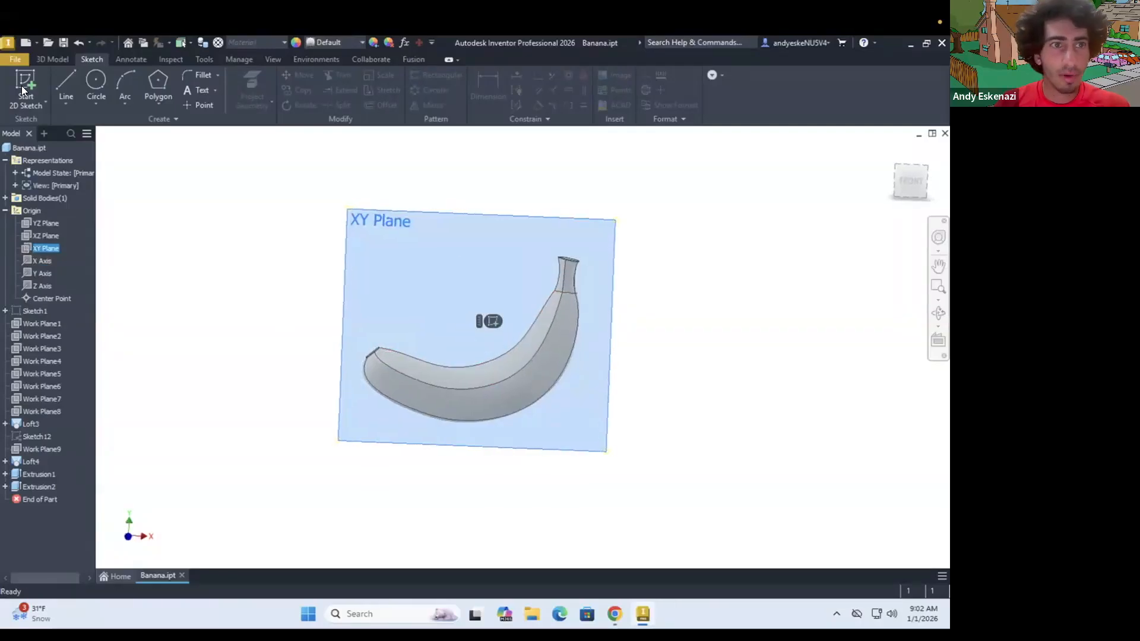
pyautogui.click(51, 59)
pyautogui.click(572, 88)
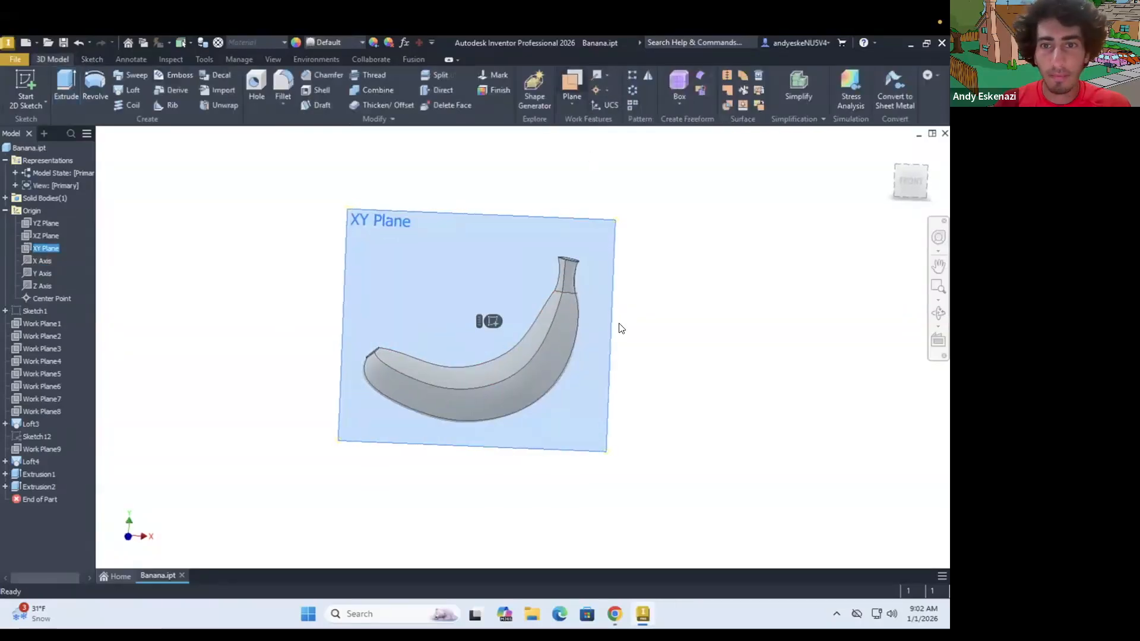
pyautogui.click(571, 106)
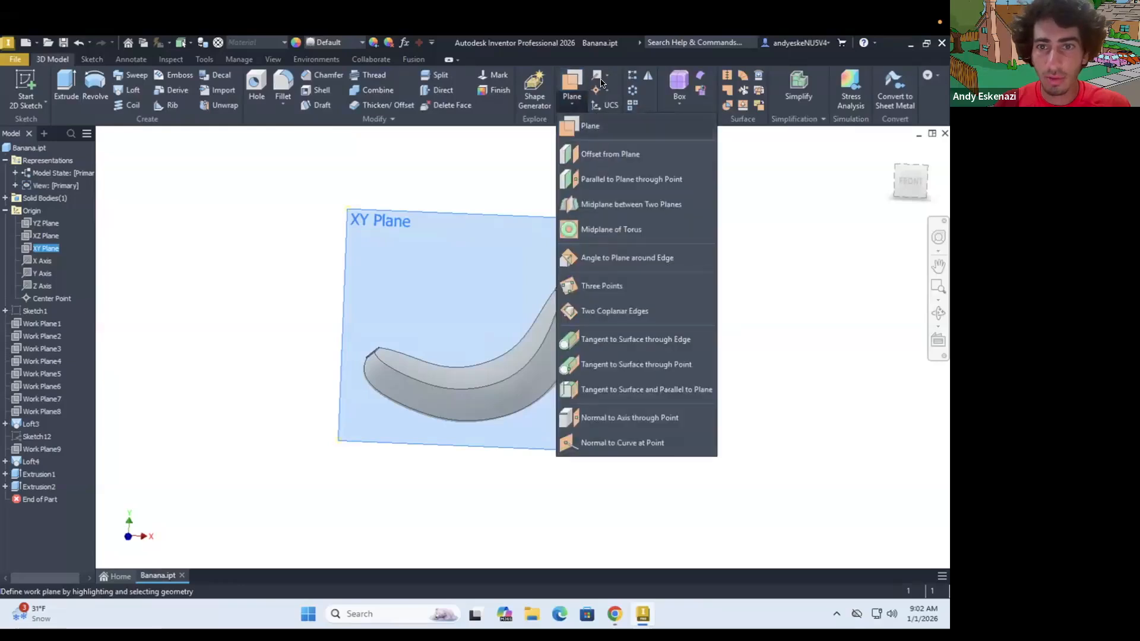
pyautogui.click(585, 153)
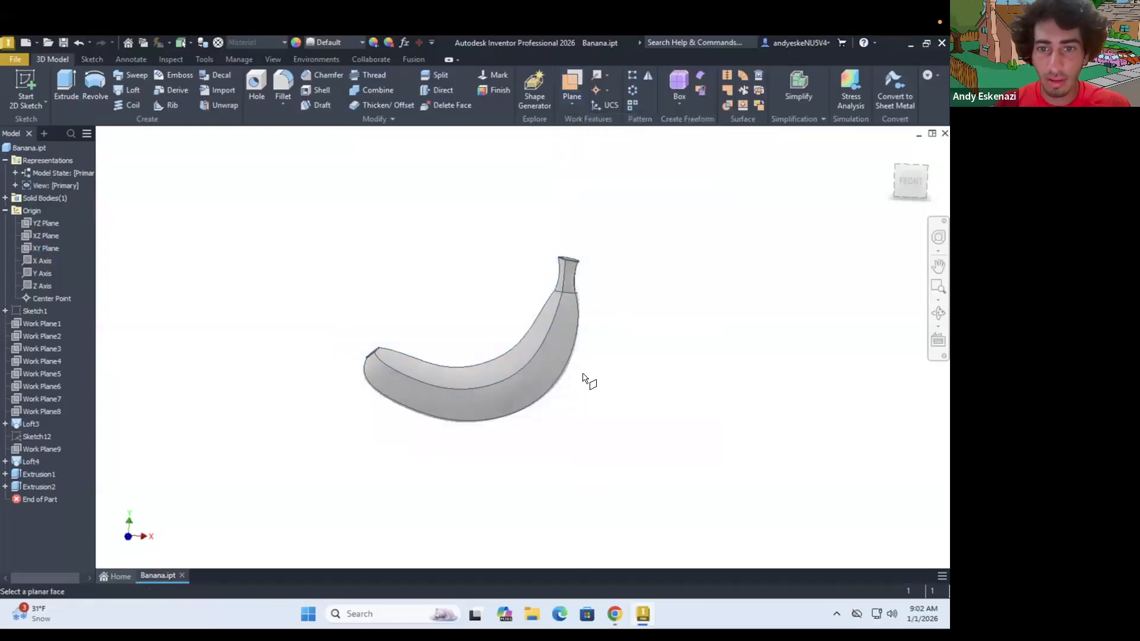
pyautogui.click(38, 243)
pyautogui.keyDown('shift'); pyautogui.moveTo(438, 359); pyautogui.dragTo(489, 415, button='middle'); pyautogui.keyUp('shift')
pyautogui.write('20')
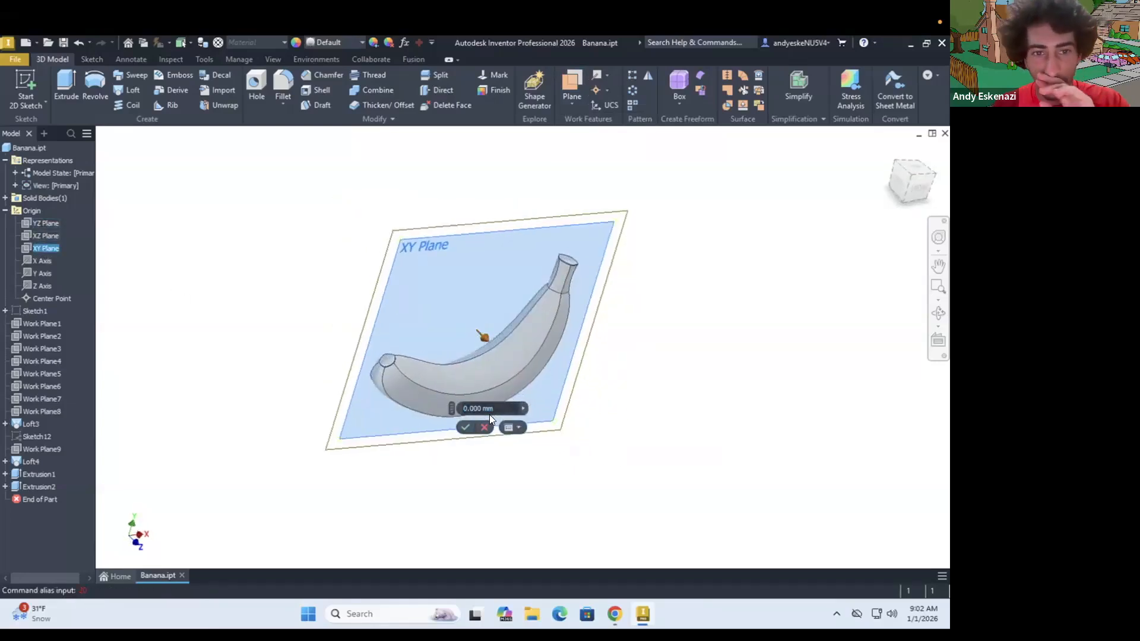
pyautogui.click(498, 410)
pyautogui.write('20')
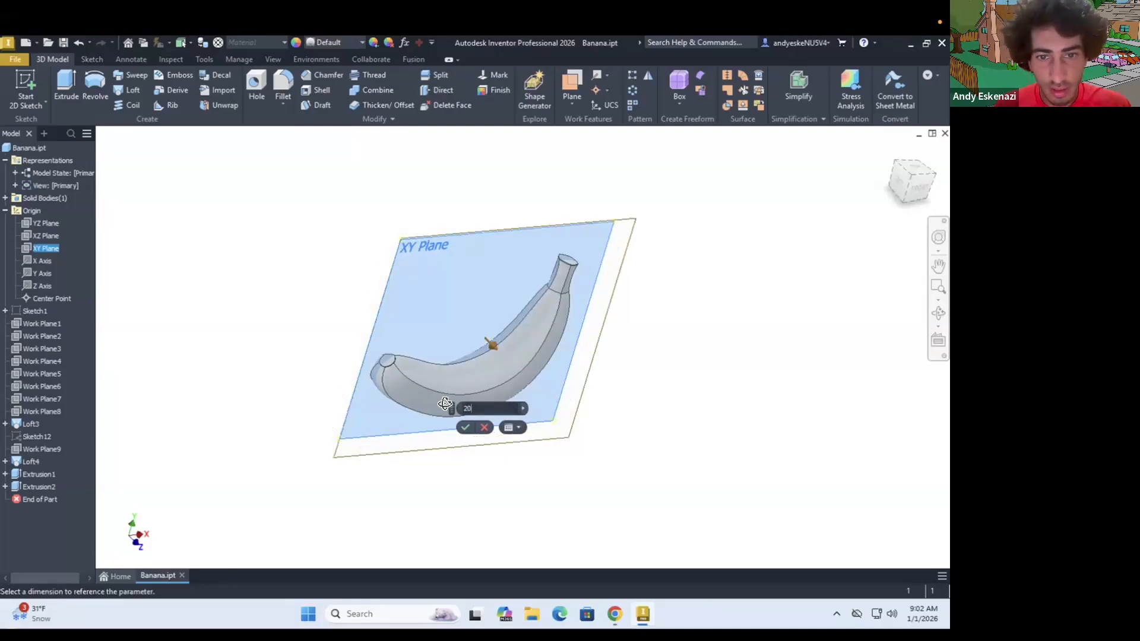
pyautogui.keyDown('shift'); pyautogui.moveTo(445, 404); pyautogui.dragTo(468, 409, button='middle'); pyautogui.keyUp('shift')
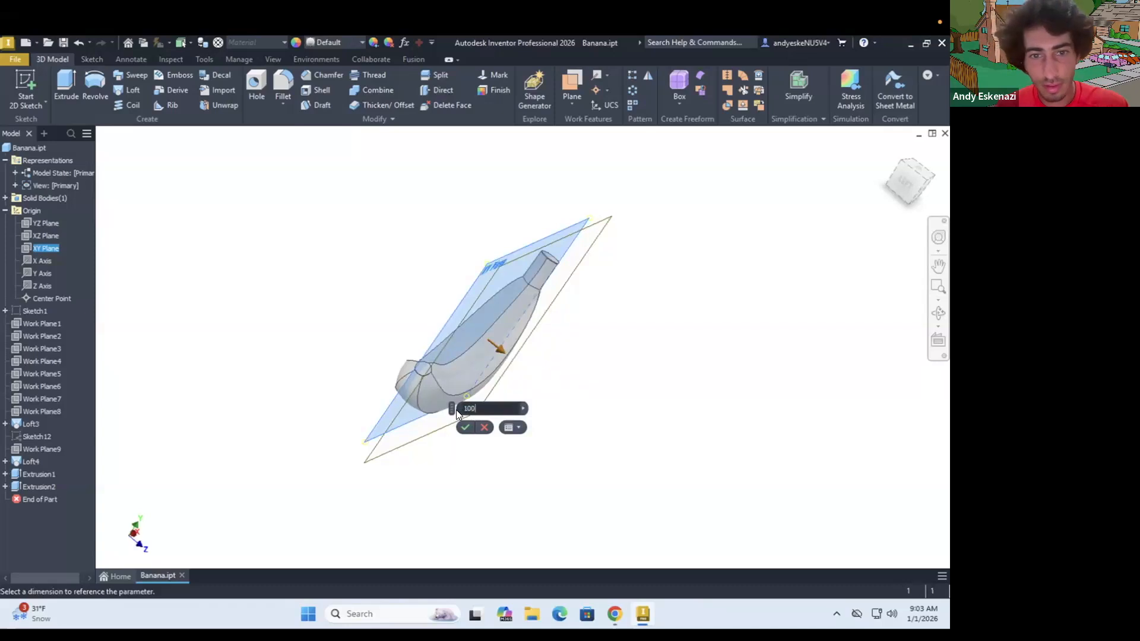
pyautogui.press('Return')
# Step: Start a sketch on the offset work plane in front of the banana and project the body's inner edge and the stem's side edges
pyautogui.keyDown('shift'); pyautogui.moveTo(487, 410); pyautogui.dragTo(392, 385, button='middle'); pyautogui.keyUp('shift')
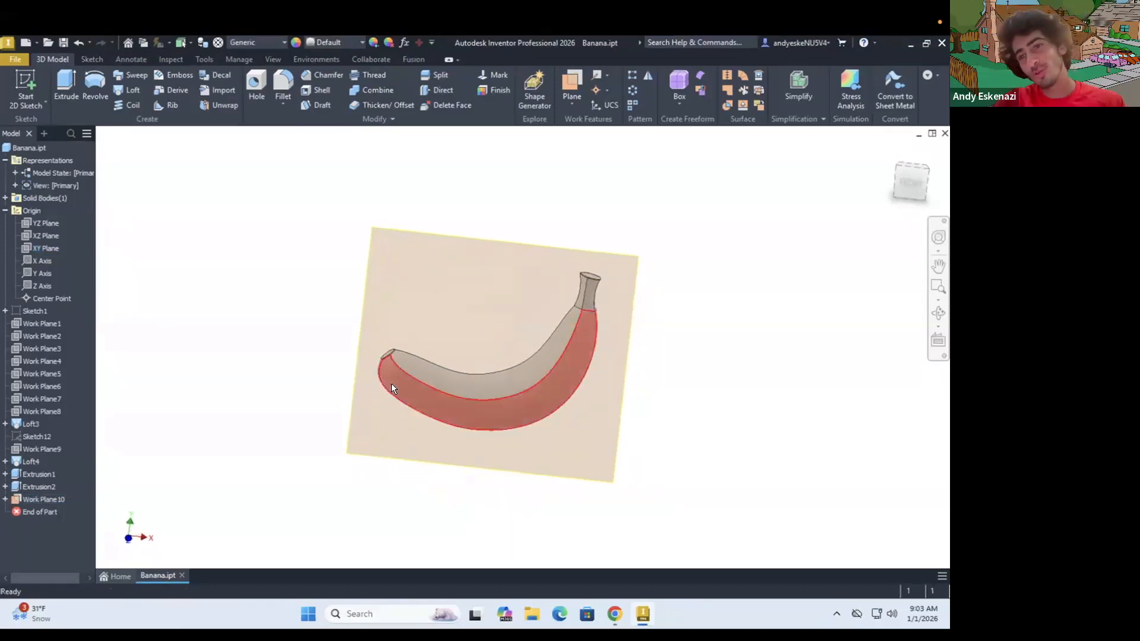
pyautogui.moveTo(391, 384)
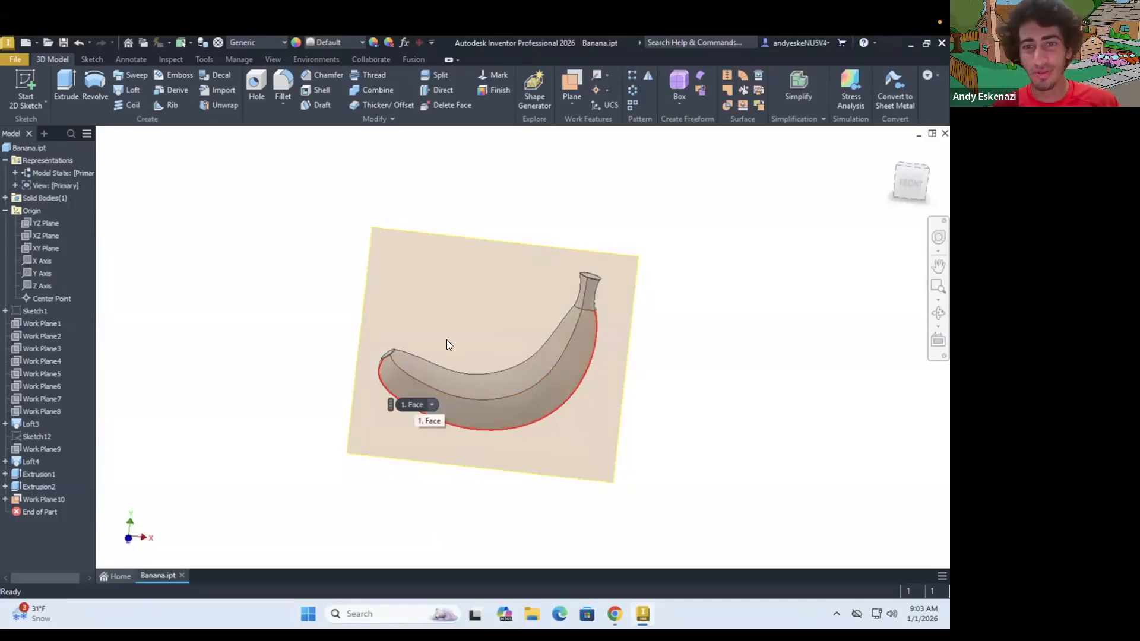
pyautogui.moveTo(481, 346)
pyautogui.keyDown('shift'); pyautogui.mouseDown(button='middle')
pyautogui.moveTo(501, 326)
pyautogui.moveTo(486, 330)
pyautogui.moveTo(495, 337)
pyautogui.mouseUp(button='middle'); pyautogui.keyUp('shift')
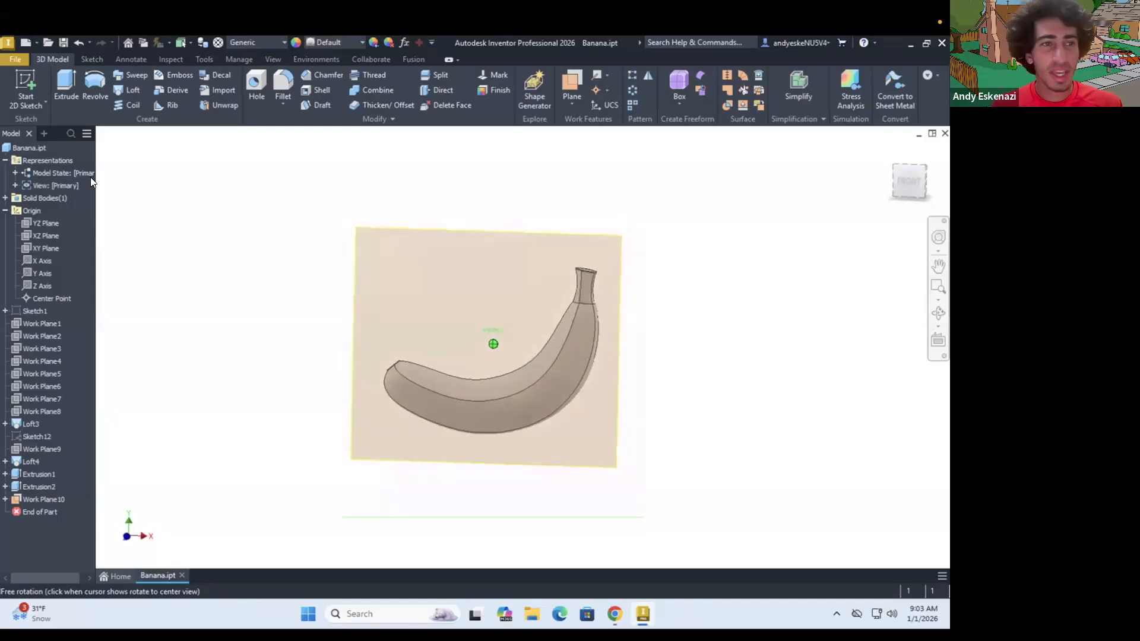
pyautogui.click(26, 86)
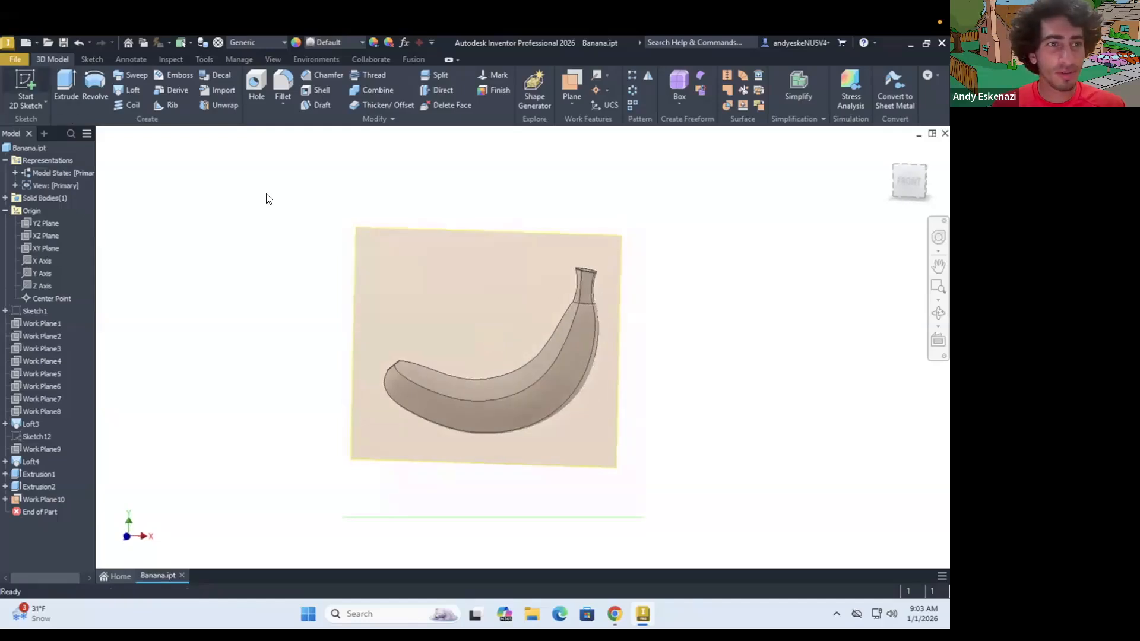
pyautogui.click(387, 233)
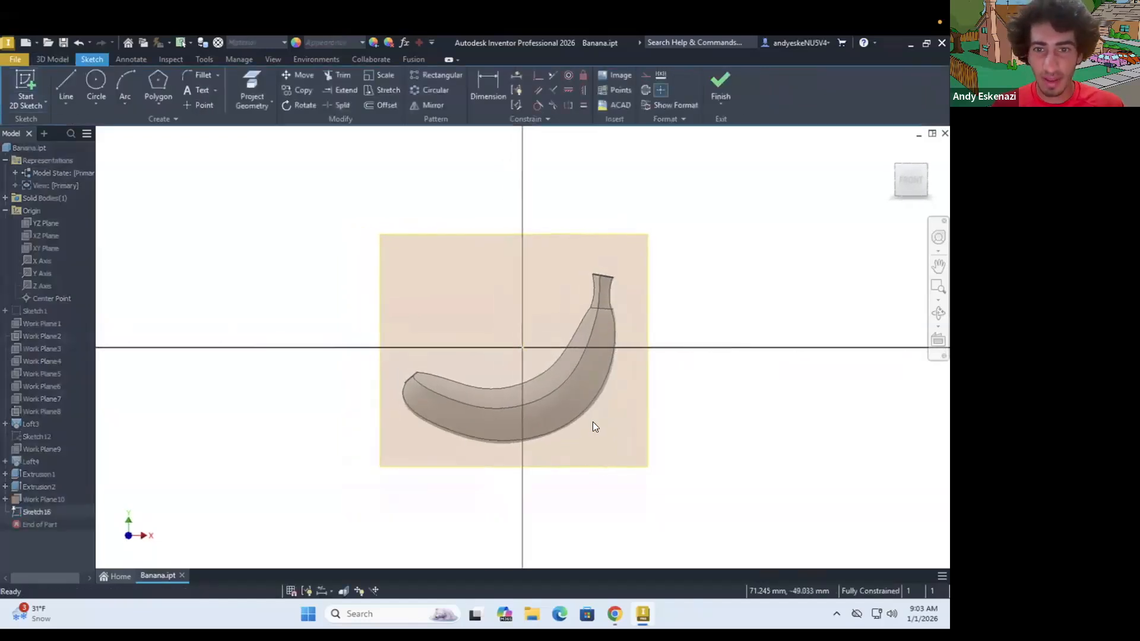
pyautogui.click(261, 93)
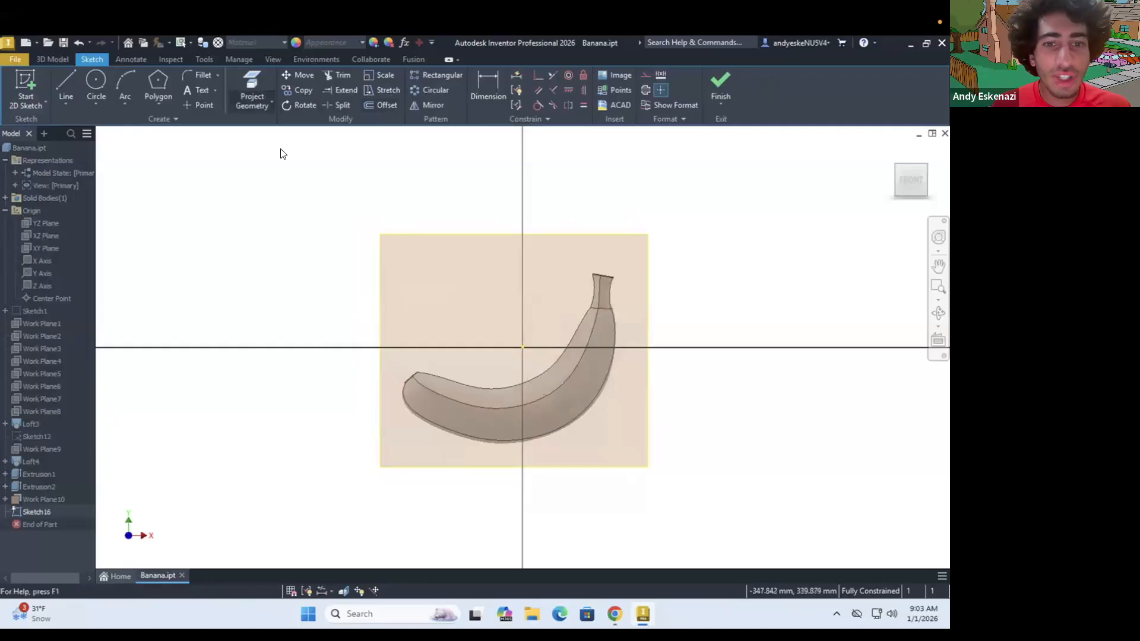
pyautogui.click(569, 295)
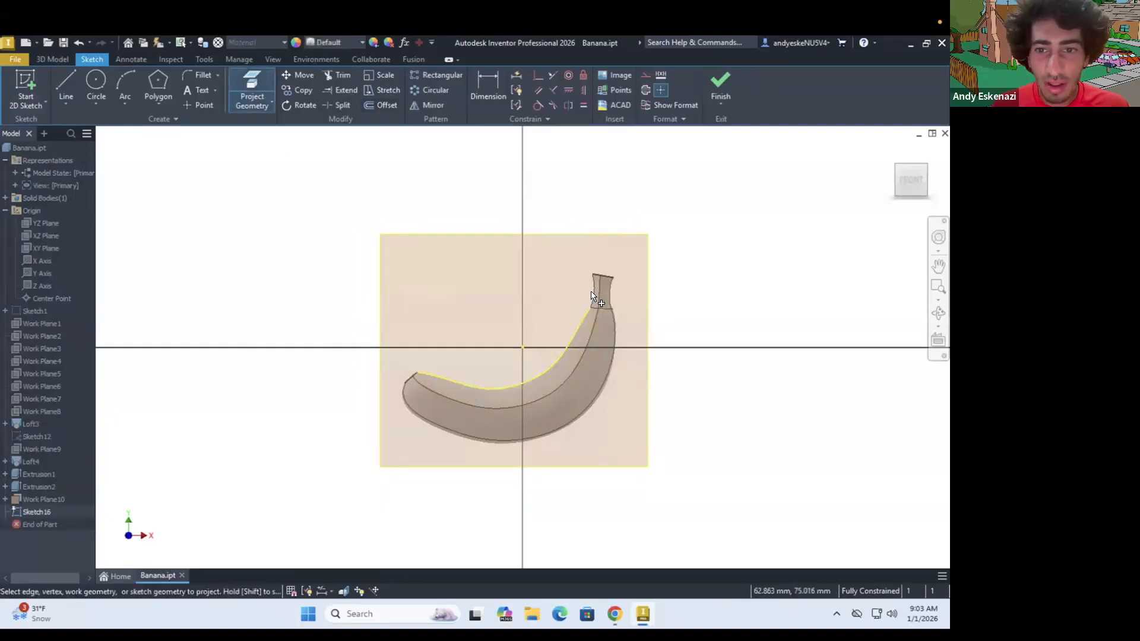
pyautogui.click(595, 293)
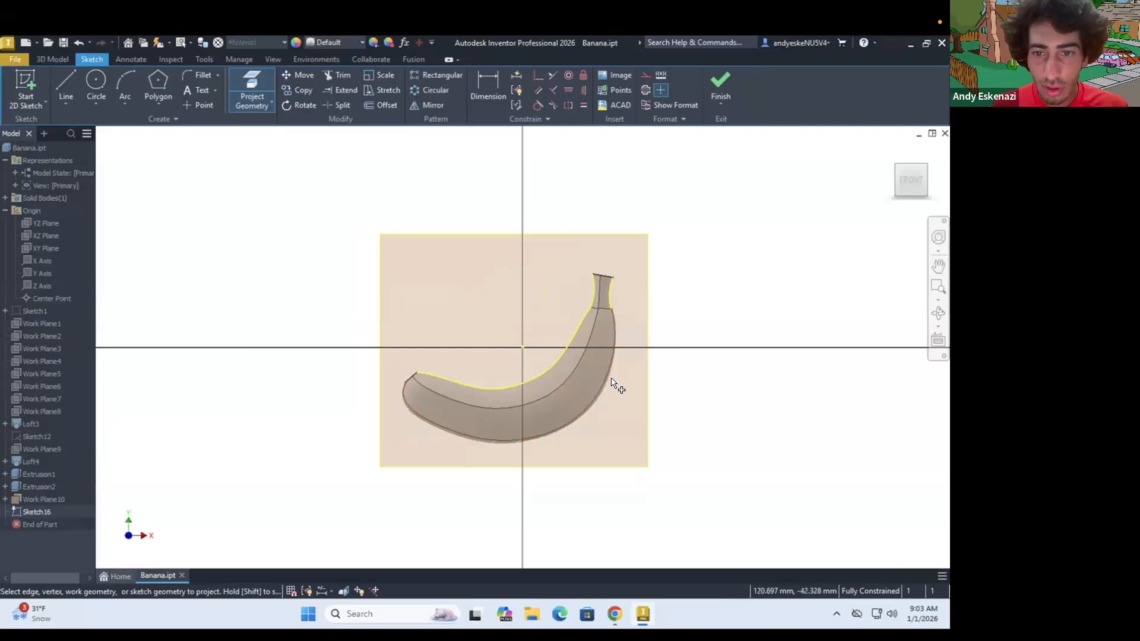
# Step: Try to project the banana's outer edge and the short edge at the stem joint into the sketch
pyautogui.scroll(5, 625, 389)
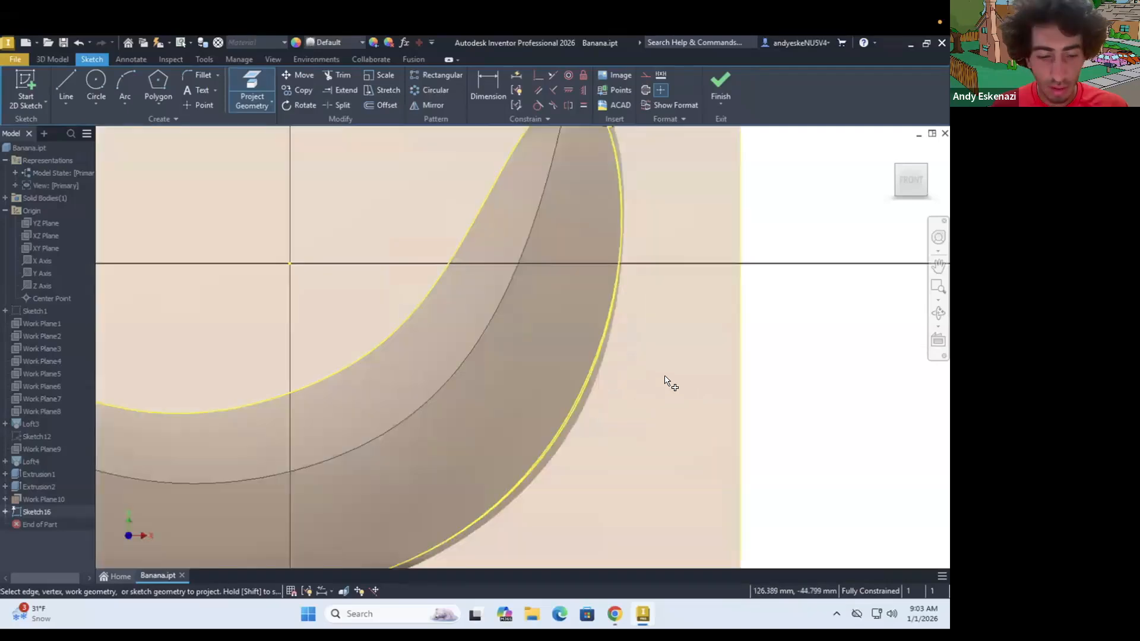
pyautogui.hotkey('ctrl', 'z')
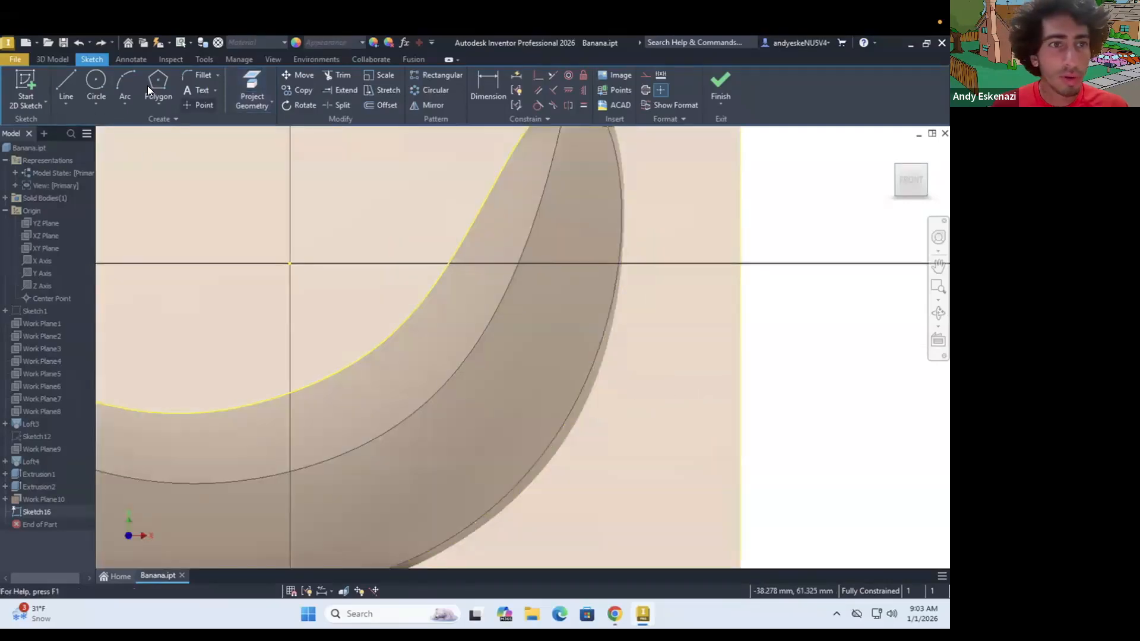
pyautogui.click(256, 80)
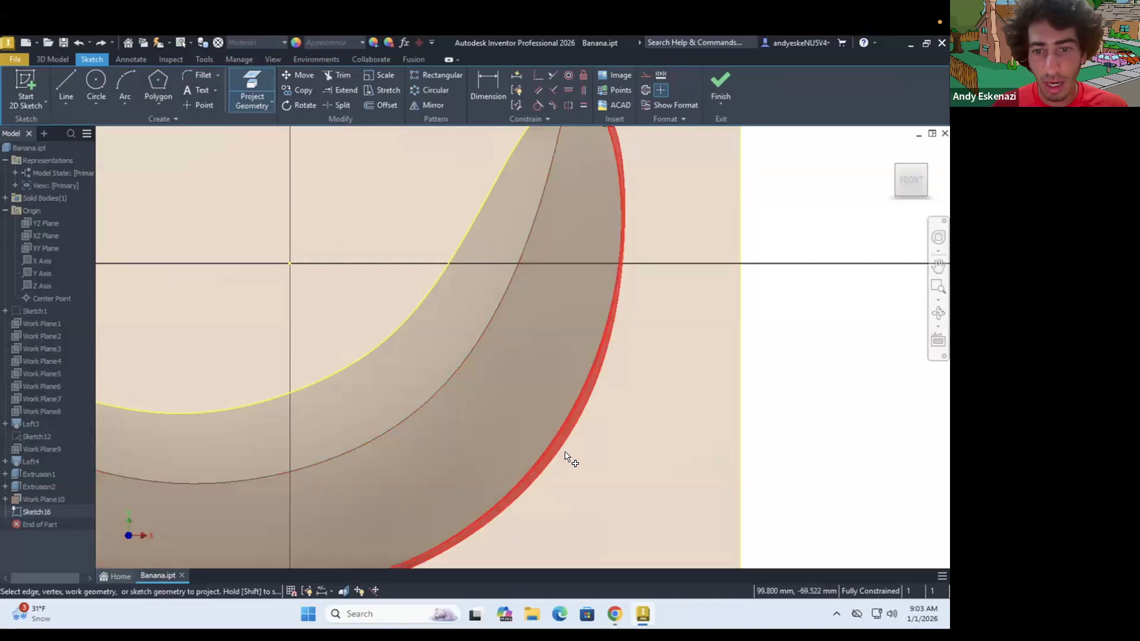
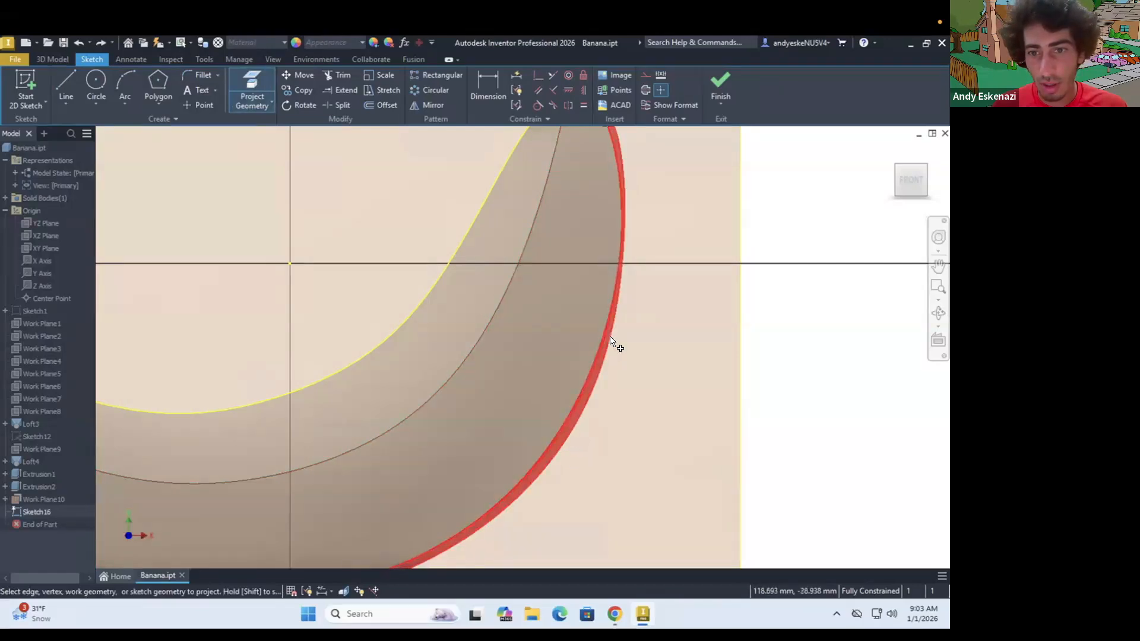
pyautogui.scroll(-5, 622, 337)
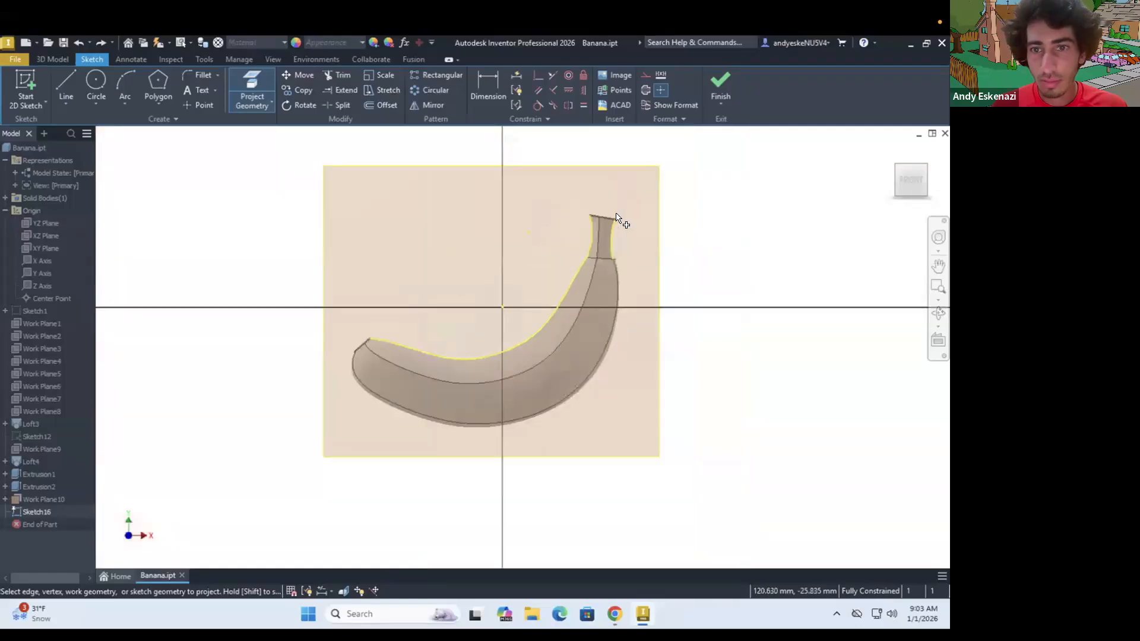
pyautogui.scroll(5, 621, 262)
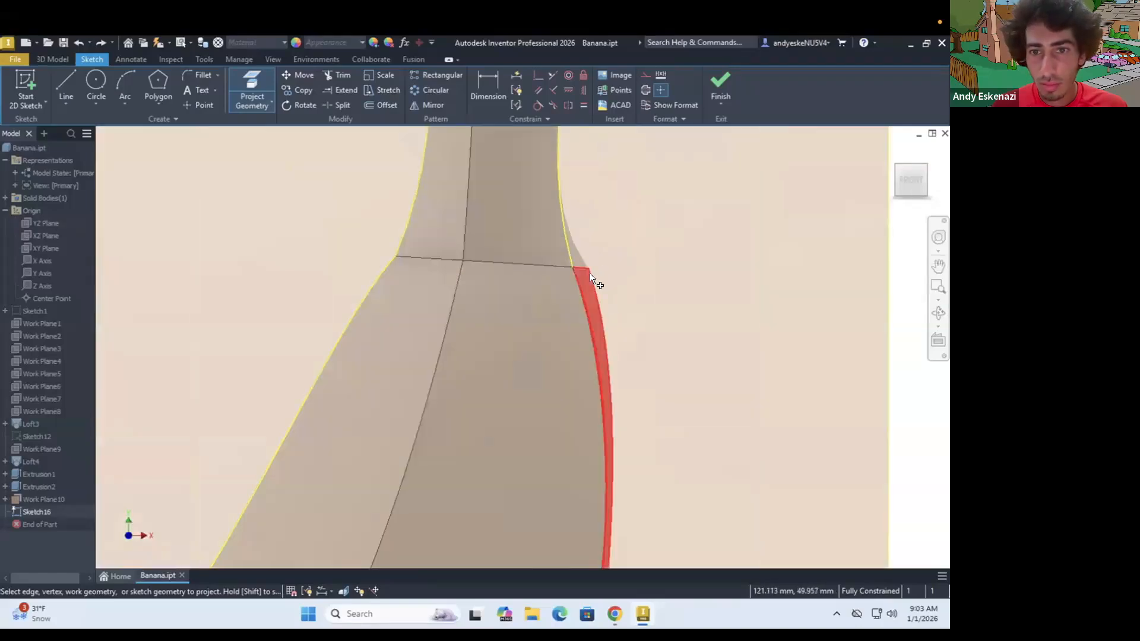
pyautogui.click(585, 260)
pyautogui.click(629, 313)
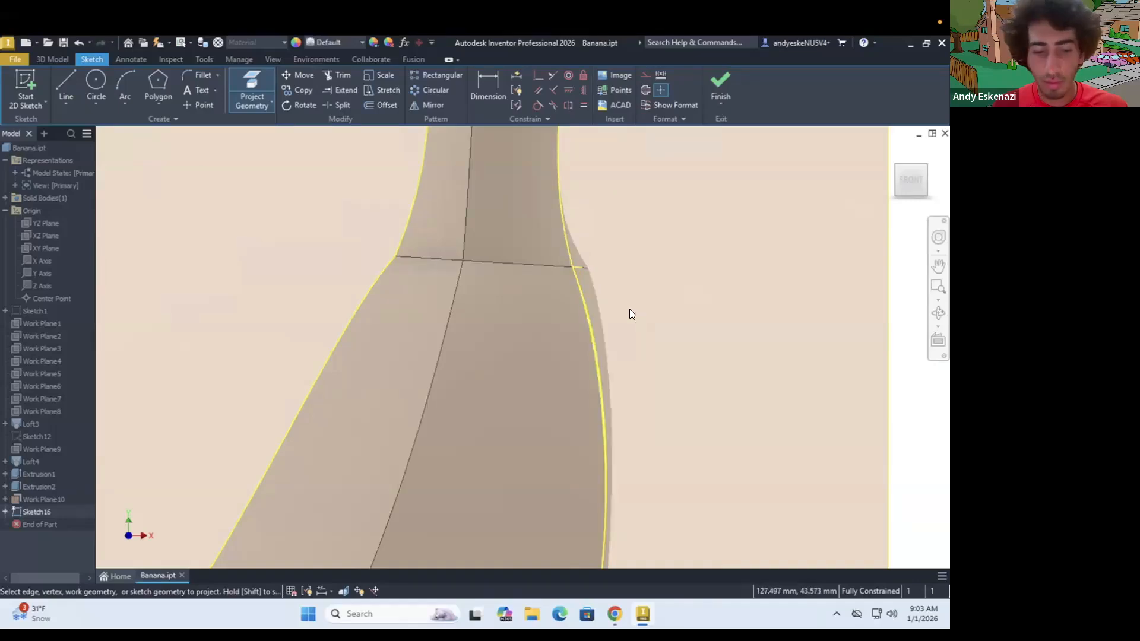
pyautogui.hotkey('ctrl', 'z')
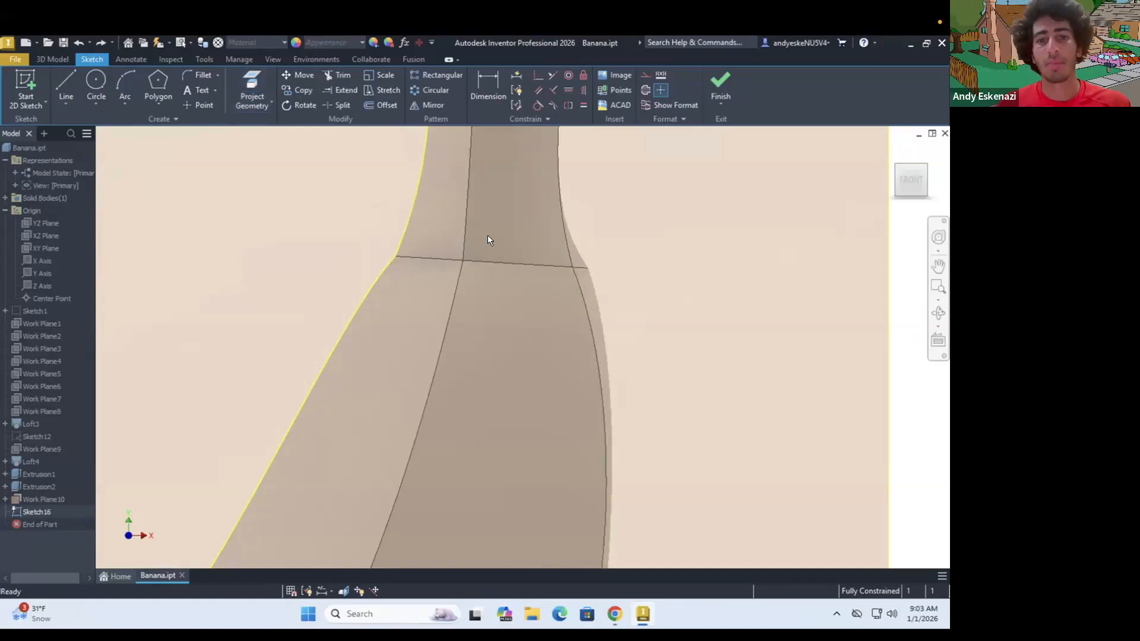
# Step: Draw a spline starting just beyond the end opposite the stem and running along the middle of the body toward the stem
pyautogui.scroll(-5, 486, 236)
pyautogui.scroll(2, 253, 321)
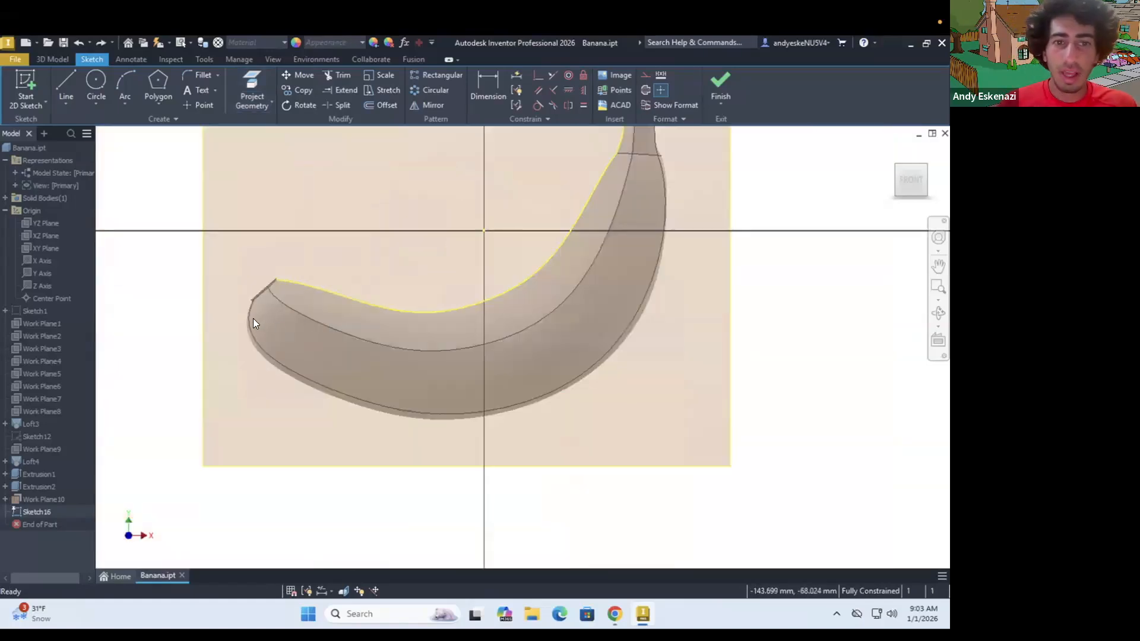
pyautogui.click(158, 106)
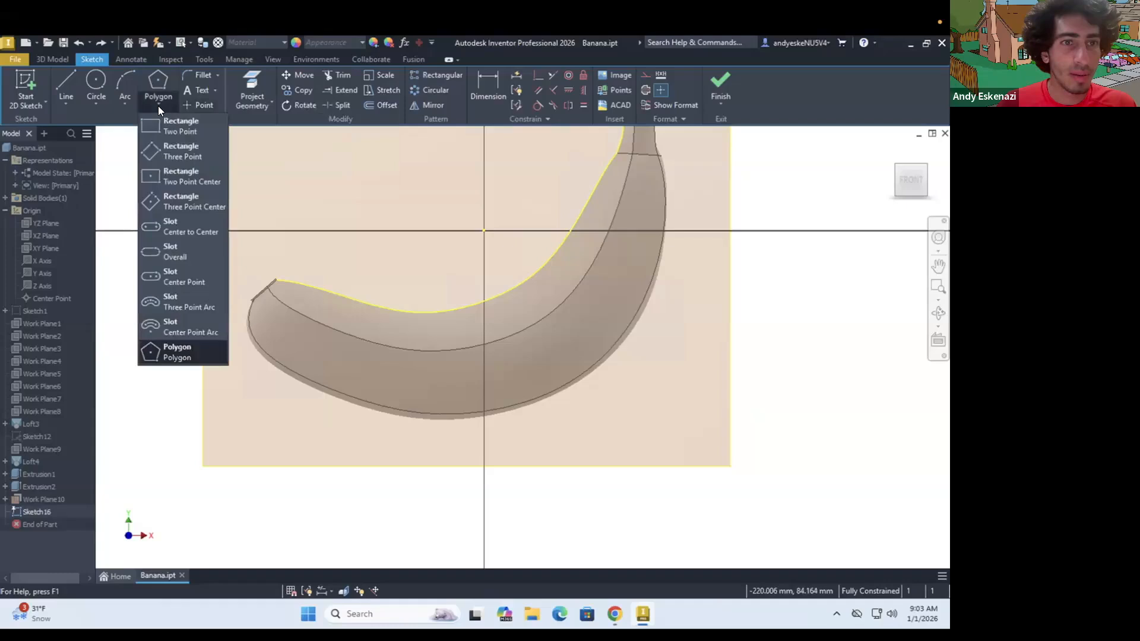
pyautogui.click(64, 103)
pyautogui.click(65, 103)
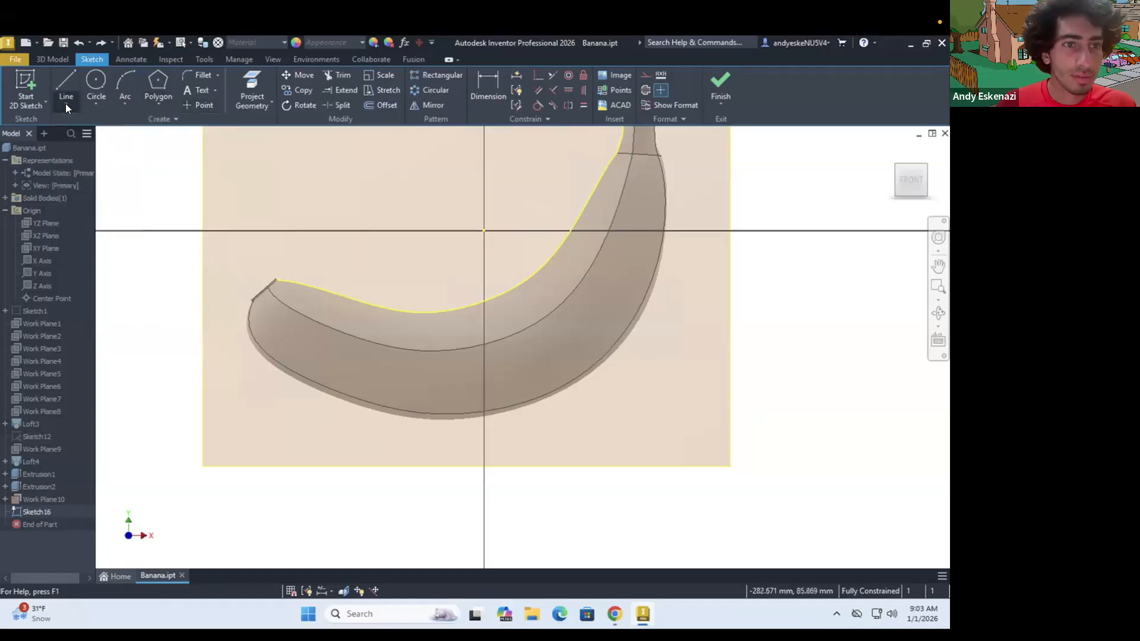
pyautogui.click(65, 103)
pyautogui.click(87, 200)
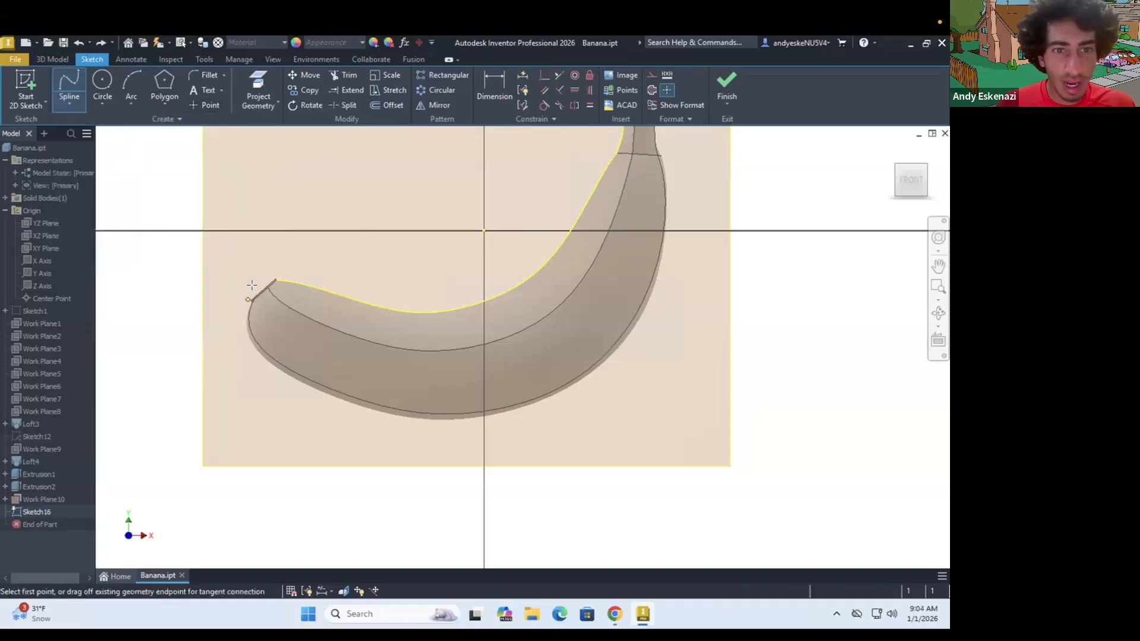
pyautogui.click(251, 279)
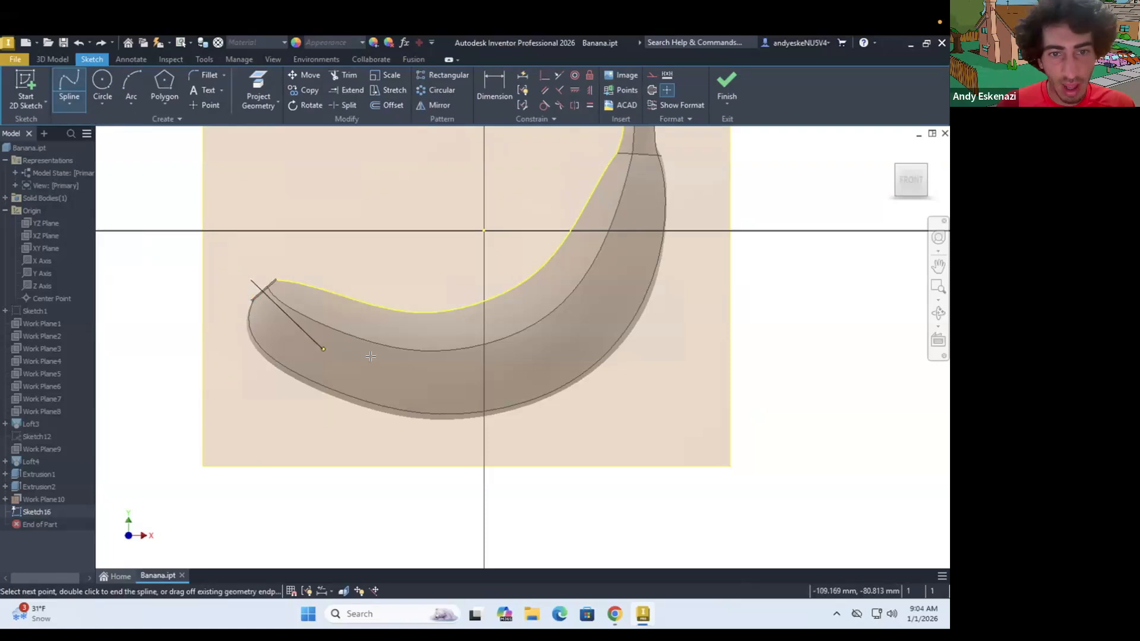
pyautogui.click(325, 352)
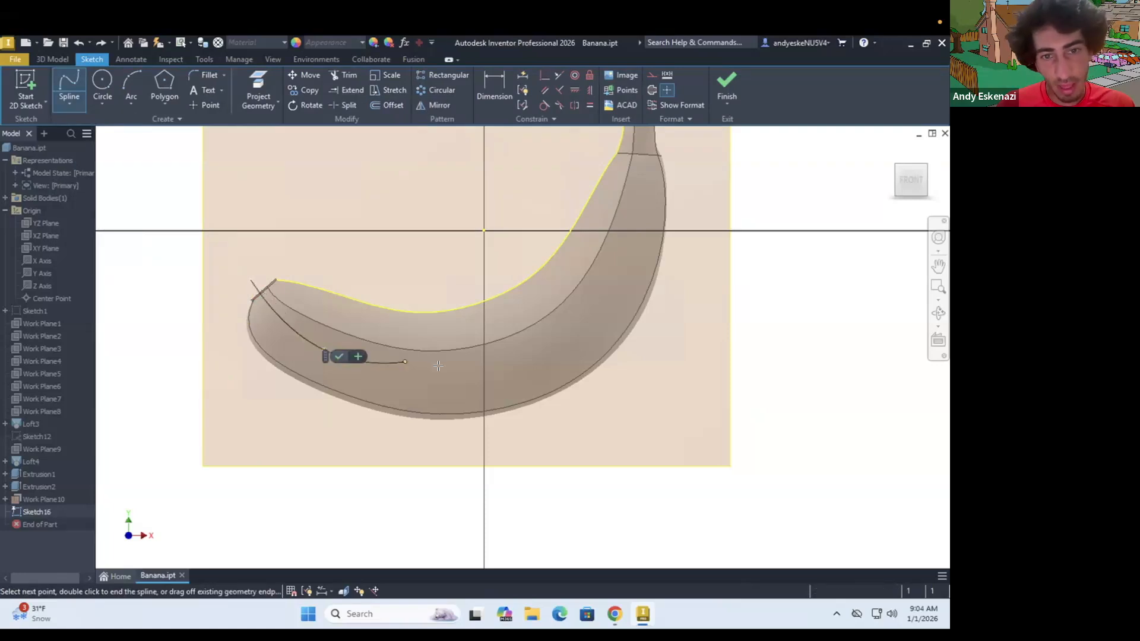
pyautogui.click(546, 352)
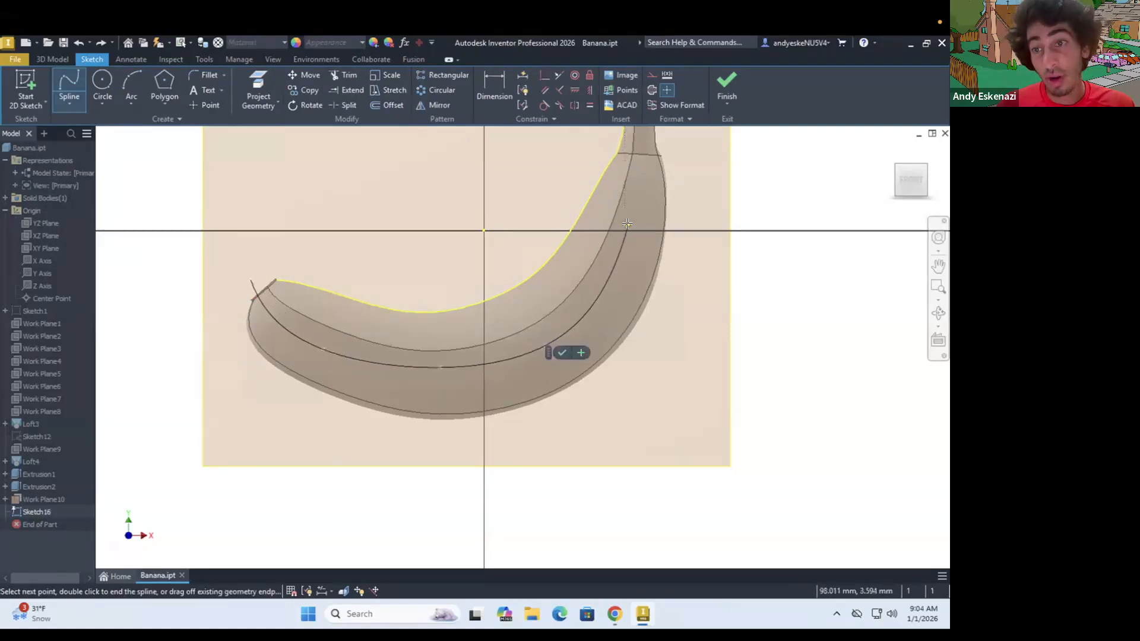
pyautogui.click(629, 231)
# Step: Carry the spline through the stem to end just above its tip, and finish the sketch
pyautogui.scroll(2, 637, 196)
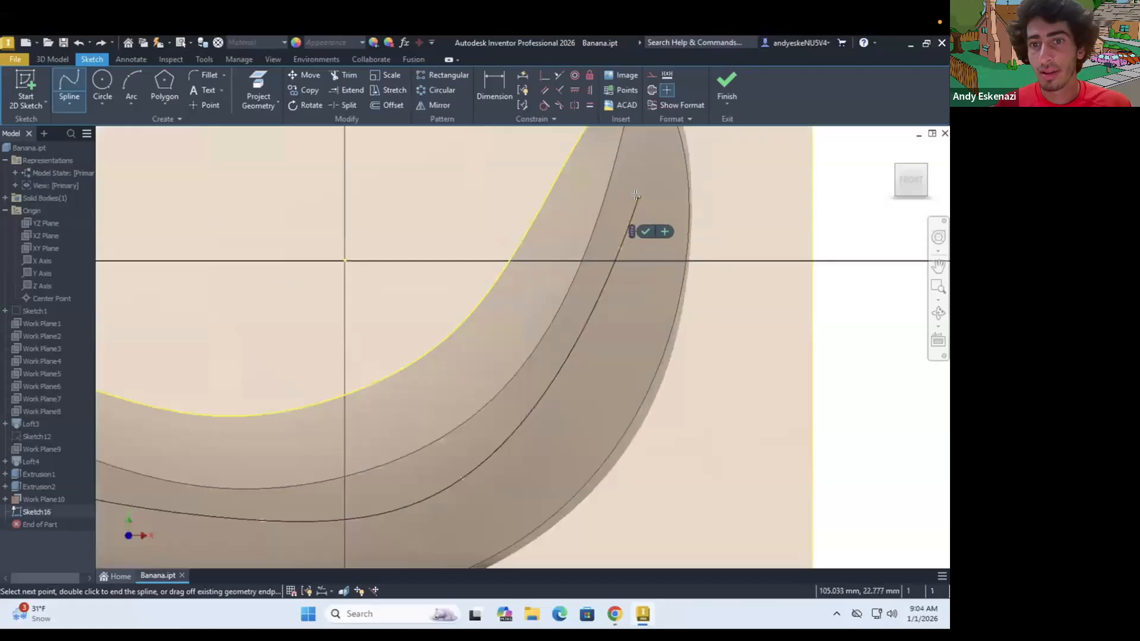
pyautogui.scroll(-3, 639, 178)
pyautogui.scroll(2, 639, 154)
pyautogui.scroll(-2, 640, 131)
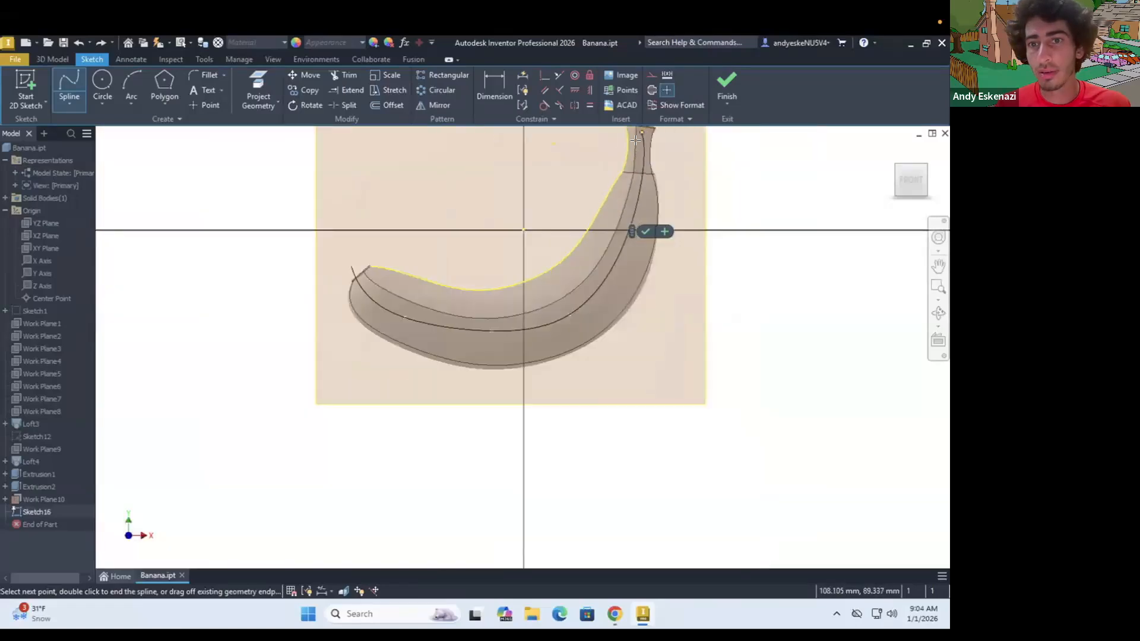
pyautogui.scroll(-2, 640, 130)
pyautogui.scroll(-3, 639, 130)
pyautogui.scroll(5, 639, 130)
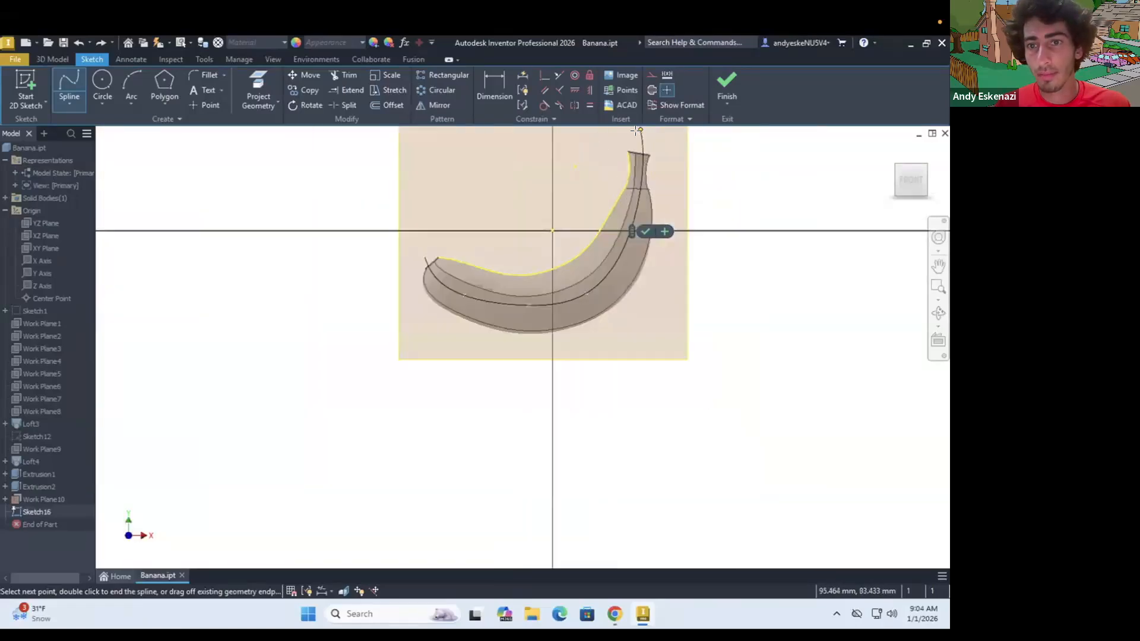
pyautogui.click(634, 135)
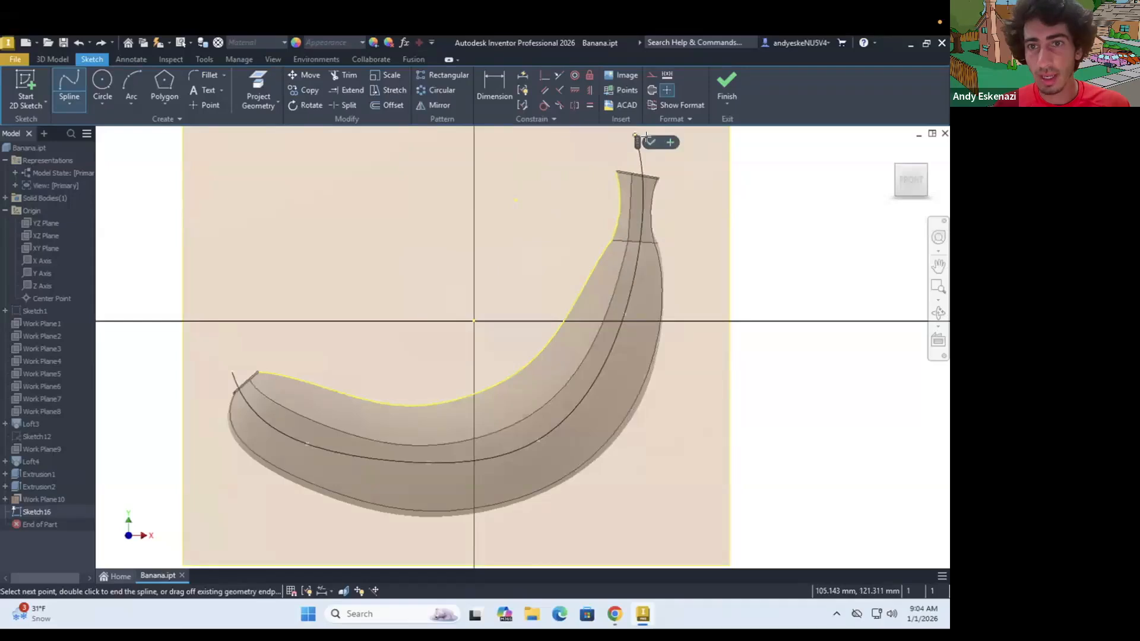
pyautogui.press('Escape')
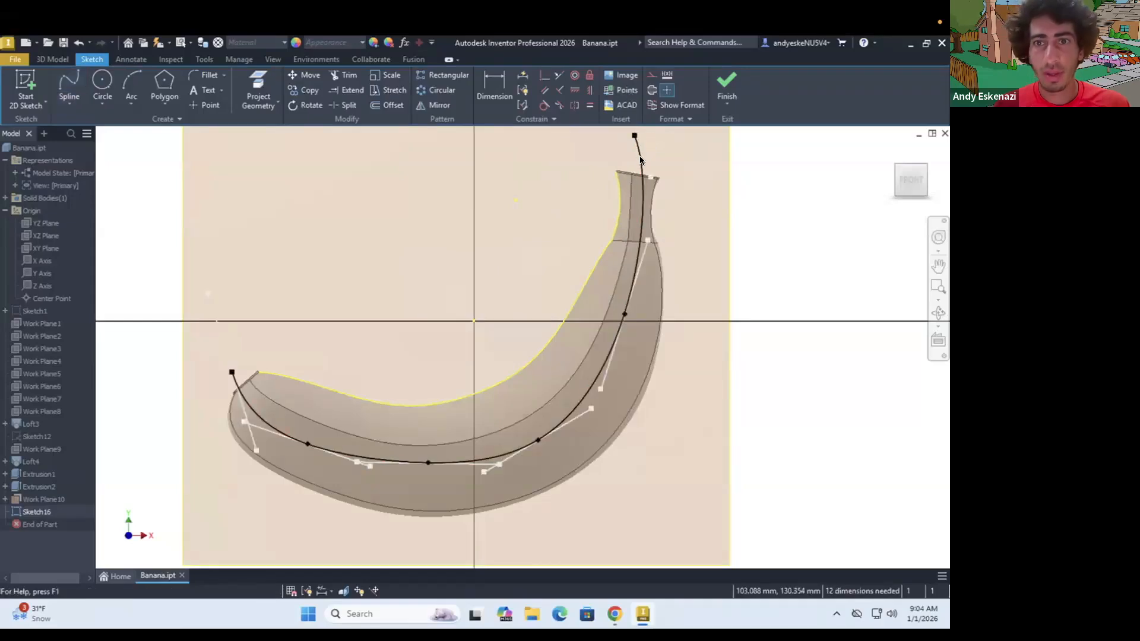
pyautogui.click(727, 86)
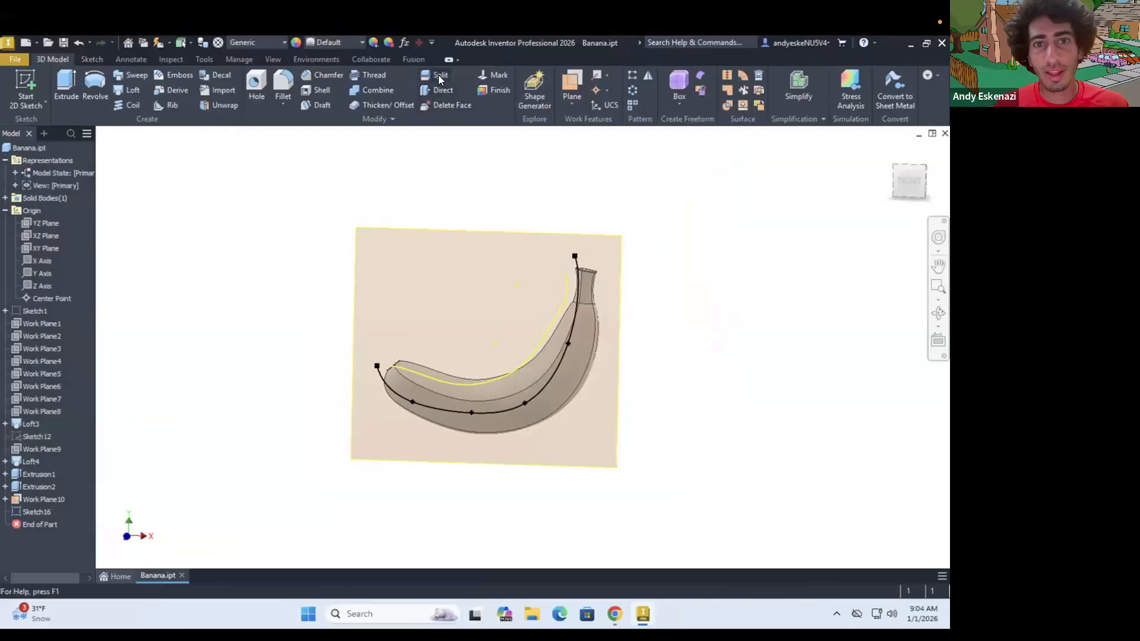
# Step: Split the banana solid into two bodies using the spline as the tool, keeping both sides
pyautogui.click(438, 75)
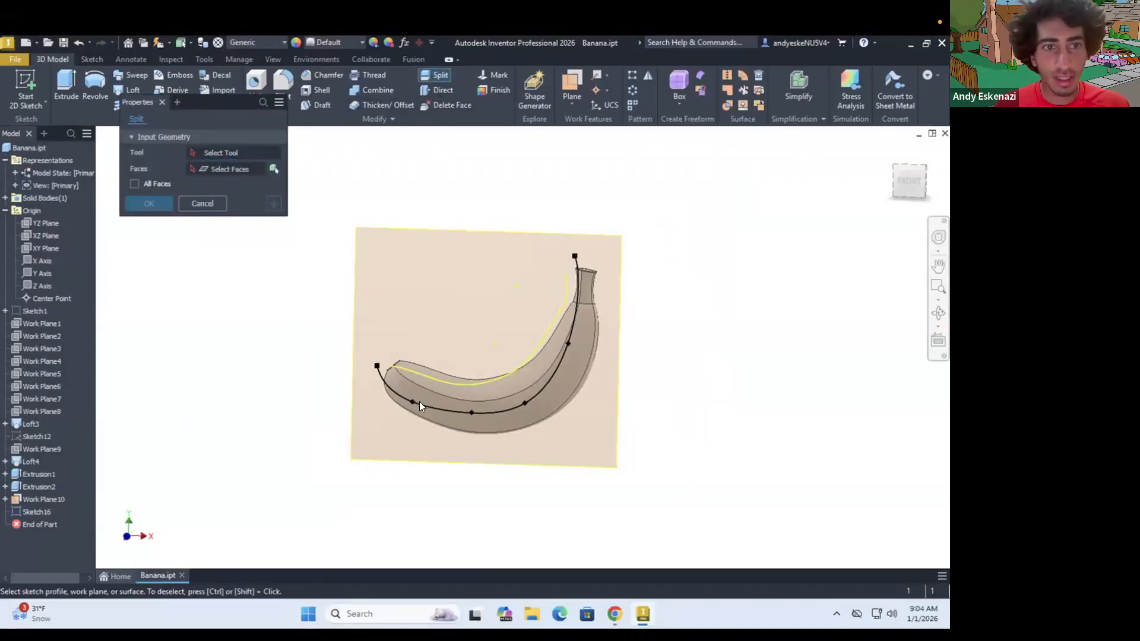
pyautogui.click(383, 386)
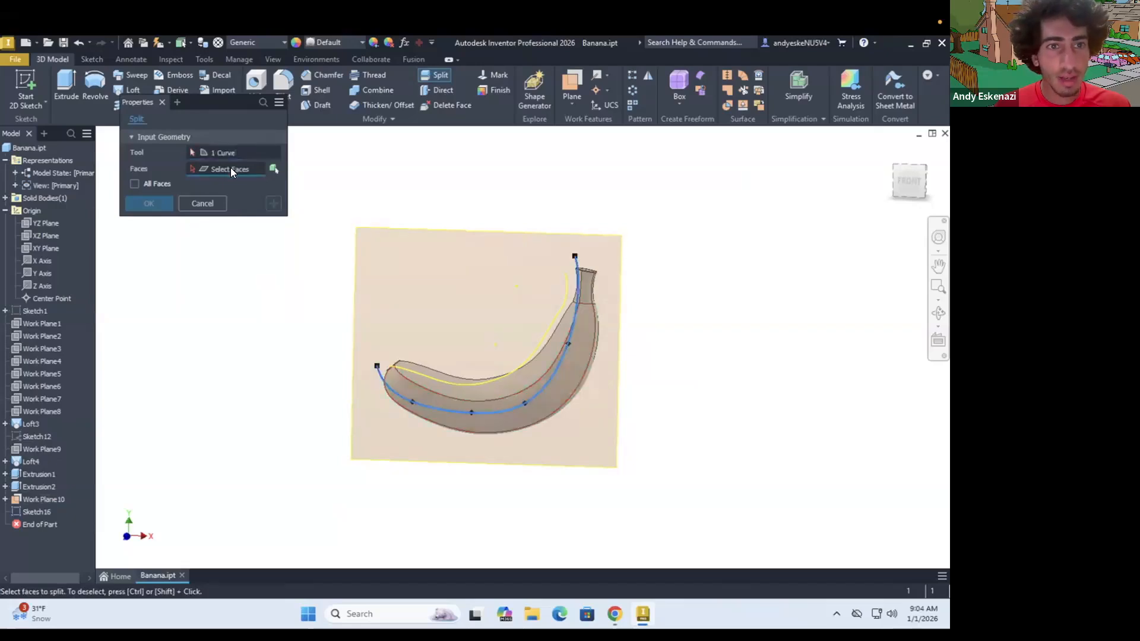
pyautogui.click(273, 169)
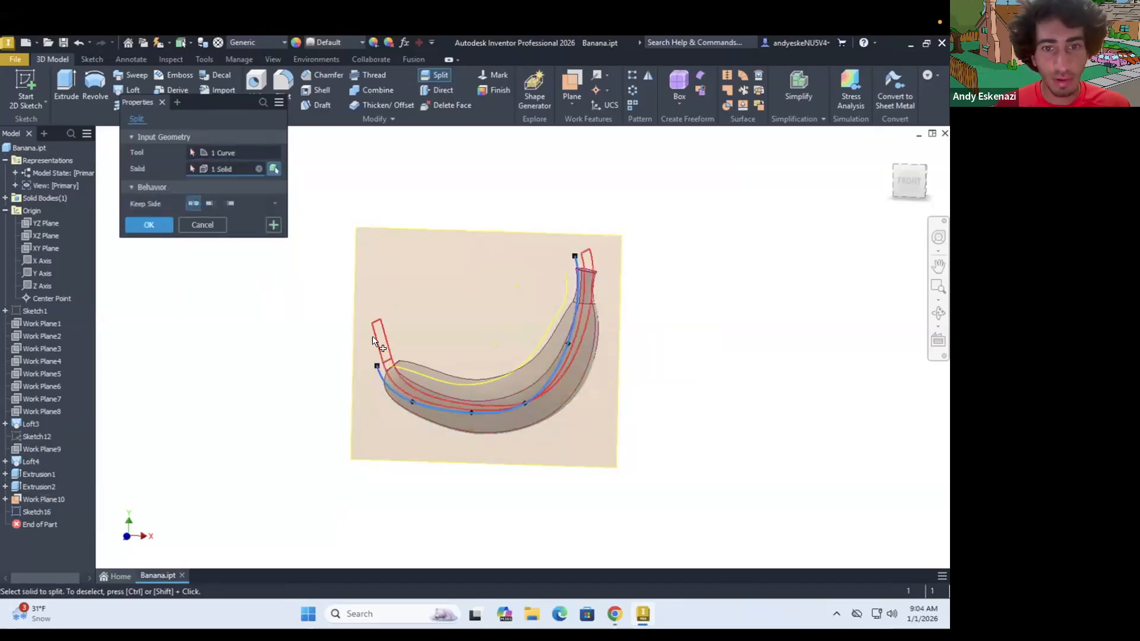
pyautogui.keyDown('shift'); pyautogui.moveTo(446, 387); pyautogui.dragTo(586, 283, button='middle'); pyautogui.keyUp('shift')
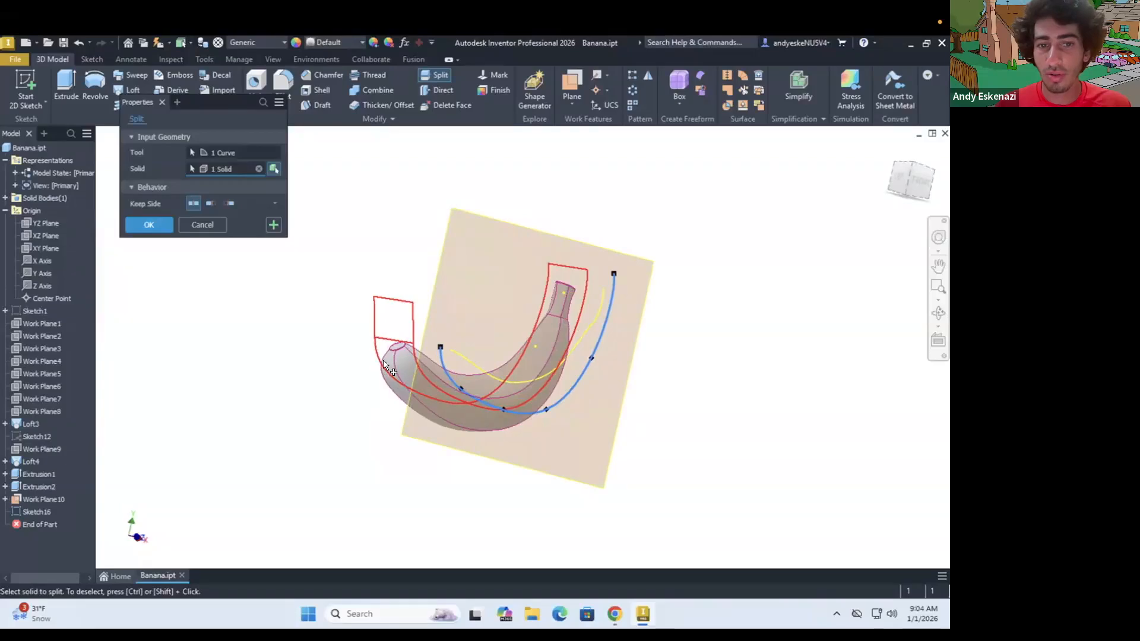
pyautogui.click(153, 226)
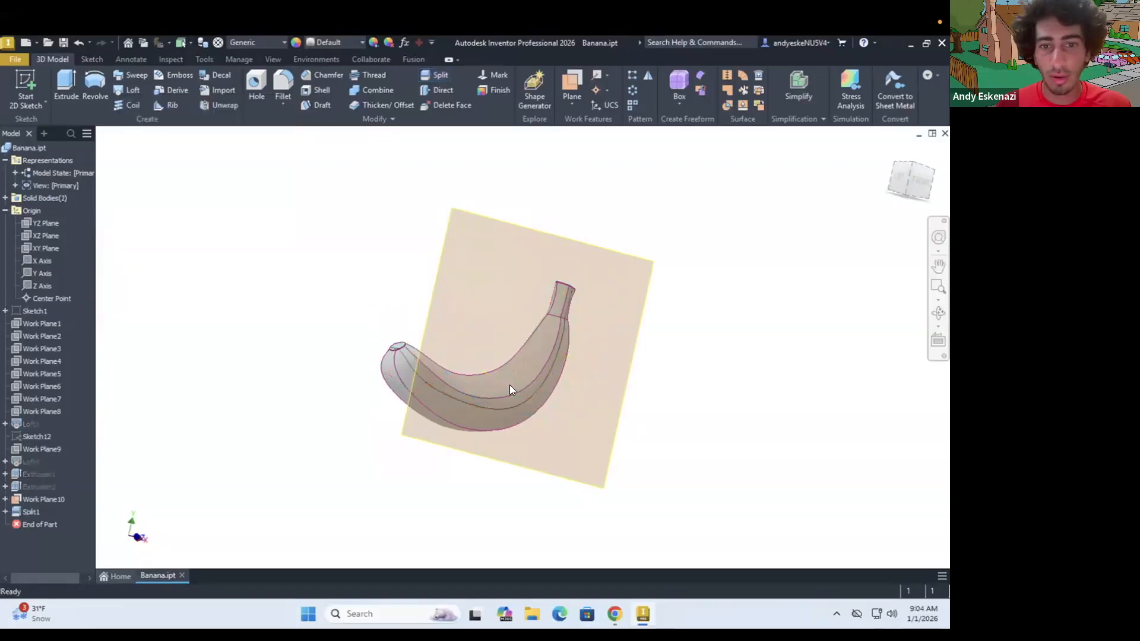
pyautogui.keyDown('shift'); pyautogui.moveTo(509, 385); pyautogui.dragTo(190, 352, button='middle'); pyautogui.keyUp('shift')
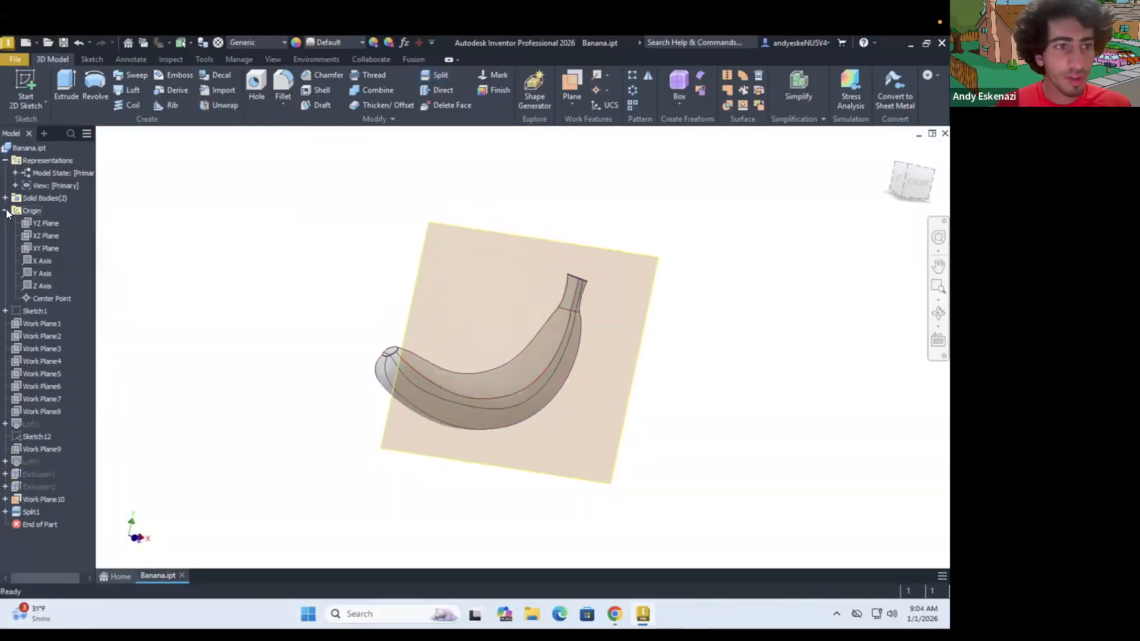
# Step: List the part's solid bodies and hide the offset work plane that holds the splitting sketch
pyautogui.click(5, 211)
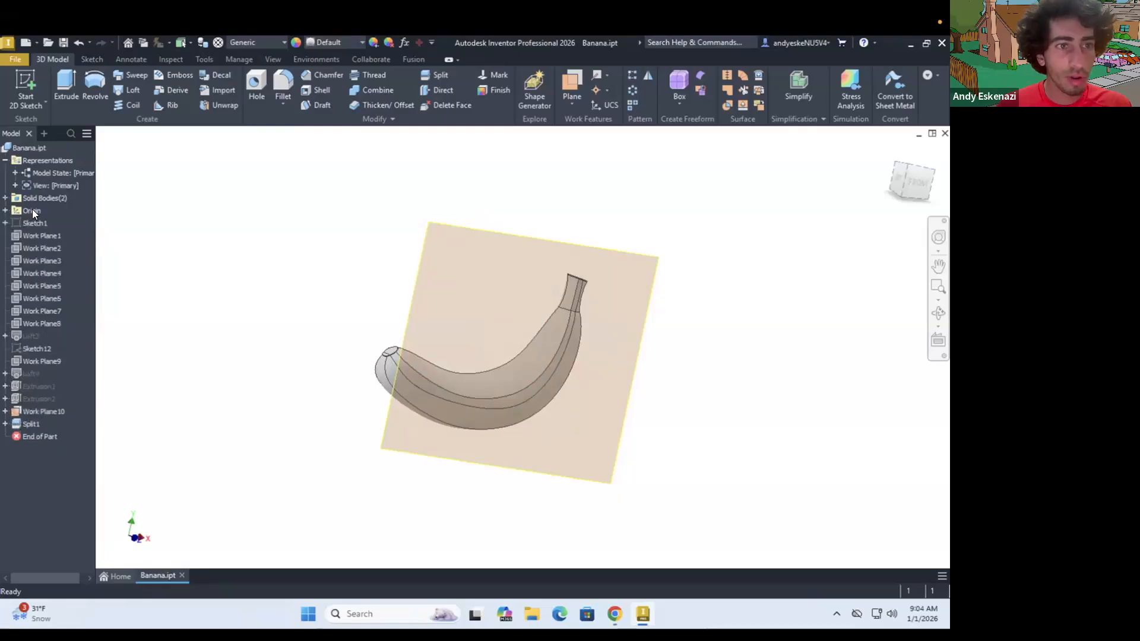
pyautogui.click(5, 199)
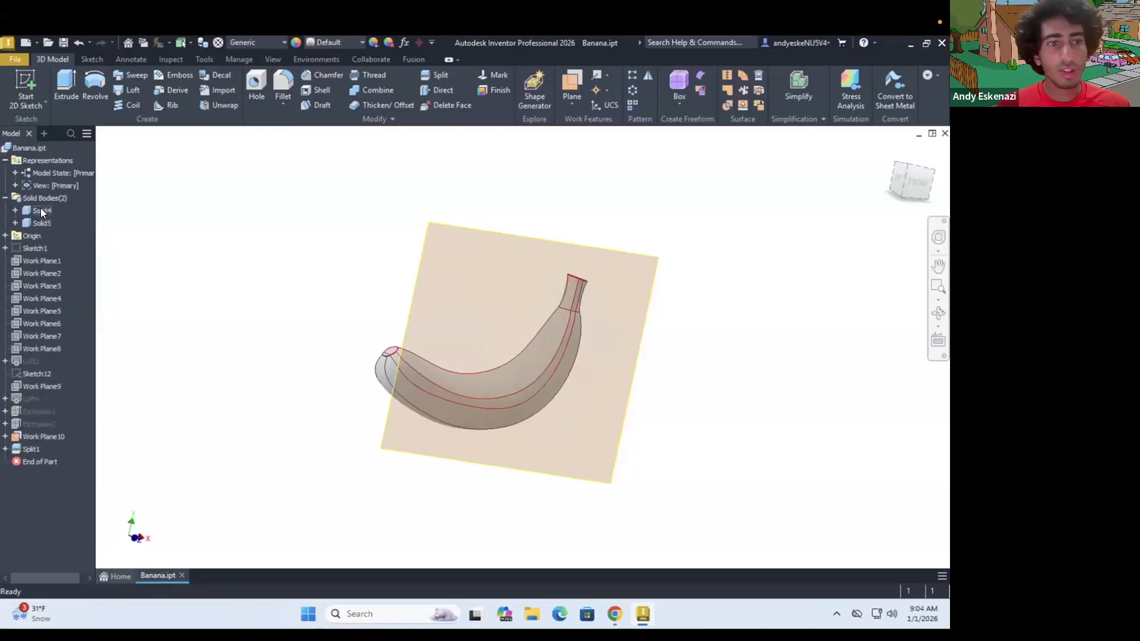
pyautogui.rightClick(646, 307)
pyautogui.click(677, 293)
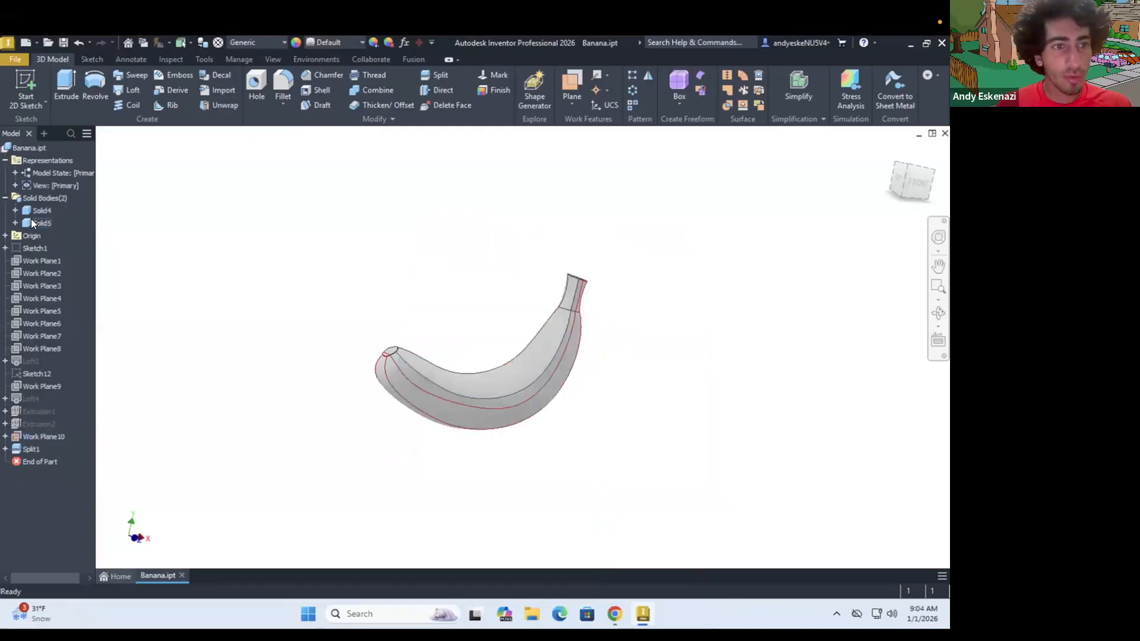
# Step: Check the split by hiding each of the two banana bodies in turn, and restore both to view
pyautogui.rightClick(31, 219)
pyautogui.keyDown('shift'); pyautogui.moveTo(469, 354); pyautogui.dragTo(420, 369, button='middle'); pyautogui.keyUp('shift')
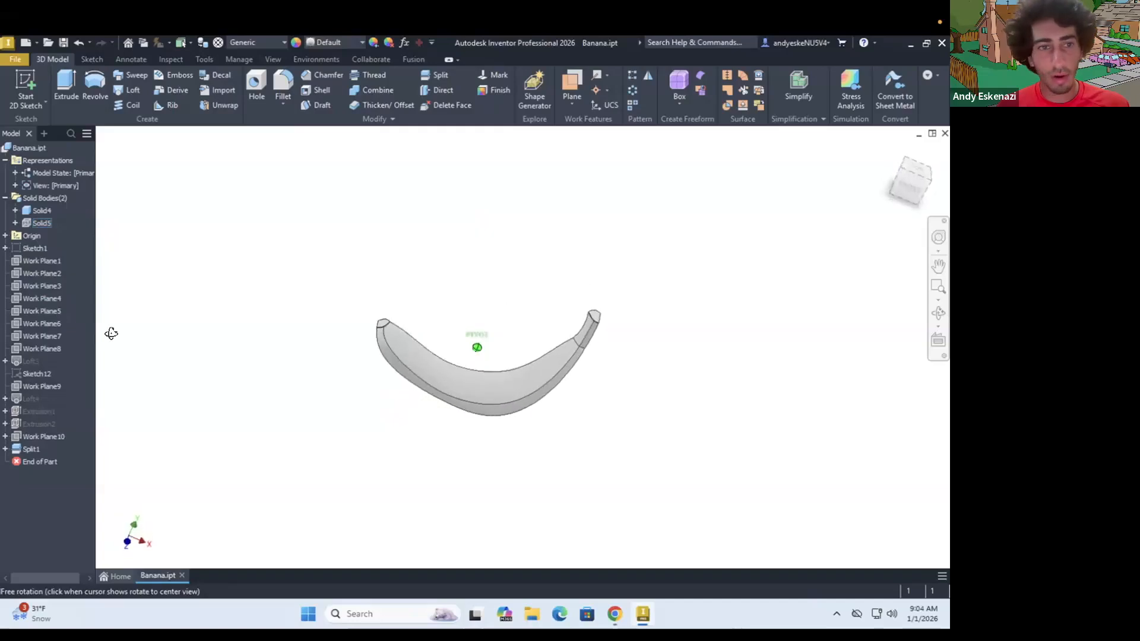
pyautogui.rightClick(33, 221)
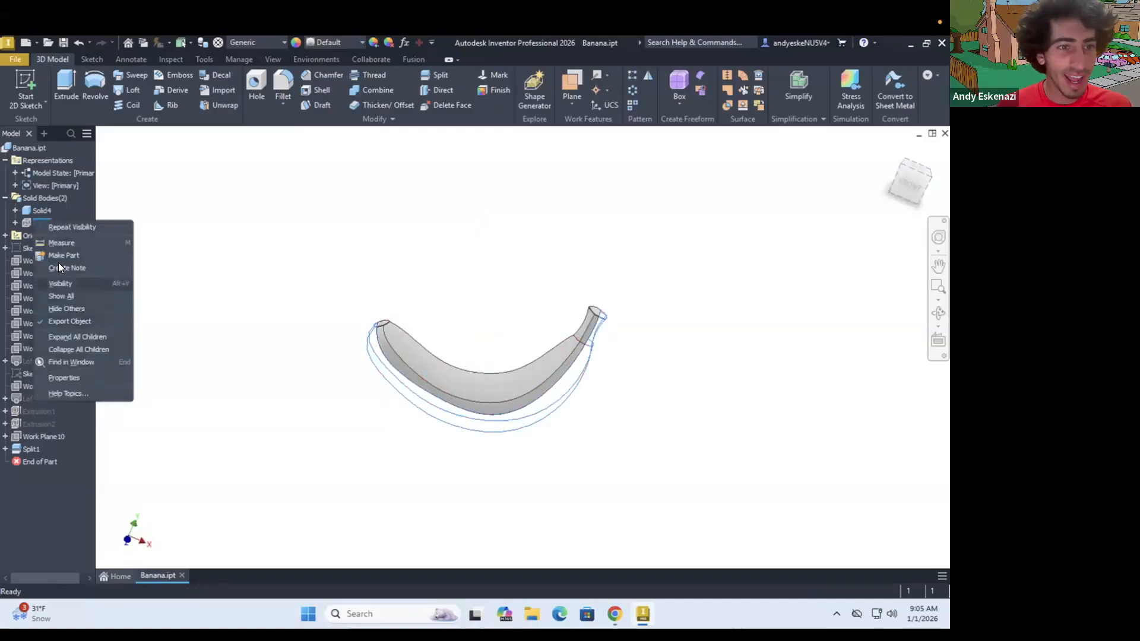
pyautogui.click(59, 283)
pyautogui.rightClick(40, 208)
pyautogui.click(67, 279)
pyautogui.keyDown('shift'); pyautogui.moveTo(492, 343); pyautogui.dragTo(493, 347, button='middle'); pyautogui.keyUp('shift')
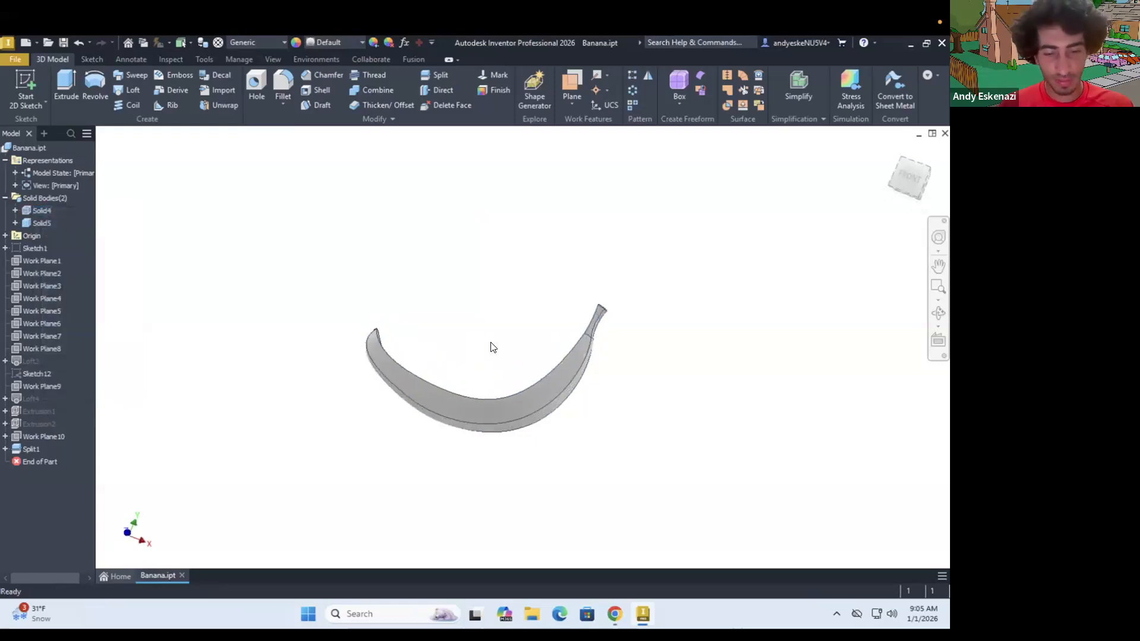
pyautogui.hotkey('ctrl', 'z')
pyautogui.keyDown('shift'); pyautogui.moveTo(377, 310); pyautogui.dragTo(385, 312, button='middle'); pyautogui.keyUp('shift')
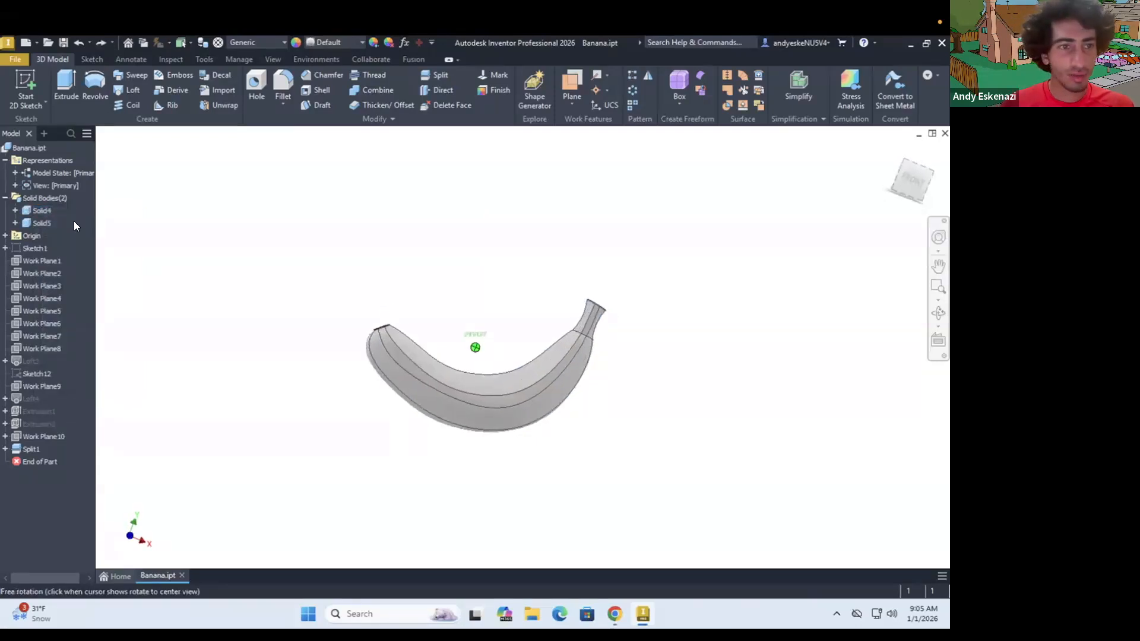
# Step: Set the body appearance of the banana's inner-curve half, Solid4, to Brass - Satin
pyautogui.rightClick(42, 209)
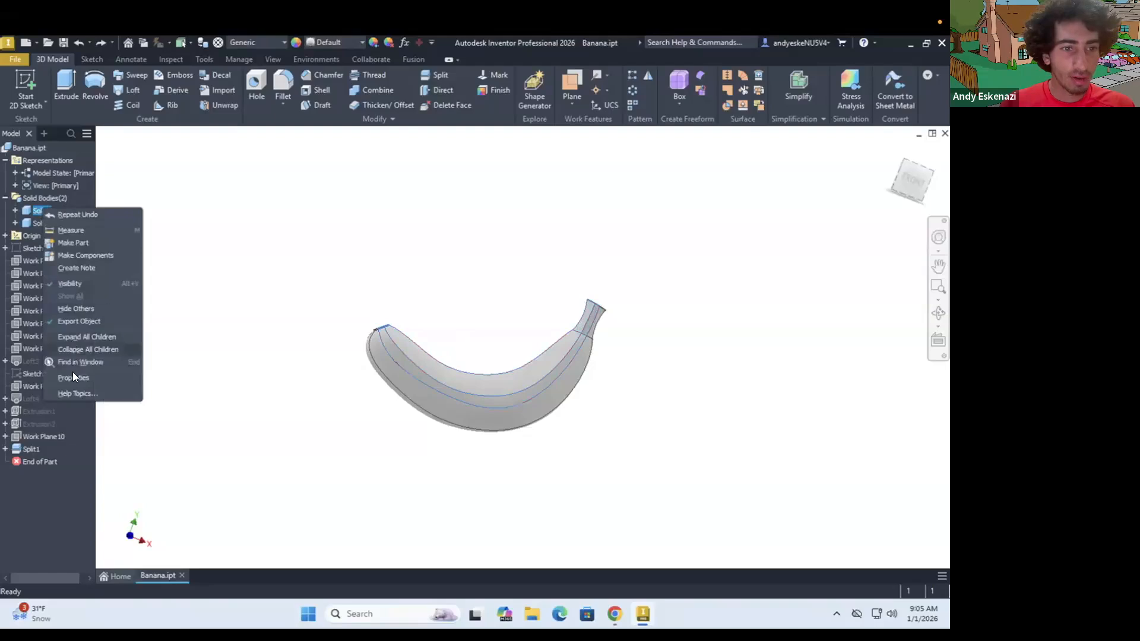
pyautogui.click(73, 377)
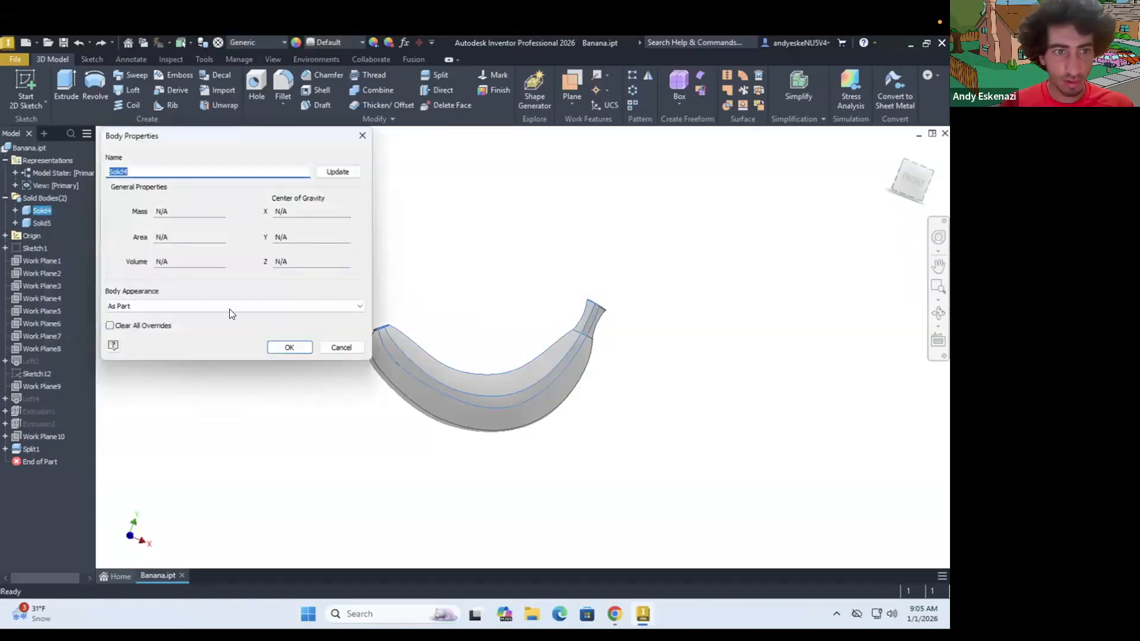
pyautogui.click(220, 307)
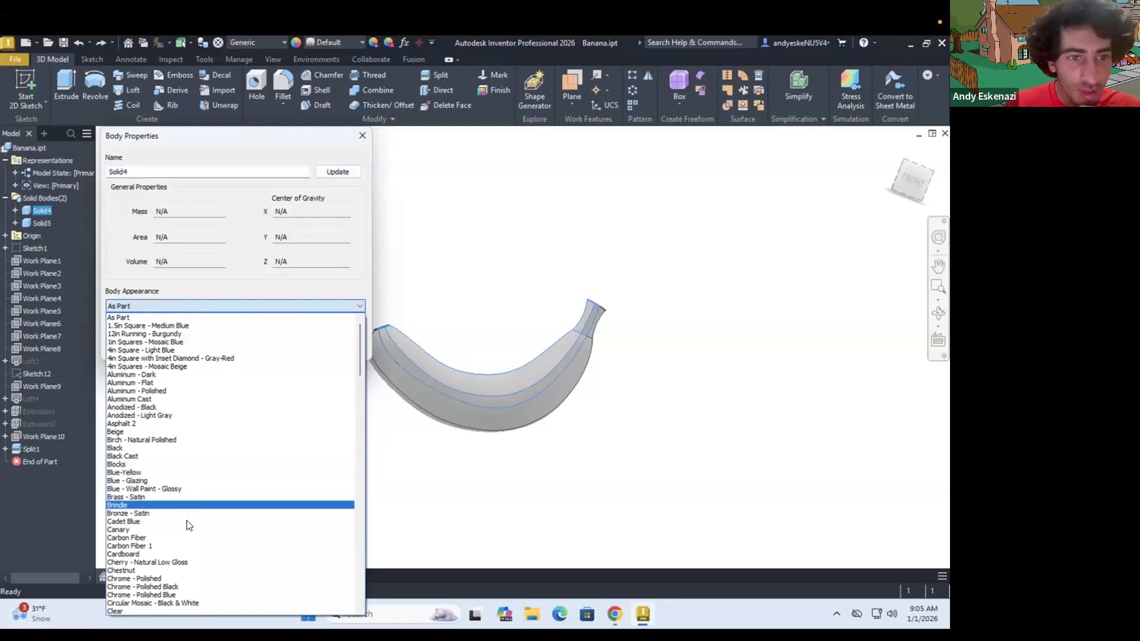
pyautogui.scroll(-5, 187, 520)
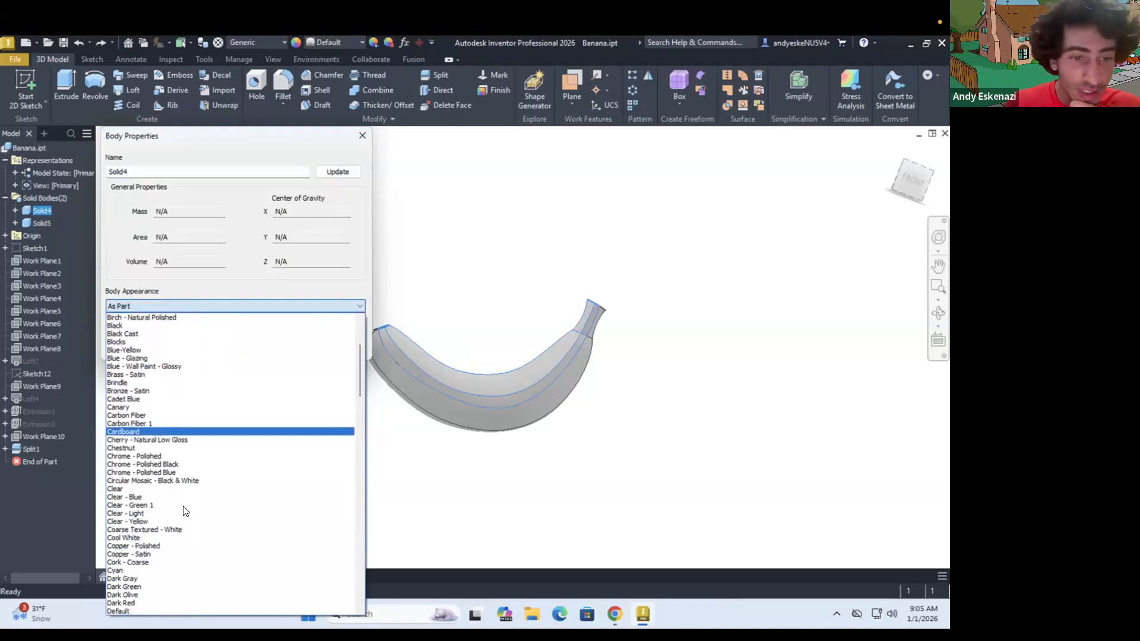
pyautogui.scroll(-4, 186, 512)
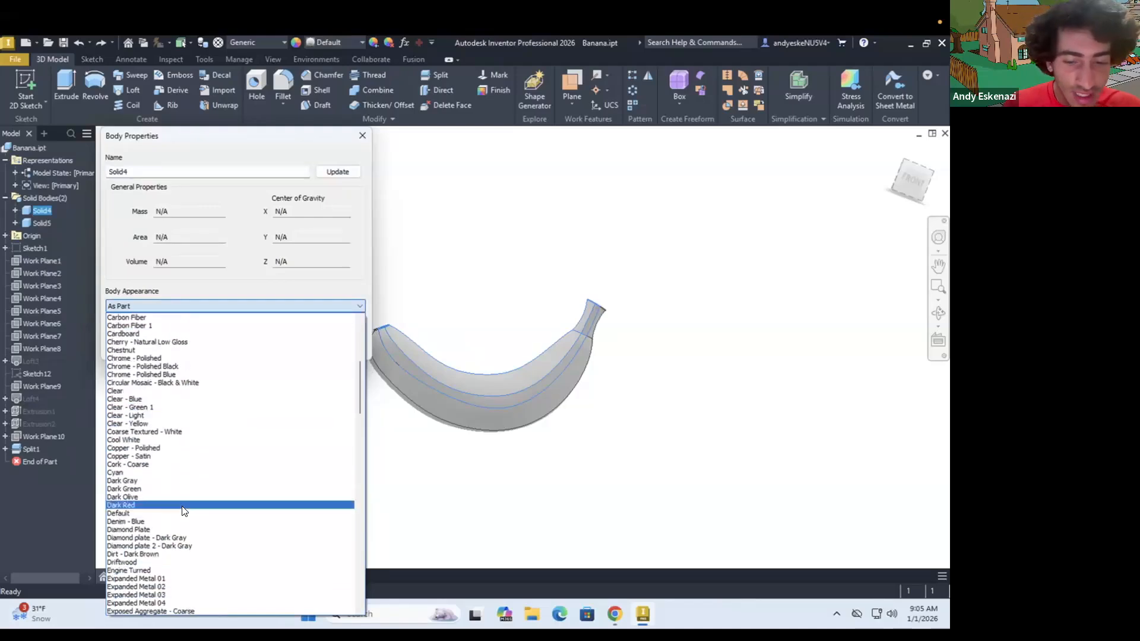
pyautogui.scroll(-2, 182, 507)
pyautogui.press('b')
pyautogui.press('r')
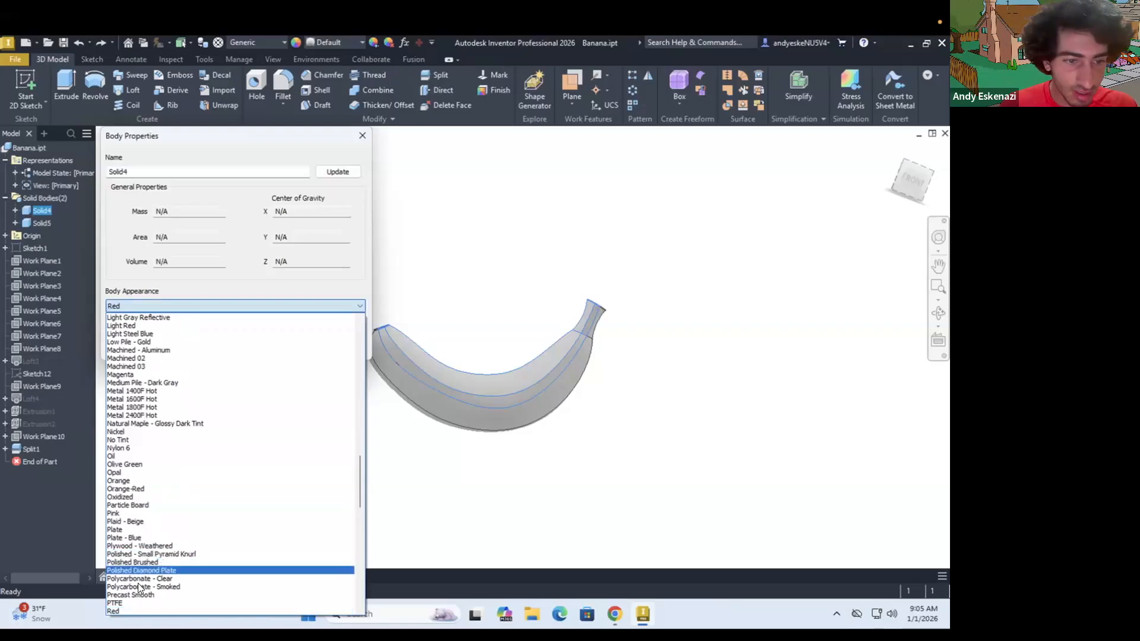
pyautogui.scroll(20, 137, 446)
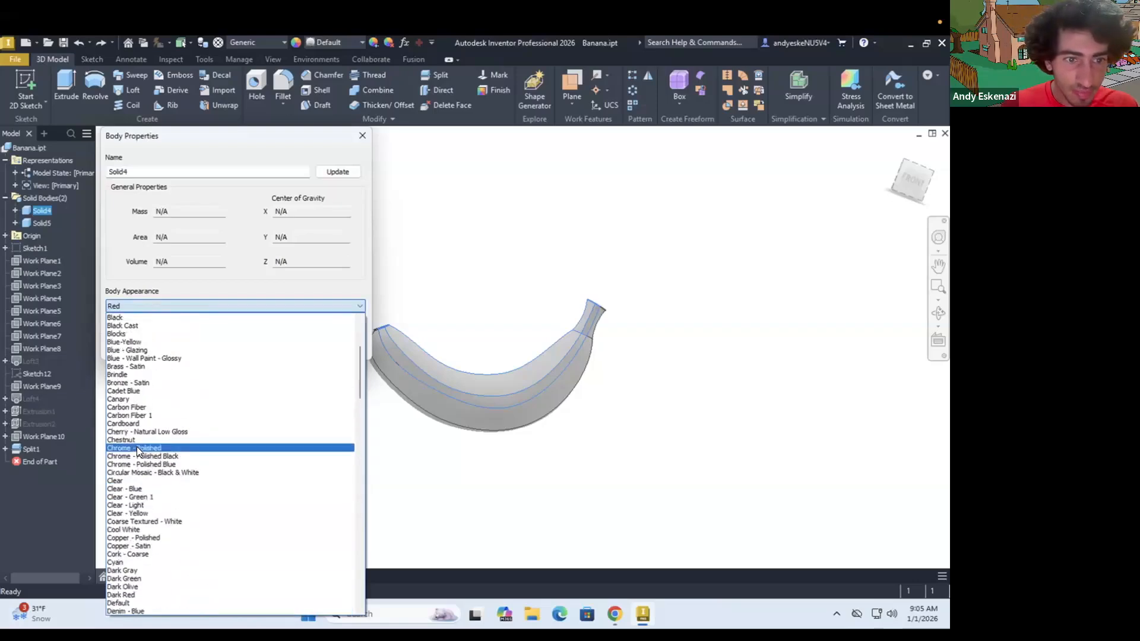
pyautogui.click(131, 367)
pyautogui.click(286, 347)
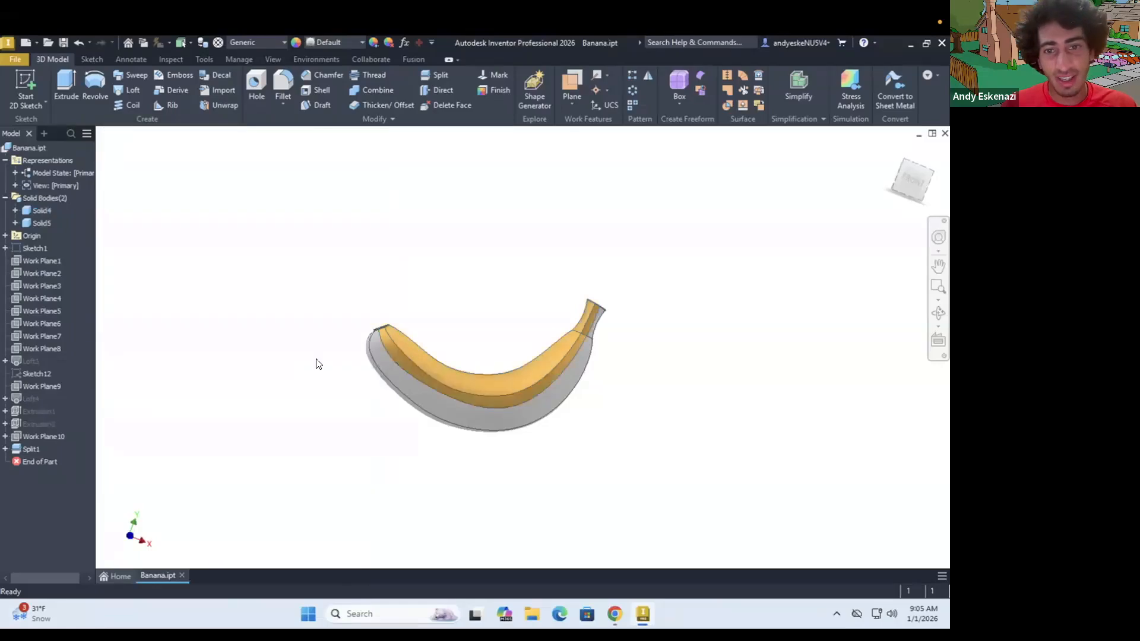
# Step: Set the body appearance of the banana's outer-curve half, Solid5, to Bronze - Satin
pyautogui.rightClick(40, 223)
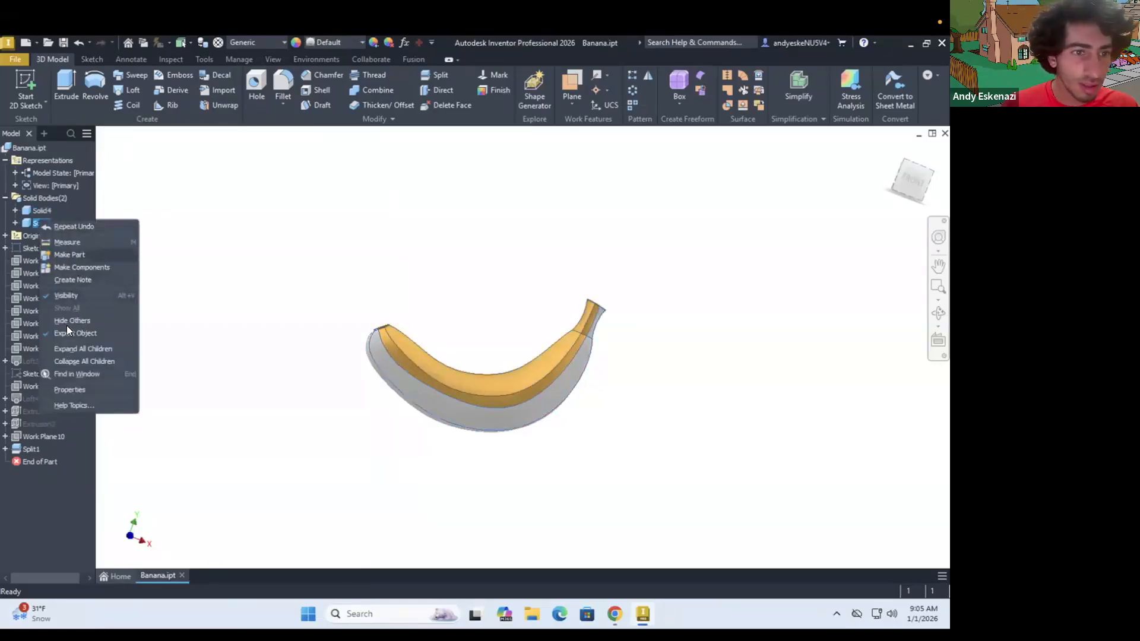
pyautogui.click(69, 389)
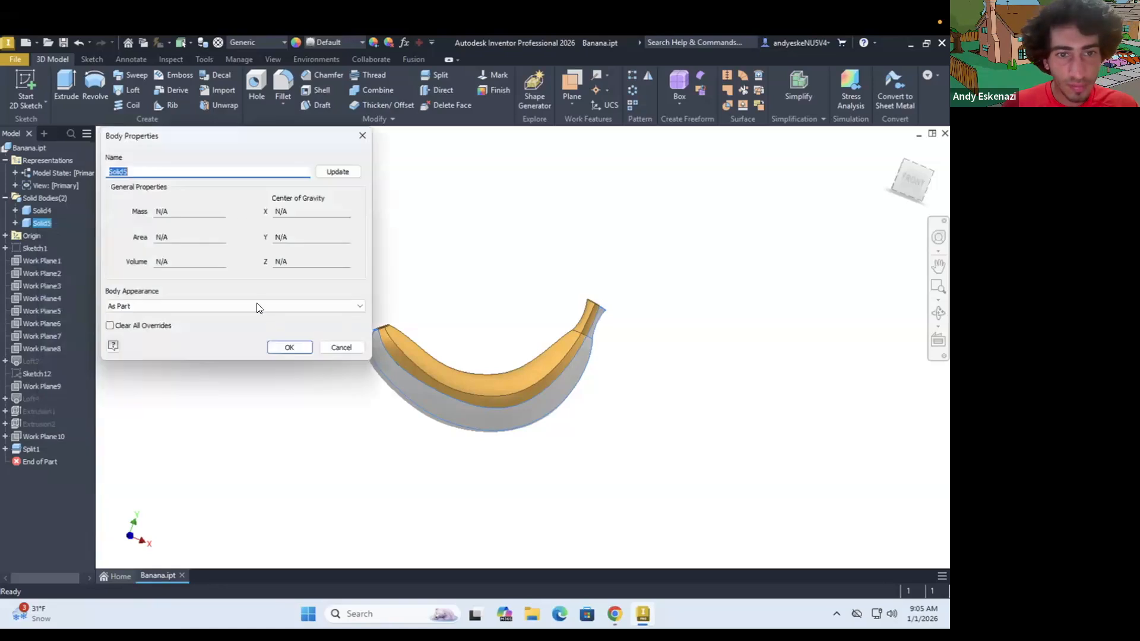
pyautogui.click(256, 306)
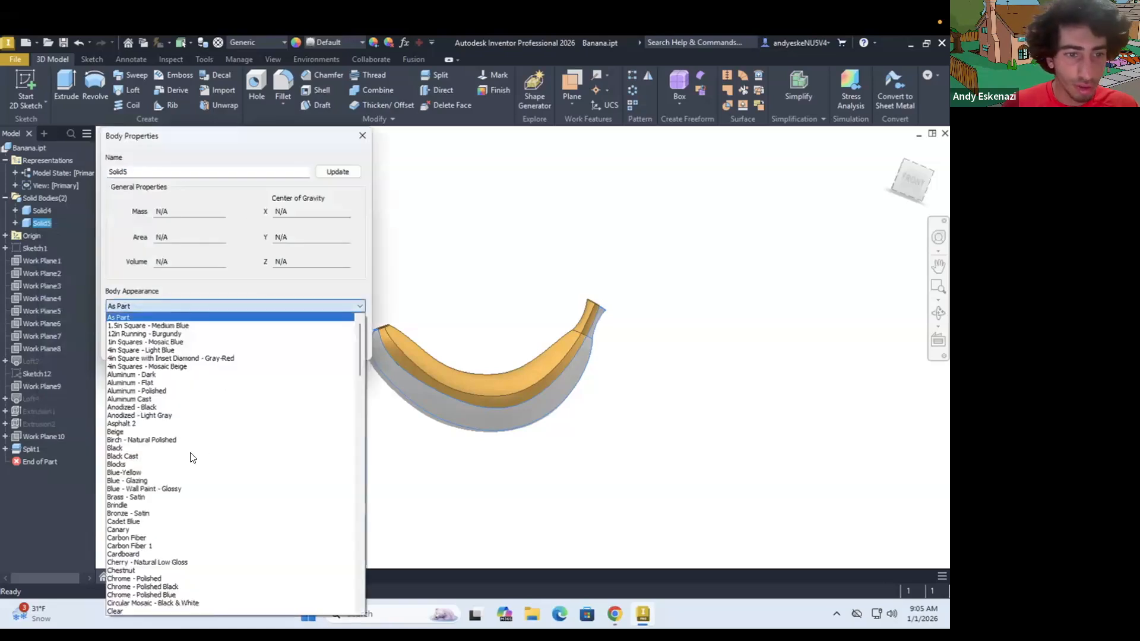
pyautogui.click(136, 513)
pyautogui.press('Return')
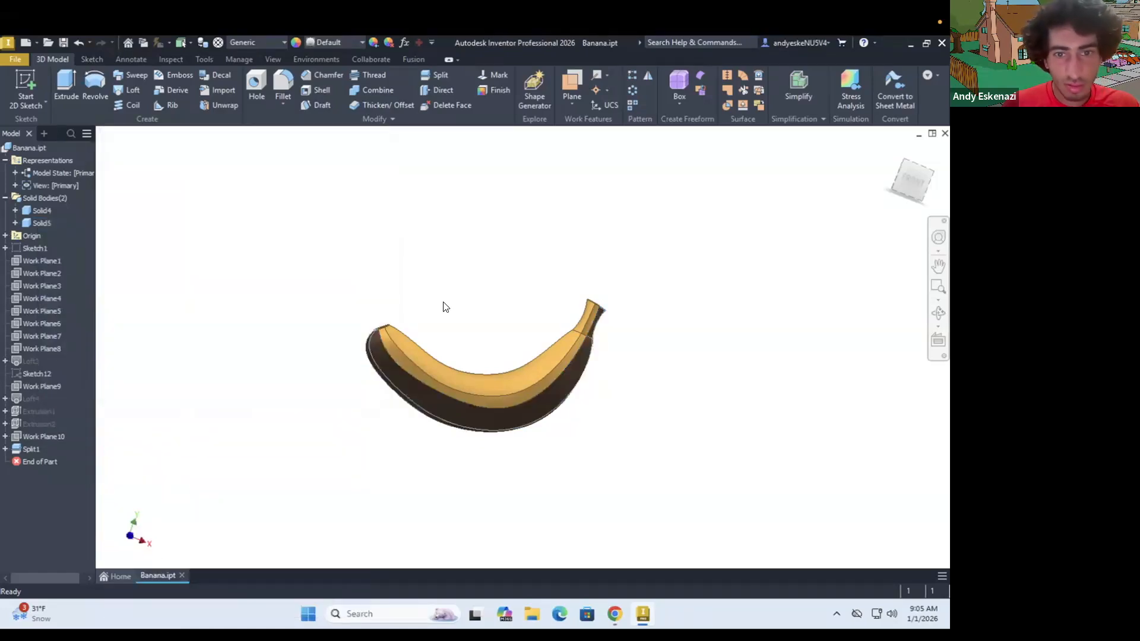
# Step: Start a Finish on the brass part of the flat end face opposite the stem, with the Aluminum - Dark appearance
pyautogui.keyDown('shift'); pyautogui.moveTo(395, 292); pyautogui.dragTo(433, 331, button='middle'); pyautogui.keyUp('shift')
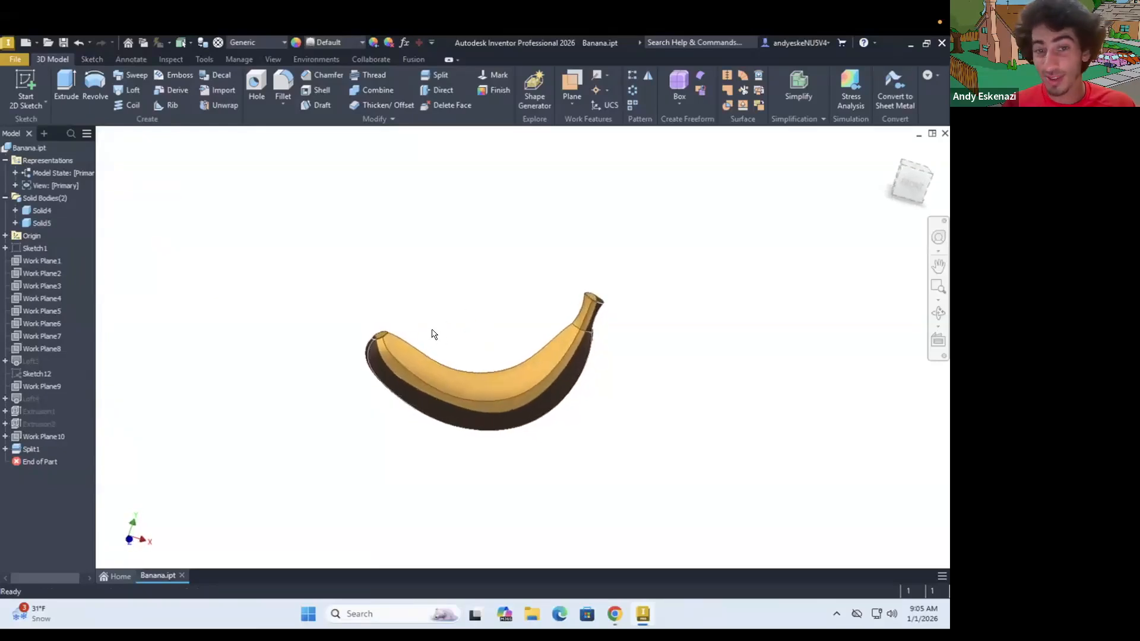
pyautogui.scroll(-10, 383, 321)
pyautogui.click(443, 307)
pyautogui.press('Escape')
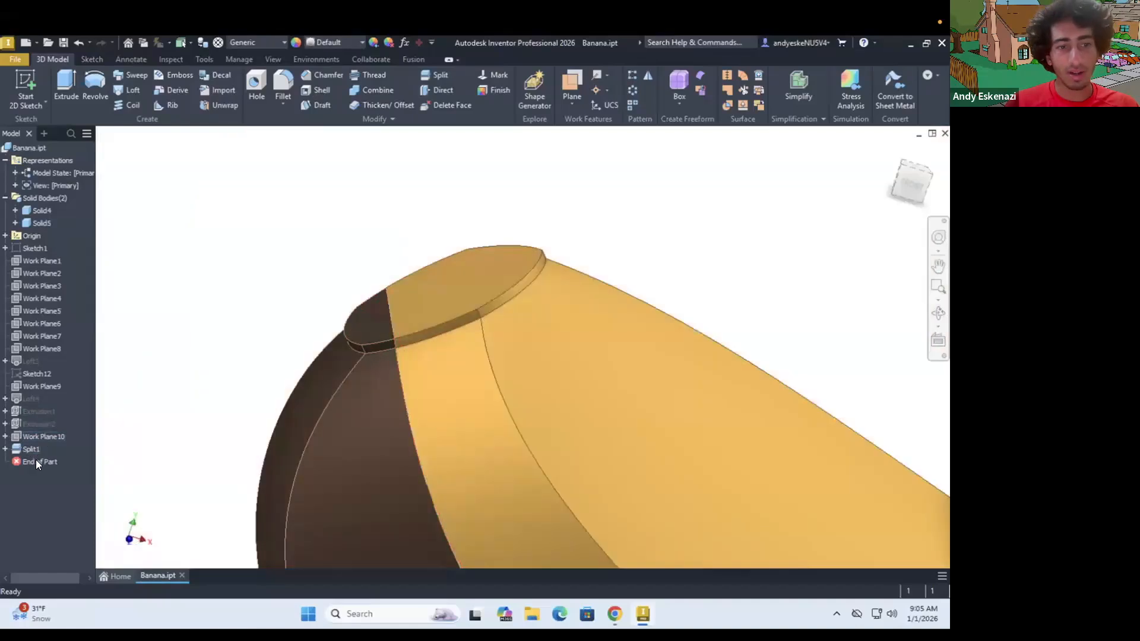
pyautogui.rightClick(416, 309)
pyautogui.click(412, 302)
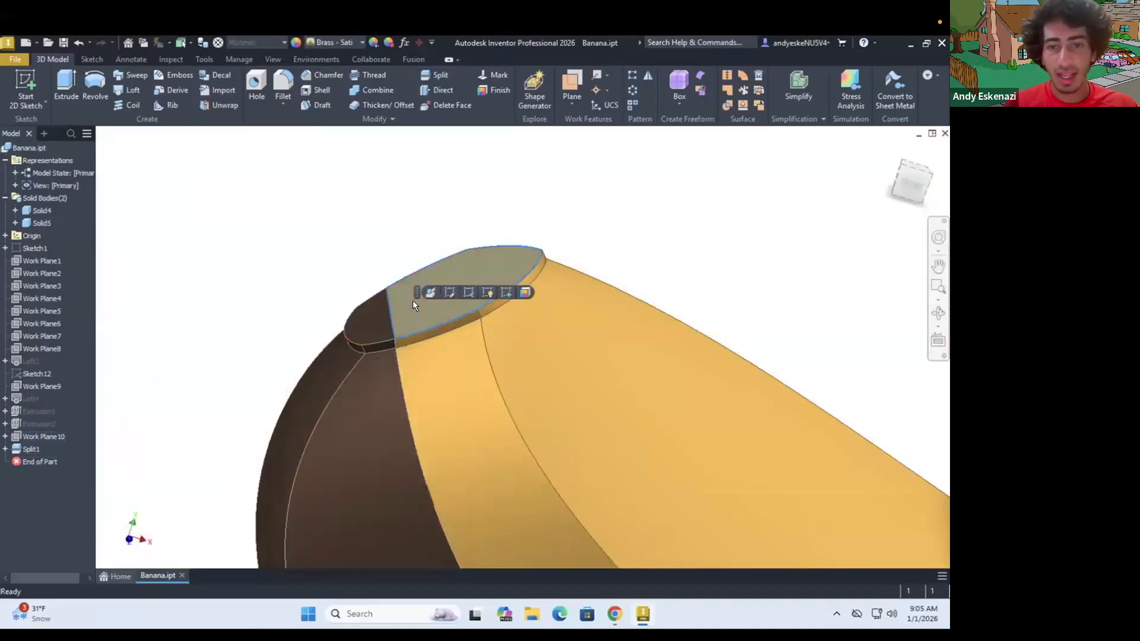
pyautogui.click(527, 292)
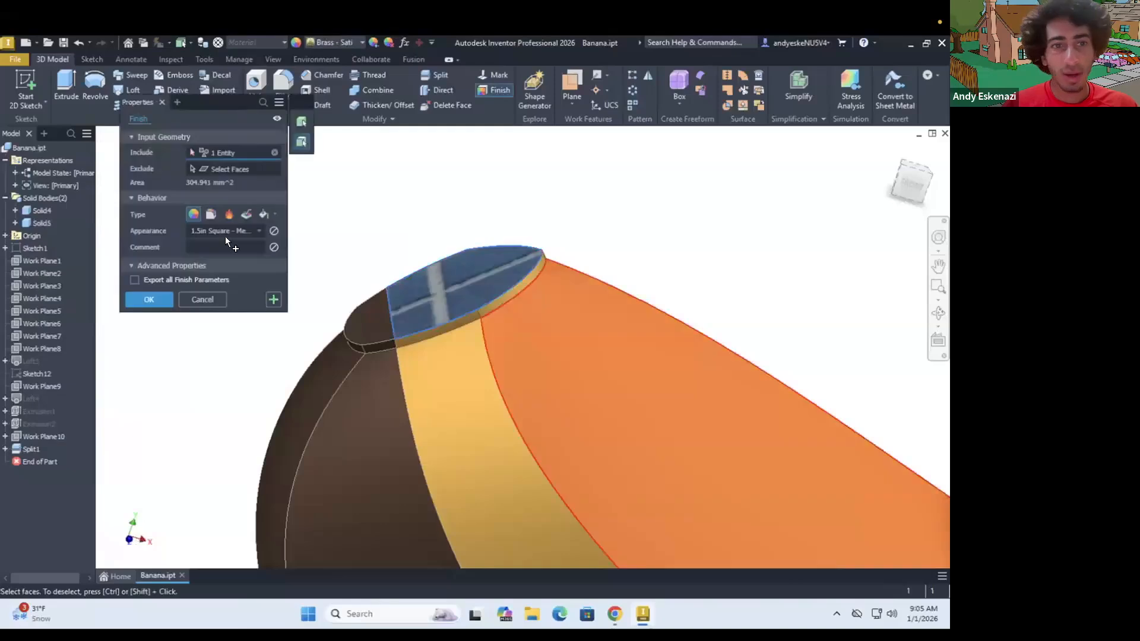
pyautogui.click(225, 229)
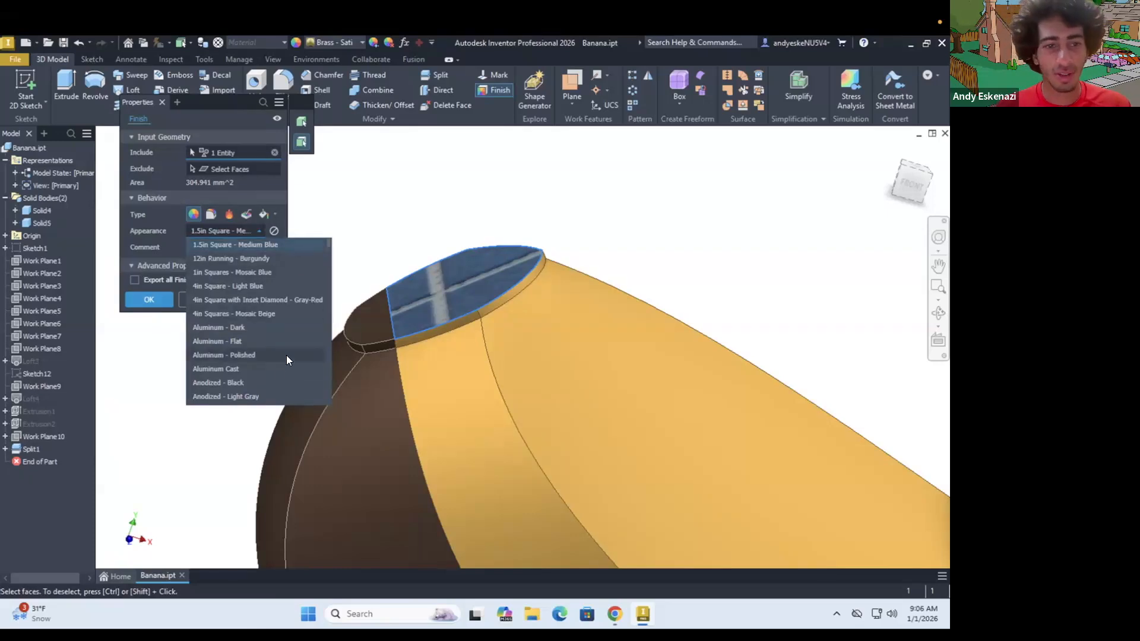
pyautogui.click(223, 327)
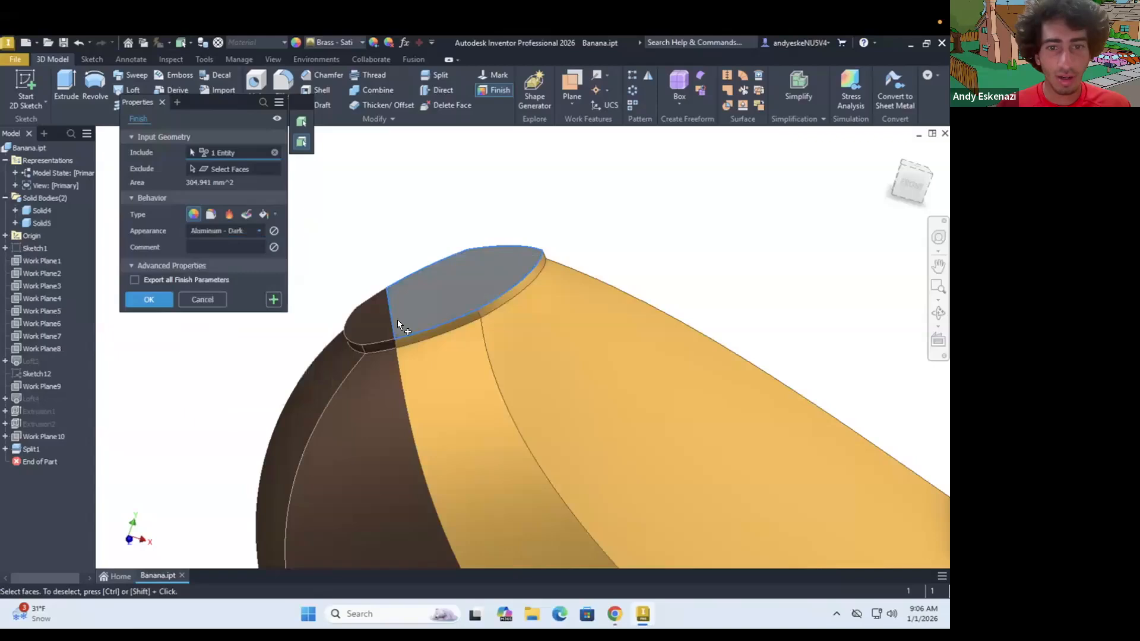
# Step: Add the bronze part of that end face and the thin rim faces around it to the finish
pyautogui.click(373, 327)
pyautogui.scroll(3, 386, 356)
pyautogui.click(394, 361)
pyautogui.click(571, 291)
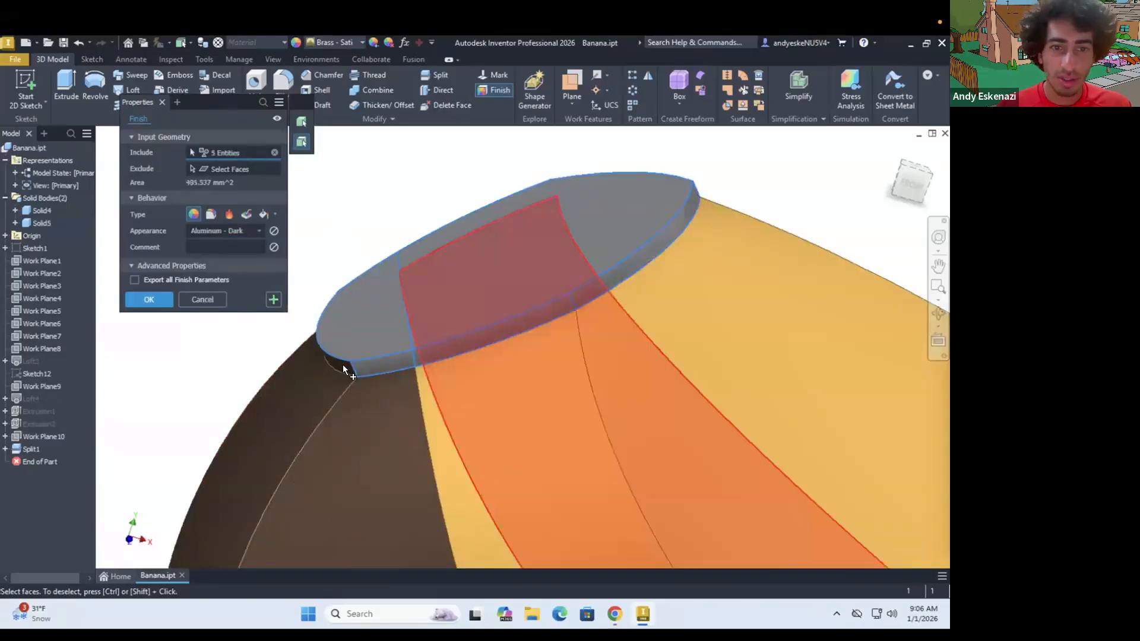
pyautogui.keyDown('shift'); pyautogui.moveTo(395, 338); pyautogui.dragTo(470, 373, button='middle'); pyautogui.keyUp('shift')
pyautogui.click(471, 369)
pyautogui.click(502, 428)
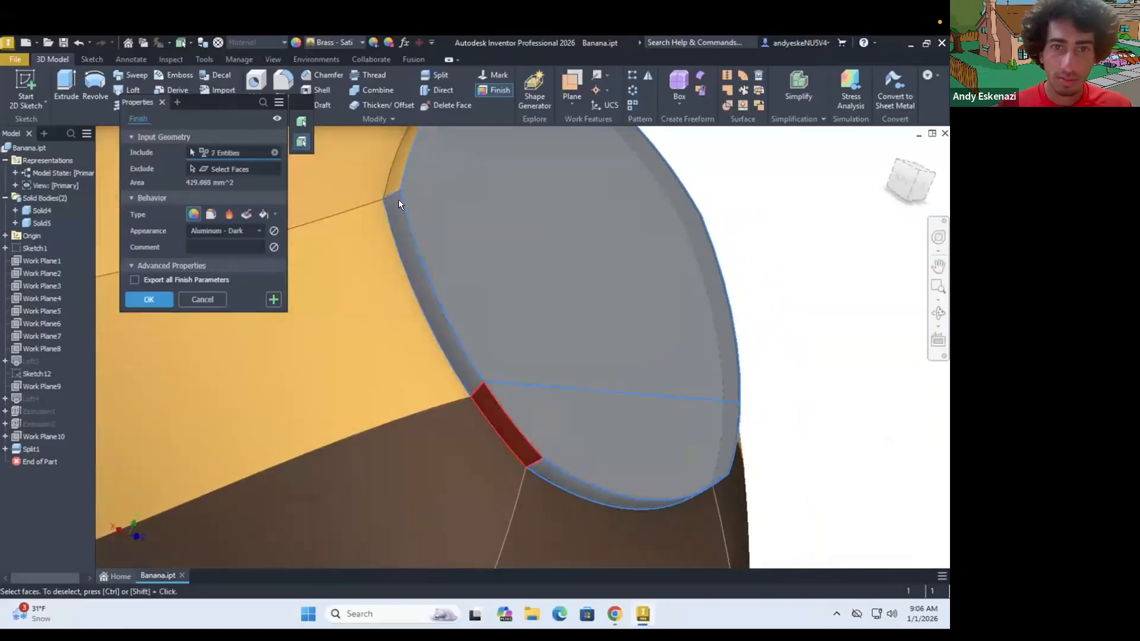
pyautogui.scroll(-5, 396, 301)
pyautogui.keyDown('shift'); pyautogui.moveTo(394, 305); pyautogui.dragTo(284, 361, button='middle'); pyautogui.keyUp('shift')
pyautogui.click(374, 301)
# Step: Include both parts of the stem's flat tip face and the adjoining front rim faces in the finish
pyautogui.scroll(-5, 284, 361)
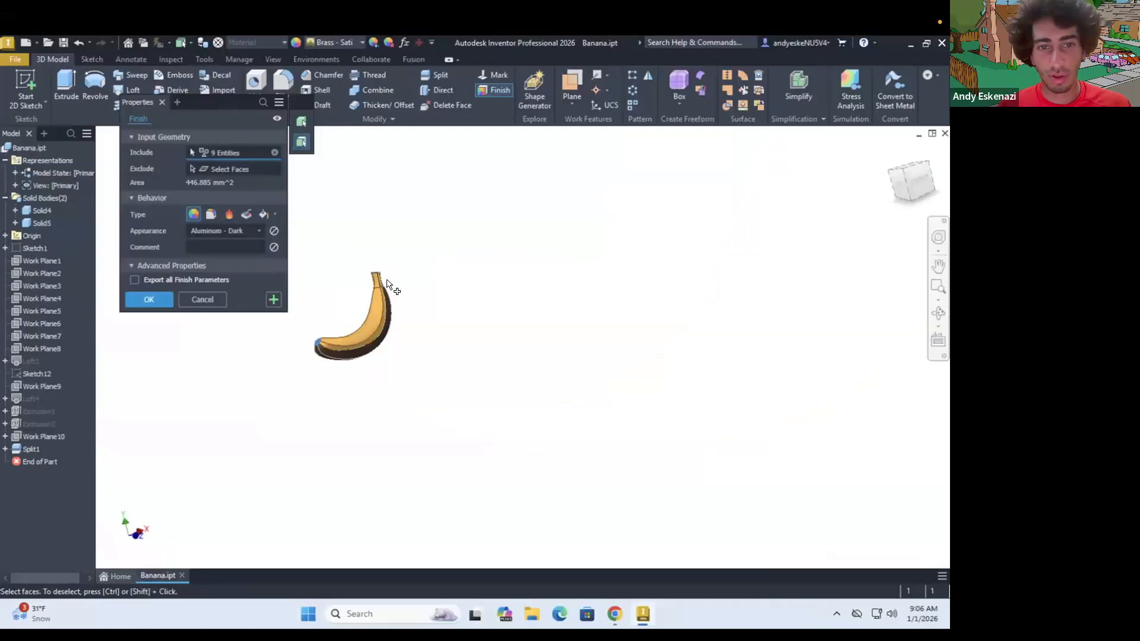
pyautogui.scroll(5, 395, 287)
pyautogui.scroll(3, 474, 372)
pyautogui.click(456, 399)
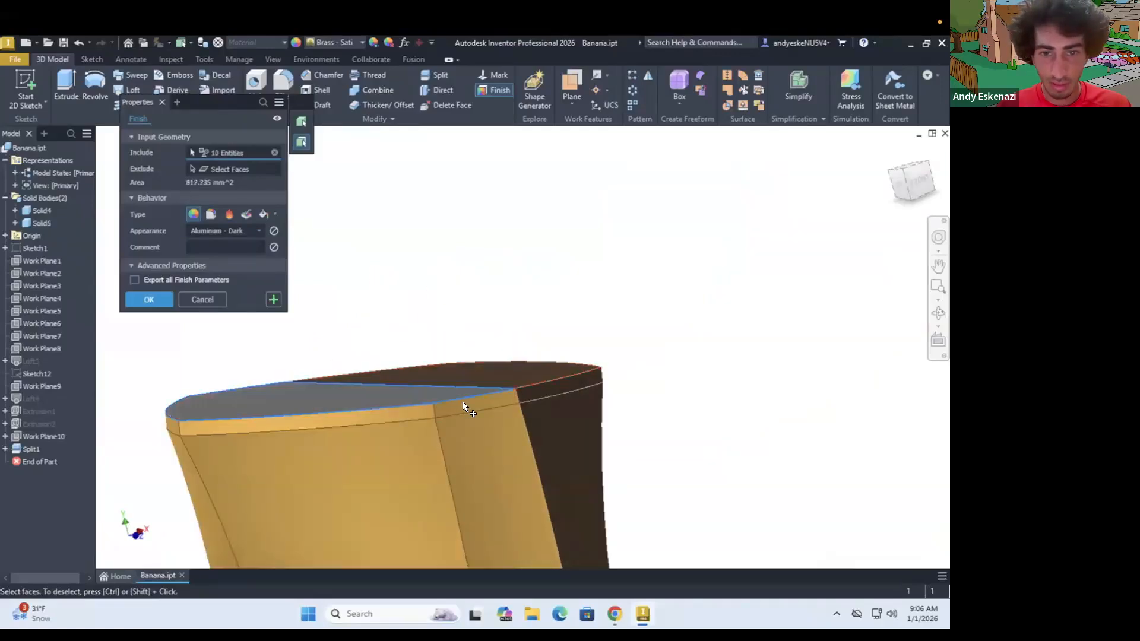
pyautogui.click(514, 380)
pyautogui.click(533, 387)
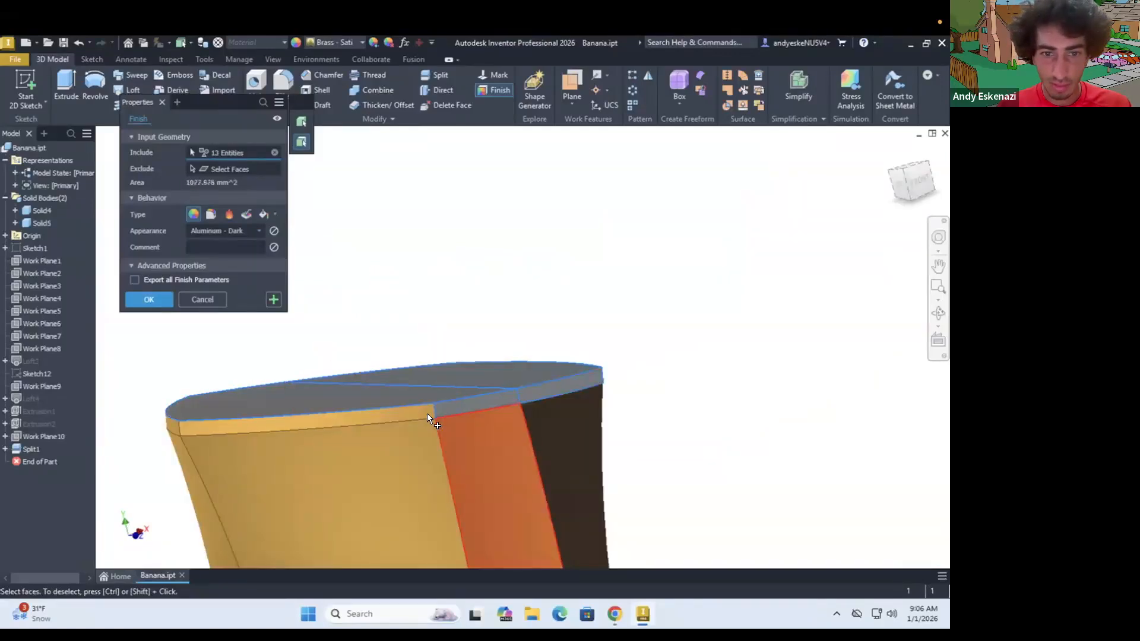
pyautogui.click(265, 415)
# Step: Add the three remaining rim faces along the other side of the stem tip to the finish
pyautogui.keyDown('shift'); pyautogui.moveTo(239, 415); pyautogui.dragTo(324, 407, button='middle'); pyautogui.keyUp('shift')
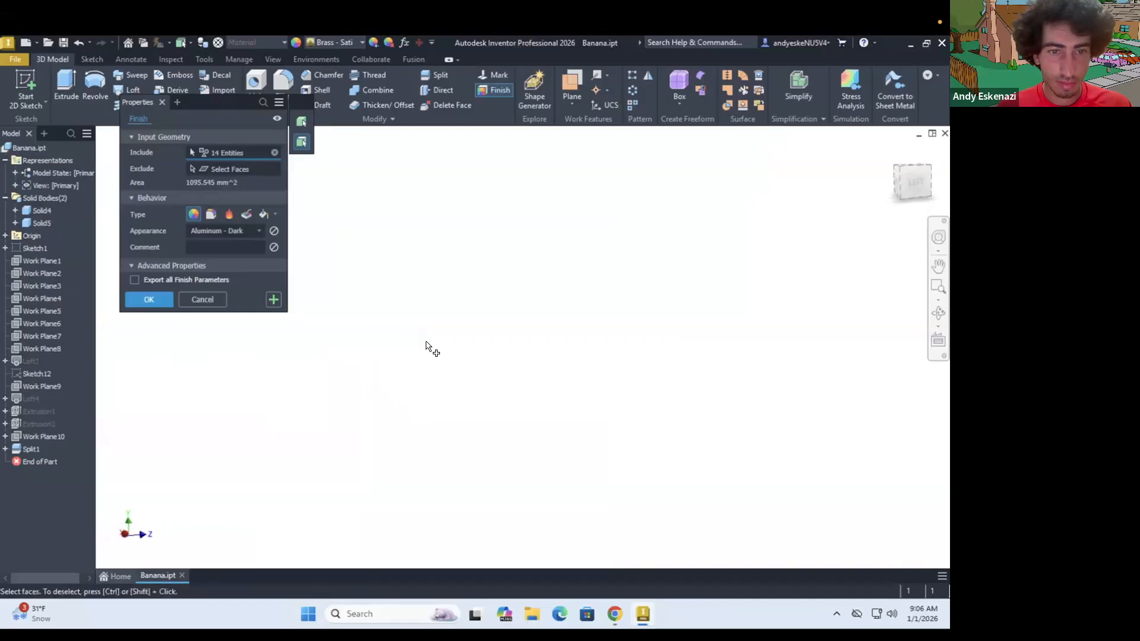
pyautogui.scroll(-3, 346, 364)
pyautogui.scroll(4, 288, 374)
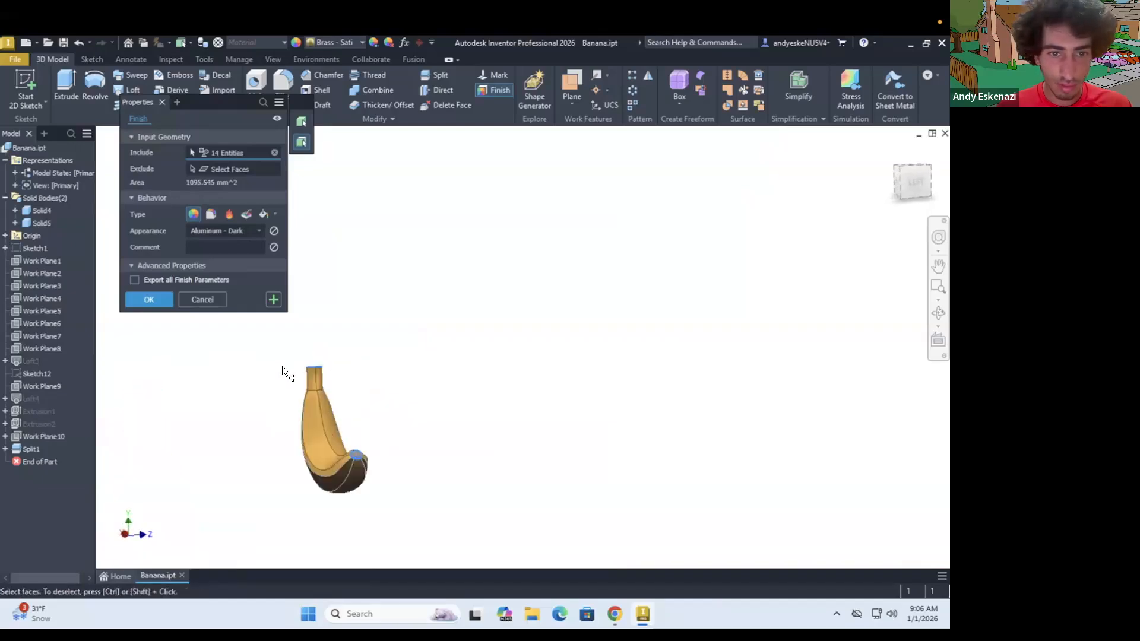
pyautogui.scroll(5, 358, 369)
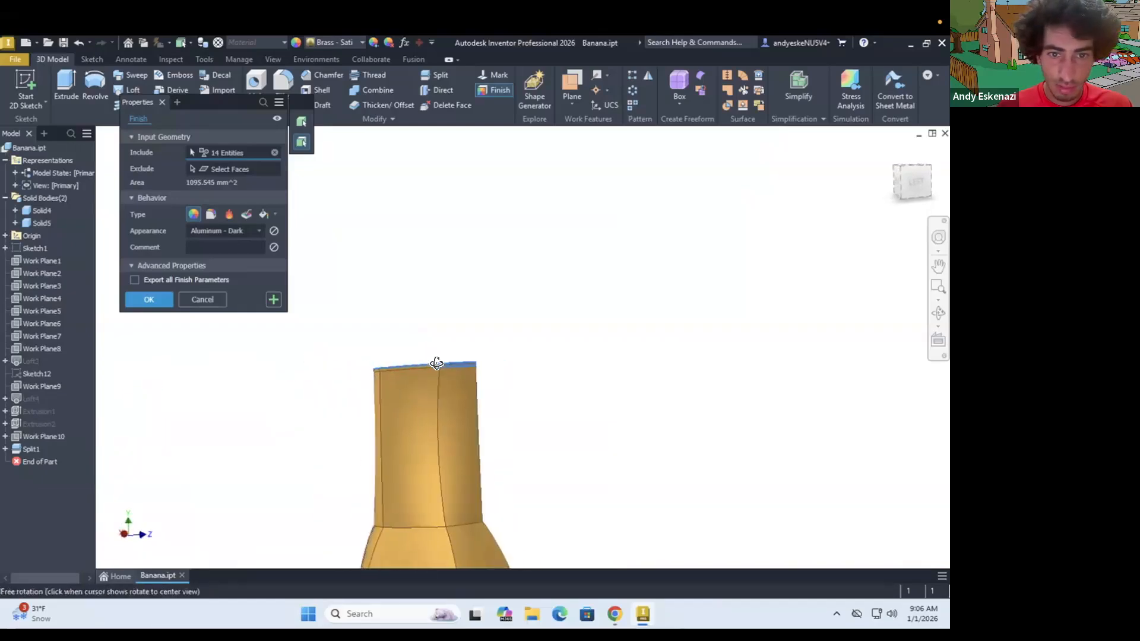
pyautogui.keyDown('shift'); pyautogui.moveTo(437, 364); pyautogui.dragTo(205, 385, button='middle'); pyautogui.keyUp('shift')
pyautogui.scroll(3, 211, 385)
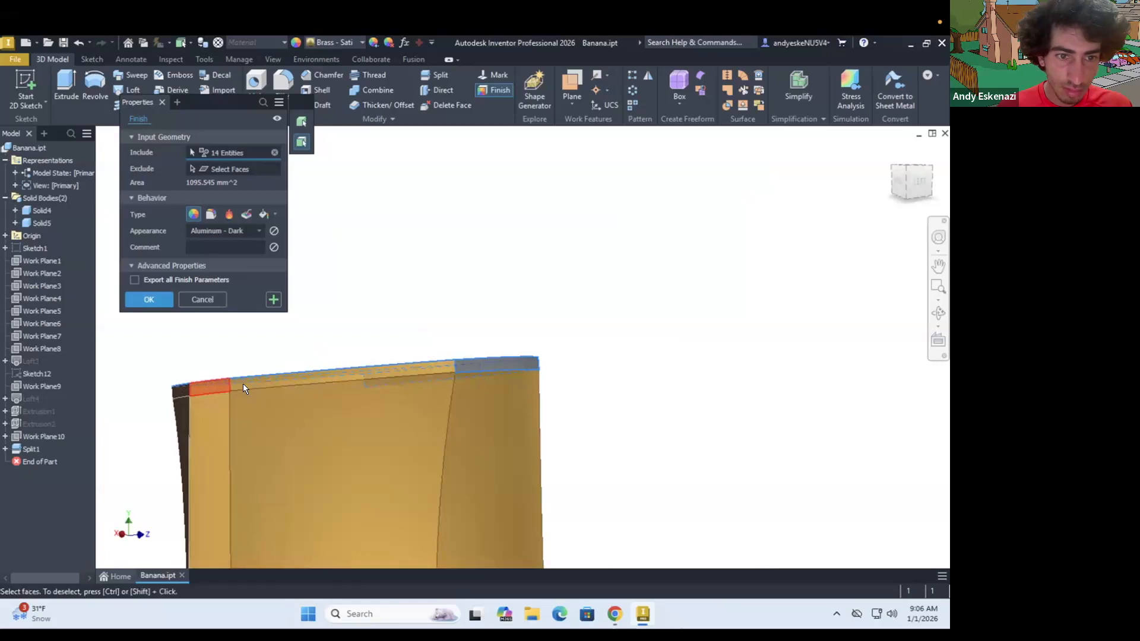
pyautogui.click(221, 386)
pyautogui.click(244, 384)
pyautogui.click(176, 391)
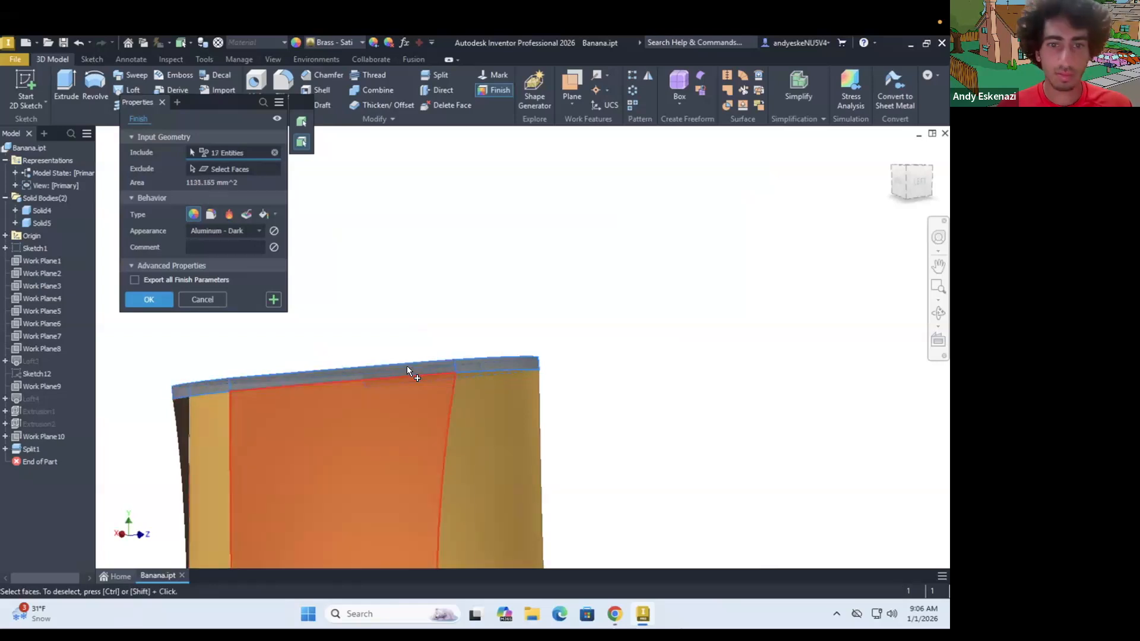
# Step: Include the remaining rim face at the stem tip and apply the Aluminum - Dark finish
pyautogui.scroll(-5, 408, 370)
pyautogui.keyDown('shift'); pyautogui.moveTo(297, 382); pyautogui.dragTo(191, 374, button='middle'); pyautogui.keyUp('shift')
pyautogui.scroll(5, 497, 326)
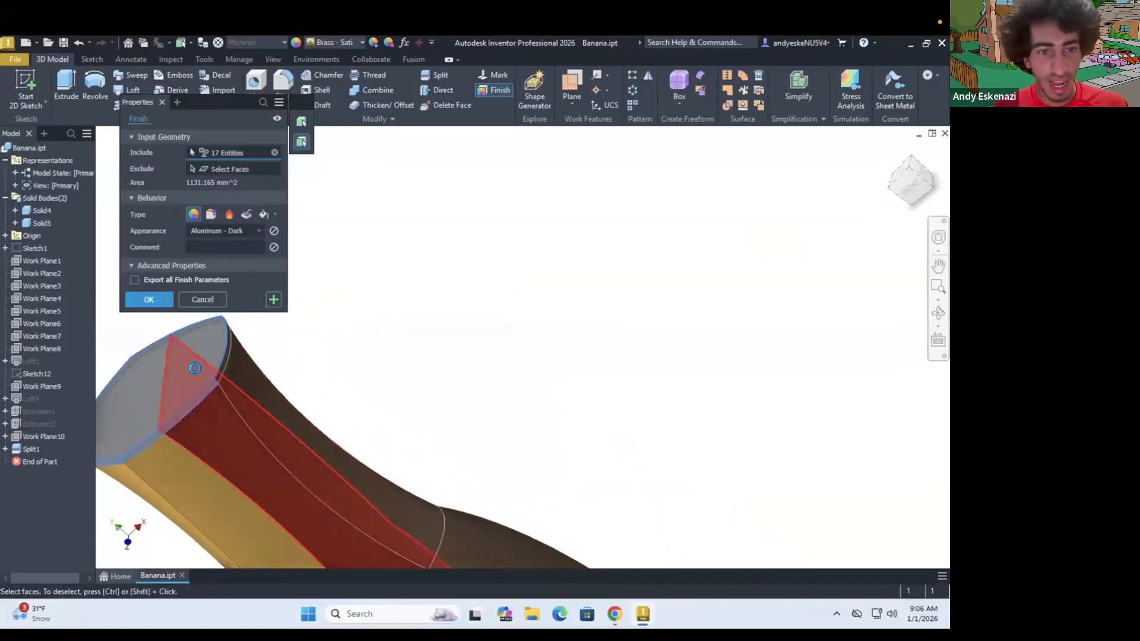
pyautogui.scroll(4, 194, 368)
pyautogui.click(294, 371)
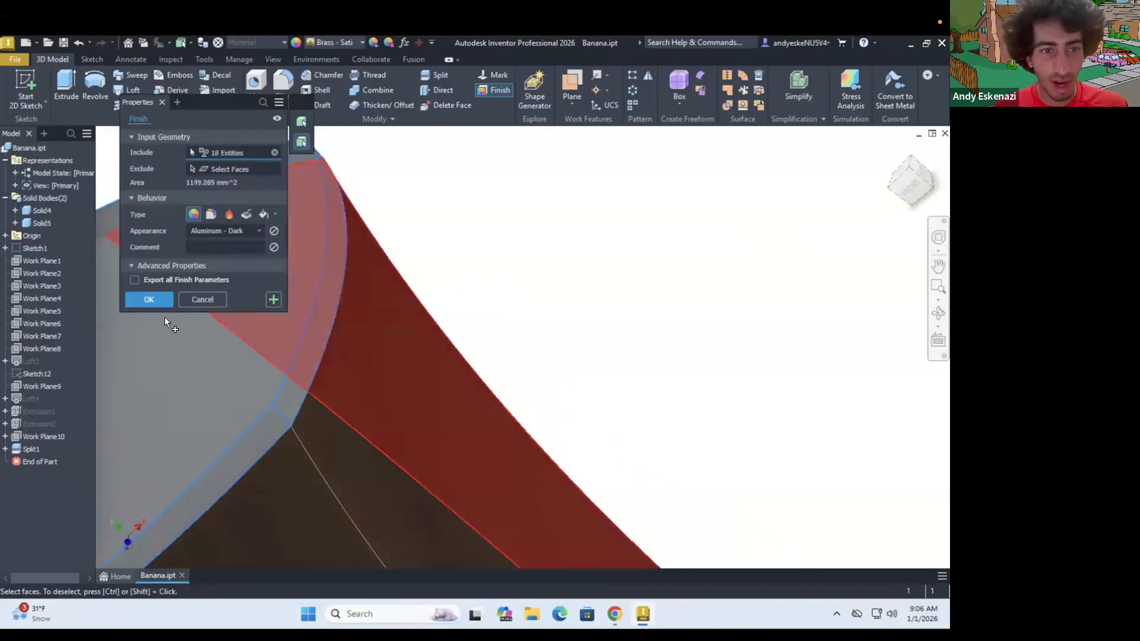
pyautogui.click(149, 300)
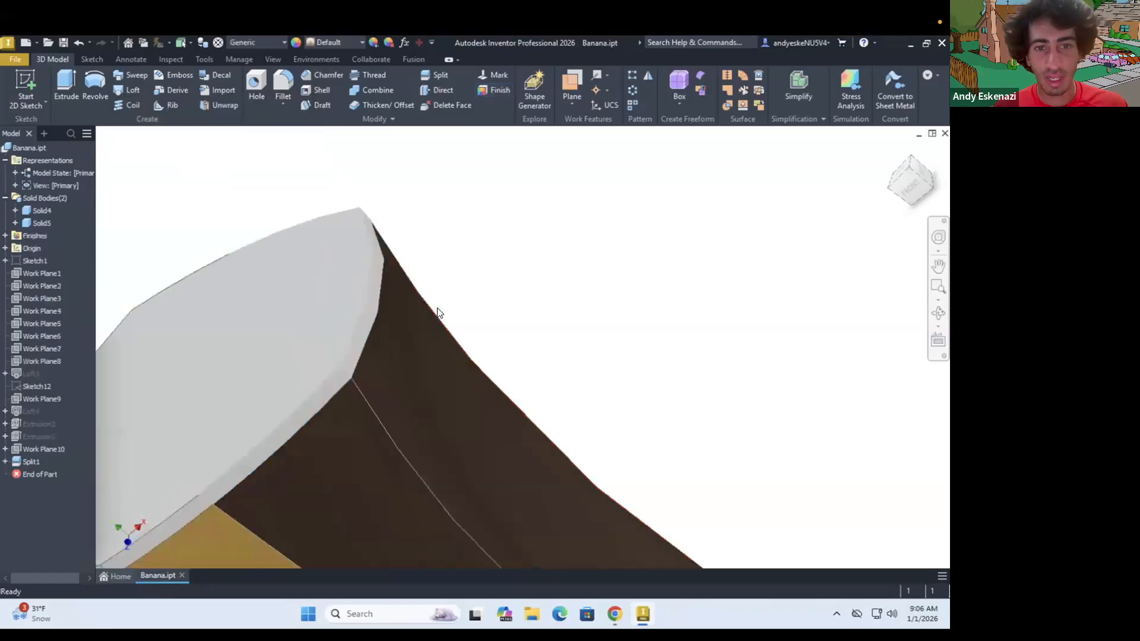
# Step: Examine the finished banana's colours and end caps from the stem, front and side
pyautogui.scroll(-8, 437, 313)
pyautogui.keyDown('shift'); pyautogui.moveTo(511, 303); pyautogui.dragTo(347, 400, button='middle'); pyautogui.keyUp('shift')
pyautogui.scroll(5, 467, 391)
pyautogui.keyDown('shift'); pyautogui.moveTo(465, 375); pyautogui.dragTo(472, 396, button='middle'); pyautogui.keyUp('shift')
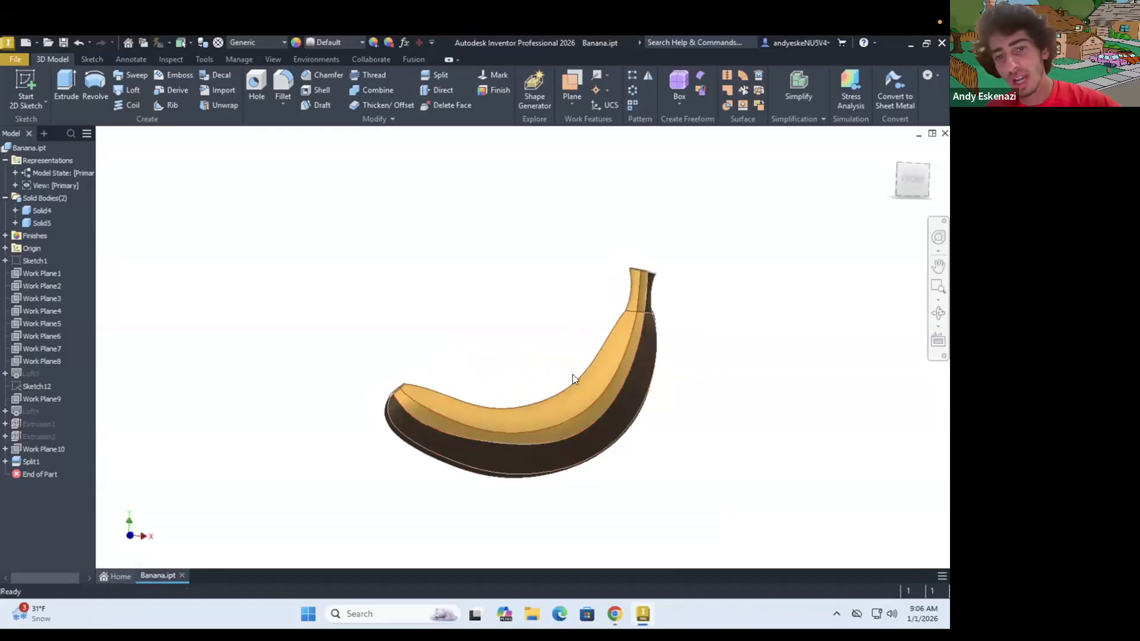
pyautogui.keyDown('shift'); pyautogui.moveTo(581, 395); pyautogui.dragTo(453, 397, button='middle'); pyautogui.keyUp('shift')
pyautogui.scroll(3, 580, 405)
pyautogui.scroll(-3, 427, 374)
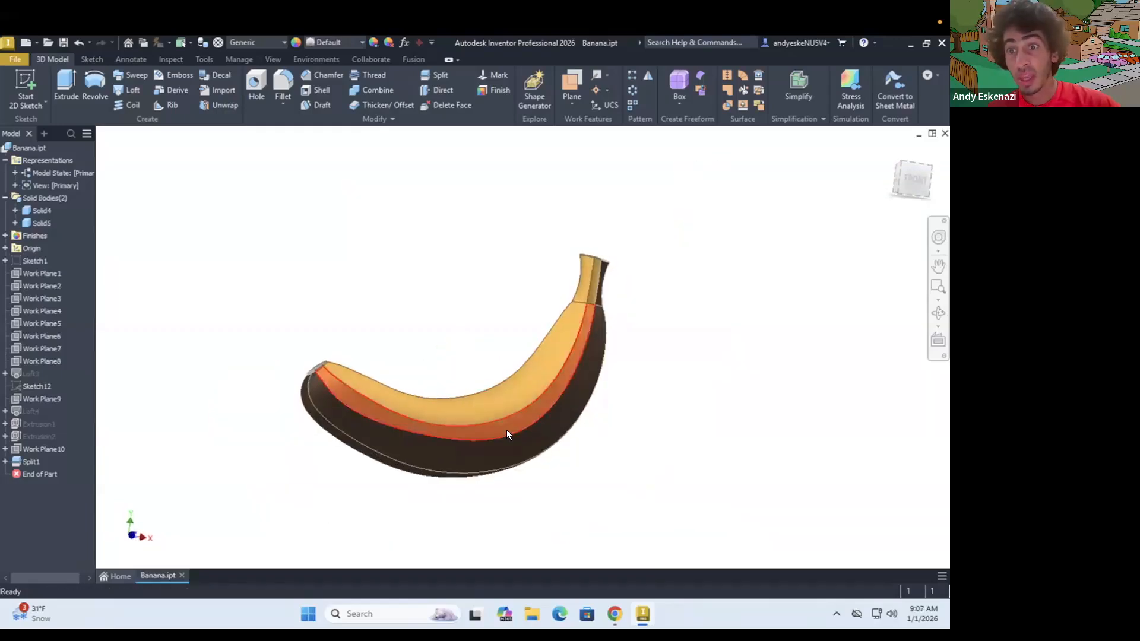
pyautogui.moveTo(506, 431)
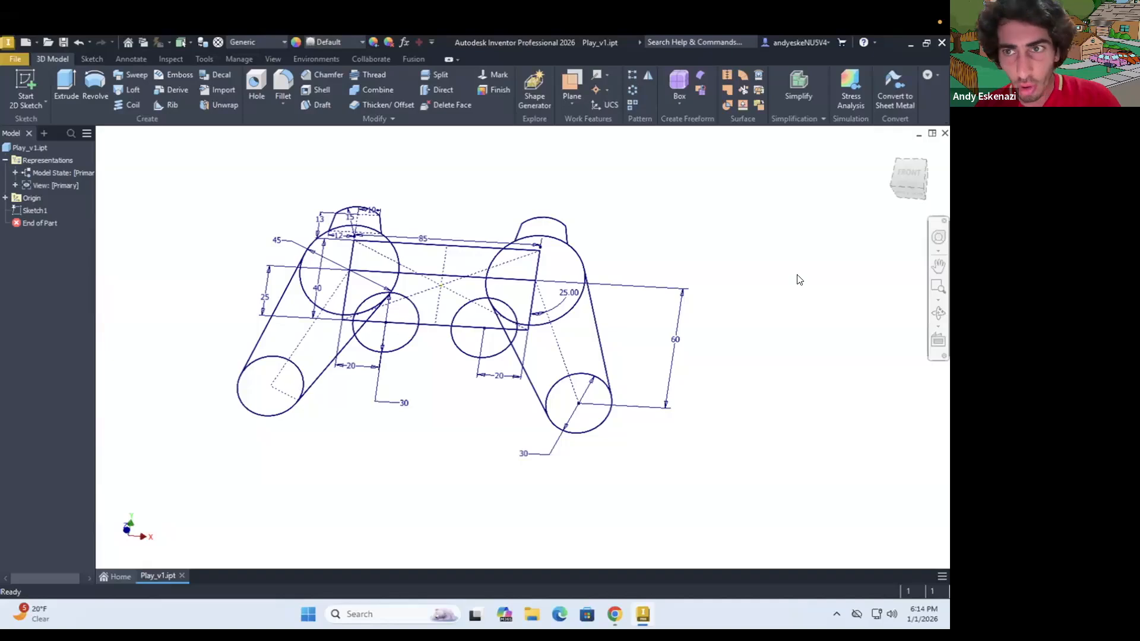
# Step: Switch to the browser and examine the controller reference photos showing its front, shoulder buttons, back, logo and side profile
pyautogui.keyDown('shift'); pyautogui.moveTo(286, 305); pyautogui.dragTo(299, 315, button='middle'); pyautogui.keyUp('shift')
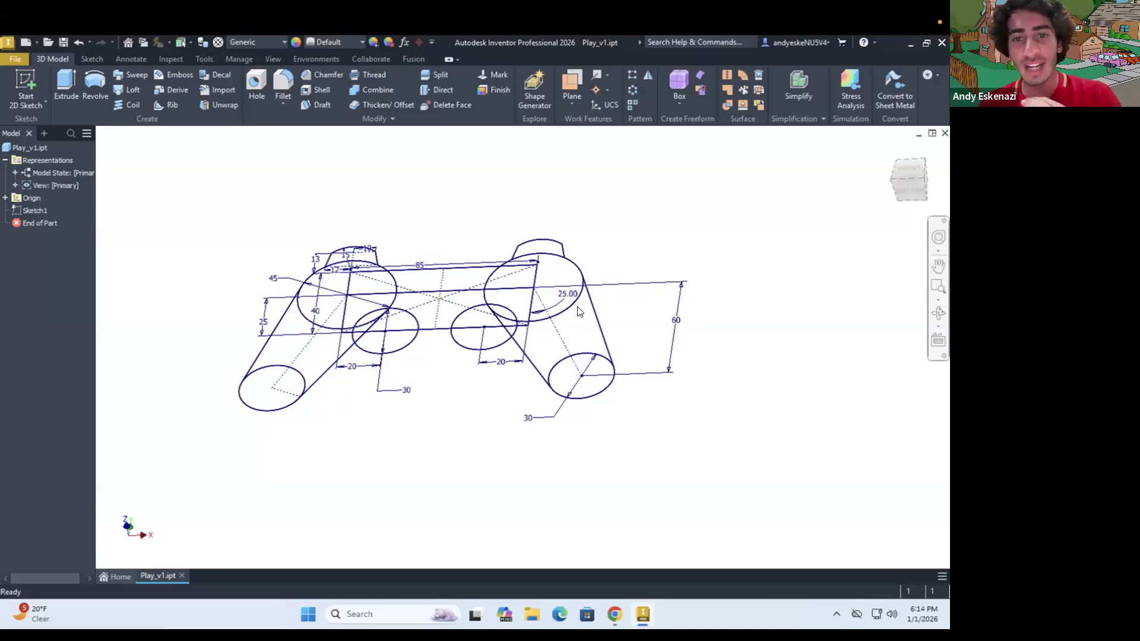
pyautogui.click(615, 615)
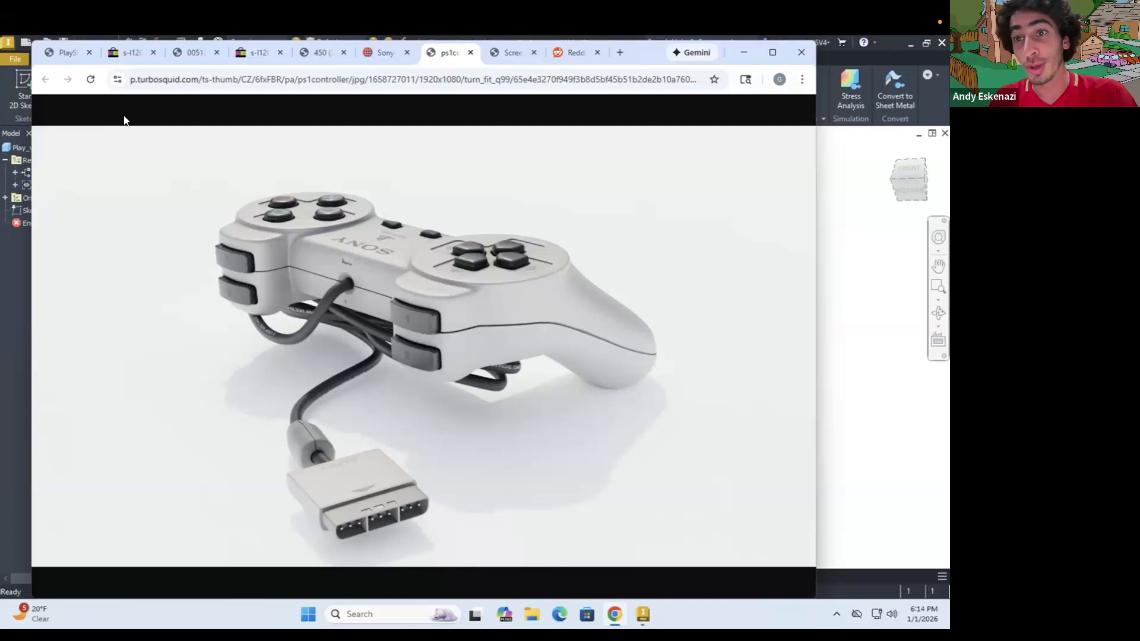
pyautogui.click(132, 56)
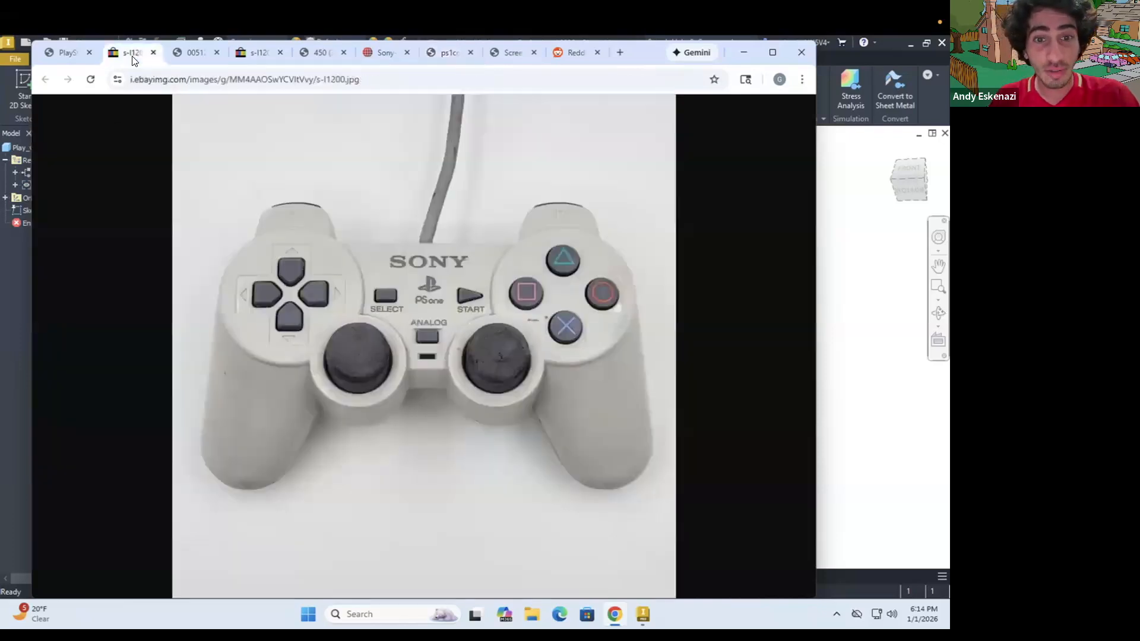
pyautogui.click(187, 55)
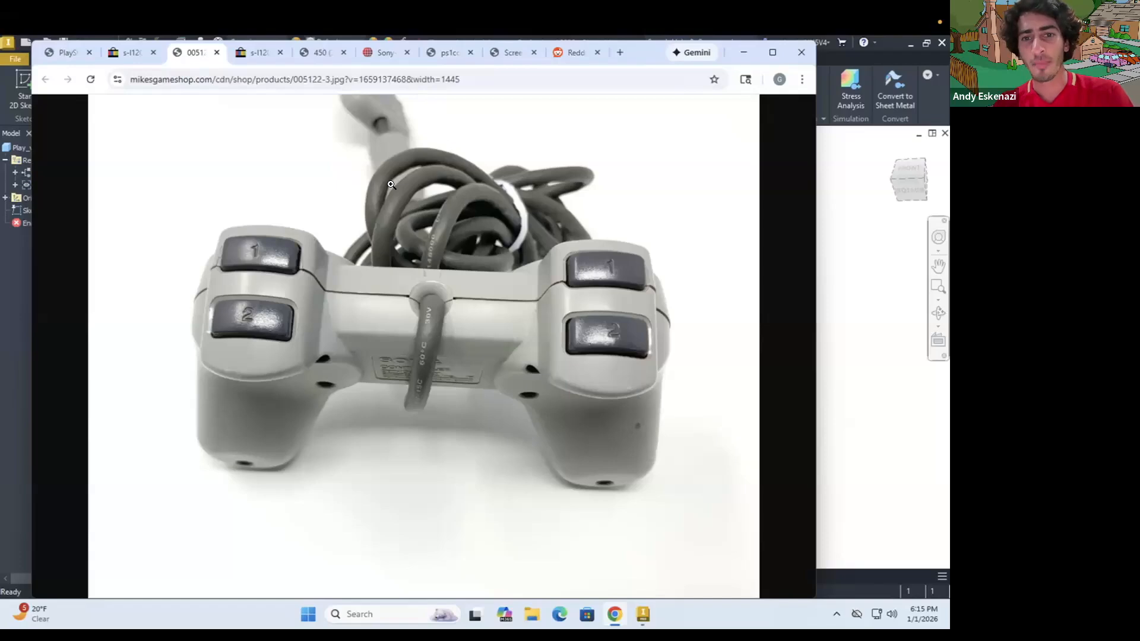
pyautogui.click(260, 53)
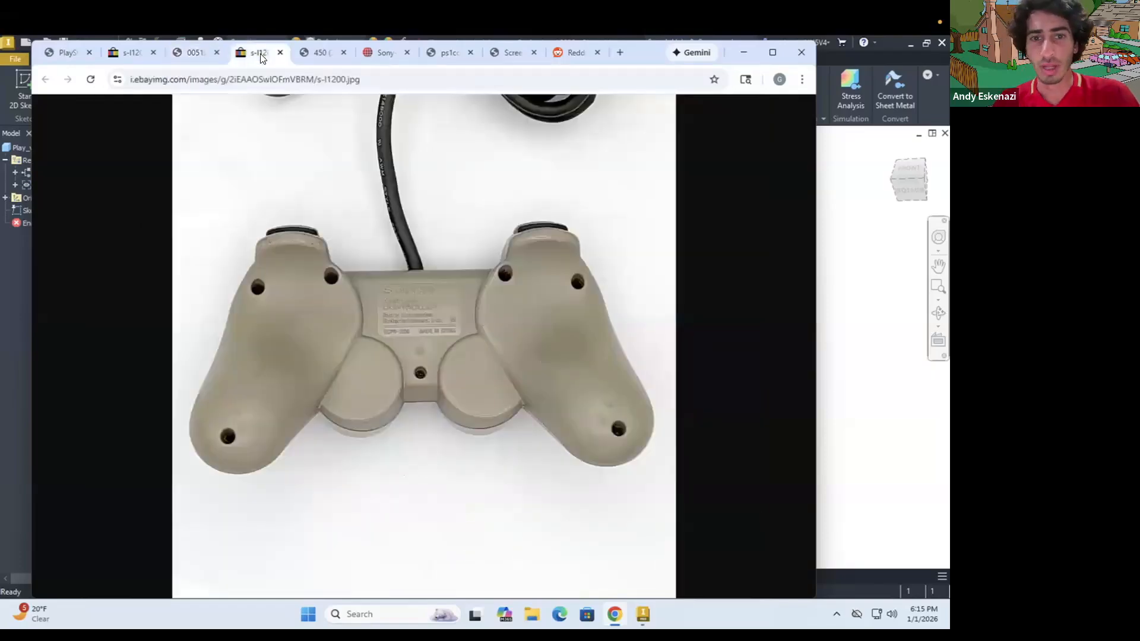
pyautogui.click(306, 51)
pyautogui.click(375, 53)
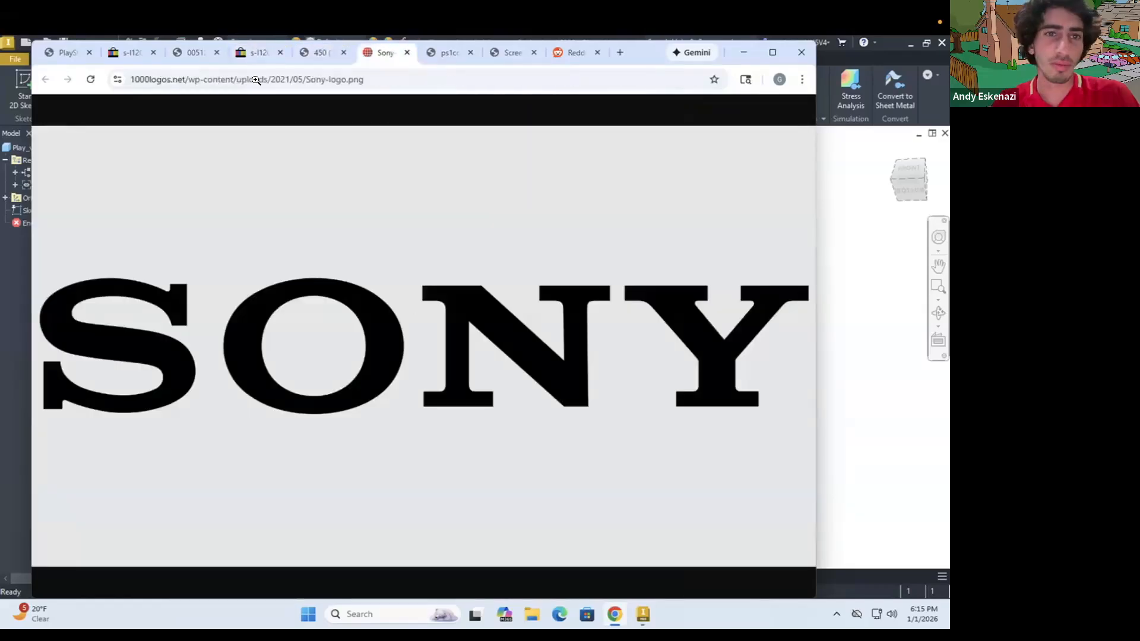
pyautogui.click(251, 53)
pyautogui.click(202, 56)
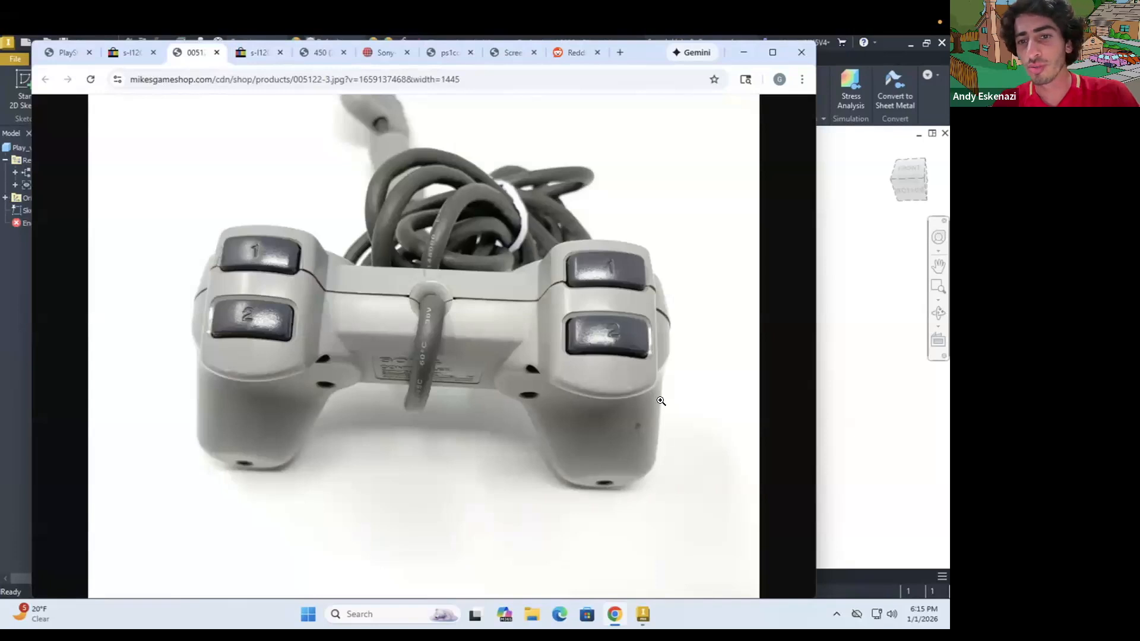
pyautogui.click(571, 53)
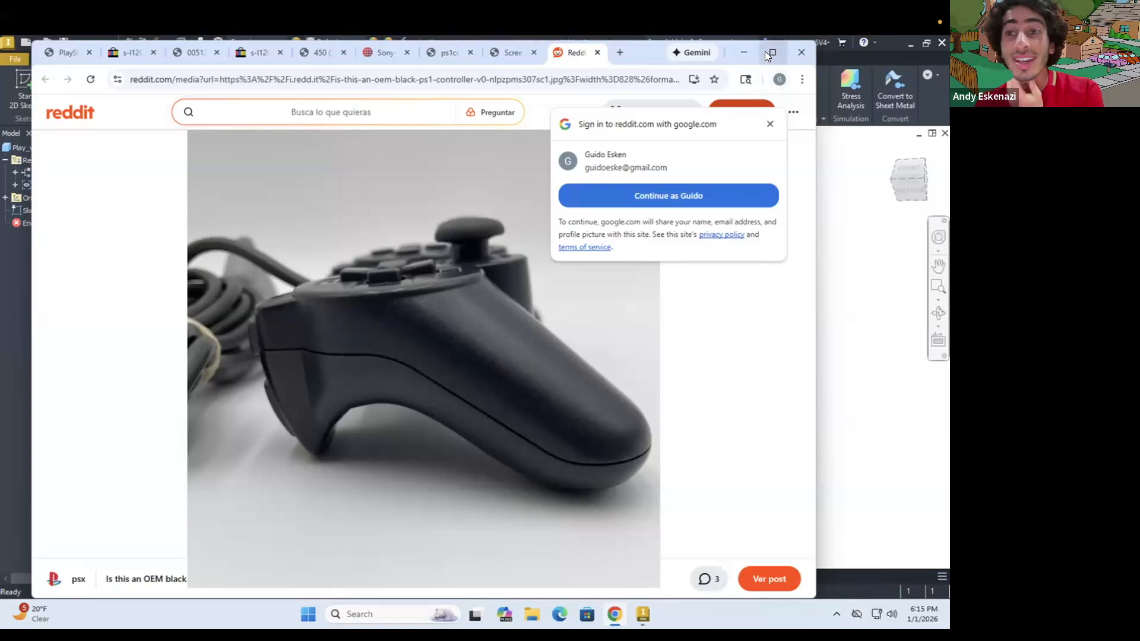
pyautogui.moveTo(765, 51)
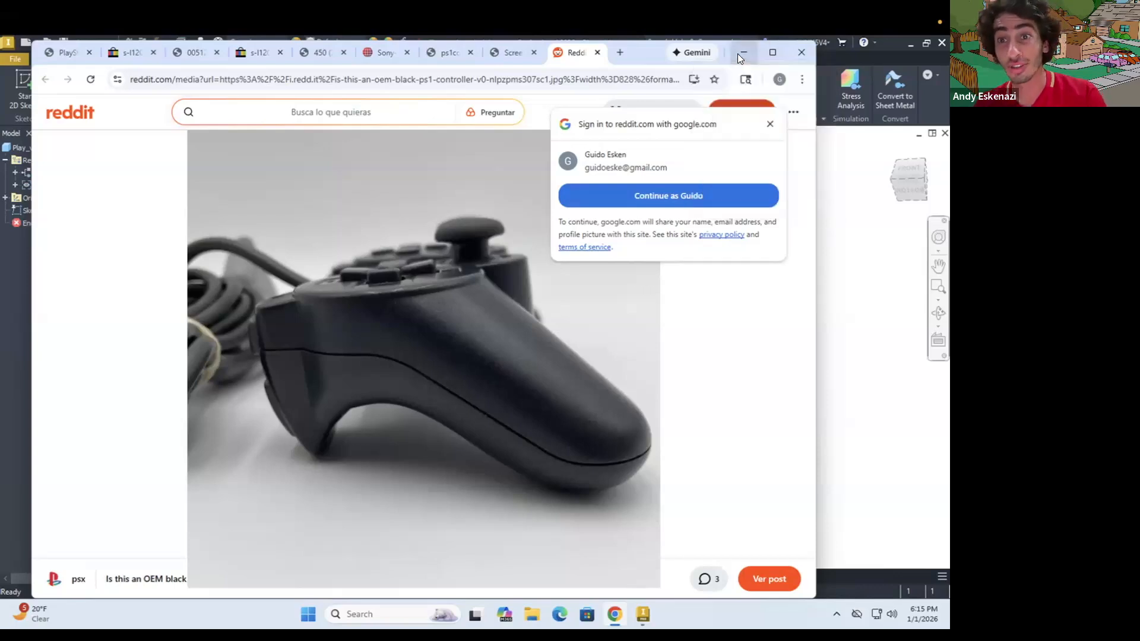
pyautogui.click(742, 54)
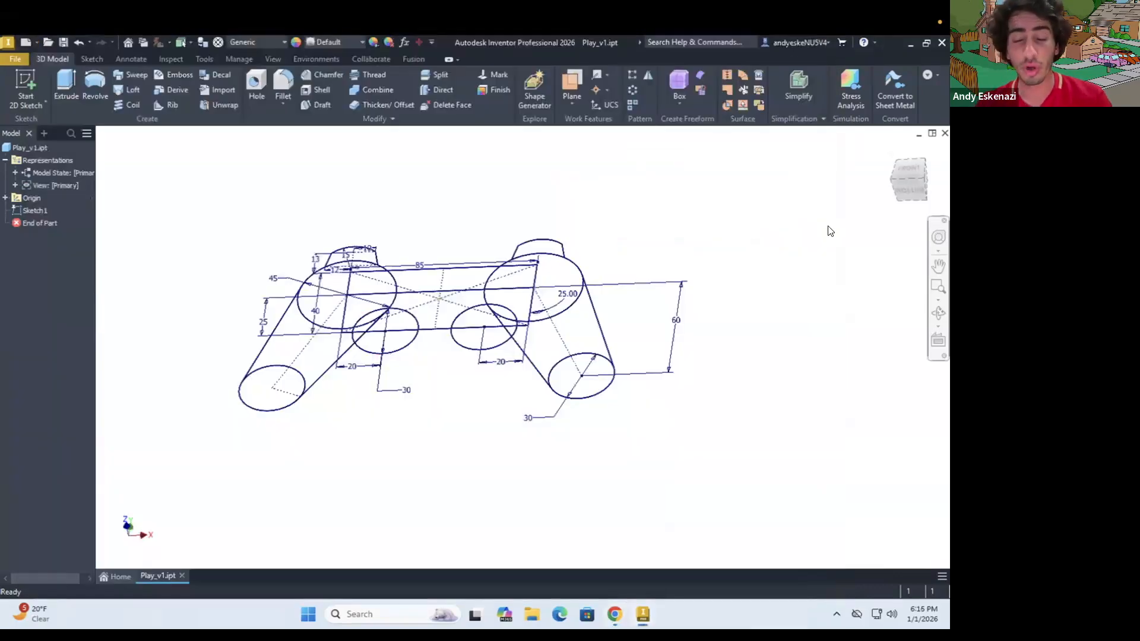
# Step: Start a new 2D sketch on the YZ plane, perpendicular to the controller's outline sketch
pyautogui.moveTo(474, 290)
pyautogui.keyDown('shift'); pyautogui.mouseDown(button='middle')
pyautogui.moveTo(458, 325)
pyautogui.moveTo(701, 314)
pyautogui.mouseUp(button='middle'); pyautogui.keyUp('shift')
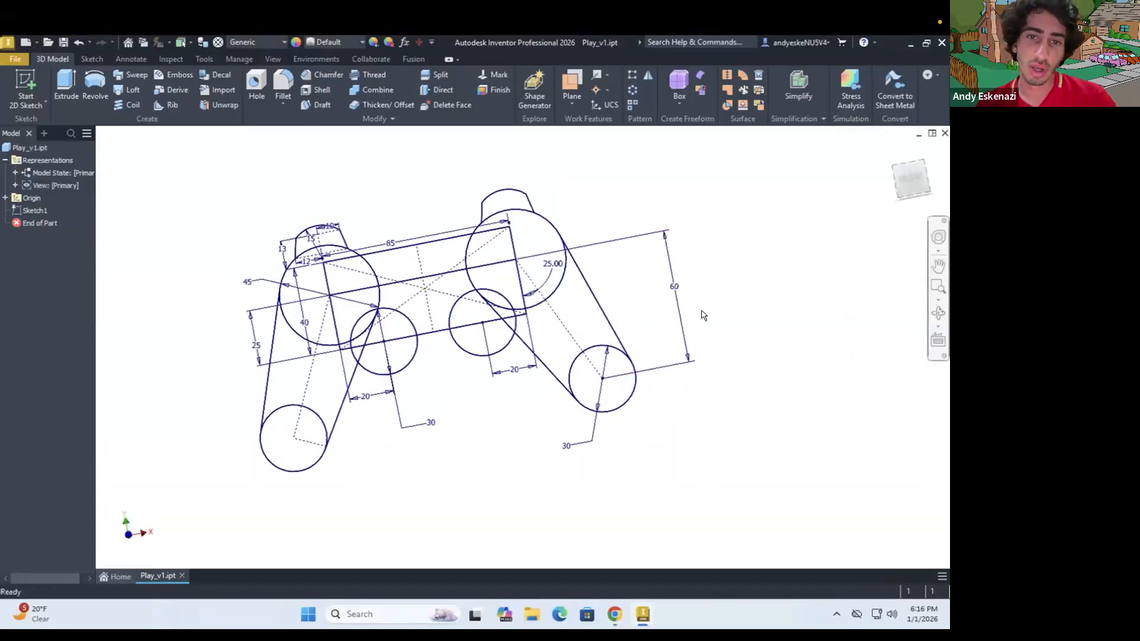
pyautogui.scroll(-3, 701, 314)
pyautogui.scroll(3, 521, 289)
pyautogui.scroll(-3, 522, 291)
pyautogui.moveTo(525, 294)
pyautogui.keyDown('shift'); pyautogui.mouseDown(button='middle')
pyautogui.moveTo(535, 306)
pyautogui.moveTo(505, 290)
pyautogui.moveTo(527, 286)
pyautogui.mouseUp(button='middle'); pyautogui.keyUp('shift')
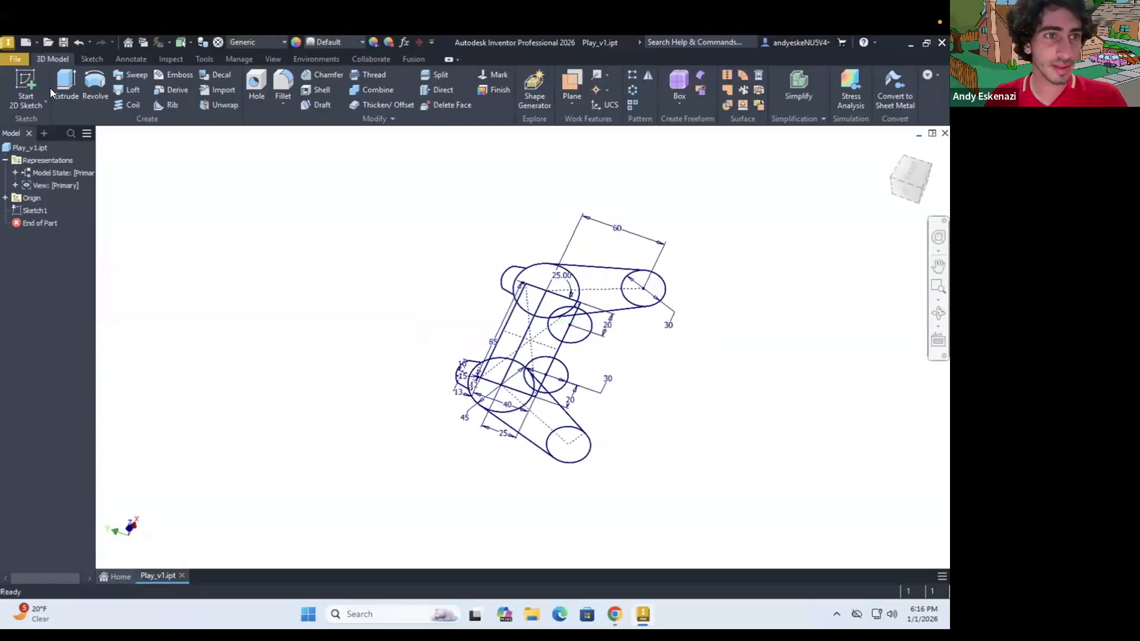
pyautogui.moveTo(523, 332); pyautogui.dragTo(522, 221)
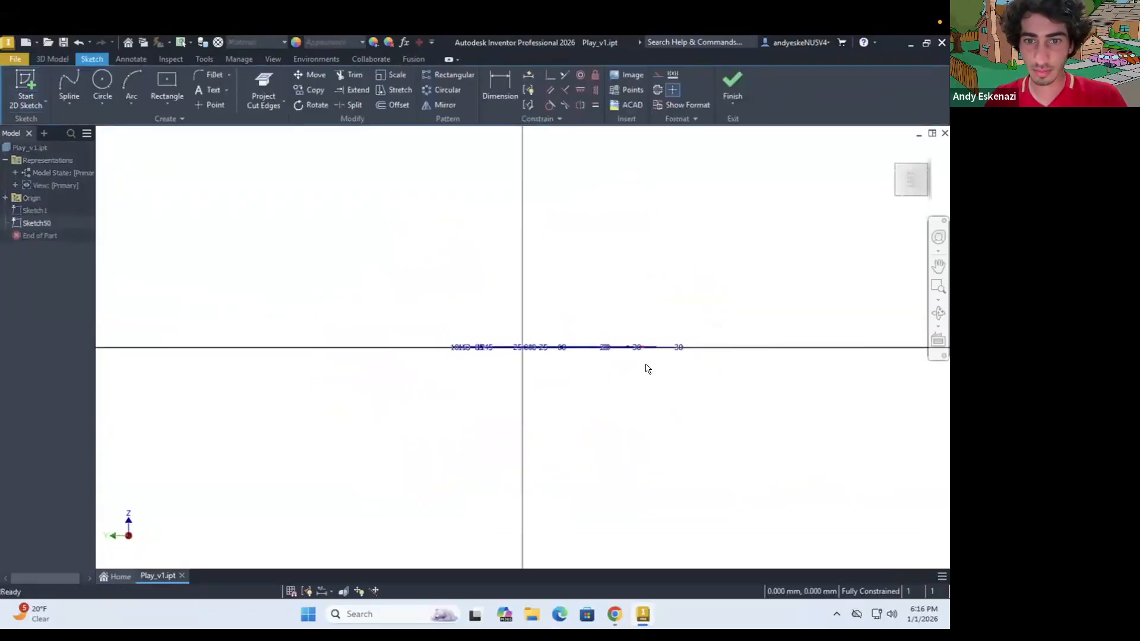
# Step: Draw a vertical line down from the origin and dimension its length as 20 mm
pyautogui.click(66, 104)
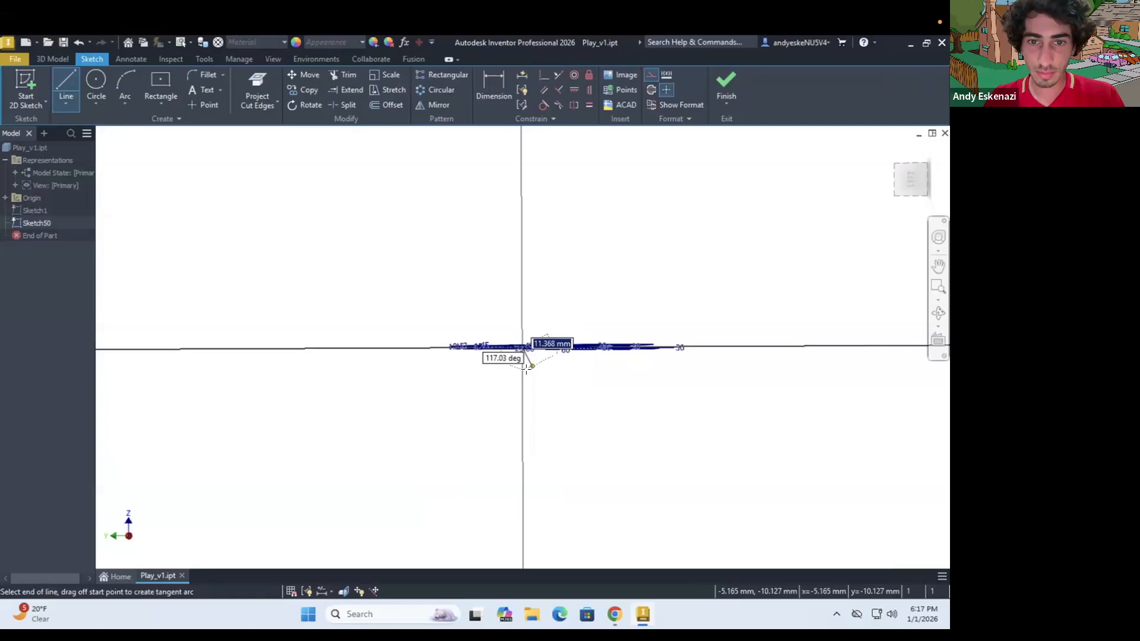
pyautogui.click(524, 376)
pyautogui.press('d')
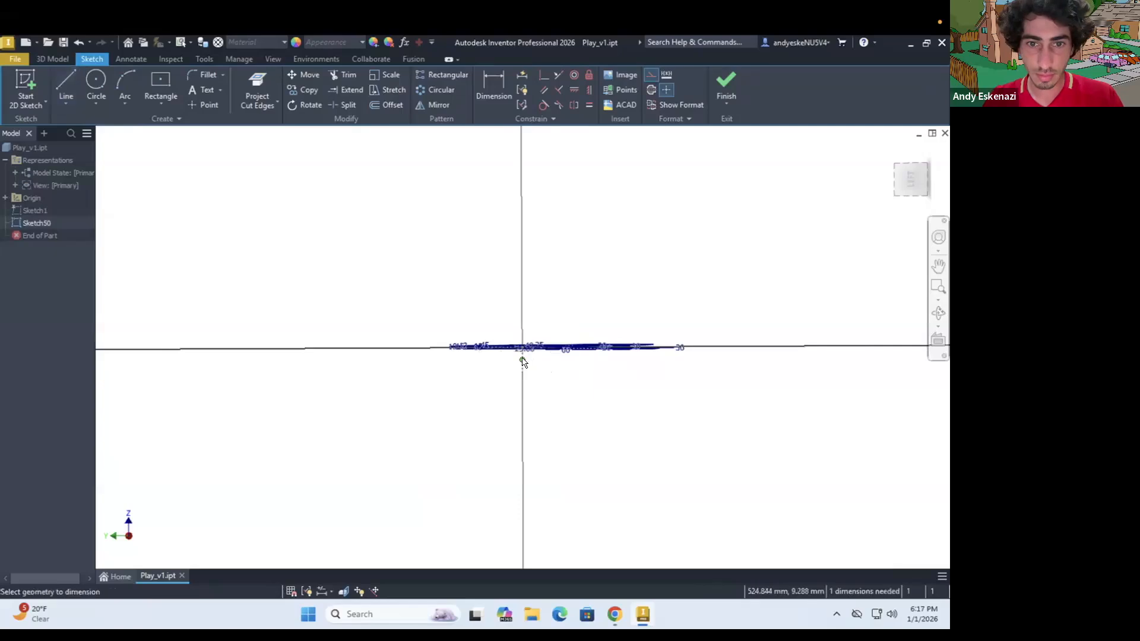
pyautogui.click(524, 365)
pyautogui.click(387, 377)
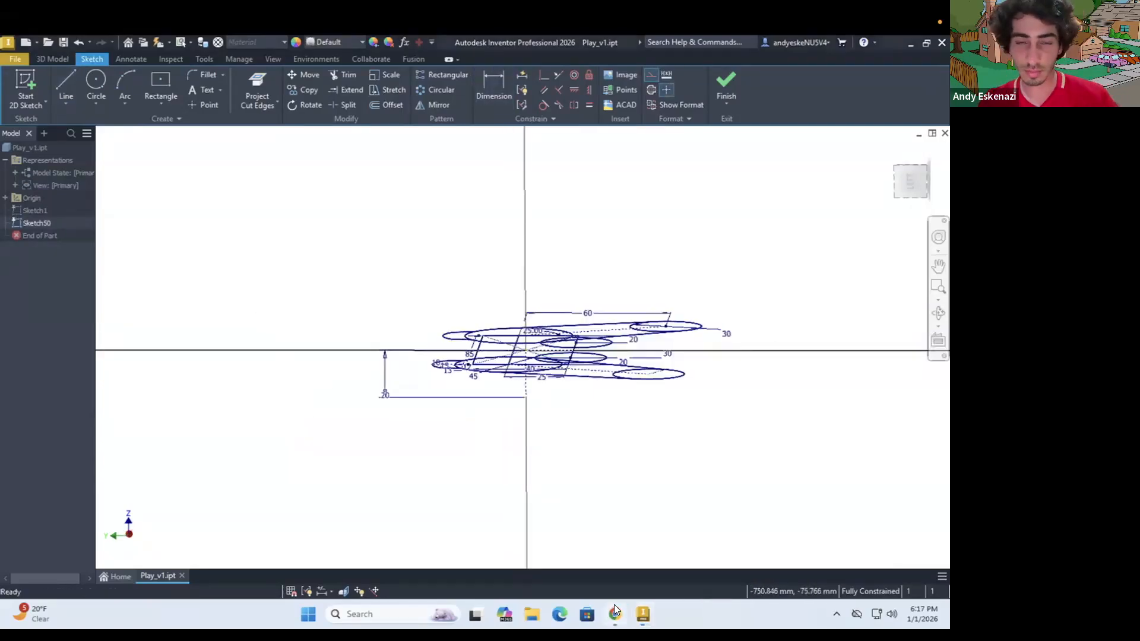
# Step: Set the vertical line's length to 30 mm
pyautogui.doubleClick(383, 397)
pyautogui.write('.')
pyautogui.press('Escape')
# Step: Project geometry from the controller outline into the side sketch and hide Sketch1
pyautogui.press('p')
pyautogui.scroll(-5, 534, 383)
pyautogui.moveTo(438, 377)
pyautogui.keyDown('shift'); pyautogui.mouseDown(button='middle')
pyautogui.moveTo(392, 402)
pyautogui.moveTo(493, 346)
pyautogui.mouseUp(button='middle'); pyautogui.keyUp('shift')
pyautogui.scroll(5, 494, 347)
pyautogui.rightClick(34, 210)
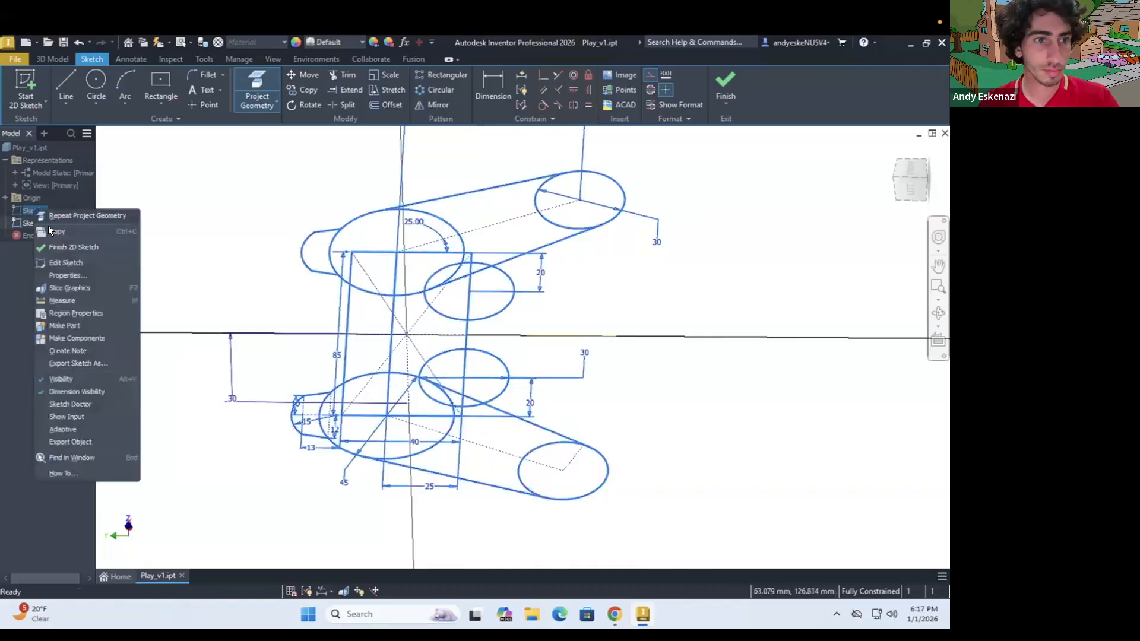
pyautogui.click(69, 379)
# Step: Draw construction lines down from the projected points and across to the vertical line's lower end on both sides, 40 mm wide toward the grip
pyautogui.keyDown('shift'); pyautogui.moveTo(512, 399); pyautogui.dragTo(525, 339, button='middle'); pyautogui.keyUp('shift')
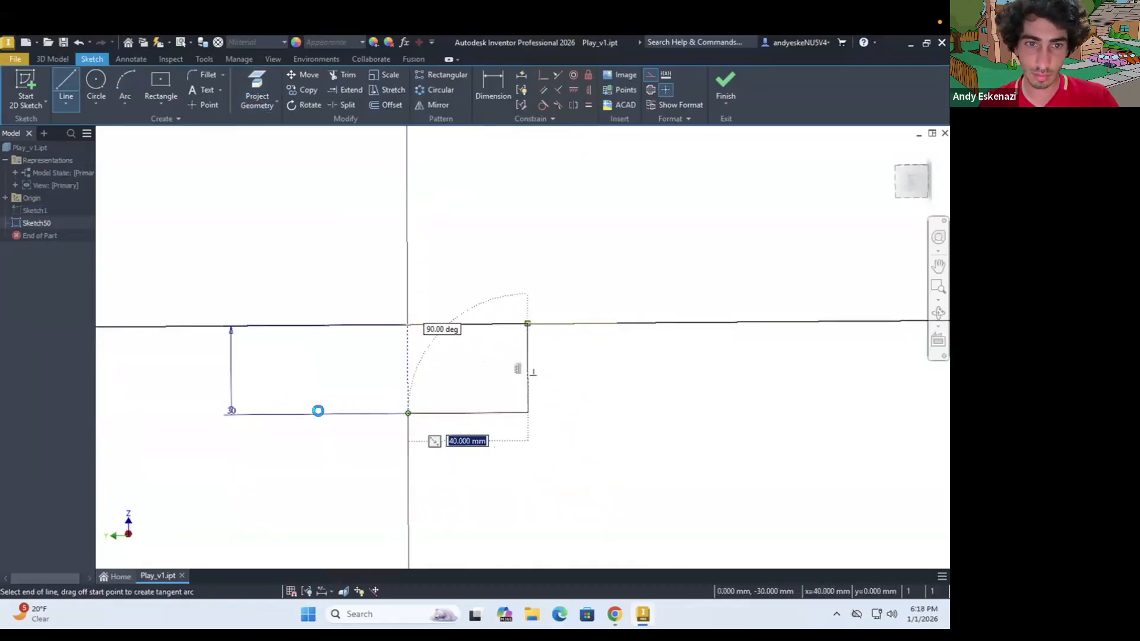
pyautogui.press('Escape')
pyautogui.press('Escape')
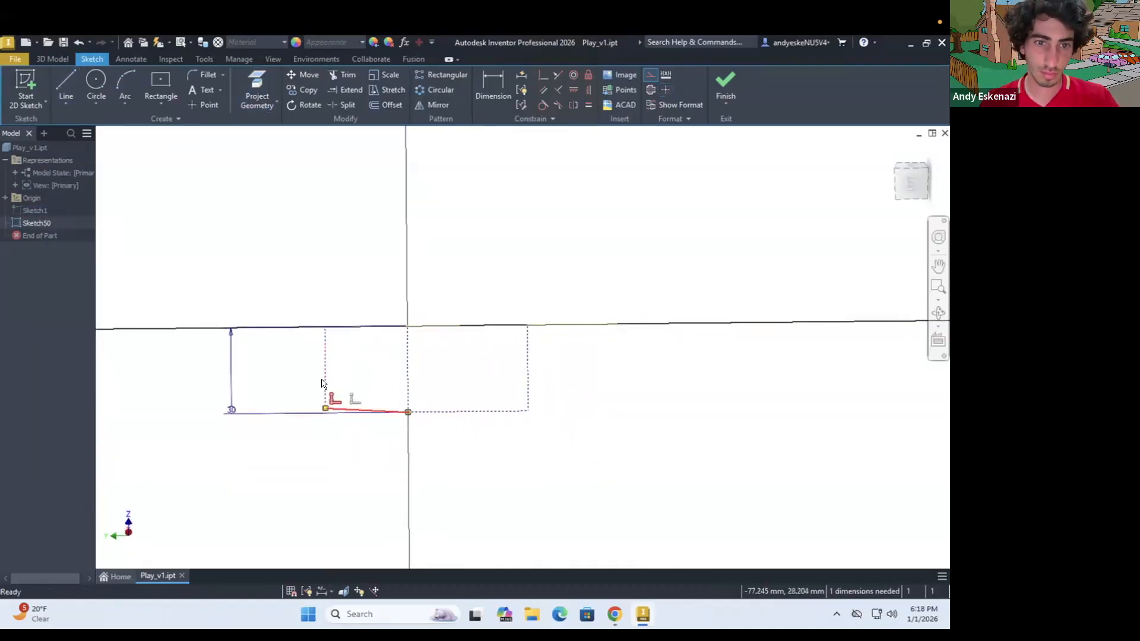
# Step: Extend the construction frame toward the grip with a vertical line from the axis and a base line back to the existing frame
pyautogui.rightClick(34, 210)
pyautogui.scroll(3, 363, 342)
pyautogui.keyDown('shift'); pyautogui.moveTo(362, 363); pyautogui.dragTo(352, 322, button='middle'); pyautogui.keyUp('shift')
pyautogui.press('l')
pyautogui.scroll(-3, 503, 374)
pyautogui.moveTo(478, 372)
pyautogui.keyDown('shift'); pyautogui.mouseDown(button='middle')
pyautogui.moveTo(501, 346)
pyautogui.moveTo(506, 367)
pyautogui.mouseUp(button='middle'); pyautogui.keyUp('shift')
pyautogui.click(656, 350)
pyautogui.click(655, 432)
pyautogui.click(605, 432)
pyautogui.press('Escape')
# Step: Set the body's depth dimension to 25 mm
pyautogui.keyDown('shift'); pyautogui.moveTo(501, 419); pyautogui.dragTo(501, 395, button='middle'); pyautogui.keyUp('shift')
pyautogui.click(611, 604)
pyautogui.doubleClick(367, 429)
pyautogui.write('25')
pyautogui.press('Return')
# Step: Draw a construction line sloping down from the body profile toward the grip end
pyautogui.scroll(3, 503, 419)
pyautogui.press('l')
pyautogui.click(527, 428)
pyautogui.scroll(-5, 686, 461)
pyautogui.click(678, 466)
pyautogui.press('Escape')
# Step: Rework the construction lines on the grip side of the profile, checking the shape against the controller reference photos
pyautogui.click(35, 211)
pyautogui.keyDown('shift'); pyautogui.moveTo(677, 362); pyautogui.dragTo(682, 397, button='middle'); pyautogui.keyUp('shift')
pyautogui.press('l')
pyautogui.click(762, 369)
pyautogui.click(616, 613)
pyautogui.click(616, 614)
pyautogui.scroll(3, 606, 394)
pyautogui.rightClick(624, 443)
pyautogui.click(585, 143)
pyautogui.scroll(3, 477, 373)
# Step: Draw another construction line across the body profile and compare the layout with the reference photos
pyautogui.press('l')
pyautogui.click(473, 365)
pyautogui.click(711, 369)
pyautogui.scroll(-2, 712, 365)
pyautogui.click(615, 615)
pyautogui.click(614, 614)
pyautogui.scroll(3, 747, 369)
# Step: Draw a thin construction rectangle along the top of the main body section, dimensioned 45 mm long and 1 mm high
pyautogui.click(161, 104)
pyautogui.click(182, 129)
pyautogui.click(408, 352)
pyautogui.click(673, 341)
pyautogui.scroll(-4, 601, 317)
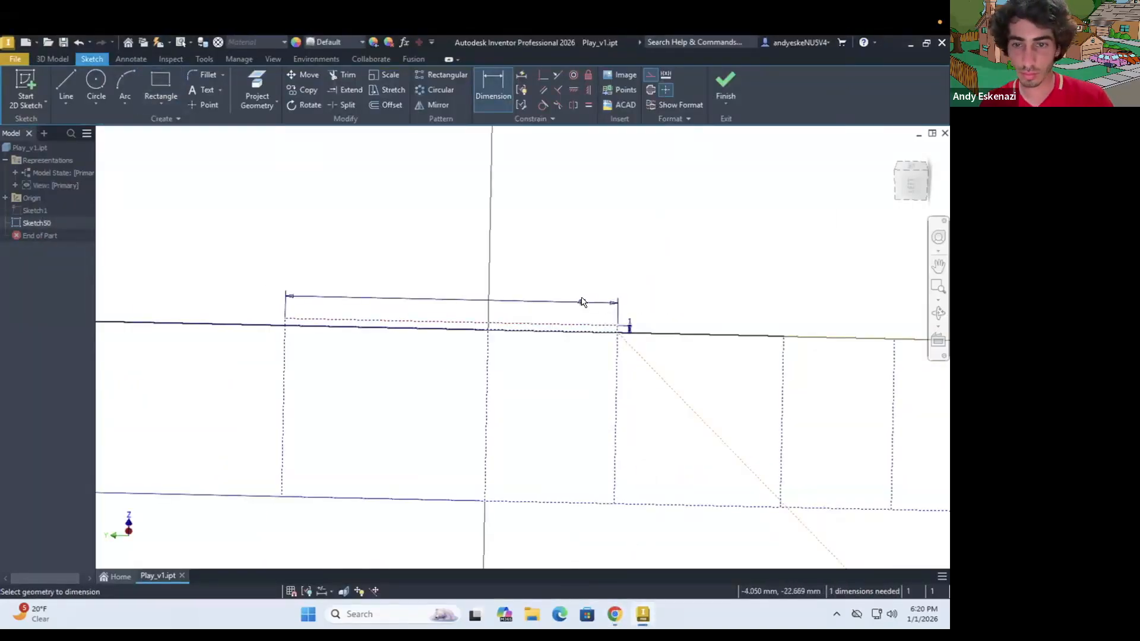
# Step: Dimension the sloping line's lower end 20 mm below the body's base line
pyautogui.scroll(-4, 584, 301)
pyautogui.click(730, 409)
pyautogui.click(753, 392)
pyautogui.write('20')
pyautogui.press('Return')
# Step: Draw a construction line straight down from the slope's lower end and a second slope back up to the body's base corner
pyautogui.press('l')
pyautogui.click(729, 422)
pyautogui.click(729, 483)
pyautogui.click(614, 614)
pyautogui.click(615, 614)
pyautogui.click(596, 372)
pyautogui.press('Escape')
# Step: Dimension the vertical construction line at the grip end as 25 mm
pyautogui.press('d')
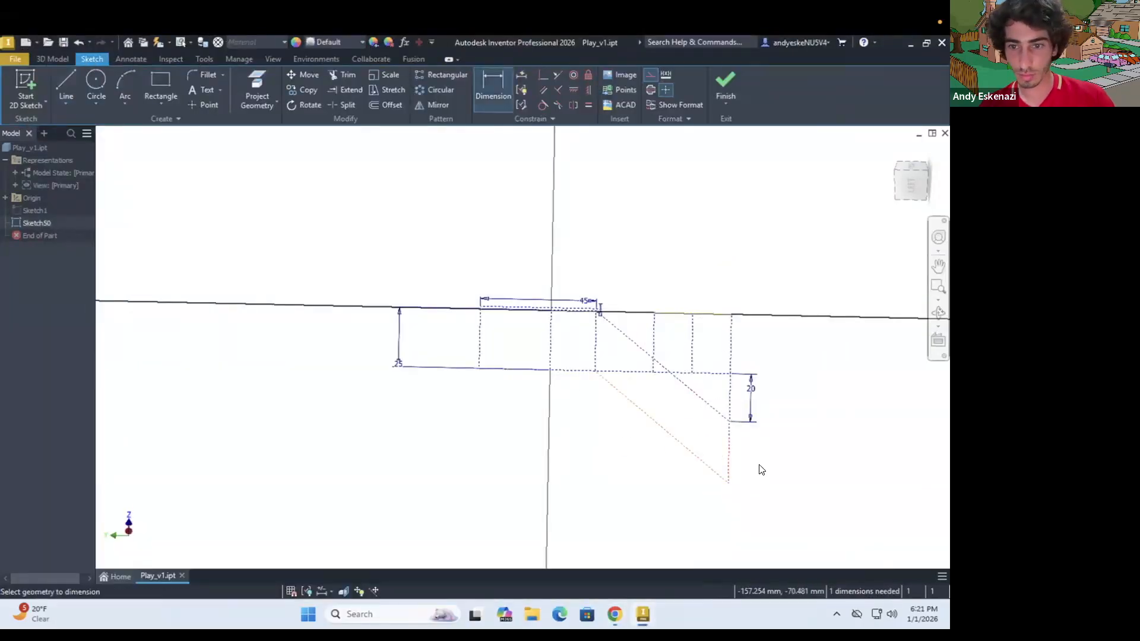
pyautogui.click(764, 466)
pyautogui.write('25')
pyautogui.press('Return')
pyautogui.scroll(2, 662, 397)
pyautogui.press('Escape')
# Step: Trace the grip's upper slope with a solid line and continue it into an arc around the tip
pyautogui.click(614, 614)
pyautogui.click(615, 614)
pyautogui.scroll(2, 568, 335)
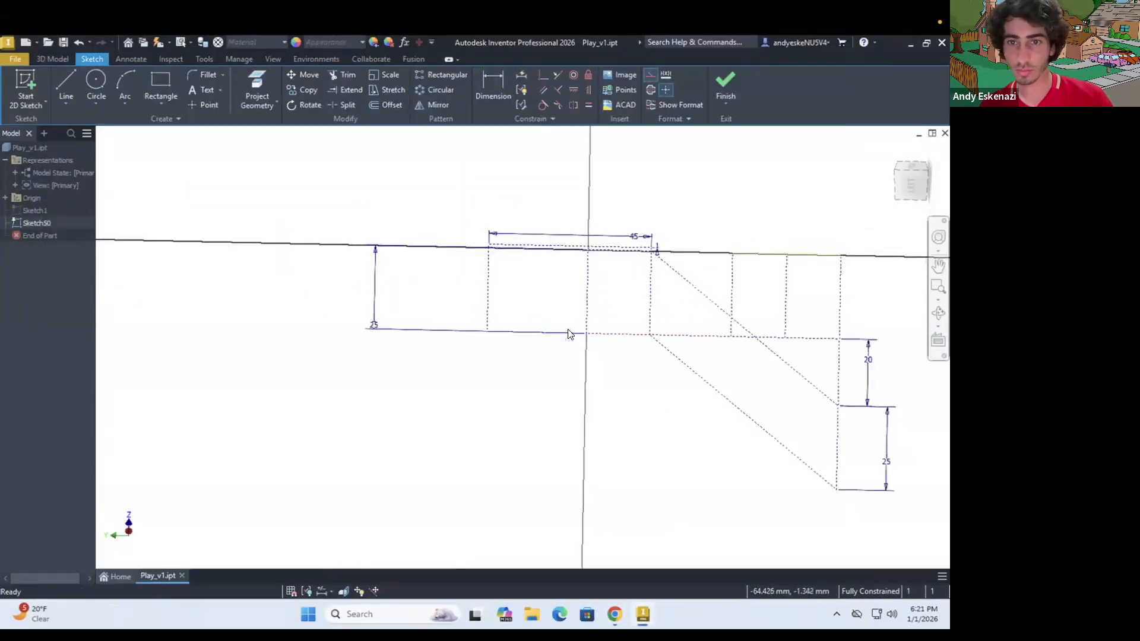
pyautogui.press('l')
pyautogui.click(668, 348)
pyautogui.click(479, 182)
pyautogui.moveTo(668, 346); pyautogui.dragTo(665, 445)
pyautogui.rightClick(669, 399)
pyautogui.press('Escape')
# Step: Draw construction lines from the grip's lower corner horizontally to below the body and up to its base corner
pyautogui.click(680, 449)
pyautogui.click(468, 445)
pyautogui.click(471, 277)
pyautogui.press('Escape')
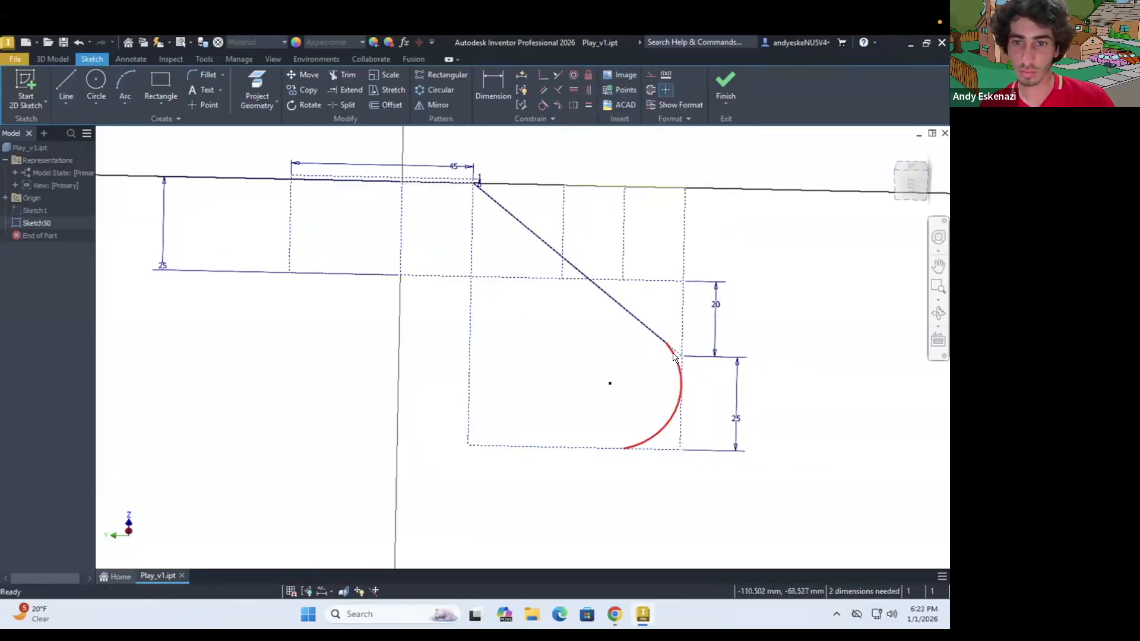
# Step: Draw a straight lower grip edge sloping down from the body's base corner, using the reference photo as a guide
pyautogui.click(615, 615)
pyautogui.click(616, 615)
pyautogui.press('l')
pyautogui.click(471, 277)
pyautogui.click(629, 410)
pyautogui.rightClick(629, 409)
pyautogui.press('Escape')
# Step: Round the grip's tip with an arc joining the lower edge to the upper slope
pyautogui.press('a')
pyautogui.click(630, 405)
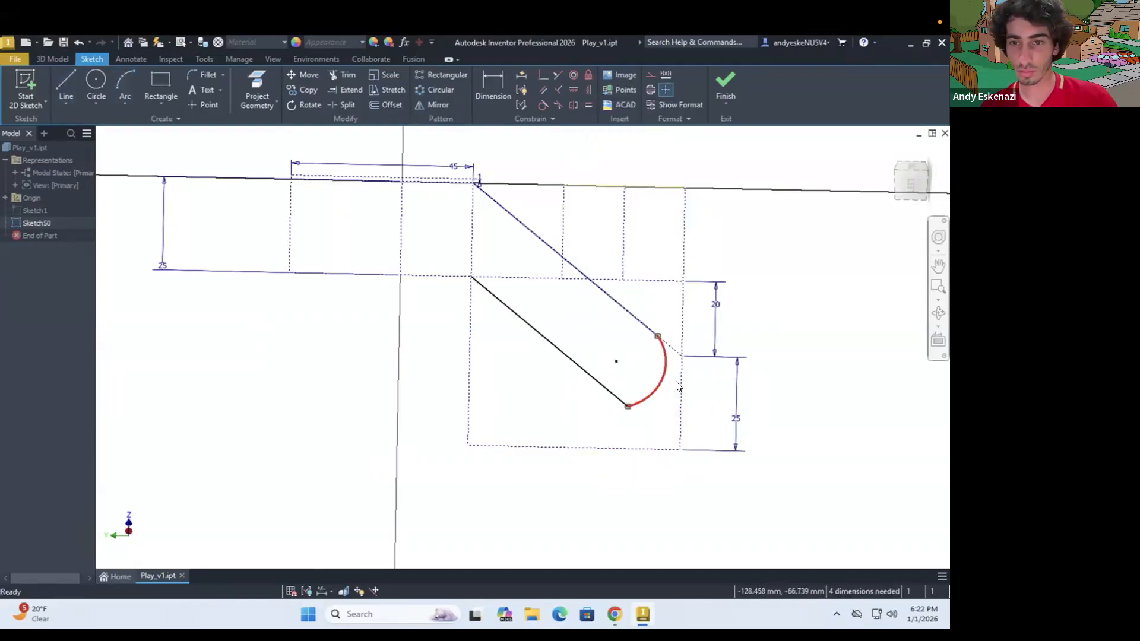
pyautogui.click(642, 324)
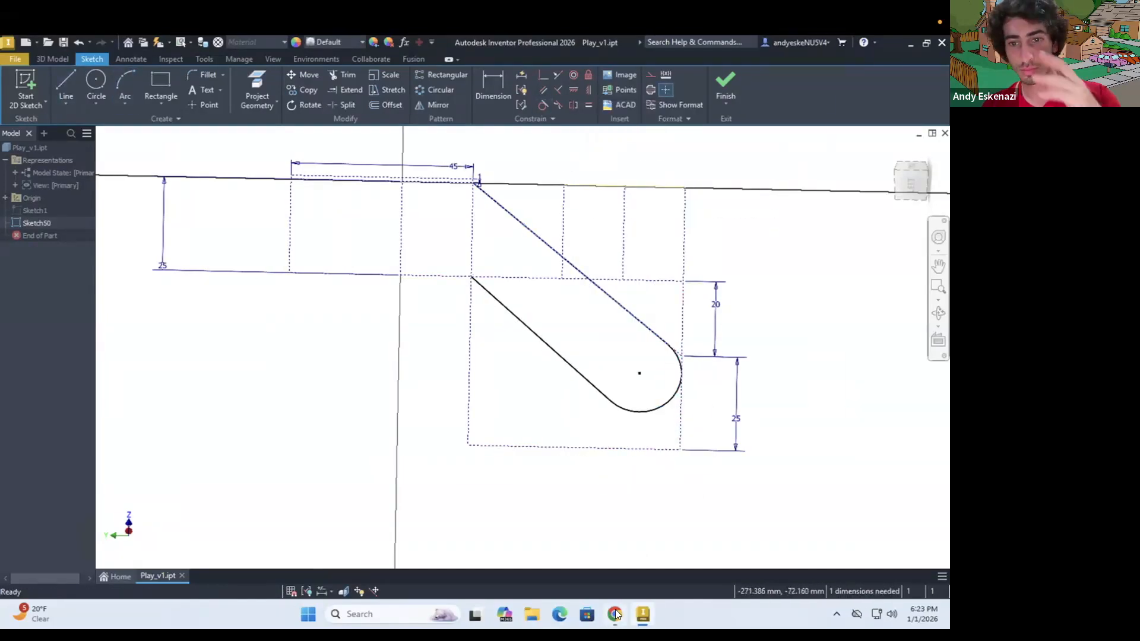
# Step: Compare the grip shape with a controller reference photo and undo the straight lower edge
pyautogui.click(616, 615)
pyautogui.click(450, 51)
pyautogui.hotkey('alt', 'Tab')
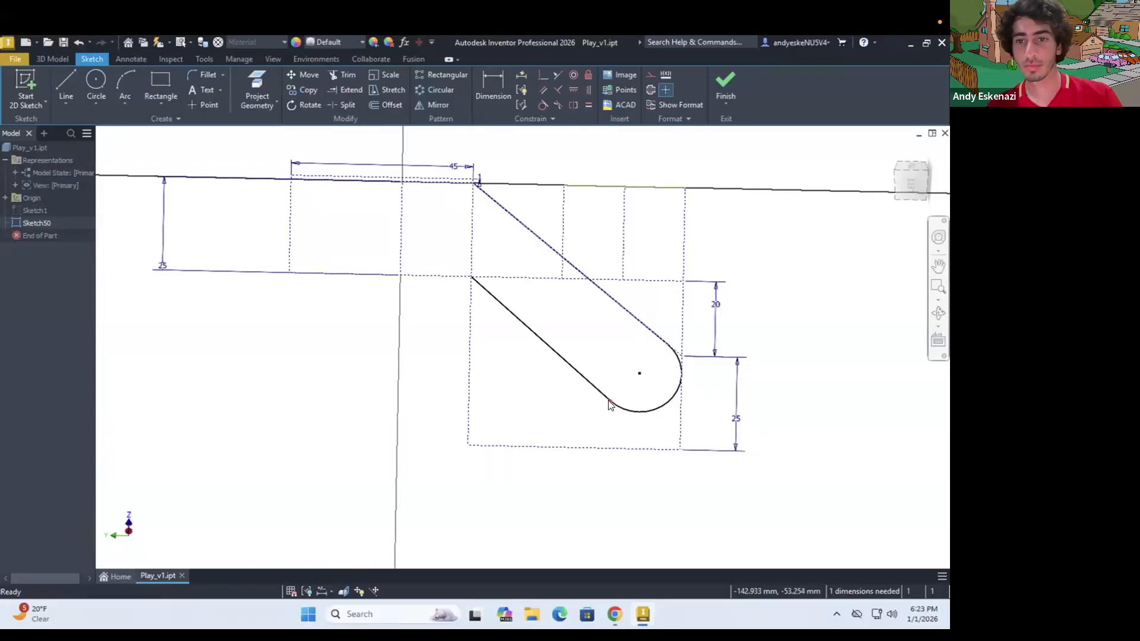
pyautogui.hotkey('ctrl', 'z')
# Step: Try to form the grip's lower edge with a spline from the body's base corner to the tip arc's end
pyautogui.click(66, 103)
pyautogui.click(90, 149)
pyautogui.click(472, 276)
pyautogui.click(610, 400)
pyautogui.press('Escape')
pyautogui.hotkey('ctrl', 'z')
pyautogui.hotkey('ctrl', 'z')
pyautogui.scroll(-1, 516, 357)
pyautogui.click(69, 104)
pyautogui.click(78, 127)
pyautogui.click(622, 406)
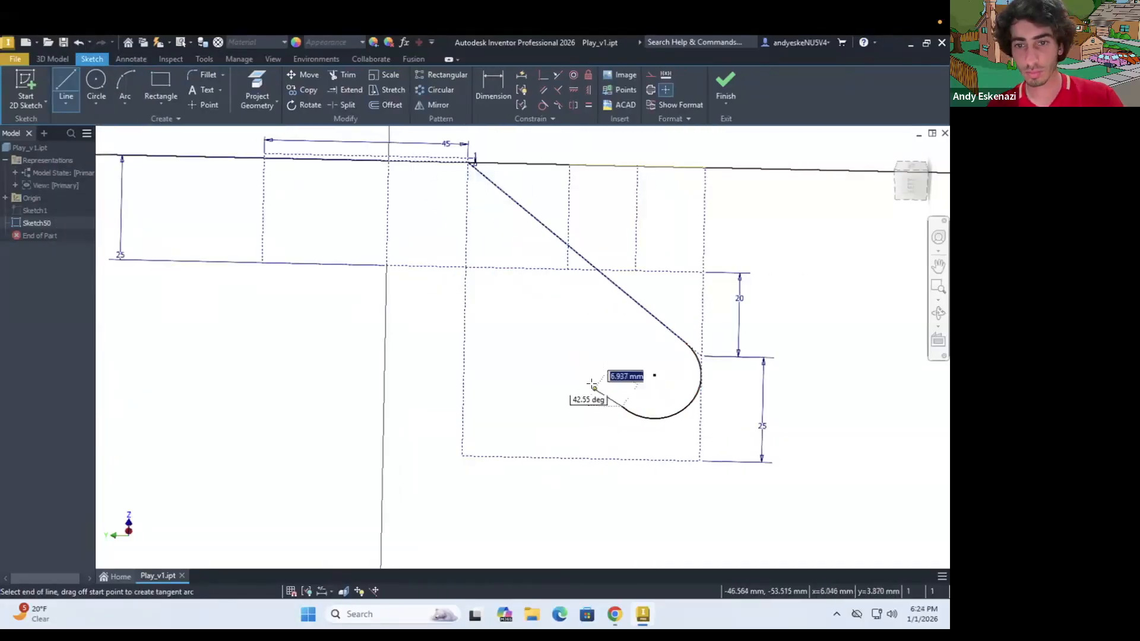
pyautogui.scroll(-3, 673, 406)
# Step: Add a second arc from the tip arc's lower end, curving up toward the body
pyautogui.click(125, 82)
pyautogui.click(596, 432)
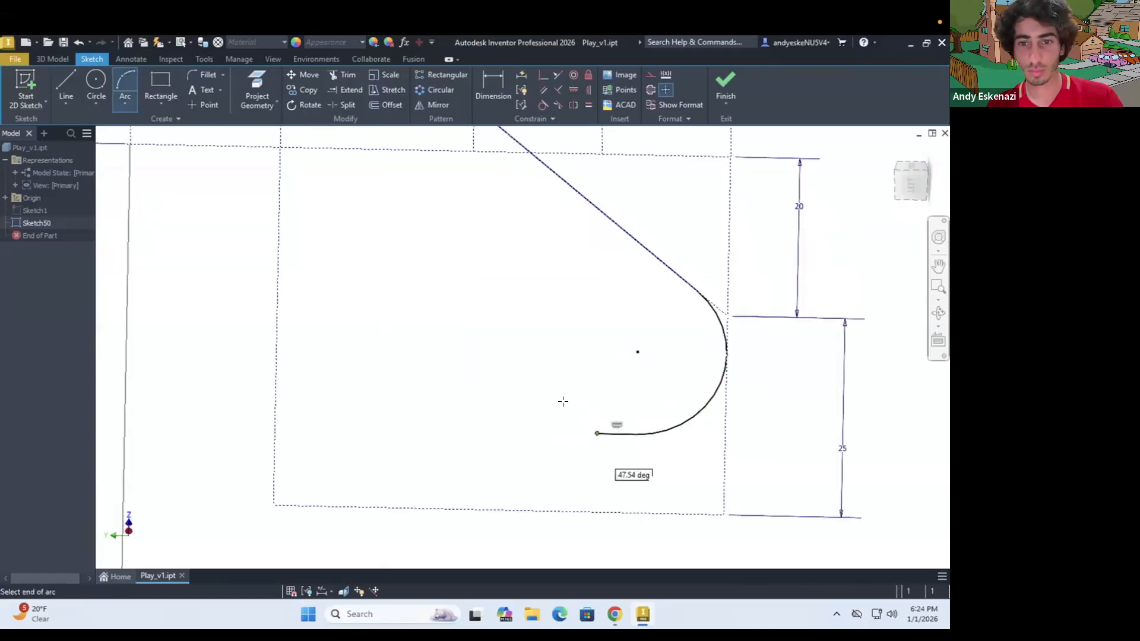
pyautogui.click(568, 267)
pyautogui.click(567, 405)
pyautogui.press('Escape')
# Step: Reshape the second arc so it flows smoothly out of the tip arc, moving its free end toward the body
pyautogui.moveTo(938, 442); pyautogui.dragTo(611, 435)
pyautogui.moveTo(568, 267); pyautogui.dragTo(475, 348)
pyautogui.scroll(2, 523, 332)
pyautogui.moveTo(523, 327); pyautogui.dragTo(712, 464, button='middle')
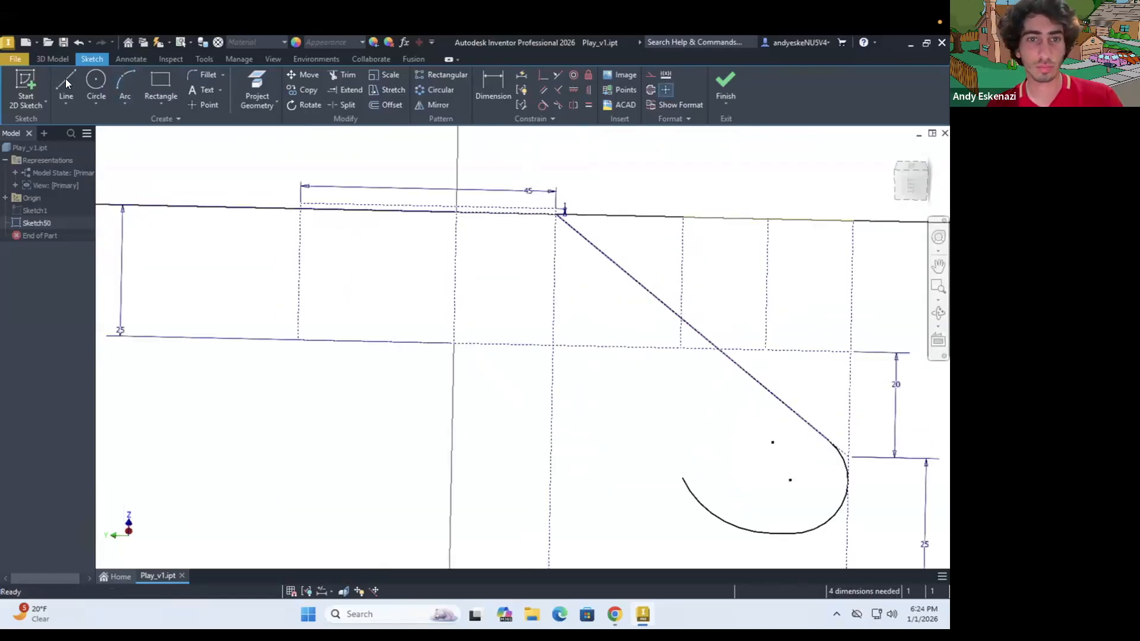
# Step: Dimension the short flat line at the bottom of the grip tip to 2 mm and test the lower arc's freedom
pyautogui.scroll(-4, 791, 538)
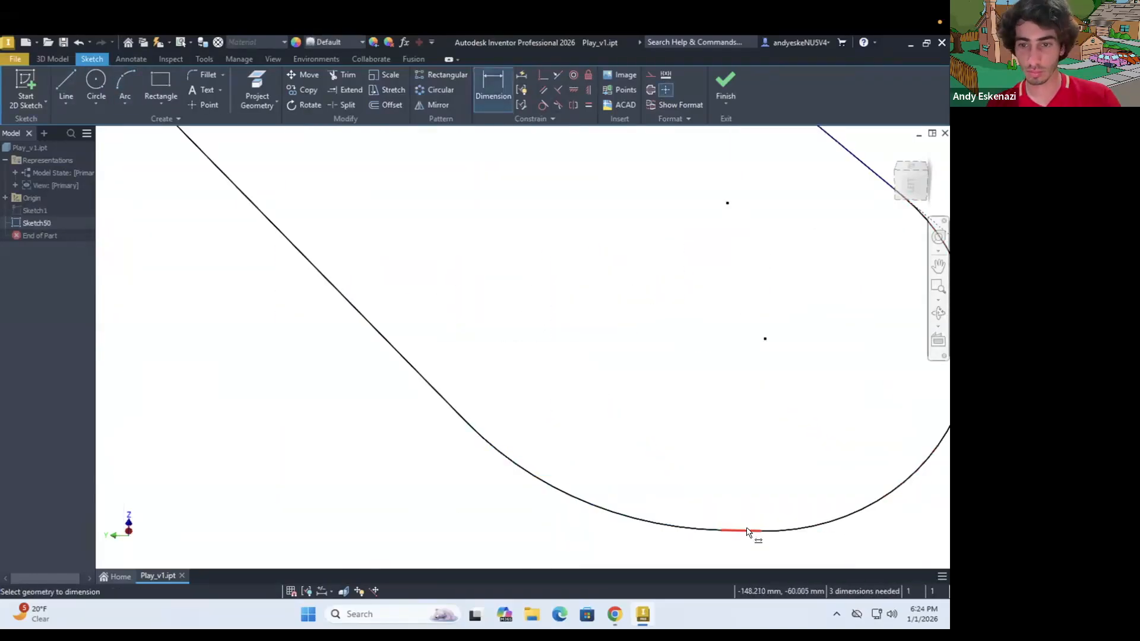
pyautogui.click(747, 531)
pyautogui.scroll(4, 744, 517)
pyautogui.click(741, 534)
pyautogui.write('2')
pyautogui.press('Return')
pyautogui.scroll(2, 618, 463)
pyautogui.press('Escape')
pyautogui.moveTo(635, 477); pyautogui.dragTo(646, 482)
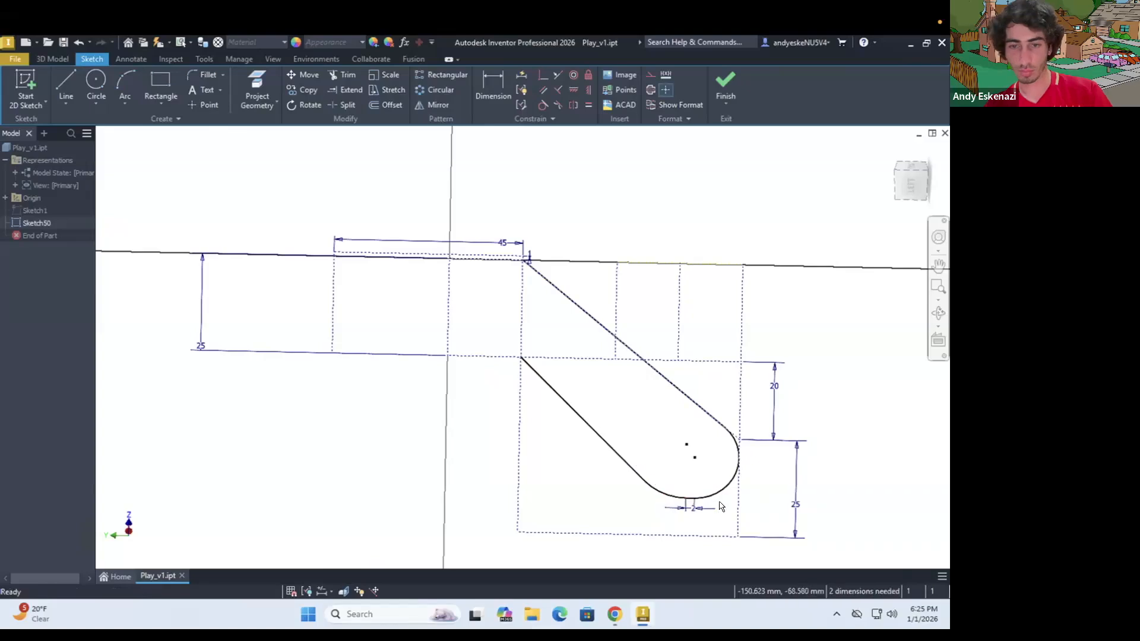
pyautogui.press('d')
pyautogui.click(739, 500)
pyautogui.click(697, 498)
pyautogui.scroll(-3, 726, 543)
pyautogui.scroll(2, 702, 486)
pyautogui.press('Escape')
# Step: Replace the grip's straight lower edge with a small arc at the body's base corner and a line to the lower arc
pyautogui.click(632, 396)
pyautogui.rightClick(580, 343)
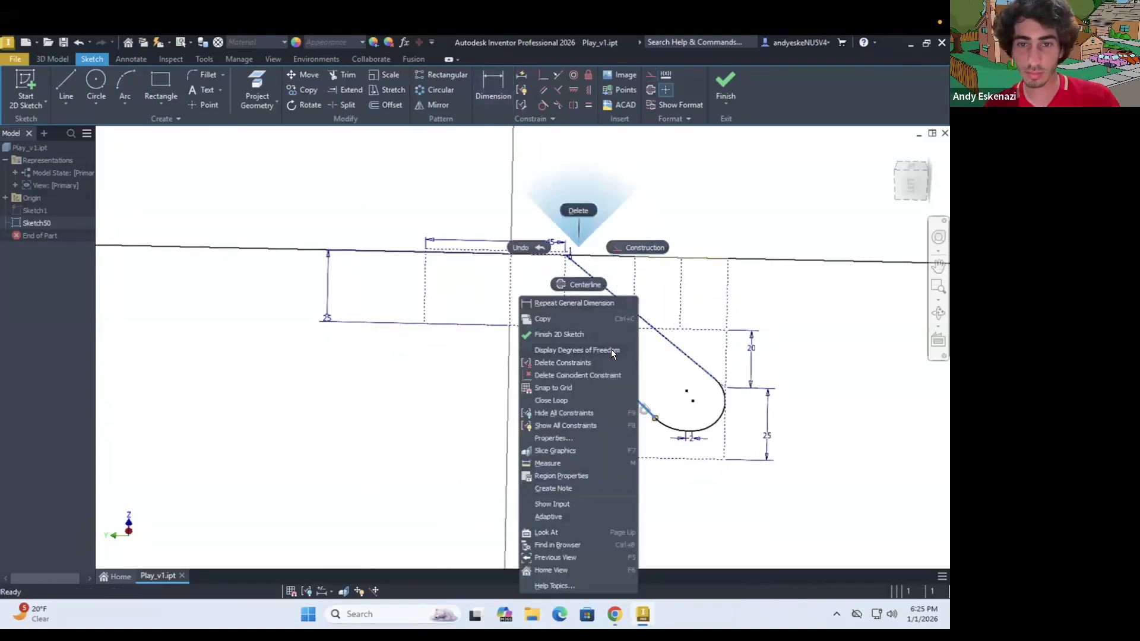
pyautogui.click(580, 212)
pyautogui.scroll(-2, 605, 336)
pyautogui.click(125, 84)
pyautogui.click(527, 318)
pyautogui.press('Escape')
pyautogui.hotkey('ctrl', 'z')
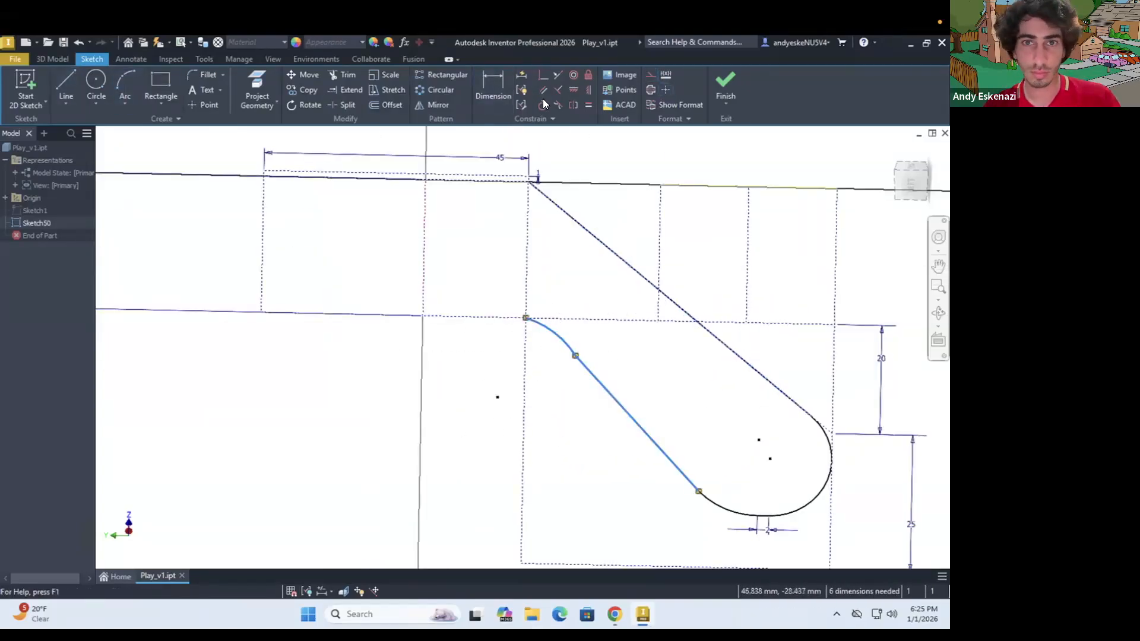
# Step: Constrain the grip's lower line parallel to its slanted upper edge
pyautogui.click(543, 89)
pyautogui.click(673, 301)
pyautogui.click(645, 401)
# Step: Try to dimension the gap between the grip's parallel edges and pull the lower arc into a different shape
pyautogui.click(705, 329)
pyautogui.click(689, 358)
pyautogui.press('Return')
pyautogui.moveTo(656, 422); pyautogui.dragTo(660, 421)
pyautogui.scroll(-3, 730, 401)
pyautogui.moveTo(763, 459); pyautogui.dragTo(765, 477)
pyautogui.hotkey('ctrl', 'z')
pyautogui.scroll(6, 760, 454)
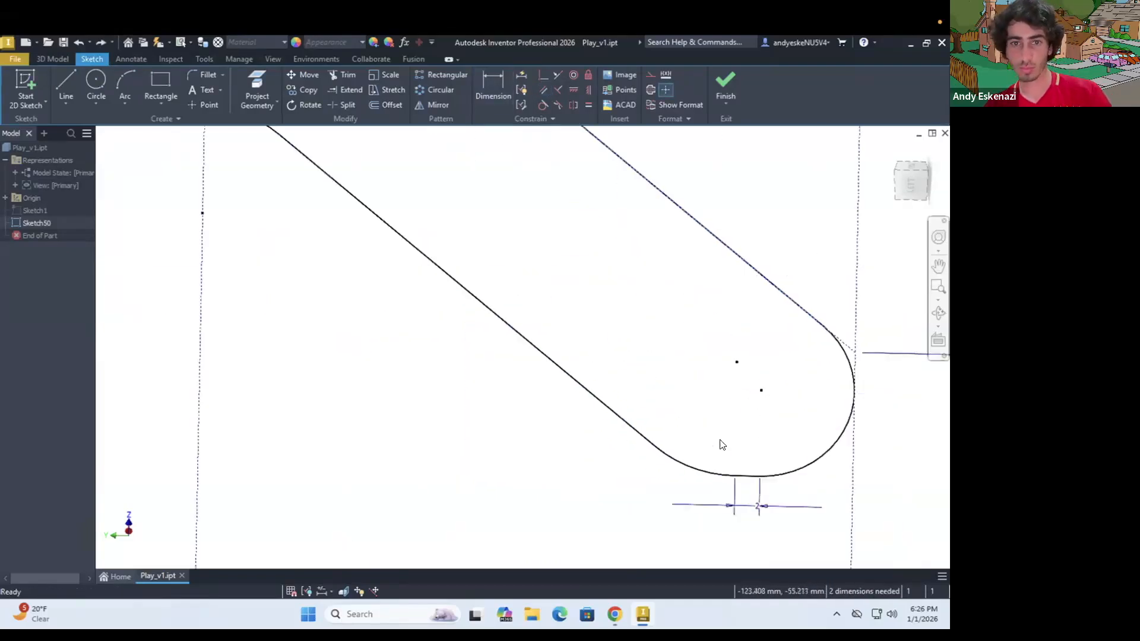
# Step: Set the vertical dimension between the body's base and the grip tip's corner to 15 mm, and adjust the lower arc
pyautogui.scroll(-5, 683, 463)
pyautogui.click(611, 611)
pyautogui.click(611, 611)
pyautogui.doubleClick(782, 367)
pyautogui.write('15')
pyautogui.press('Return')
pyautogui.moveTo(725, 446); pyautogui.dragTo(729, 459)
# Step: Try adding another dimension to the grip's lower outline and undo it
pyautogui.scroll(4, 736, 399)
pyautogui.press('d')
pyautogui.click(669, 354)
pyautogui.scroll(-6, 736, 371)
pyautogui.click(700, 286)
pyautogui.press('Return')
pyautogui.scroll(3, 742, 376)
pyautogui.press('Escape')
pyautogui.hotkey('ctrl', 'z')
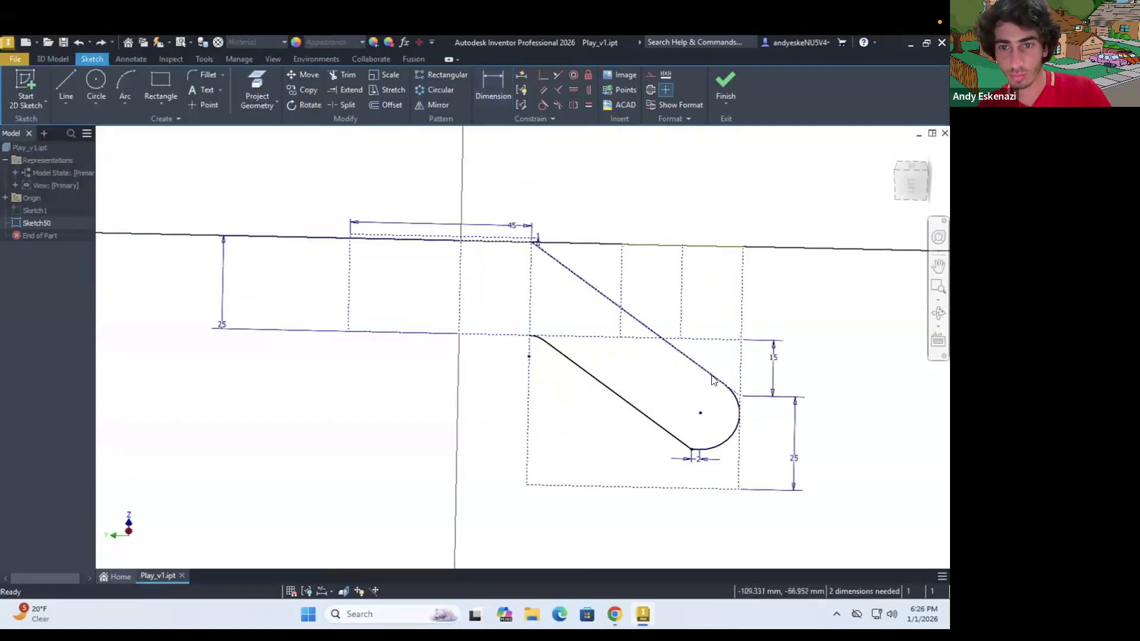
# Step: Try to free the grip tip by deleting the slanted upper edge and moving the tip arc
pyautogui.scroll(6, 700, 458)
pyautogui.scroll(-5, 701, 410)
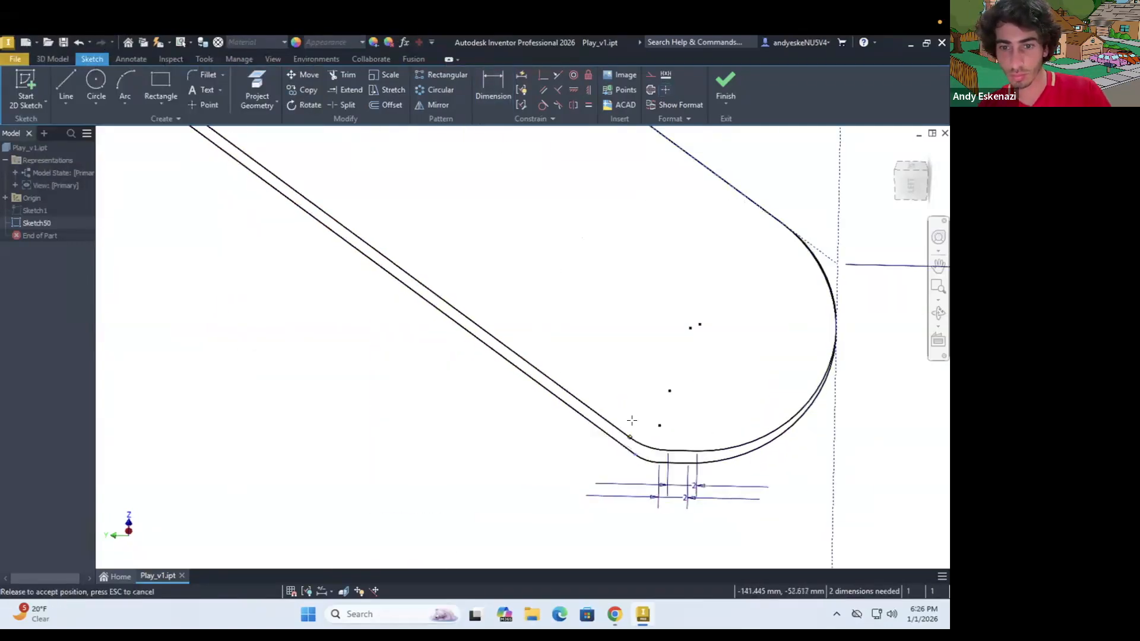
pyautogui.scroll(-3, 703, 303)
pyautogui.rightClick(715, 367)
pyautogui.click(716, 196)
pyautogui.moveTo(763, 404)
pyautogui.mouseDown()
pyautogui.moveTo(746, 392)
pyautogui.moveTo(753, 398)
pyautogui.mouseUp()
pyautogui.scroll(4, 749, 425)
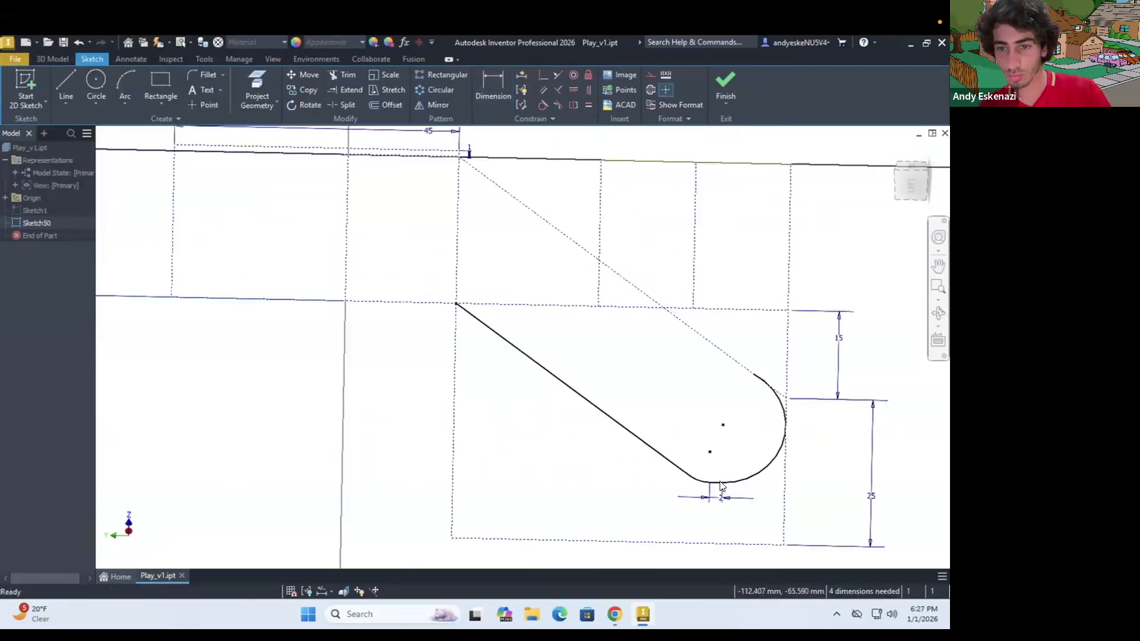
# Step: Examine the controller reference photos for the shape of the grip and compare it with the sketched side profile
pyautogui.click(619, 610)
pyautogui.click(453, 54)
pyautogui.click(892, 326)
pyautogui.scroll(-3, 892, 374)
pyautogui.scroll(8, 643, 340)
pyautogui.scroll(-4, 576, 332)
pyautogui.scroll(5, 600, 347)
pyautogui.scroll(-5, 369, 202)
pyautogui.scroll(1, 595, 249)
# Step: Reshape the grip's lower line and arc, and dimension the distance between the parallel upper and lower edges to 18.5 mm
pyautogui.rightClick(538, 316)
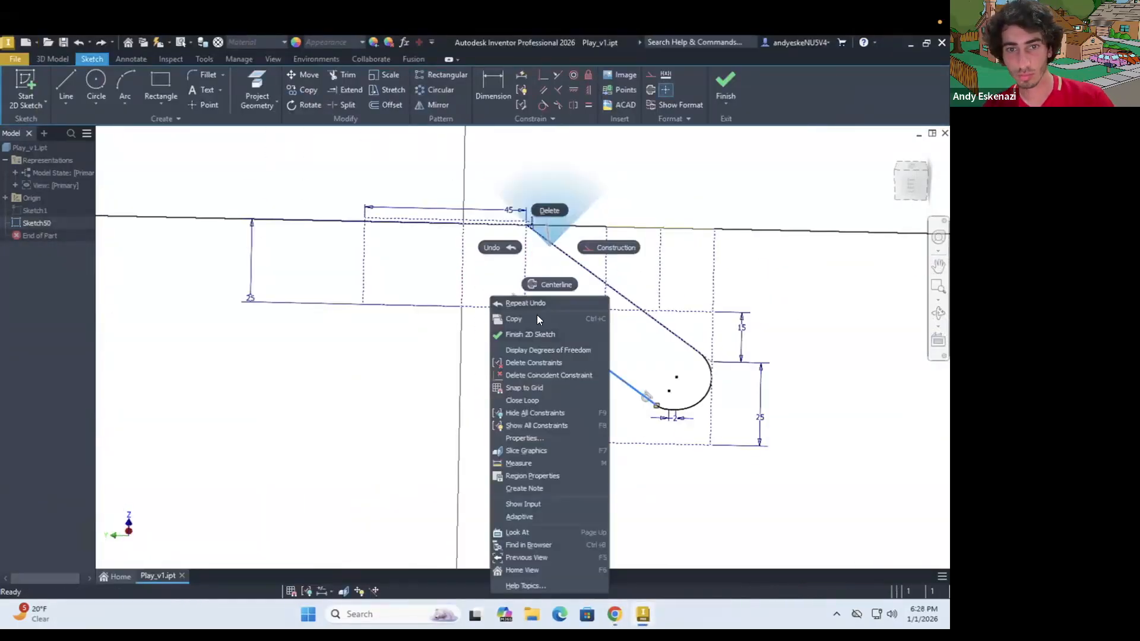
pyautogui.press('Escape')
pyautogui.scroll(3, 538, 316)
pyautogui.moveTo(578, 351); pyautogui.dragTo(706, 434)
pyautogui.press('d')
pyautogui.click(745, 314)
pyautogui.click(726, 348)
pyautogui.write('18.5')
pyautogui.press('Return')
# Step: Dimension the horizontal extent of the grip's straight lower line to 25 mm
pyautogui.click(581, 350)
pyautogui.click(618, 465)
pyautogui.write('25')
pyautogui.press('Return')
pyautogui.scroll(-3, 489, 435)
pyautogui.scroll(1, 748, 494)
# Step: Check the reference photo and draw a shallow upward-bowed three-point arc along the body's base, ending just short of the grip corner
pyautogui.click(121, 79)
pyautogui.click(615, 614)
pyautogui.click(614, 614)
pyautogui.scroll(3, 530, 314)
pyautogui.click(553, 328)
pyautogui.click(345, 325)
pyautogui.scroll(-2, 333, 325)
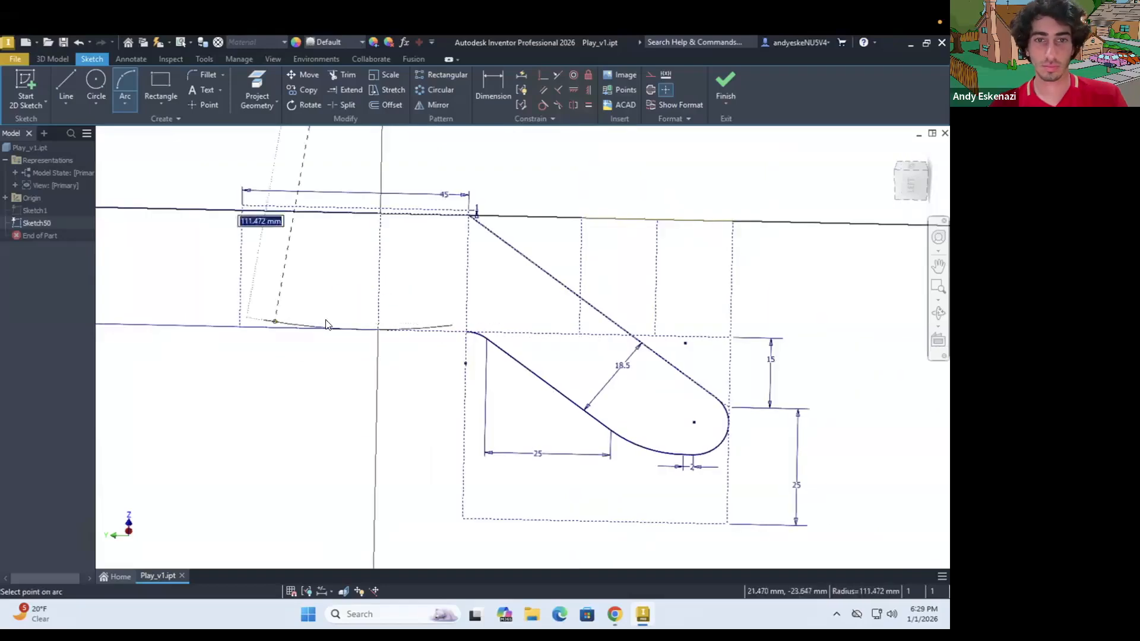
pyautogui.click(339, 311)
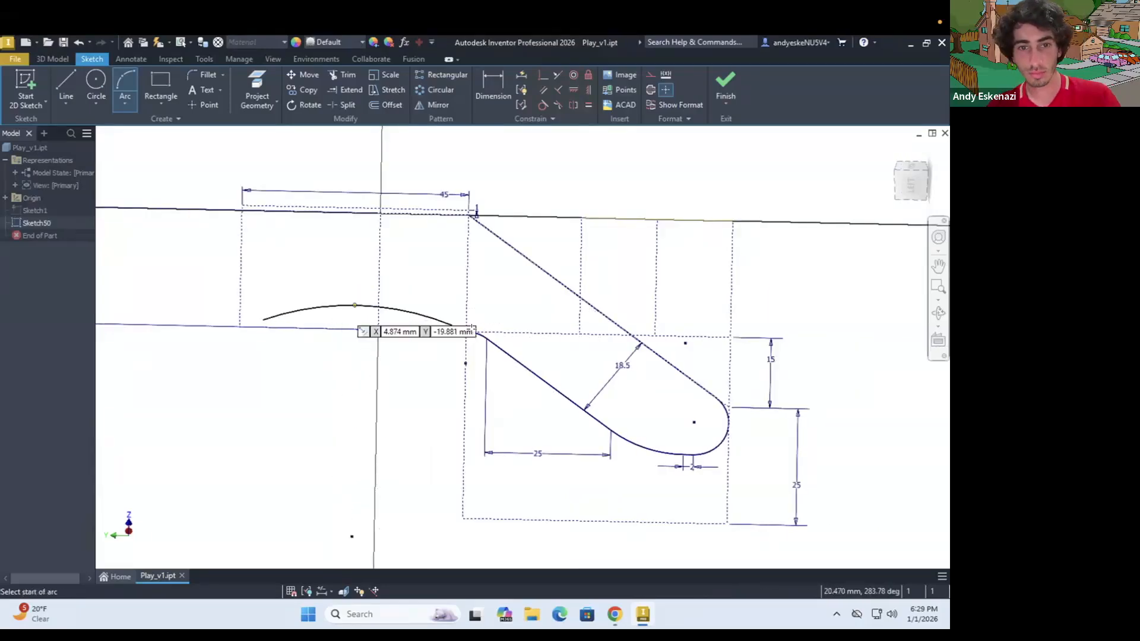
# Step: Join the shallow base arc to the grip's corner arc with a small connecting arc and make it tangent to the corner arc
pyautogui.scroll(3, 474, 331)
pyautogui.click(395, 310)
pyautogui.click(448, 334)
pyautogui.scroll(3, 416, 324)
pyautogui.click(416, 330)
pyautogui.press('Escape')
pyautogui.keyDown('ctrl'); pyautogui.click(570, 363); pyautogui.keyUp('ctrl')
pyautogui.click(542, 107)
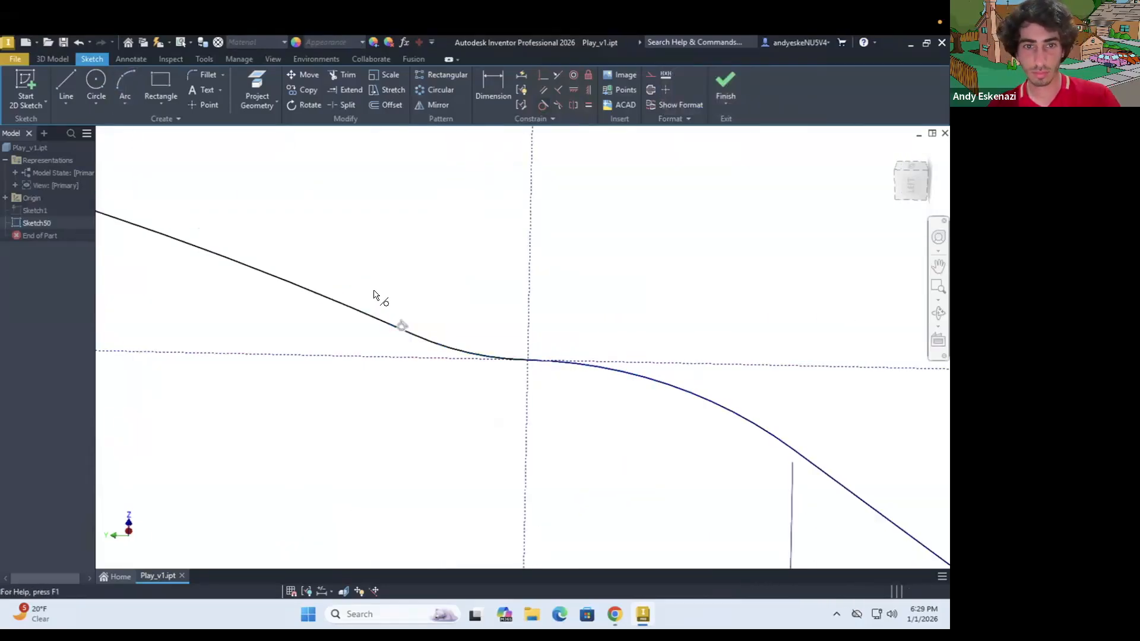
# Step: Dimension the short transition arc beside the vertical axis to a horizontal width of 2 mm
pyautogui.click(529, 329)
pyautogui.click(479, 401)
pyautogui.write('2')
pyautogui.press('Return')
pyautogui.scroll(-6, 552, 377)
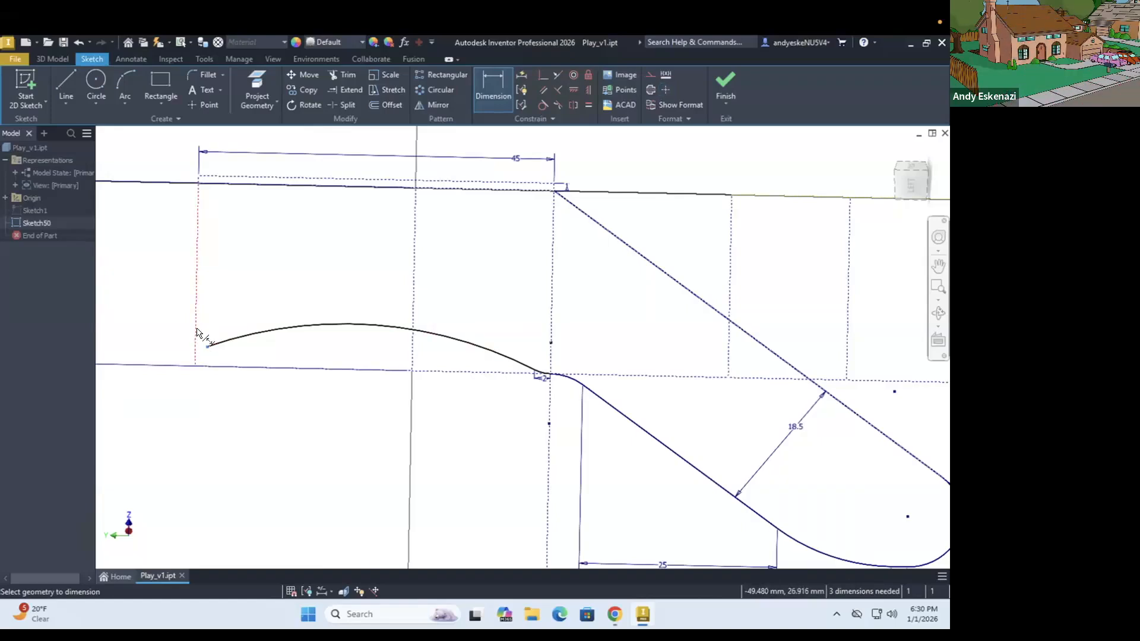
# Step: Lower the long arc's free end below the horizontal baseline, keeping it 2 mm from the dotted vertical edge
pyautogui.scroll(2, 187, 361)
pyautogui.press('Escape')
pyautogui.moveTo(205, 349); pyautogui.dragTo(204, 402)
pyautogui.scroll(-3, 337, 368)
pyautogui.scroll(2, 279, 416)
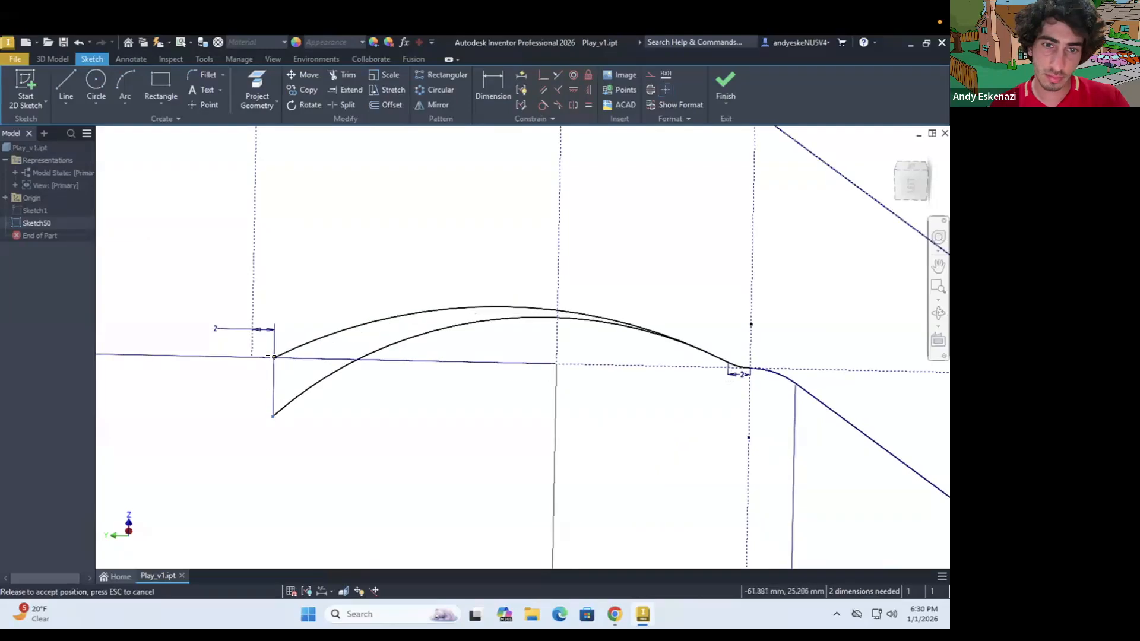
pyautogui.moveTo(280, 353); pyautogui.dragTo(281, 414)
pyautogui.scroll(-3, 415, 445)
# Step: Finish the sketch and make Sketch1 visible
pyautogui.scroll(-3, 321, 315)
pyautogui.click(726, 86)
pyautogui.rightClick(21, 211)
pyautogui.click(53, 397)
pyautogui.moveTo(473, 374)
pyautogui.keyDown('shift'); pyautogui.mouseDown(button='middle')
pyautogui.moveTo(466, 339)
pyautogui.moveTo(519, 359)
pyautogui.moveTo(547, 336)
pyautogui.moveTo(555, 347)
pyautogui.moveTo(504, 320)
pyautogui.moveTo(585, 380)
pyautogui.mouseUp(button='middle'); pyautogui.keyUp('shift')
# Step: Reopen Sketch50 and set the vertical offset at the profile's rounded end to 10 mm
pyautogui.rightClick(48, 223)
pyautogui.click(74, 273)
pyautogui.doubleClick(777, 350)
pyautogui.write('10')
pyautogui.press('Return')
# Step: Set the distance between the two parallel slanted lines to 20 mm and finish the sketch
pyautogui.doubleClick(660, 346)
pyautogui.write('20')
pyautogui.press('Return')
pyautogui.scroll(-4, 557, 333)
pyautogui.moveTo(554, 331)
pyautogui.keyDown('shift'); pyautogui.mouseDown(button='middle')
pyautogui.moveTo(523, 350)
pyautogui.moveTo(552, 416)
pyautogui.mouseUp(button='middle'); pyautogui.keyUp('shift')
pyautogui.click(726, 86)
# Step: Create an upright work plane through the centreline of the lower angled lobe in Sketch1
pyautogui.scroll(-3, 579, 357)
pyautogui.click(572, 104)
pyautogui.click(624, 444)
pyautogui.click(515, 445)
pyautogui.moveTo(529, 339)
pyautogui.keyDown('shift'); pyautogui.mouseDown(button='middle')
pyautogui.moveTo(533, 394)
pyautogui.moveTo(526, 332)
pyautogui.moveTo(480, 406)
pyautogui.moveTo(624, 381)
pyautogui.moveTo(535, 400)
pyautogui.moveTo(629, 286)
pyautogui.moveTo(636, 293)
pyautogui.moveTo(462, 319)
pyautogui.moveTo(478, 350)
pyautogui.mouseUp(button='middle'); pyautogui.keyUp('shift')
pyautogui.click(250, 95)
pyautogui.scroll(4, 631, 439)
pyautogui.scroll(8, 380, 339)
pyautogui.click(399, 341)
# Step: Start a new sketch on the work plane at the angled lobe and begin projecting geometry into it
pyautogui.scroll(-10, 501, 338)
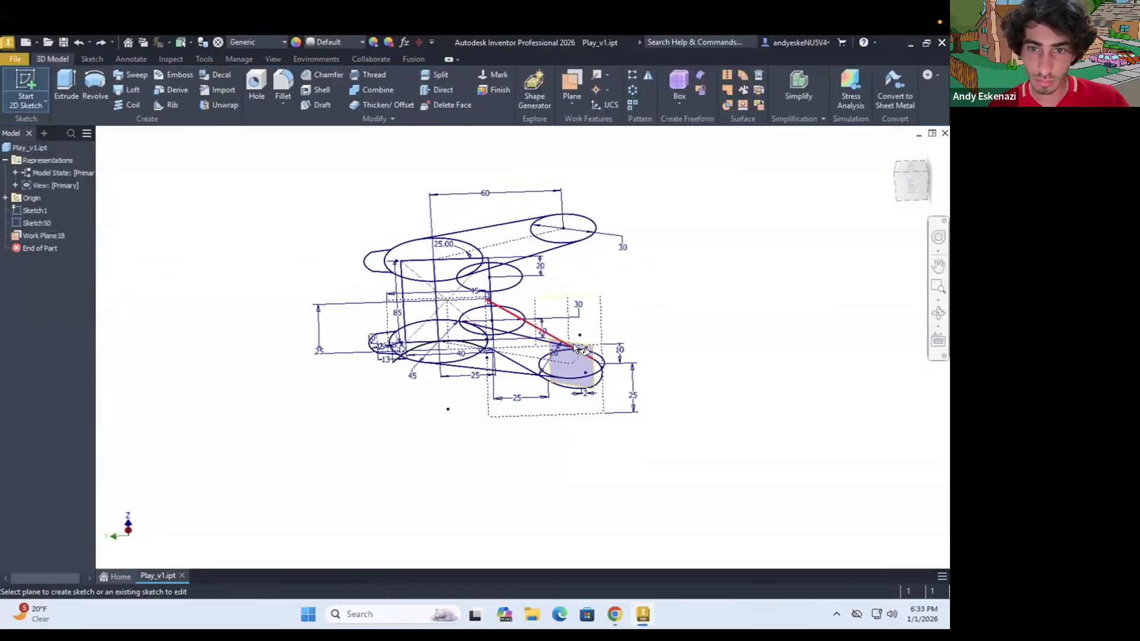
pyautogui.click(575, 347)
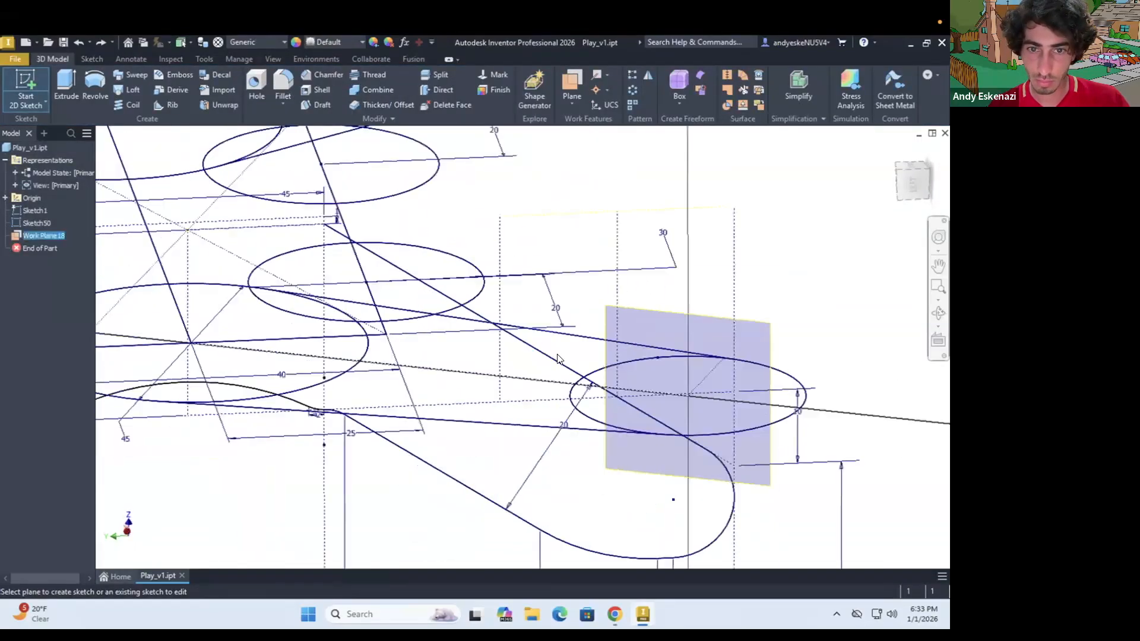
pyautogui.scroll(4, 561, 294)
pyautogui.keyDown('shift'); pyautogui.moveTo(547, 319); pyautogui.dragTo(552, 329); pyautogui.keyUp('shift')
pyautogui.scroll(-5, 555, 356)
pyautogui.keyDown('shift'); pyautogui.moveTo(552, 330); pyautogui.dragTo(555, 465, button='middle'); pyautogui.keyUp('shift')
pyautogui.click(256, 91)
pyautogui.scroll(-2, 530, 408)
pyautogui.scroll(4, 555, 380)
pyautogui.click(66, 86)
pyautogui.click(530, 466)
pyautogui.click(532, 494)
pyautogui.scroll(2, 530, 522)
pyautogui.click(493, 86)
pyautogui.scroll(5, 526, 427)
pyautogui.press('Escape')
pyautogui.scroll(3, 543, 466)
pyautogui.scroll(-8, 535, 450)
pyautogui.moveTo(600, 342)
pyautogui.keyDown('shift'); pyautogui.mouseDown(button='middle')
pyautogui.moveTo(585, 320)
pyautogui.moveTo(594, 351)
pyautogui.mouseUp(button='middle'); pyautogui.keyUp('shift')
pyautogui.scroll(3, 615, 259)
# Step: Project the angled lobe's end circle into the new sketch
pyautogui.click(263, 86)
pyautogui.click(607, 251)
pyautogui.press('Escape')
pyautogui.rightClick(606, 245)
pyautogui.click(668, 244)
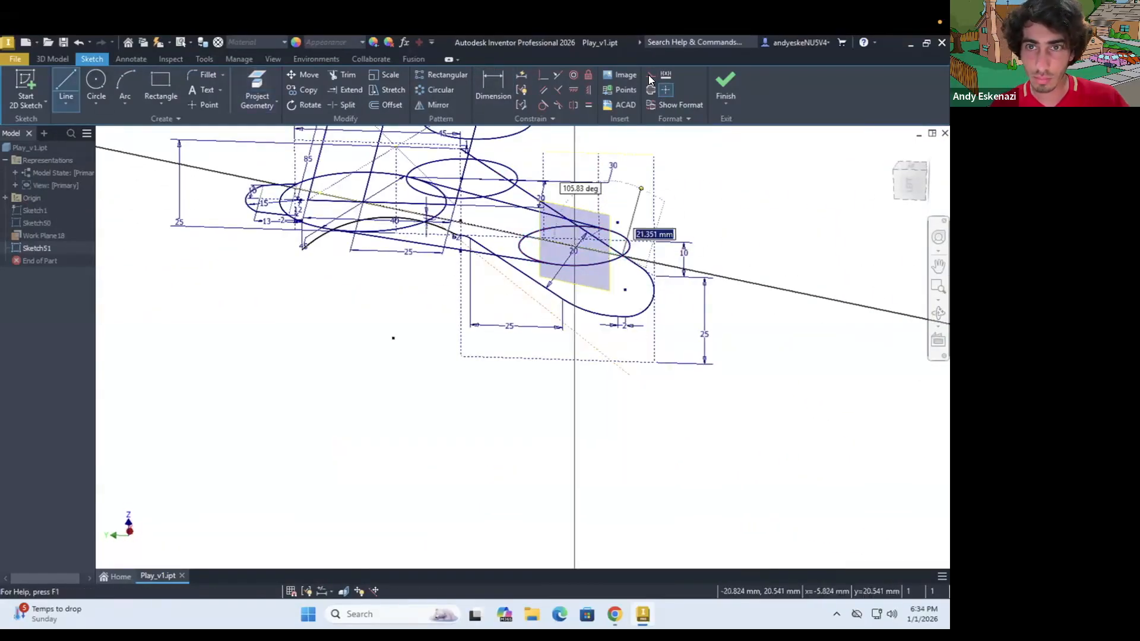
# Step: Draw a vertical construction line down from the lobe's outer end and dimension it to 35 mm
pyautogui.scroll(4, 612, 260)
pyautogui.click(630, 316)
pyautogui.click(657, 321)
pyautogui.write('35')
pyautogui.press('Return')
pyautogui.scroll(-5, 644, 326)
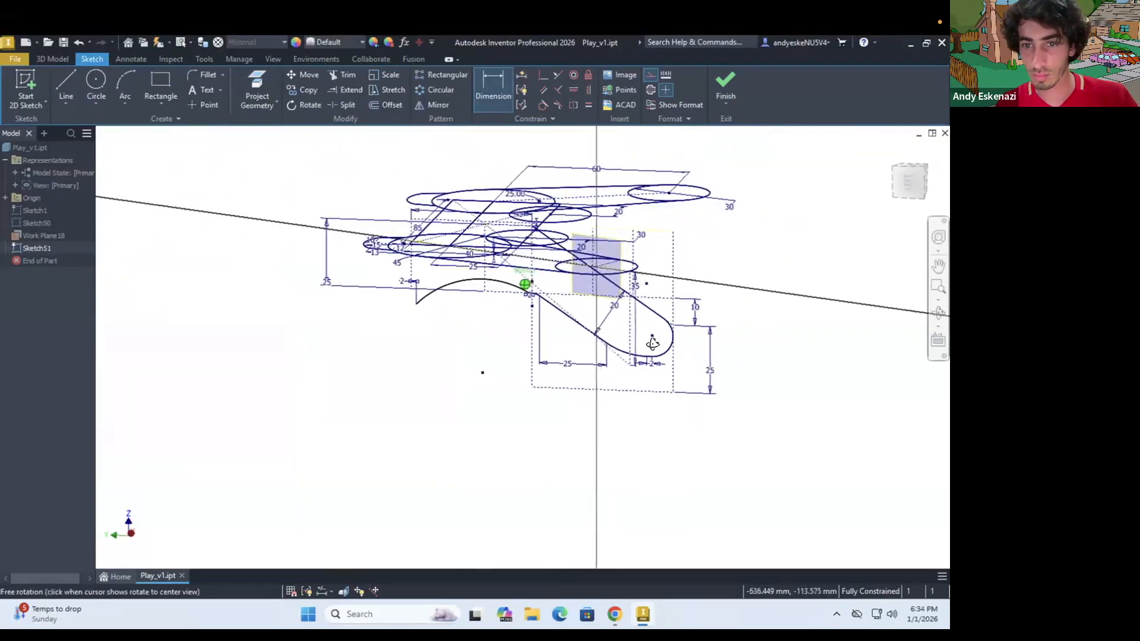
# Step: Complete the construction frame with a 25 mm vertical extension, a bottom line and a vertical line back up to the lobe's axis
pyautogui.press('l')
pyautogui.click(636, 386)
pyautogui.click(636, 522)
pyautogui.click(66, 86)
pyautogui.keyDown('shift'); pyautogui.moveTo(410, 351); pyautogui.dragTo(399, 412, button='middle'); pyautogui.keyUp('shift')
pyautogui.click(613, 534)
pyautogui.click(353, 455)
pyautogui.click(357, 248)
pyautogui.scroll(-3, 414, 391)
pyautogui.press('d')
pyautogui.keyDown('shift'); pyautogui.moveTo(547, 419); pyautogui.dragTo(520, 373, button='middle'); pyautogui.keyUp('shift')
# Step: Hide Sketch1 to clear the view around the construction frame
pyautogui.press('l')
pyautogui.keyDown('shift'); pyautogui.moveTo(492, 304); pyautogui.dragTo(460, 252, button='middle'); pyautogui.keyUp('shift')
pyautogui.scroll(5, 411, 205)
pyautogui.click(409, 202)
pyautogui.scroll(-5, 475, 297)
pyautogui.moveTo(535, 356)
pyautogui.keyDown('shift'); pyautogui.mouseDown(button='middle')
pyautogui.moveTo(570, 425)
pyautogui.moveTo(574, 294)
pyautogui.moveTo(476, 259)
pyautogui.mouseUp(button='middle'); pyautogui.keyUp('shift')
pyautogui.scroll(2, 577, 297)
pyautogui.rightClick(25, 211)
pyautogui.scroll(-3, 516, 285)
# Step: Draw the profile's upper slanted line from just below the lobe's axis towards the end of the 35 mm line
pyautogui.press('l')
pyautogui.click(435, 201)
pyautogui.click(571, 393)
pyautogui.press('Escape')
pyautogui.moveTo(571, 394)
pyautogui.keyDown('shift'); pyautogui.mouseDown(button='middle')
pyautogui.moveTo(608, 398)
pyautogui.moveTo(524, 420)
pyautogui.mouseUp(button='middle'); pyautogui.keyUp('shift')
pyautogui.scroll(2, 617, 399)
# Step: Draw the rounded lower end with two arcs joined by a 2 mm segment, plus the lower slanted line
pyautogui.press('a')
pyautogui.press('l')
pyautogui.click(524, 420)
pyautogui.click(536, 422)
pyautogui.click(536, 491)
pyautogui.click(515, 400)
pyautogui.scroll(2, 515, 400)
pyautogui.press('l')
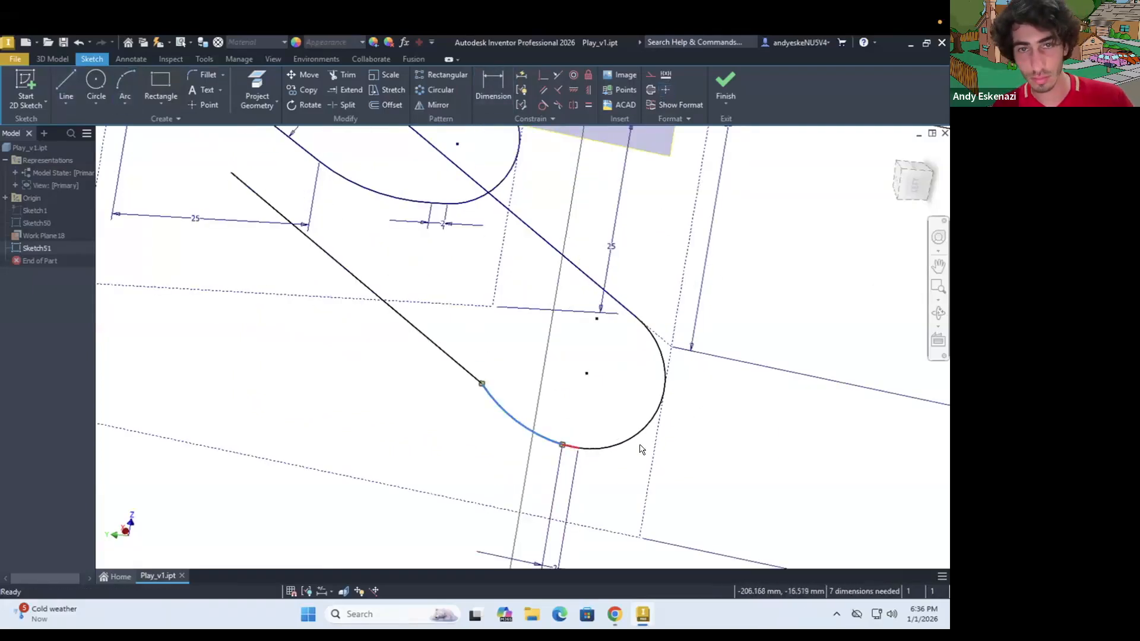
# Step: Apply a tangent constraint between the lower slanted line and the adjoining bottom arc
pyautogui.click(543, 108)
pyautogui.scroll(-2, 506, 348)
pyautogui.click(515, 271)
pyautogui.click(449, 334)
pyautogui.scroll(-4, 618, 339)
pyautogui.keyDown('shift'); pyautogui.moveTo(570, 333); pyautogui.dragTo(593, 321, button='middle'); pyautogui.keyUp('shift')
pyautogui.scroll(4, 617, 327)
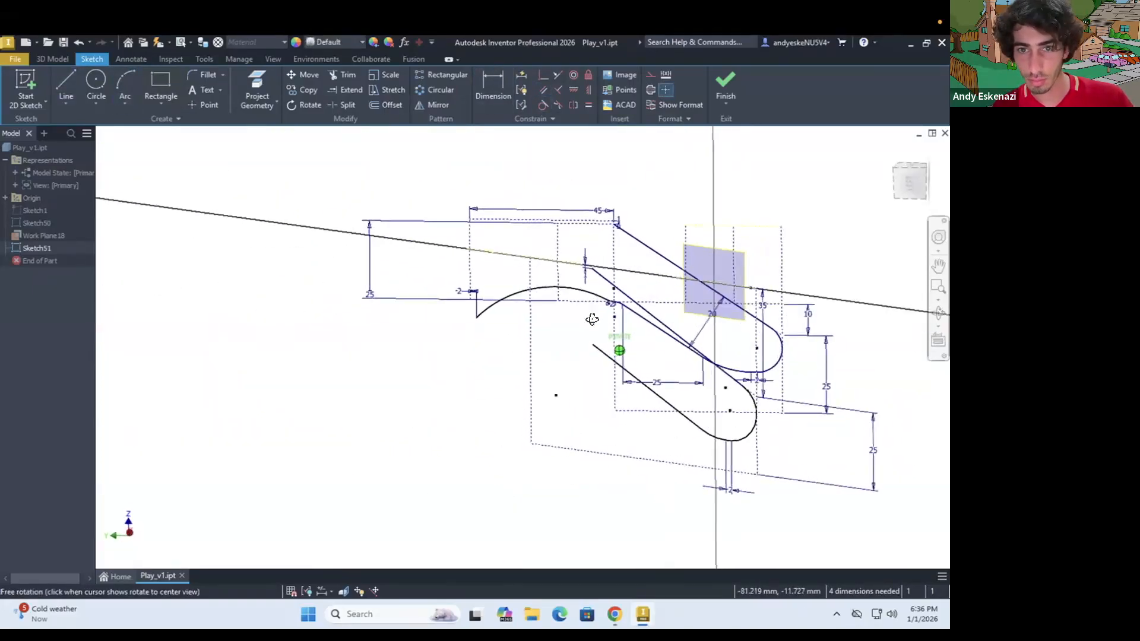
# Step: Draw a vertical construction line from the axis at the upper slanted line's start down to the frame's bottom edge
pyautogui.press('l')
pyautogui.click(572, 219)
pyautogui.scroll(-4, 565, 386)
pyautogui.click(560, 458)
pyautogui.scroll(2, 568, 360)
pyautogui.scroll(4, 570, 404)
# Step: Shorten the lower slanted line by moving its upper end down along its slope
pyautogui.moveTo(550, 390); pyautogui.dragTo(611, 428)
pyautogui.scroll(-5, 600, 398)
pyautogui.keyDown('shift'); pyautogui.moveTo(594, 356); pyautogui.dragTo(595, 374, button='middle'); pyautogui.keyUp('shift')
pyautogui.scroll(2, 596, 379)
# Step: Draw a 22.5 mm construction line from the inner vertical line across to the frame's left edge
pyautogui.press('l')
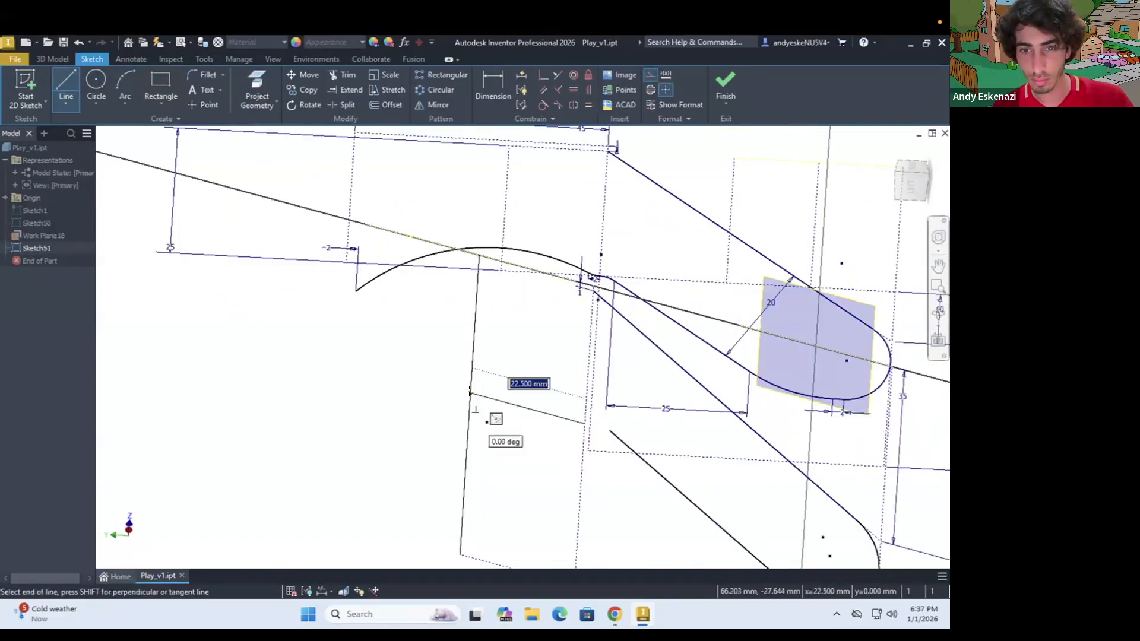
pyautogui.click(472, 371)
pyautogui.press('d')
pyautogui.click(479, 259)
pyautogui.scroll(-2, 477, 349)
pyautogui.scroll(2, 492, 278)
pyautogui.press('Escape')
# Step: Dimension the upper slanted line's start at 0 mm from the inner vertical construction line
pyautogui.press('d')
pyautogui.scroll(-2, 591, 416)
pyautogui.moveTo(579, 385)
pyautogui.keyDown('shift'); pyautogui.mouseDown(button='middle')
pyautogui.moveTo(614, 469)
pyautogui.moveTo(612, 424)
pyautogui.mouseUp(button='middle'); pyautogui.keyUp('shift')
pyautogui.scroll(2, 614, 374)
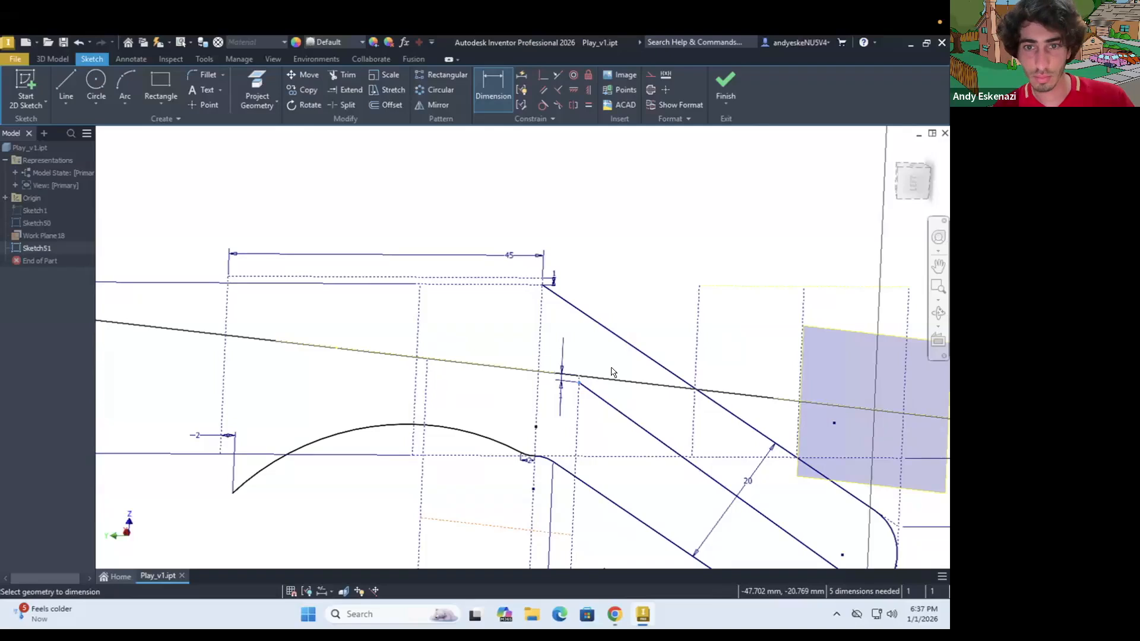
pyautogui.press('Return')
pyautogui.scroll(-2, 596, 398)
# Step: Dimension the cross construction line 25 mm below the lobe's axis
pyautogui.press('d')
pyautogui.click(439, 473)
pyautogui.write('25')
pyautogui.press('Return')
pyautogui.scroll(2, 600, 507)
# Step: Draw an arc joining the cross construction line's inner end to the lower slanted line's upper end
pyautogui.click(125, 84)
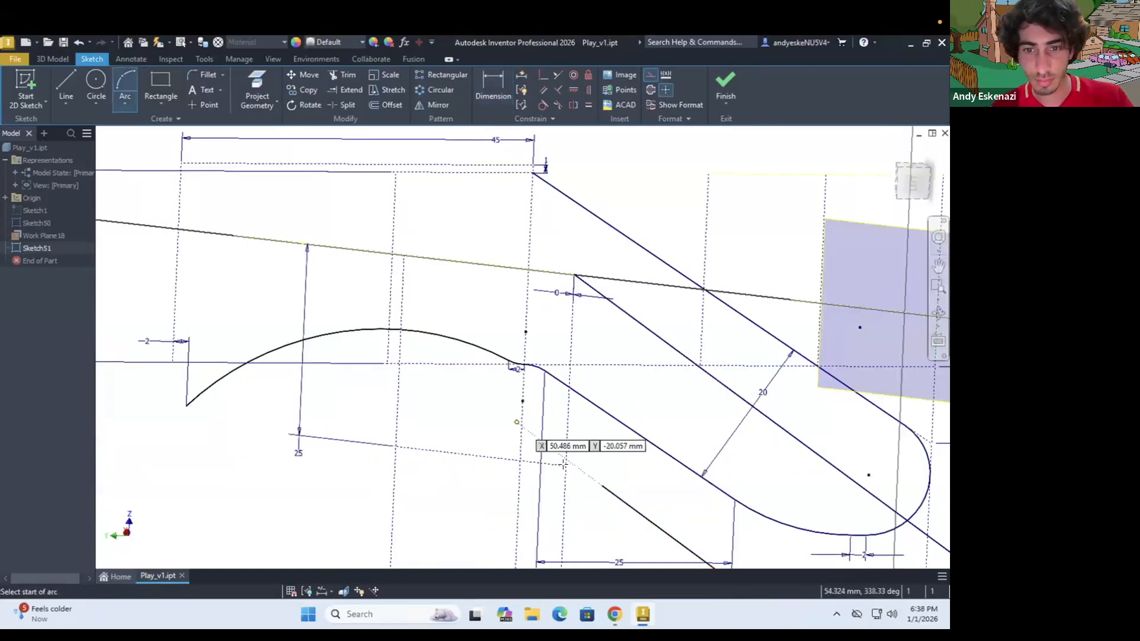
pyautogui.click(585, 475)
pyautogui.scroll(3, 574, 494)
pyautogui.scroll(-5, 545, 315)
# Step: Dimension the lower slanted line's horizontal length to 25 mm
pyautogui.press('d')
pyautogui.click(618, 424)
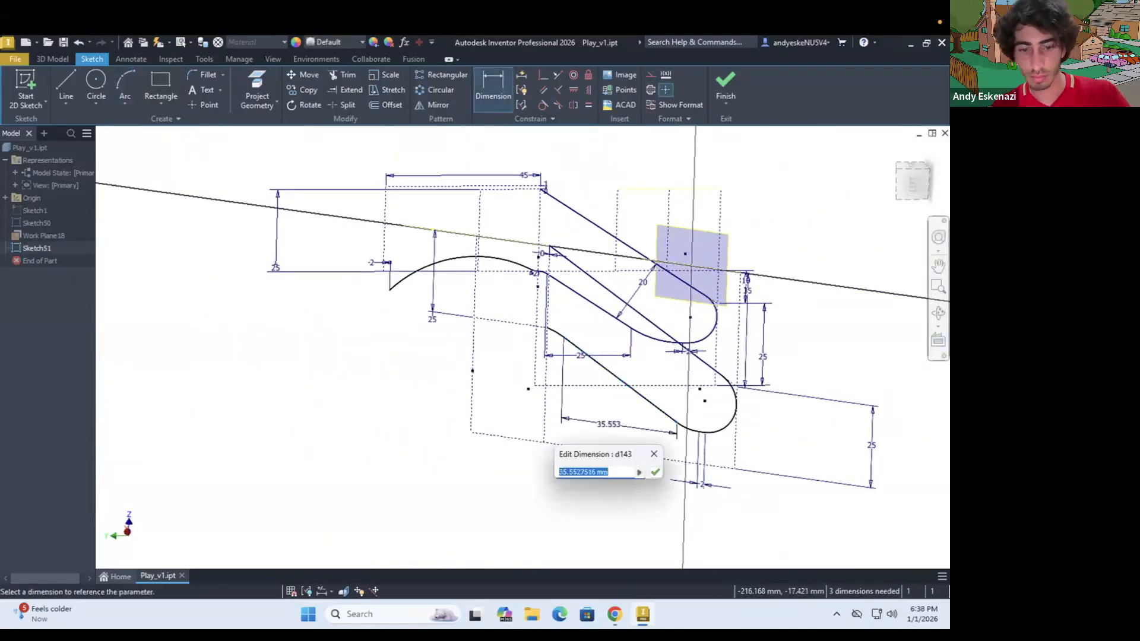
pyautogui.write('25')
pyautogui.press('Return')
# Step: Dimension the distance between the new profile's upper and lower slanted lines to 20 mm
pyautogui.scroll(2, 681, 395)
pyautogui.click(659, 407)
pyautogui.scroll(-4, 573, 287)
pyautogui.keyDown('shift'); pyautogui.moveTo(558, 268); pyautogui.dragTo(596, 295); pyautogui.keyUp('shift')
pyautogui.scroll(2, 596, 296)
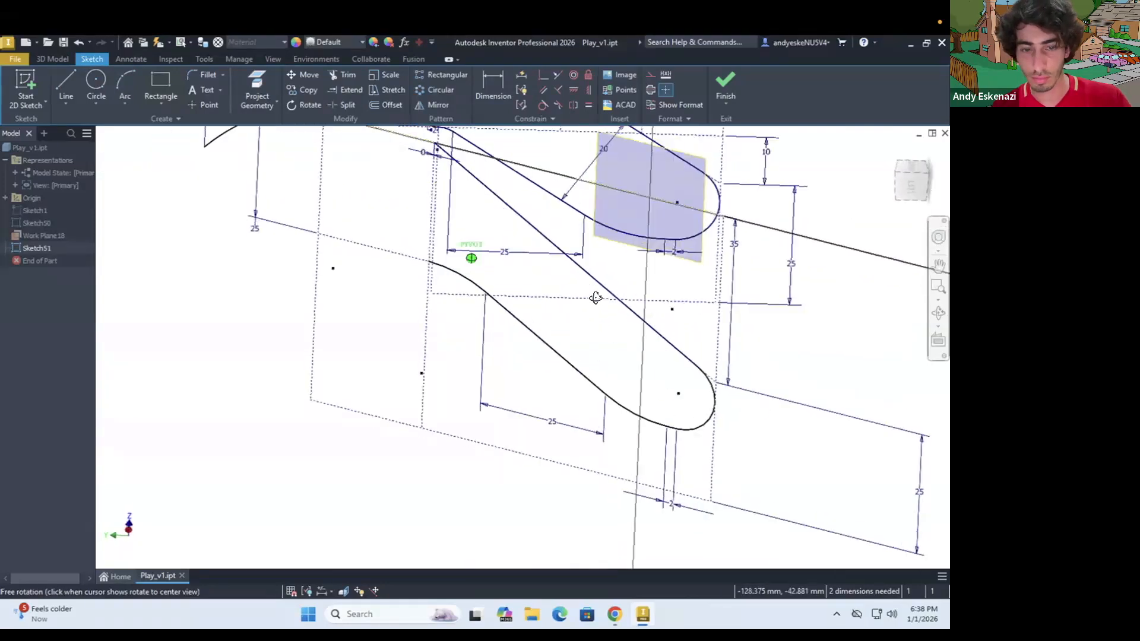
pyautogui.press('d')
pyautogui.click(601, 288)
pyautogui.click(552, 350)
pyautogui.click(582, 336)
pyautogui.write('20')
pyautogui.press('Return')
pyautogui.scroll(-4, 582, 336)
pyautogui.keyDown('shift'); pyautogui.moveTo(540, 316); pyautogui.dragTo(547, 280, button='middle'); pyautogui.keyUp('shift')
pyautogui.scroll(3, 547, 279)
pyautogui.scroll(2, 546, 279)
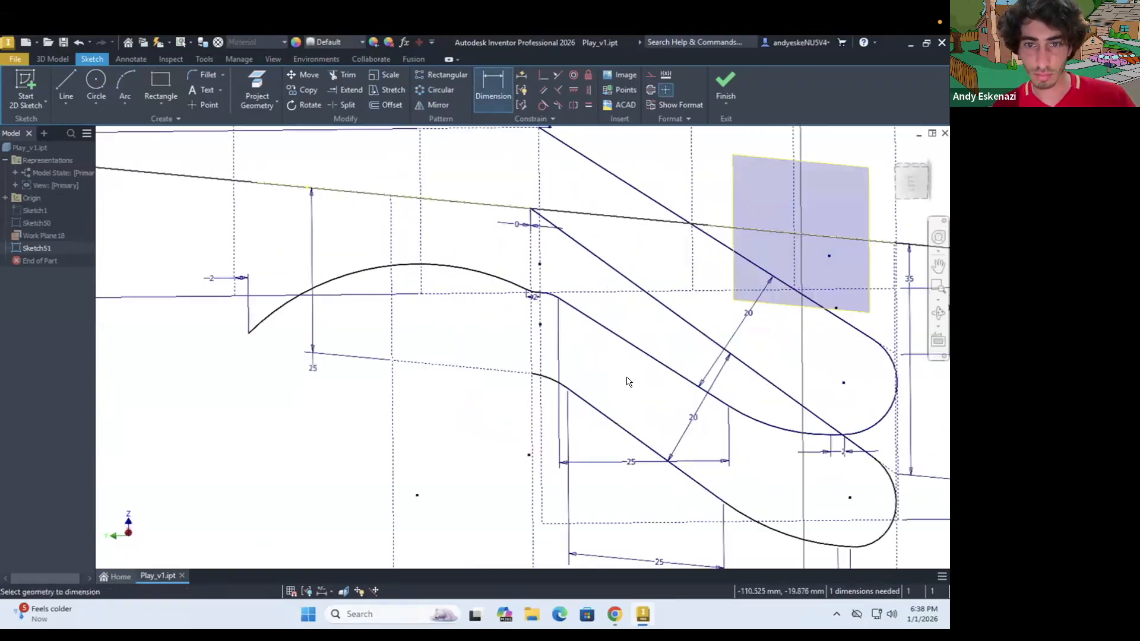
# Step: Draw a small arc and a wide upward-bulging arc continuing the new profile from its inner end
pyautogui.click(124, 84)
pyautogui.click(544, 380)
pyautogui.click(510, 357)
pyautogui.scroll(5, 522, 359)
pyautogui.click(503, 378)
pyautogui.scroll(-6, 540, 343)
pyautogui.click(532, 344)
pyautogui.click(205, 420)
pyautogui.scroll(3, 547, 360)
# Step: Dimension the small transition arc's horizontal length to 2 mm
pyautogui.click(596, 373)
pyautogui.press('Escape')
pyautogui.click(549, 402)
pyautogui.write('2')
pyautogui.press('Return')
# Step: Finish the profile sketch, hide Sketch50, and reopen Sketch51 for editing
pyautogui.scroll(-5, 571, 374)
pyautogui.keyDown('shift'); pyautogui.moveTo(359, 379); pyautogui.dragTo(402, 350, button='middle'); pyautogui.keyUp('shift')
pyautogui.click(726, 88)
pyautogui.keyDown('shift'); pyautogui.moveTo(475, 356); pyautogui.dragTo(555, 354, button='middle'); pyautogui.keyUp('shift')
pyautogui.rightClick(44, 222)
pyautogui.click(77, 387)
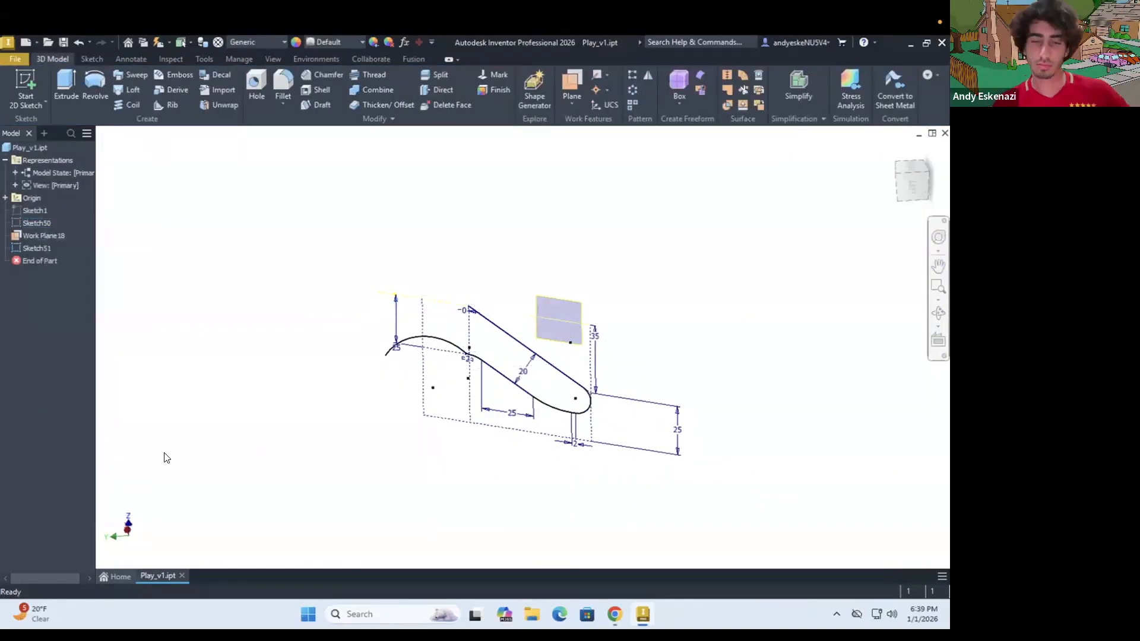
pyautogui.rightClick(36, 248)
pyautogui.click(65, 296)
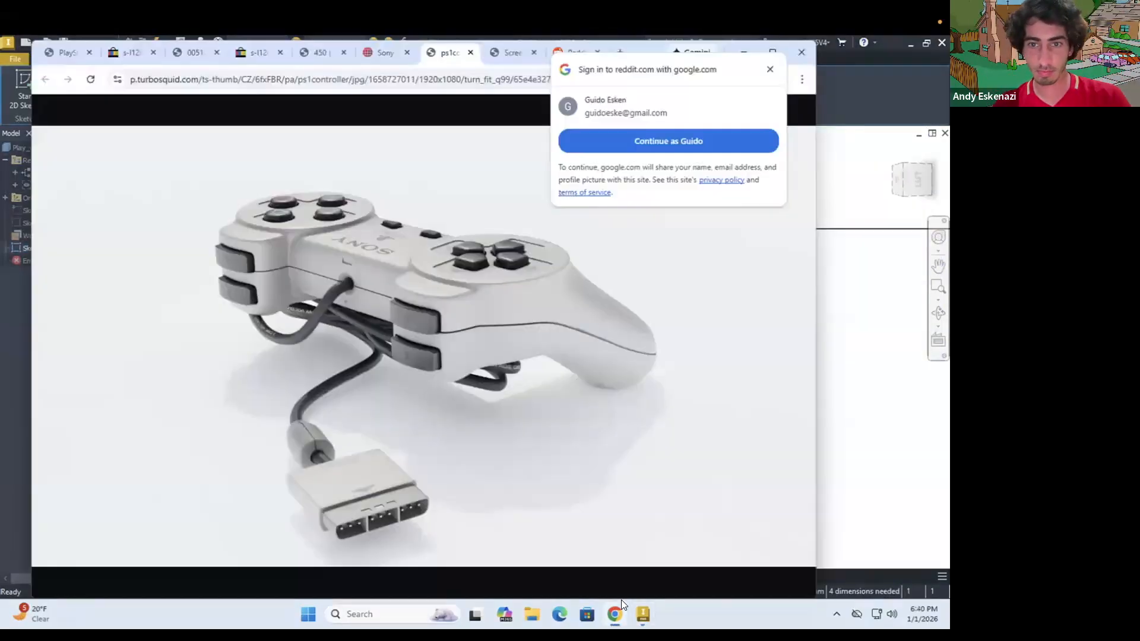
# Step: Draw construction lines from the rounded end arc's centre down to its lowest point and across to its outermost point
pyautogui.moveTo(638, 374); pyautogui.dragTo(637, 380)
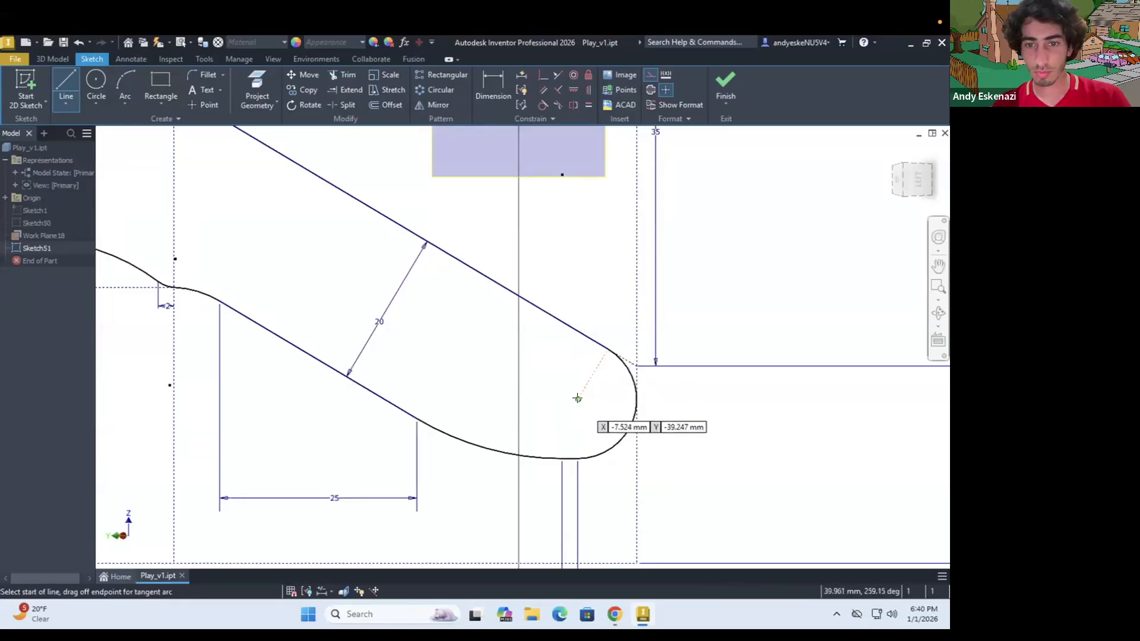
pyautogui.scroll(3, 557, 455)
pyautogui.press('Escape')
pyautogui.press('l')
pyautogui.click(599, 349)
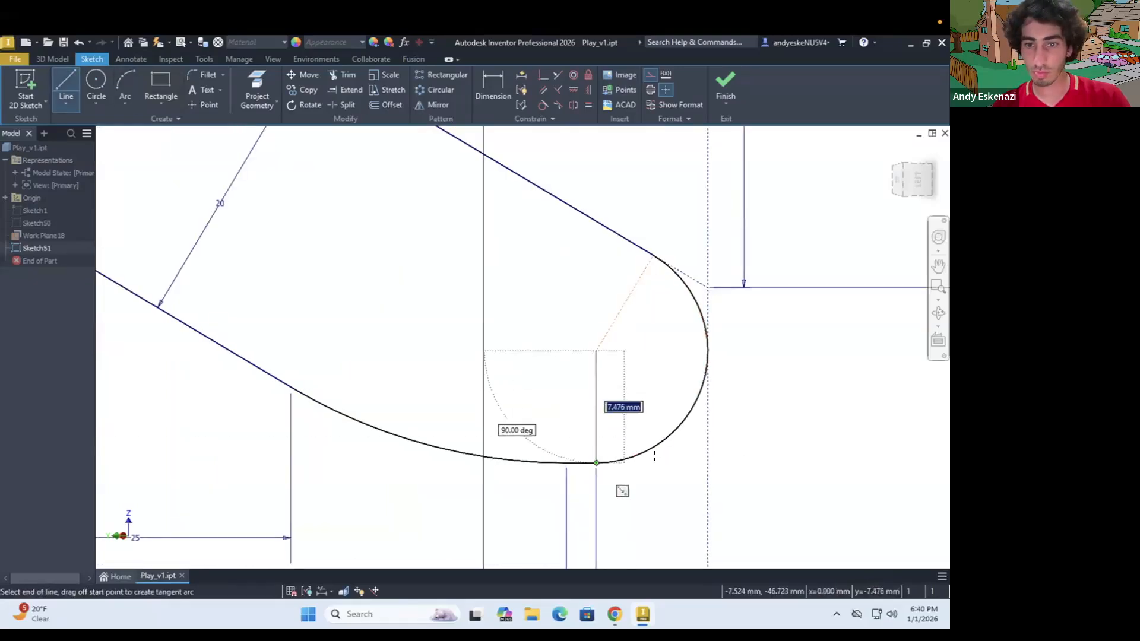
pyautogui.click(597, 463)
pyautogui.press('Escape')
pyautogui.scroll(-5, 634, 444)
pyautogui.scroll(4, 658, 411)
pyautogui.press('Escape')
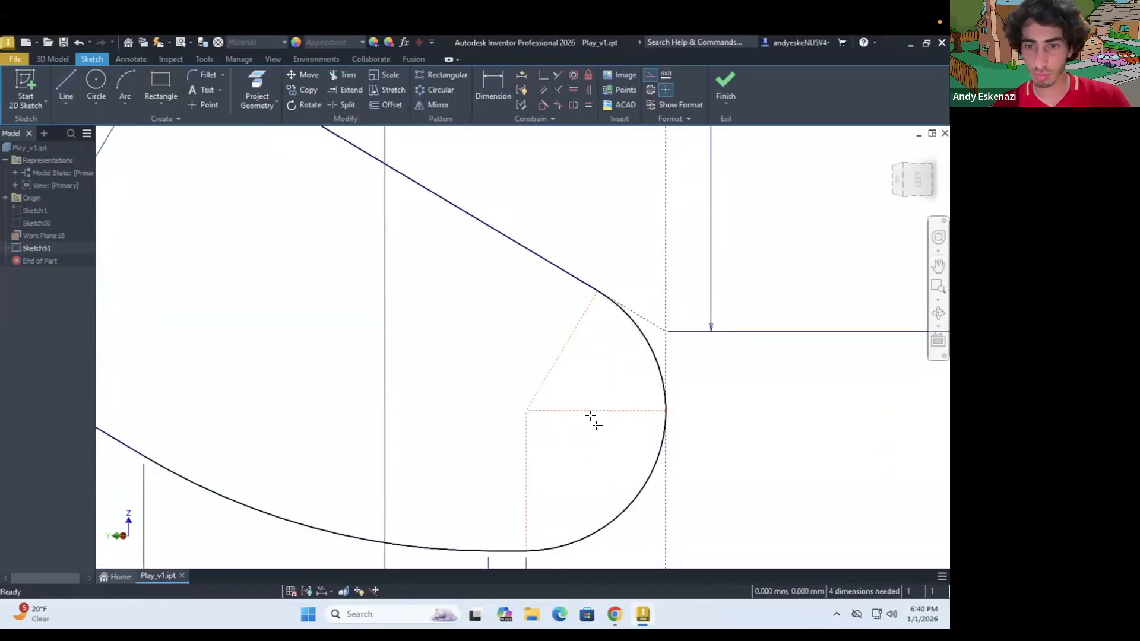
pyautogui.scroll(-5, 595, 422)
pyautogui.press('alt')
pyautogui.scroll(4, 642, 398)
pyautogui.moveTo(614, 414); pyautogui.dragTo(594, 420)
pyautogui.hotkey('ctrl', 'z')
pyautogui.scroll(-3, 414, 334)
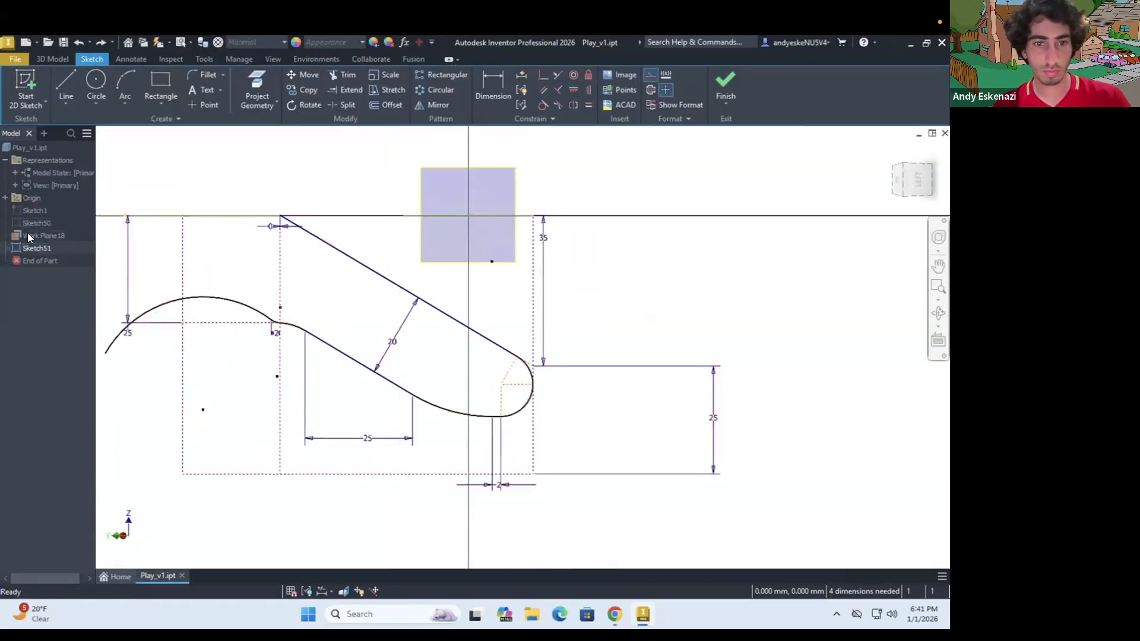
# Step: Add a radius dimension to the rounded end arc
pyautogui.press('d')
pyautogui.click(519, 412)
pyautogui.click(483, 391)
pyautogui.press('Escape')
# Step: Open Sketch50 to check its dimensions, and return to editing Sketch51
pyautogui.rightClick(41, 224)
pyautogui.click(72, 275)
pyautogui.press('d')
pyautogui.click(760, 423)
pyautogui.click(726, 84)
pyautogui.rightClick(41, 249)
pyautogui.moveTo(523, 363)
pyautogui.keyDown('shift'); pyautogui.mouseDown(button='middle')
pyautogui.moveTo(440, 357)
pyautogui.moveTo(387, 310)
pyautogui.moveTo(351, 356)
pyautogui.mouseUp(button='middle'); pyautogui.keyUp('shift')
pyautogui.click(72, 302)
# Step: Draw a line from the rounded end arc's centre up through the profile and make it parallel to the upper slanted line
pyautogui.scroll(3, 475, 386)
pyautogui.click(71, 84)
pyautogui.scroll(3, 617, 416)
pyautogui.click(612, 410)
pyautogui.scroll(-3, 612, 419)
pyautogui.click(347, 239)
pyautogui.press('Escape')
pyautogui.click(544, 89)
pyautogui.click(477, 321)
pyautogui.click(475, 265)
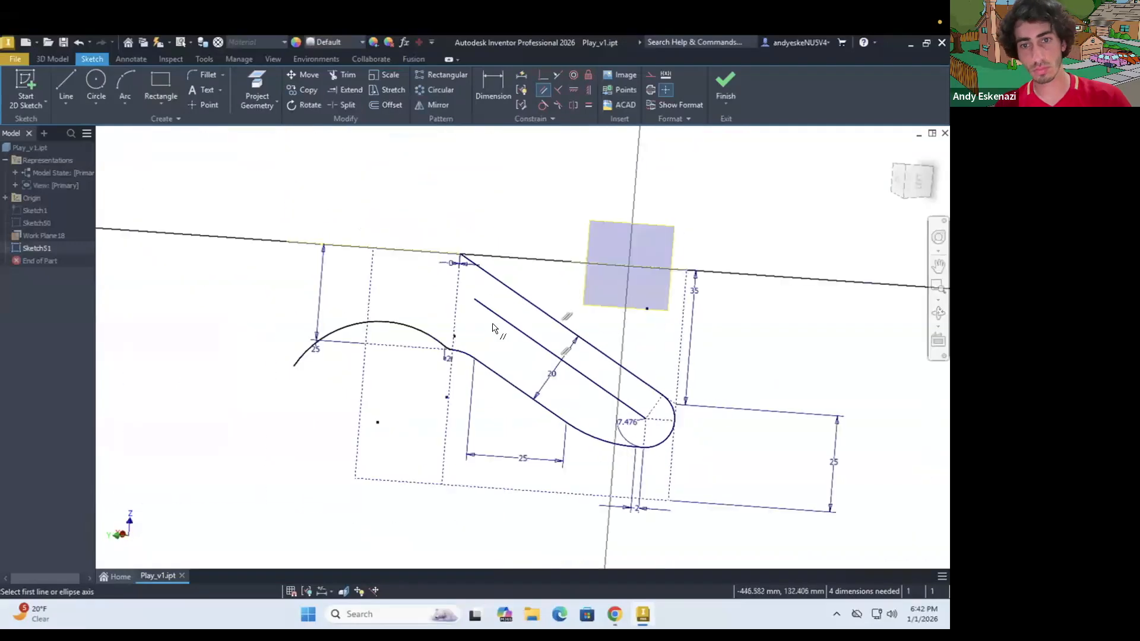
# Step: Move the middle line's inner end onto the vertical construction line
pyautogui.scroll(3, 466, 312)
pyautogui.moveTo(468, 311); pyautogui.dragTo(449, 291)
pyautogui.press('Escape')
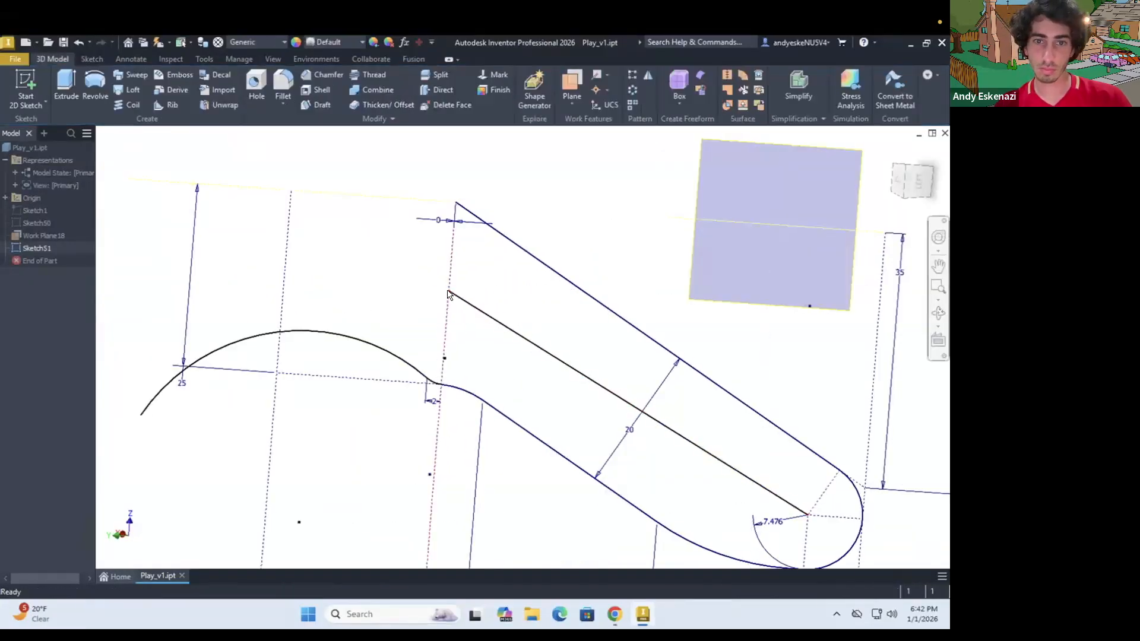
# Step: Reopen Sketch51 and dimension the middle line's inner end 12.5 mm above the lower horizontal construction line
pyautogui.click(442, 386)
pyautogui.press('d')
pyautogui.rightClick(41, 247)
pyautogui.click(65, 301)
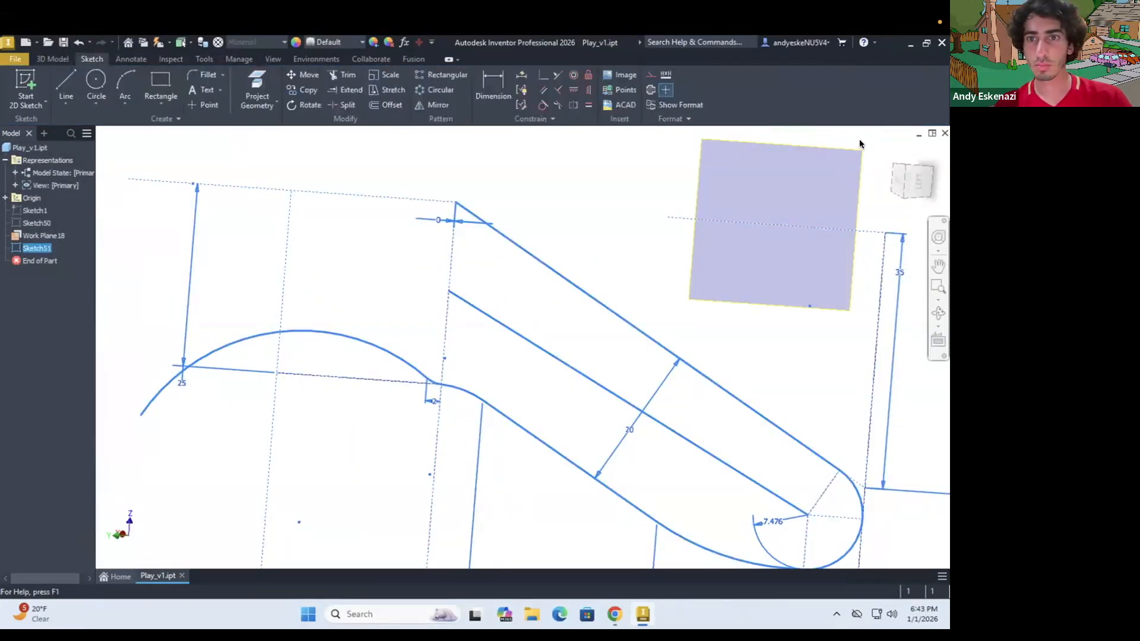
pyautogui.press('d')
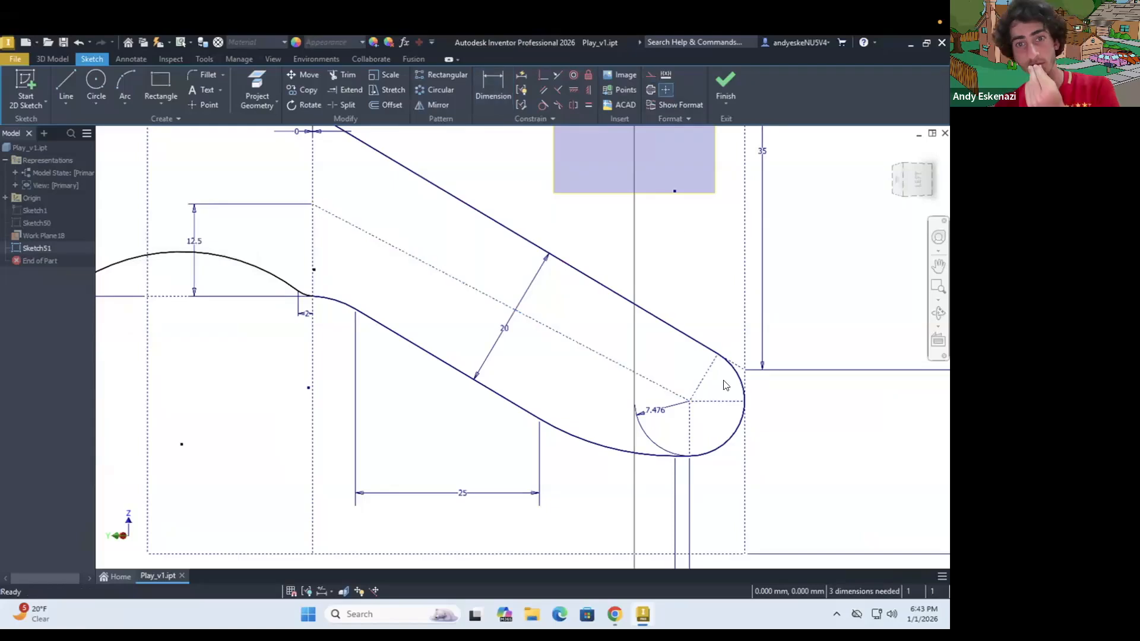
# Step: Place four sketch points along the sloping middle construction line
pyautogui.scroll(1, 724, 385)
pyautogui.press('l')
pyautogui.click(726, 414)
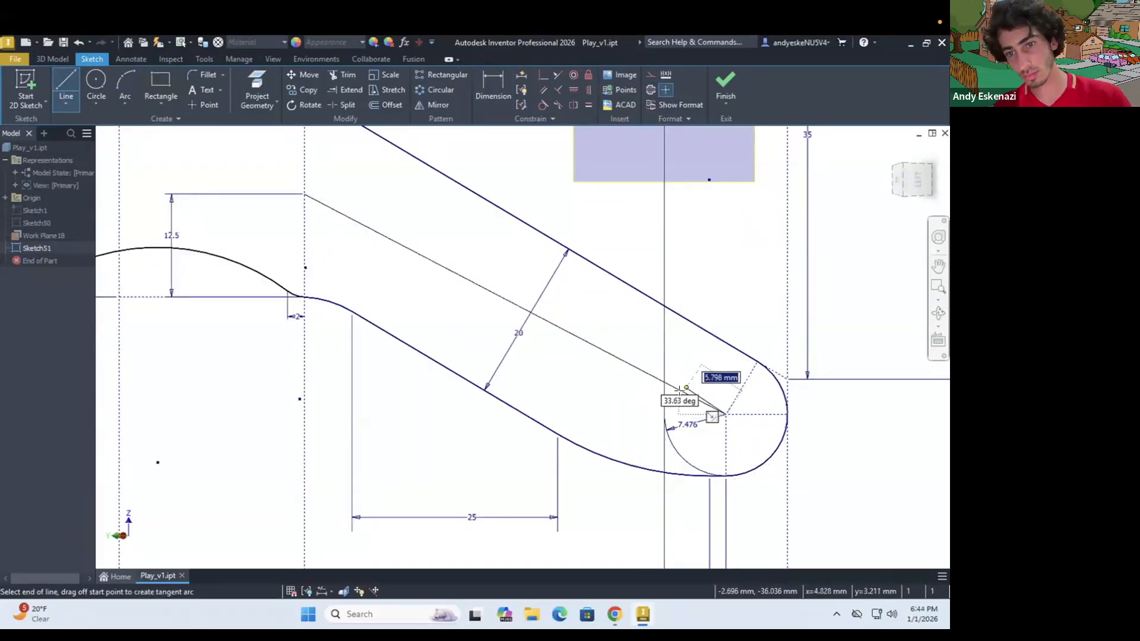
pyautogui.press('p')
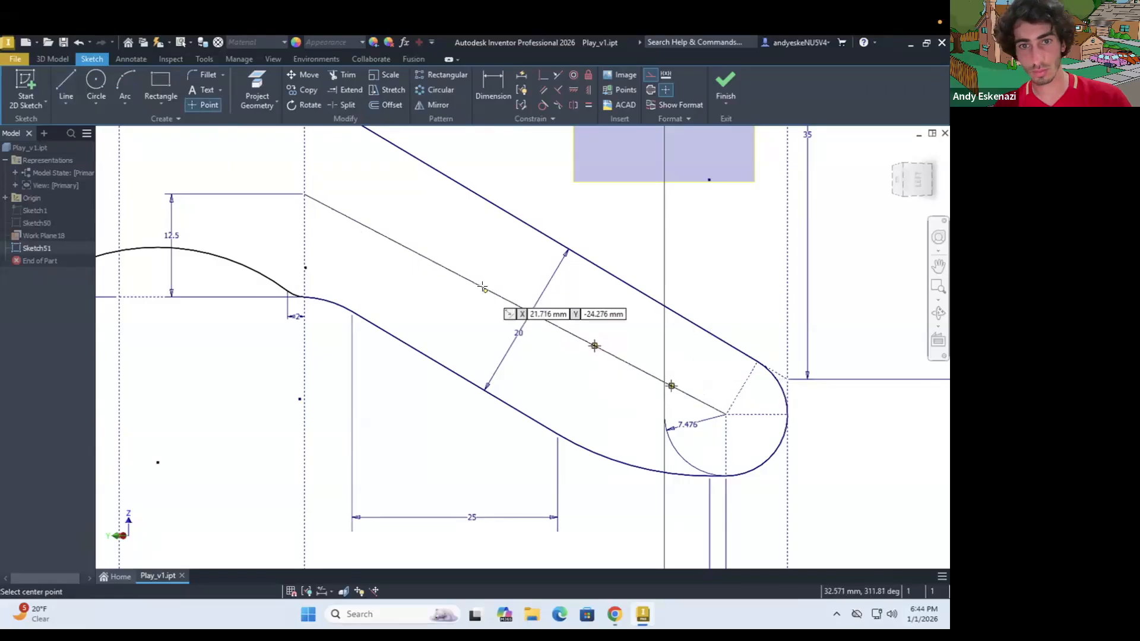
pyautogui.scroll(-3, 716, 332)
pyautogui.scroll(4, 519, 309)
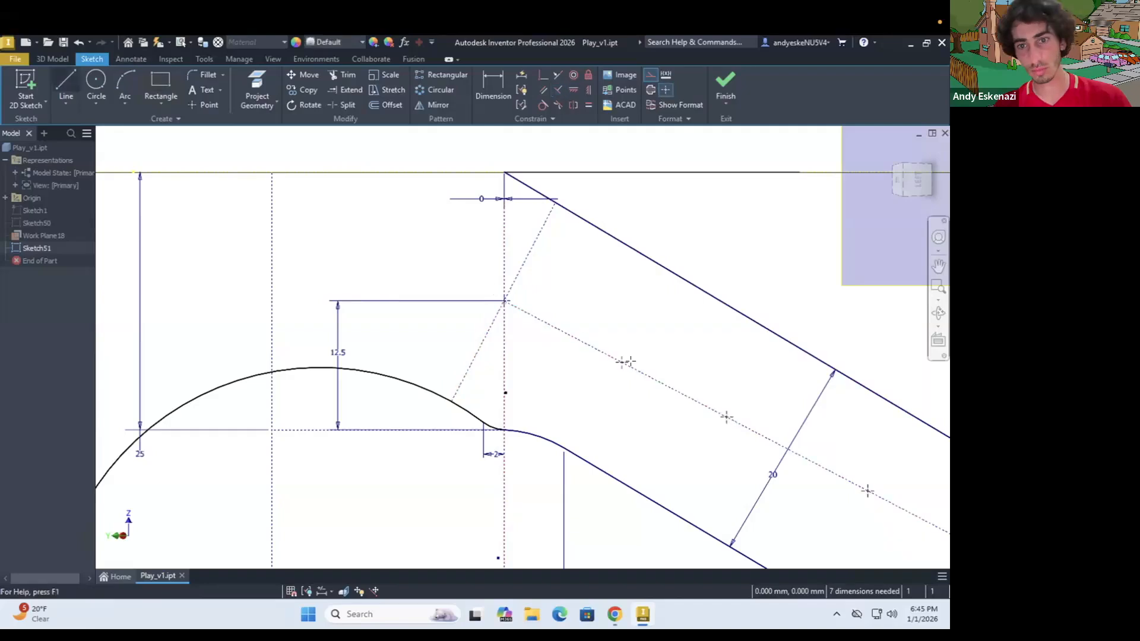
# Step: Extend the cross line through the second point to the profile's lower slanted edge
pyautogui.hotkey('ctrl', 'z')
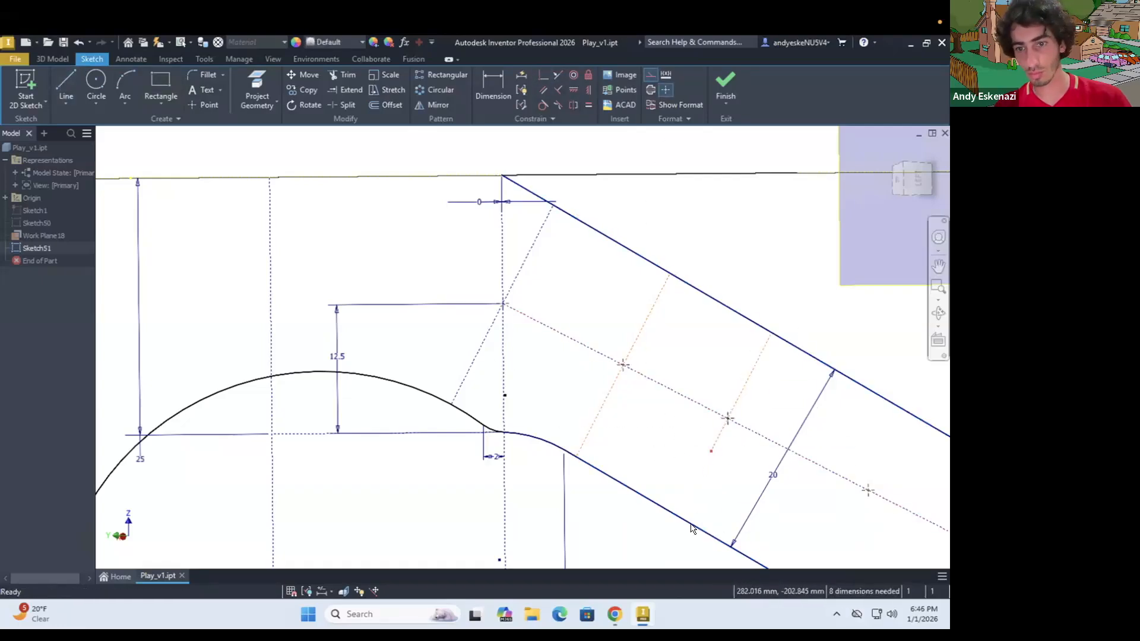
pyautogui.moveTo(691, 525); pyautogui.dragTo(689, 523)
pyautogui.scroll(-5, 553, 298)
pyautogui.scroll(3, 679, 396)
# Step: Draw a construction line through the third point, perpendicular to the middle line and reaching both profile edges
pyautogui.press('l')
pyautogui.click(645, 331)
pyautogui.scroll(3, 699, 293)
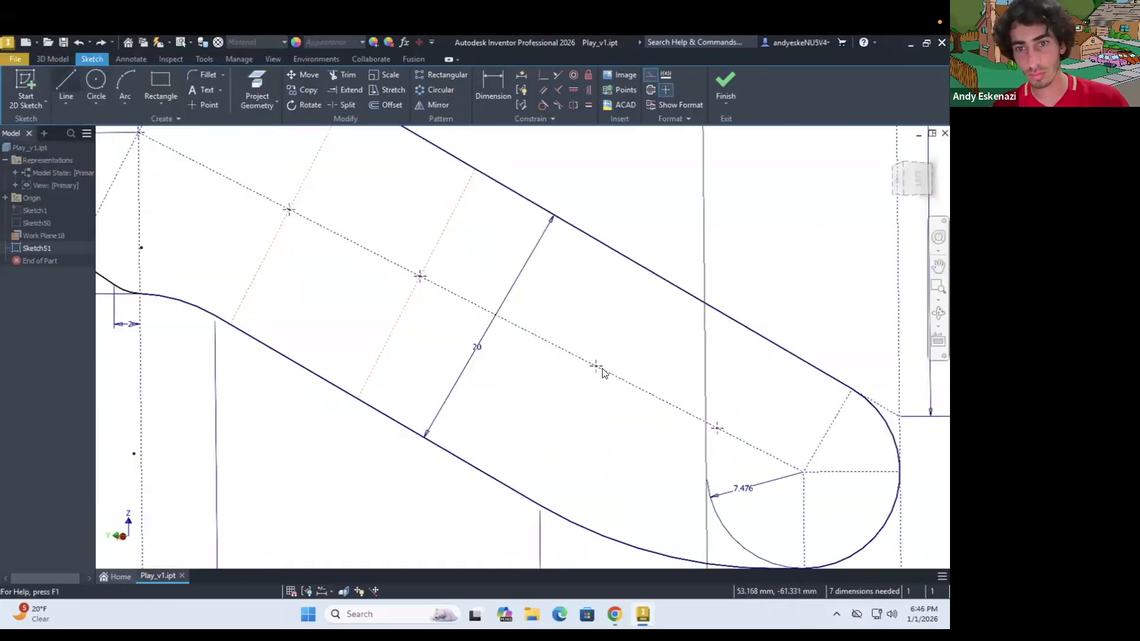
pyautogui.press('l')
pyautogui.click(595, 366)
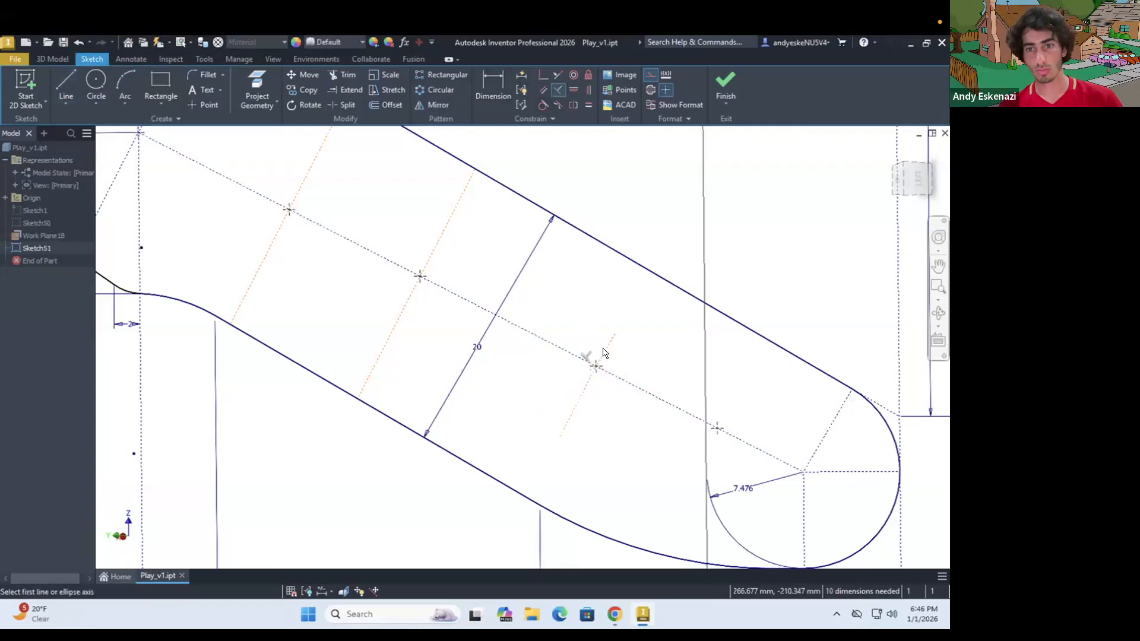
pyautogui.press('Escape')
pyautogui.scroll(-5, 537, 343)
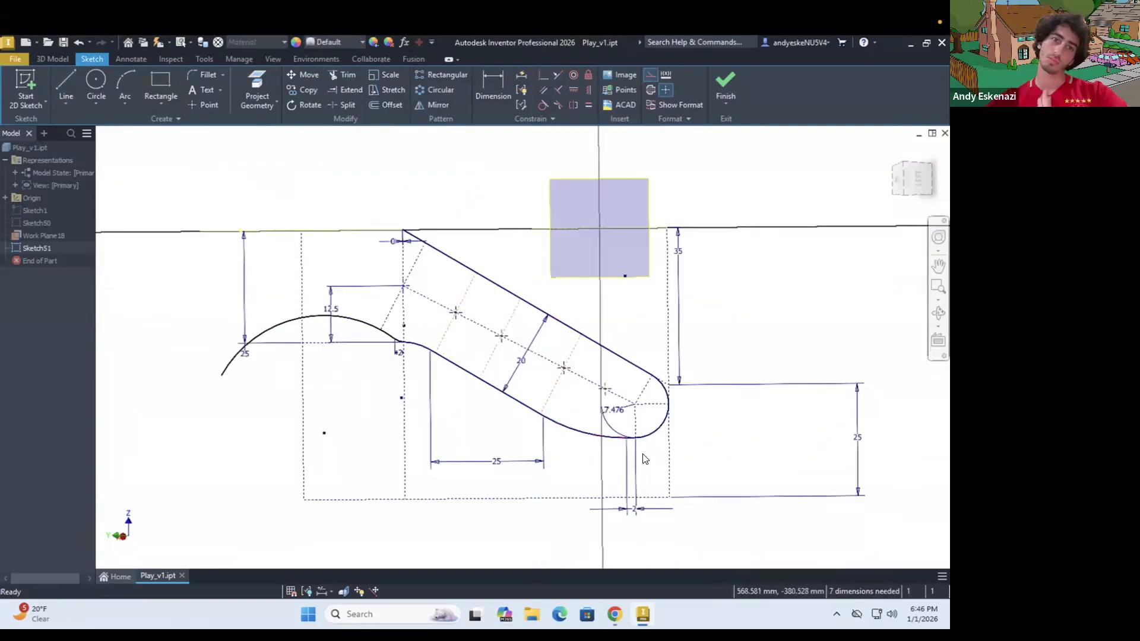
# Step: Add a cross line through the fourth point and a vertical construction line from the arc centre to the upper edge
pyautogui.scroll(3, 669, 427)
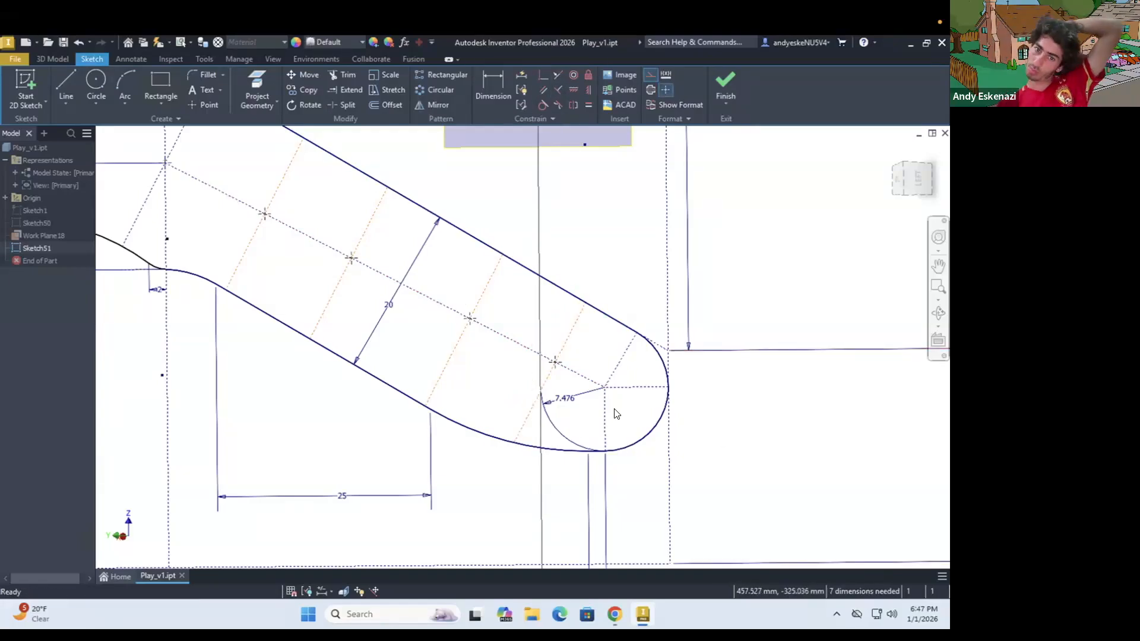
pyautogui.press('Escape')
pyautogui.scroll(-5, 618, 309)
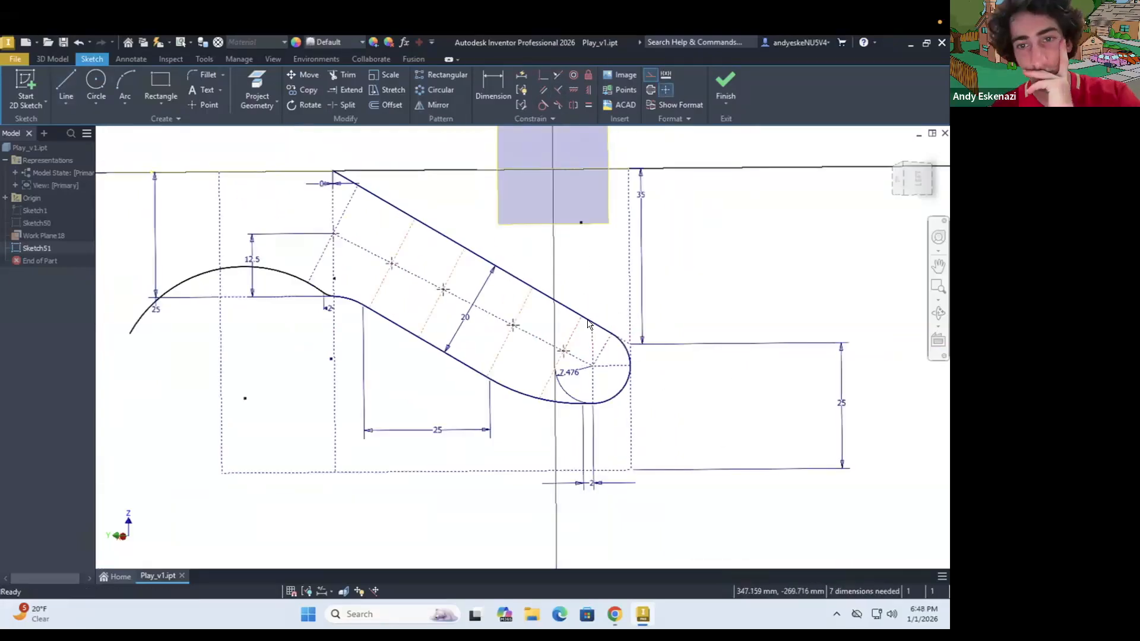
pyautogui.scroll(6, 618, 309)
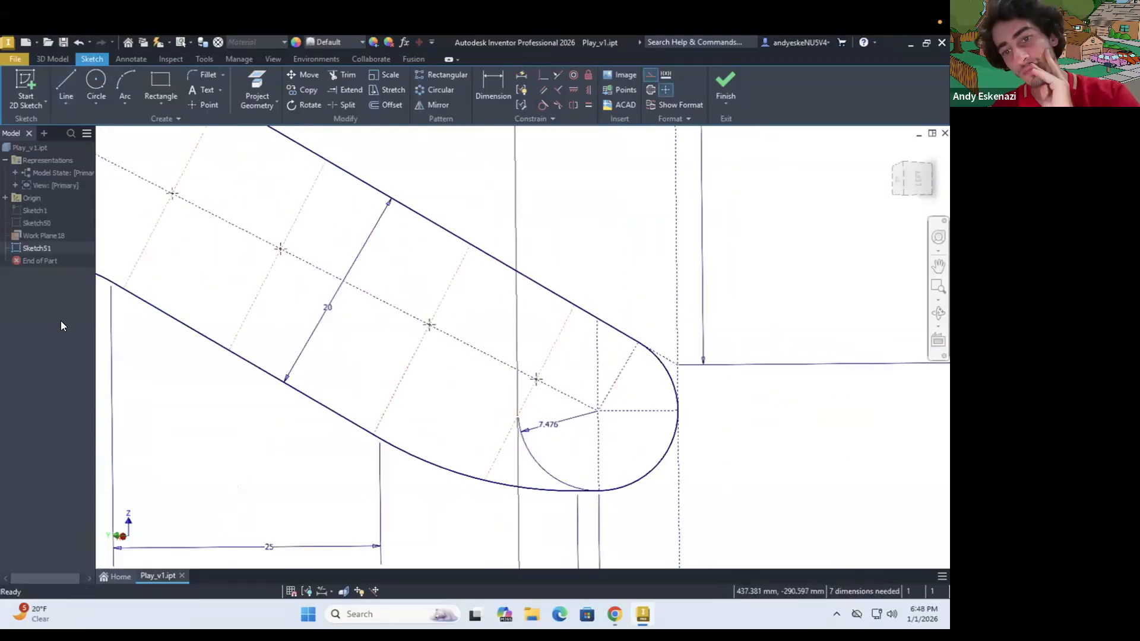
# Step: Finish editing Sketch51 and show Sketch1
pyautogui.click(726, 89)
pyautogui.rightClick(32, 214)
pyautogui.click(62, 403)
pyautogui.click(25, 88)
pyautogui.click(614, 332)
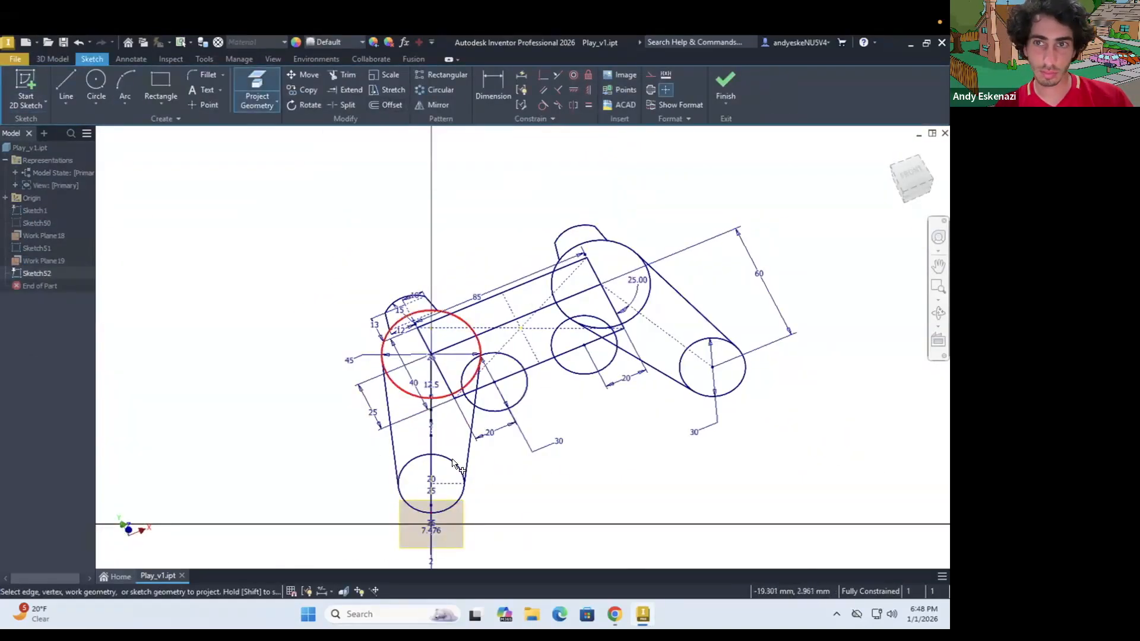
pyautogui.keyDown('shift'); pyautogui.moveTo(452, 463); pyautogui.dragTo(475, 344, button='middle'); pyautogui.keyUp('shift')
pyautogui.rightClick(29, 212)
pyautogui.click(62, 403)
pyautogui.moveTo(535, 416)
pyautogui.keyDown('shift'); pyautogui.mouseDown(button='middle')
pyautogui.moveTo(647, 399)
pyautogui.moveTo(644, 490)
pyautogui.moveTo(515, 395)
pyautogui.moveTo(484, 445)
pyautogui.mouseUp(button='middle'); pyautogui.keyUp('shift')
pyautogui.scroll(4, 644, 496)
pyautogui.scroll(-4, 484, 446)
pyautogui.rightClick(27, 213)
pyautogui.click(56, 279)
pyautogui.click(725, 89)
pyautogui.rightClick(33, 212)
pyautogui.click(63, 404)
pyautogui.moveTo(476, 285)
pyautogui.keyDown('shift'); pyautogui.mouseDown(button='middle')
pyautogui.moveTo(536, 239)
pyautogui.moveTo(616, 351)
pyautogui.moveTo(701, 423)
pyautogui.moveTo(567, 453)
pyautogui.moveTo(588, 416)
pyautogui.moveTo(558, 384)
pyautogui.moveTo(603, 334)
pyautogui.moveTo(603, 253)
pyautogui.moveTo(465, 266)
pyautogui.moveTo(553, 255)
pyautogui.moveTo(594, 267)
pyautogui.mouseUp(button='middle'); pyautogui.keyUp('shift')
pyautogui.rightClick(38, 274)
pyautogui.click(64, 311)
# Step: Reopen Sketch51 and set the rounded end arc's radius to 8.5 mm
pyautogui.doubleClick(36, 249)
pyautogui.press('l')
pyautogui.press('Escape')
pyautogui.keyDown('shift'); pyautogui.moveTo(574, 483); pyautogui.dragTo(634, 389, button='middle'); pyautogui.keyUp('shift')
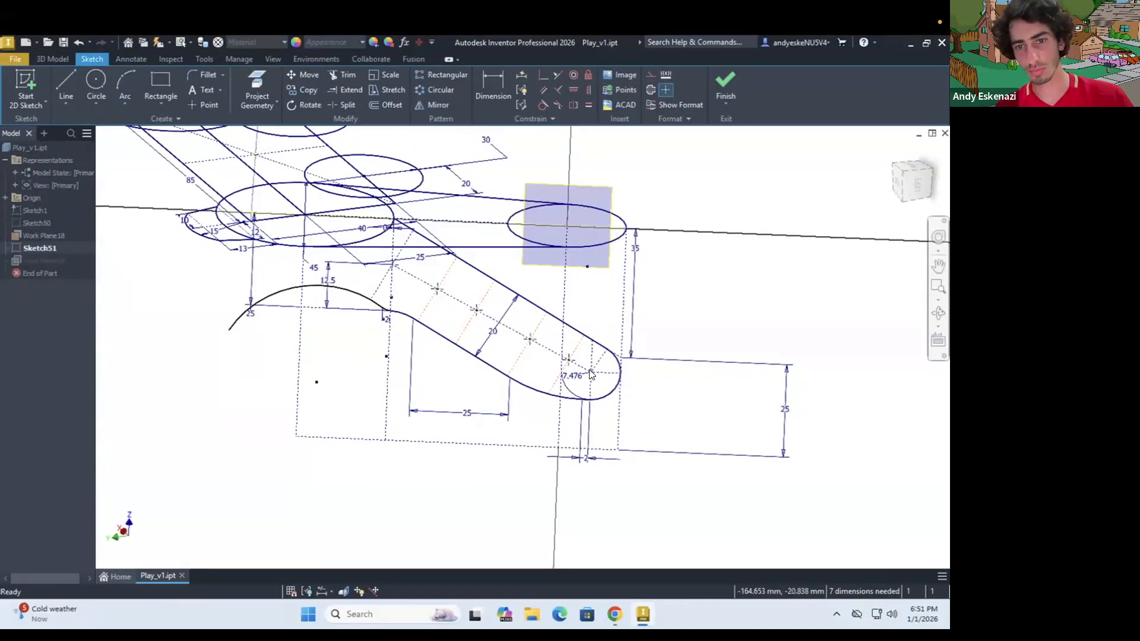
pyautogui.press('d')
pyautogui.click(620, 368)
pyautogui.click(612, 381)
pyautogui.press('Return')
pyautogui.keyDown('shift'); pyautogui.moveTo(639, 357); pyautogui.dragTo(605, 378, button='middle'); pyautogui.keyUp('shift')
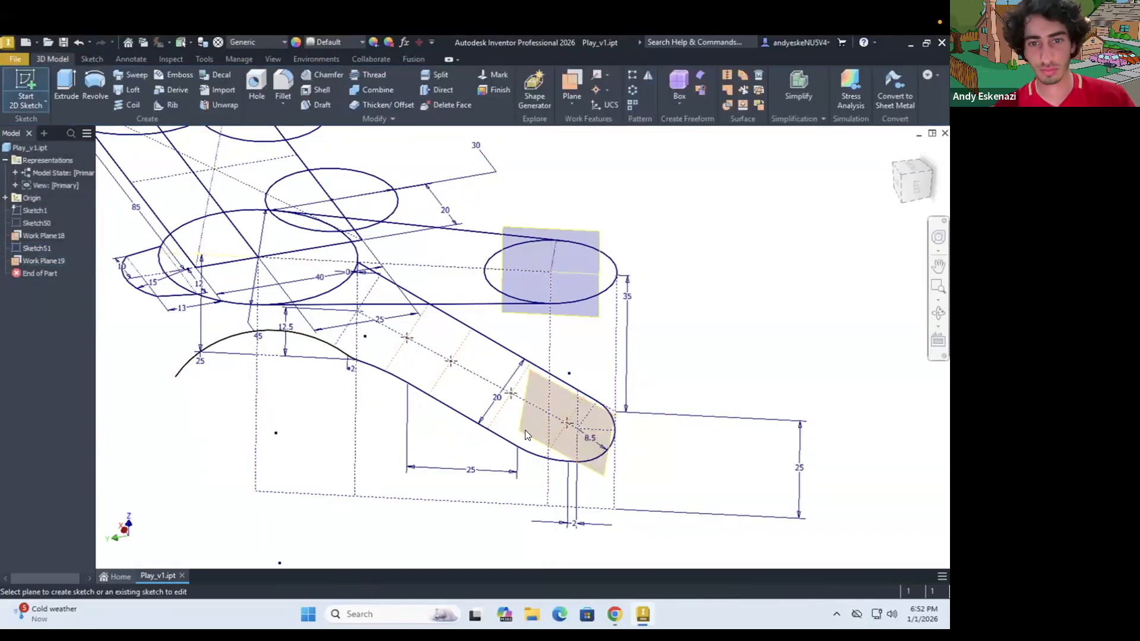
# Step: Start a sketch on the tilted work plane at the profile's rounded end and project reference geometry into it
pyautogui.scroll(-5, 525, 430)
pyautogui.scroll(6, 736, 392)
pyautogui.moveTo(712, 380)
pyautogui.keyDown('shift'); pyautogui.mouseDown(button='middle')
pyautogui.moveTo(735, 391)
pyautogui.moveTo(709, 423)
pyautogui.mouseUp(button='middle'); pyautogui.keyUp('shift')
pyautogui.scroll(-3, 709, 423)
pyautogui.press('Escape')
pyautogui.click(272, 102)
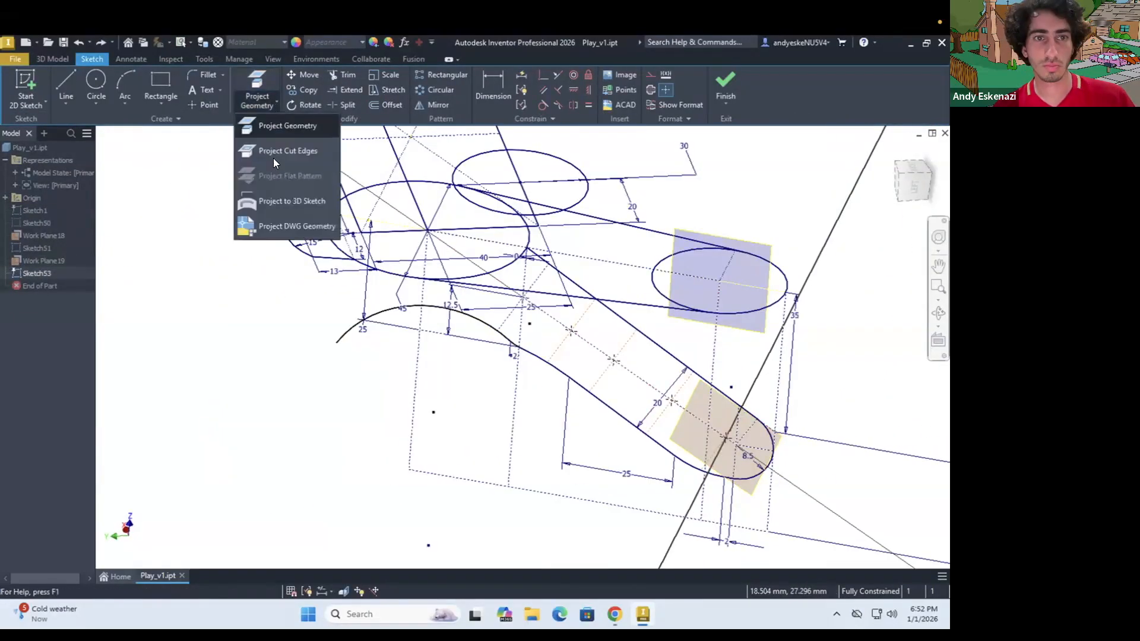
pyautogui.click(285, 126)
pyautogui.click(749, 311)
pyautogui.scroll(5, 748, 446)
pyautogui.keyDown('shift'); pyautogui.moveTo(763, 445); pyautogui.dragTo(606, 341, button='middle'); pyautogui.keyUp('shift')
pyautogui.scroll(-4, 606, 340)
# Step: Reopen Sketch51 for editing and start a line near the profile's rounded end
pyautogui.doubleClick(43, 247)
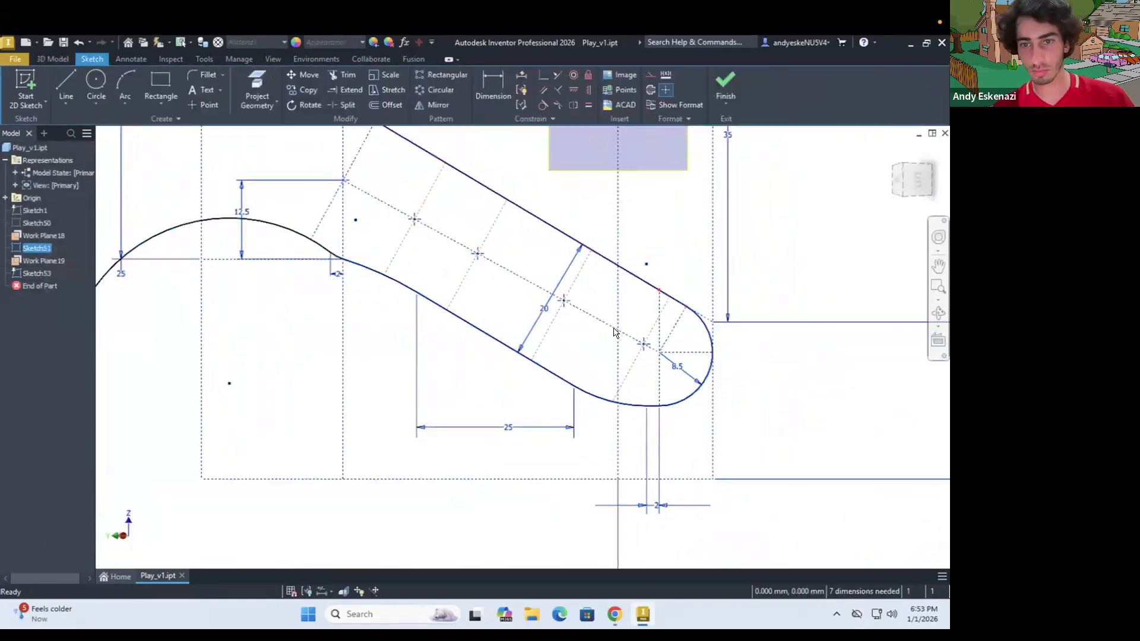
pyautogui.scroll(3, 615, 333)
pyautogui.press('l')
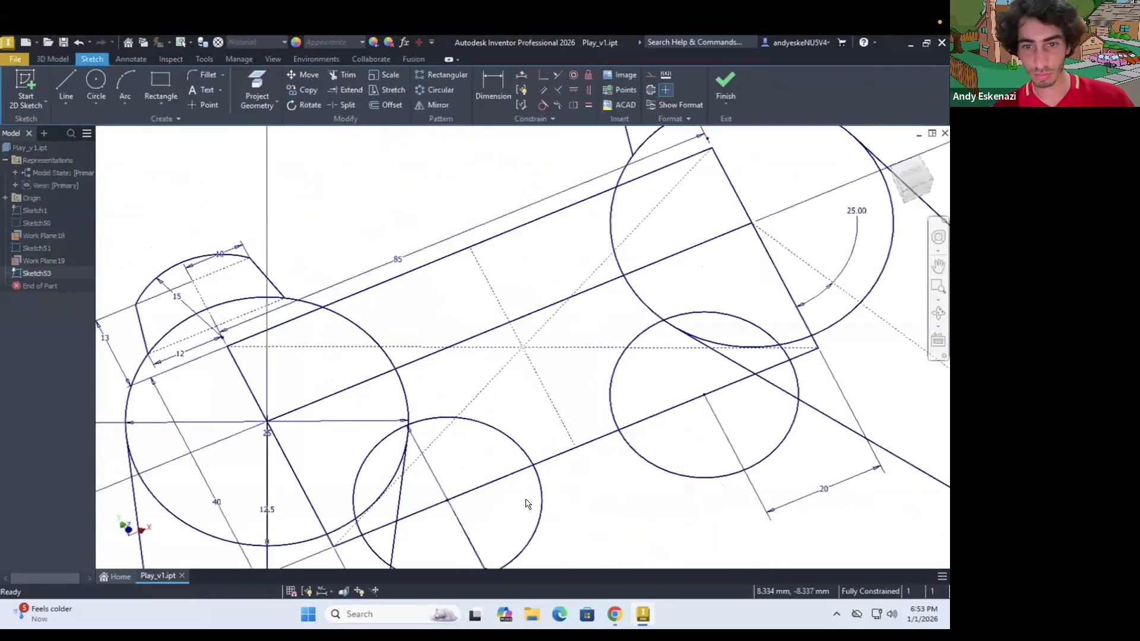
# Step: Draw a circle on the tilted work plane at the profile's rounded end and set its diameter to 30 mm
pyautogui.scroll(-5, 525, 504)
pyautogui.press('c')
pyautogui.moveTo(526, 504)
pyautogui.keyDown('shift'); pyautogui.mouseDown(button='middle')
pyautogui.moveTo(565, 484)
pyautogui.moveTo(418, 391)
pyautogui.moveTo(522, 379)
pyautogui.mouseUp(button='middle'); pyautogui.keyUp('shift')
pyautogui.scroll(4, 565, 483)
pyautogui.click(256, 83)
pyautogui.press('c')
pyautogui.click(552, 447)
pyautogui.scroll(-4, 588, 452)
pyautogui.click(396, 413)
pyautogui.click(466, 451)
pyautogui.write('30')
pyautogui.press('Return')
# Step: Draw a second circle centred at the lobe's wide end in the tilted sketch and set its diameter to 45 mm
pyautogui.scroll(-5, 467, 409)
pyautogui.keyDown('shift'); pyautogui.moveTo(410, 356); pyautogui.dragTo(436, 390, button='middle'); pyautogui.keyUp('shift')
pyautogui.scroll(4, 457, 334)
pyautogui.press('c')
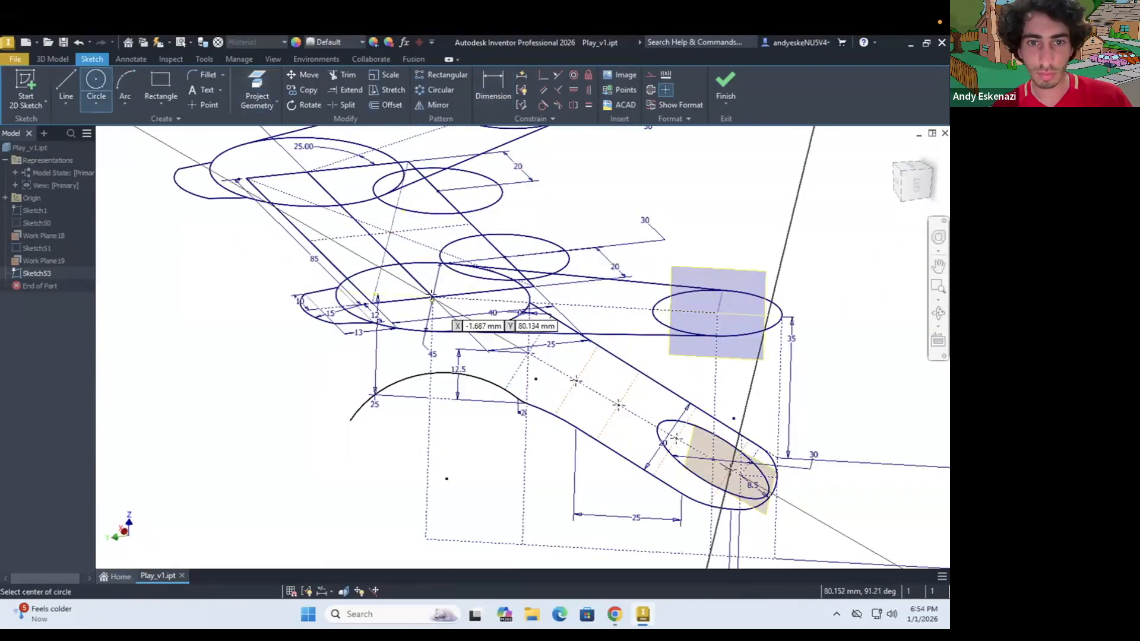
pyautogui.click(430, 296)
pyautogui.click(364, 338)
pyautogui.press('d')
pyautogui.click(293, 382)
pyautogui.write('45')
pyautogui.press('Return')
# Step: Hide Sketch1
pyautogui.rightClick(77, 203)
pyautogui.rightClick(34, 209)
pyautogui.click(71, 383)
# Step: Join the 45 mm and 30 mm circles with straight tangent lines along their sides
pyautogui.scroll(-5, 469, 351)
pyautogui.moveTo(504, 291)
pyautogui.keyDown('shift'); pyautogui.mouseDown(button='middle')
pyautogui.moveTo(517, 364)
pyautogui.moveTo(475, 297)
pyautogui.moveTo(505, 285)
pyautogui.mouseUp(button='middle'); pyautogui.keyUp('shift')
pyautogui.scroll(3, 558, 383)
pyautogui.press('l')
pyautogui.click(362, 254)
pyautogui.click(518, 407)
pyautogui.press('Escape')
# Step: Convert the 45 mm and 30 mm circles to construction geometry and finish the sketch
pyautogui.scroll(5, 552, 369)
pyautogui.keyDown('shift'); pyautogui.moveTo(201, 247); pyautogui.dragTo(297, 207, button='middle'); pyautogui.keyUp('shift')
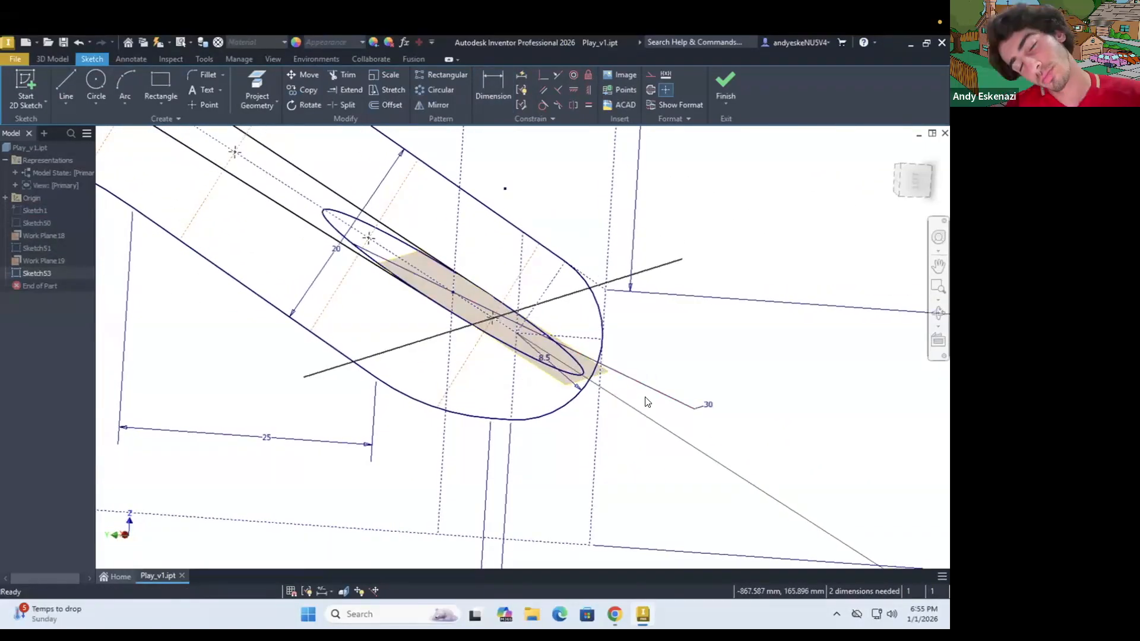
pyautogui.keyDown('shift'); pyautogui.moveTo(515, 315); pyautogui.dragTo(587, 404, button='middle'); pyautogui.keyUp('shift')
pyautogui.scroll(-5, 541, 352)
pyautogui.moveTo(542, 352)
pyautogui.keyDown('shift'); pyautogui.mouseDown(button='middle')
pyautogui.moveTo(504, 371)
pyautogui.moveTo(451, 308)
pyautogui.mouseUp(button='middle'); pyautogui.keyUp('shift')
pyautogui.scroll(3, 505, 372)
pyautogui.click(726, 86)
pyautogui.keyDown('shift'); pyautogui.moveTo(202, 262); pyautogui.dragTo(153, 286, button='middle'); pyautogui.keyUp('shift')
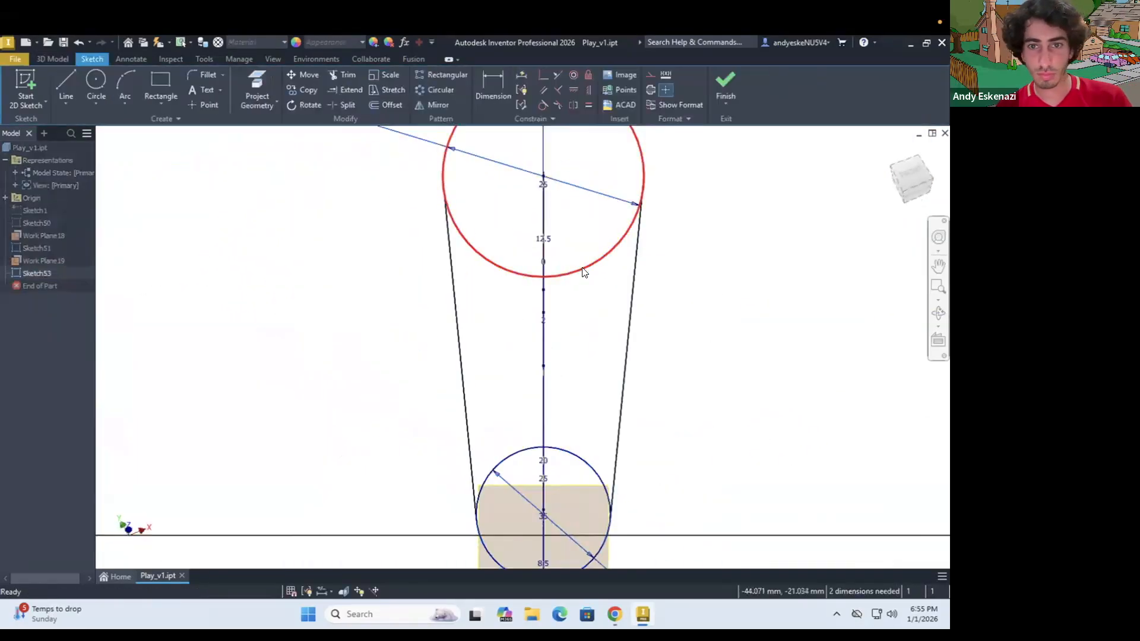
pyautogui.rightClick(565, 447)
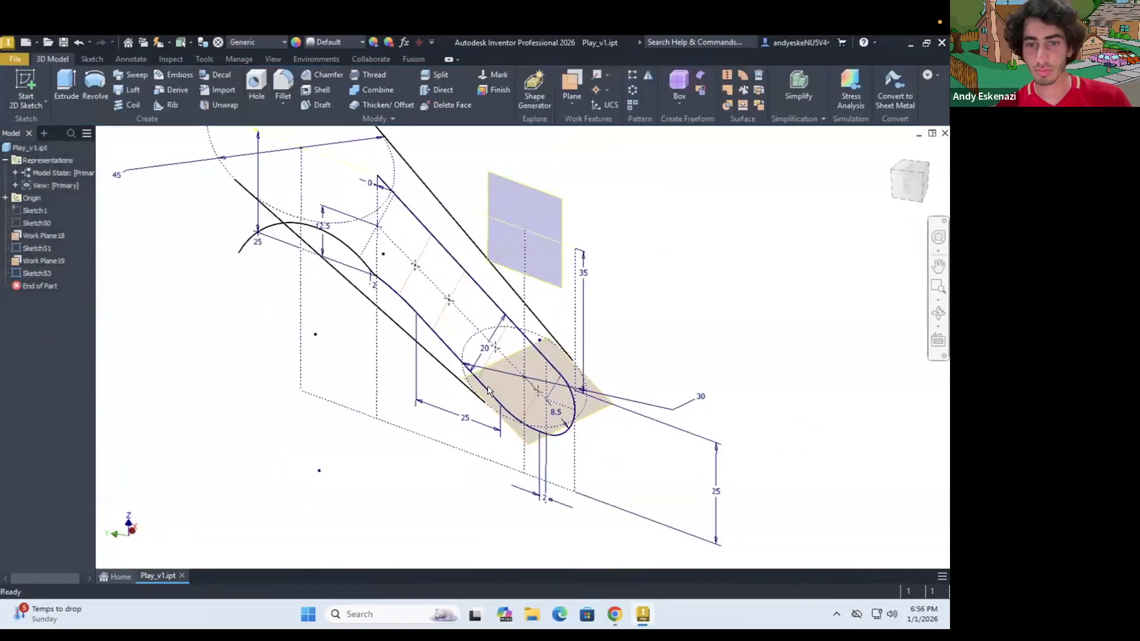
# Step: Create work planes perpendicular to the profile's centreline through the sketched points along it
pyautogui.click(572, 104)
pyautogui.keyDown('shift'); pyautogui.moveTo(488, 391); pyautogui.dragTo(527, 376, button='middle'); pyautogui.keyUp('shift')
pyautogui.click(623, 442)
pyautogui.scroll(5, 527, 375)
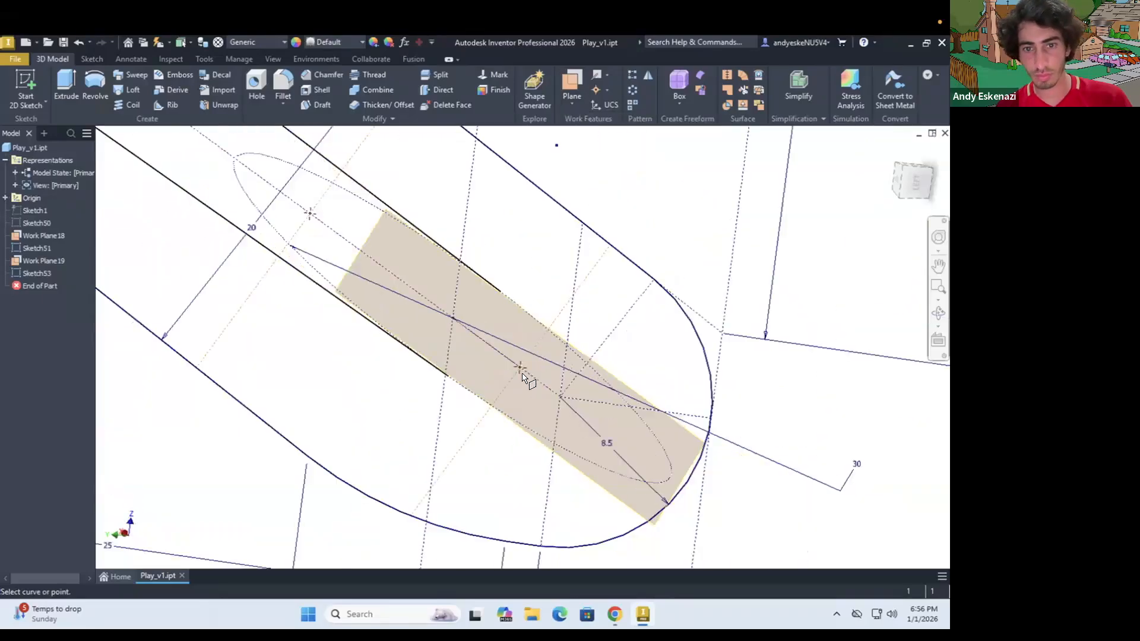
pyautogui.scroll(-3, 527, 376)
pyautogui.click(523, 372)
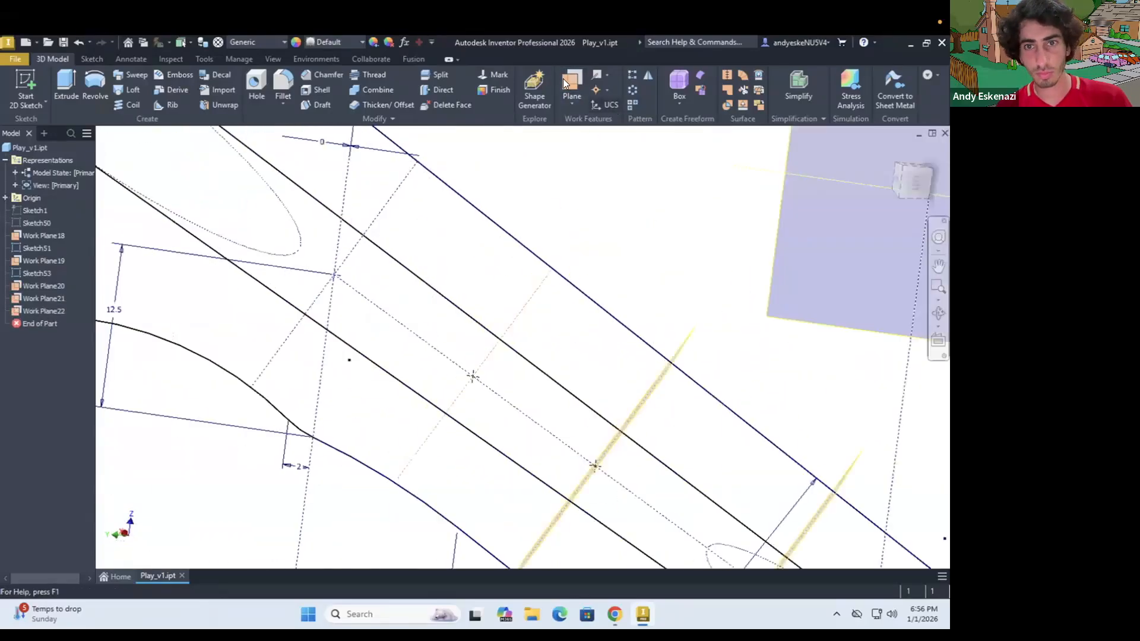
pyautogui.moveTo(404, 313)
pyautogui.keyDown('shift'); pyautogui.mouseDown(button='middle')
pyautogui.moveTo(563, 428)
pyautogui.moveTo(558, 377)
pyautogui.mouseUp(button='middle'); pyautogui.keyUp('shift')
pyautogui.scroll(4, 558, 377)
pyautogui.keyDown('shift'); pyautogui.moveTo(559, 377); pyautogui.dragTo(600, 384, button='middle'); pyautogui.keyUp('shift')
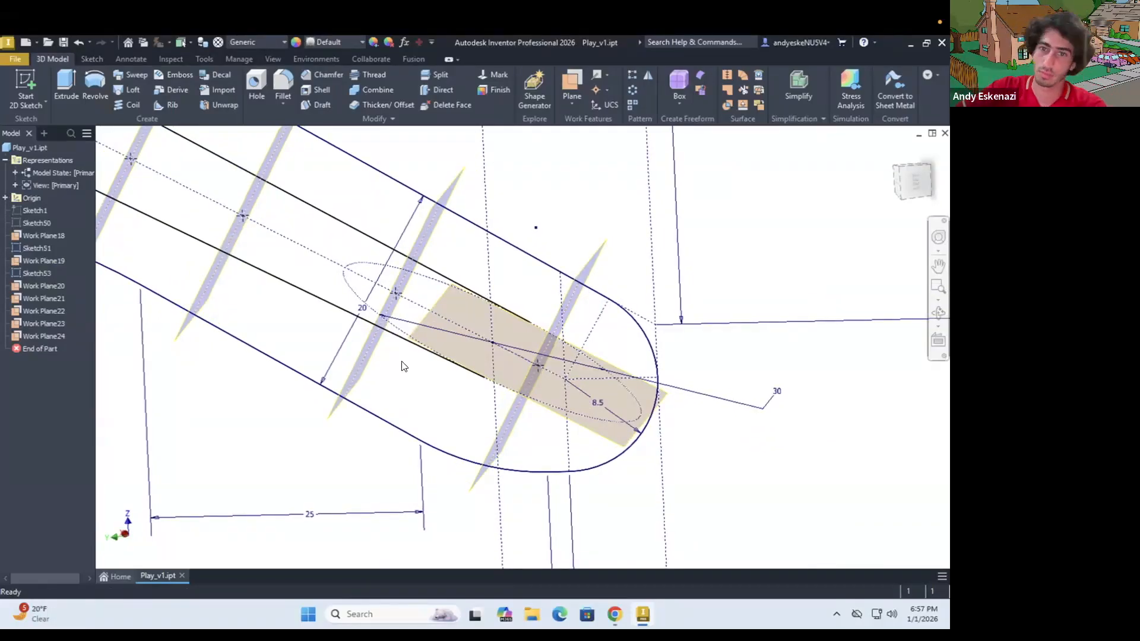
# Step: Add a work plane perpendicular to the centreline through the centre of the rounded end arc
pyautogui.click(569, 88)
pyautogui.click(551, 372)
pyautogui.click(566, 378)
# Step: Start a sketch on the first perpendicular work plane, at the wide end of the profile's centreline
pyautogui.scroll(1, 612, 386)
pyautogui.scroll(-5, 677, 249)
pyautogui.keyDown('shift'); pyautogui.moveTo(677, 250); pyautogui.dragTo(630, 267, button='middle'); pyautogui.keyUp('shift')
pyautogui.click(25, 89)
pyautogui.click(395, 211)
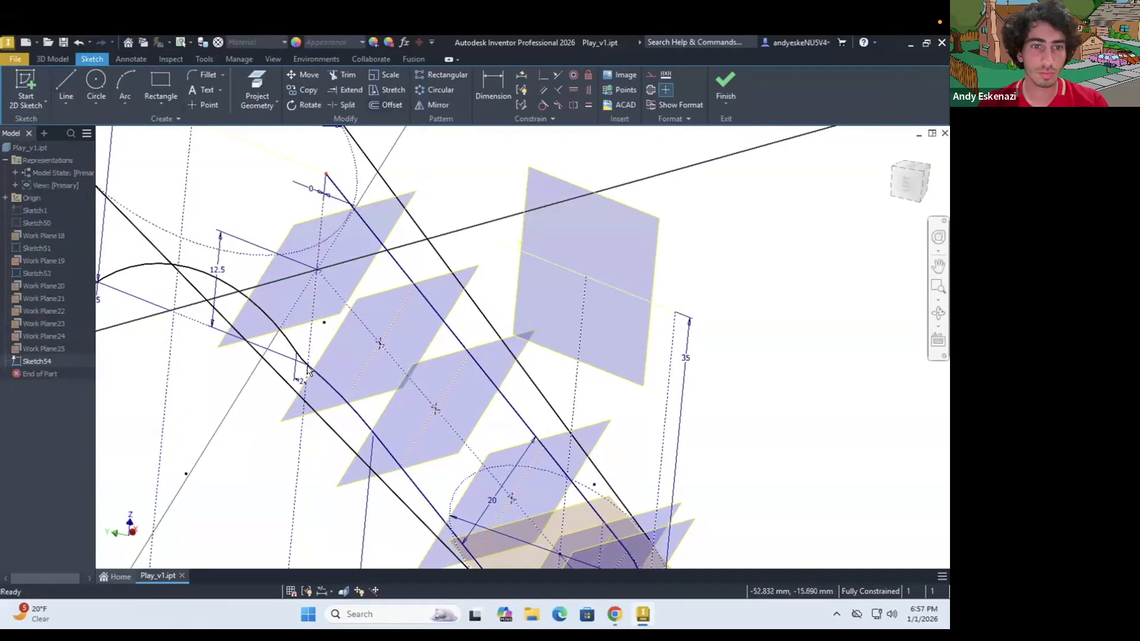
pyautogui.scroll(2, 303, 419)
pyautogui.scroll(1, 302, 261)
pyautogui.moveTo(306, 267)
pyautogui.keyDown('shift'); pyautogui.mouseDown(button='middle')
pyautogui.moveTo(301, 239)
pyautogui.moveTo(285, 261)
pyautogui.mouseUp(button='middle'); pyautogui.keyUp('shift')
pyautogui.scroll(-4, 300, 239)
pyautogui.click(66, 86)
pyautogui.scroll(3, 261, 255)
pyautogui.press('Escape')
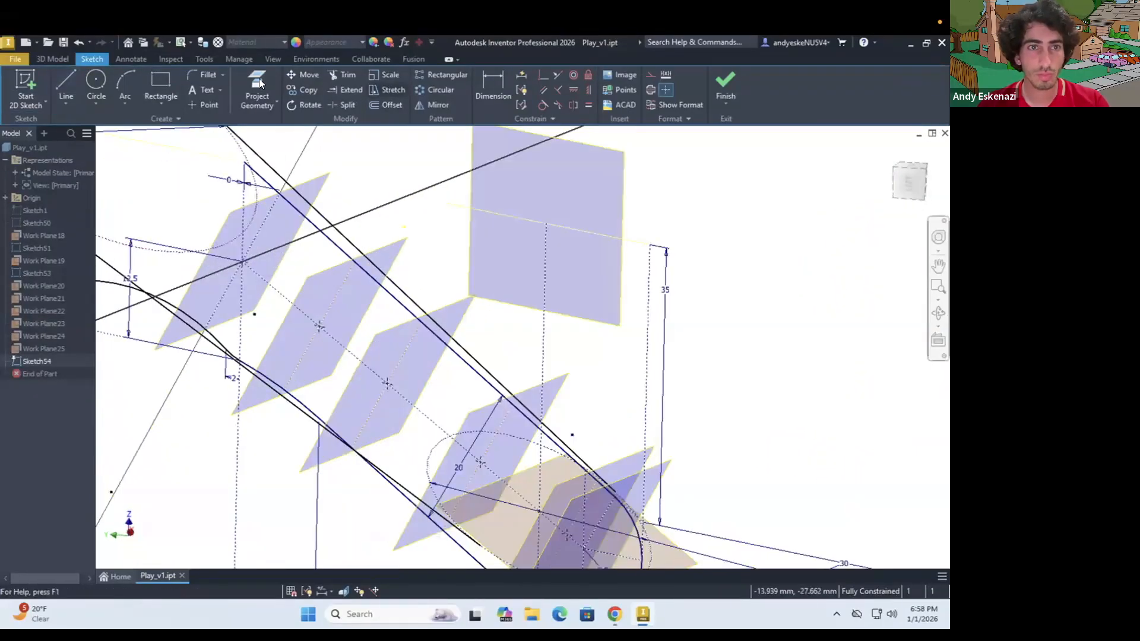
# Step: Draw a half-width line from the centreline point across the first work plane to the side tangent line
pyautogui.click(66, 86)
pyautogui.scroll(3, 244, 250)
pyautogui.click(241, 273)
pyautogui.keyDown('shift'); pyautogui.moveTo(332, 228); pyautogui.dragTo(410, 210, button='middle'); pyautogui.keyUp('shift')
pyautogui.scroll(4, 486, 226)
pyautogui.click(487, 225)
pyautogui.press('Escape')
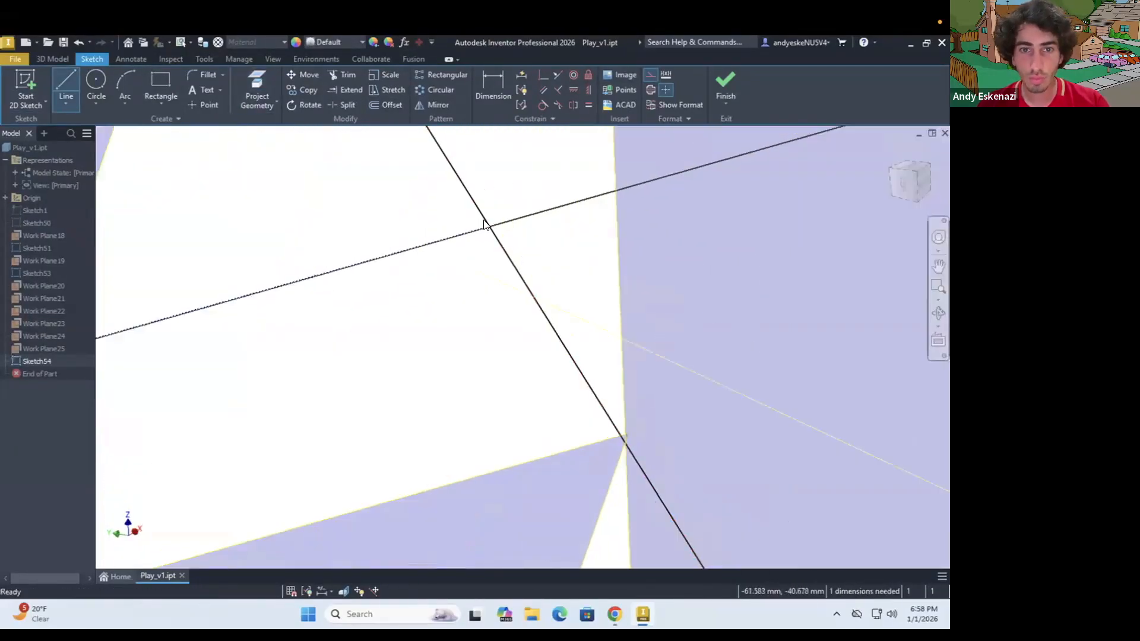
# Step: Mirror the half-width line about the section's upright centre line
pyautogui.scroll(-5, 499, 242)
pyautogui.click(437, 106)
pyautogui.click(386, 293)
pyautogui.click(173, 159)
pyautogui.keyDown('shift'); pyautogui.moveTo(300, 252); pyautogui.dragTo(324, 271, button='middle'); pyautogui.keyUp('shift')
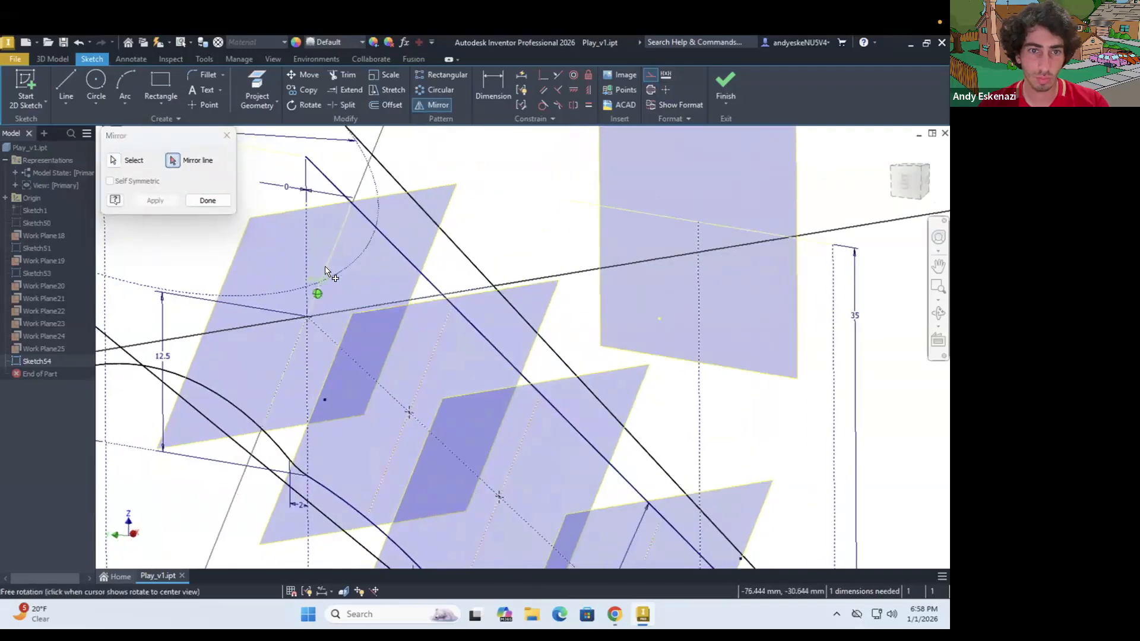
pyautogui.click(326, 270)
pyautogui.click(155, 201)
pyautogui.click(209, 201)
# Step: Draw a closed spline through the top, bottom and two side points of the first cross-section and finish the sketch
pyautogui.click(66, 104)
pyautogui.click(78, 178)
pyautogui.click(494, 286)
pyautogui.click(260, 429)
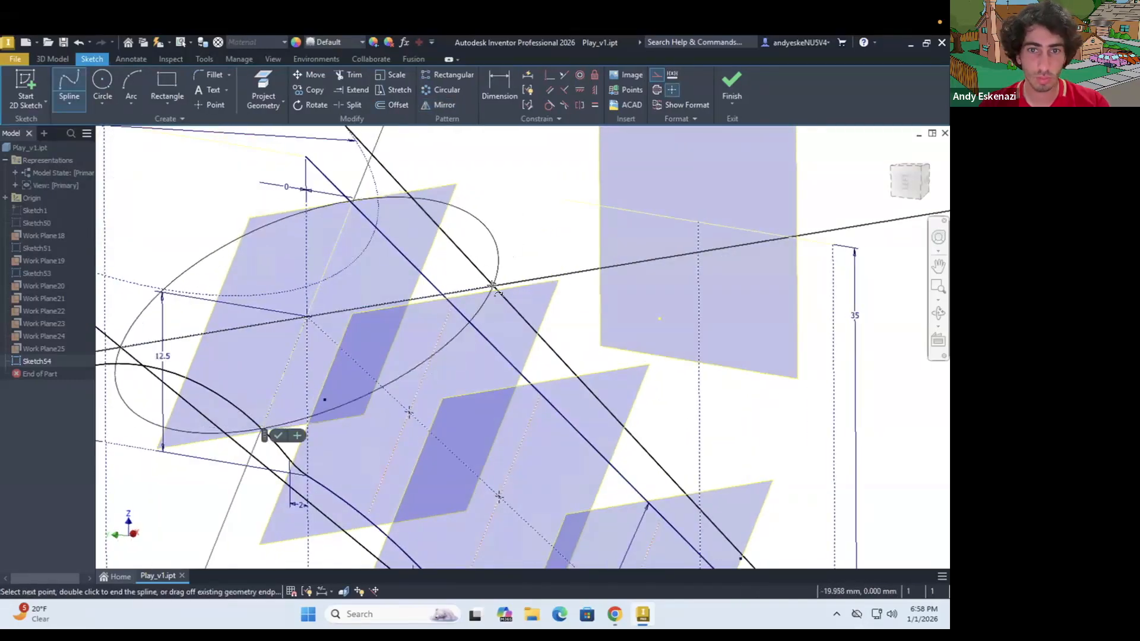
pyautogui.click(494, 286)
pyautogui.press('Escape')
pyautogui.click(732, 86)
# Step: Start a sketch on the second work plane along the centreline and project reference geometry into it
pyautogui.scroll(-5, 511, 309)
pyautogui.moveTo(510, 309)
pyautogui.keyDown('shift'); pyautogui.mouseDown(button='middle')
pyautogui.moveTo(443, 292)
pyautogui.moveTo(485, 322)
pyautogui.mouseUp(button='middle'); pyautogui.keyUp('shift')
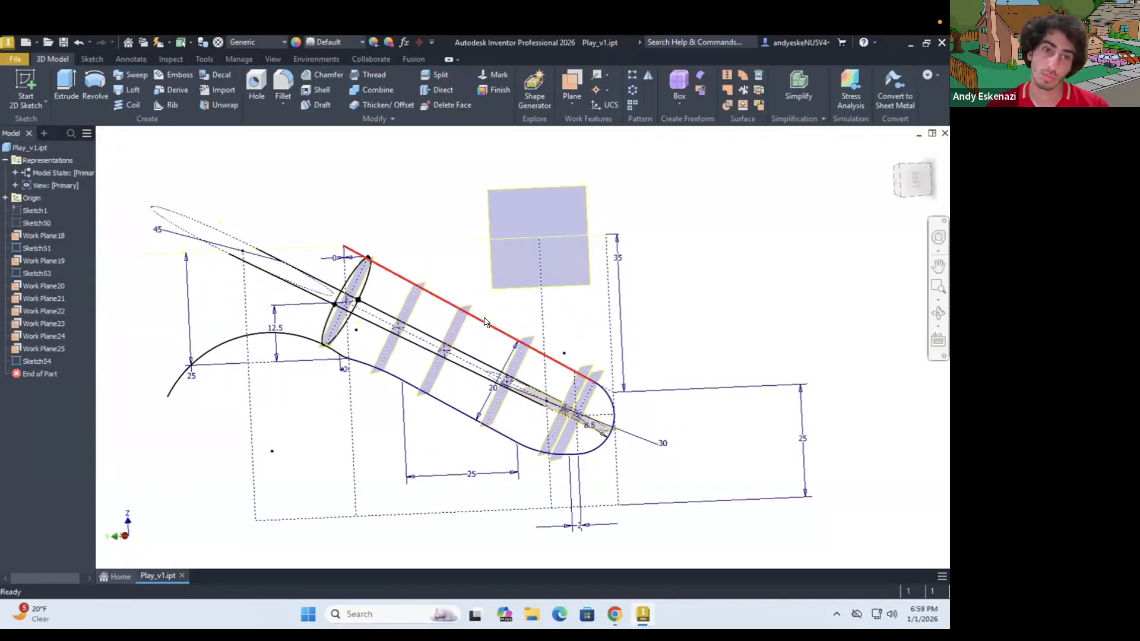
pyautogui.moveTo(383, 376)
pyautogui.keyDown('shift'); pyautogui.mouseDown(button='middle')
pyautogui.moveTo(410, 367)
pyautogui.moveTo(321, 345)
pyautogui.mouseUp(button='middle'); pyautogui.keyUp('shift')
pyautogui.click(25, 88)
pyautogui.click(374, 359)
pyautogui.scroll(3, 320, 345)
pyautogui.click(263, 89)
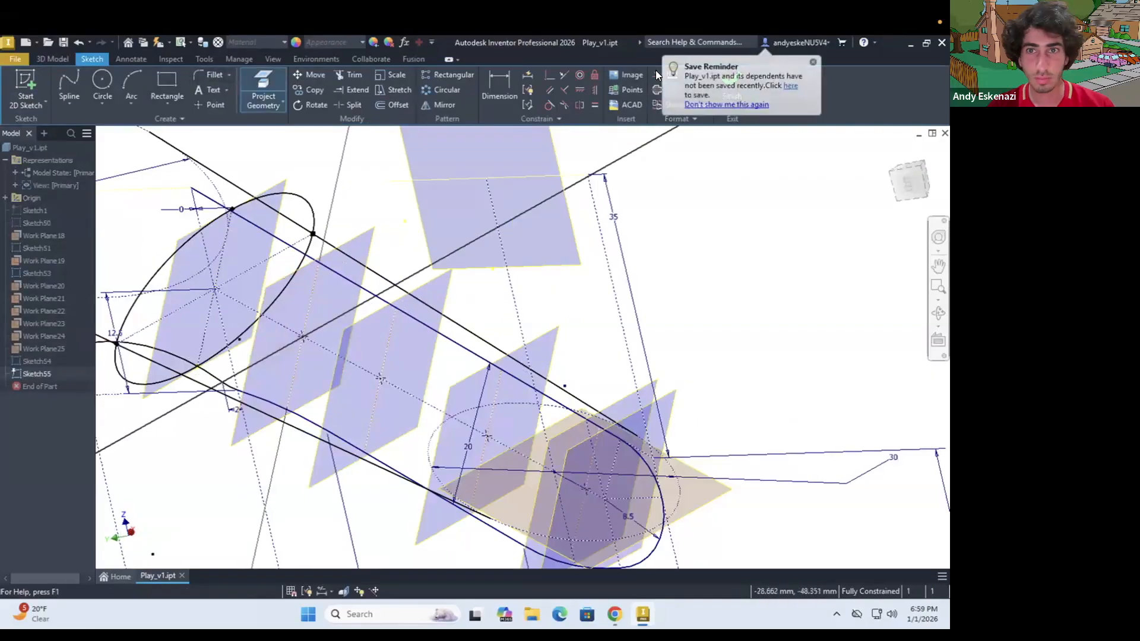
# Step: Draw the second section's half-width line from the centreline point to the side tangent line and mirror it to the opposite side
pyautogui.click(69, 108)
pyautogui.click(77, 130)
pyautogui.click(303, 337)
pyautogui.scroll(5, 386, 296)
pyautogui.click(419, 260)
pyautogui.scroll(-4, 408, 266)
pyautogui.press('Escape')
pyautogui.click(439, 105)
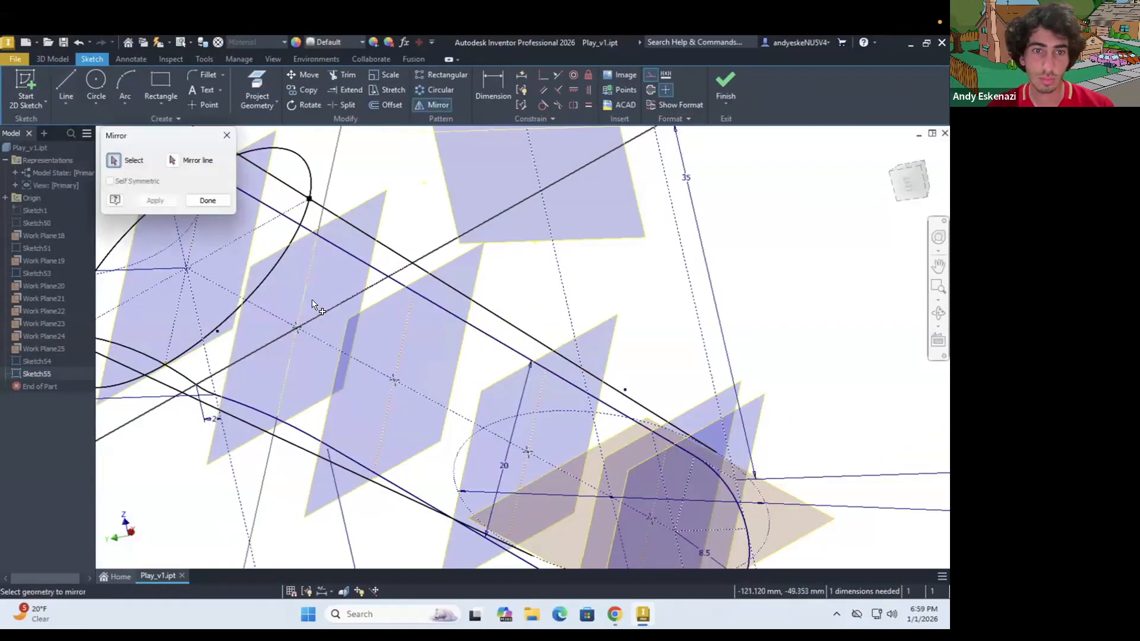
# Step: Draw a closed spline through the second section's side, top and bottom points
pyautogui.click(73, 108)
pyautogui.click(86, 189)
pyautogui.click(317, 233)
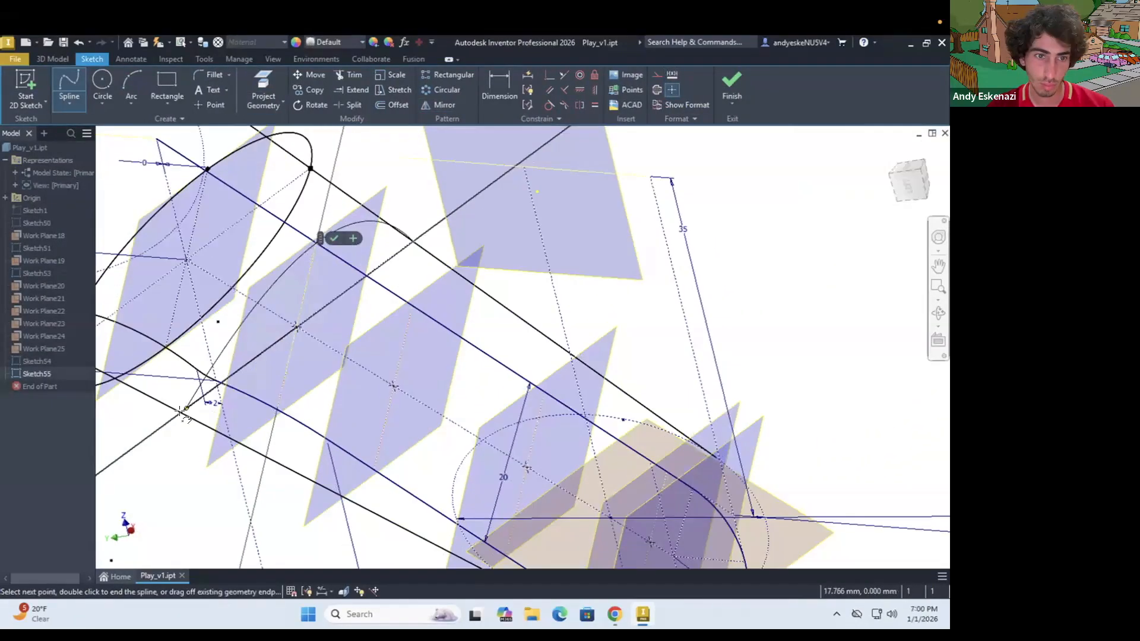
pyautogui.click(413, 242)
pyautogui.press('Escape')
# Step: Finish the second cross-section sketch and reopen Sketch51 for editing
pyautogui.moveTo(386, 357)
pyautogui.keyDown('shift'); pyautogui.mouseDown(button='middle')
pyautogui.moveTo(361, 461)
pyautogui.moveTo(345, 454)
pyautogui.mouseUp(button='middle'); pyautogui.keyUp('shift')
pyautogui.scroll(1, 371, 430)
pyautogui.hotkey('ctrl', 'Return')
pyautogui.rightClick(32, 248)
pyautogui.click(62, 301)
# Step: Try to move the lower end of the second section line onto the lower profile curve, and undo the change
pyautogui.scroll(5, 345, 313)
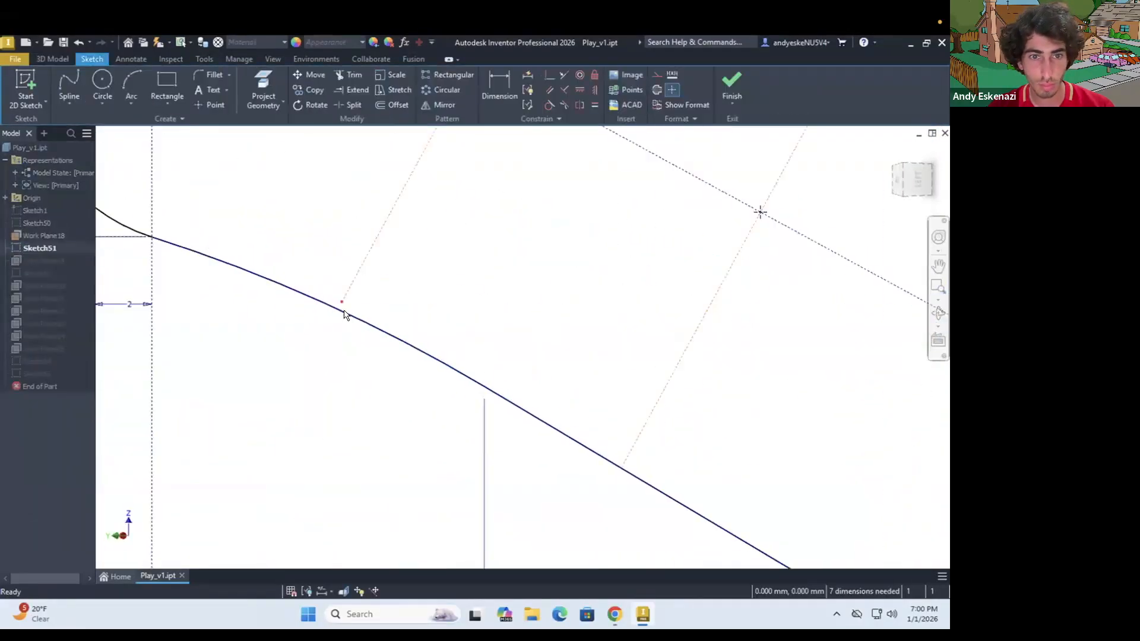
pyautogui.scroll(4, 320, 279)
pyautogui.scroll(-7, 393, 389)
pyautogui.moveTo(388, 341); pyautogui.dragTo(386, 390)
pyautogui.rightClick(405, 362)
pyautogui.click(420, 376)
pyautogui.moveTo(491, 361); pyautogui.dragTo(490, 356)
pyautogui.hotkey('ctrl', 'z')
# Step: Show all constraints in Sketch51 and try to attach the second section line's lower end to the lower profile curve
pyautogui.rightClick(428, 273)
pyautogui.click(416, 425)
pyautogui.rightClick(435, 272)
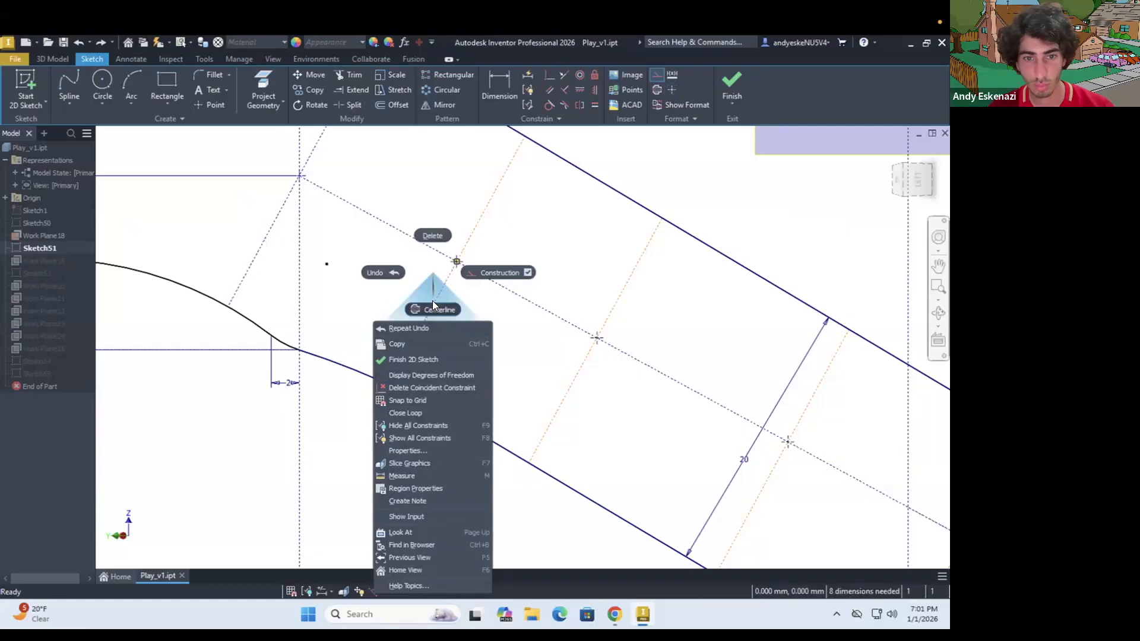
pyautogui.click(418, 439)
pyautogui.scroll(4, 398, 372)
pyautogui.scroll(-3, 388, 422)
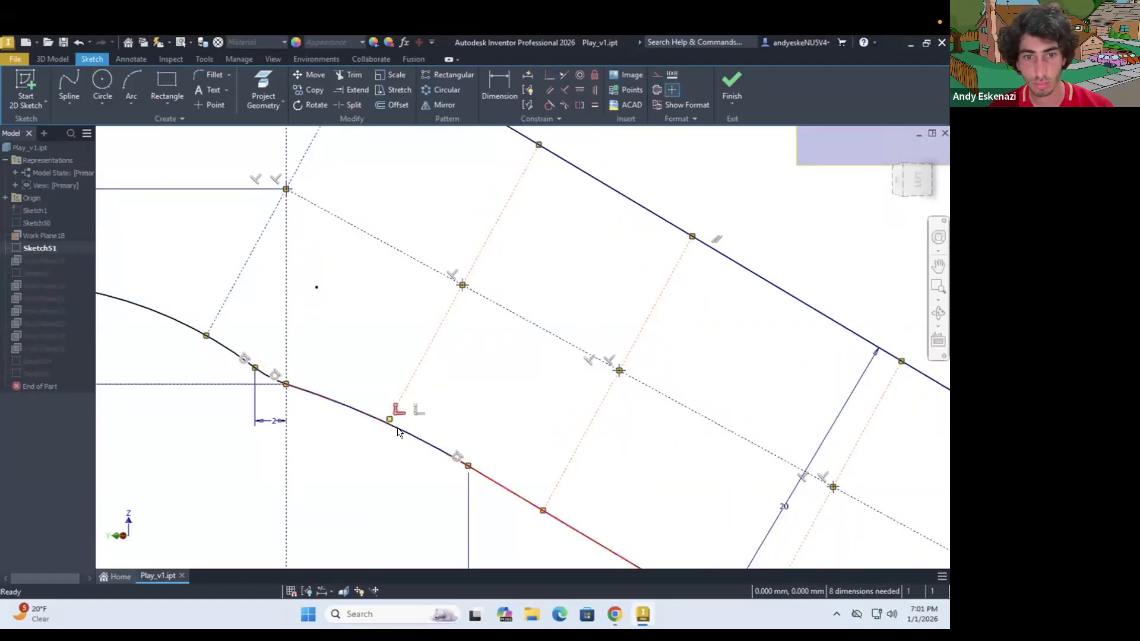
pyautogui.moveTo(396, 444); pyautogui.dragTo(540, 467)
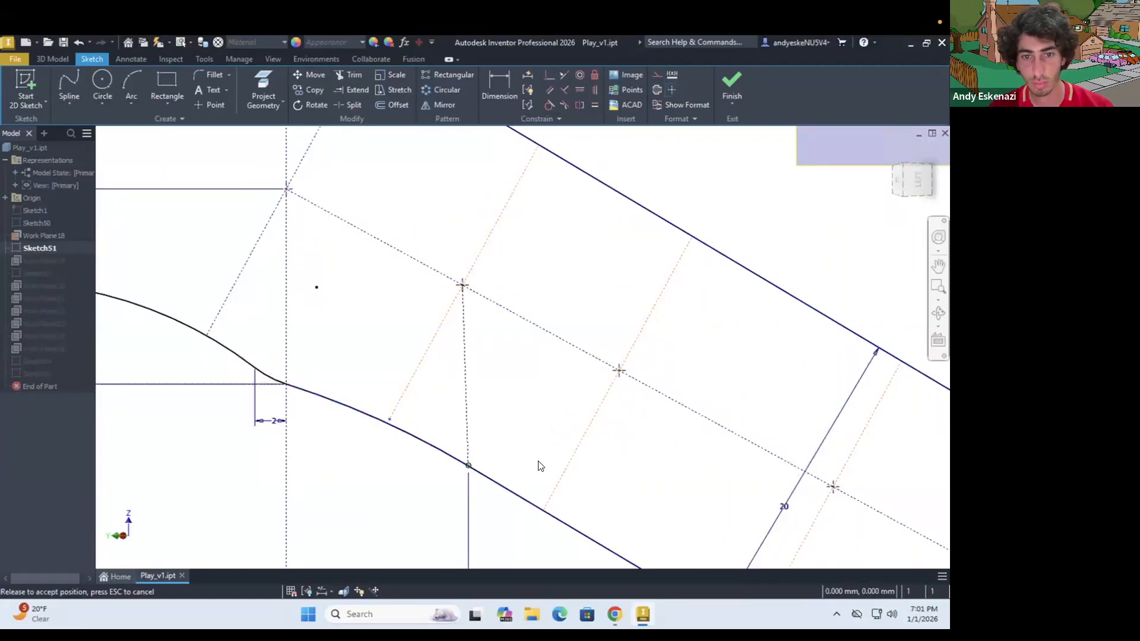
pyautogui.click(546, 75)
pyautogui.scroll(-3, 518, 384)
pyautogui.scroll(1, 439, 385)
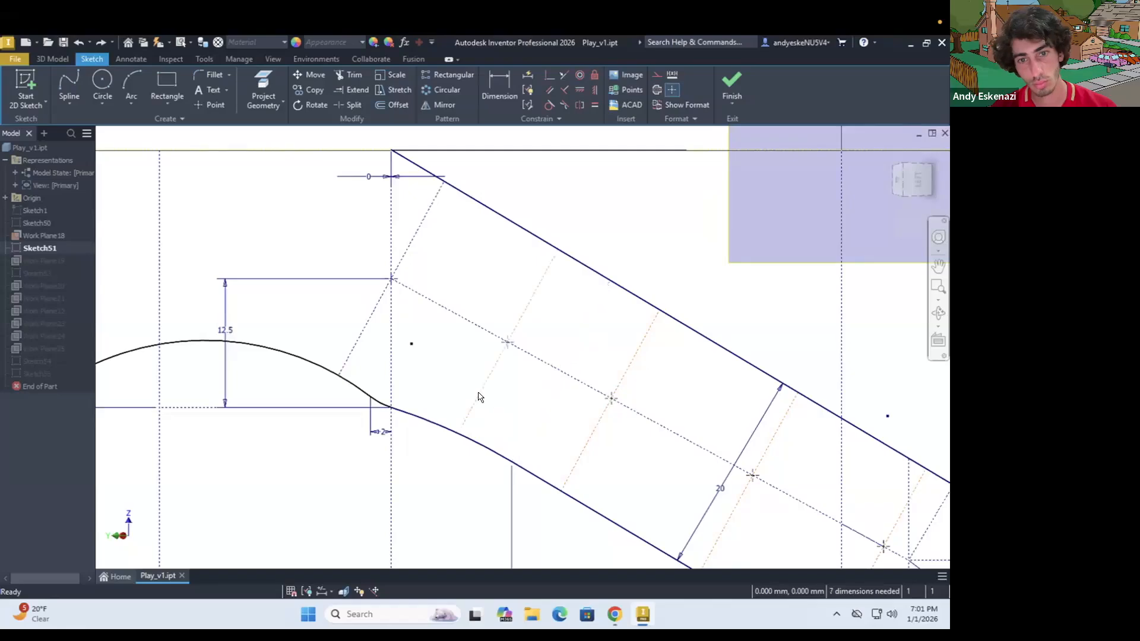
# Step: Redraw the second section line as construction geometry from the centreline point down to the lower profile curve
pyautogui.rightClick(478, 394)
pyautogui.click(448, 86)
pyautogui.click(69, 103)
pyautogui.click(74, 125)
pyautogui.click(651, 75)
pyautogui.click(507, 342)
pyautogui.click(425, 419)
pyautogui.press('Escape')
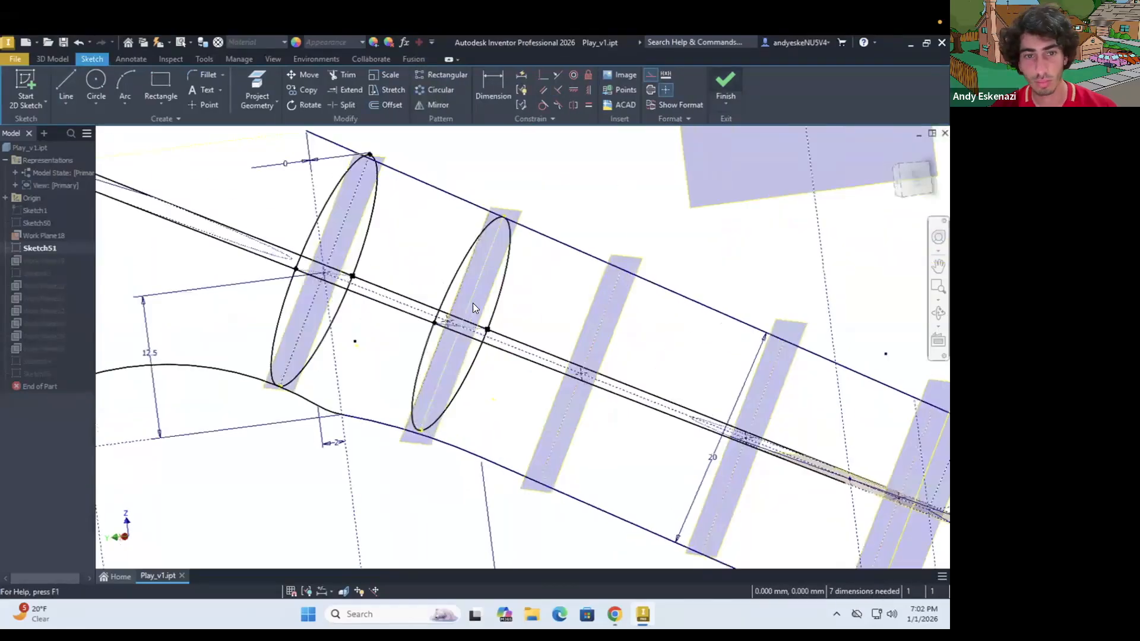
# Step: Return from Sketch51 to the second cross-section sketch and delete its old spline
pyautogui.moveTo(473, 303)
pyautogui.keyDown('shift'); pyautogui.mouseDown(button='middle')
pyautogui.moveTo(386, 332)
pyautogui.moveTo(307, 411)
pyautogui.mouseUp(button='middle'); pyautogui.keyUp('shift')
pyautogui.rightClick(307, 266)
pyautogui.click(253, 266)
pyautogui.scroll(4, 287, 380)
pyautogui.rightClick(303, 354)
pyautogui.click(367, 355)
pyautogui.scroll(-3, 368, 374)
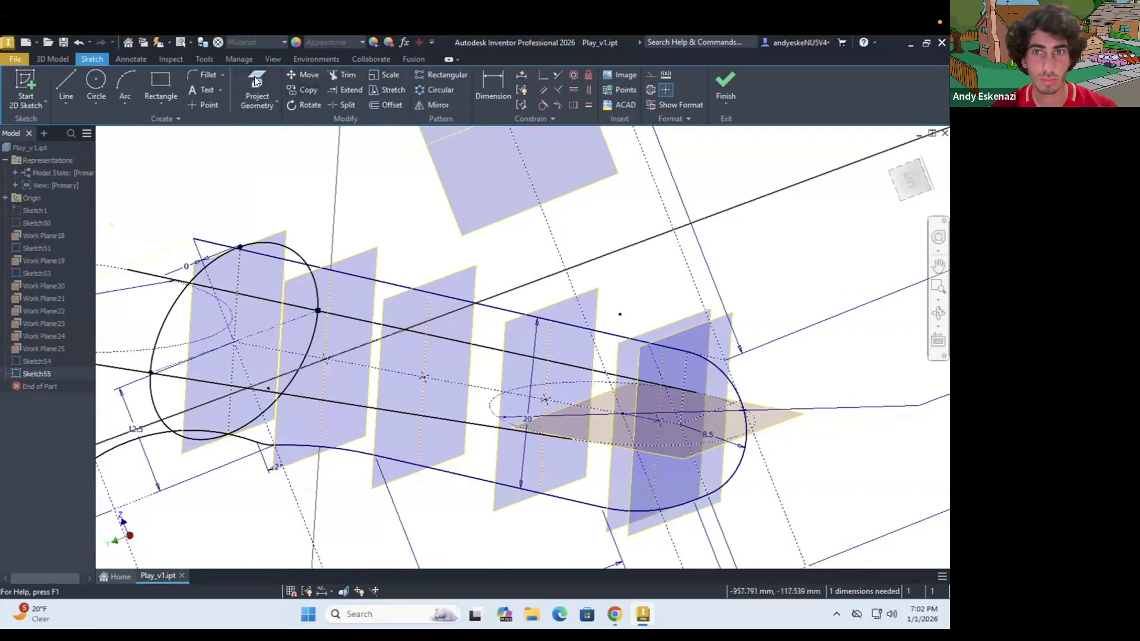
# Step: Redraw the second section's closed spline through its side, top and corrected bottom points, and finish the sketch
pyautogui.keyDown('shift'); pyautogui.moveTo(312, 404); pyautogui.dragTo(319, 403, button='middle'); pyautogui.keyUp('shift')
pyautogui.click(69, 105)
pyautogui.click(81, 186)
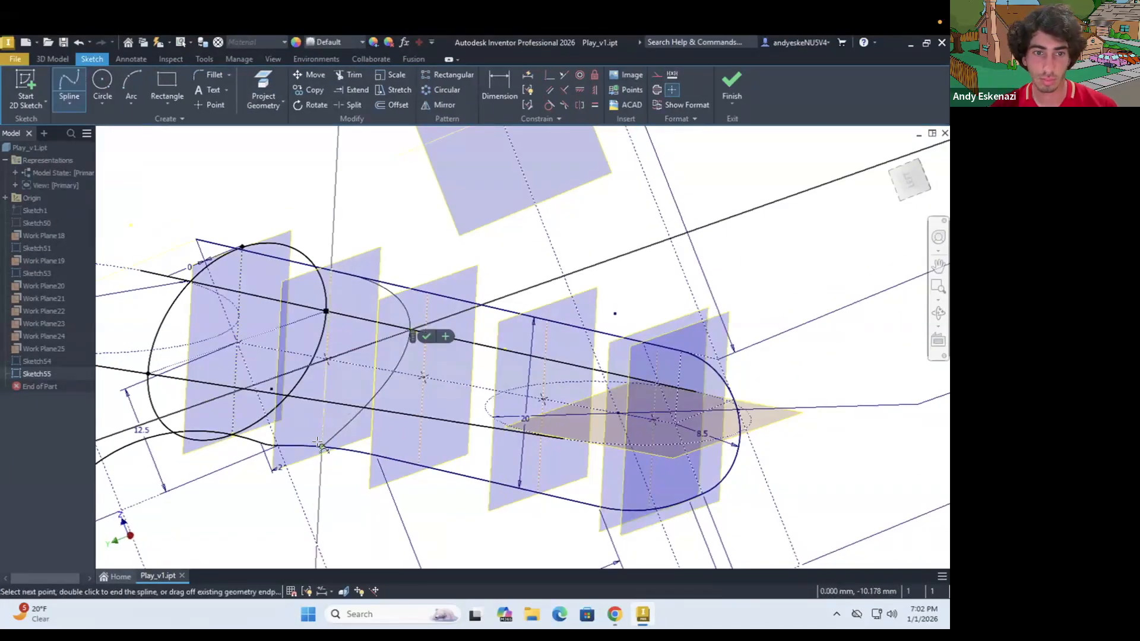
pyautogui.click(731, 89)
# Step: Start a sketch on Work Plane22 and draw the third section's line from the centreline point out to the side curve
pyautogui.scroll(-3, 384, 356)
pyautogui.keyDown('shift'); pyautogui.moveTo(392, 338); pyautogui.dragTo(368, 404, button='middle'); pyautogui.keyUp('shift')
pyautogui.click(26, 90)
pyautogui.click(44, 311)
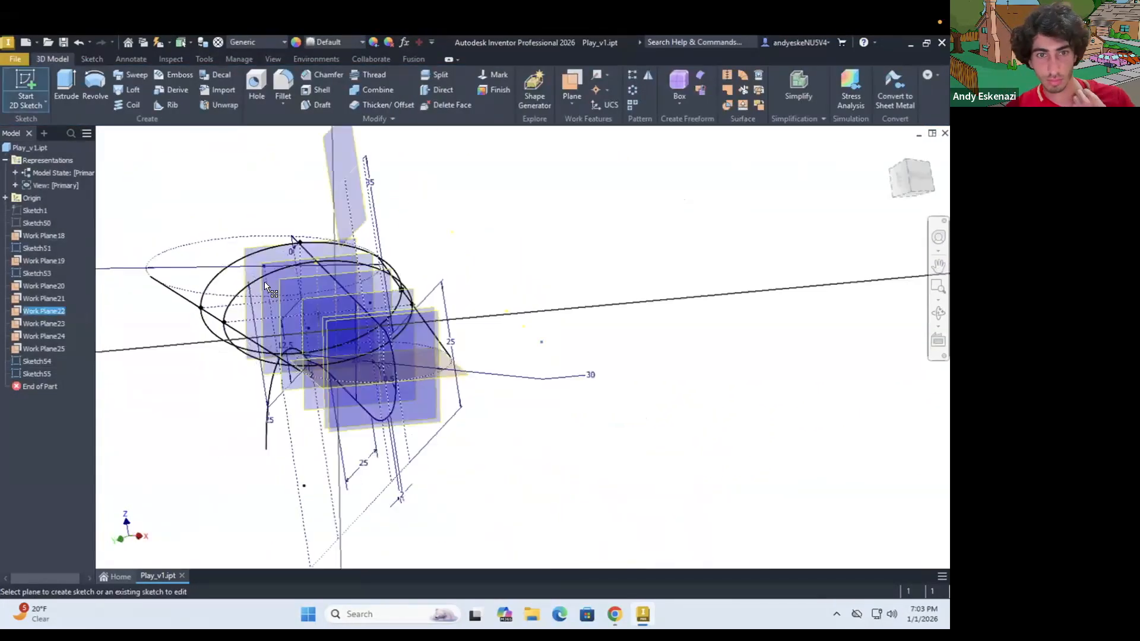
pyautogui.keyDown('shift'); pyautogui.moveTo(265, 281); pyautogui.dragTo(322, 298, button='middle'); pyautogui.keyUp('shift')
pyautogui.scroll(3, 322, 298)
pyautogui.click(69, 103)
pyautogui.click(81, 125)
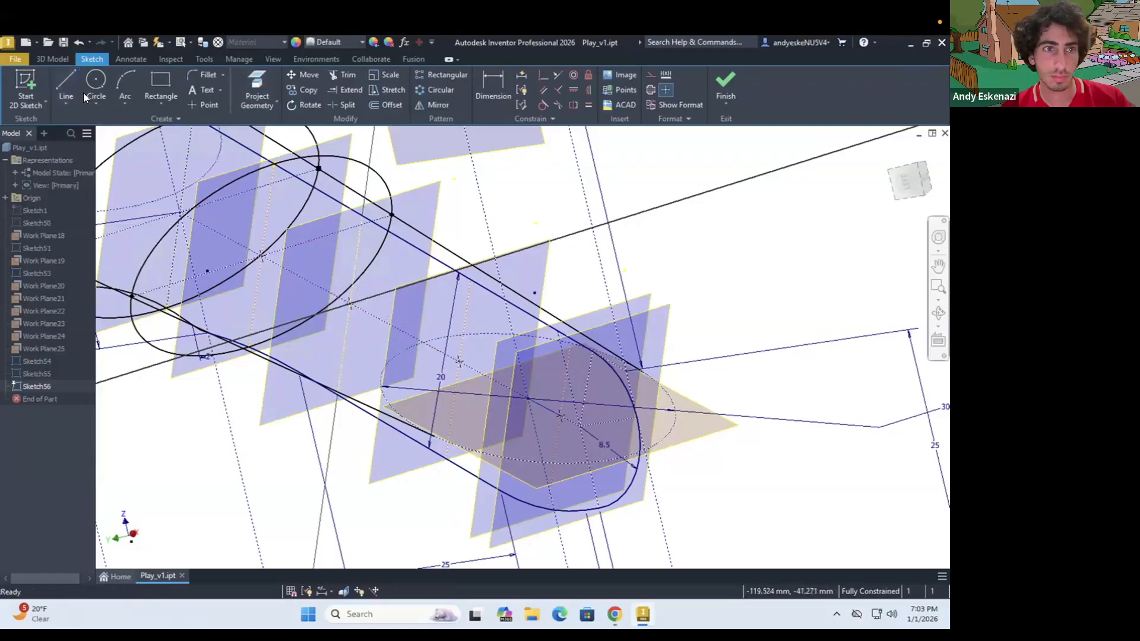
pyautogui.click(350, 304)
pyautogui.scroll(6, 454, 255)
pyautogui.click(453, 247)
pyautogui.press('Escape')
# Step: Mirror the third section's line to the opposite side of the centreline
pyautogui.scroll(-4, 449, 296)
pyautogui.moveTo(408, 319)
pyautogui.keyDown('shift'); pyautogui.mouseDown(button='middle')
pyautogui.moveTo(449, 296)
pyautogui.moveTo(512, 297)
pyautogui.mouseUp(button='middle'); pyautogui.keyUp('shift')
pyautogui.scroll(-3, 517, 321)
pyautogui.click(439, 105)
pyautogui.press('Escape')
# Step: Draw the third section's closed spline through its side, top and bottom points, and finish the sketch
pyautogui.click(66, 103)
pyautogui.click(81, 171)
pyautogui.click(527, 302)
pyautogui.keyDown('shift'); pyautogui.moveTo(402, 235); pyautogui.dragTo(283, 419, button='middle'); pyautogui.keyUp('shift')
pyautogui.click(353, 435)
pyautogui.click(461, 298)
pyautogui.click(731, 89)
# Step: Start a new sketch on the fourth section's work plane
pyautogui.scroll(-3, 451, 333)
pyautogui.rightClick(506, 242)
pyautogui.click(543, 262)
pyautogui.scroll(-3, 416, 276)
pyautogui.keyDown('shift'); pyautogui.moveTo(436, 278); pyautogui.dragTo(423, 285, button='middle'); pyautogui.keyUp('shift')
pyautogui.keyDown('shift'); pyautogui.moveTo(423, 285); pyautogui.dragTo(431, 305); pyautogui.keyUp('shift')
pyautogui.scroll(4, 424, 324)
pyautogui.click(26, 89)
pyautogui.click(394, 329)
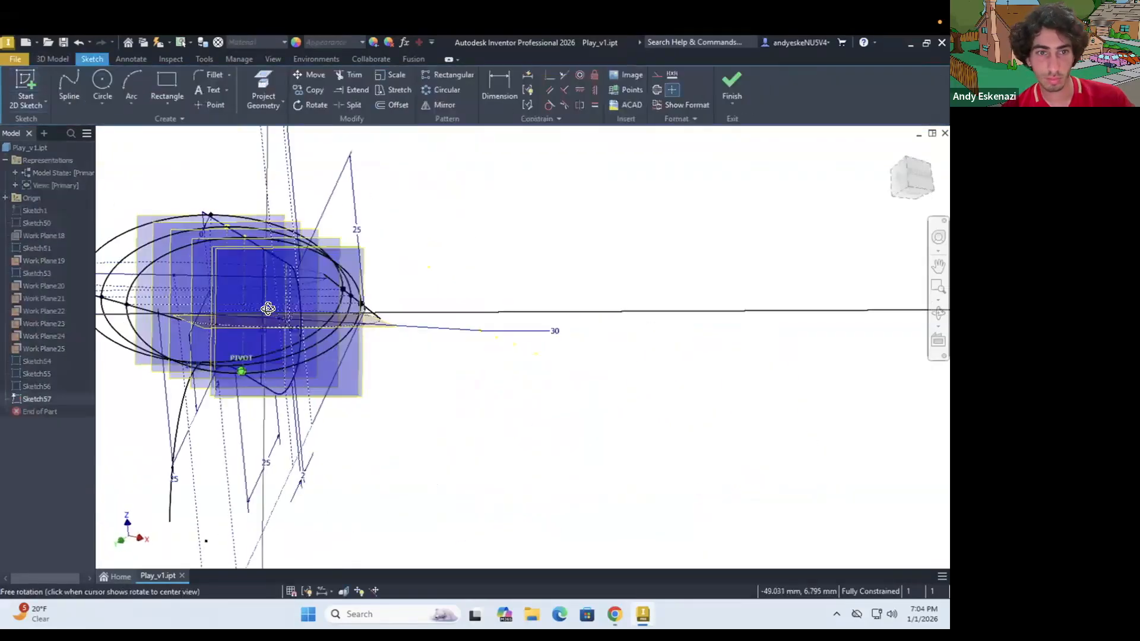
# Step: Draw a construction line about 16 mm long from the fourth section's centreline point to the side curve
pyautogui.keyDown('shift'); pyautogui.moveTo(270, 309); pyautogui.dragTo(381, 324, button='middle'); pyautogui.keyUp('shift')
pyautogui.scroll(3, 416, 332)
pyautogui.click(263, 89)
pyautogui.click(69, 104)
pyautogui.click(74, 126)
pyautogui.click(321, 366)
pyautogui.scroll(8, 440, 288)
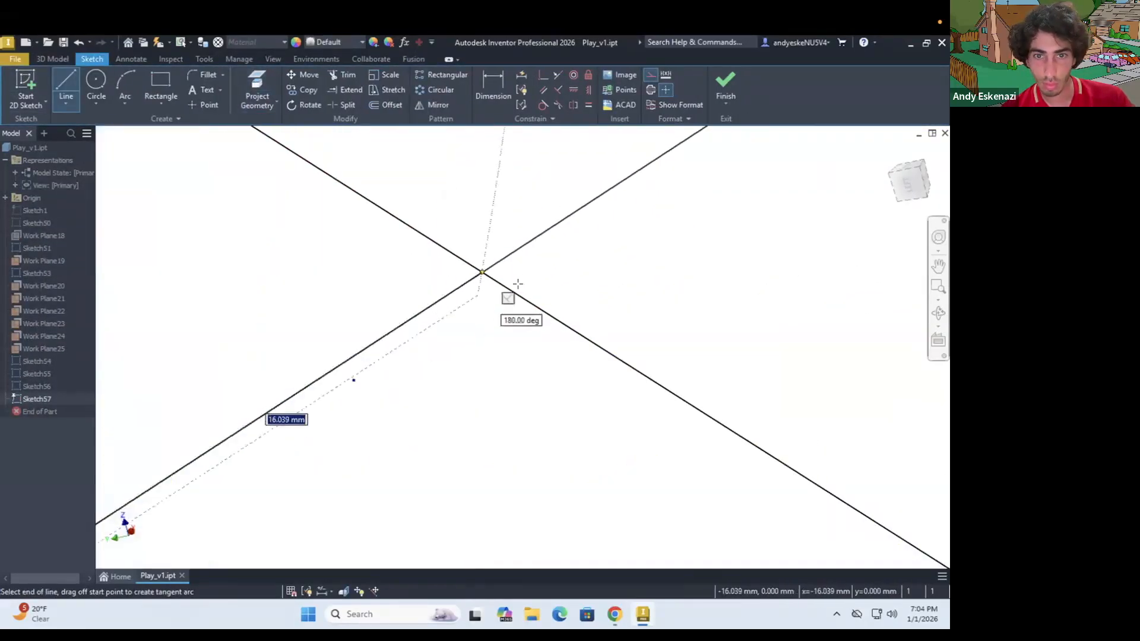
pyautogui.click(481, 272)
# Step: Mirror the fourth section's construction line to the opposite side of the centreline
pyautogui.click(433, 105)
pyautogui.click(172, 161)
pyautogui.scroll(-4, 369, 237)
pyautogui.click(206, 201)
pyautogui.keyDown('shift'); pyautogui.moveTo(380, 297); pyautogui.dragTo(415, 309, button='middle'); pyautogui.keyUp('shift')
# Step: Draw the fourth section's closed spline as normal geometry through its side, top and bottom points, and finish the sketch
pyautogui.click(66, 104)
pyautogui.click(80, 169)
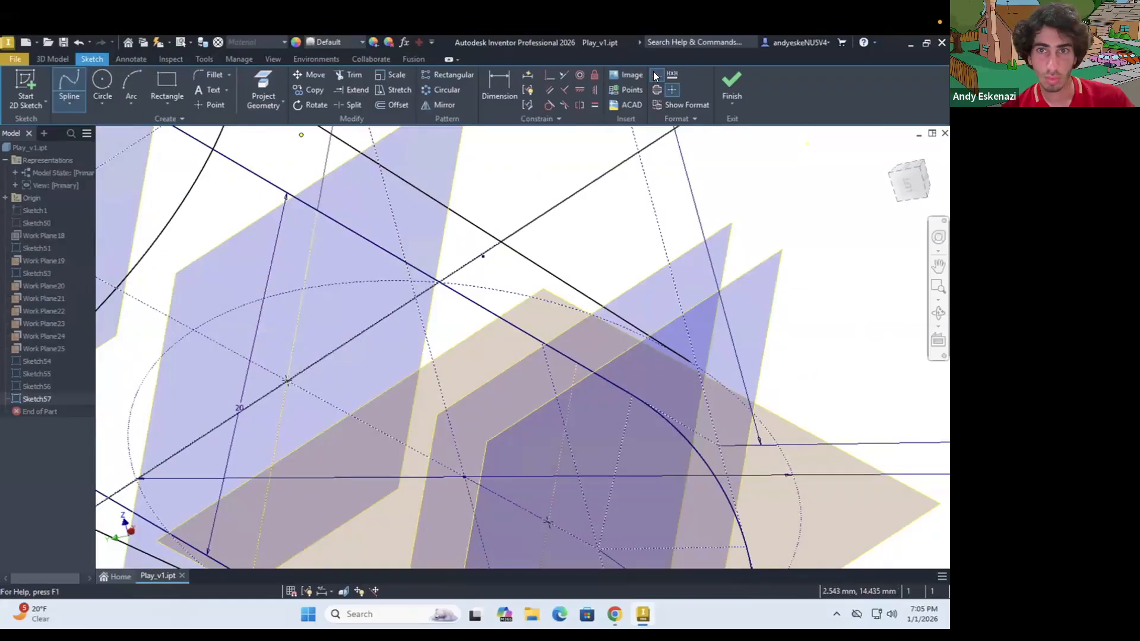
pyautogui.click(657, 75)
pyautogui.scroll(-5, 452, 268)
pyautogui.click(475, 239)
pyautogui.press('Escape')
pyautogui.scroll(8, 482, 242)
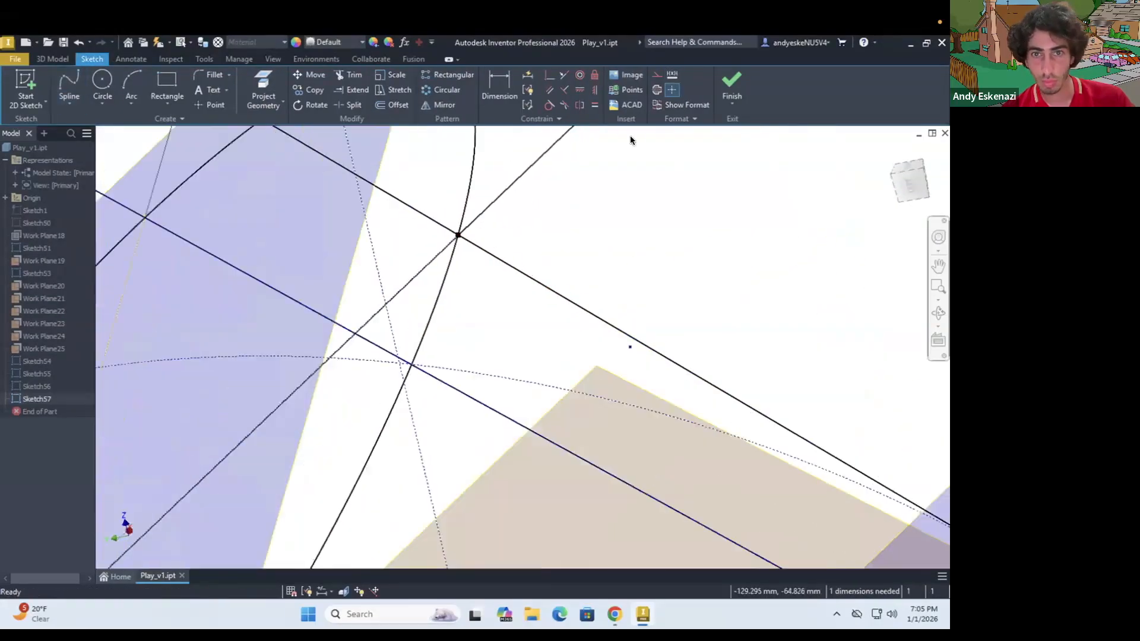
pyautogui.click(732, 86)
# Step: Start a sketch for the fifth section on the inner of the two work planes near the lobe's rounded end
pyautogui.scroll(-10, 565, 240)
pyautogui.scroll(4, 558, 237)
pyautogui.click(26, 89)
pyautogui.click(535, 380)
pyautogui.moveTo(267, 363)
pyautogui.keyDown('shift'); pyautogui.mouseDown(button='middle')
pyautogui.moveTo(326, 370)
pyautogui.moveTo(291, 356)
pyautogui.mouseUp(button='middle'); pyautogui.keyUp('shift')
pyautogui.scroll(4, 291, 297)
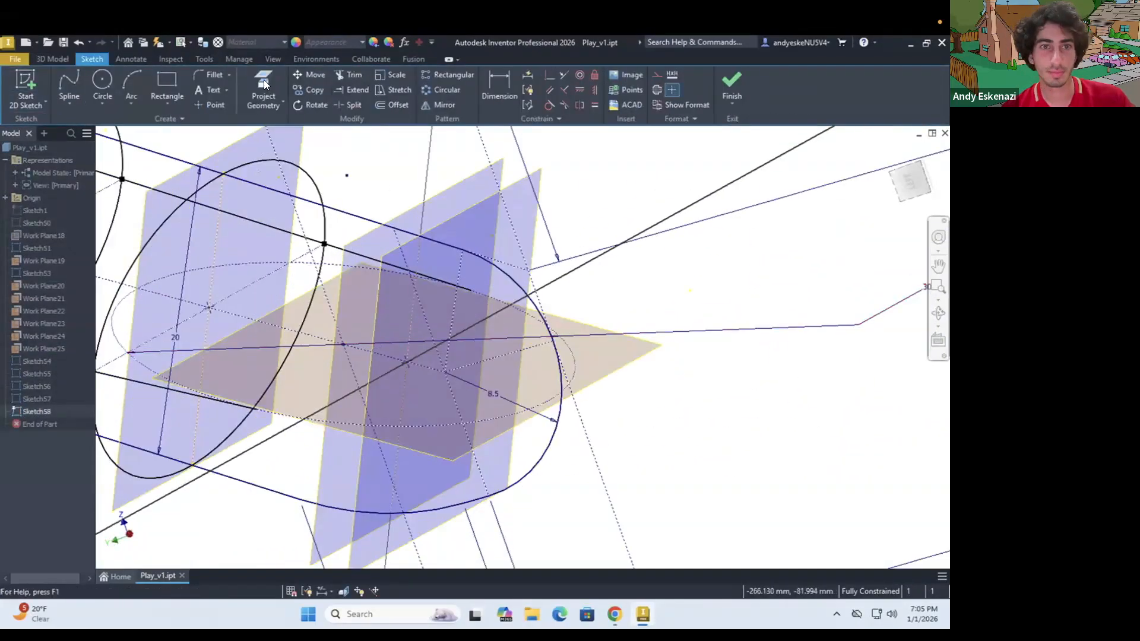
pyautogui.keyDown('shift'); pyautogui.moveTo(418, 355); pyautogui.dragTo(539, 95, button='middle'); pyautogui.keyUp('shift')
# Step: Draw the fifth section's line from the centreline point to the side curve and mirror it to the opposite side
pyautogui.press('l')
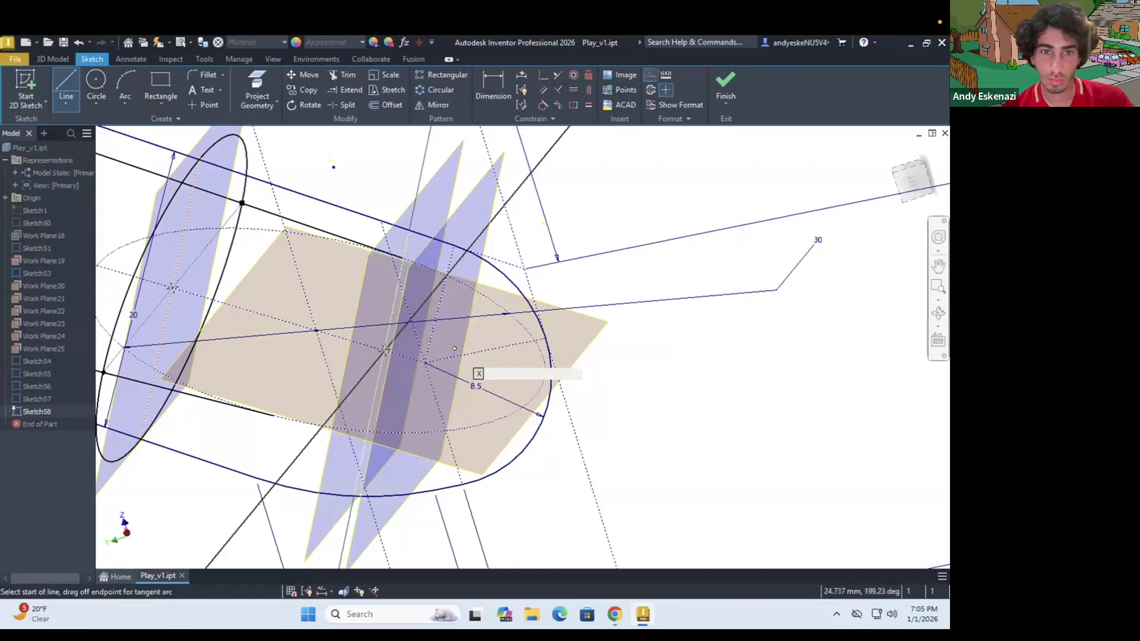
pyautogui.press('l')
pyautogui.click(385, 351)
pyautogui.scroll(-3, 415, 347)
pyautogui.keyDown('shift'); pyautogui.moveTo(469, 297); pyautogui.dragTo(545, 323, button='middle'); pyautogui.keyUp('shift')
pyautogui.scroll(3, 516, 215)
pyautogui.press('Escape')
pyautogui.click(434, 105)
pyautogui.press('F5')
pyautogui.click(207, 200)
# Step: Draw the fifth section's closed spline through its side, top and bottom points, and finish the sketch
pyautogui.click(66, 105)
pyautogui.click(101, 174)
pyautogui.scroll(4, 275, 450)
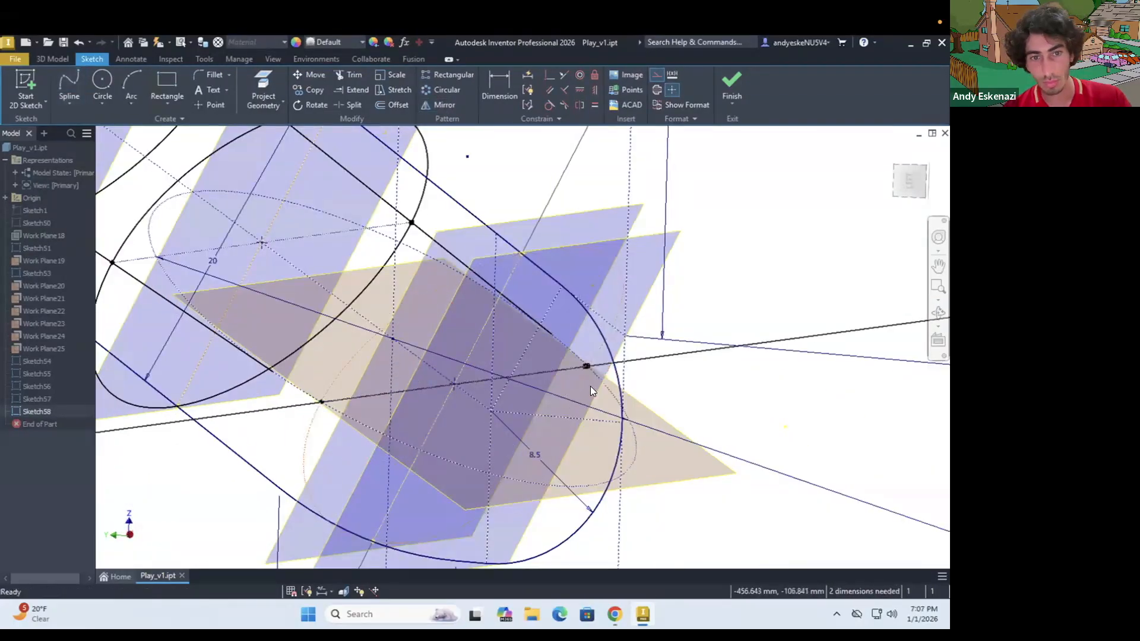
pyautogui.click(518, 253)
pyautogui.click(588, 365)
pyautogui.press('Escape')
pyautogui.scroll(-5, 519, 330)
pyautogui.scroll(4, 517, 332)
pyautogui.moveTo(520, 333)
pyautogui.keyDown('shift'); pyautogui.mouseDown(button='middle')
pyautogui.moveTo(650, 427)
pyautogui.moveTo(630, 415)
pyautogui.mouseUp(button='middle'); pyautogui.keyUp('shift')
pyautogui.click(732, 86)
# Step: Start a 3D sketch and draw a spline through the points along one side of the five sections
pyautogui.scroll(-5, 637, 396)
pyautogui.click(26, 105)
pyautogui.click(42, 155)
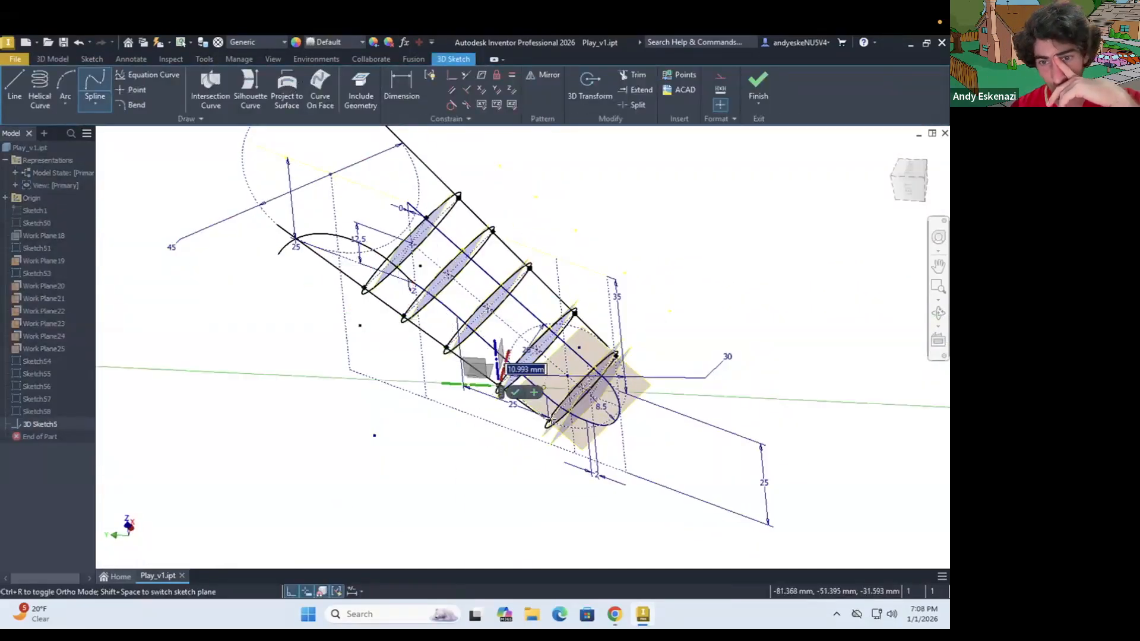
pyautogui.scroll(8, 554, 423)
pyautogui.click(497, 382)
pyautogui.click(511, 399)
# Step: Draw a second 3D spline through the sections' points on the opposite side, and finish the 3D sketch
pyautogui.scroll(-8, 438, 410)
pyautogui.keyDown('shift'); pyautogui.moveTo(438, 410); pyautogui.dragTo(448, 463, button='middle'); pyautogui.keyUp('shift')
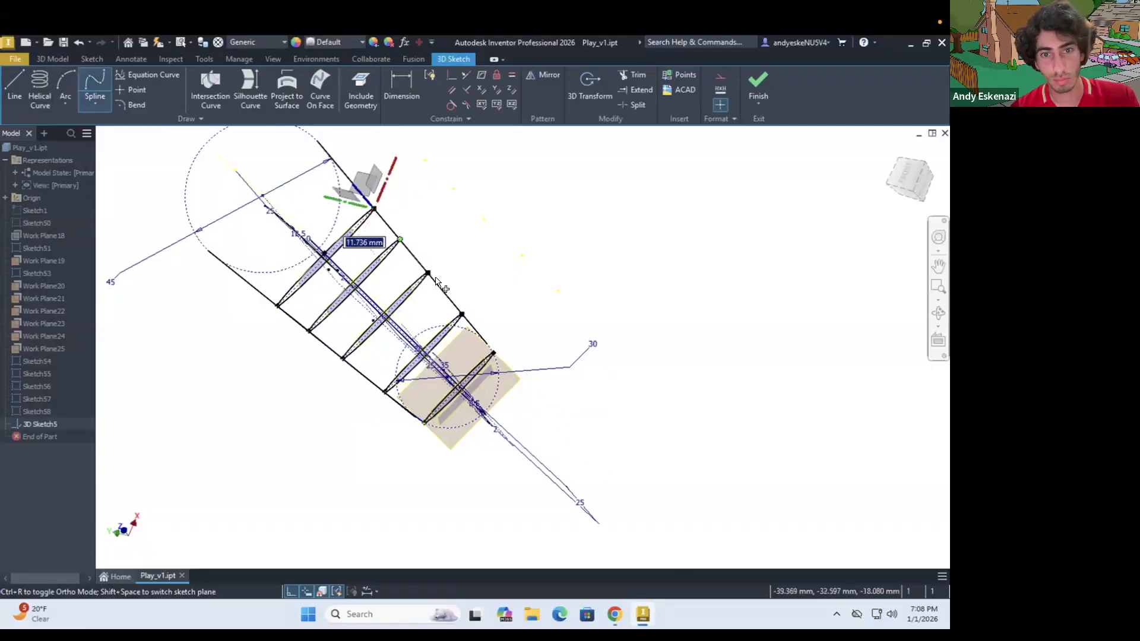
pyautogui.click(510, 361)
pyautogui.keyDown('shift'); pyautogui.moveTo(505, 368); pyautogui.dragTo(452, 332, button='middle'); pyautogui.keyUp('shift')
pyautogui.scroll(4, 389, 246)
pyautogui.click(94, 86)
pyautogui.scroll(6, 283, 178)
pyautogui.keyDown('shift'); pyautogui.moveTo(283, 178); pyautogui.dragTo(287, 167, button='middle'); pyautogui.keyUp('shift')
pyautogui.click(244, 190)
pyautogui.keyDown('shift'); pyautogui.moveTo(429, 295); pyautogui.dragTo(431, 277, button='middle'); pyautogui.keyUp('shift')
pyautogui.press('Escape')
pyautogui.scroll(-3, 458, 317)
pyautogui.click(759, 86)
# Step: Open Sketch51, examine the side profile where it meets the section lines, and leave the sketch
pyautogui.rightClick(331, 273)
pyautogui.rightClick(35, 248)
pyautogui.click(63, 303)
pyautogui.scroll(-3, 277, 228)
pyautogui.keyDown('shift'); pyautogui.moveTo(294, 267); pyautogui.dragTo(255, 280, button='middle'); pyautogui.keyUp('shift')
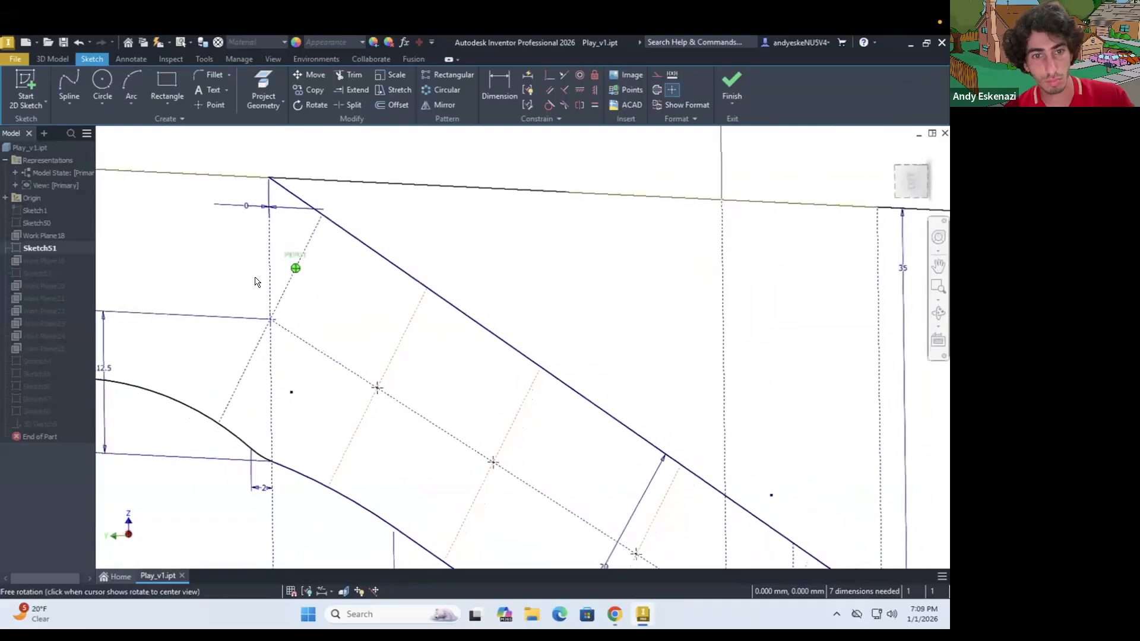
pyautogui.click(732, 86)
# Step: Open the first cross-section sketch, Sketch54, try to apply a coincident constraint, and finish the sketch
pyautogui.scroll(3, 325, 223)
pyautogui.rightClick(34, 363)
pyautogui.click(62, 349)
pyautogui.scroll(-4, 363, 265)
pyautogui.keyDown('shift'); pyautogui.moveTo(362, 265); pyautogui.dragTo(326, 261, button='middle'); pyautogui.keyUp('shift')
pyautogui.scroll(4, 322, 229)
pyautogui.click(545, 76)
pyautogui.click(733, 87)
# Step: Start a new sketch on the plane of the lobe's side profile
pyautogui.scroll(-3, 537, 286)
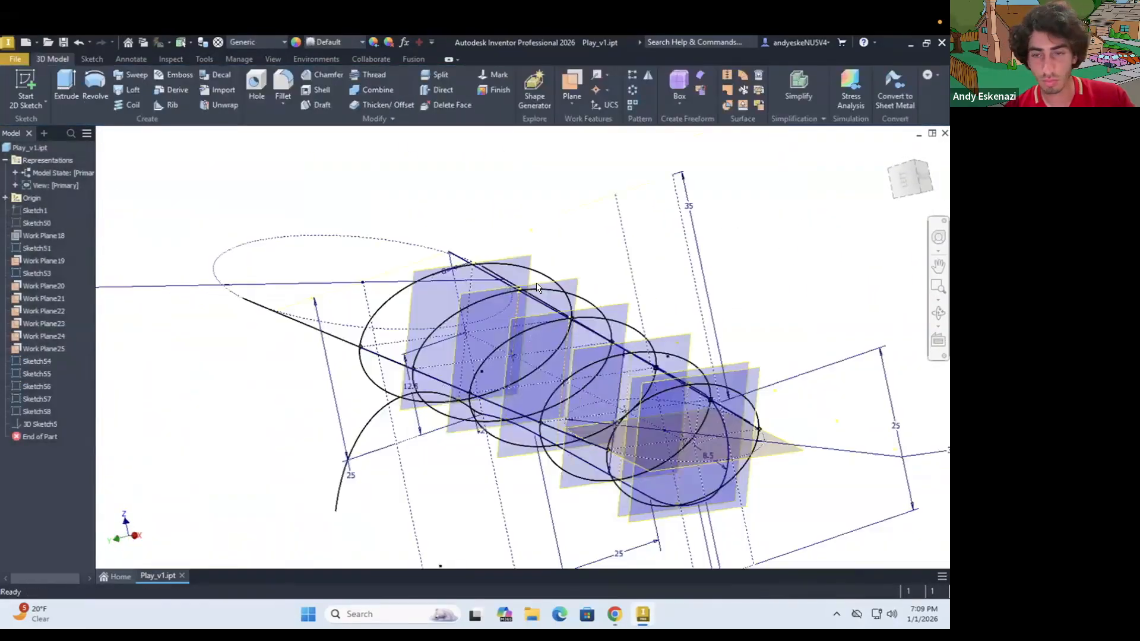
pyautogui.keyDown('shift'); pyautogui.moveTo(538, 287); pyautogui.dragTo(519, 333, button='middle'); pyautogui.keyUp('shift')
pyautogui.scroll(3, 512, 339)
pyautogui.keyDown('shift'); pyautogui.moveTo(653, 371); pyautogui.dragTo(589, 319, button='middle'); pyautogui.keyUp('shift')
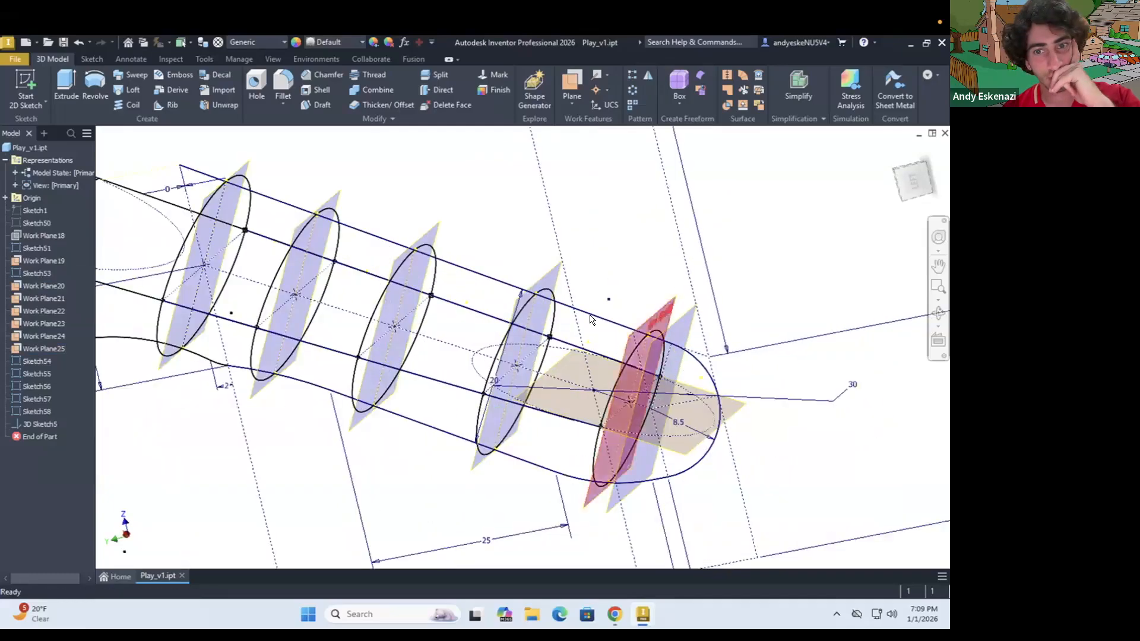
pyautogui.scroll(-3, 550, 278)
pyautogui.click(25, 83)
pyautogui.click(142, 267)
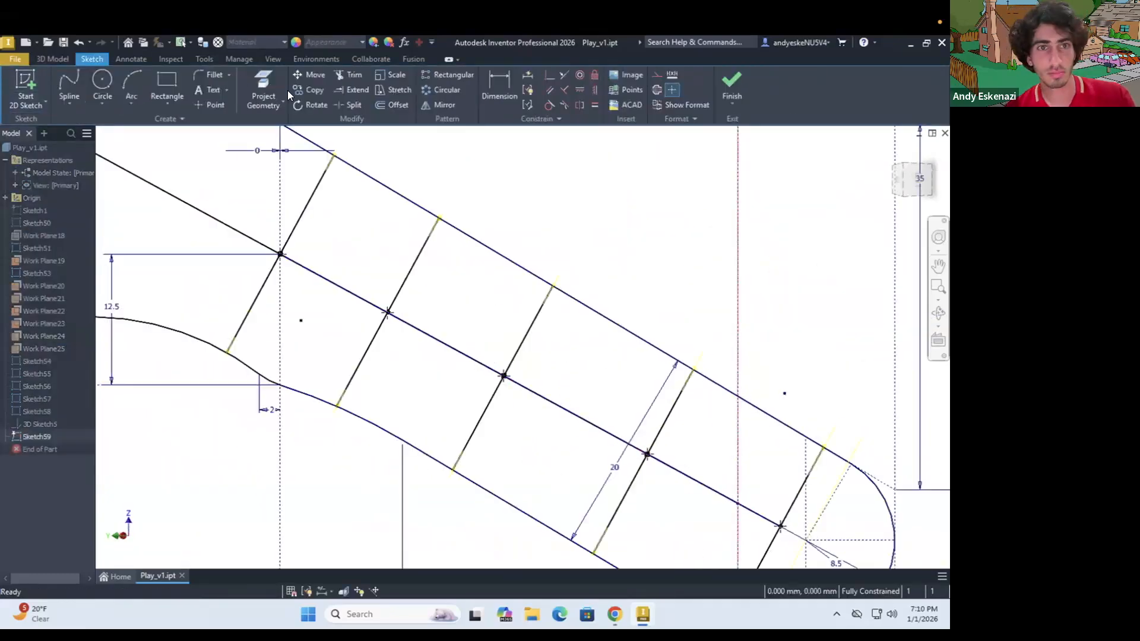
# Step: Project the lower profile curve into the new side-plane sketch and finish the sketch
pyautogui.scroll(5, 318, 316)
pyautogui.click(327, 322)
pyautogui.scroll(-2, 557, 266)
pyautogui.moveTo(556, 266)
pyautogui.keyDown('shift'); pyautogui.mouseDown(button='middle')
pyautogui.moveTo(448, 295)
pyautogui.moveTo(463, 314)
pyautogui.mouseUp(button='middle'); pyautogui.keyUp('shift')
pyautogui.scroll(-3, 464, 313)
pyautogui.scroll(-2, 645, 287)
pyautogui.click(732, 86)
# Step: Start another 3D sketch, draw a spline through the top points of the five sections, and finish it
pyautogui.click(42, 104)
pyautogui.click(34, 148)
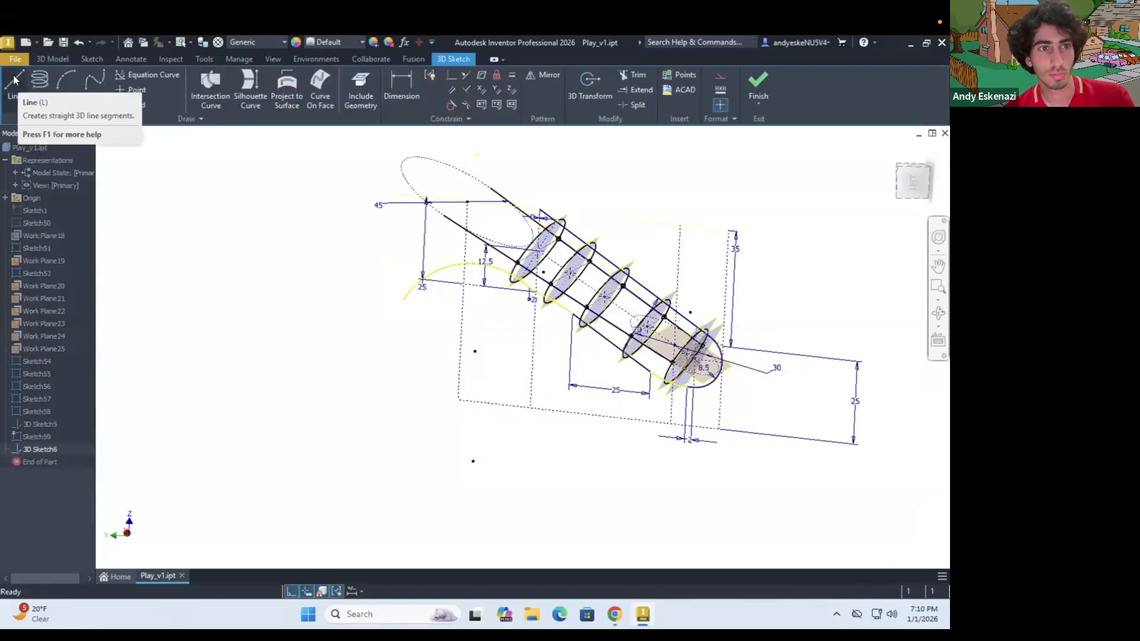
pyautogui.click(95, 84)
pyautogui.scroll(3, 579, 228)
pyautogui.click(537, 211)
pyautogui.keyDown('shift'); pyautogui.moveTo(583, 244); pyautogui.dragTo(556, 235, button='middle'); pyautogui.keyUp('shift')
pyautogui.scroll(3, 552, 215)
pyautogui.click(745, 385)
pyautogui.scroll(-2, 744, 384)
pyautogui.click(741, 383)
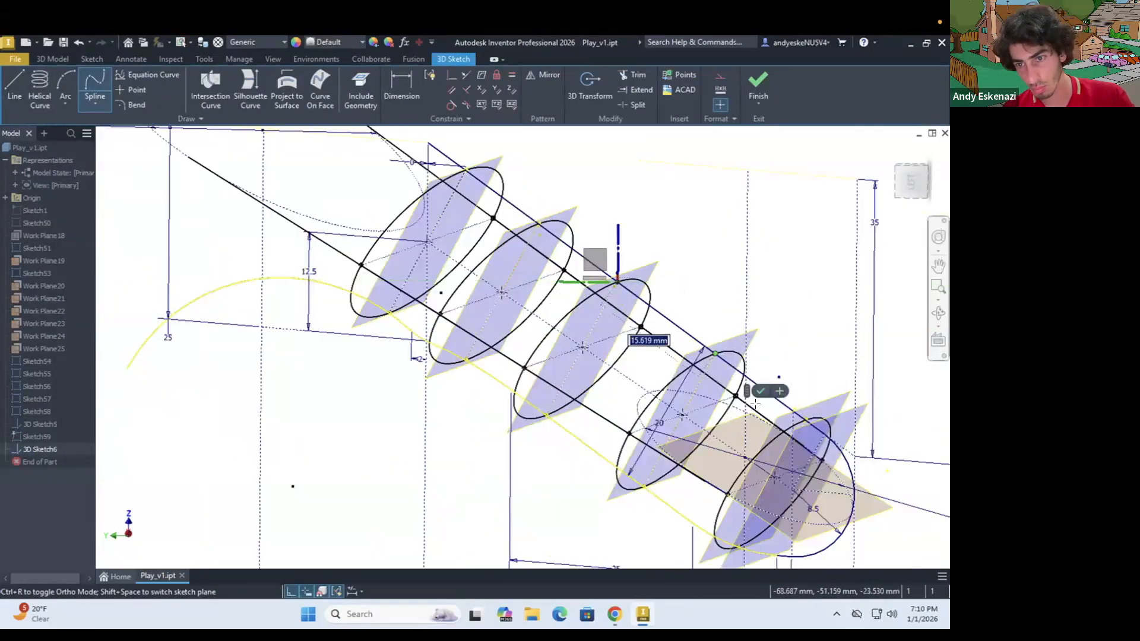
pyautogui.keyDown('shift'); pyautogui.moveTo(741, 383); pyautogui.dragTo(772, 389, button='middle'); pyautogui.keyUp('shift')
pyautogui.click(794, 384)
pyautogui.click(804, 407)
pyautogui.click(759, 86)
# Step: Start a Loft using the closed section splines Sketch54 through Sketch58 as its sections
pyautogui.scroll(-3, 619, 257)
pyautogui.click(473, 256)
pyautogui.click(520, 287)
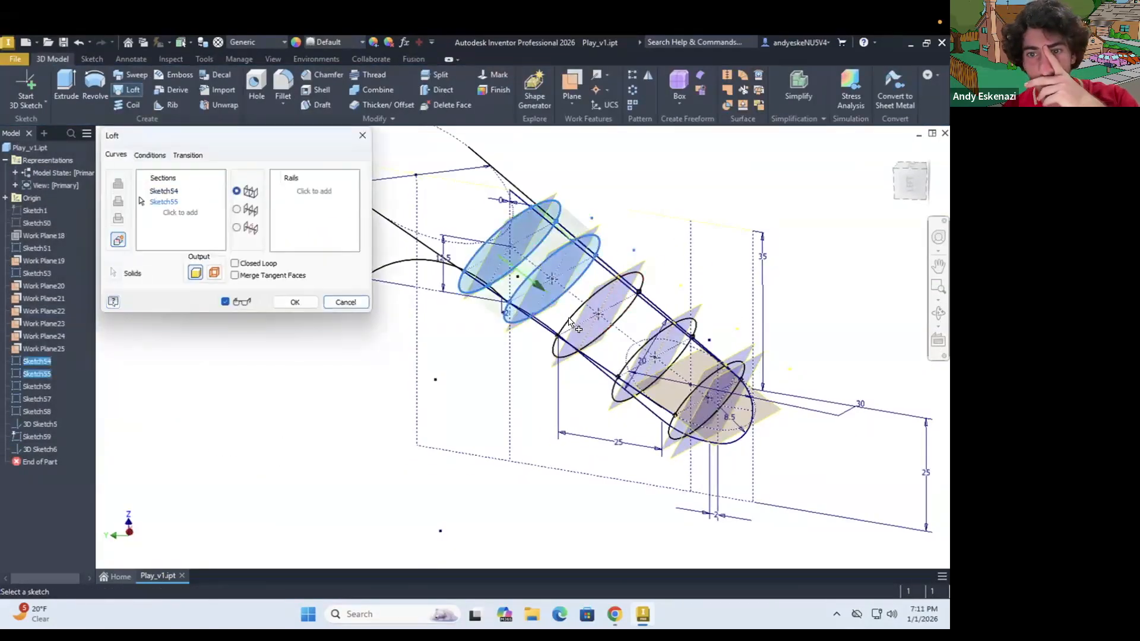
# Step: Add both side splines of 3D Sketch5 as rails of the loft
pyautogui.click(305, 195)
pyautogui.keyDown('shift'); pyautogui.moveTo(534, 333); pyautogui.dragTo(564, 356, button='middle'); pyautogui.keyUp('shift')
pyautogui.scroll(5, 498, 374)
pyautogui.click(479, 391)
pyautogui.keyDown('shift'); pyautogui.moveTo(479, 392); pyautogui.dragTo(519, 386, button='middle'); pyautogui.keyUp('shift')
pyautogui.scroll(3, 519, 386)
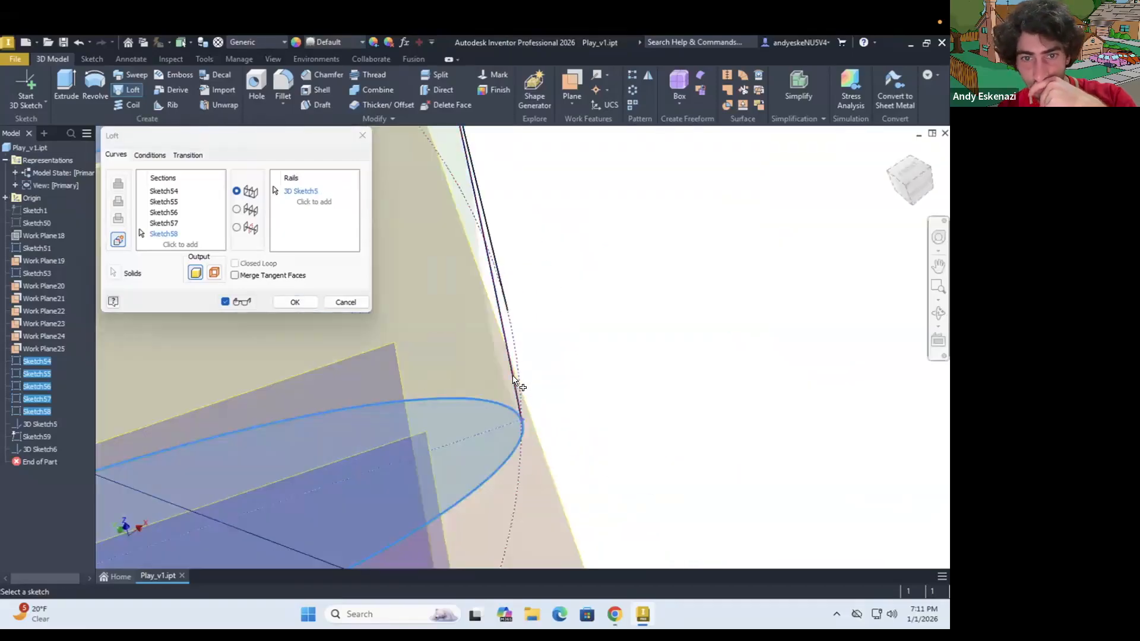
pyautogui.click(519, 385)
pyautogui.scroll(-5, 519, 384)
# Step: Add the lower curve of Sketch59 and the top spline of 3D Sketch6 as rails, and create the solid loft
pyautogui.scroll(-5, 333, 410)
pyautogui.keyDown('shift'); pyautogui.moveTo(380, 386); pyautogui.dragTo(416, 381, button='middle'); pyautogui.keyUp('shift')
pyautogui.scroll(5, 357, 344)
pyautogui.moveTo(539, 376); pyautogui.dragTo(409, 318, button='middle')
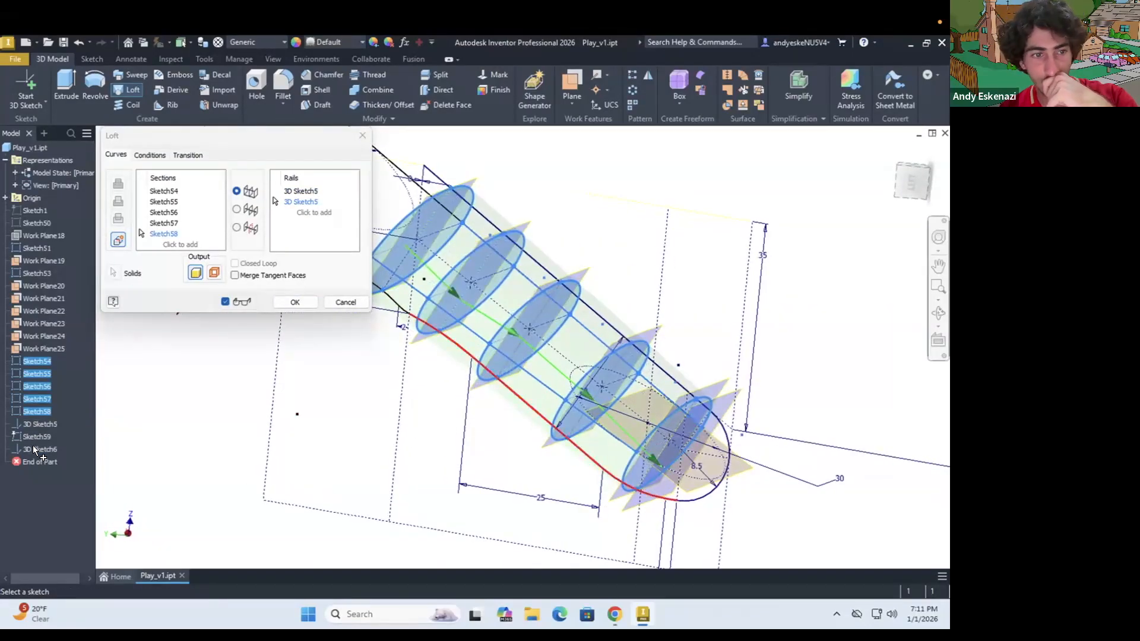
pyautogui.press('Return')
pyautogui.keyDown('shift'); pyautogui.moveTo(698, 359); pyautogui.dragTo(430, 326, button='middle'); pyautogui.keyUp('shift')
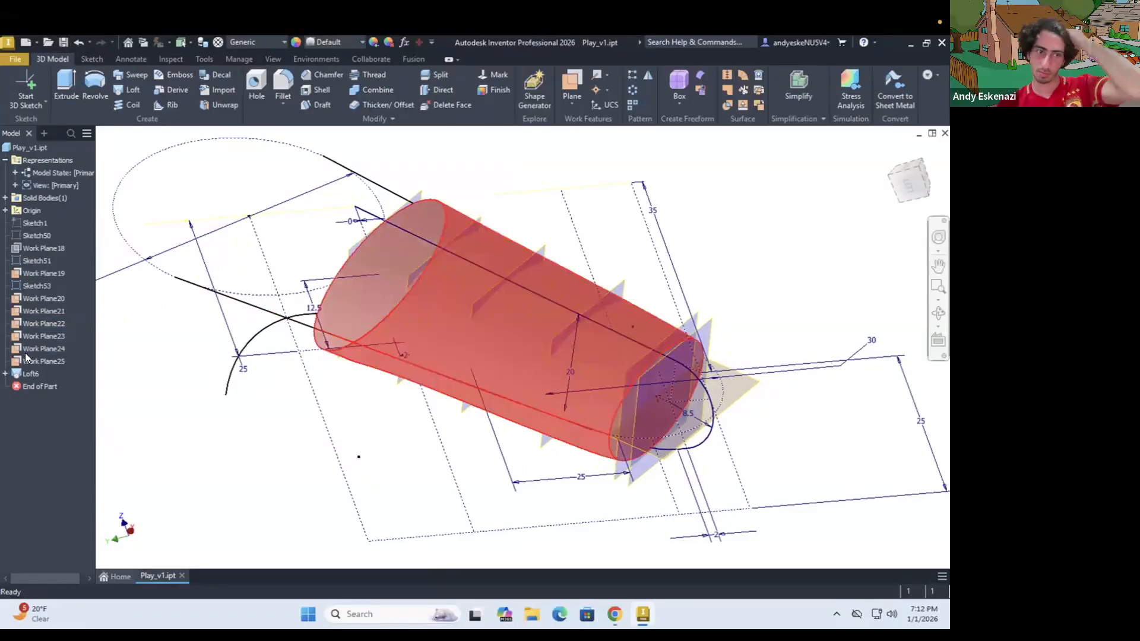
# Step: Hide Work Plane20 through Work Plane24 and Sketch53
pyautogui.keyDown('shift'); pyautogui.click(43, 298); pyautogui.keyUp('shift')
pyautogui.hotkey('alt', 'v')
pyautogui.rightClick(42, 286)
pyautogui.press('v')
pyautogui.moveTo(469, 443)
pyautogui.keyDown('shift'); pyautogui.mouseDown(button='middle')
pyautogui.moveTo(498, 435)
pyautogui.moveTo(524, 394)
pyautogui.mouseUp(button='middle'); pyautogui.keyUp('shift')
pyautogui.scroll(3, 505, 368)
# Step: Edit Sketch51, draw a construction line from the 8.5 mm arc's centre to the lower curve, and finish the sketch
pyautogui.rightClick(478, 346)
pyautogui.doubleClick(28, 255)
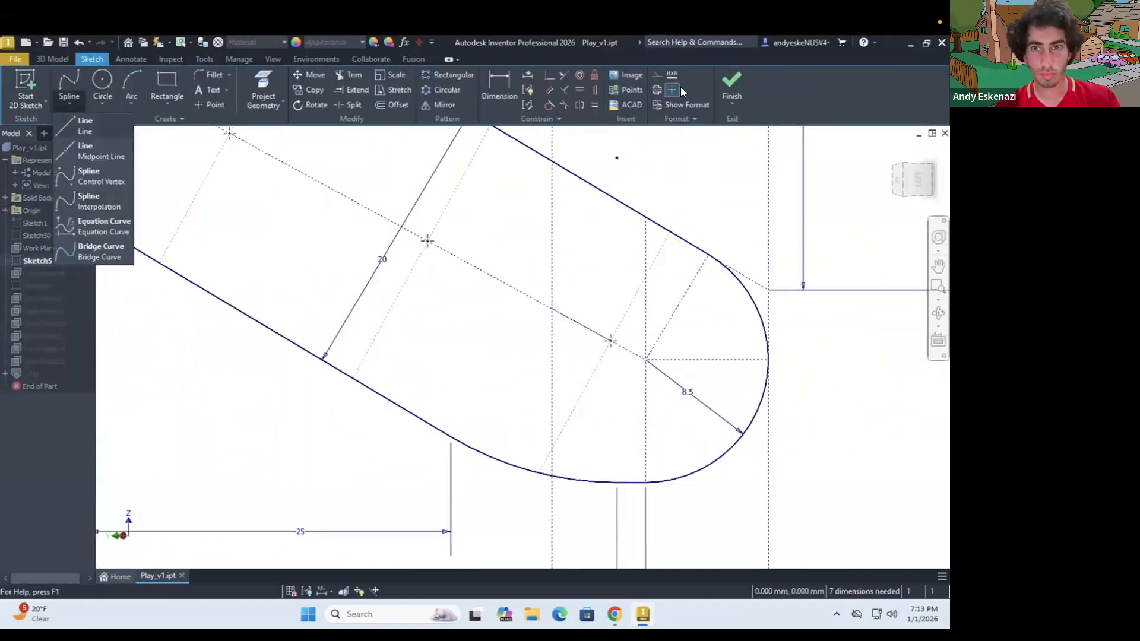
pyautogui.press('l')
pyautogui.click(646, 359)
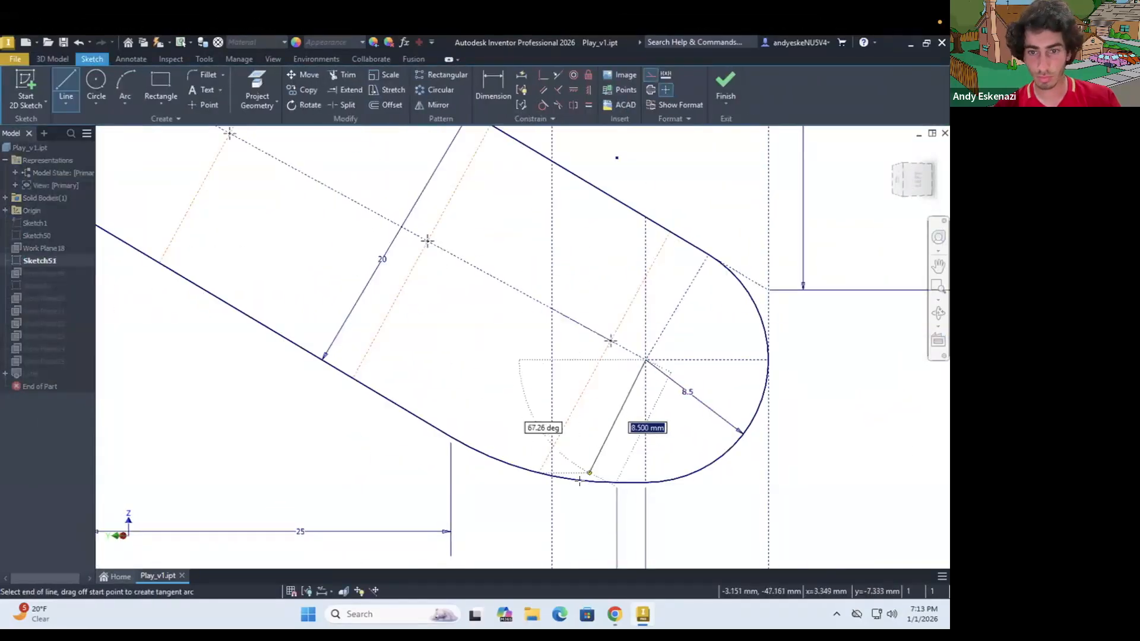
pyautogui.click(676, 310)
pyautogui.click(620, 409)
pyautogui.click(726, 87)
# Step: Start a sketch on Work Plane25, show Sketch53 again, and project the reference geometry into the new sketch
pyautogui.click(25, 89)
pyautogui.click(542, 262)
pyautogui.moveTo(623, 315)
pyautogui.keyDown('shift'); pyautogui.mouseDown(button='middle')
pyautogui.moveTo(275, 331)
pyautogui.moveTo(292, 328)
pyautogui.mouseUp(button='middle'); pyautogui.keyUp('shift')
pyautogui.rightClick(37, 286)
pyautogui.click(74, 292)
pyautogui.press('p')
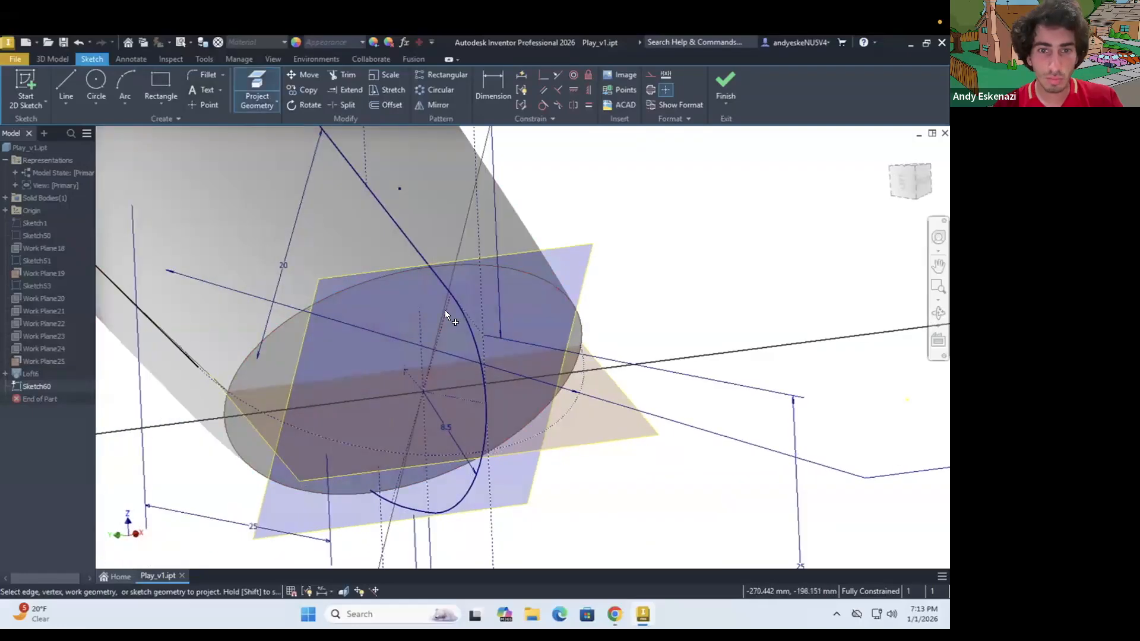
# Step: Draw a construction line from the arc's centre to one side of the section and mirror it about the section's centre line
pyautogui.click(651, 75)
pyautogui.press('l')
pyautogui.click(423, 392)
pyautogui.scroll(5, 579, 369)
pyautogui.click(568, 389)
pyautogui.scroll(-4, 418, 343)
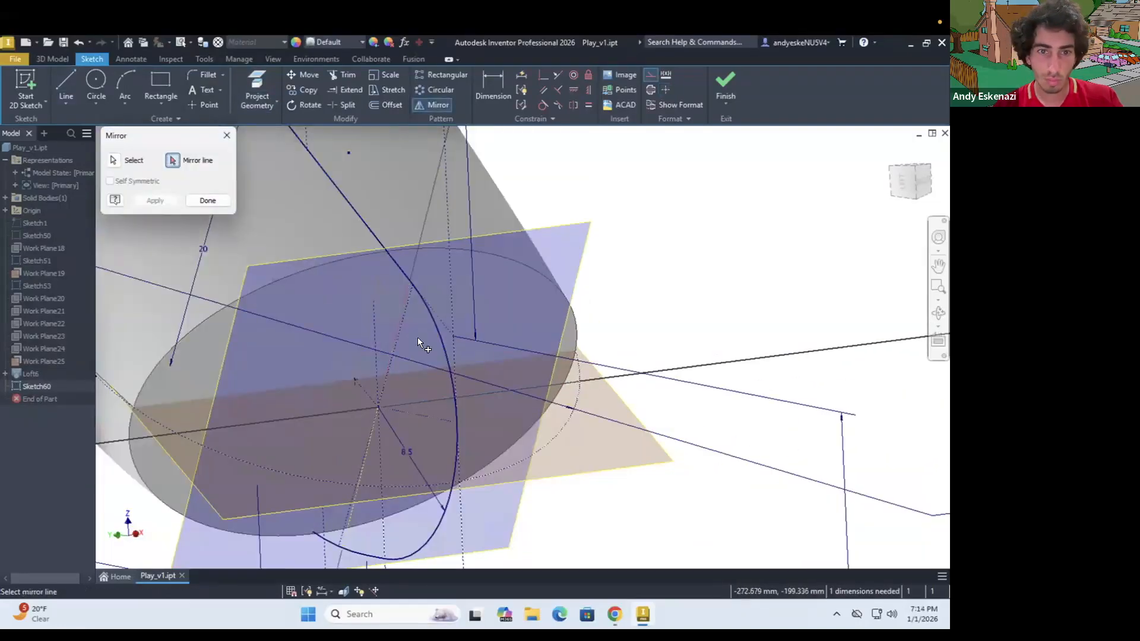
pyautogui.scroll(-4, 619, 453)
# Step: Draw a closed spline section through the top, bottom and side points of Sketch60
pyautogui.press('l')
pyautogui.click(66, 104)
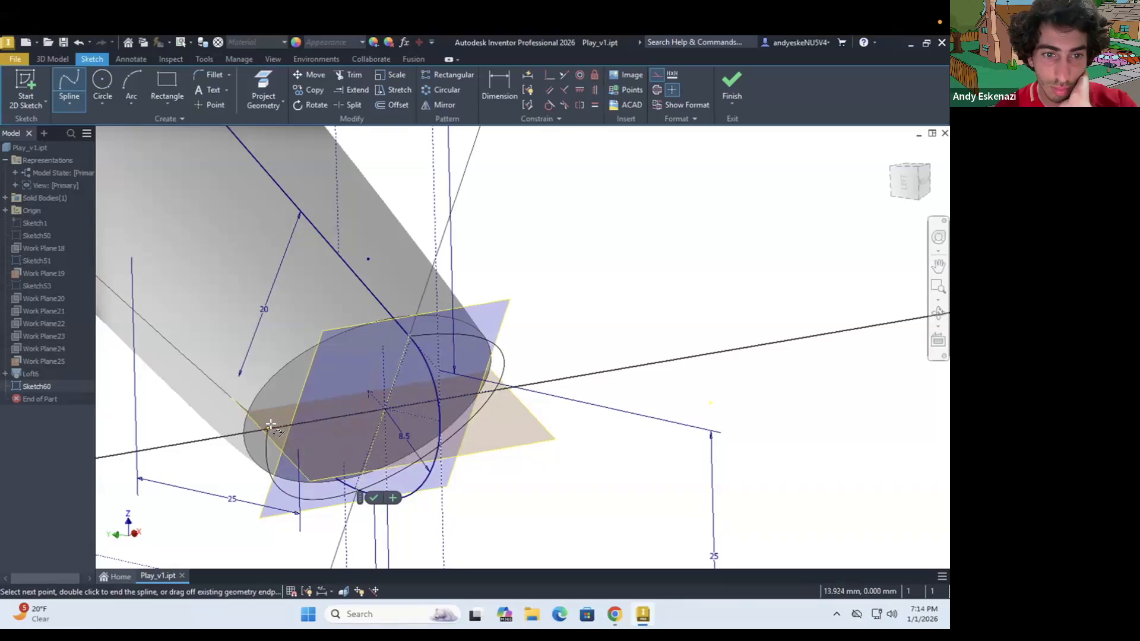
pyautogui.keyDown('shift'); pyautogui.moveTo(429, 369); pyautogui.dragTo(561, 416, button='middle'); pyautogui.keyUp('shift')
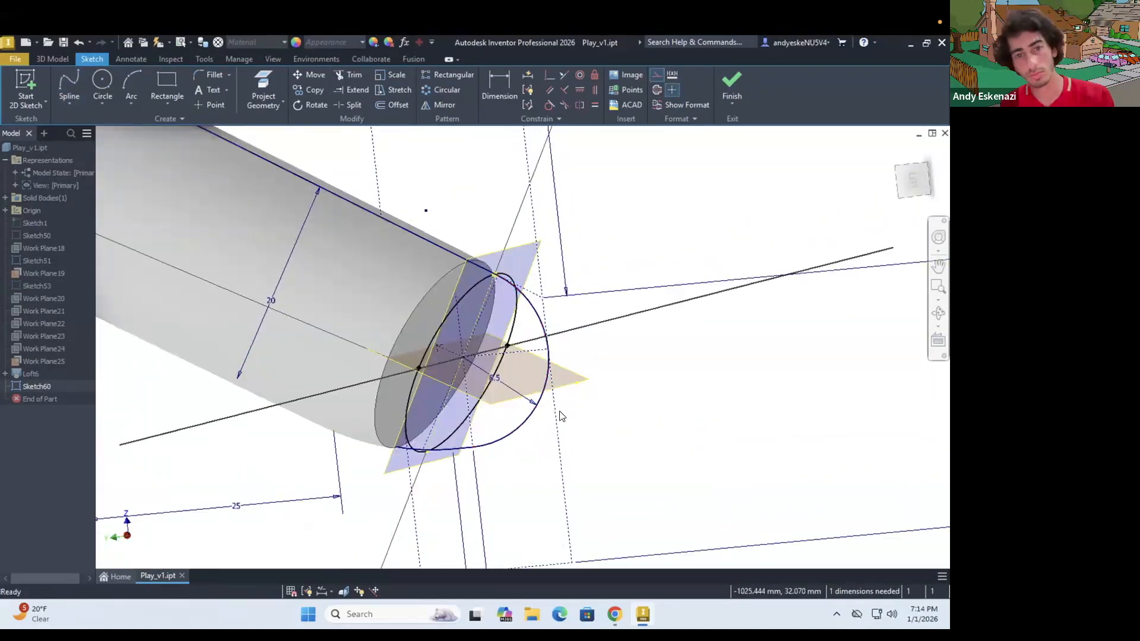
pyautogui.keyDown('shift'); pyautogui.moveTo(459, 423); pyautogui.dragTo(419, 453, button='middle'); pyautogui.keyUp('shift')
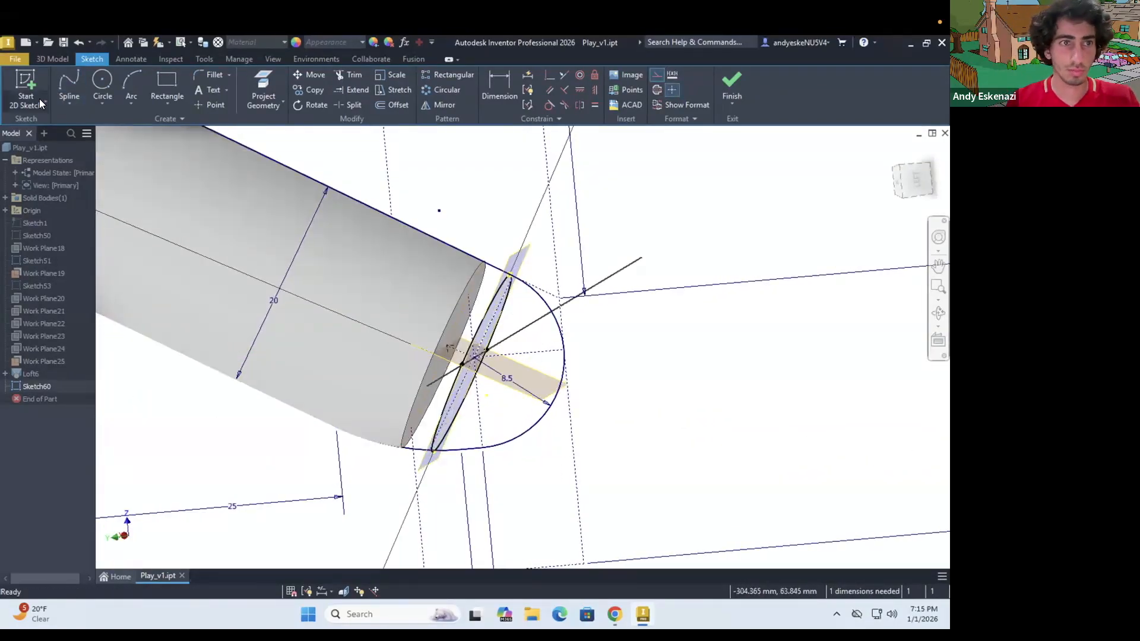
# Step: Start a sketch on the side profile plane, project the lower curve near the rounded end, and finish the sketch
pyautogui.click(40, 104)
pyautogui.click(252, 371)
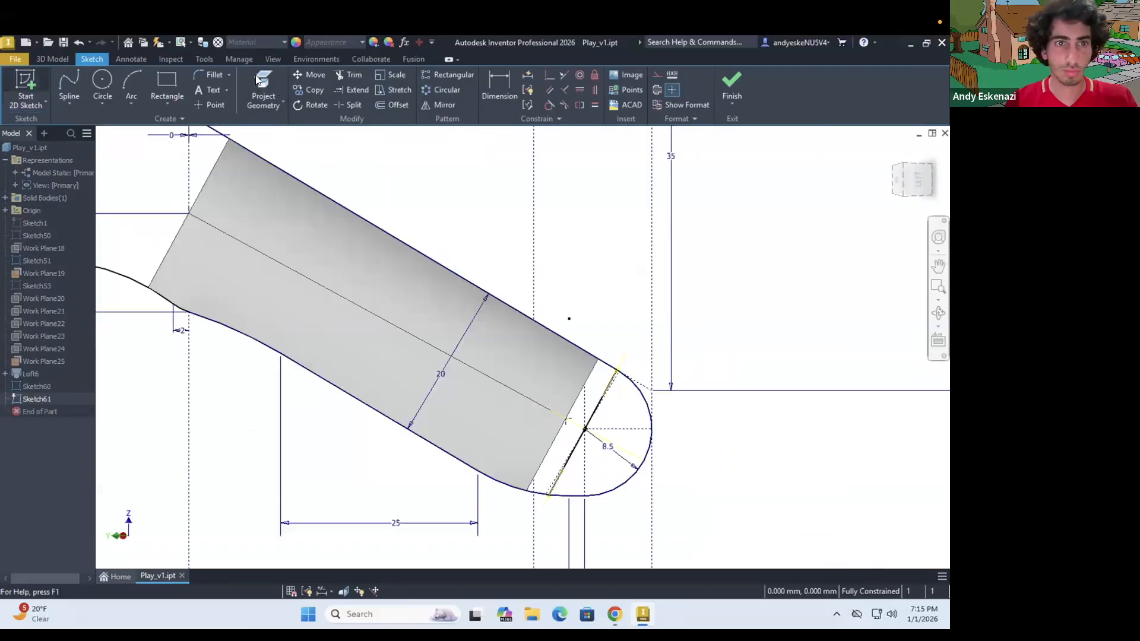
pyautogui.click(488, 359)
pyautogui.click(731, 86)
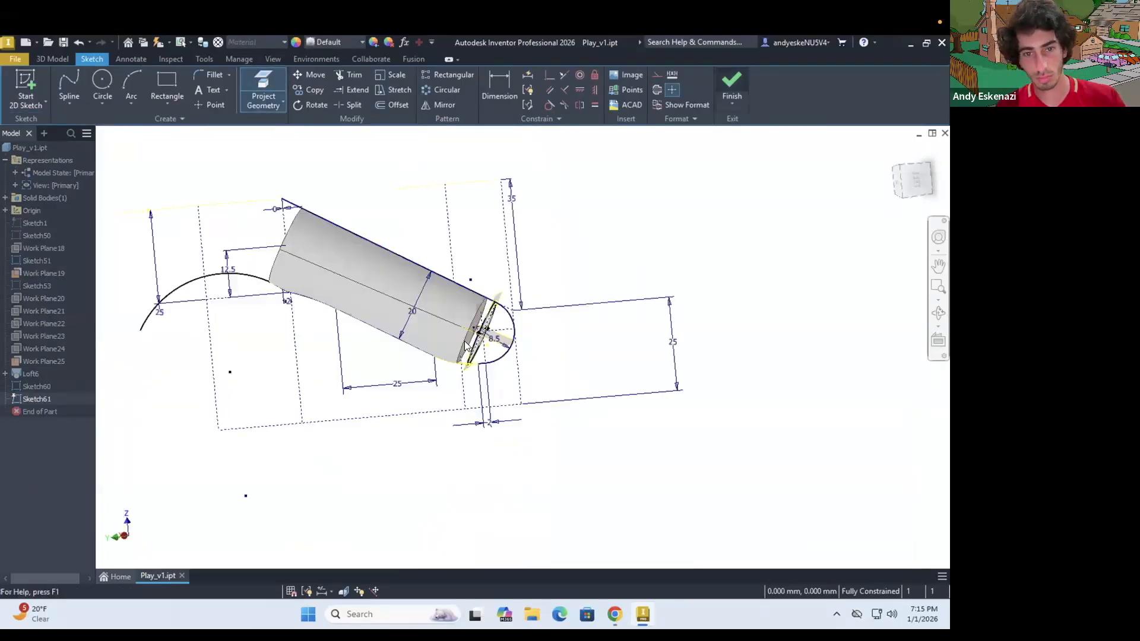
# Step: Start a 3D sketch, draw a line from the solid's upper end edge to the top point of Sketch60, and finish it
pyautogui.click(126, 90)
pyautogui.click(462, 282)
pyautogui.scroll(3, 468, 369)
pyautogui.scroll(-4, 500, 376)
pyautogui.moveTo(396, 318)
pyautogui.keyDown('shift'); pyautogui.mouseDown(button='middle')
pyautogui.moveTo(475, 291)
pyautogui.moveTo(392, 304)
pyautogui.mouseUp(button='middle'); pyautogui.keyUp('shift')
pyautogui.scroll(4, 550, 281)
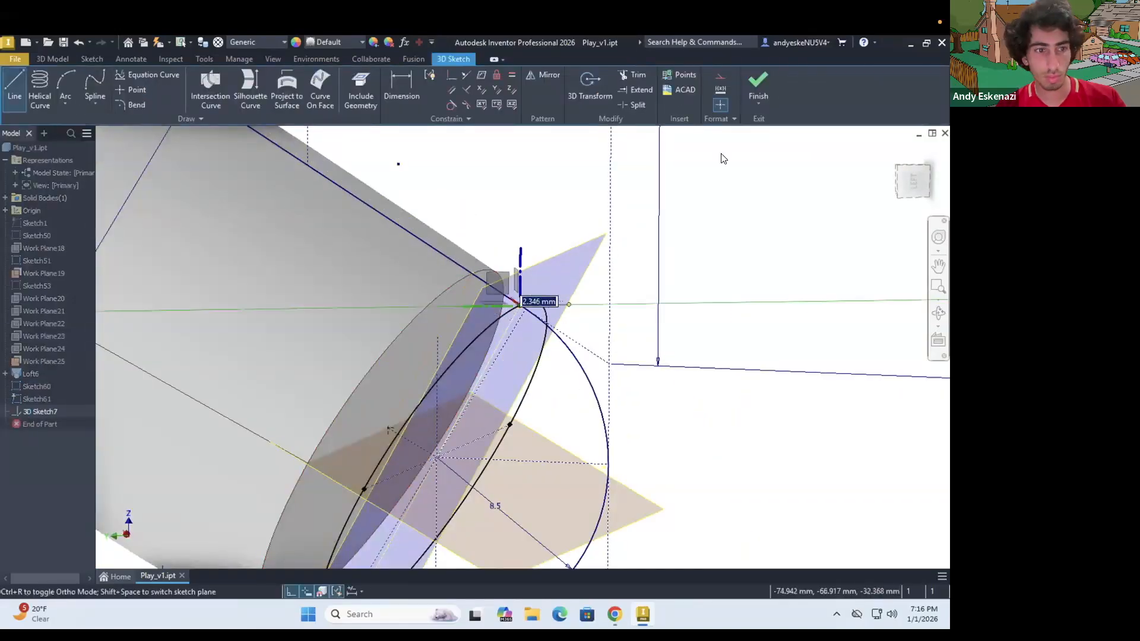
pyautogui.click(758, 86)
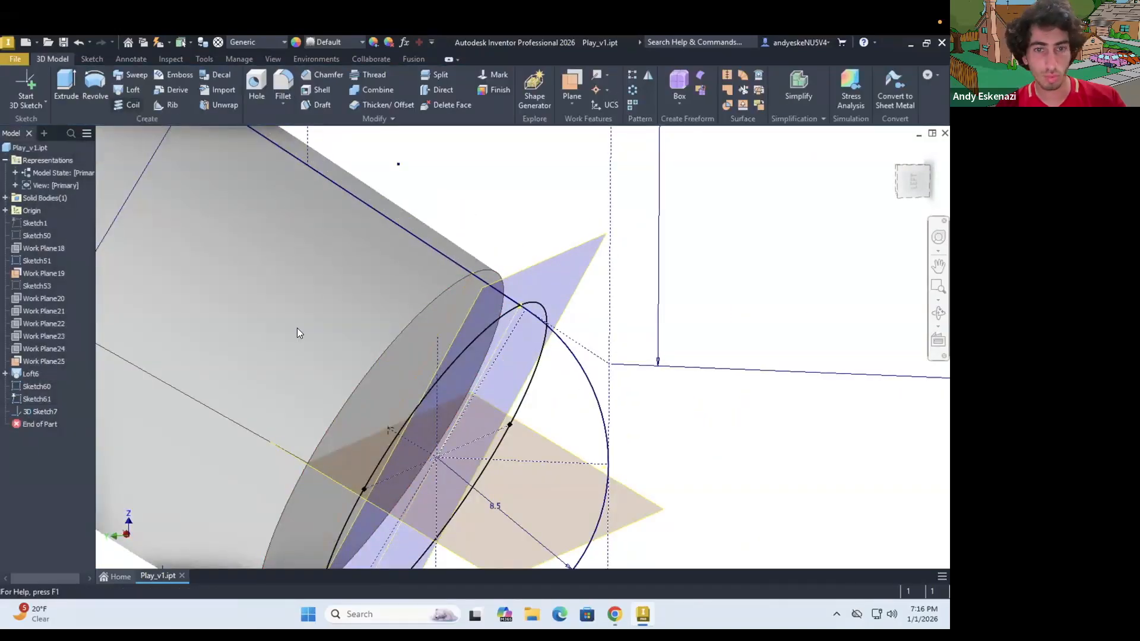
# Step: Try to loft the solid's end face to Sketch60 with Sketch61 and 3D Sketch7 as rails
pyautogui.click(126, 90)
pyautogui.click(500, 316)
pyautogui.click(523, 393)
pyautogui.click(314, 192)
pyautogui.click(36, 399)
pyautogui.click(40, 411)
pyautogui.scroll(-3, 502, 275)
pyautogui.keyDown('shift'); pyautogui.moveTo(501, 364); pyautogui.dragTo(318, 204, button='middle'); pyautogui.keyUp('shift')
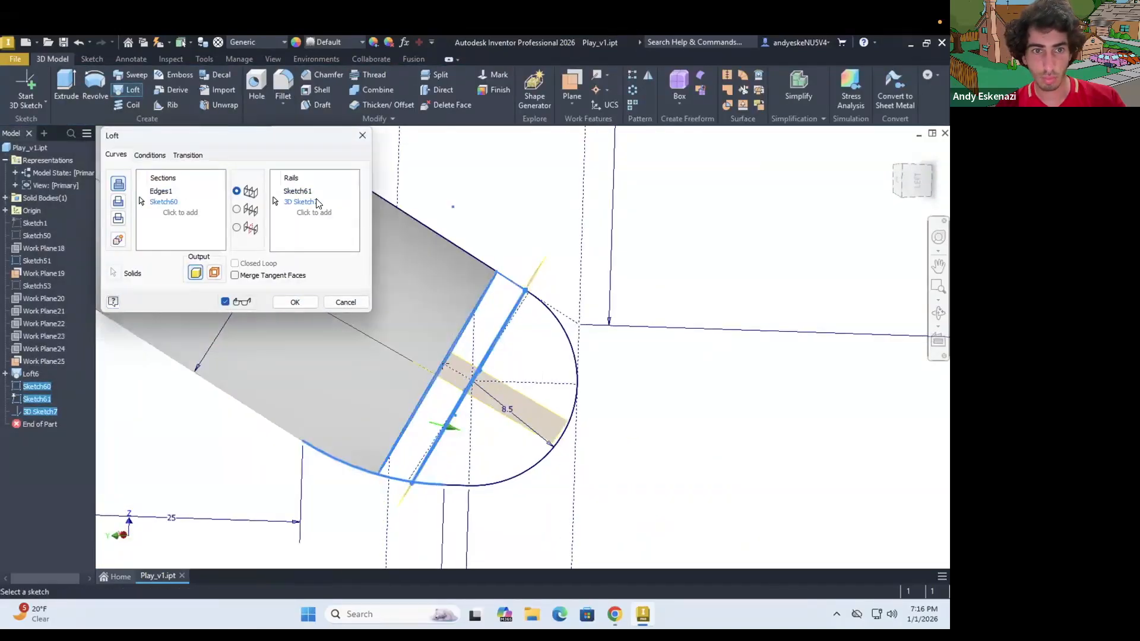
pyautogui.click(346, 302)
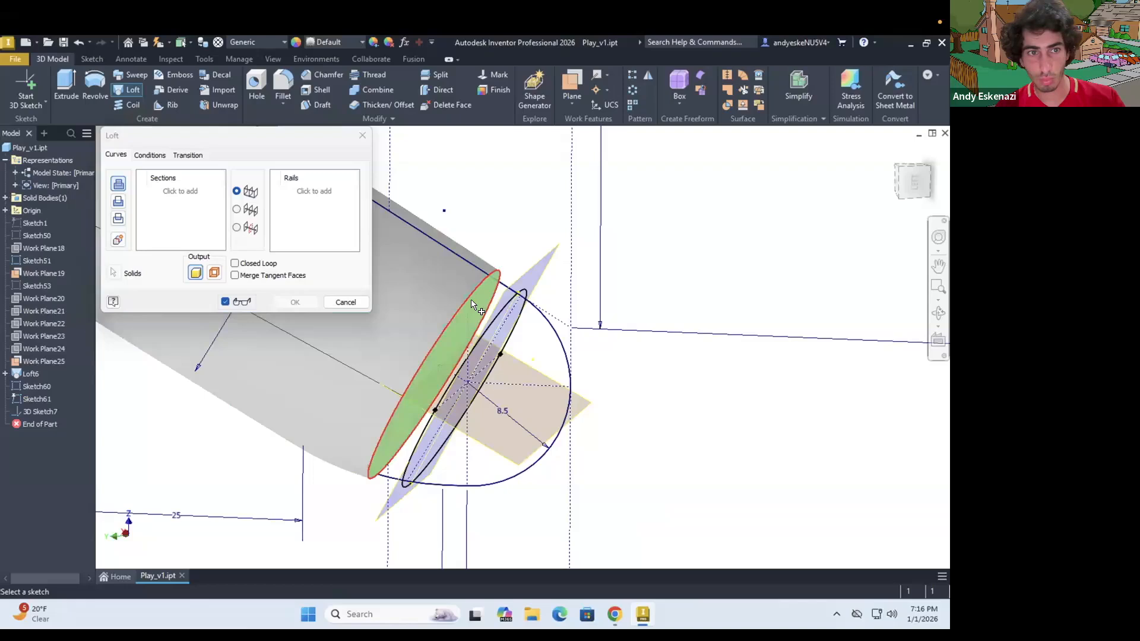
pyautogui.scroll(3, 454, 293)
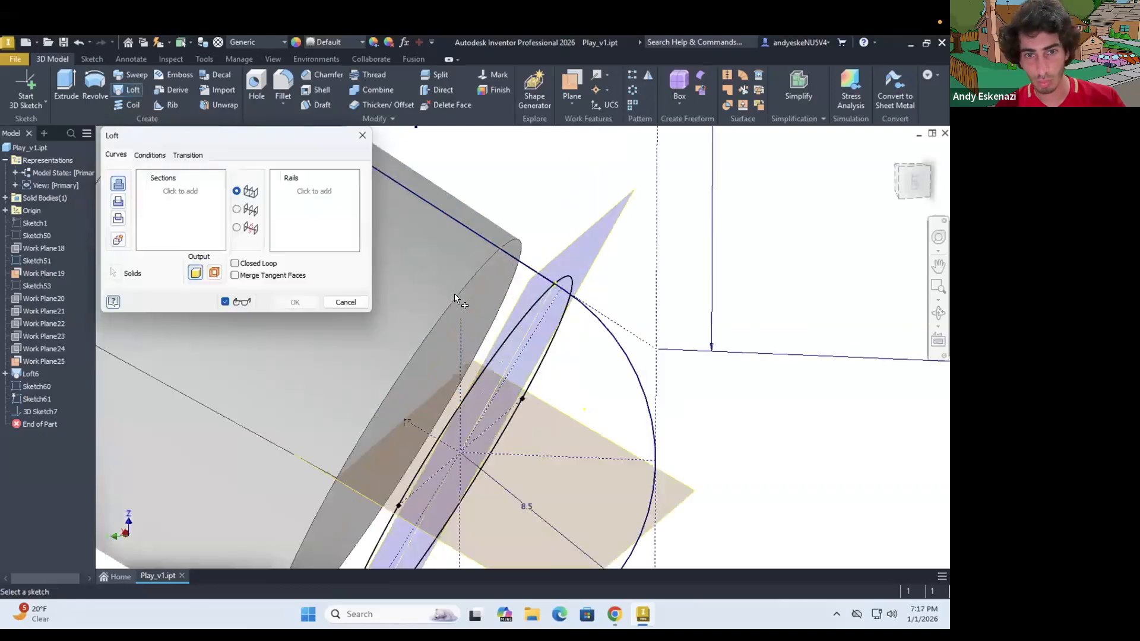
pyautogui.click(513, 331)
pyautogui.keyDown('shift'); pyautogui.moveTo(327, 485); pyautogui.dragTo(125, 438, button='middle'); pyautogui.keyUp('shift')
pyautogui.press('Escape')
# Step: Examine Sketch60 and Sketch51 around the rounded end, comparing the section's end points and Work Plane25 with the profile
pyautogui.doubleClick(36, 386)
pyautogui.moveTo(415, 411)
pyautogui.keyDown('shift'); pyautogui.mouseDown(button='middle')
pyautogui.moveTo(463, 497)
pyautogui.moveTo(475, 492)
pyautogui.mouseUp(button='middle'); pyautogui.keyUp('shift')
pyautogui.click(732, 89)
pyautogui.rightClick(37, 261)
pyautogui.click(71, 314)
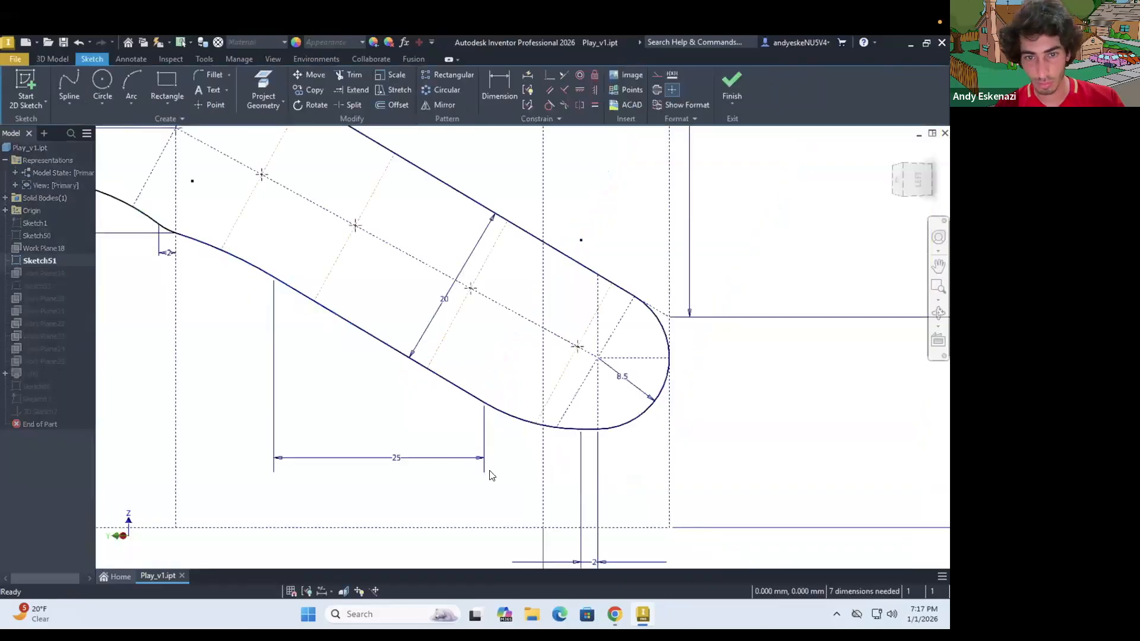
pyautogui.click(732, 89)
pyautogui.rightClick(38, 386)
pyautogui.click(71, 349)
pyautogui.moveTo(451, 387)
pyautogui.keyDown('shift'); pyautogui.mouseDown(button='middle')
pyautogui.moveTo(514, 455)
pyautogui.moveTo(558, 425)
pyautogui.moveTo(512, 452)
pyautogui.mouseUp(button='middle'); pyautogui.keyUp('shift')
pyautogui.scroll(-3, 540, 466)
pyautogui.scroll(4, 539, 465)
pyautogui.scroll(-3, 552, 225)
pyautogui.keyDown('shift'); pyautogui.moveTo(552, 225); pyautogui.dragTo(611, 360, button='middle'); pyautogui.keyUp('shift')
pyautogui.click(732, 89)
pyautogui.rightClick(42, 361)
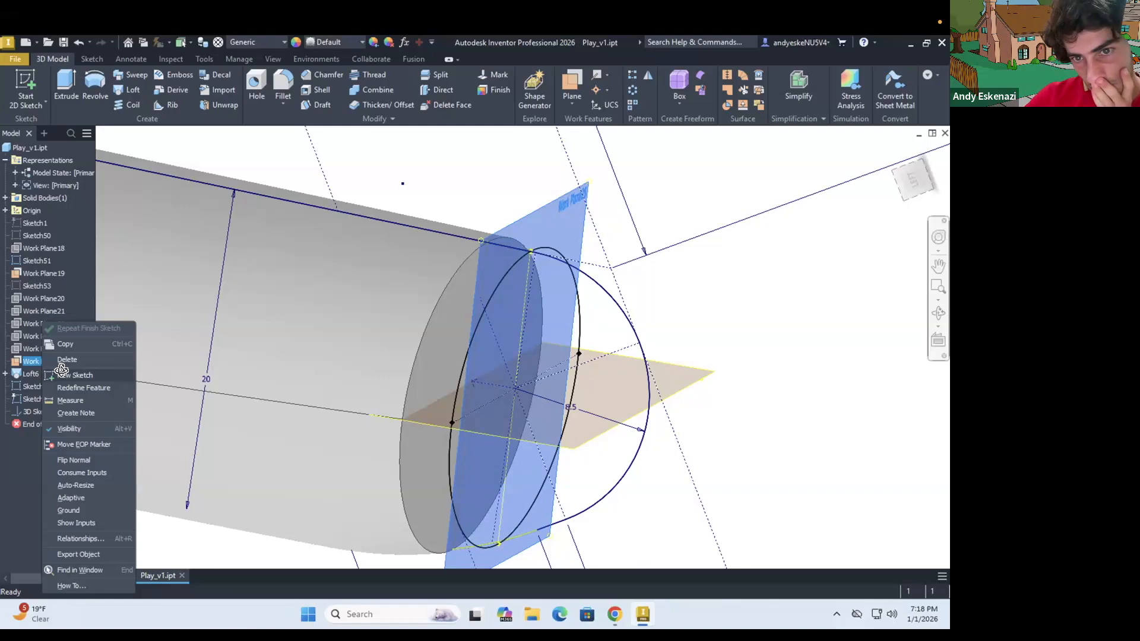
pyautogui.keyDown('shift'); pyautogui.moveTo(546, 456); pyautogui.dragTo(540, 338, button='middle'); pyautogui.keyUp('shift')
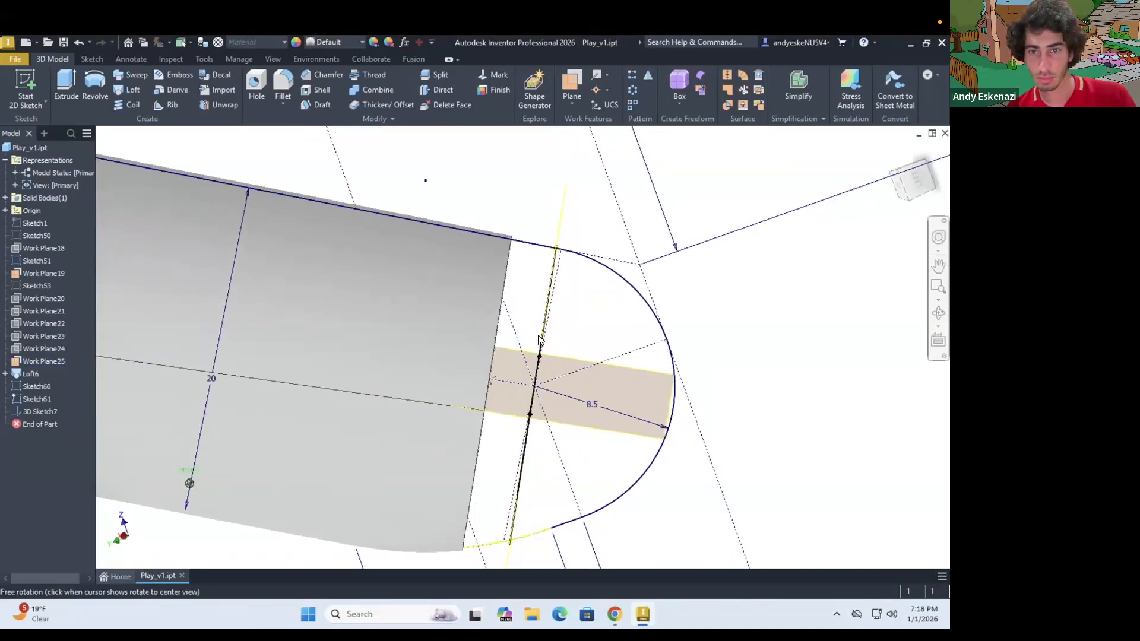
# Step: In Sketch51, draw a line from the 8.5 mm arc's centre perpendicular to the section's construction line
pyautogui.doubleClick(31, 261)
pyautogui.press('l')
pyautogui.click(734, 394)
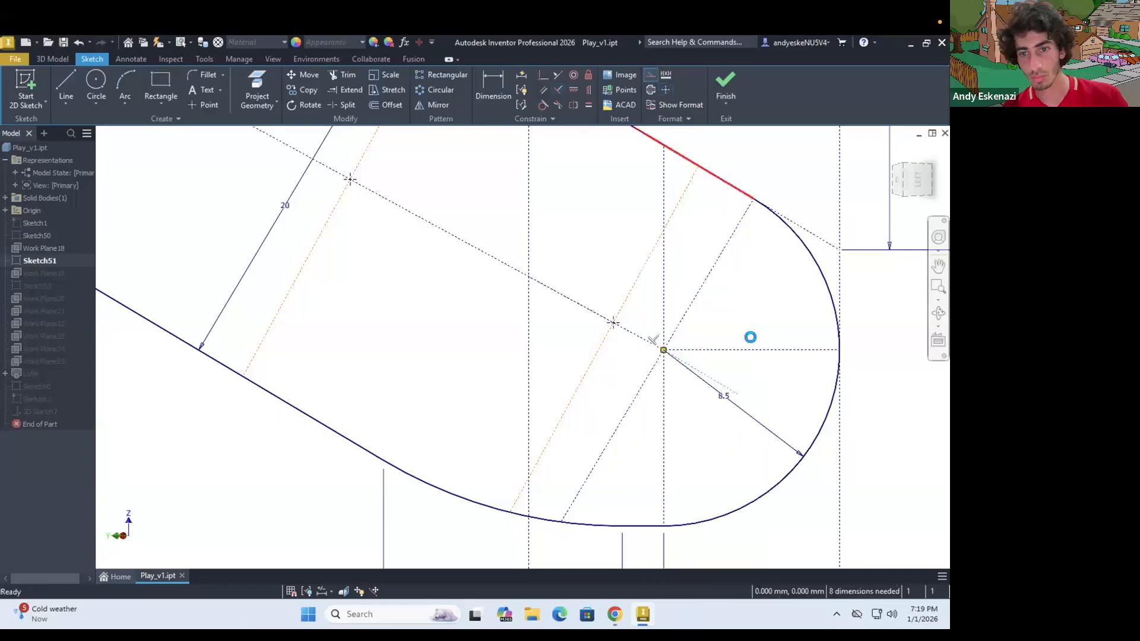
# Step: Redefine Work Plane25 through the arc's centre, normal to the new line in Sketch51
pyautogui.rightClick(34, 357)
pyautogui.click(71, 386)
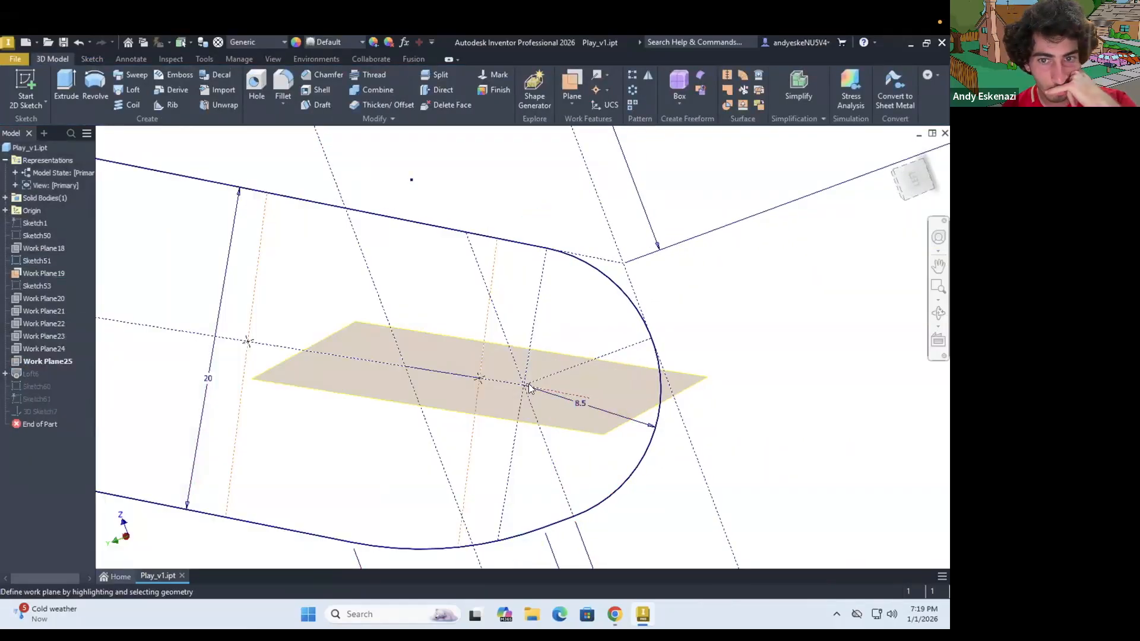
pyautogui.click(529, 385)
pyautogui.scroll(5, 500, 546)
pyautogui.keyDown('shift'); pyautogui.moveTo(501, 535); pyautogui.dragTo(522, 394, button='middle'); pyautogui.keyUp('shift')
pyautogui.scroll(-6, 524, 396)
# Step: Loft the solid's end face to Sketch60 with Sketch61 and 3D Sketch7 as rails, and inspect the added end segment
pyautogui.click(127, 90)
pyautogui.click(410, 350)
pyautogui.click(465, 353)
pyautogui.click(305, 195)
pyautogui.click(553, 416)
pyautogui.click(39, 412)
pyautogui.click(296, 301)
pyautogui.scroll(-5, 481, 377)
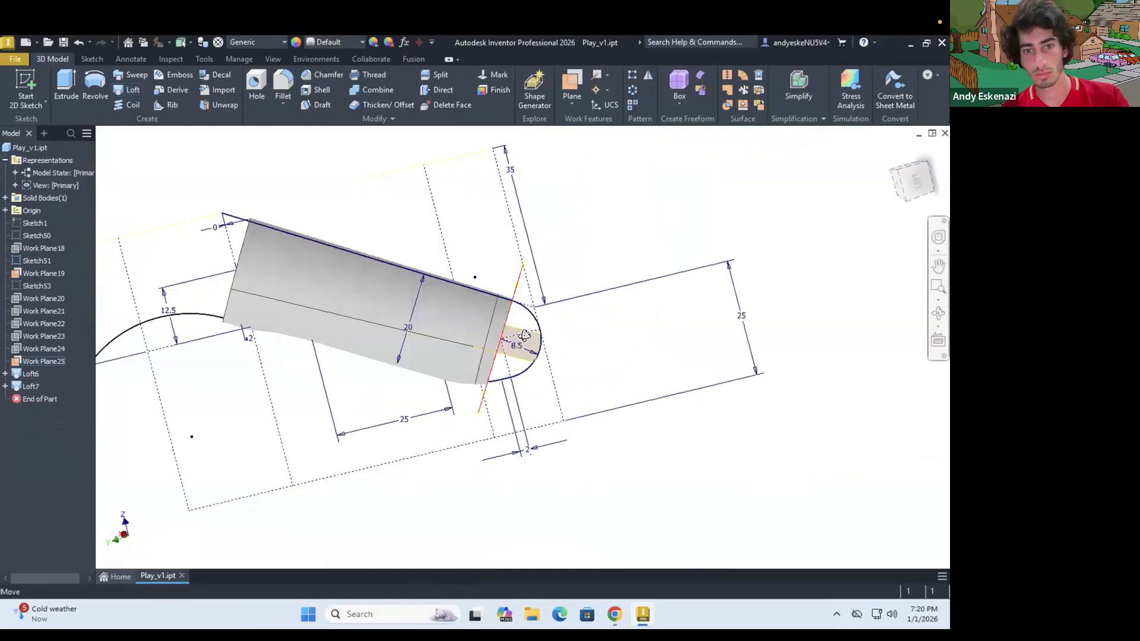
pyautogui.keyDown('shift'); pyautogui.moveTo(525, 337); pyautogui.dragTo(506, 330, button='middle'); pyautogui.keyUp('shift')
pyautogui.scroll(4, 506, 327)
pyautogui.keyDown('shift'); pyautogui.moveTo(656, 380); pyautogui.dragTo(516, 416, button='middle'); pyautogui.keyUp('shift')
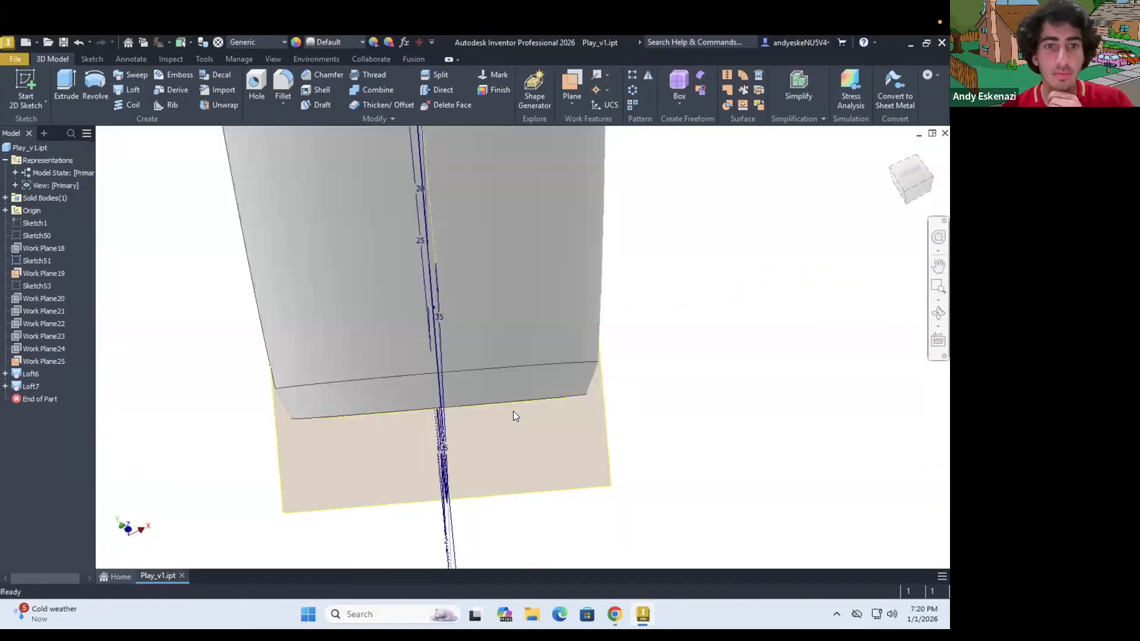
# Step: Show Sketch53 and compare its rounded outline with the lofted end from below
pyautogui.rightClick(35, 287)
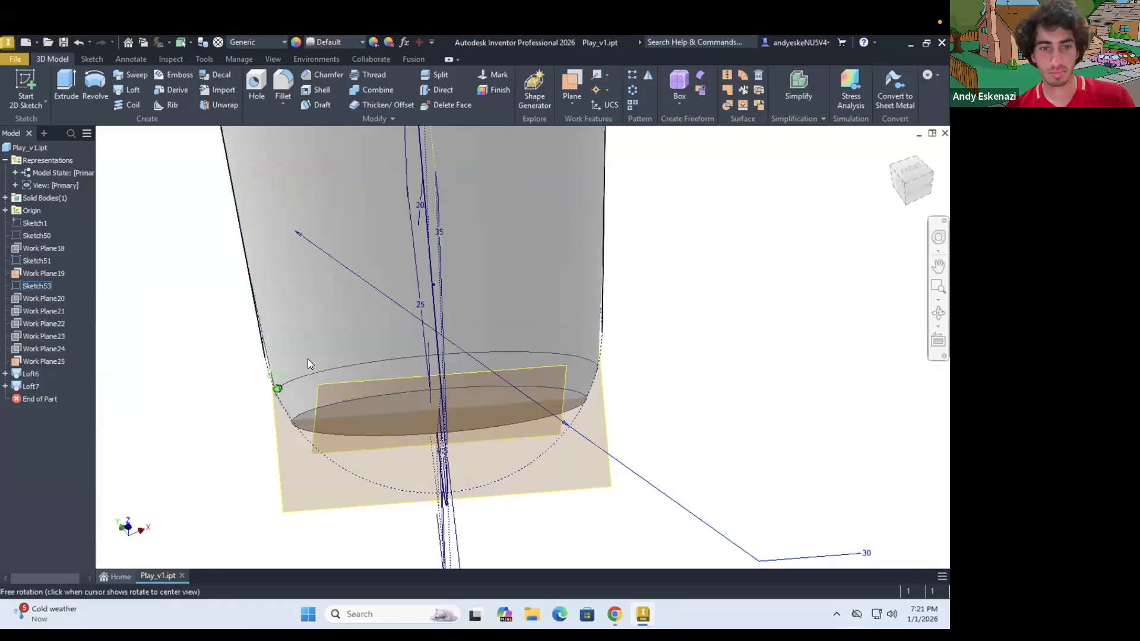
pyautogui.moveTo(307, 358)
pyautogui.keyDown('shift'); pyautogui.mouseDown(button='middle')
pyautogui.moveTo(285, 448)
pyautogui.moveTo(277, 428)
pyautogui.moveTo(475, 367)
pyautogui.moveTo(636, 377)
pyautogui.moveTo(257, 452)
pyautogui.moveTo(218, 358)
pyautogui.mouseUp(button='middle'); pyautogui.keyUp('shift')
pyautogui.scroll(-4, 217, 358)
pyautogui.keyDown('shift'); pyautogui.moveTo(300, 315); pyautogui.dragTo(321, 364, button='middle'); pyautogui.keyUp('shift')
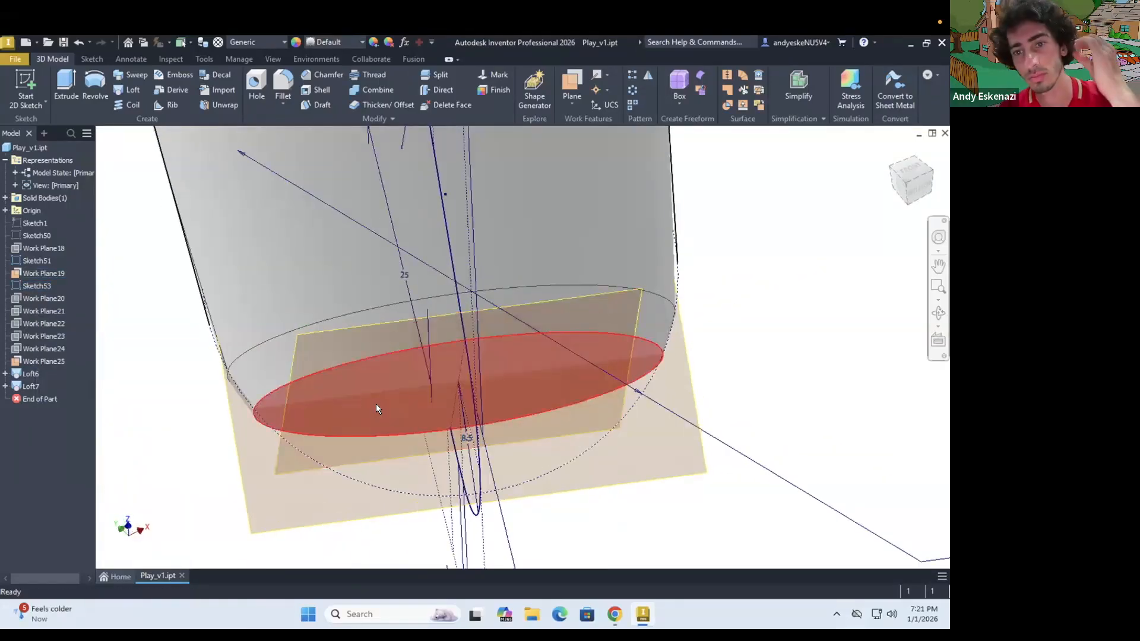
# Step: Delete Loft7 while keeping Sketch60, Sketch61 and 3D Sketch7
pyautogui.rightClick(24, 387)
pyautogui.click(47, 408)
pyautogui.moveTo(416, 388)
pyautogui.keyDown('shift'); pyautogui.mouseDown(button='middle')
pyautogui.moveTo(273, 290)
pyautogui.moveTo(438, 386)
pyautogui.mouseUp(button='middle'); pyautogui.keyUp('shift')
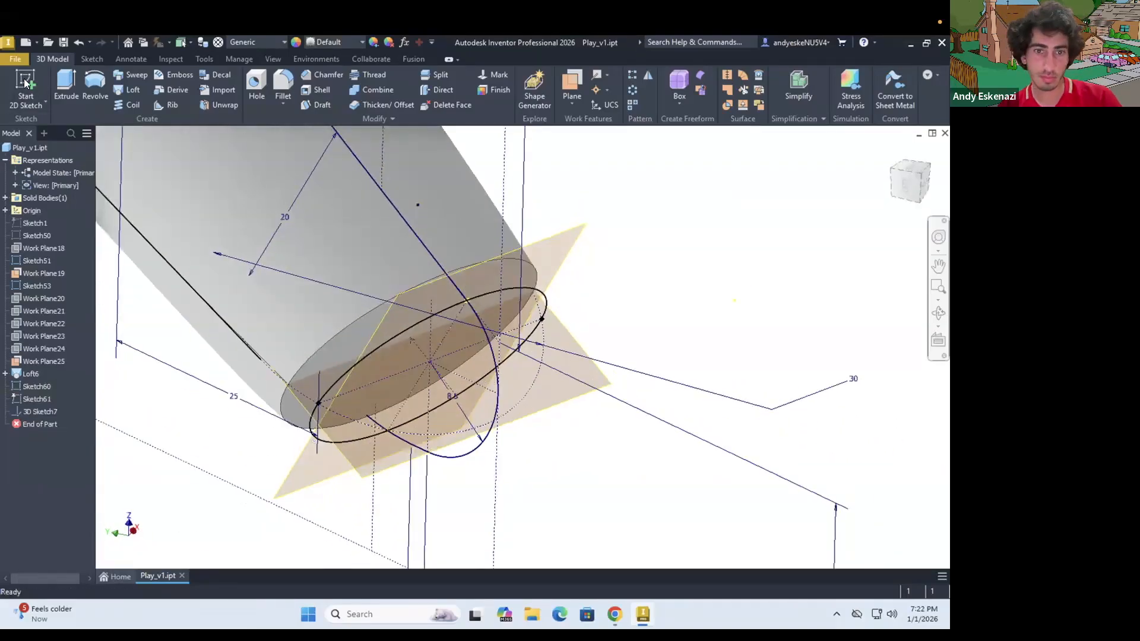
# Step: Add a vertical work plane through the end arc's centre, start a sketch on it, and project the reference geometry
pyautogui.keyDown('shift'); pyautogui.moveTo(492, 373); pyautogui.dragTo(526, 362); pyautogui.keyUp('shift')
pyautogui.moveTo(456, 380)
pyautogui.keyDown('shift'); pyautogui.mouseDown(button='middle')
pyautogui.moveTo(485, 365)
pyautogui.moveTo(523, 439)
pyautogui.moveTo(505, 392)
pyautogui.moveTo(348, 468)
pyautogui.moveTo(487, 428)
pyautogui.moveTo(529, 469)
pyautogui.mouseUp(button='middle'); pyautogui.keyUp('shift')
pyautogui.click(26, 98)
pyautogui.click(411, 455)
pyautogui.scroll(-5, 439, 386)
pyautogui.scroll(5, 439, 386)
pyautogui.click(257, 87)
# Step: Draw a half-section spline in Sketch62 from one side point through the arc's lowest point to the opposite side
pyautogui.scroll(4, 515, 345)
pyautogui.click(66, 86)
pyautogui.click(480, 321)
pyautogui.scroll(-5, 480, 321)
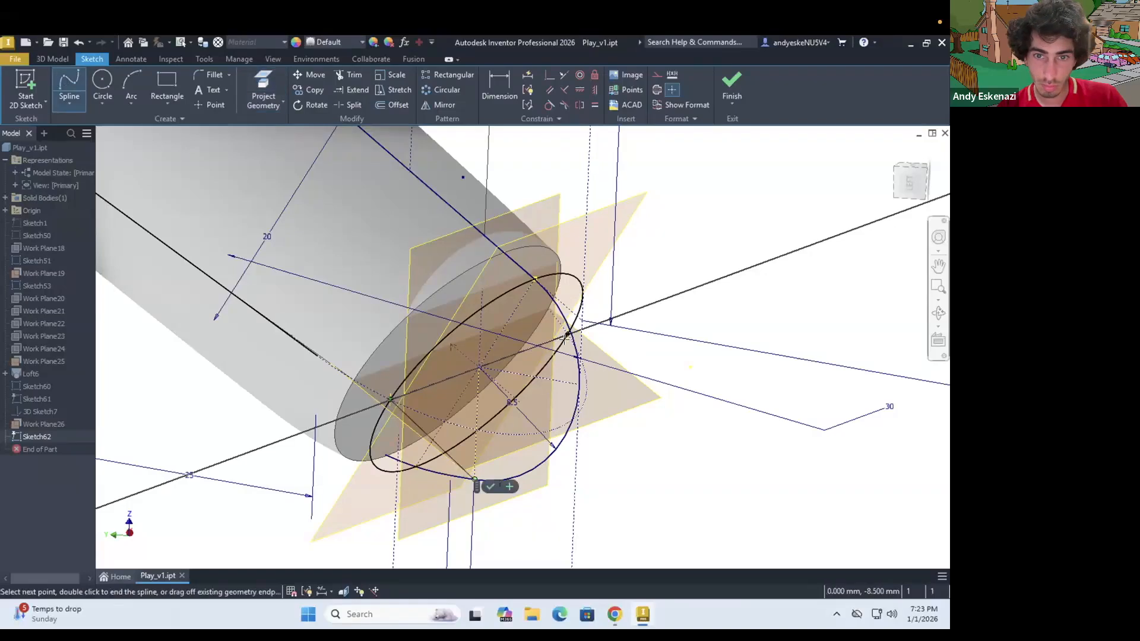
pyautogui.moveTo(498, 407)
pyautogui.keyDown('shift'); pyautogui.mouseDown(button='middle')
pyautogui.moveTo(403, 372)
pyautogui.moveTo(326, 390)
pyautogui.moveTo(399, 361)
pyautogui.mouseUp(button='middle'); pyautogui.keyUp('shift')
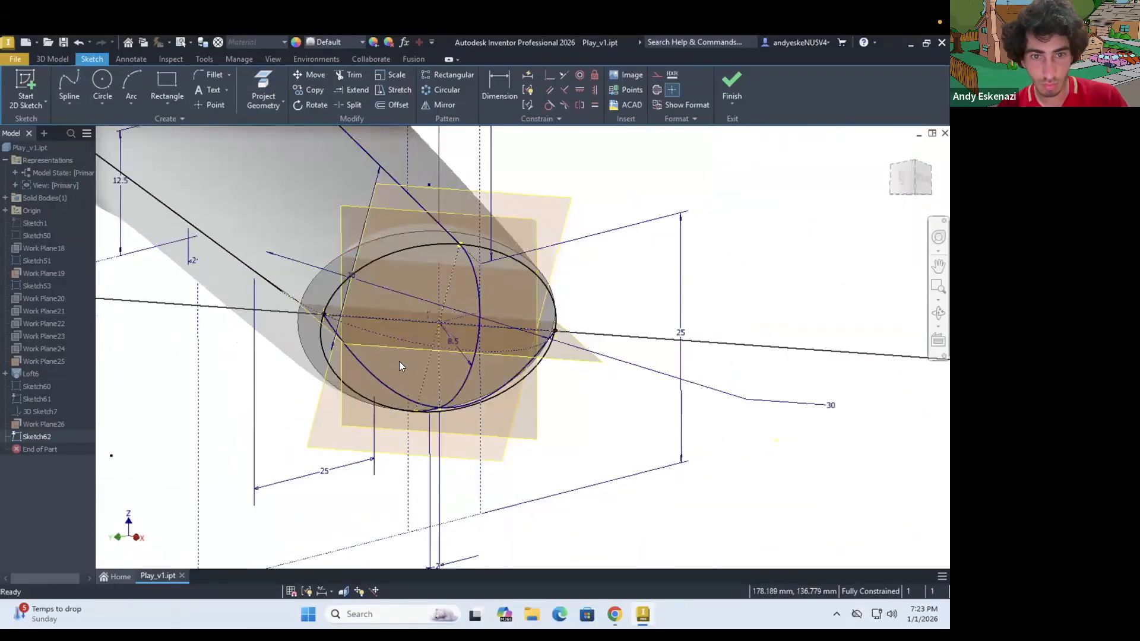
# Step: Close the half-section with a straight line between its two side points and finish Sketch62
pyautogui.click(324, 314)
pyautogui.click(553, 330)
pyautogui.keyDown('shift'); pyautogui.moveTo(553, 330); pyautogui.dragTo(606, 380, button='middle'); pyautogui.keyUp('shift')
pyautogui.click(564, 468)
pyautogui.press('Escape')
pyautogui.moveTo(564, 468)
pyautogui.keyDown('shift'); pyautogui.mouseDown(button='middle')
pyautogui.moveTo(522, 425)
pyautogui.moveTo(549, 450)
pyautogui.mouseUp(button='middle'); pyautogui.keyUp('shift')
pyautogui.scroll(2, 550, 450)
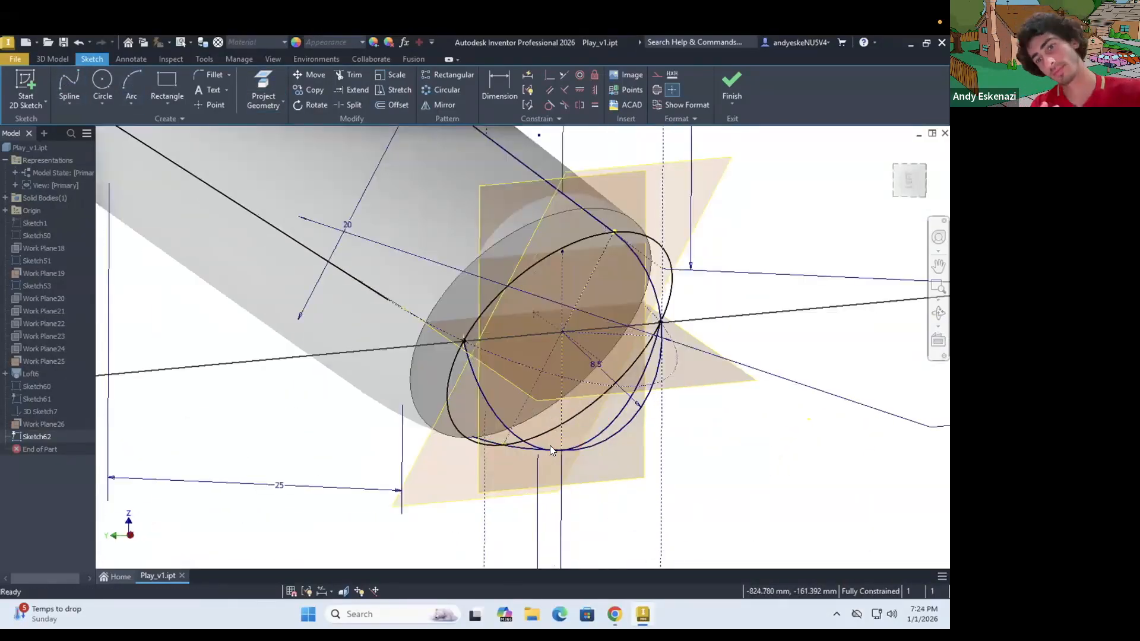
pyautogui.click(661, 321)
pyautogui.press('Escape')
pyautogui.scroll(-5, 609, 308)
pyautogui.click(725, 86)
# Step: Start a sketch on Work Plane19, project the reference geometry, and draw an arc from the solid's side edge to the section's side point
pyautogui.click(25, 87)
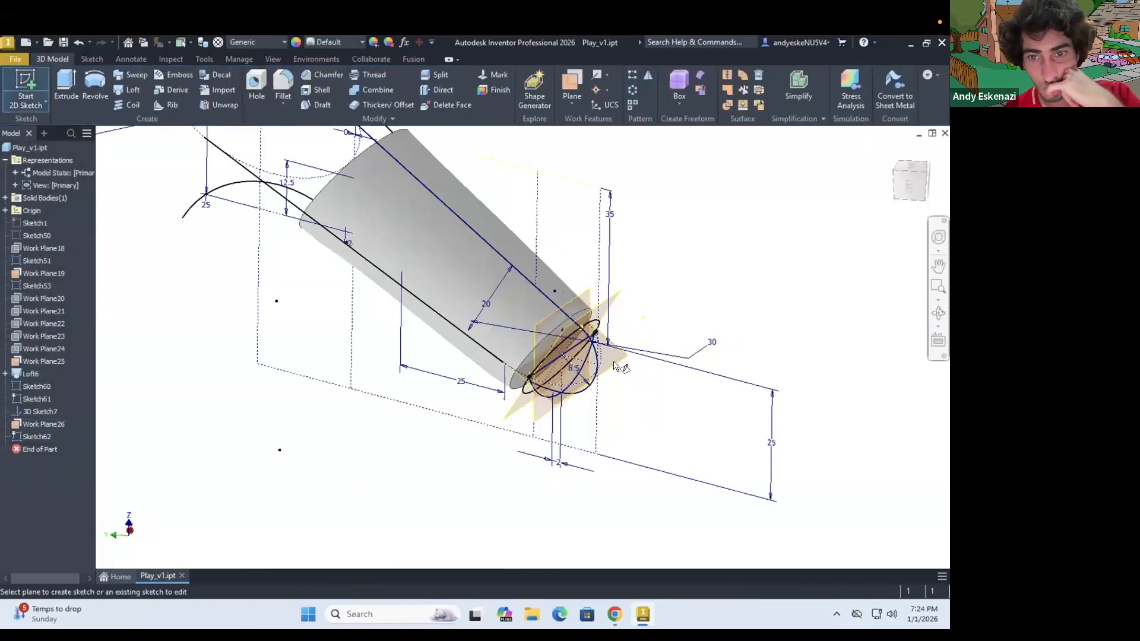
pyautogui.click(615, 361)
pyautogui.scroll(8, 410, 454)
pyautogui.moveTo(392, 401)
pyautogui.keyDown('shift'); pyautogui.mouseDown(button='middle')
pyautogui.moveTo(454, 389)
pyautogui.moveTo(368, 333)
pyautogui.mouseUp(button='middle'); pyautogui.keyUp('shift')
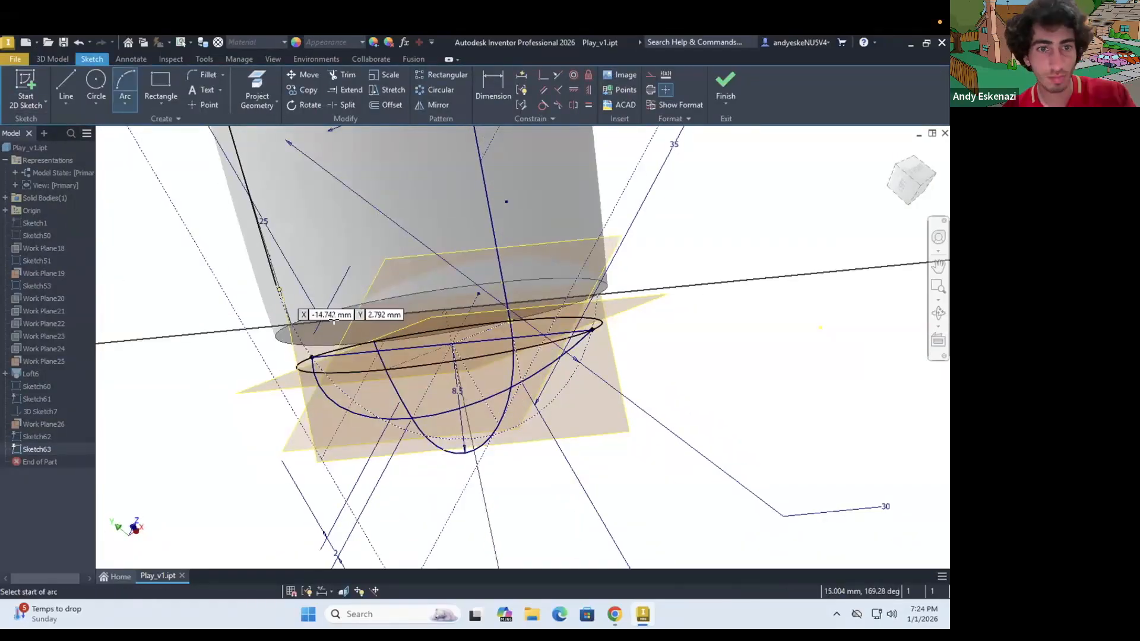
pyautogui.press('p')
pyautogui.scroll(3, 306, 338)
pyautogui.click(575, 307)
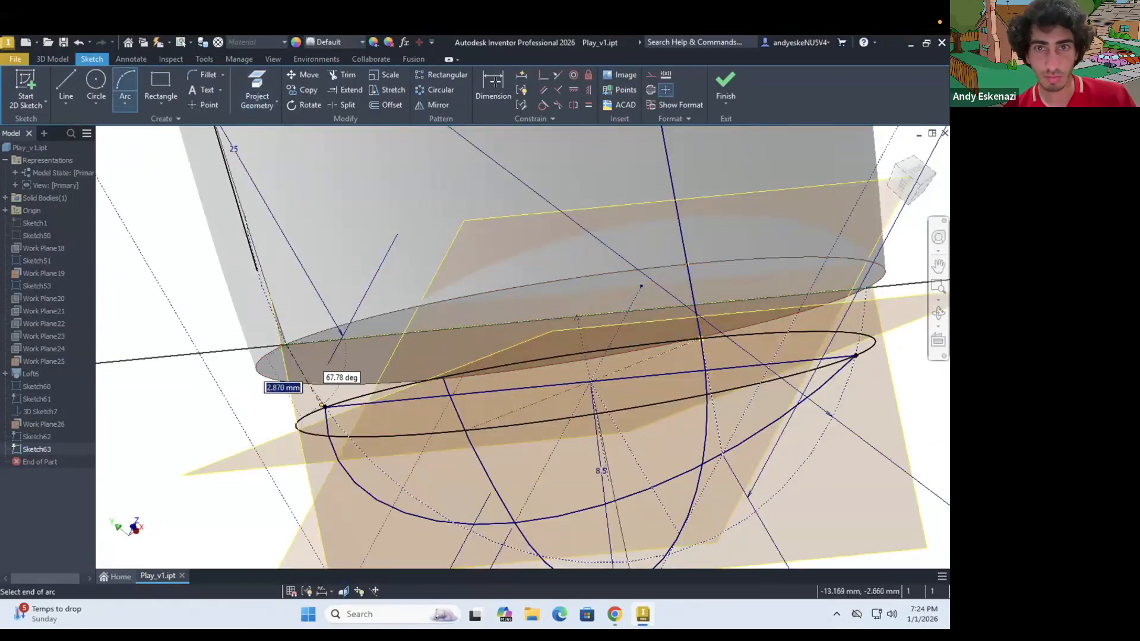
pyautogui.scroll(-3, 730, 400)
pyautogui.scroll(2, 699, 459)
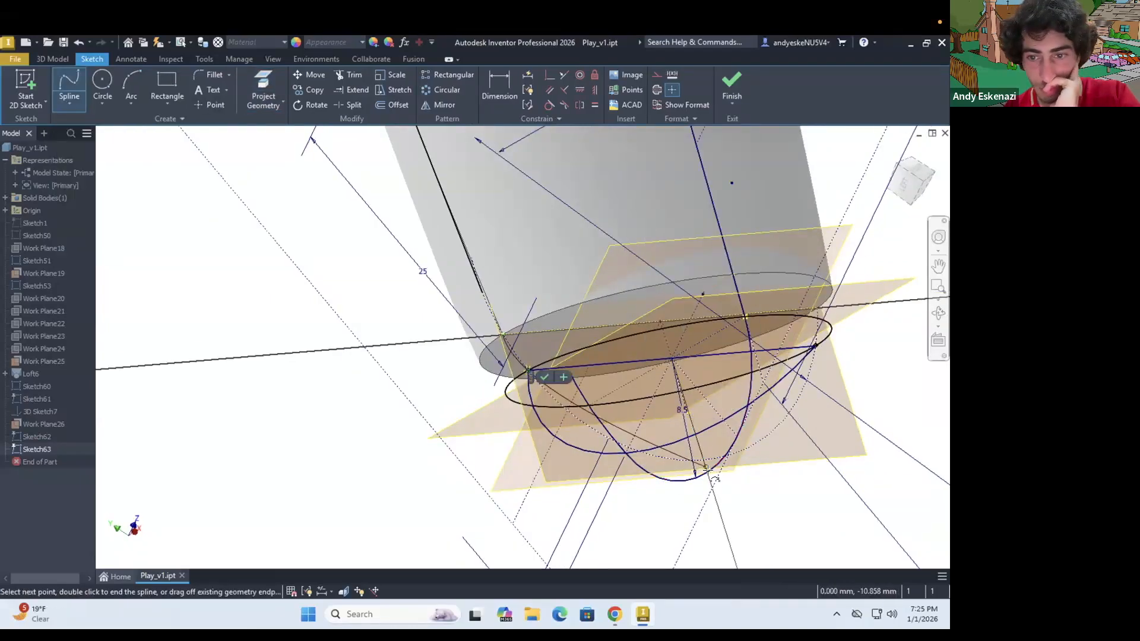
# Step: Draw a spline around the rounded tip between the section's side points and finish Sketch63
pyautogui.keyDown('shift'); pyautogui.moveTo(753, 376); pyautogui.dragTo(799, 372, button='middle'); pyautogui.keyUp('shift')
pyautogui.click(839, 309)
pyautogui.click(861, 310)
pyautogui.keyDown('shift'); pyautogui.moveTo(831, 332); pyautogui.dragTo(742, 357, button='middle'); pyautogui.keyUp('shift')
pyautogui.click(729, 89)
pyautogui.scroll(-3, 588, 351)
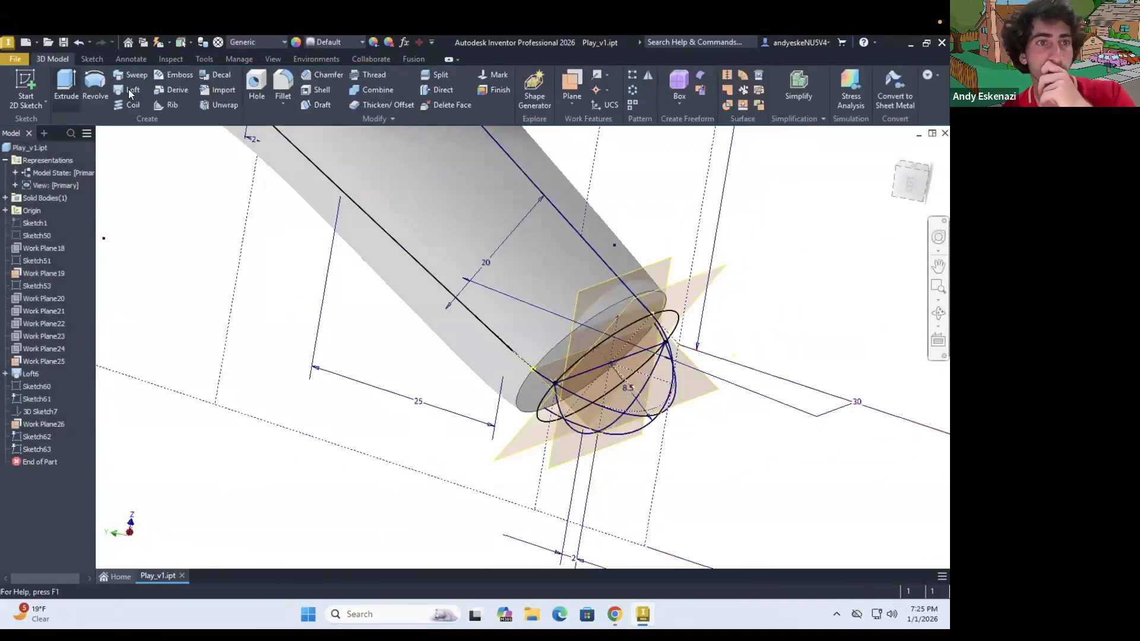
# Step: Try to loft the solid's end face to Sketch60 with Sketch61, 3D Sketch7 and Sketch63 as rails
pyautogui.click(131, 90)
pyautogui.scroll(3, 541, 356)
pyautogui.click(484, 437)
pyautogui.click(523, 469)
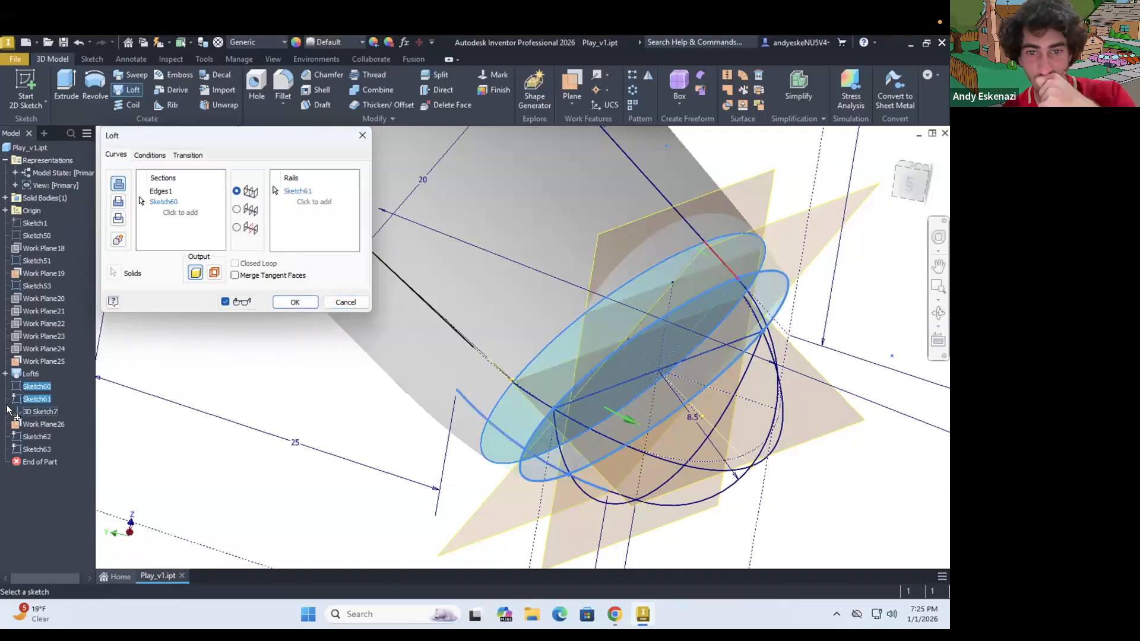
pyautogui.click(8, 408)
pyautogui.keyDown('shift'); pyautogui.moveTo(255, 356); pyautogui.dragTo(300, 242, button='middle'); pyautogui.keyUp('shift')
pyautogui.click(583, 395)
pyautogui.keyDown('shift'); pyautogui.moveTo(582, 394); pyautogui.dragTo(611, 446, button='middle'); pyautogui.keyUp('shift')
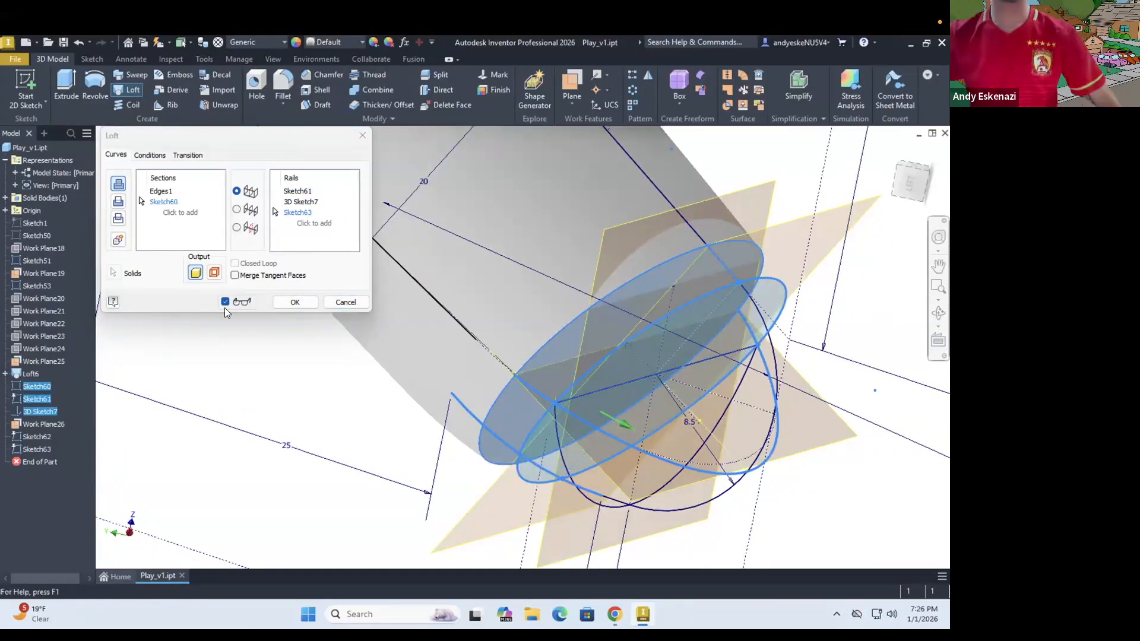
pyautogui.click(345, 303)
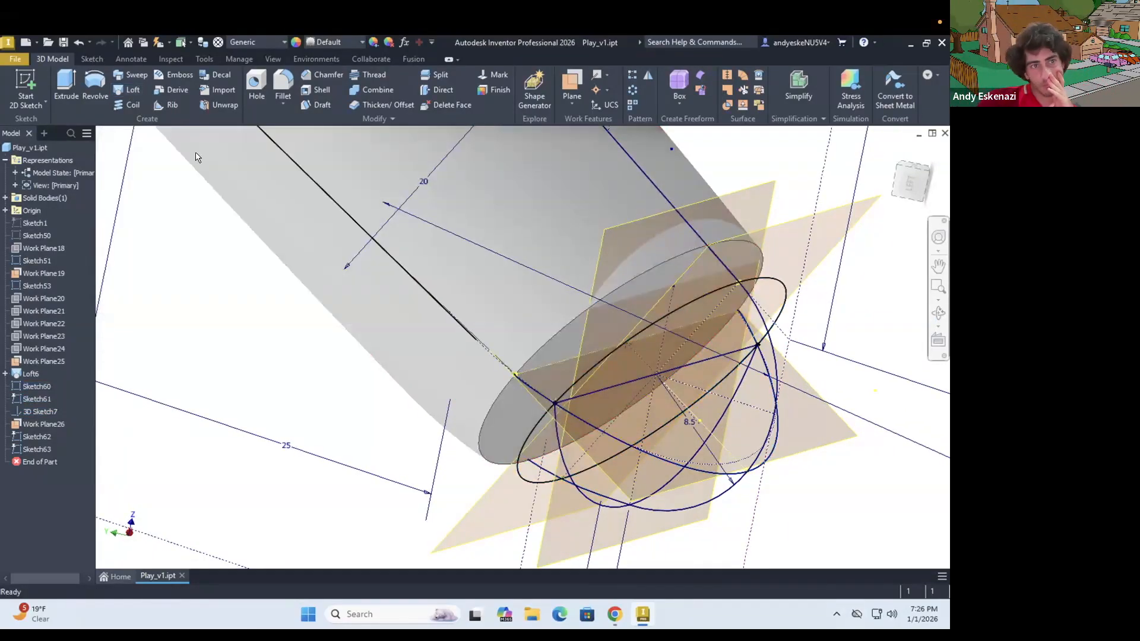
# Step: Reopen Sketch63, undo its last change, and finish the sketch
pyautogui.click(62, 453)
pyautogui.hotkey('ctrl', 'z')
pyautogui.moveTo(330, 411)
pyautogui.keyDown('shift'); pyautogui.mouseDown(button='middle')
pyautogui.moveTo(282, 417)
pyautogui.moveTo(237, 445)
pyautogui.mouseUp(button='middle'); pyautogui.keyUp('shift')
pyautogui.scroll(3, 282, 417)
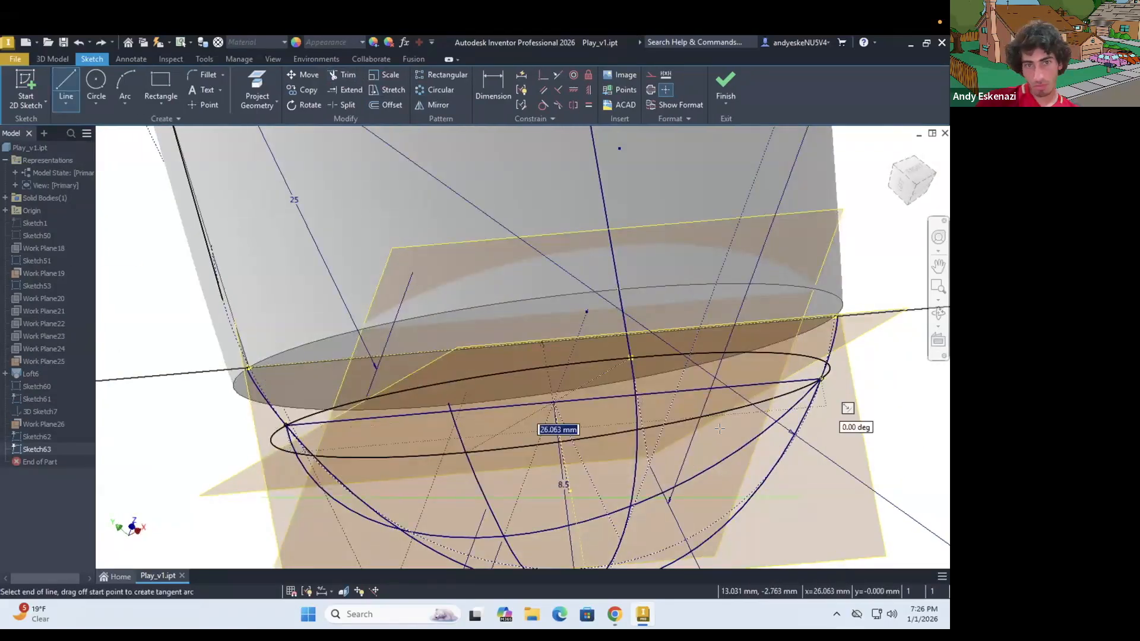
pyautogui.click(726, 86)
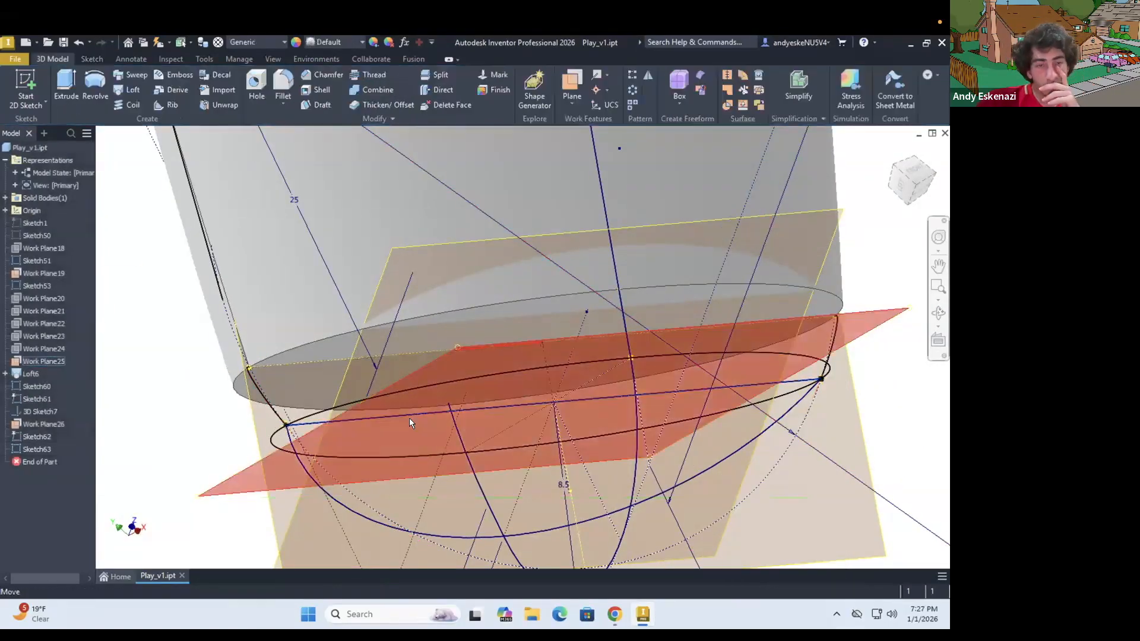
# Step: Try to loft the solid's end face to Sketch60 with the Sketch63 curves as rails, and undo back into Sketch63
pyautogui.click(133, 90)
pyautogui.click(304, 413)
pyautogui.click(305, 416)
pyautogui.scroll(3, 255, 389)
pyautogui.click(254, 378)
pyautogui.keyDown('shift'); pyautogui.moveTo(255, 378); pyautogui.dragTo(303, 338, button='middle'); pyautogui.keyUp('shift')
pyautogui.click(330, 299)
pyautogui.scroll(3, 329, 294)
pyautogui.scroll(-3, 328, 303)
pyautogui.hotkey('ctrl', 'z')
pyautogui.hotkey('ctrl', 'z')
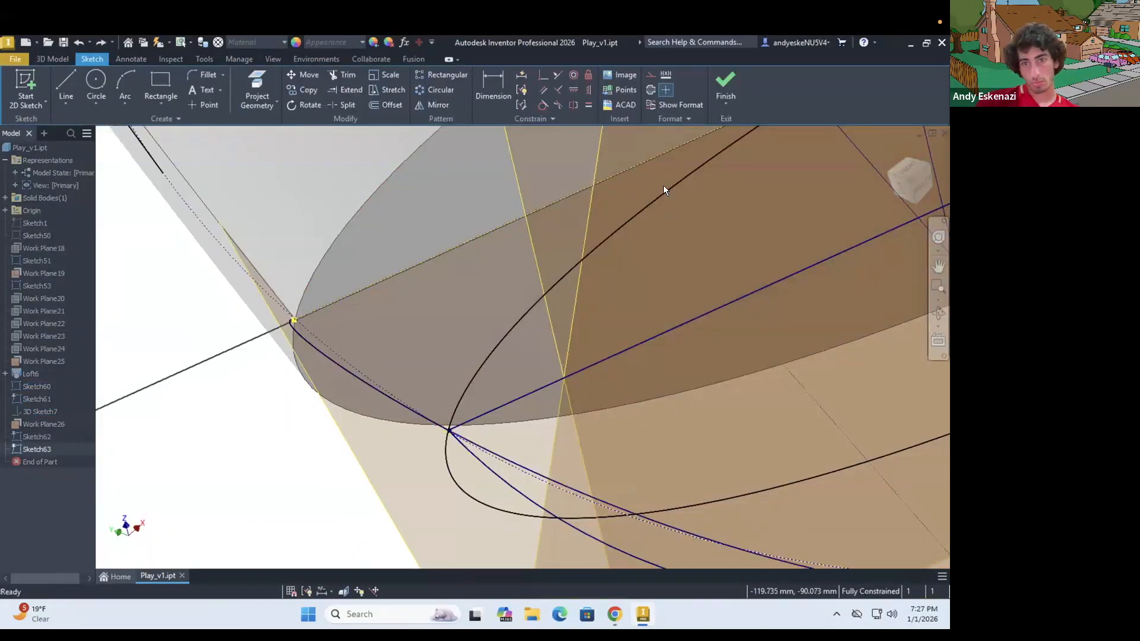
# Step: Draw an arc in Sketch63 from the solid's side edge to the section's side point, with a radius of about 16 mm
pyautogui.scroll(-3, 664, 185)
pyautogui.scroll(3, 594, 178)
pyautogui.rightClick(552, 180)
pyautogui.click(555, 143)
pyautogui.scroll(-1, 374, 234)
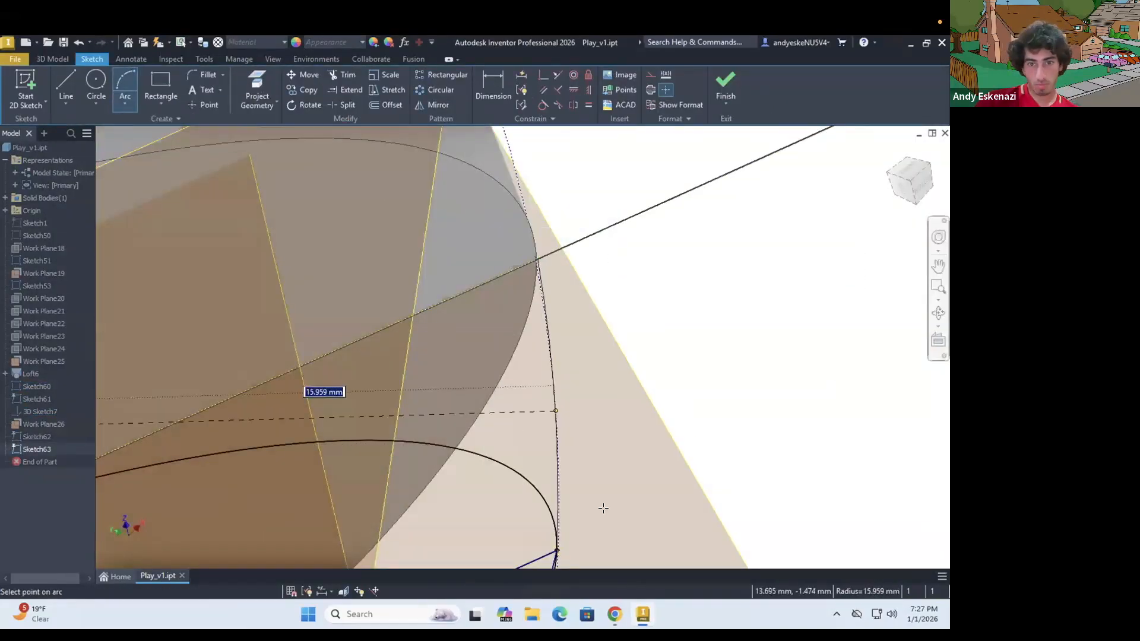
pyautogui.click(555, 411)
# Step: Draw an arc of about 17.5 mm radius from the section's side point around to the rounded tip and finish Sketch63
pyautogui.scroll(-2, 625, 390)
pyautogui.click(588, 466)
pyautogui.scroll(-4, 626, 389)
pyautogui.click(540, 444)
pyautogui.scroll(4, 565, 416)
pyautogui.keyDown('shift'); pyautogui.moveTo(629, 357); pyautogui.dragTo(708, 265, button='middle'); pyautogui.keyUp('shift')
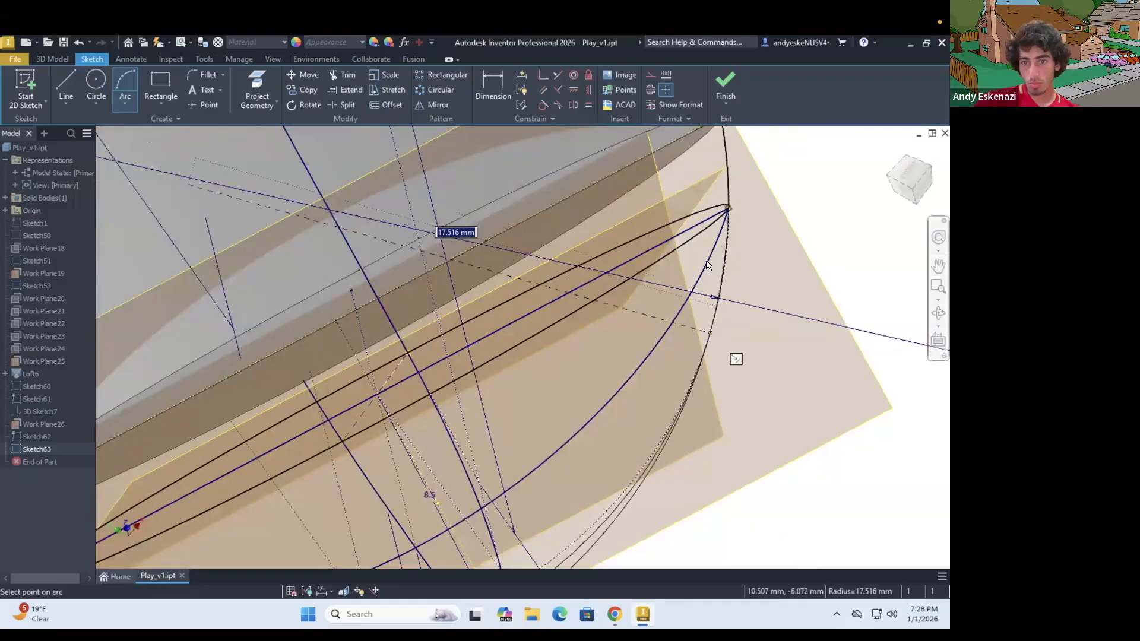
pyautogui.press('Escape')
pyautogui.scroll(-5, 708, 265)
pyautogui.scroll(3, 662, 319)
pyautogui.keyDown('shift'); pyautogui.moveTo(661, 320); pyautogui.dragTo(636, 362, button='middle'); pyautogui.keyUp('shift')
pyautogui.press('l')
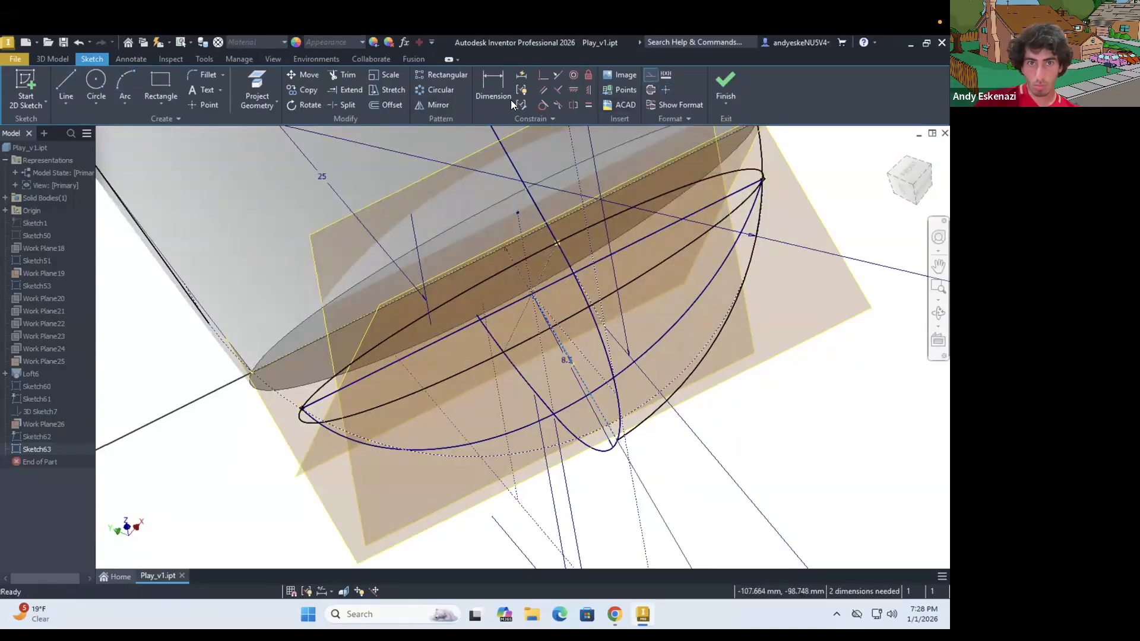
pyautogui.press('Escape')
pyautogui.scroll(-5, 584, 302)
pyautogui.scroll(6, 513, 422)
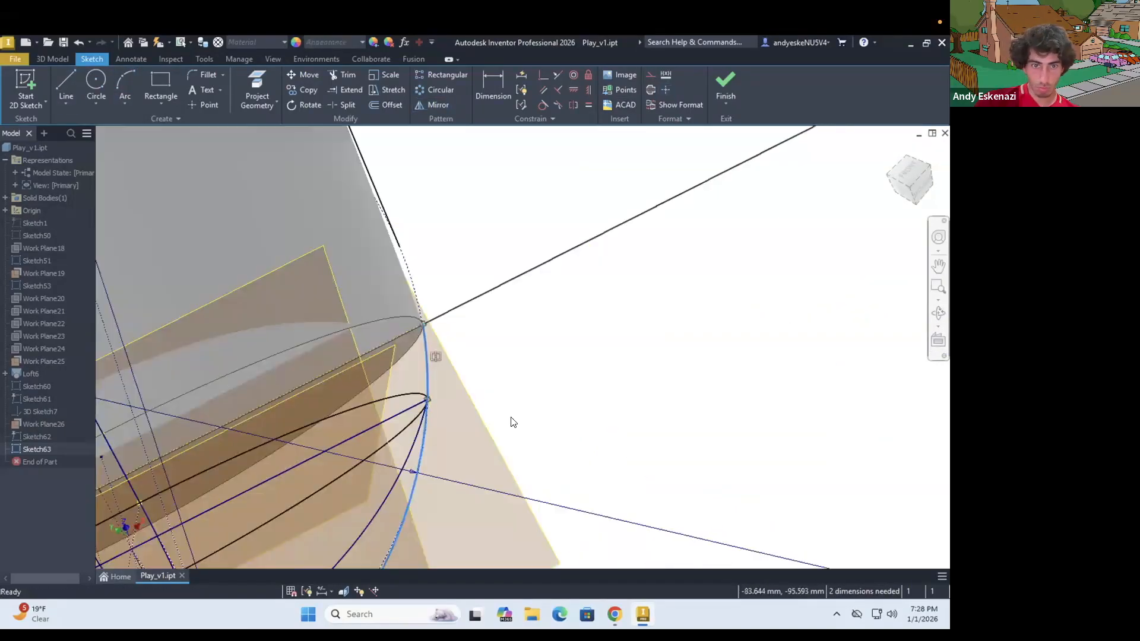
pyautogui.click(726, 86)
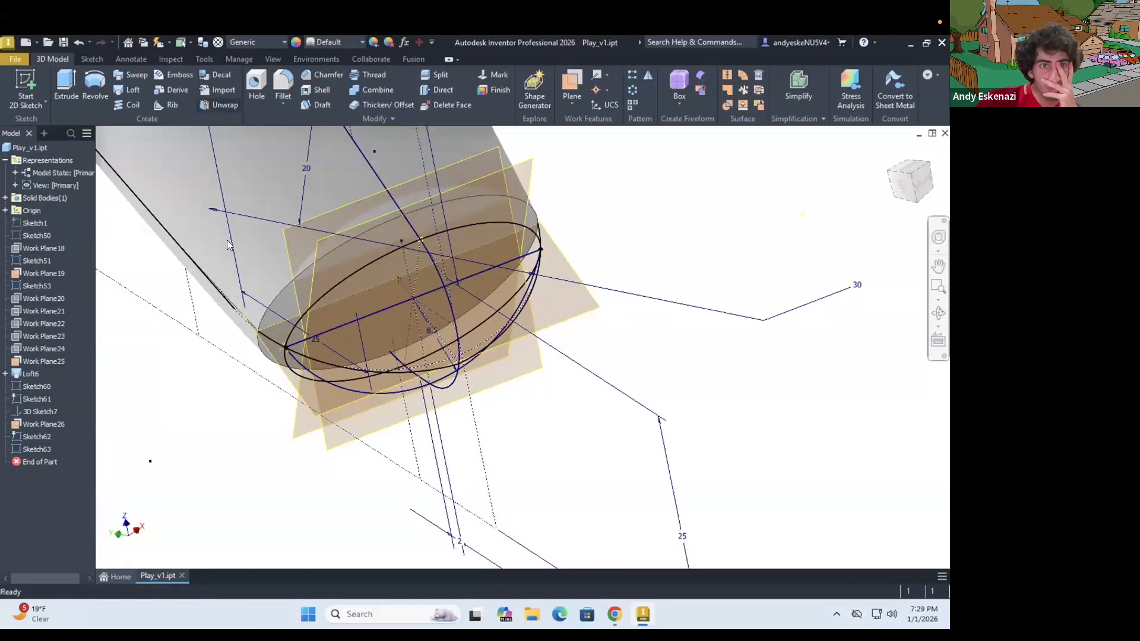
# Step: Try to loft the solid's end edges to Sketch60 with Sketch61, 3D Sketch7 and two Sketch63 curves as rails
pyautogui.click(133, 89)
pyautogui.scroll(6, 492, 387)
pyautogui.click(507, 410)
pyautogui.moveTo(508, 410)
pyautogui.keyDown('shift'); pyautogui.mouseDown(button='middle')
pyautogui.moveTo(413, 439)
pyautogui.moveTo(421, 415)
pyautogui.mouseUp(button='middle'); pyautogui.keyUp('shift')
pyautogui.scroll(-6, 421, 415)
pyautogui.click(721, 338)
pyautogui.moveTo(721, 338)
pyautogui.keyDown('shift'); pyautogui.mouseDown(button='middle')
pyautogui.moveTo(465, 380)
pyautogui.moveTo(418, 438)
pyautogui.mouseUp(button='middle'); pyautogui.keyUp('shift')
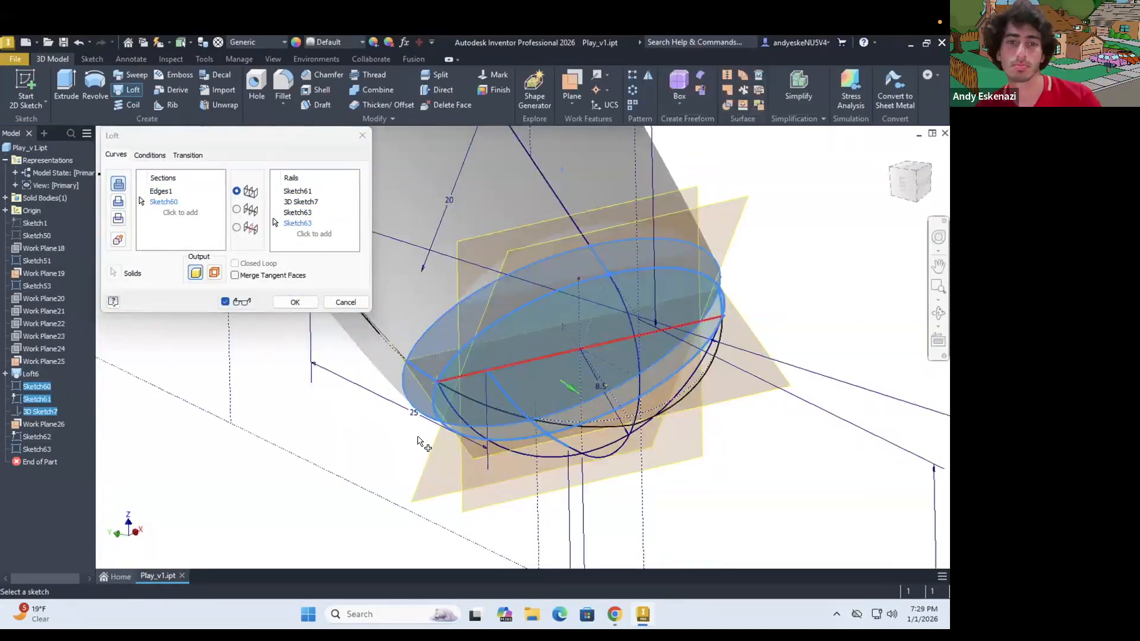
pyautogui.click(345, 303)
# Step: Reopen Sketch63 and draw a short arc connecting the solid's side edge to the side point of the section
pyautogui.scroll(4, 413, 363)
pyautogui.keyDown('shift'); pyautogui.moveTo(411, 360); pyautogui.dragTo(400, 275, button='middle'); pyautogui.keyUp('shift')
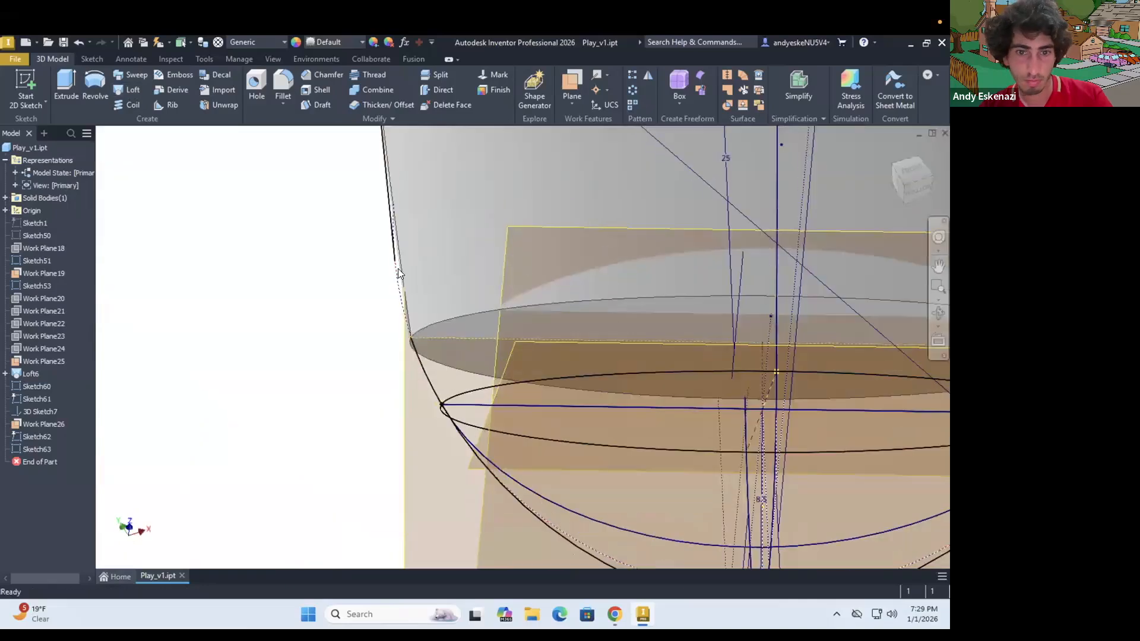
pyautogui.scroll(4, 414, 352)
pyautogui.keyDown('shift'); pyautogui.moveTo(487, 337); pyautogui.dragTo(405, 411, button='middle'); pyautogui.keyUp('shift')
pyautogui.scroll(3, 405, 411)
pyautogui.rightClick(33, 450)
pyautogui.click(61, 369)
pyautogui.scroll(5, 564, 372)
pyautogui.moveTo(532, 301)
pyautogui.keyDown('shift'); pyautogui.mouseDown(button='middle')
pyautogui.moveTo(564, 372)
pyautogui.moveTo(629, 214)
pyautogui.mouseUp(button='middle'); pyautogui.keyUp('shift')
pyautogui.scroll(5, 602, 389)
pyautogui.click(124, 87)
pyautogui.keyDown('shift'); pyautogui.moveTo(612, 330); pyautogui.dragTo(683, 339, button='middle'); pyautogui.keyUp('shift')
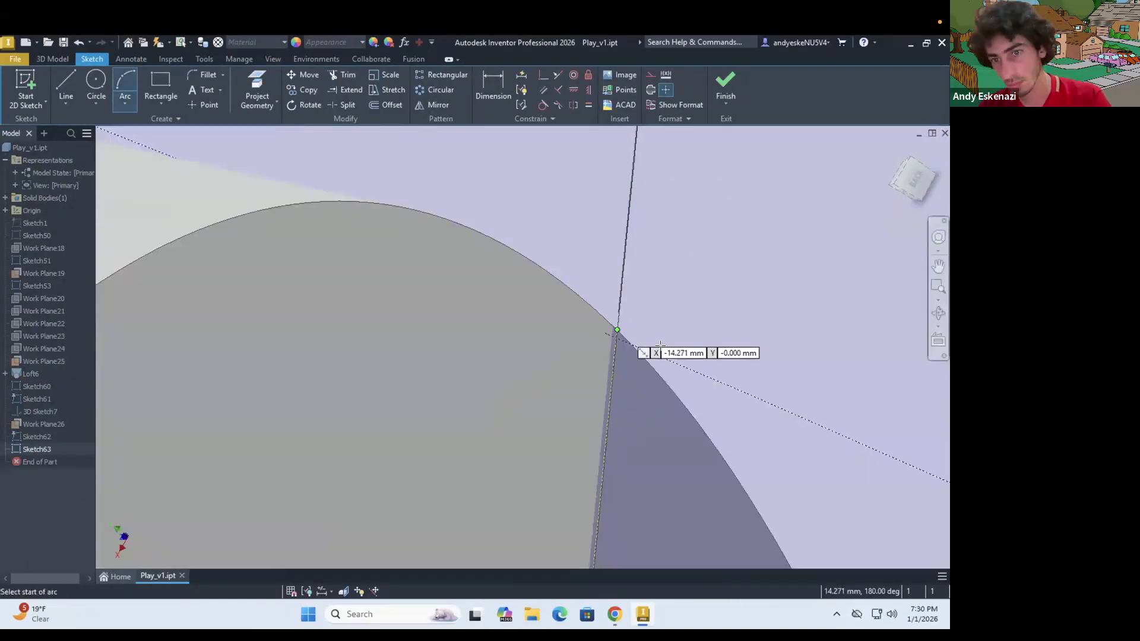
pyautogui.click(618, 326)
pyautogui.scroll(-4, 618, 326)
pyautogui.click(172, 161)
pyautogui.scroll(-8, 514, 180)
pyautogui.click(573, 360)
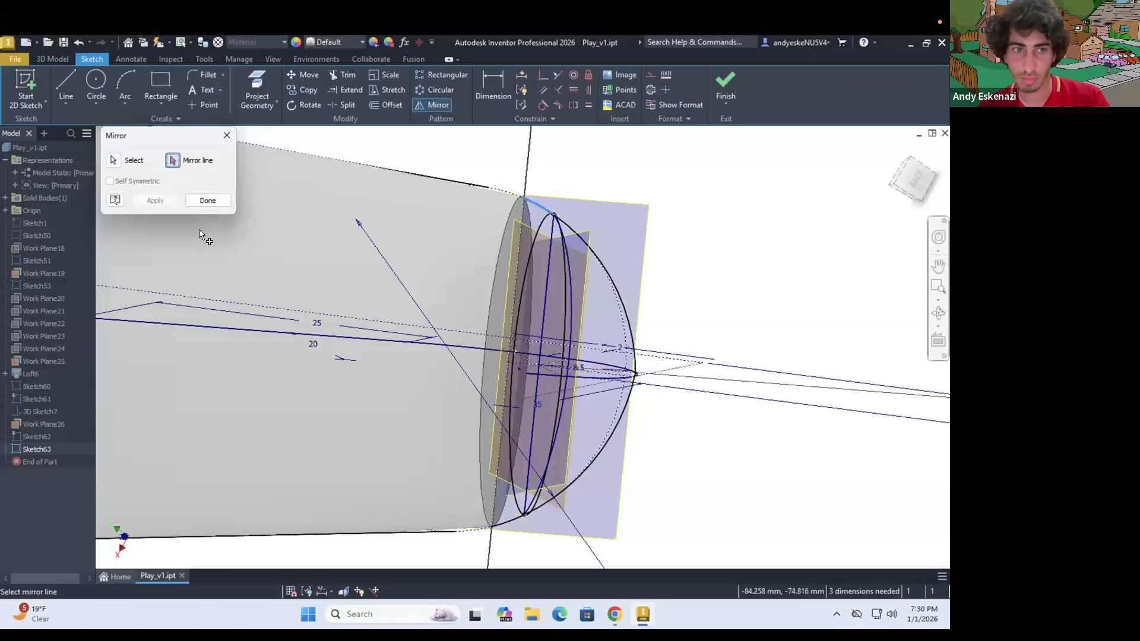
# Step: Mirror the short connecting arc to the opposite side of the section and finish Sketch63
pyautogui.click(155, 201)
pyautogui.click(208, 201)
pyautogui.scroll(9, 475, 526)
pyautogui.rightClick(445, 487)
pyautogui.click(444, 558)
# Step: Try to loft the solid's end edges to Sketch60 with the redrawn Sketch63 arcs among the rails
pyautogui.click(128, 90)
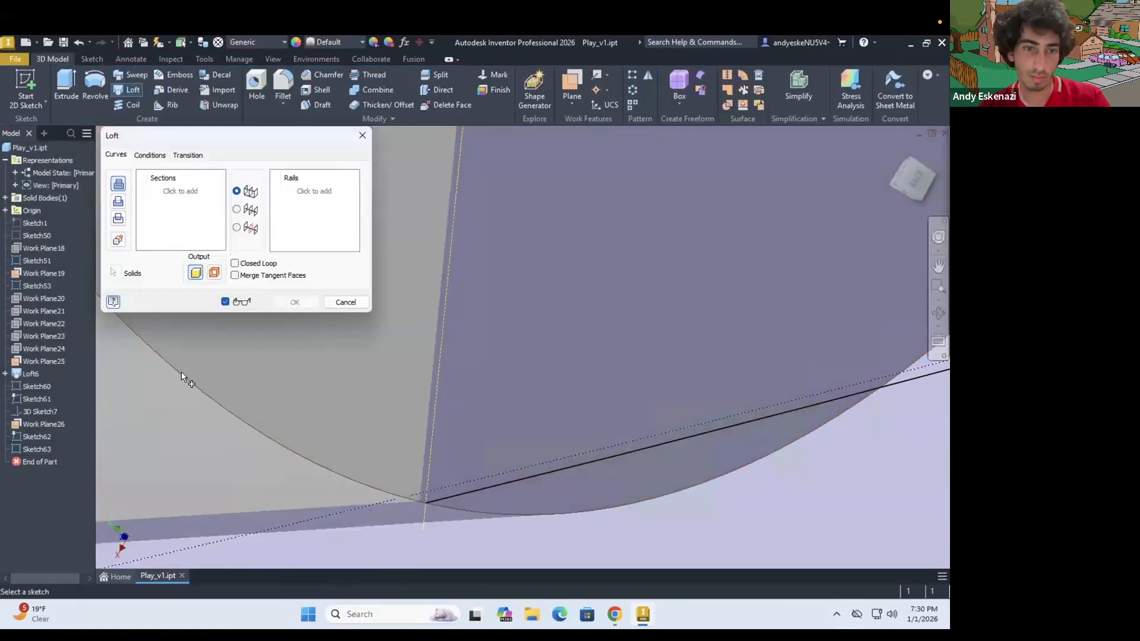
pyautogui.click(180, 372)
pyautogui.scroll(-8, 439, 343)
pyautogui.click(505, 294)
pyautogui.click(478, 343)
pyautogui.scroll(5, 475, 342)
pyautogui.scroll(3, 340, 417)
pyautogui.click(364, 386)
pyautogui.scroll(-8, 364, 387)
pyautogui.moveTo(364, 386)
pyautogui.keyDown('shift'); pyautogui.mouseDown(button='middle')
pyautogui.moveTo(582, 311)
pyautogui.moveTo(356, 304)
pyautogui.mouseUp(button='middle'); pyautogui.keyUp('shift')
pyautogui.scroll(6, 582, 310)
pyautogui.click(356, 303)
pyautogui.scroll(-5, 560, 305)
# Step: Edit Sketch63, make the connecting arc's end coincident with the section's side point, and finish the sketch
pyautogui.rightClick(37, 450)
pyautogui.click(64, 369)
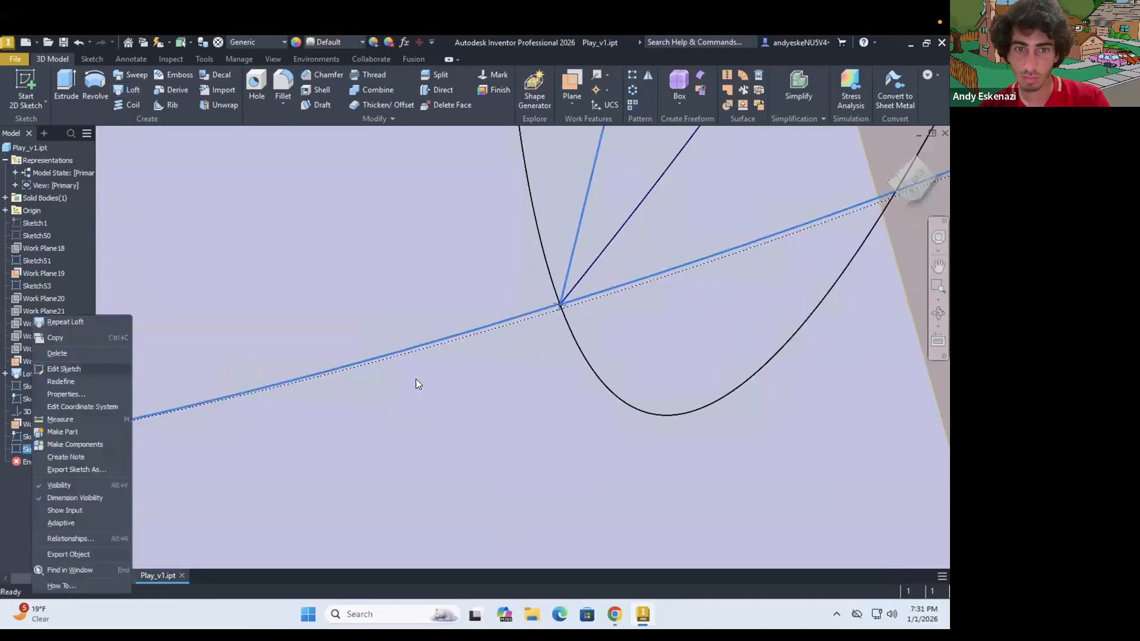
pyautogui.scroll(5, 437, 349)
pyautogui.keyDown('shift'); pyautogui.moveTo(438, 349); pyautogui.dragTo(628, 330, button='middle'); pyautogui.keyUp('shift')
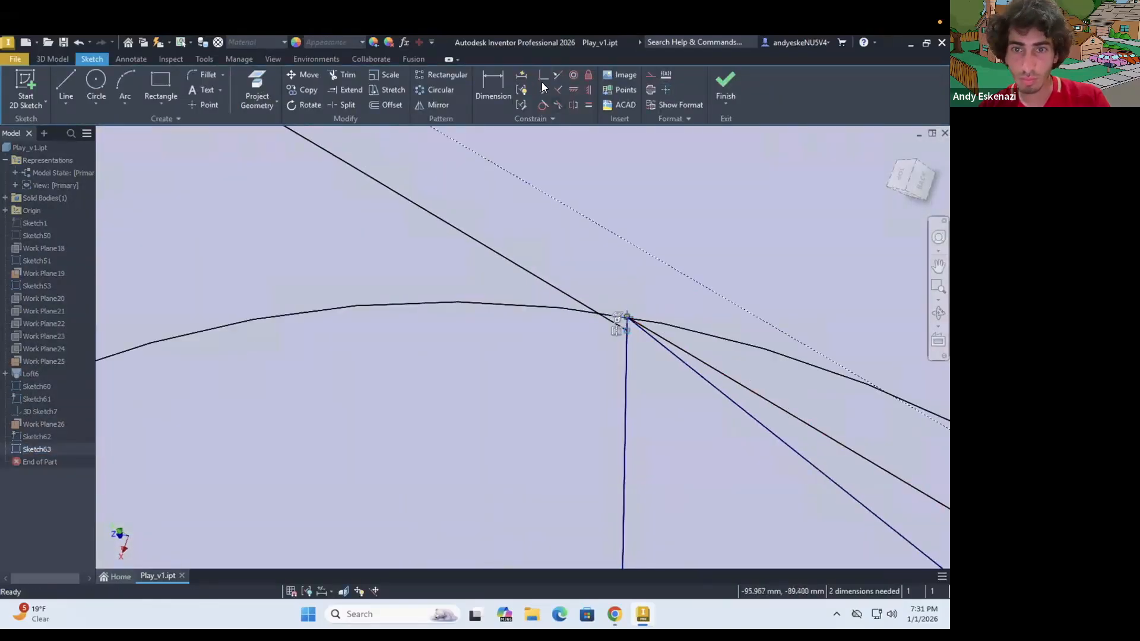
pyautogui.click(542, 78)
pyautogui.click(594, 311)
pyautogui.scroll(-6, 563, 410)
pyautogui.scroll(6, 563, 409)
pyautogui.click(725, 88)
# Step: Loft the solid's end face to Sketch60 using Sketch61, 3D Sketch7 and the two Sketch63 arcs as rails
pyautogui.scroll(-6, 535, 356)
pyautogui.keyDown('shift'); pyautogui.moveTo(535, 357); pyautogui.dragTo(578, 323, button='middle'); pyautogui.keyUp('shift')
pyautogui.scroll(-4, 568, 390)
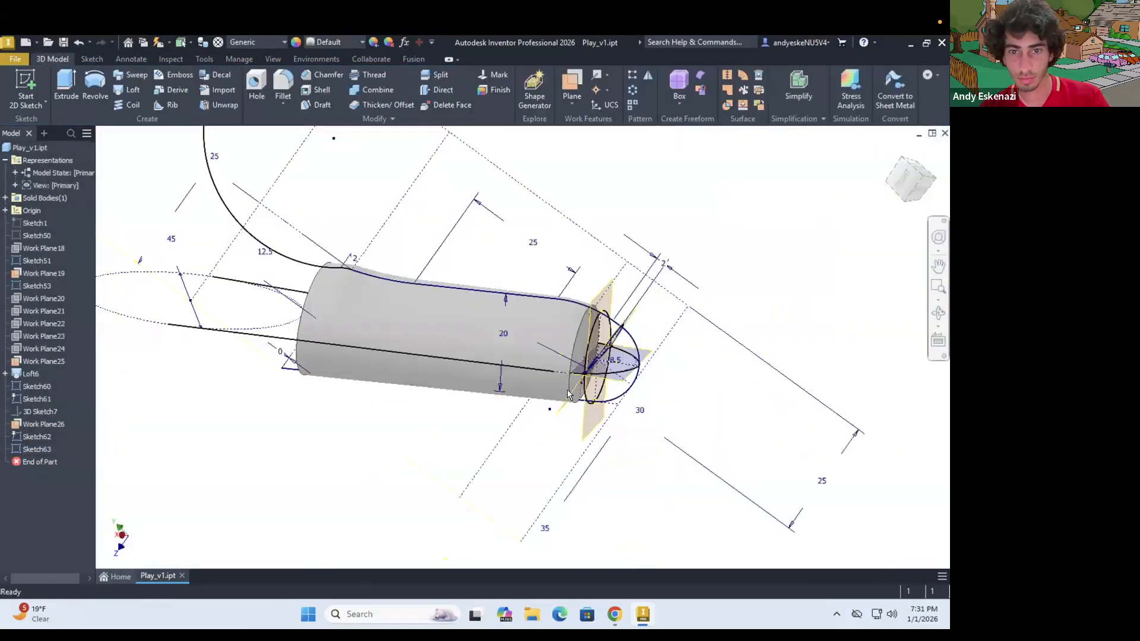
pyautogui.scroll(4, 568, 389)
pyautogui.keyDown('shift'); pyautogui.moveTo(567, 390); pyautogui.dragTo(509, 434, button='middle'); pyautogui.keyUp('shift')
pyautogui.click(127, 90)
pyautogui.click(568, 327)
pyautogui.click(605, 386)
pyautogui.click(314, 196)
pyautogui.click(594, 515)
pyautogui.click(476, 340)
pyautogui.scroll(6, 491, 342)
pyautogui.click(653, 352)
pyautogui.scroll(-8, 654, 353)
pyautogui.keyDown('shift'); pyautogui.moveTo(674, 333); pyautogui.dragTo(656, 378, button='middle'); pyautogui.keyUp('shift')
pyautogui.scroll(8, 654, 372)
pyautogui.click(654, 371)
pyautogui.click(295, 302)
# Step: Start a new sketch on the end face of the new loft
pyautogui.scroll(-8, 694, 310)
pyautogui.moveTo(694, 309)
pyautogui.keyDown('shift'); pyautogui.mouseDown(button='middle')
pyautogui.moveTo(701, 289)
pyautogui.moveTo(664, 426)
pyautogui.moveTo(671, 380)
pyautogui.mouseUp(button='middle'); pyautogui.keyUp('shift')
pyautogui.scroll(3, 656, 306)
pyautogui.click(653, 333)
pyautogui.click(617, 369)
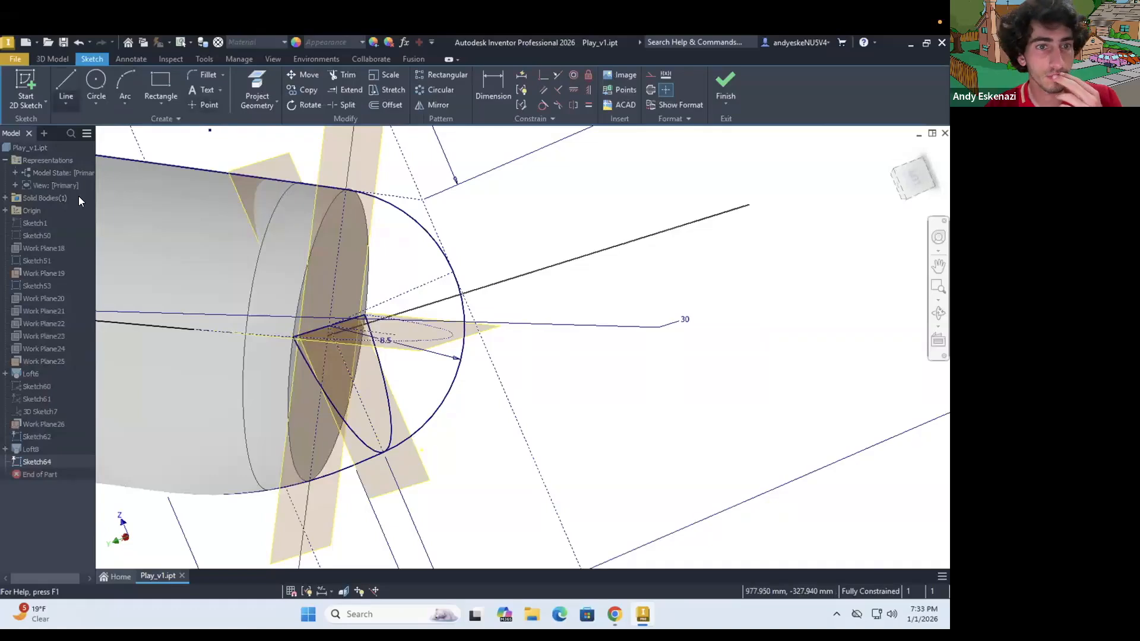
# Step: Try to draw a spline between the end face's side points through its lowest point
pyautogui.scroll(-3, 429, 261)
pyautogui.press('p')
pyautogui.scroll(5, 521, 496)
pyautogui.keyDown('shift'); pyautogui.moveTo(521, 496); pyautogui.dragTo(333, 473, button='middle'); pyautogui.keyUp('shift')
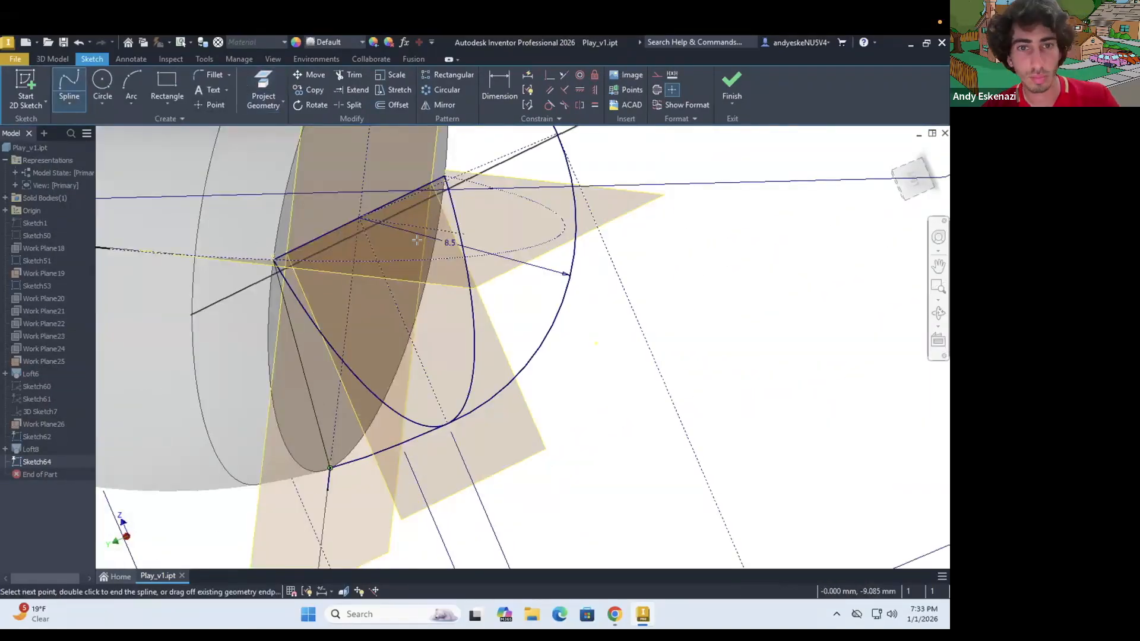
pyautogui.click(445, 176)
pyautogui.scroll(-4, 434, 247)
pyautogui.click(412, 155)
pyautogui.scroll(6, 380, 255)
pyautogui.click(356, 252)
pyautogui.scroll(-5, 373, 264)
pyautogui.keyDown('shift'); pyautogui.moveTo(374, 267); pyautogui.dragTo(482, 377, button='middle'); pyautogui.keyUp('shift')
pyautogui.hotkey('ctrl', 'z')
# Step: Draw a spline around the lower half of the end face between its two side points and finish Sketch64
pyautogui.click(70, 86)
pyautogui.scroll(4, 300, 333)
pyautogui.click(289, 322)
pyautogui.scroll(-5, 315, 338)
pyautogui.click(410, 257)
pyautogui.click(306, 333)
pyautogui.scroll(4, 419, 366)
pyautogui.press('l')
pyautogui.keyDown('shift'); pyautogui.moveTo(389, 386); pyautogui.dragTo(451, 387, button='middle'); pyautogui.keyUp('shift')
pyautogui.press('Escape')
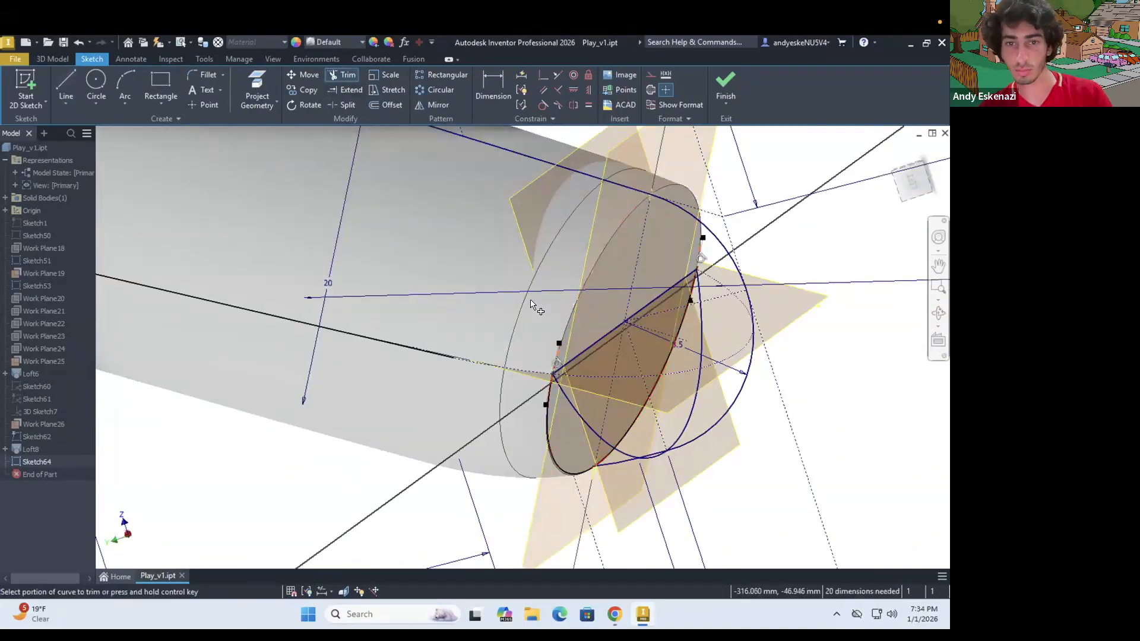
pyautogui.scroll(-4, 532, 304)
pyautogui.click(725, 86)
# Step: Start a sketch on Work Plane18, project the lower profile curve leading into the rounded tip, and finish Sketch65
pyautogui.scroll(-4, 657, 385)
pyautogui.click(25, 89)
pyautogui.click(43, 249)
pyautogui.scroll(7, 709, 450)
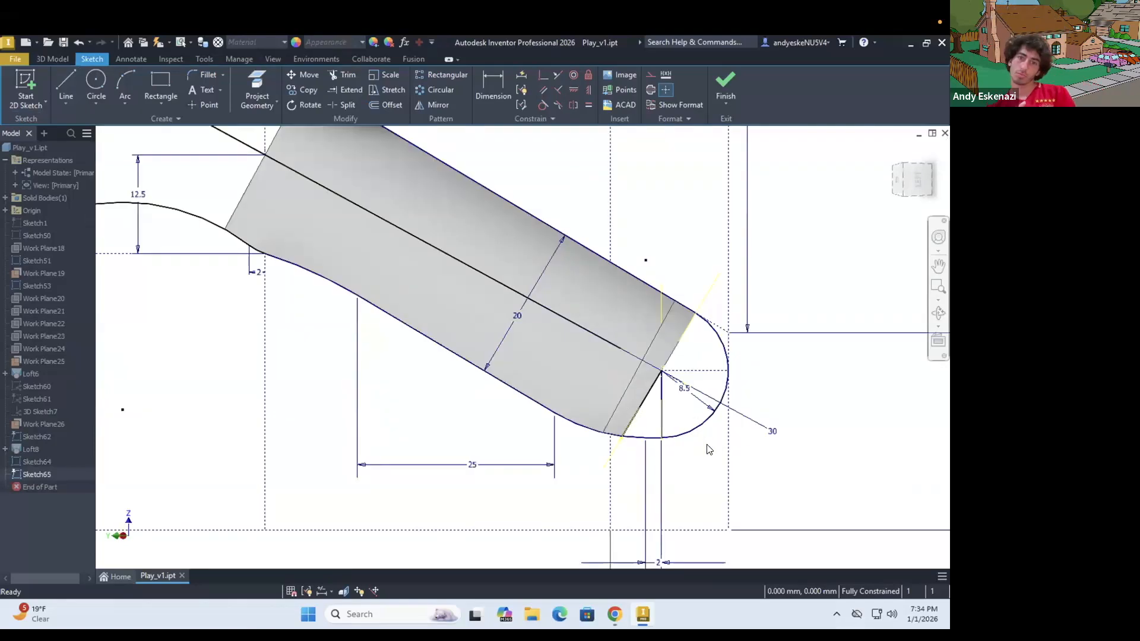
pyautogui.keyDown('shift'); pyautogui.moveTo(649, 398); pyautogui.dragTo(781, 382, button='middle'); pyautogui.keyUp('shift')
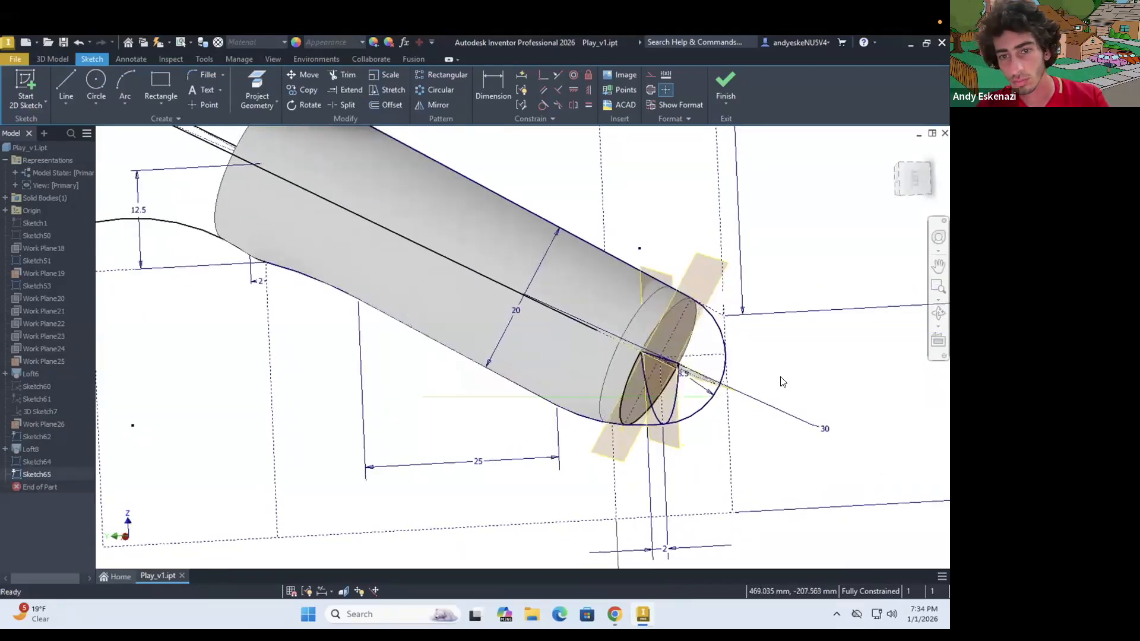
pyautogui.scroll(3, 781, 382)
pyautogui.moveTo(586, 400)
pyautogui.keyDown('shift'); pyautogui.mouseDown(button='middle')
pyautogui.moveTo(686, 426)
pyautogui.moveTo(577, 513)
pyautogui.mouseUp(button='middle'); pyautogui.keyUp('shift')
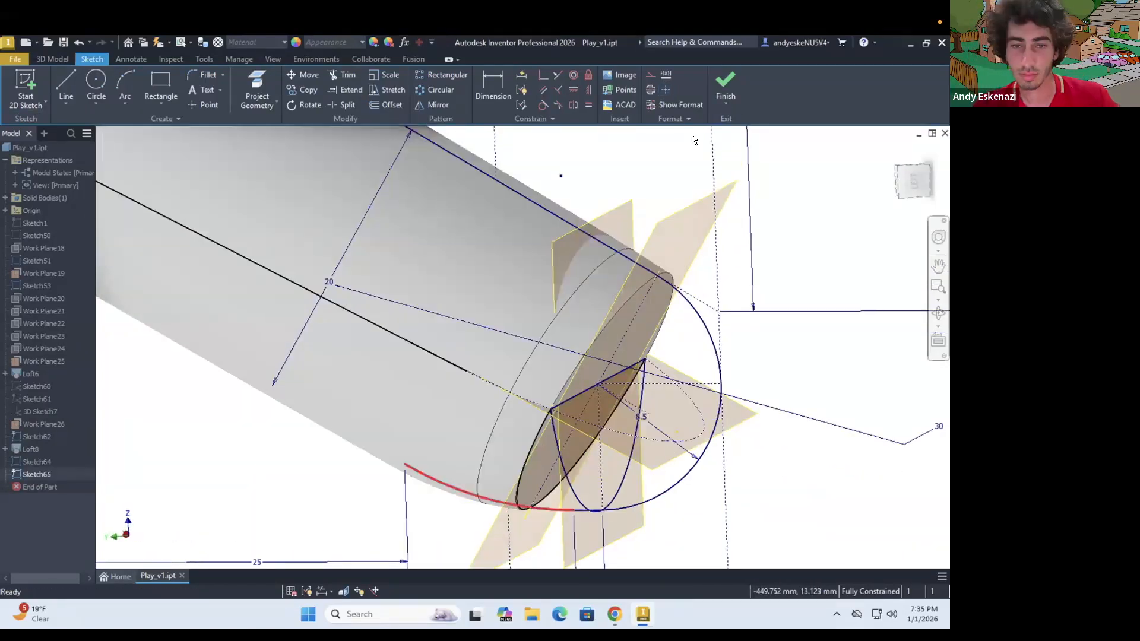
pyautogui.keyDown('shift'); pyautogui.moveTo(567, 478); pyautogui.dragTo(594, 464); pyautogui.keyUp('shift')
pyautogui.click(726, 86)
# Step: Loft the half-section Sketch64 to Sketch62 using the projected curve in Sketch65 as a rail
pyautogui.click(126, 89)
pyautogui.keyDown('shift'); pyautogui.moveTo(573, 428); pyautogui.dragTo(533, 460, button='middle'); pyautogui.keyUp('shift')
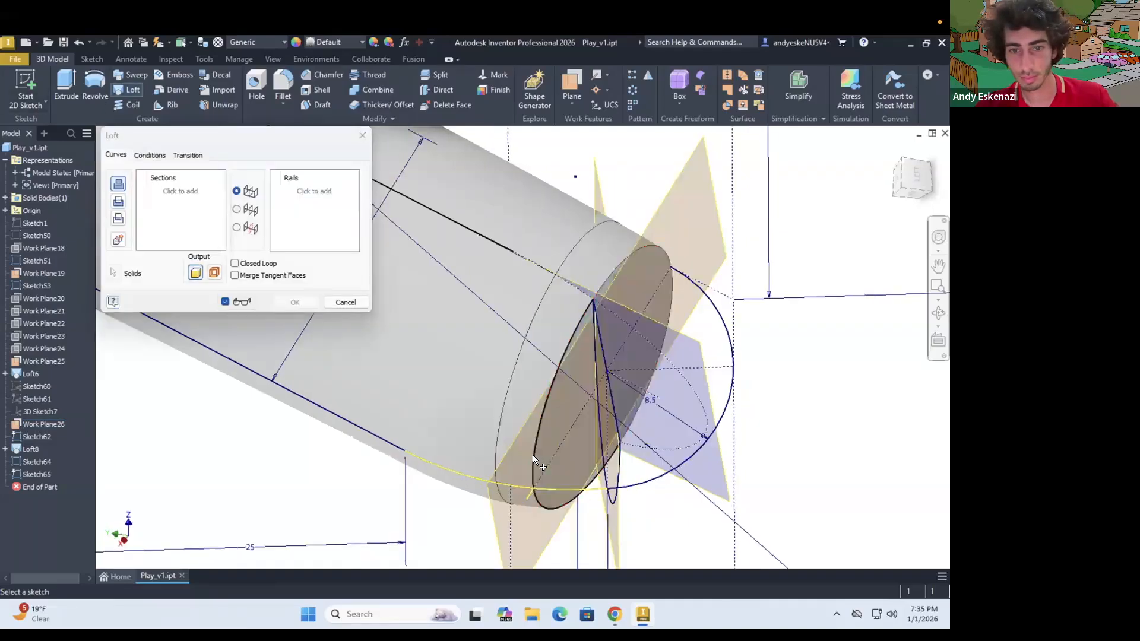
pyautogui.click(295, 302)
pyautogui.keyDown('shift'); pyautogui.moveTo(297, 308); pyautogui.dragTo(490, 354, button='middle'); pyautogui.keyUp('shift')
pyautogui.scroll(5, 519, 495)
pyautogui.scroll(-5, 408, 279)
pyautogui.scroll(5, 490, 354)
pyautogui.scroll(-3, 490, 354)
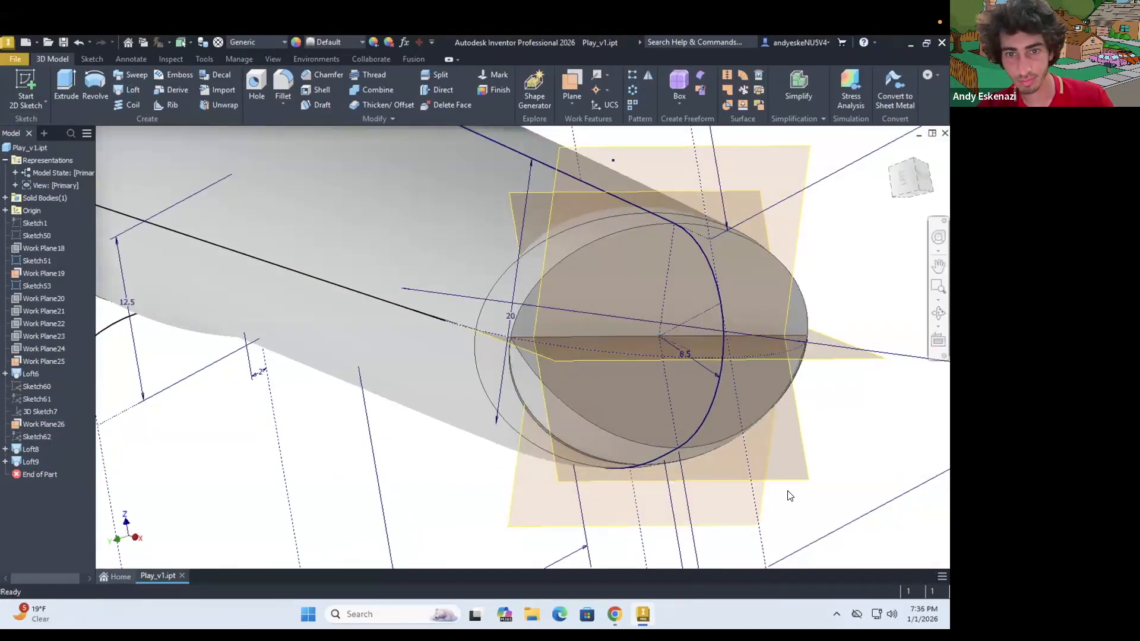
# Step: Edit Sketch64, remove the spline around the lower half, and project the full edge of the end face
pyautogui.rightClick(38, 487)
pyautogui.click(71, 384)
pyautogui.keyDown('shift'); pyautogui.moveTo(404, 394); pyautogui.dragTo(321, 410, button='middle'); pyautogui.keyUp('shift')
pyautogui.rightClick(273, 427)
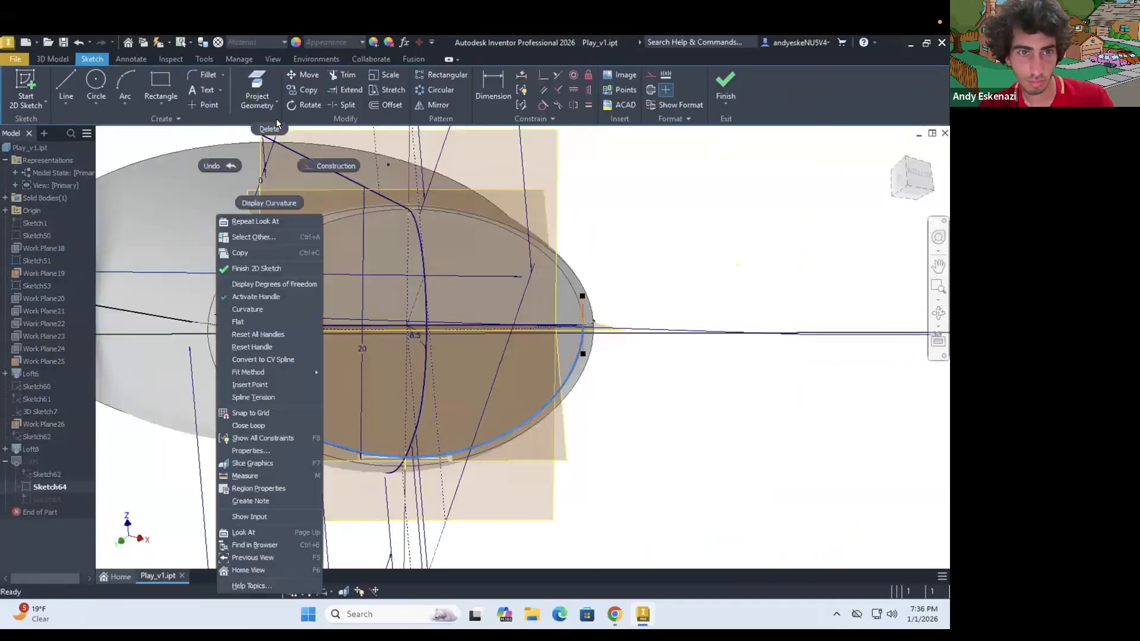
pyautogui.click(214, 165)
pyautogui.click(257, 89)
pyautogui.keyDown('shift'); pyautogui.moveTo(380, 457); pyautogui.dragTo(511, 445, button='middle'); pyautogui.keyUp('shift')
pyautogui.scroll(-3, 511, 445)
pyautogui.scroll(3, 511, 447)
# Step: Convert the projected end-face edge in Sketch64 to construction geometry and finish the sketch
pyautogui.click(341, 74)
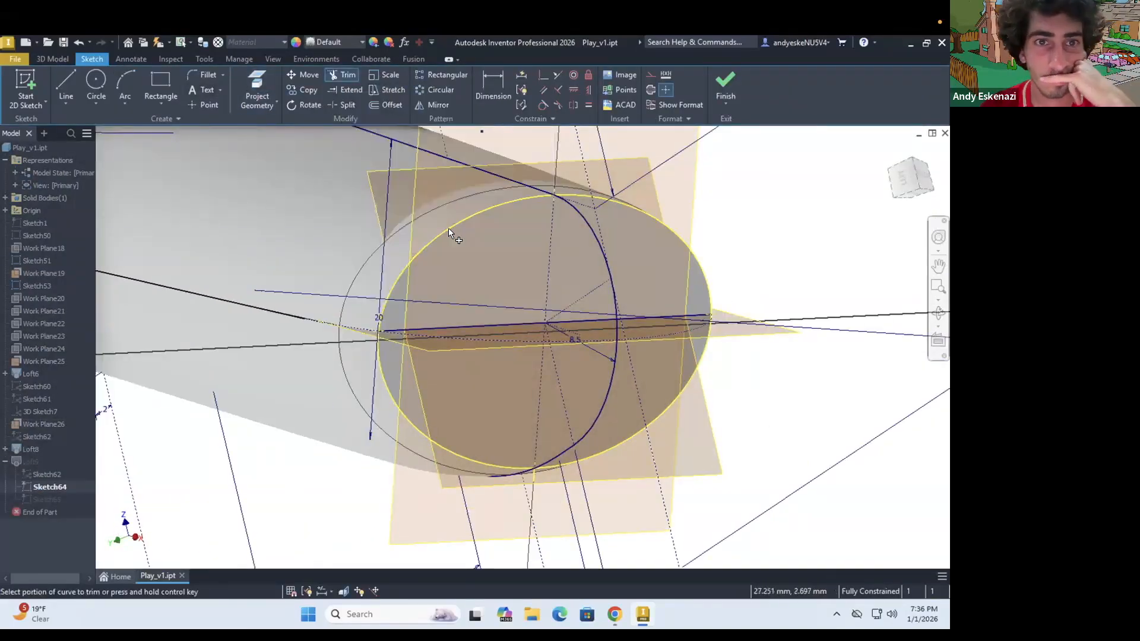
pyautogui.keyDown('shift'); pyautogui.moveTo(396, 284); pyautogui.dragTo(540, 410, button='middle'); pyautogui.keyUp('shift')
pyautogui.press('Escape')
pyautogui.click(124, 85)
pyautogui.click(273, 102)
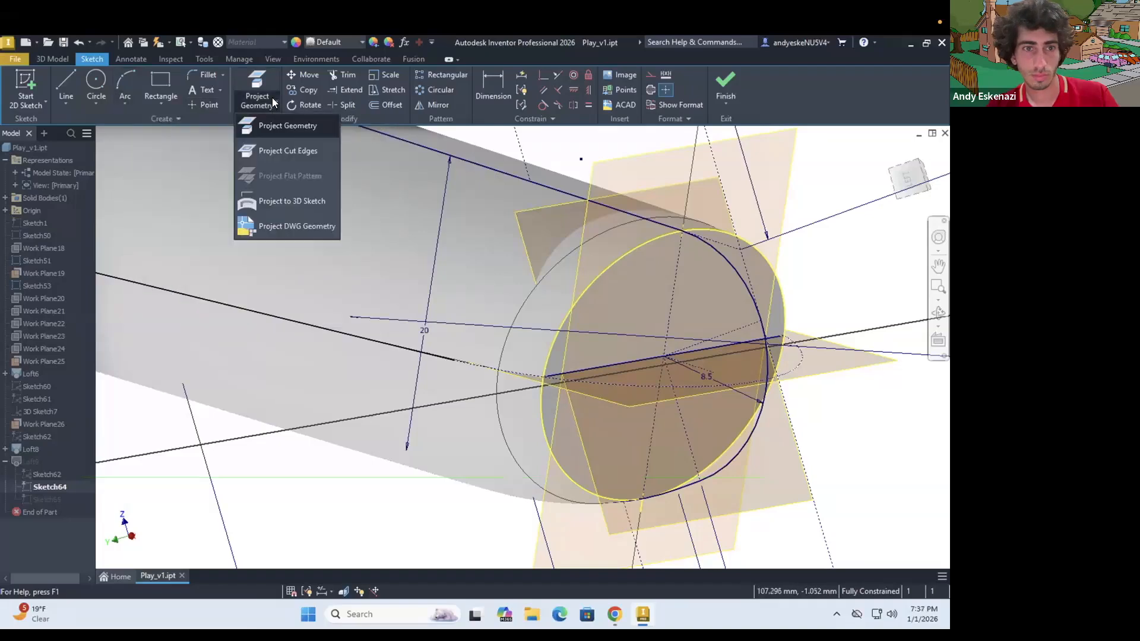
pyautogui.rightClick(553, 328)
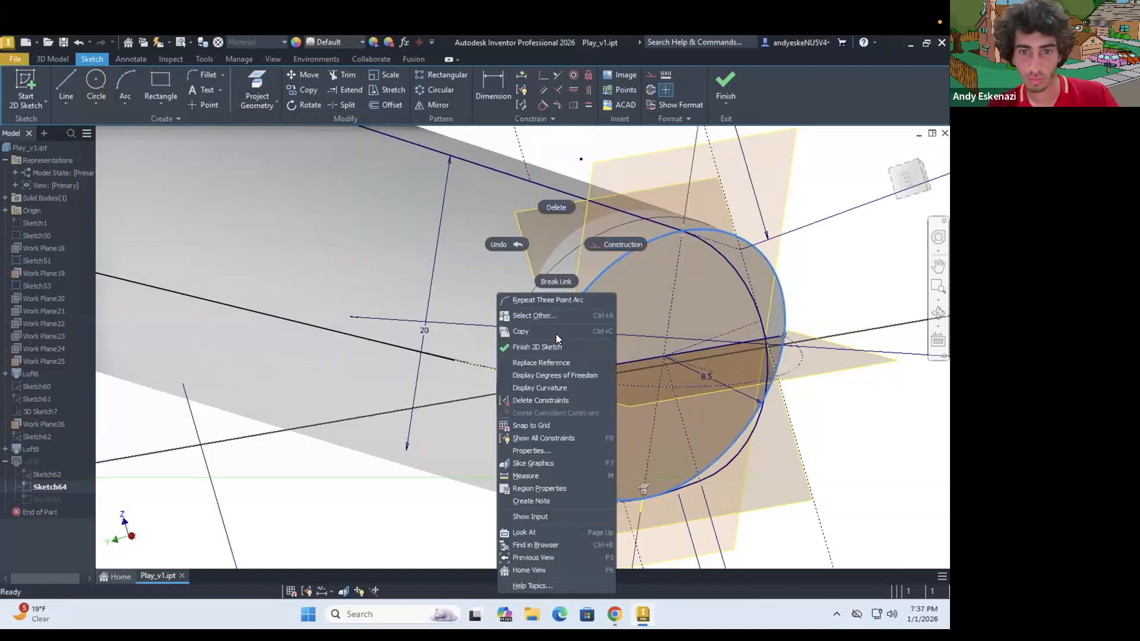
pyautogui.click(616, 246)
pyautogui.click(65, 103)
pyautogui.click(95, 178)
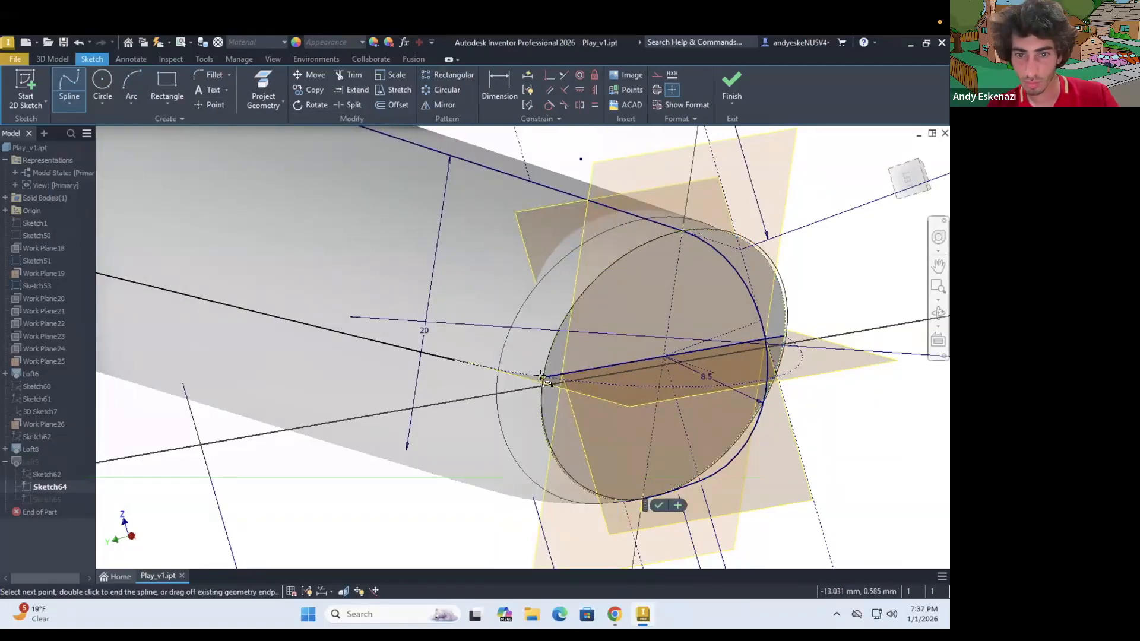
pyautogui.click(726, 88)
pyautogui.click(272, 151)
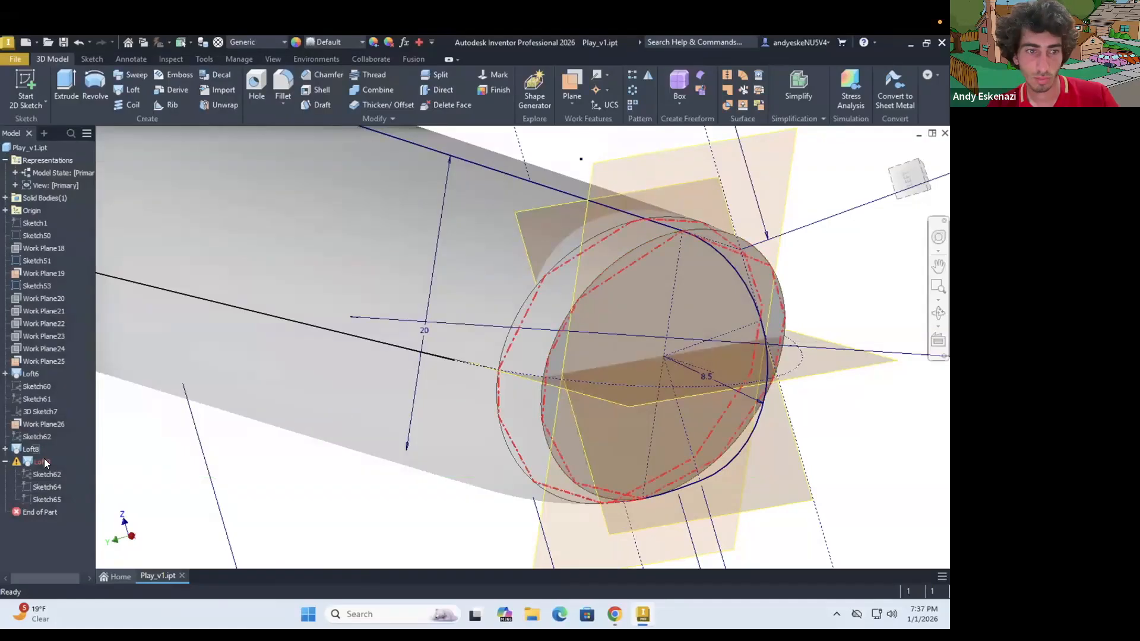
# Step: Delete Loft9 while keeping Sketch64 and Sketch65
pyautogui.click(5, 450)
pyautogui.rightClick(52, 462)
pyautogui.click(71, 498)
pyautogui.scroll(4, 381, 380)
pyautogui.keyDown('shift'); pyautogui.moveTo(344, 380); pyautogui.dragTo(381, 387, button='middle'); pyautogui.keyUp('shift')
pyautogui.rightClick(44, 525)
pyautogui.click(73, 432)
pyautogui.press('Escape')
pyautogui.press('Delete')
pyautogui.moveTo(582, 423)
pyautogui.keyDown('shift'); pyautogui.mouseDown(button='middle')
pyautogui.moveTo(626, 426)
pyautogui.moveTo(606, 428)
pyautogui.mouseUp(button='middle'); pyautogui.keyUp('shift')
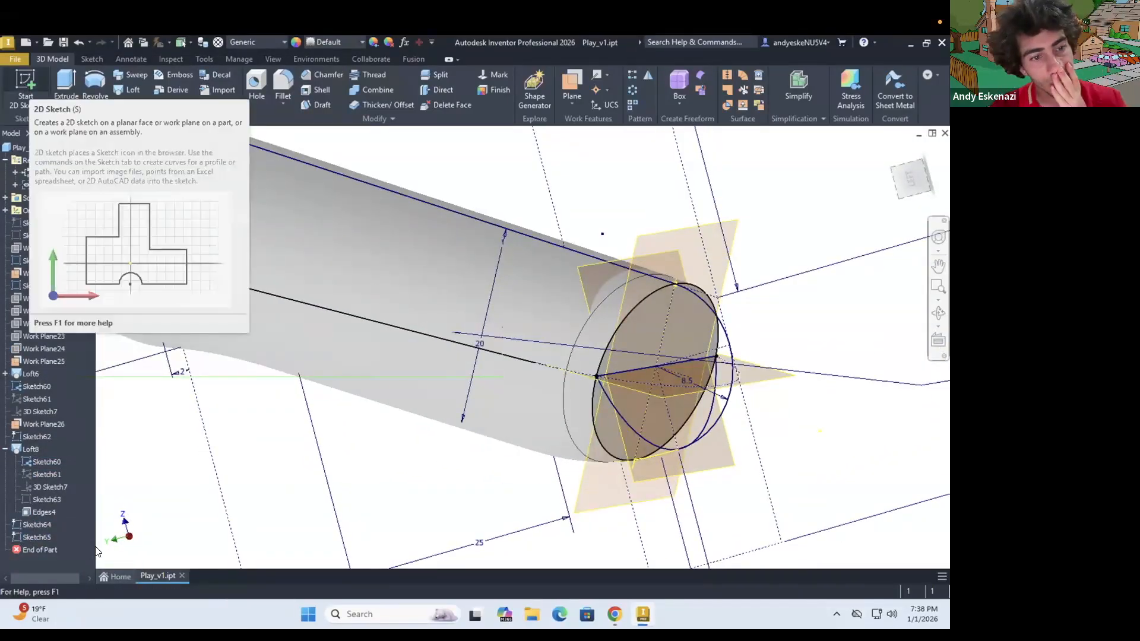
# Step: Edit Sketch60 under Loft8, copy its full ellipse, finish the sketch and hide it
pyautogui.rightClick(35, 461)
pyautogui.click(62, 353)
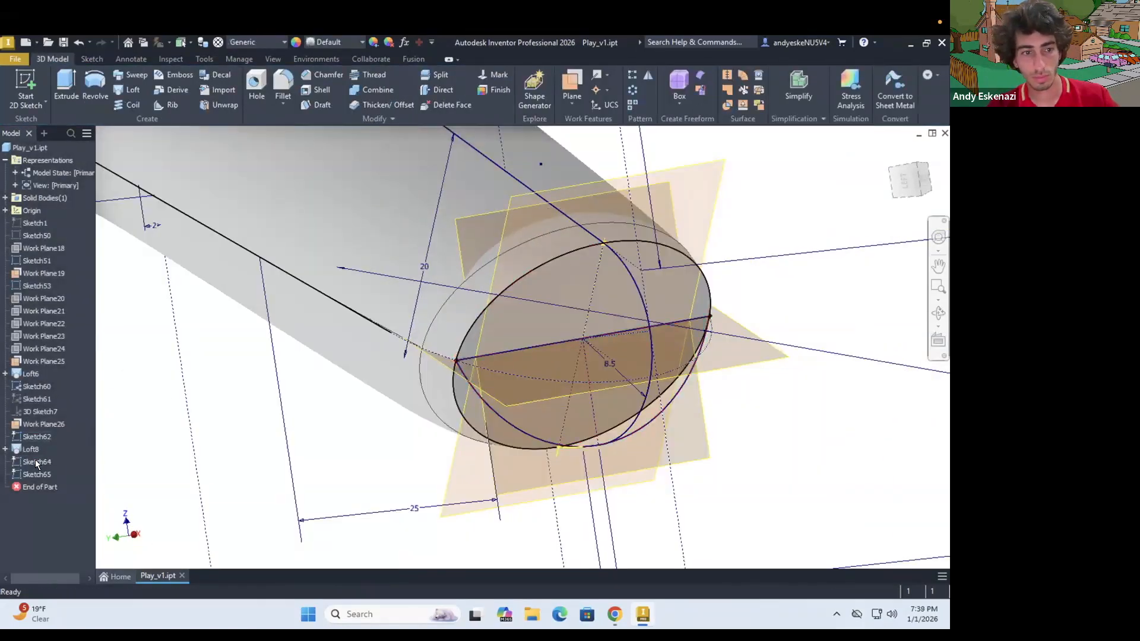
pyautogui.rightClick(37, 463)
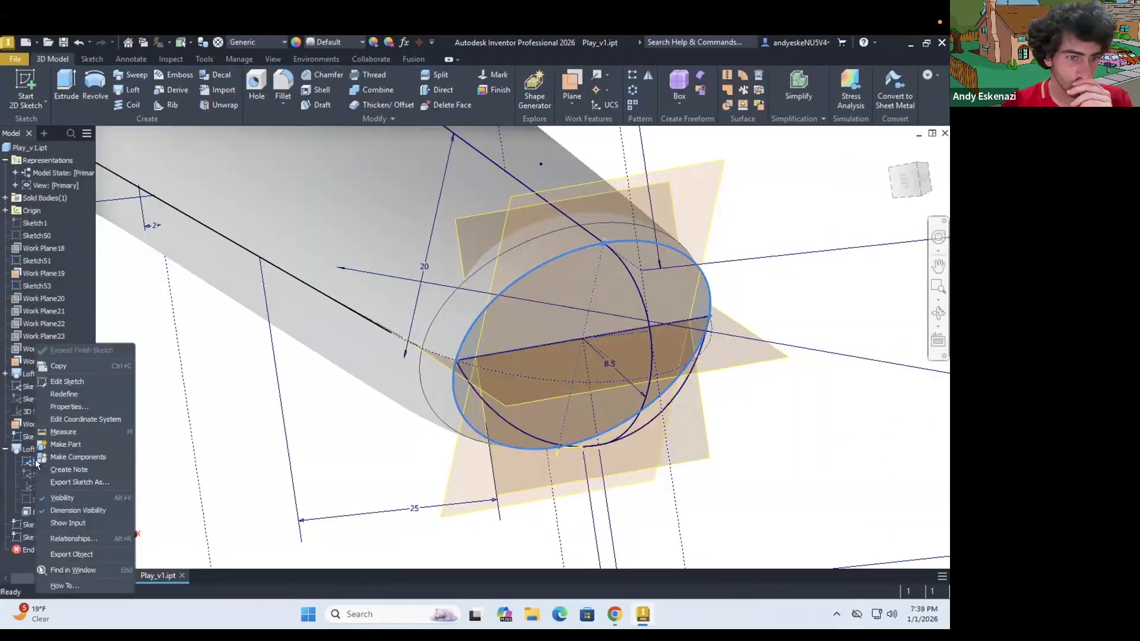
pyautogui.click(78, 366)
pyautogui.rightClick(67, 462)
pyautogui.click(77, 382)
pyautogui.moveTo(146, 182); pyautogui.dragTo(642, 520)
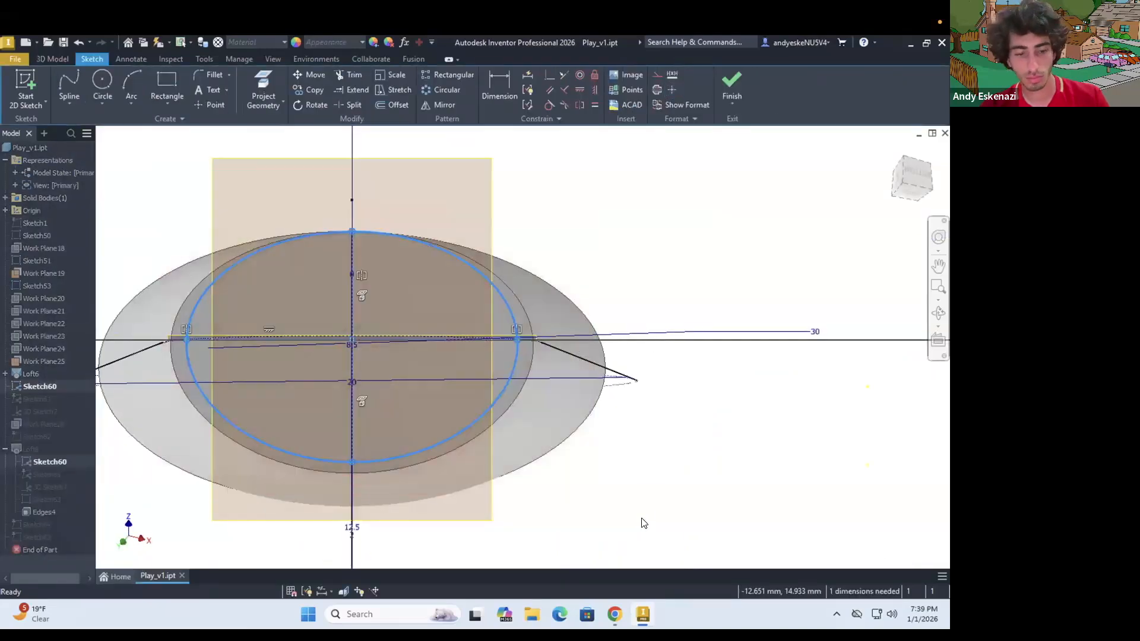
pyautogui.hotkey('ctrl', 'c')
pyautogui.click(737, 83)
pyautogui.rightClick(51, 463)
pyautogui.click(77, 497)
pyautogui.click(6, 450)
# Step: Edit Sketch64 and paste the copied ellipse beside the end face
pyautogui.rightClick(37, 464)
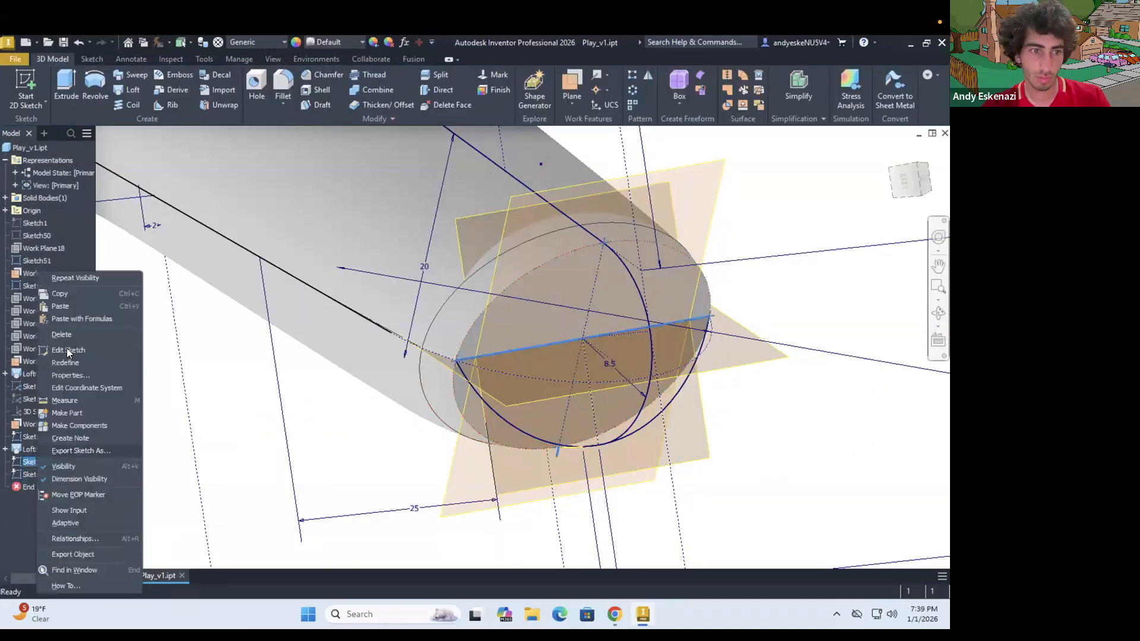
pyautogui.click(66, 348)
pyautogui.keyDown('shift'); pyautogui.moveTo(796, 367); pyautogui.dragTo(805, 209, button='middle'); pyautogui.keyUp('shift')
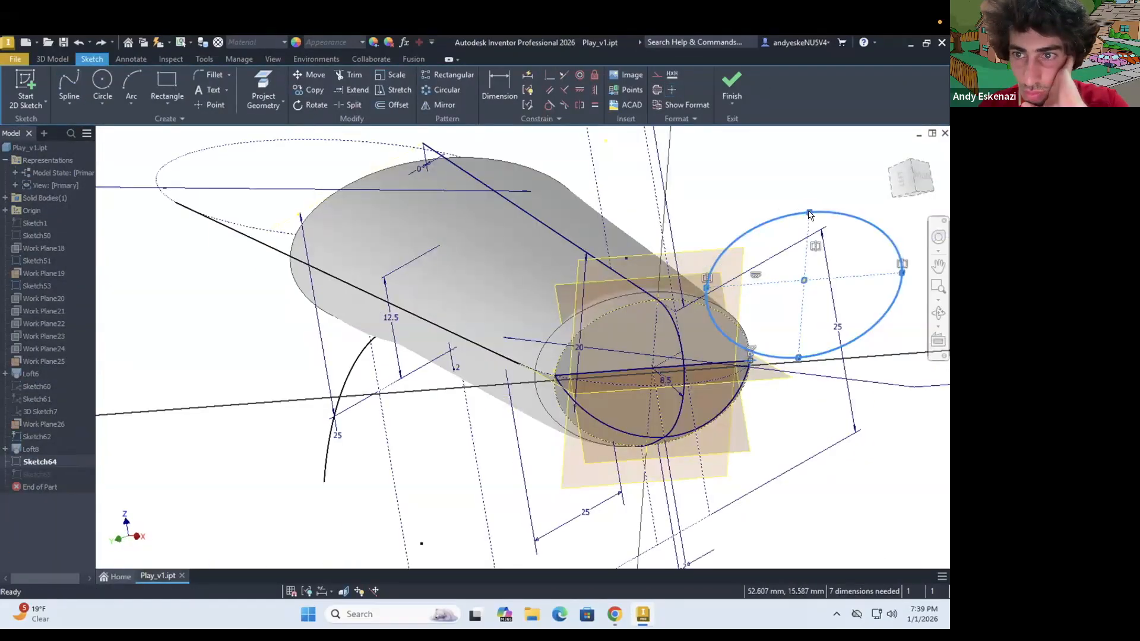
# Step: Try to align the pasted ellipse with the end face by repositioning and constraining it
pyautogui.moveTo(664, 319); pyautogui.dragTo(664, 318)
pyautogui.scroll(5, 664, 318)
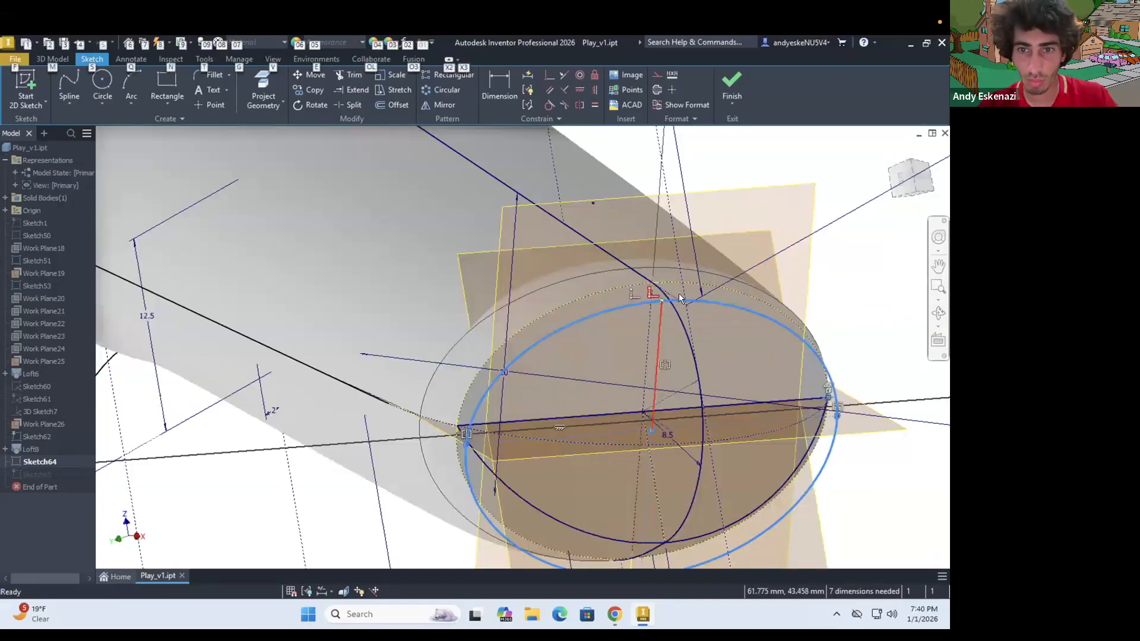
pyautogui.scroll(-5, 465, 485)
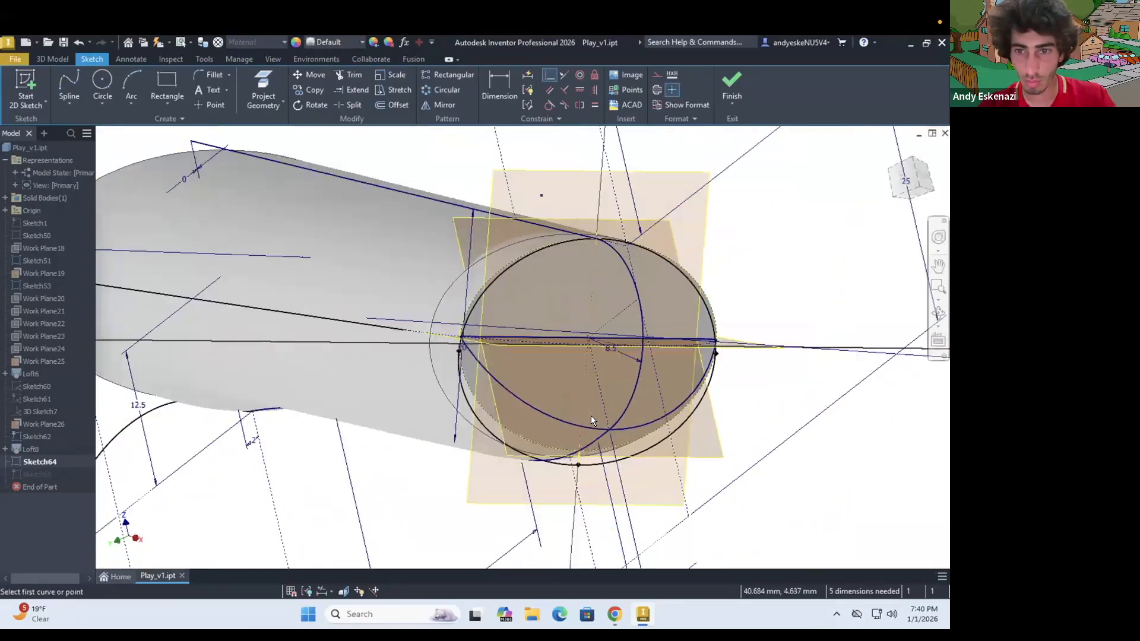
pyautogui.click(310, 75)
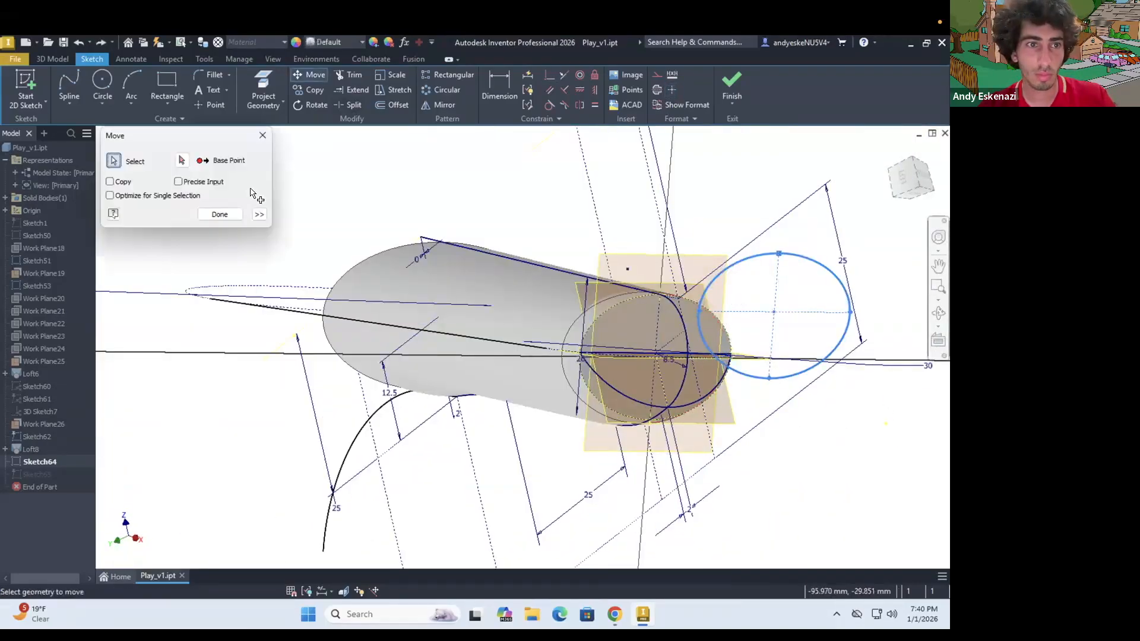
pyautogui.scroll(3, 651, 376)
pyautogui.click(433, 366)
pyautogui.hotkey('ctrl', 'z')
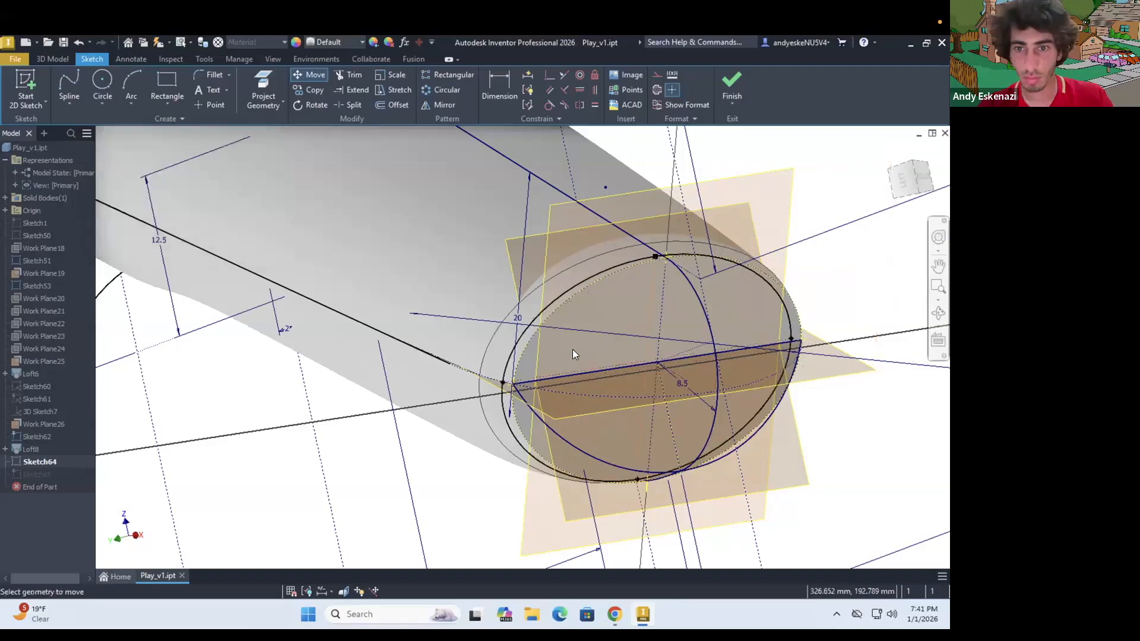
# Step: Move the pasted ellipse from a base point onto the end-face outline and finish Sketch64
pyautogui.scroll(-5, 686, 346)
pyautogui.click(310, 75)
pyautogui.click(759, 280)
pyautogui.scroll(3, 759, 280)
pyautogui.click(182, 161)
pyautogui.click(605, 350)
pyautogui.click(605, 349)
pyautogui.scroll(3, 515, 466)
pyautogui.press('Escape')
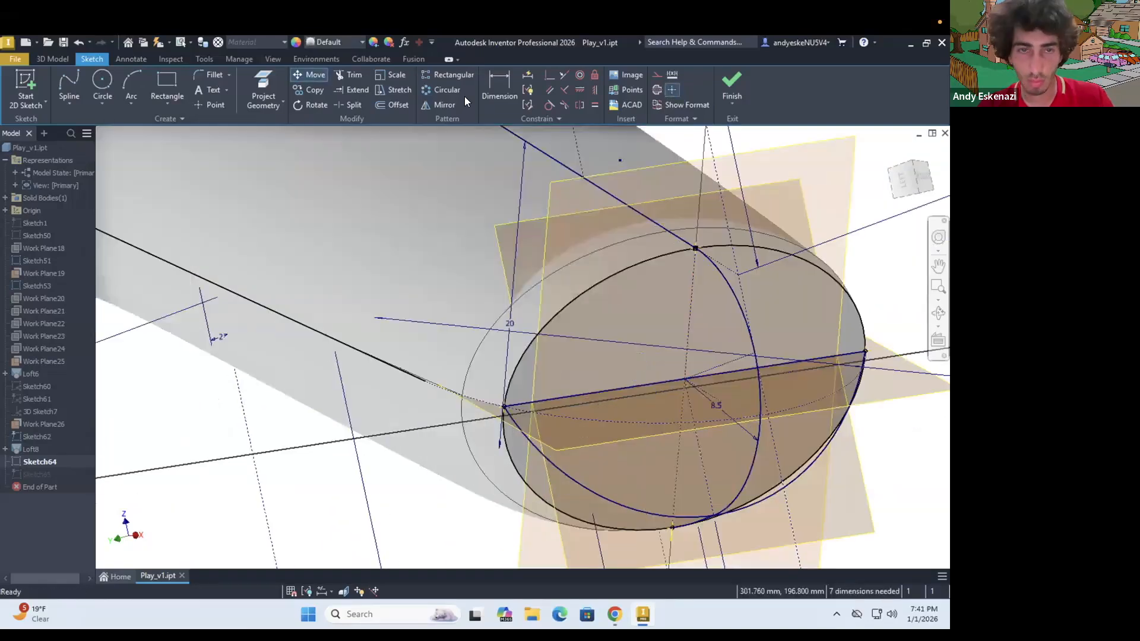
pyautogui.click(734, 106)
# Step: Reopen Sketch64, outline only the end face's lower half with a spline, close it with a straight line between the side points, and finish
pyautogui.click(129, 89)
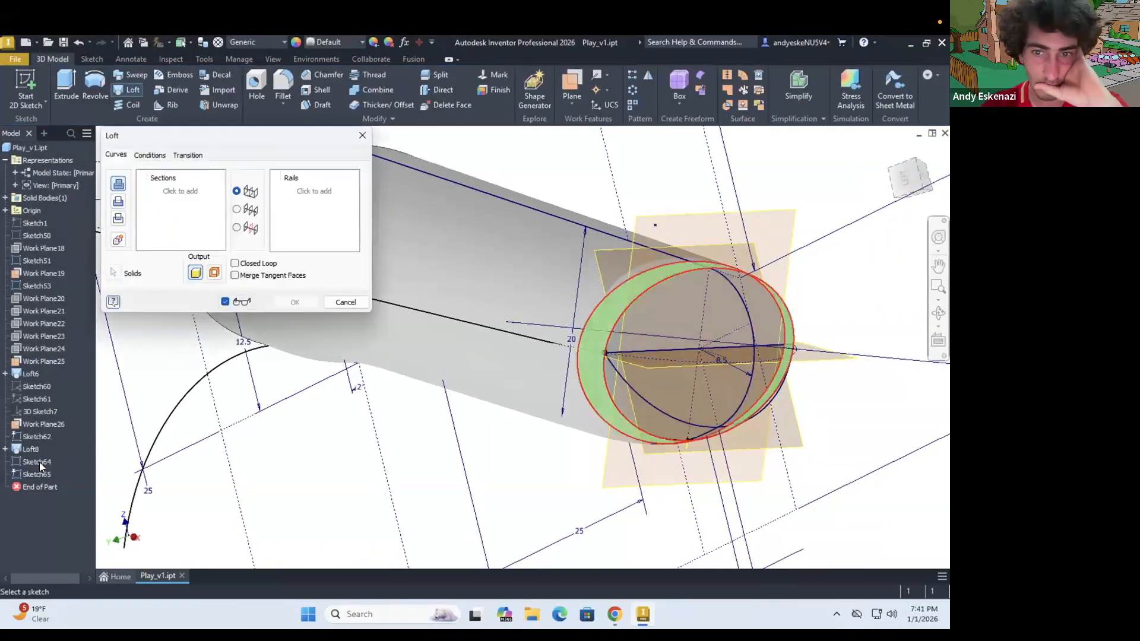
pyautogui.doubleClick(40, 463)
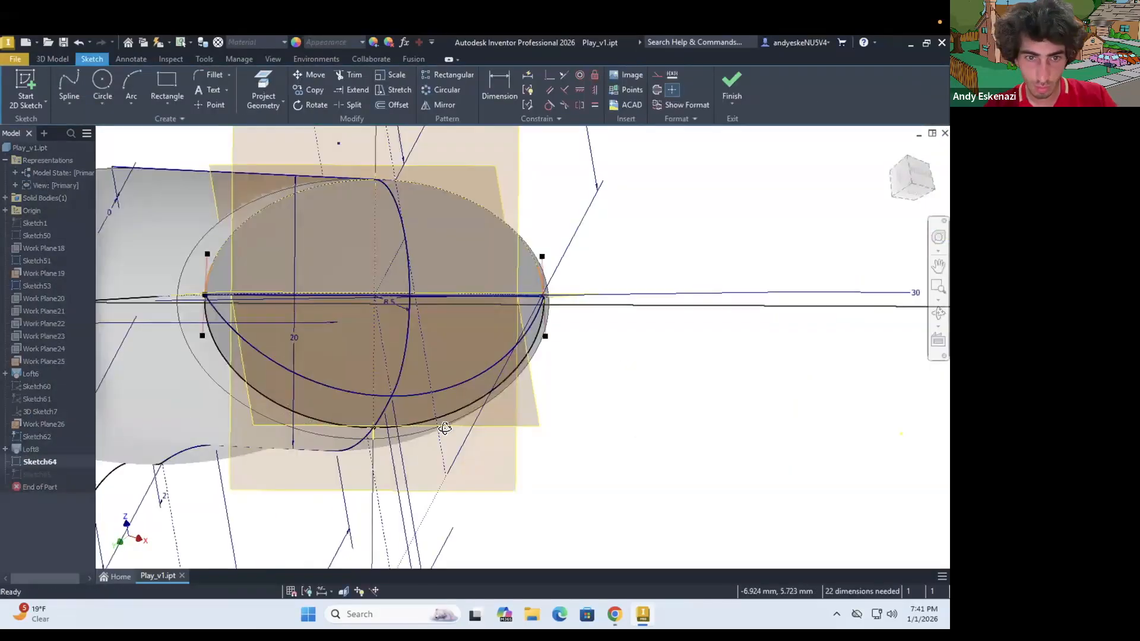
pyautogui.rightClick(542, 474)
pyautogui.click(542, 509)
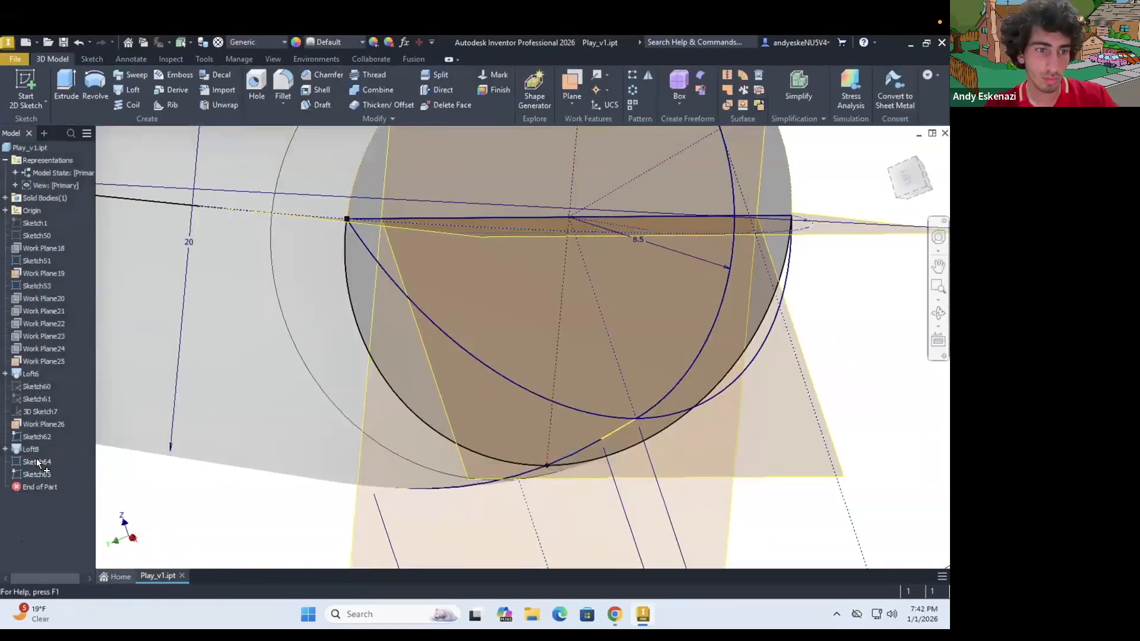
pyautogui.doubleClick(39, 463)
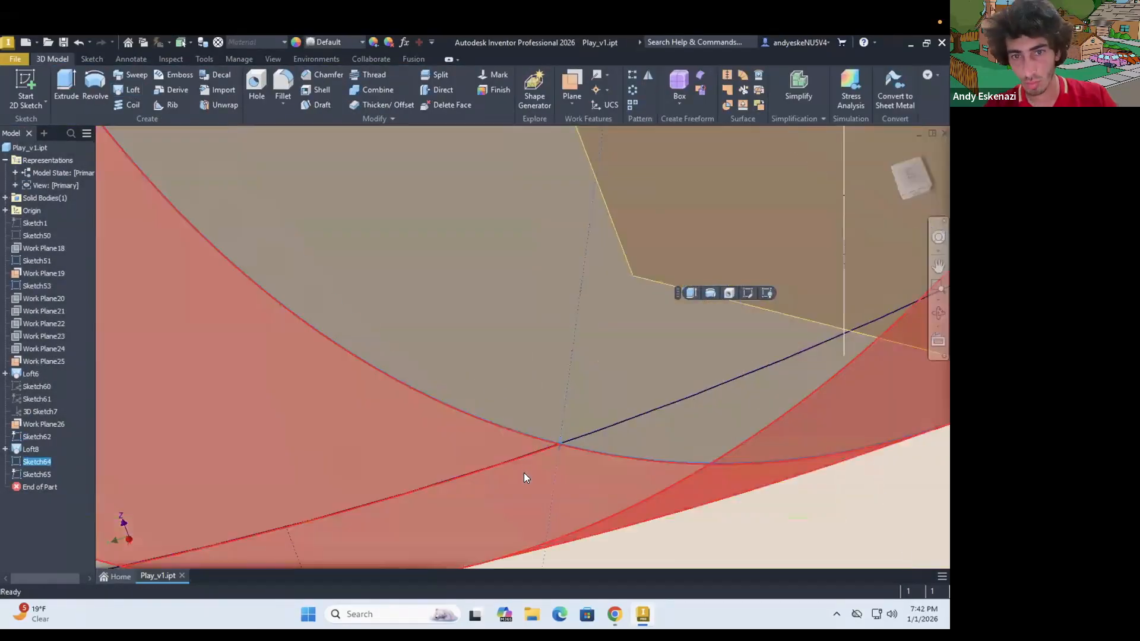
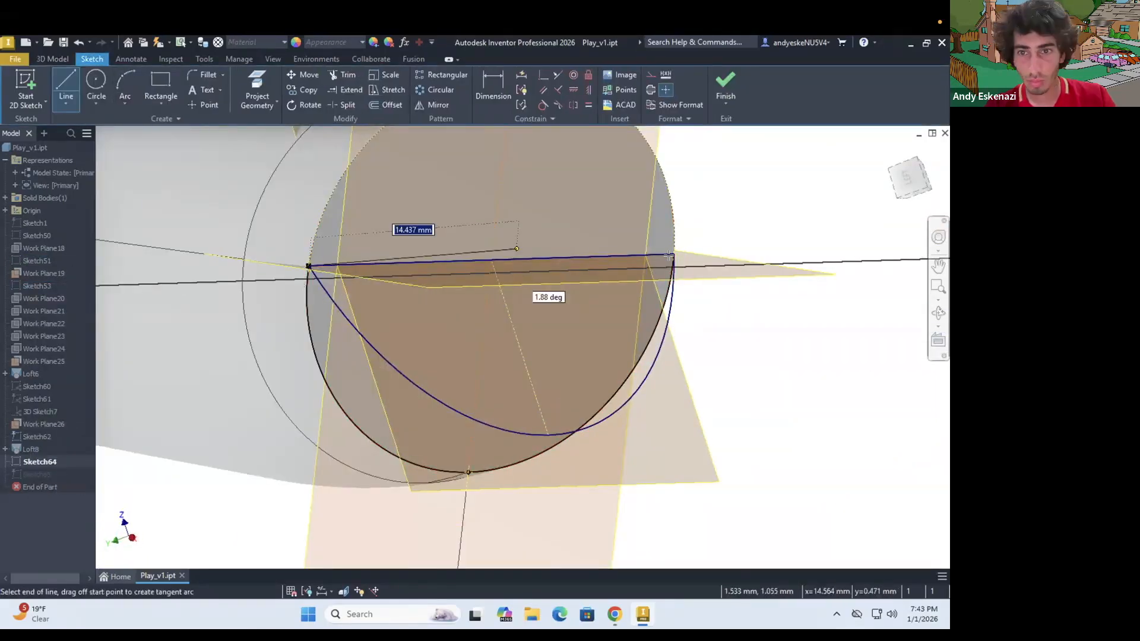
pyautogui.click(725, 86)
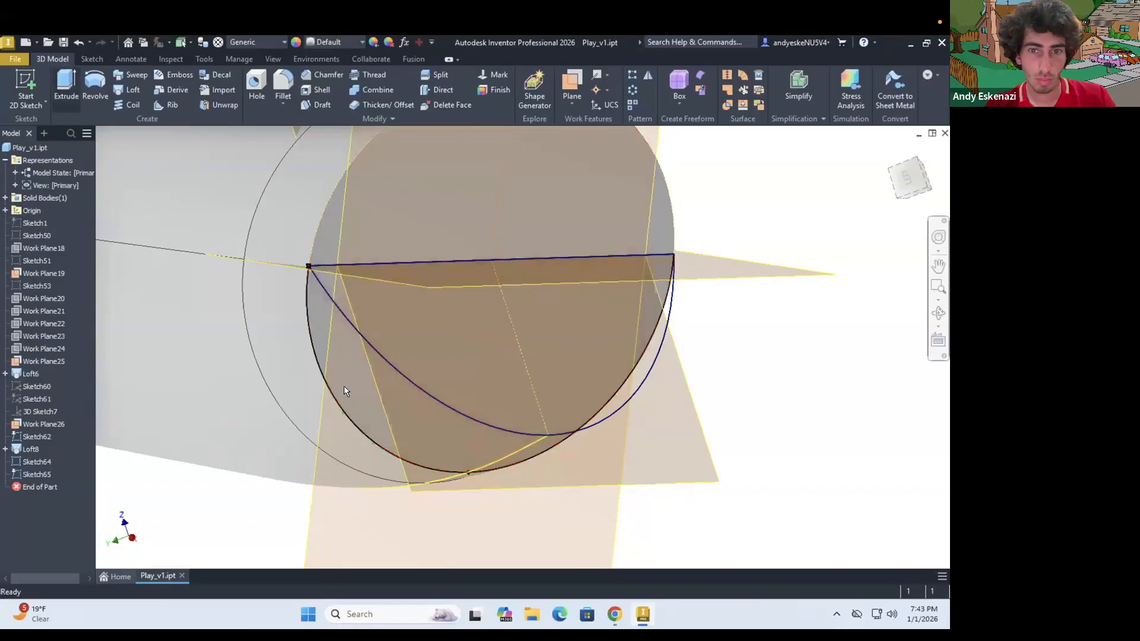
# Step: Loft the closed half-section in Sketch64 to Sketch62 using the curve in Sketch65 as a rail
pyautogui.click(320, 380)
pyautogui.hotkey('shift', 'l')
pyautogui.click(357, 487)
pyautogui.click(295, 303)
pyautogui.scroll(4, 534, 345)
pyautogui.moveTo(530, 344)
pyautogui.keyDown('shift'); pyautogui.mouseDown(button='middle')
pyautogui.moveTo(609, 362)
pyautogui.moveTo(583, 338)
pyautogui.moveTo(511, 386)
pyautogui.moveTo(584, 336)
pyautogui.moveTo(595, 450)
pyautogui.mouseUp(button='middle'); pyautogui.keyUp('shift')
pyautogui.scroll(2, 445, 342)
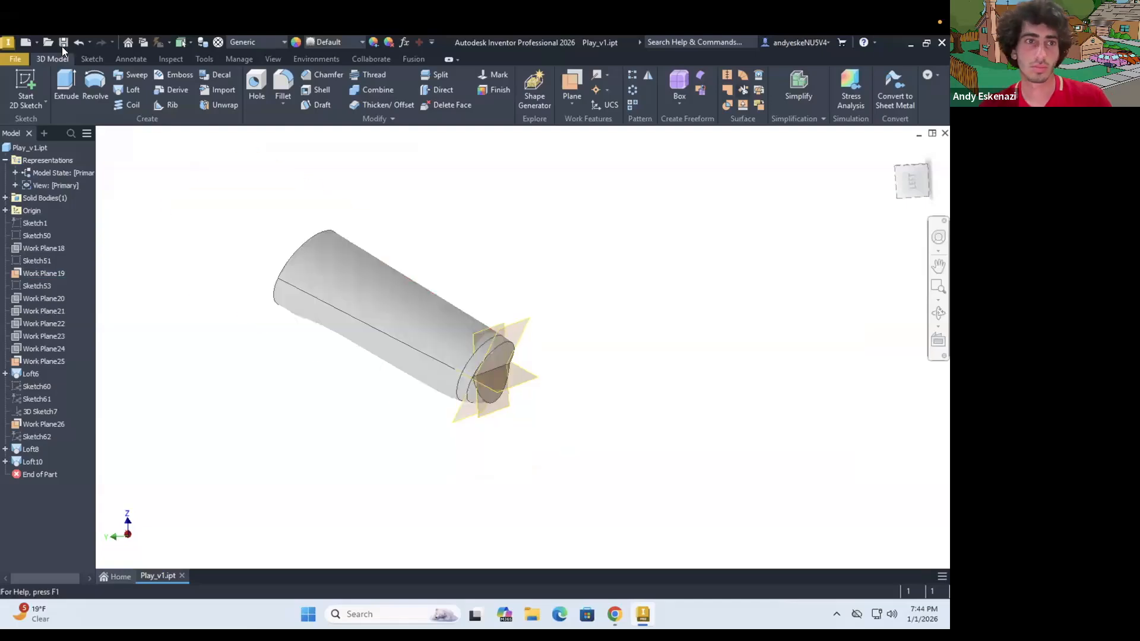
# Step: Start an extrusion of all regions inside the 45 mm circle in Sketch1
pyautogui.scroll(3, 306, 226)
pyautogui.moveTo(339, 277)
pyautogui.keyDown('shift'); pyautogui.mouseDown(button='middle')
pyautogui.moveTo(325, 249)
pyautogui.moveTo(339, 224)
pyautogui.moveTo(347, 270)
pyautogui.mouseUp(button='middle'); pyautogui.keyUp('shift')
pyautogui.scroll(-3, 339, 224)
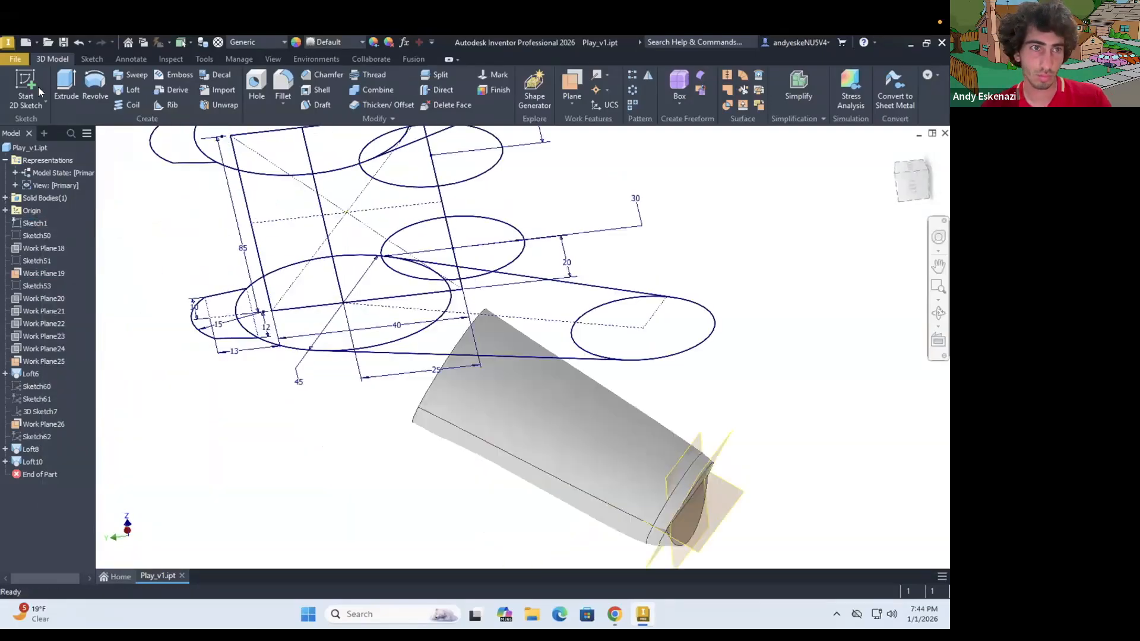
pyautogui.click(66, 86)
pyautogui.click(390, 280)
pyautogui.click(415, 359)
pyautogui.scroll(4, 433, 398)
# Step: Set the circle's extrusion to asymmetric with distances of 1 mm and 25 mm and create it
pyautogui.click(213, 232)
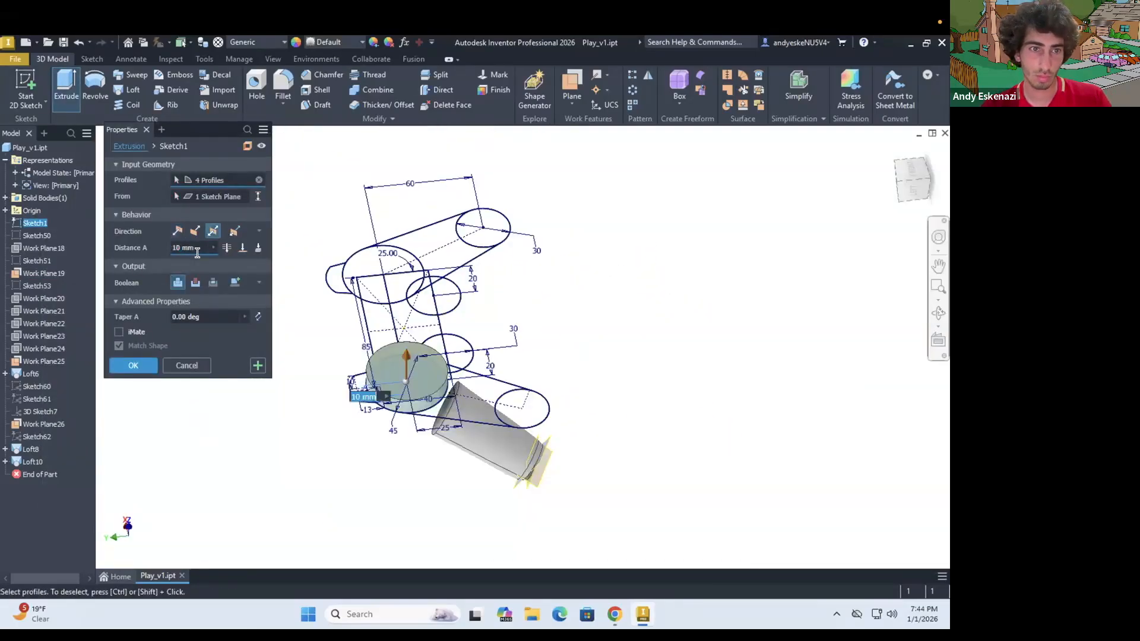
pyautogui.click(236, 232)
pyautogui.write('1')
pyautogui.press('Tab')
pyautogui.write('25')
pyautogui.scroll(-4, 406, 424)
pyautogui.keyDown('shift'); pyautogui.moveTo(452, 409); pyautogui.dragTo(558, 309, button='middle'); pyautogui.keyUp('shift')
pyautogui.scroll(3, 575, 223)
pyautogui.click(133, 398)
pyautogui.moveTo(594, 356)
pyautogui.keyDown('shift'); pyautogui.mouseDown(button='middle')
pyautogui.moveTo(599, 340)
pyautogui.moveTo(565, 331)
pyautogui.moveTo(605, 321)
pyautogui.moveTo(487, 368)
pyautogui.mouseUp(button='middle'); pyautogui.keyUp('shift')
# Step: Start a sketch on the lofted lobe's large end face beside the cylinder and project the face outline
pyautogui.press('Escape')
pyautogui.rightClick(46, 389)
pyautogui.click(122, 155)
pyautogui.click(26, 89)
pyautogui.click(596, 351)
pyautogui.click(258, 89)
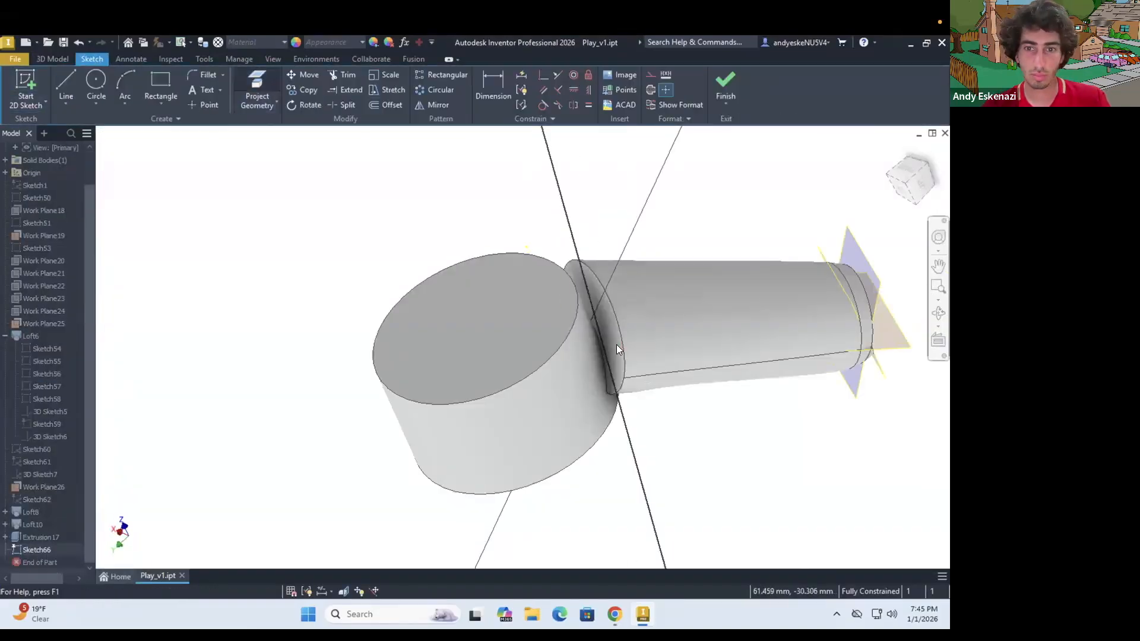
pyautogui.click(616, 349)
# Step: Extrude the projected end-face profile 10 mm into the cylinder
pyautogui.press('e')
pyautogui.keyDown('shift'); pyautogui.moveTo(600, 324); pyautogui.dragTo(559, 297, button='middle'); pyautogui.keyUp('shift')
pyautogui.click(199, 246)
pyautogui.write('10')
pyautogui.scroll(3, 558, 250)
pyautogui.write('8')
pyautogui.keyDown('shift'); pyautogui.moveTo(375, 269); pyautogui.dragTo(306, 308, button='middle'); pyautogui.keyUp('shift')
pyautogui.press('BackSpace')
pyautogui.write('10')
pyautogui.keyDown('shift'); pyautogui.moveTo(445, 340); pyautogui.dragTo(713, 387, button='middle'); pyautogui.keyUp('shift')
pyautogui.click(133, 366)
pyautogui.scroll(-5, 594, 368)
pyautogui.moveTo(647, 369)
pyautogui.keyDown('shift'); pyautogui.mouseDown(button='middle')
pyautogui.moveTo(588, 382)
pyautogui.moveTo(631, 369)
pyautogui.mouseUp(button='middle'); pyautogui.keyUp('shift')
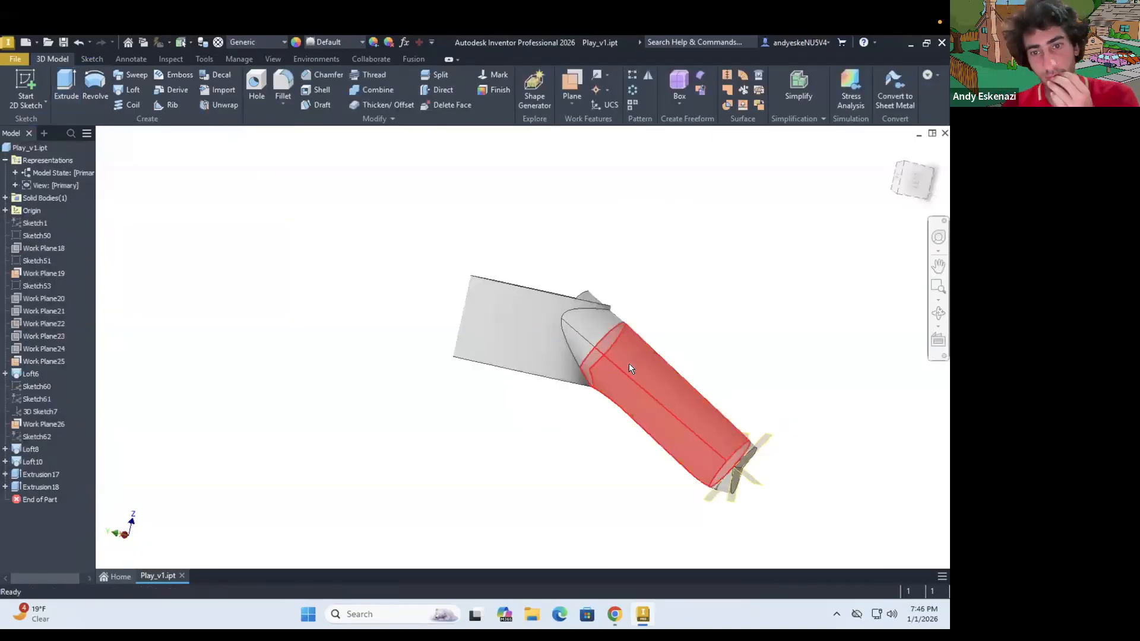
# Step: Inspect Sketch51 against the joined bodies and show the side profile in Sketch50
pyautogui.rightClick(32, 262)
pyautogui.click(98, 429)
pyautogui.scroll(3, 498, 323)
pyautogui.keyDown('shift'); pyautogui.moveTo(497, 327); pyautogui.dragTo(473, 400, button='middle'); pyautogui.keyUp('shift')
pyautogui.keyDown('shift'); pyautogui.moveTo(37, 267); pyautogui.dragTo(33, 262, button='middle'); pyautogui.keyUp('shift')
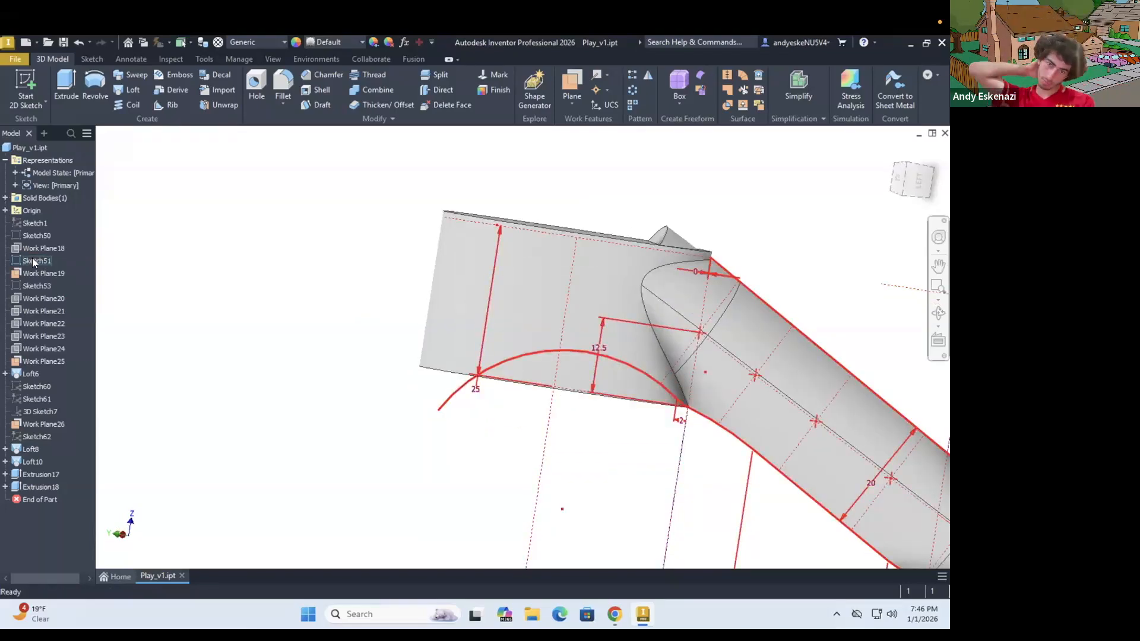
pyautogui.rightClick(32, 259)
pyautogui.click(333, 314)
pyautogui.scroll(-3, 339, 312)
pyautogui.keyDown('shift'); pyautogui.moveTo(343, 310); pyautogui.dragTo(261, 323, button='middle'); pyautogui.keyUp('shift')
pyautogui.rightClick(39, 256)
pyautogui.click(74, 426)
pyautogui.rightClick(37, 231)
pyautogui.click(66, 401)
# Step: Start a sketch on the origin YZ plane and project the lower arc of the Sketch50 profile
pyautogui.moveTo(524, 364)
pyautogui.keyDown('shift'); pyautogui.mouseDown(button='middle')
pyautogui.moveTo(557, 332)
pyautogui.moveTo(469, 377)
pyautogui.moveTo(476, 452)
pyautogui.mouseUp(button='middle'); pyautogui.keyUp('shift')
pyautogui.click(26, 89)
pyautogui.click(6, 211)
pyautogui.click(45, 223)
pyautogui.click(256, 89)
pyautogui.scroll(8, 593, 439)
pyautogui.click(599, 428)
pyautogui.scroll(-8, 585, 424)
# Step: Draw straight lines in Sketch67 to close the region bounded by the projected lower arc
pyautogui.click(66, 90)
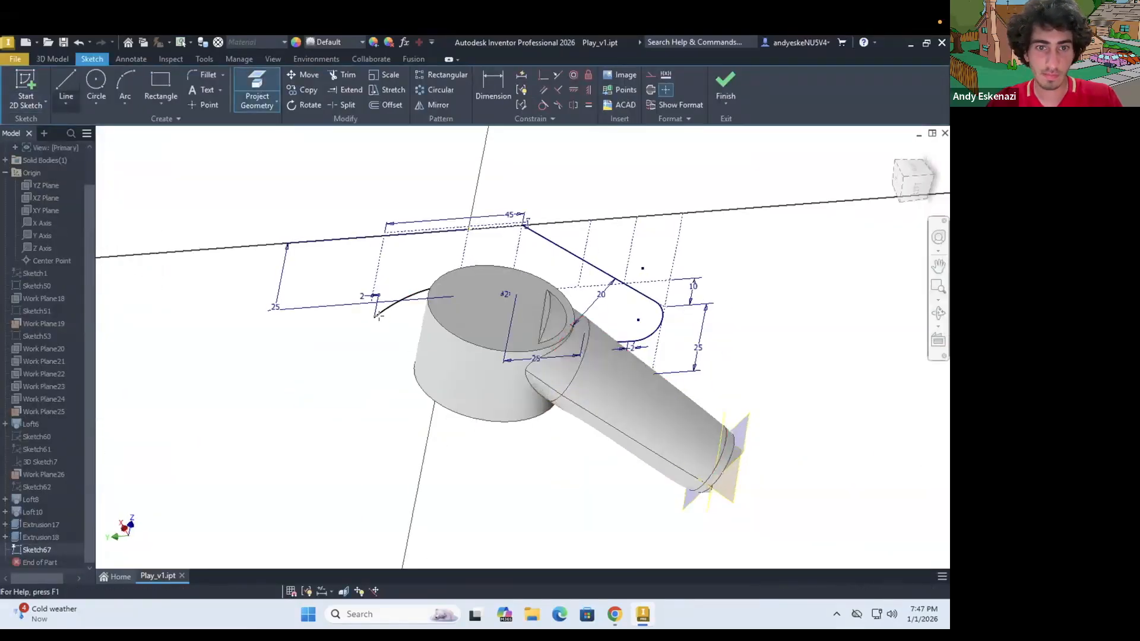
pyautogui.click(339, 387)
pyautogui.keyDown('shift'); pyautogui.moveTo(451, 380); pyautogui.dragTo(504, 333, button='middle'); pyautogui.keyUp('shift')
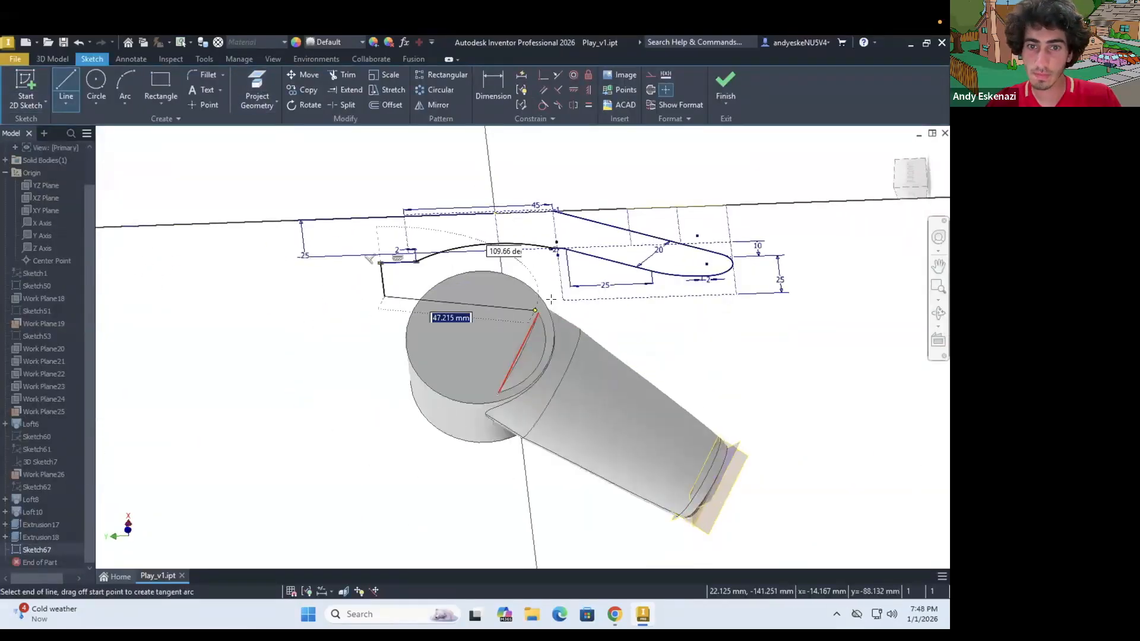
pyautogui.scroll(4, 550, 300)
pyautogui.click(585, 280)
pyautogui.click(541, 210)
# Step: Try to cut the closed arc profile through the whole hub with a through-all extrusion
pyautogui.click(52, 59)
pyautogui.click(66, 87)
pyautogui.click(487, 244)
pyautogui.click(195, 284)
pyautogui.click(226, 248)
pyautogui.moveTo(394, 347)
pyautogui.keyDown('shift'); pyautogui.mouseDown(button='middle')
pyautogui.moveTo(475, 380)
pyautogui.moveTo(527, 447)
pyautogui.moveTo(544, 406)
pyautogui.moveTo(476, 399)
pyautogui.moveTo(404, 331)
pyautogui.mouseUp(button='middle'); pyautogui.keyUp('shift')
pyautogui.scroll(-3, 476, 400)
pyautogui.press('Escape')
pyautogui.scroll(-3, 405, 329)
# Step: Undo the last operations, finish the sketch and delete Sketch67
pyautogui.hotkey('ctrl', 'z')
pyautogui.hotkey('ctrl', 'z')
pyautogui.hotkey('ctrl', 'z')
pyautogui.hotkey('ctrl', 'z')
pyautogui.click(926, 86)
pyautogui.rightClick(45, 552)
pyautogui.click(67, 353)
# Step: Hide Sketch50 and show the side profile in Sketch51
pyautogui.rightClick(38, 298)
pyautogui.click(68, 466)
pyautogui.doubleClick(47, 324)
pyautogui.click(726, 87)
pyautogui.rightClick(40, 324)
pyautogui.click(69, 466)
# Step: Start a sketch on Work Plane18 and check the projection geometry where the lobe meets the hub's underside
pyautogui.click(25, 89)
pyautogui.click(38, 311)
pyautogui.click(257, 89)
pyautogui.scroll(8, 586, 415)
pyautogui.keyDown('shift'); pyautogui.moveTo(586, 415); pyautogui.dragTo(611, 452, button='middle'); pyautogui.keyUp('shift')
pyautogui.scroll(5, 615, 528)
pyautogui.keyDown('shift'); pyautogui.moveTo(603, 504); pyautogui.dragTo(629, 509, button='middle'); pyautogui.keyUp('shift')
pyautogui.scroll(-8, 627, 508)
pyautogui.scroll(3, 428, 420)
pyautogui.scroll(5, 398, 410)
pyautogui.press('Escape')
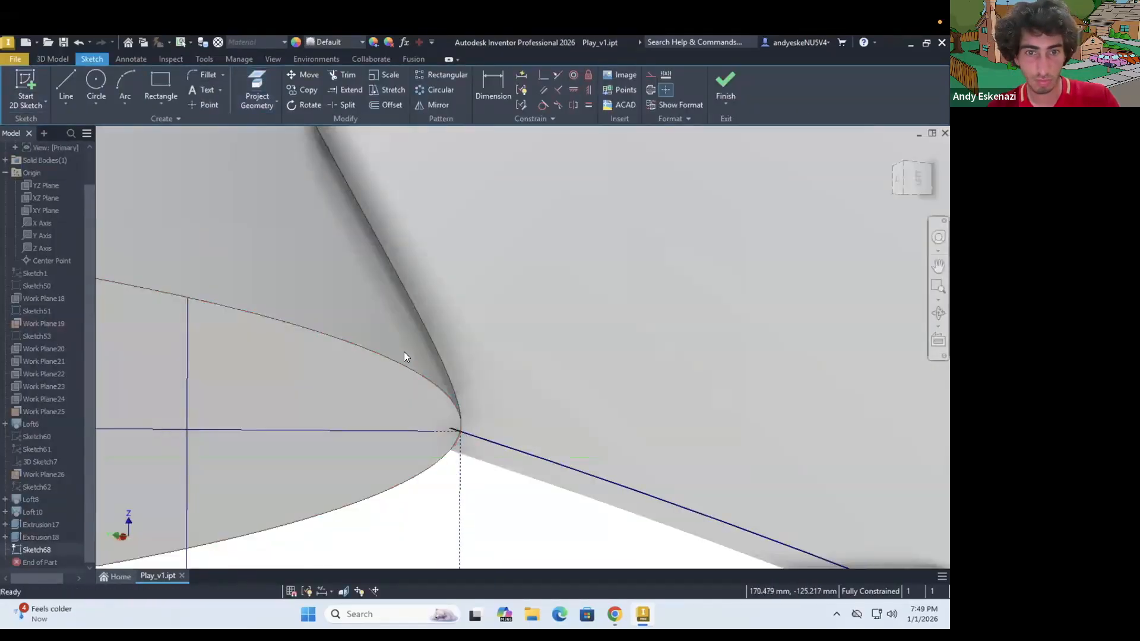
# Step: Hide the solid body Solid3 and project the lower arc of the Sketch51 profile into the new sketch
pyautogui.click(6, 198)
pyautogui.rightClick(42, 211)
pyautogui.click(89, 382)
pyautogui.click(257, 90)
pyautogui.scroll(-10, 493, 311)
pyautogui.keyDown('shift'); pyautogui.moveTo(492, 311); pyautogui.dragTo(502, 320, button='middle'); pyautogui.keyUp('shift')
# Step: Draw lines closing the region below the projected arc and make Solid3 visible again
pyautogui.click(66, 81)
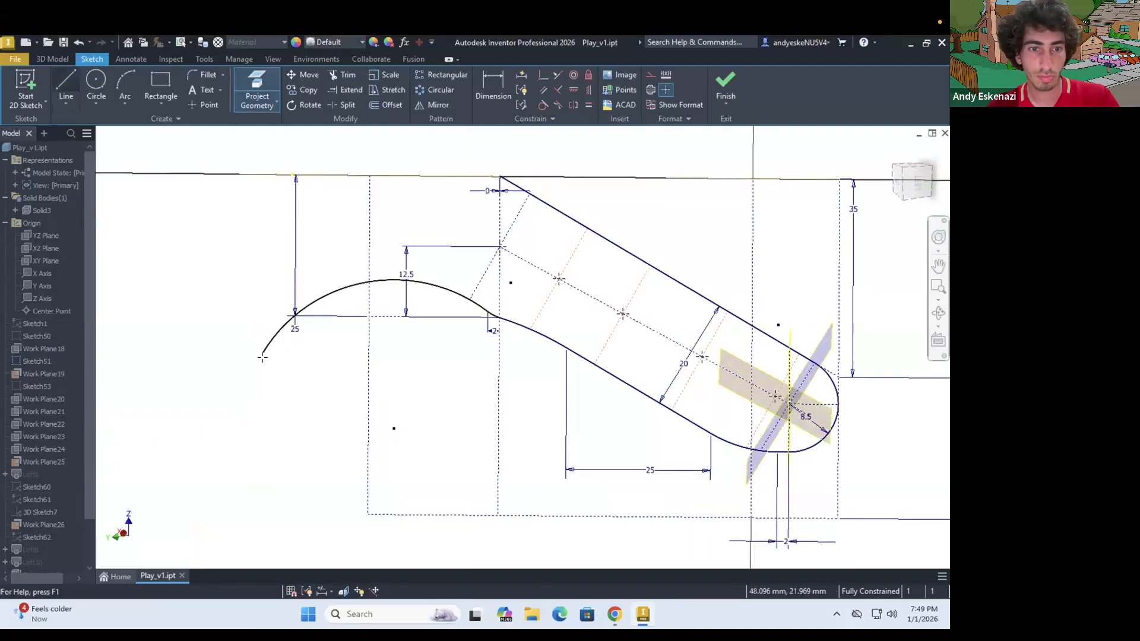
pyautogui.click(499, 411)
pyautogui.click(496, 318)
pyautogui.rightClick(34, 210)
pyautogui.click(83, 337)
# Step: Cut the closed arc profile symmetrically into the hub's underside with an extrusion
pyautogui.click(52, 59)
pyautogui.click(66, 85)
pyautogui.keyDown('shift'); pyautogui.moveTo(641, 369); pyautogui.dragTo(600, 279, button='middle'); pyautogui.keyUp('shift')
pyautogui.click(226, 248)
pyautogui.click(213, 231)
pyautogui.keyDown('shift'); pyautogui.moveTo(470, 409); pyautogui.dragTo(438, 333, button='middle'); pyautogui.keyUp('shift')
pyautogui.scroll(4, 440, 336)
pyautogui.press('Escape')
pyautogui.keyDown('shift'); pyautogui.moveTo(473, 397); pyautogui.dragTo(501, 315, button='middle'); pyautogui.keyUp('shift')
pyautogui.scroll(-3, 44, 415)
# Step: Edit the arc-shaped cut, Extrusion19, so it runs across the full width of the hub's underside
pyautogui.rightClick(38, 550)
pyautogui.click(70, 368)
pyautogui.click(68, 87)
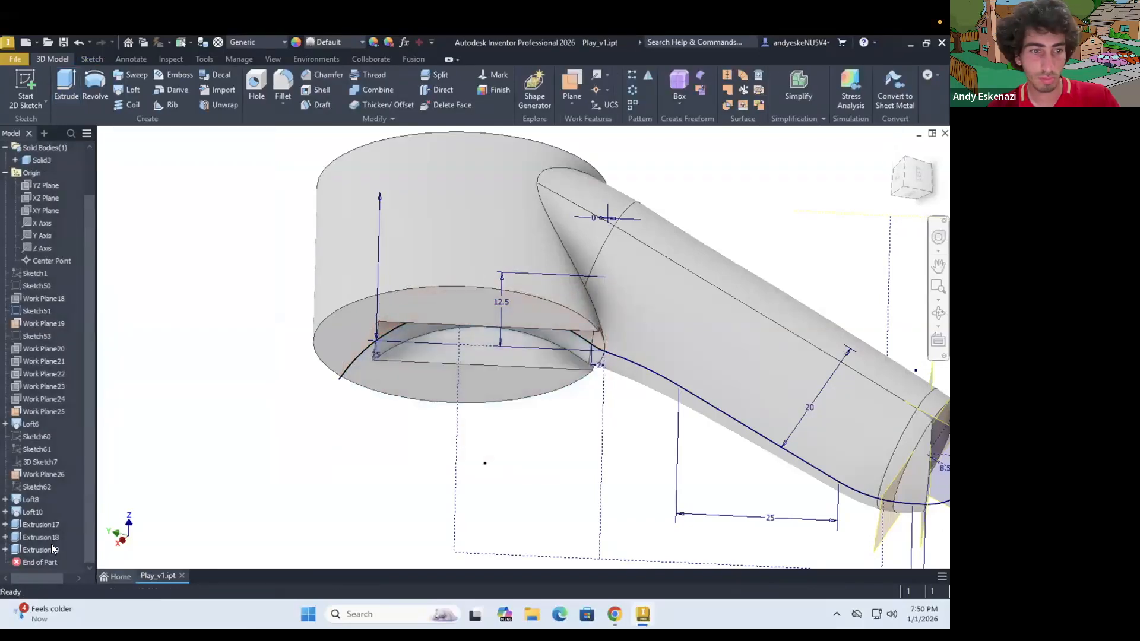
pyautogui.click(186, 352)
# Step: Start a sketch on the hub's flat circular top face
pyautogui.keyDown('shift'); pyautogui.moveTo(475, 333); pyautogui.dragTo(499, 308, button='middle'); pyautogui.keyUp('shift')
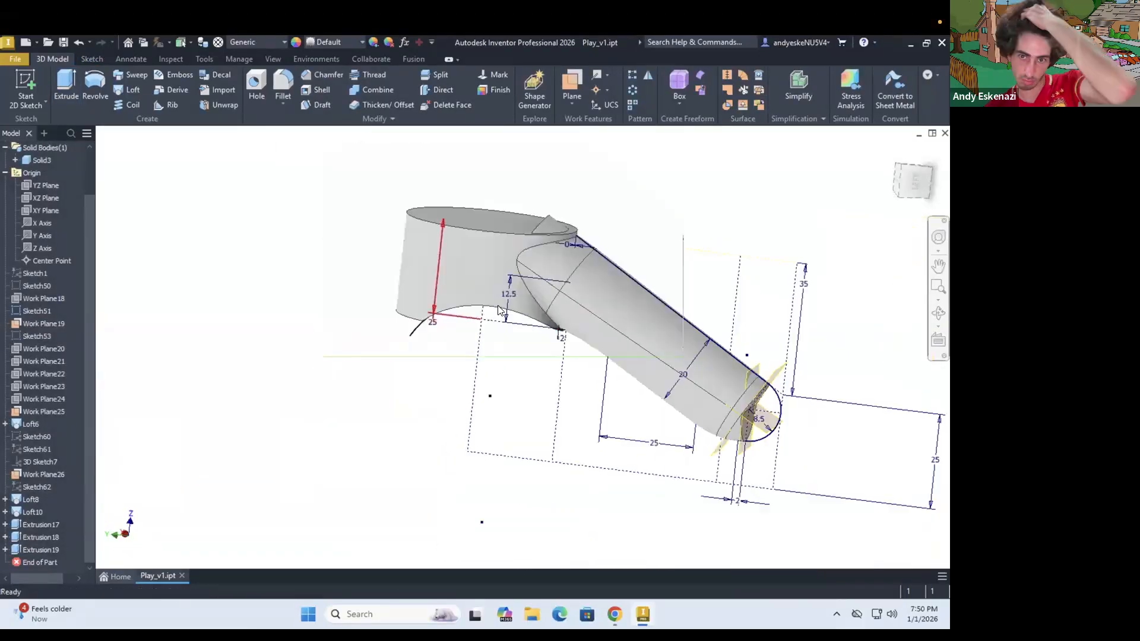
pyautogui.click(737, 248)
pyautogui.keyDown('shift'); pyautogui.moveTo(737, 247); pyautogui.dragTo(588, 243, button='middle'); pyautogui.keyUp('shift')
pyautogui.scroll(4, 552, 275)
pyautogui.doubleClick(552, 275)
pyautogui.click(725, 86)
pyautogui.click(26, 88)
pyautogui.click(423, 273)
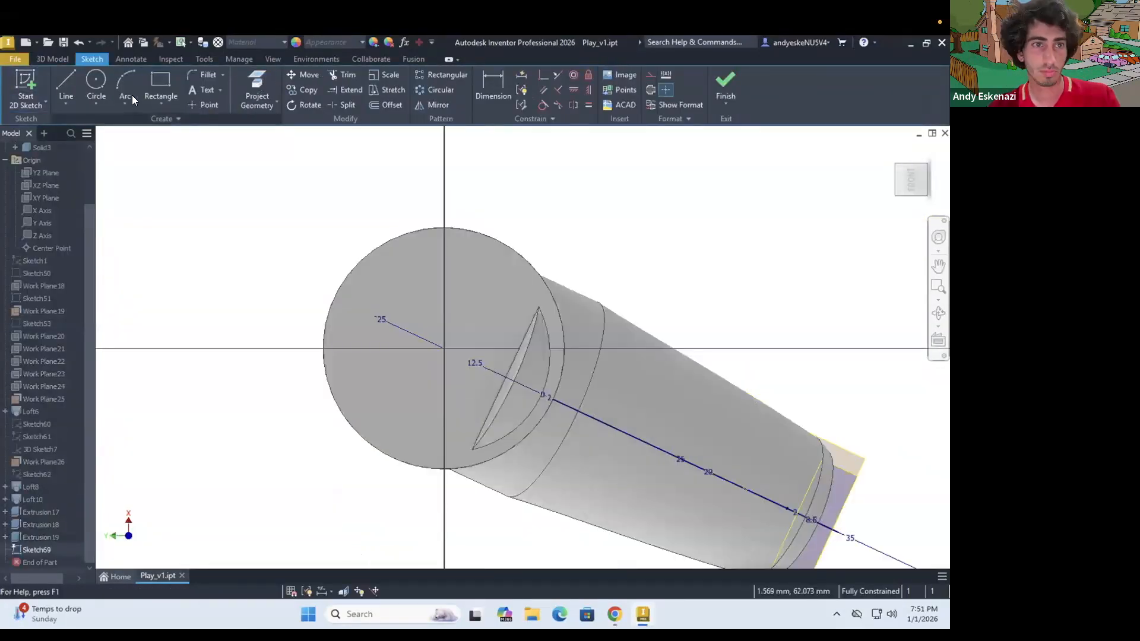
# Step: Extrude the hub's circular top-face profile 2 mm
pyautogui.click(54, 59)
pyautogui.click(66, 87)
pyautogui.write('2')
pyautogui.press('Return')
pyautogui.scroll(-5, 500, 313)
pyautogui.moveTo(505, 321)
pyautogui.keyDown('shift'); pyautogui.mouseDown(button='middle')
pyautogui.moveTo(586, 387)
pyautogui.moveTo(584, 353)
pyautogui.mouseUp(button='middle'); pyautogui.keyUp('shift')
pyautogui.keyDown('shift'); pyautogui.moveTo(644, 329); pyautogui.dragTo(766, 138, button='middle'); pyautogui.keyUp('shift')
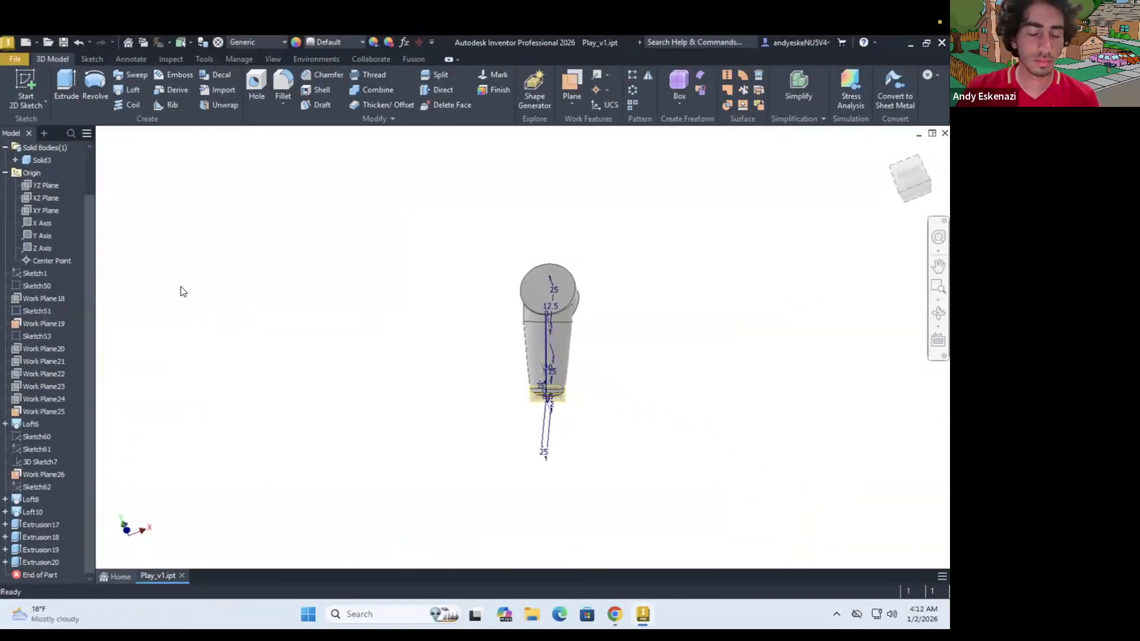
# Step: Show the front layout in Sketch1 and start a sketch on the origin YZ plane
pyautogui.rightClick(23, 271)
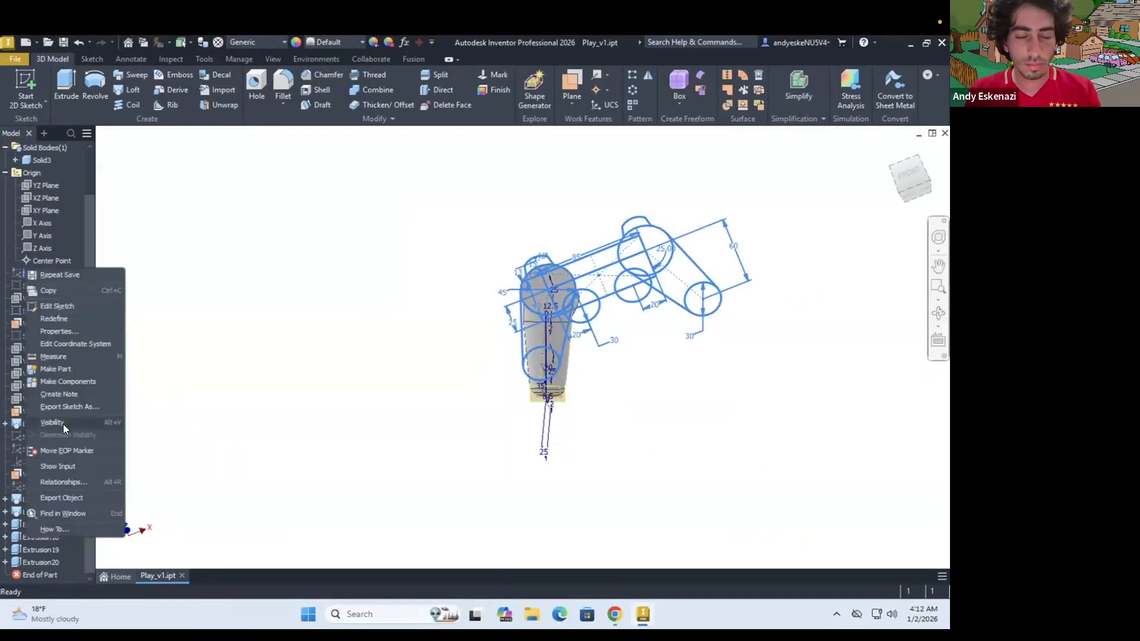
pyautogui.click(63, 425)
pyautogui.scroll(5, 594, 285)
pyautogui.keyDown('shift'); pyautogui.moveTo(570, 297); pyautogui.dragTo(622, 251, button='middle'); pyautogui.keyUp('shift')
pyautogui.scroll(-3, 621, 252)
pyautogui.click(26, 88)
pyautogui.click(45, 186)
# Step: Draw a line parallel to the Y axis at a distance of 20 mm and hide Sketch1
pyautogui.moveTo(499, 249)
pyautogui.keyDown('shift'); pyautogui.mouseDown(button='middle')
pyautogui.moveTo(527, 265)
pyautogui.moveTo(492, 298)
pyautogui.moveTo(653, 562)
pyautogui.moveTo(565, 398)
pyautogui.mouseUp(button='middle'); pyautogui.keyUp('shift')
pyautogui.press('l')
pyautogui.click(498, 404)
pyautogui.write('20')
pyautogui.press('Return')
pyautogui.press('Escape')
pyautogui.moveTo(542, 435)
pyautogui.keyDown('shift'); pyautogui.mouseDown(button='middle')
pyautogui.moveTo(867, 475)
pyautogui.moveTo(541, 436)
pyautogui.moveTo(522, 469)
pyautogui.mouseUp(button='middle'); pyautogui.keyUp('shift')
pyautogui.scroll(4, 356, 413)
pyautogui.rightClick(404, 410)
pyautogui.click(383, 202)
pyautogui.rightClick(23, 244)
pyautogui.click(74, 418)
# Step: Sketch a 40 by 20 mm construction center rectangle between the Y axis and the parallel line
pyautogui.click(161, 101)
pyautogui.click(176, 179)
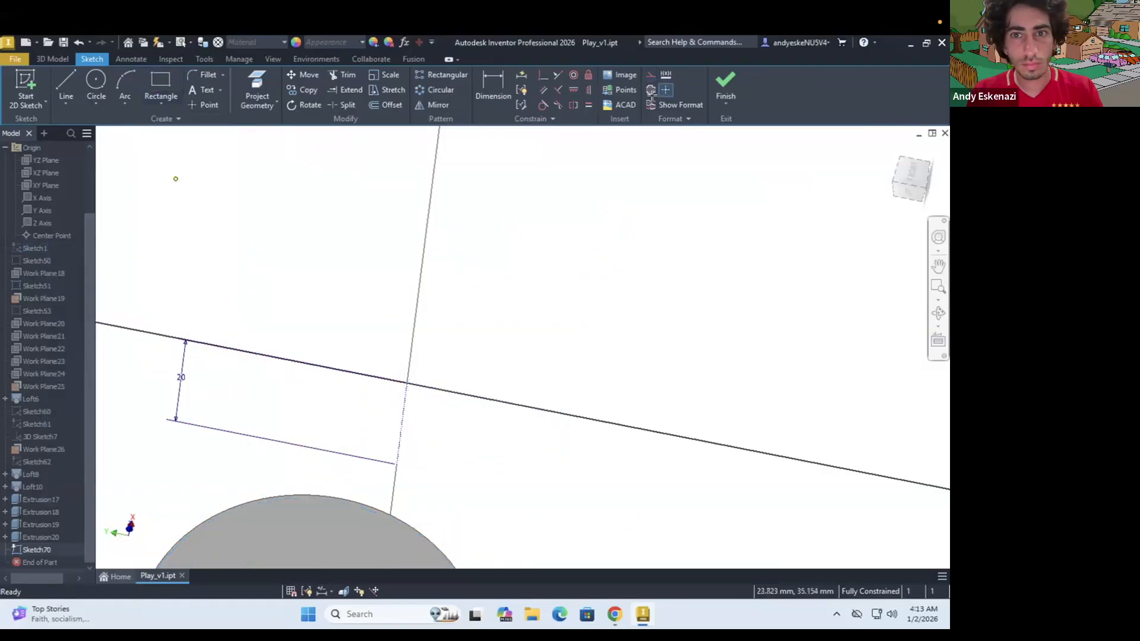
pyautogui.click(477, 357)
pyautogui.write('40')
pyautogui.press('Return')
pyautogui.press('Escape')
pyautogui.scroll(-3, 476, 371)
pyautogui.keyDown('shift'); pyautogui.moveTo(475, 377); pyautogui.dragTo(423, 400, button='middle'); pyautogui.keyUp('shift')
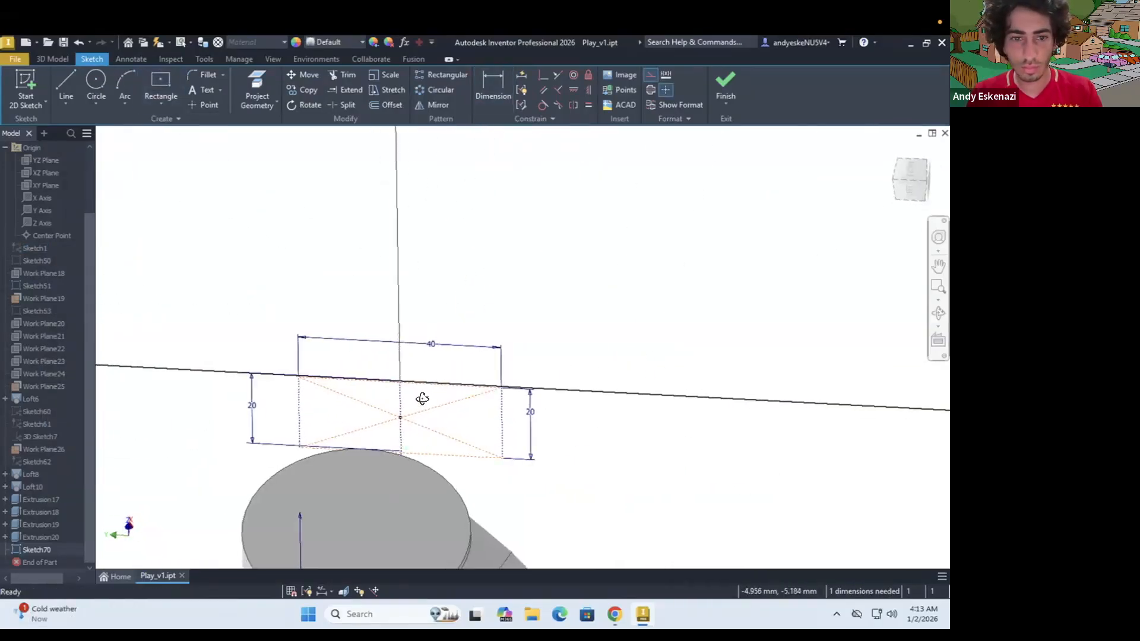
# Step: Sketch a smaller concentric construction rectangle and connect its corners with outward-bulging arcs on all four sides
pyautogui.scroll(3, 422, 400)
pyautogui.click(161, 84)
pyautogui.click(379, 433)
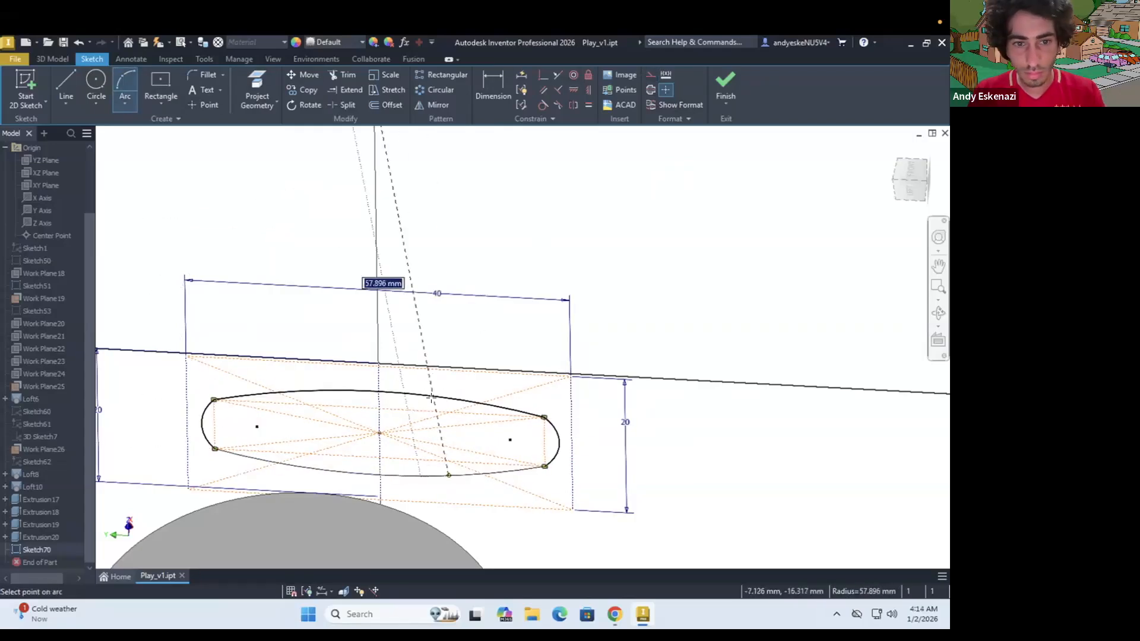
pyautogui.scroll(3, 238, 402)
pyautogui.moveTo(244, 319)
pyautogui.mouseDown()
pyautogui.moveTo(246, 248)
pyautogui.moveTo(416, 376)
pyautogui.mouseUp()
pyautogui.scroll(-2, 413, 309)
pyautogui.scroll(-2, 431, 377)
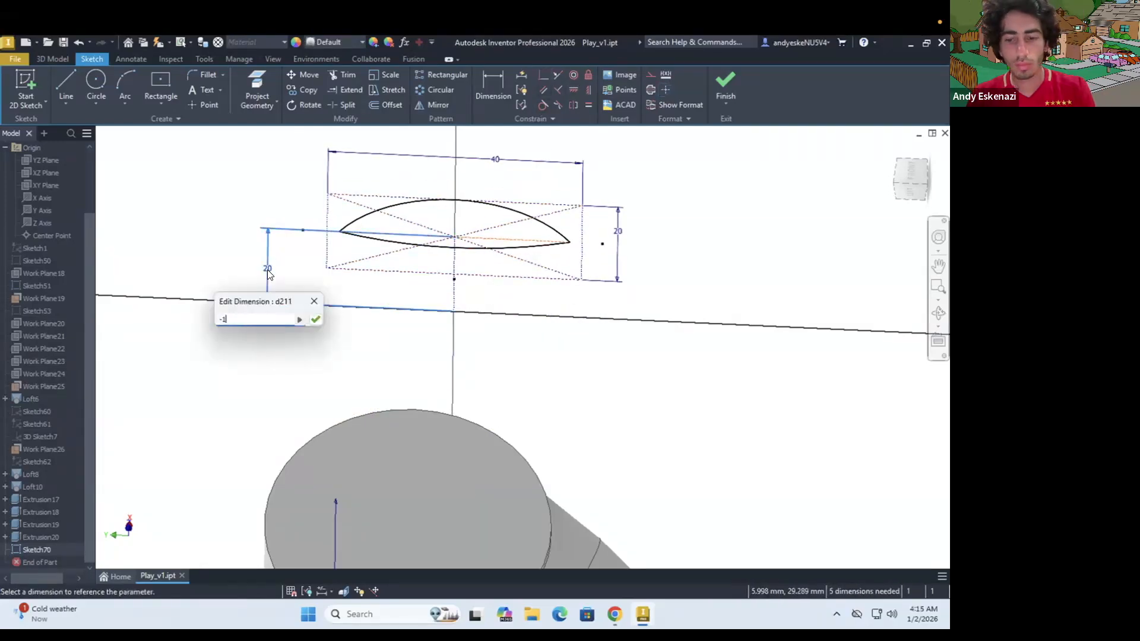
# Step: Set the parallel line's distance from the Y axis to 10 mm
pyautogui.moveTo(270, 290); pyautogui.dragTo(467, 350)
pyautogui.click(291, 337)
pyautogui.write('10')
pyautogui.press('Return')
pyautogui.press('Escape')
# Step: Dimension the inner construction rectangle to 15 mm high and 36 mm wide
pyautogui.scroll(3, 445, 384)
pyautogui.click(493, 340)
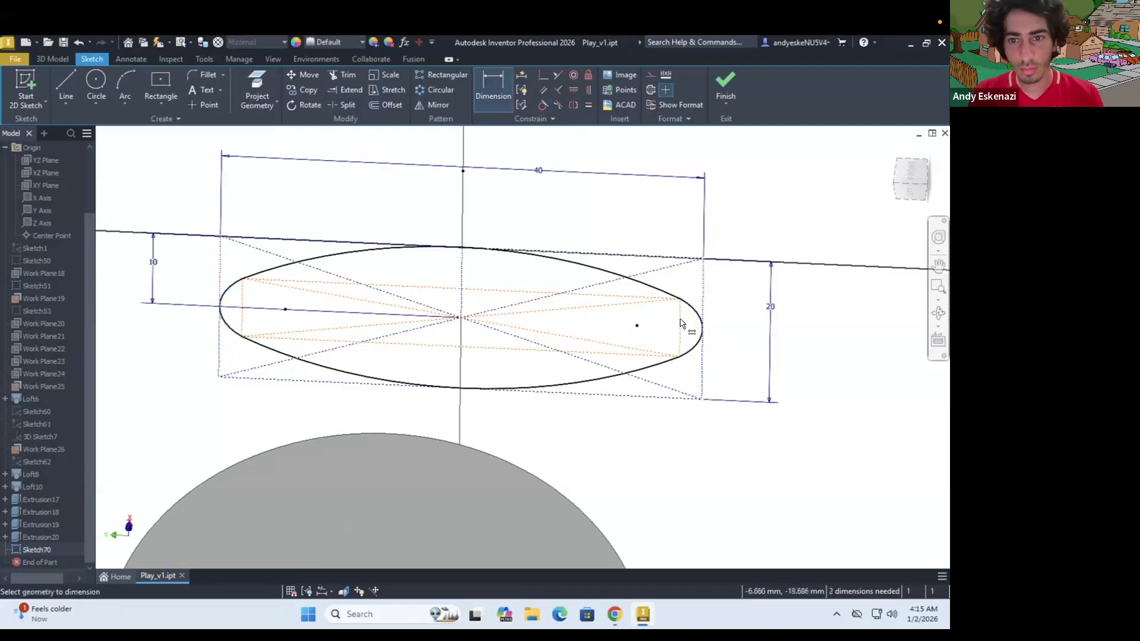
pyautogui.write('15')
pyautogui.press('Return')
pyautogui.click(373, 210)
pyautogui.write('36')
pyautogui.press('Return')
# Step: Extrude the rounded Sketch70 profile 20 mm in the flipped direction to join the hub
pyautogui.click(53, 59)
pyautogui.click(66, 89)
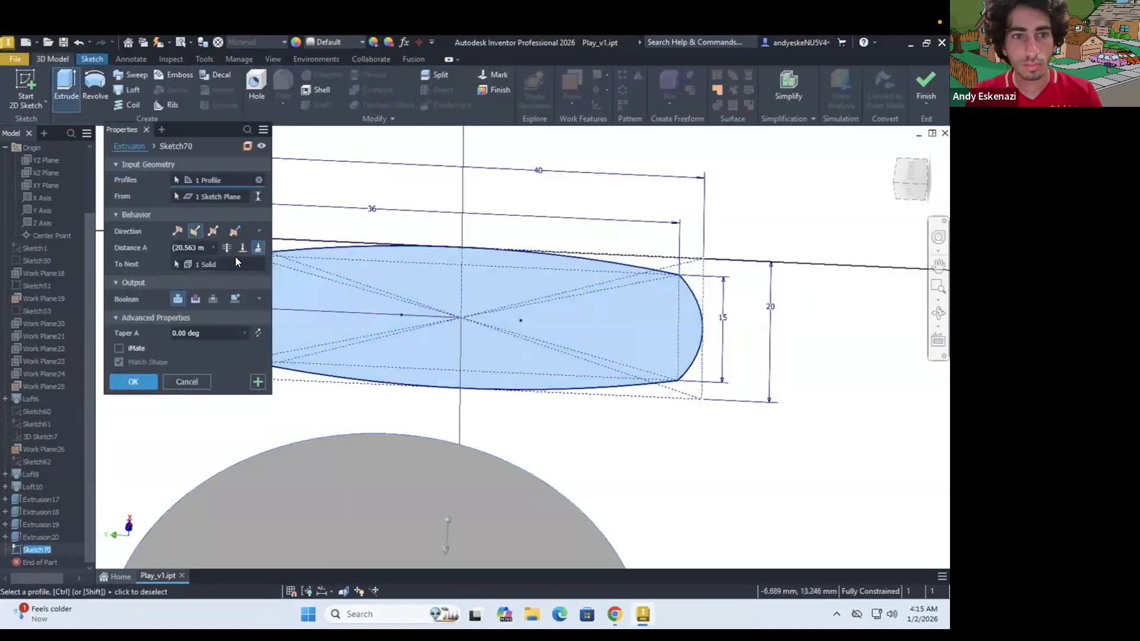
pyautogui.click(177, 232)
pyautogui.click(194, 231)
pyautogui.moveTo(199, 249); pyautogui.dragTo(154, 249)
pyautogui.write('20')
pyautogui.press('Return')
pyautogui.moveTo(475, 333)
pyautogui.keyDown('shift'); pyautogui.mouseDown(button='middle')
pyautogui.moveTo(572, 402)
pyautogui.moveTo(639, 369)
pyautogui.moveTo(557, 262)
pyautogui.moveTo(505, 356)
pyautogui.moveTo(479, 269)
pyautogui.moveTo(649, 287)
pyautogui.moveTo(618, 356)
pyautogui.moveTo(568, 287)
pyautogui.mouseUp(button='middle'); pyautogui.keyUp('shift')
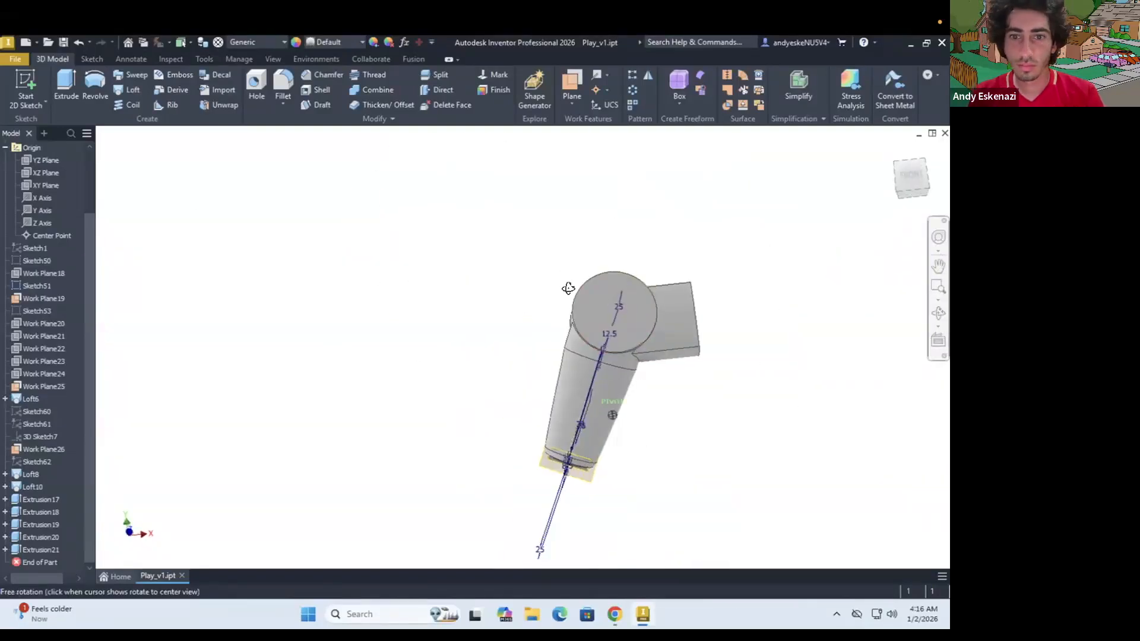
# Step: Start a sketch on the origin XY plane and project the tapered tab edges above the hub from Sketch1
pyautogui.scroll(3, 568, 291)
pyautogui.click(26, 89)
pyautogui.click(46, 185)
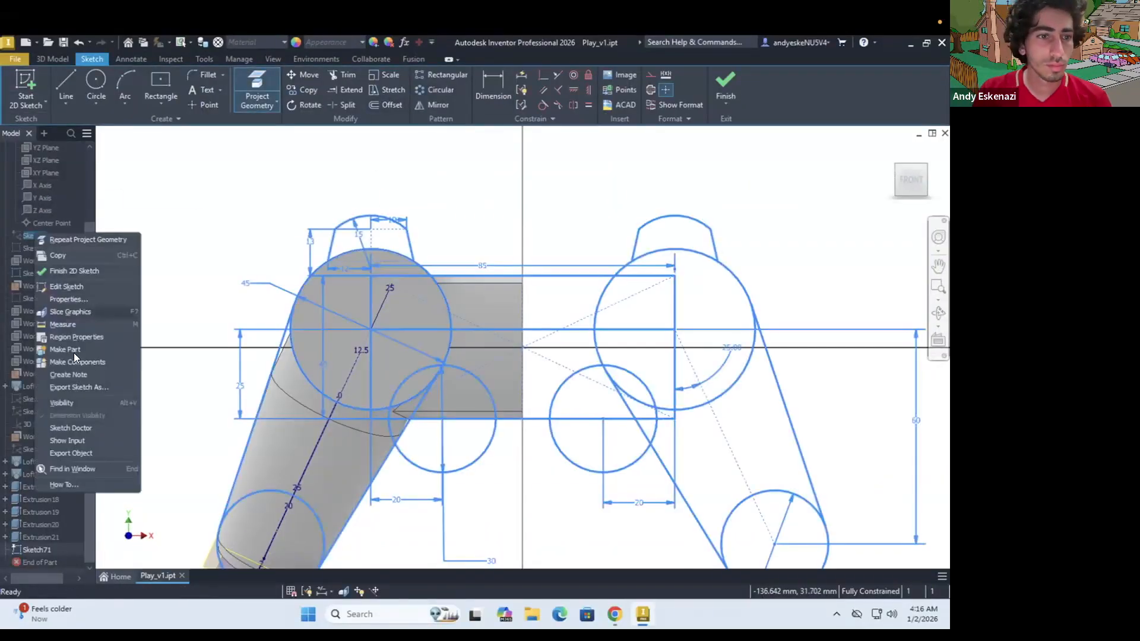
pyautogui.scroll(3, 380, 292)
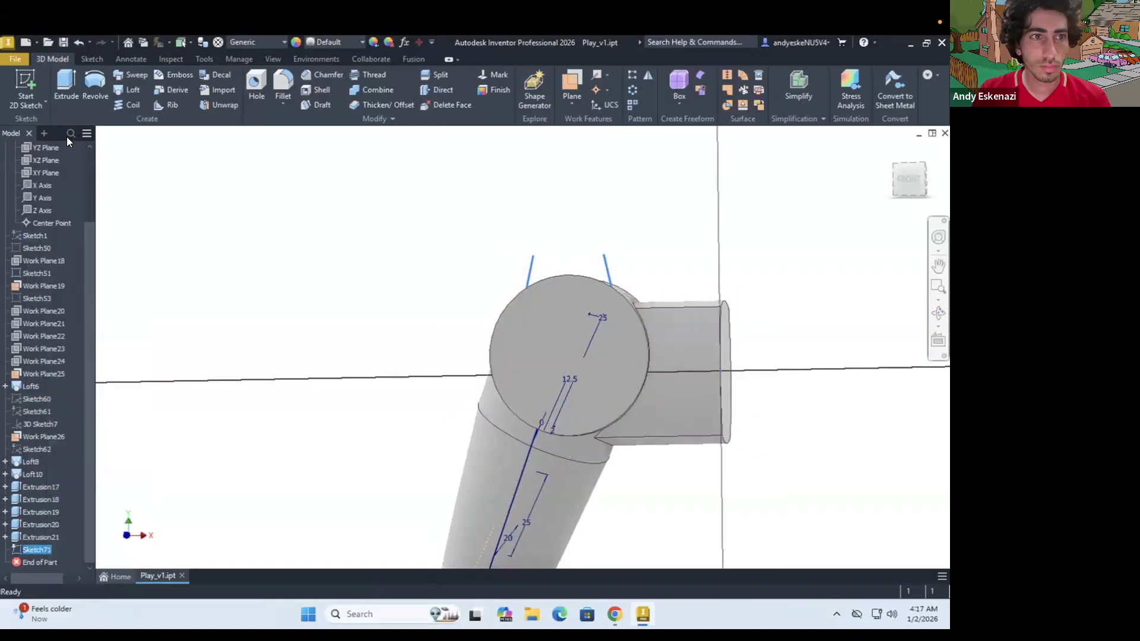
# Step: Close the tapered tab outline with a line and extrude it as a block joined to the hub
pyautogui.press('l')
pyautogui.click(432, 288)
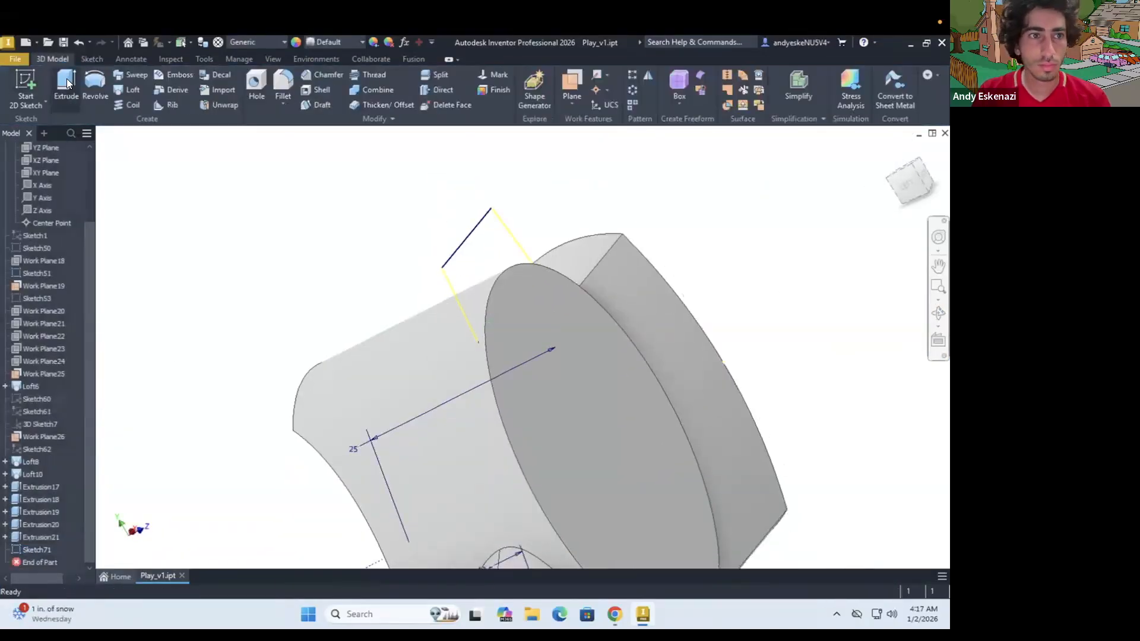
pyautogui.click(57, 85)
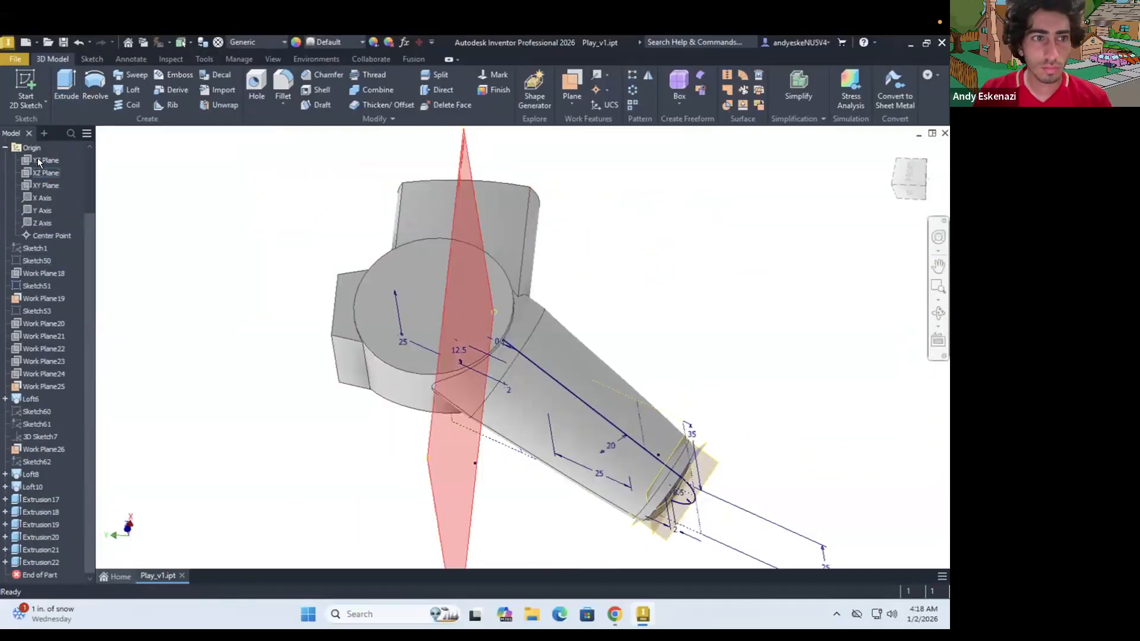
# Step: Start a sketch on the origin YZ plane and project the side outline of the tab attached to the hub
pyautogui.click(37, 159)
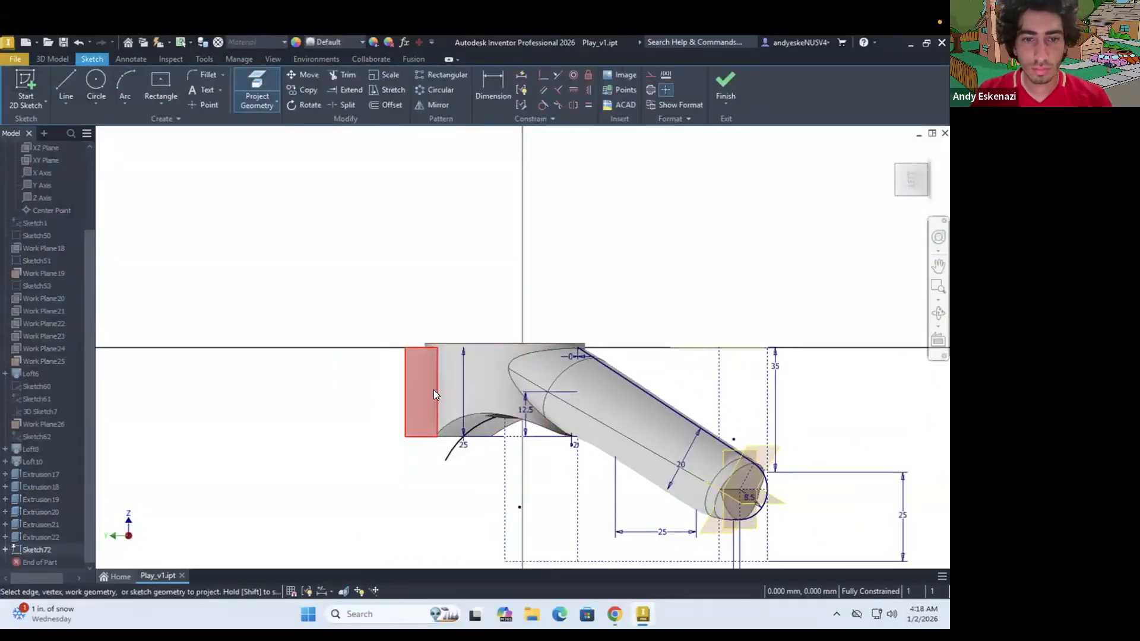
pyautogui.click(434, 390)
pyautogui.keyDown('shift'); pyautogui.moveTo(434, 389); pyautogui.dragTo(433, 338, button='middle'); pyautogui.keyUp('shift')
pyautogui.scroll(-3, 433, 337)
pyautogui.press('Escape')
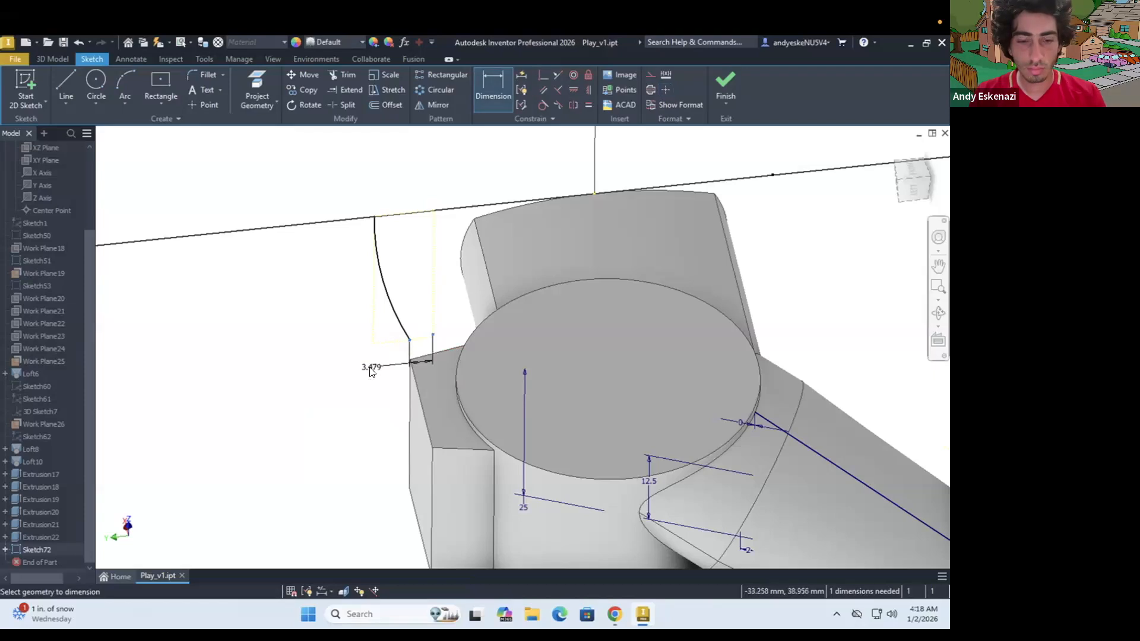
# Step: Dimension the arc's end 3 mm from the tab's inner edge, close the profile and extrude it as a cut curving the tab's outer face
pyautogui.press('e')
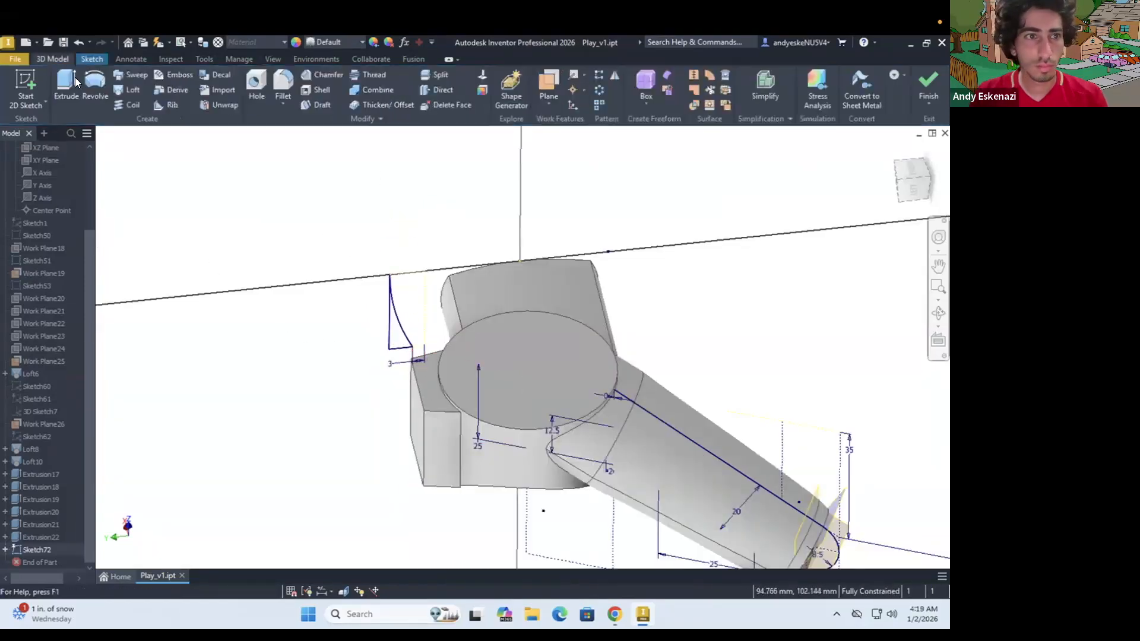
pyautogui.press('Return')
pyautogui.moveTo(368, 386)
pyautogui.keyDown('shift'); pyautogui.mouseDown(button='middle')
pyautogui.moveTo(455, 434)
pyautogui.moveTo(380, 513)
pyautogui.mouseUp(button='middle'); pyautogui.keyUp('shift')
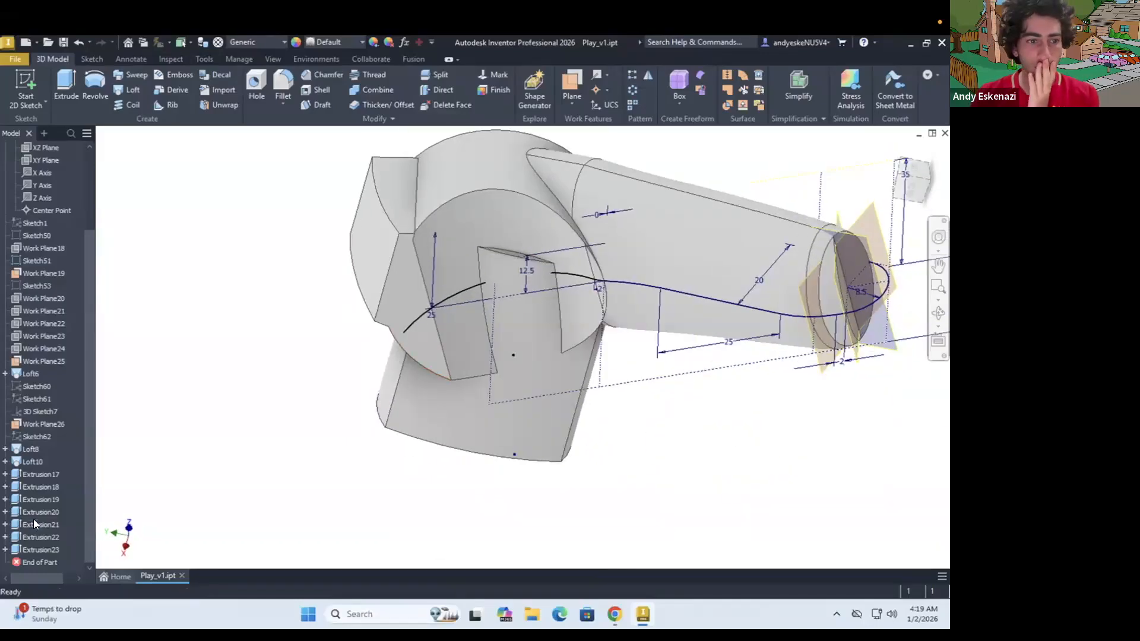
# Step: Check the arc profile in Extrusion19's sketch and reorder Extrusion19 to follow Extrusion22
pyautogui.click(5, 500)
pyautogui.rightClick(44, 513)
pyautogui.click(70, 385)
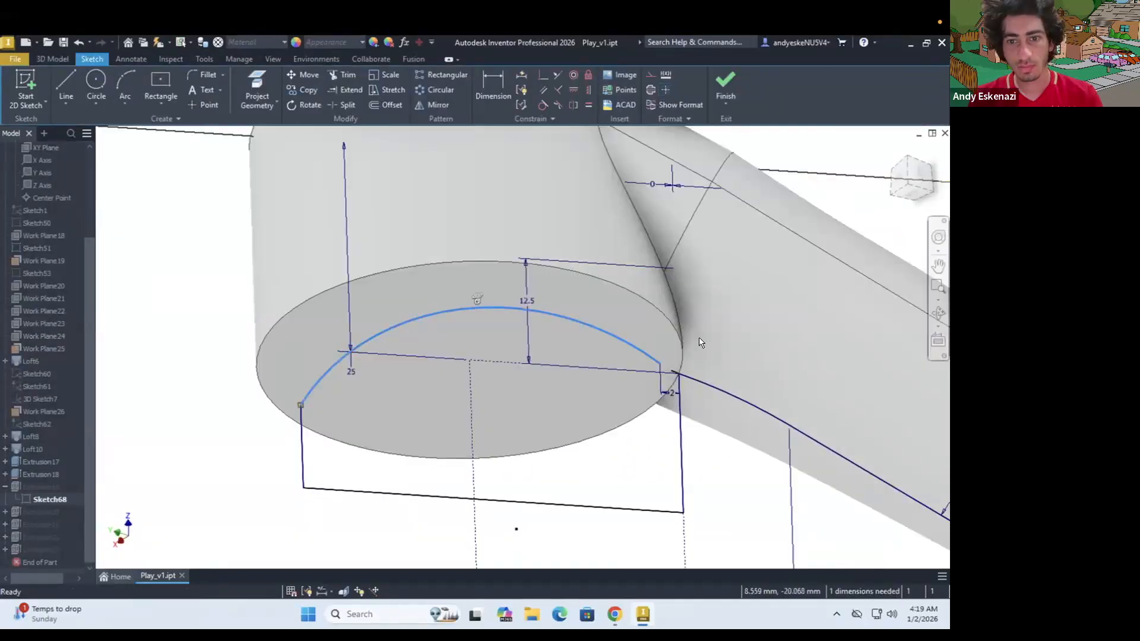
pyautogui.rightClick(463, 231)
pyautogui.click(443, 335)
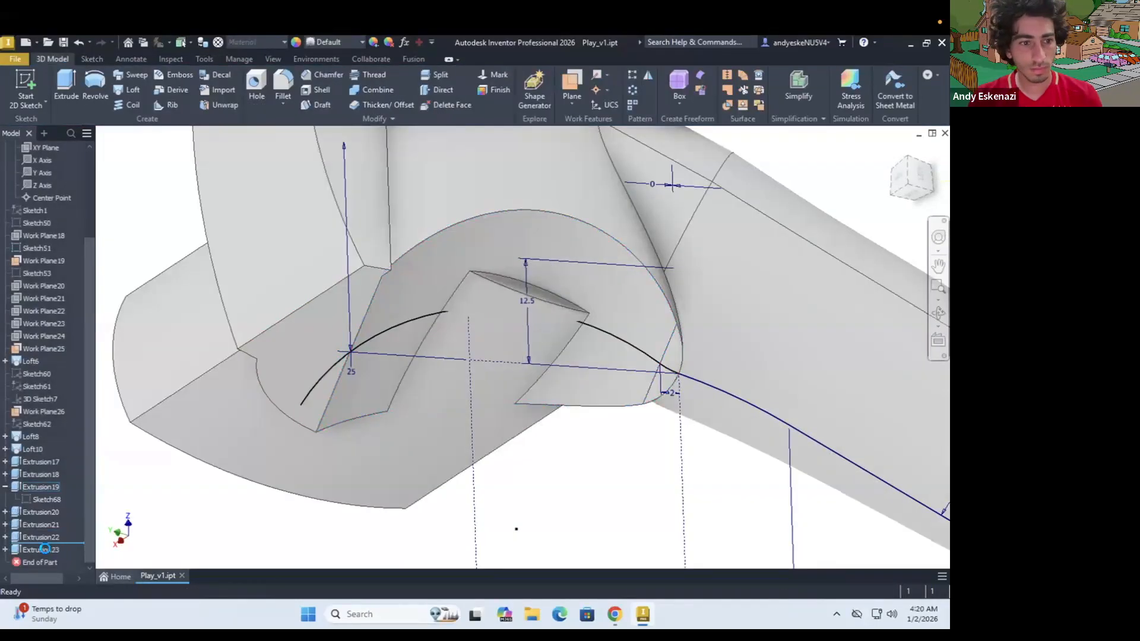
pyautogui.keyDown('shift'); pyautogui.moveTo(330, 378); pyautogui.dragTo(480, 289, button='middle'); pyautogui.keyUp('shift')
pyautogui.scroll(-3, 324, 351)
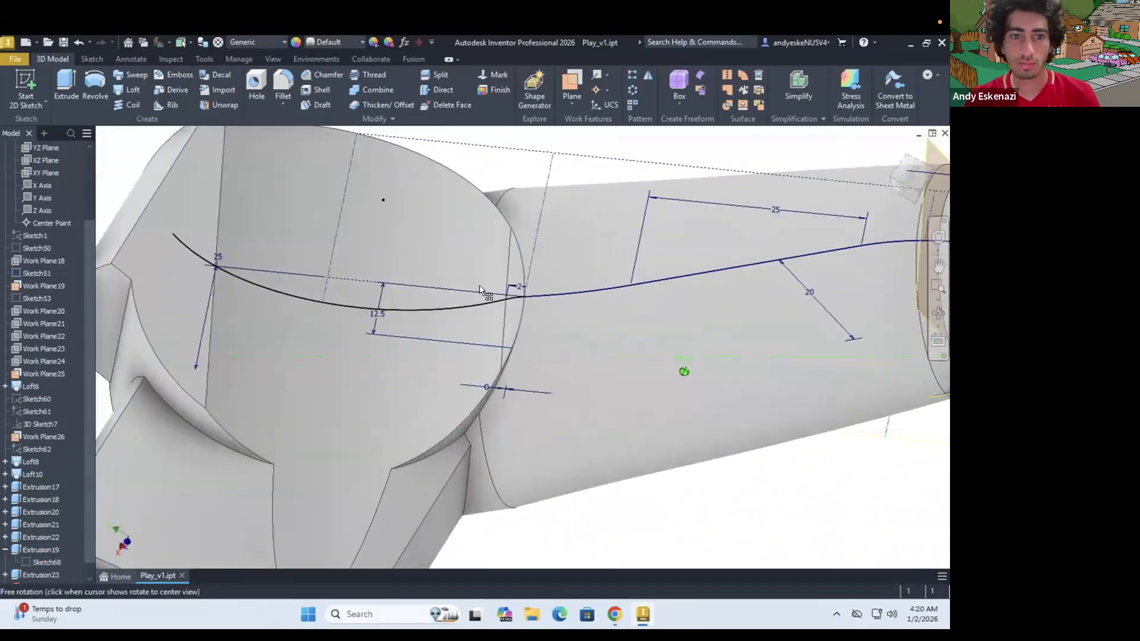
# Step: In Sketch51, dimension the underside arc's free end 38 mm horizontally and 25 mm vertically from the base line
pyautogui.click(63, 329)
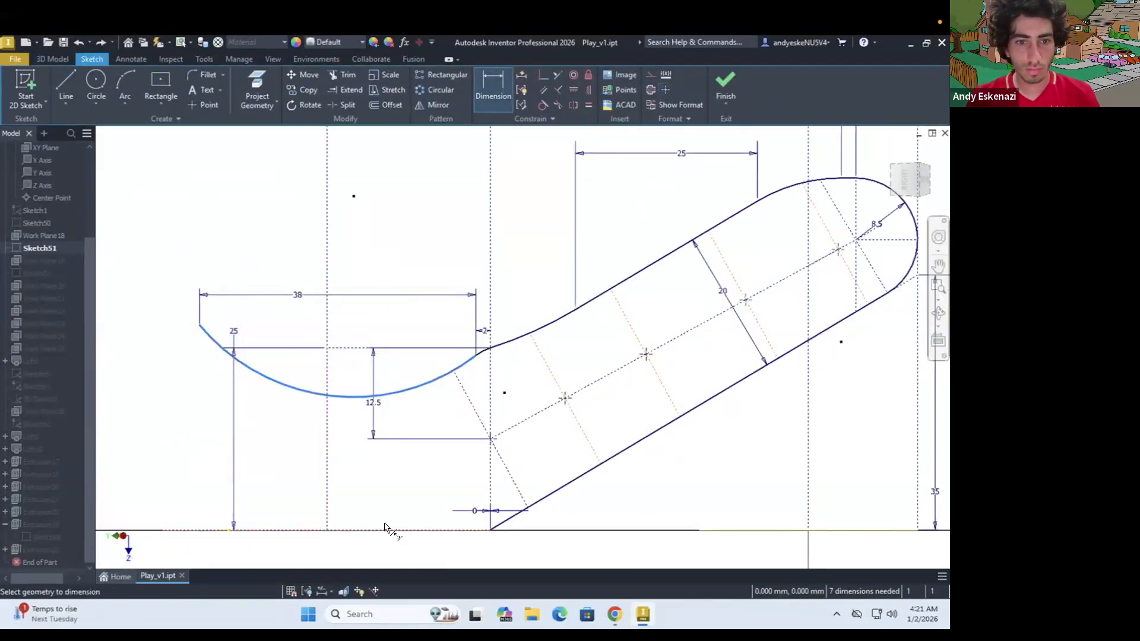
pyautogui.click(200, 325)
pyautogui.click(184, 530)
pyautogui.click(182, 454)
pyautogui.write('25')
pyautogui.press('Return')
pyautogui.click(725, 85)
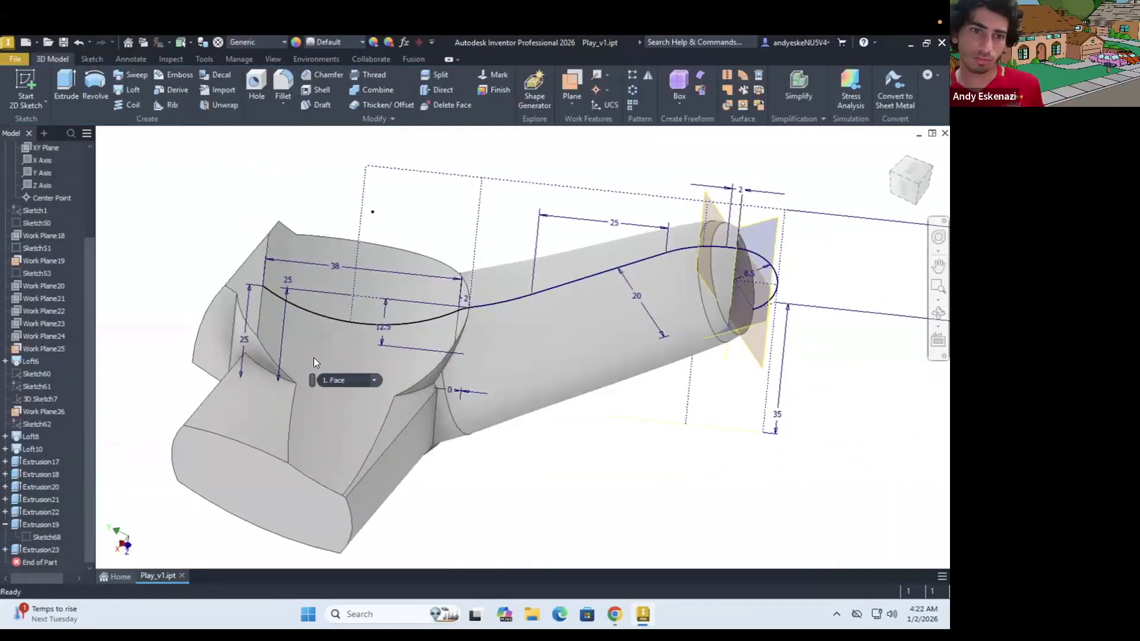
# Step: Inspect the hub's underside cut and reopen Extrusion19 to check its profile
pyautogui.keyDown('shift'); pyautogui.moveTo(291, 380); pyautogui.dragTo(585, 477, button='middle'); pyautogui.keyUp('shift')
pyautogui.scroll(-3, 225, 351)
pyautogui.scroll(3, 229, 393)
pyautogui.doubleClick(39, 525)
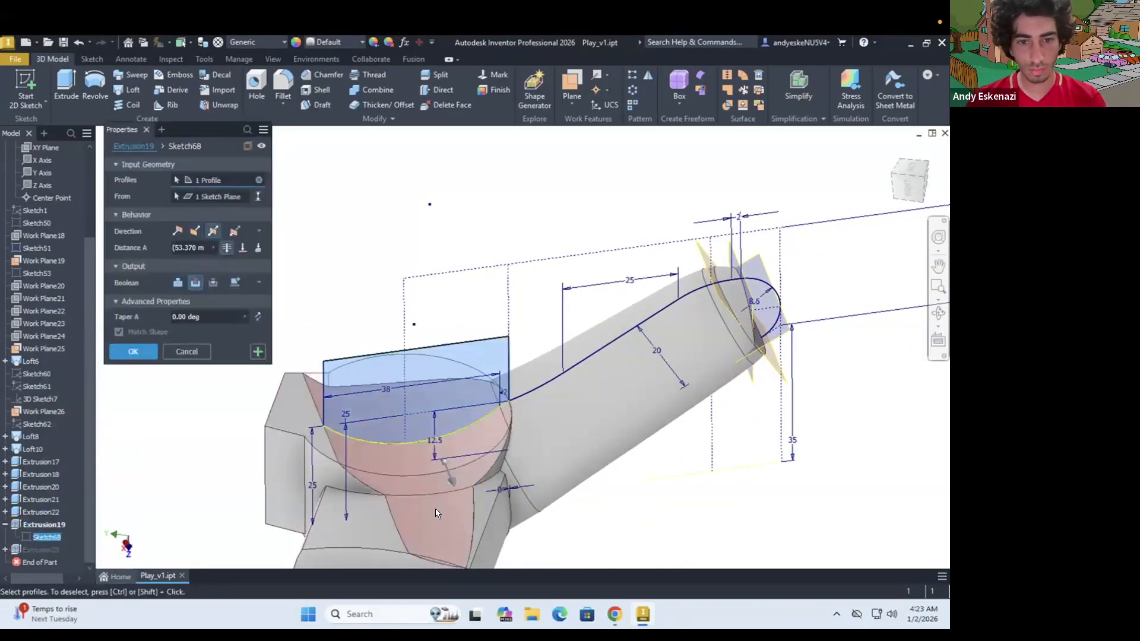
pyautogui.press('Escape')
# Step: Set the underside arc's horizontal span in Sketch51 to 45 mm and recheck where the arc joins the arm outline
pyautogui.rightClick(33, 248)
pyautogui.click(62, 300)
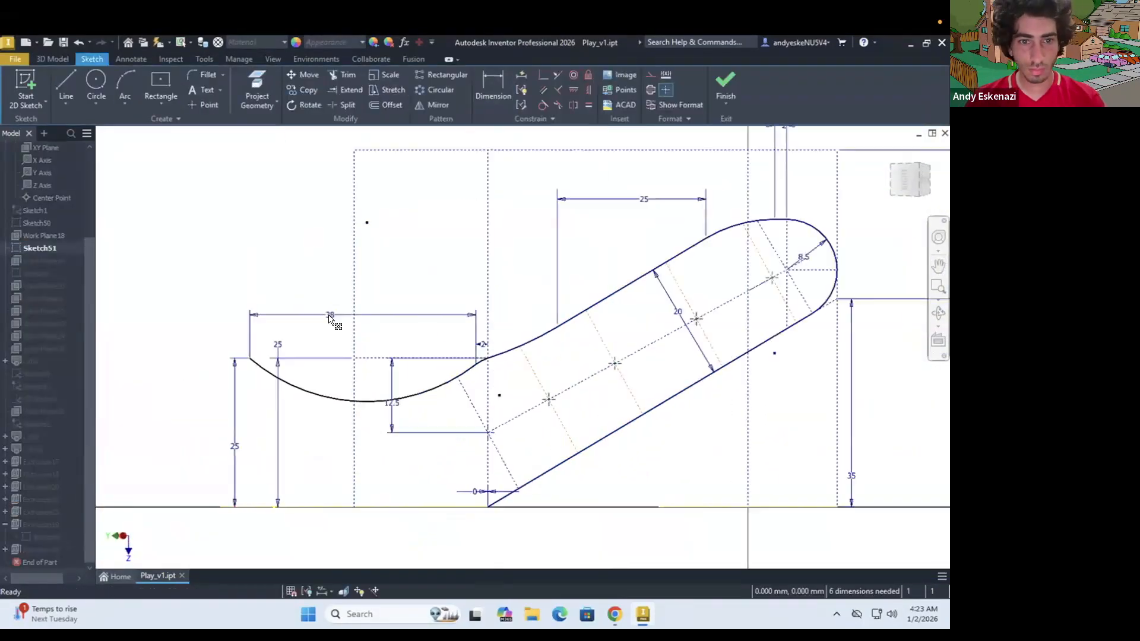
pyautogui.click(726, 83)
pyautogui.moveTo(415, 453)
pyautogui.keyDown('shift'); pyautogui.mouseDown(button='middle')
pyautogui.moveTo(410, 499)
pyautogui.moveTo(399, 311)
pyautogui.moveTo(399, 398)
pyautogui.mouseUp(button='middle'); pyautogui.keyUp('shift')
pyautogui.scroll(-3, 400, 311)
pyautogui.scroll(3, 400, 311)
pyautogui.doubleClick(183, 387)
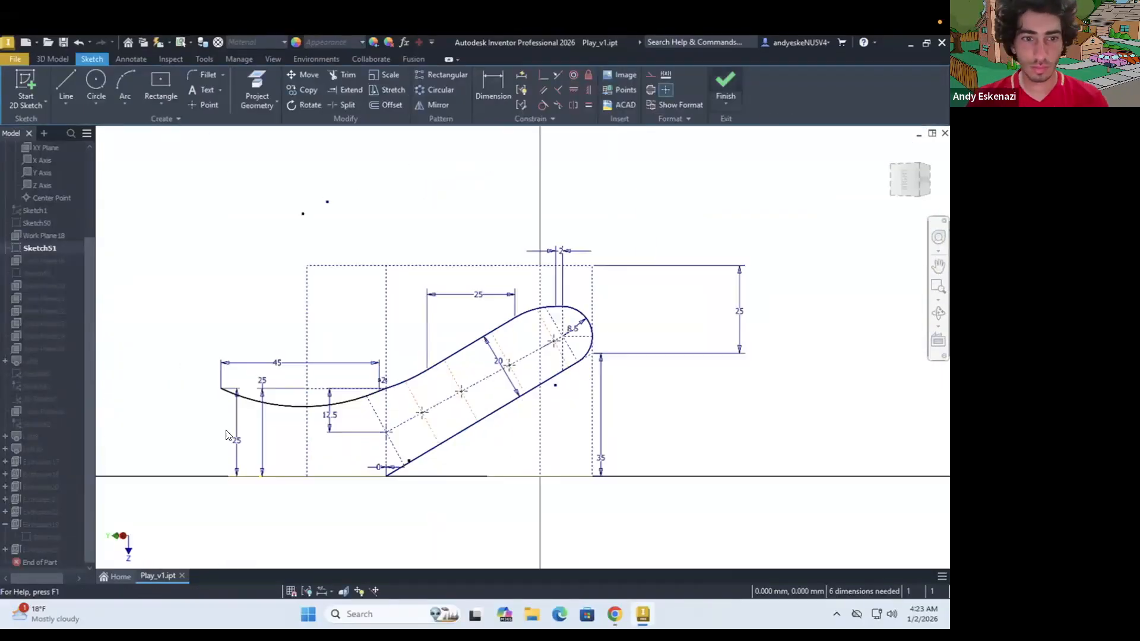
pyautogui.click(726, 83)
pyautogui.scroll(-3, 471, 462)
pyautogui.rightClick(38, 244)
pyautogui.click(62, 300)
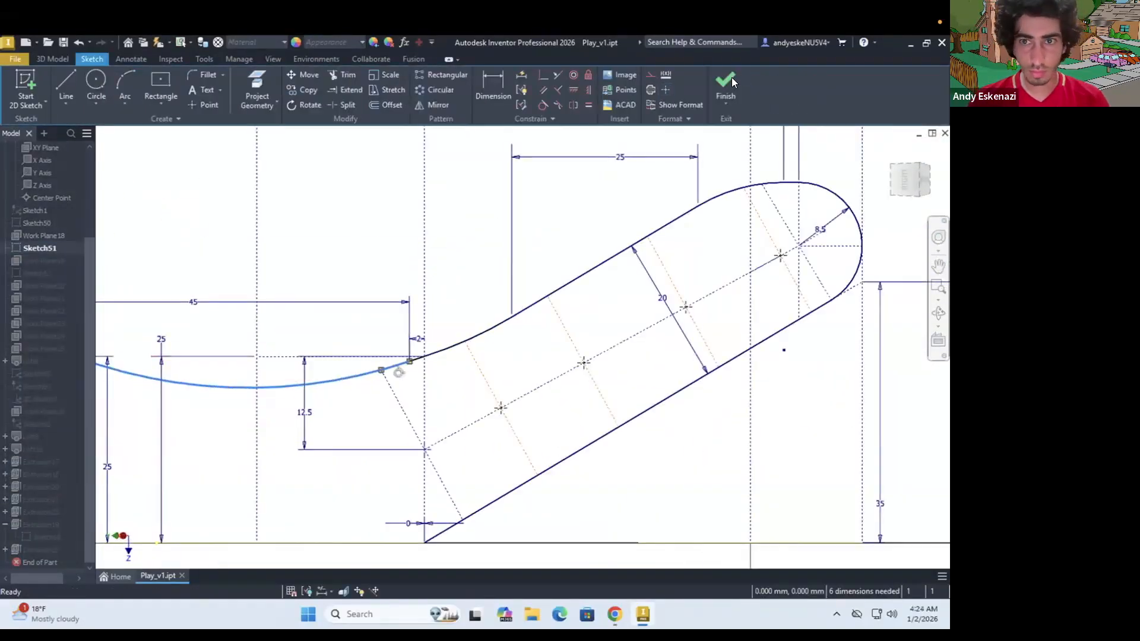
pyautogui.click(734, 82)
pyautogui.moveTo(802, 305)
pyautogui.keyDown('shift'); pyautogui.mouseDown(button='middle')
pyautogui.moveTo(415, 247)
pyautogui.moveTo(600, 357)
pyautogui.moveTo(511, 268)
pyautogui.moveTo(550, 224)
pyautogui.moveTo(430, 308)
pyautogui.moveTo(225, 409)
pyautogui.mouseUp(button='middle'); pyautogui.keyUp('shift')
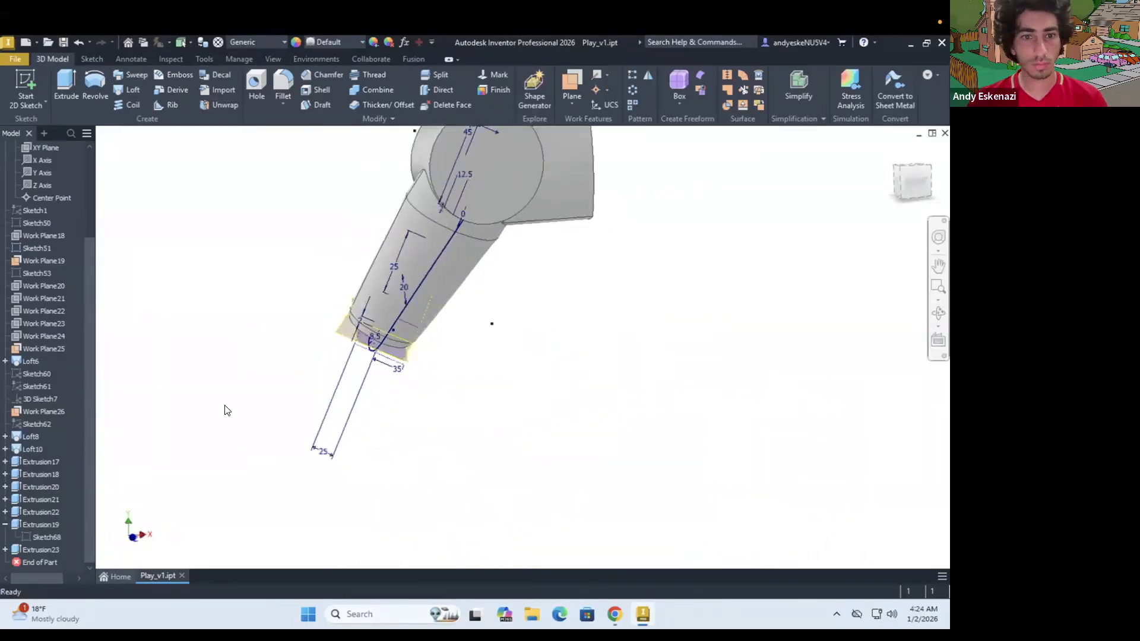
# Step: Start a front-view sketch and draw an outward three-point arc of about 18 mm radius over the tab's outer edge
pyautogui.scroll(-4, 454, 178)
pyautogui.keyDown('shift'); pyautogui.moveTo(455, 179); pyautogui.dragTo(407, 301, button='middle'); pyautogui.keyUp('shift')
pyautogui.click(26, 89)
pyautogui.click(624, 374)
pyautogui.scroll(2, 624, 374)
pyautogui.click(125, 84)
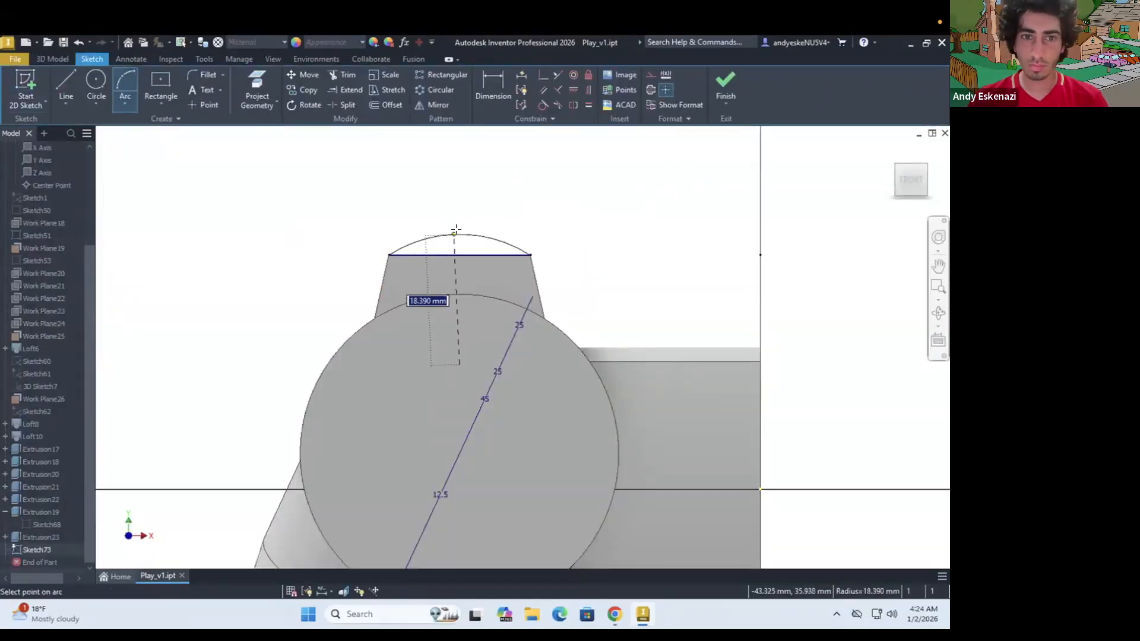
pyautogui.click(429, 235)
pyautogui.scroll(-5, 429, 237)
# Step: Close the arc with a straight line between its endpoints and finish the sketch
pyautogui.click(66, 84)
pyautogui.click(281, 303)
pyautogui.click(793, 304)
pyautogui.moveTo(479, 303)
pyautogui.keyDown('shift'); pyautogui.mouseDown(button='middle')
pyautogui.moveTo(497, 311)
pyautogui.moveTo(478, 338)
pyautogui.mouseUp(button='middle'); pyautogui.keyUp('shift')
pyautogui.moveTo(386, 269)
pyautogui.keyDown('shift'); pyautogui.mouseDown(button='middle')
pyautogui.moveTo(497, 265)
pyautogui.moveTo(581, 207)
pyautogui.mouseUp(button='middle'); pyautogui.keyUp('shift')
pyautogui.click(726, 87)
# Step: Start a sketch on the hub's rear side and project the tab's lower edge into it
pyautogui.click(25, 89)
pyautogui.moveTo(461, 301)
pyautogui.keyDown('shift'); pyautogui.mouseDown(button='middle')
pyautogui.moveTo(590, 298)
pyautogui.moveTo(468, 319)
pyautogui.mouseUp(button='middle'); pyautogui.keyUp('shift')
pyautogui.click(468, 319)
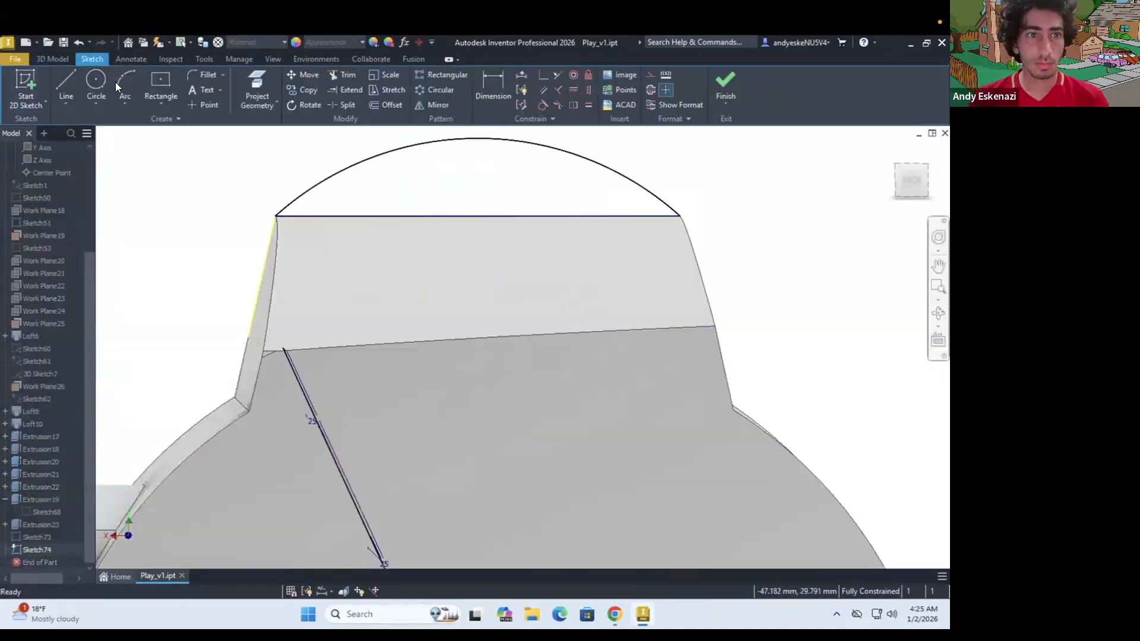
pyautogui.scroll(-5, 713, 325)
pyautogui.scroll(4, 699, 348)
pyautogui.click(258, 89)
pyautogui.click(585, 352)
# Step: Draw a shallow three-point arc over the tab's projected lower edge and finish the sketch
pyautogui.click(125, 85)
pyautogui.scroll(-4, 708, 357)
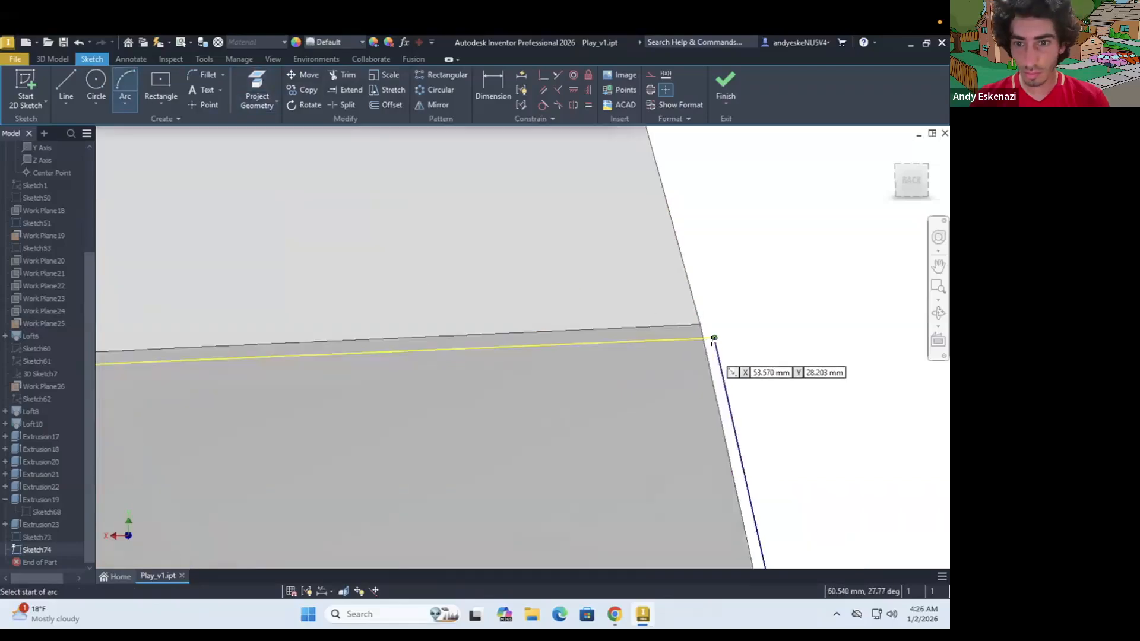
pyautogui.click(713, 339)
pyautogui.scroll(4, 713, 338)
pyautogui.scroll(2, 373, 237)
pyautogui.click(388, 259)
pyautogui.scroll(-5, 356, 279)
pyautogui.click(475, 254)
pyautogui.press('Escape')
pyautogui.scroll(4, 623, 275)
pyautogui.scroll(-5, 512, 274)
pyautogui.keyDown('shift'); pyautogui.moveTo(509, 273); pyautogui.dragTo(564, 282, button='middle'); pyautogui.keyUp('shift')
pyautogui.rightClick(523, 288)
pyautogui.click(588, 232)
pyautogui.scroll(4, 412, 257)
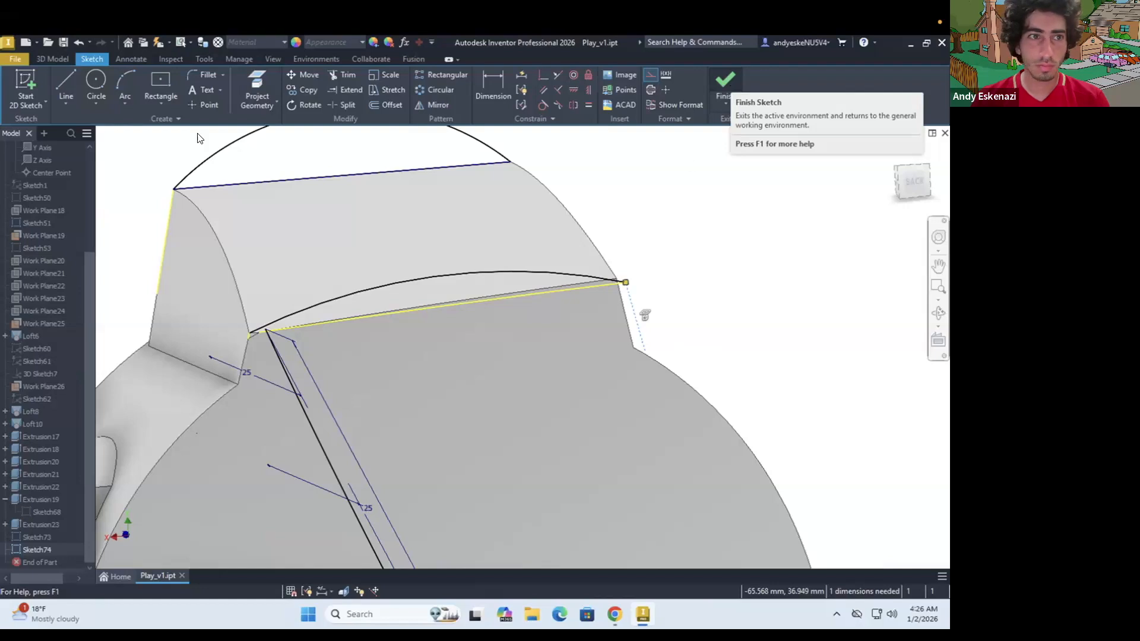
# Step: Start a 3D sketch, try Project to Surface on the tab's curved face, and include the tab's curved side edge
pyautogui.click(35, 104)
pyautogui.click(40, 143)
pyautogui.click(279, 83)
pyautogui.scroll(-4, 406, 338)
pyautogui.scroll(3, 405, 339)
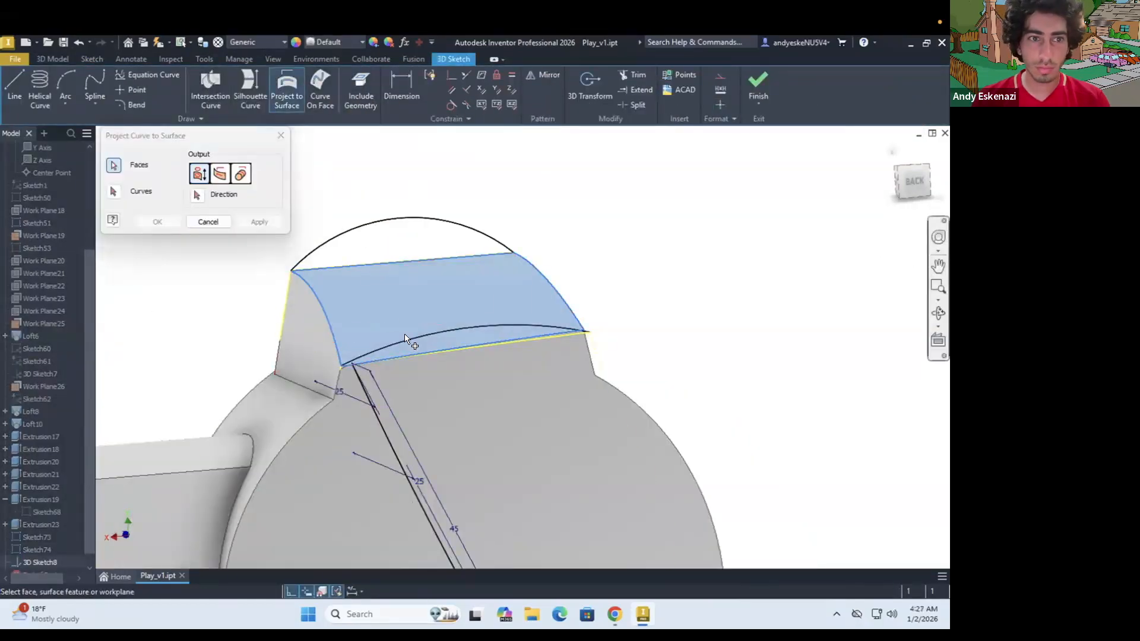
pyautogui.press('Escape')
pyautogui.keyDown('shift'); pyautogui.moveTo(559, 289); pyautogui.dragTo(658, 264, button='middle'); pyautogui.keyUp('shift')
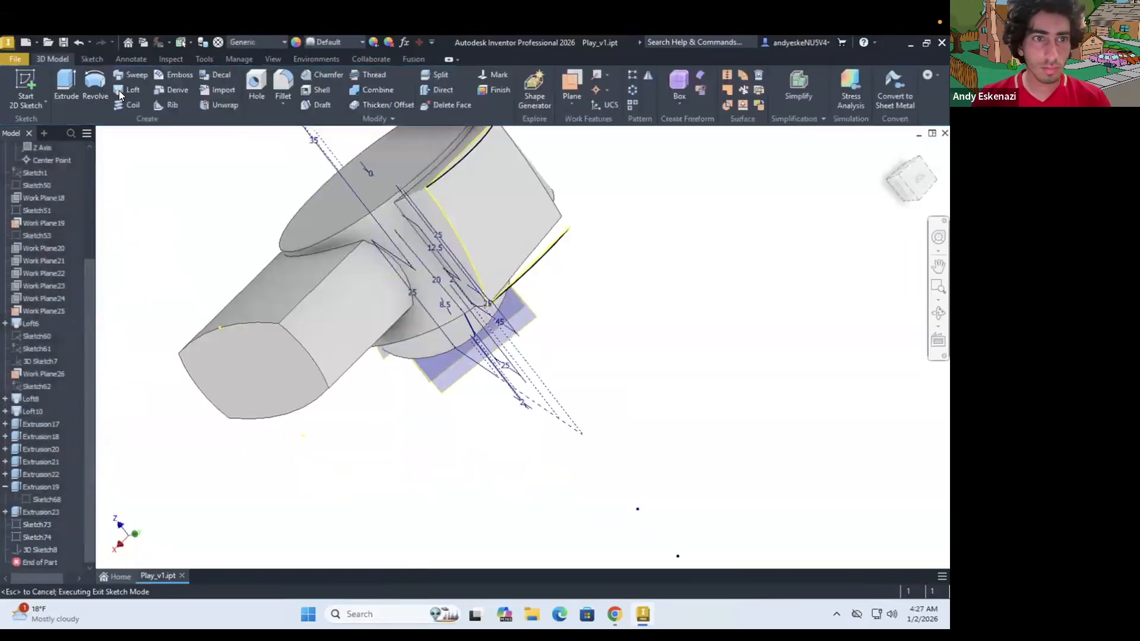
pyautogui.keyDown('shift'); pyautogui.moveTo(526, 240); pyautogui.dragTo(504, 262, button='middle'); pyautogui.keyUp('shift')
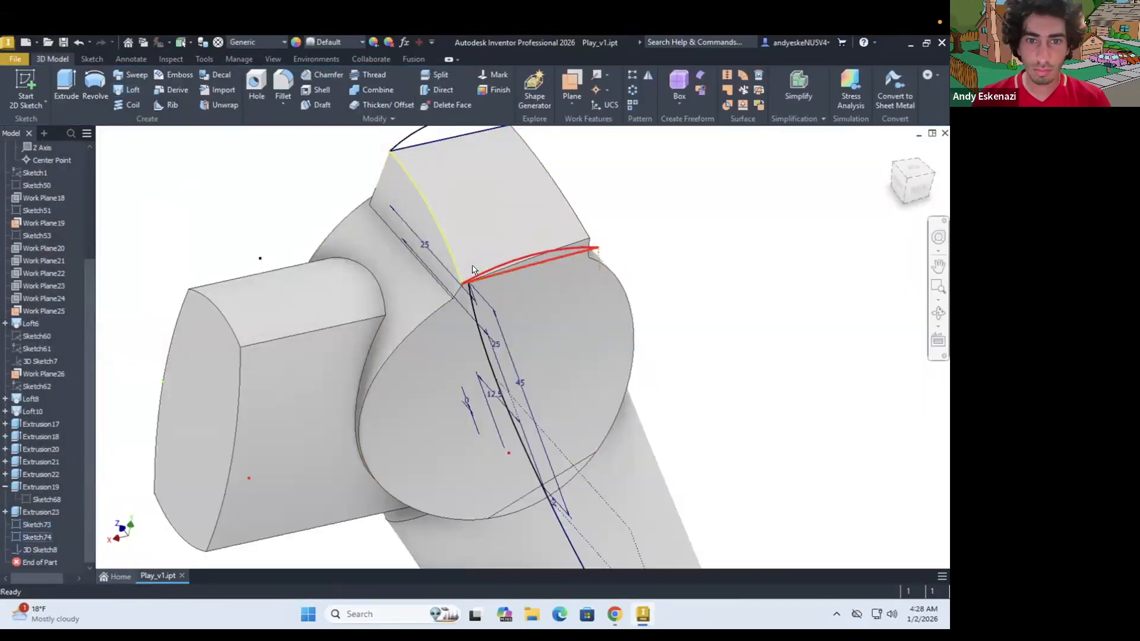
# Step: Try a loft between the two arc profiles and delete Sketch73, Sketch74 and the 3D sketch
pyautogui.scroll(-5, 440, 315)
pyautogui.rightClick(437, 320)
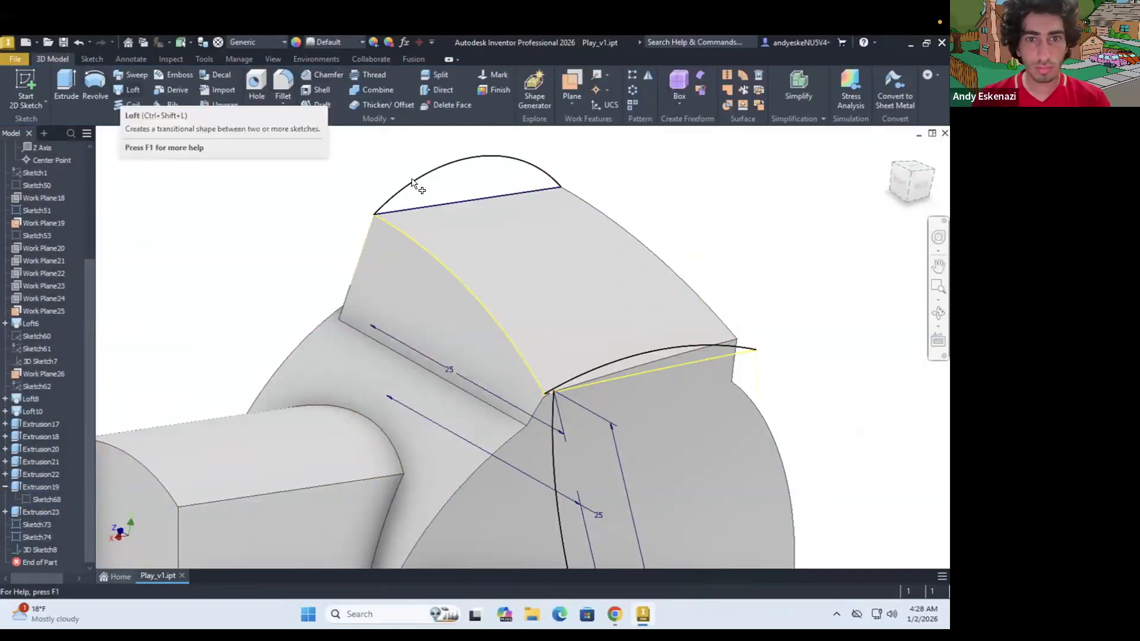
pyautogui.press('Escape')
pyautogui.click(40, 524)
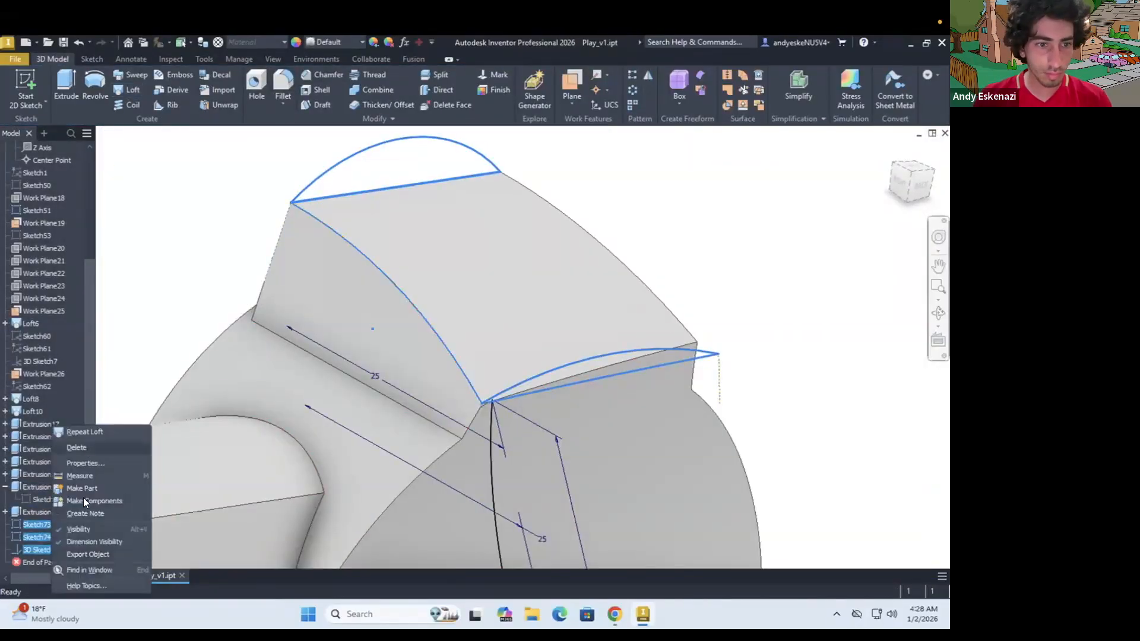
pyautogui.press('Escape')
# Step: Fillet the tab's outer side edges with a 10 mm radius
pyautogui.press('f')
pyautogui.keyDown('shift'); pyautogui.moveTo(526, 289); pyautogui.dragTo(416, 303, button='middle'); pyautogui.keyUp('shift')
pyautogui.doubleClick(174, 196)
pyautogui.write('10')
pyautogui.press('Return')
pyautogui.scroll(3, 640, 339)
# Step: Try a second fillet along the lower edges where the tab meets the hub's underside
pyautogui.press('f')
pyautogui.click(553, 339)
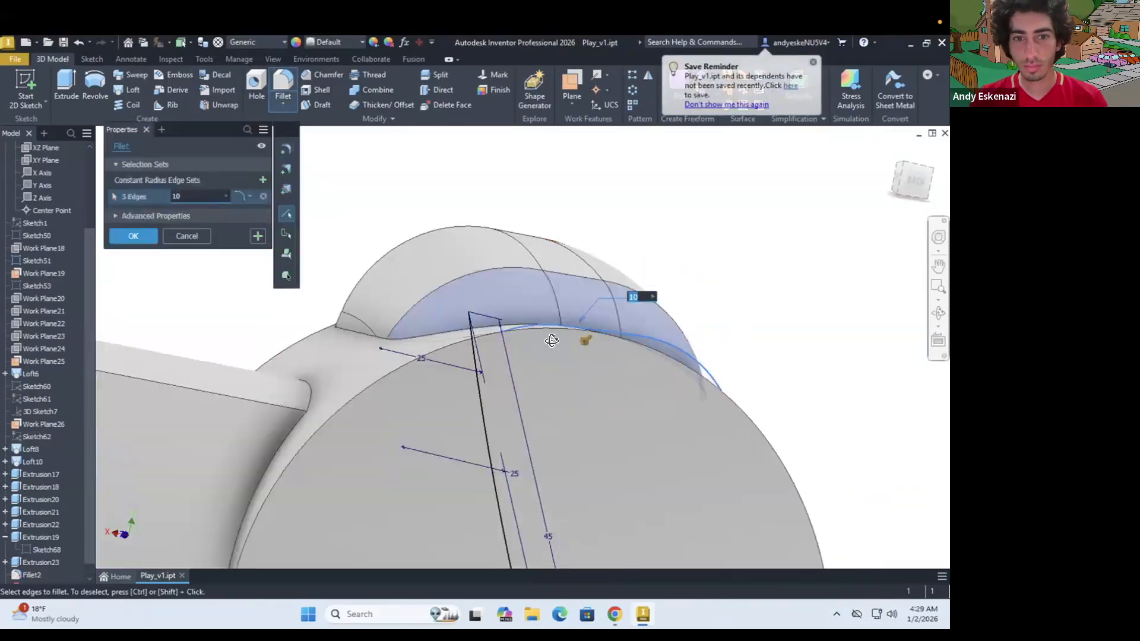
pyautogui.scroll(-6, 571, 338)
pyautogui.keyDown('shift'); pyautogui.moveTo(570, 339); pyautogui.dragTo(665, 411, button='middle'); pyautogui.keyUp('shift')
pyautogui.press('Return')
pyautogui.scroll(2, 666, 411)
pyautogui.keyDown('shift'); pyautogui.moveTo(692, 490); pyautogui.dragTo(552, 333, button='middle'); pyautogui.keyUp('shift')
pyautogui.click(618, 608)
pyautogui.click(618, 608)
pyautogui.keyDown('shift'); pyautogui.moveTo(644, 357); pyautogui.dragTo(594, 333, button='middle'); pyautogui.keyUp('shift')
pyautogui.scroll(3, 458, 374)
pyautogui.keyDown('shift'); pyautogui.moveTo(458, 374); pyautogui.dragTo(511, 439, button='middle'); pyautogui.keyUp('shift')
# Step: Delete the second tab fillet
pyautogui.click(54, 537)
pyautogui.scroll(-1, 48, 539)
pyautogui.rightClick(41, 539)
pyautogui.click(77, 468)
pyautogui.click(180, 354)
pyautogui.rightClick(43, 550)
pyautogui.click(83, 470)
pyautogui.press('Return')
# Step: Switch briefly to the browser and back, and examine the hub's underside and side profile
pyautogui.scroll(-5, 445, 386)
pyautogui.keyDown('shift'); pyautogui.moveTo(444, 386); pyautogui.dragTo(448, 305, button='middle'); pyautogui.keyUp('shift')
pyautogui.scroll(4, 447, 306)
pyautogui.click(615, 614)
pyautogui.click(615, 614)
pyautogui.keyDown('shift'); pyautogui.moveTo(468, 479); pyautogui.dragTo(452, 333, button='middle'); pyautogui.keyUp('shift')
pyautogui.scroll(-2, 452, 332)
pyautogui.keyDown('shift'); pyautogui.moveTo(451, 332); pyautogui.dragTo(398, 415, button='middle'); pyautogui.keyUp('shift')
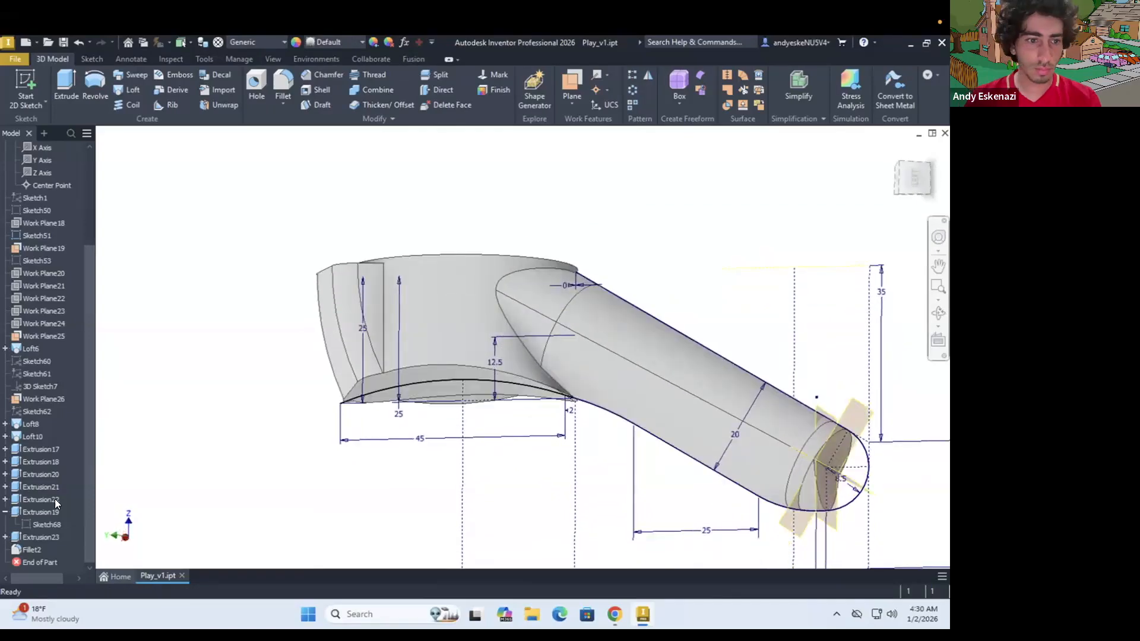
# Step: Fillet the outer edge loop around the hub and tab with a 0.5 mm radius
pyautogui.click(65, 416)
pyautogui.click(152, 350)
pyautogui.keyDown('shift'); pyautogui.moveTo(178, 356); pyautogui.dragTo(517, 487, button='middle'); pyautogui.keyUp('shift')
pyautogui.scroll(3, 476, 386)
pyautogui.click(283, 83)
pyautogui.click(469, 359)
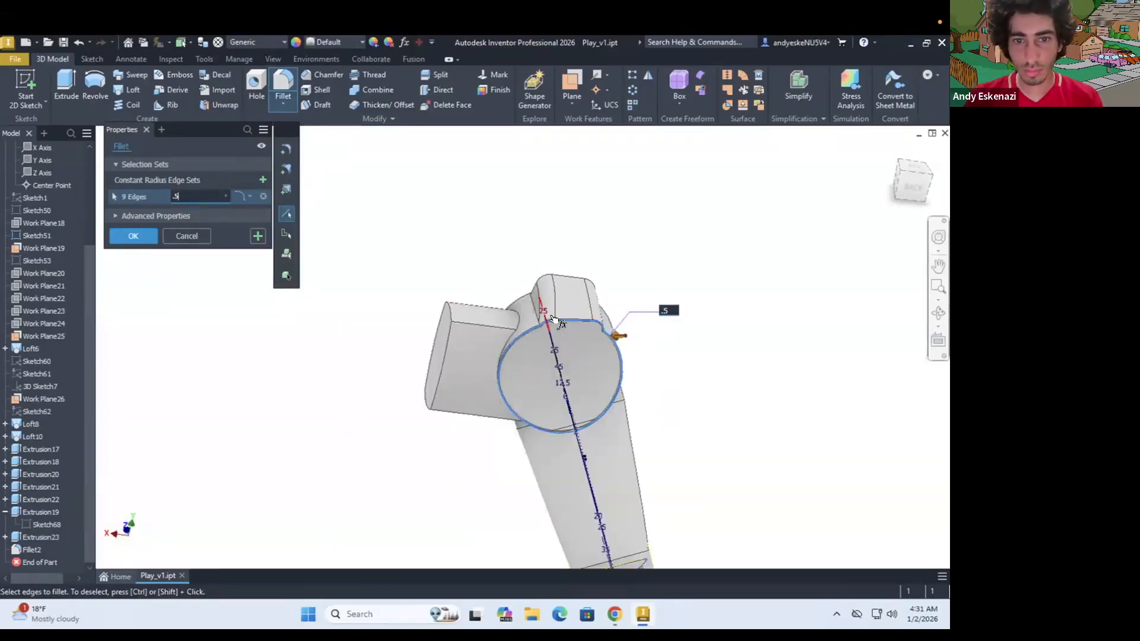
pyautogui.scroll(3, 516, 328)
pyautogui.keyDown('shift'); pyautogui.moveTo(514, 329); pyautogui.dragTo(570, 332, button='middle'); pyautogui.keyUp('shift')
pyautogui.press('Return')
pyautogui.scroll(3, 556, 356)
pyautogui.scroll(-6, 555, 410)
# Step: Start a sketch on the origin XY plane, project the smaller circle beside the hub from Sketch1, and hide Sketch1
pyautogui.keyDown('shift'); pyautogui.moveTo(556, 412); pyautogui.dragTo(545, 472, button='middle'); pyautogui.keyUp('shift')
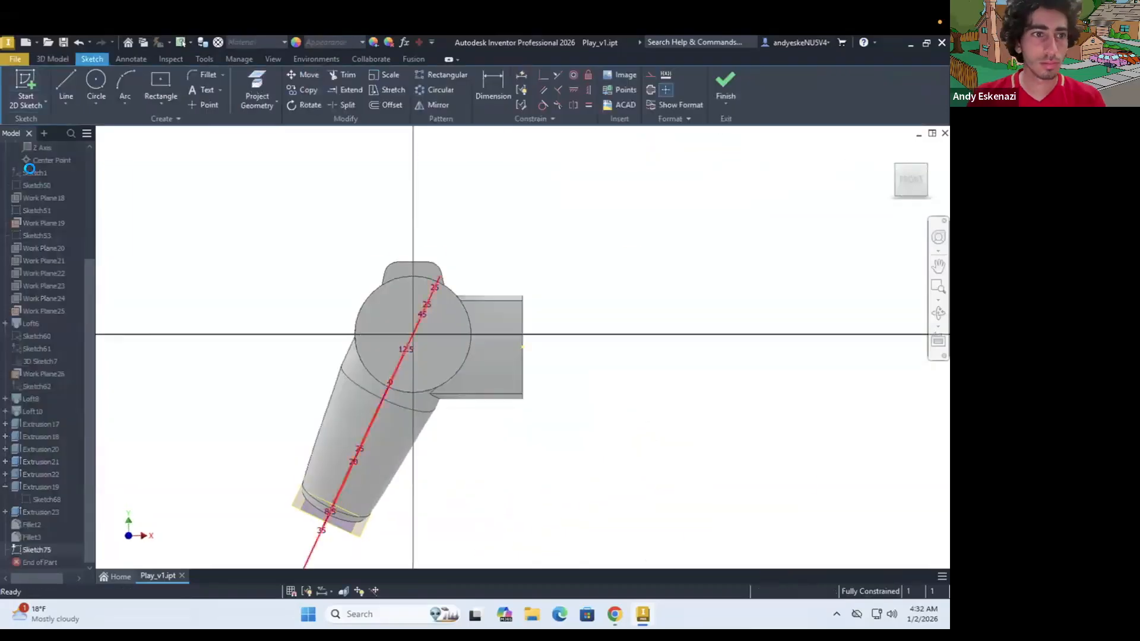
pyautogui.scroll(3, 493, 398)
pyautogui.press('p')
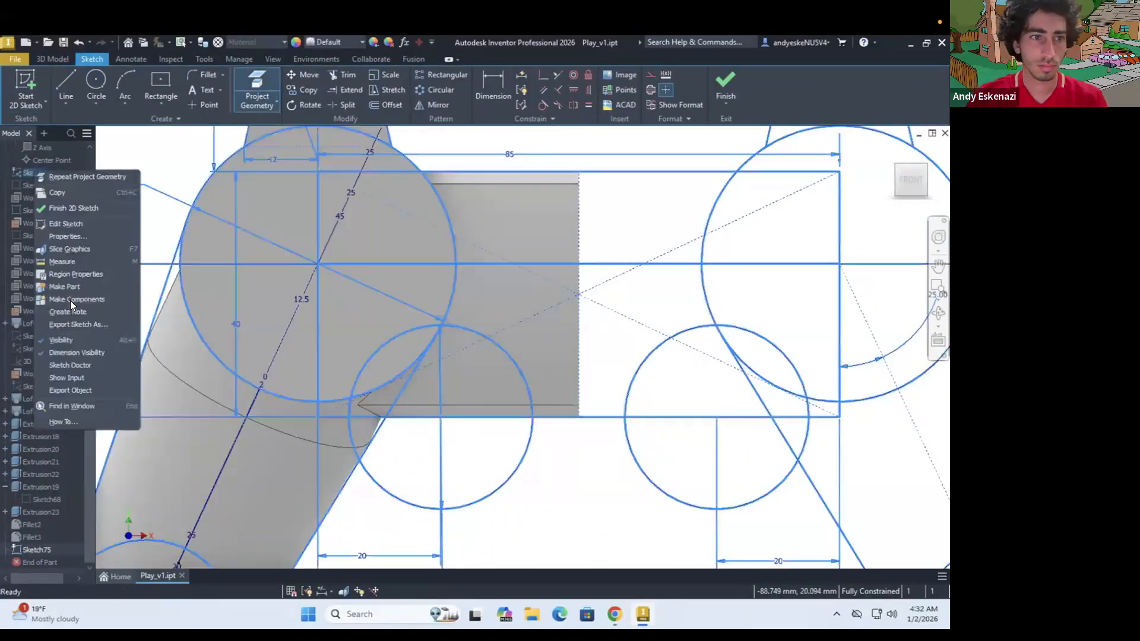
pyautogui.click(61, 340)
# Step: Extrude the projected circle in the flipped direction as a cylinder joined to the hub and bridge
pyautogui.press('e')
pyautogui.moveTo(458, 430)
pyautogui.keyDown('shift'); pyautogui.mouseDown(button='middle')
pyautogui.moveTo(618, 329)
pyautogui.moveTo(588, 368)
pyautogui.mouseUp(button='middle'); pyautogui.keyUp('shift')
pyautogui.click(195, 232)
pyautogui.keyDown('shift'); pyautogui.moveTo(535, 415); pyautogui.dragTo(558, 321, button='middle'); pyautogui.keyUp('shift')
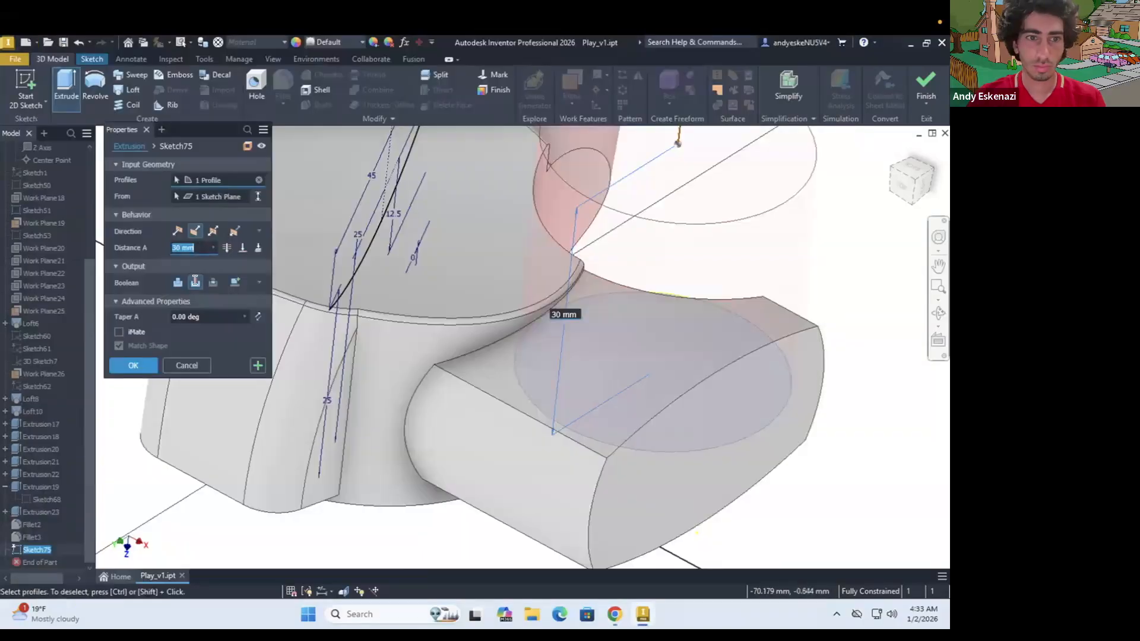
pyautogui.click(177, 283)
pyautogui.write('20')
pyautogui.keyDown('shift'); pyautogui.moveTo(585, 287); pyautogui.dragTo(516, 166, button='middle'); pyautogui.keyUp('shift')
pyautogui.scroll(-2, 517, 165)
pyautogui.scroll(3, 516, 166)
pyautogui.write('1')
pyautogui.keyDown('shift'); pyautogui.moveTo(641, 324); pyautogui.dragTo(692, 324, button='middle'); pyautogui.keyUp('shift')
pyautogui.press('BackSpace')
pyautogui.write('2')
pyautogui.press('Return')
pyautogui.scroll(-4, 558, 282)
pyautogui.keyDown('shift'); pyautogui.moveTo(559, 283); pyautogui.dragTo(639, 386, button='middle'); pyautogui.keyUp('shift')
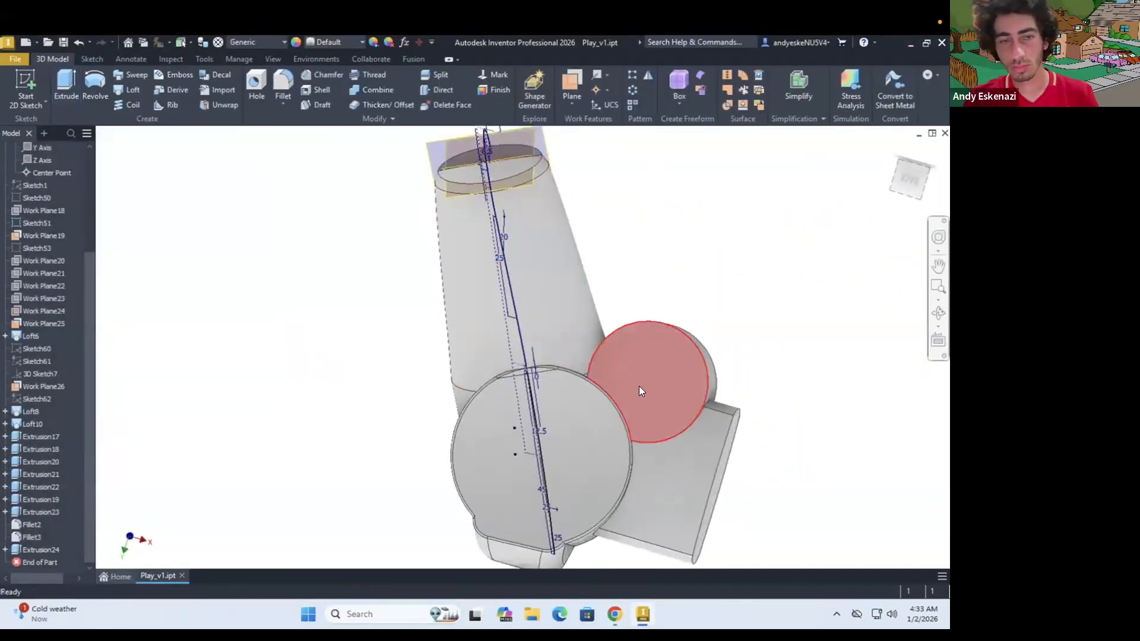
# Step: Fillet the exposed edges of the newly joined cylinder beside the hub
pyautogui.scroll(3, 639, 386)
pyautogui.click(283, 83)
pyautogui.click(666, 489)
pyautogui.keyDown('shift'); pyautogui.moveTo(672, 445); pyautogui.dragTo(647, 285, button='middle'); pyautogui.keyUp('shift')
pyautogui.click(636, 181)
pyautogui.press('Return')
# Step: Switch to the browser and back to compare the controller reference with the hub, cylinder and bridge
pyautogui.keyDown('shift'); pyautogui.moveTo(558, 283); pyautogui.dragTo(646, 588, button='middle'); pyautogui.keyUp('shift')
pyautogui.scroll(-4, 653, 305)
pyautogui.scroll(3, 653, 305)
pyautogui.scroll(-2, 618, 332)
pyautogui.scroll(3, 641, 536)
pyautogui.click(618, 610)
pyautogui.click(617, 611)
pyautogui.click(618, 611)
pyautogui.click(618, 610)
pyautogui.scroll(3, 535, 351)
pyautogui.keyDown('shift'); pyautogui.moveTo(534, 350); pyautogui.dragTo(558, 450, button='middle'); pyautogui.keyUp('shift')
pyautogui.scroll(-3, 522, 386)
pyautogui.scroll(-2, 565, 302)
pyautogui.scroll(2, 565, 302)
pyautogui.click(614, 614)
pyautogui.click(615, 615)
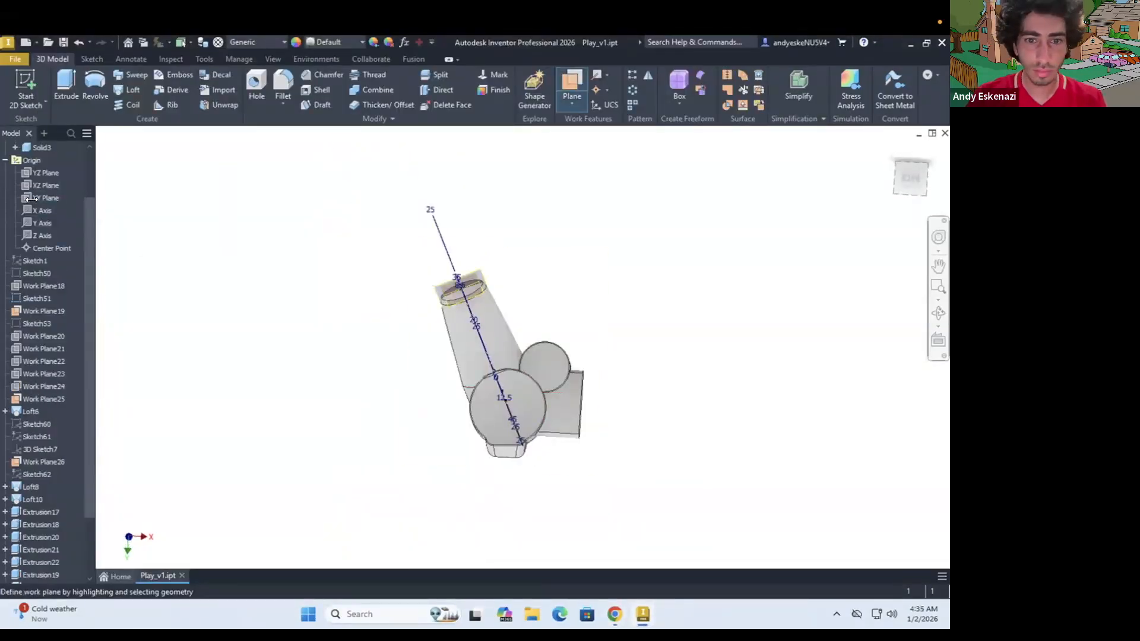
# Step: Base a new work plane on the origin XY plane
pyautogui.click(36, 199)
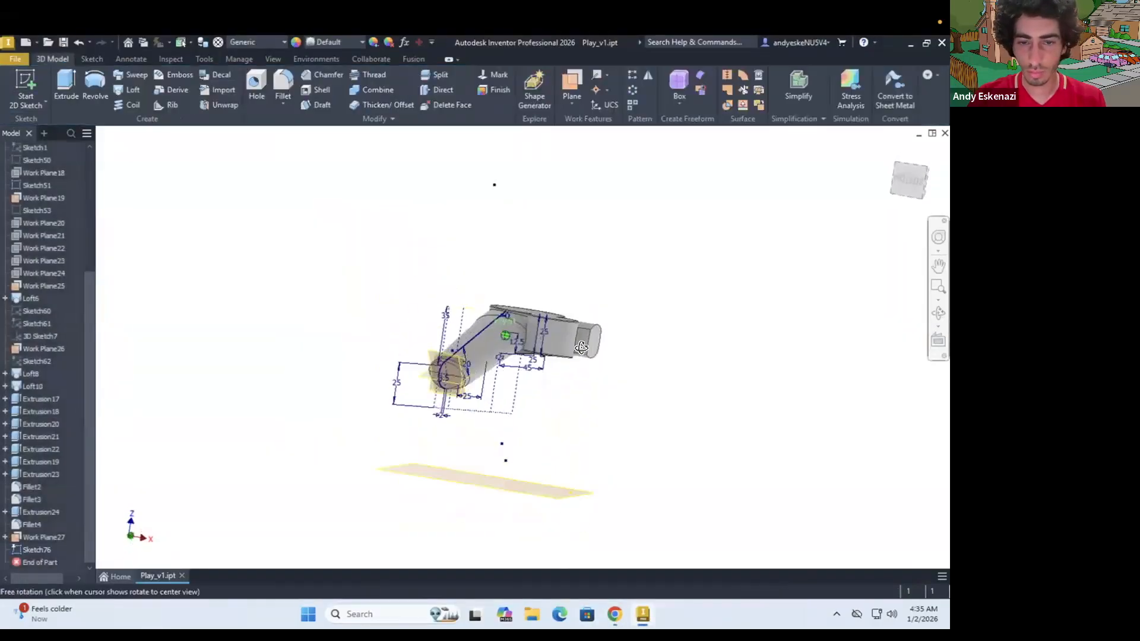
pyautogui.scroll(5, 539, 388)
pyautogui.keyDown('shift'); pyautogui.moveTo(539, 388); pyautogui.dragTo(532, 395, button='middle'); pyautogui.keyUp('shift')
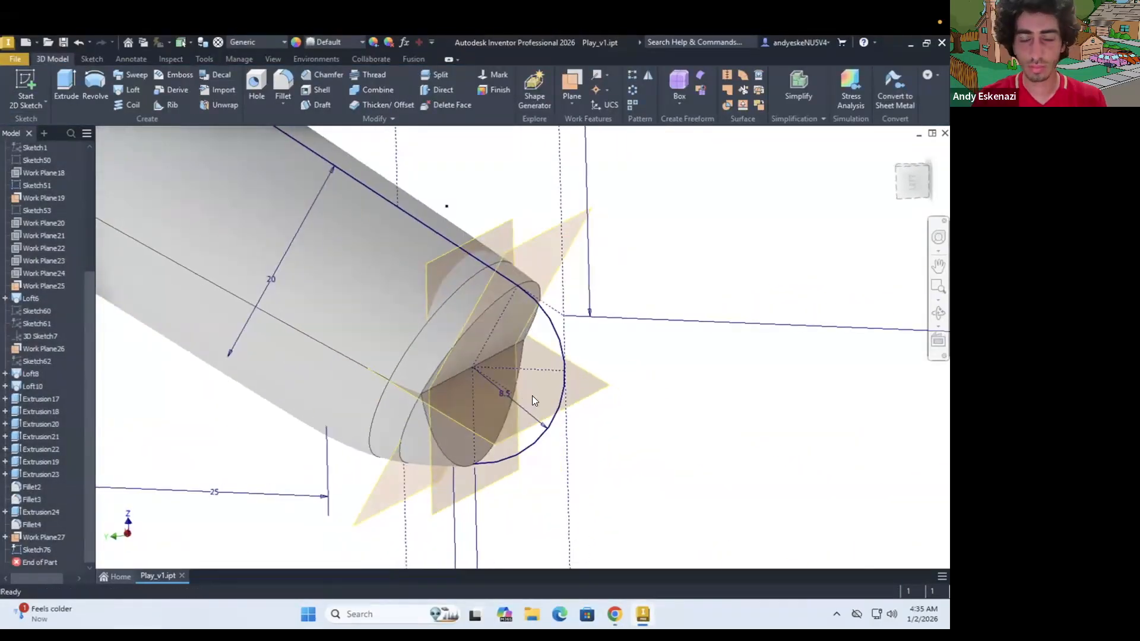
# Step: Create another work plane at the handle's lower end and start a sketch on a plane there
pyautogui.click(572, 87)
pyautogui.click(26, 89)
pyautogui.click(564, 363)
pyautogui.moveTo(517, 300)
pyautogui.keyDown('shift'); pyautogui.mouseDown(button='middle')
pyautogui.moveTo(480, 382)
pyautogui.moveTo(454, 396)
pyautogui.moveTo(475, 373)
pyautogui.moveTo(36, 338)
pyautogui.mouseUp(button='middle'); pyautogui.keyUp('shift')
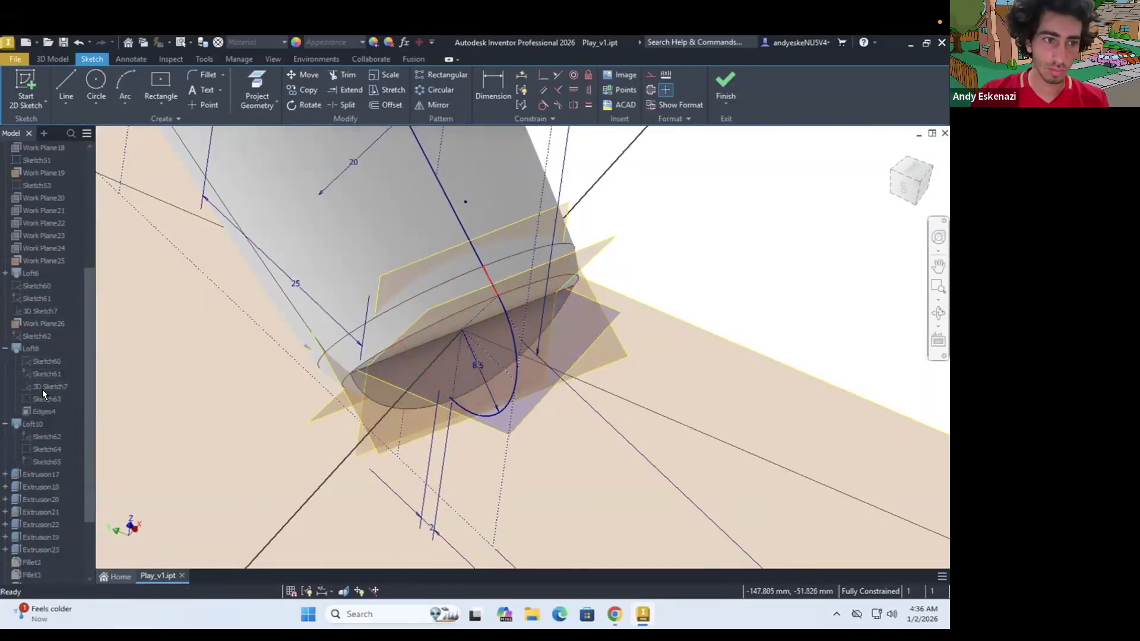
# Step: Finish the sketch at the handle's end and select the work plane crossing the rounded tip
pyautogui.click(74, 517)
pyautogui.moveTo(463, 410)
pyautogui.keyDown('shift'); pyautogui.mouseDown(button='middle')
pyautogui.moveTo(526, 405)
pyautogui.moveTo(472, 413)
pyautogui.mouseUp(button='middle'); pyautogui.keyUp('shift')
pyautogui.click(726, 85)
pyautogui.moveTo(645, 411)
pyautogui.keyDown('shift'); pyautogui.mouseDown(button='middle')
pyautogui.moveTo(733, 401)
pyautogui.moveTo(667, 408)
pyautogui.moveTo(656, 380)
pyautogui.moveTo(593, 358)
pyautogui.moveTo(660, 404)
pyautogui.mouseUp(button='middle'); pyautogui.keyUp('shift')
pyautogui.click(631, 380)
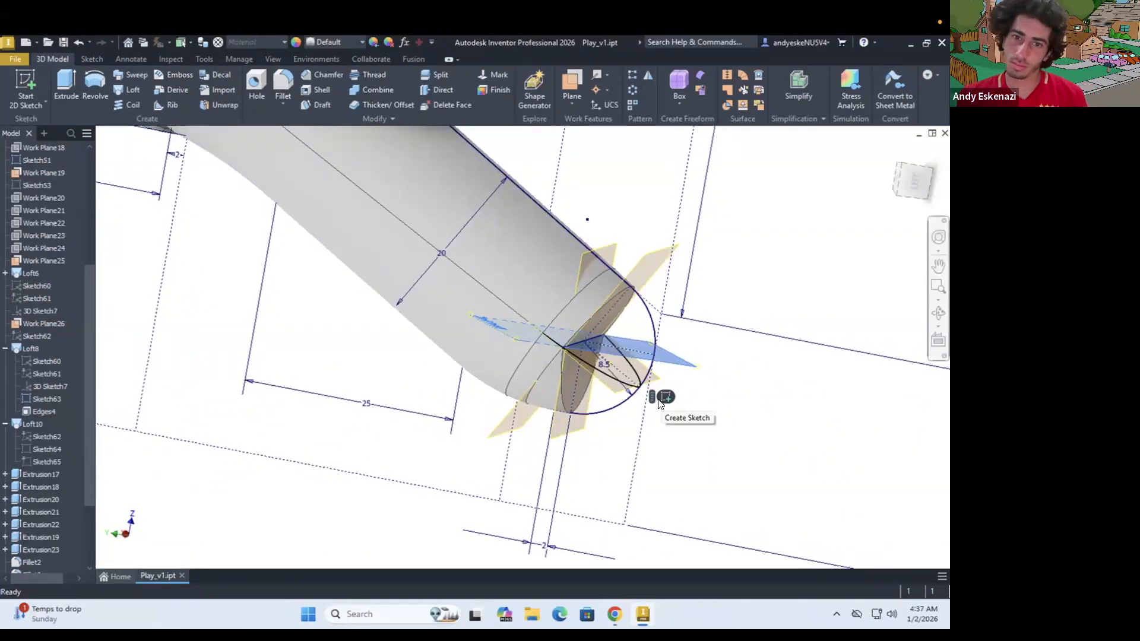
pyautogui.scroll(3, 635, 408)
pyautogui.moveTo(594, 371)
pyautogui.keyDown('shift'); pyautogui.mouseDown(button='middle')
pyautogui.moveTo(547, 331)
pyautogui.moveTo(575, 298)
pyautogui.moveTo(604, 303)
pyautogui.moveTo(522, 297)
pyautogui.mouseUp(button='middle'); pyautogui.keyUp('shift')
pyautogui.scroll(-2, 558, 320)
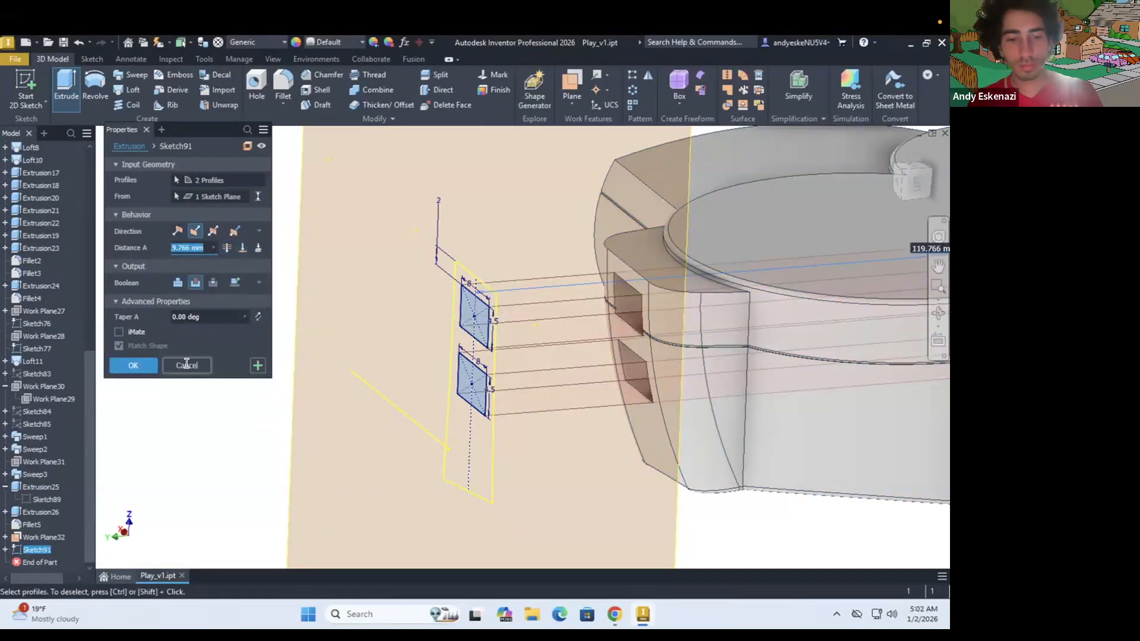
# Step: Cut the two rectangular profiles of Sketch91 into the hub's tab as button pockets
pyautogui.write('1')
pyautogui.scroll(-3, 413, 285)
pyautogui.moveTo(414, 286)
pyautogui.keyDown('shift'); pyautogui.mouseDown(button='middle')
pyautogui.moveTo(527, 443)
pyautogui.moveTo(511, 381)
pyautogui.mouseUp(button='middle'); pyautogui.keyUp('shift')
pyautogui.scroll(3, 510, 297)
pyautogui.press('Return')
# Step: Try starting another sketch on the work plane facing the tab's two pockets
pyautogui.click(26, 89)
pyautogui.click(623, 346)
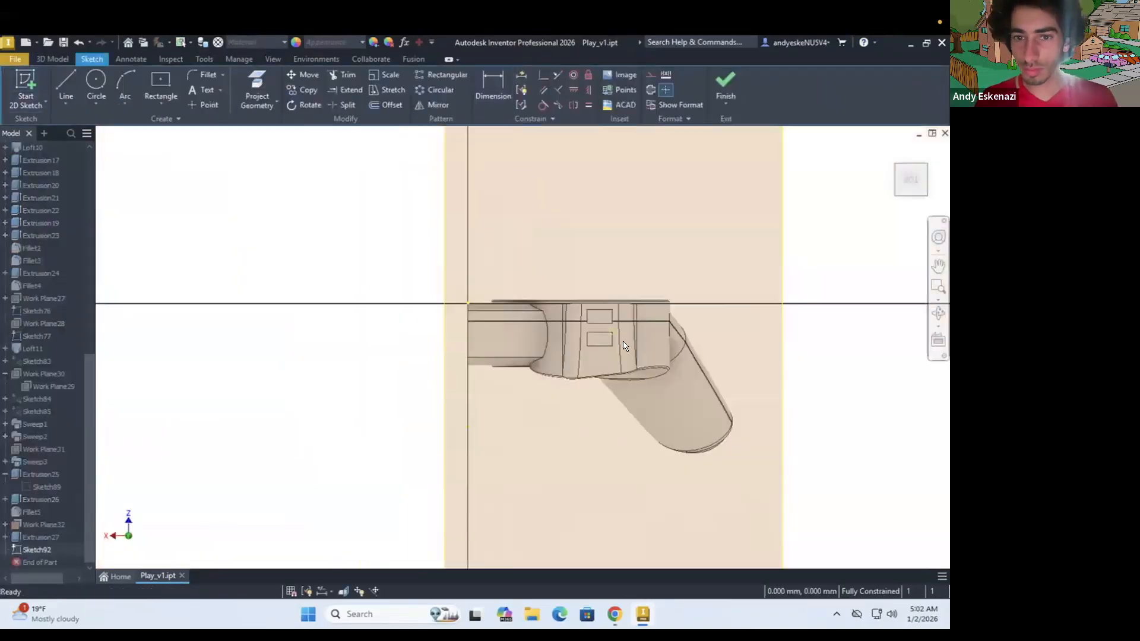
pyautogui.scroll(5, 623, 346)
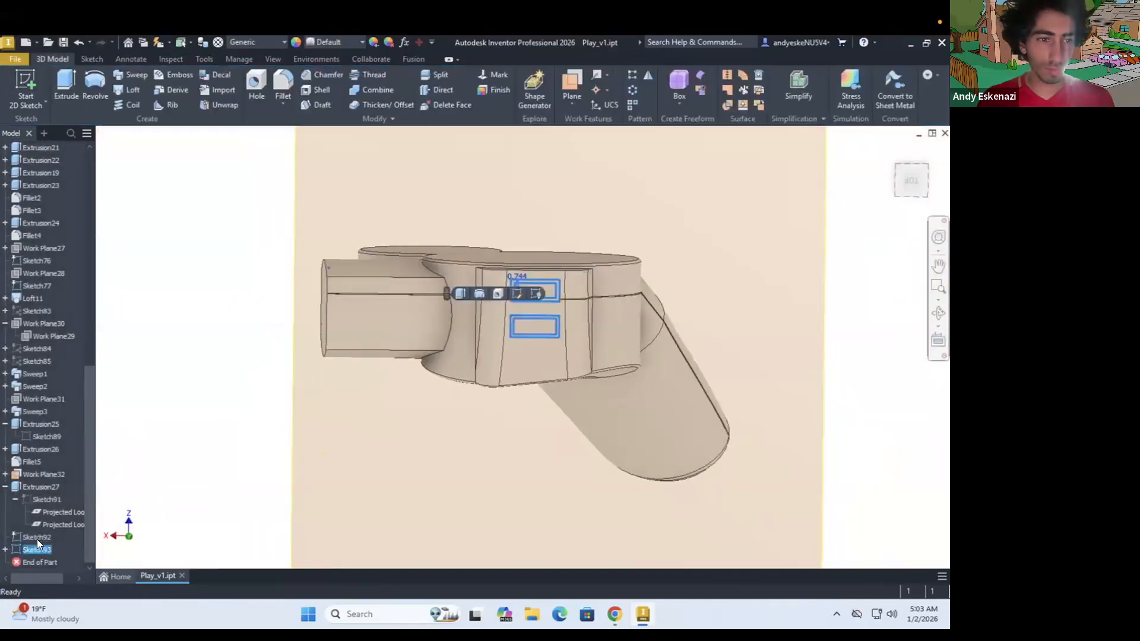
pyautogui.rightClick(36, 537)
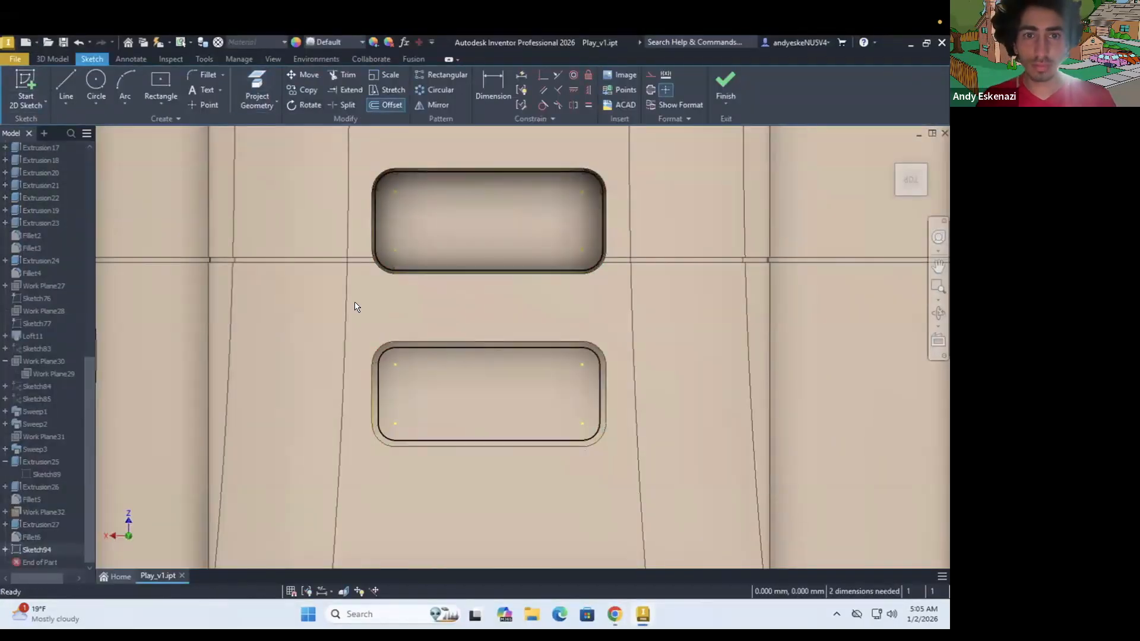
# Step: Extrude the two rounded rectangles in the tab's pockets 5 mm outward as joined buttons
pyautogui.press('d')
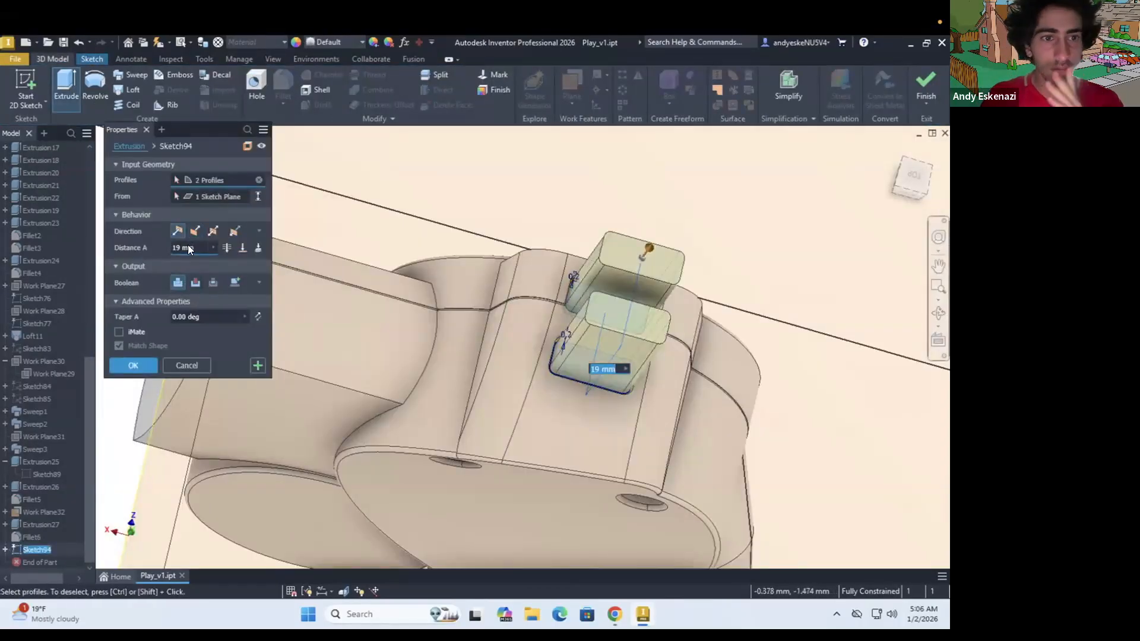
pyautogui.write('5')
pyautogui.keyDown('shift'); pyautogui.moveTo(644, 359); pyautogui.dragTo(523, 345, button='middle'); pyautogui.keyUp('shift')
pyautogui.press('Return')
pyautogui.scroll(-2, 522, 310)
pyautogui.scroll(-4, 523, 345)
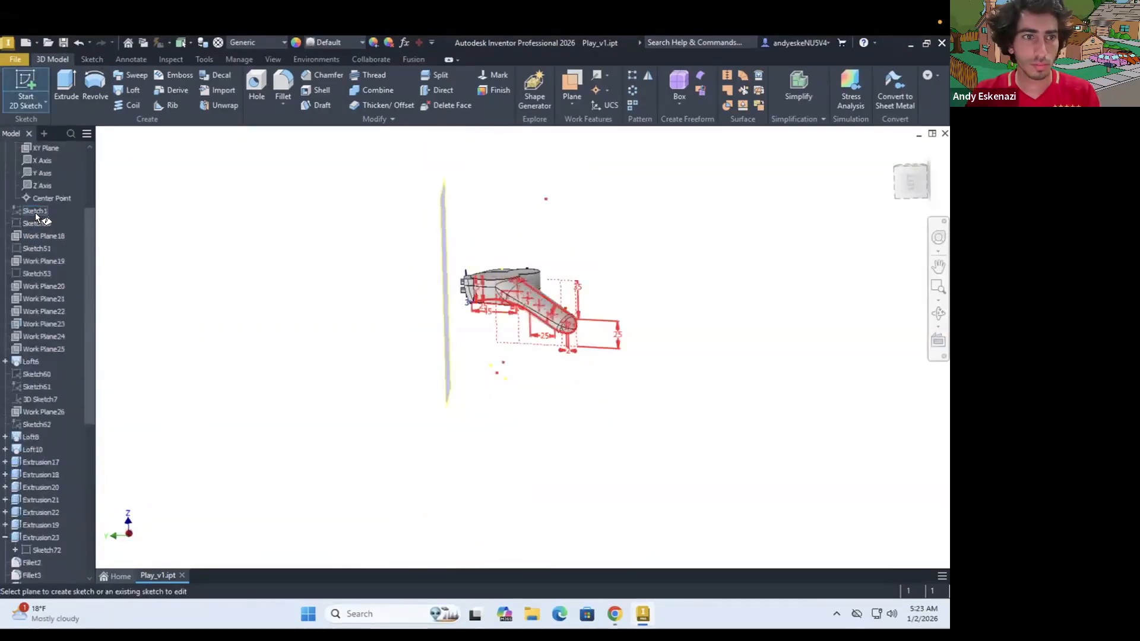
# Step: Dimension the offset between the two arcs beside the buttons in the side-profile sketch as 1 mm
pyautogui.click(492, 375)
pyautogui.click(455, 363)
pyautogui.press('d')
pyautogui.scroll(3, 470, 410)
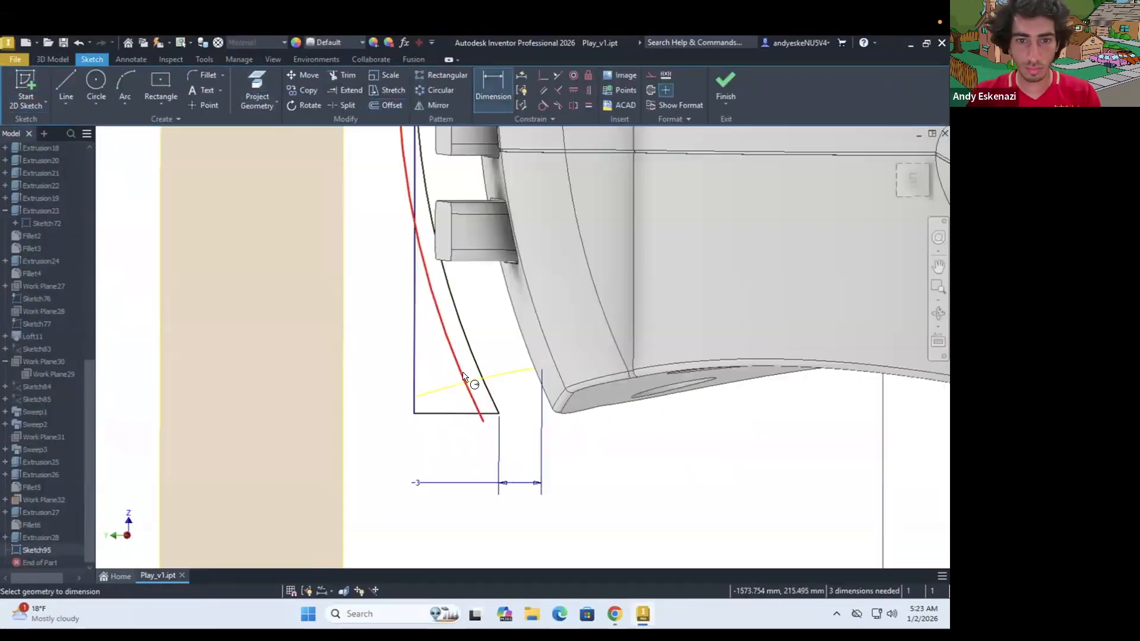
pyautogui.click(469, 382)
pyautogui.scroll(5, 471, 342)
pyautogui.scroll(-10, 484, 335)
pyautogui.scroll(5, 482, 318)
pyautogui.press('Escape')
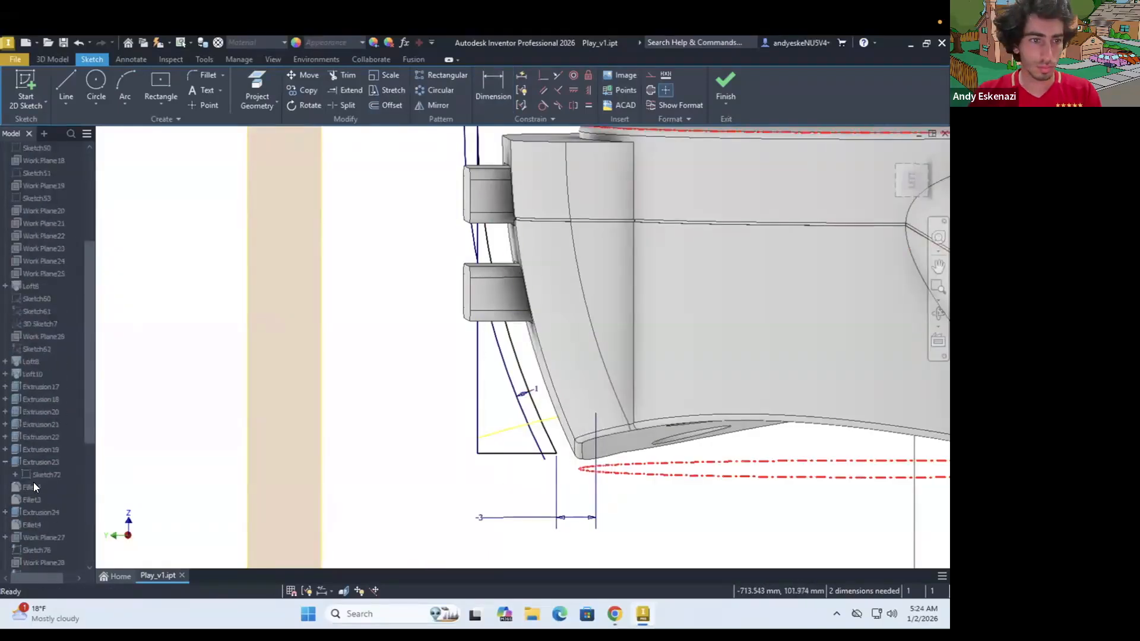
# Step: Extrude the curved side profile as a cut through all to trim the outer faces of the two buttons
pyautogui.click(404, 458)
pyautogui.scroll(-4, 405, 454)
pyautogui.scroll(5, 412, 356)
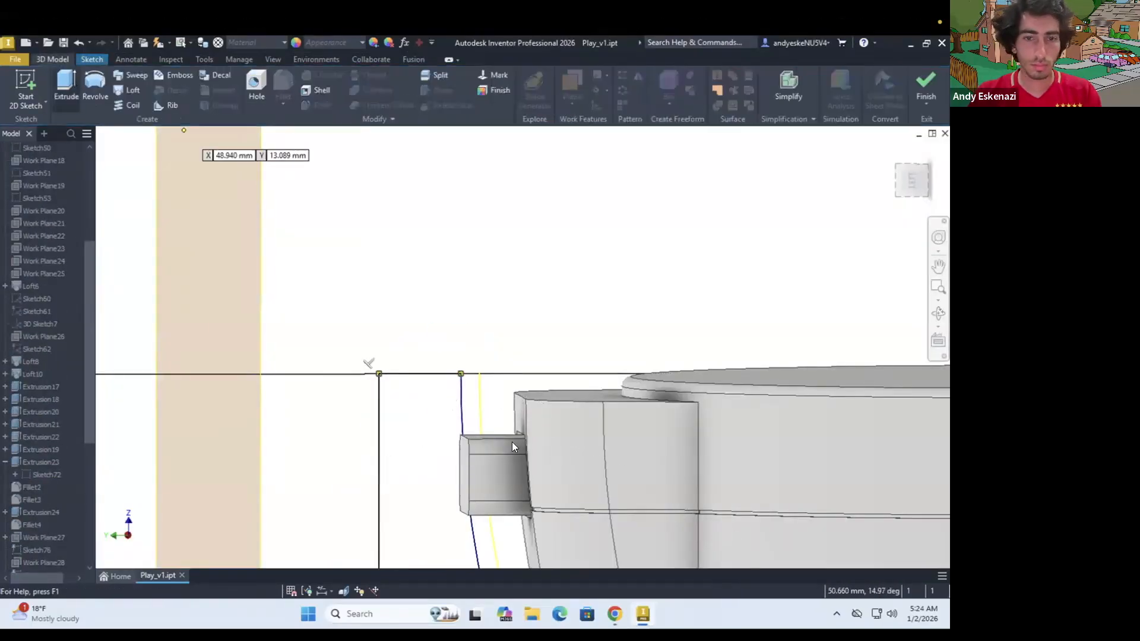
pyautogui.click(212, 280)
pyautogui.click(225, 249)
pyautogui.scroll(-4, 387, 327)
pyautogui.click(132, 366)
pyautogui.scroll(-4, 440, 309)
pyautogui.keyDown('shift'); pyautogui.moveTo(416, 267); pyautogui.dragTo(468, 302, button='middle'); pyautogui.keyUp('shift')
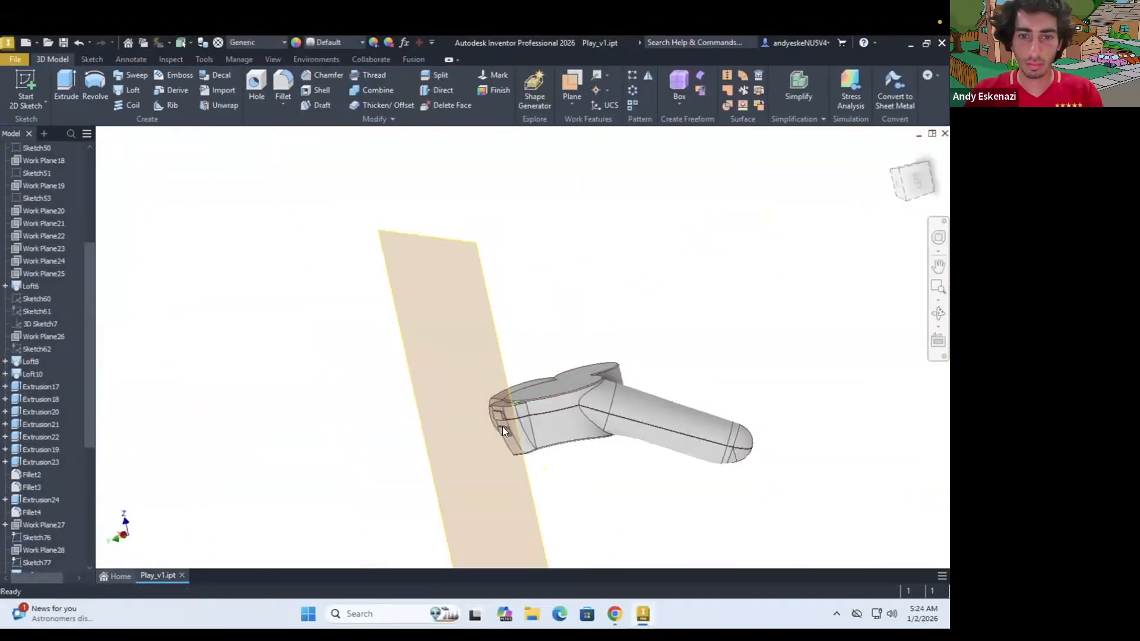
# Step: Fillet the outer edges of one of the tab's trimmed buttons
pyautogui.keyDown('shift'); pyautogui.moveTo(502, 426); pyautogui.dragTo(647, 386, button='middle'); pyautogui.keyUp('shift')
pyautogui.scroll(3, 594, 368)
pyautogui.scroll(4, 517, 363)
pyautogui.keyDown('shift'); pyautogui.moveTo(516, 362); pyautogui.dragTo(570, 333, button='middle'); pyautogui.keyUp('shift')
pyautogui.scroll(-5, 558, 326)
pyautogui.scroll(4, 555, 327)
pyautogui.press('f')
pyautogui.scroll(5, 561, 333)
pyautogui.click(649, 267)
pyautogui.click(134, 236)
pyautogui.keyDown('shift'); pyautogui.moveTo(600, 368); pyautogui.dragTo(533, 301, button='middle'); pyautogui.keyUp('shift')
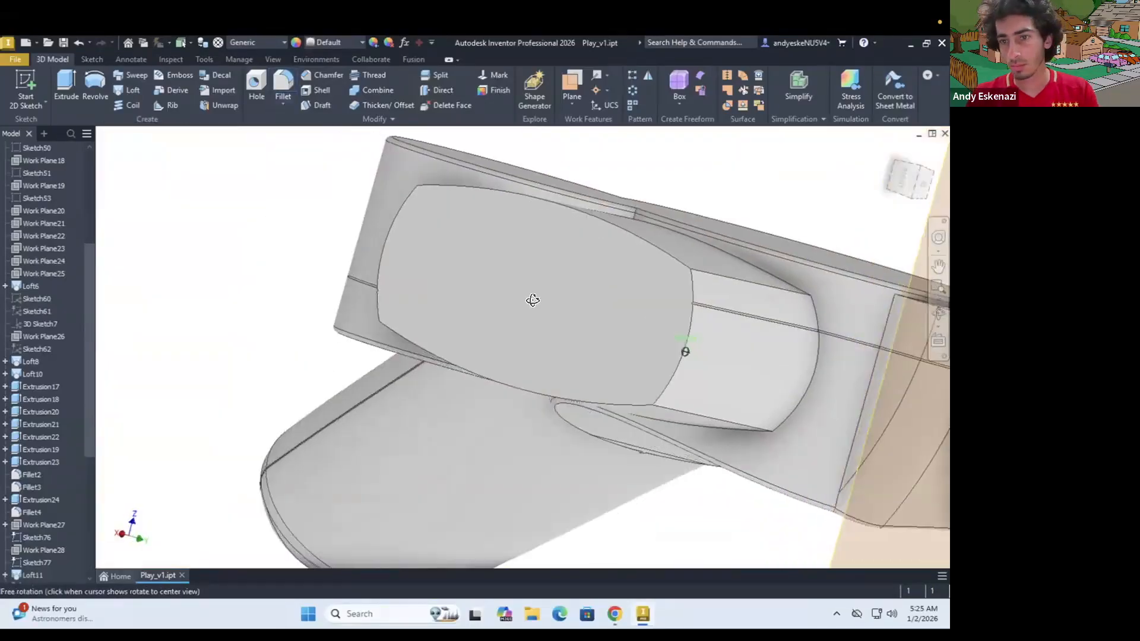
# Step: Hide the work plane facing the tab and fillet the outer edges of the other button
pyautogui.rightClick(331, 275)
pyautogui.click(320, 501)
pyautogui.keyDown('shift'); pyautogui.moveTo(451, 332); pyautogui.dragTo(713, 333, button='middle'); pyautogui.keyUp('shift')
pyautogui.press('f')
pyautogui.click(389, 310)
pyautogui.click(133, 236)
# Step: Open Sketch91 under Extrusion27 to check the pocket profiles, and return to the hub's round face
pyautogui.scroll(-3, 614, 195)
pyautogui.scroll(-7, 17, 456)
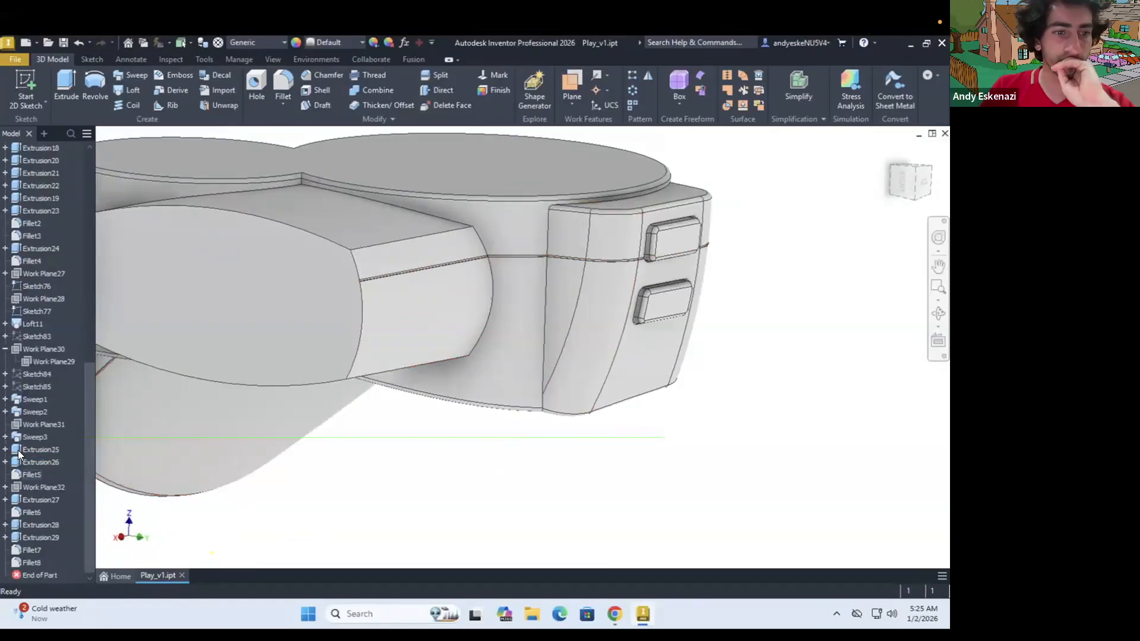
pyautogui.click(5, 500)
pyautogui.doubleClick(49, 513)
pyautogui.scroll(3, 660, 288)
pyautogui.scroll(5, 604, 438)
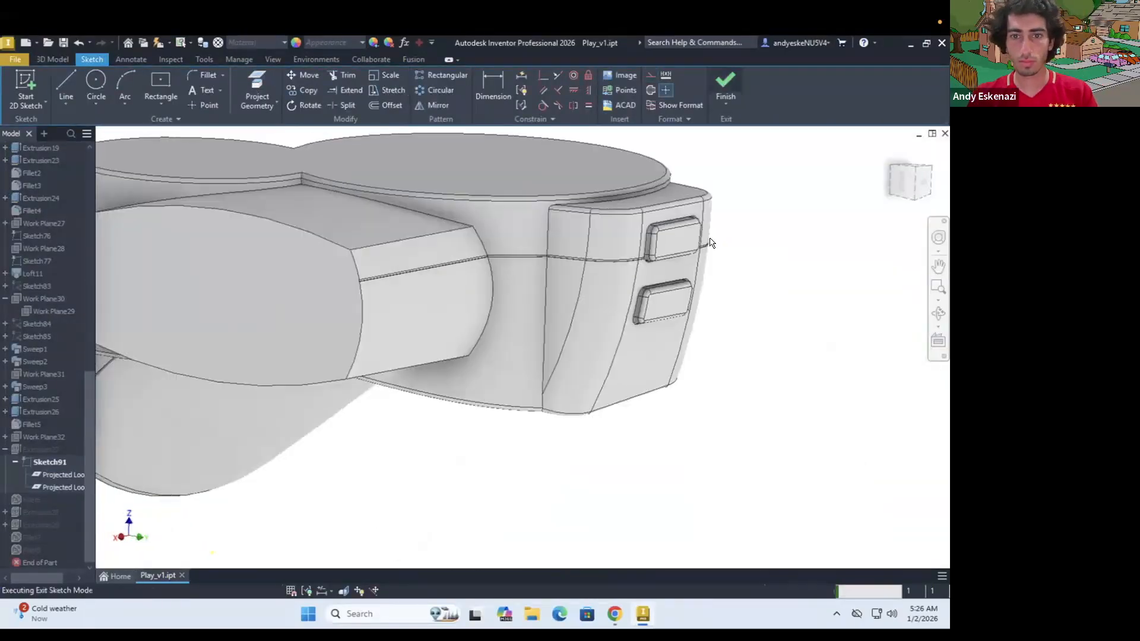
pyautogui.moveTo(708, 237)
pyautogui.keyDown('shift'); pyautogui.mouseDown(button='middle')
pyautogui.moveTo(718, 264)
pyautogui.moveTo(794, 331)
pyautogui.mouseUp(button='middle'); pyautogui.keyUp('shift')
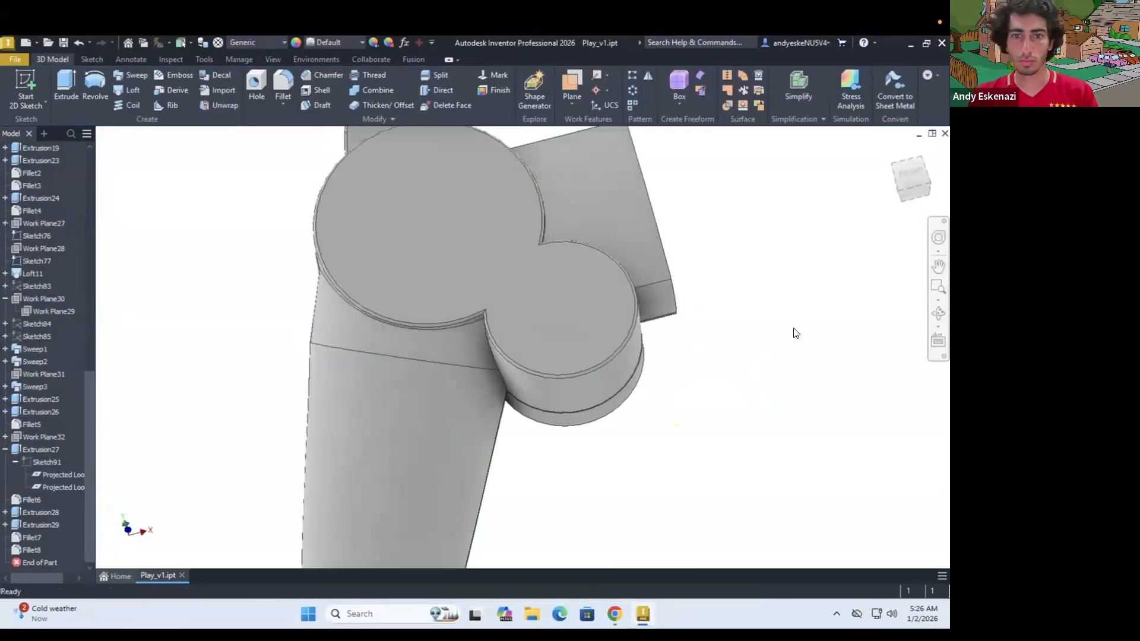
# Step: Switch to the browser, look through the controller and logo reference images, and return to the model
pyautogui.click(614, 614)
pyautogui.click(512, 53)
pyautogui.click(450, 54)
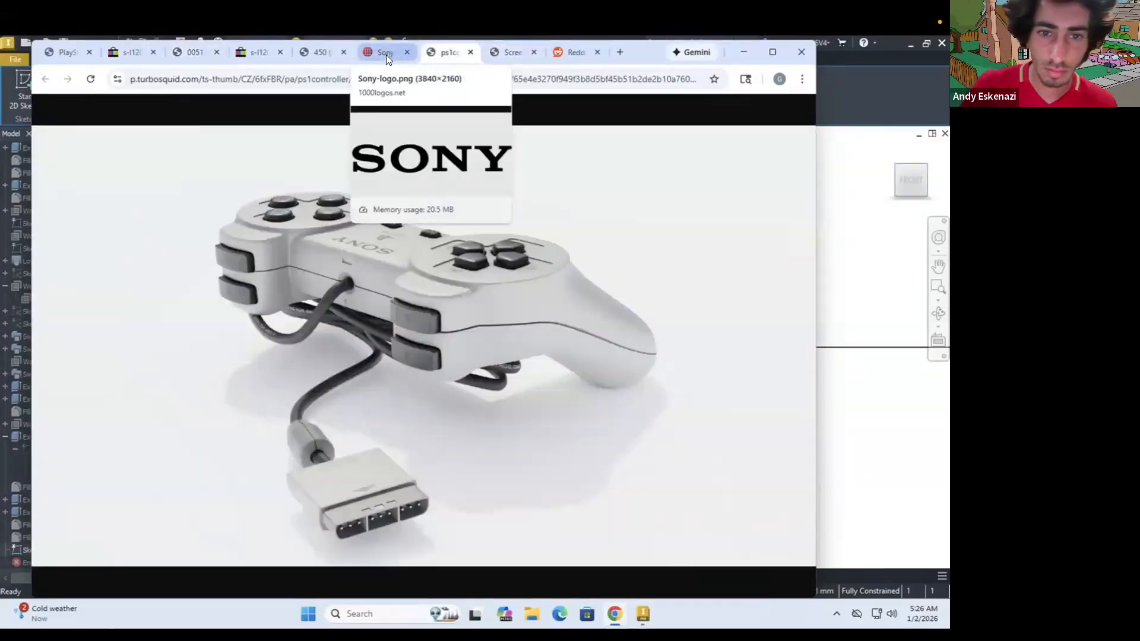
pyautogui.click(387, 55)
pyautogui.click(259, 54)
pyautogui.click(197, 53)
pyautogui.click(742, 51)
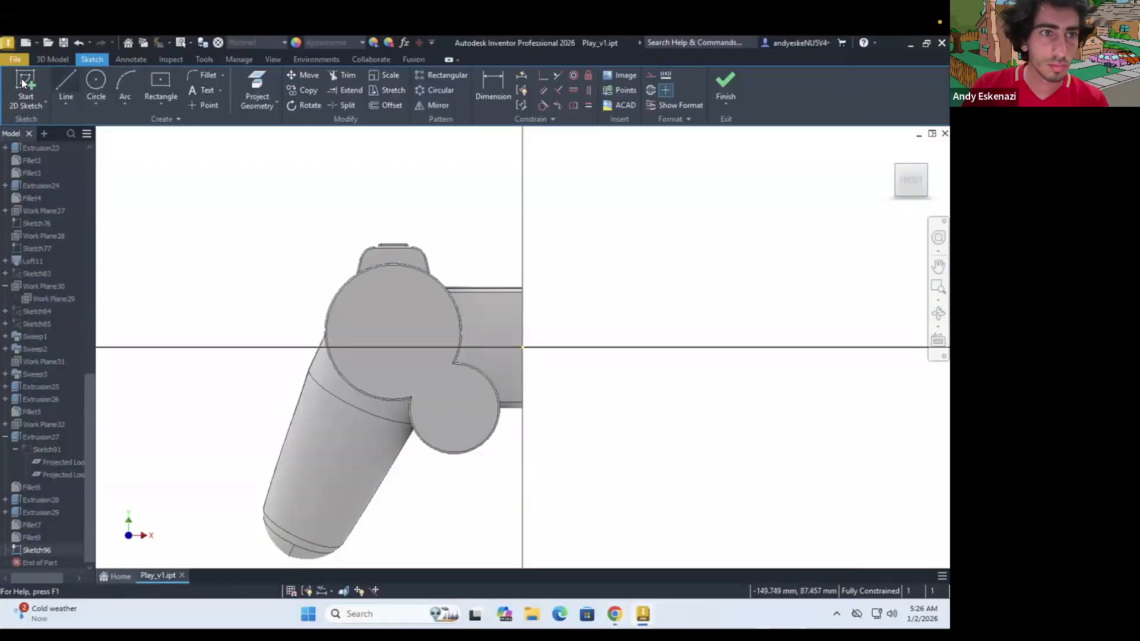
# Step: Begin a centre rectangle and a line for a cross in the sketch on the hub's round face
pyautogui.click(74, 384)
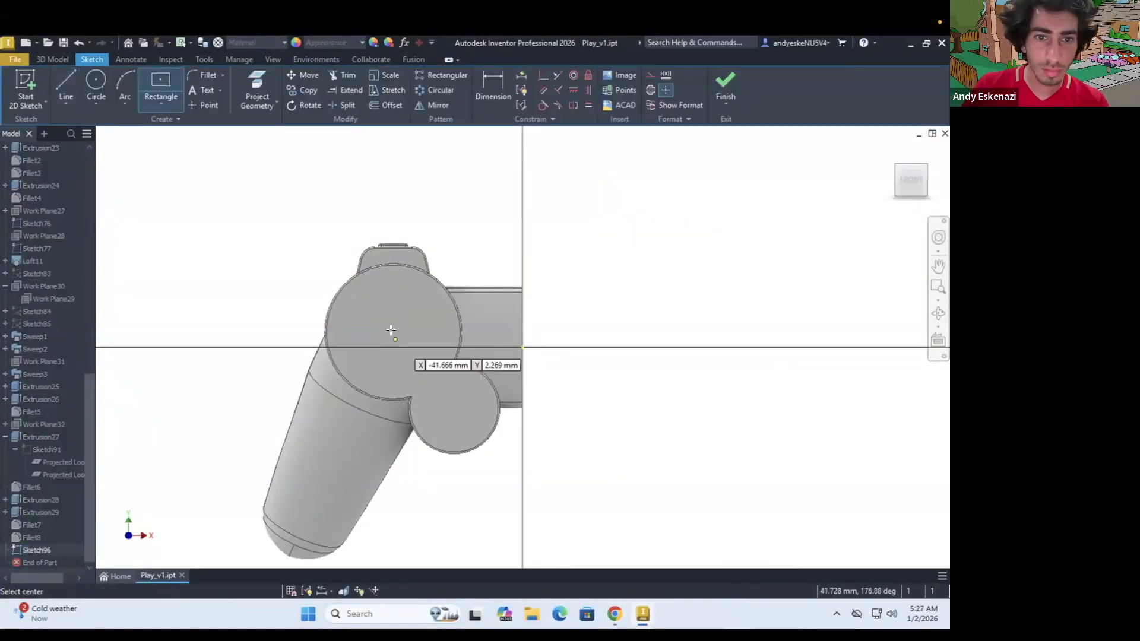
pyautogui.scroll(3, 390, 331)
pyautogui.press('l')
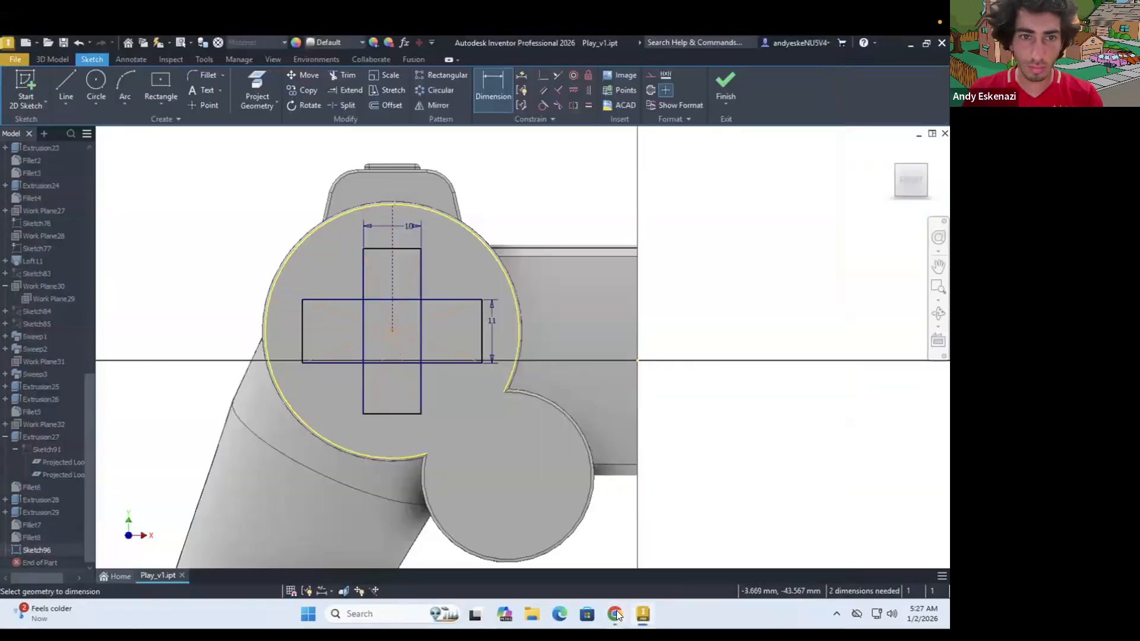
# Step: Set the cross's vertical bar to 11 mm wide and 30 mm tall
pyautogui.click(409, 226)
pyautogui.write('11')
pyautogui.press('Return')
pyautogui.scroll(-3, 418, 346)
pyautogui.click(430, 416)
pyautogui.click(468, 425)
pyautogui.write('30')
pyautogui.press('Return')
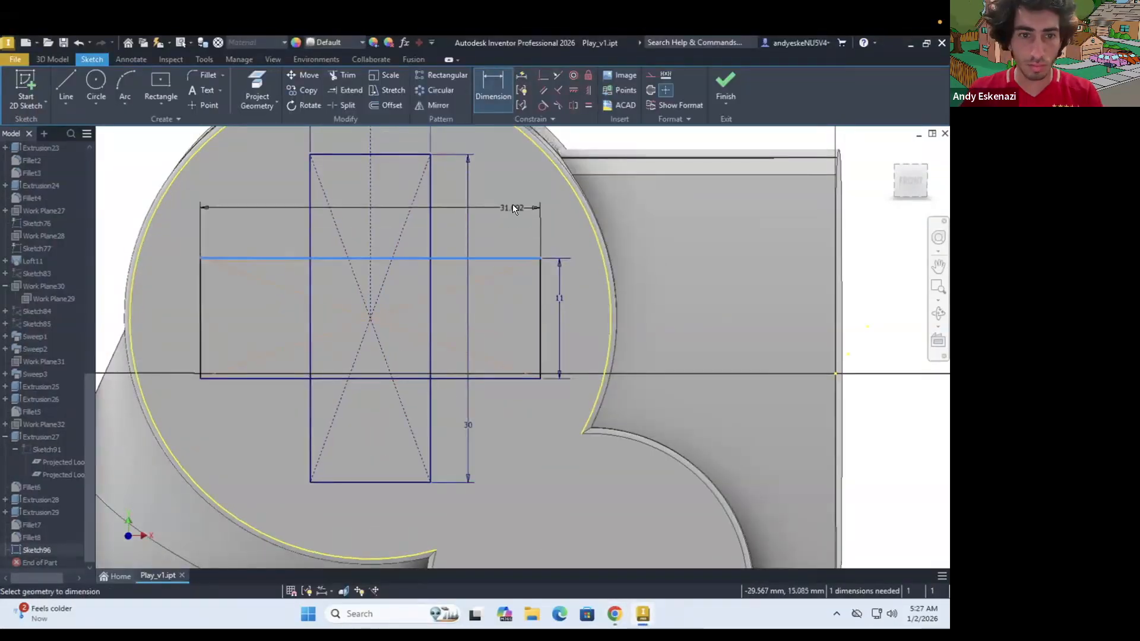
# Step: Extrude all of the cross profiles as a 0.5 mm deep cut into the hub's round face
pyautogui.scroll(3, 531, 319)
pyautogui.scroll(-4, 464, 373)
pyautogui.press('e')
pyautogui.click(330, 314)
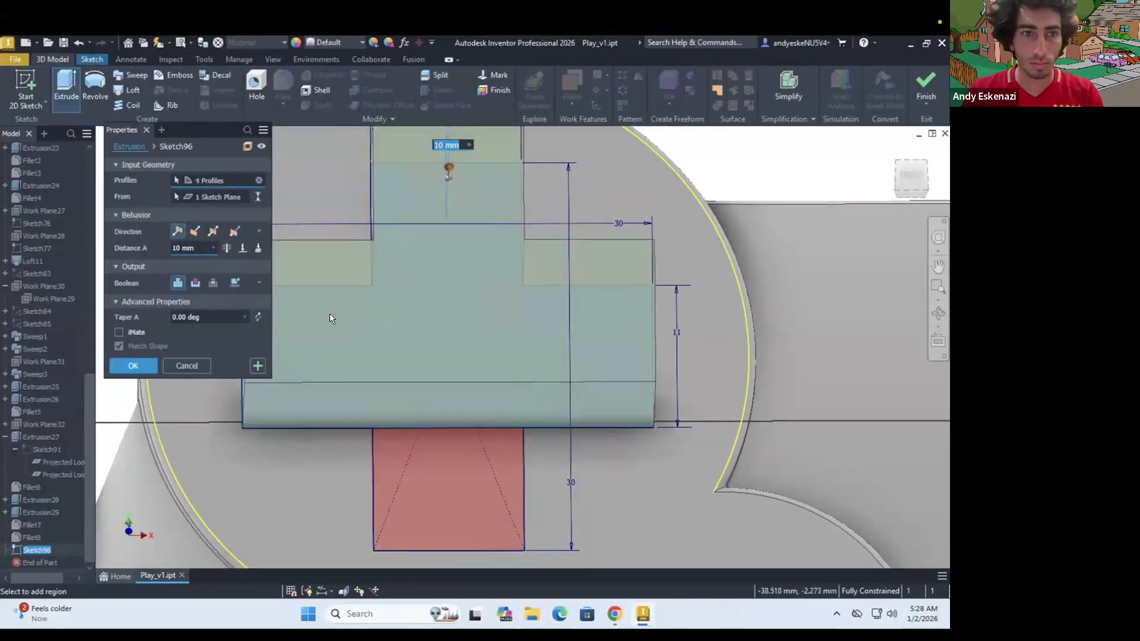
pyautogui.click(449, 492)
pyautogui.click(195, 282)
pyautogui.moveTo(204, 248); pyautogui.dragTo(129, 254)
pyautogui.write('.5')
pyautogui.press('Return')
# Step: Fillet the corner edges around the cross-shaped recess in the hub's round face
pyautogui.keyDown('shift'); pyautogui.moveTo(347, 306); pyautogui.dragTo(369, 236, button='middle'); pyautogui.keyUp('shift')
pyautogui.scroll(-5, 383, 230)
pyautogui.press('f')
pyautogui.scroll(-3, 383, 232)
pyautogui.click(340, 236)
pyautogui.scroll(3, 415, 300)
pyautogui.click(415, 302)
pyautogui.scroll(-3, 191, 326)
pyautogui.click(190, 326)
pyautogui.scroll(3, 553, 310)
pyautogui.click(554, 310)
pyautogui.click(503, 208)
pyautogui.scroll(3, 540, 224)
pyautogui.scroll(-3, 326, 392)
pyautogui.click(326, 393)
pyautogui.scroll(-3, 565, 398)
pyautogui.click(565, 399)
pyautogui.click(491, 353)
pyautogui.scroll(-3, 379, 400)
pyautogui.click(380, 400)
pyautogui.scroll(3, 380, 400)
pyautogui.scroll(-3, 696, 388)
pyautogui.scroll(-3, 693, 279)
pyautogui.click(558, 341)
pyautogui.scroll(3, 507, 371)
pyautogui.scroll(-3, 568, 260)
pyautogui.scroll(2, 568, 260)
pyautogui.click(592, 310)
pyautogui.scroll(5, 600, 308)
pyautogui.click(133, 236)
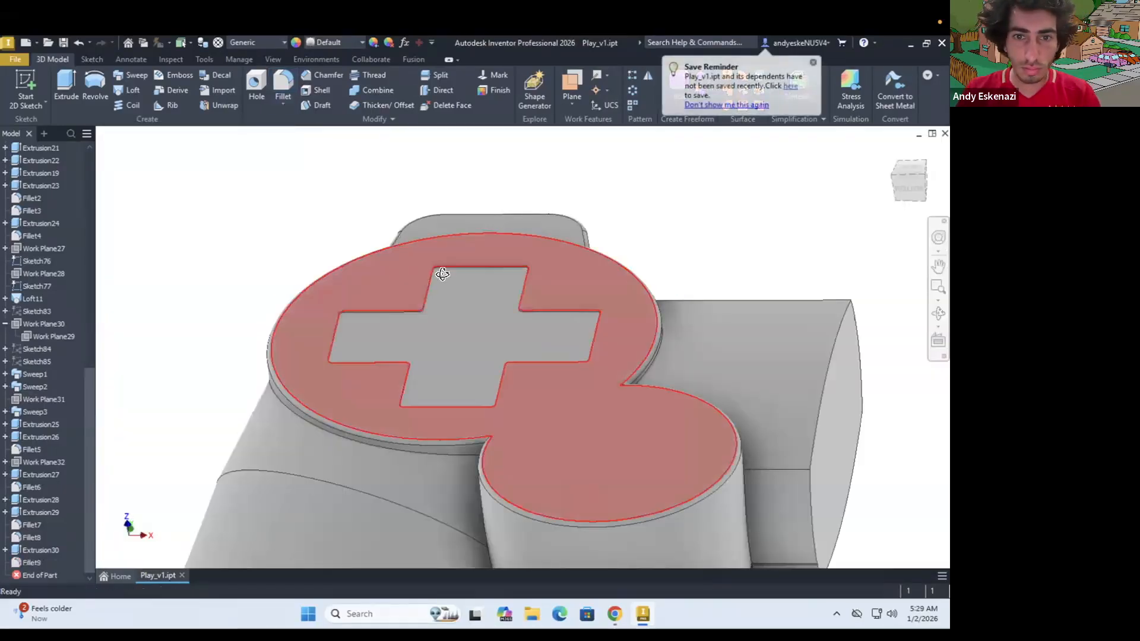
# Step: Edit the cross recess sketch so the cross's two bars are 32 mm long
pyautogui.keyDown('shift'); pyautogui.moveTo(442, 274); pyautogui.dragTo(452, 321, button='middle'); pyautogui.keyUp('shift')
pyautogui.scroll(4, 453, 321)
pyautogui.scroll(-1, 453, 320)
pyautogui.click(613, 609)
pyautogui.click(613, 609)
pyautogui.scroll(-3, 291, 191)
pyautogui.click(5, 550)
pyautogui.rightClick(52, 562)
pyautogui.click(99, 386)
pyautogui.doubleClick(513, 417)
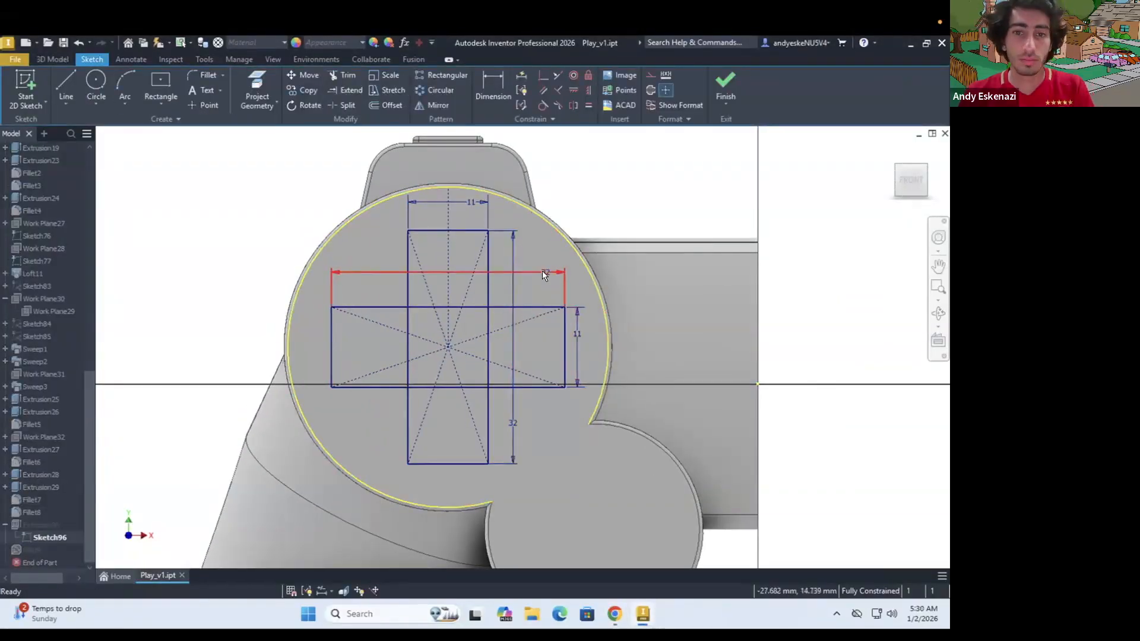
pyautogui.click(564, 469)
pyautogui.click(725, 86)
# Step: Sketch a 20 mm diameter circle on the top face of the small cylinder beside the hub
pyautogui.scroll(-3, 535, 285)
pyautogui.click(26, 87)
pyautogui.click(395, 311)
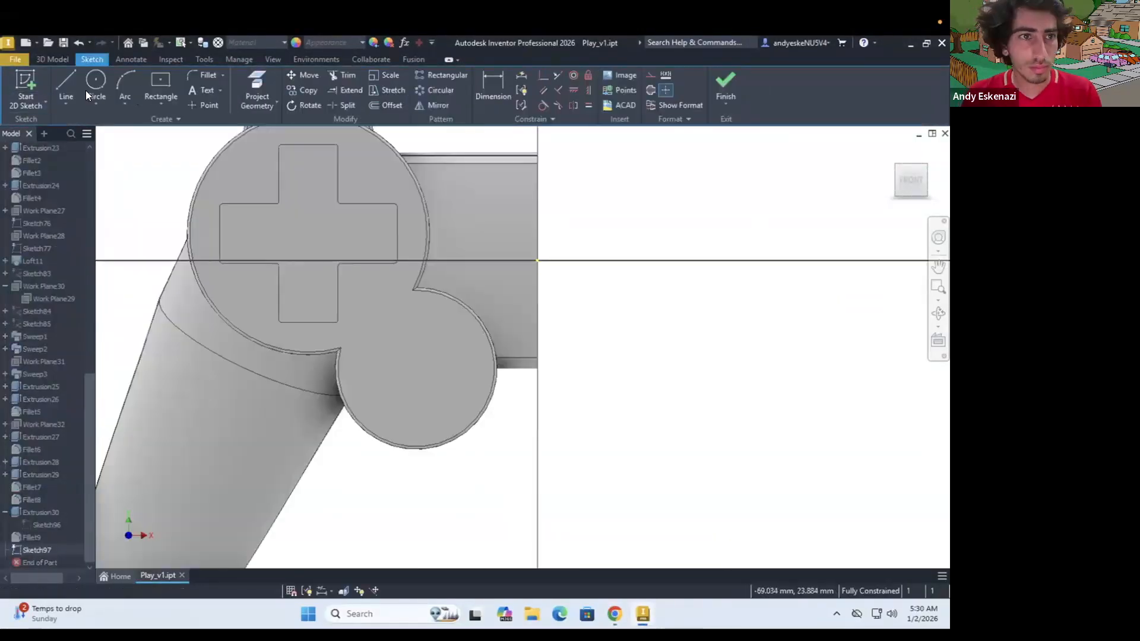
pyautogui.click(470, 384)
pyautogui.press('d')
pyautogui.click(434, 421)
pyautogui.click(420, 491)
pyautogui.write('20')
pyautogui.press('Return')
# Step: Extrude the circle as a 3 mm deep cut into the small cylinder's top face
pyautogui.write('e2')
pyautogui.scroll(5, 386, 183)
pyautogui.click(615, 614)
pyautogui.click(644, 614)
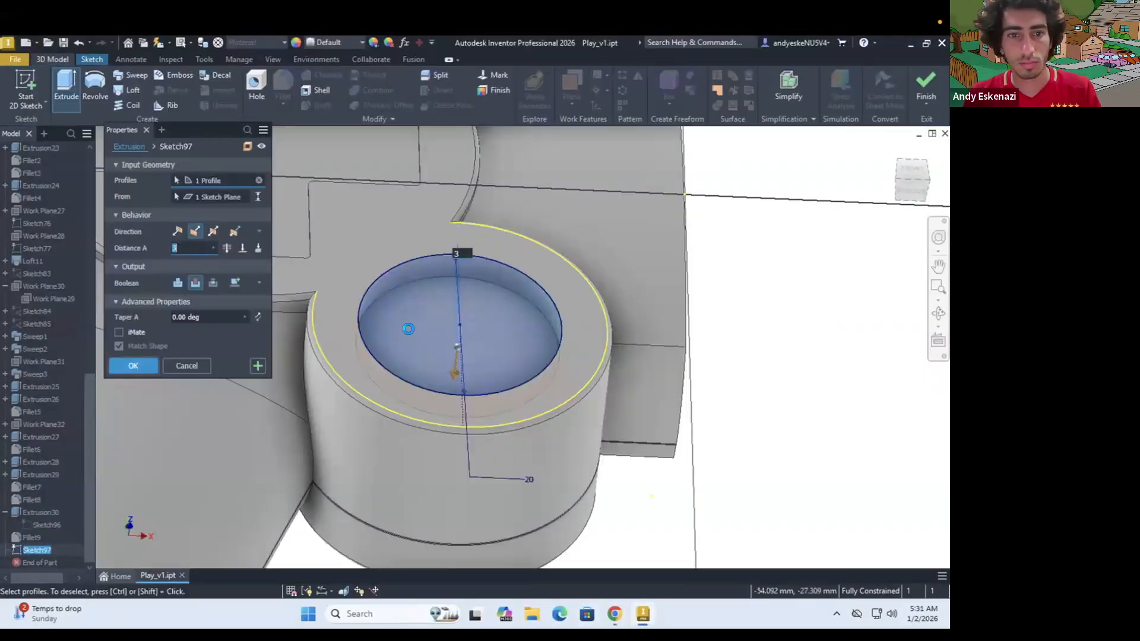
pyautogui.click(133, 366)
# Step: Sketch a construction line from the centre of the round recess's floor in a new sketch
pyautogui.scroll(-5, 505, 285)
pyautogui.keyDown('shift'); pyautogui.moveTo(504, 285); pyautogui.dragTo(507, 266, button='middle'); pyautogui.keyUp('shift')
pyautogui.scroll(3, 507, 266)
pyautogui.press('s')
pyautogui.click(479, 383)
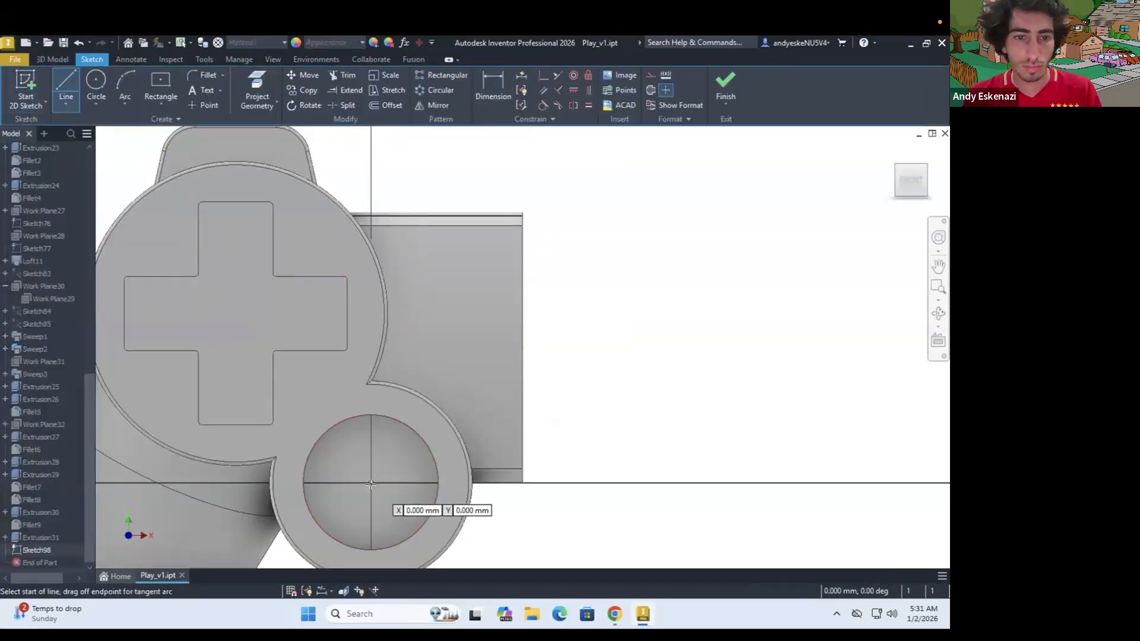
pyautogui.click(651, 77)
pyautogui.click(726, 86)
# Step: Create an upright work plane through the recess centre from the sketched line and its point
pyautogui.click(570, 99)
pyautogui.click(476, 351)
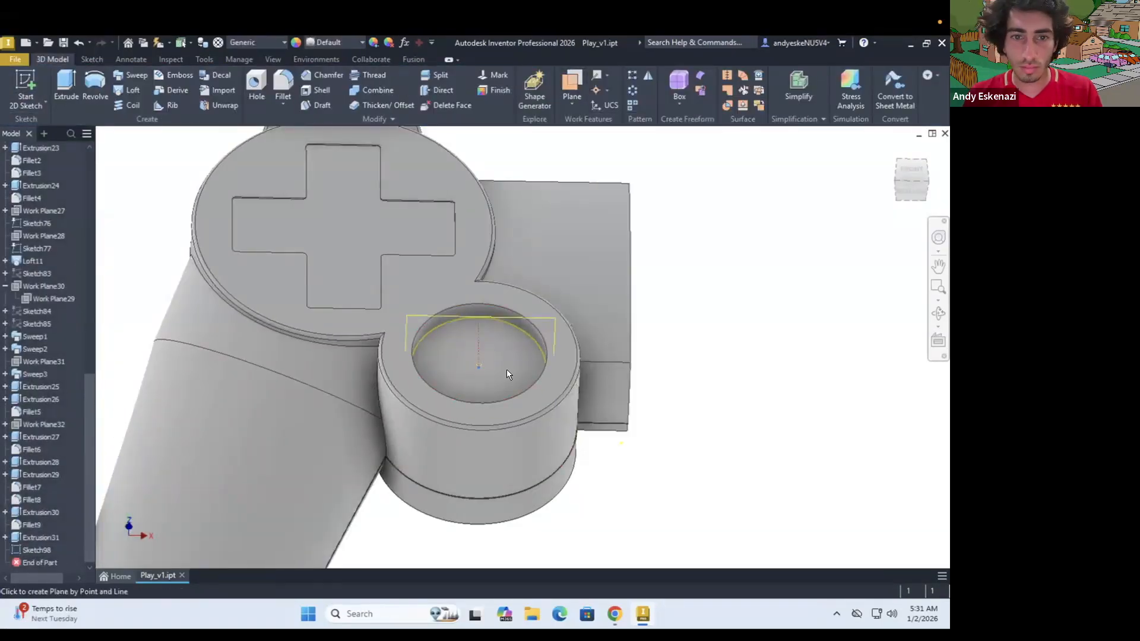
pyautogui.click(476, 373)
# Step: Sketch the thumbstick's vertical axis, cap outline and stem on the upright work plane
pyautogui.press('s')
pyautogui.click(546, 338)
pyautogui.scroll(3, 547, 339)
pyautogui.keyDown('shift'); pyautogui.moveTo(405, 226); pyautogui.dragTo(404, 196, button='middle'); pyautogui.keyUp('shift')
pyautogui.click(401, 352)
pyautogui.click(401, 220)
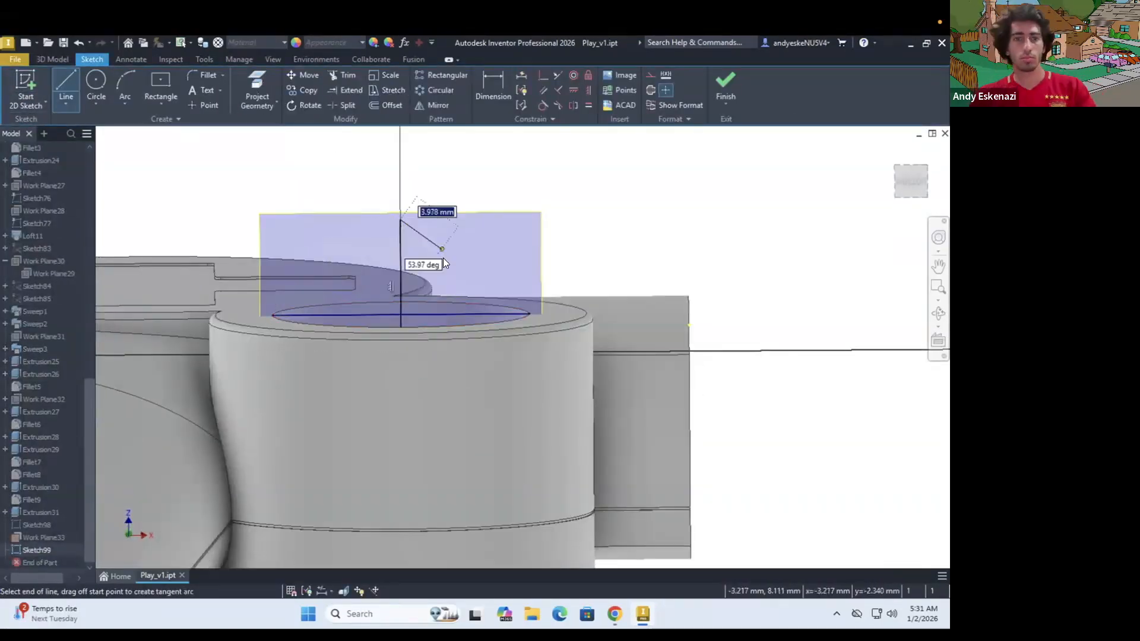
pyautogui.click(383, 260)
pyautogui.keyDown('shift'); pyautogui.moveTo(383, 259); pyautogui.dragTo(356, 284, button='middle'); pyautogui.keyUp('shift')
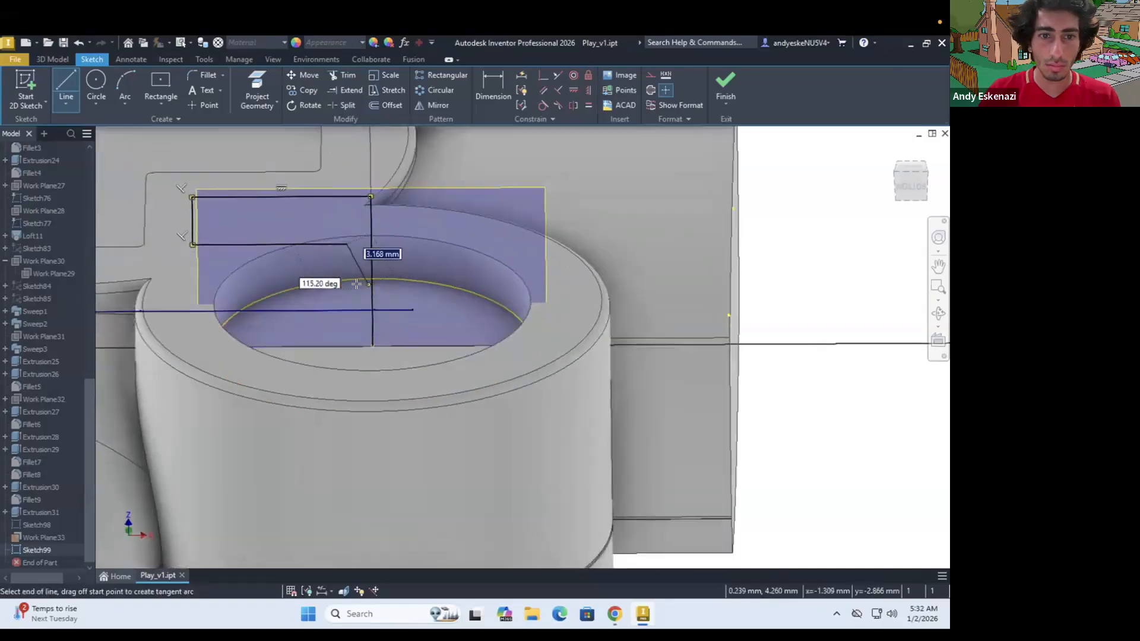
# Step: Add the curved base from the stem down to the recess edge and make the cap lines construction geometry
pyautogui.click(255, 316)
pyautogui.scroll(-3, 256, 316)
pyautogui.keyDown('shift'); pyautogui.moveTo(255, 316); pyautogui.dragTo(297, 276, button='middle'); pyautogui.keyUp('shift')
pyautogui.press('Escape')
pyautogui.scroll(3, 327, 270)
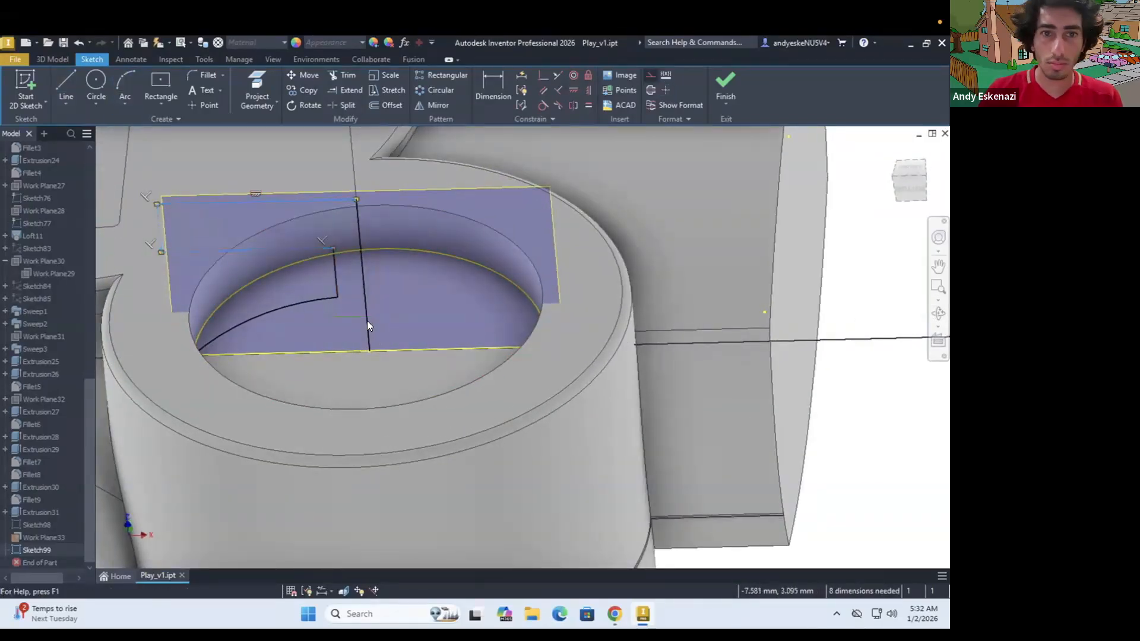
# Step: Draw the profile's base line and dimension the axis 10 mm high and the curved base 3.5 mm high
pyautogui.scroll(3, 367, 326)
pyautogui.press('d')
pyautogui.press('l')
pyautogui.click(190, 482)
pyautogui.click(507, 480)
pyautogui.scroll(-5, 508, 480)
pyautogui.moveTo(507, 470)
pyautogui.keyDown('shift'); pyautogui.mouseDown(button='middle')
pyautogui.moveTo(498, 419)
pyautogui.moveTo(473, 389)
pyautogui.mouseUp(button='middle'); pyautogui.keyUp('shift')
pyautogui.press('d')
pyautogui.click(620, 608)
pyautogui.click(620, 607)
pyautogui.scroll(3, 398, 369)
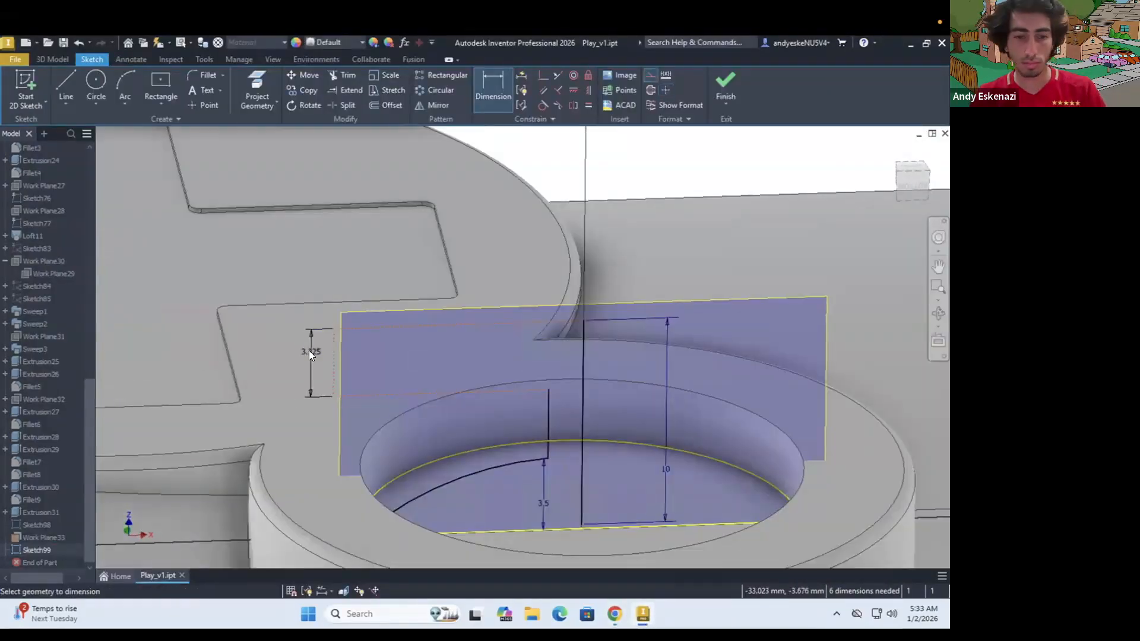
# Step: Redraw the profile's axis line at 10 mm high and set the cap's side to 3 mm
pyautogui.scroll(3, 582, 533)
pyautogui.scroll(-3, 564, 424)
pyautogui.moveTo(561, 419)
pyautogui.keyDown('shift'); pyautogui.mouseDown(button='middle')
pyautogui.moveTo(552, 400)
pyautogui.moveTo(561, 425)
pyautogui.mouseUp(button='middle'); pyautogui.keyUp('shift')
pyautogui.scroll(3, 576, 463)
pyautogui.click(575, 462)
pyautogui.press('Delete')
pyautogui.keyDown('shift'); pyautogui.moveTo(672, 496); pyautogui.dragTo(682, 508, button='middle'); pyautogui.keyUp('shift')
pyautogui.press('l')
pyautogui.click(575, 487)
pyautogui.scroll(-4, 578, 486)
pyautogui.write('10')
pyautogui.press('Return')
pyautogui.scroll(2, 379, 251)
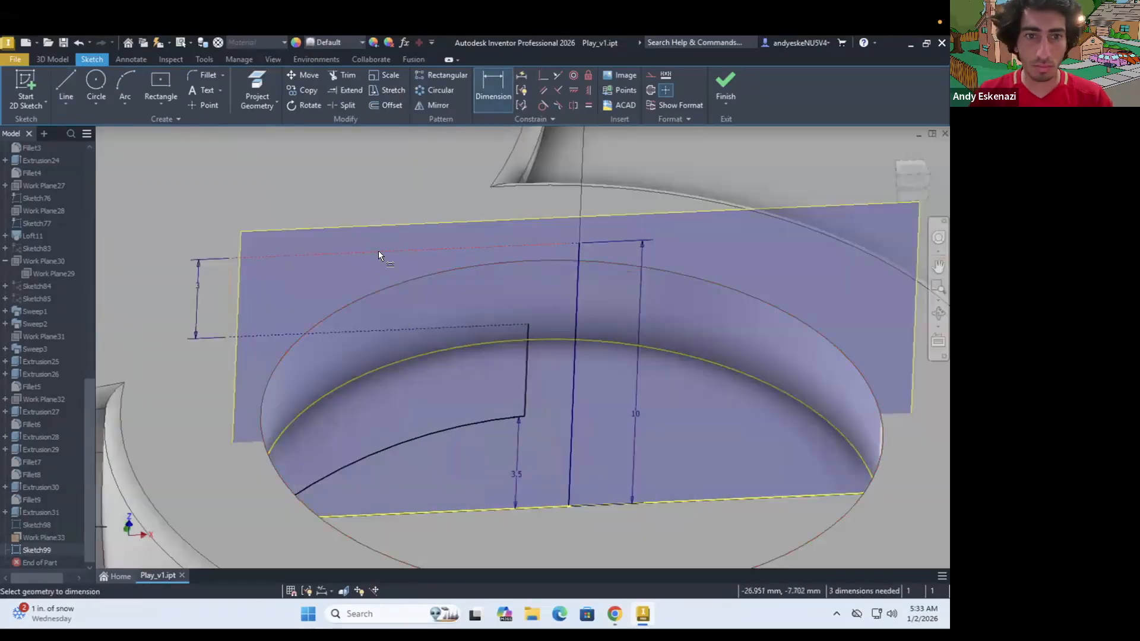
# Step: Set the cap's half-width to 10.5 mm and revolve the round-rimmed profile into the thumbstick
pyautogui.scroll(-4, 416, 297)
pyautogui.click(375, 197)
pyautogui.scroll(2, 622, 130)
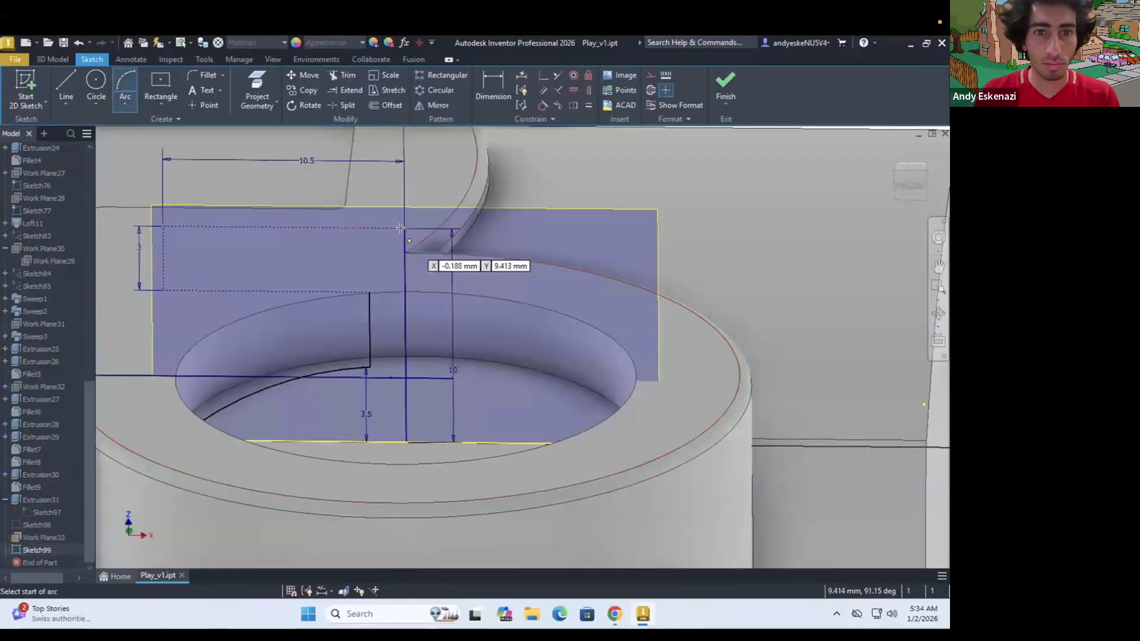
pyautogui.scroll(2, 171, 289)
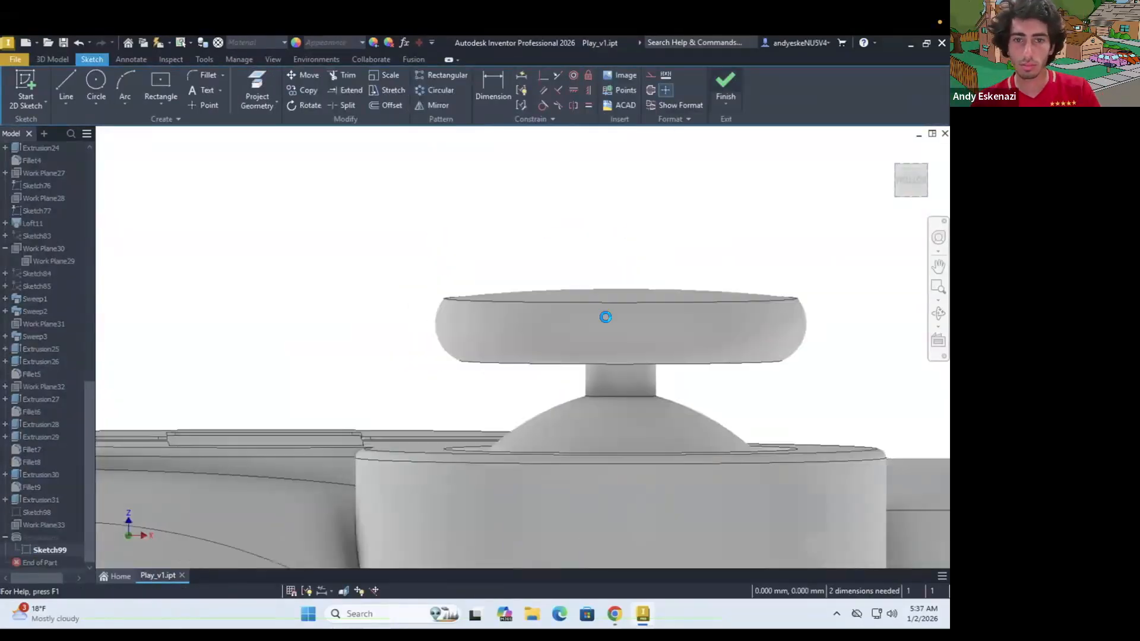
pyautogui.moveTo(606, 319)
pyautogui.keyDown('shift'); pyautogui.mouseDown(button='middle')
pyautogui.moveTo(618, 305)
pyautogui.moveTo(577, 356)
pyautogui.moveTo(542, 351)
pyautogui.moveTo(644, 311)
pyautogui.moveTo(540, 374)
pyautogui.moveTo(514, 285)
pyautogui.mouseUp(button='middle'); pyautogui.keyUp('shift')
pyautogui.scroll(-10, 577, 356)
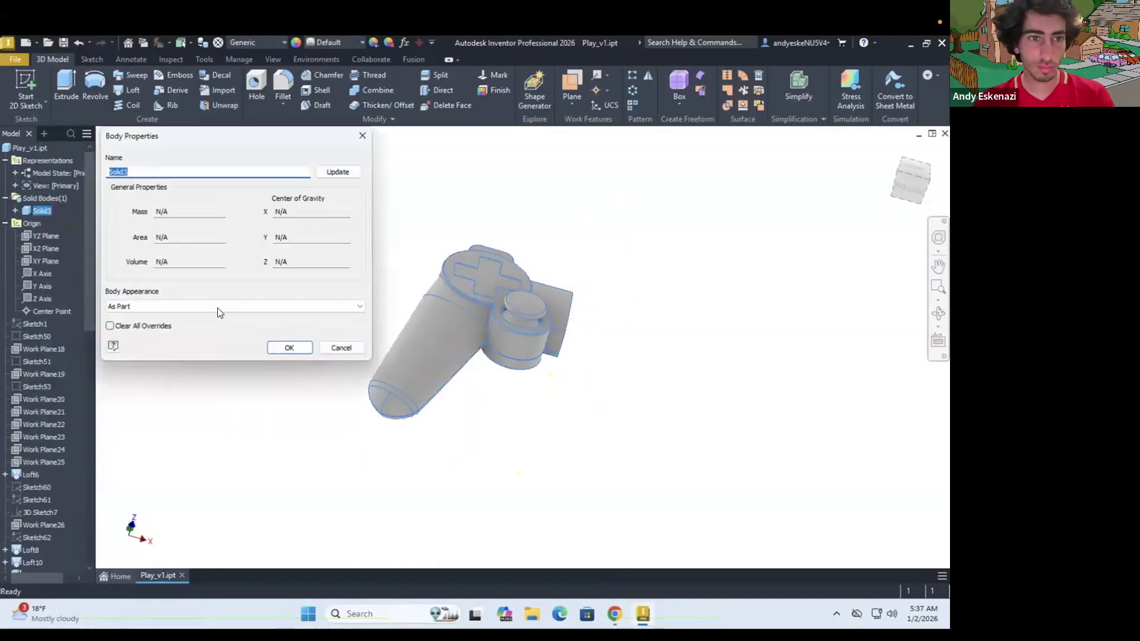
# Step: Set the solid body's appearance to Zinc to match the grey controller in the reference photo
pyautogui.click(217, 307)
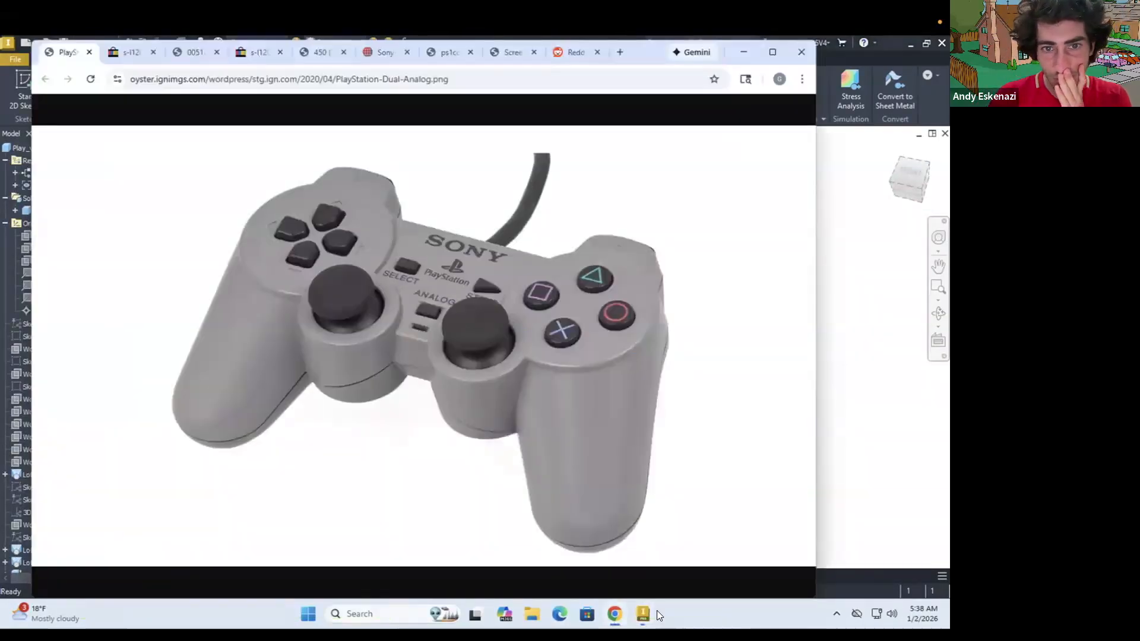
pyautogui.click(144, 334)
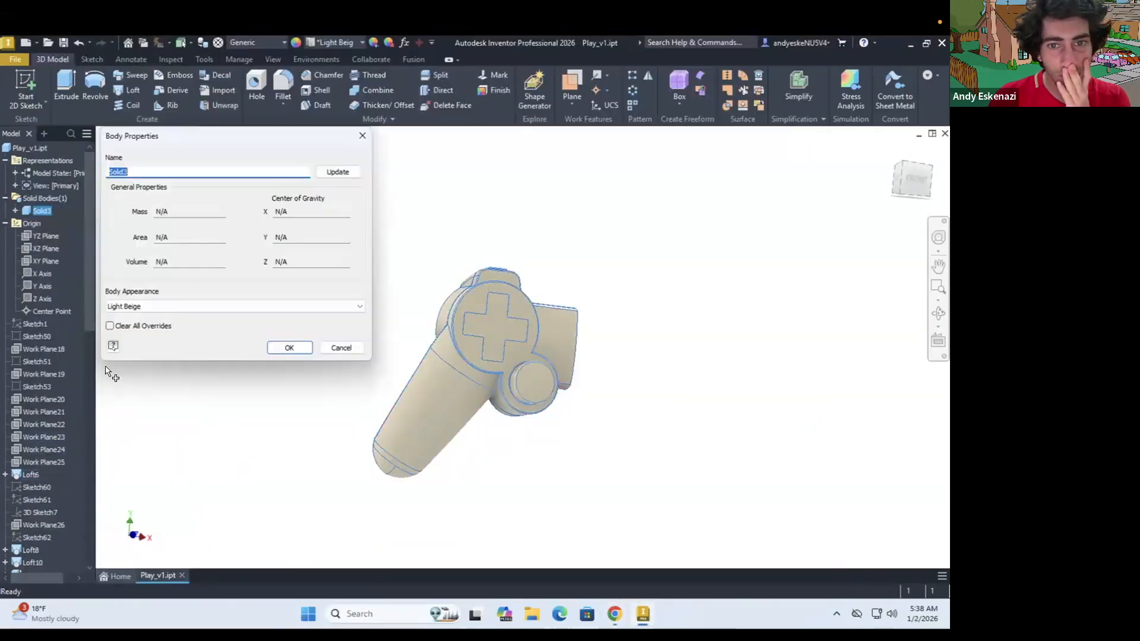
pyautogui.click(144, 307)
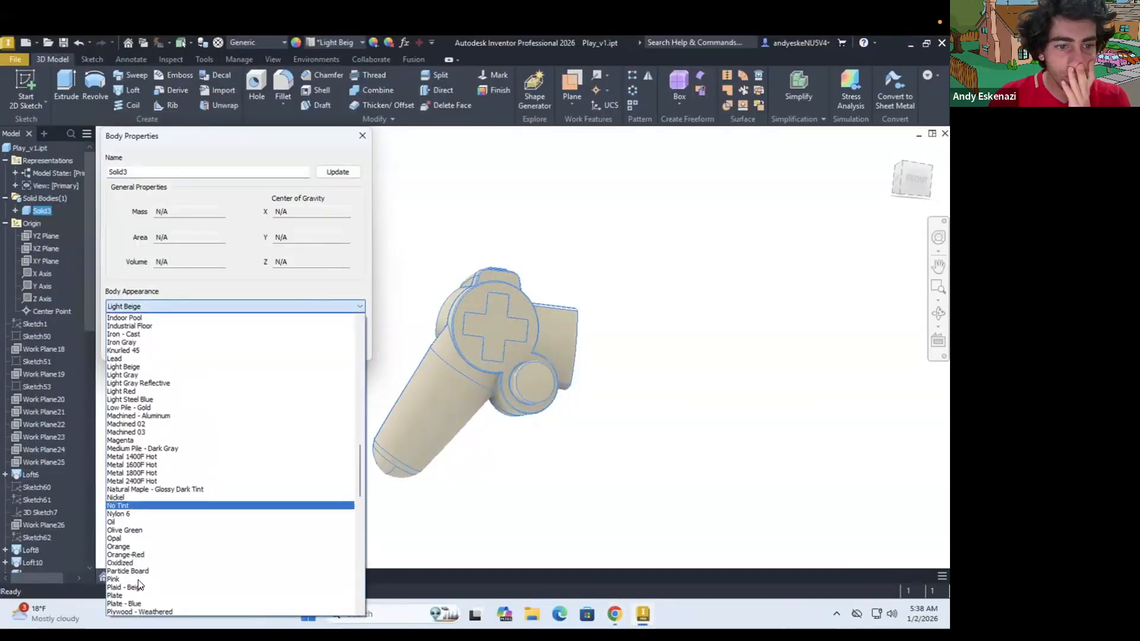
pyautogui.scroll(1, 199, 550)
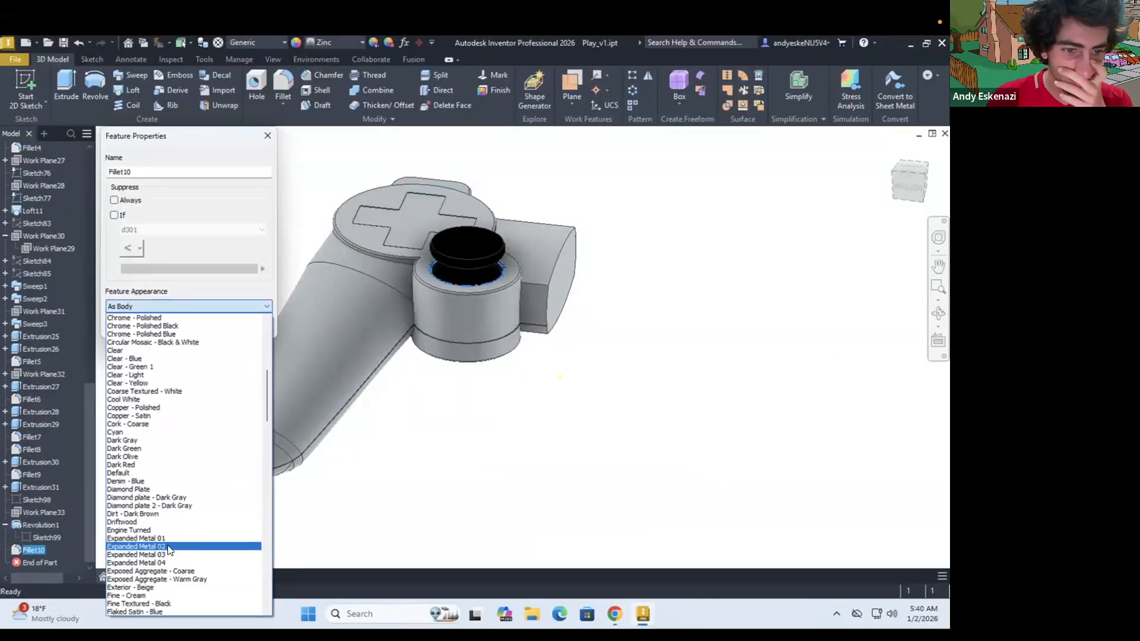
# Step: Change the feature appearances of the thumbstick's revolution and fillet to a dark grey finish
pyautogui.click(169, 547)
pyautogui.click(190, 325)
pyautogui.rightClick(40, 525)
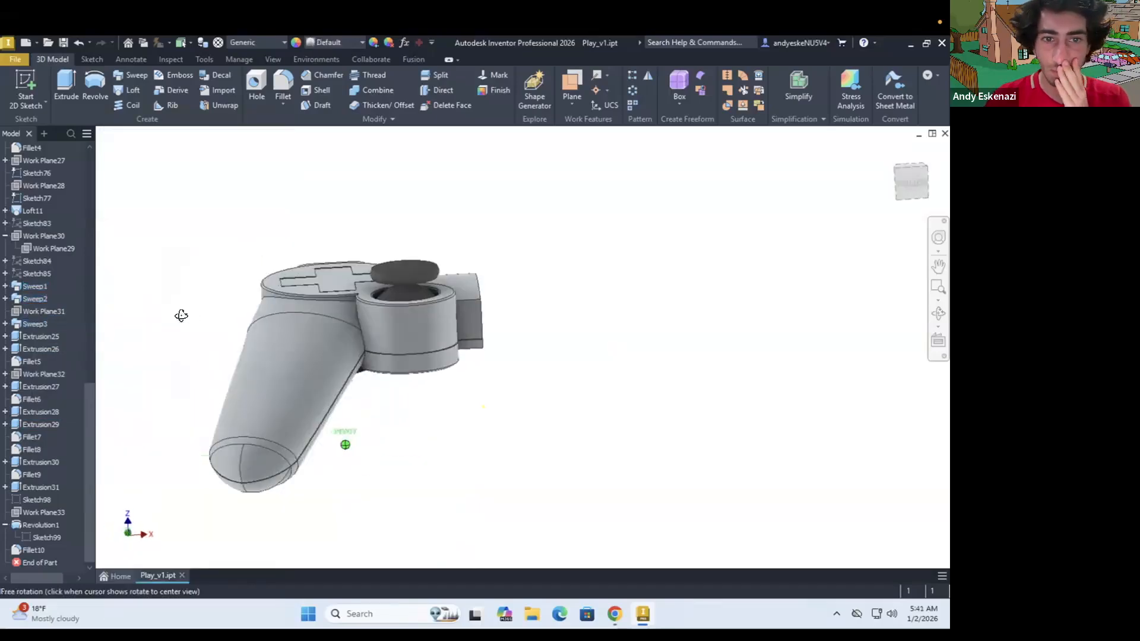
# Step: Give the two shoulder buttons' extrusion and fillet features the same dark grey appearance
pyautogui.moveTo(181, 316); pyautogui.dragTo(401, 245)
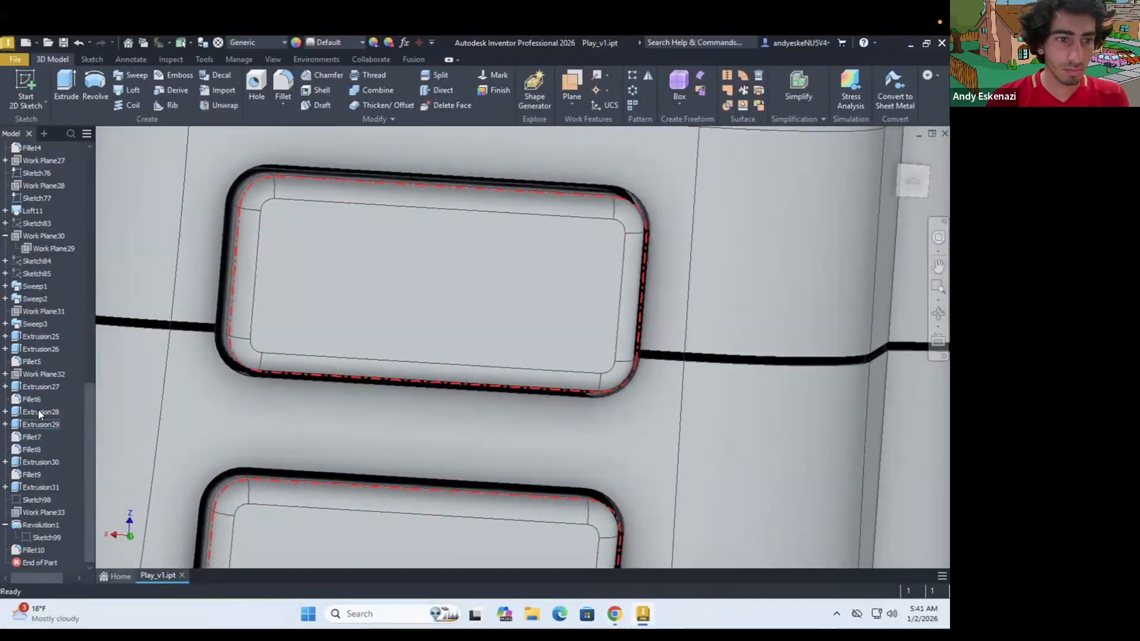
pyautogui.click(38, 411)
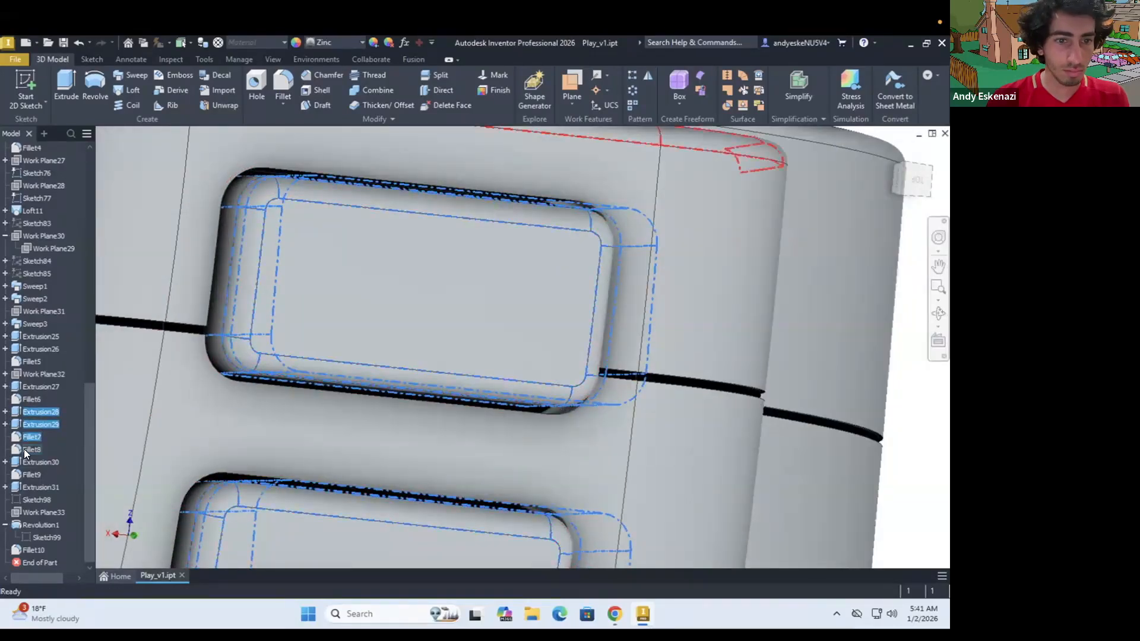
pyautogui.scroll(-3, 141, 462)
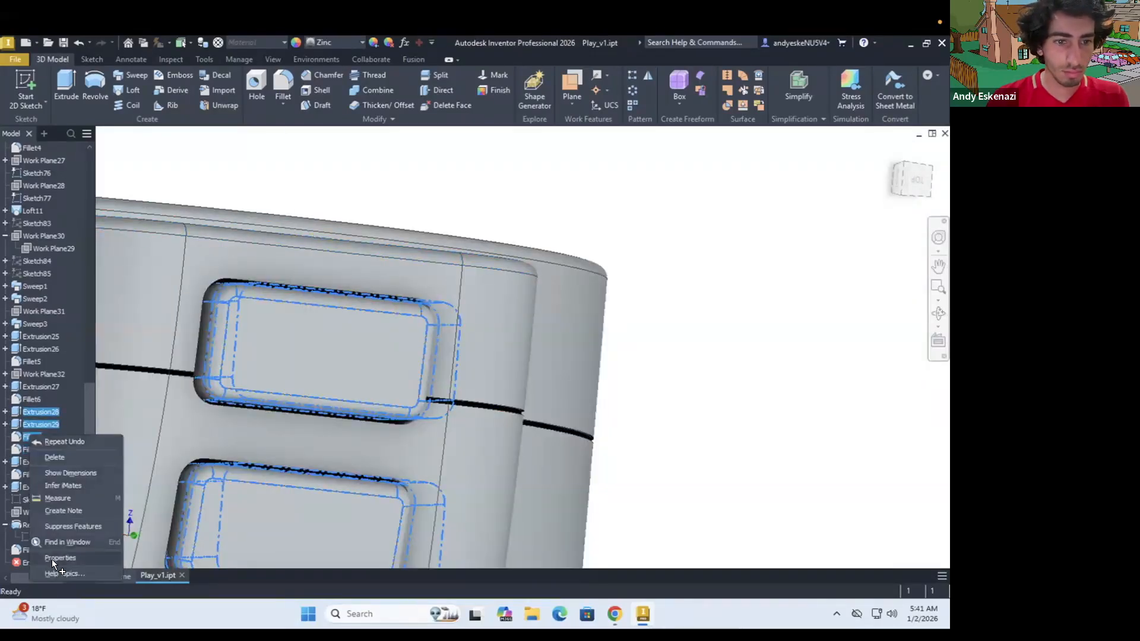
pyautogui.click(60, 558)
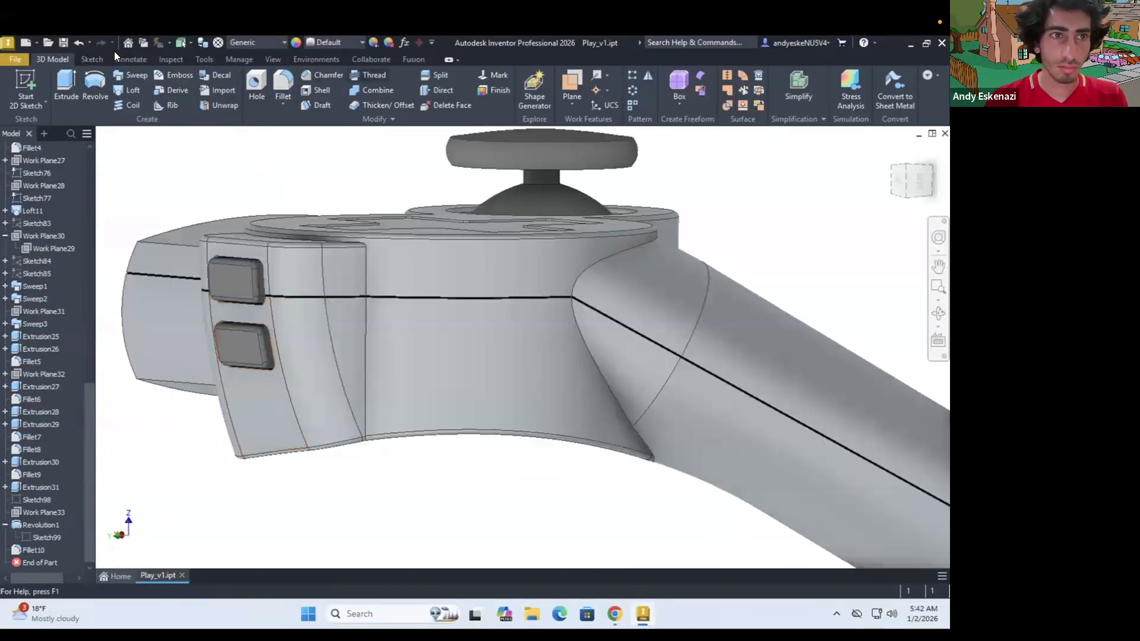
# Step: Edit the shoulder-button pocket sketch so both rectangles are 11 mm wide, 6.5 mm high and 5 mm apart
pyautogui.doubleClick(42, 399)
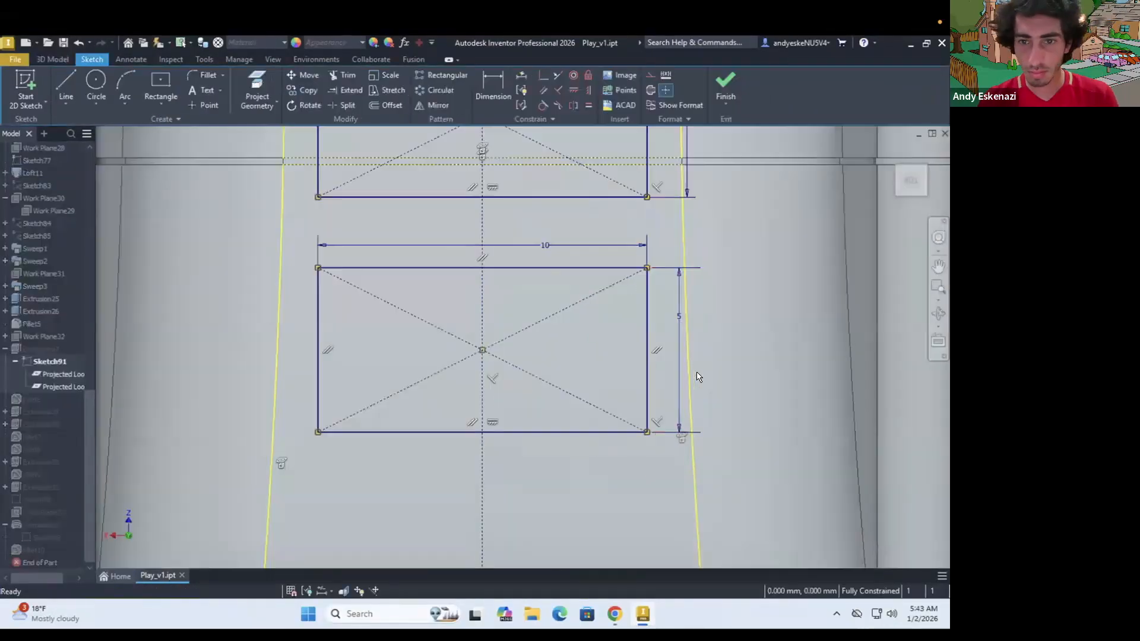
pyautogui.rightClick(501, 346)
pyautogui.click(445, 356)
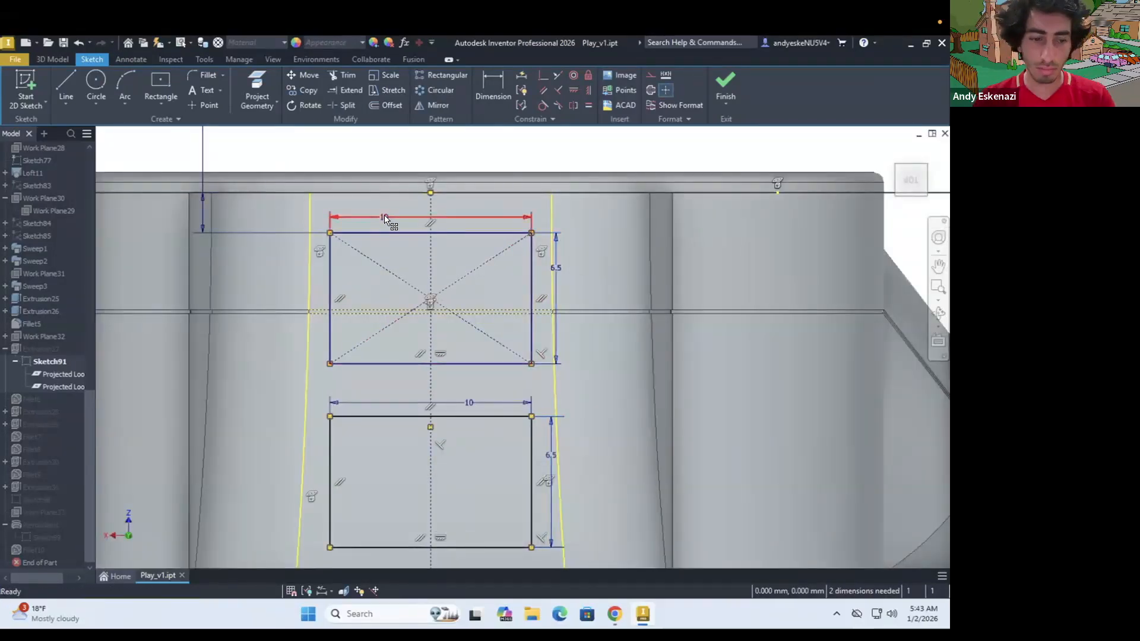
pyautogui.press('Return')
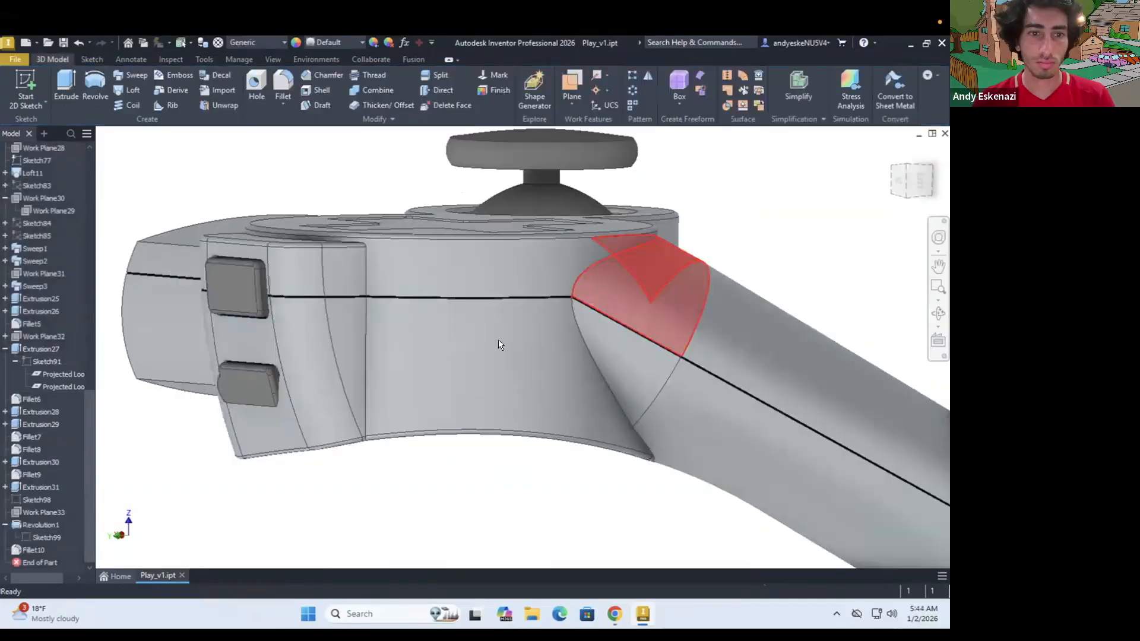
# Step: Edit the shoulder-button pocket extrusion to cut both rectangle profiles with a distance of 221 mm
pyautogui.moveTo(499, 340); pyautogui.dragTo(247, 390)
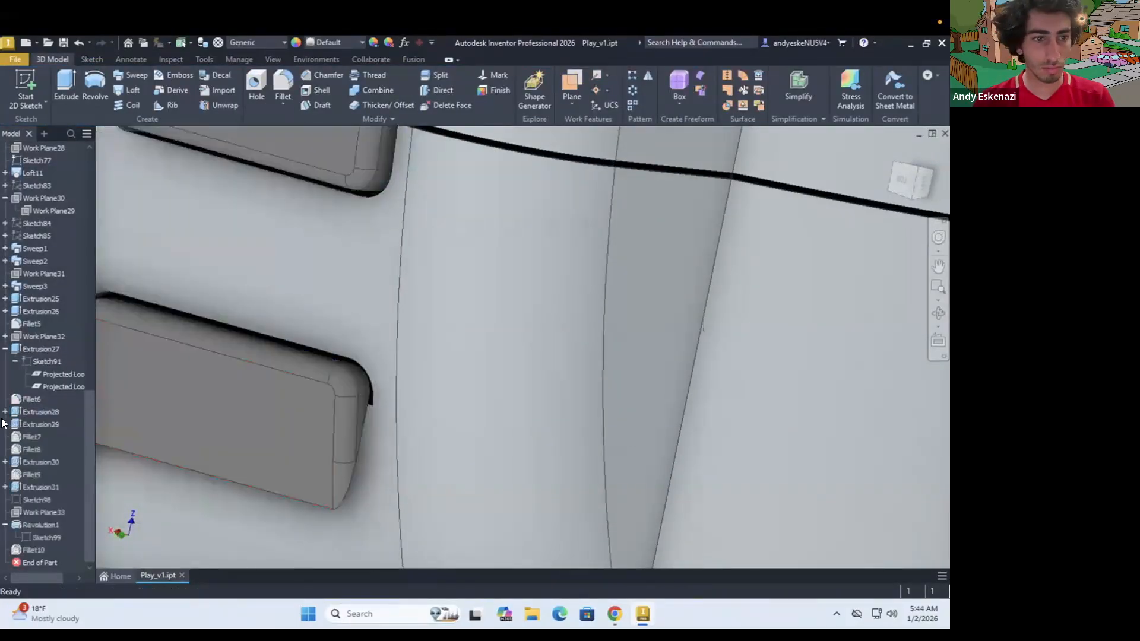
pyautogui.rightClick(35, 349)
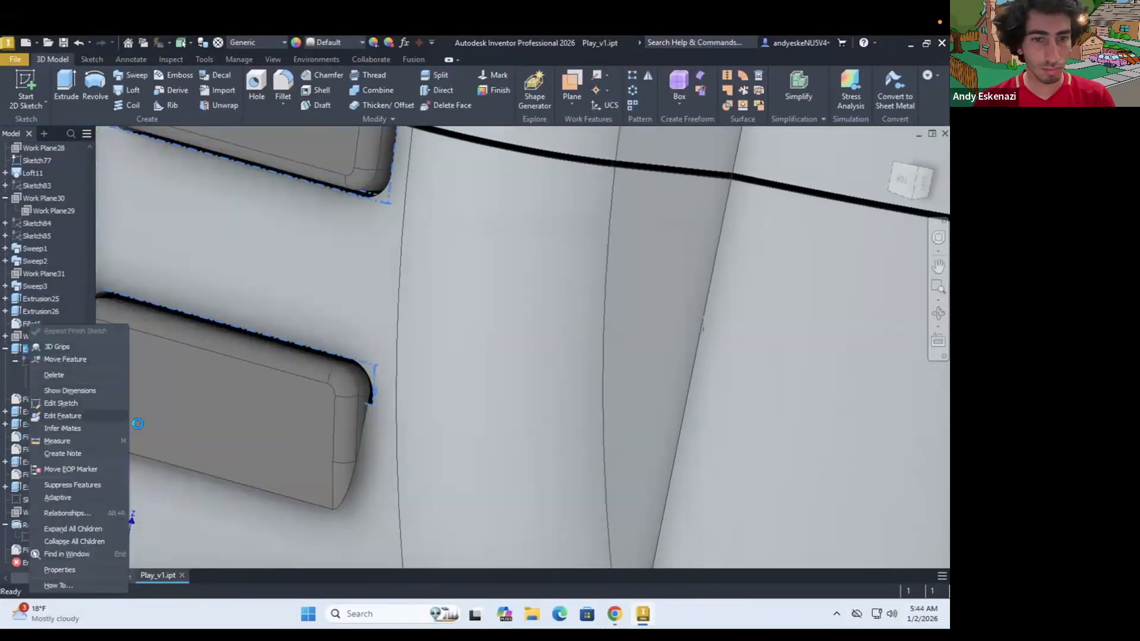
pyautogui.click(62, 416)
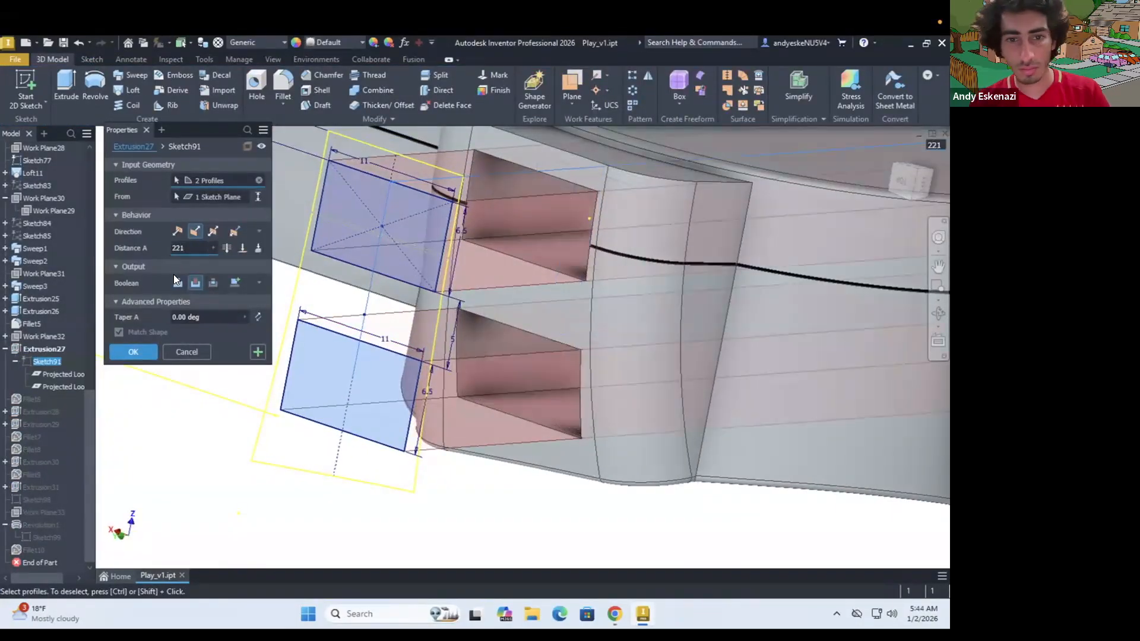
pyautogui.click(133, 351)
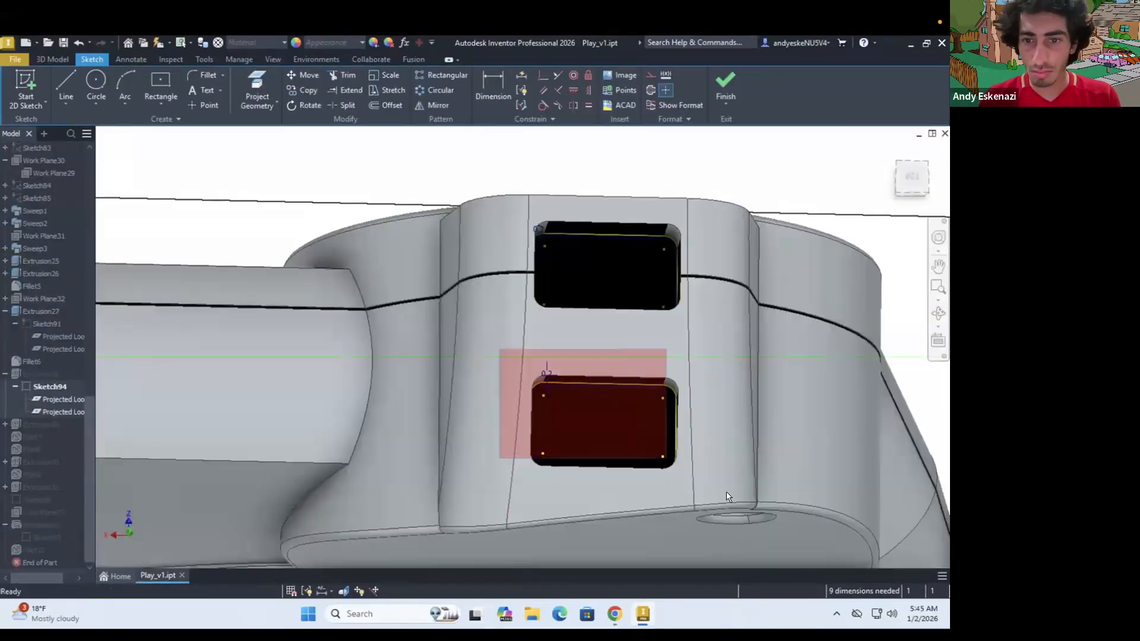
# Step: Rebuild the lower shoulder button's outline in the button sketch with a 0.2 mm offset from the pocket edge
pyautogui.click(543, 450)
pyautogui.click(626, 444)
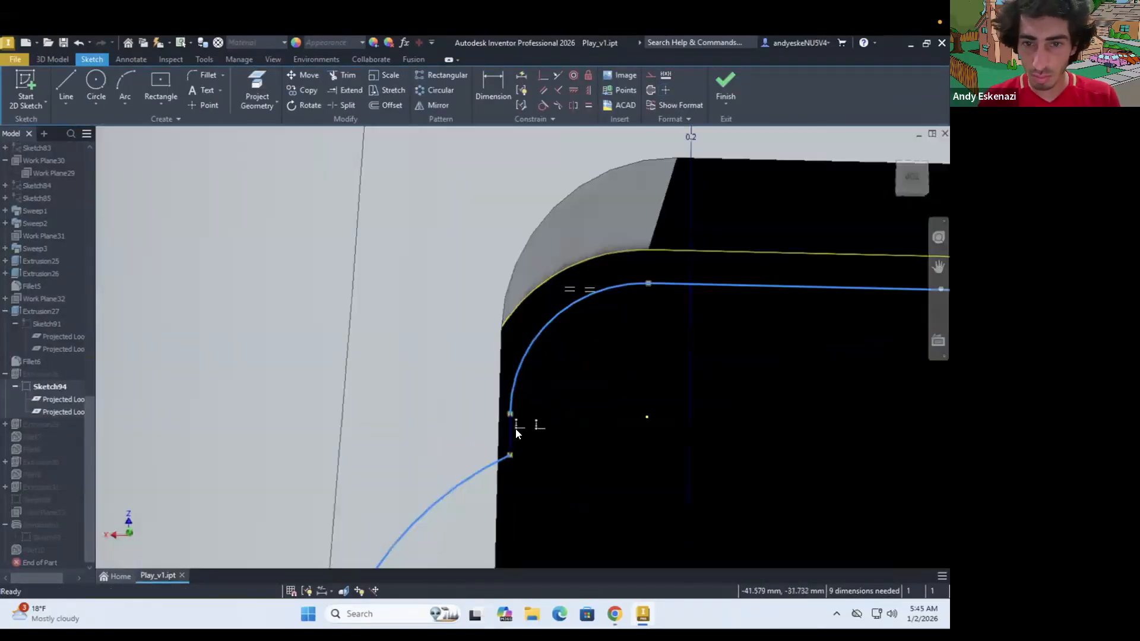
pyautogui.write('.2')
pyautogui.press('Return')
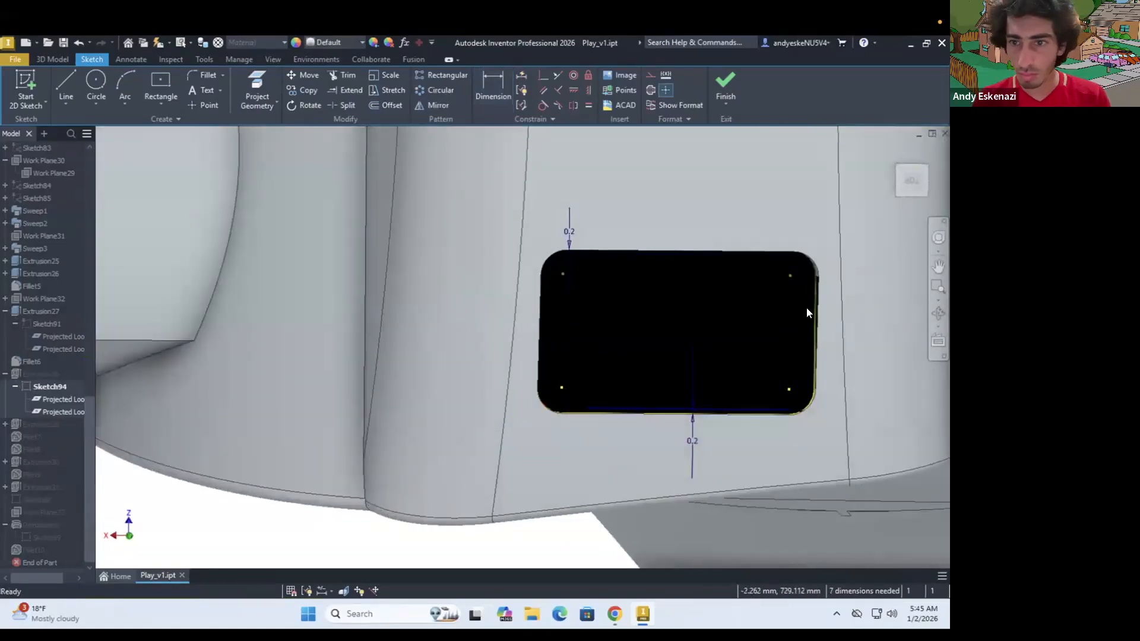
pyautogui.scroll(-5, 795, 408)
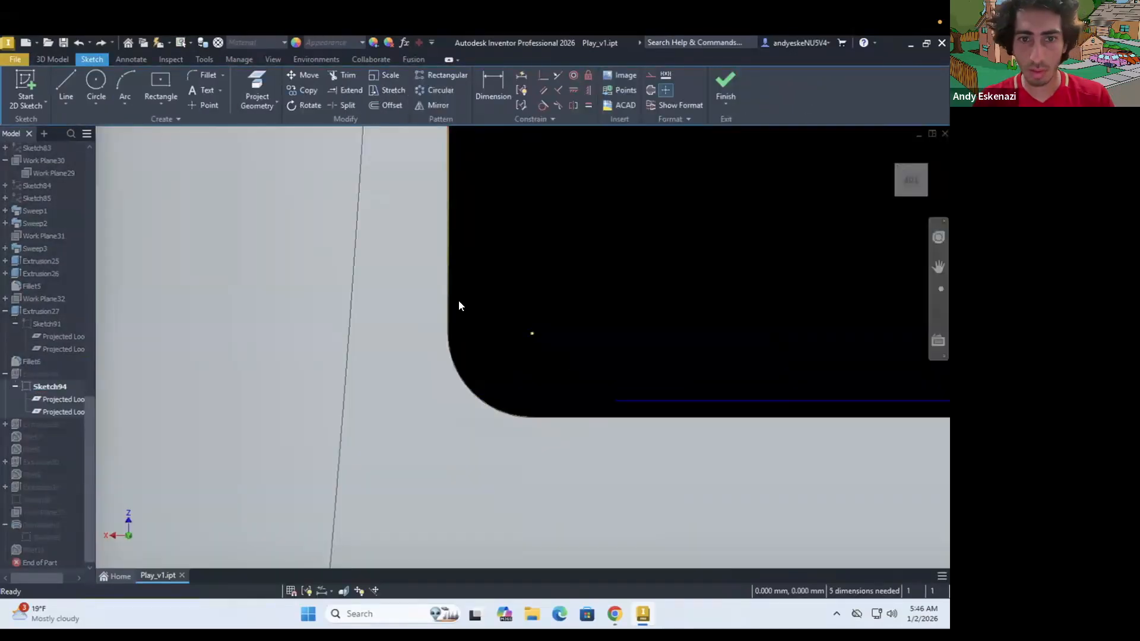
pyautogui.moveTo(458, 303); pyautogui.dragTo(521, 310)
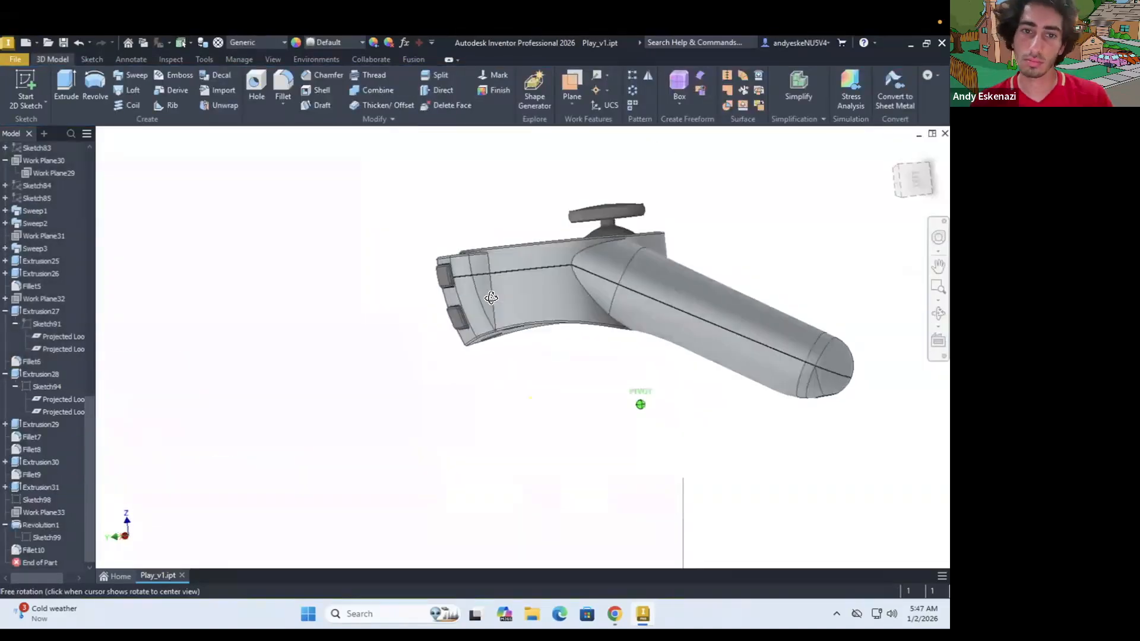
# Step: Mirror the whole solid across the flat middle face to form the full controller
pyautogui.moveTo(491, 298); pyautogui.dragTo(702, 393)
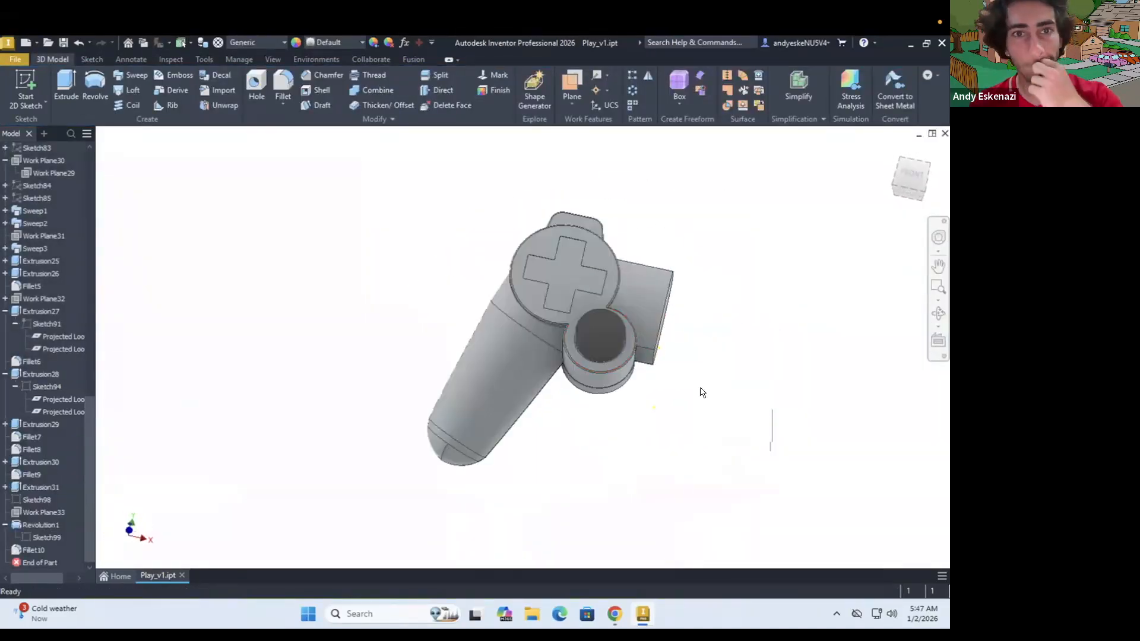
pyautogui.click(648, 75)
pyautogui.click(114, 184)
pyautogui.keyDown('shift'); pyautogui.moveTo(693, 354); pyautogui.dragTo(638, 350, button='middle'); pyautogui.keyUp('shift')
pyautogui.click(632, 306)
pyautogui.click(183, 251)
# Step: Start a sketch on the left round pad's cross face and draw a vertical construction centreline through the cross
pyautogui.moveTo(386, 331)
pyautogui.keyDown('shift'); pyautogui.mouseDown(button='middle')
pyautogui.moveTo(604, 369)
pyautogui.moveTo(587, 315)
pyautogui.moveTo(594, 350)
pyautogui.mouseUp(button='middle'); pyautogui.keyUp('shift')
pyautogui.scroll(-2, 605, 369)
pyautogui.scroll(3, 605, 367)
pyautogui.click(36, 91)
pyautogui.click(478, 289)
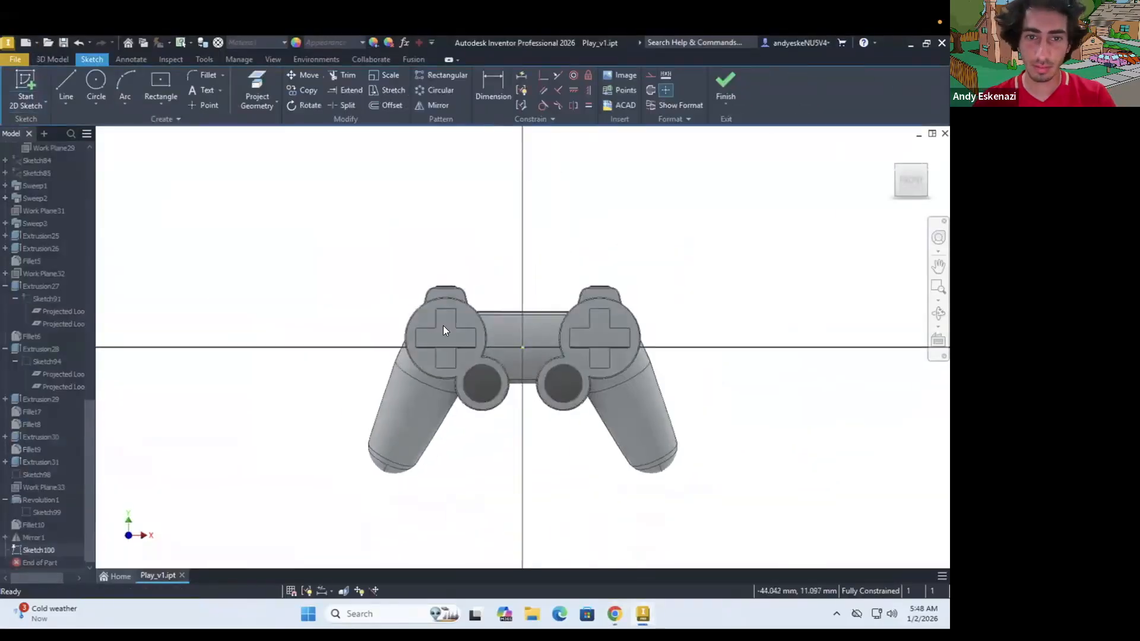
pyautogui.scroll(-3, 443, 325)
pyautogui.click(616, 610)
pyautogui.click(616, 613)
pyautogui.scroll(3, 447, 354)
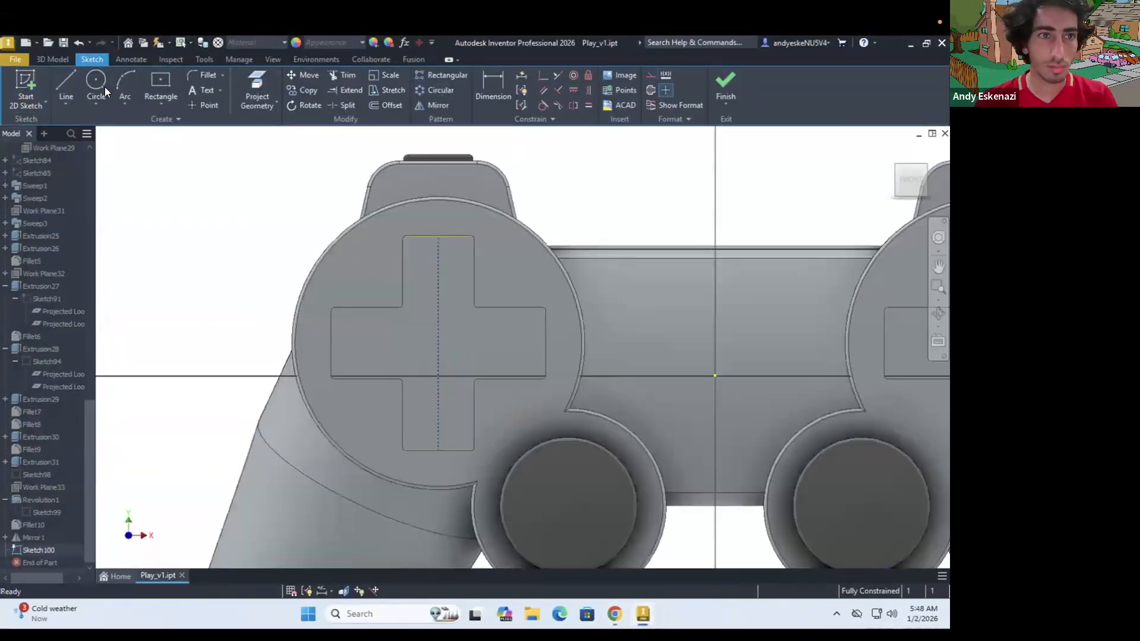
# Step: Draw a small rectangle centred on the vertical construction line inside the cross's upper arm
pyautogui.click(439, 258)
pyautogui.click(615, 614)
pyautogui.click(615, 614)
pyautogui.click(460, 274)
pyautogui.press('Escape')
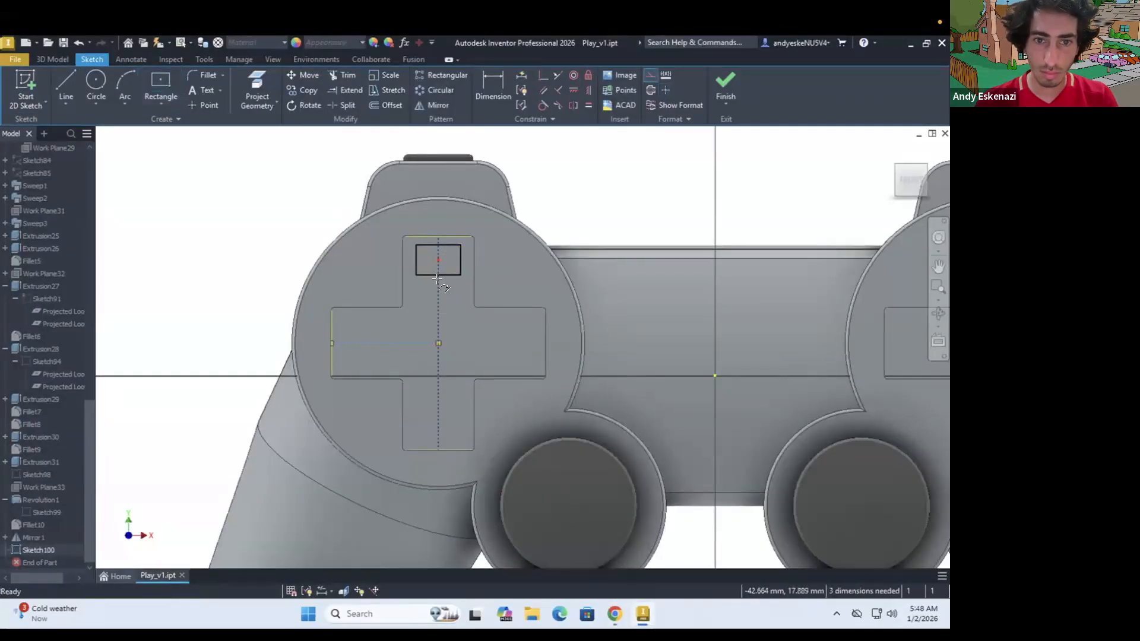
# Step: Join the rectangle's lower corners to a point on the centreline with two lines, forming a downward-pointing pentagon
pyautogui.scroll(5, 436, 262)
pyautogui.click(65, 86)
pyautogui.click(364, 307)
pyautogui.click(444, 376)
pyautogui.scroll(-5, 398, 355)
pyautogui.click(615, 613)
pyautogui.click(615, 614)
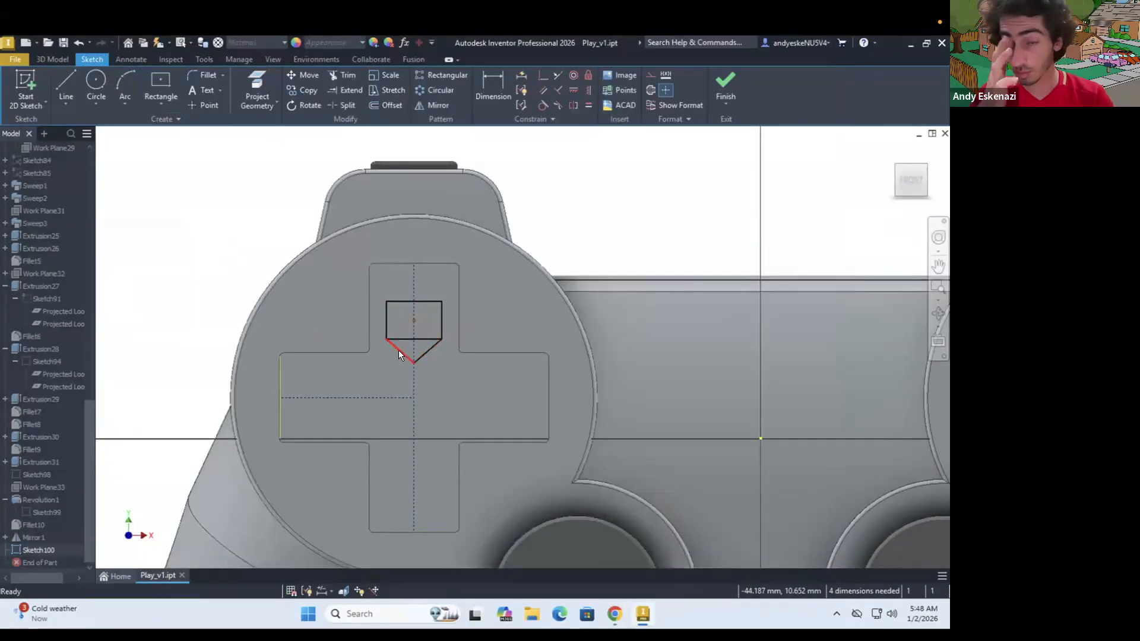
# Step: Draw an upward-pointing triangle above the rectangle, with a 5 mm base centred 2.5 mm from the centreline
pyautogui.scroll(3, 398, 271)
pyautogui.click(615, 614)
pyautogui.click(615, 613)
pyautogui.click(66, 87)
pyautogui.click(427, 267)
pyautogui.scroll(4, 428, 272)
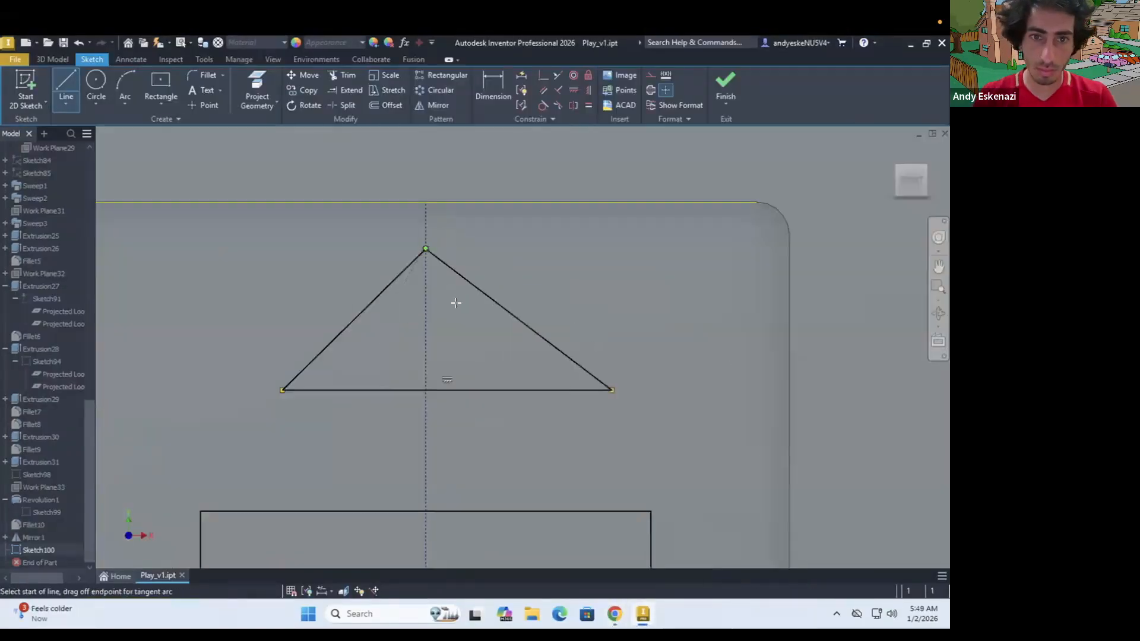
pyautogui.press('Escape')
pyautogui.scroll(-3, 460, 303)
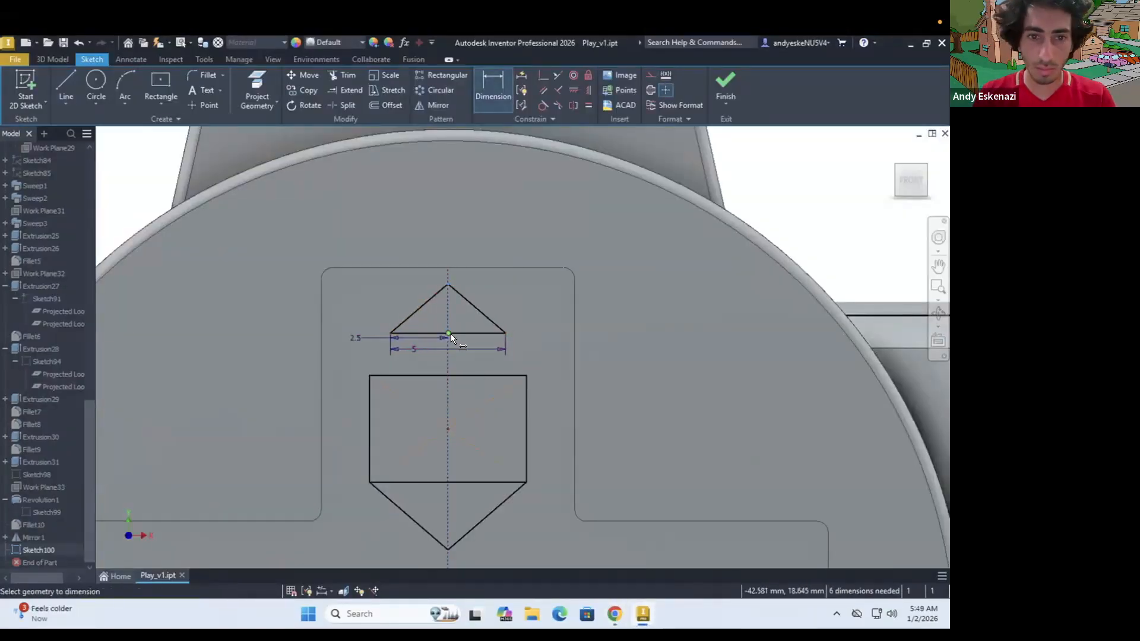
# Step: Dimension the triangle 2 mm high, 1.5 mm below the arm's upper edge and 1.5 mm above the rectangle
pyautogui.scroll(-5, 443, 379)
pyautogui.scroll(6, 442, 366)
pyautogui.click(400, 290)
pyautogui.write('1')
pyautogui.press('Return')
pyautogui.click(615, 613)
pyautogui.click(615, 613)
pyautogui.click(570, 394)
pyautogui.write('1.5')
pyautogui.press('Return')
pyautogui.scroll(-5, 486, 358)
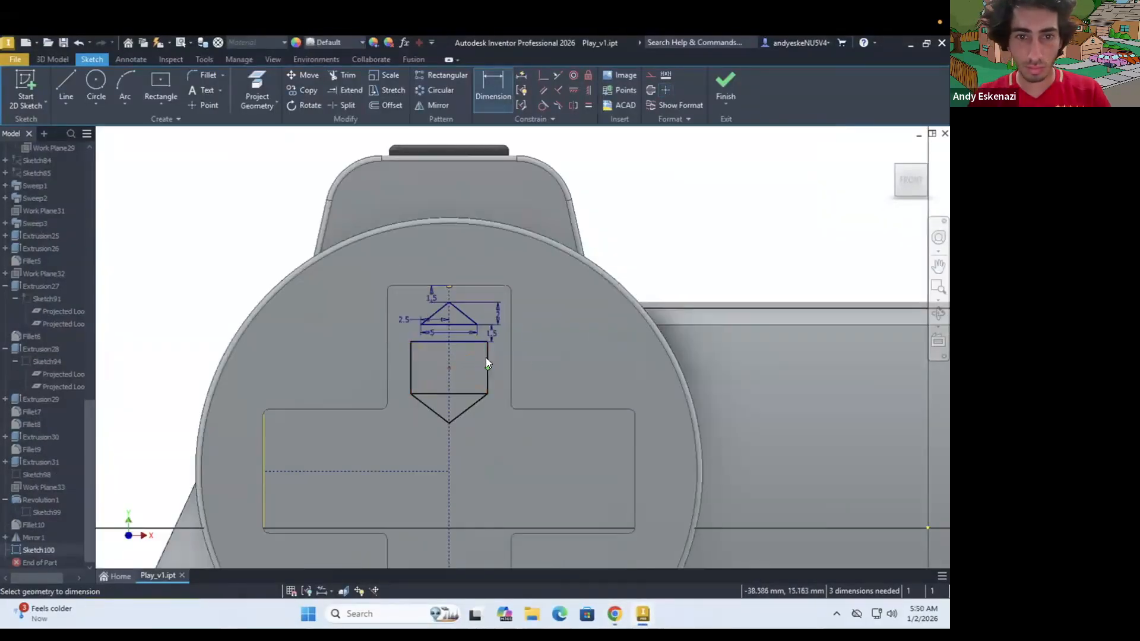
# Step: Dimension the pentagon's rectangular part 7 mm wide and 5 mm high, and its point 3 mm deep
pyautogui.scroll(5, 457, 386)
pyautogui.click(564, 419)
pyautogui.scroll(-3, 536, 306)
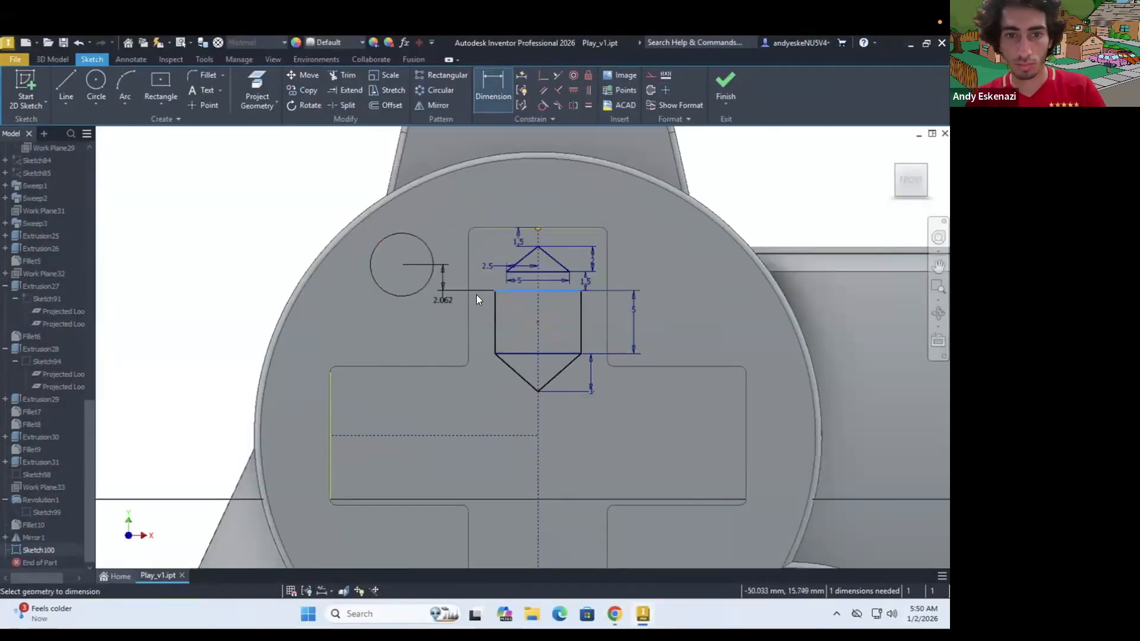
# Step: Finish the sketch and cut the triangle 0.2 mm deep into the pad face
pyautogui.click(725, 86)
pyautogui.scroll(8, 505, 262)
pyautogui.press('e')
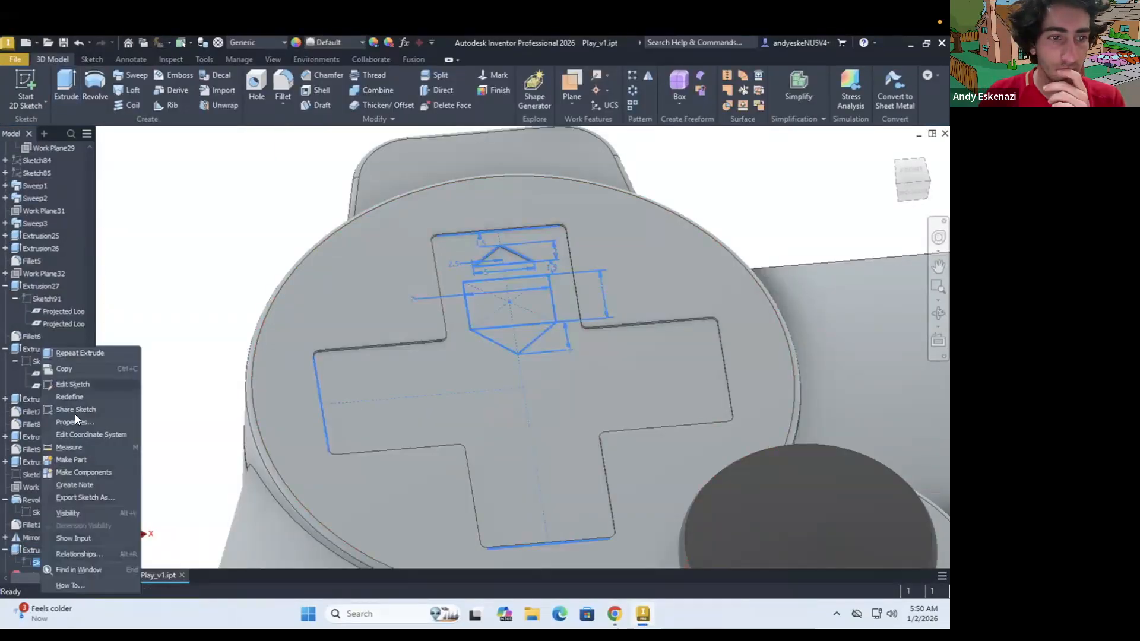
pyautogui.press('e')
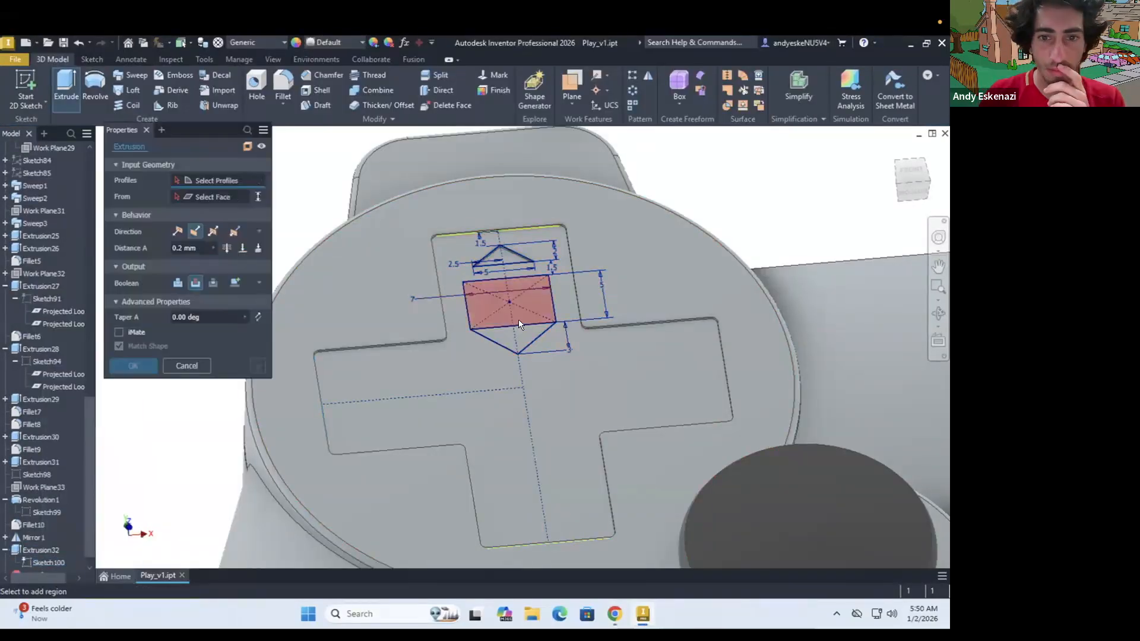
pyautogui.press('BackSpace')
pyautogui.write('2')
pyautogui.scroll(-5, 498, 324)
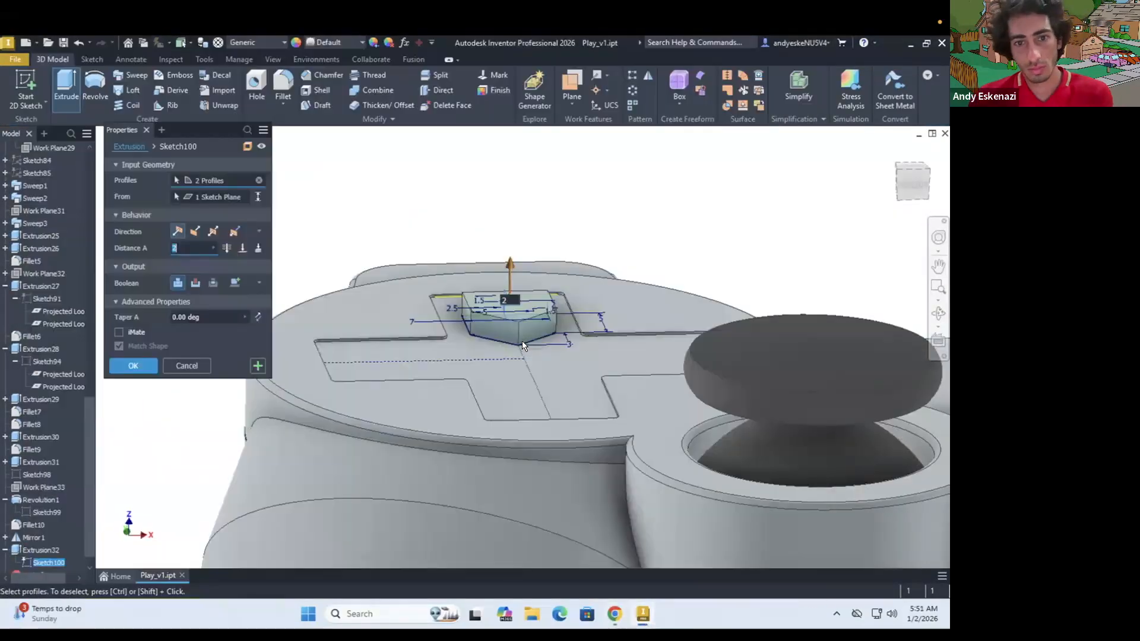
pyautogui.scroll(5, 477, 373)
pyautogui.moveTo(499, 357)
pyautogui.keyDown('shift'); pyautogui.mouseDown(button='middle')
pyautogui.moveTo(477, 372)
pyautogui.moveTo(502, 353)
pyautogui.mouseUp(button='middle'); pyautogui.keyUp('shift')
pyautogui.press('Escape')
# Step: Edit the sketch so the pentagon's rectangle is 8 mm wide and 6 mm high, and cut the pentagon into the pad
pyautogui.rightClick(47, 551)
pyautogui.click(73, 385)
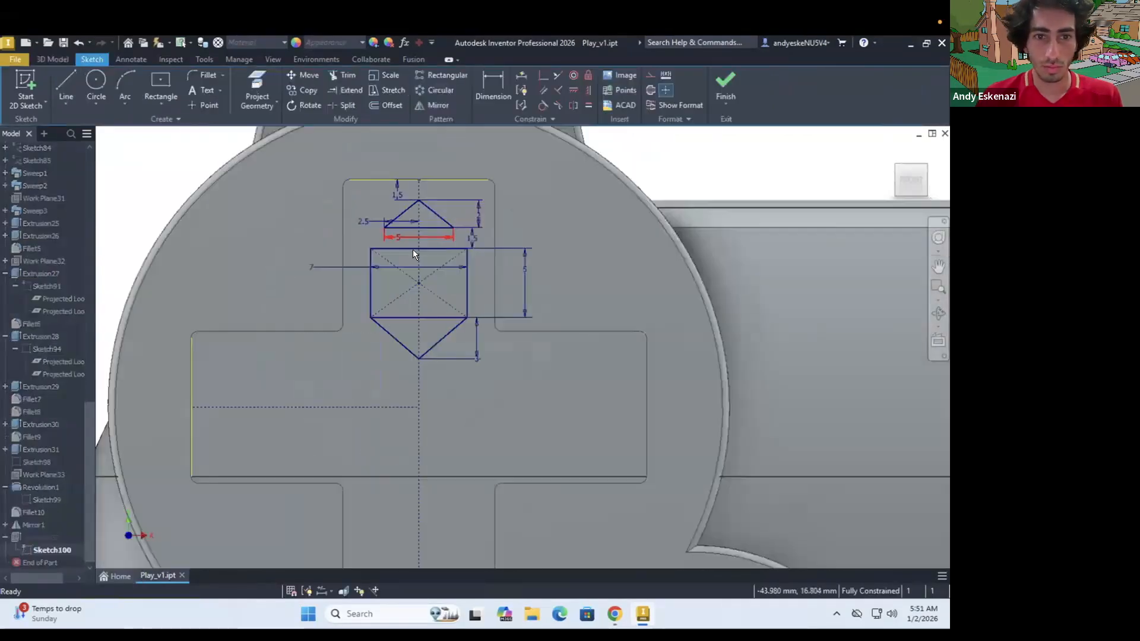
pyautogui.press('e')
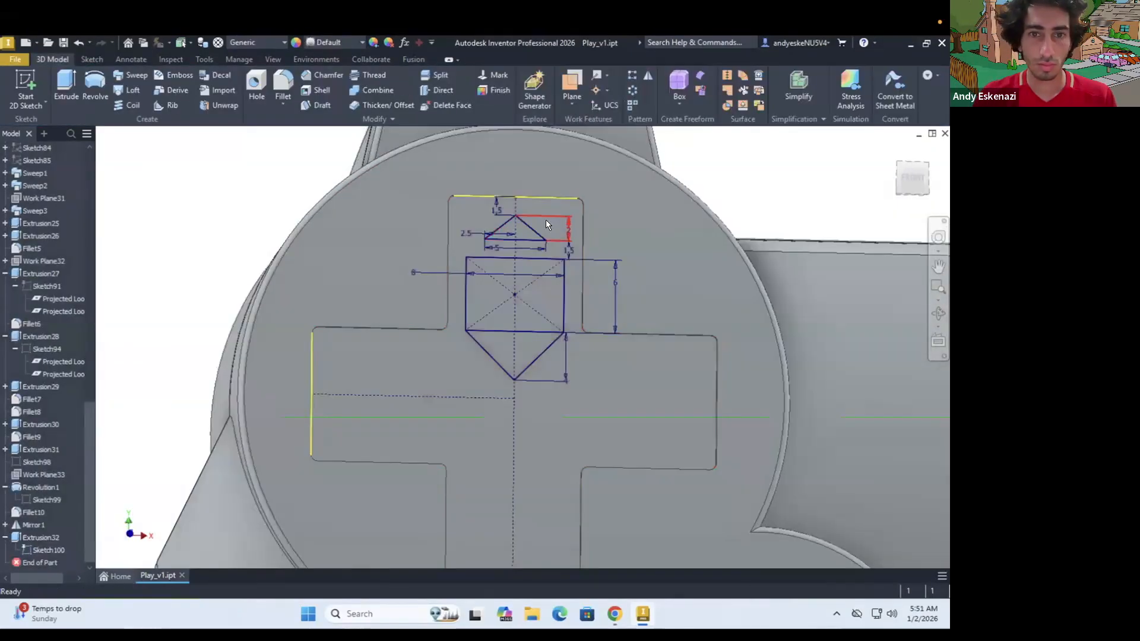
pyautogui.press('Return')
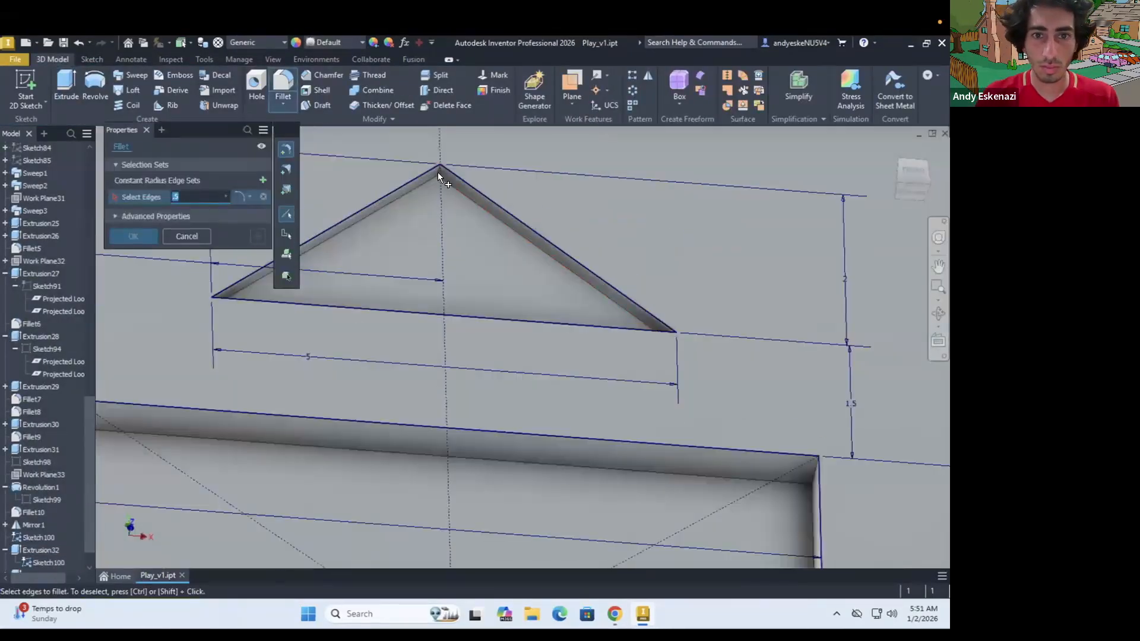
# Step: Fillet the three vertical corners of the triangular recess and the vertical corners of the pentagonal pocket
pyautogui.scroll(3, 437, 172)
pyautogui.keyDown('shift'); pyautogui.moveTo(437, 173); pyautogui.dragTo(611, 372, button='middle'); pyautogui.keyUp('shift')
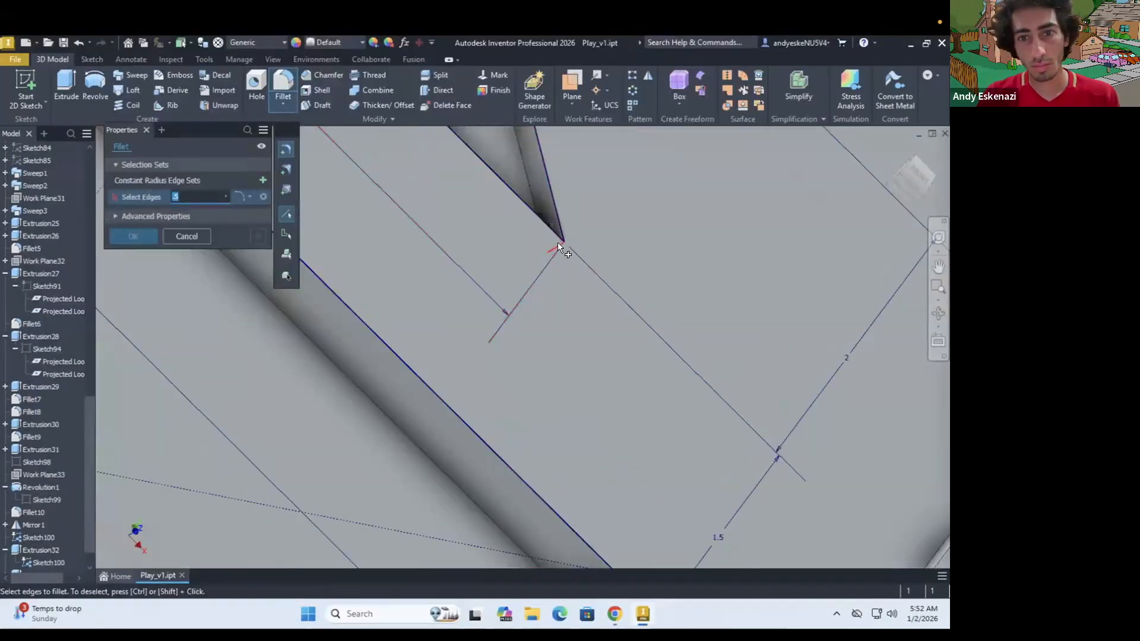
pyautogui.scroll(-3, 557, 243)
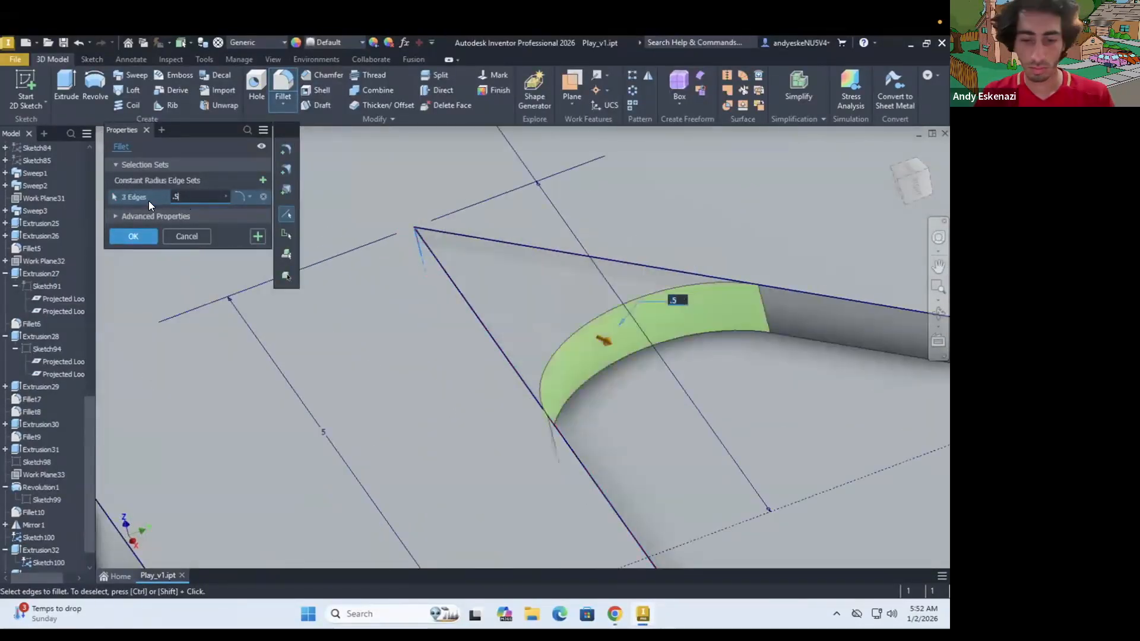
pyautogui.press('Return')
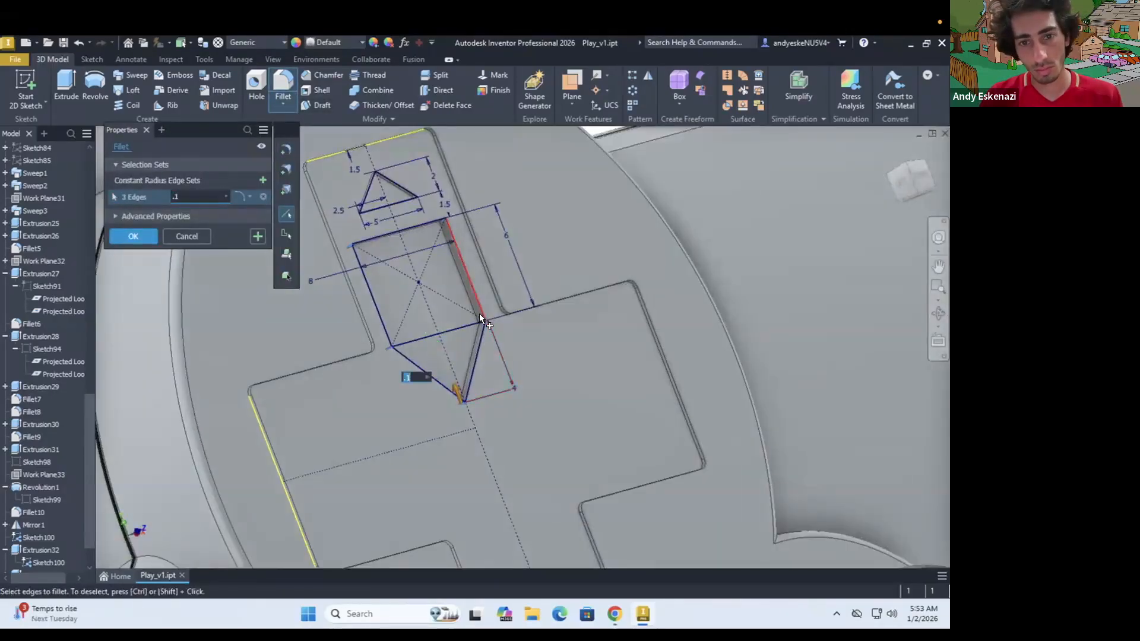
pyautogui.scroll(5, 480, 316)
pyautogui.click(473, 334)
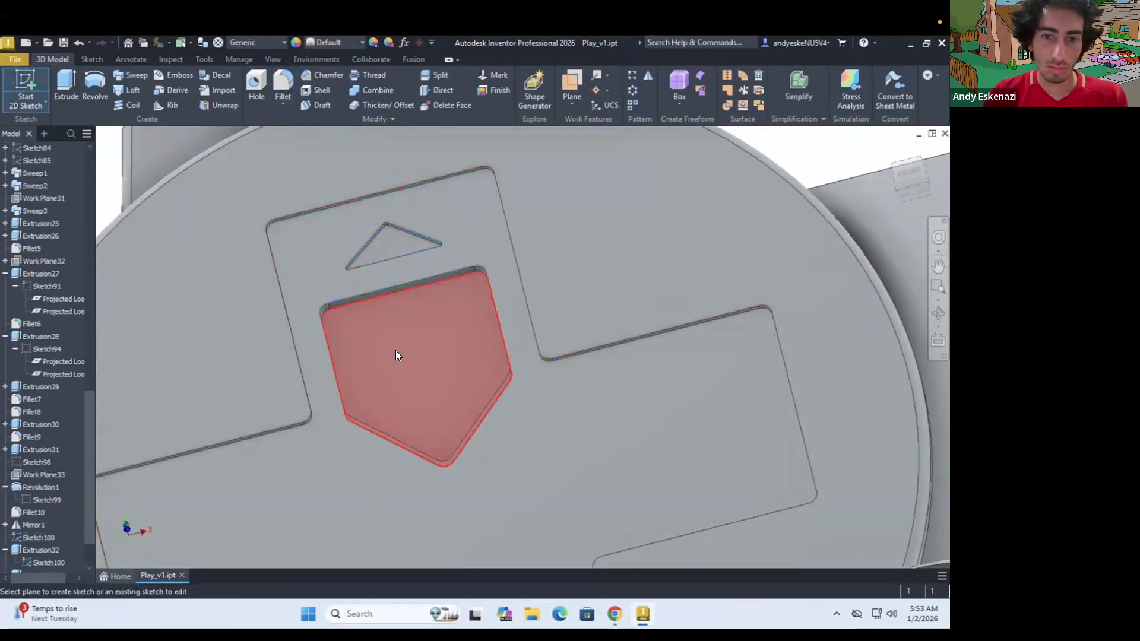
# Step: Sketch an outline on the pentagonal pocket's floor, offset 0.2 mm inward from the pocket edge
pyautogui.click(395, 351)
pyautogui.click(359, 224)
pyautogui.click(323, 186)
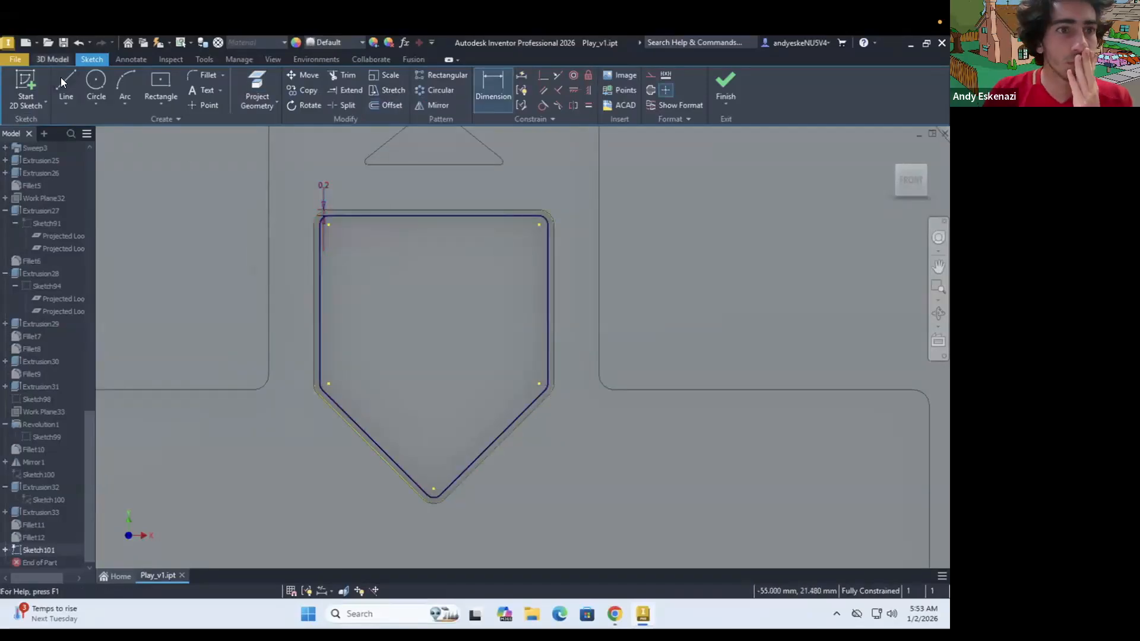
# Step: Extrude the offset pentagon outline into a raised button and fillet its edges
pyautogui.press('e')
pyautogui.keyDown('shift'); pyautogui.moveTo(415, 338); pyautogui.dragTo(389, 325, button='middle'); pyautogui.keyUp('shift')
pyautogui.click(362, 386)
pyautogui.click(133, 236)
pyautogui.scroll(-5, 469, 332)
pyautogui.keyDown('shift'); pyautogui.moveTo(463, 297); pyautogui.dragTo(432, 302, button='middle'); pyautogui.keyUp('shift')
pyautogui.click(614, 614)
pyautogui.click(614, 614)
pyautogui.scroll(4, 466, 392)
# Step: Create a circular pattern of the triangle, pocket and button features around the round pad with 4 occurrences over 360 degrees
pyautogui.click(633, 91)
pyautogui.click(35, 500)
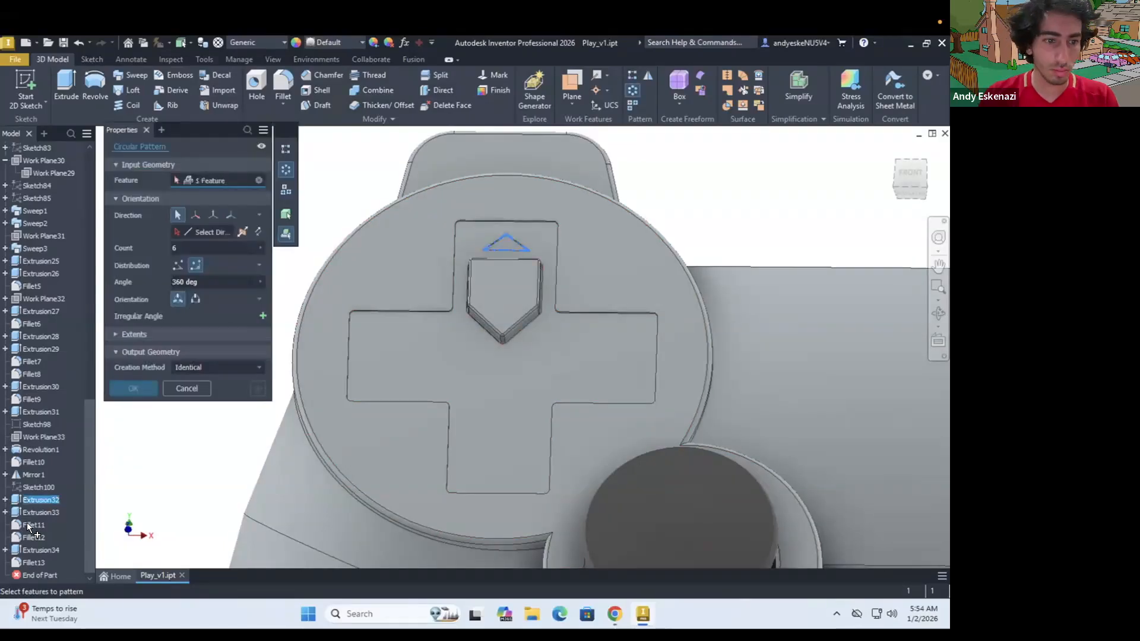
pyautogui.keyDown('shift'); pyautogui.moveTo(416, 380); pyautogui.dragTo(464, 332, button='middle'); pyautogui.keyUp('shift')
pyautogui.click(210, 232)
pyautogui.click(255, 483)
pyautogui.moveTo(180, 247); pyautogui.dragTo(156, 246)
pyautogui.write('4')
pyautogui.click(133, 389)
# Step: Edit the circular pattern so it repeats only the pentagonal pocket, the button and their fillets
pyautogui.scroll(-5, 528, 377)
pyautogui.click(615, 614)
pyautogui.click(615, 614)
pyautogui.scroll(8, 437, 312)
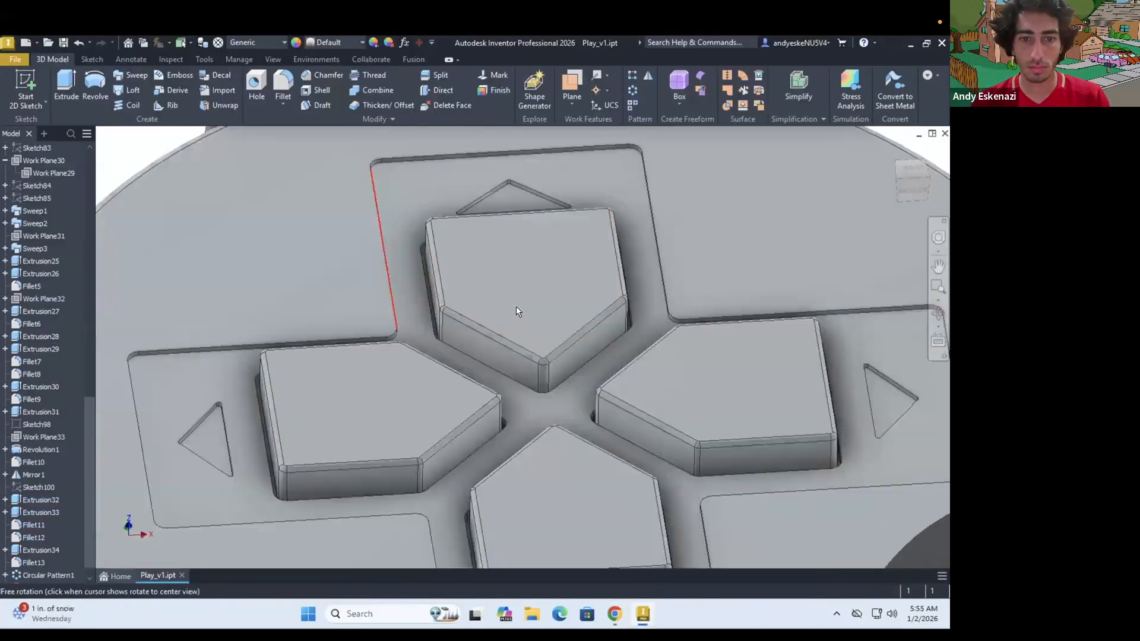
pyautogui.rightClick(47, 576)
pyautogui.click(107, 437)
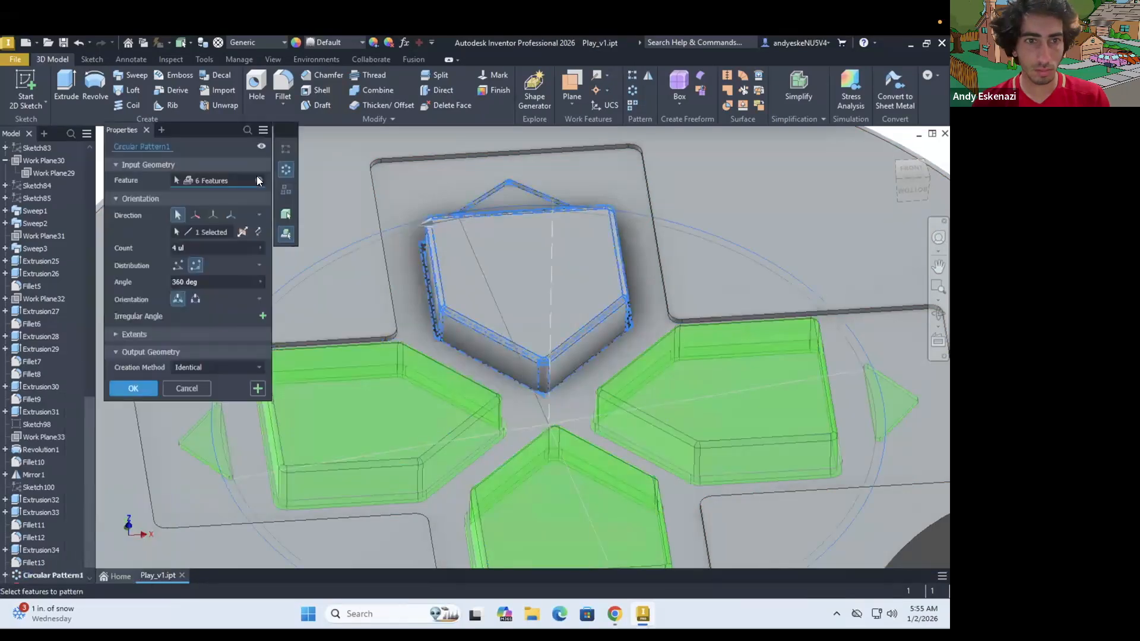
pyautogui.click(27, 539)
pyautogui.click(37, 550)
pyautogui.click(33, 562)
pyautogui.click(149, 388)
# Step: Pattern the triangular recess and its fillet around the round pad with 4 occurrences over 360 degrees
pyautogui.click(633, 91)
pyautogui.click(46, 500)
pyautogui.click(31, 539)
pyautogui.click(34, 525)
pyautogui.click(205, 233)
pyautogui.scroll(-5, 484, 306)
pyautogui.click(317, 394)
pyautogui.moveTo(189, 249); pyautogui.dragTo(141, 261)
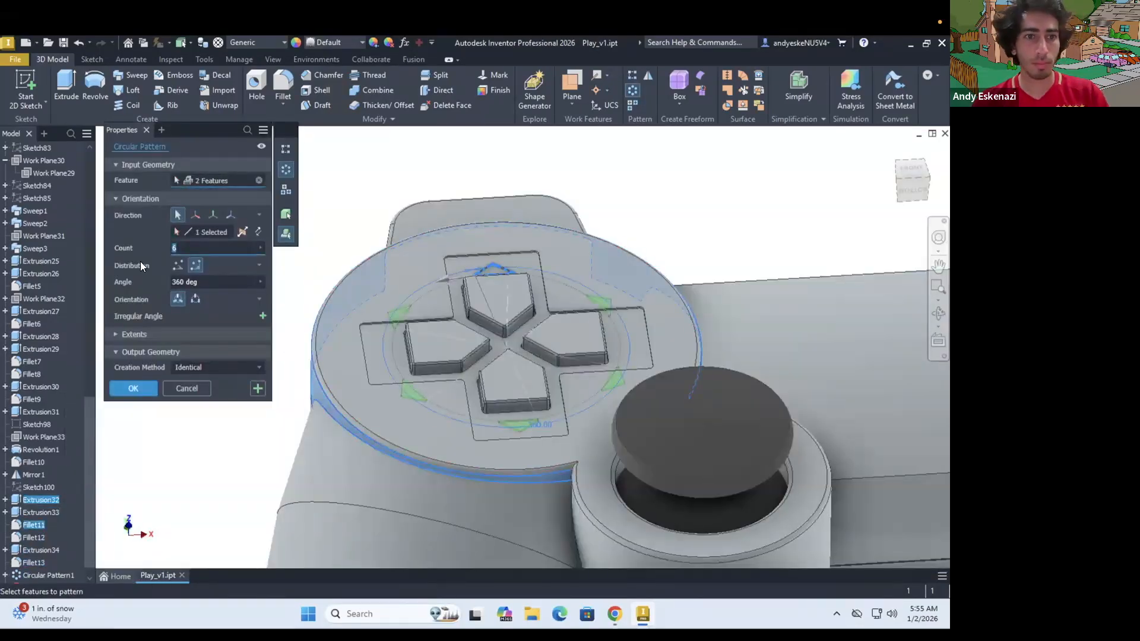
pyautogui.write('4')
pyautogui.click(133, 388)
# Step: Apply a dark appearance to the pentagonal pocket, button, fillet and circular pattern features of the D-pad
pyautogui.click(44, 551)
pyautogui.keyDown('ctrl'); pyautogui.click(40, 488); pyautogui.keyUp('ctrl')
pyautogui.keyDown('ctrl'); pyautogui.click(39, 512); pyautogui.keyUp('ctrl')
pyautogui.keyDown('ctrl'); pyautogui.click(41, 525); pyautogui.keyUp('ctrl')
pyautogui.keyDown('ctrl'); pyautogui.click(36, 538); pyautogui.keyUp('ctrl')
pyautogui.rightClick(36, 537)
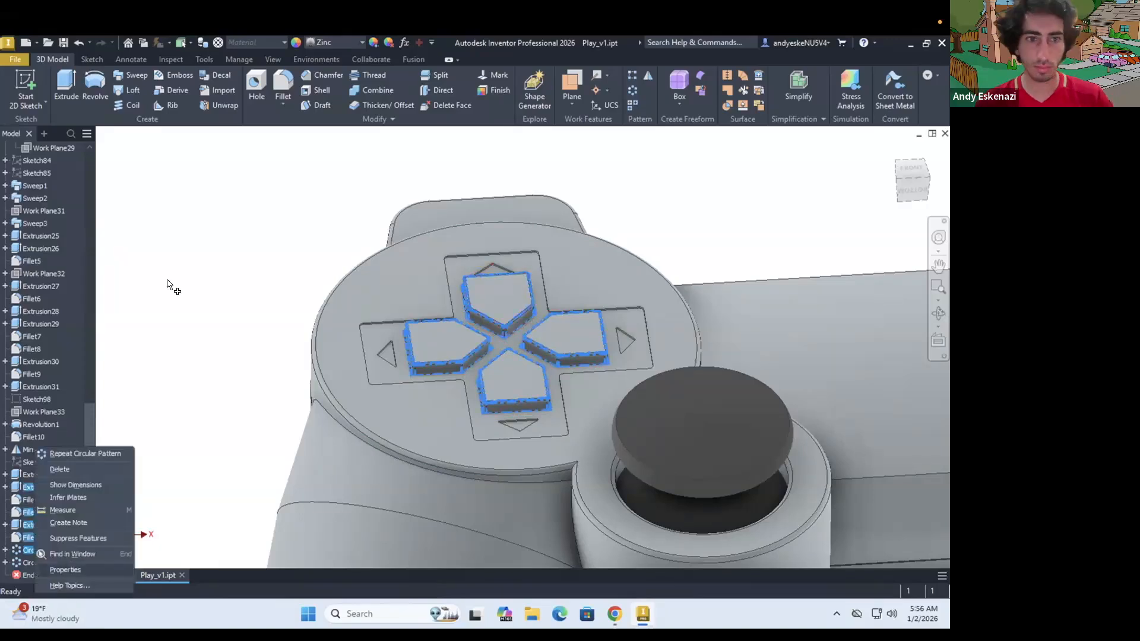
pyautogui.click(66, 570)
pyautogui.click(184, 178)
pyautogui.scroll(-20, 155, 571)
pyautogui.scroll(-10, 156, 575)
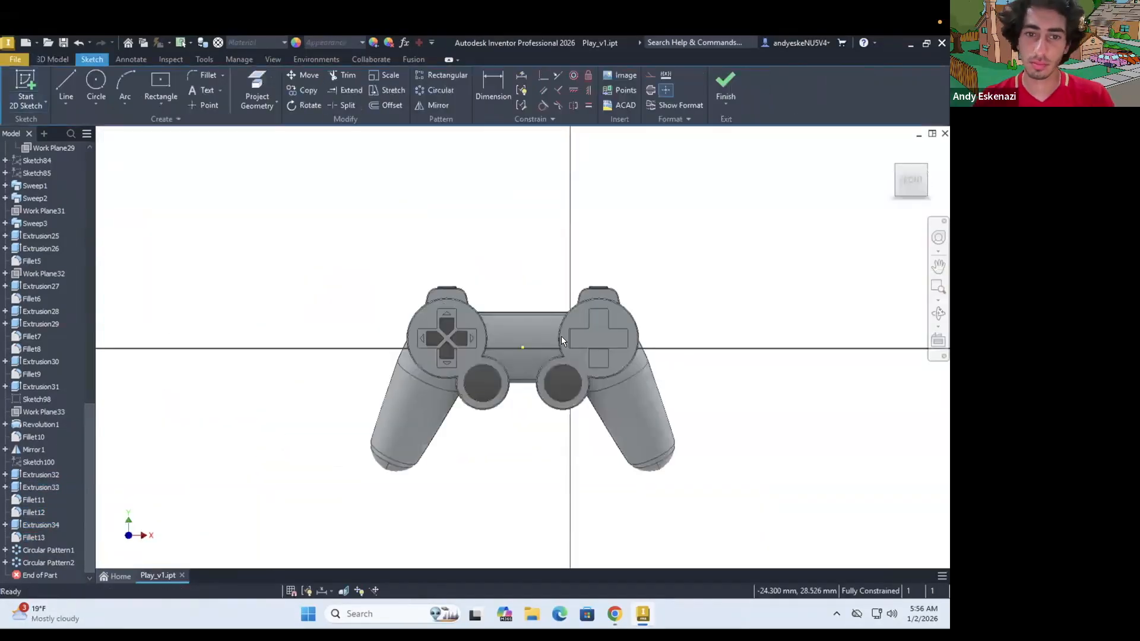
# Step: Sketch a vertical line on the right pad face down from the midpoint of the cross's upper edge
pyautogui.scroll(4, 511, 286)
pyautogui.press('l')
pyautogui.scroll(-5, 516, 408)
pyautogui.scroll(8, 511, 355)
pyautogui.click(458, 227)
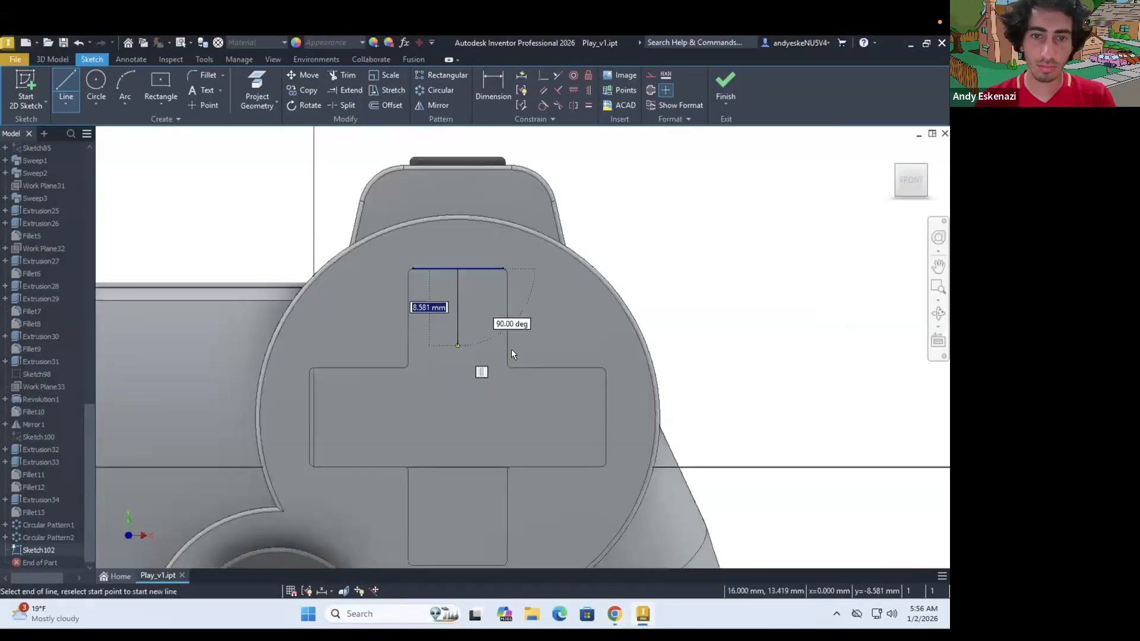
# Step: Dimension the vertical line 5 mm long and convert it to a construction line
pyautogui.click(542, 335)
pyautogui.write('7')
pyautogui.press('Return')
pyautogui.press('Escape')
pyautogui.doubleClick(543, 328)
pyautogui.write('5')
pyautogui.press('Return')
pyautogui.click(651, 76)
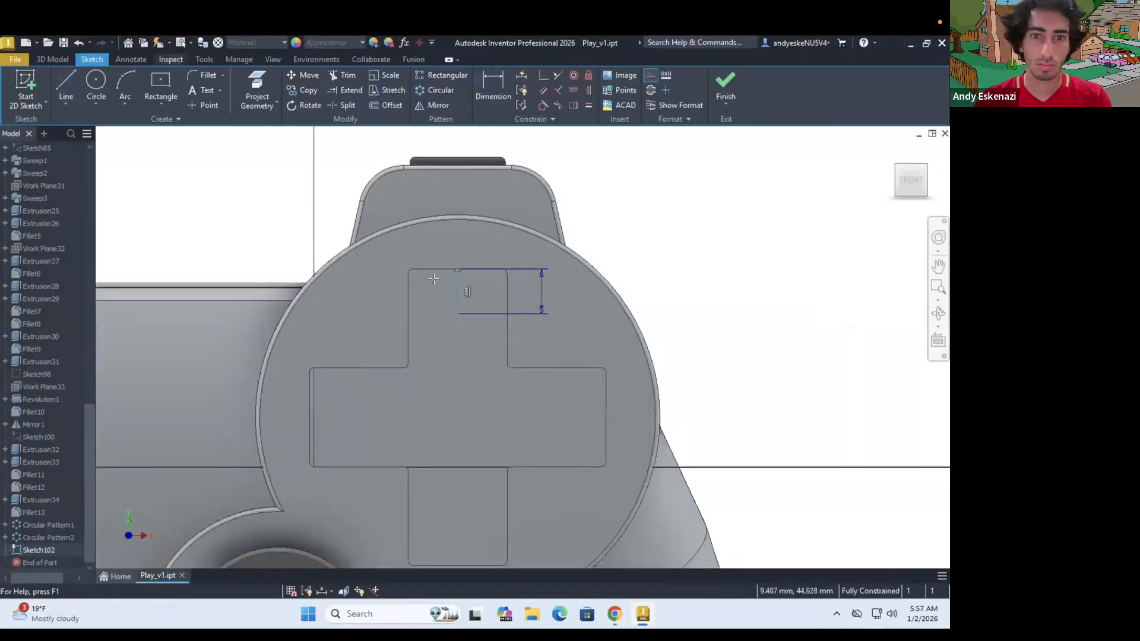
# Step: Cut an 8 mm circular pocket centred on the line's end and extrude a round button from a circle offset 0.2 mm inside it
pyautogui.click(425, 344)
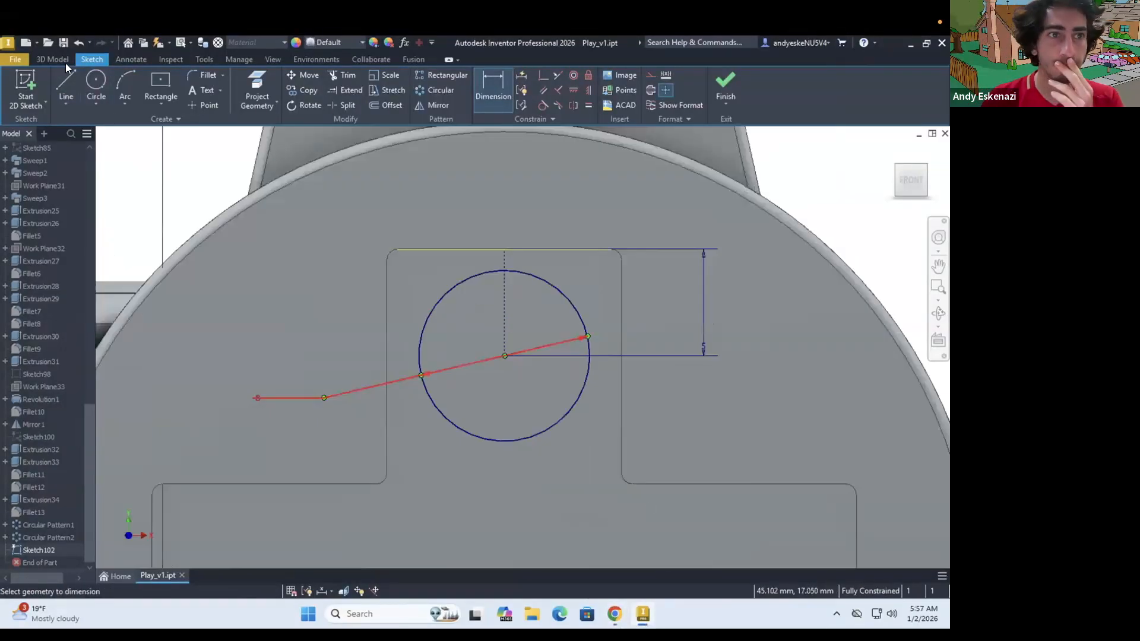
pyautogui.press('e')
pyautogui.press('Return')
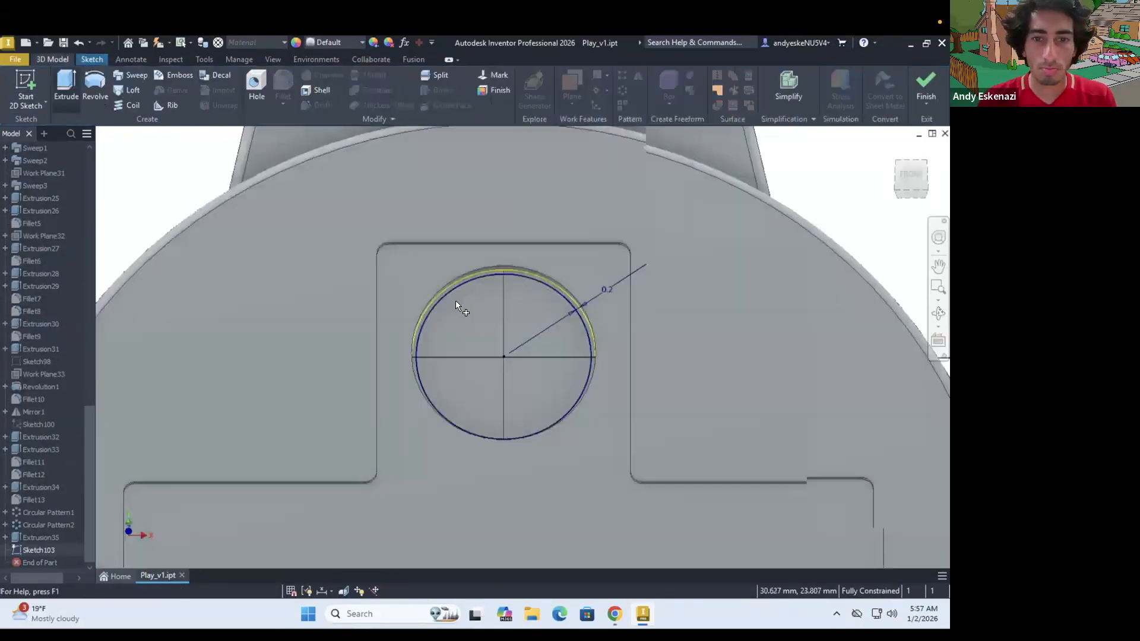
pyautogui.press('e')
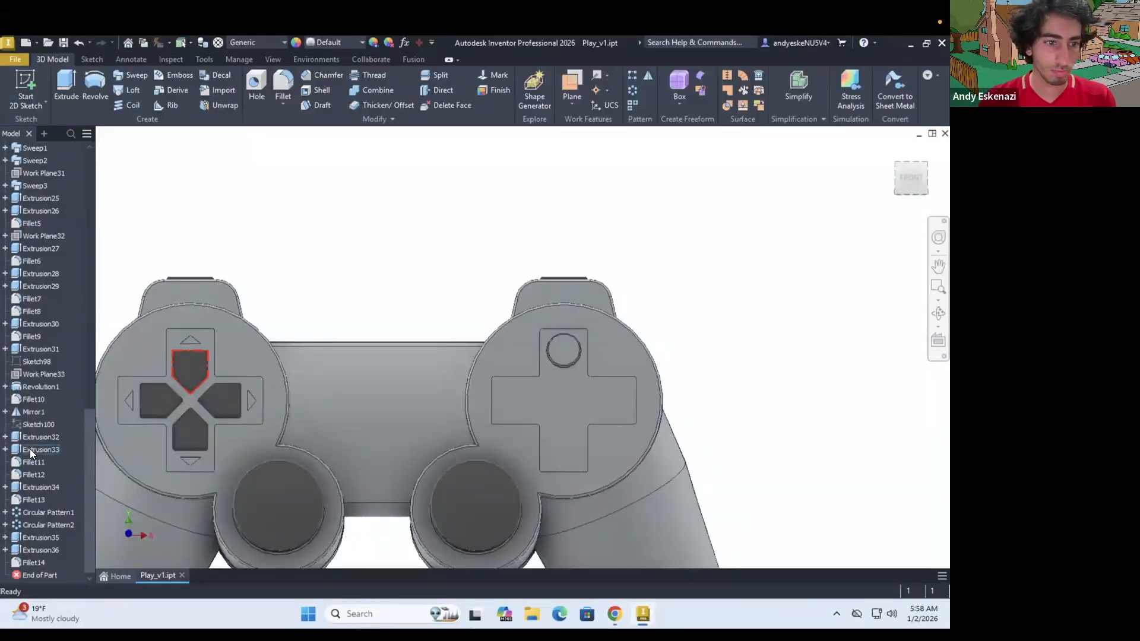
# Step: Edit the D-pad pentagon sketch so its rectangle is 5.5 mm high and its point 3.5 mm deep
pyautogui.rightClick(29, 449)
pyautogui.click(80, 431)
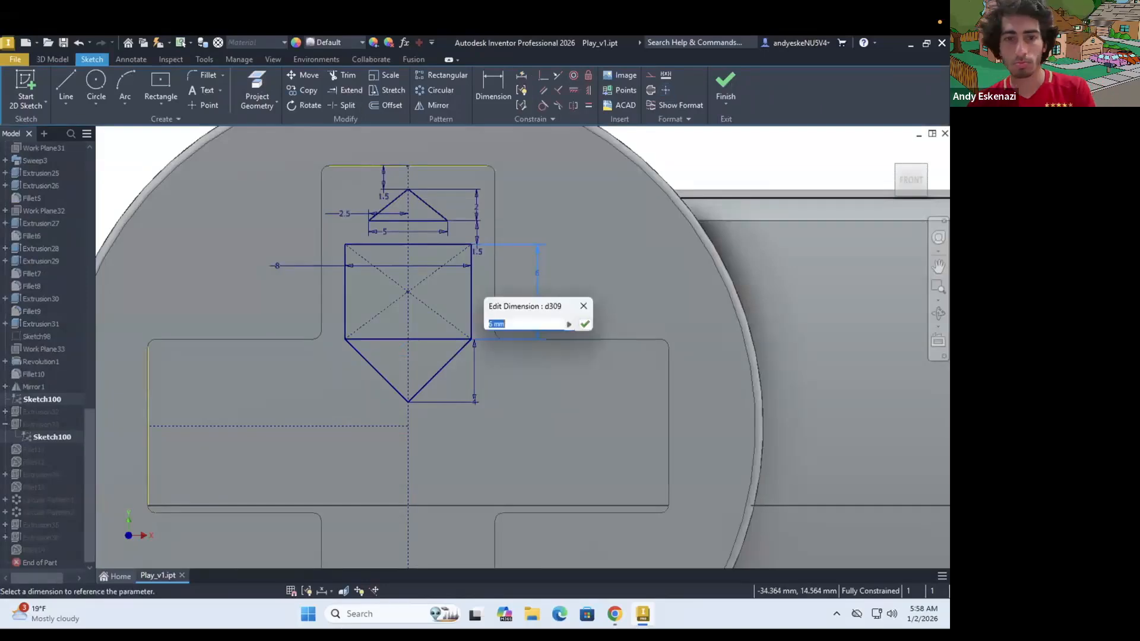
pyautogui.press('Return')
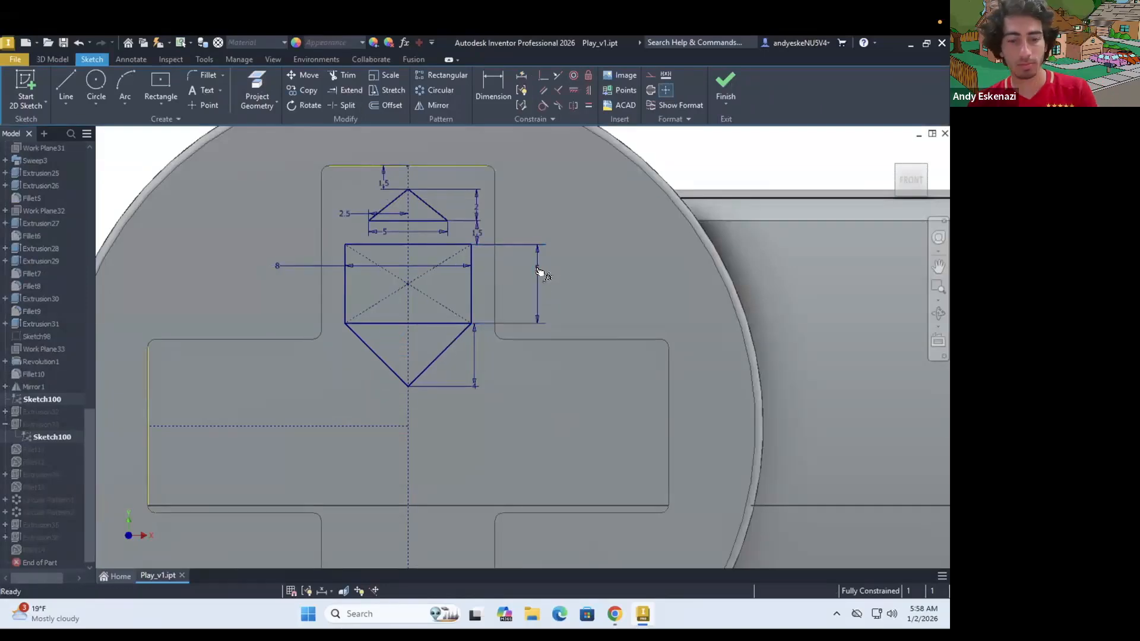
pyautogui.click(408, 332)
pyautogui.click(725, 97)
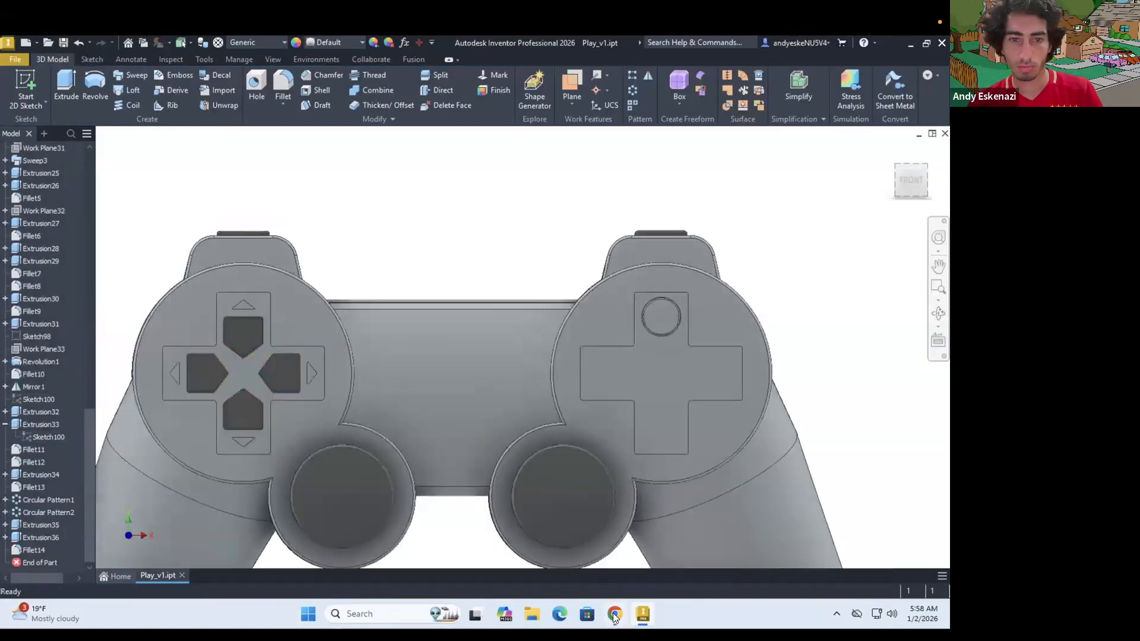
pyautogui.rightClick(30, 550)
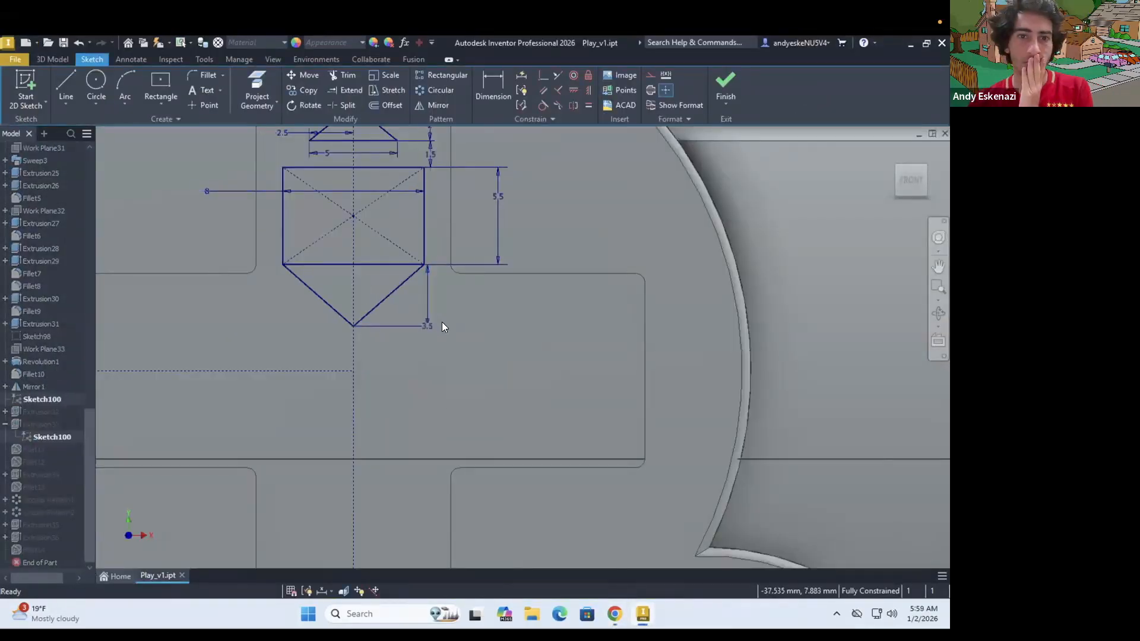
# Step: Check the controller reference photo in the browser, and finish editing the arrow and rectangle sketch
pyautogui.click(615, 613)
pyautogui.click(615, 612)
pyautogui.click(725, 89)
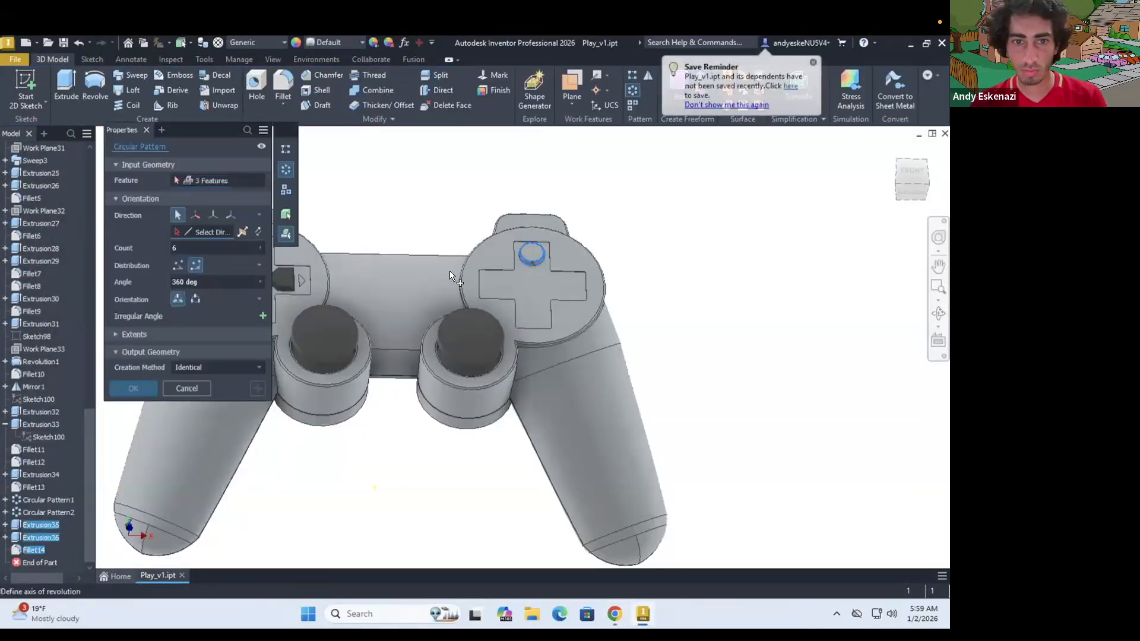
# Step: Create a circular pattern of the round button's extrusions and fillet with 4 occurrences over 360 degrees around the pad's axis
pyautogui.click(380, 273)
pyautogui.click(211, 249)
pyautogui.write('4')
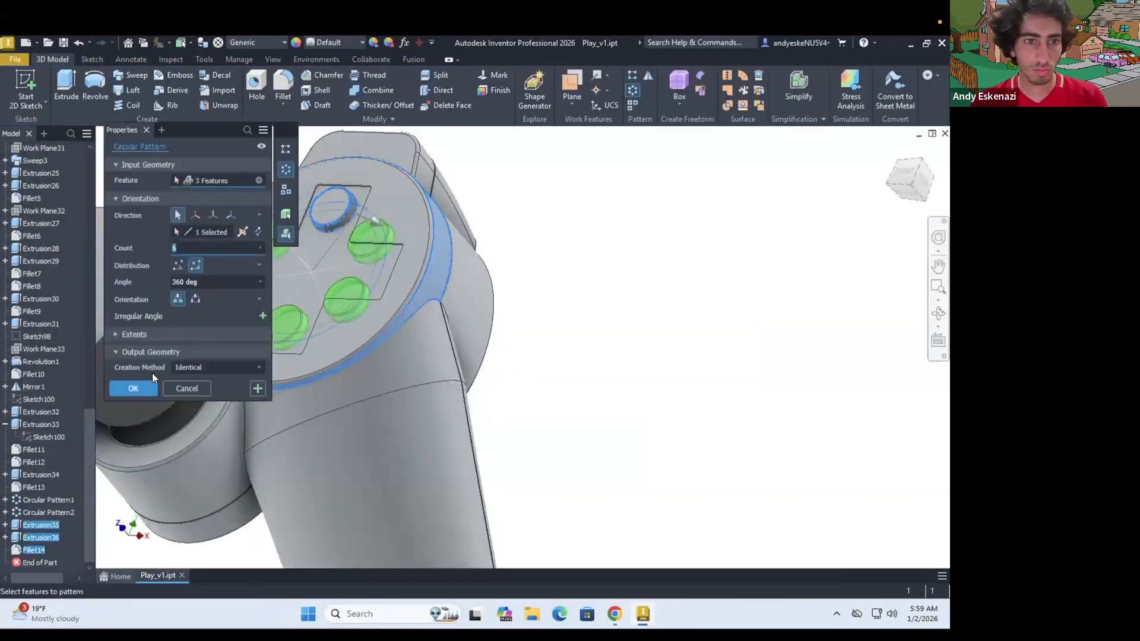
pyautogui.click(138, 388)
pyautogui.keyDown('shift'); pyautogui.moveTo(419, 275); pyautogui.dragTo(452, 309, button='middle'); pyautogui.keyUp('shift')
pyautogui.scroll(-5, 493, 356)
pyautogui.keyDown('shift'); pyautogui.moveTo(493, 357); pyautogui.dragTo(500, 366, button='middle'); pyautogui.keyUp('shift')
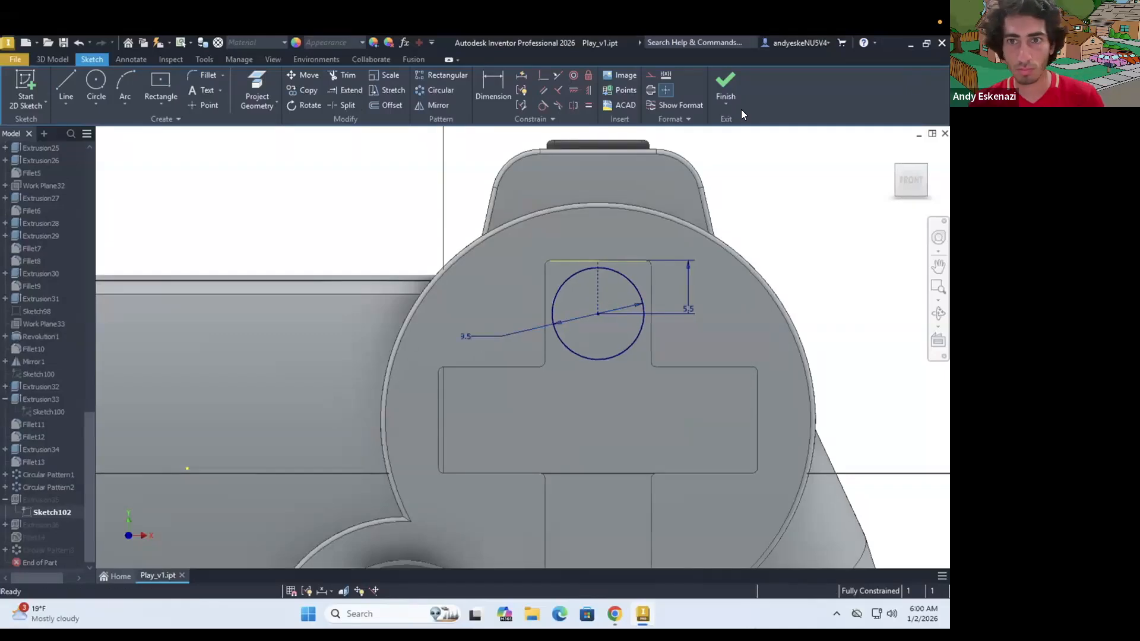
# Step: Finish the button circle sketch and start a new sketch on the front face of the upper round button
pyautogui.click(732, 95)
pyautogui.rightClick(38, 526)
pyautogui.click(66, 571)
pyautogui.click(265, 177)
pyautogui.scroll(-6, 158, 423)
pyautogui.click(156, 585)
pyautogui.click(197, 198)
pyautogui.click(26, 90)
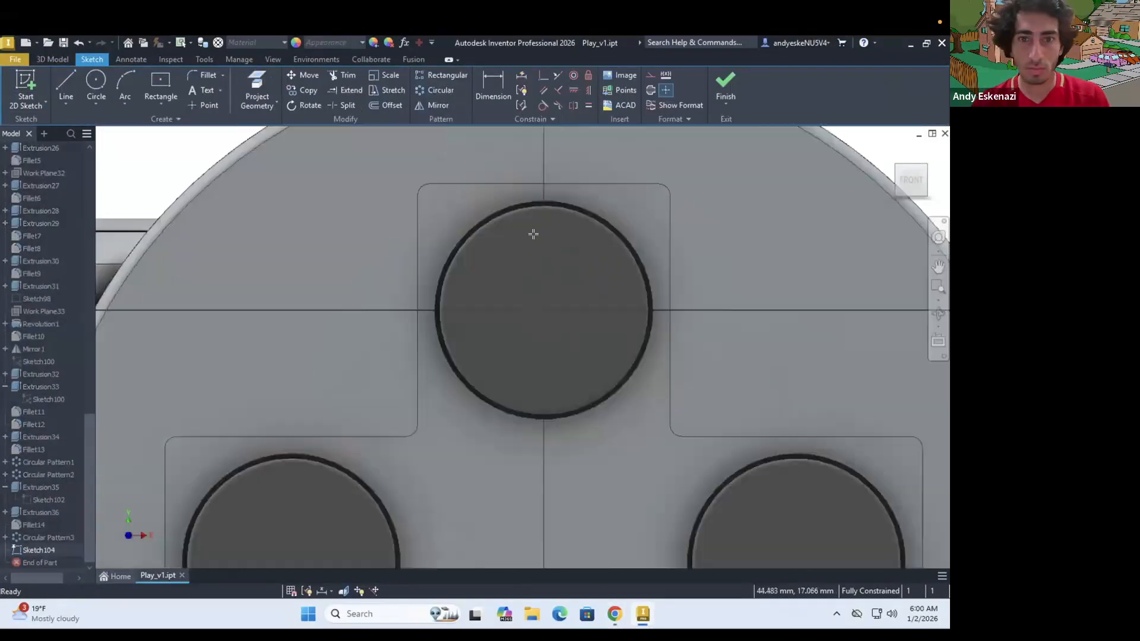
# Step: Draw a triangle inside the upper button and dimension its apex 0.5 mm below the face's circular edge
pyautogui.press('l')
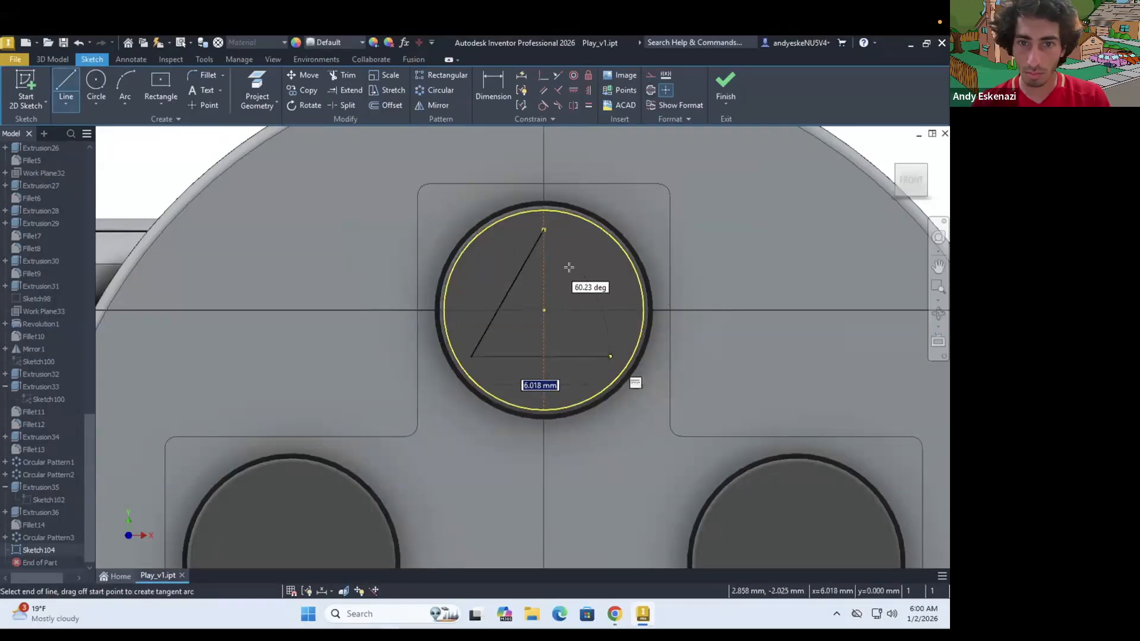
pyautogui.click(370, 217)
pyautogui.write('0.5')
pyautogui.press('Return')
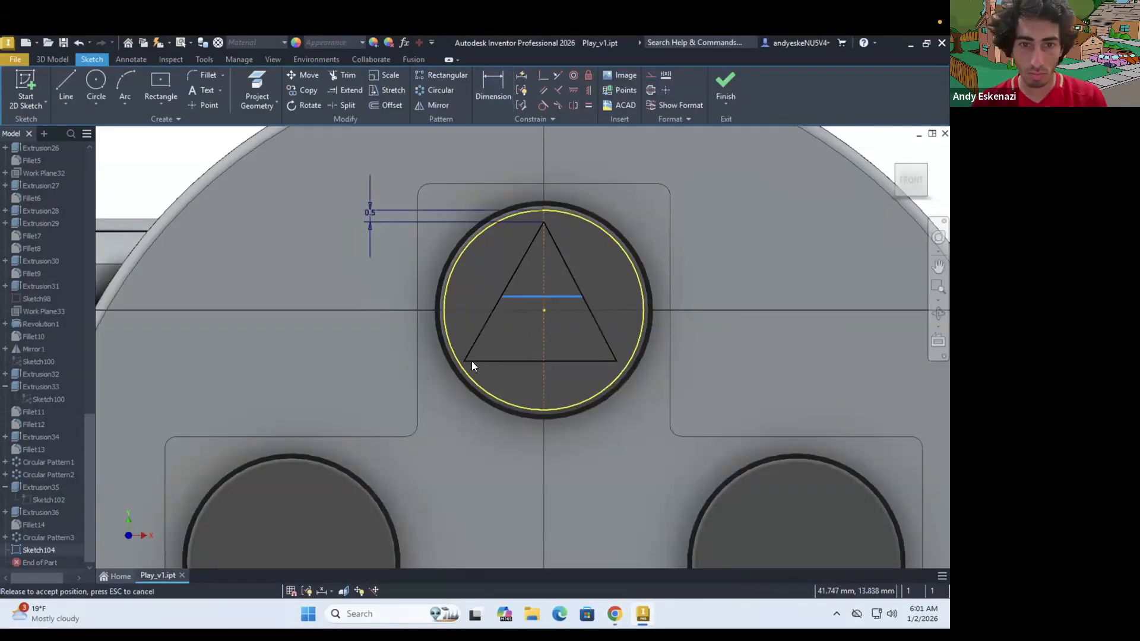
pyautogui.press('Escape')
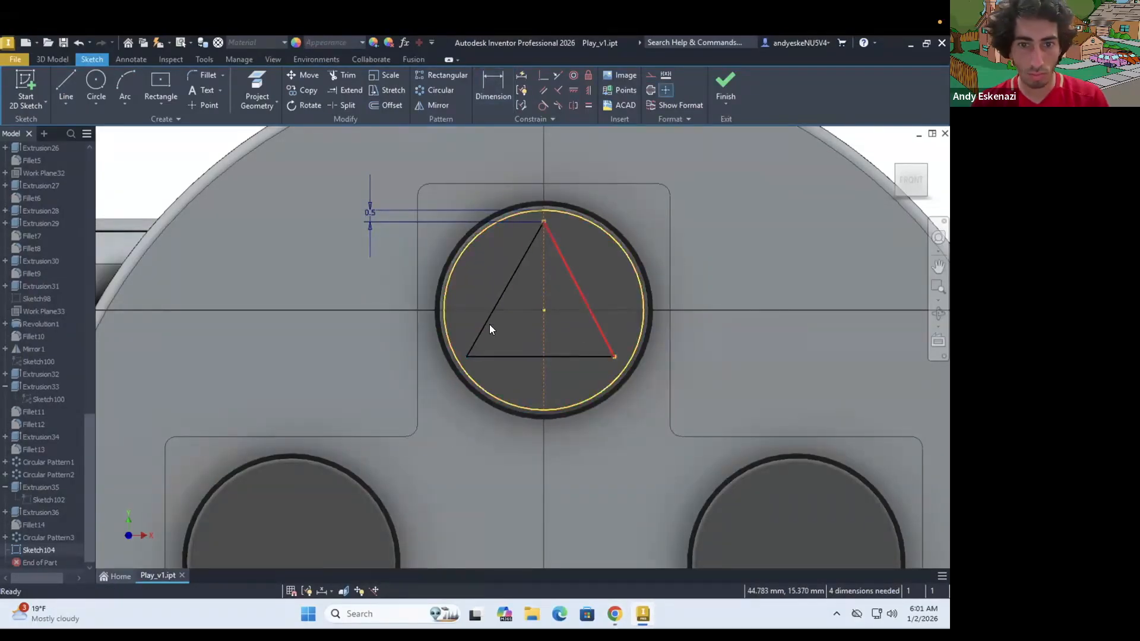
# Step: Dimension both base corners of the triangle 3.3 mm from its vertical centre line
pyautogui.click(546, 381)
pyautogui.click(505, 482)
pyautogui.write('3.3')
pyautogui.press('Return')
pyautogui.click(619, 459)
pyautogui.write('3.3')
pyautogui.press('Return')
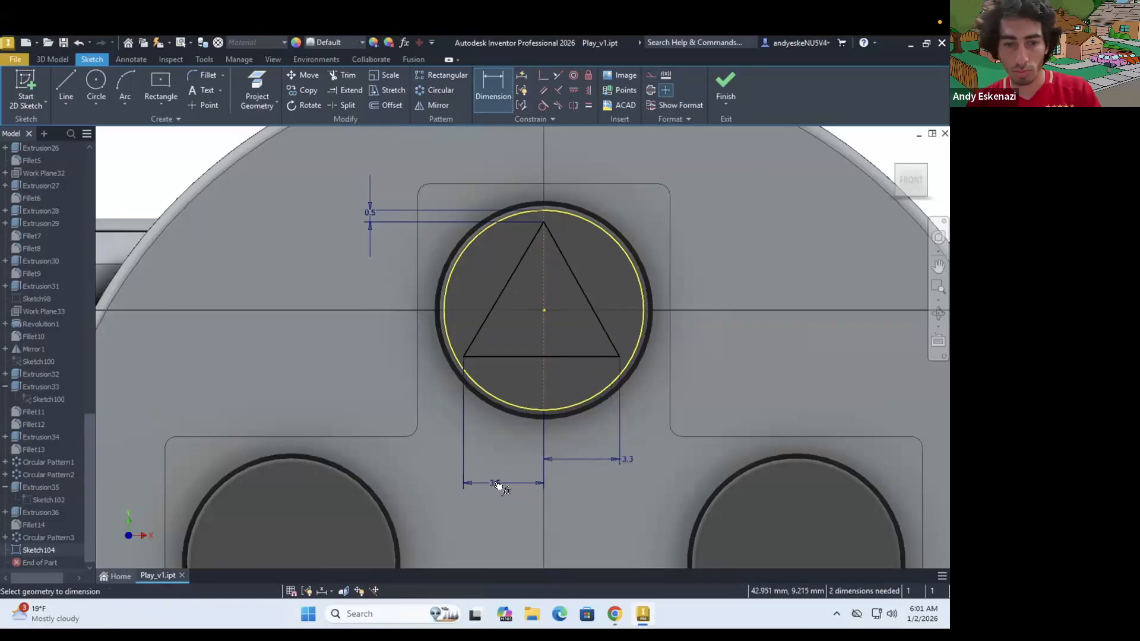
pyautogui.press('Escape')
# Step: Offset the triangle inward and dimension the distance between the two apexes as 0.5 mm
pyautogui.scroll(3, 530, 321)
pyautogui.press('o')
pyautogui.click(558, 268)
pyautogui.click(617, 258)
pyautogui.write('0.5')
pyautogui.press('Return')
pyautogui.scroll(-3, 610, 277)
pyautogui.press('Escape')
# Step: Try to position the triangle with a 4.5 mm dimension, and undo it
pyautogui.moveTo(616, 338); pyautogui.dragTo(569, 346)
pyautogui.click(680, 231)
pyautogui.write('4.5')
pyautogui.press('Return')
pyautogui.scroll(3, 600, 365)
pyautogui.scroll(-2, 567, 375)
pyautogui.press('Escape')
pyautogui.hotkey('ctrl', 'z')
# Step: Dimension the triangle's vertical centre line 4.75 mm from the upper button's outer edge
pyautogui.rightClick(684, 198)
pyautogui.click(684, 159)
pyautogui.click(733, 358)
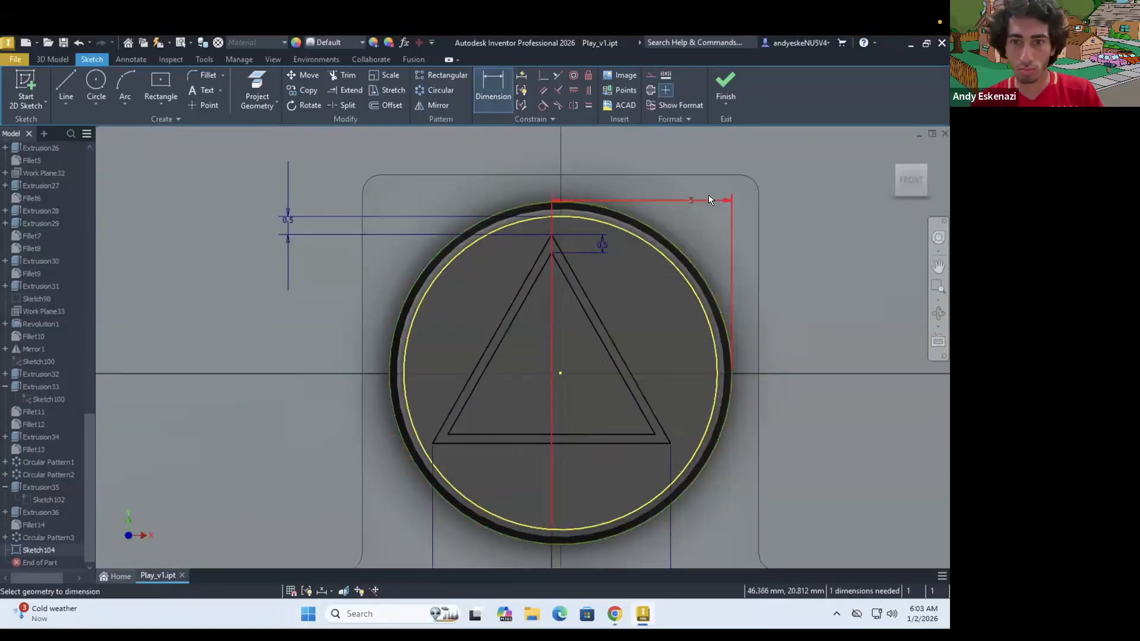
pyautogui.click(694, 198)
pyautogui.write('4.75')
pyautogui.press('Return')
# Step: Draw a vertical construction line from the right-hand button's centre to its edge, with two concentric circles inside the face
pyautogui.scroll(-7, 635, 236)
pyautogui.scroll(6, 752, 351)
pyautogui.click(66, 83)
pyautogui.click(573, 325)
pyautogui.click(574, 209)
pyautogui.click(651, 76)
pyautogui.click(667, 324)
# Step: Dimension the outer circle symbol 0.5 mm inside the right-hand button's face edge
pyautogui.click(494, 86)
pyautogui.click(650, 269)
pyautogui.click(667, 257)
pyautogui.click(695, 236)
pyautogui.write('0.5')
pyautogui.press('Return')
pyautogui.press('Escape')
# Step: Dimension the gap between the two concentric circles as 0.5 mm
pyautogui.click(614, 244)
pyautogui.click(620, 234)
pyautogui.click(638, 198)
pyautogui.write('0.5')
pyautogui.press('Return')
# Step: Compare the sketched triangle and circle symbols with the controller photo in the browser
pyautogui.scroll(-8, 618, 285)
pyautogui.click(614, 614)
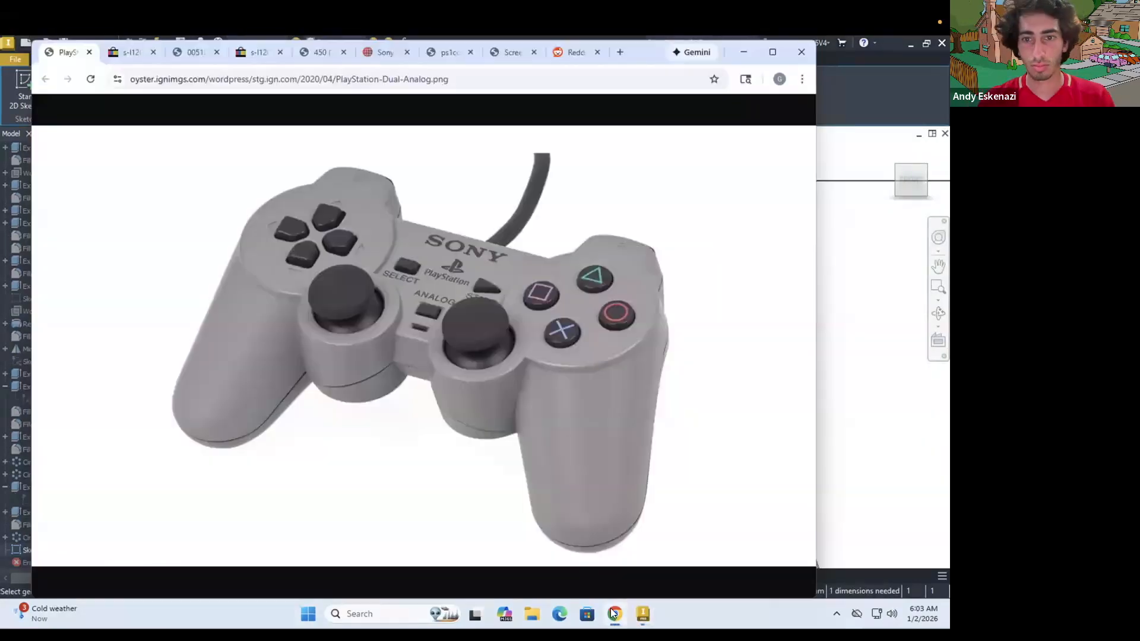
pyautogui.scroll(6, 579, 157)
pyautogui.scroll(4, 681, 275)
pyautogui.press('Escape')
pyautogui.click(737, 308)
pyautogui.scroll(-5, 711, 382)
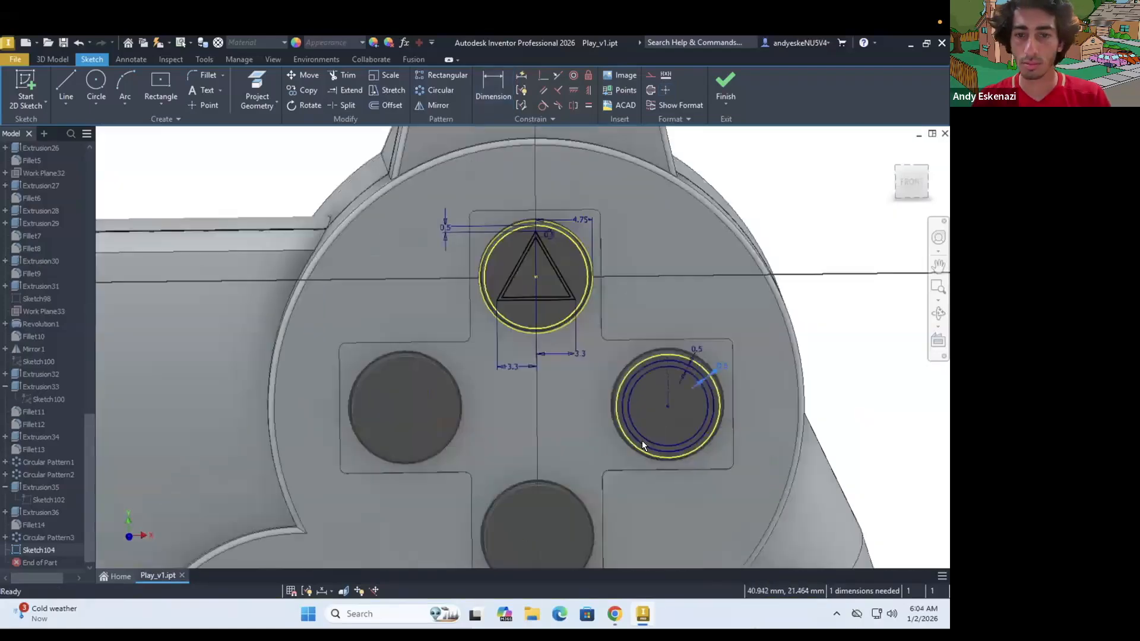
pyautogui.click(615, 614)
pyautogui.click(615, 614)
# Step: Draw a vertical construction line between the lower button's top edge and its centre, and turn off construction mode
pyautogui.scroll(4, 517, 511)
pyautogui.click(66, 83)
pyautogui.click(525, 296)
pyautogui.press('Escape')
pyautogui.click(530, 359)
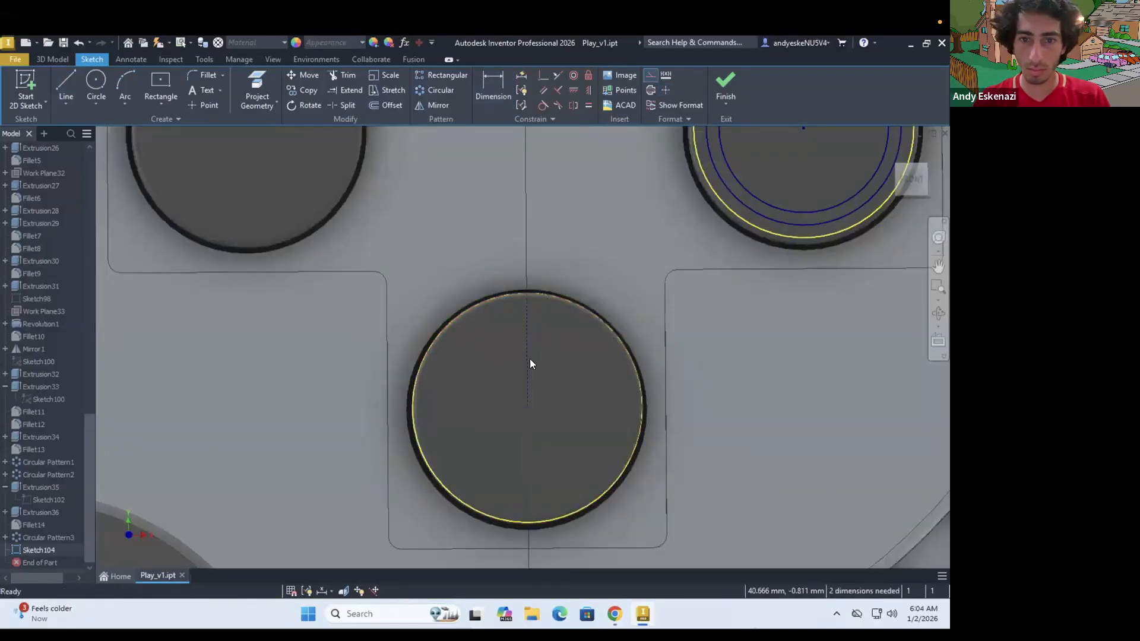
pyautogui.click(651, 75)
# Step: Draw two thin rotated rectangles crossing at the lower button's centre to form an X
pyautogui.scroll(1, 529, 380)
pyautogui.click(161, 104)
pyautogui.click(181, 201)
pyautogui.click(477, 347)
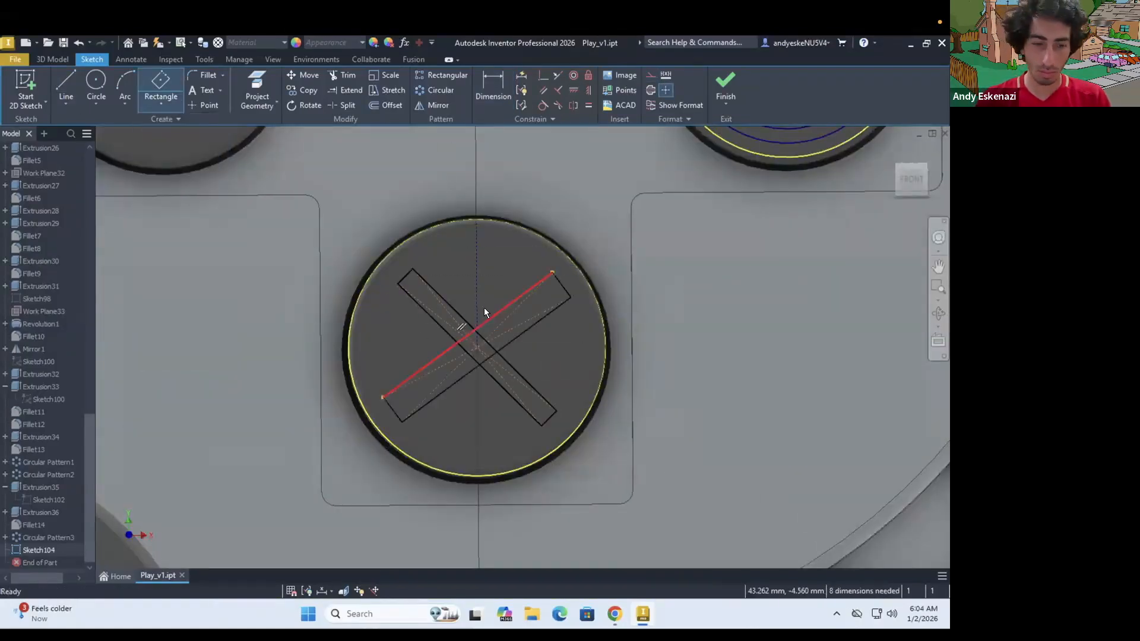
# Step: Dimension the angle between the vertical construction line and one bar of the X as 45 degrees
pyautogui.click(495, 265)
pyautogui.write('45')
pyautogui.press('Return')
pyautogui.scroll(4, 484, 321)
pyautogui.press('Escape')
# Step: Make the short ends of both X bars equal and dimension a bar end 0.5 mm inside the button's edge
pyautogui.click(618, 237)
pyautogui.keyDown('ctrl'); pyautogui.click(334, 236); pyautogui.keyUp('ctrl')
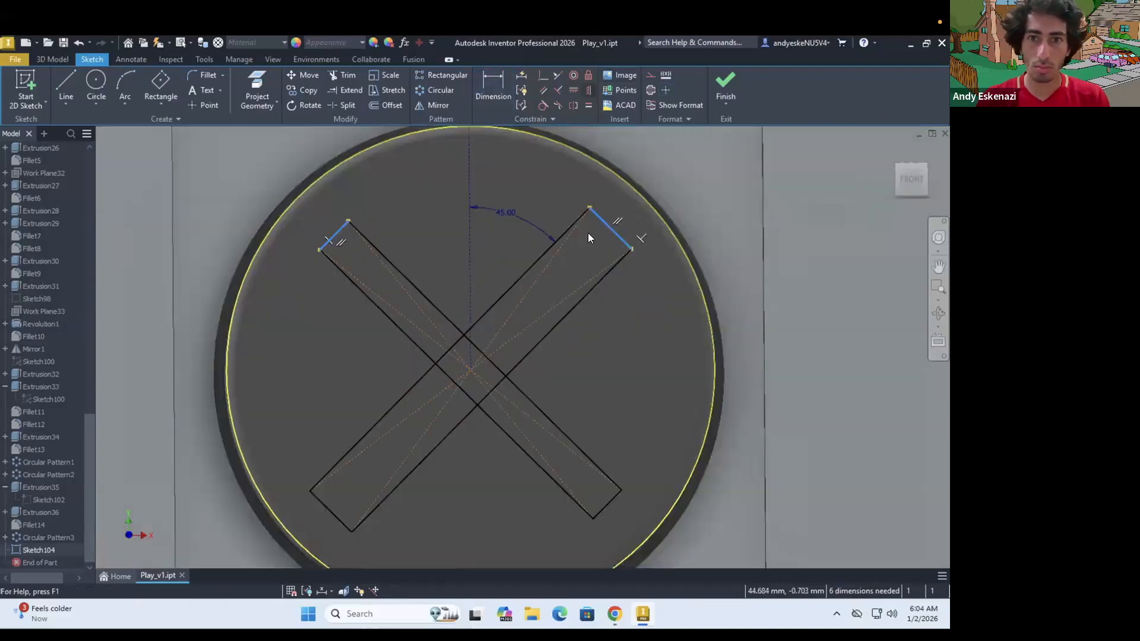
pyautogui.click(626, 510)
pyautogui.click(640, 457)
pyautogui.press('Return')
# Step: Dimension the vertical spacing between the corners of the X's lower-right bar end as 0.55 mm
pyautogui.scroll(-5, 569, 385)
pyautogui.scroll(3, 611, 409)
pyautogui.click(584, 423)
pyautogui.write('0.55')
pyautogui.press('Return')
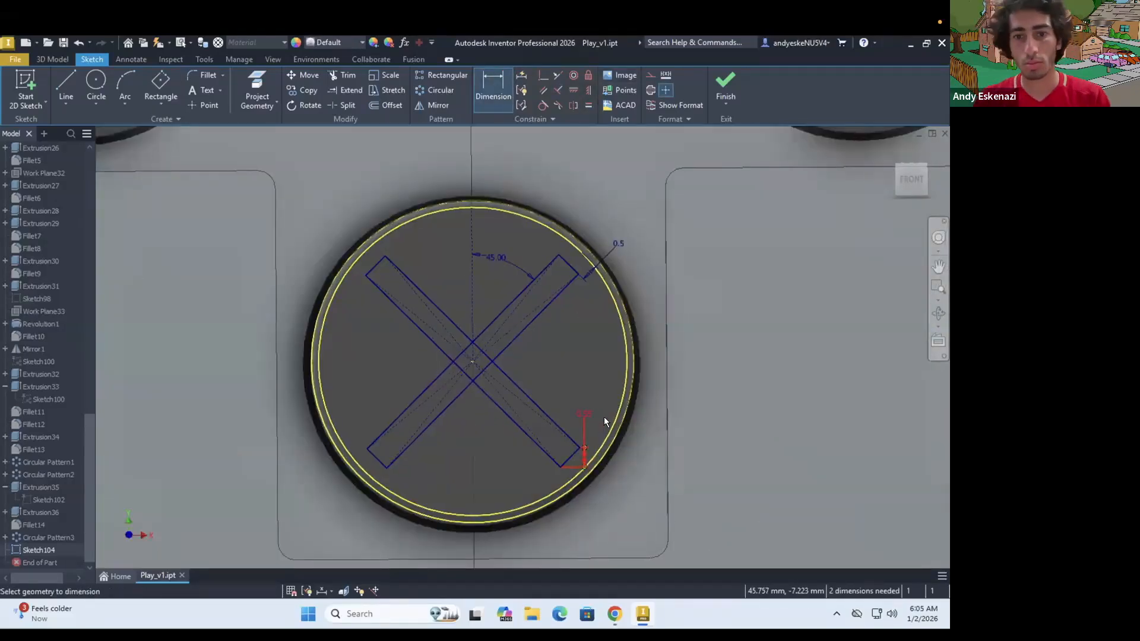
# Step: Draw a vertical construction line in the left-hand button and a rectangle centred on the button's centre
pyautogui.scroll(-5, 604, 418)
pyautogui.press('l')
pyautogui.scroll(3, 544, 305)
pyautogui.press('Escape')
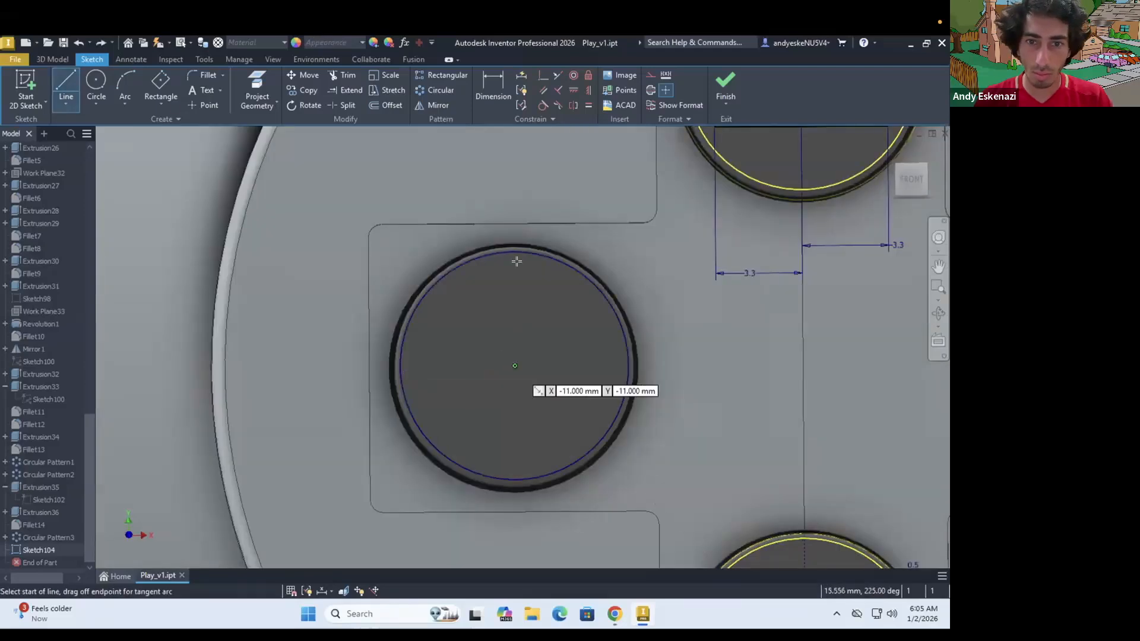
pyautogui.click(160, 108)
pyautogui.click(172, 177)
pyautogui.click(514, 366)
pyautogui.click(577, 292)
# Step: Dimension the width and height of the rectangle on the left-hand button
pyautogui.press('d')
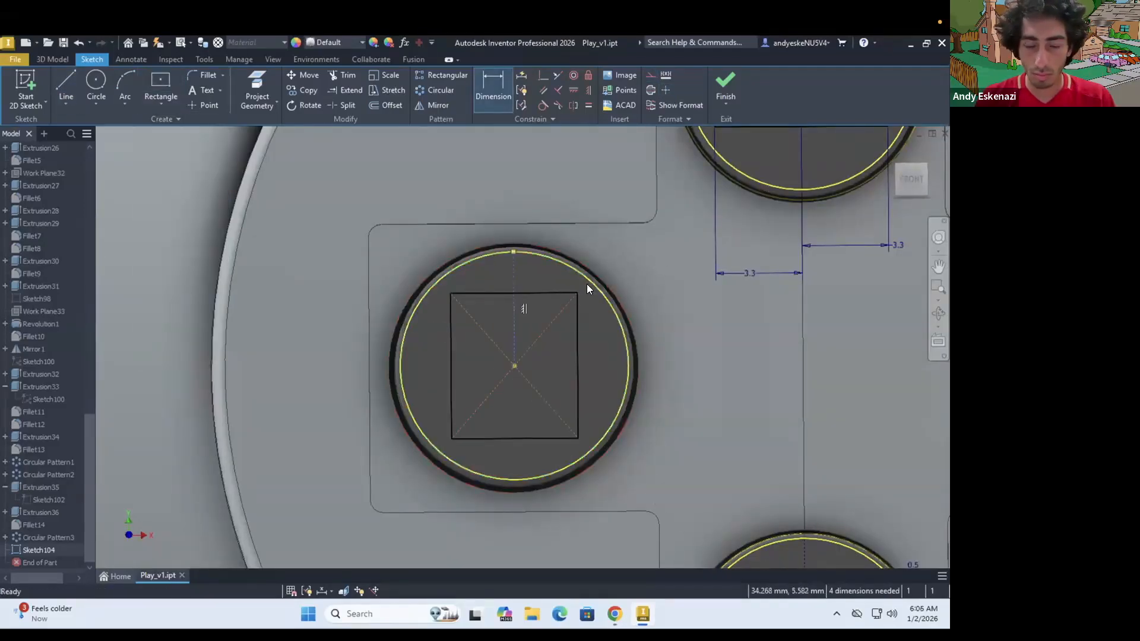
pyautogui.scroll(3, 587, 285)
pyautogui.click(508, 301)
pyautogui.click(512, 273)
pyautogui.press('Return')
pyautogui.click(568, 362)
pyautogui.click(738, 384)
pyautogui.press('Return')
# Step: Check the square symbol against the reference photo and set the rectangle's width and height to 5.5 mm
pyautogui.click(614, 612)
pyautogui.click(615, 614)
pyautogui.scroll(-2, 551, 173)
pyautogui.doubleClick(527, 253)
pyautogui.write('5.5')
pyautogui.press('Return')
pyautogui.doubleClick(685, 318)
pyautogui.write('5.5')
# Step: Extrude the symbol profiles on the round buttons by 0.2 mm, and open the triangle's offset dimension in their sketch
pyautogui.scroll(-5, 586, 323)
pyautogui.scroll(4, 586, 326)
pyautogui.press('e')
pyautogui.scroll(-2, 732, 462)
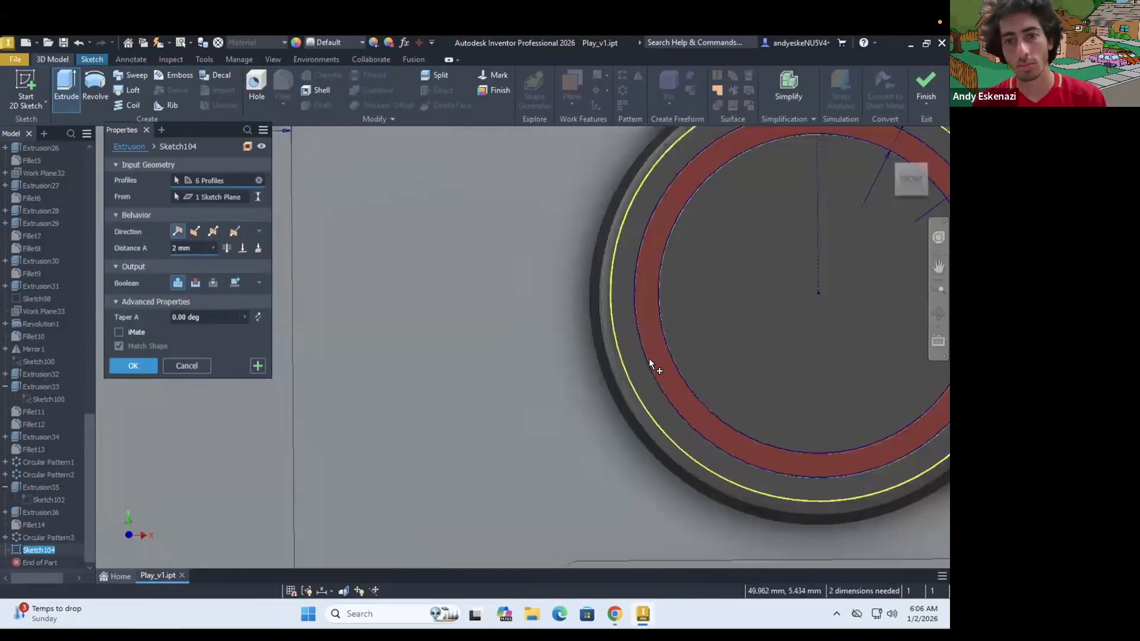
pyautogui.write('.2')
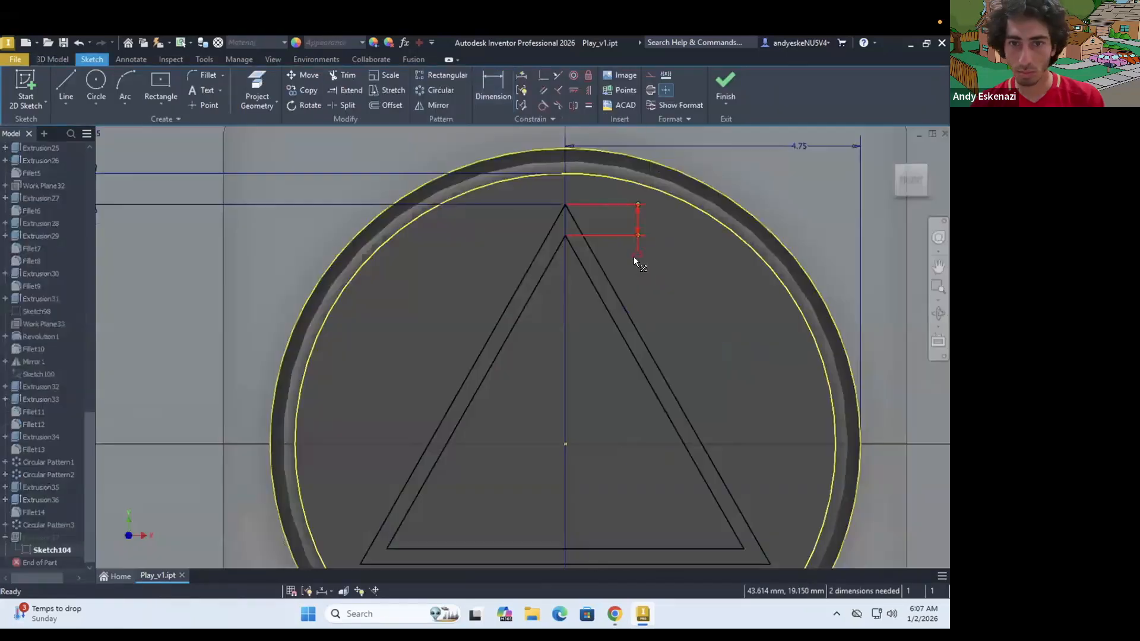
pyautogui.click(635, 255)
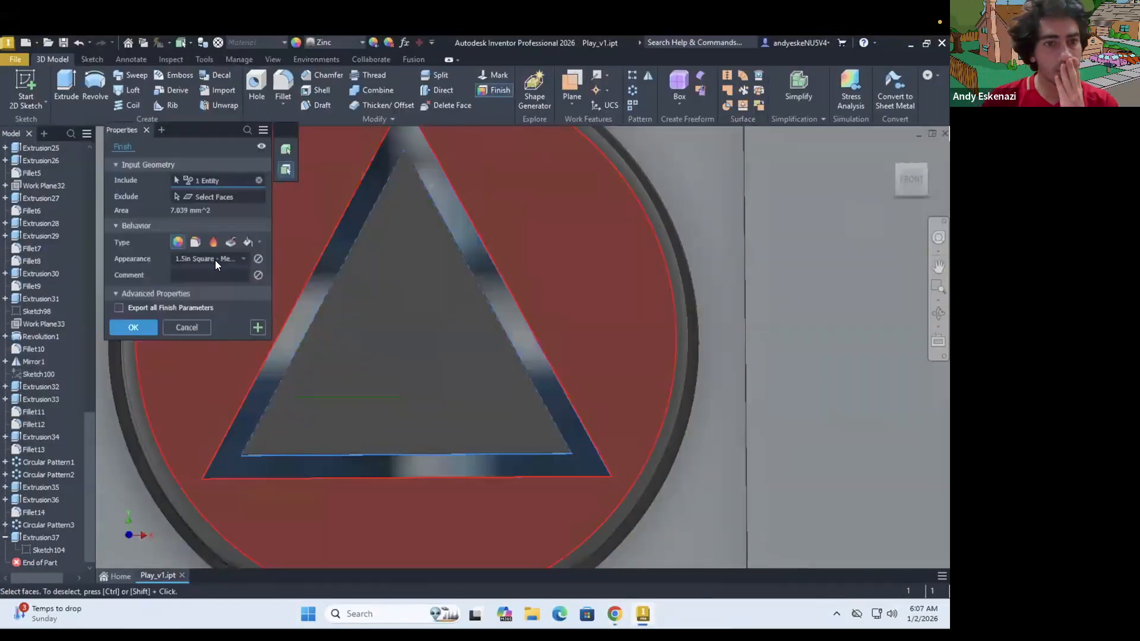
# Step: Try an olive green appearance finish on the triangle symbol's face
pyautogui.click(215, 260)
pyautogui.scroll(-10, 207, 309)
pyautogui.click(201, 275)
pyautogui.click(203, 260)
pyautogui.click(134, 328)
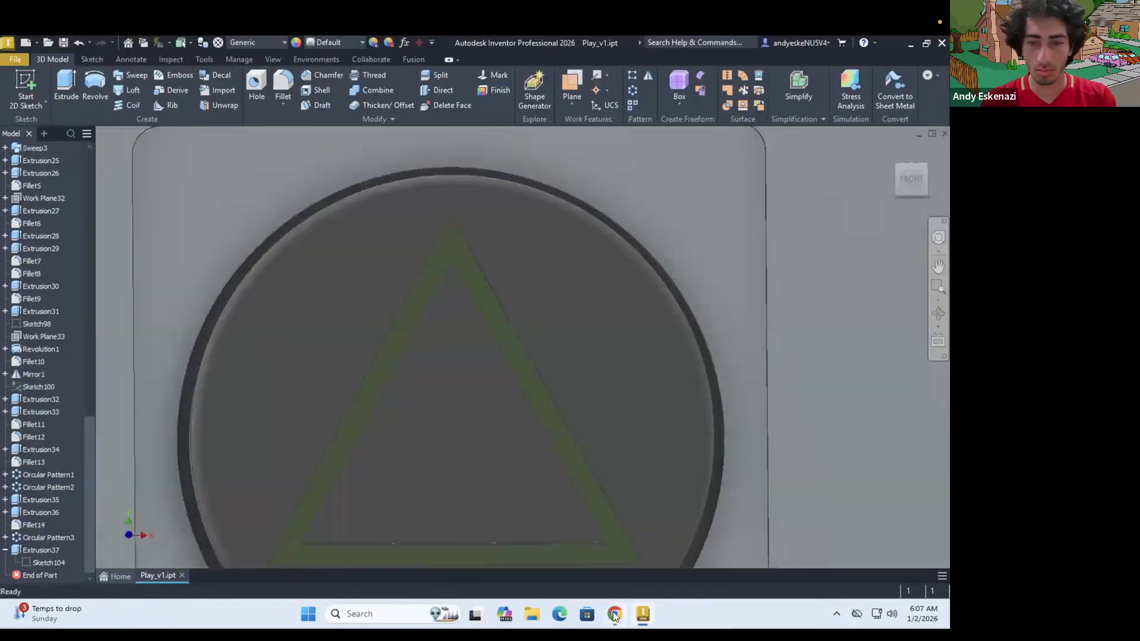
# Step: Browse the appearances for the triangle symbol's face and try Dark Green
pyautogui.click(361, 340)
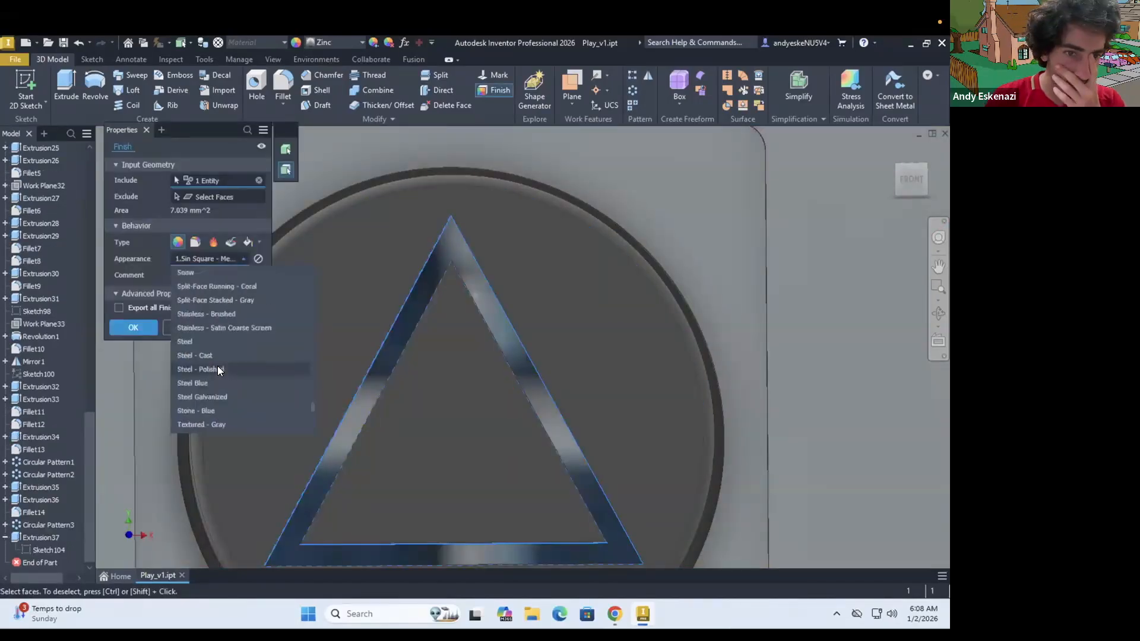
pyautogui.click(218, 366)
pyautogui.hotkey('alt', 'Tab')
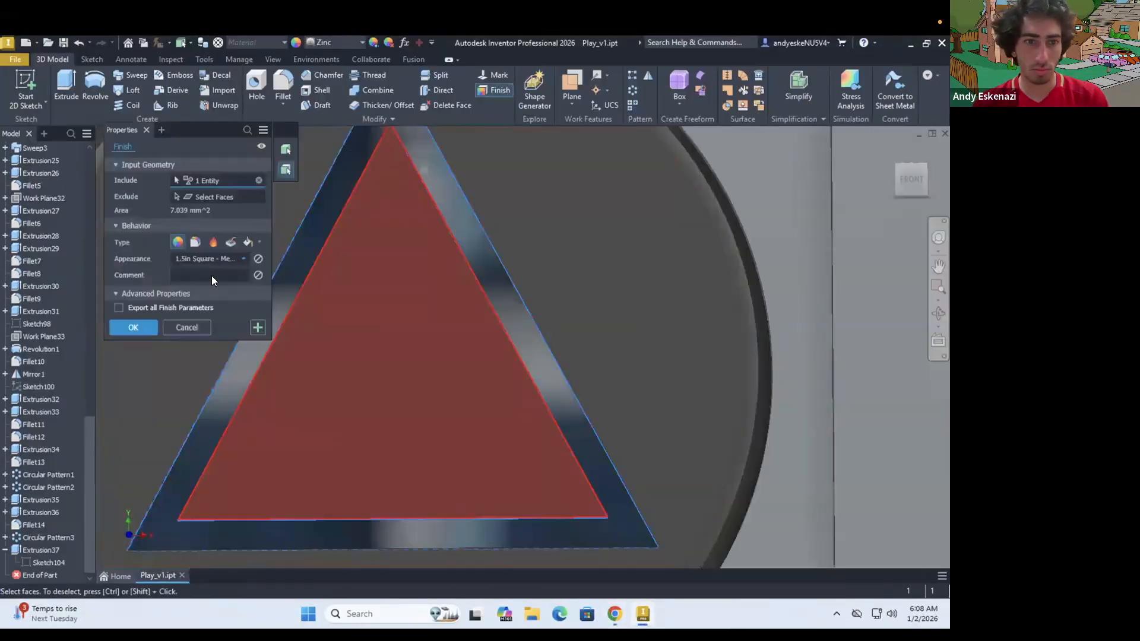
pyautogui.click(212, 259)
pyautogui.scroll(-5, 207, 287)
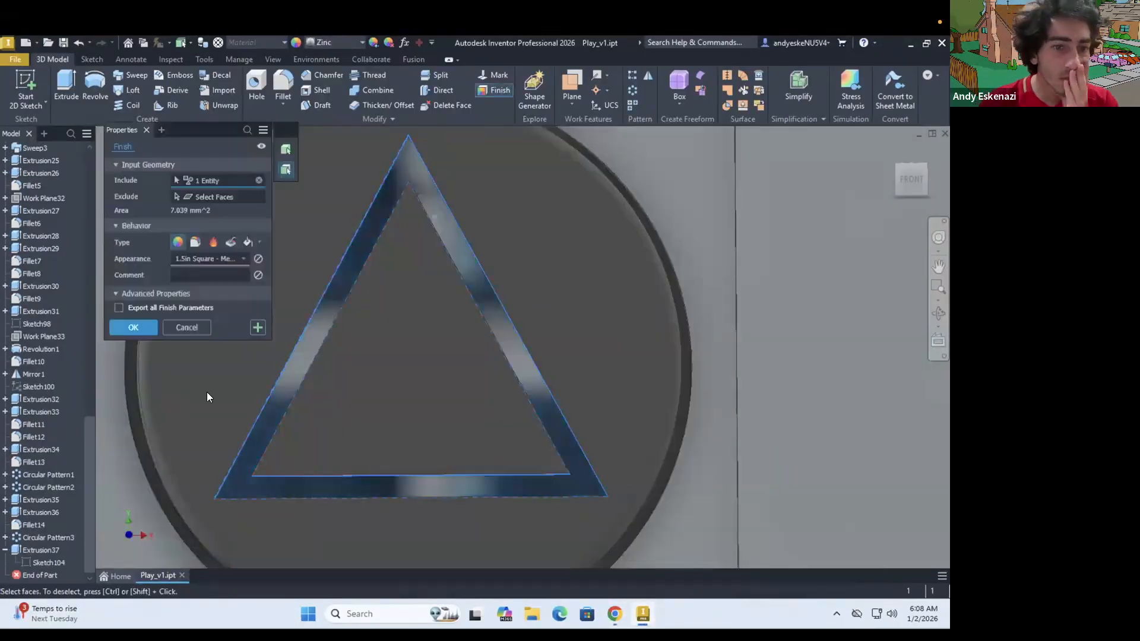
pyautogui.click(212, 259)
pyautogui.scroll(-5, 206, 392)
pyautogui.scroll(8, 255, 325)
pyautogui.scroll(12, 239, 342)
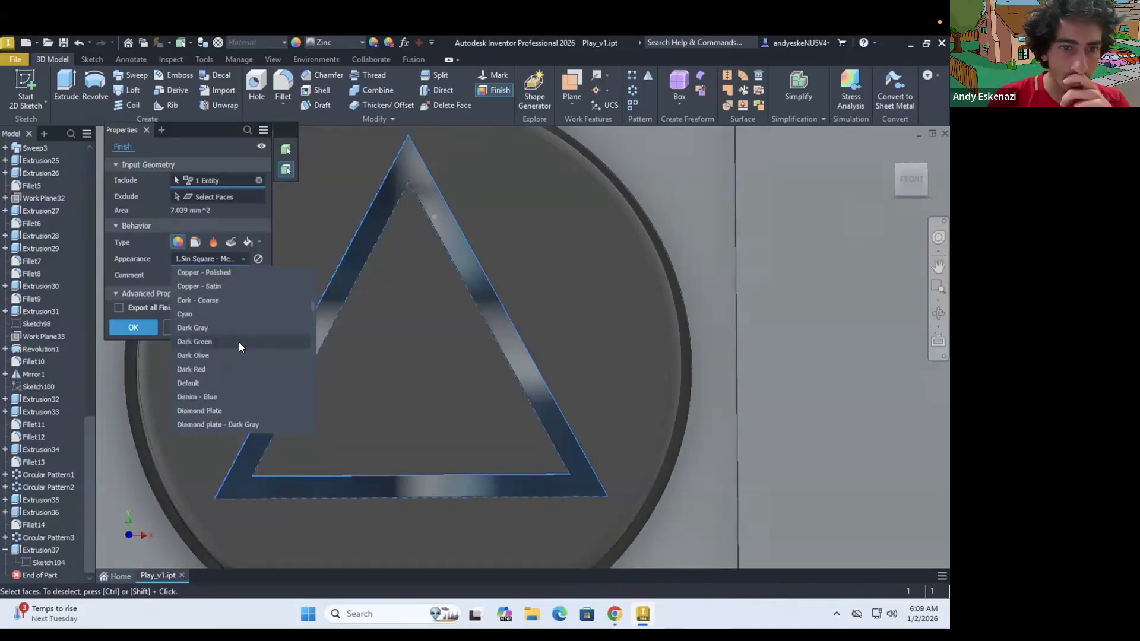
pyautogui.click(239, 342)
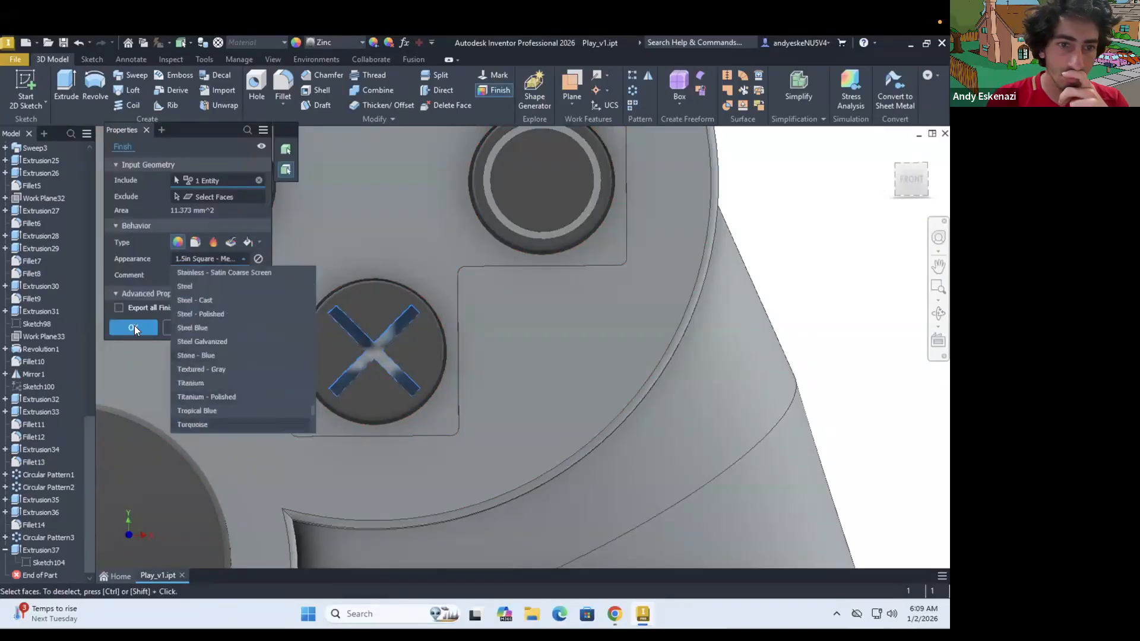
# Step: Apply appearance finishes to the other symbols: blue for the X, red for the circle and pink for the square
pyautogui.click(134, 327)
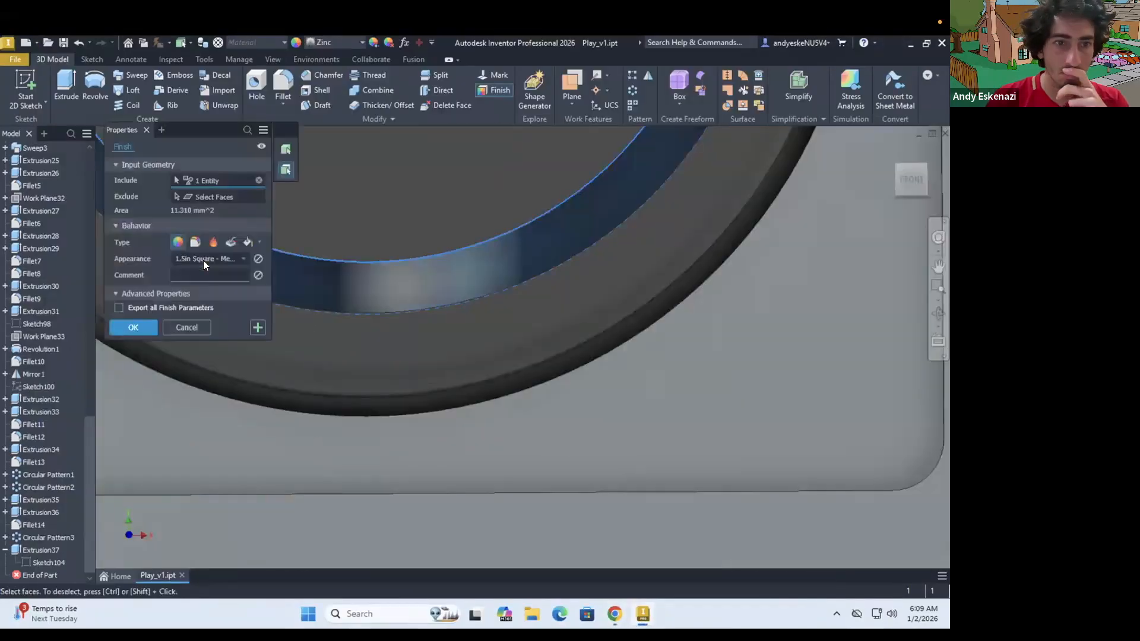
pyautogui.click(203, 259)
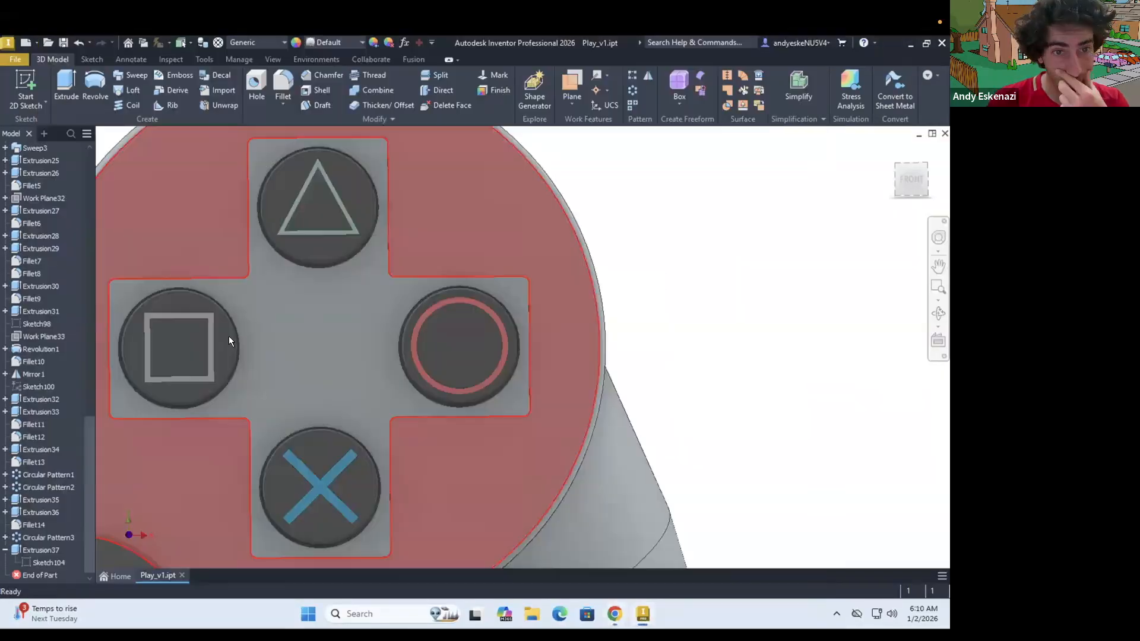
pyautogui.scroll(3, 230, 336)
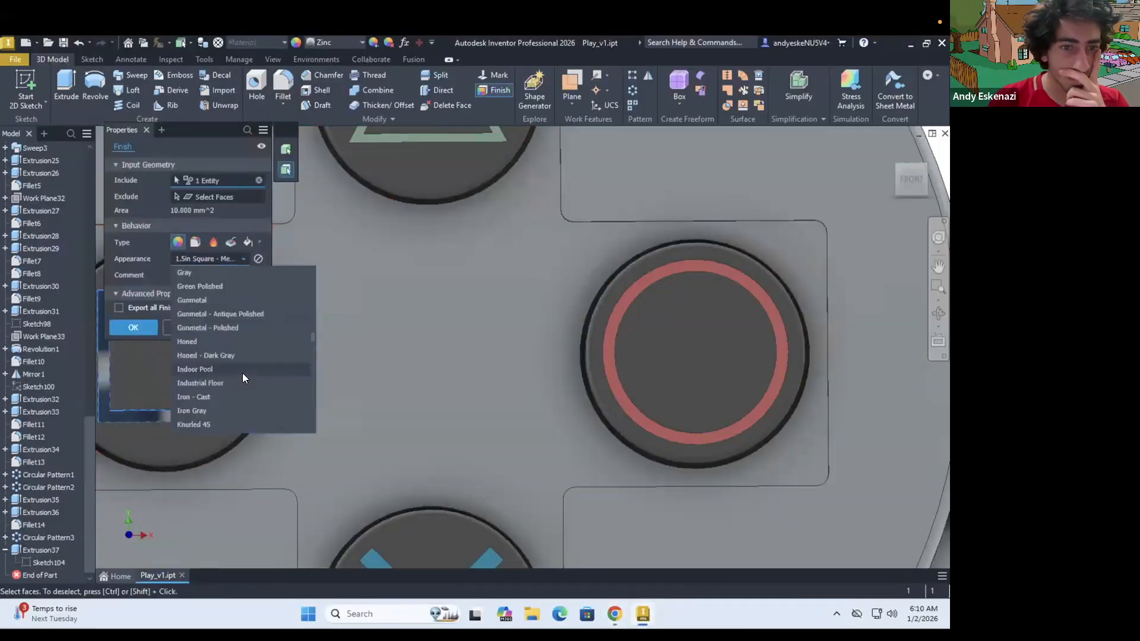
pyautogui.click(242, 373)
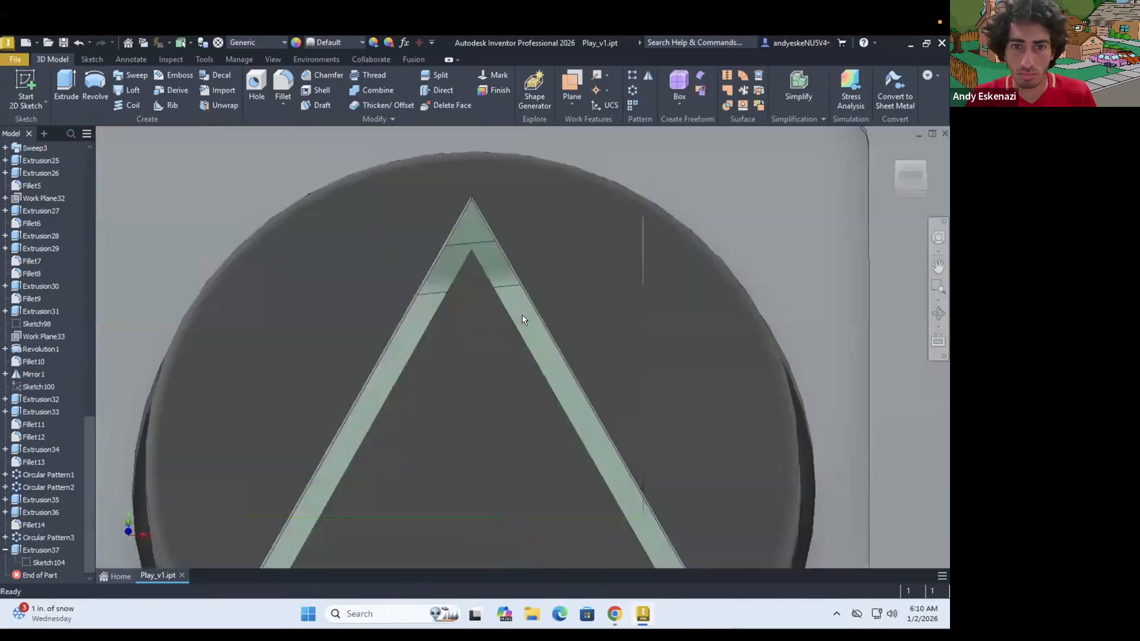
# Step: Replace the triangle symbol's finish with a darker green appearance
pyautogui.click(522, 314)
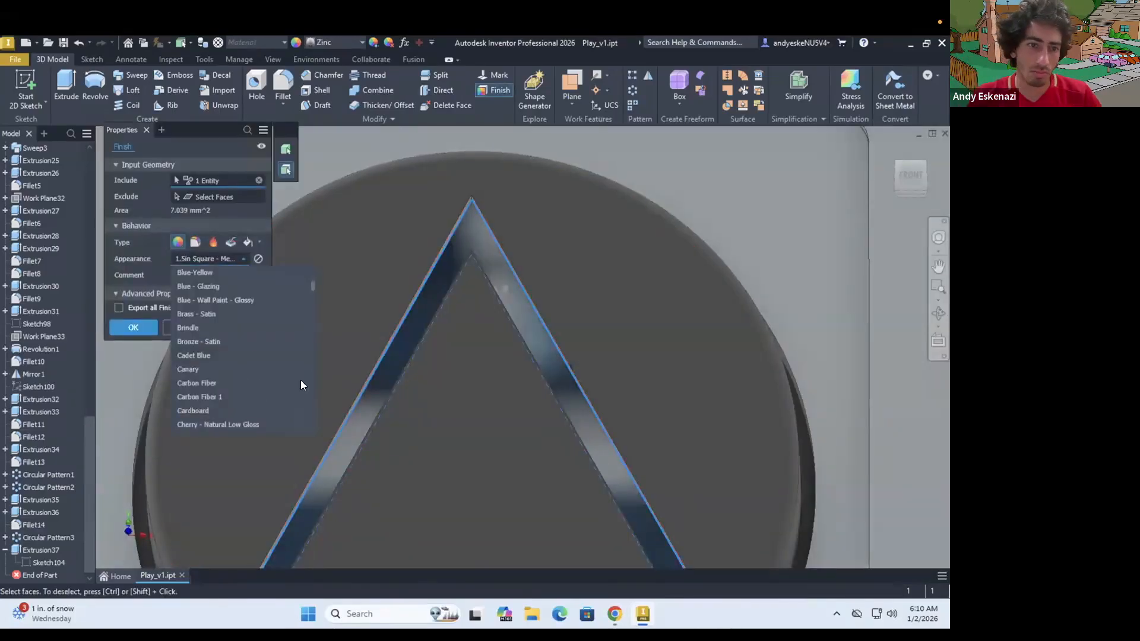
pyautogui.scroll(-3, 250, 390)
pyautogui.click(250, 390)
pyautogui.click(237, 259)
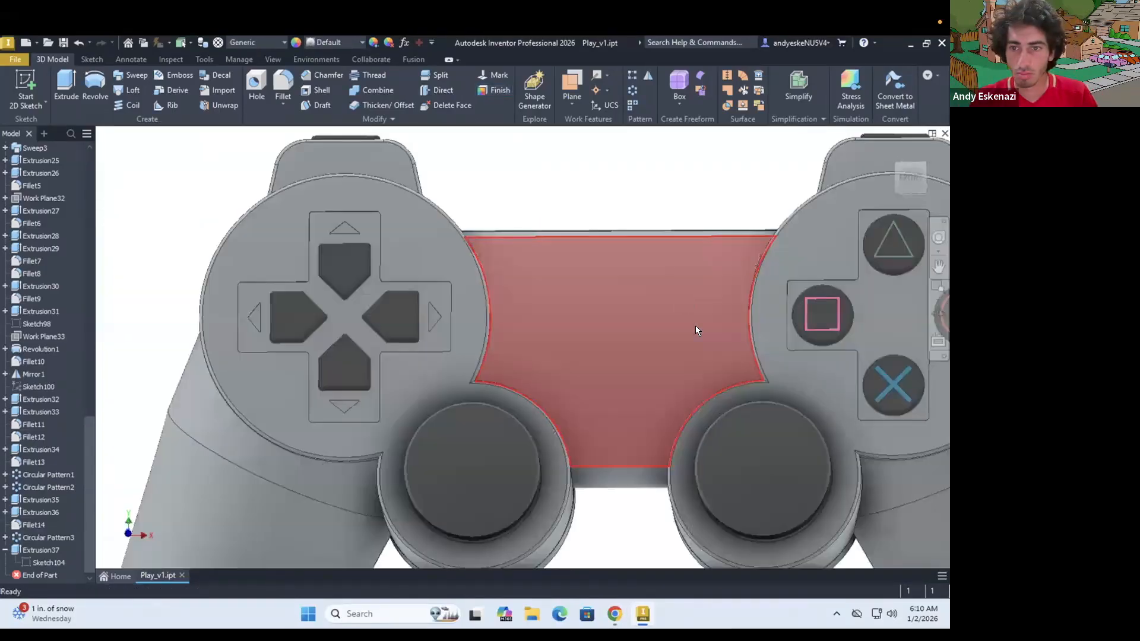
pyautogui.scroll(-3, 696, 326)
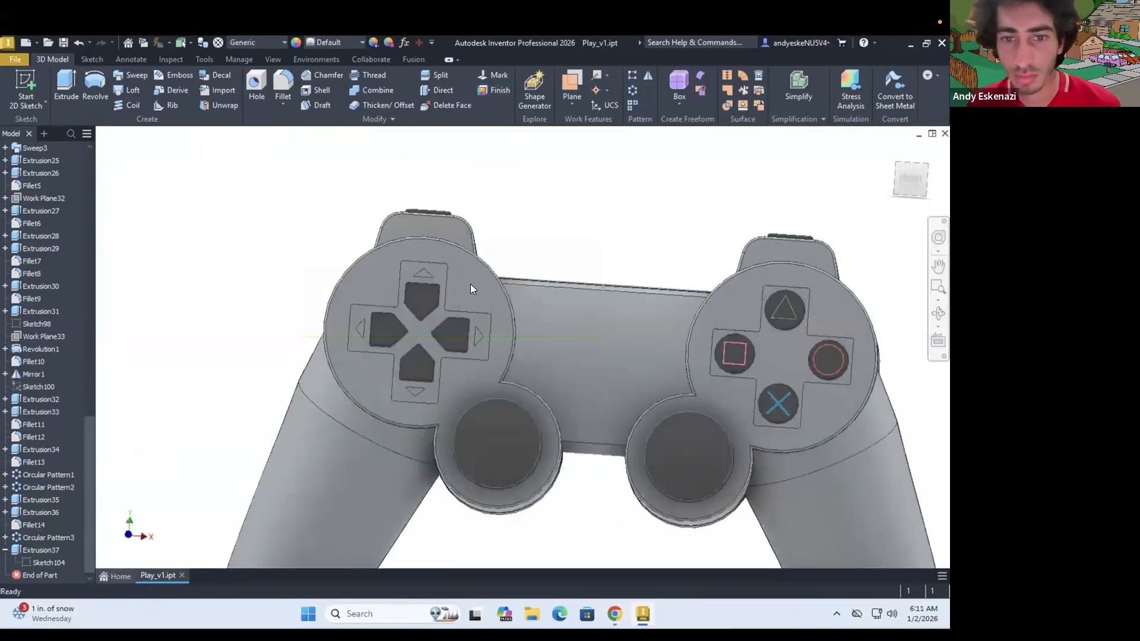
# Step: Start a new sketch on the plane facing the controller's shoulder buttons
pyautogui.scroll(-3, 470, 285)
pyautogui.moveTo(434, 266)
pyautogui.keyDown('shift'); pyautogui.mouseDown(button='middle')
pyautogui.moveTo(547, 376)
pyautogui.moveTo(547, 419)
pyautogui.mouseUp(button='middle'); pyautogui.keyUp('shift')
pyautogui.scroll(1, 44, 237)
pyautogui.click(43, 237)
pyautogui.click(25, 89)
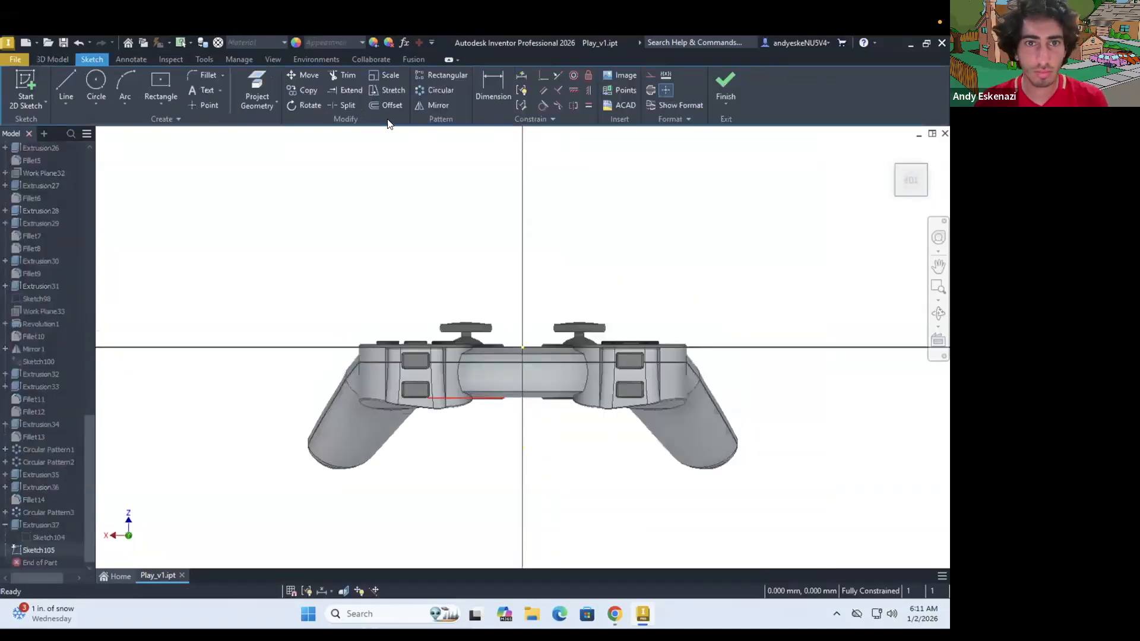
# Step: Project the outlines of all four shoulder buttons into the sketch
pyautogui.click(257, 89)
pyautogui.scroll(5, 429, 356)
pyautogui.click(392, 374)
pyautogui.keyDown('shift'); pyautogui.moveTo(473, 461); pyautogui.dragTo(469, 409, button='middle'); pyautogui.keyUp('shift')
pyautogui.click(510, 267)
pyautogui.click(537, 387)
pyautogui.scroll(-5, 539, 388)
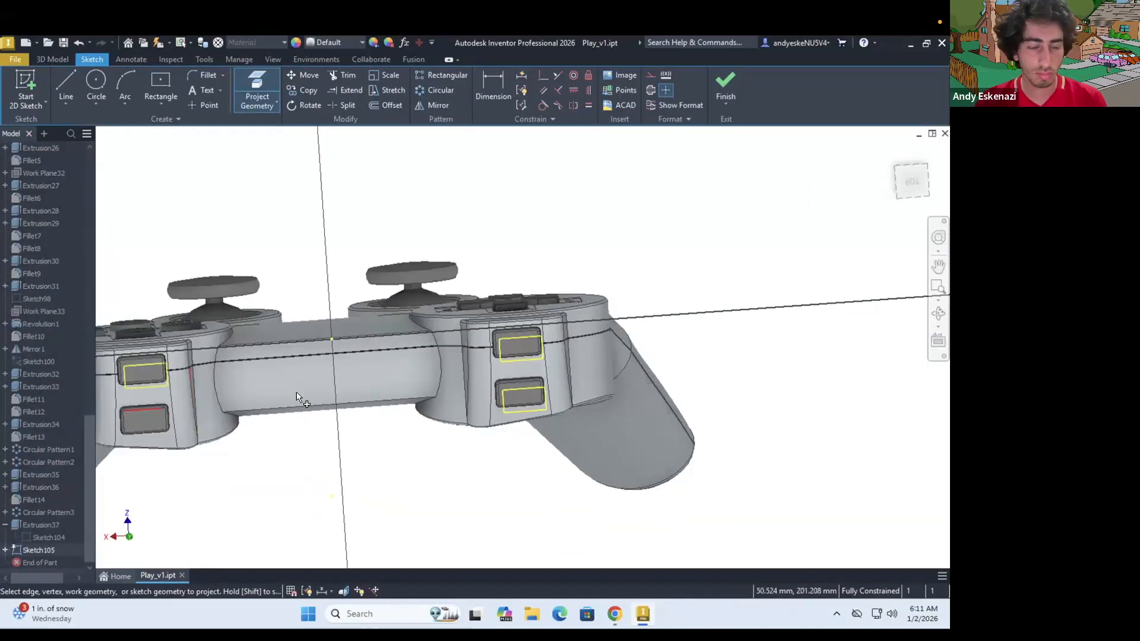
pyautogui.click(144, 419)
# Step: Select the projected shoulder button outlines and convert them to construction geometry
pyautogui.keyDown('shift'); pyautogui.moveTo(416, 363); pyautogui.dragTo(618, 427, button='middle'); pyautogui.keyUp('shift')
pyautogui.scroll(-5, 618, 427)
pyautogui.press('Escape')
pyautogui.scroll(5, 343, 460)
pyautogui.moveTo(286, 287); pyautogui.dragTo(662, 436)
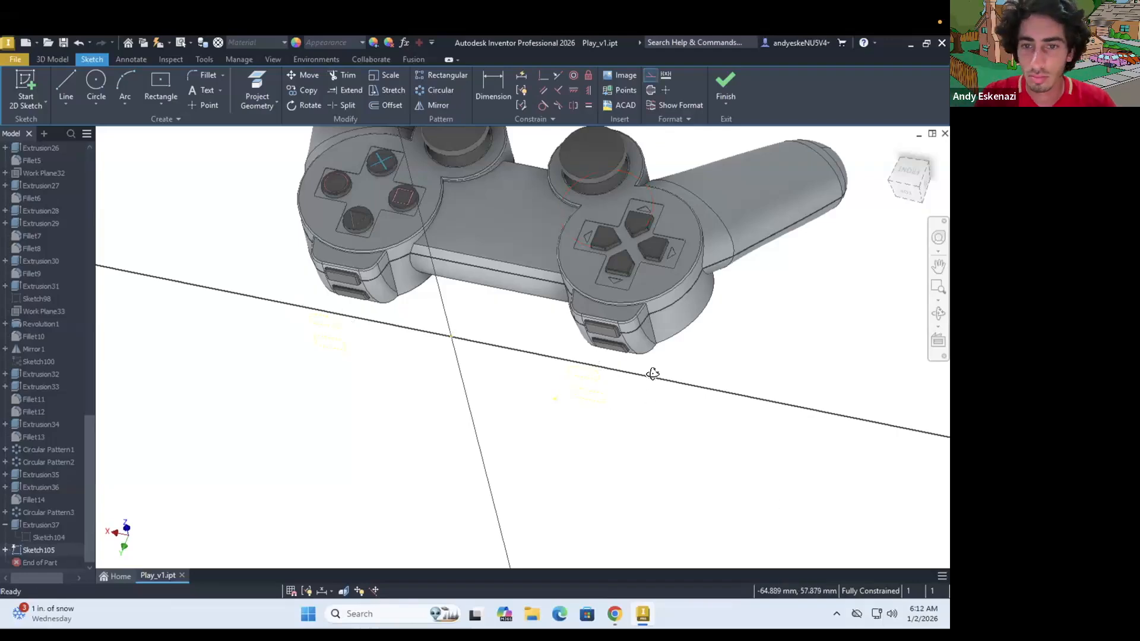
pyautogui.keyDown('shift'); pyautogui.moveTo(653, 373); pyautogui.dragTo(641, 380, button='middle'); pyautogui.keyUp('shift')
pyautogui.scroll(5, 594, 403)
# Step: Switch to Chrome to examine the reference photo of the numbered shoulder buttons, and return to Inventor
pyautogui.click(614, 614)
pyautogui.click(183, 54)
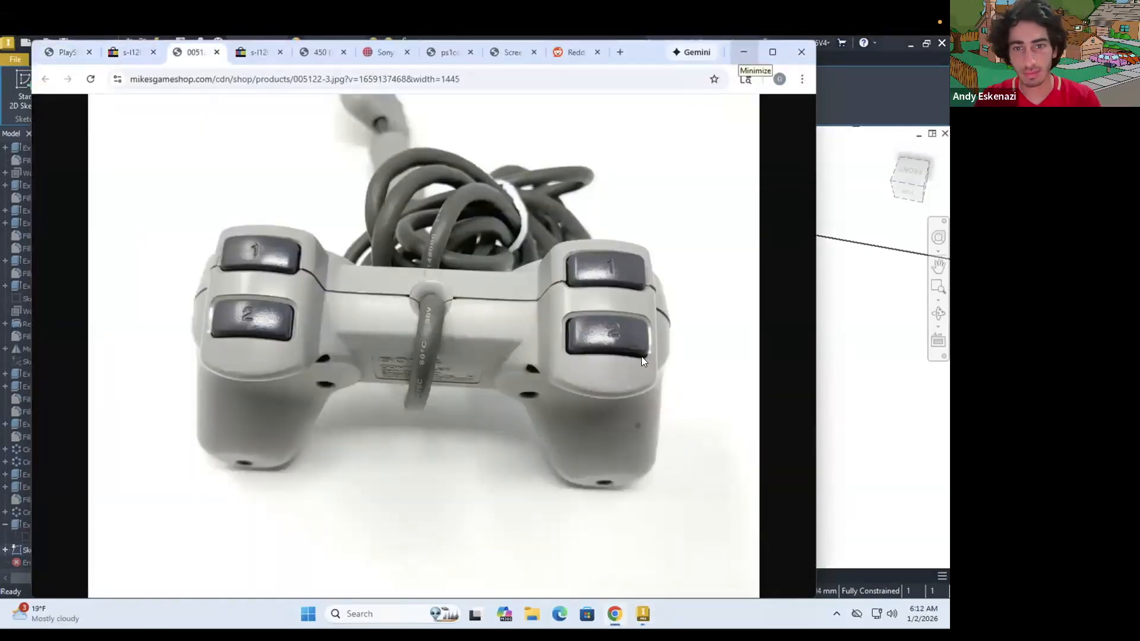
pyautogui.click(744, 52)
# Step: Place the text "1" at the D-pad side's upper shoulder button outline and recheck the reference photo
pyautogui.click(206, 90)
pyautogui.click(556, 262)
pyautogui.write('1')
pyautogui.moveTo(332, 266); pyautogui.dragTo(306, 323)
pyautogui.moveTo(181, 452); pyautogui.dragTo(169, 452)
pyautogui.click(615, 614)
pyautogui.click(744, 53)
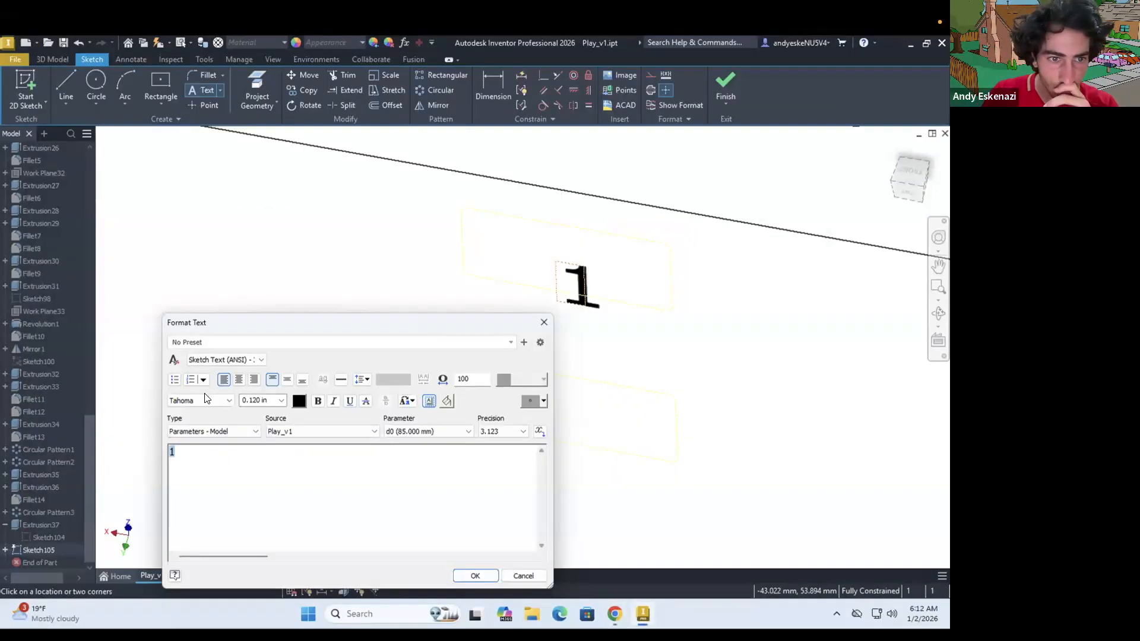
# Step: Try several fonts on the number 1, choose SansSerif and set the text height to 0.2 in
pyautogui.click(205, 399)
pyautogui.click(190, 275)
pyautogui.click(204, 401)
pyautogui.click(193, 243)
pyautogui.click(220, 433)
pyautogui.click(205, 401)
pyautogui.click(193, 194)
pyautogui.click(205, 431)
pyautogui.click(205, 402)
pyautogui.scroll(20, 206, 140)
pyautogui.click(206, 137)
pyautogui.click(216, 402)
pyautogui.click(210, 71)
pyautogui.click(215, 401)
pyautogui.click(208, 250)
pyautogui.click(208, 402)
pyautogui.scroll(14, 201, 156)
pyautogui.click(200, 154)
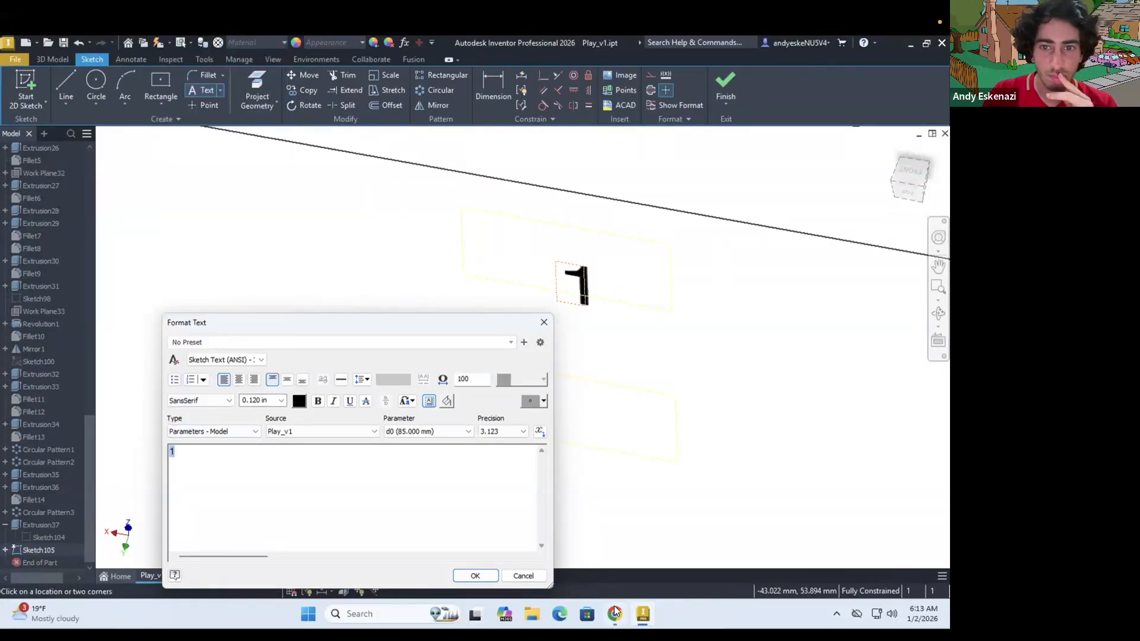
pyautogui.write('0.2')
pyautogui.click(475, 576)
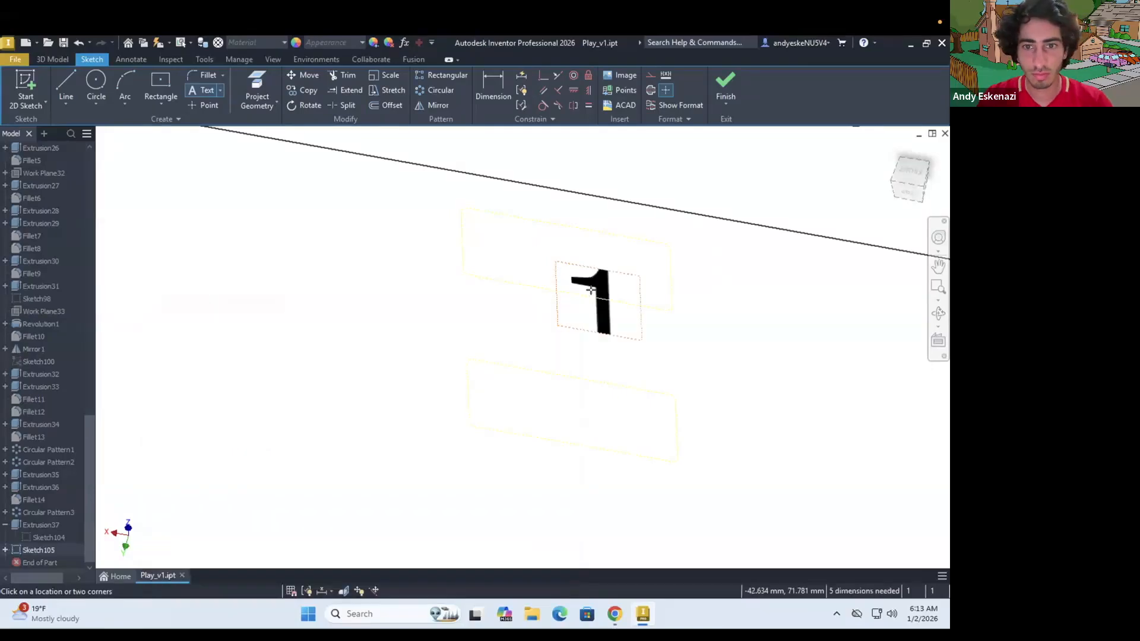
# Step: Reposition the number 1 within the upper button outline and delete the text
pyautogui.press('Escape')
pyautogui.keyDown('shift'); pyautogui.moveTo(590, 288); pyautogui.dragTo(578, 269, button='middle'); pyautogui.keyUp('shift')
pyautogui.scroll(-3, 578, 270)
pyautogui.moveTo(587, 318); pyautogui.dragTo(569, 284)
pyautogui.doubleClick(569, 285)
pyautogui.click(475, 576)
pyautogui.scroll(5, 564, 282)
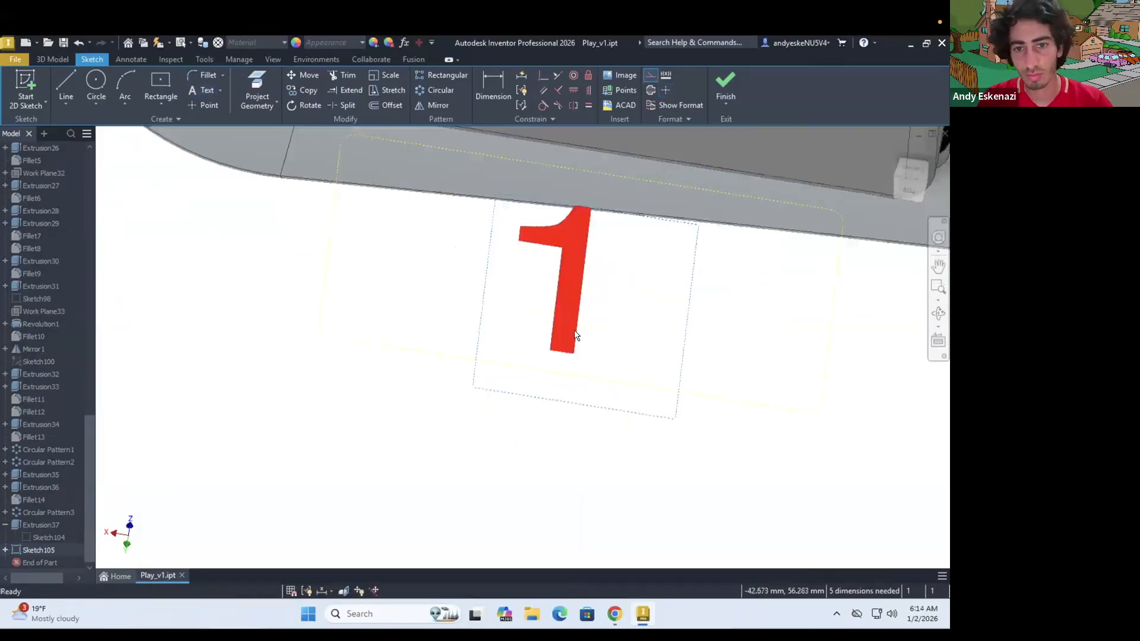
pyautogui.rightClick(578, 279)
pyautogui.click(573, 245)
# Step: Draw a construction line across the D-pad side's upper button outline and dimension it 1 mm from the lower edge
pyautogui.click(66, 83)
pyautogui.click(423, 291)
pyautogui.click(721, 338)
pyautogui.press('Escape')
pyautogui.write('1')
pyautogui.press('Return')
# Step: Draw a construction line across the D-pad side's lower button outline, 1 mm above its bottom edge
pyautogui.click(66, 83)
pyautogui.click(423, 384)
pyautogui.click(525, 402)
pyautogui.click(493, 89)
pyautogui.write('1')
pyautogui.press('Return')
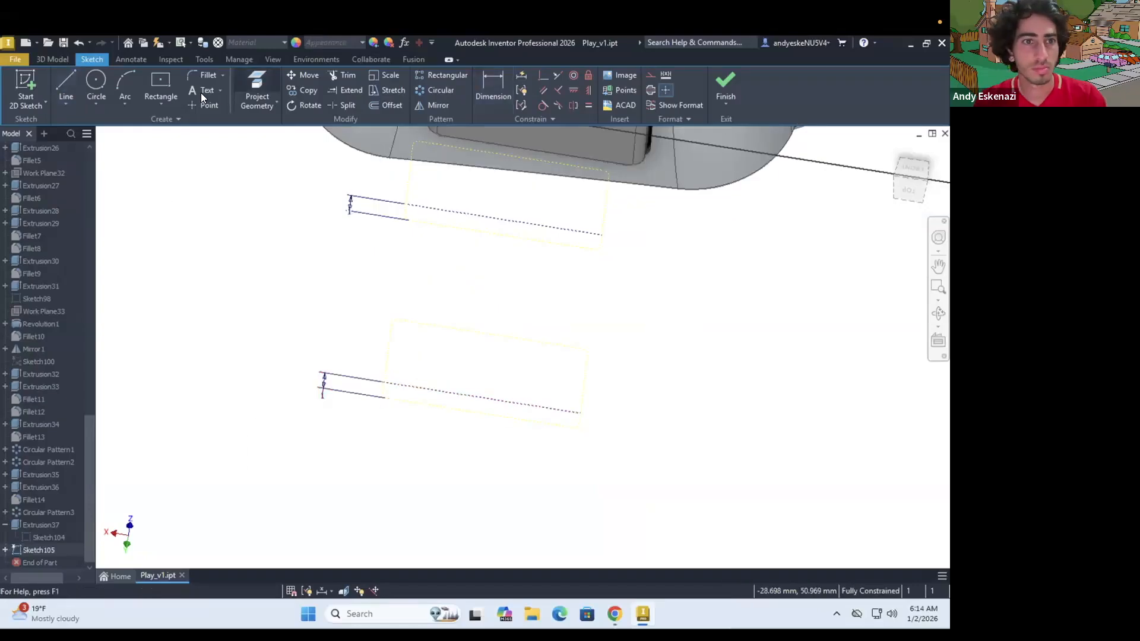
# Step: Add the geometry text "1" in SansSerif, centred along the upper construction line on the D-pad side
pyautogui.click(220, 91)
pyautogui.click(223, 120)
pyautogui.click(505, 220)
pyautogui.write('1')
pyautogui.click(188, 433)
pyautogui.scroll(12, 145, 229)
pyautogui.click(119, 203)
pyautogui.moveTo(104, 455); pyautogui.dragTo(86, 455)
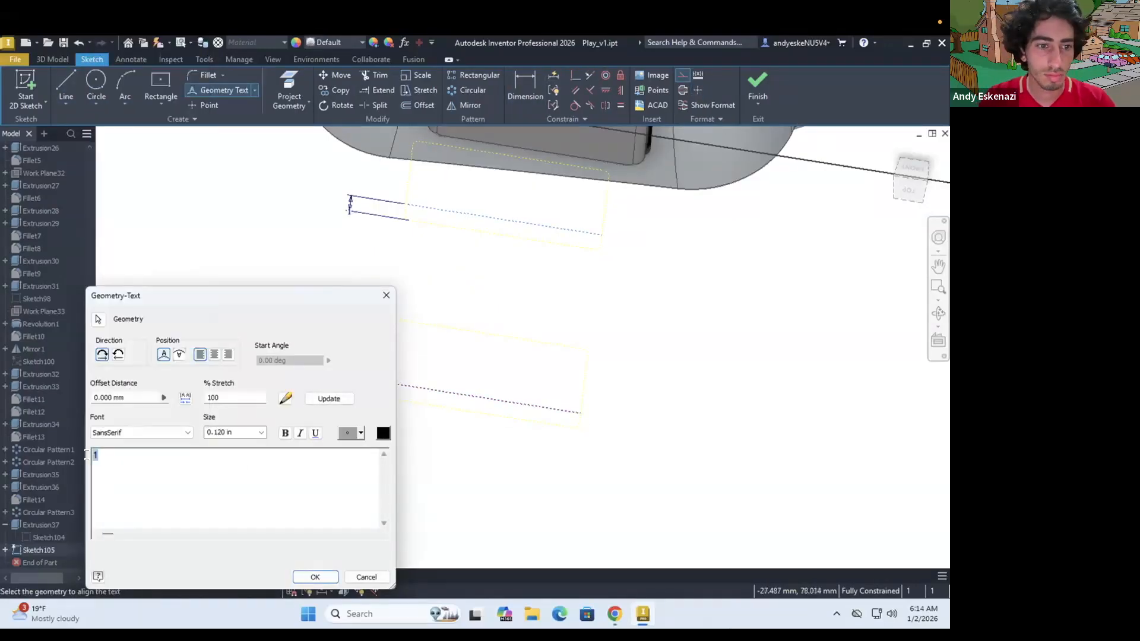
pyautogui.click(316, 577)
pyautogui.scroll(3, 493, 237)
pyautogui.doubleClick(443, 286)
pyautogui.click(316, 577)
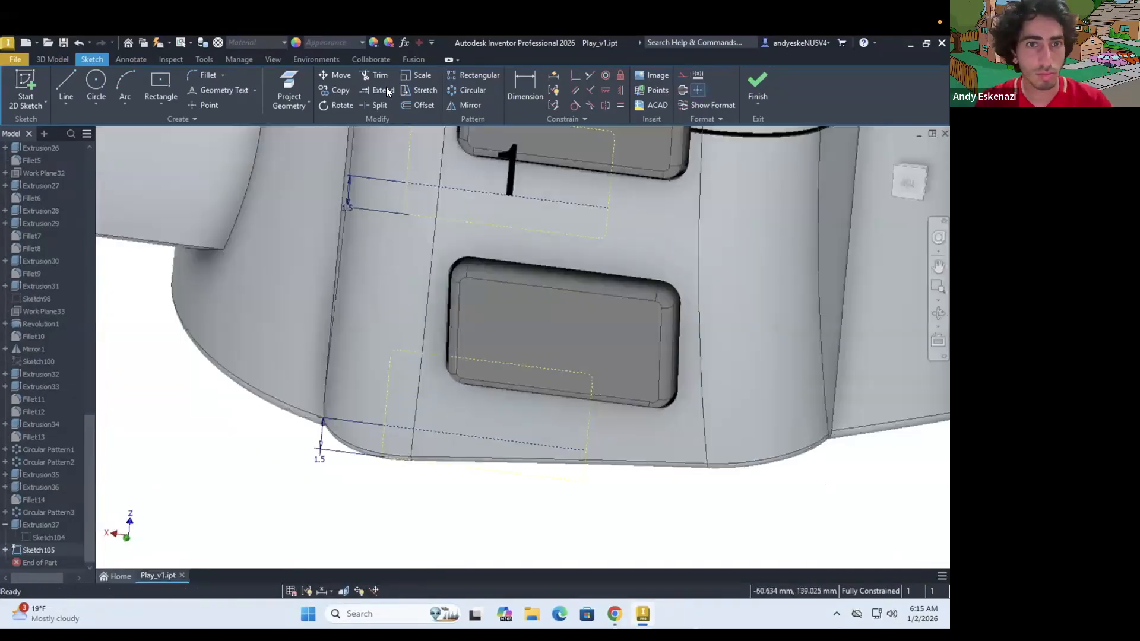
# Step: Add the geometry text "2" along the lower construction line on the D-pad side
pyautogui.click(223, 90)
pyautogui.click(463, 435)
pyautogui.write('2')
pyautogui.click(138, 436)
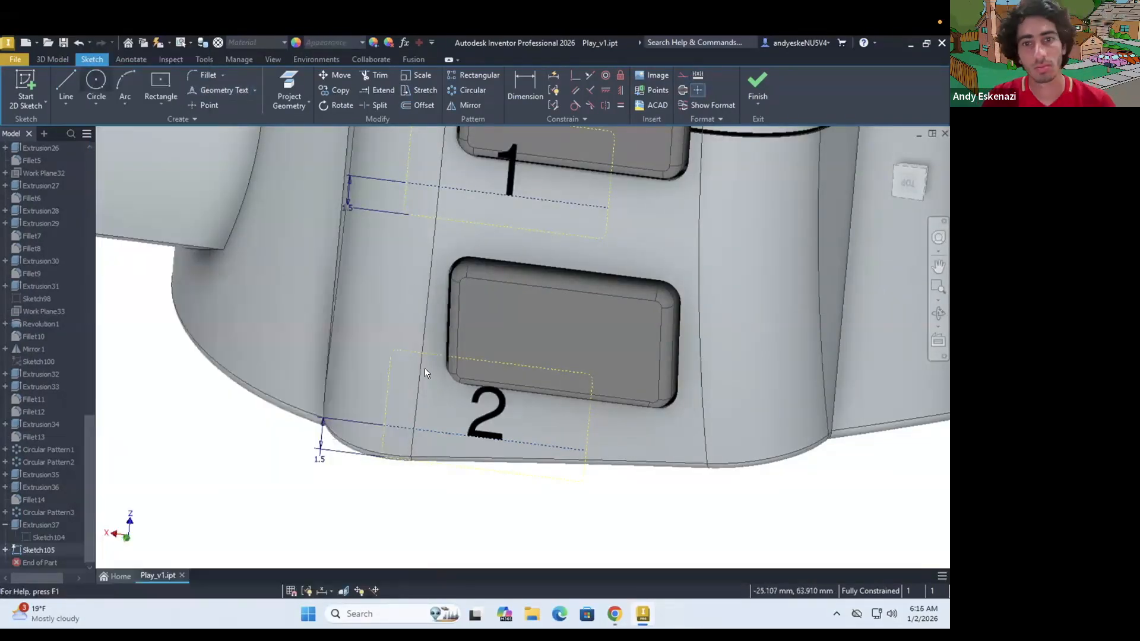
# Step: Dimension the line in the face-button side's upper button outline 1.5 mm above the outline's bottom edge
pyautogui.scroll(-10, 425, 368)
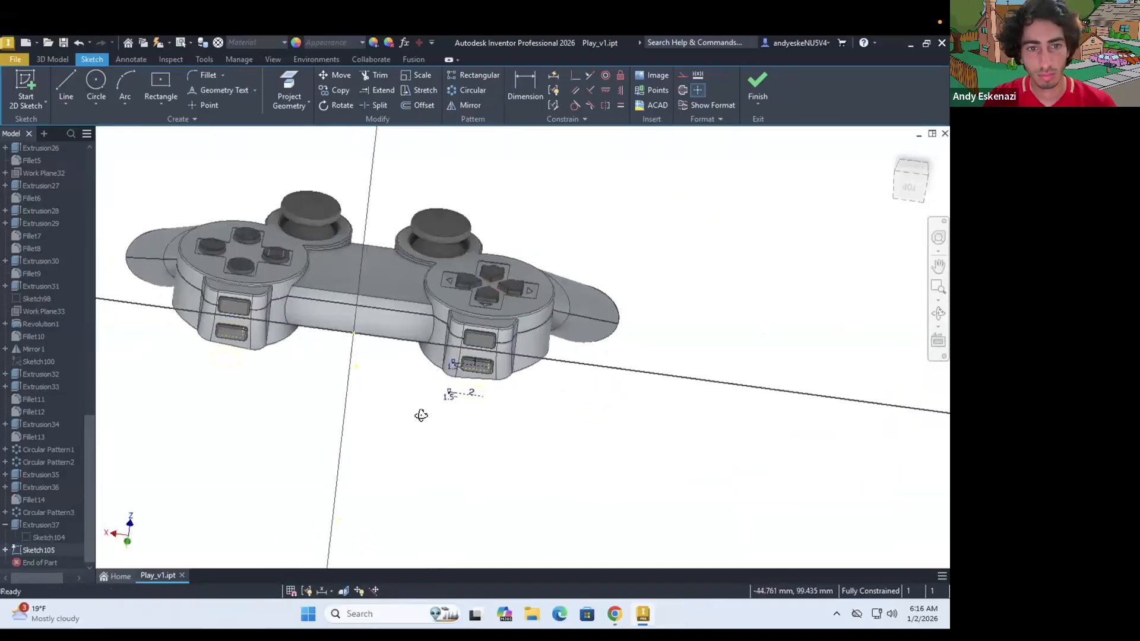
pyautogui.scroll(3, 419, 413)
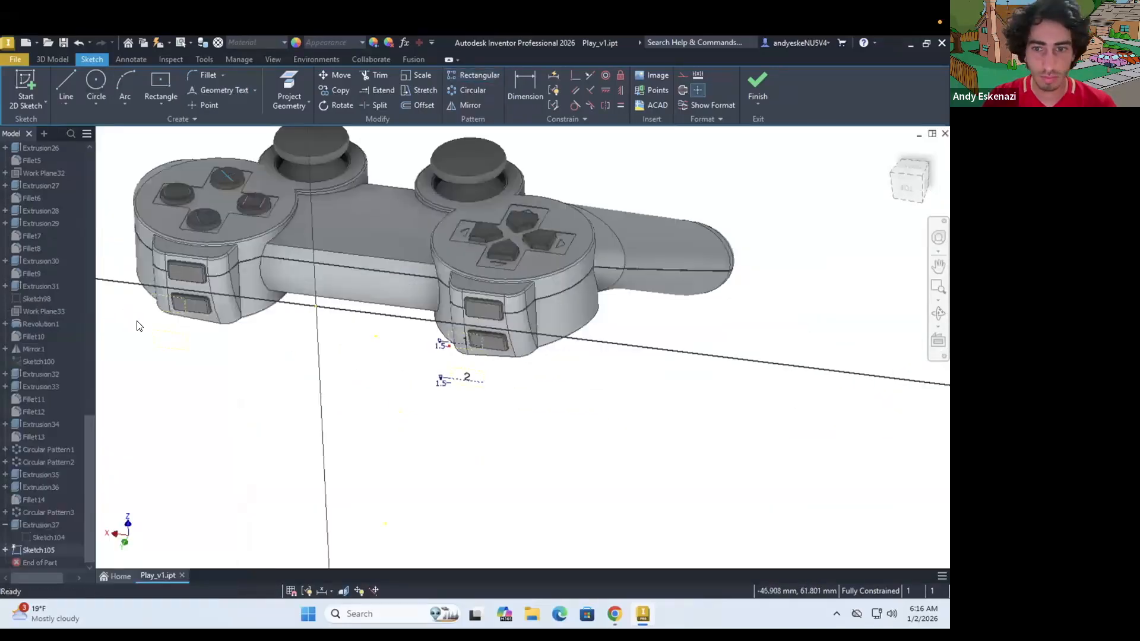
pyautogui.scroll(3, 137, 326)
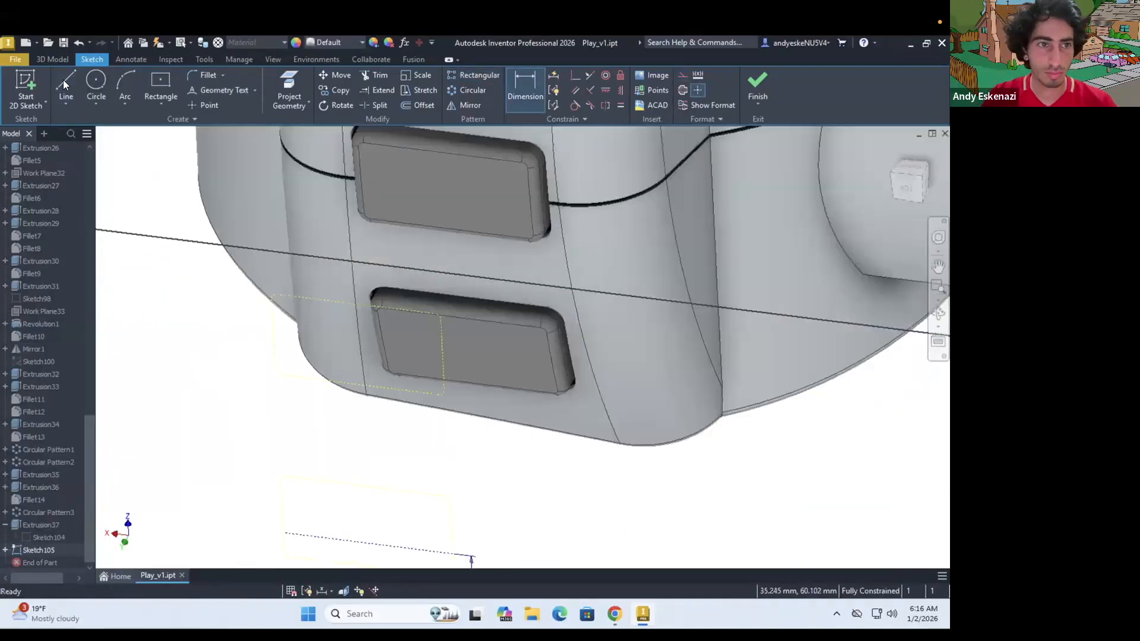
pyautogui.press('d')
pyautogui.click(320, 357)
pyautogui.click(315, 379)
pyautogui.click(217, 368)
pyautogui.write('1.5')
pyautogui.press('Return')
pyautogui.press('Escape')
pyautogui.click(333, 359)
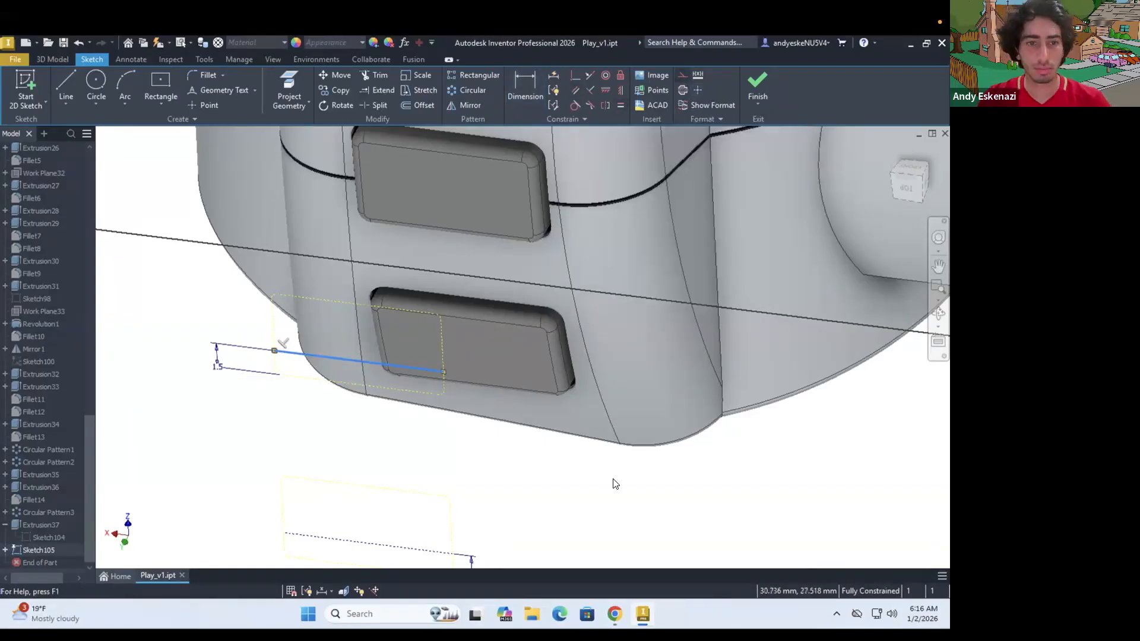
# Step: Add the centred geometry text "1" in Segoe UI Symbol along the face-button side's upper line
pyautogui.click(389, 378)
pyautogui.click(188, 433)
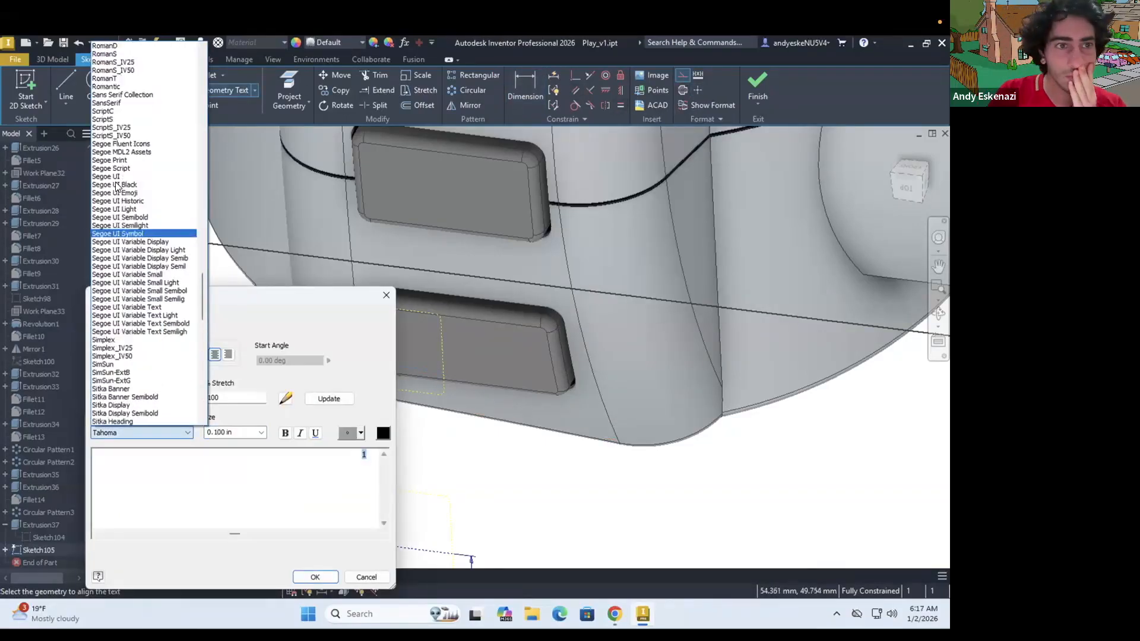
pyautogui.click(156, 234)
pyautogui.click(315, 578)
# Step: Add the geometry text "2", centred along the lower line on the face-button side, and adjust its font
pyautogui.scroll(-3, 361, 377)
pyautogui.click(223, 90)
pyautogui.click(381, 405)
pyautogui.write('2')
pyautogui.hotkey('ctrl', 'a')
pyautogui.click(215, 354)
pyautogui.click(144, 434)
pyautogui.scroll(5, 144, 328)
pyautogui.click(143, 218)
pyautogui.click(315, 577)
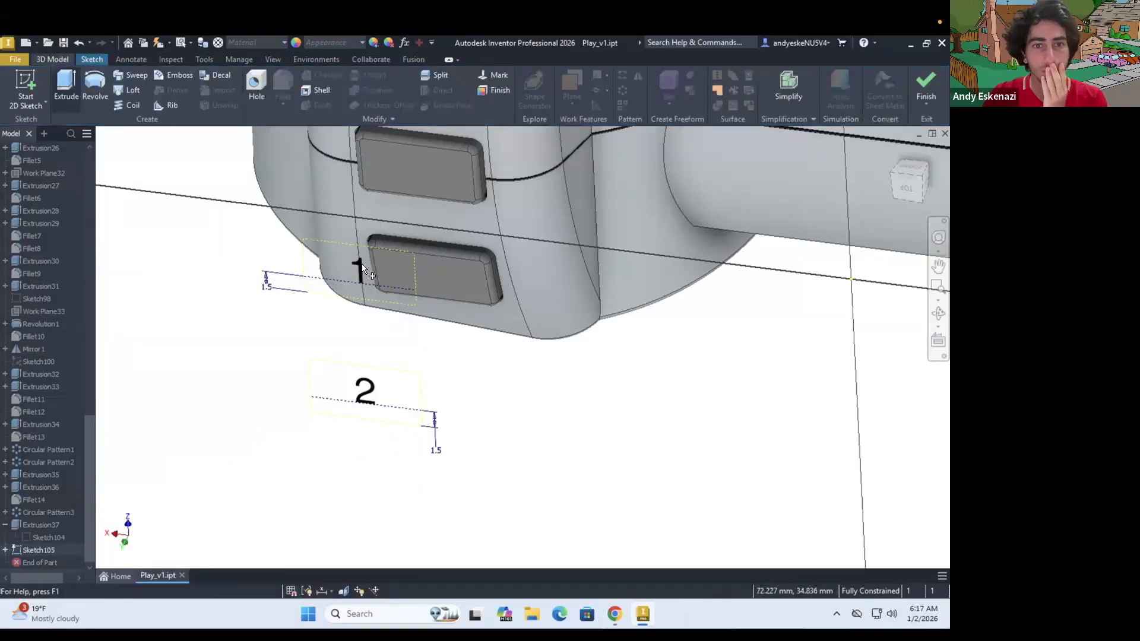
pyautogui.press('e')
pyautogui.scroll(2, 511, 260)
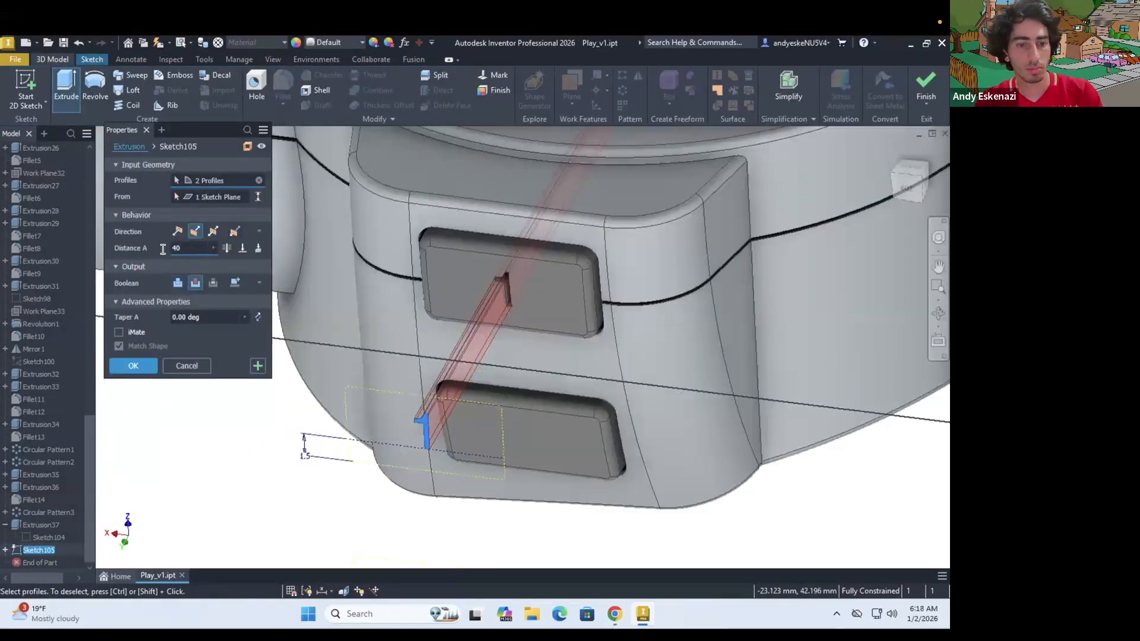
pyautogui.click(187, 365)
# Step: Try to emboss the number 1 text with a 1 mm depth, both within the sketch and after finishing it
pyautogui.click(174, 75)
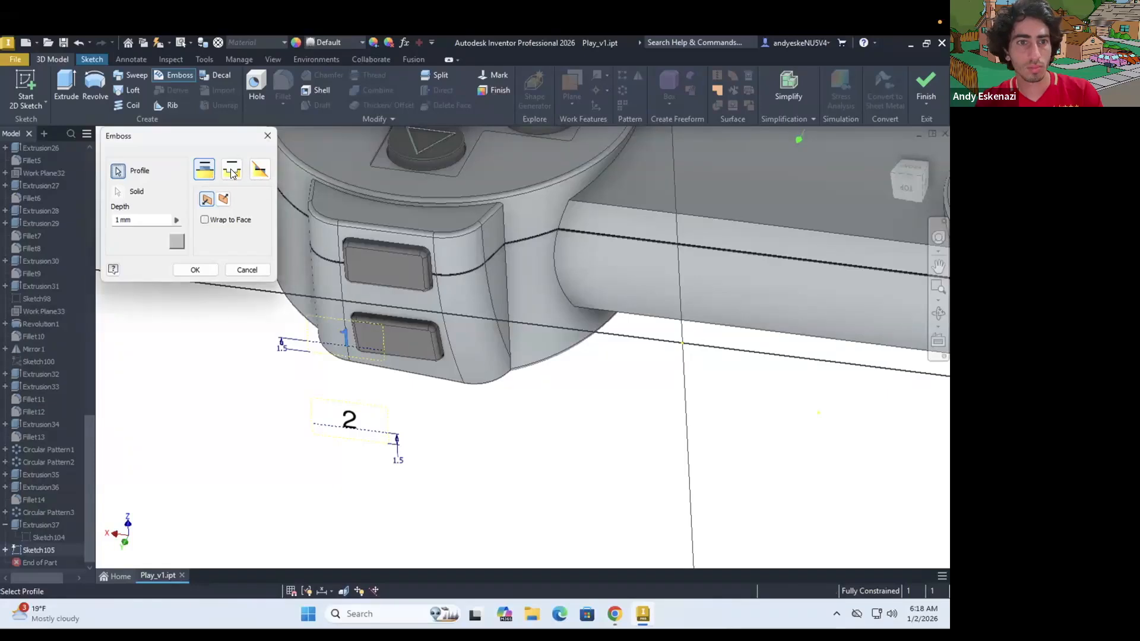
pyautogui.click(195, 270)
pyautogui.click(275, 152)
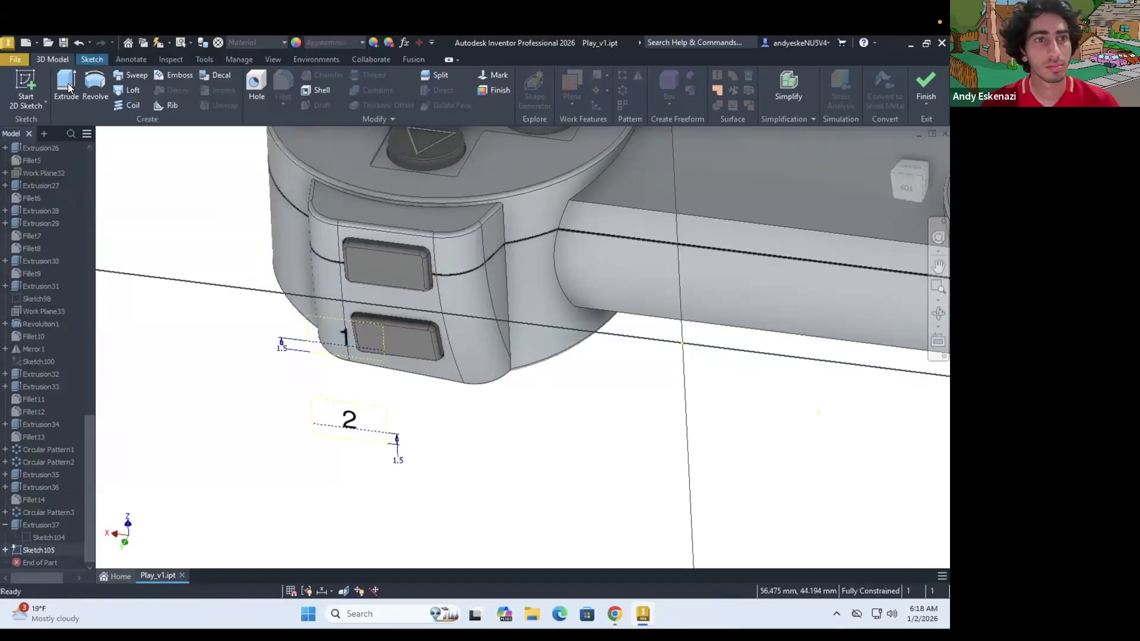
pyautogui.click(927, 82)
pyautogui.click(174, 75)
pyautogui.click(343, 335)
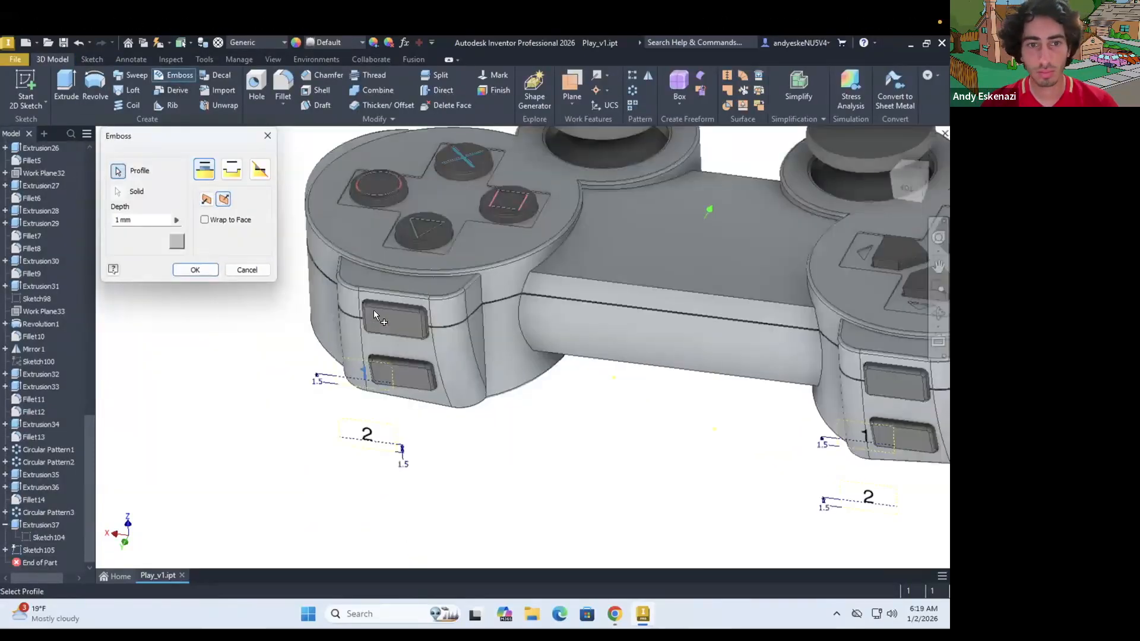
pyautogui.scroll(4, 412, 336)
pyautogui.keyDown('shift'); pyautogui.moveTo(412, 336); pyautogui.dragTo(410, 329, button='middle'); pyautogui.keyUp('shift')
pyautogui.click(247, 270)
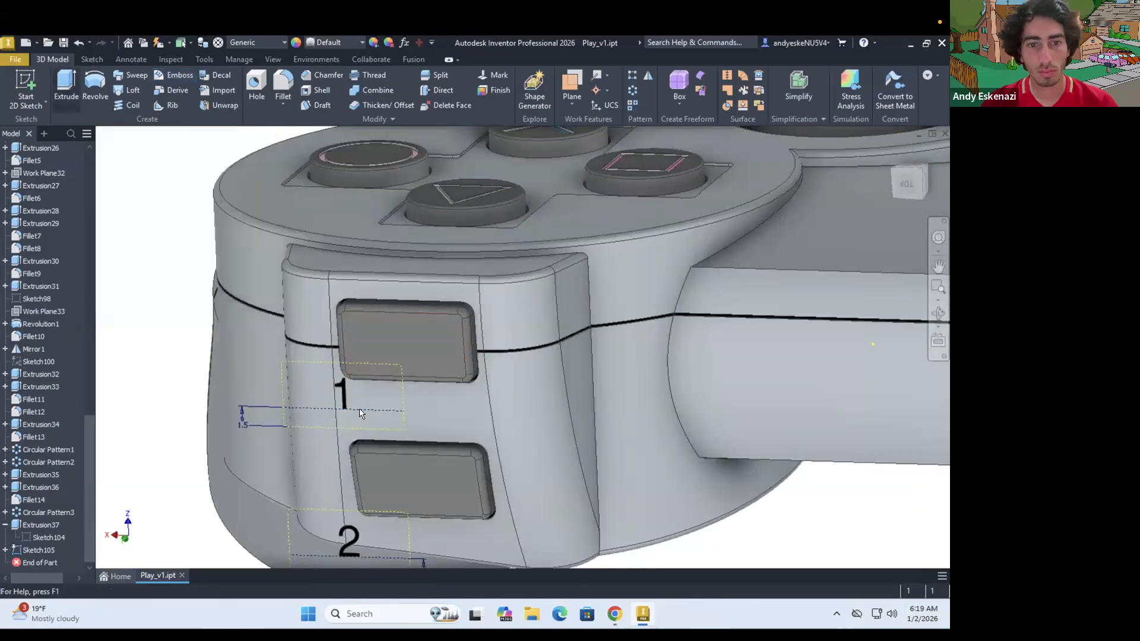
# Step: Extrude both number 1 texts 18 mm as a cut into the upper shoulder buttons
pyautogui.click(66, 88)
pyautogui.click(340, 394)
pyautogui.click(721, 408)
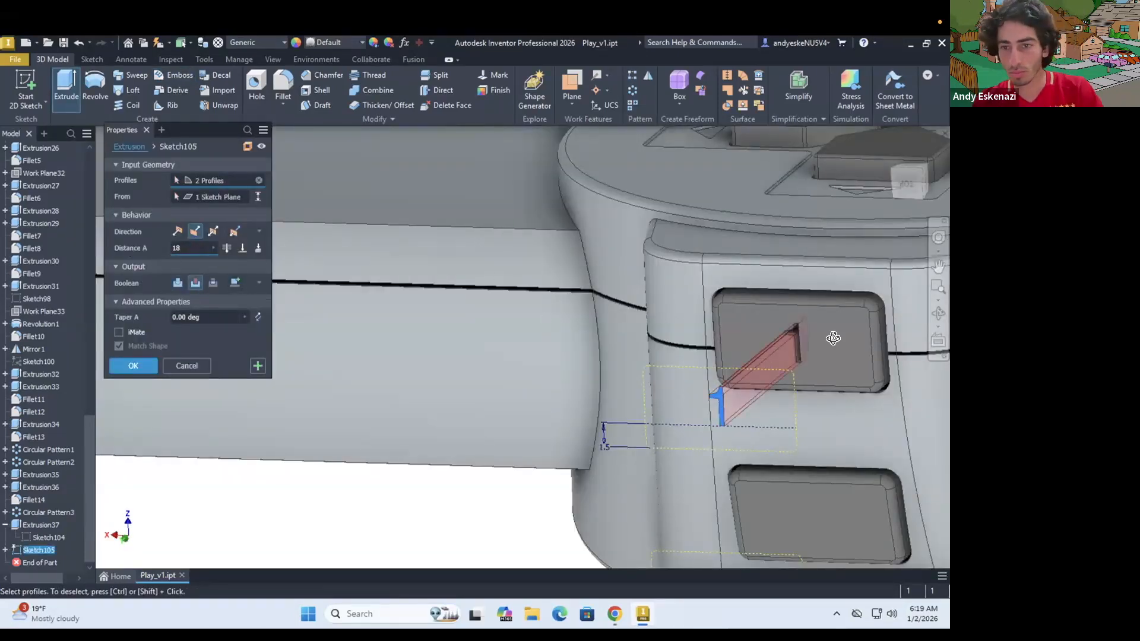
pyautogui.keyDown('shift'); pyautogui.moveTo(833, 338); pyautogui.dragTo(844, 349, button='middle'); pyautogui.keyUp('shift')
pyautogui.scroll(5, 829, 349)
pyautogui.press('Return')
# Step: Show the number sketch again and extrude both number 2 texts as a cut into the lower shoulder buttons
pyautogui.scroll(-8, 430, 268)
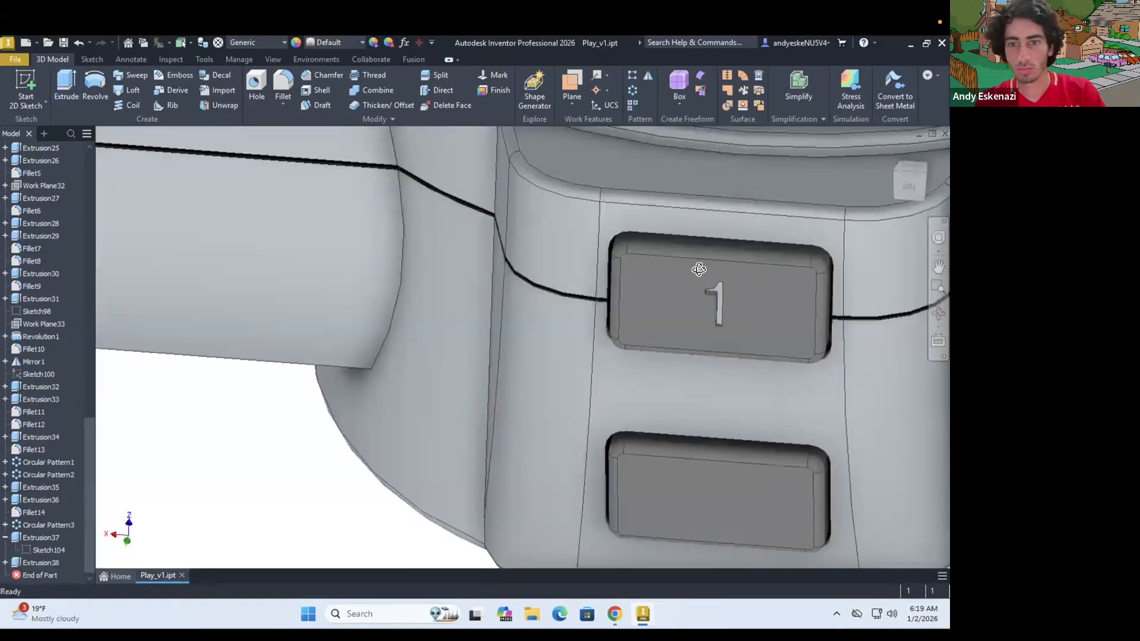
pyautogui.scroll(8, 311, 237)
pyautogui.scroll(-6, 352, 360)
pyautogui.click(5, 564)
pyautogui.rightClick(34, 575)
pyautogui.click(54, 487)
pyautogui.click(66, 95)
pyautogui.scroll(5, 847, 416)
pyautogui.click(751, 490)
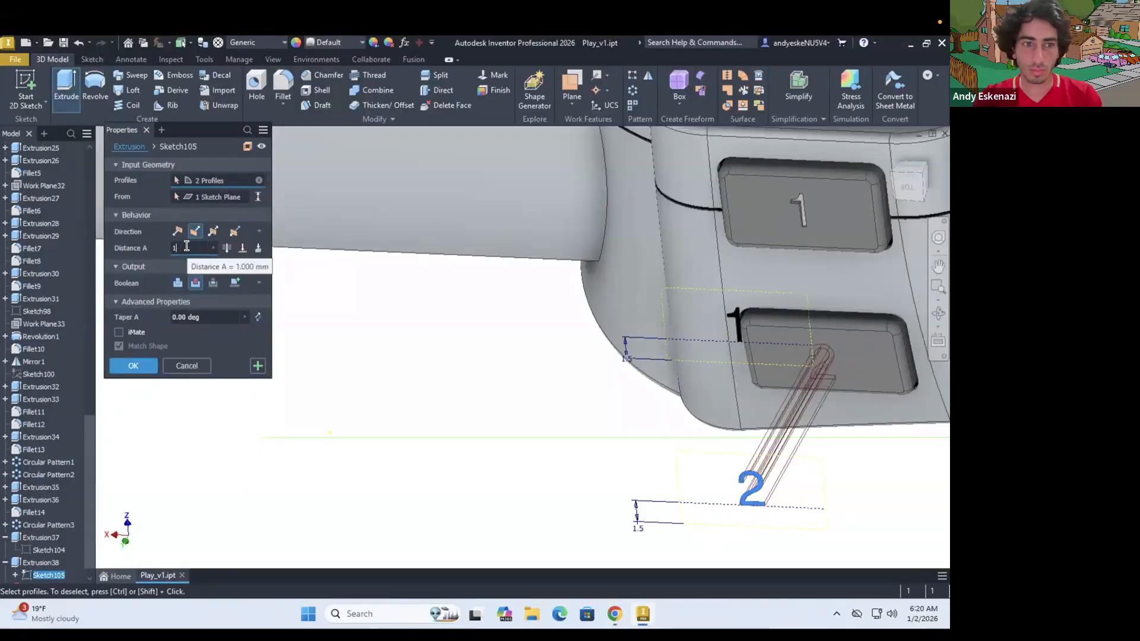
pyautogui.scroll(8, 707, 315)
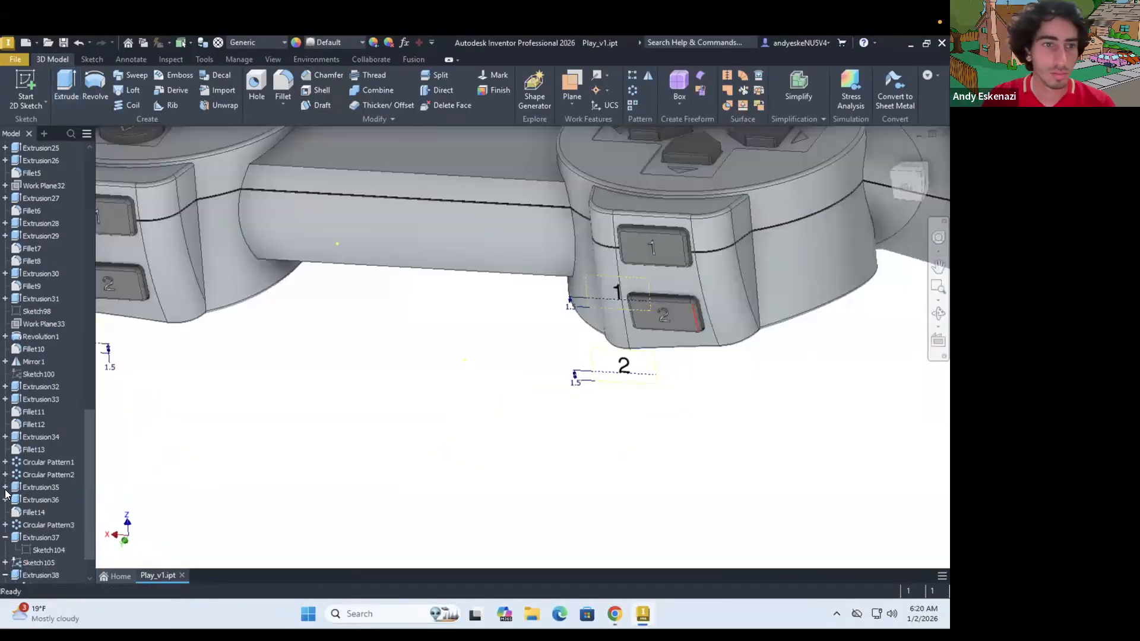
# Step: Hide the number sketch and give the 1 and 2 extruded cuts a dark feature appearance
pyautogui.scroll(-1, 45, 563)
pyautogui.rightClick(42, 552)
pyautogui.click(40, 538)
pyautogui.keyDown('ctrl'); pyautogui.click(35, 563); pyautogui.keyUp('ctrl')
pyautogui.rightClick(27, 563)
pyautogui.click(57, 570)
pyautogui.click(190, 178)
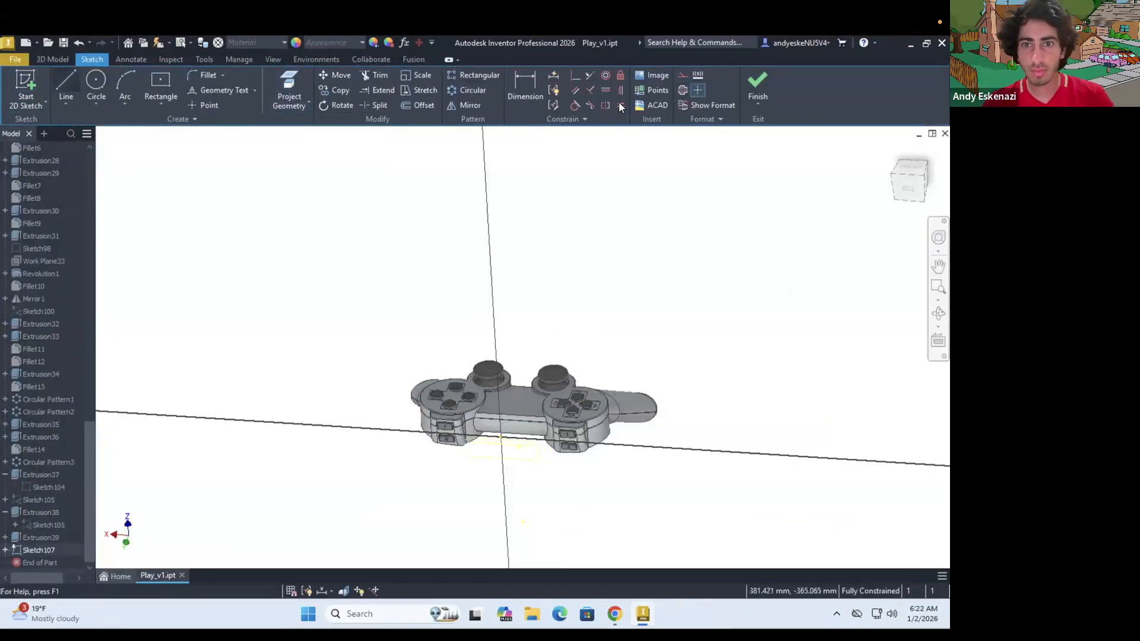
# Step: Sketch a circle centred on a vertical construction line between the shoulder buttons and set its diameter to 9 mm
pyautogui.click(66, 86)
pyautogui.scroll(5, 505, 440)
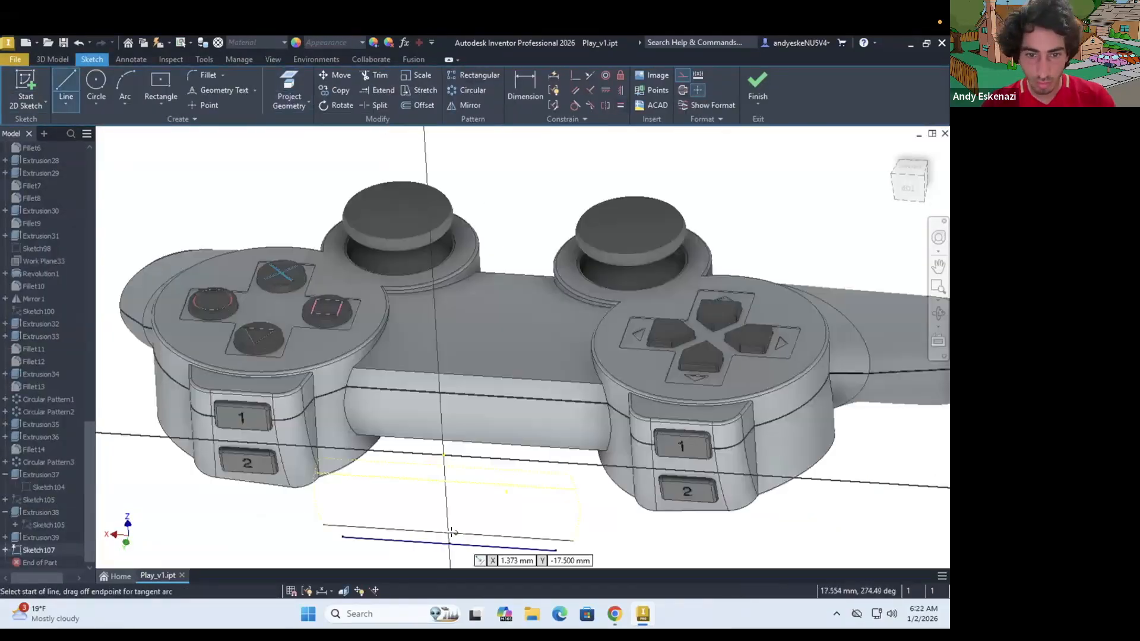
pyautogui.click(541, 418)
pyautogui.click(97, 86)
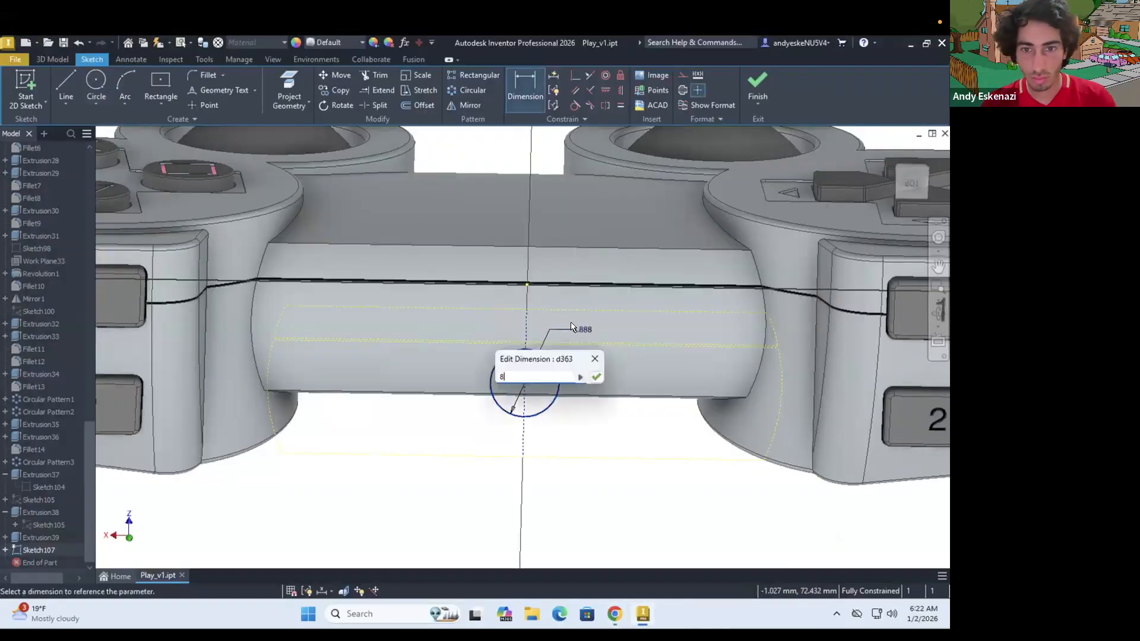
pyautogui.press('Return')
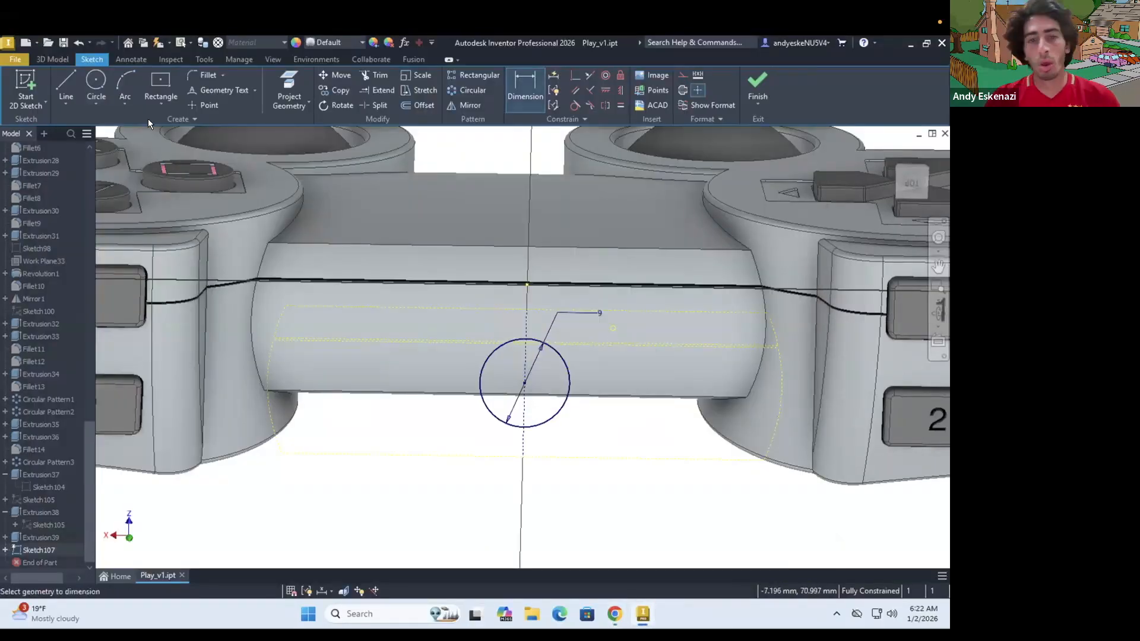
# Step: Extrude the 9 mm circle 33 mm as a cut into the body between the shoulder buttons
pyautogui.press('e')
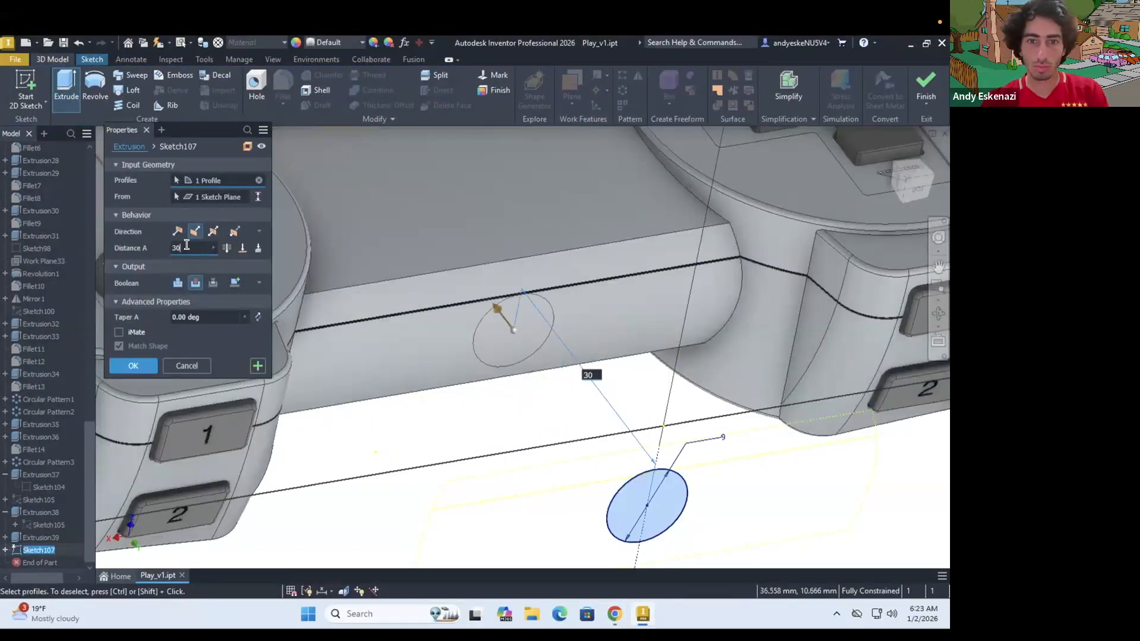
pyautogui.write('30')
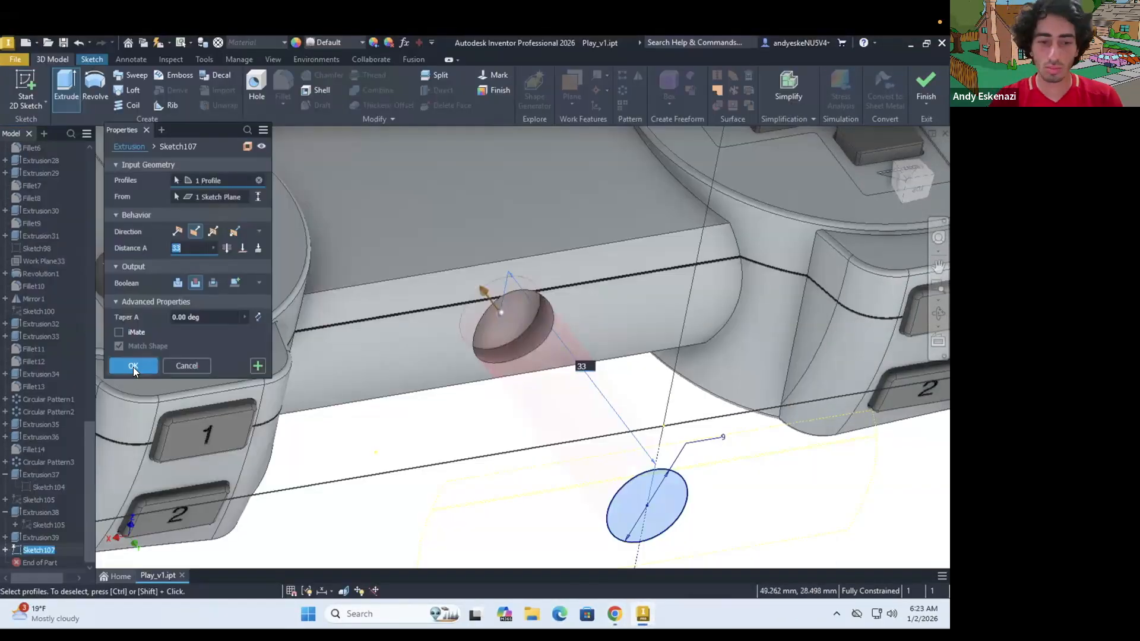
pyautogui.click(133, 365)
pyautogui.click(486, 360)
pyautogui.scroll(3, 498, 336)
pyautogui.keyDown('shift'); pyautogui.moveTo(498, 336); pyautogui.dragTo(567, 315, button='middle'); pyautogui.keyUp('shift')
pyautogui.scroll(5, 568, 315)
pyautogui.scroll(-3, 568, 316)
pyautogui.write('1')
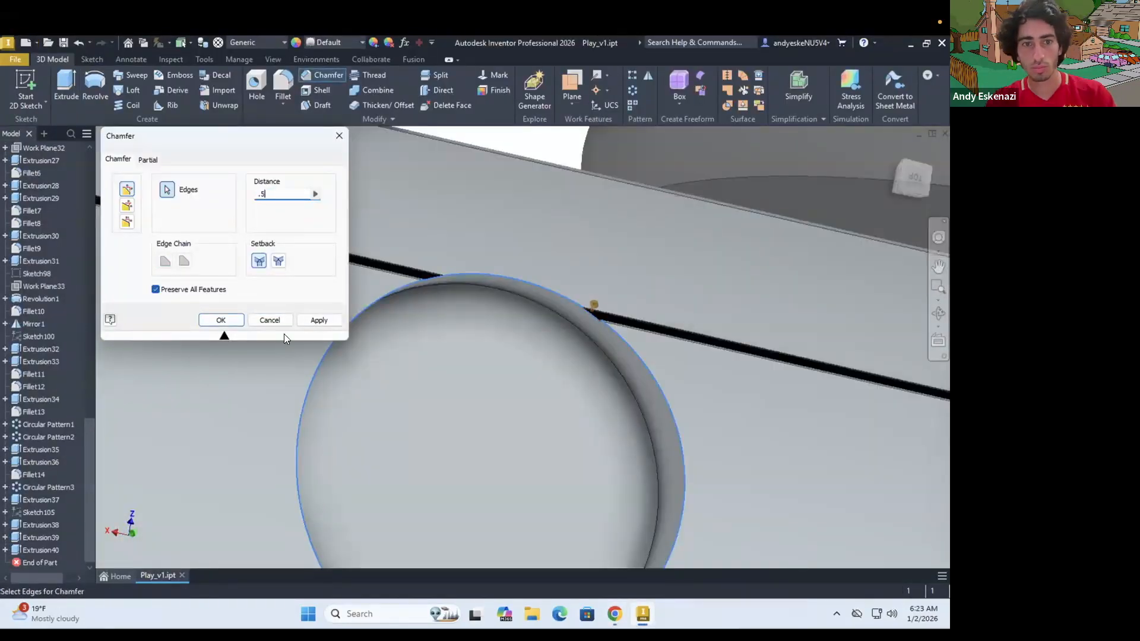
pyautogui.scroll(3, 439, 285)
pyautogui.keyDown('shift'); pyautogui.moveTo(440, 285); pyautogui.dragTo(493, 297, button='middle'); pyautogui.keyUp('shift')
pyautogui.press('Escape')
# Step: Start a sketch on the floor of the circular recess and draw a centred circle with a 5 mm diameter
pyautogui.scroll(-4, 439, 291)
pyautogui.click(26, 89)
pyautogui.click(473, 372)
pyautogui.click(565, 400)
pyautogui.press('d')
pyautogui.click(566, 400)
pyautogui.click(653, 438)
pyautogui.write('5')
pyautogui.press('Return')
# Step: Extrude the ring around the 5 mm circle as a join, extending it to the next face
pyautogui.keyDown('shift'); pyautogui.moveTo(505, 440); pyautogui.dragTo(534, 466, button='middle'); pyautogui.keyUp('shift')
pyautogui.press('e')
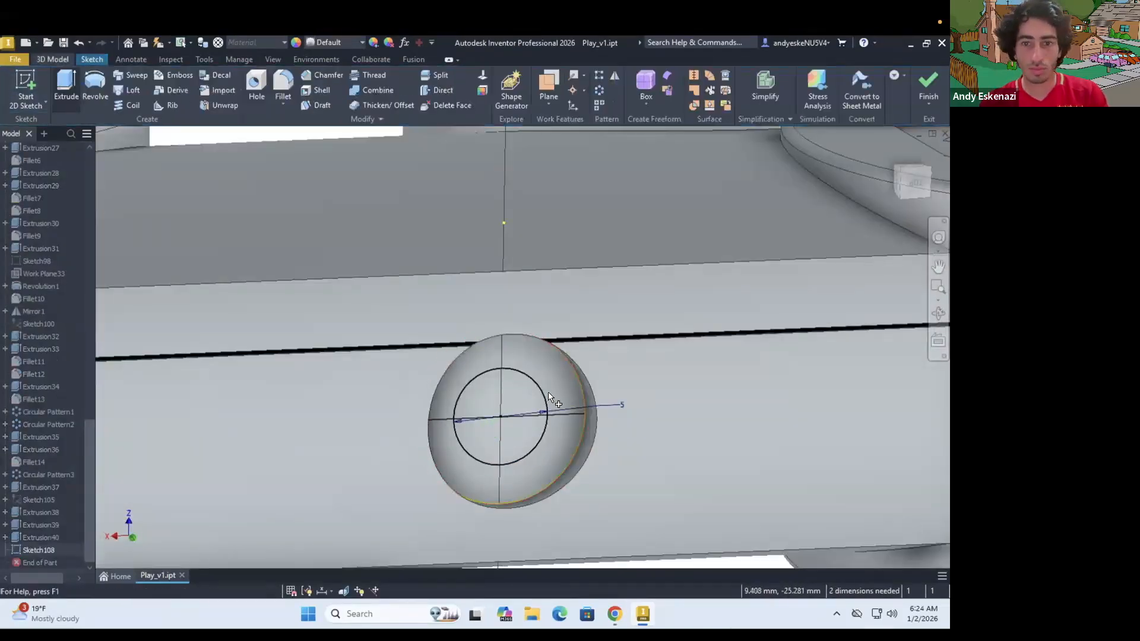
pyautogui.click(257, 248)
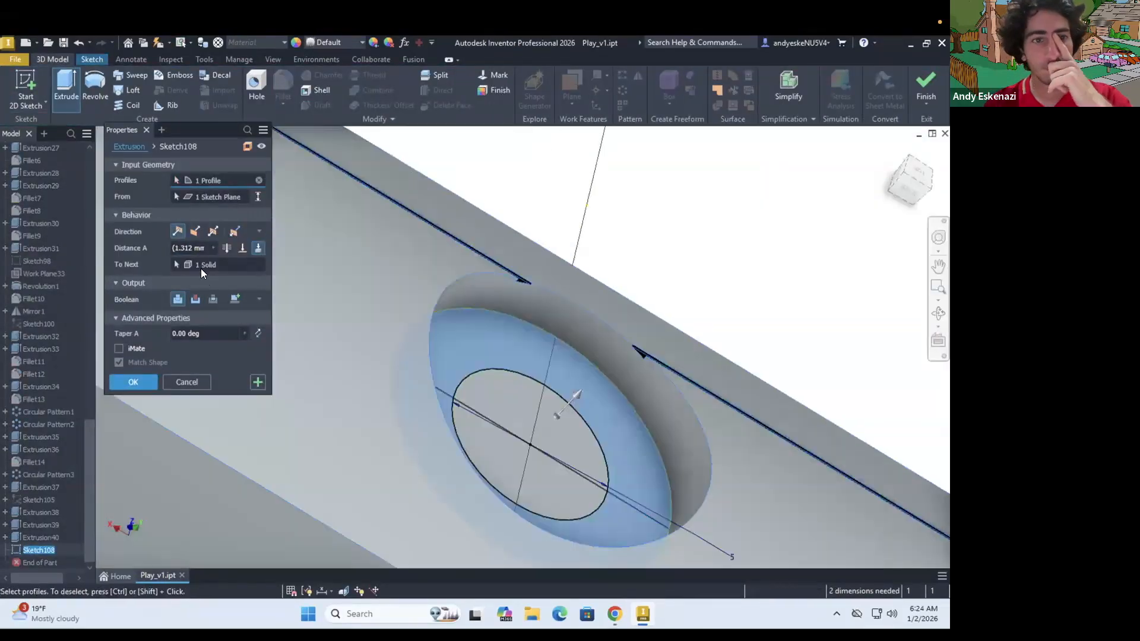
pyautogui.click(133, 382)
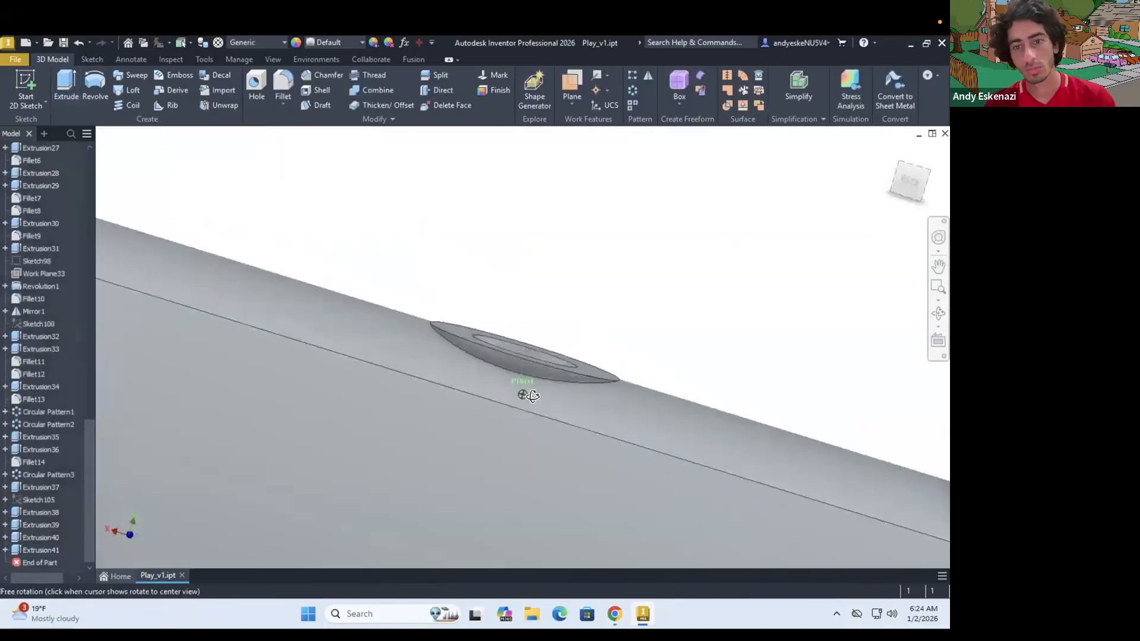
# Step: Start a sketch on the controller's centre plane and make the dimensioned profile sketch of Extrusion21 visible
pyautogui.click(26, 87)
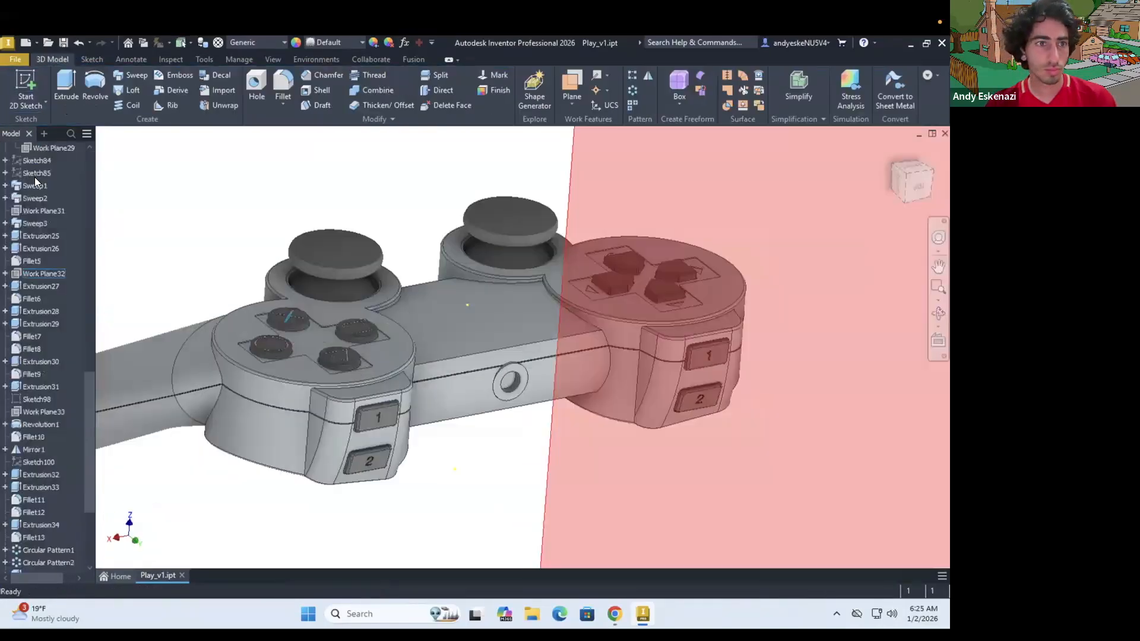
pyautogui.click(46, 265)
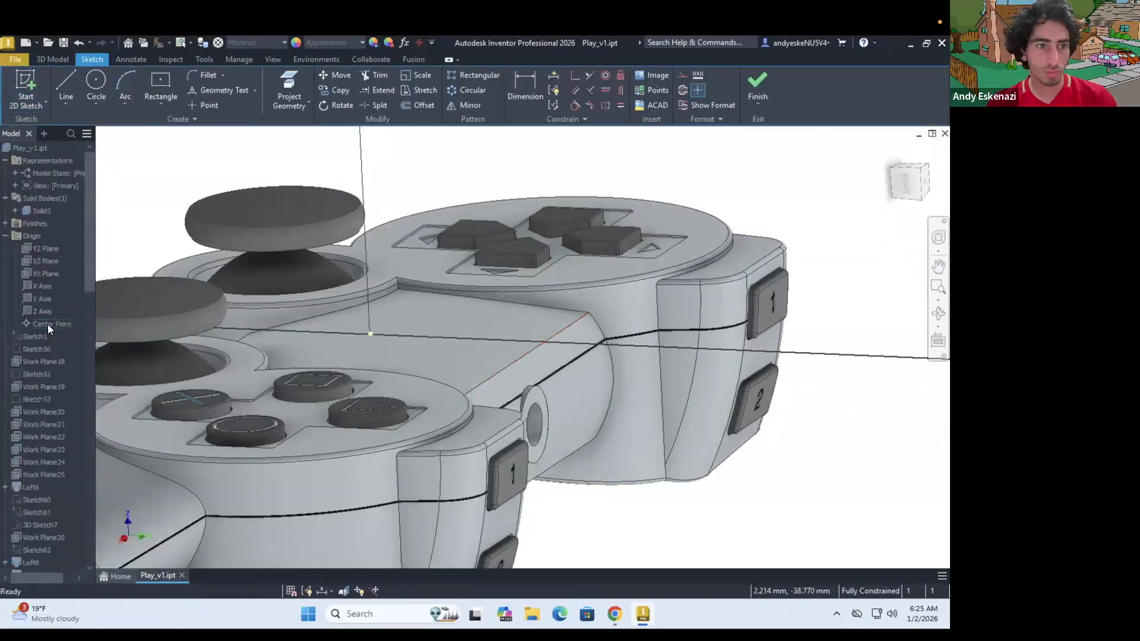
pyautogui.scroll(-2, 39, 374)
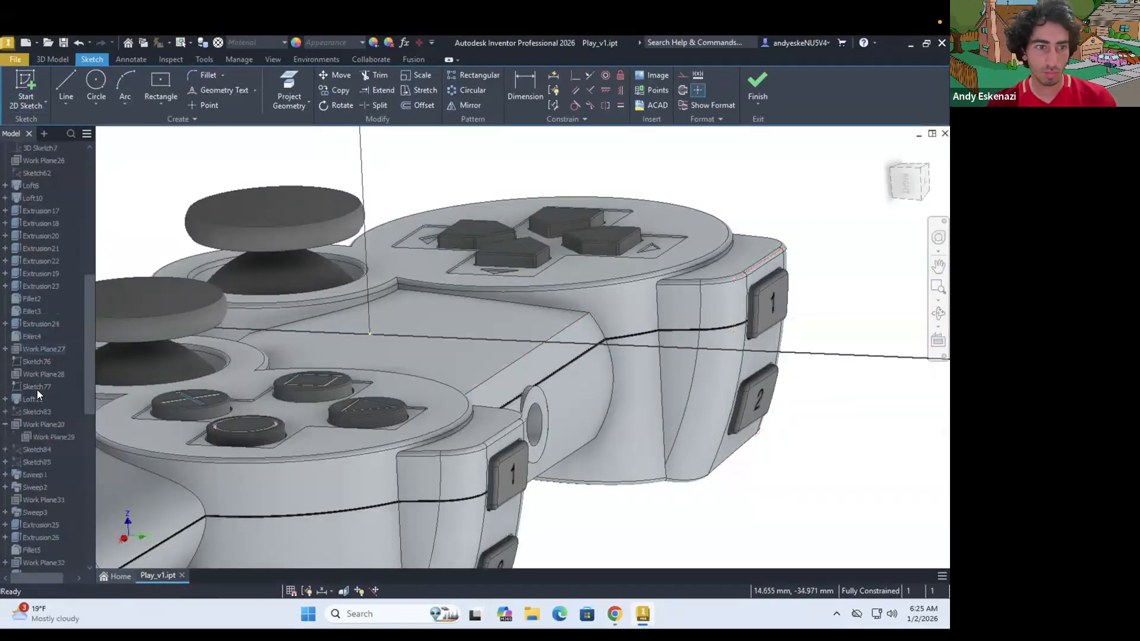
pyautogui.click(6, 249)
pyautogui.rightClick(38, 260)
pyautogui.click(66, 443)
pyautogui.scroll(3, 565, 371)
pyautogui.keyDown('shift'); pyautogui.moveTo(553, 356); pyautogui.dragTo(564, 404, button='middle'); pyautogui.keyUp('shift')
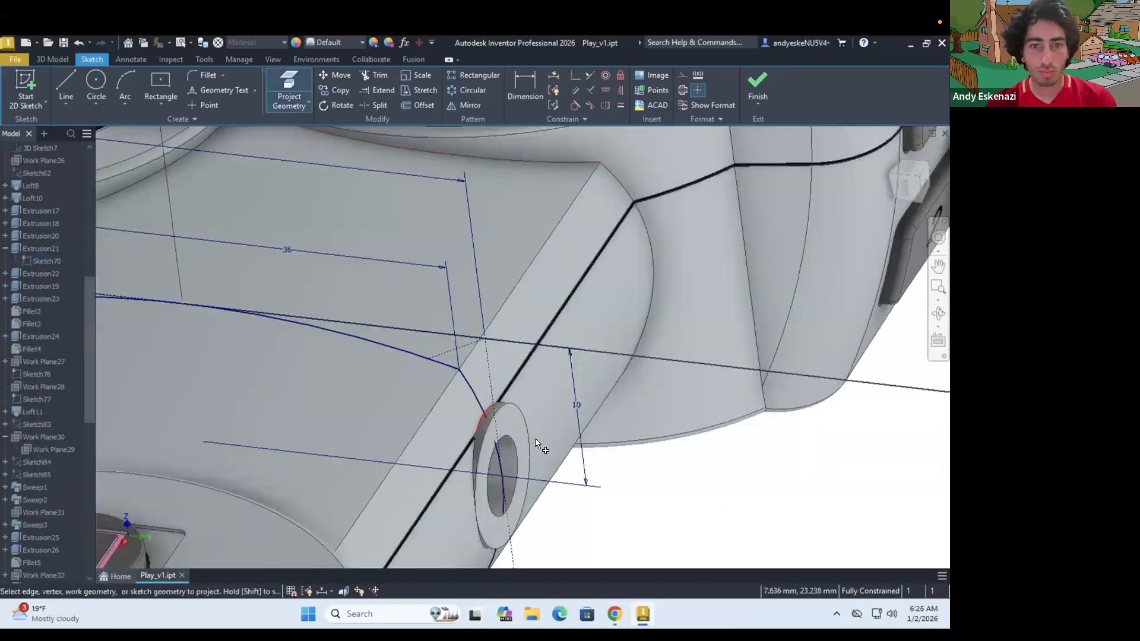
# Step: Try to trim the protruding ring by sketching a line profile along the body's curved outline and extruding it
pyautogui.press('l')
pyautogui.click(459, 369)
pyautogui.scroll(-3, 532, 379)
pyautogui.click(593, 511)
pyautogui.click(504, 496)
pyautogui.press('Escape')
pyautogui.press('e')
pyautogui.click(547, 454)
pyautogui.click(135, 366)
# Step: Inspect the extruded area around the cable hole and hide the profile sketch of Extrusion21
pyautogui.keyDown('shift'); pyautogui.moveTo(501, 407); pyautogui.dragTo(357, 420, button='middle'); pyautogui.keyUp('shift')
pyautogui.scroll(5, 357, 421)
pyautogui.rightClick(335, 330)
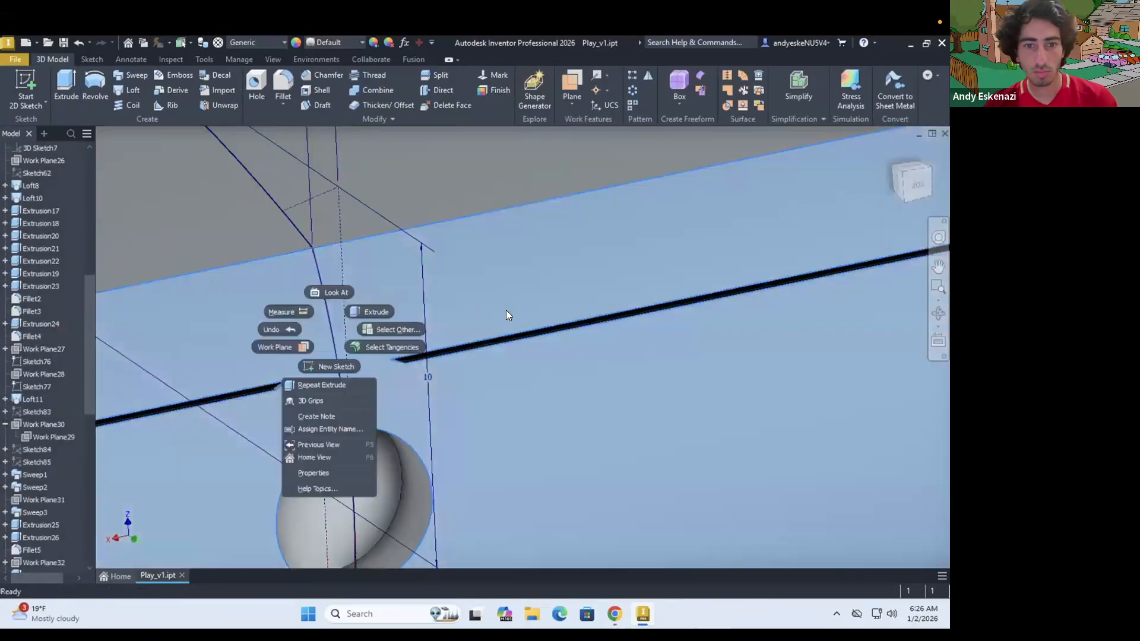
pyautogui.click(506, 310)
pyautogui.scroll(-3, 506, 310)
pyautogui.scroll(3, 411, 392)
pyautogui.scroll(-5, 359, 302)
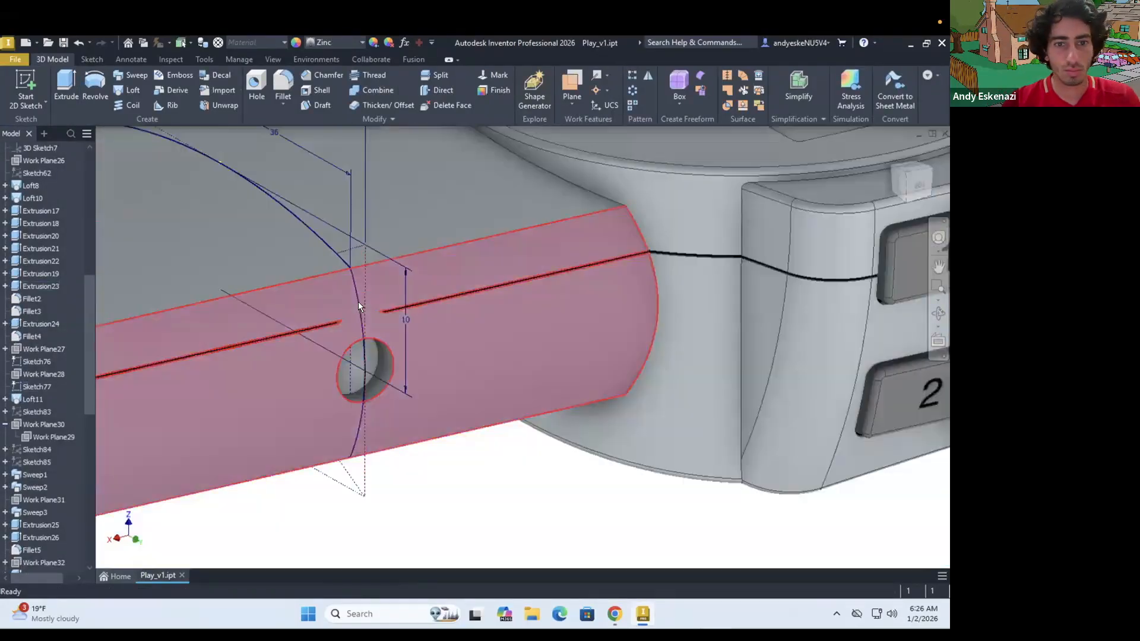
pyautogui.rightClick(358, 301)
pyautogui.click(351, 423)
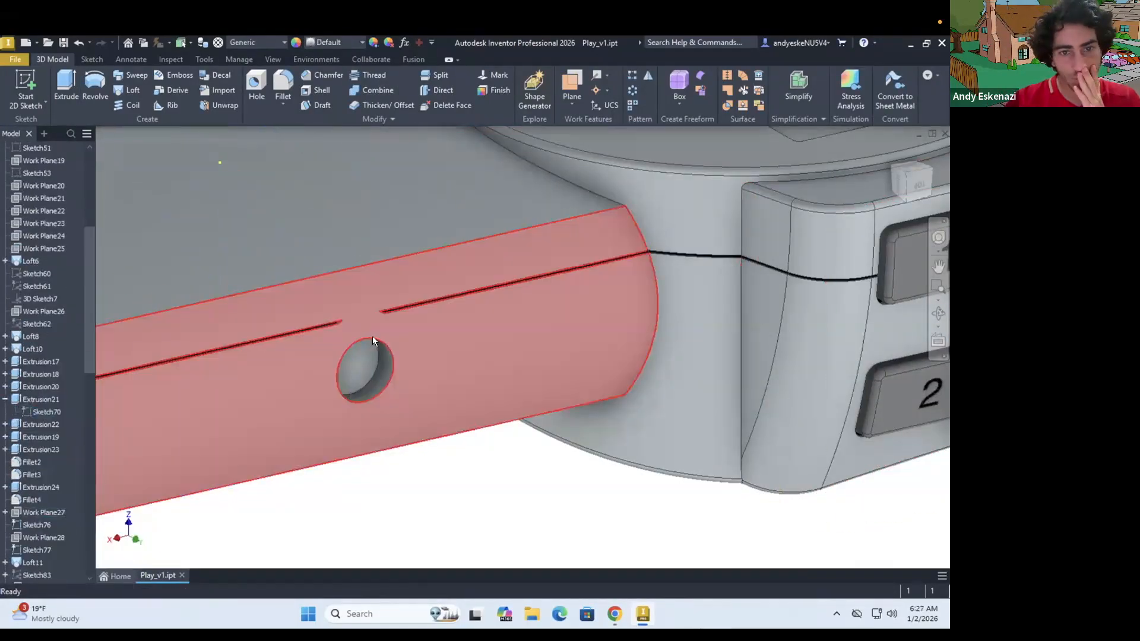
# Step: Delete the profile extrusion made from the centre plane and the ring extrusion inside the cable hole
pyautogui.scroll(-10, 34, 562)
pyautogui.rightClick(34, 561)
pyautogui.click(252, 270)
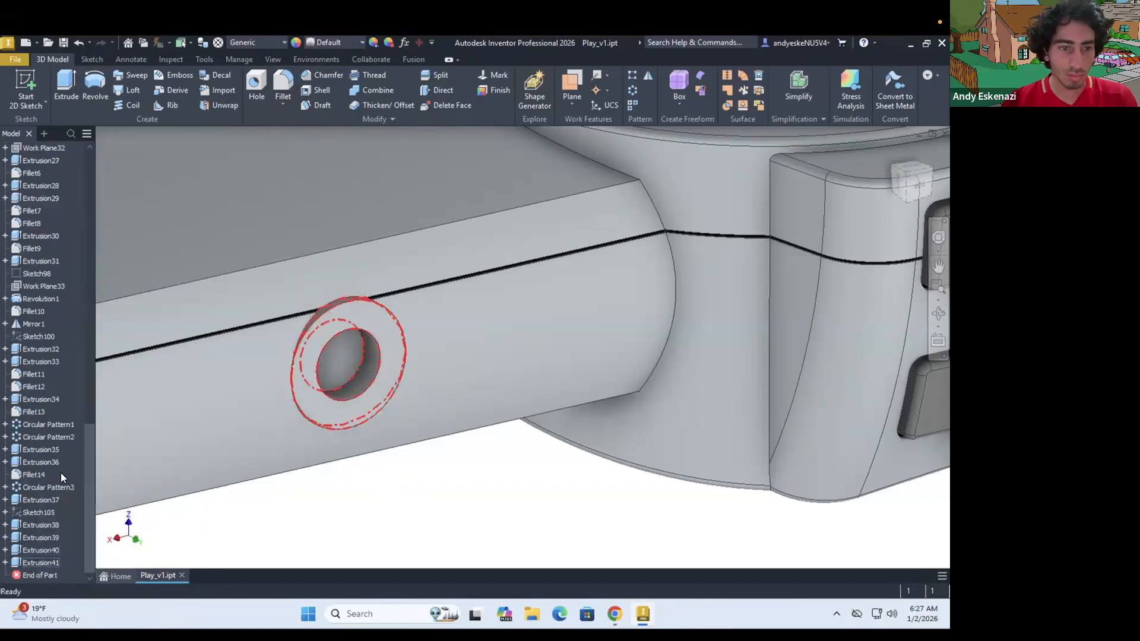
pyautogui.rightClick(60, 473)
pyautogui.click(47, 390)
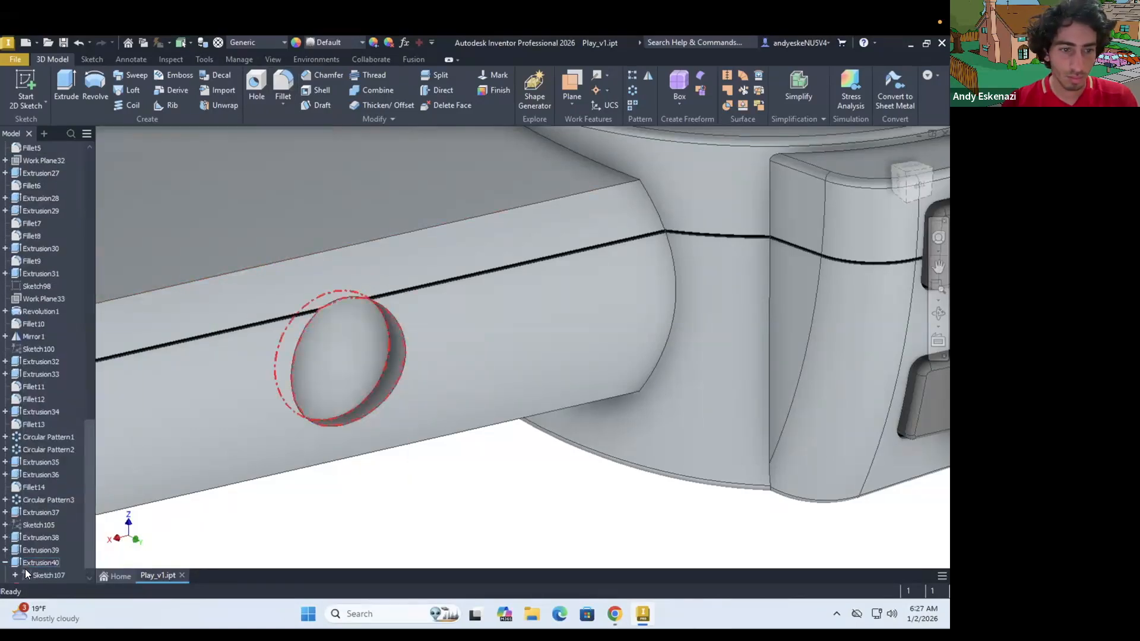
# Step: Edit the cable hole's sketch to make its circle smaller and chamfer the hole's outer edge
pyautogui.click(47, 575)
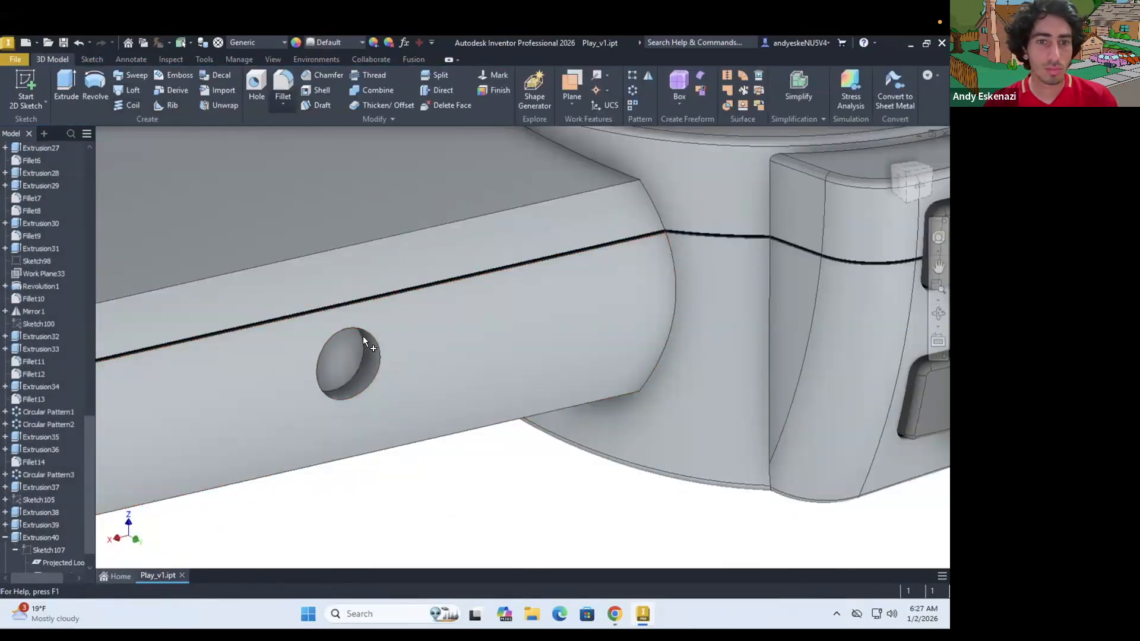
pyautogui.hotkey('ctrl', 'shift', 'k')
pyautogui.scroll(-6, 446, 313)
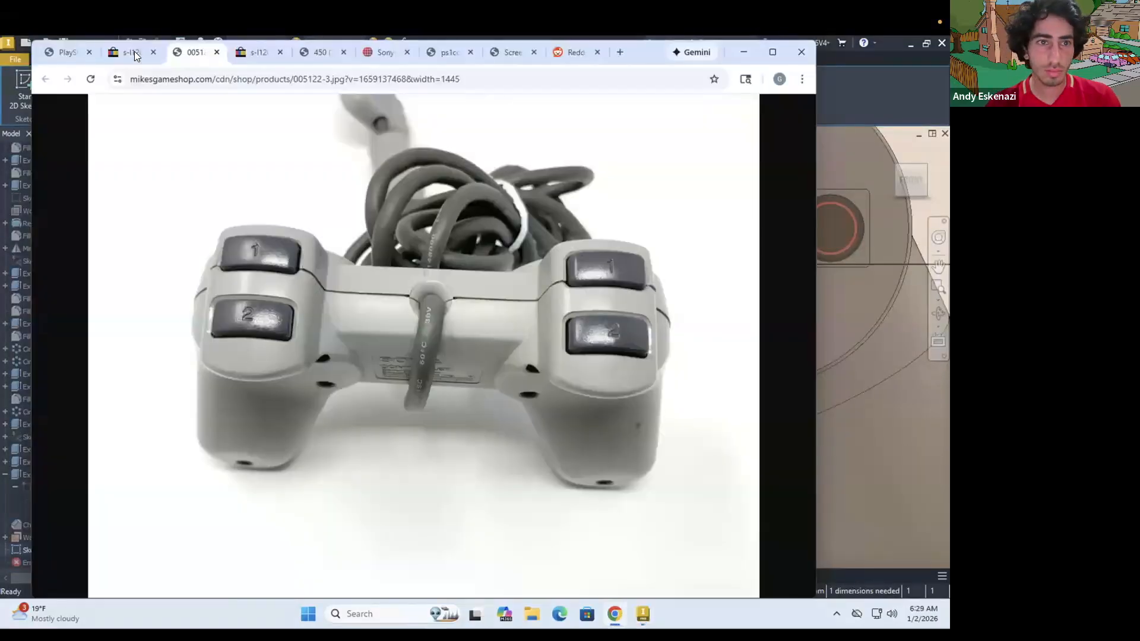
# Step: Switch to the browser and examine the controller reference photos for the layout of the centre buttons
pyautogui.click(130, 52)
pyautogui.click(743, 52)
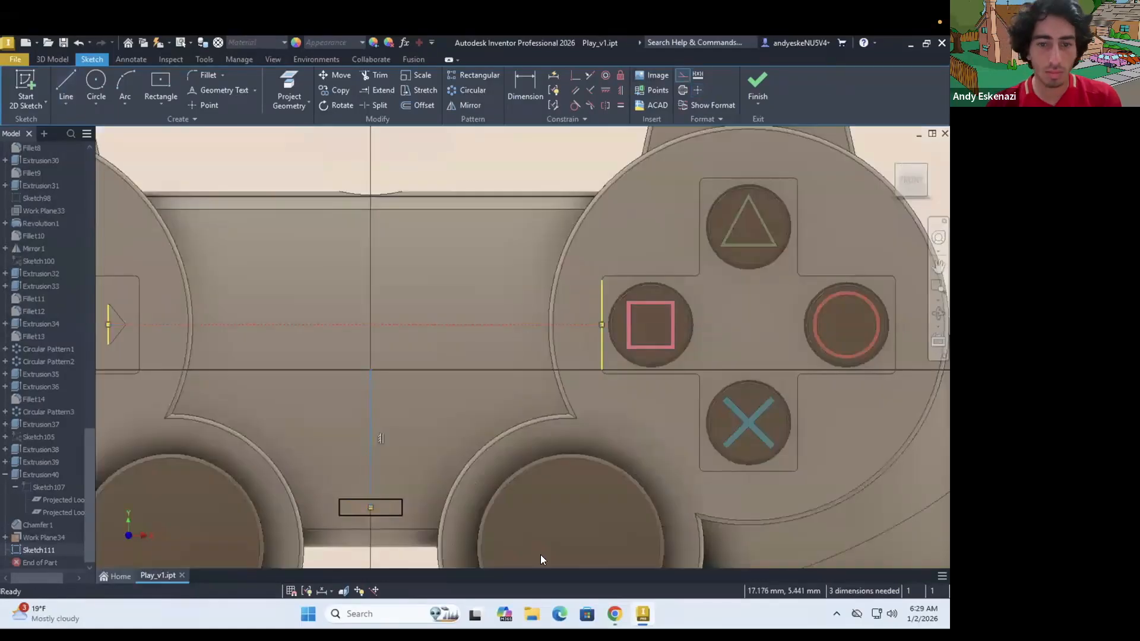
pyautogui.click(616, 614)
pyautogui.click(621, 613)
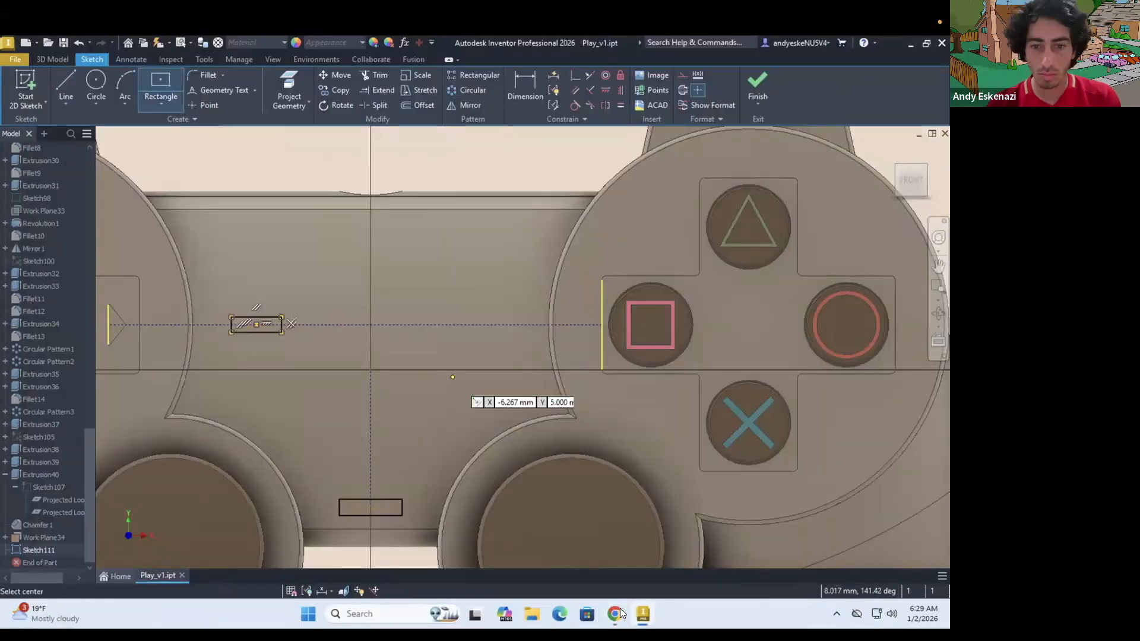
# Step: Dimension three centre-area rectangles as 6 by 2 mm, two 12 mm either side of the vertical axis and one 10 mm below the origin
pyautogui.click(369, 410)
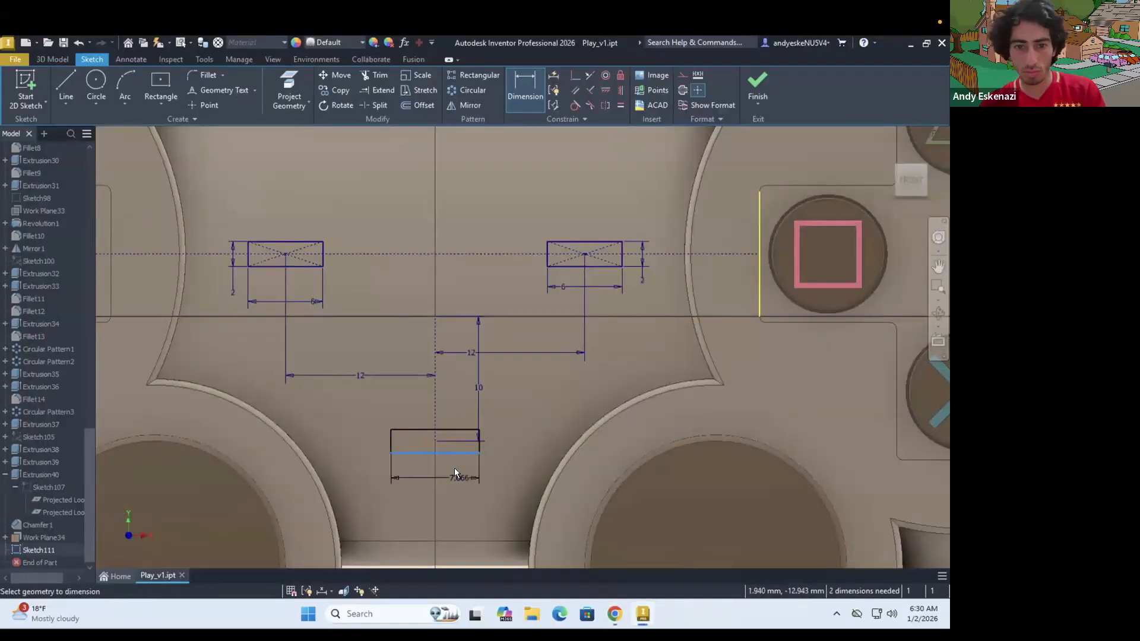
pyautogui.click(514, 442)
pyautogui.write('2')
pyautogui.press('Return')
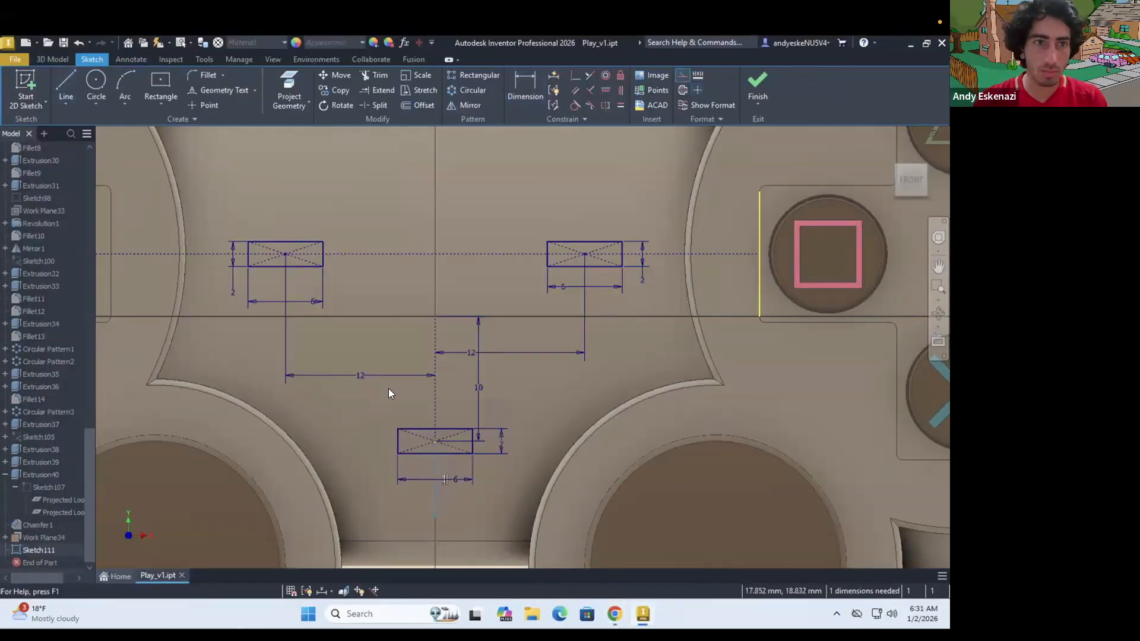
# Step: Draw a 4 by 1 mm rectangle on the vertical axis, 6 mm centre to centre below the lower rectangle
pyautogui.press('r')
pyautogui.click(512, 506)
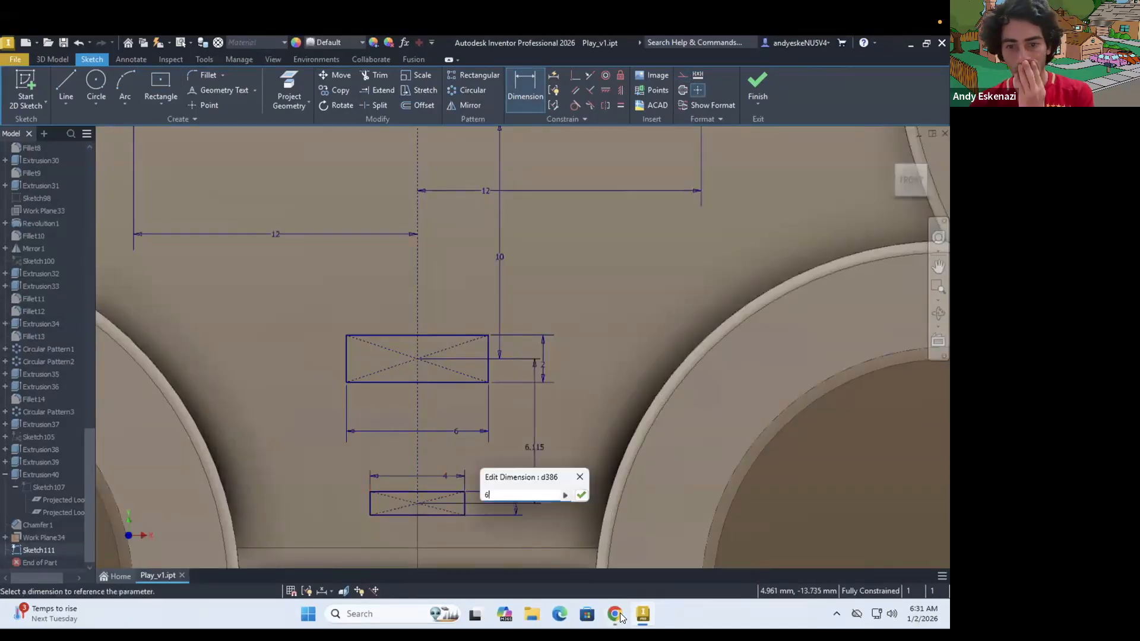
pyautogui.click(615, 614)
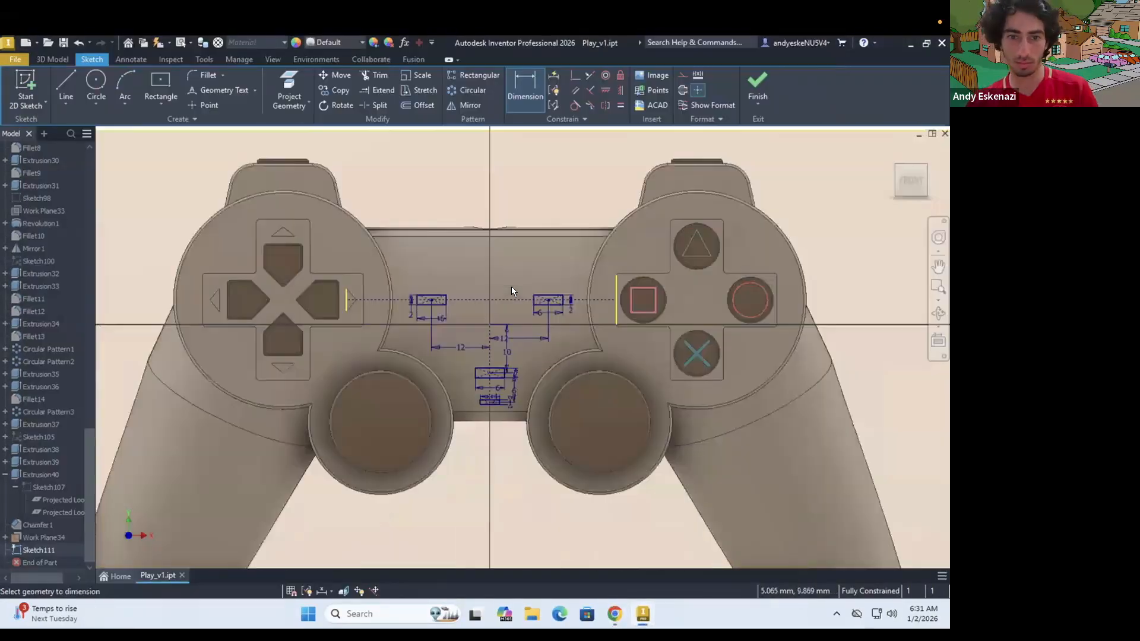
# Step: Draw horizontal construction lines for the button labels, with the side one 4 mm below the rectangle's centre and 12 mm long
pyautogui.scroll(3, 511, 286)
pyautogui.press('l')
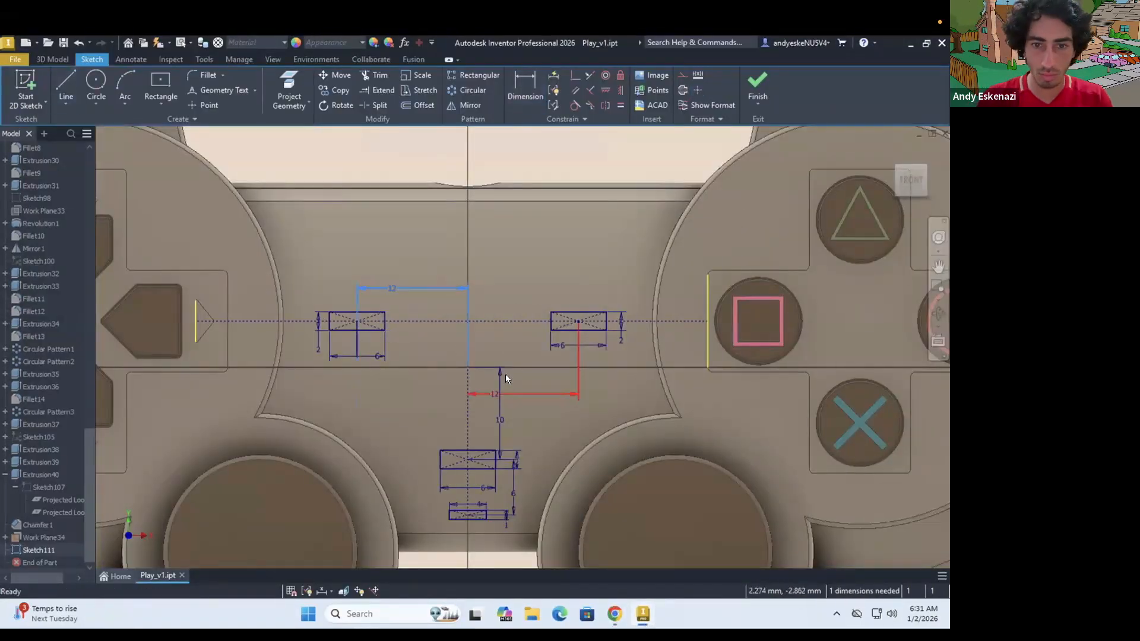
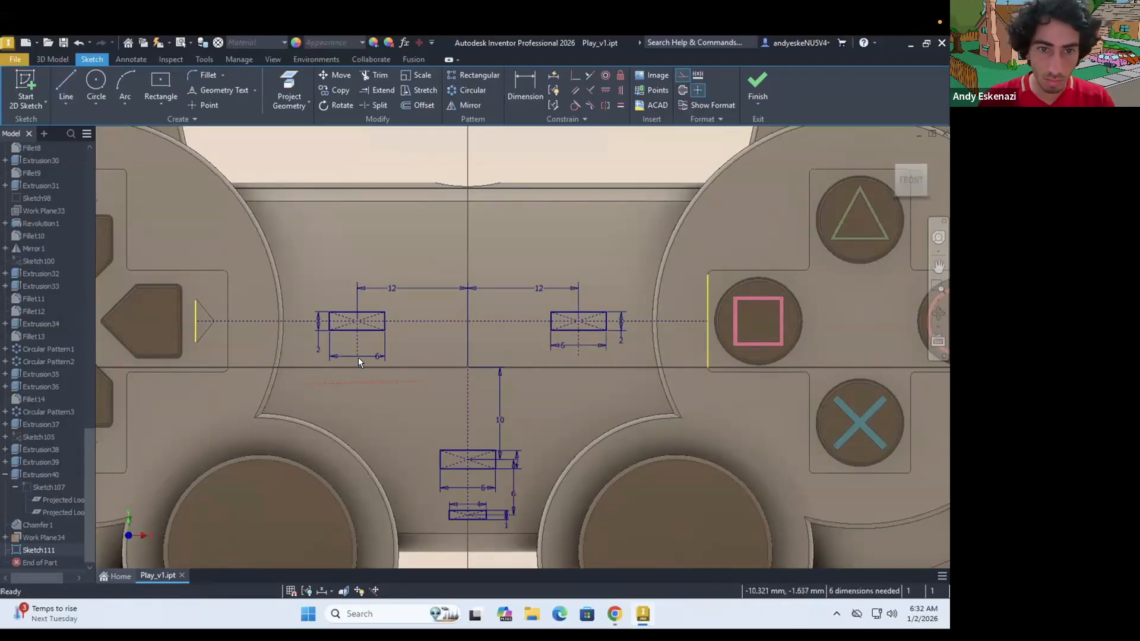
pyautogui.scroll(2, 580, 360)
pyautogui.click(687, 350)
pyautogui.write('4')
pyautogui.press('Return')
pyautogui.press('Escape')
pyautogui.press('d')
pyautogui.click(543, 426)
pyautogui.write('12')
pyautogui.press('Return')
# Step: Offset the label lines' ends 6 mm from the rectangle centres and place the lower label line 2 mm above its rectangle's centre
pyautogui.press('d')
pyautogui.click(574, 410)
pyautogui.write('6')
pyautogui.press('Return')
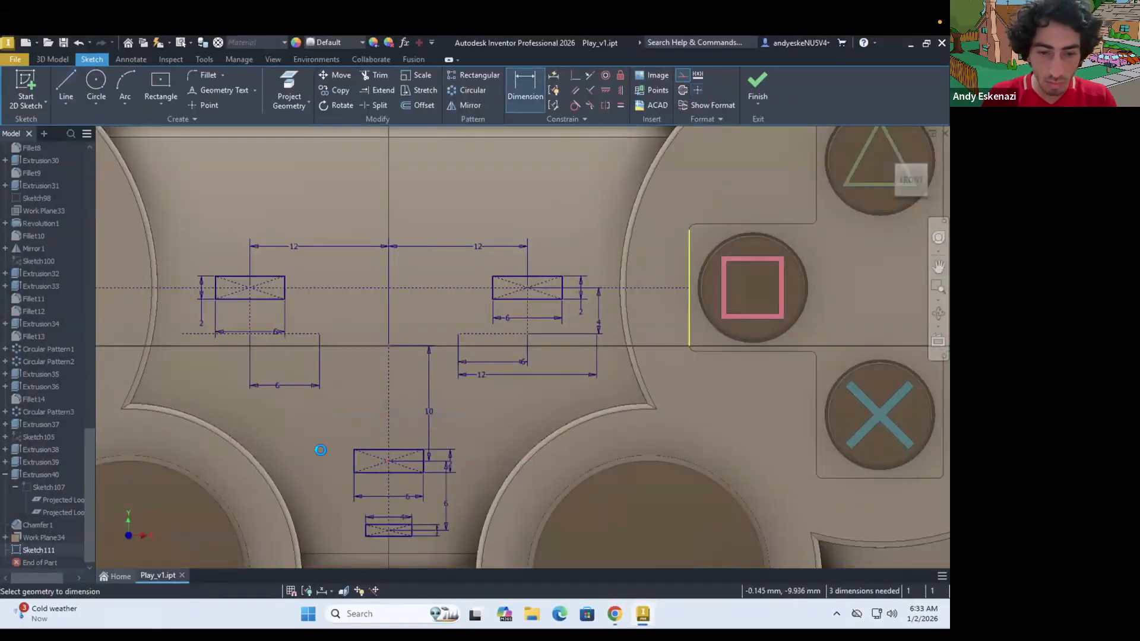
pyautogui.click(320, 450)
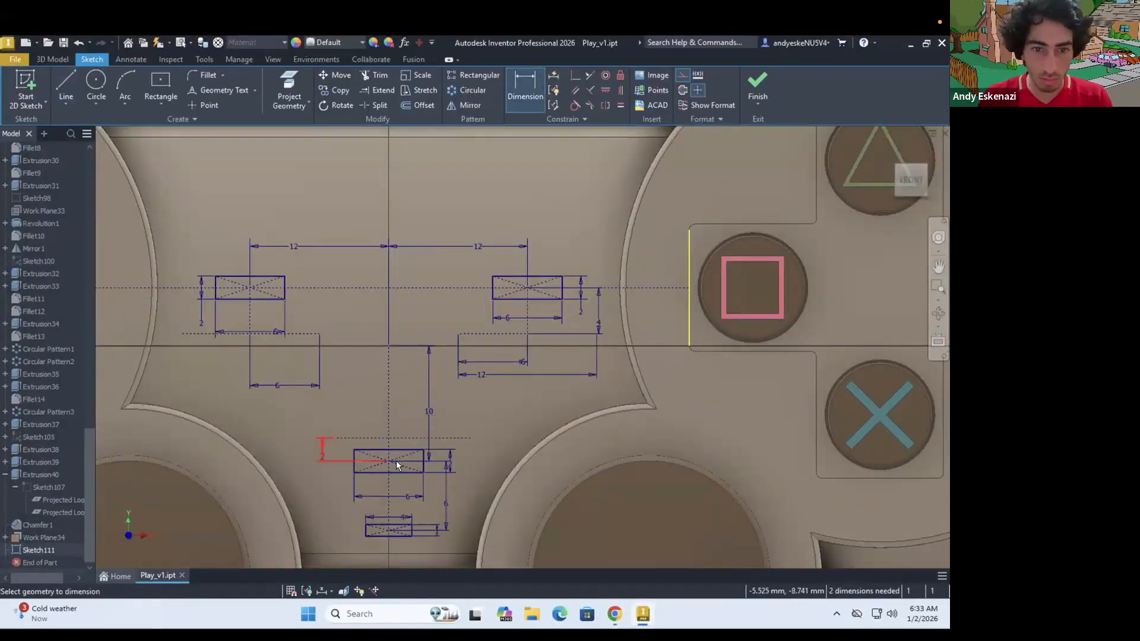
# Step: Add centred geometry text SELECT in the SansSerif font along the construction line below the left rectangle
pyautogui.scroll(3, 323, 446)
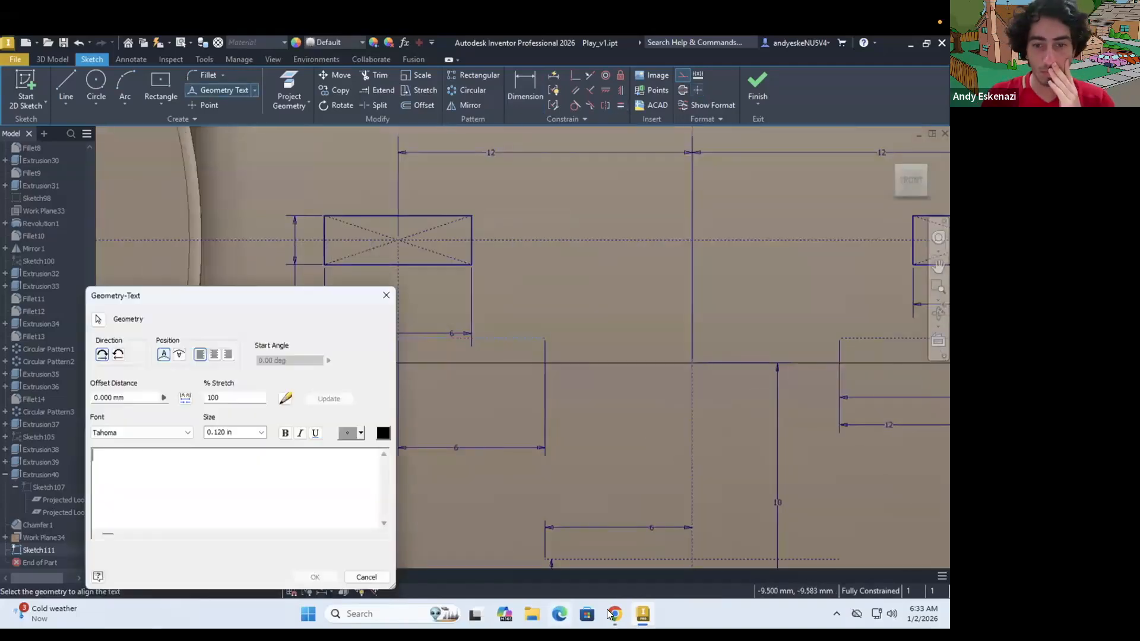
pyautogui.write('SELECT')
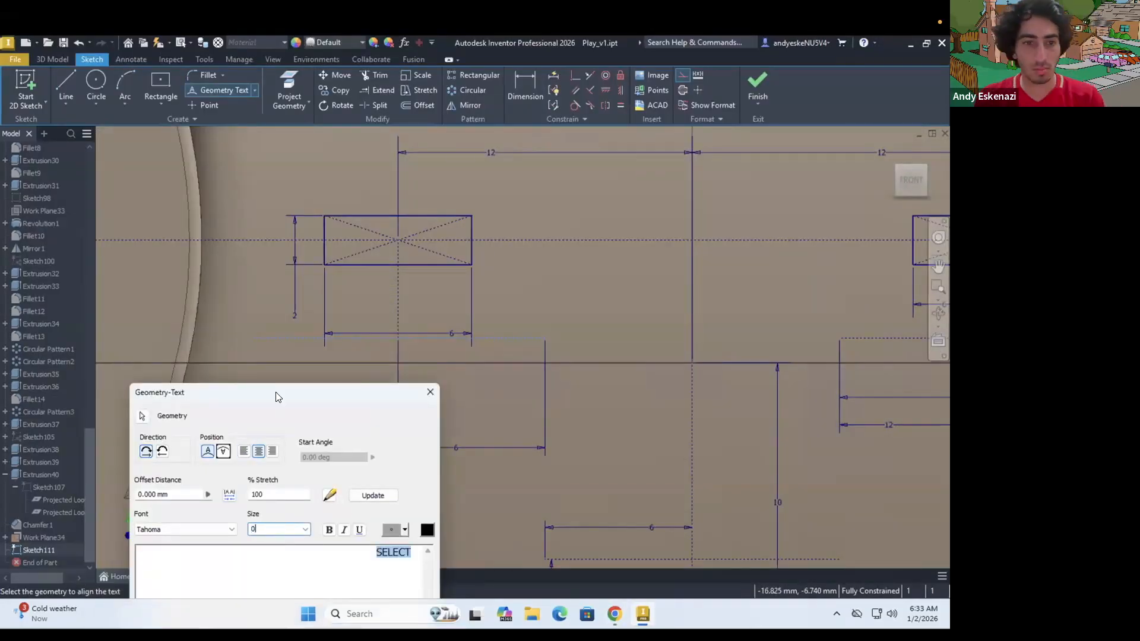
pyautogui.moveTo(276, 396); pyautogui.dragTo(282, 247)
pyautogui.click(178, 384)
pyautogui.scroll(10, 207, 172)
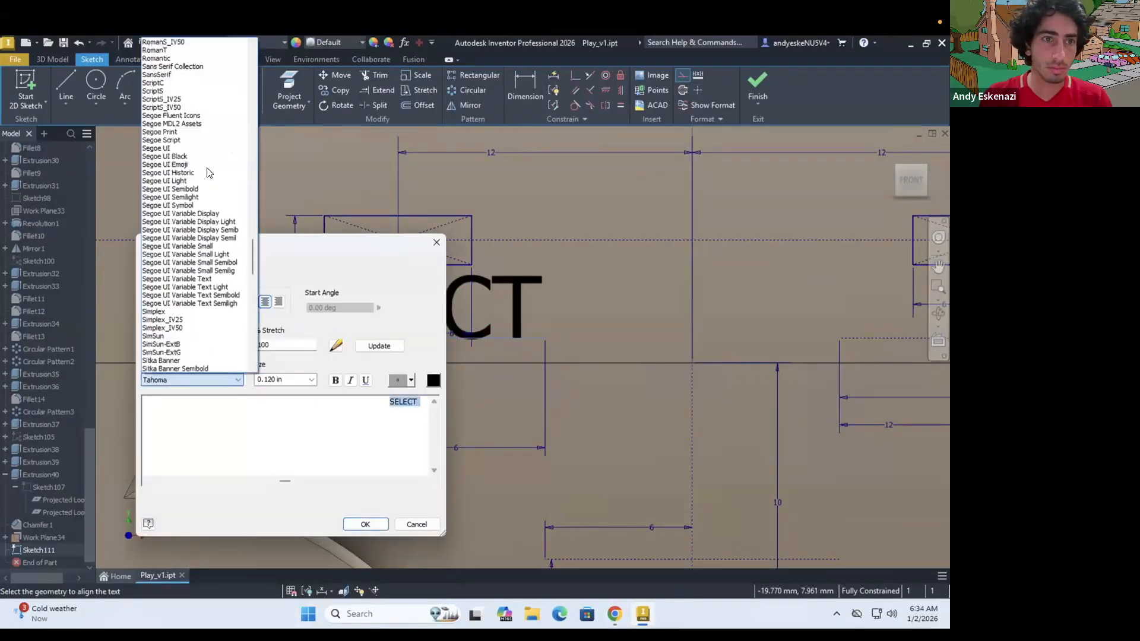
pyautogui.click(208, 172)
pyautogui.click(366, 524)
pyautogui.doubleClick(341, 291)
pyautogui.click(365, 524)
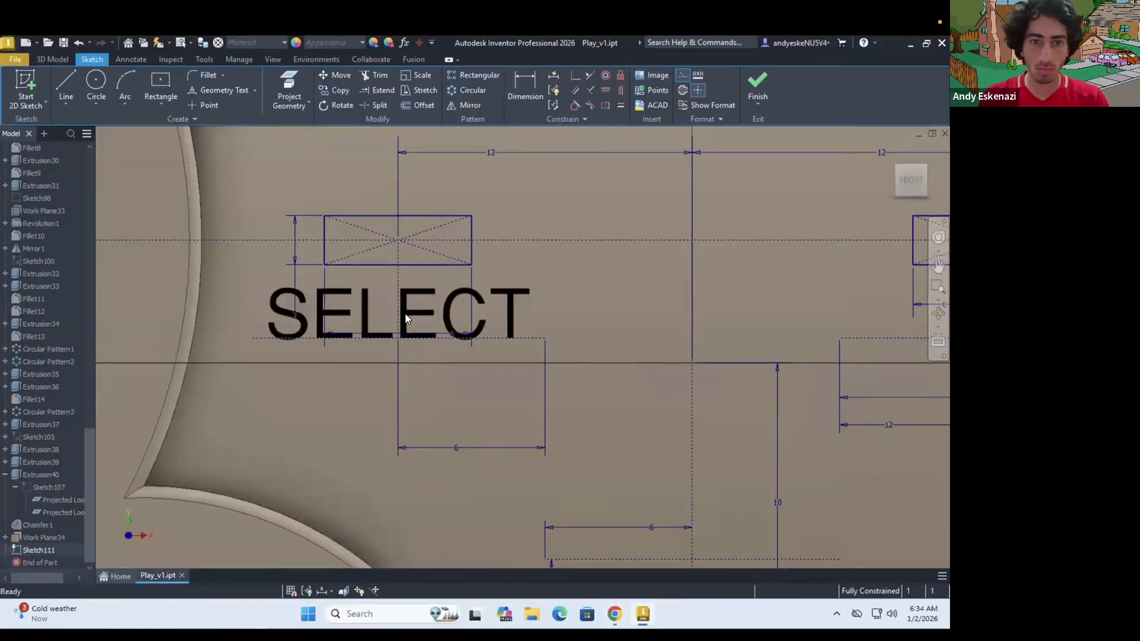
# Step: Set the SELECT text's size to 0.060 in and its stretch to 120%
pyautogui.doubleClick(405, 316)
pyautogui.moveTo(419, 401); pyautogui.dragTo(389, 401)
pyautogui.moveTo(291, 380); pyautogui.dragTo(256, 379)
pyautogui.write('0.06')
pyautogui.click(372, 523)
pyautogui.doubleClick(446, 308)
pyautogui.moveTo(418, 400); pyautogui.dragTo(397, 399)
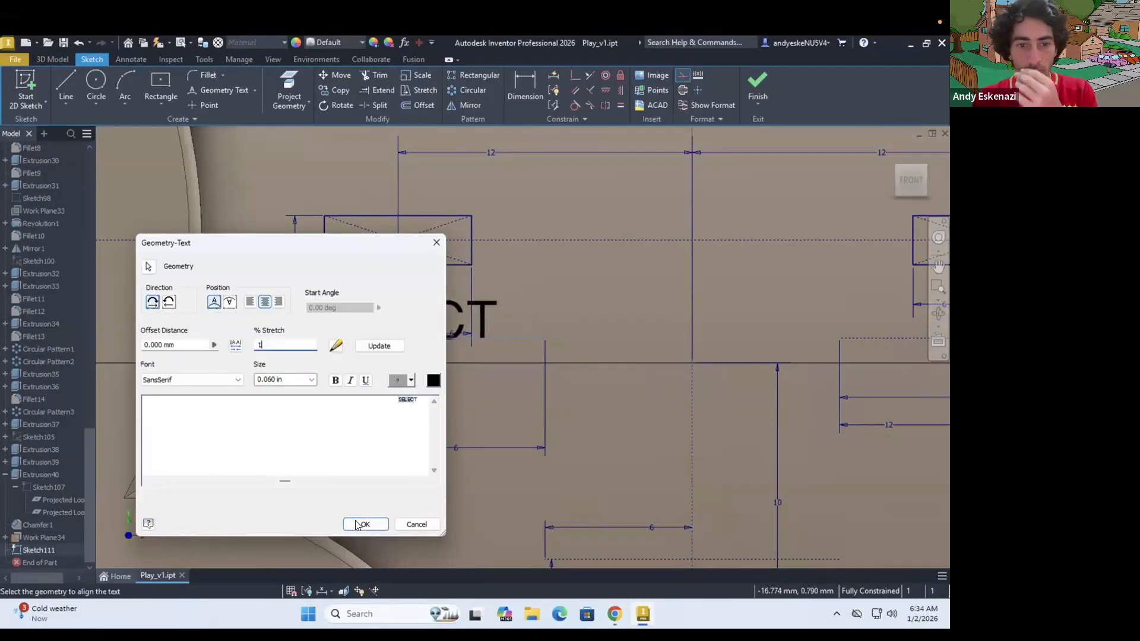
pyautogui.write('20')
pyautogui.click(356, 523)
# Step: Set the vertical distance between the side rectangles' centre and their label lines to 3.5 mm
pyautogui.scroll(-3, 575, 328)
pyautogui.doubleClick(737, 336)
pyautogui.write('3')
pyautogui.press('Return')
pyautogui.doubleClick(736, 332)
pyautogui.write('3.5')
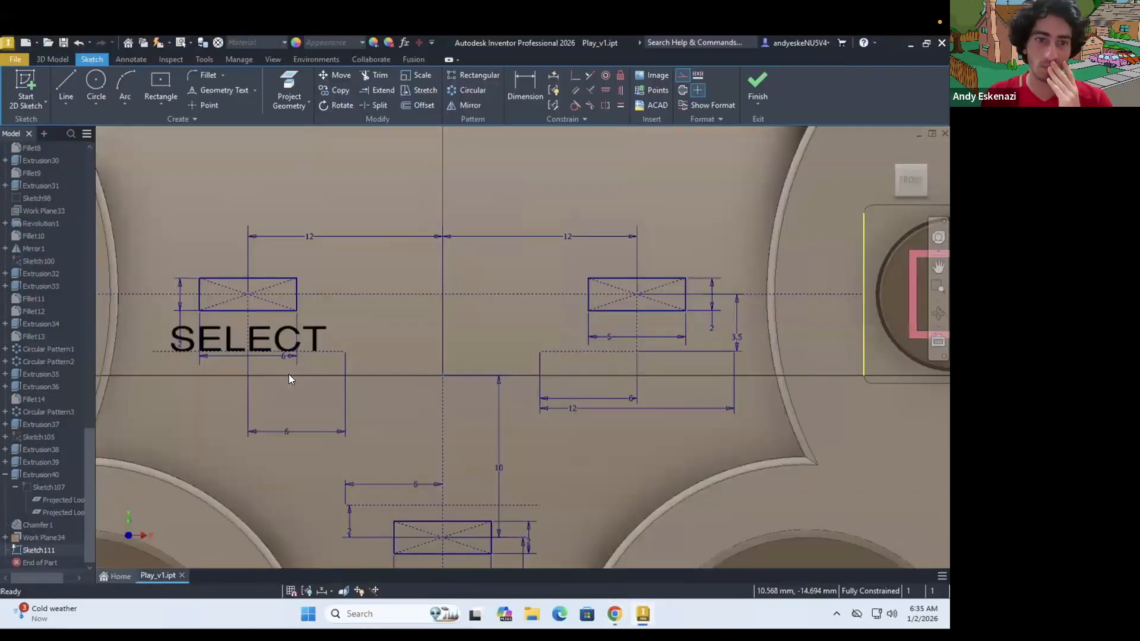
# Step: Draw a triangle pointing towards the face buttons inside the right-hand 6 by 2 mm rectangle and make the rectangle's unused edges construction lines
pyautogui.moveTo(636, 380); pyautogui.dragTo(440, 380, button='middle')
pyautogui.scroll(1, 445, 380)
pyautogui.click(95, 84)
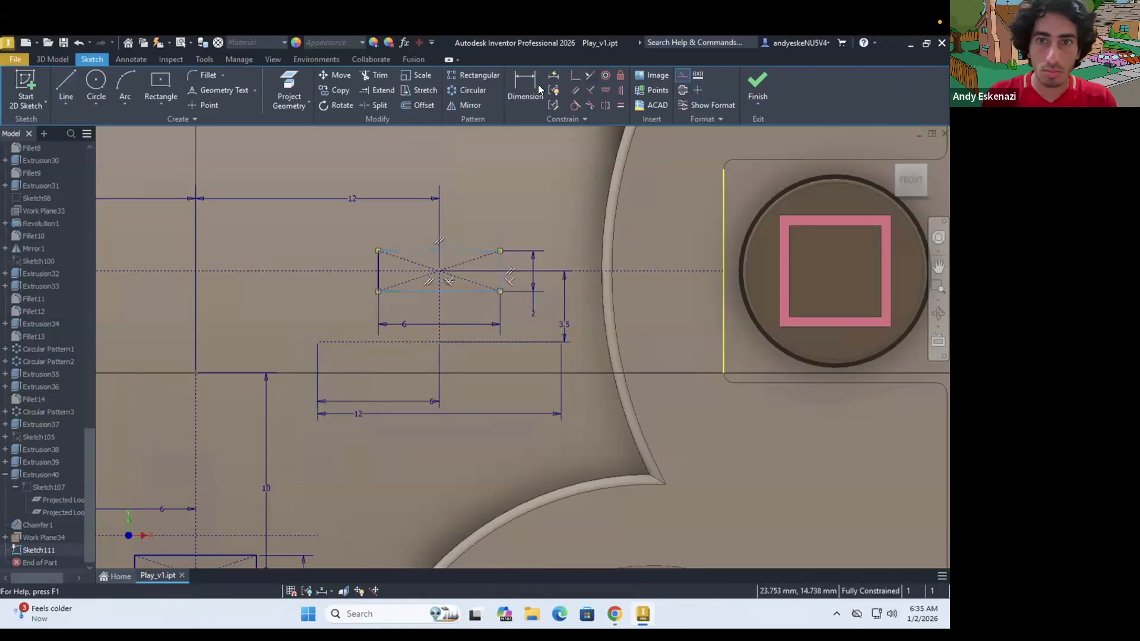
pyautogui.click(501, 271)
pyautogui.press('Escape')
pyautogui.click(614, 614)
pyautogui.click(615, 614)
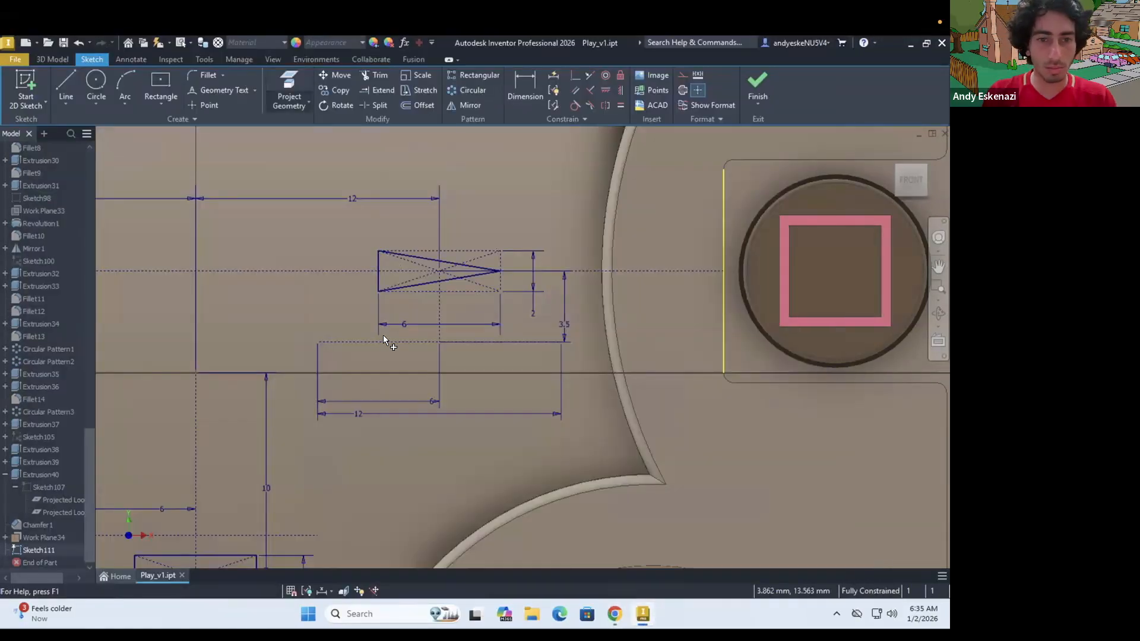
# Step: Add centred geometry text START in SansSerif, 0.060 in high with 120% stretch, along the construction line below the triangle
pyautogui.click(223, 90)
pyautogui.click(380, 342)
pyautogui.click(186, 405)
pyautogui.write('STA')
pyautogui.click(215, 380)
pyautogui.scroll(10, 193, 184)
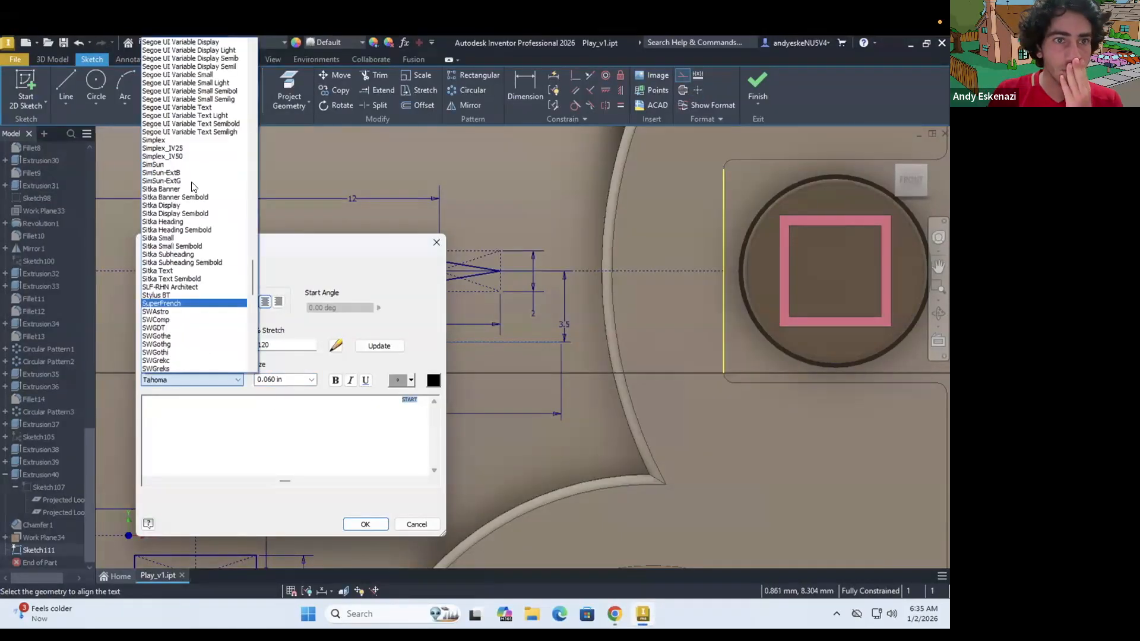
pyautogui.click(193, 183)
pyautogui.click(365, 524)
pyautogui.press('Escape')
# Step: Add centred geometry text ANALOG in SansSerif at 0.060 in size along the construction line above the centre rectangle
pyautogui.scroll(-3, 508, 354)
pyautogui.click(224, 90)
pyautogui.click(471, 489)
pyautogui.write('ANALOG')
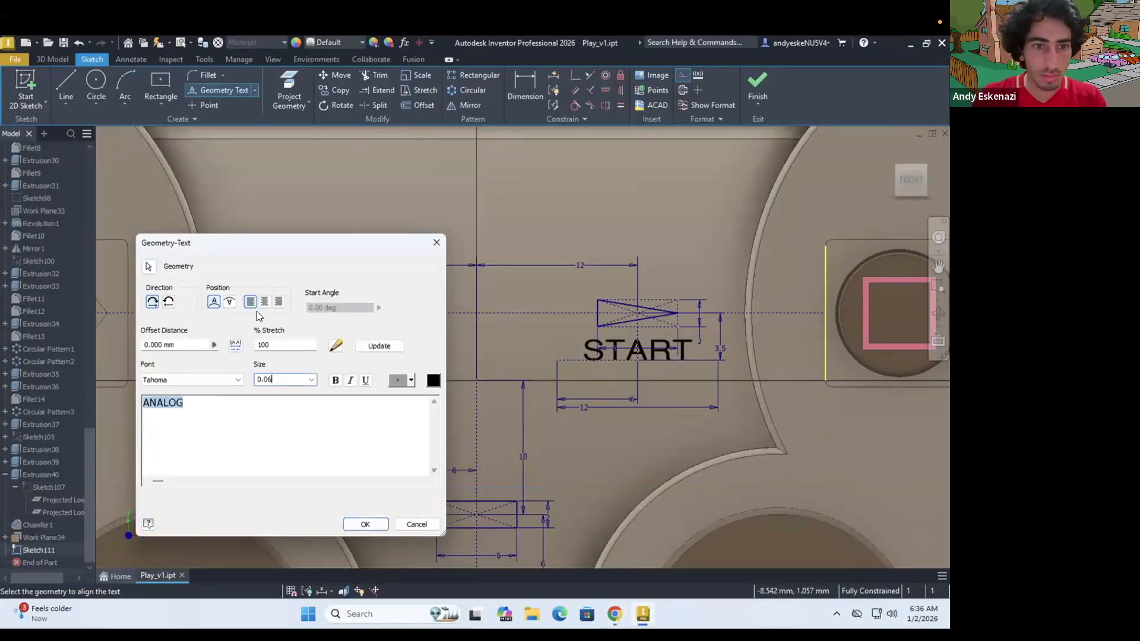
pyautogui.click(265, 302)
pyautogui.click(214, 380)
pyautogui.scroll(10, 193, 222)
pyautogui.click(163, 171)
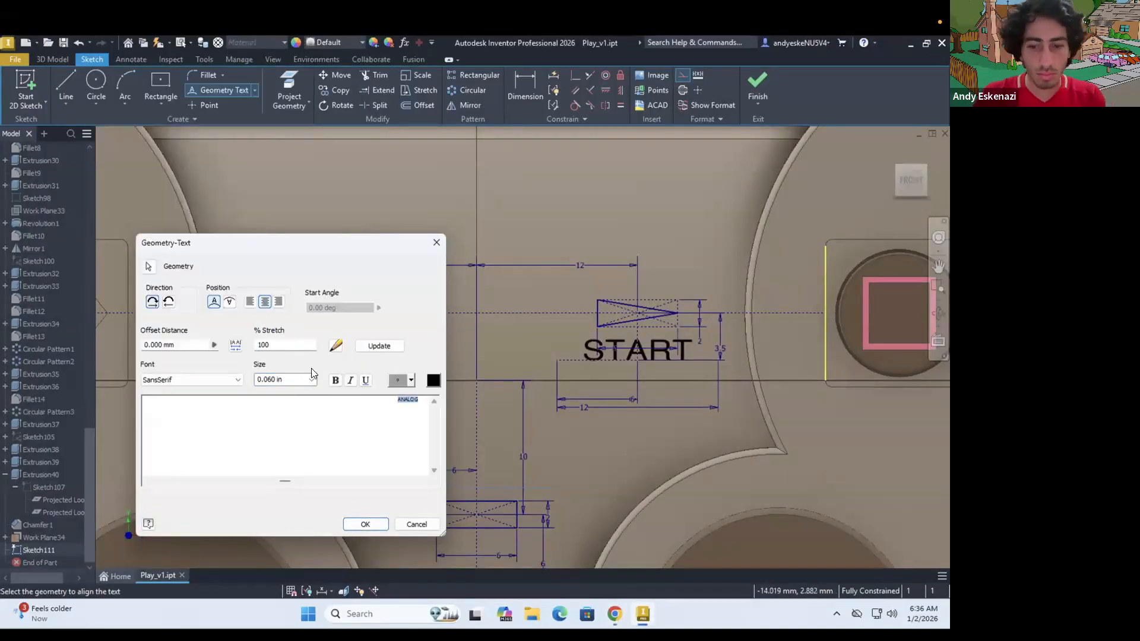
pyautogui.click(366, 525)
# Step: Position the PlayStation logo image on the vertical centre line between the SELECT and START symbols
pyautogui.scroll(-3, 392, 475)
pyautogui.scroll(4, 428, 489)
pyautogui.scroll(-5, 563, 460)
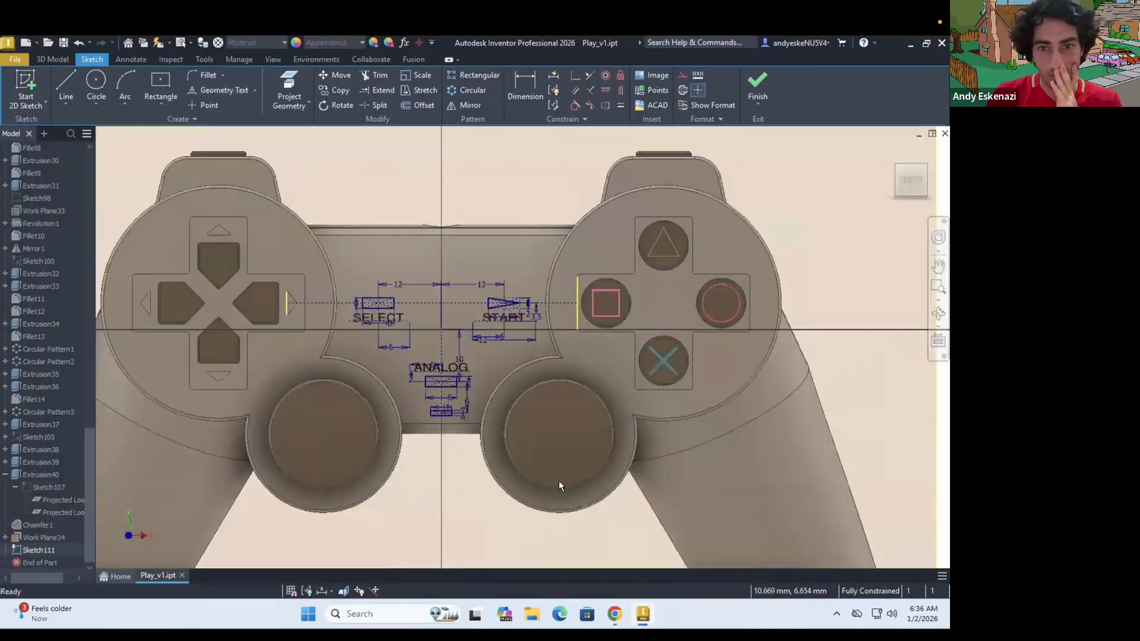
pyautogui.scroll(5, 493, 267)
pyautogui.moveTo(463, 318); pyautogui.dragTo(463, 471)
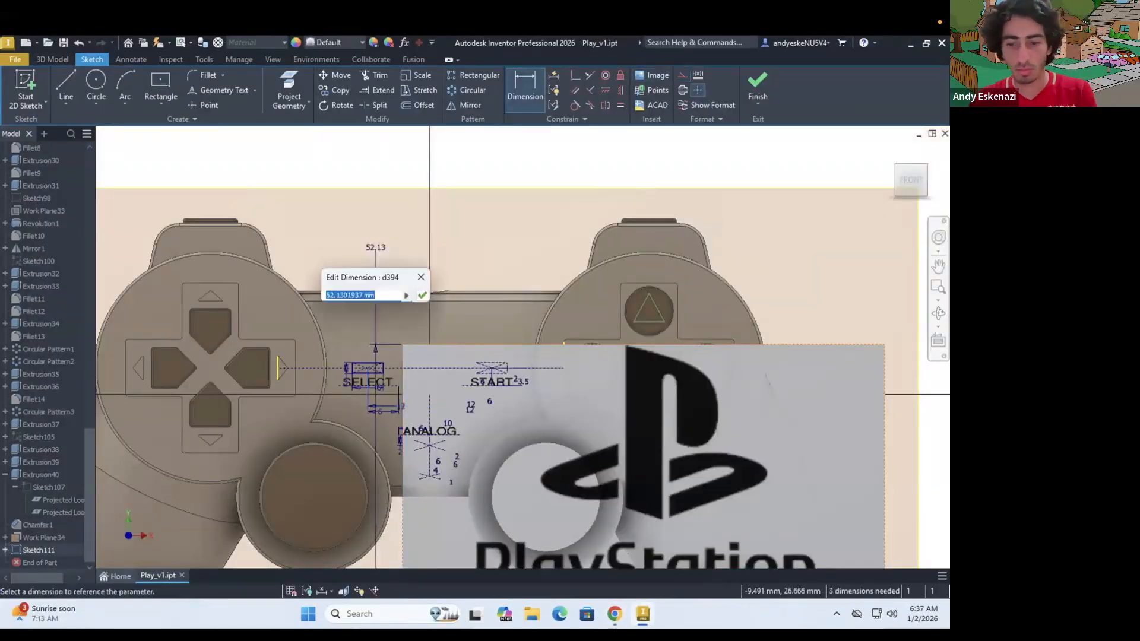
pyautogui.moveTo(451, 380); pyautogui.dragTo(424, 386)
pyautogui.scroll(3, 425, 386)
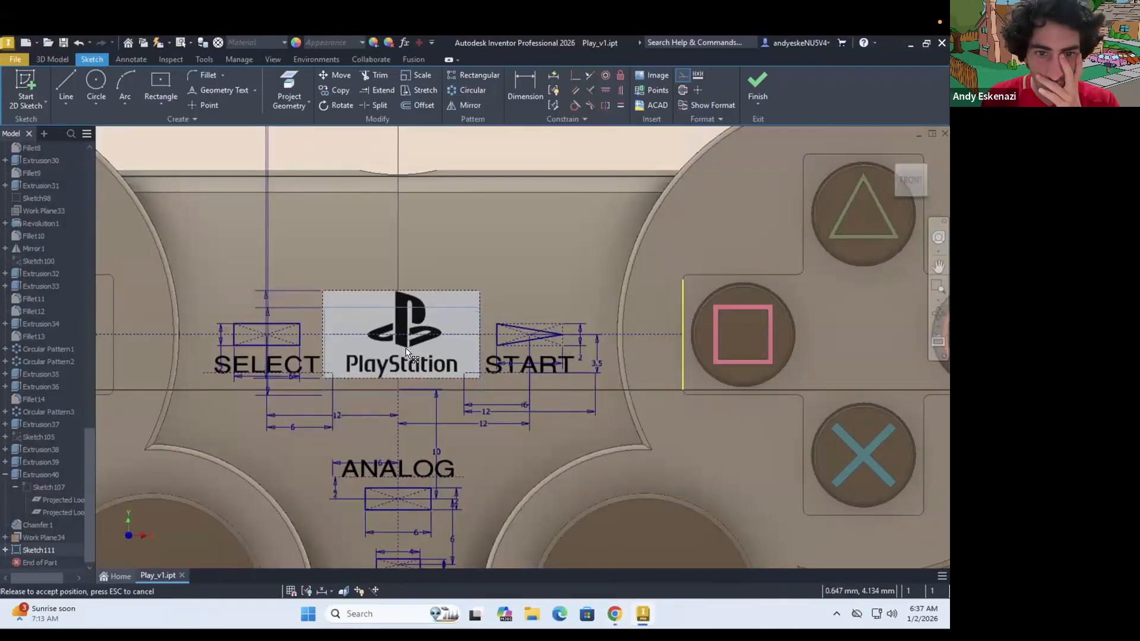
pyautogui.moveTo(409, 339); pyautogui.dragTo(407, 334)
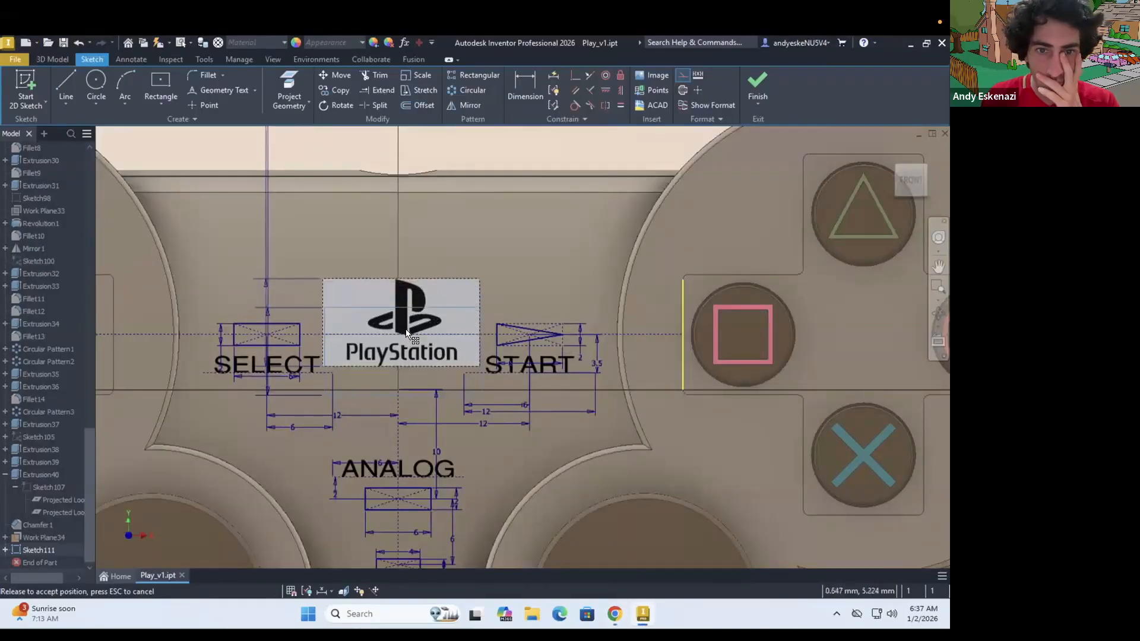
pyautogui.moveTo(408, 333); pyautogui.dragTo(408, 334)
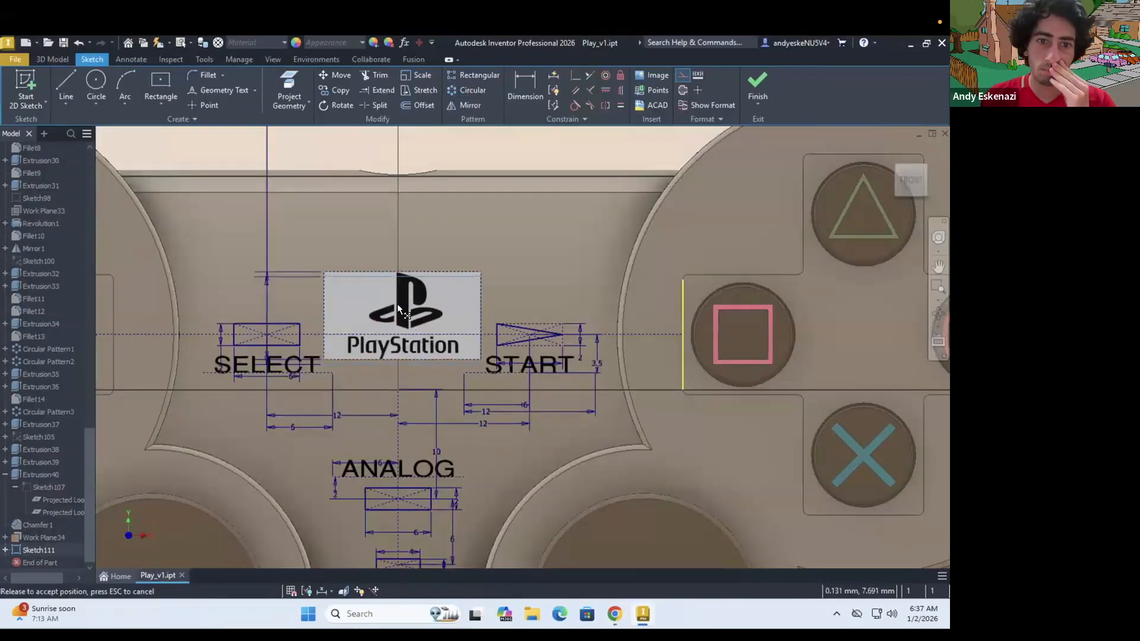
# Step: Raise the enlarged PlayStation logo image so its lettering sits in the gap between the SELECT and START labels
pyautogui.scroll(-4, 397, 304)
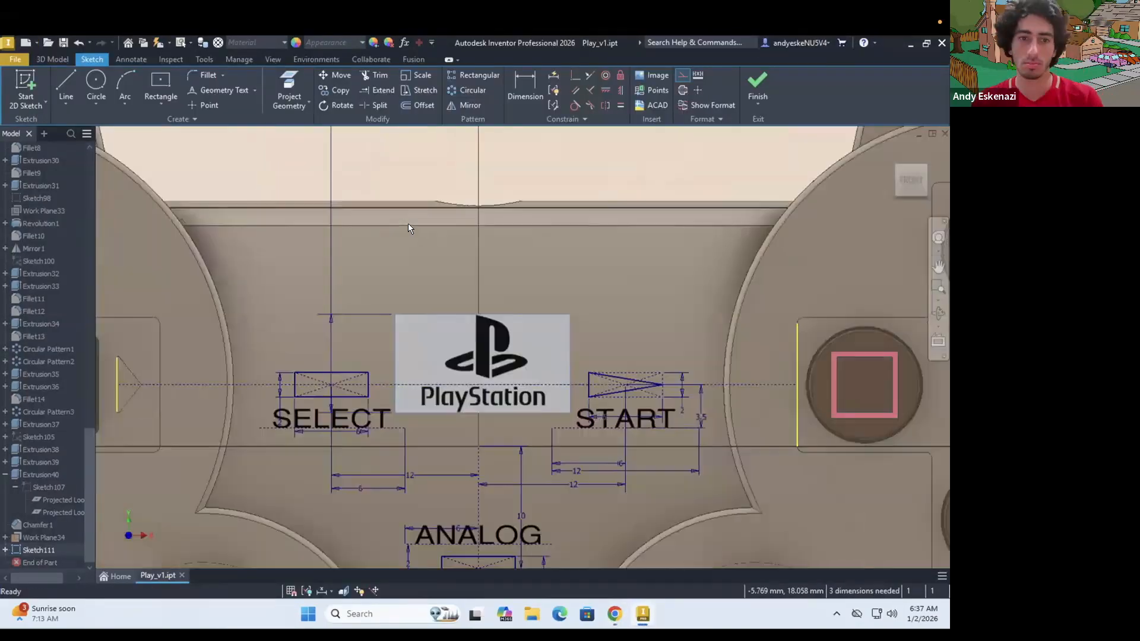
pyautogui.scroll(3, 454, 395)
pyautogui.moveTo(453, 395); pyautogui.dragTo(444, 332)
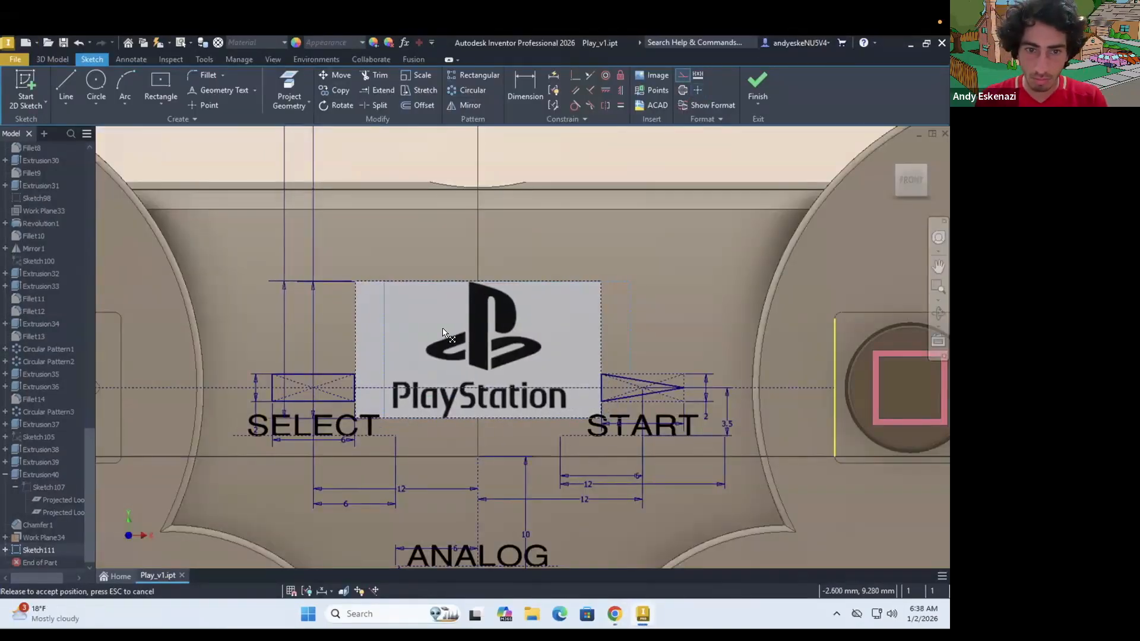
pyautogui.scroll(-2, 538, 295)
pyautogui.scroll(1, 623, 277)
# Step: Set the SONY image's height to 10 mm and move the image directly above the PlayStation logo
pyautogui.press('d')
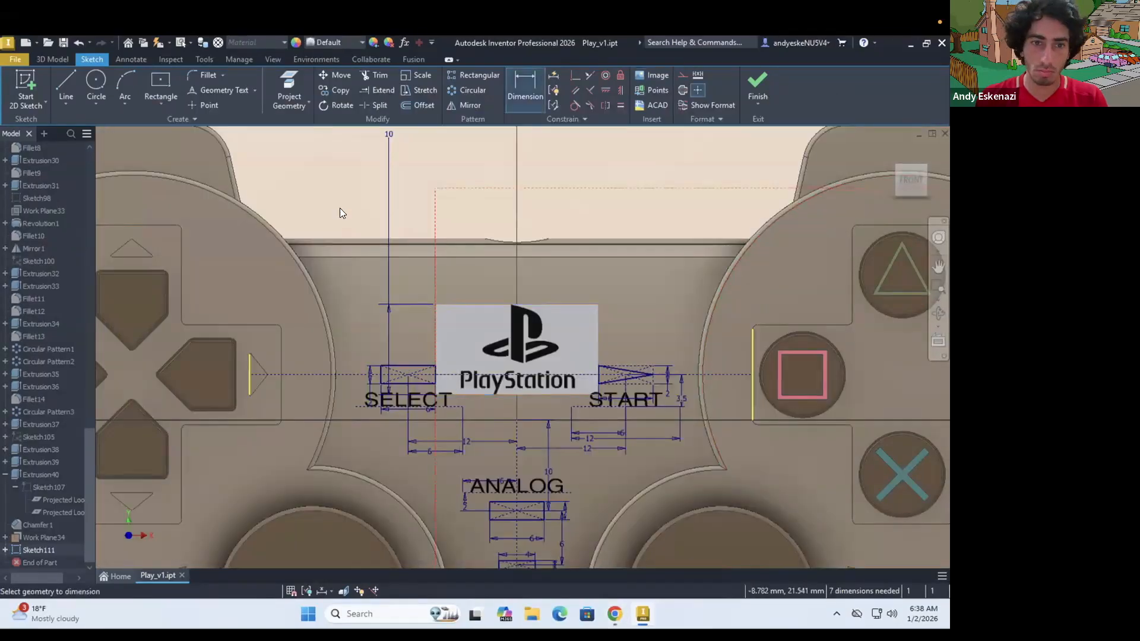
pyautogui.scroll(-5, 531, 276)
pyautogui.press('Escape')
pyautogui.moveTo(606, 245); pyautogui.dragTo(638, 364, button='middle')
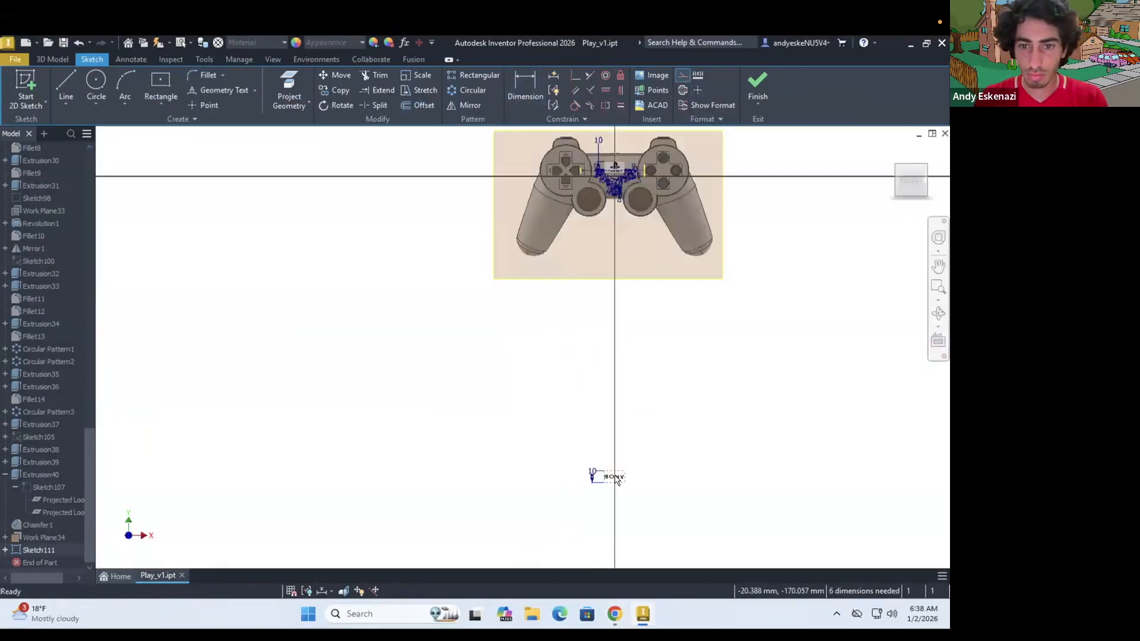
pyautogui.moveTo(618, 480); pyautogui.dragTo(618, 208)
pyautogui.scroll(3, 618, 178)
pyautogui.moveTo(574, 323); pyautogui.dragTo(582, 218)
pyautogui.scroll(6, 582, 218)
pyautogui.moveTo(582, 217); pyautogui.dragTo(328, 297)
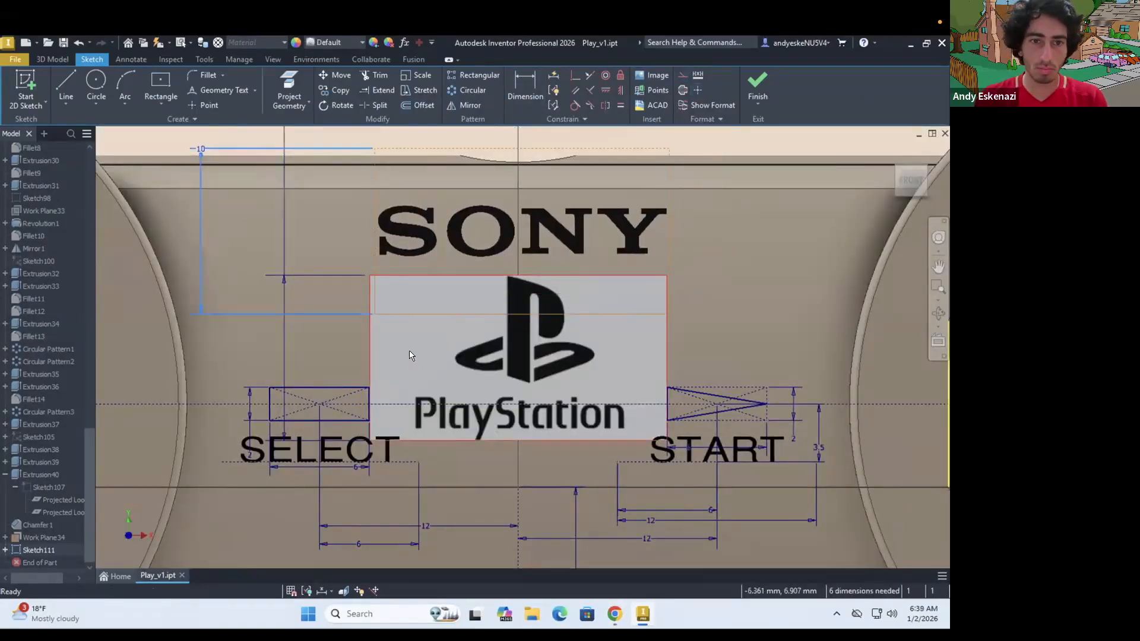
# Step: Fine-tune the placement of the SONY and PlayStation logo images along the controller's vertical centre line
pyautogui.scroll(-4, 410, 351)
pyautogui.moveTo(518, 319); pyautogui.dragTo(506, 325)
pyautogui.scroll(2, 457, 359)
pyautogui.moveTo(458, 359); pyautogui.dragTo(468, 358)
pyautogui.moveTo(490, 277); pyautogui.dragTo(486, 286)
# Step: Trace the outer vertical edge and slanted bottom edge of the logo's P stem with lines
pyautogui.scroll(6, 432, 365)
pyautogui.press('l')
pyautogui.scroll(3, 484, 172)
pyautogui.click(484, 171)
pyautogui.scroll(-4, 485, 179)
pyautogui.scroll(4, 487, 297)
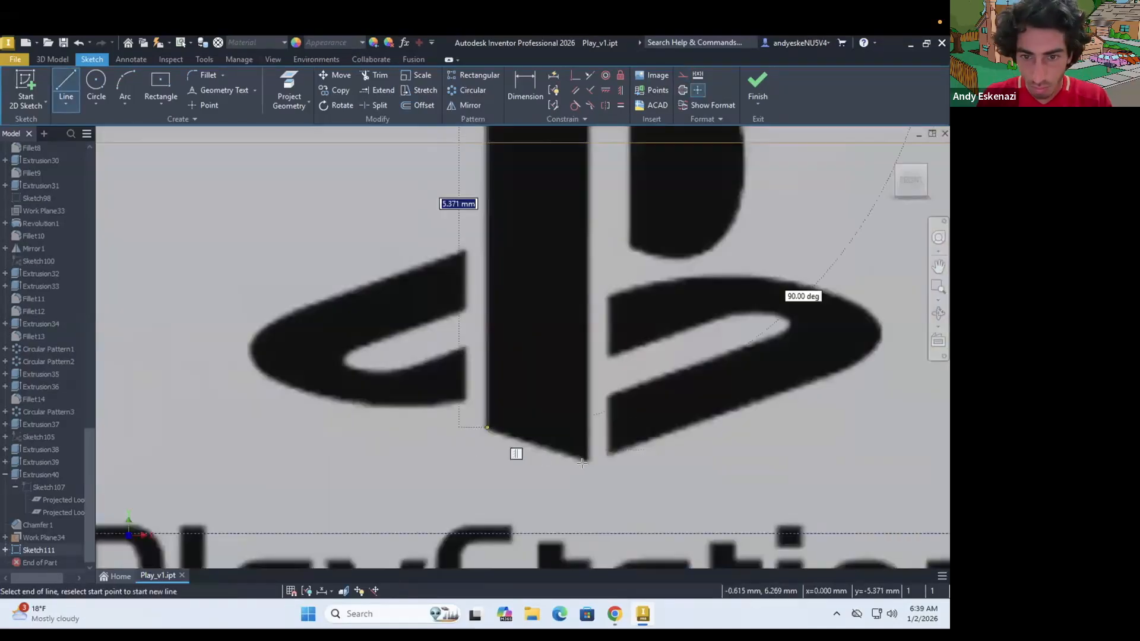
pyautogui.click(582, 463)
# Step: Trace the straight upper edge, vertical end and inner edge of the left swoosh's upper prong with lines
pyautogui.scroll(-2, 583, 392)
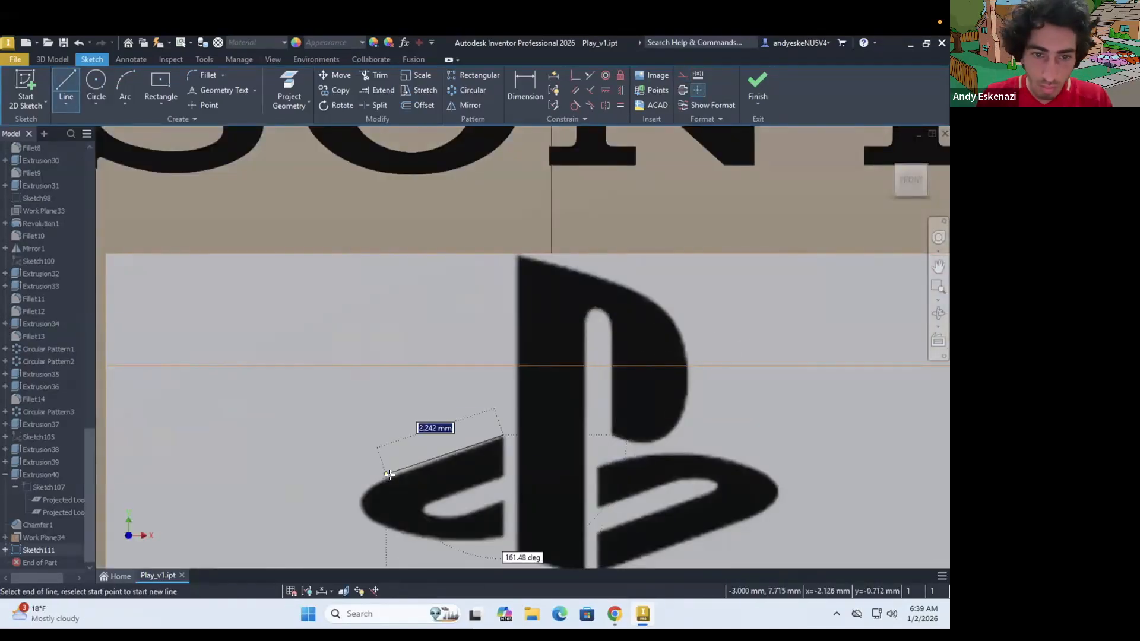
pyautogui.click(504, 476)
pyautogui.scroll(5, 435, 500)
pyautogui.click(445, 491)
pyautogui.press('Escape')
pyautogui.scroll(-3, 497, 409)
# Step: Trace the inner edge and vertical end of the left swoosh's lower prong with lines
pyautogui.press('l')
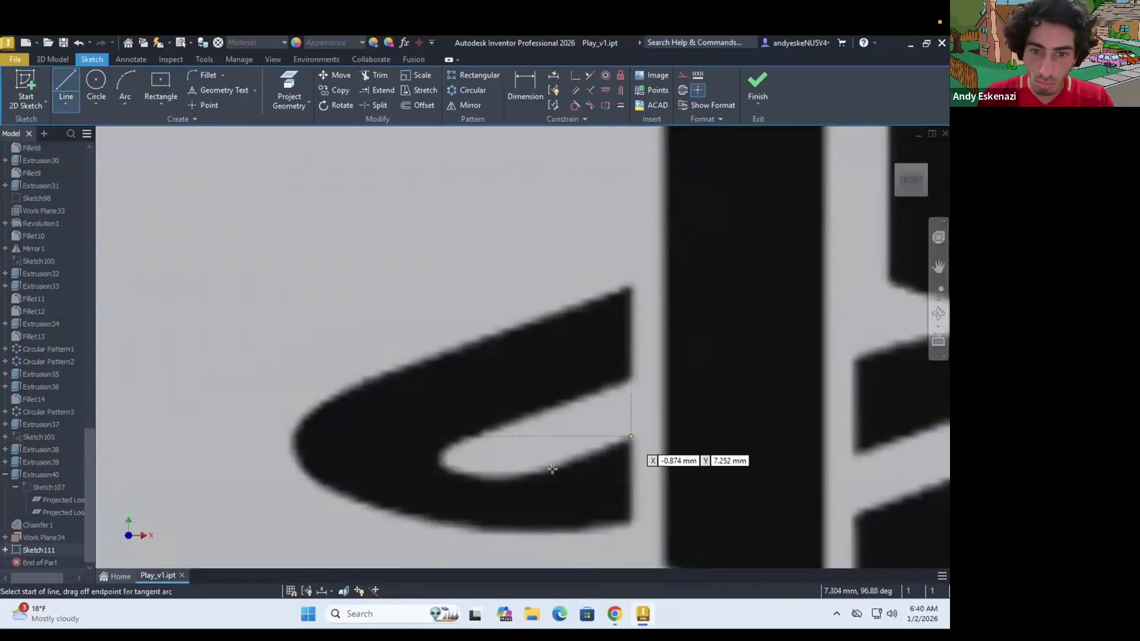
pyautogui.scroll(4, 546, 471)
pyautogui.click(545, 471)
pyautogui.press('Escape')
pyautogui.scroll(-3, 702, 389)
pyautogui.press('l')
pyautogui.click(704, 399)
pyautogui.click(704, 493)
# Step: Trace the outer and inner curves of the left swoosh with interpolation splines
pyautogui.click(66, 104)
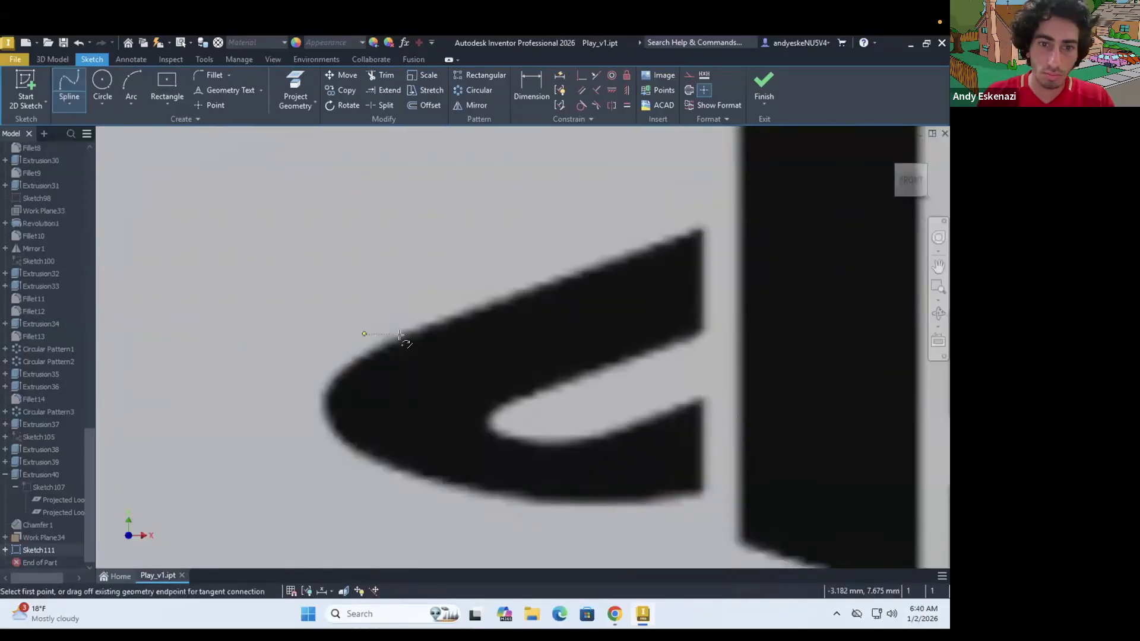
pyautogui.press('Escape')
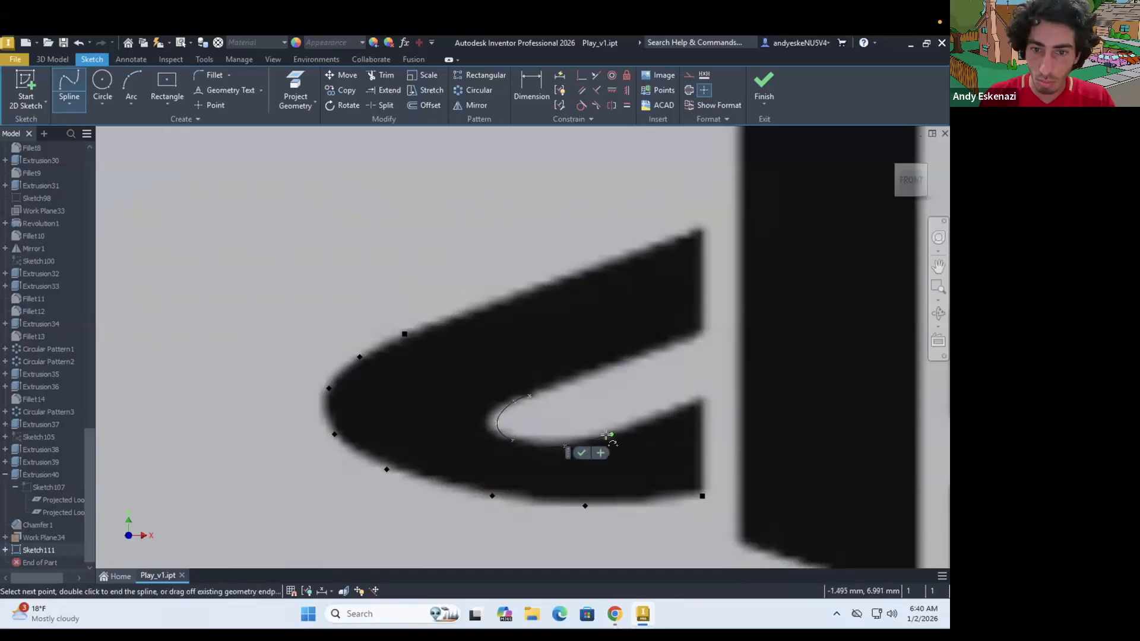
pyautogui.doubleClick(606, 436)
pyautogui.press('Escape')
pyautogui.scroll(3, 532, 380)
# Step: Trace the outer curve of the P's bowl with a spline from its lower inner corner to the stem's top corner
pyautogui.scroll(-9, 578, 359)
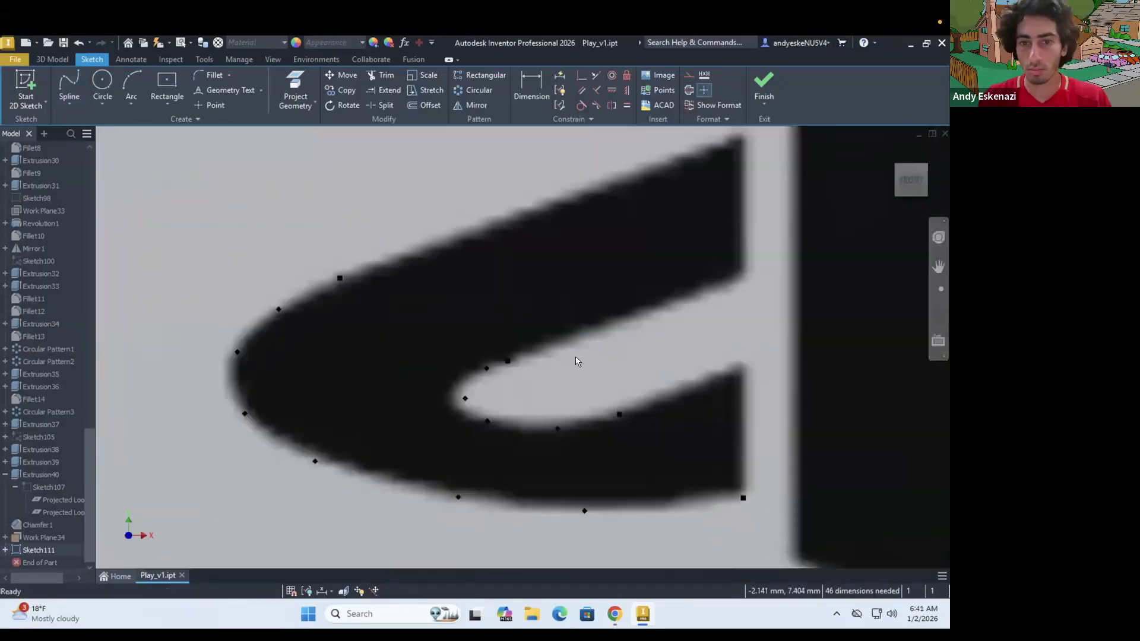
pyautogui.scroll(4, 739, 208)
pyautogui.press('l')
pyautogui.scroll(-5, 536, 384)
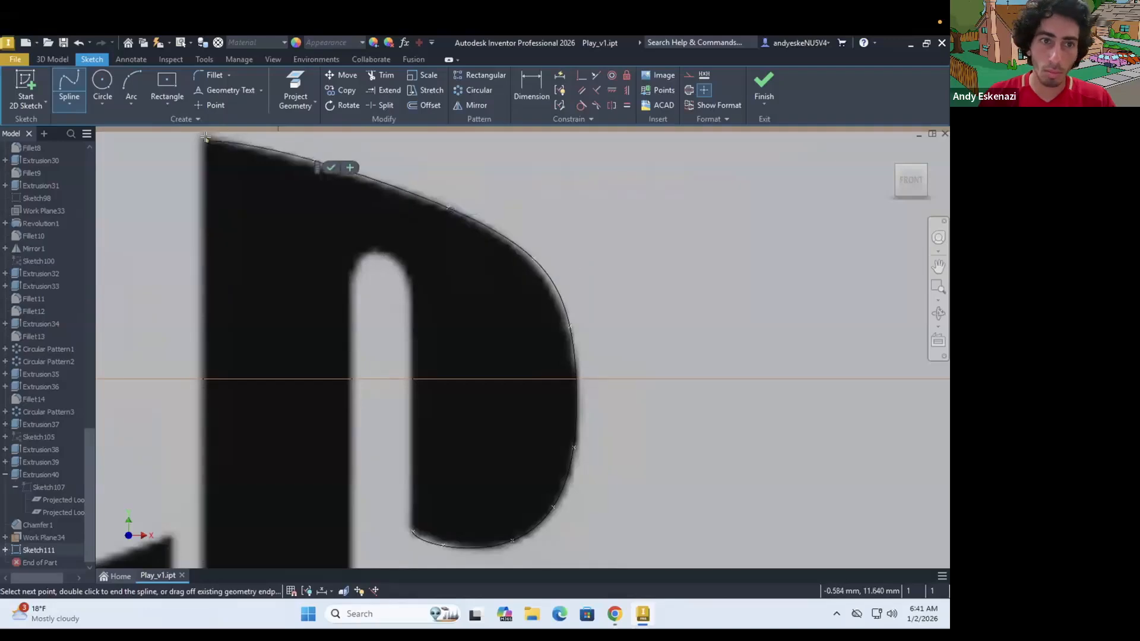
pyautogui.click(203, 141)
pyautogui.scroll(-3, 196, 139)
pyautogui.click(331, 168)
pyautogui.scroll(2, 435, 193)
# Step: Trace the rounded top of the slot inside the P with a spline and delete its extra fit point
pyautogui.scroll(6, 438, 193)
pyautogui.click(72, 86)
pyautogui.scroll(-5, 314, 300)
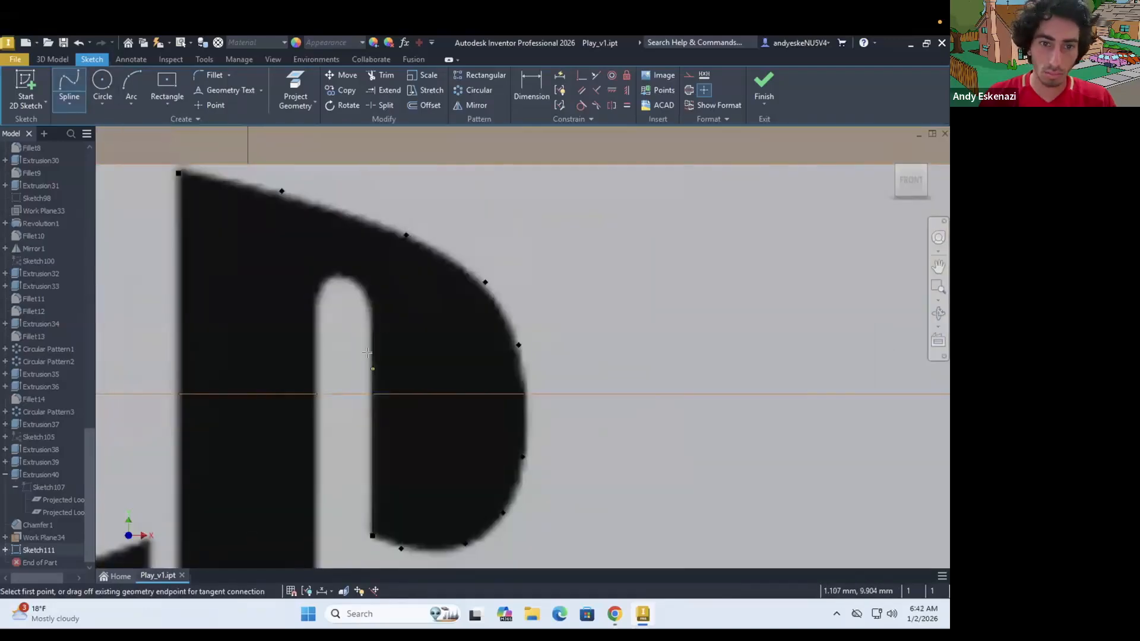
pyautogui.click(317, 310)
pyautogui.press('Return')
pyautogui.scroll(5, 319, 309)
pyautogui.click(510, 293)
pyautogui.press('Delete')
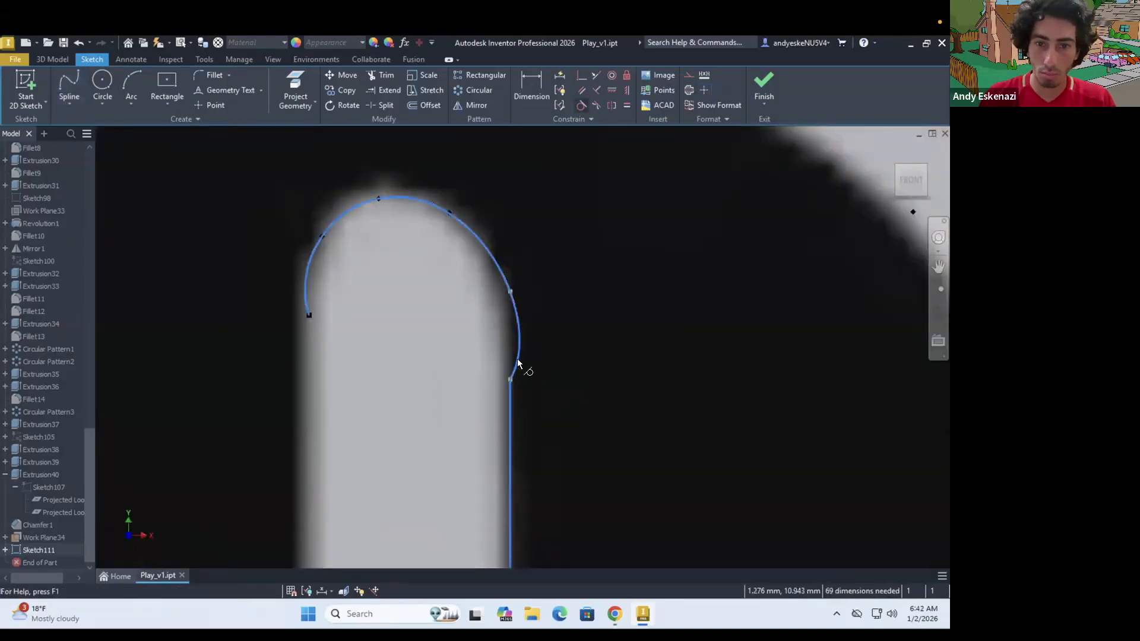
# Step: Trace the straight edges of the logo's right swoosh with lines
pyautogui.press('l')
pyautogui.scroll(-6, 494, 264)
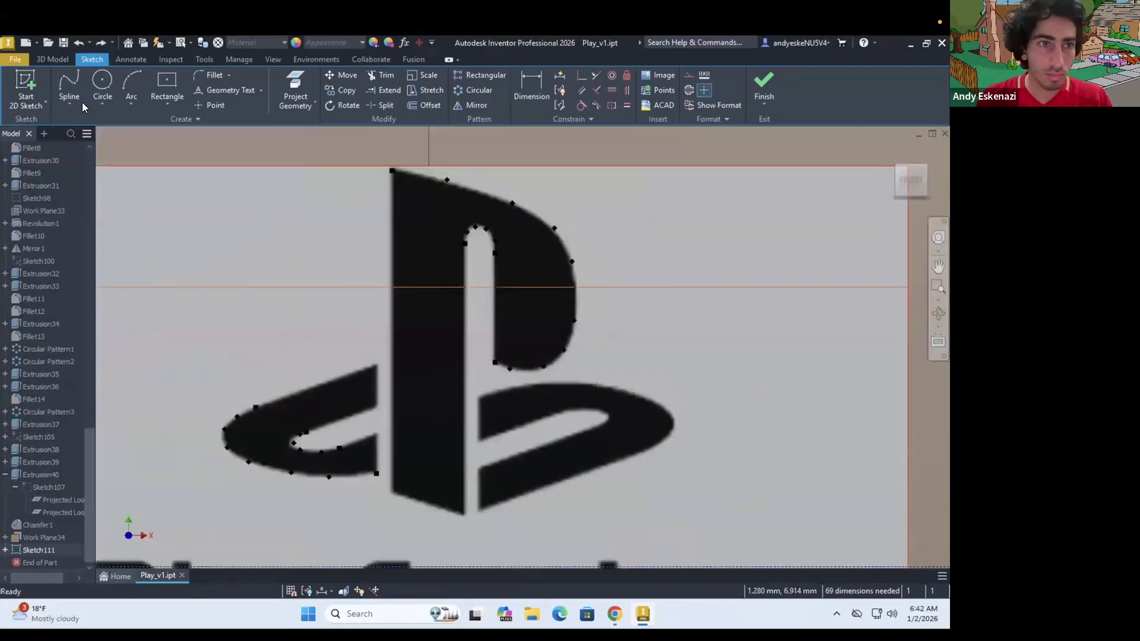
pyautogui.scroll(4, 462, 512)
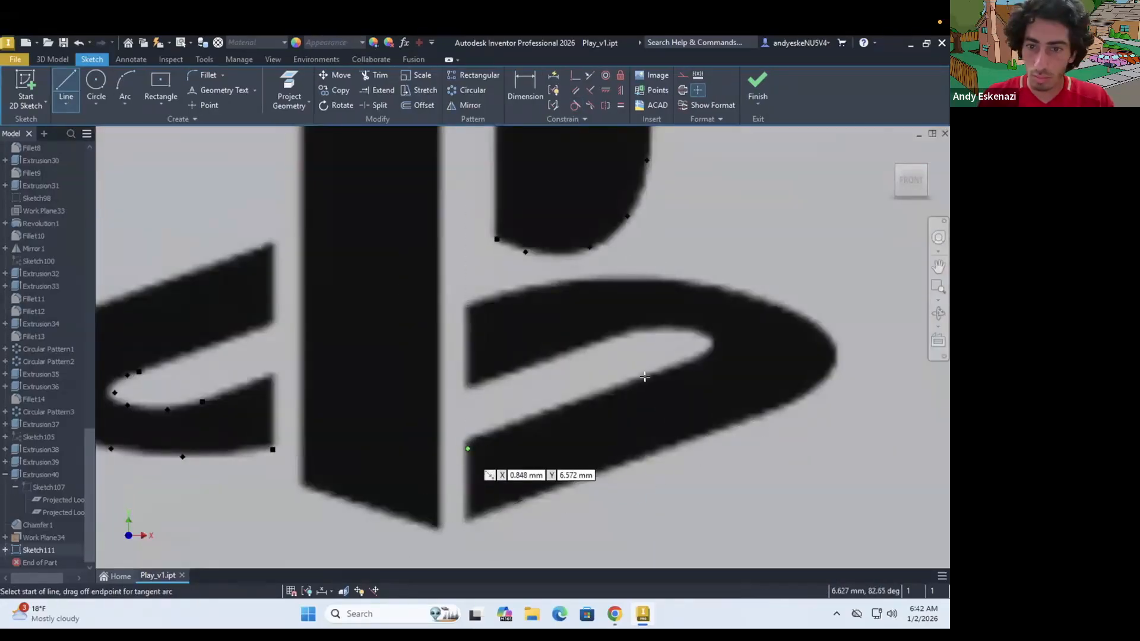
# Step: Switch to Chrome and look up the font types of the Sony and PlayStation logos, including the image results
pyautogui.hotkey('alt', 'Tab')
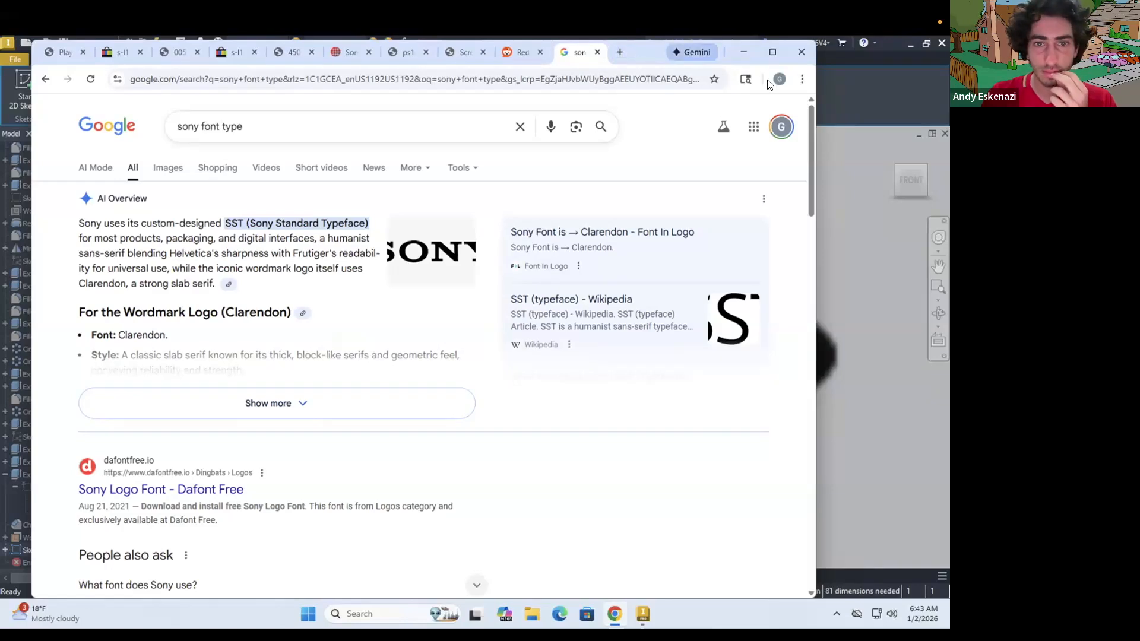
pyautogui.hotkey('alt', 'Tab')
pyautogui.scroll(-3, 378, 416)
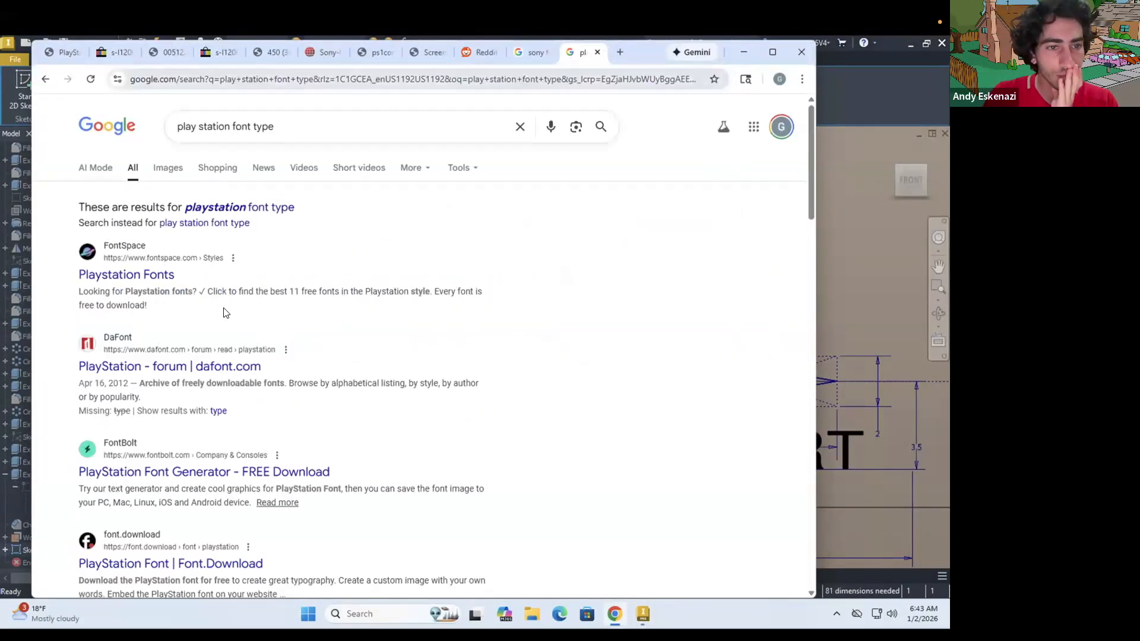
pyautogui.click(178, 167)
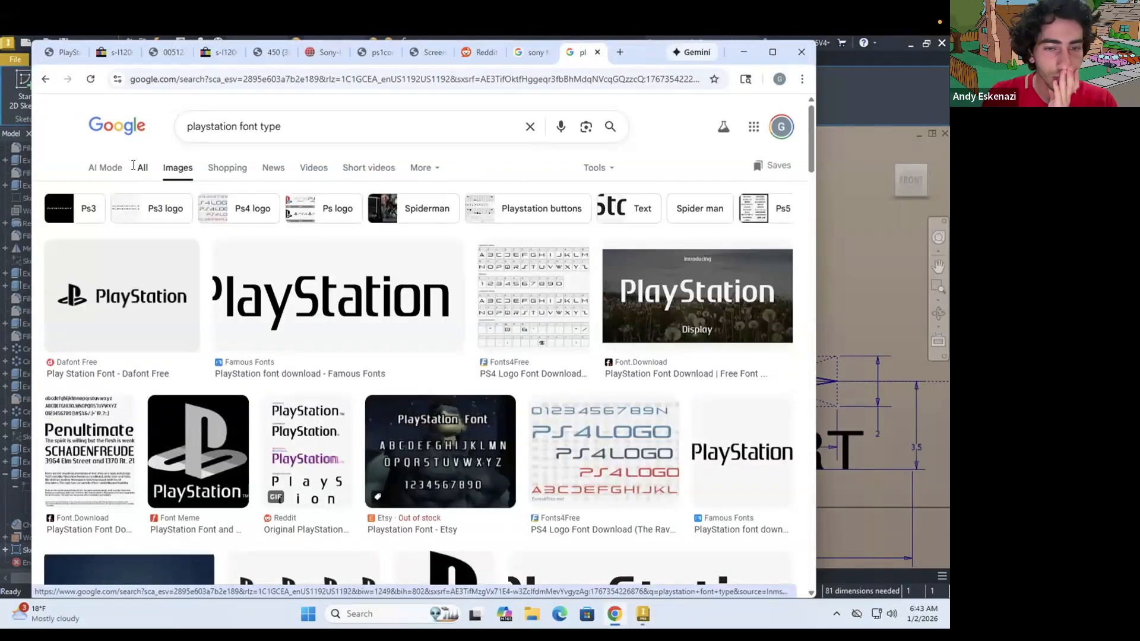
pyautogui.click(134, 171)
# Step: Return to Inventor and start sketch text SONY over the SONY image
pyautogui.hotkey('alt', 'Tab')
pyautogui.click(254, 90)
pyautogui.click(214, 111)
pyautogui.click(309, 222)
pyautogui.write('SONY')
pyautogui.doubleClick(183, 452)
# Step: Format the SONY text in bold Georgia with 130% stretch
pyautogui.click(229, 400)
pyautogui.press('h')
pyautogui.scroll(8, 234, 250)
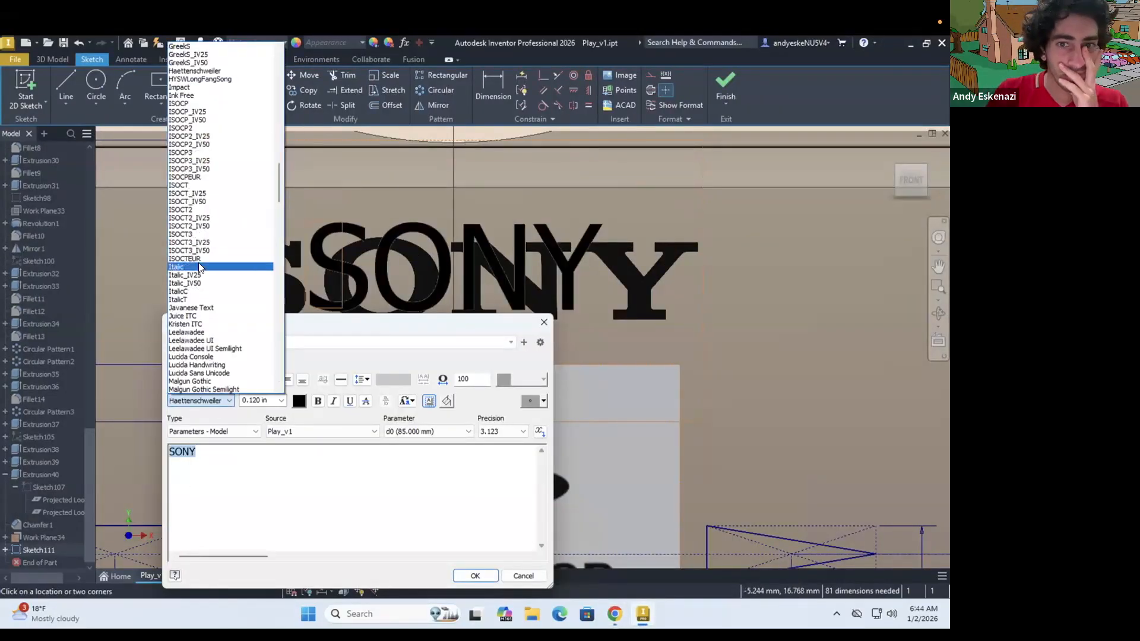
pyautogui.click(195, 158)
pyautogui.moveTo(479, 379); pyautogui.dragTo(441, 378)
pyautogui.write('120')
pyautogui.click(317, 401)
pyautogui.write('130')
pyautogui.click(475, 576)
pyautogui.press('Escape')
# Step: Move the SONY text over the image's lettering and try Garamond as its font before going back to Georgia
pyautogui.moveTo(524, 280); pyautogui.dragTo(425, 294)
pyautogui.doubleClick(545, 294)
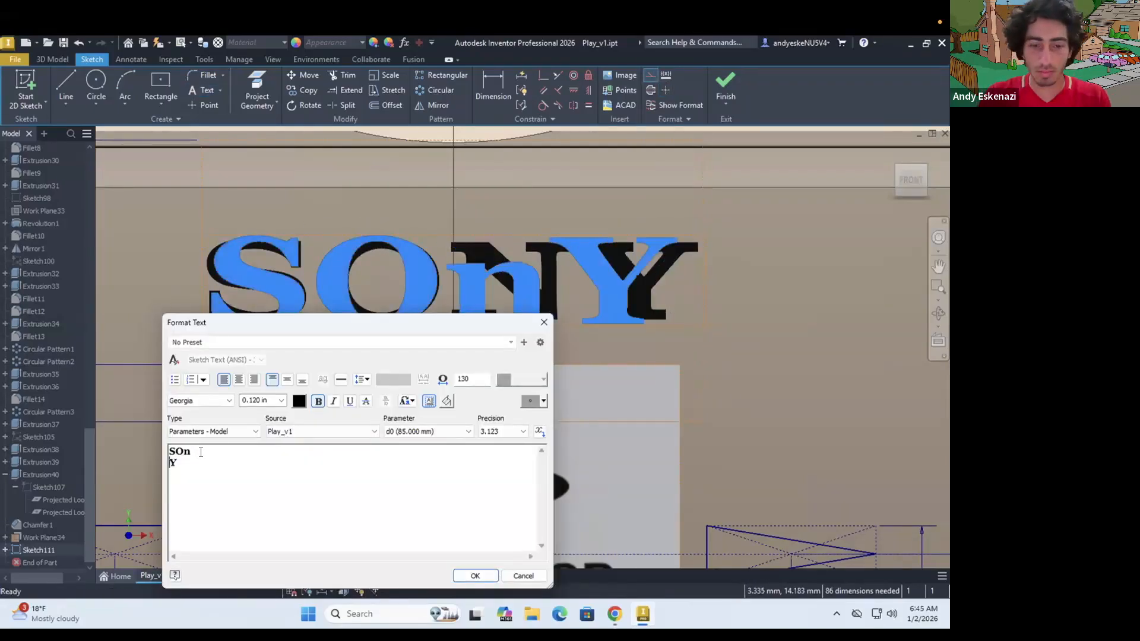
pyautogui.hotkey('ctrl', 'a')
pyautogui.click(229, 401)
pyautogui.click(233, 213)
pyautogui.click(206, 401)
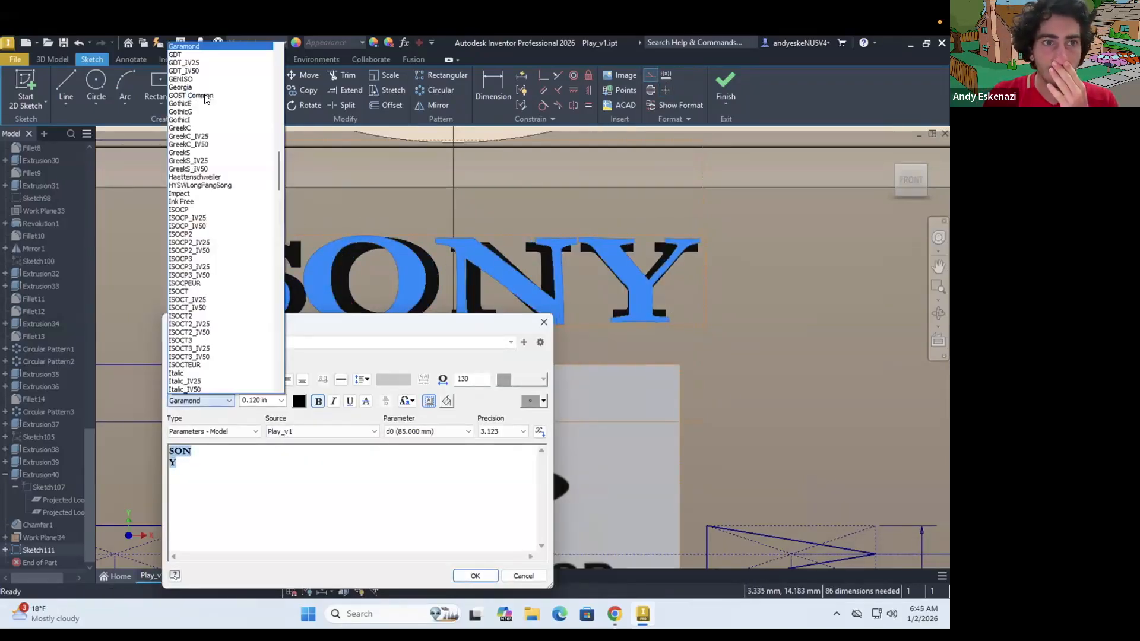
pyautogui.click(186, 90)
pyautogui.click(478, 577)
# Step: Copy the sketch text, change the copy to the single letter Y and place it over the image's Y
pyautogui.hotkey('ctrl', 'c')
pyautogui.hotkey('ctrl', 'v')
pyautogui.doubleClick(475, 297)
pyautogui.hotkey('ctrl', 'a')
pyautogui.write('Y')
pyautogui.click(474, 577)
pyautogui.moveTo(351, 299); pyautogui.dragTo(644, 288)
pyautogui.scroll(5, 612, 244)
pyautogui.moveTo(557, 240); pyautogui.dragTo(555, 241)
# Step: Trace the outer curve of the right swoosh with an interpolation spline from its lower edge around to its upper corner
pyautogui.scroll(-5, 659, 267)
pyautogui.scroll(-5, 669, 238)
pyautogui.scroll(10, 620, 339)
pyautogui.click(66, 104)
pyautogui.click(93, 126)
pyautogui.click(66, 104)
pyautogui.click(94, 202)
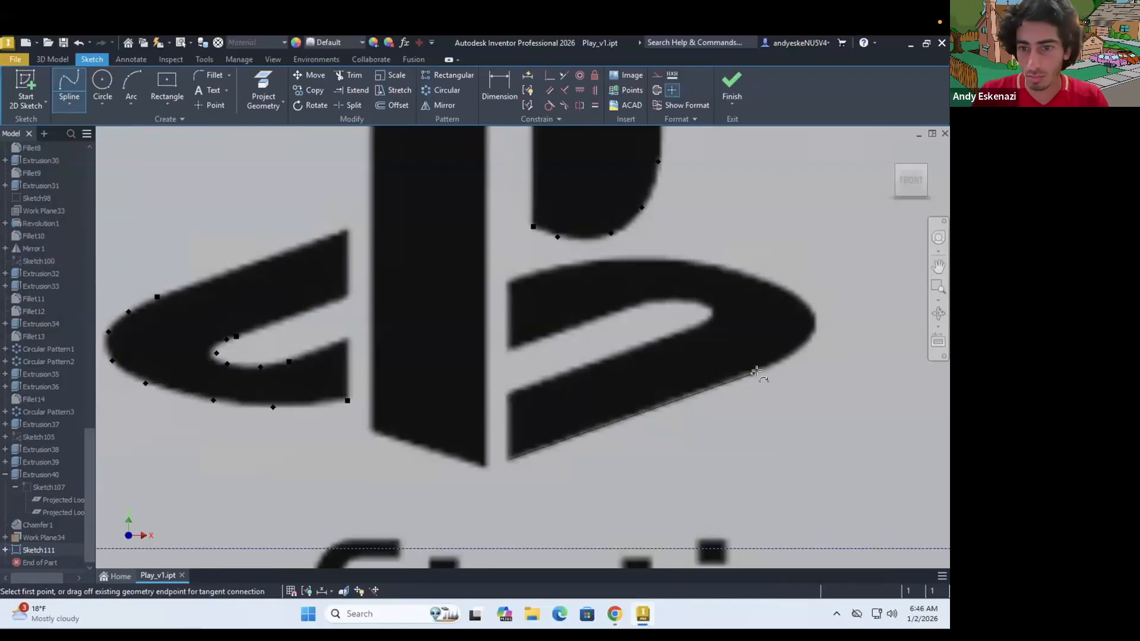
pyautogui.press('Return')
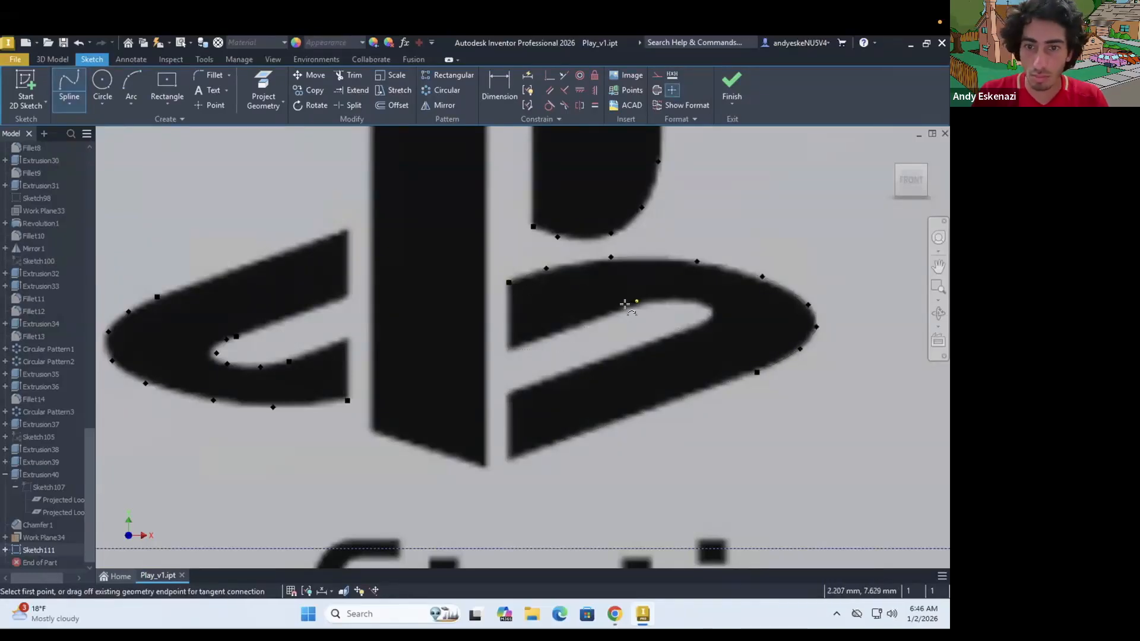
# Step: Trace the inner rounded end of the right swoosh with a spline and refine its fit to the adjoining straight edge
pyautogui.scroll(3, 708, 312)
pyautogui.click(710, 305)
pyautogui.press('Escape')
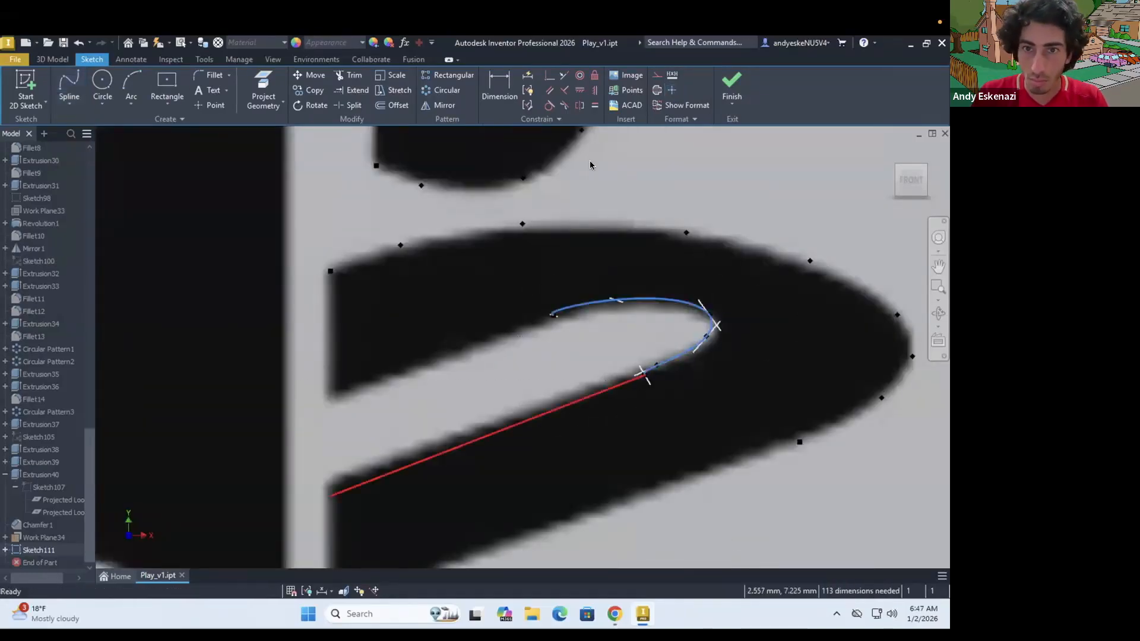
pyautogui.scroll(2, 652, 377)
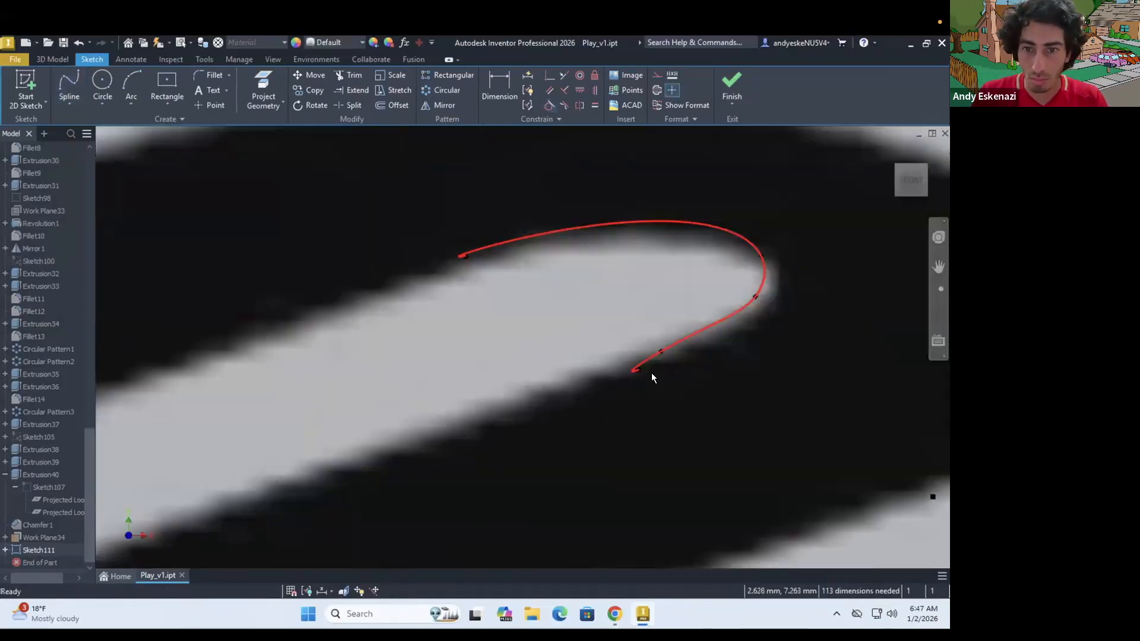
pyautogui.doubleClick(459, 252)
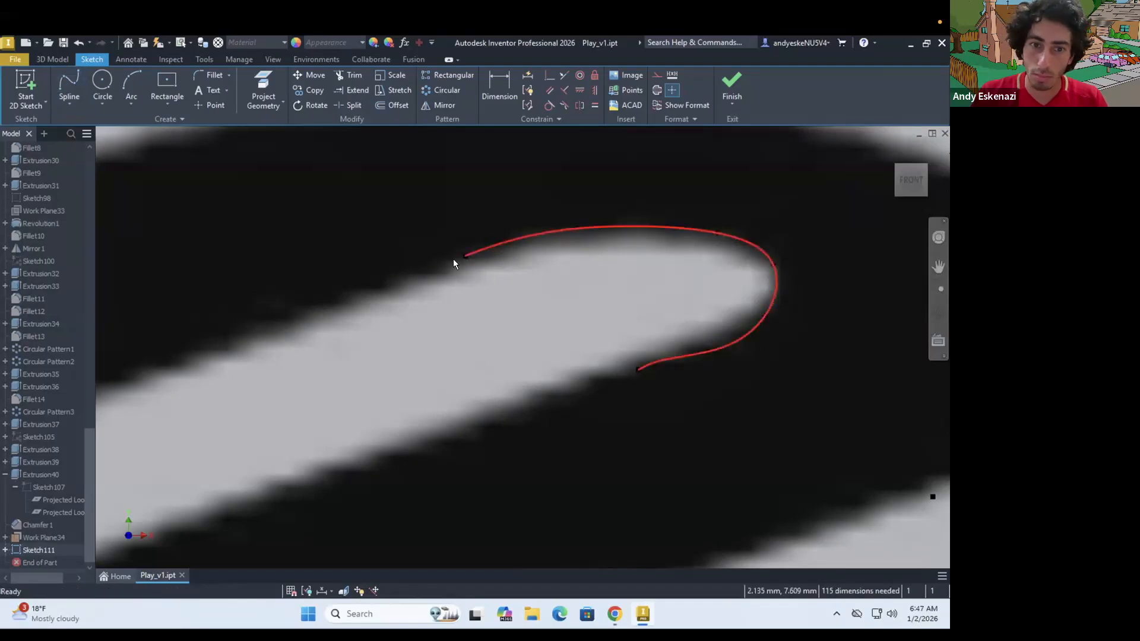
# Step: Insert an extra fit point in the spline around the right swoosh's inner rounded end and shape it to the image
pyautogui.rightClick(759, 321)
pyautogui.click(713, 333)
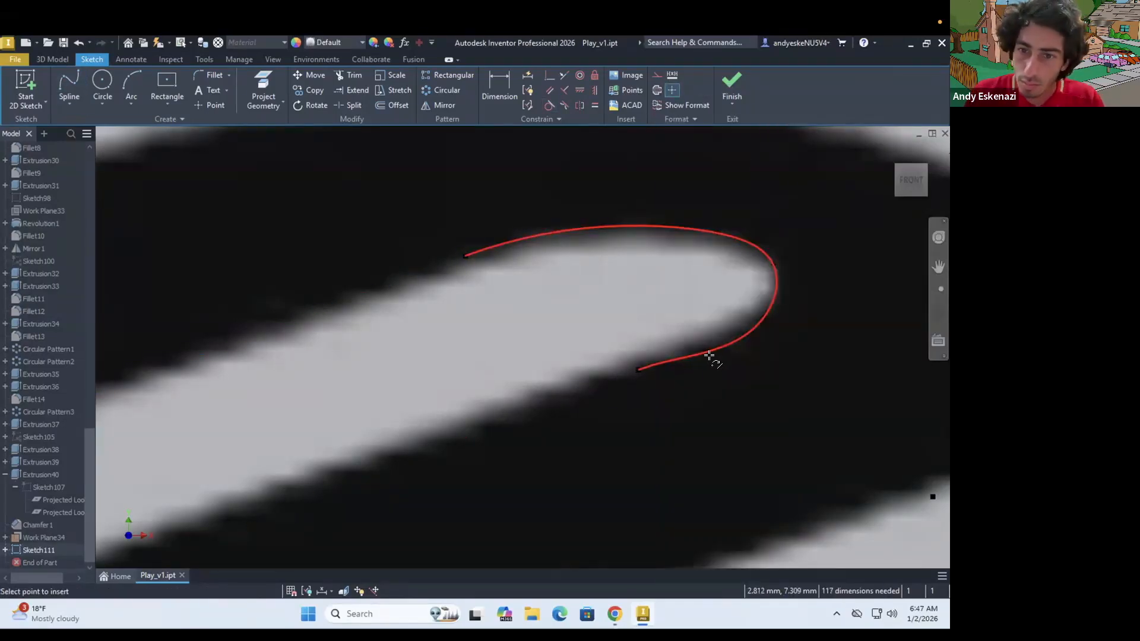
pyautogui.scroll(-2, 740, 330)
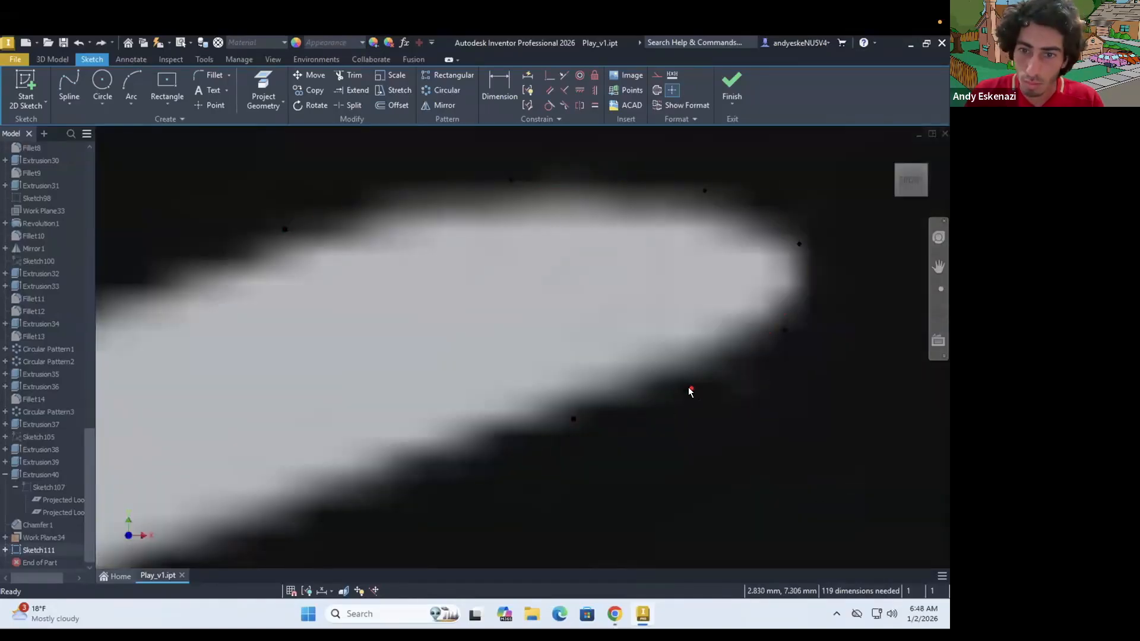
pyautogui.scroll(5, 699, 334)
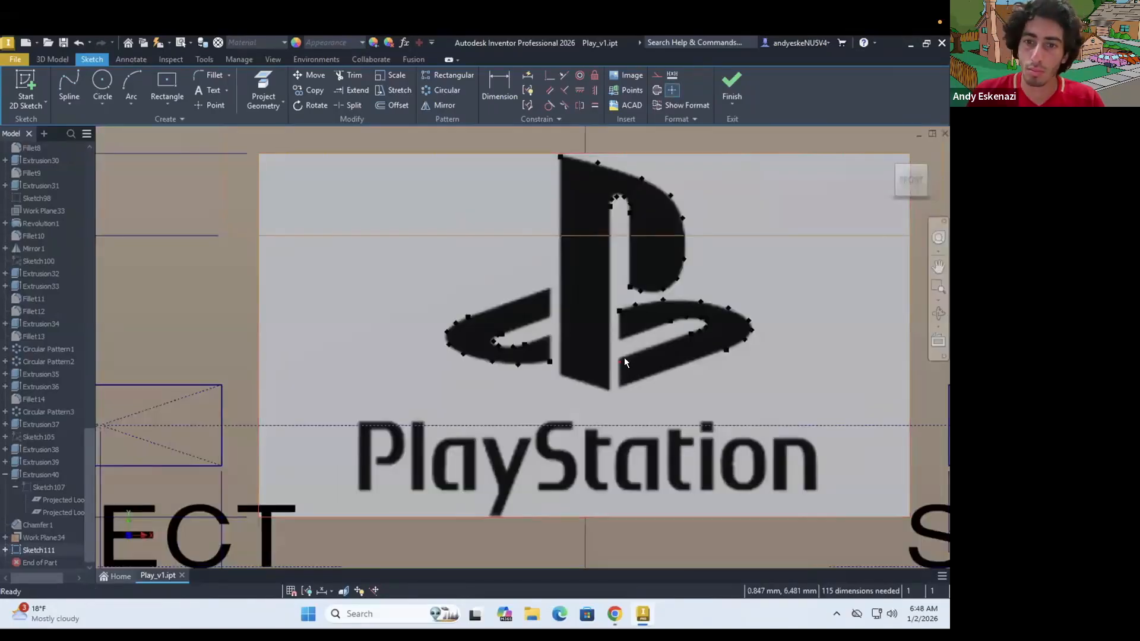
# Step: Add a bold sketch text reading Play over the image's PlayStation lettering and try Dubai as its font
pyautogui.scroll(3, 608, 458)
pyautogui.scroll(-1, 575, 461)
pyautogui.scroll(3, 466, 297)
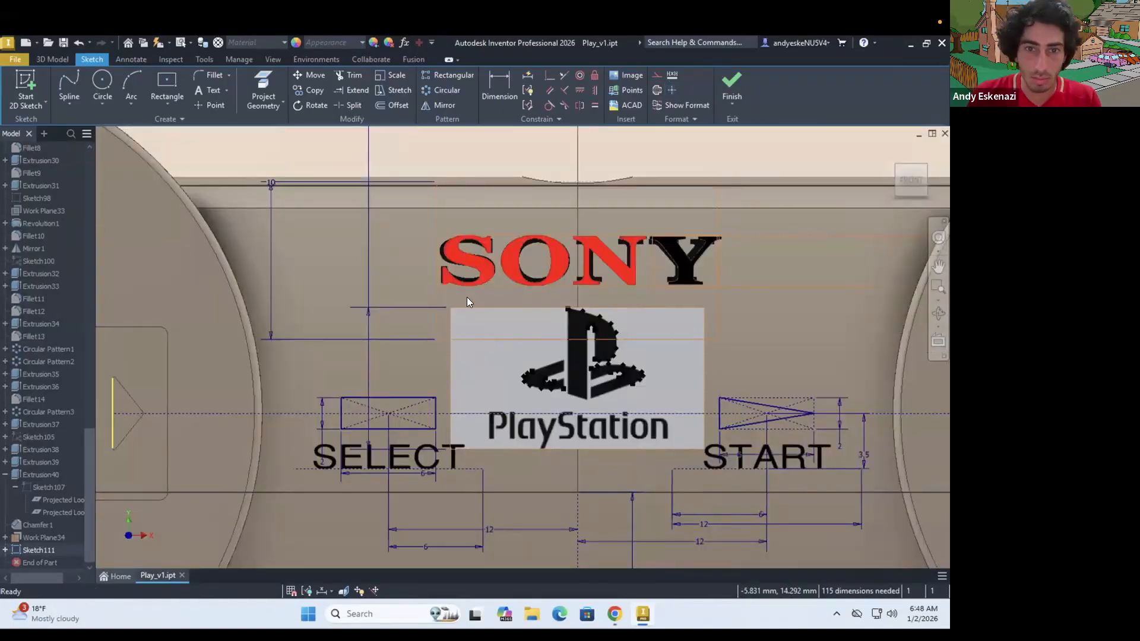
pyautogui.doubleClick(475, 270)
pyautogui.press('BackSpace')
pyautogui.write('y')
pyautogui.moveTo(188, 453); pyautogui.dragTo(169, 454)
pyautogui.click(230, 401)
pyautogui.click(217, 286)
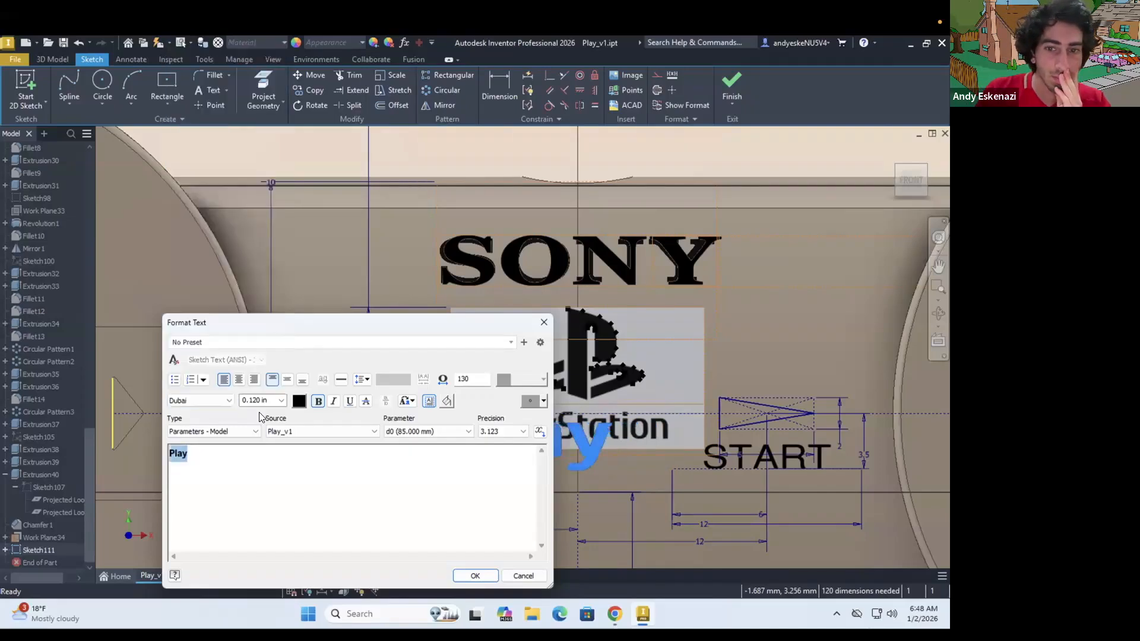
# Step: Try other fonts for the Play text, including Consolas, to match the image's lettering
pyautogui.moveTo(285, 323); pyautogui.dragTo(220, 357)
pyautogui.click(165, 436)
pyautogui.scroll(12, 130, 159)
pyautogui.click(119, 97)
pyautogui.click(155, 436)
pyautogui.scroll(7, 127, 314)
pyautogui.scroll(-1, 128, 321)
pyautogui.click(130, 408)
pyautogui.click(154, 436)
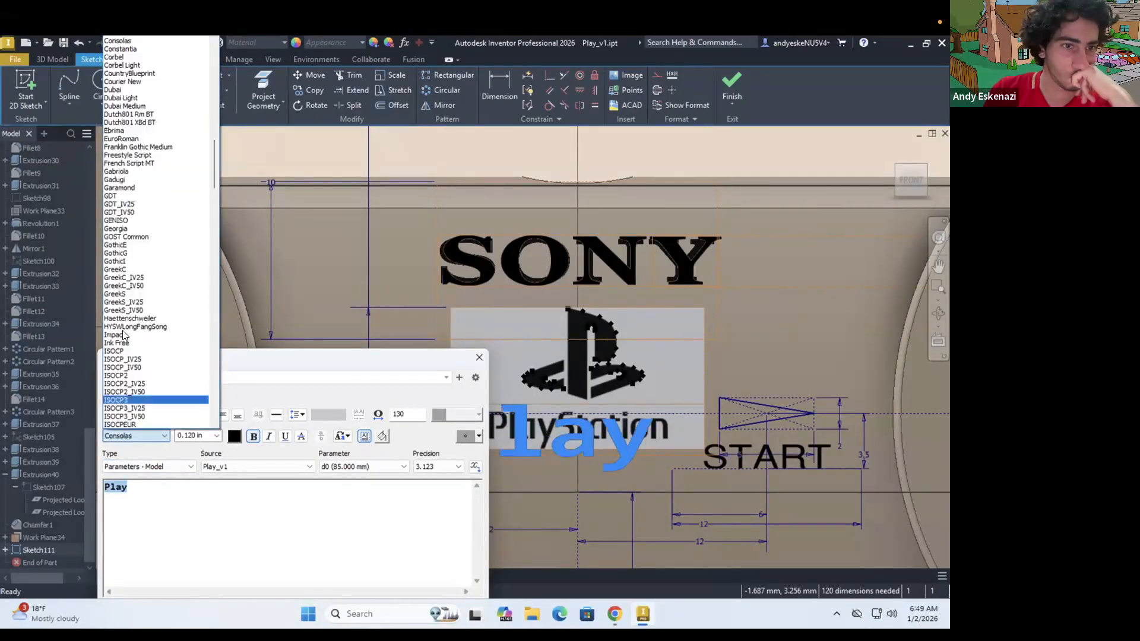
# Step: Try one more font for the Play text, then discard the text altogether
pyautogui.scroll(15, 128, 178)
pyautogui.click(128, 65)
pyautogui.click(156, 437)
pyautogui.scroll(13, 149, 212)
pyautogui.scroll(-9, 149, 211)
pyautogui.click(479, 358)
pyautogui.press('Delete')
# Step: Trace the letter P of the PlayStation lettering with lines for the straight edges and arcs for the bowl
pyautogui.scroll(6, 571, 448)
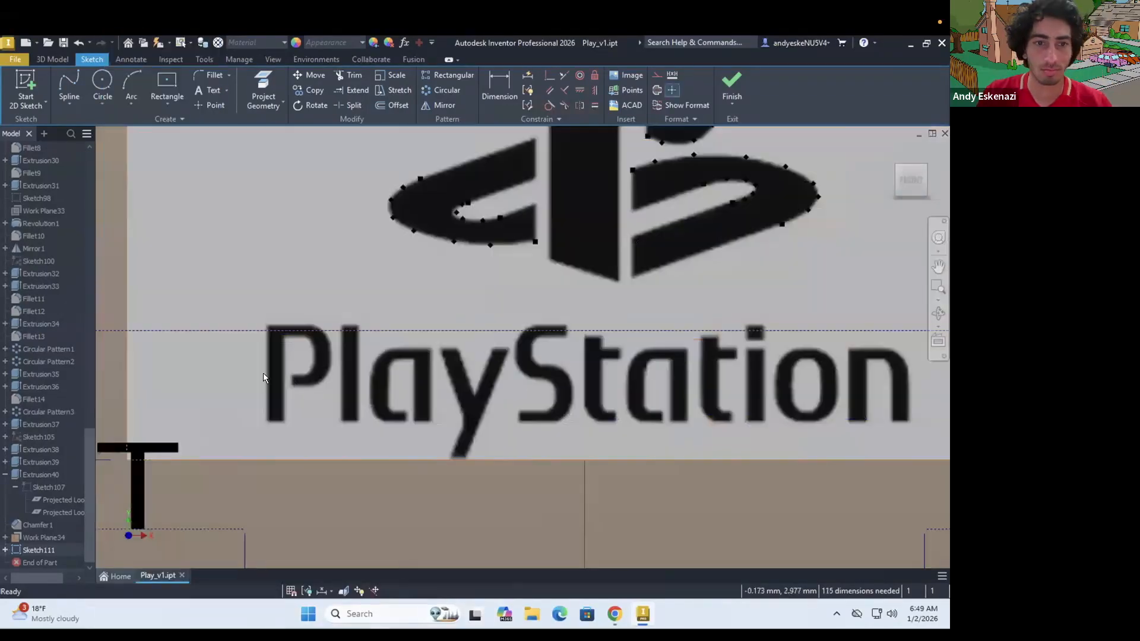
pyautogui.scroll(3, 264, 378)
pyautogui.press('l')
pyautogui.press('Escape')
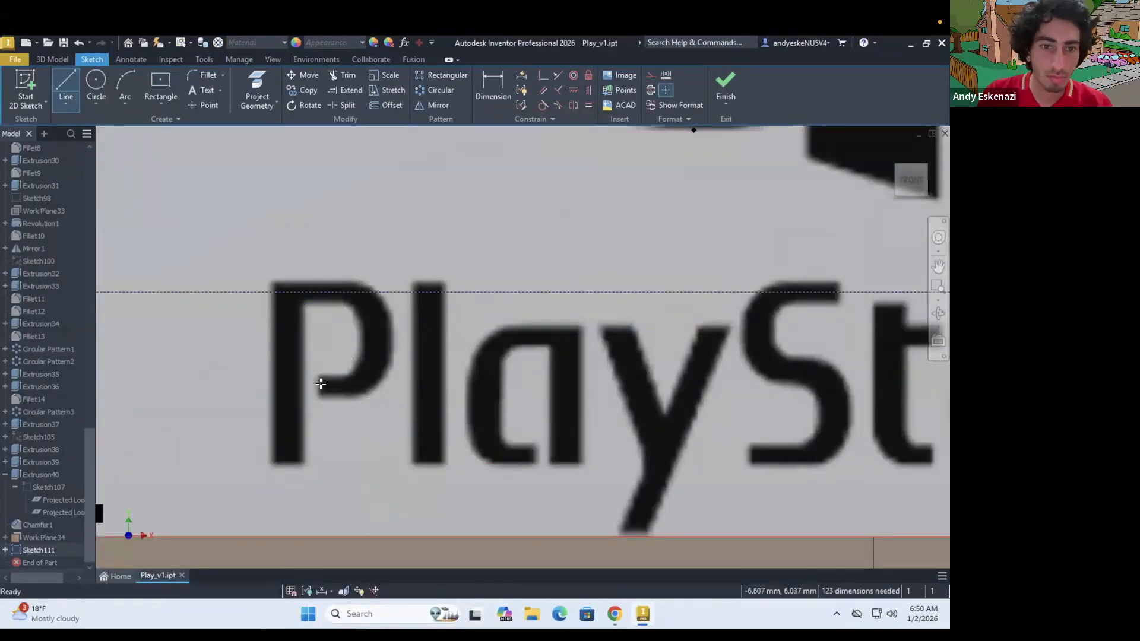
pyautogui.press('a')
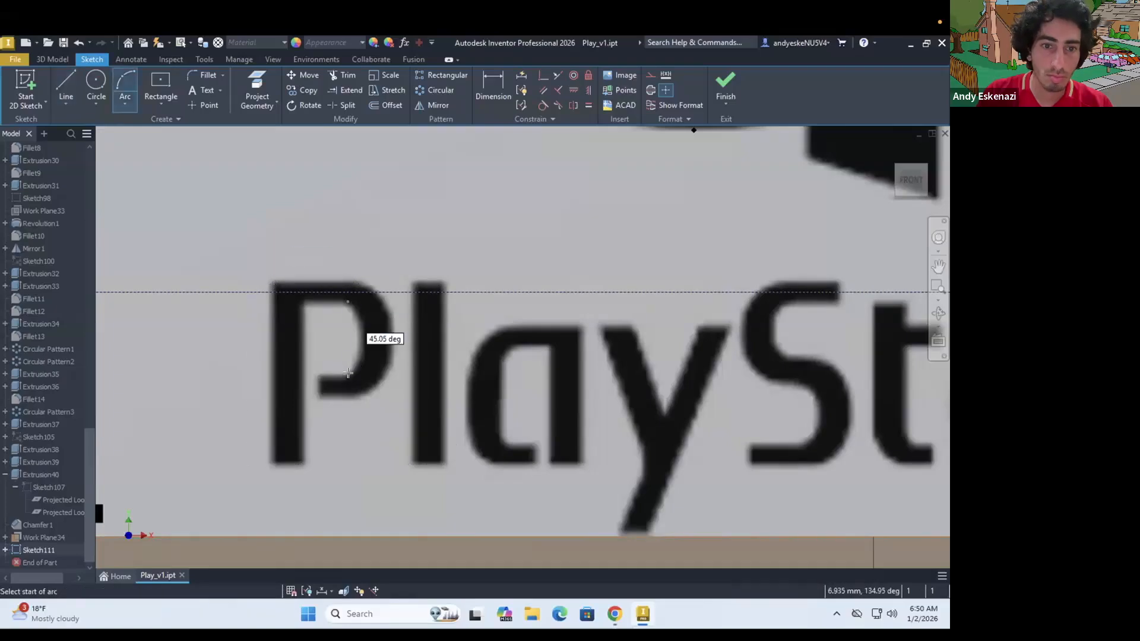
pyautogui.press('Escape')
# Step: Draw rectangles over the letter l and over the stem and dot of the letter i
pyautogui.press('r')
pyautogui.scroll(-2, 438, 345)
pyautogui.scroll(5, 897, 362)
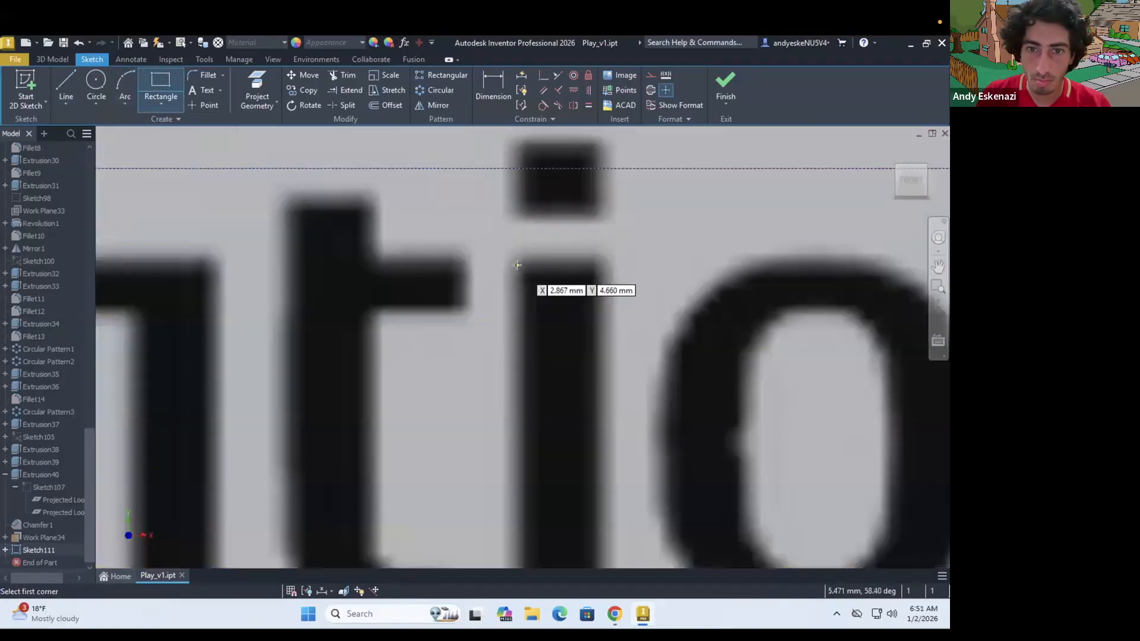
pyautogui.click(518, 263)
pyautogui.scroll(-4, 518, 264)
pyautogui.click(544, 386)
pyautogui.scroll(3, 544, 263)
pyautogui.click(487, 190)
pyautogui.press('Escape')
# Step: Trace the first letter a with lines along its stem and end, and arcs for its inner and outer curves
pyautogui.scroll(-5, 390, 322)
pyautogui.scroll(5, 226, 330)
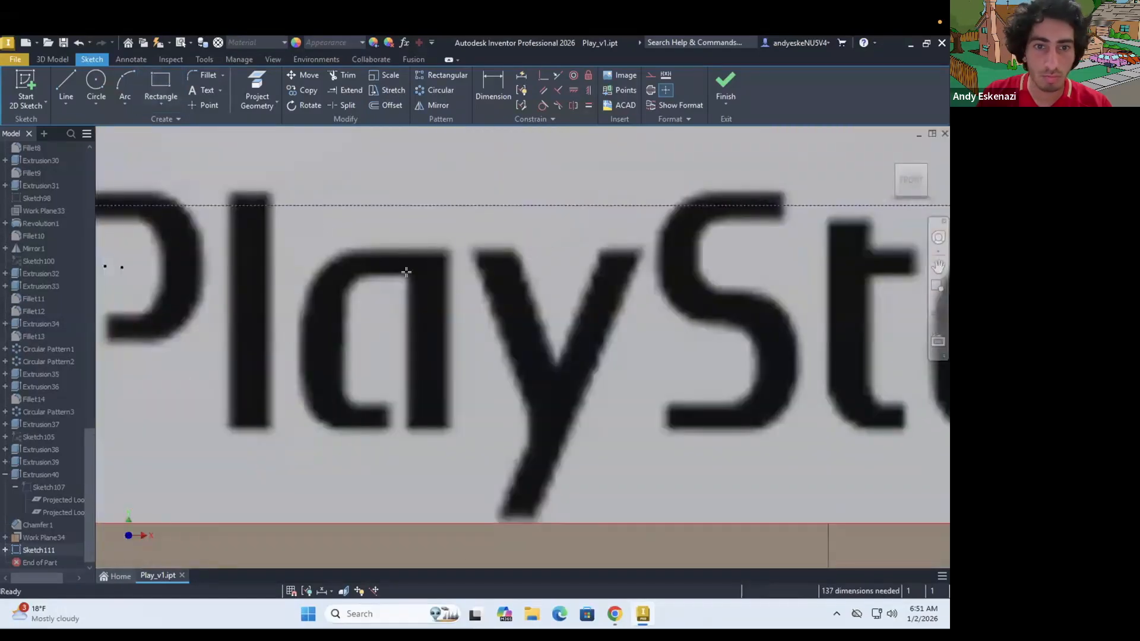
pyautogui.press('l')
pyautogui.click(405, 274)
pyautogui.click(406, 430)
pyautogui.click(448, 429)
pyautogui.click(356, 248)
pyautogui.press('Escape')
pyautogui.press('l')
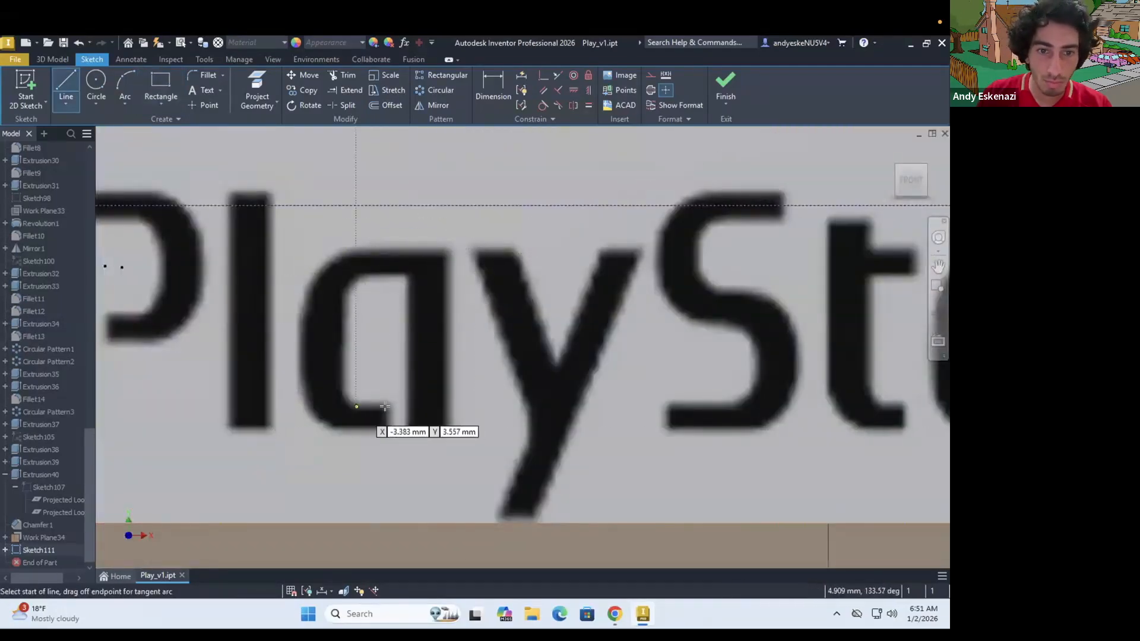
pyautogui.click(125, 87)
pyautogui.click(348, 429)
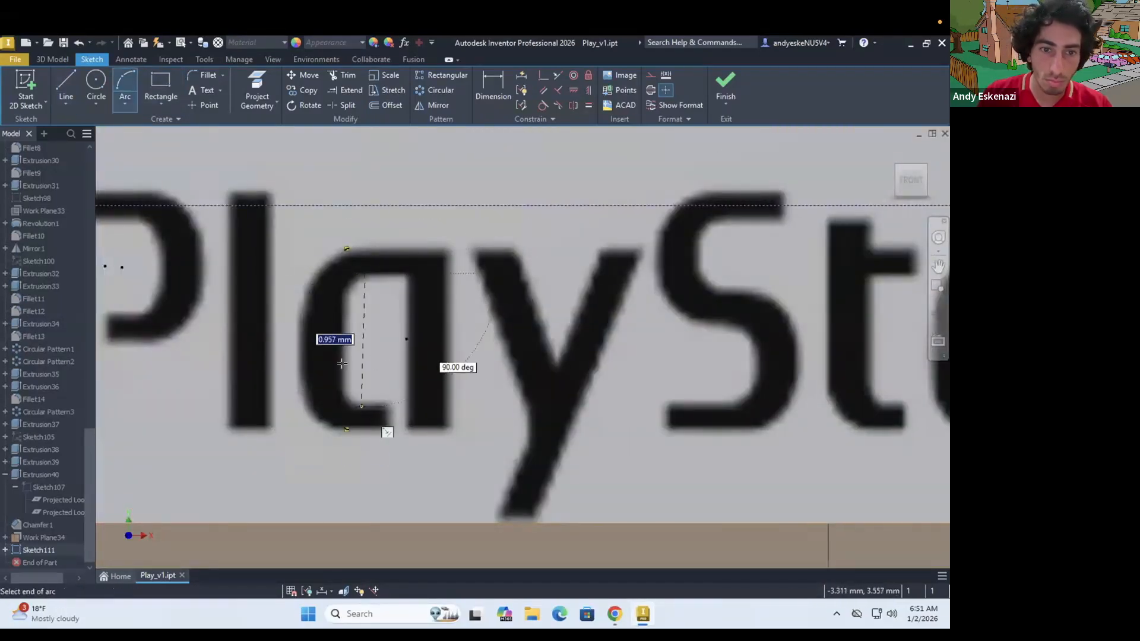
# Step: Trace the outline of the letter y with straight lines
pyautogui.press('l')
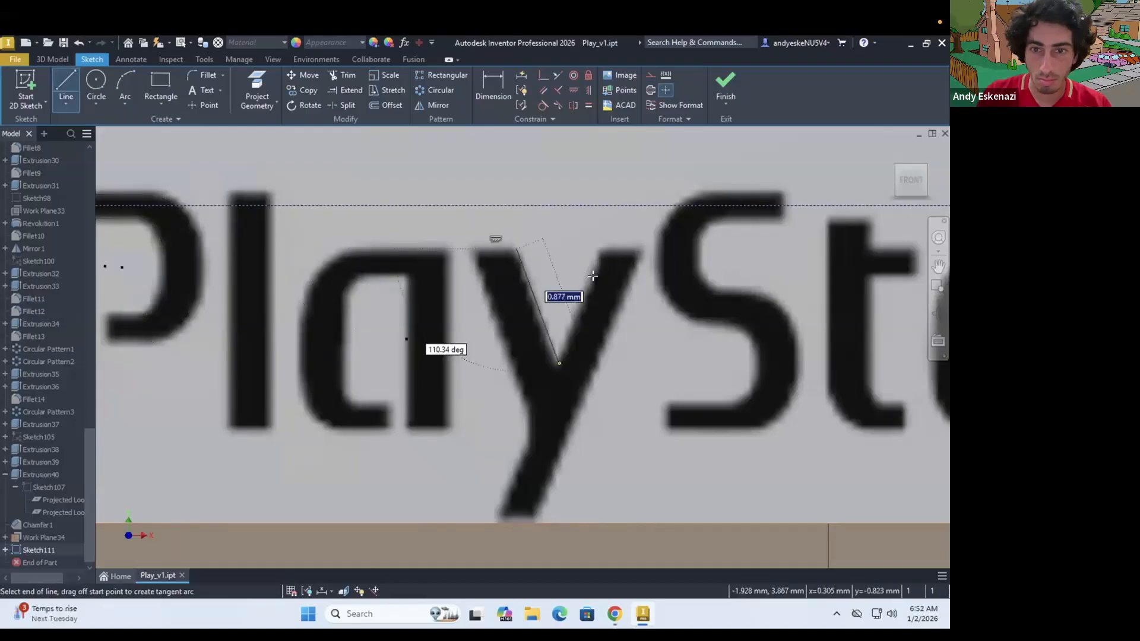
pyautogui.press('Escape')
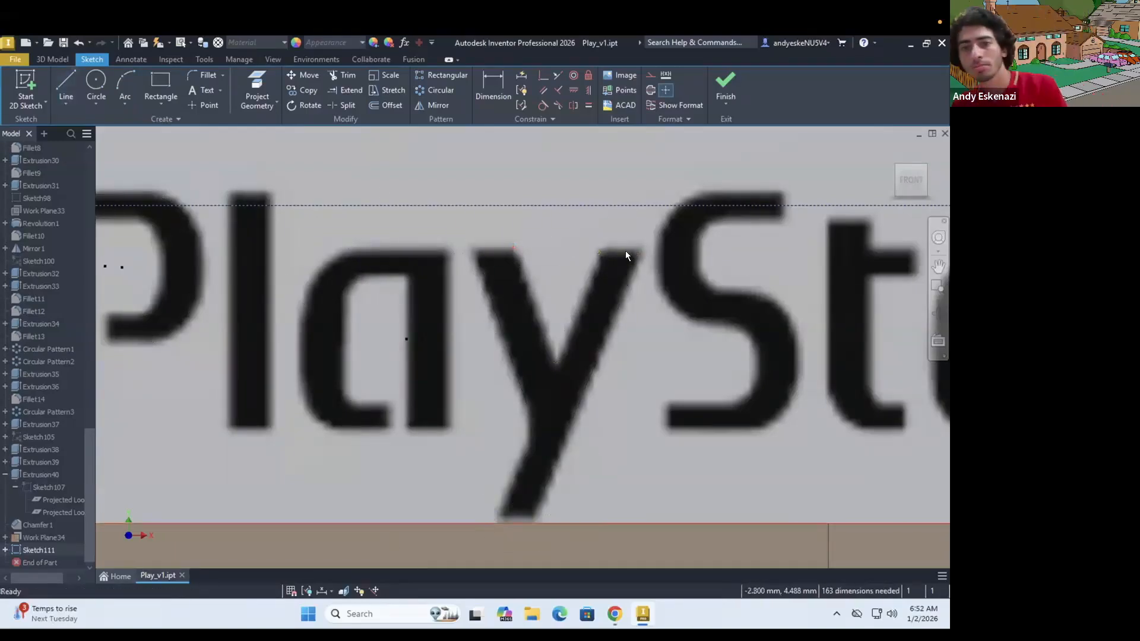
pyautogui.scroll(-2, 635, 258)
# Step: Trace the letter S with lines at its ends and inner and outer arcs for its upper and lower curves
pyautogui.scroll(4, 594, 234)
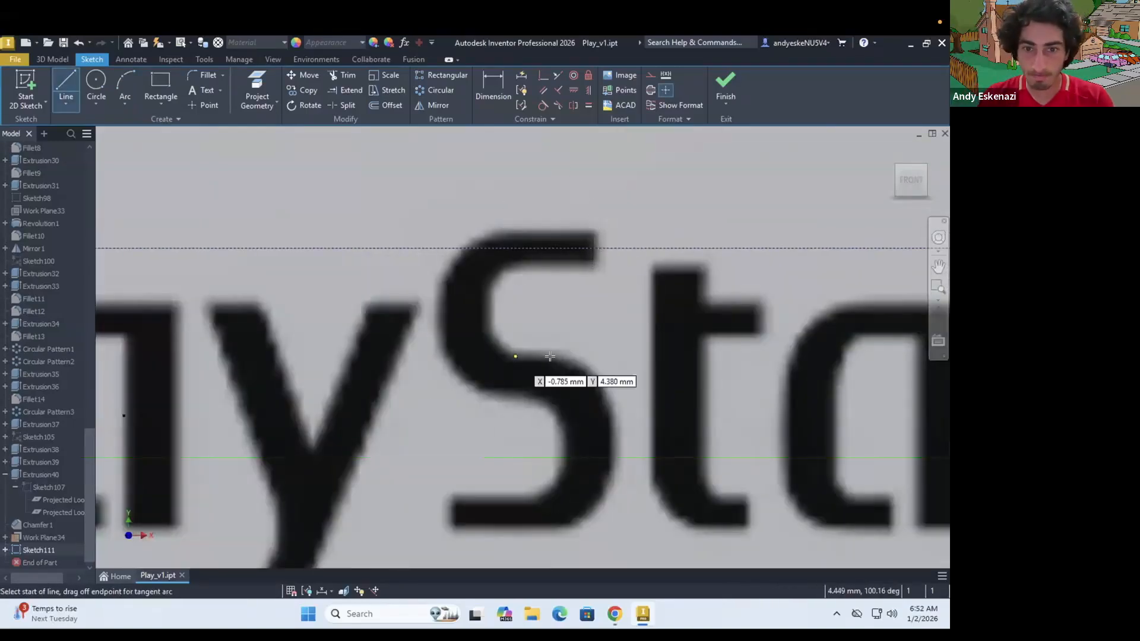
pyautogui.press('a')
pyautogui.click(568, 529)
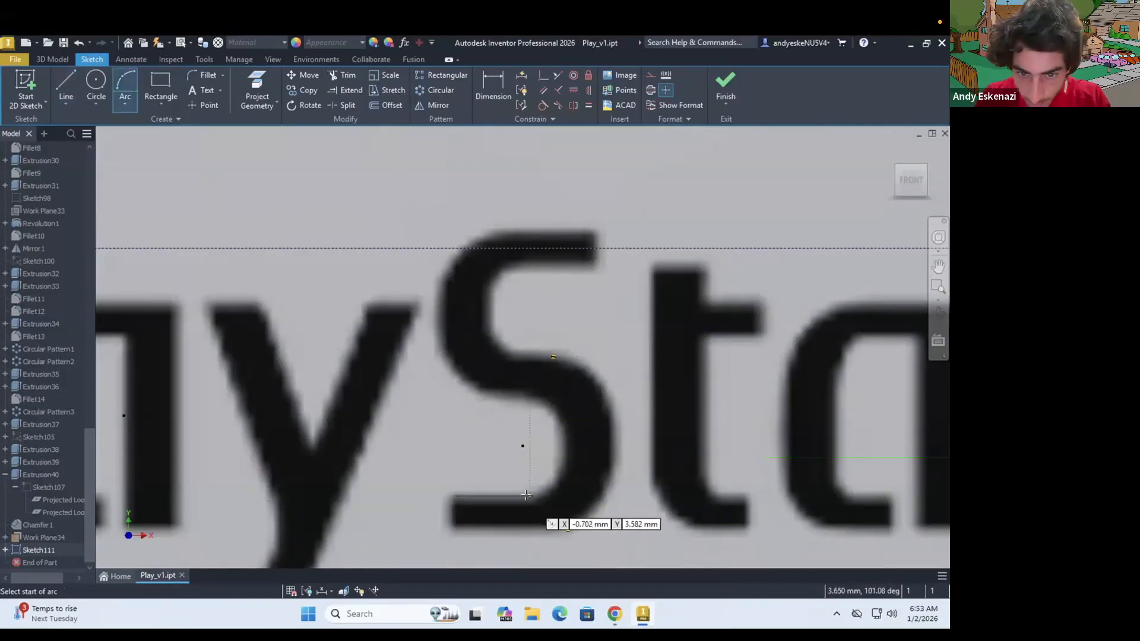
pyautogui.scroll(3, 496, 458)
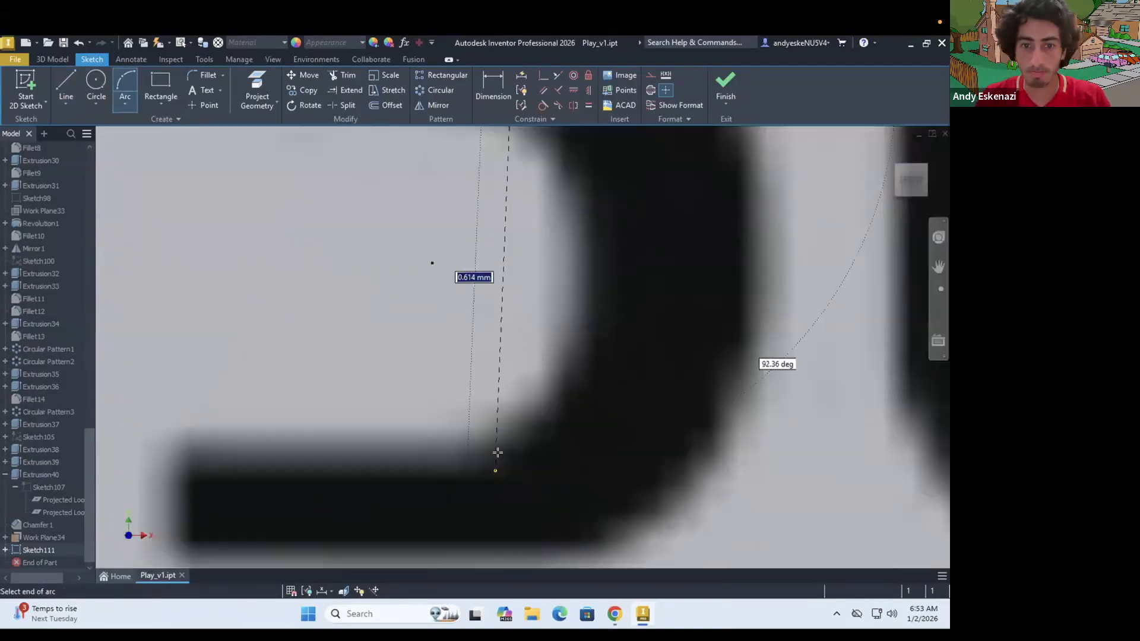
pyautogui.scroll(-2, 465, 461)
pyautogui.click(501, 379)
pyautogui.scroll(-3, 461, 434)
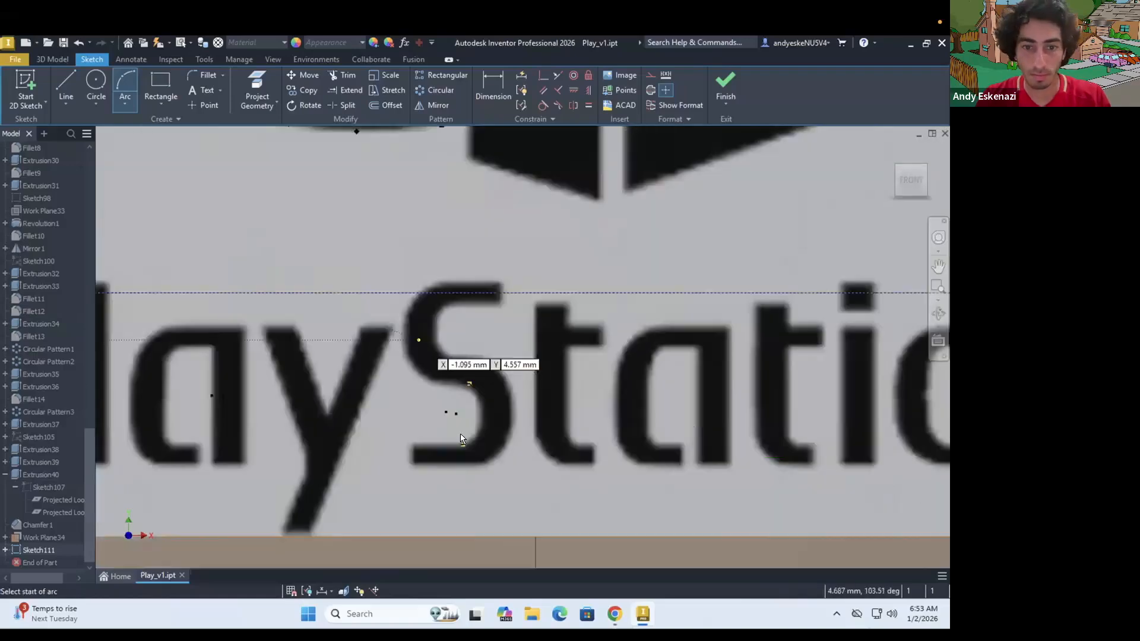
pyautogui.scroll(2, 471, 413)
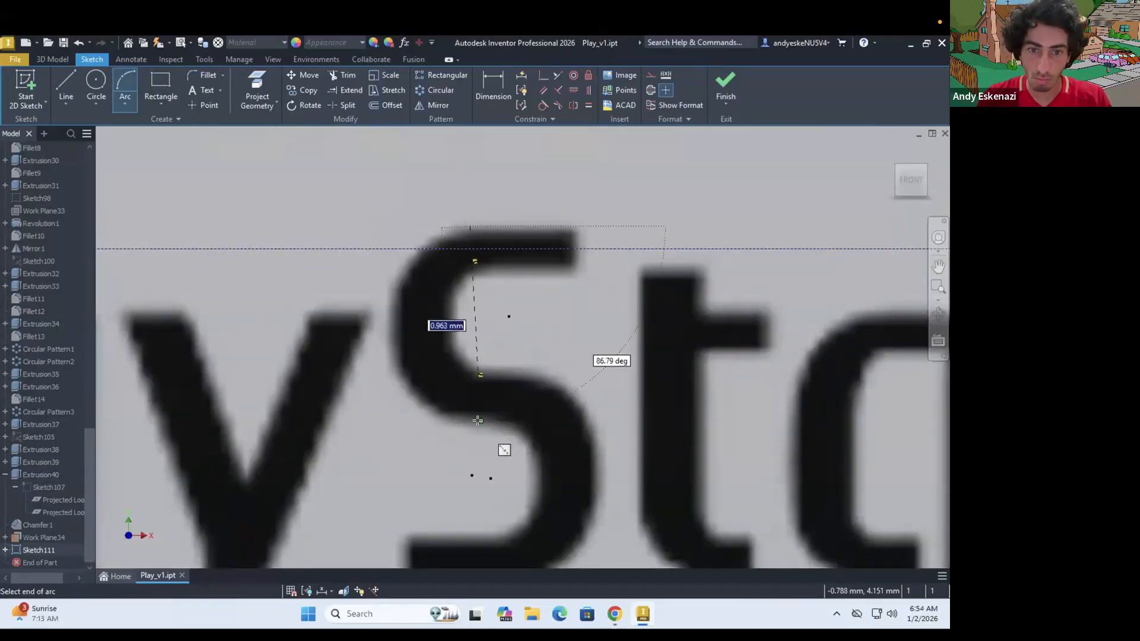
pyautogui.scroll(1, 504, 369)
# Step: Trace the first letter t with lines for its stem and crossbar and arcs for its inner and outer foot curves
pyautogui.press('l')
pyautogui.click(497, 228)
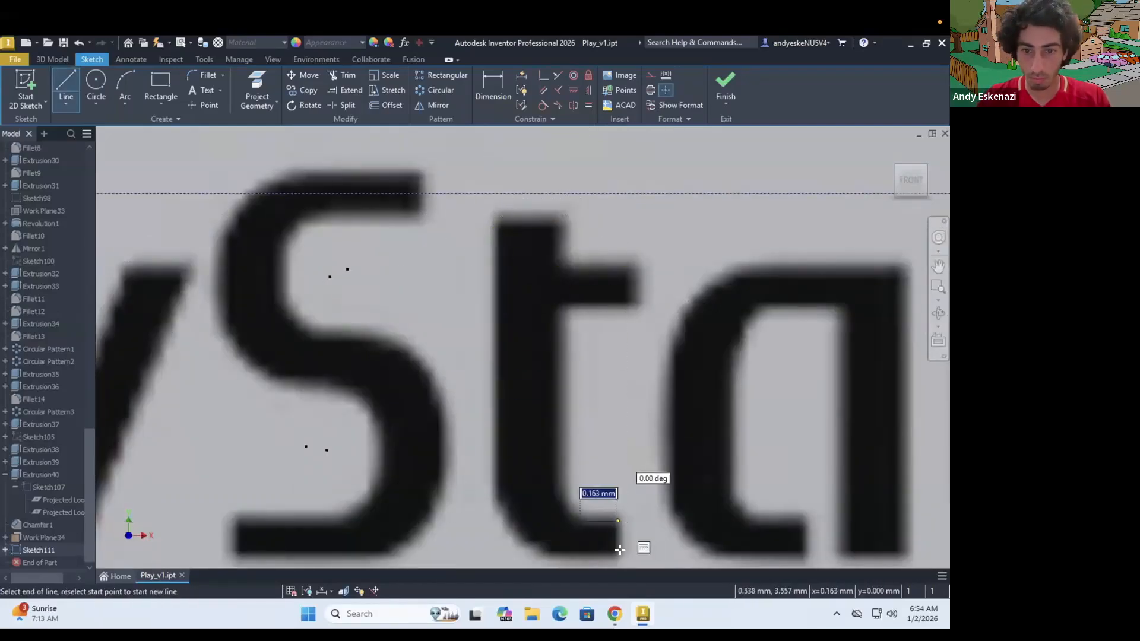
pyautogui.press('a')
pyautogui.scroll(-3, 556, 484)
pyautogui.scroll(4, 491, 278)
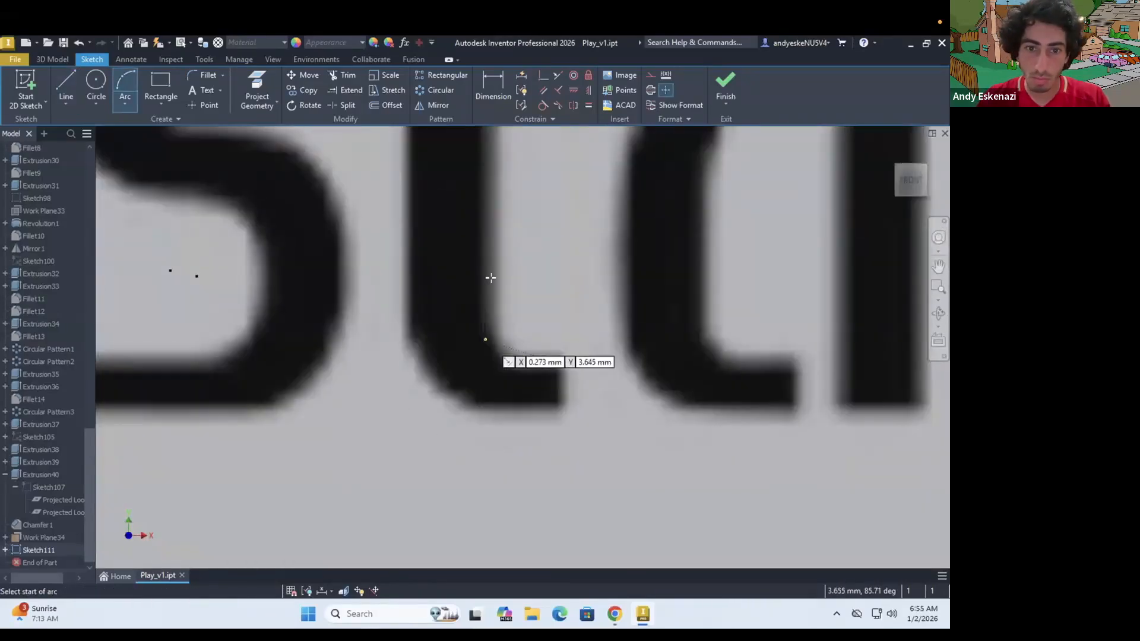
pyautogui.scroll(2, 499, 352)
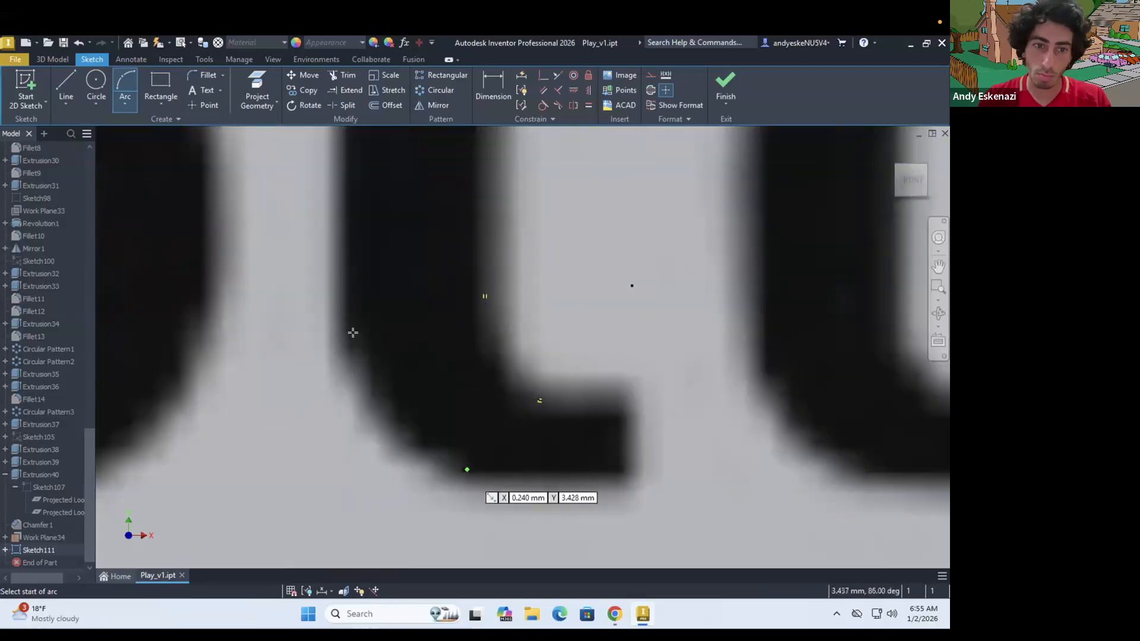
pyautogui.press('Escape')
# Step: Copy the traced letter t and paste a duplicate outside the PlayStation lettering
pyautogui.scroll(-6, 434, 393)
pyautogui.moveTo(443, 475); pyautogui.dragTo(386, 306)
pyautogui.hotkey('ctrl', 'c')
pyautogui.hotkey('ctrl', 'v')
pyautogui.moveTo(660, 513); pyautogui.dragTo(576, 389)
pyautogui.hotkey('ctrl', 'z')
pyautogui.scroll(-2, 517, 482)
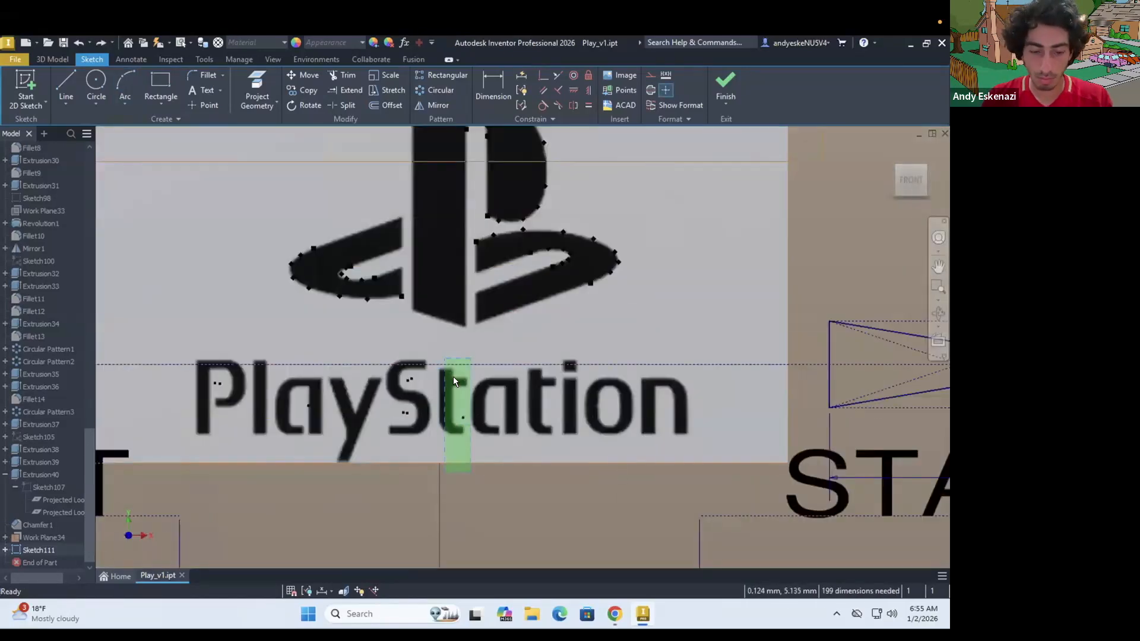
# Step: Try to move the pasted t onto the image's second t with dimensions relaxed, then undo the move
pyautogui.press('m')
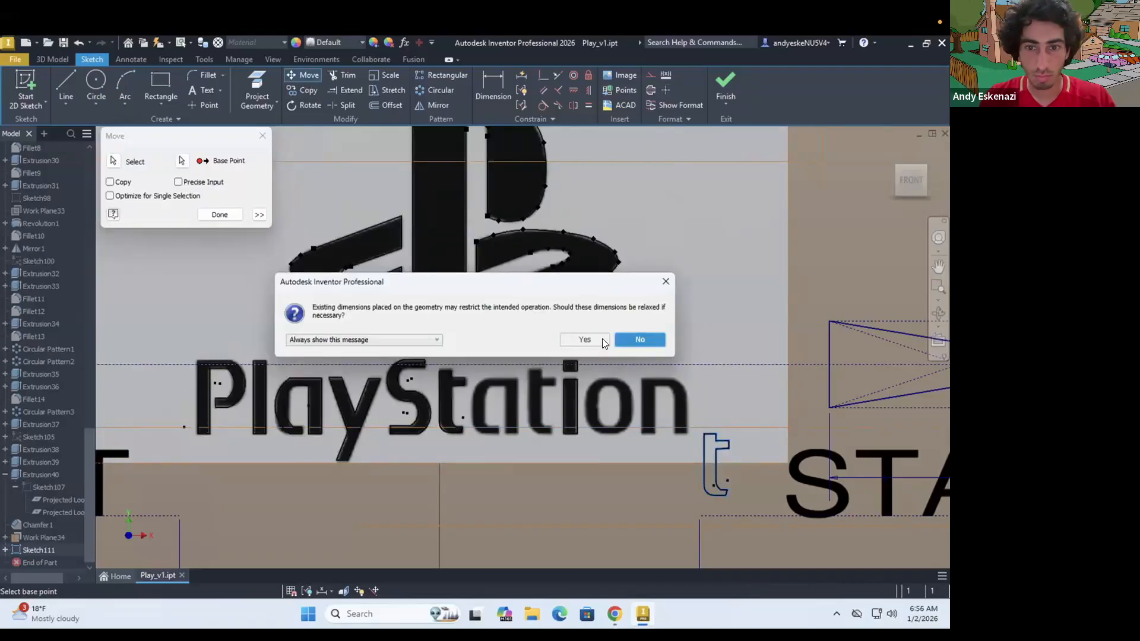
pyautogui.click(602, 339)
pyautogui.click(705, 434)
pyautogui.scroll(5, 535, 375)
pyautogui.click(511, 355)
pyautogui.press('Escape')
pyautogui.scroll(-7, 534, 358)
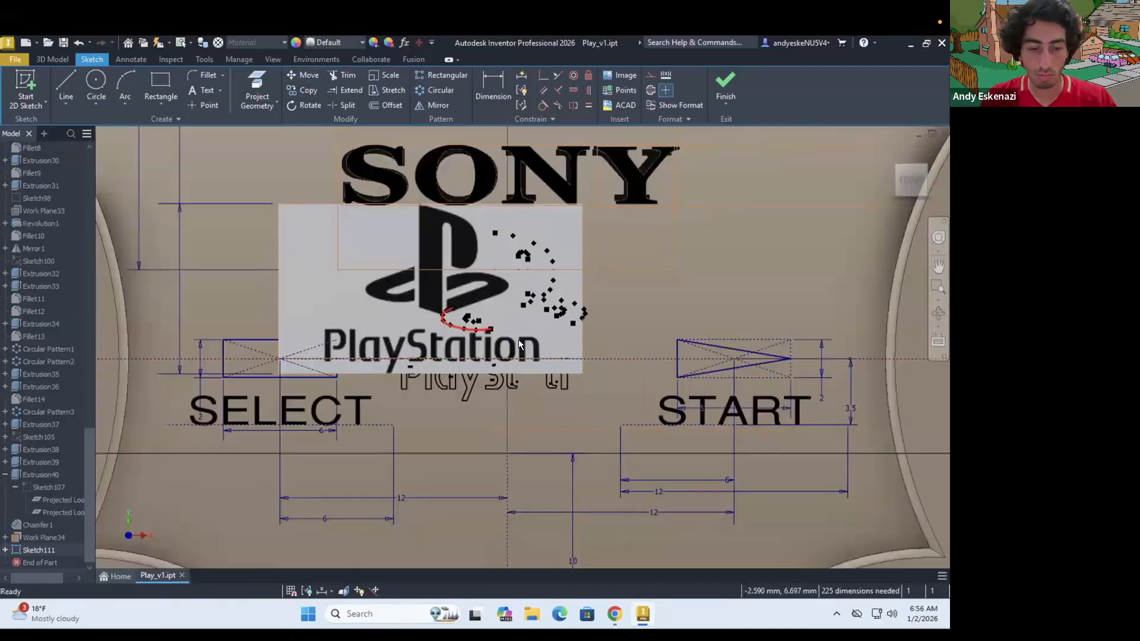
pyautogui.hotkey('ctrl', 'z')
# Step: Move the pasted t onto the image's second t from the end corner of its foot, allowing dimensions to relax
pyautogui.scroll(4, 519, 340)
pyautogui.moveTo(742, 424); pyautogui.dragTo(713, 486)
pyautogui.press('m')
pyautogui.click(593, 340)
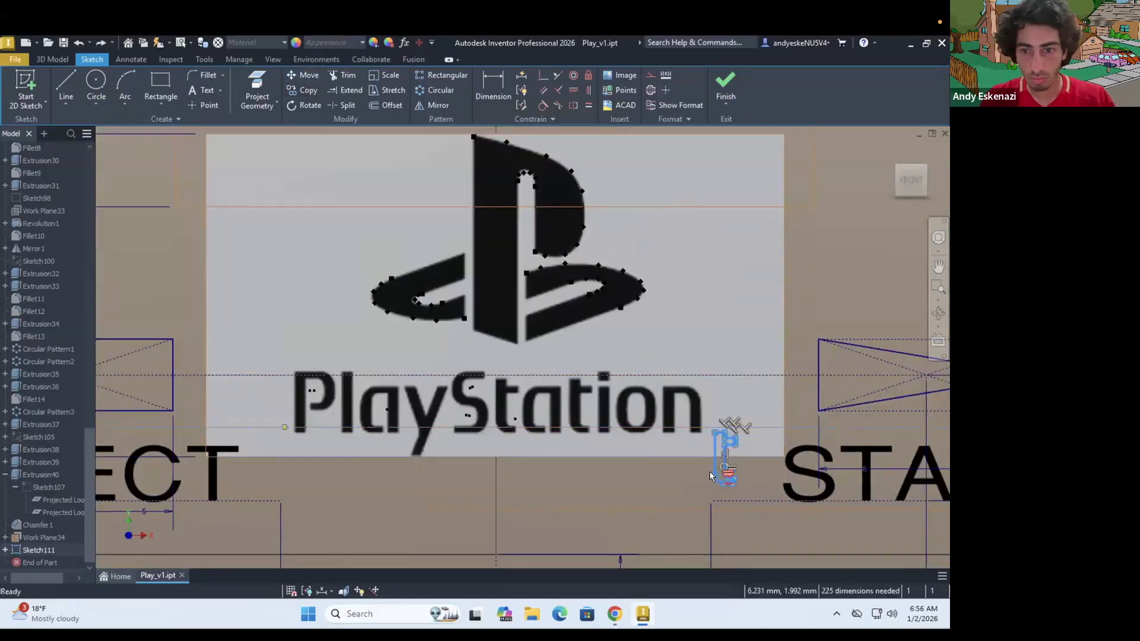
pyautogui.scroll(3, 710, 472)
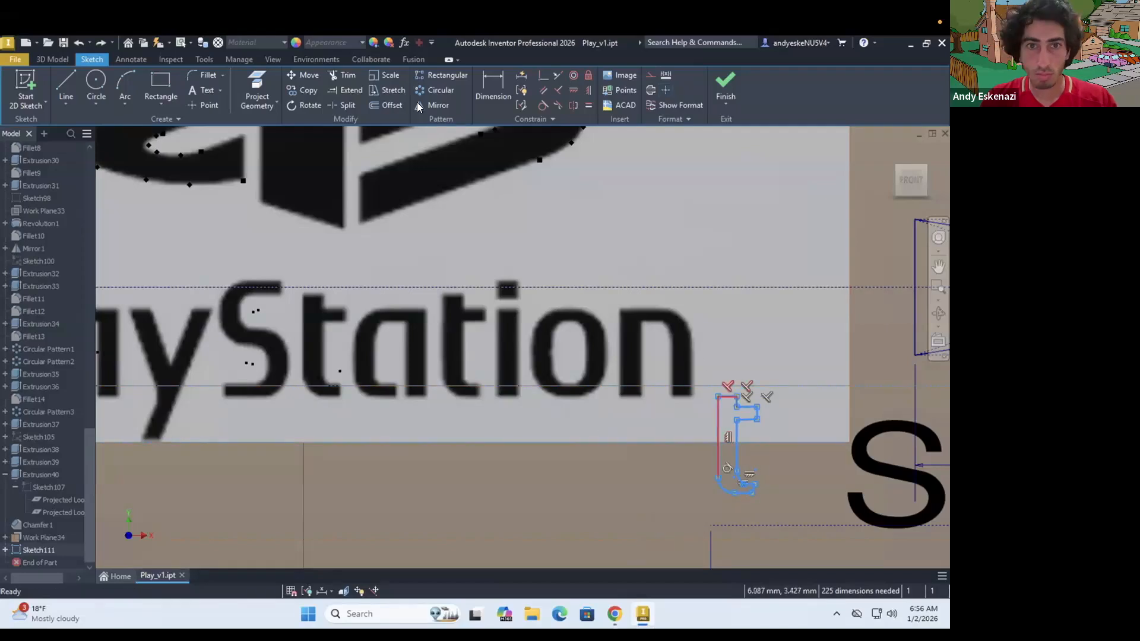
pyautogui.press('m')
pyautogui.click(753, 493)
pyautogui.click(592, 339)
pyautogui.click(478, 393)
pyautogui.press('Escape')
pyautogui.moveTo(393, 134)
pyautogui.mouseDown()
pyautogui.moveTo(565, 254)
pyautogui.moveTo(619, 248)
pyautogui.mouseUp()
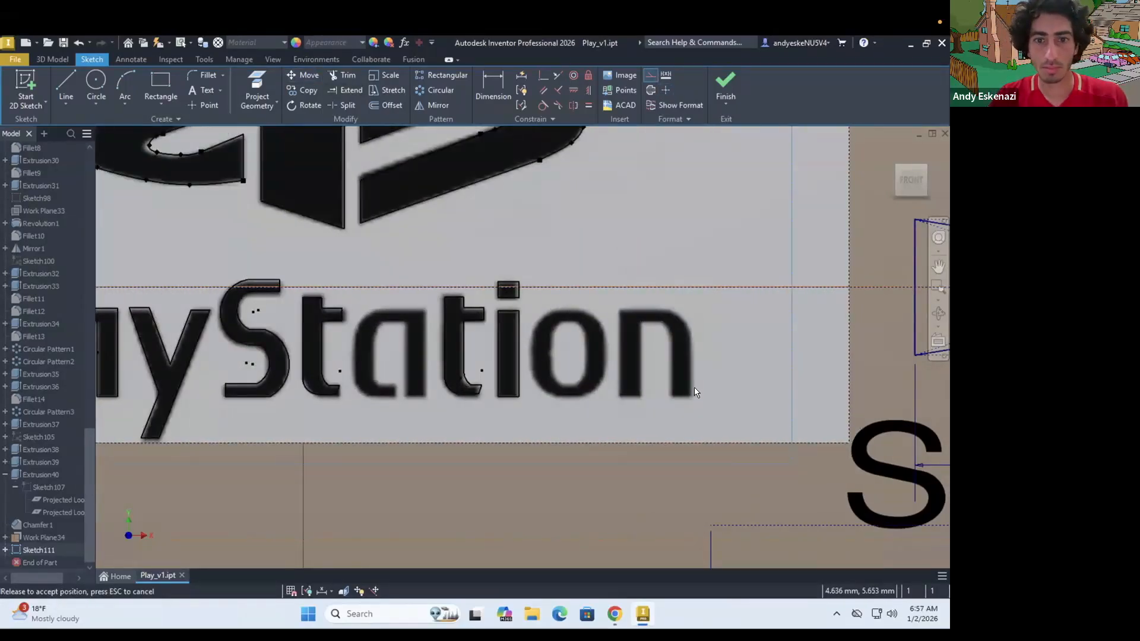
# Step: Copy the traced first letter a and paste a duplicate below the PlayStation lettering
pyautogui.scroll(-3, 693, 388)
pyautogui.moveTo(313, 318); pyautogui.dragTo(332, 411)
pyautogui.scroll(3, 332, 411)
pyautogui.moveTo(376, 448); pyautogui.dragTo(283, 265)
pyautogui.hotkey('ctrl', 'c')
pyautogui.scroll(-2, 299, 438)
pyautogui.hotkey('ctrl', 'v')
pyautogui.moveTo(536, 550); pyautogui.dragTo(306, 527, button='middle')
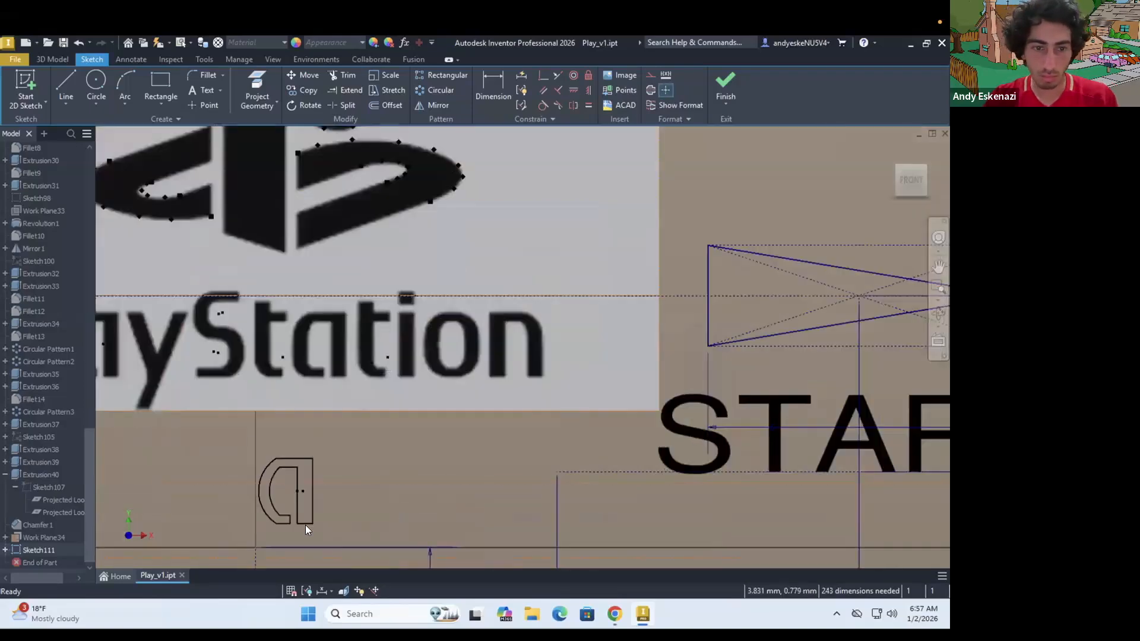
# Step: Move the pasted a onto the image's second a, using its upper-right corner as the base point
pyautogui.click(313, 76)
pyautogui.click(313, 458)
pyautogui.click(345, 310)
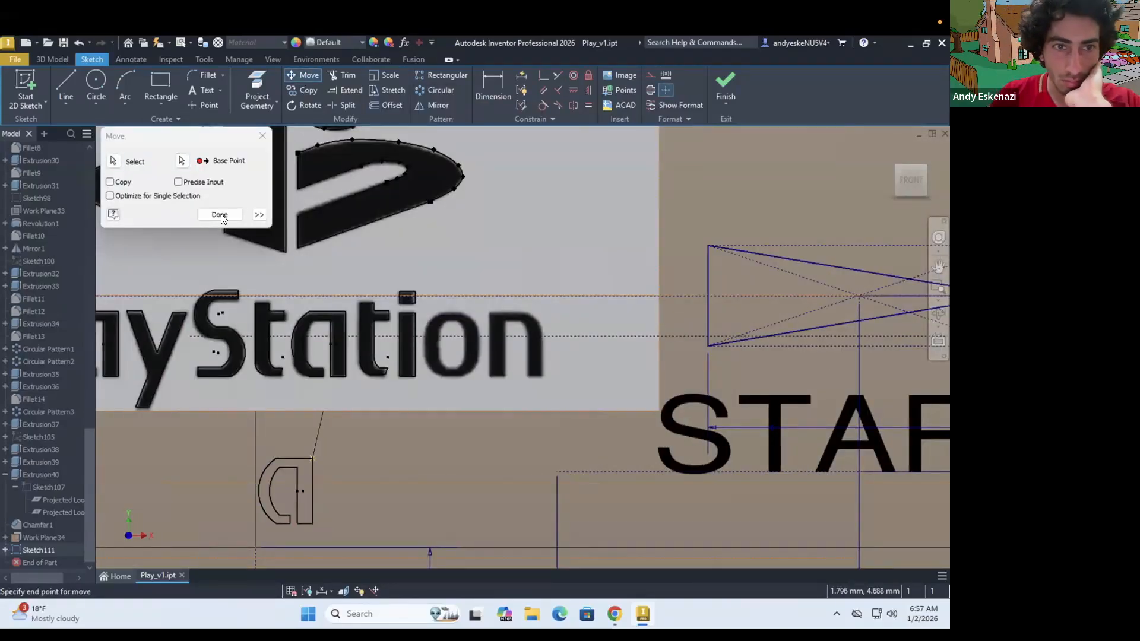
pyautogui.click(219, 215)
# Step: Draw rectangles about 0.27 by 0.62 mm over the o's left and right sides and make their top edges equal
pyautogui.scroll(3, 513, 321)
pyautogui.scroll(3, 445, 332)
pyautogui.press('l')
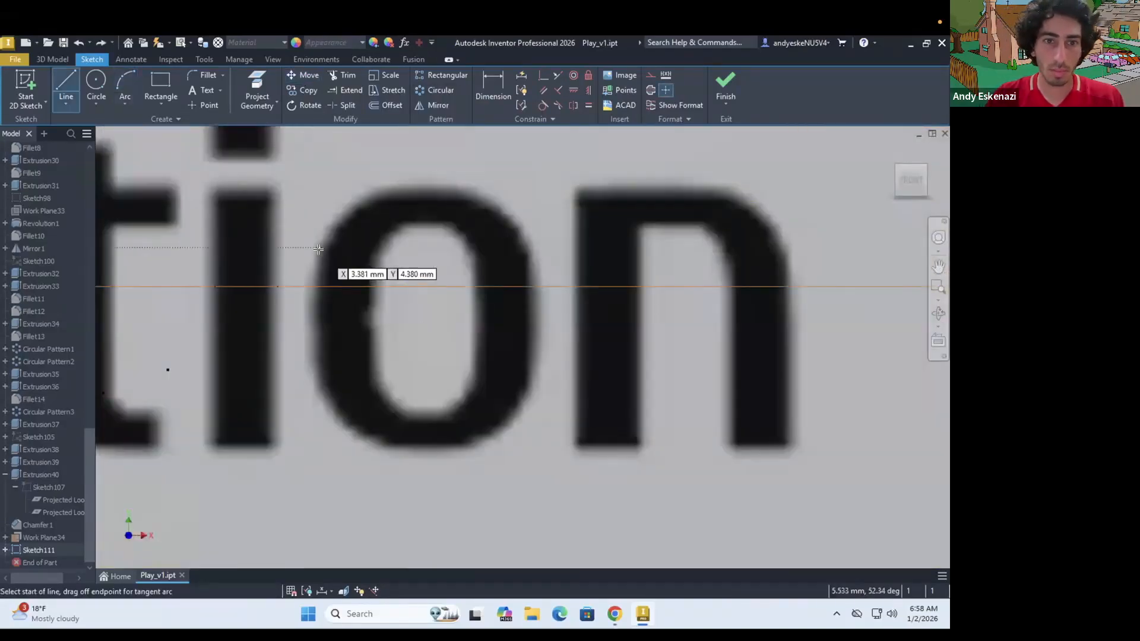
pyautogui.press('r')
pyautogui.click(322, 254)
pyautogui.click(374, 380)
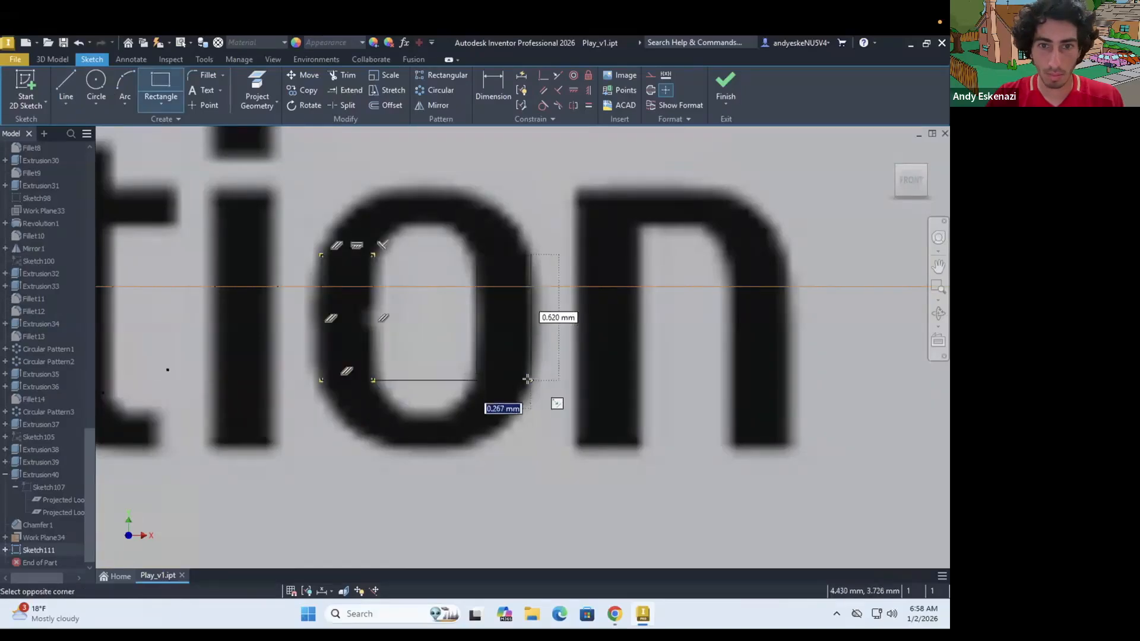
pyautogui.click(528, 379)
pyautogui.press('Escape')
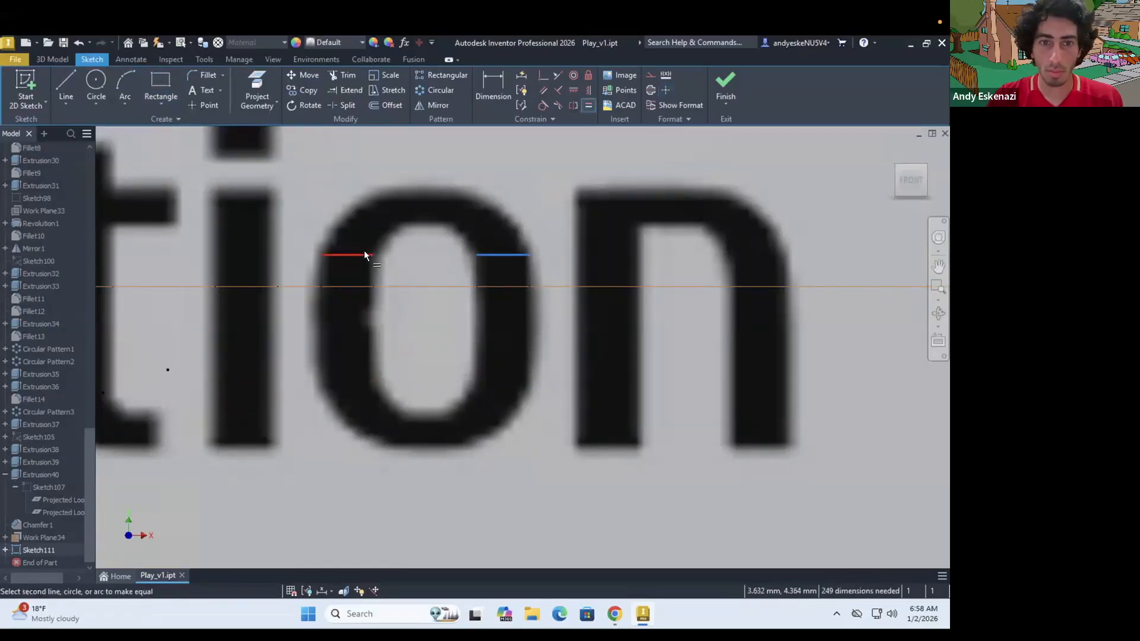
# Step: Trace the o's inner and outer top and bottom curves with arcs joining the two side rectangles
pyautogui.click(123, 82)
pyautogui.click(373, 254)
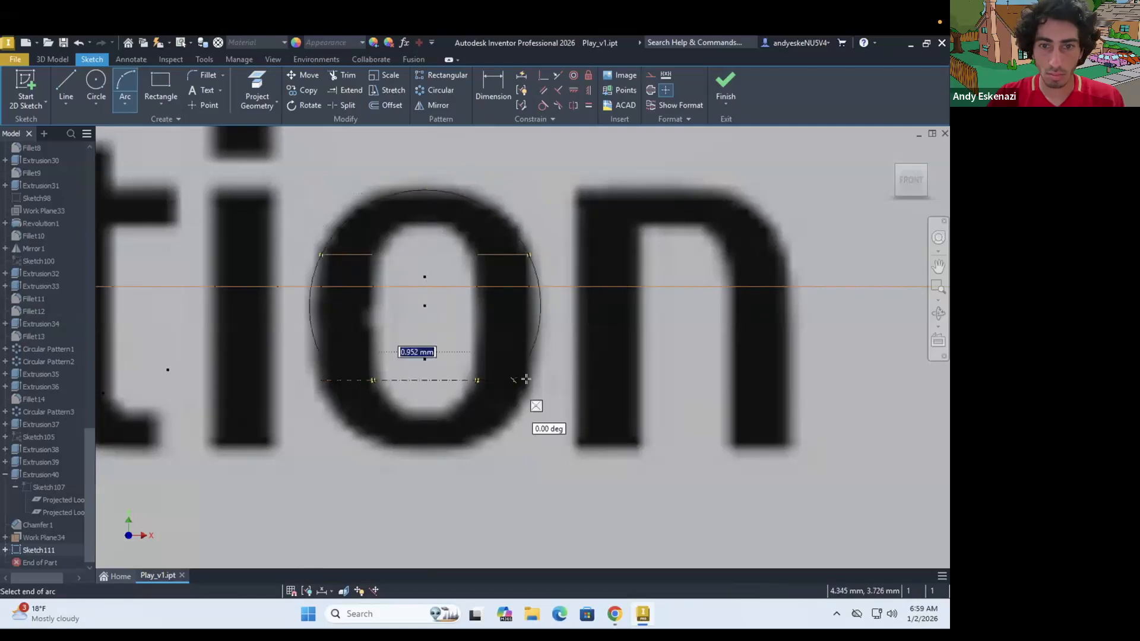
# Step: Trace the n's left stem and the inner and outer edges of its top bar with straight lines
pyautogui.scroll(3, 594, 368)
pyautogui.press('l')
pyautogui.click(364, 205)
pyautogui.click(364, 487)
pyautogui.click(433, 487)
pyautogui.click(433, 240)
pyautogui.click(502, 240)
pyautogui.click(365, 204)
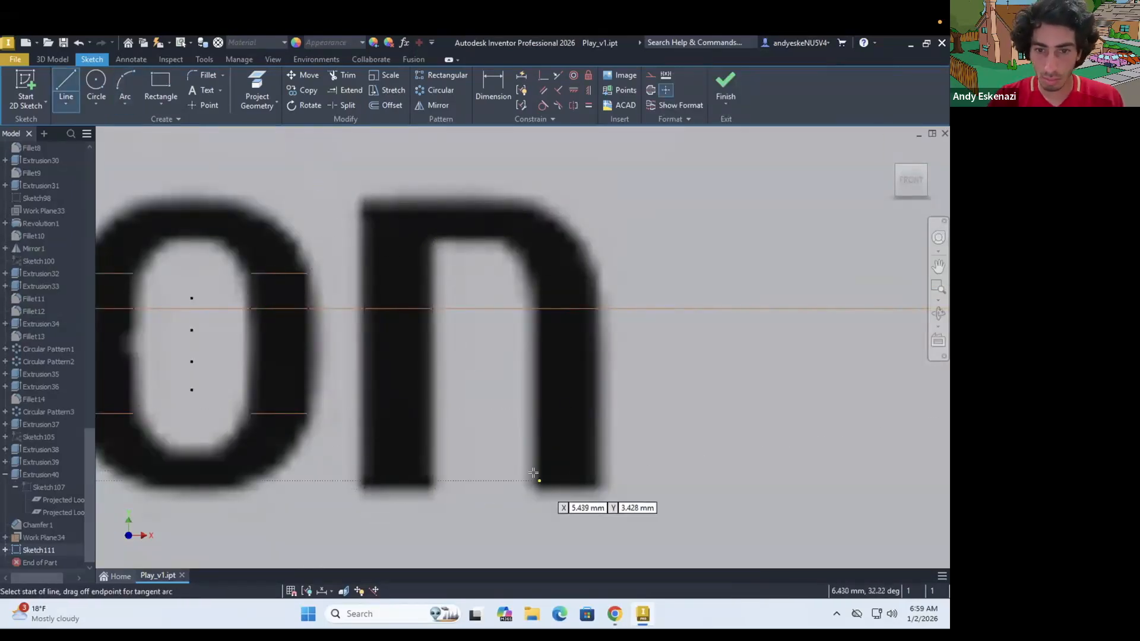
# Step: Draw a horizontal guide line between the feet of the n's left stem and right leg
pyautogui.scroll(5, 546, 480)
pyautogui.scroll(-6, 470, 467)
pyautogui.press('Escape')
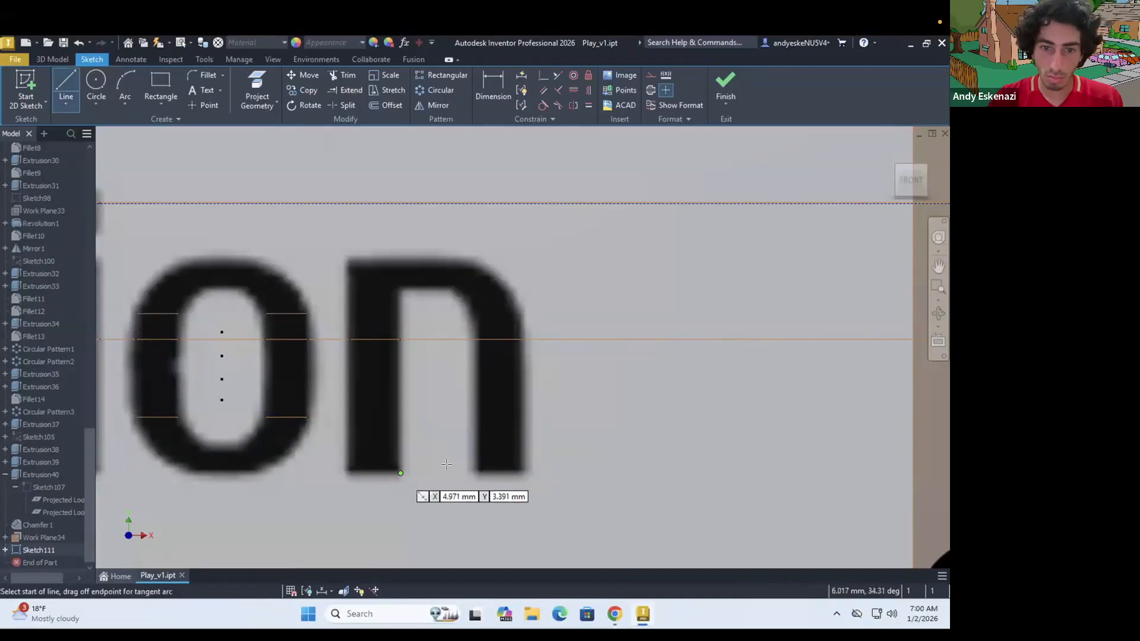
pyautogui.click(480, 467)
pyautogui.scroll(2, 481, 469)
pyautogui.rightClick(431, 479)
pyautogui.press('Escape')
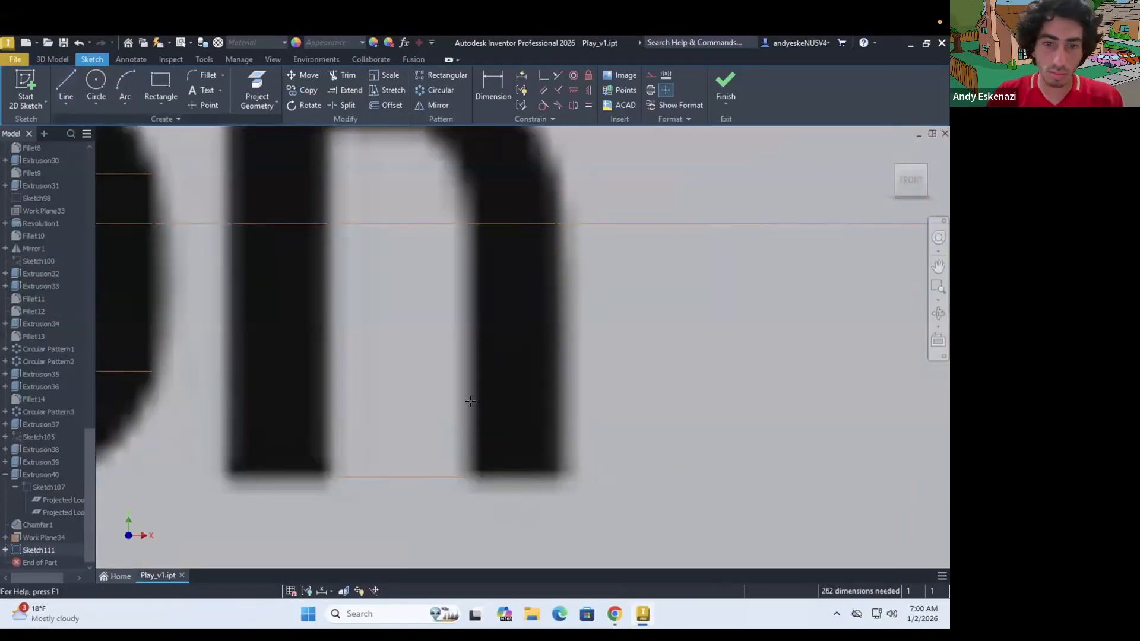
# Step: Trace the n's right leg and rounded corner with lines and arcs, and finish the sketch
pyautogui.press('l')
pyautogui.scroll(-3, 458, 291)
pyautogui.scroll(3, 457, 179)
pyautogui.press('a')
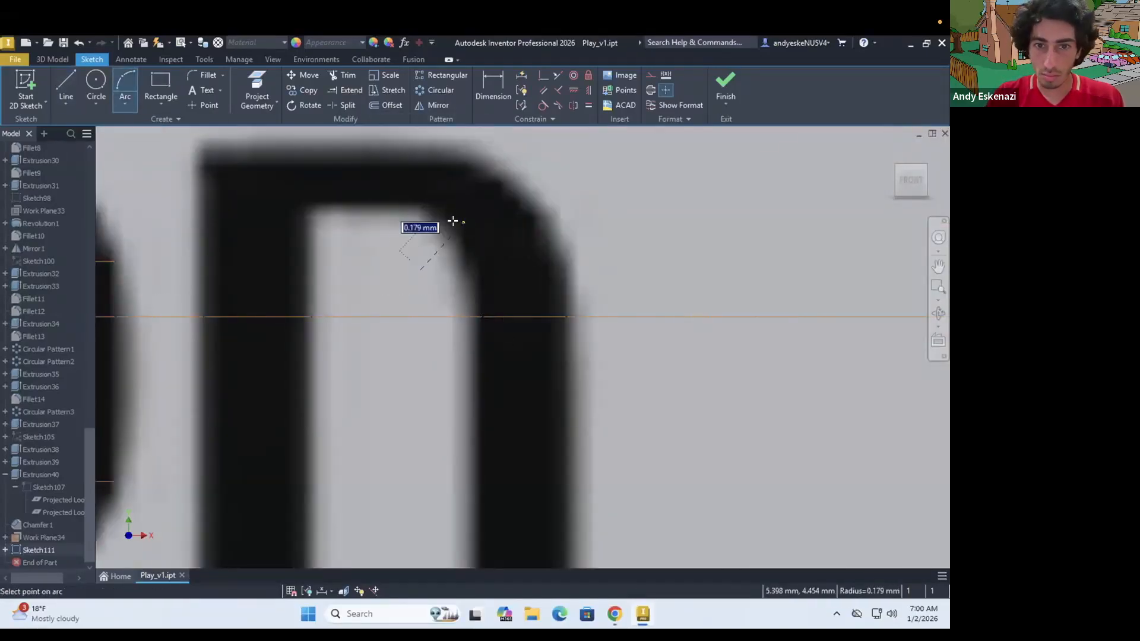
pyautogui.scroll(-3, 316, 289)
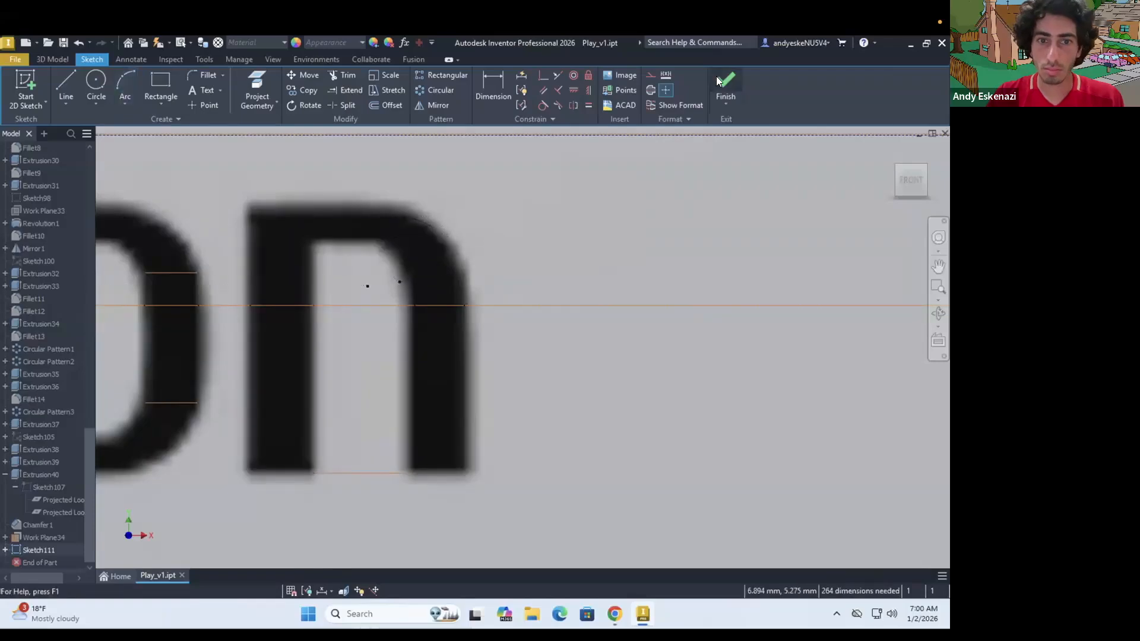
pyautogui.click(720, 82)
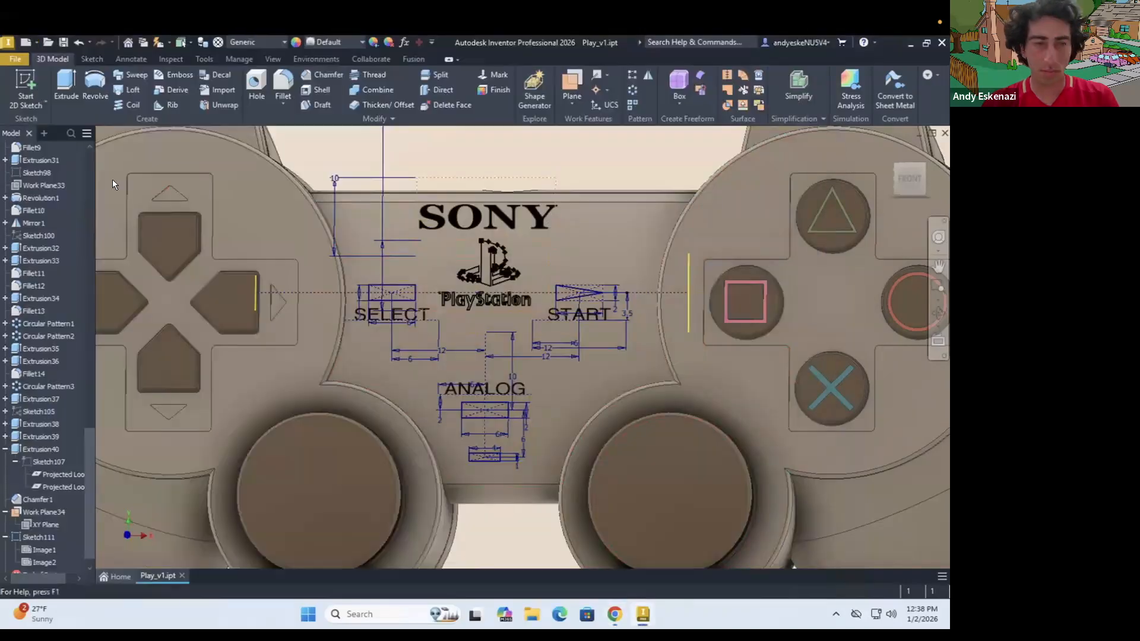
pyautogui.press('e')
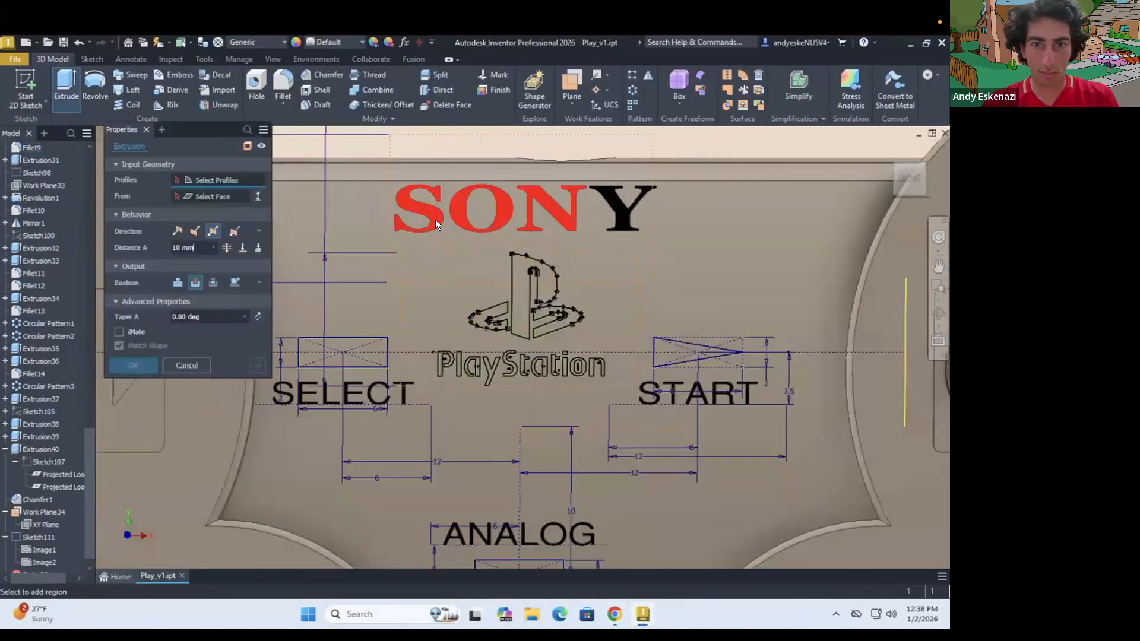
pyautogui.scroll(5, 500, 310)
pyautogui.click(777, 357)
pyautogui.scroll(-3, 608, 329)
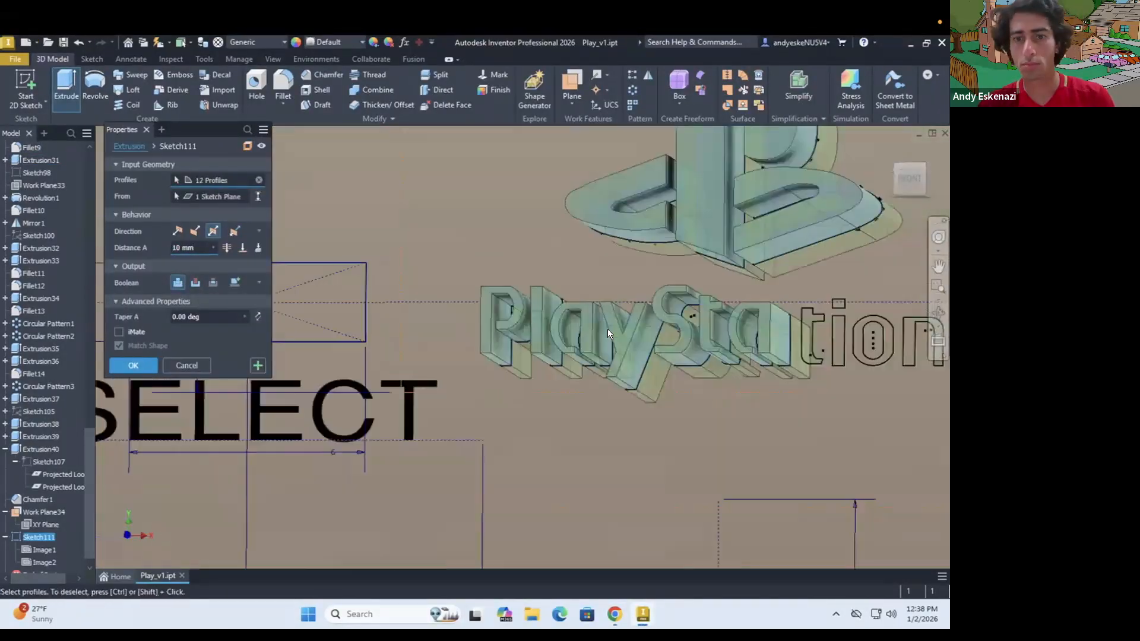
pyautogui.press('Escape')
# Step: Try to emboss the SONY text onto the front face, 1 mm deep with wrap to face
pyautogui.scroll(-5, 611, 331)
pyautogui.click(173, 75)
pyautogui.click(641, 247)
pyautogui.click(684, 246)
pyautogui.click(205, 220)
pyautogui.keyDown('shift'); pyautogui.moveTo(700, 309); pyautogui.dragTo(744, 290, button='middle'); pyautogui.keyUp('shift')
pyautogui.scroll(-3, 744, 291)
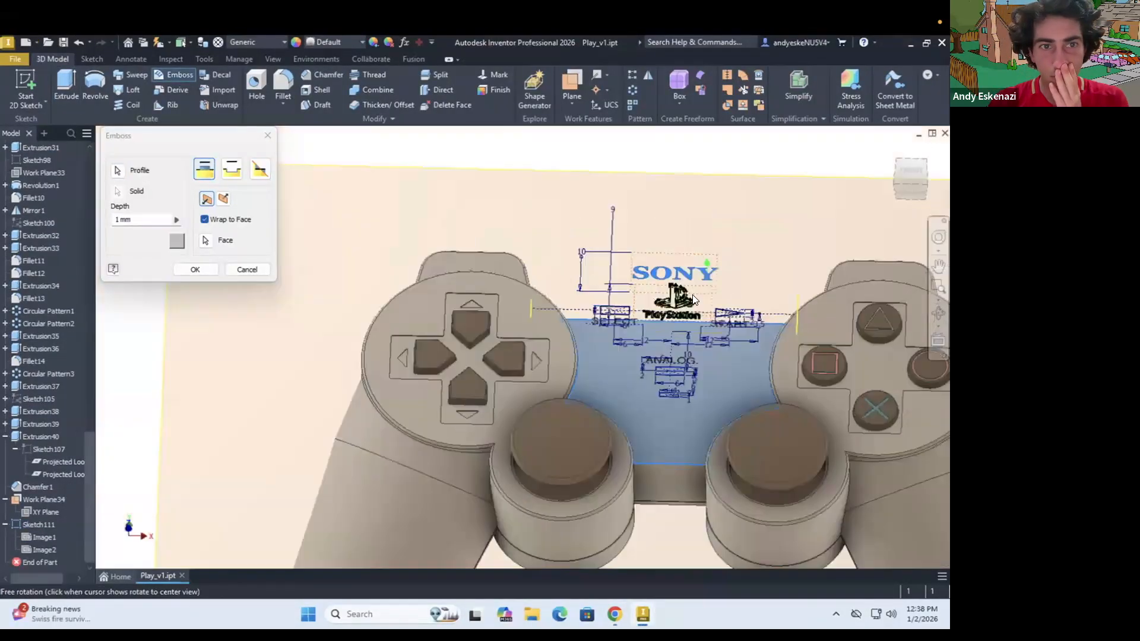
pyautogui.scroll(6, 745, 291)
pyautogui.click(207, 269)
# Step: Set up an extrusion of the SONY text and PlayStation logo profiles as a cut in the flipped direction
pyautogui.scroll(-8, 361, 296)
pyautogui.keyDown('shift'); pyautogui.moveTo(377, 427); pyautogui.dragTo(383, 334, button='middle'); pyautogui.keyUp('shift')
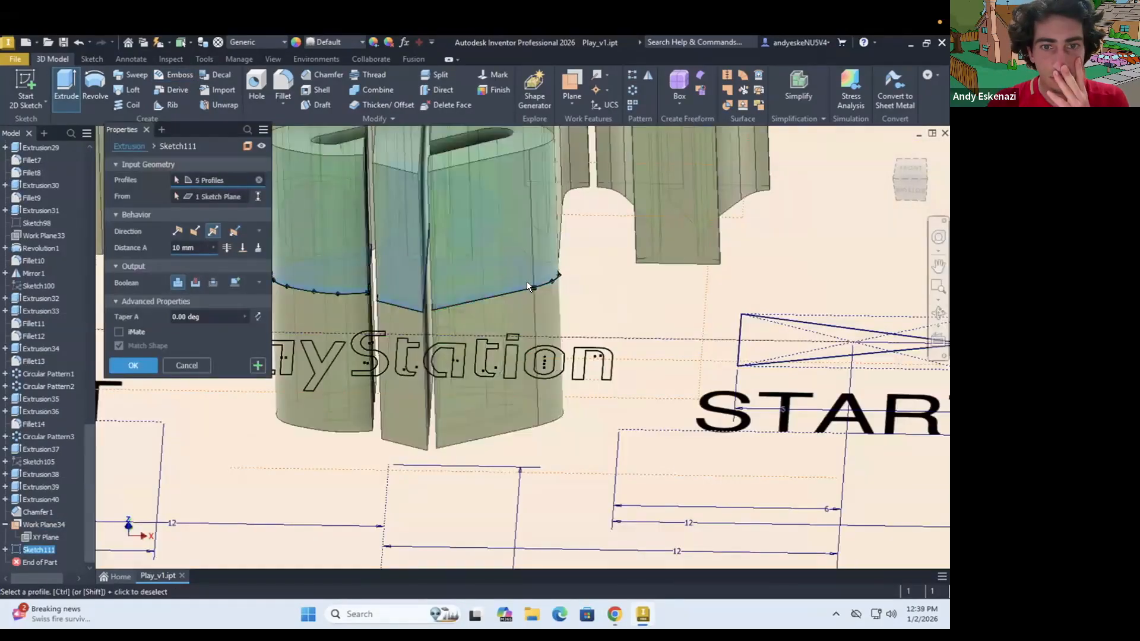
pyautogui.scroll(-5, 527, 282)
pyautogui.click(177, 231)
pyautogui.click(196, 283)
pyautogui.click(196, 231)
# Step: Add the PlayStation letters and the SELECT, START and ANALOG texts to the cut's profiles
pyautogui.scroll(8, 410, 315)
pyautogui.click(411, 314)
pyautogui.click(529, 303)
pyautogui.click(585, 300)
pyautogui.click(867, 303)
pyautogui.scroll(-3, 873, 299)
pyautogui.scroll(4, 879, 285)
pyautogui.click(535, 333)
pyautogui.click(652, 325)
pyautogui.scroll(-8, 671, 297)
pyautogui.click(765, 330)
pyautogui.click(405, 321)
pyautogui.click(530, 457)
# Step: Try distances of 20, 25, 22 and 21 mm for the lettering cut
pyautogui.scroll(-5, 531, 341)
pyautogui.moveTo(199, 248); pyautogui.dragTo(158, 249)
pyautogui.write('20')
pyautogui.moveTo(528, 368)
pyautogui.keyDown('shift'); pyautogui.mouseDown(button='middle')
pyautogui.moveTo(528, 297)
pyautogui.moveTo(528, 356)
pyautogui.moveTo(507, 363)
pyautogui.mouseUp(button='middle'); pyautogui.keyUp('shift')
pyautogui.press('BackSpace')
pyautogui.write('5')
pyautogui.press('BackSpace')
pyautogui.write('2')
pyautogui.scroll(6, 507, 392)
pyautogui.press('BackSpace')
pyautogui.write('1')
# Step: Try a distance of 20.5 mm for the lettering cut
pyautogui.keyDown('shift'); pyautogui.moveTo(504, 313); pyautogui.dragTo(503, 357, button='middle'); pyautogui.keyUp('shift')
pyautogui.scroll(-4, 503, 333)
pyautogui.press('BackSpace')
pyautogui.write('0l')
pyautogui.scroll(-4, 575, 336)
pyautogui.press('BackSpace')
pyautogui.write('.5')
pyautogui.keyDown('shift'); pyautogui.moveTo(517, 505); pyautogui.dragTo(516, 416, button='middle'); pyautogui.keyUp('shift')
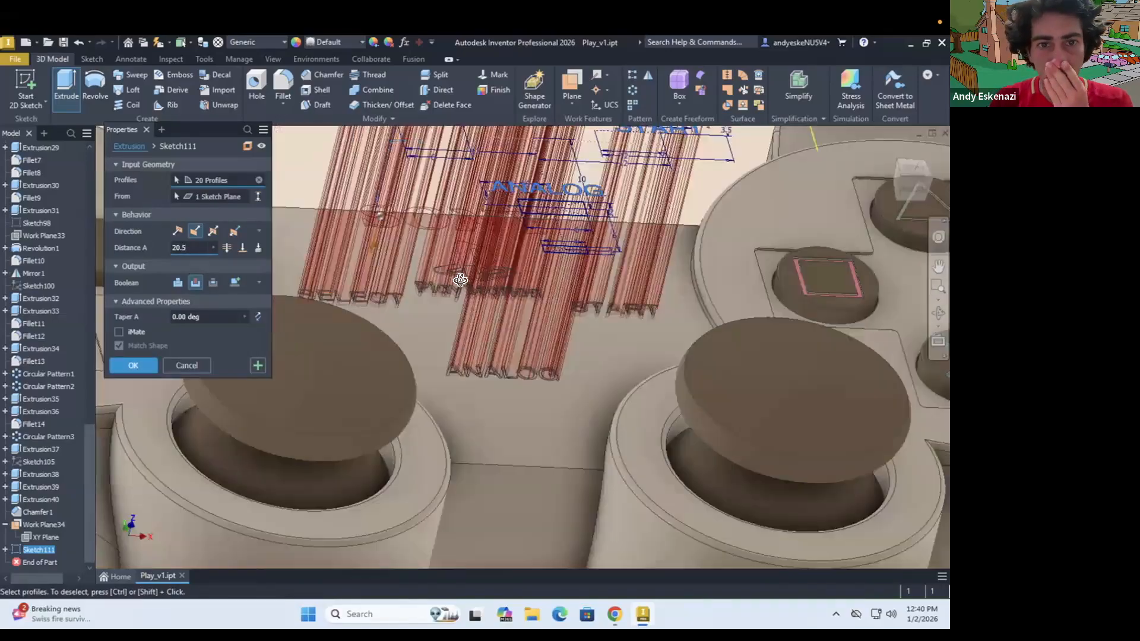
# Step: Try a shallower distance of 20.1 mm for the lettering cut
pyautogui.scroll(-6, 516, 357)
pyautogui.keyDown('shift'); pyautogui.moveTo(332, 428); pyautogui.dragTo(382, 458, button='middle'); pyautogui.keyUp('shift')
pyautogui.scroll(8, 588, 357)
pyautogui.press('BackSpace')
pyautogui.press('BackSpace')
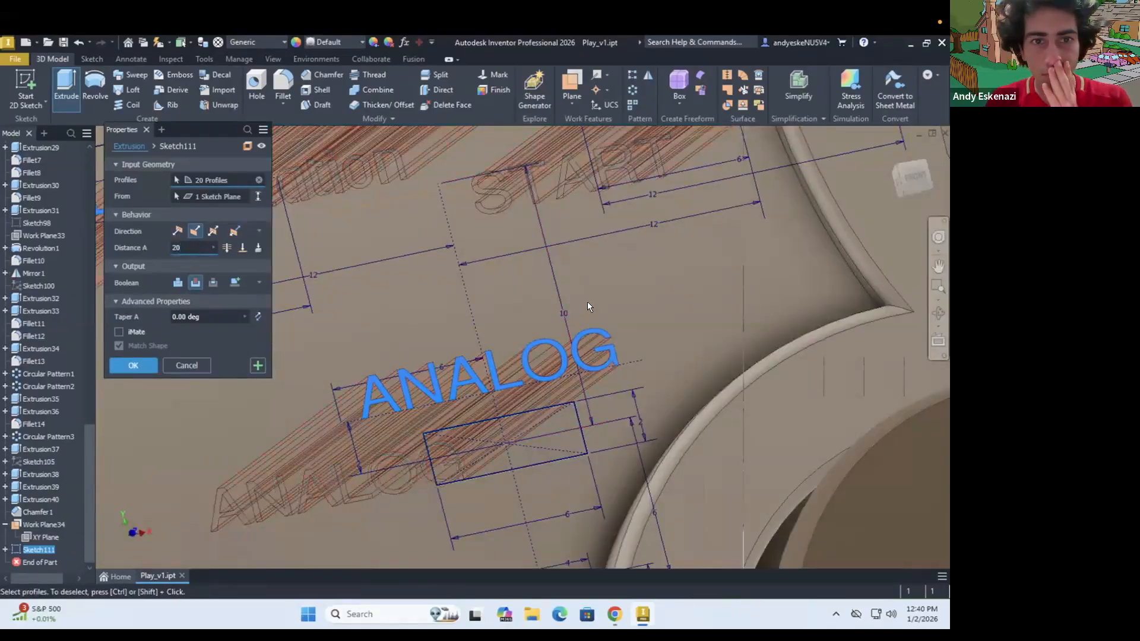
pyautogui.scroll(-4, 588, 305)
pyautogui.press('BackSpace')
pyautogui.write('0.1')
pyautogui.scroll(5, 413, 303)
pyautogui.keyDown('shift'); pyautogui.moveTo(389, 481); pyautogui.dragTo(385, 423, button='middle'); pyautogui.keyUp('shift')
pyautogui.scroll(3, 383, 418)
# Step: Set the lettering cut's distance to 20.3 mm and complete the extrusion
pyautogui.doubleClick(193, 247)
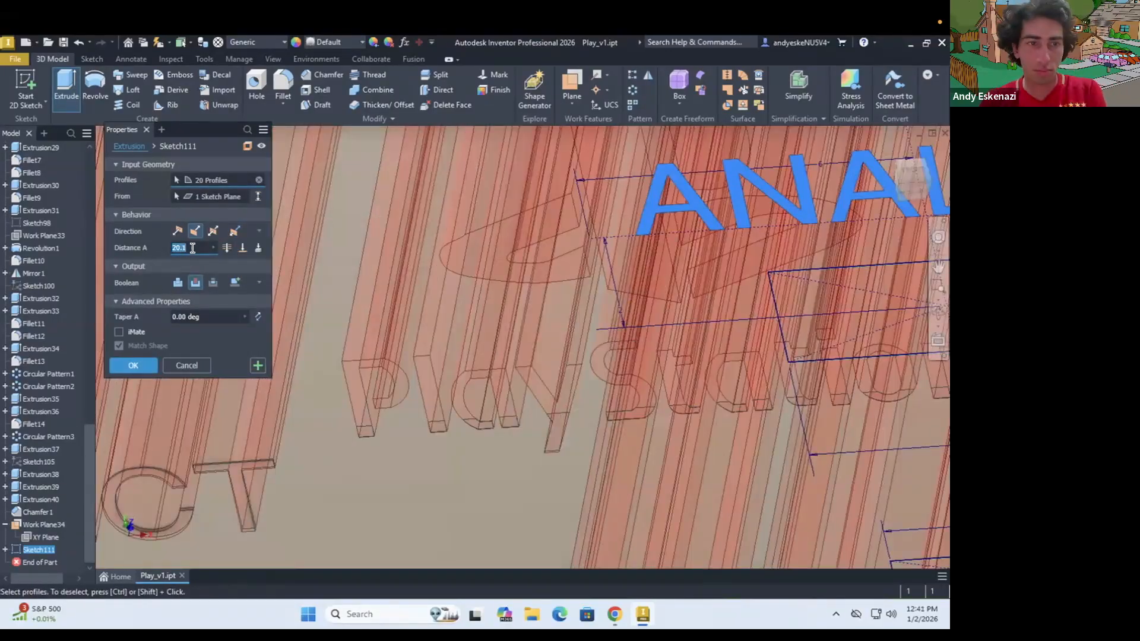
pyautogui.write('20.5')
pyautogui.scroll(-3, 434, 320)
pyautogui.keyDown('shift'); pyautogui.moveTo(433, 320); pyautogui.dragTo(434, 273, button='middle'); pyautogui.keyUp('shift')
pyautogui.scroll(3, 653, 357)
pyautogui.write('3')
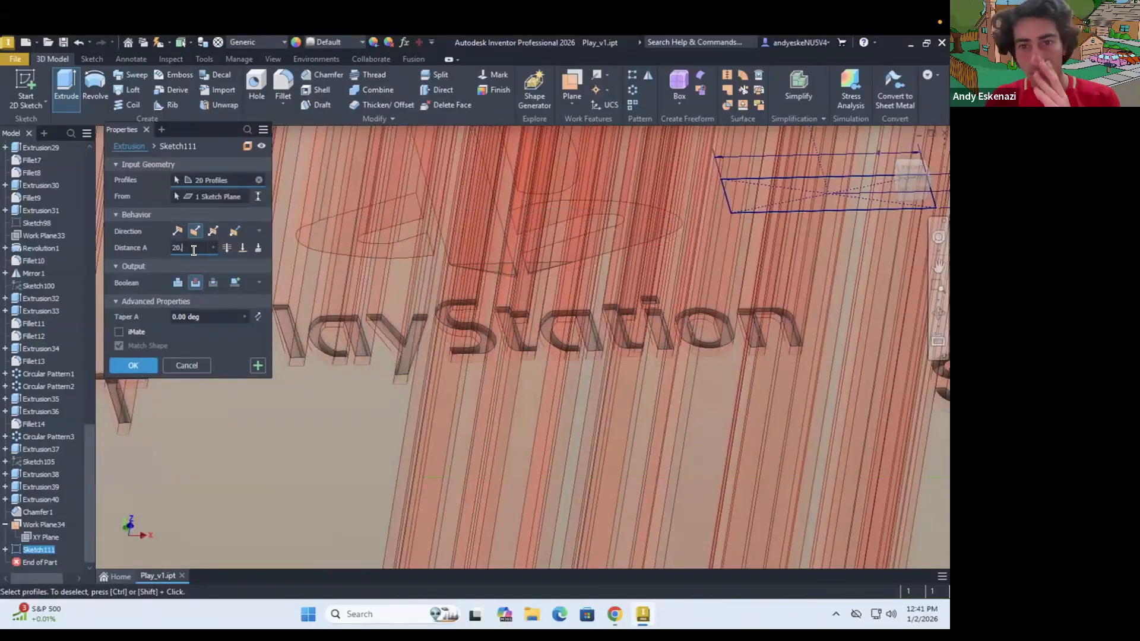
pyautogui.press('Return')
# Step: Turn the visibility of the lettering sketch under the new extrusion back on
pyautogui.scroll(-10, 418, 345)
pyautogui.keyDown('shift'); pyautogui.moveTo(343, 250); pyautogui.dragTo(428, 333, button='middle'); pyautogui.keyUp('shift')
pyautogui.scroll(4, 419, 344)
pyautogui.click(5, 562)
pyautogui.rightClick(50, 575)
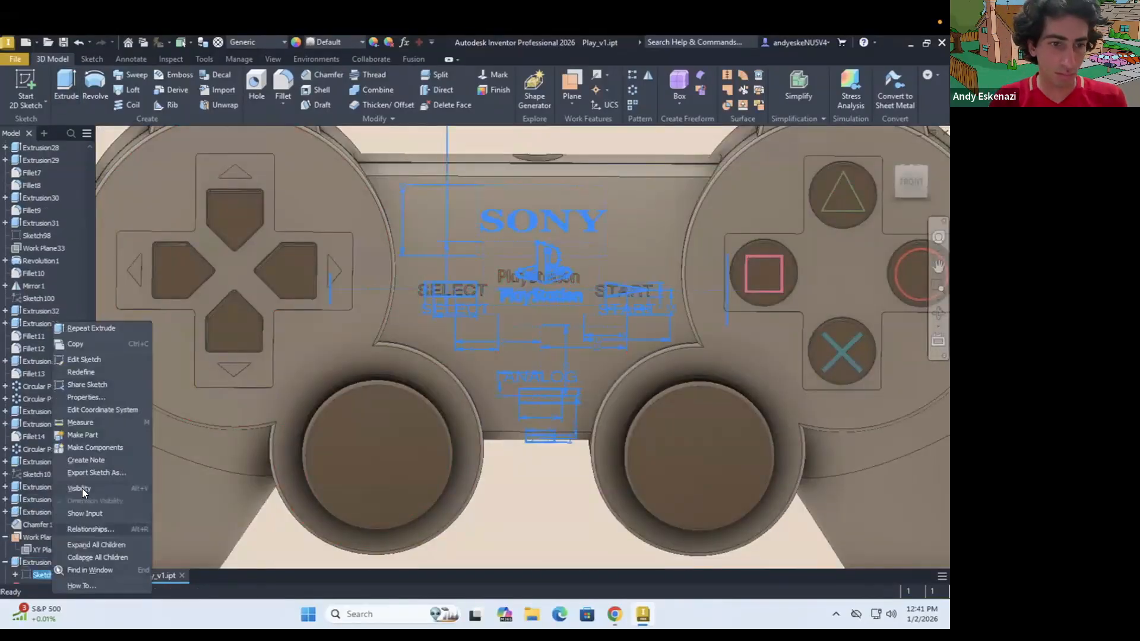
pyautogui.click(82, 487)
# Step: Try to cut the PlayStation logo's profiles into the front face with a flipped 21 mm extrusion
pyautogui.click(66, 85)
pyautogui.scroll(5, 451, 238)
pyautogui.click(426, 229)
pyautogui.click(196, 231)
pyautogui.moveTo(204, 248); pyautogui.dragTo(171, 250)
pyautogui.write('21')
pyautogui.scroll(-4, 311, 210)
pyautogui.scroll(5, 332, 237)
pyautogui.keyDown('shift'); pyautogui.moveTo(338, 285); pyautogui.dragTo(415, 454, button='middle'); pyautogui.keyUp('shift')
pyautogui.scroll(4, 453, 358)
pyautogui.keyDown('shift'); pyautogui.moveTo(453, 358); pyautogui.dragTo(443, 196, button='middle'); pyautogui.keyUp('shift')
pyautogui.scroll(-5, 443, 297)
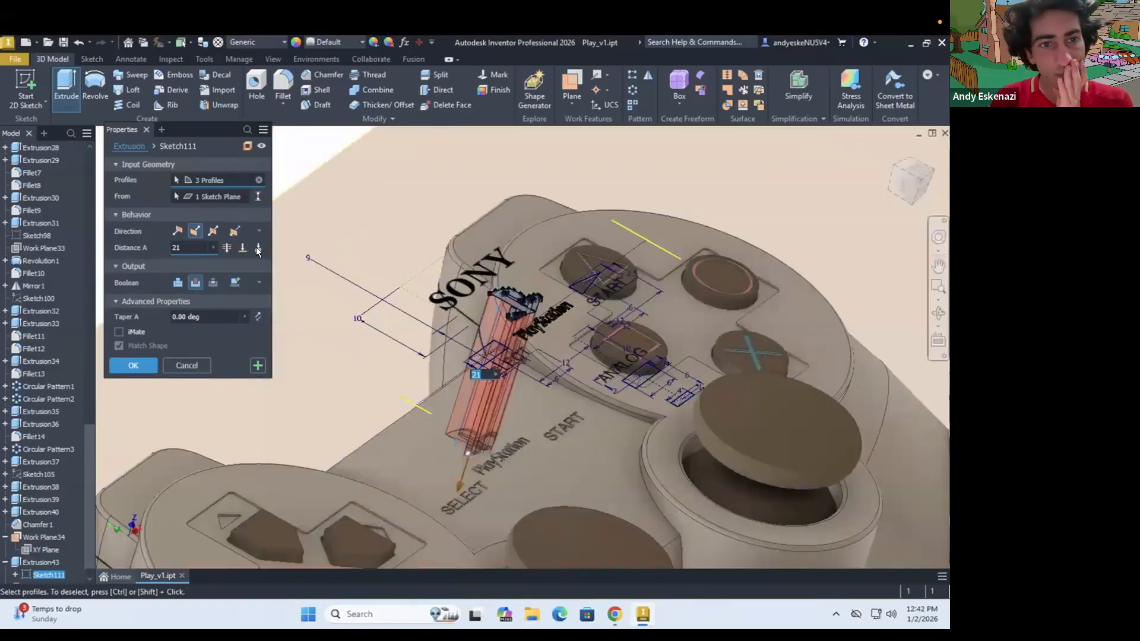
# Step: Try the to-next, to-face and between extents for the PlayStation logo cut
pyautogui.click(258, 248)
pyautogui.scroll(3, 453, 416)
pyautogui.click(242, 248)
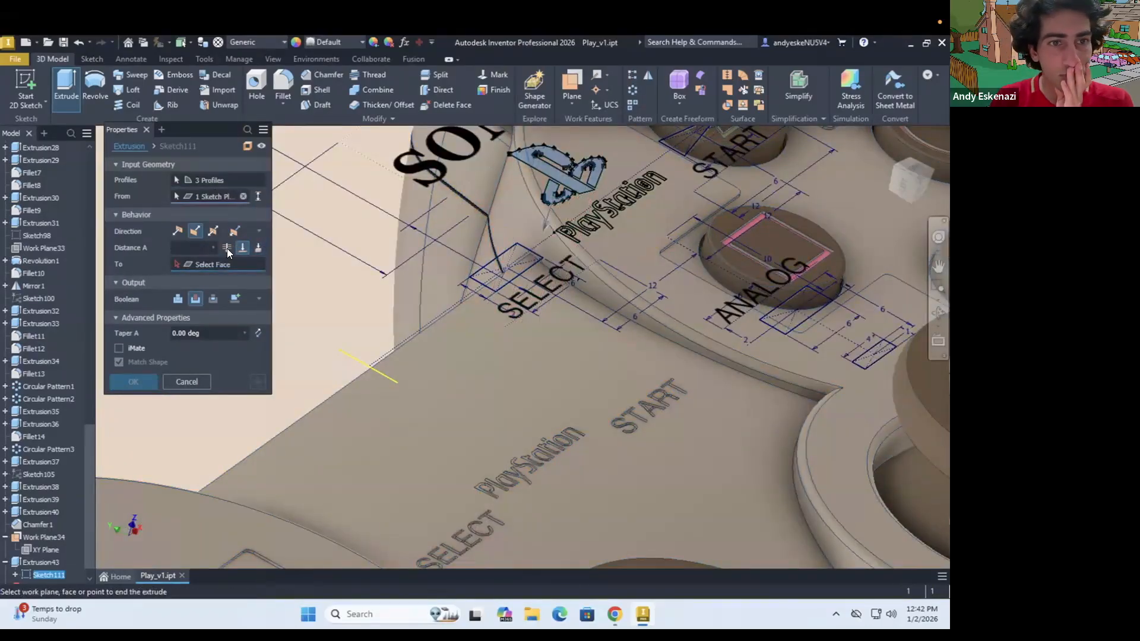
pyautogui.click(226, 249)
pyautogui.click(256, 197)
pyautogui.scroll(-3, 459, 410)
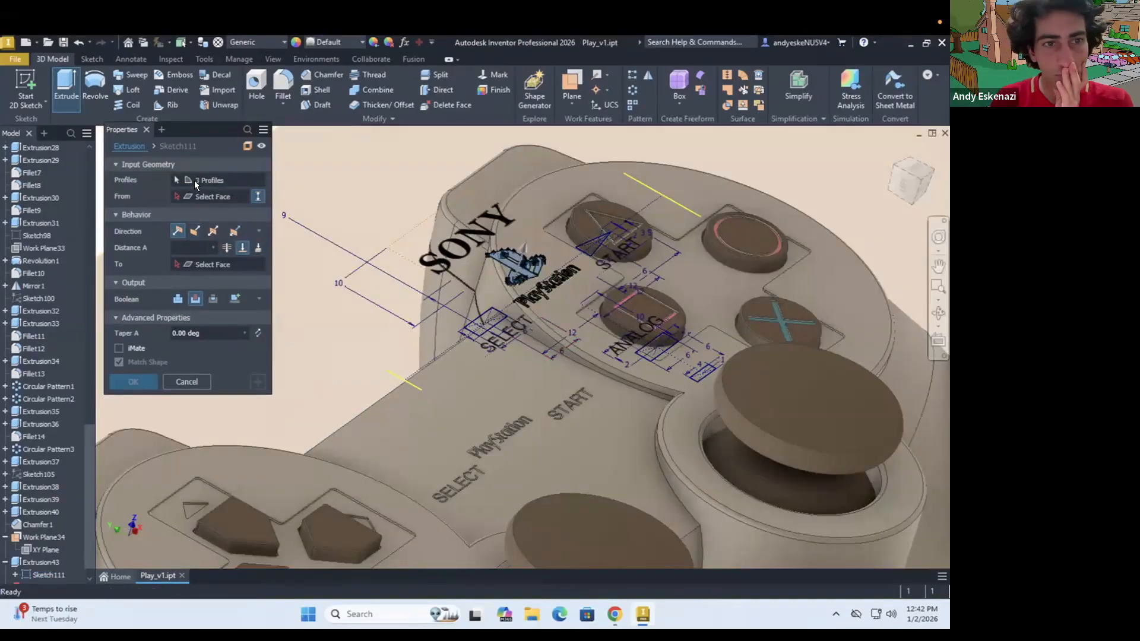
pyautogui.scroll(3, 516, 264)
pyautogui.click(240, 247)
pyautogui.scroll(-3, 404, 356)
pyautogui.click(195, 231)
pyautogui.click(147, 367)
# Step: Engrave the PlayStation logo into the front face with Emboss
pyautogui.click(174, 75)
pyautogui.scroll(5, 473, 301)
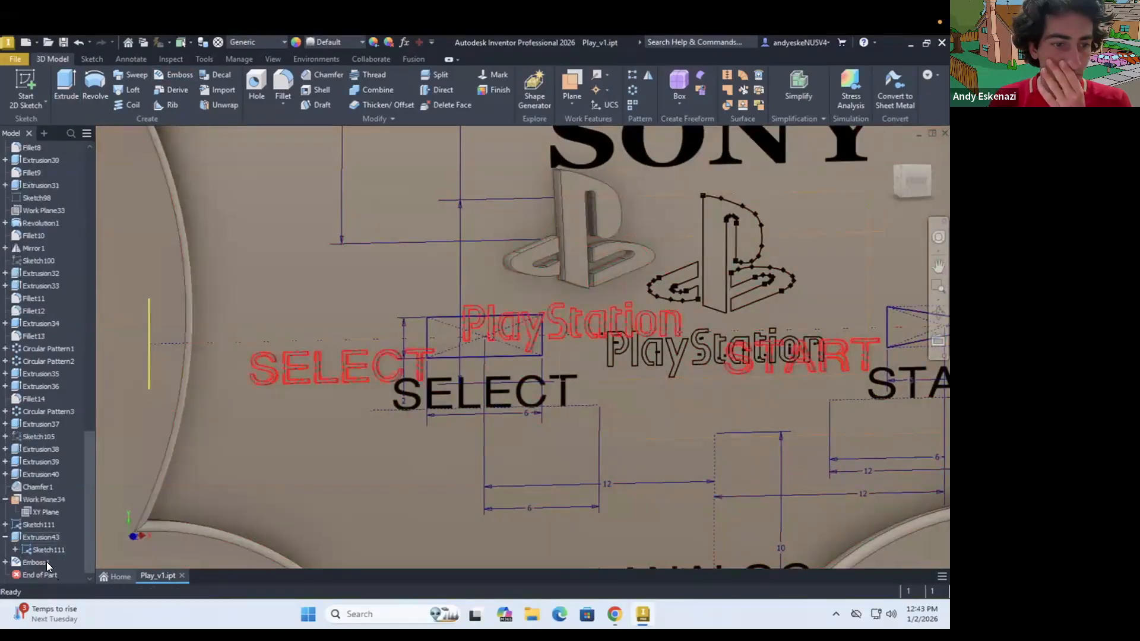
pyautogui.doubleClick(47, 562)
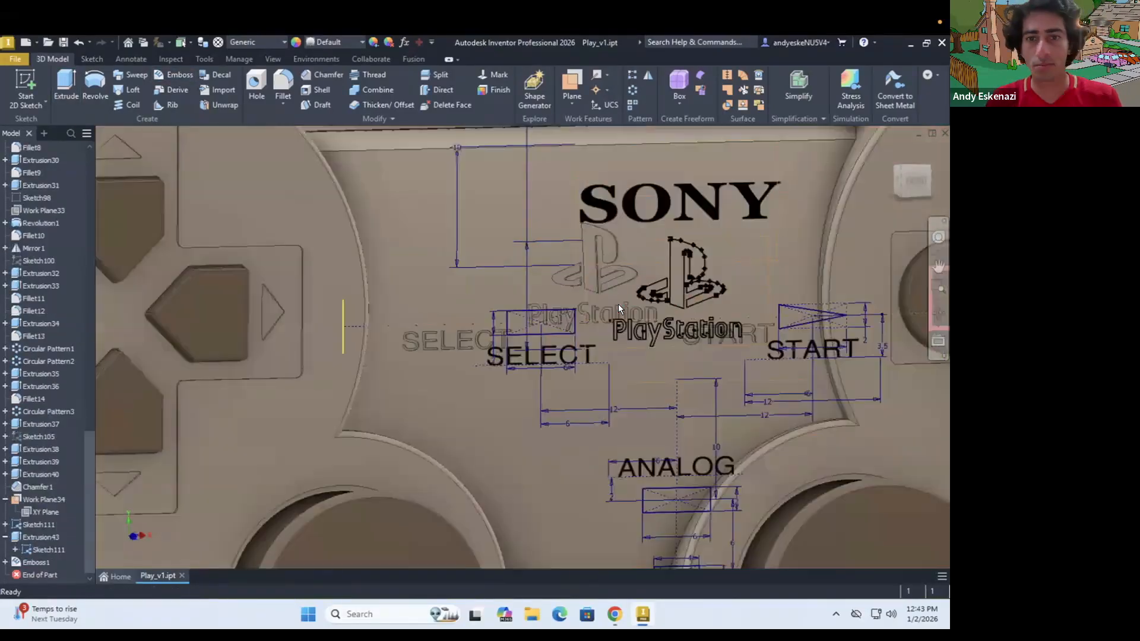
# Step: Delete the earlier lettering cut extrusion
pyautogui.rightClick(38, 306)
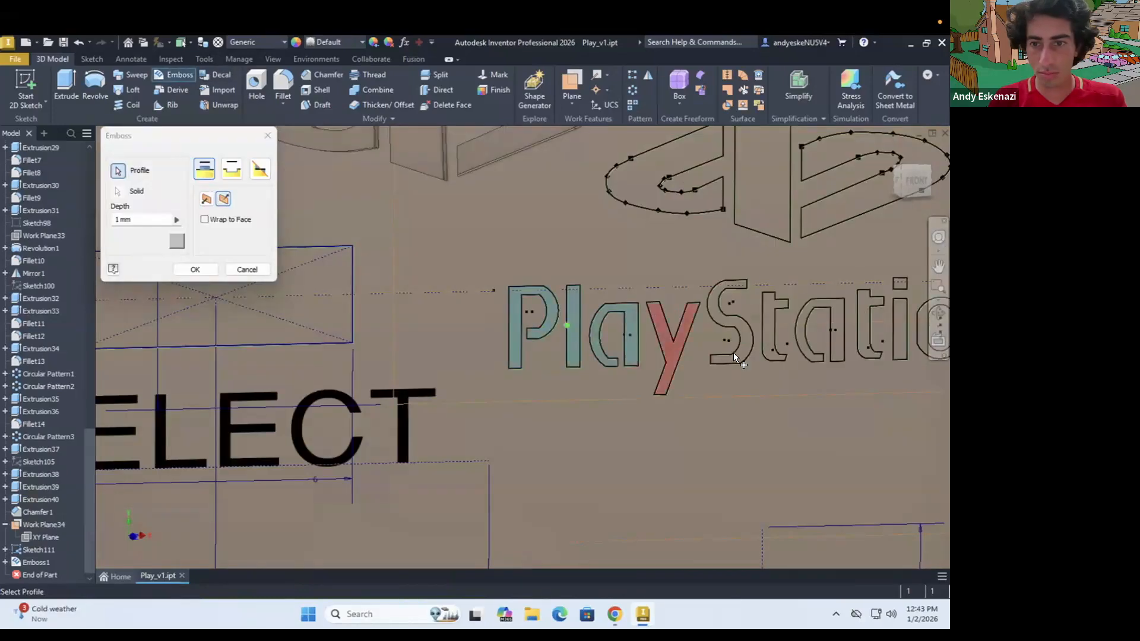
pyautogui.click(735, 357)
pyautogui.click(768, 336)
pyautogui.scroll(3, 783, 328)
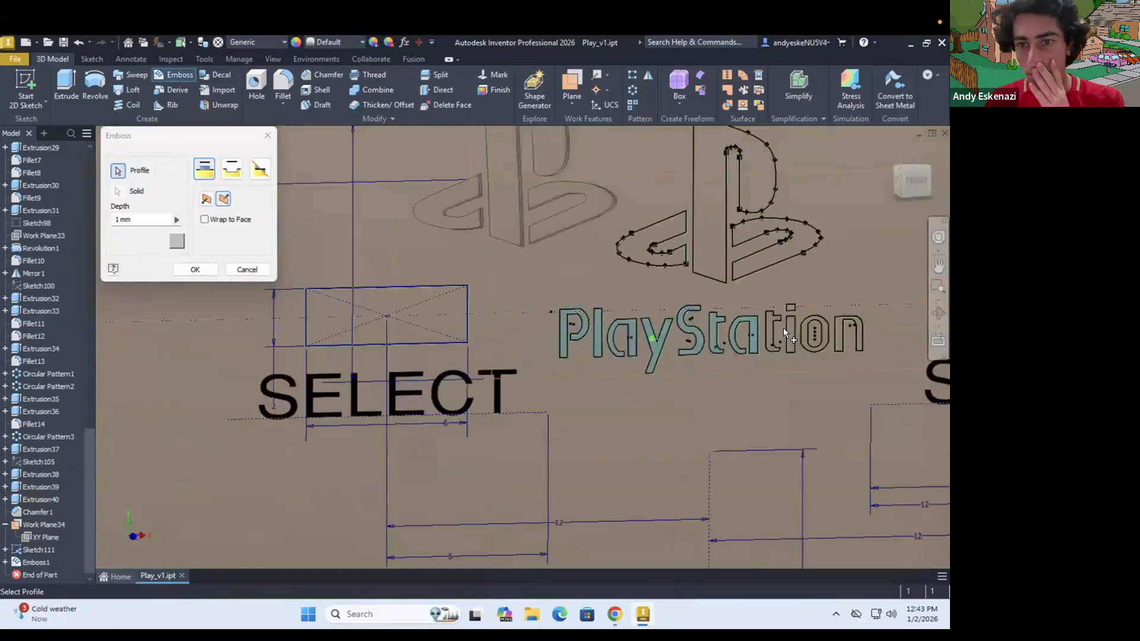
pyautogui.scroll(-4, 818, 328)
pyautogui.click(248, 271)
# Step: Engrave the PlayStation letters and the SONY, SELECT and START texts into the front face with a second Emboss
pyautogui.click(180, 75)
pyautogui.click(383, 329)
pyautogui.click(411, 339)
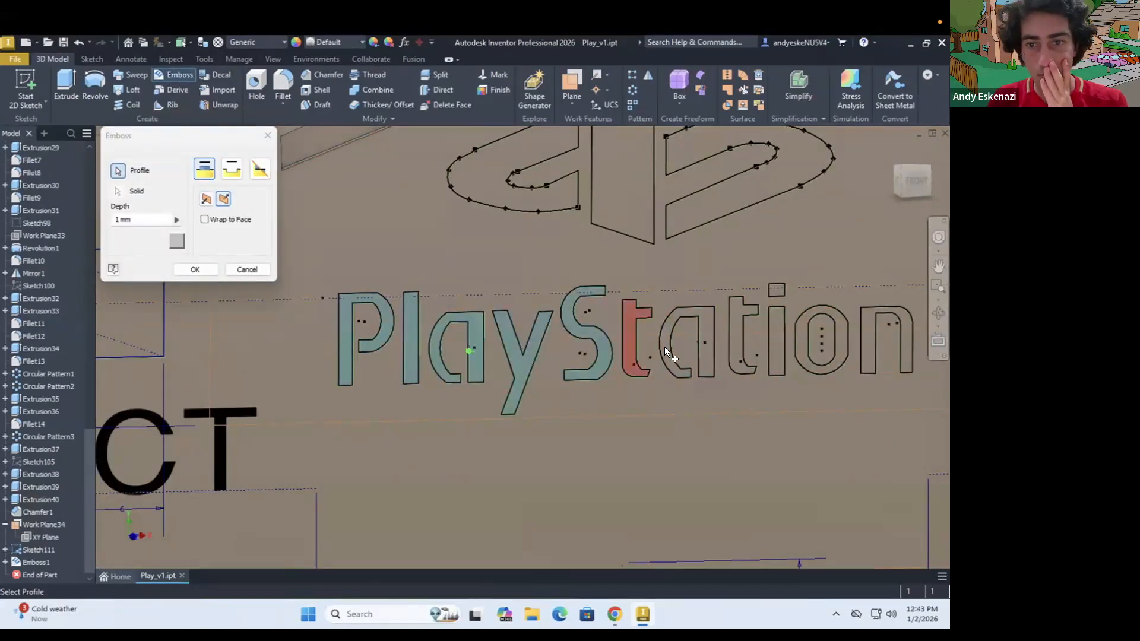
pyautogui.click(870, 343)
pyautogui.scroll(-3, 380, 315)
pyautogui.click(771, 355)
pyautogui.scroll(-3, 771, 355)
pyautogui.click(531, 254)
pyautogui.click(231, 169)
pyautogui.click(195, 270)
# Step: Start a new front-facing sketch and project the SELECT, START and ANALOG button outlines into it
pyautogui.scroll(-3, 438, 339)
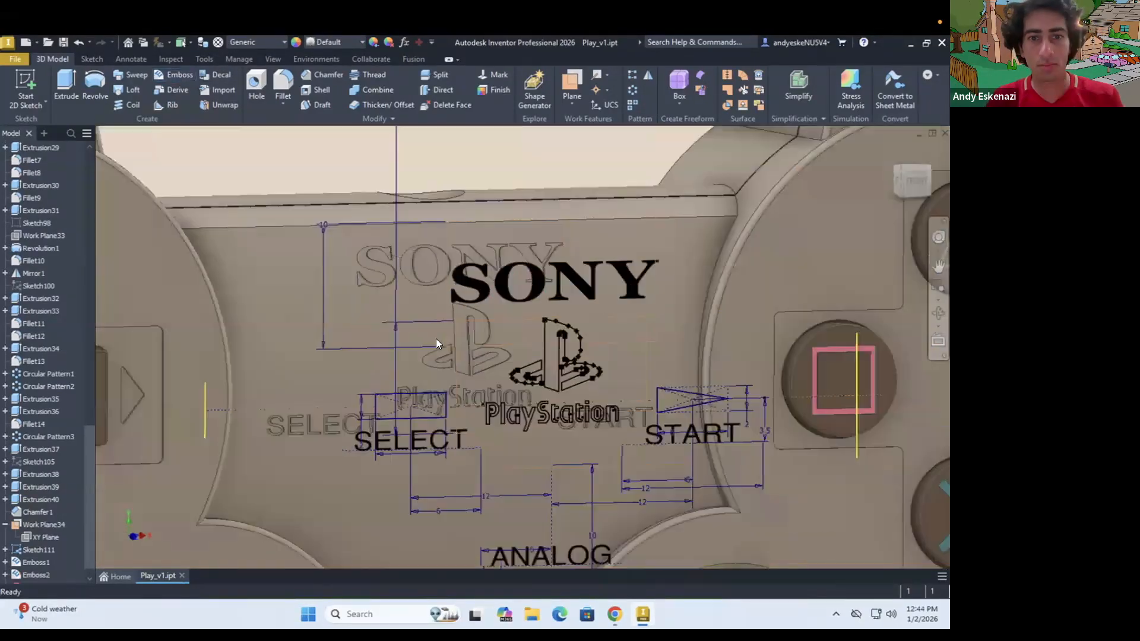
pyautogui.scroll(-3, 436, 339)
pyautogui.scroll(5, 541, 406)
pyautogui.press('s')
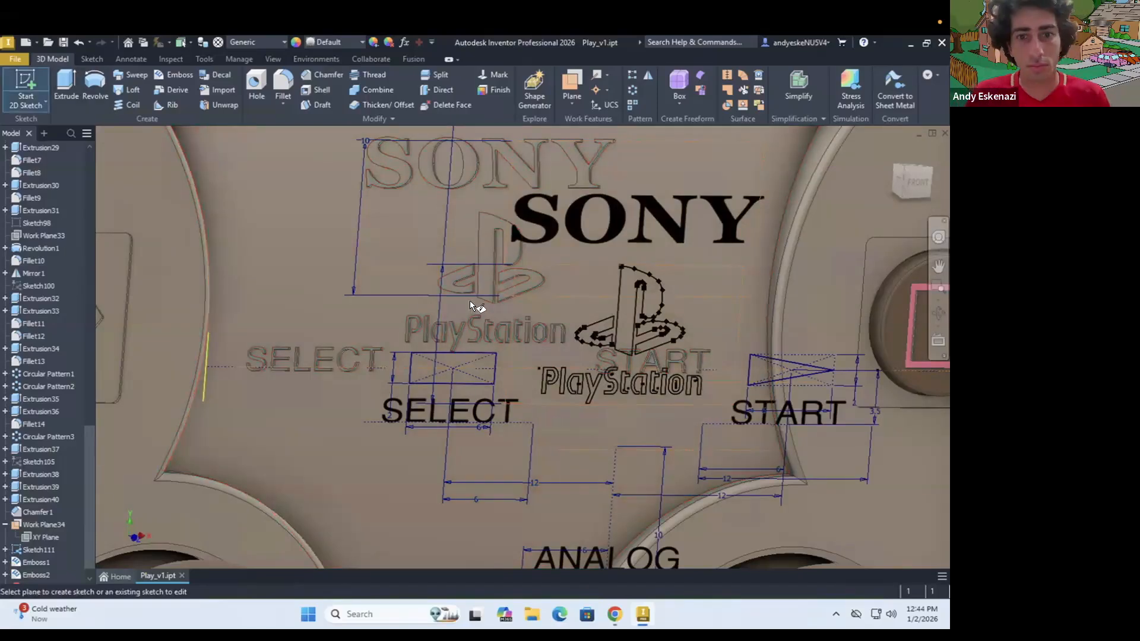
pyautogui.click(471, 306)
pyautogui.click(714, 327)
pyautogui.click(559, 493)
pyautogui.press('Escape')
# Step: Select the projected button outlines and toggle their construction format
pyautogui.moveTo(399, 277); pyautogui.dragTo(836, 525)
pyautogui.click(651, 75)
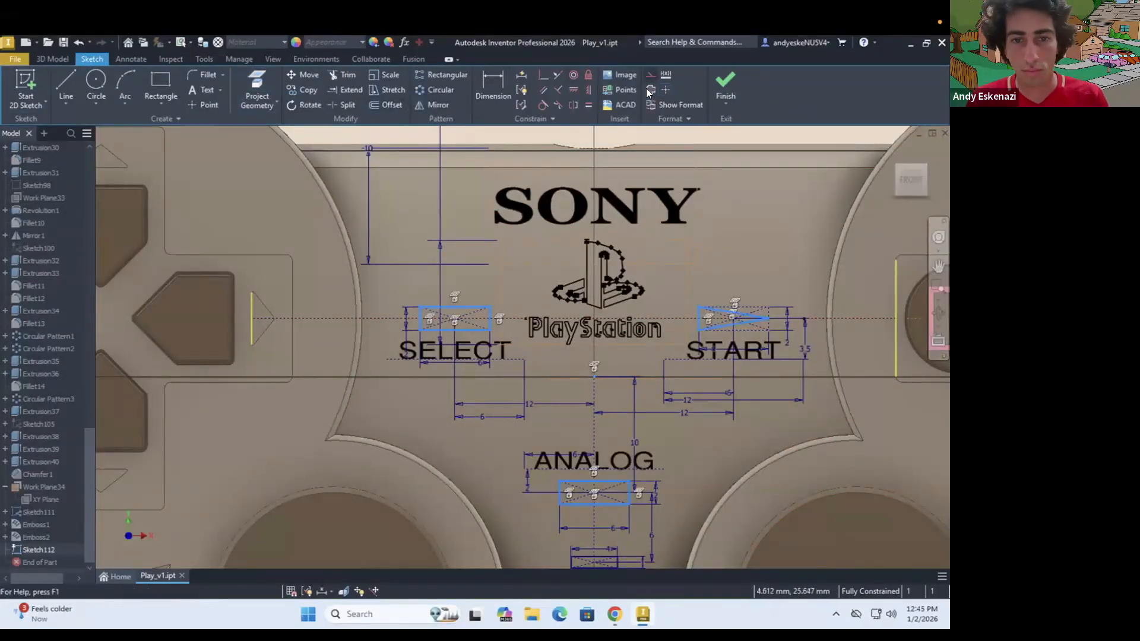
# Step: Offset the projected button outlines outward and dimension the gap around them at 0.2 mm
pyautogui.click(650, 472)
pyautogui.press('d')
pyautogui.scroll(8, 459, 304)
pyautogui.click(458, 326)
pyautogui.scroll(-9, 440, 245)
pyautogui.scroll(6, 596, 249)
pyautogui.click(725, 215)
pyautogui.press('Return')
pyautogui.click(719, 481)
pyautogui.write('.2')
pyautogui.press('Return')
pyautogui.scroll(-5, 729, 446)
# Step: Engrave the offset SELECT, START and ANALOG button outlines into the front face with an Emboss
pyautogui.click(52, 59)
pyautogui.click(174, 75)
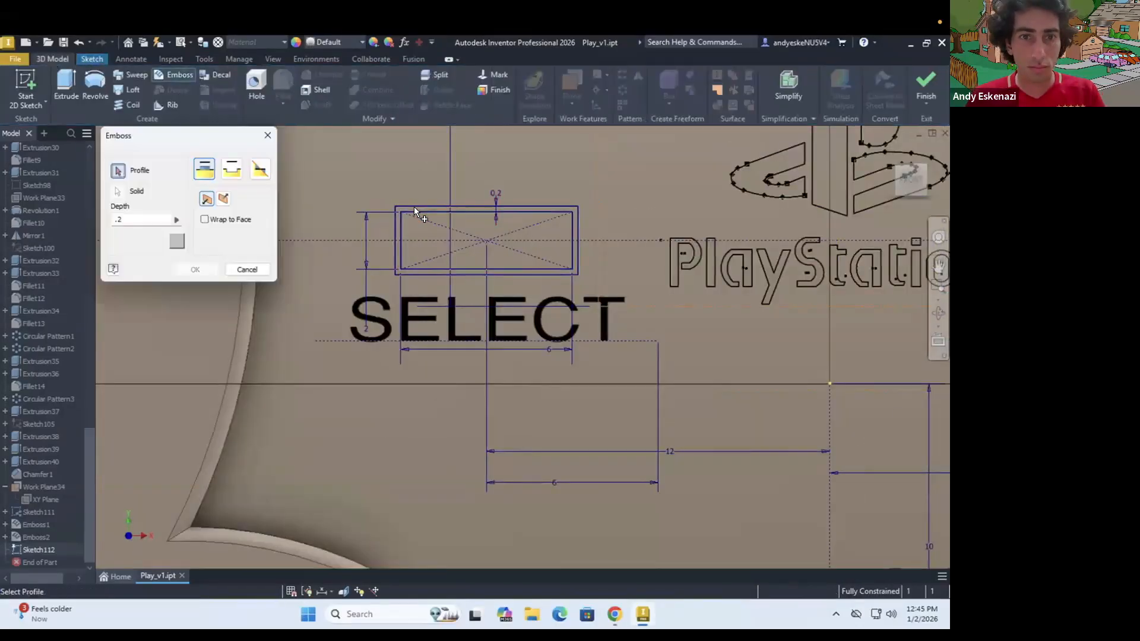
pyautogui.click(701, 321)
pyautogui.click(588, 344)
pyautogui.click(232, 169)
pyautogui.click(195, 270)
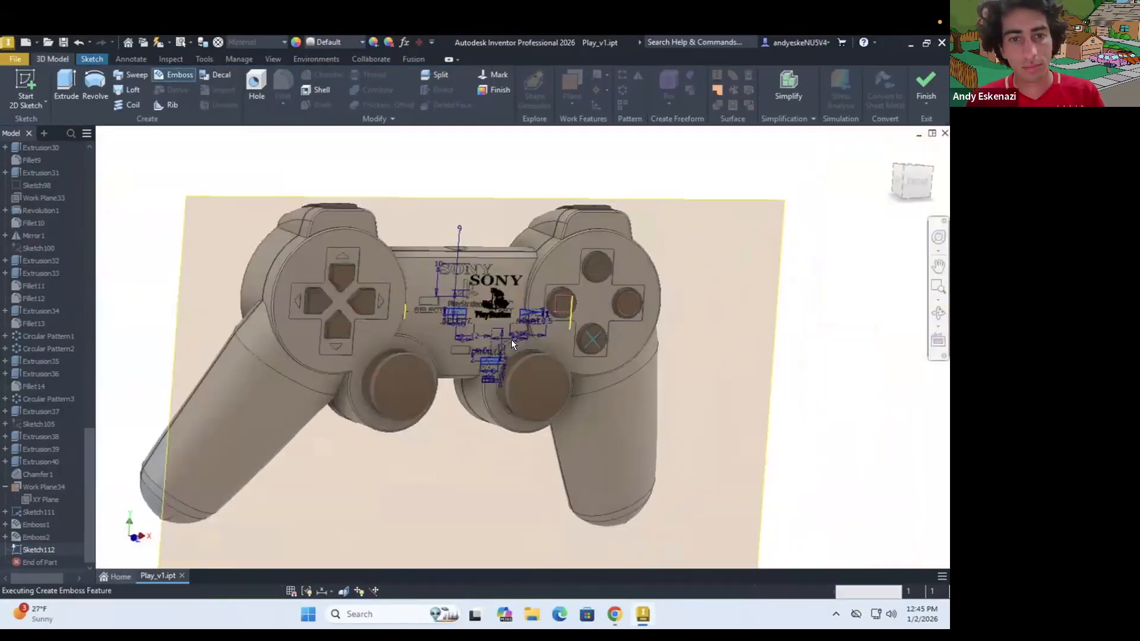
# Step: Chamfer the two short edges of the ANALOG button recess by 0.5 mm
pyautogui.scroll(6, 453, 303)
pyautogui.keyDown('shift'); pyautogui.moveTo(454, 303); pyautogui.dragTo(415, 297, button='middle'); pyautogui.keyUp('shift')
pyautogui.scroll(7, 482, 473)
pyautogui.click(322, 75)
pyautogui.click(460, 478)
pyautogui.click(749, 475)
pyautogui.write('.5')
pyautogui.click(222, 322)
pyautogui.scroll(-10, 373, 192)
# Step: Try to emboss the SELECT and START button profiles out of their recesses
pyautogui.keyDown('shift'); pyautogui.moveTo(373, 193); pyautogui.dragTo(356, 184, button='middle'); pyautogui.keyUp('shift')
pyautogui.scroll(4, 356, 184)
pyautogui.click(173, 74)
pyautogui.click(381, 282)
pyautogui.click(653, 288)
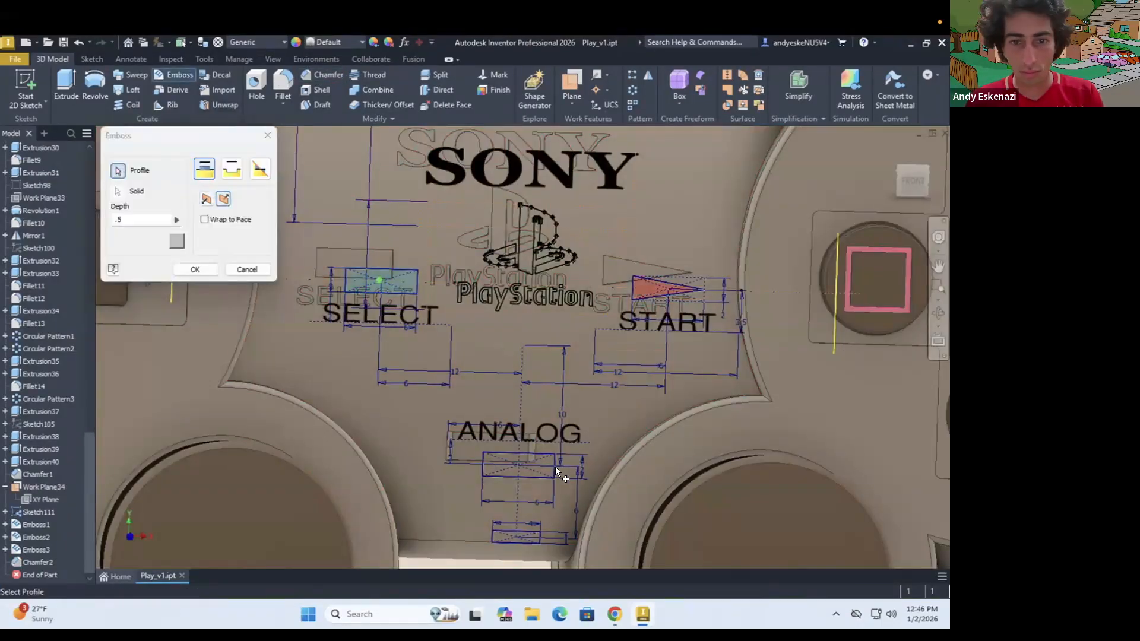
pyautogui.click(207, 271)
pyautogui.click(66, 86)
pyautogui.click(380, 282)
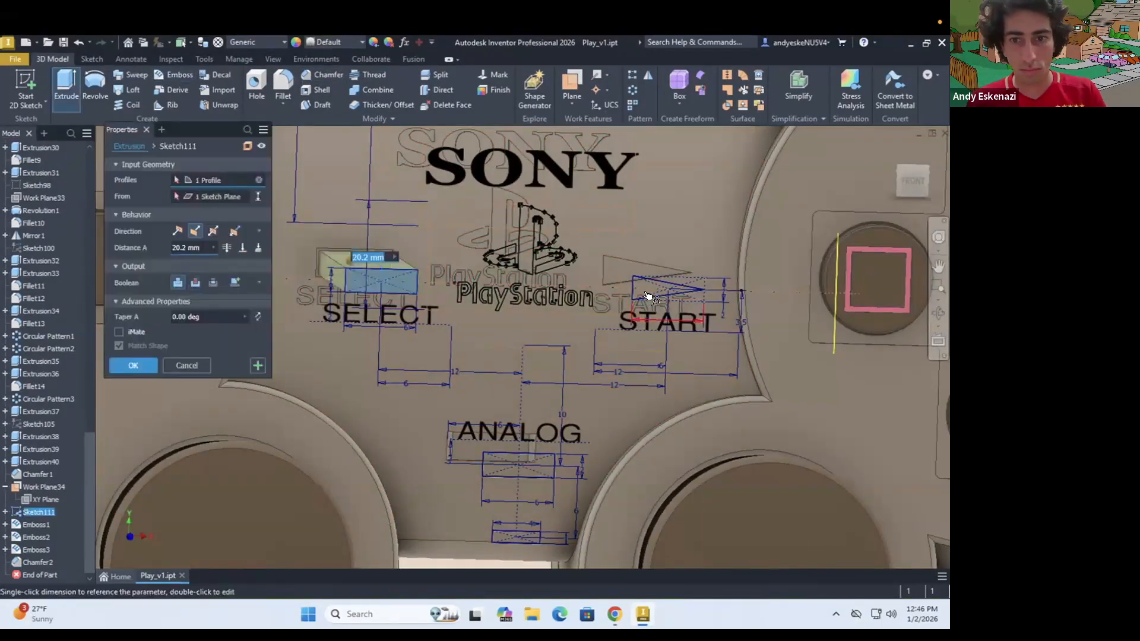
pyautogui.press('Escape')
pyautogui.press('s')
pyautogui.scroll(-2, 383, 261)
pyautogui.keyDown('shift'); pyautogui.moveTo(383, 262); pyautogui.dragTo(429, 315, button='middle'); pyautogui.keyUp('shift')
pyautogui.scroll(2, 430, 274)
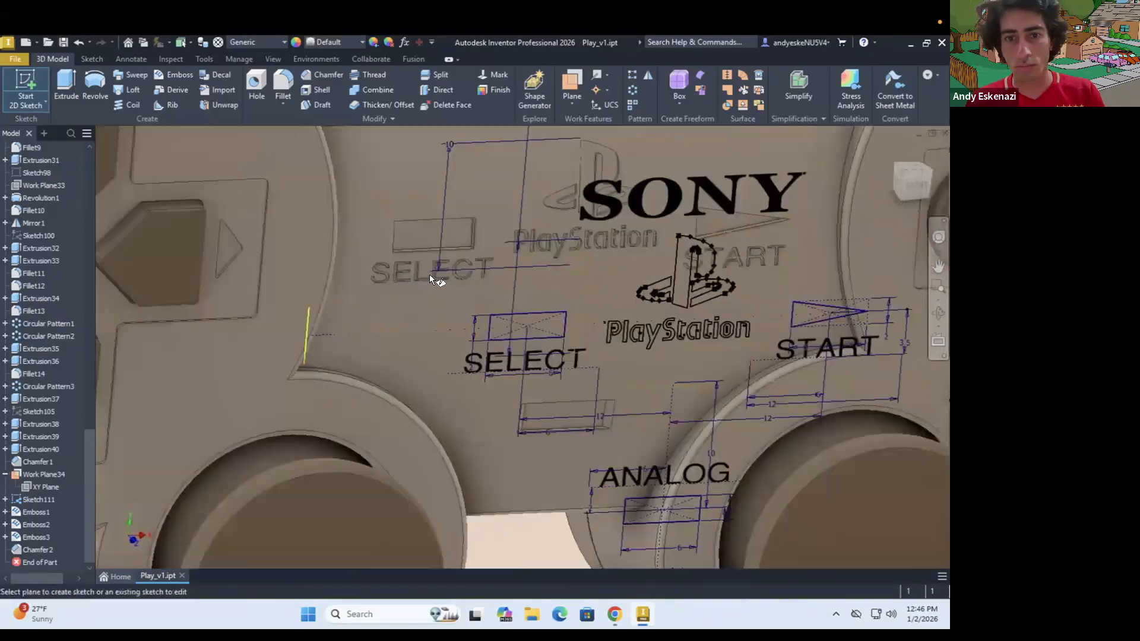
pyautogui.moveTo(668, 311); pyautogui.dragTo(512, 340, button='middle')
pyautogui.press('Escape')
# Step: Try to emboss only the SELECT button profile with a depth of 1.5 mm
pyautogui.click(173, 74)
pyautogui.click(353, 347)
pyautogui.scroll(1, 354, 348)
pyautogui.moveTo(353, 348); pyautogui.dragTo(541, 399, button='middle')
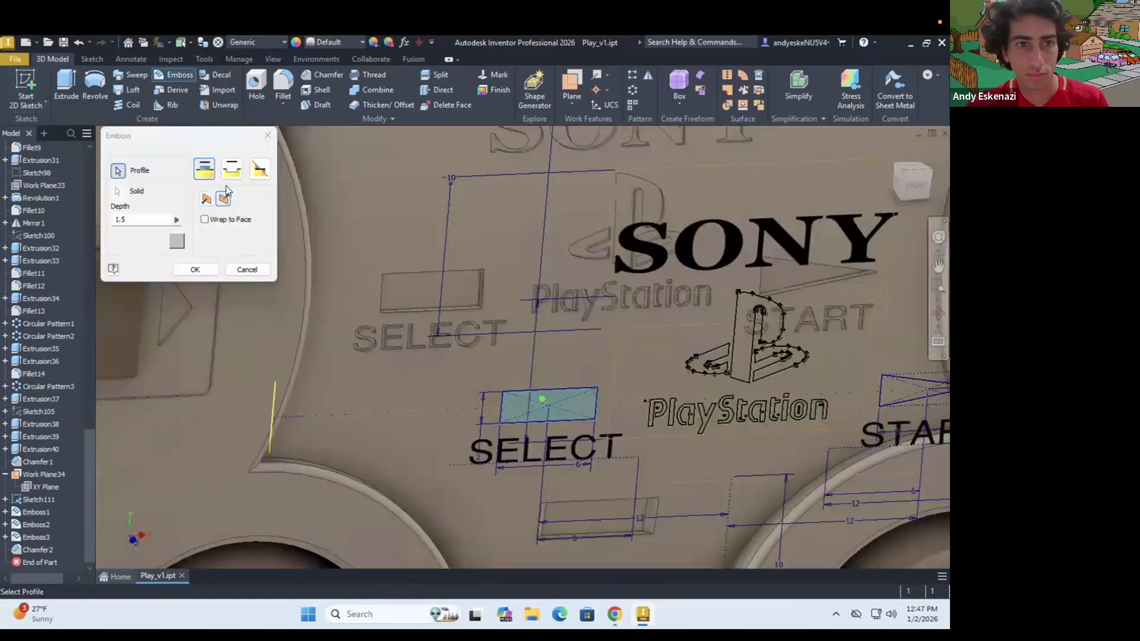
pyautogui.click(197, 270)
pyautogui.click(224, 152)
pyautogui.press('Escape')
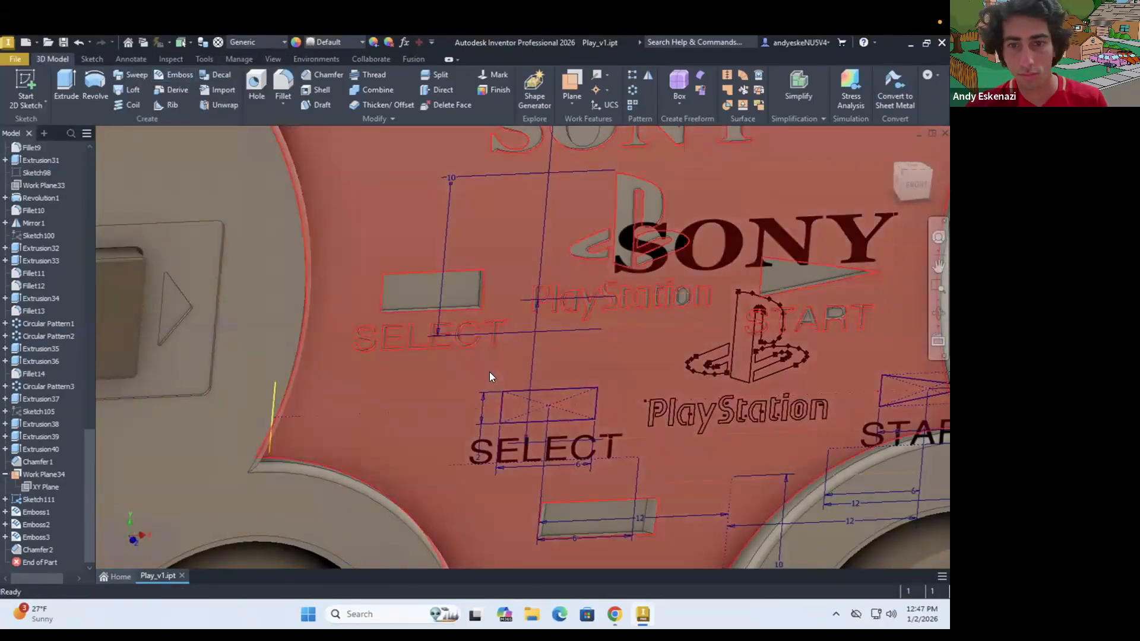
# Step: Cut-extrude the SELECT and START button profiles from the lettering sketch to a distance of 20.5 mm
pyautogui.scroll(-3, 490, 372)
pyautogui.press('e')
pyautogui.click(526, 394)
pyautogui.click(728, 387)
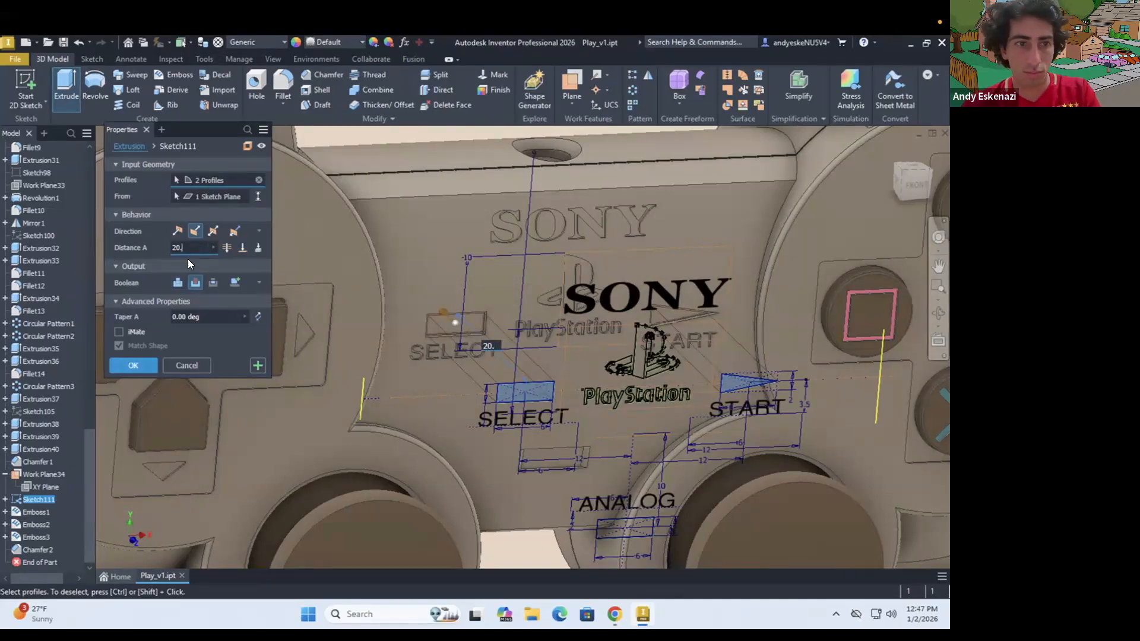
pyautogui.write('5')
pyautogui.press('Return')
# Step: Sketch on the recess floor, project the button outlines and extrude them into raised SELECT and START buttons
pyautogui.press('s')
pyautogui.scroll(3, 697, 543)
pyautogui.moveTo(696, 544); pyautogui.dragTo(478, 376, button='middle')
pyautogui.click(320, 318)
pyautogui.click(257, 89)
pyautogui.press('e')
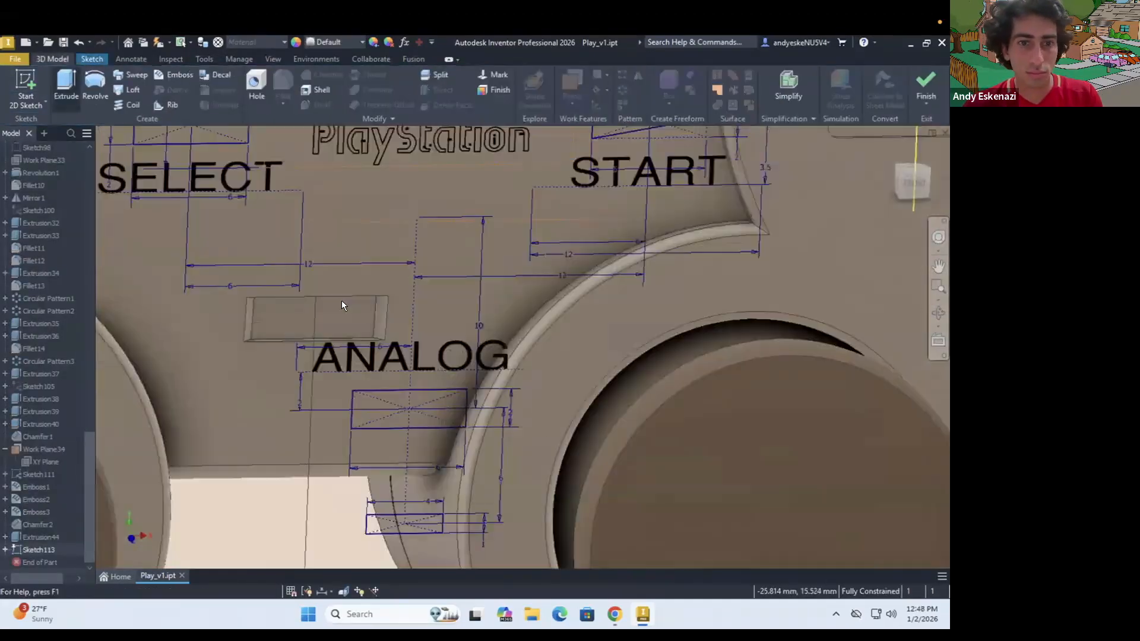
pyautogui.scroll(-6, 342, 305)
pyautogui.press('Return')
# Step: Try to fillet the SELECT button's corner edges with a 0.2 mm radius
pyautogui.keyDown('shift'); pyautogui.moveTo(418, 345); pyautogui.dragTo(368, 336, button='middle'); pyautogui.keyUp('shift')
pyautogui.scroll(5, 279, 286)
pyautogui.press('f')
pyautogui.click(247, 278)
pyautogui.click(244, 334)
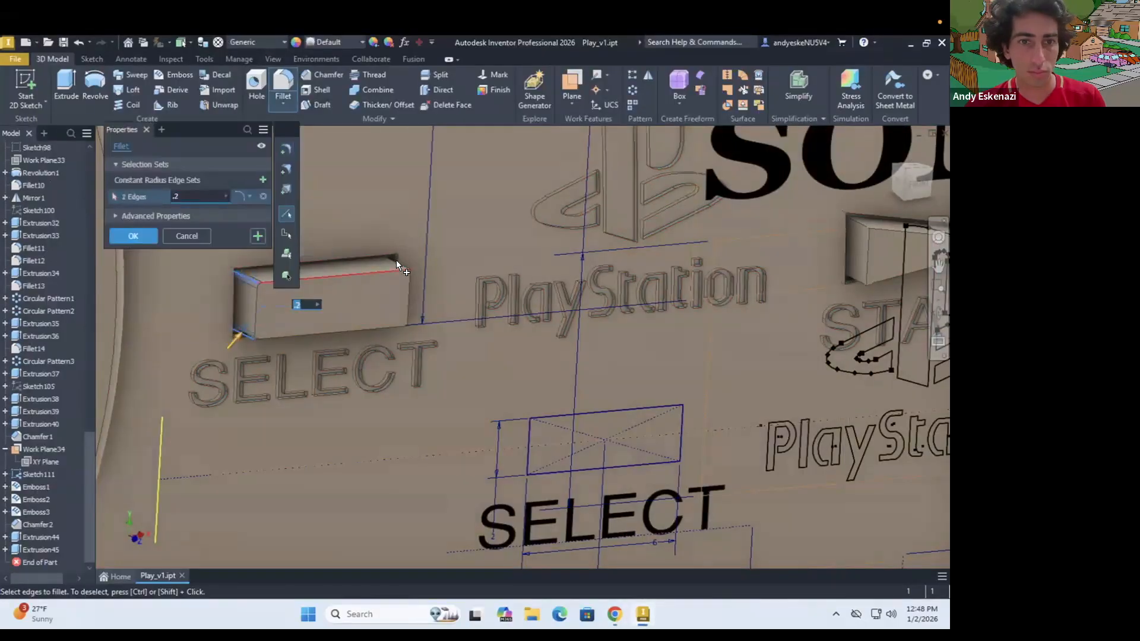
pyautogui.click(398, 262)
pyautogui.keyDown('shift'); pyautogui.moveTo(398, 262); pyautogui.dragTo(380, 256, button='middle'); pyautogui.keyUp('shift')
pyautogui.scroll(4, 426, 380)
pyautogui.click(427, 419)
pyautogui.scroll(-10, 574, 395)
pyautogui.press('Return')
# Step: Extrude the ANALOG button profile from the lettering sketch with a distance of 10 mm
pyautogui.scroll(3, 617, 484)
pyautogui.click(67, 89)
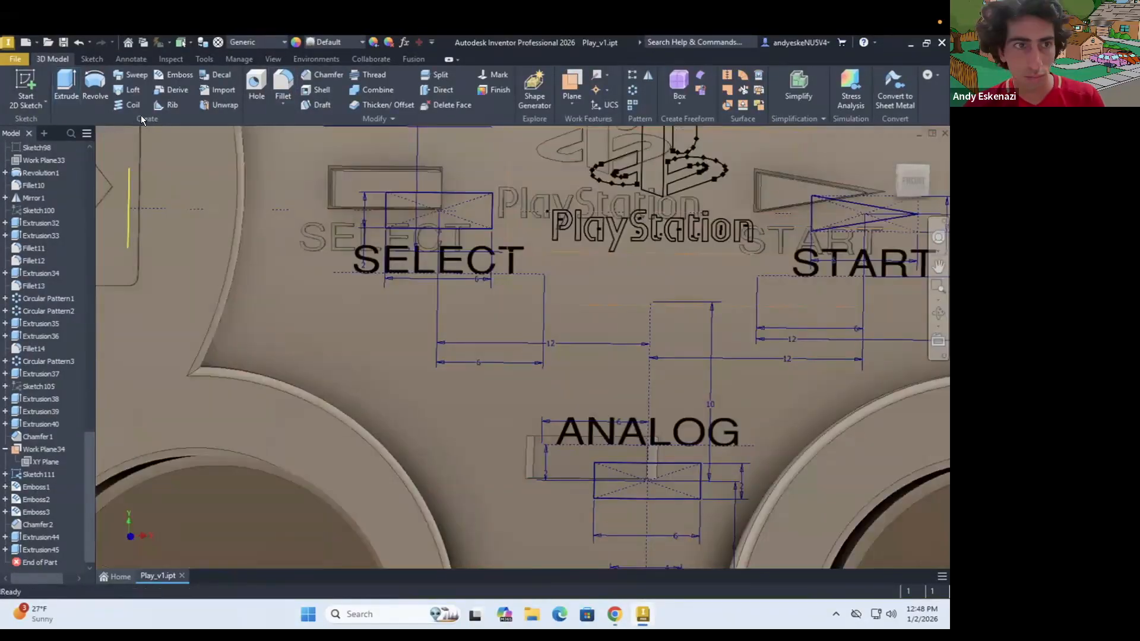
pyautogui.click(647, 484)
pyautogui.click(196, 232)
pyautogui.moveTo(196, 248); pyautogui.dragTo(165, 262)
pyautogui.write('10')
pyautogui.press('Return')
# Step: Start a sketch at the ANALOG button recess and extrude its profile
pyautogui.click(25, 86)
pyautogui.click(533, 552)
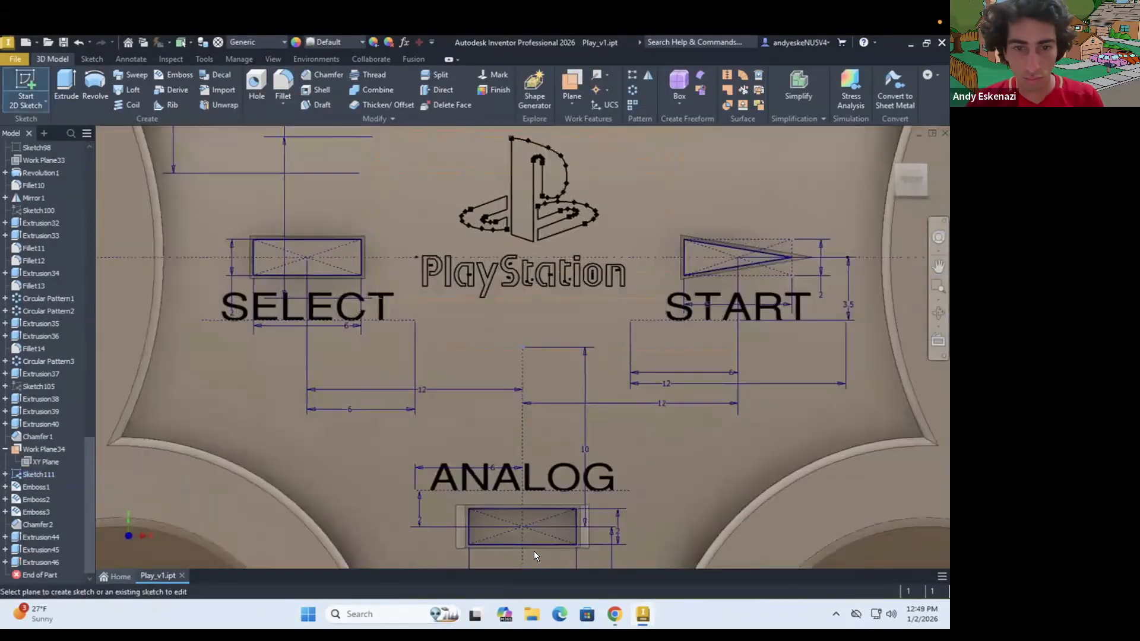
pyautogui.press('e')
pyautogui.press('Return')
# Step: Check the reference photo and engrave the small indicator rectangle below the ANALOG button with an Emboss
pyautogui.moveTo(493, 452)
pyautogui.keyDown('shift'); pyautogui.mouseDown(button='middle')
pyautogui.moveTo(495, 387)
pyautogui.moveTo(564, 505)
pyautogui.mouseUp(button='middle'); pyautogui.keyUp('shift')
pyautogui.click(615, 604)
pyautogui.click(615, 603)
pyautogui.click(173, 74)
pyautogui.scroll(5, 404, 480)
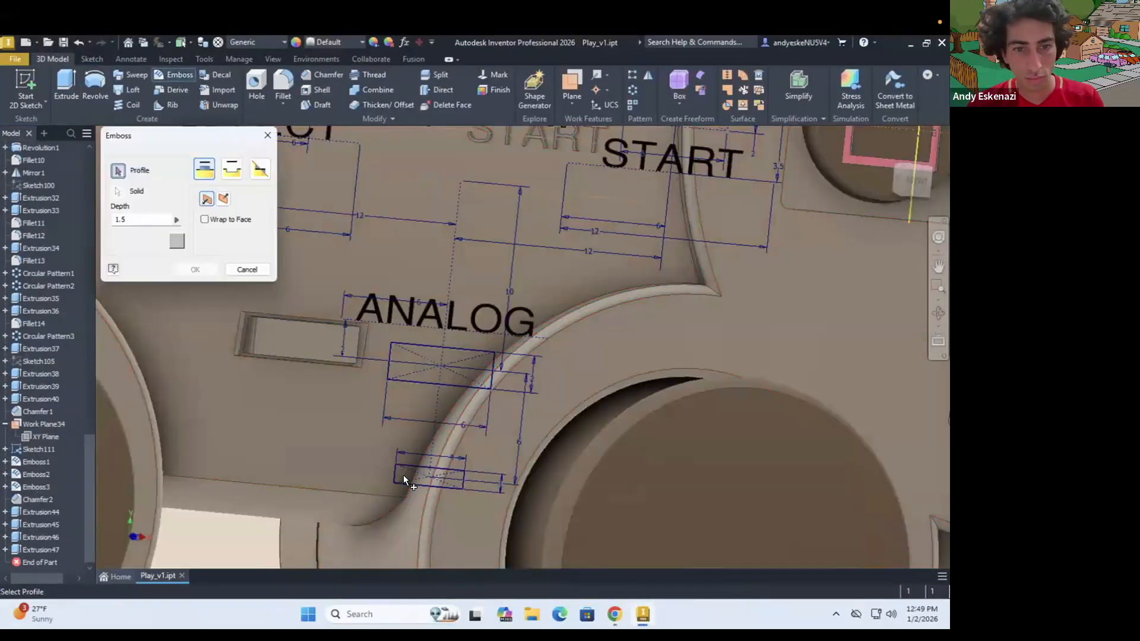
pyautogui.click(195, 269)
pyautogui.rightClick(407, 382)
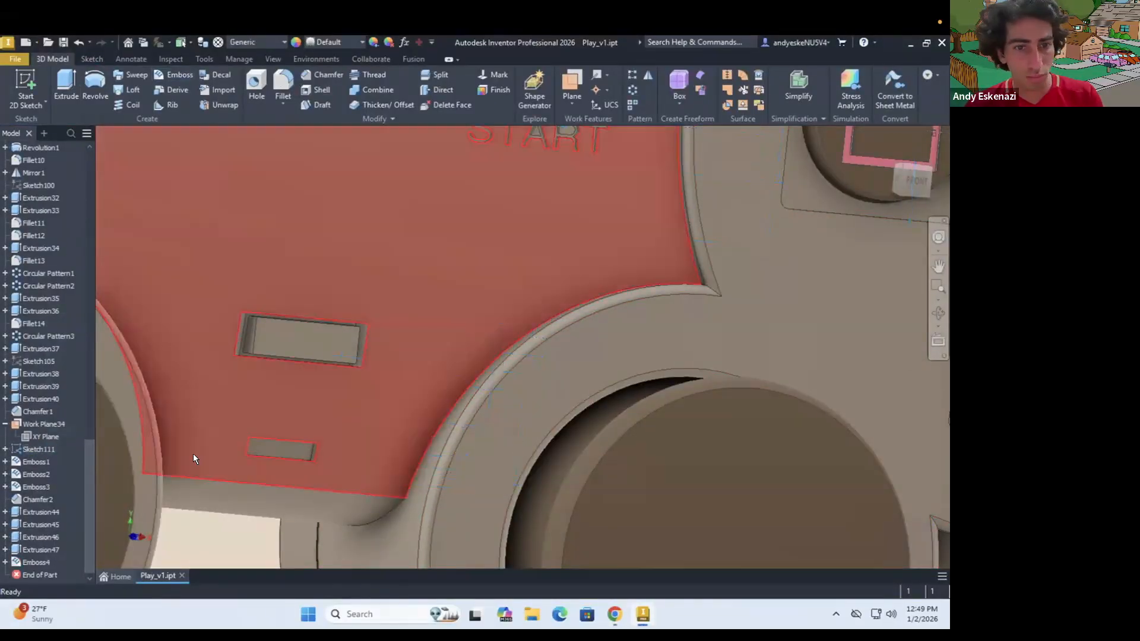
# Step: Chamfer the short edges of the small indicator slot below the ANALOG button
pyautogui.click(615, 614)
pyautogui.click(615, 614)
pyautogui.hotkey('ctrl', 'shift', 'k')
pyautogui.click(423, 442)
pyautogui.press('Return')
pyautogui.scroll(-3, 493, 396)
# Step: Show the lettering sketch and engrave the ANALOG text into the front face at 0.2 mm depth
pyautogui.rightClick(276, 343)
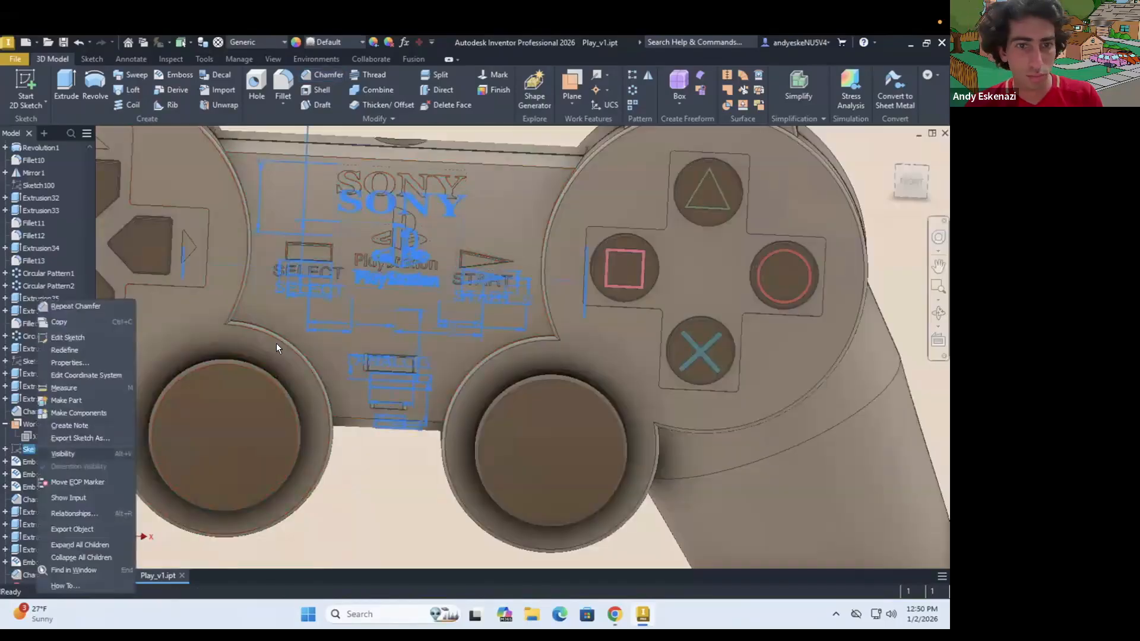
pyautogui.click(358, 283)
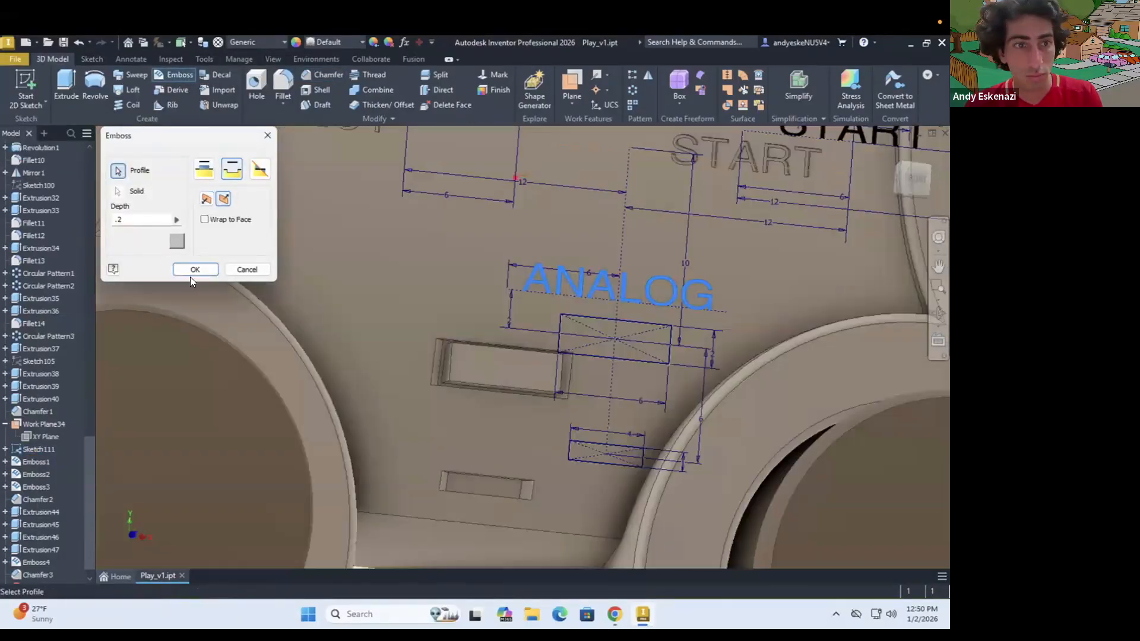
pyautogui.click(194, 270)
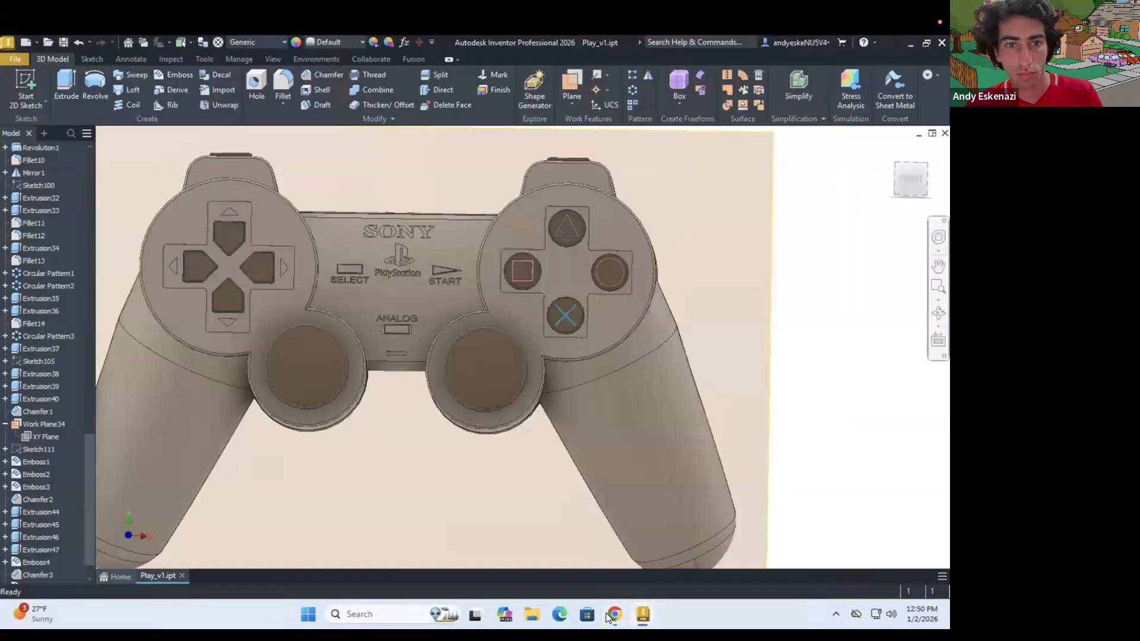
# Step: Hide Work Plane34 in front of the controller
pyautogui.click(615, 614)
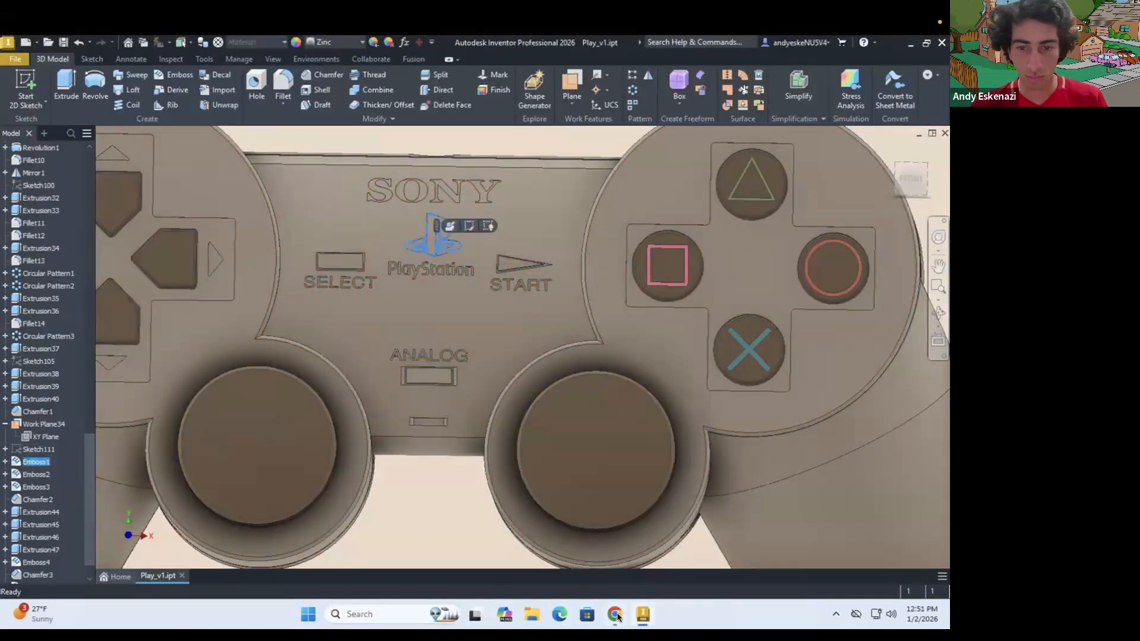
pyautogui.rightClick(43, 537)
pyautogui.click(134, 438)
pyautogui.scroll(-5, 172, 416)
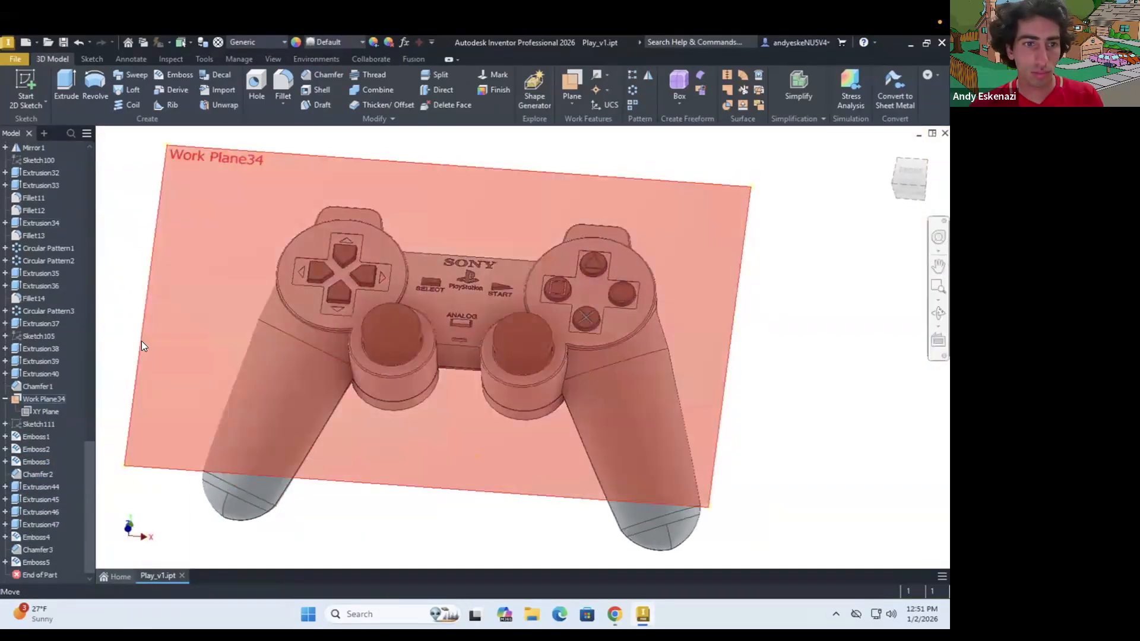
pyautogui.rightClick(40, 399)
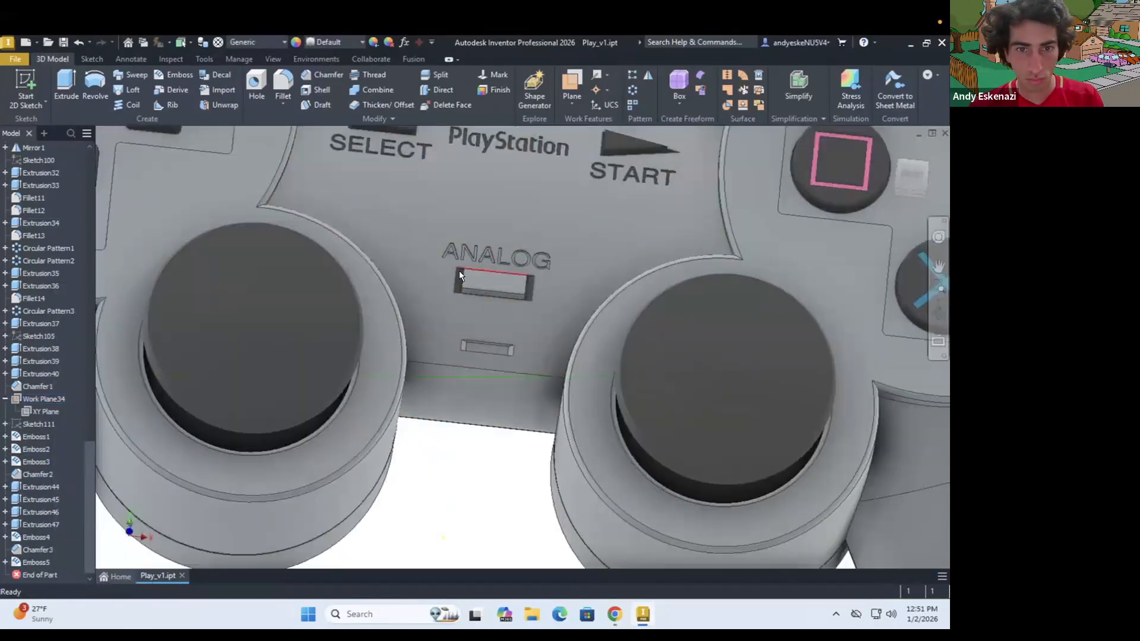
# Step: Apply an appearance finish to the floor face of the indicator slot below the ANALOG button
pyautogui.scroll(5, 460, 272)
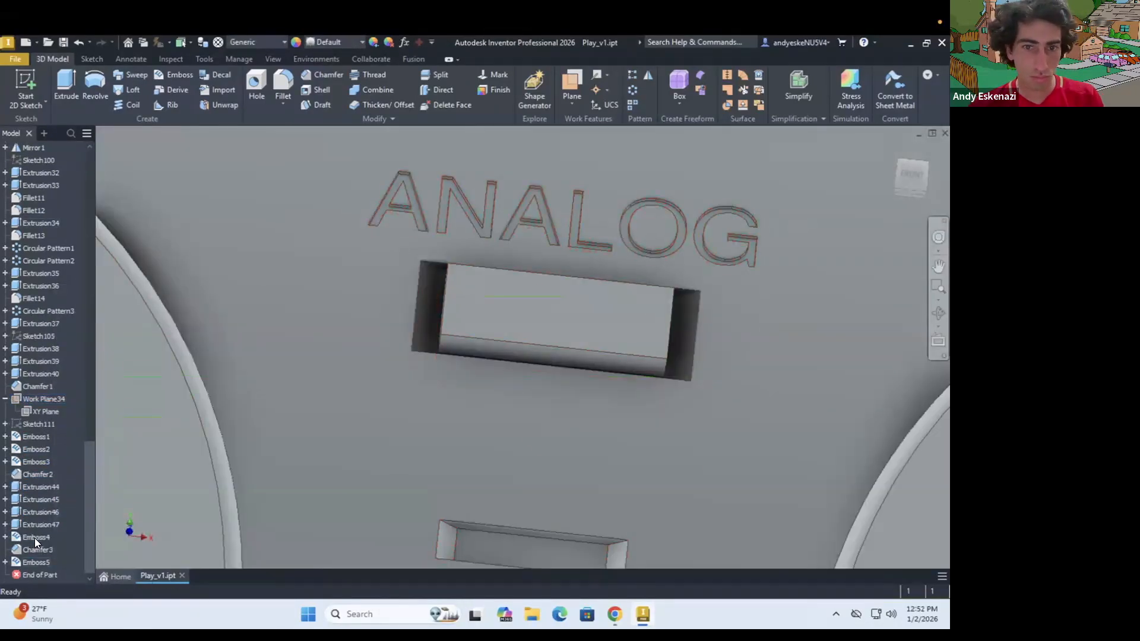
pyautogui.keyDown('ctrl'); pyautogui.click(41, 525); pyautogui.keyUp('ctrl')
pyautogui.scroll(-5, 130, 478)
pyautogui.click(173, 178)
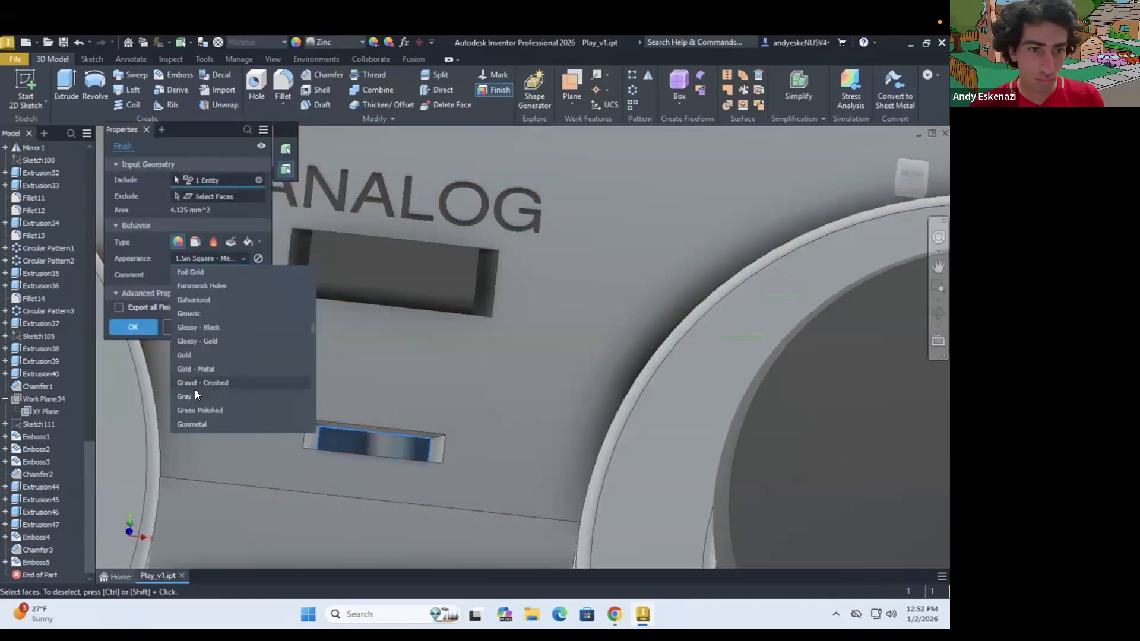
pyautogui.click(195, 393)
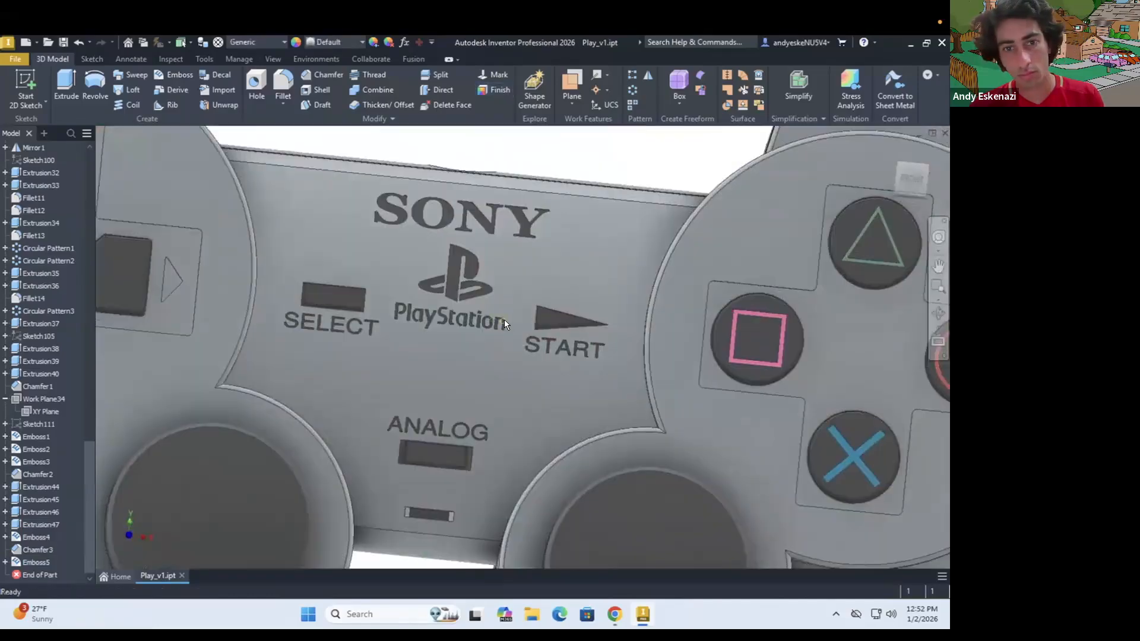
# Step: Inspect the controller front from several angles and compare it with the Dual Analog reference photo in Chrome
pyautogui.scroll(-5, 505, 319)
pyautogui.keyDown('shift'); pyautogui.moveTo(472, 328); pyautogui.dragTo(473, 280, button='middle'); pyautogui.keyUp('shift')
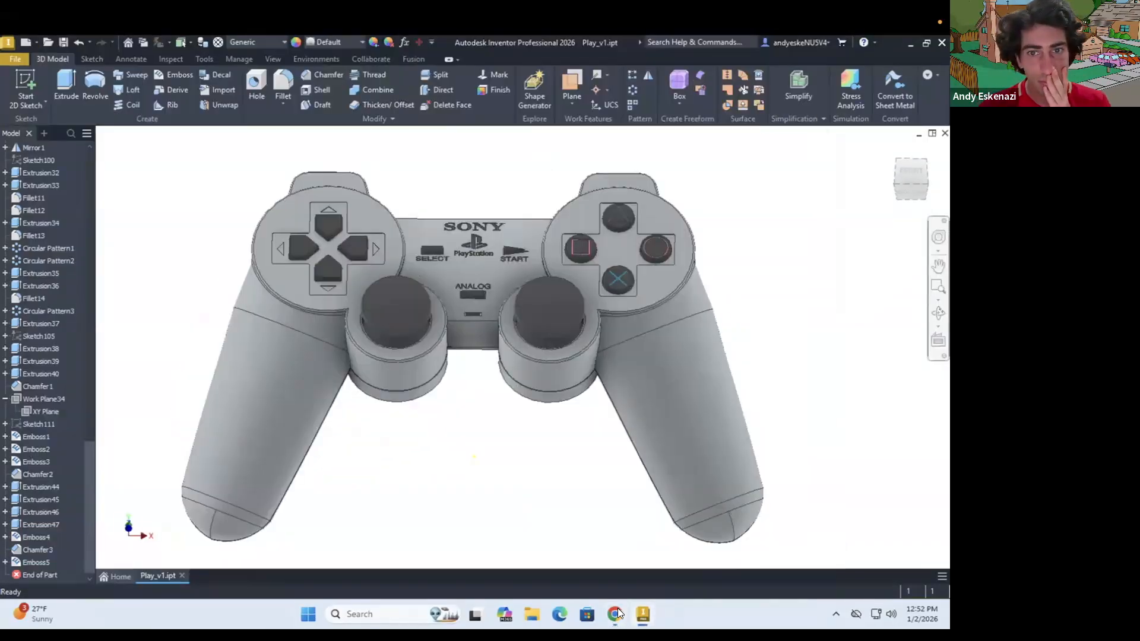
pyautogui.click(618, 613)
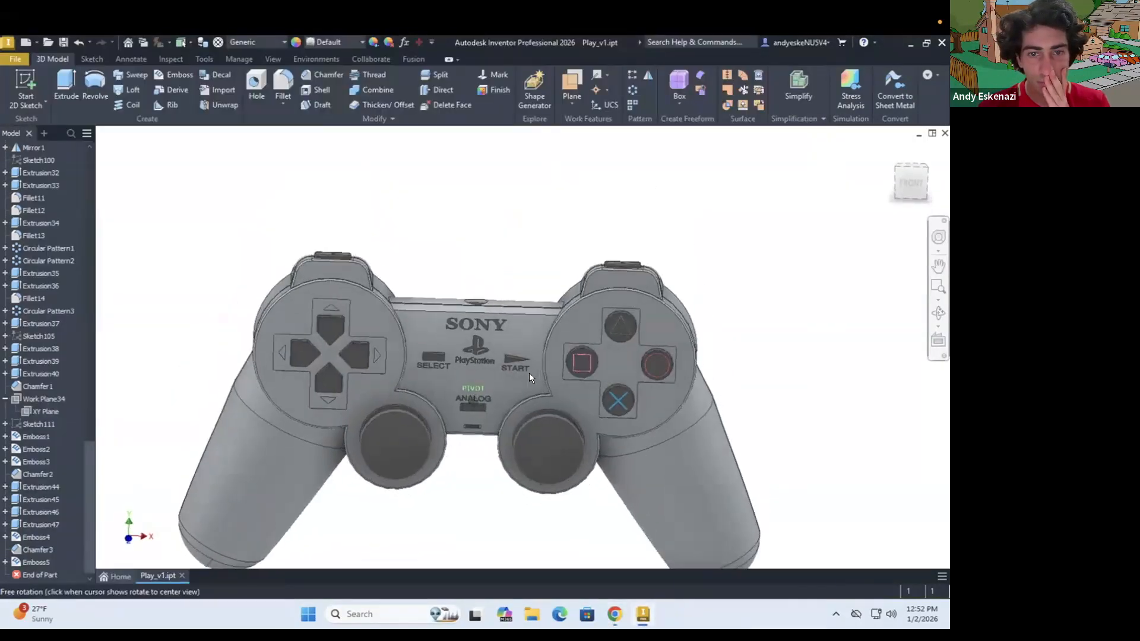
pyautogui.scroll(3, 529, 373)
pyautogui.keyDown('shift'); pyautogui.moveTo(529, 373); pyautogui.dragTo(476, 293, button='middle'); pyautogui.keyUp('shift')
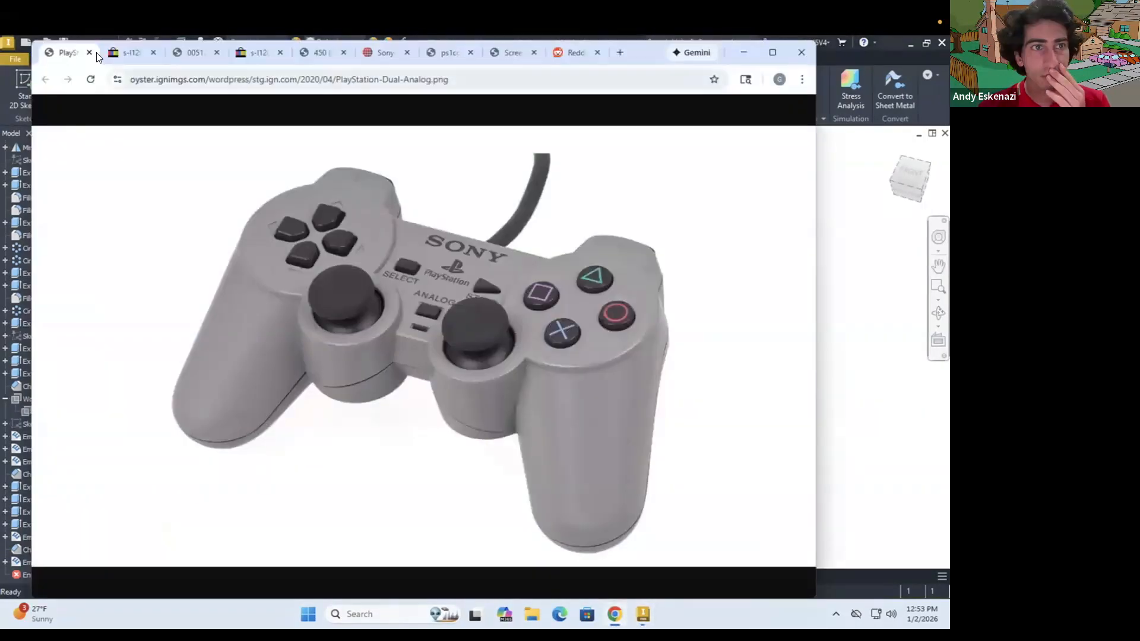
pyautogui.click(89, 53)
pyautogui.click(745, 55)
pyautogui.click(614, 611)
# Step: Edit Sketch111 to enlarge the heights of the SELECT, START and ANALOG buttons
pyautogui.rightClick(41, 386)
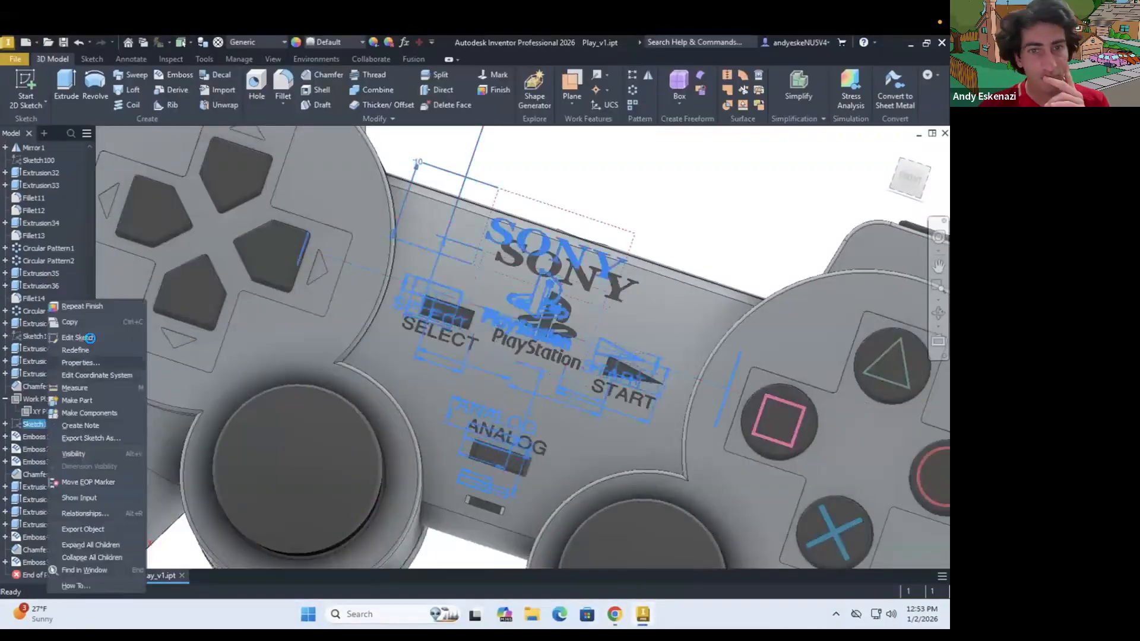
pyautogui.click(65, 303)
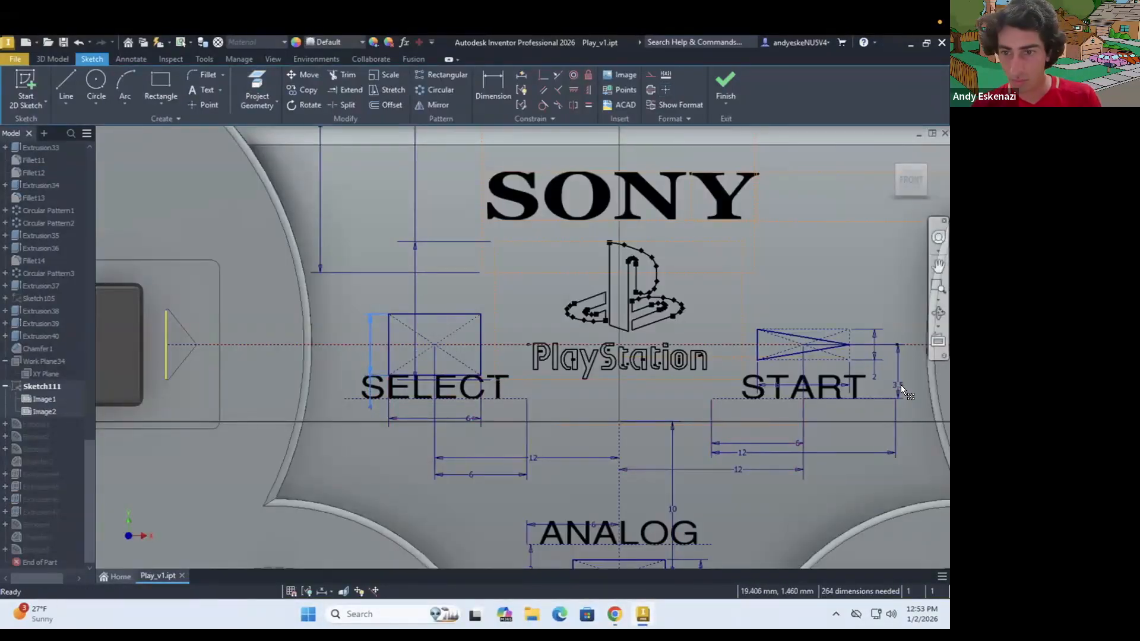
pyautogui.scroll(-5, 651, 450)
pyautogui.scroll(5, 533, 495)
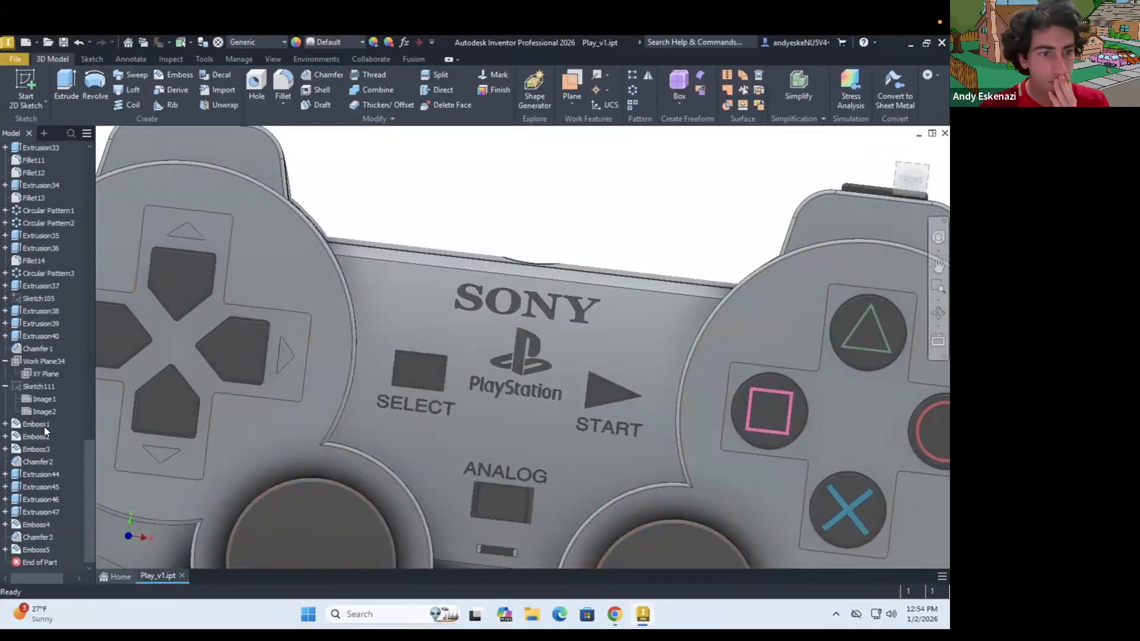
pyautogui.rightClick(41, 386)
pyautogui.click(59, 338)
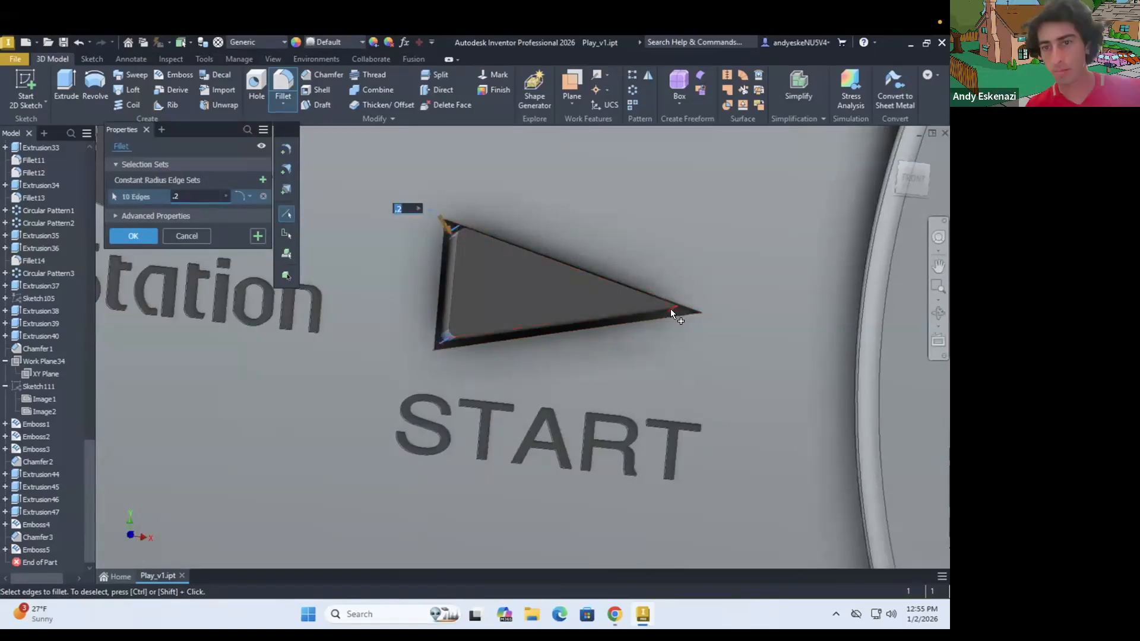
# Step: Fillet the corner edges of the SELECT, START and ANALOG buttons and recesses with a 0.2 mm radius
pyautogui.click(671, 310)
pyautogui.scroll(3, 672, 309)
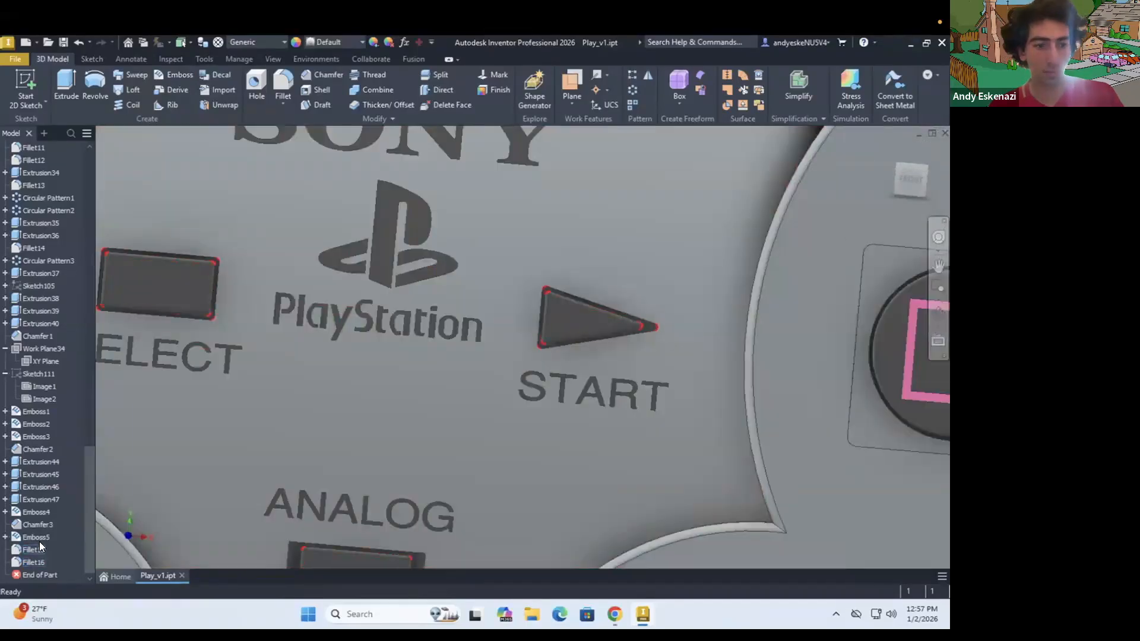
pyautogui.doubleClick(37, 548)
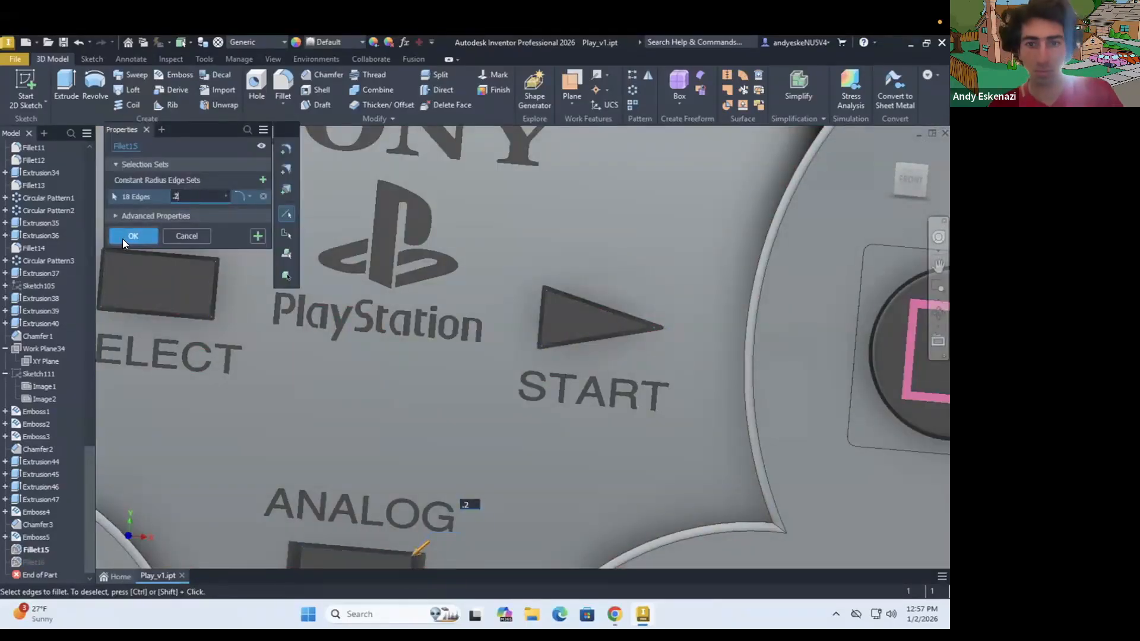
pyautogui.click(132, 237)
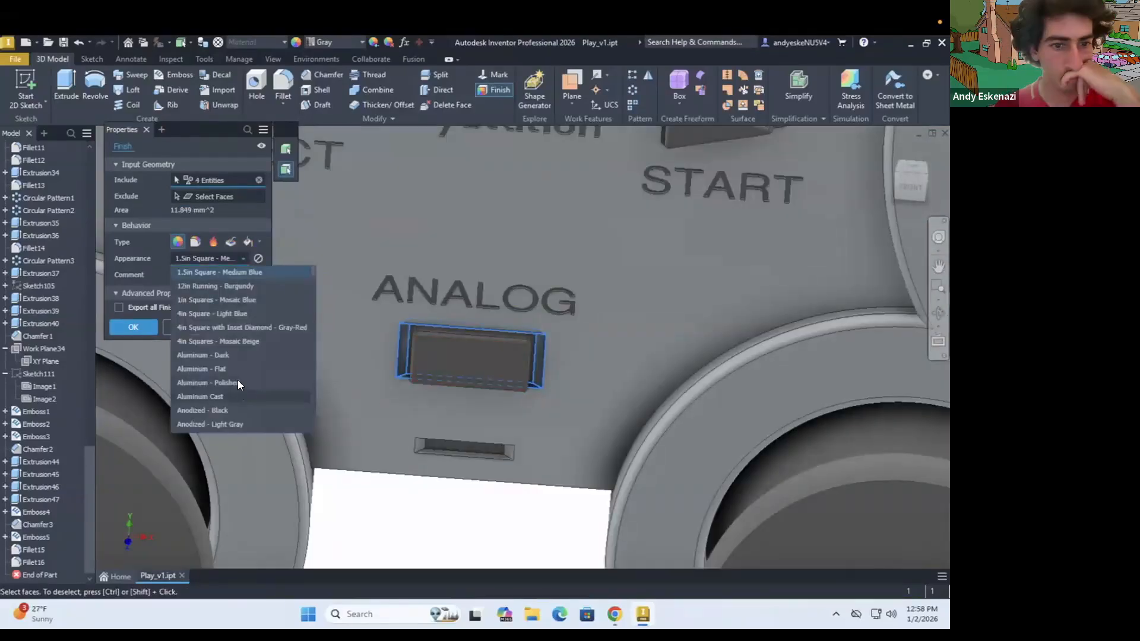
# Step: Apply an appearance finish to the recess wall faces around the ANALOG button
pyautogui.click(238, 382)
pyautogui.click(133, 327)
pyautogui.rightClick(51, 205)
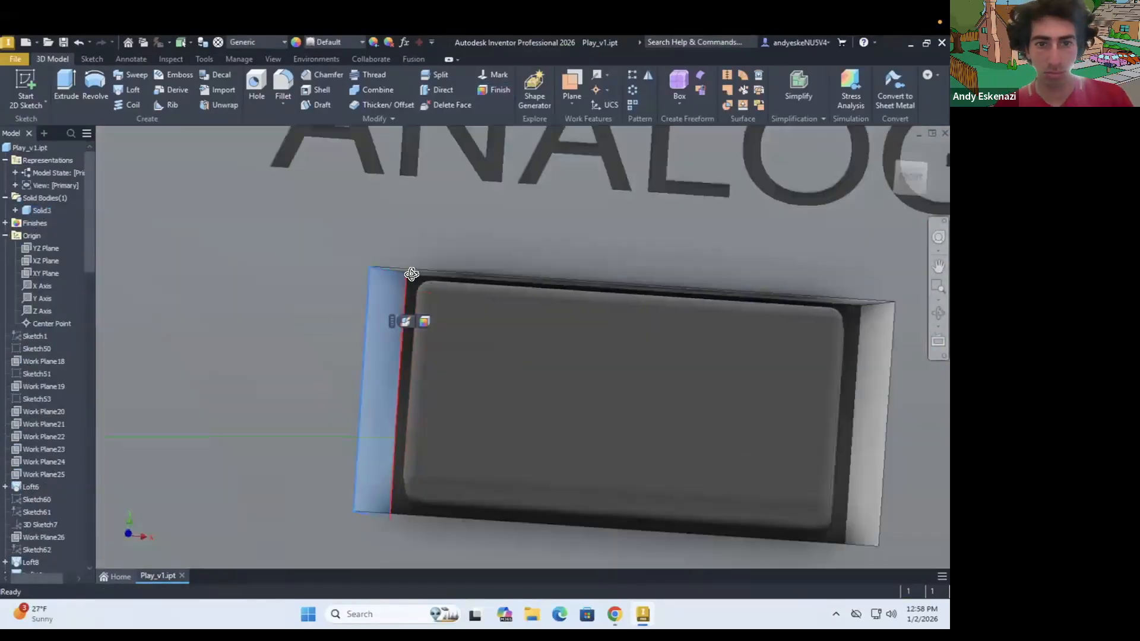
pyautogui.click(244, 259)
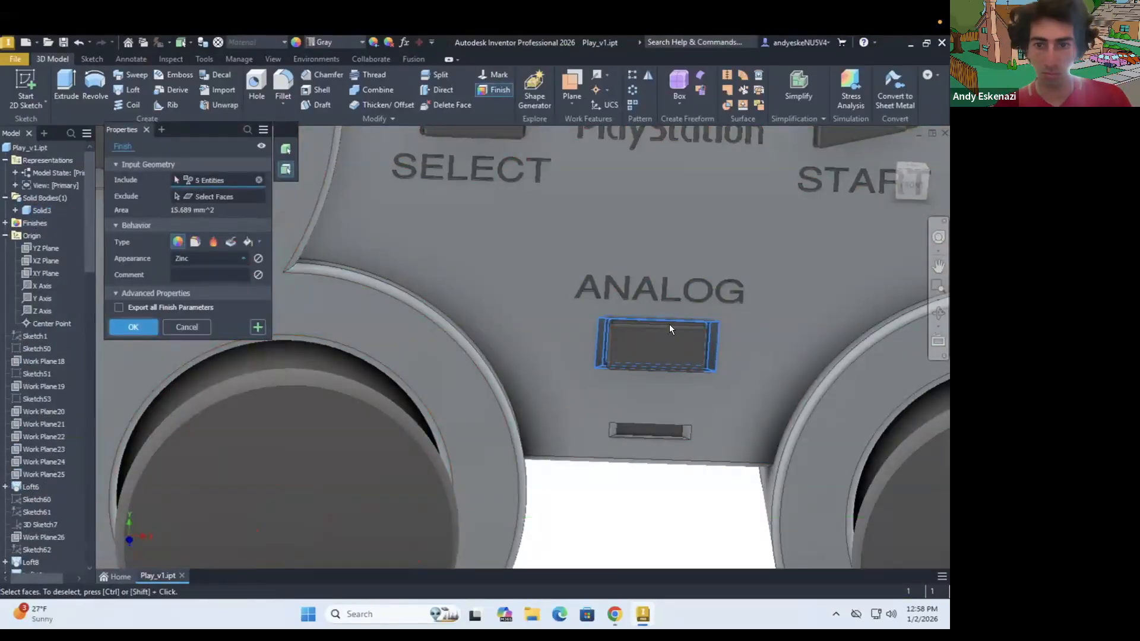
# Step: Create a sketch on the circular face inside the cable hole and add a work plane through the hole's centre
pyautogui.press('s')
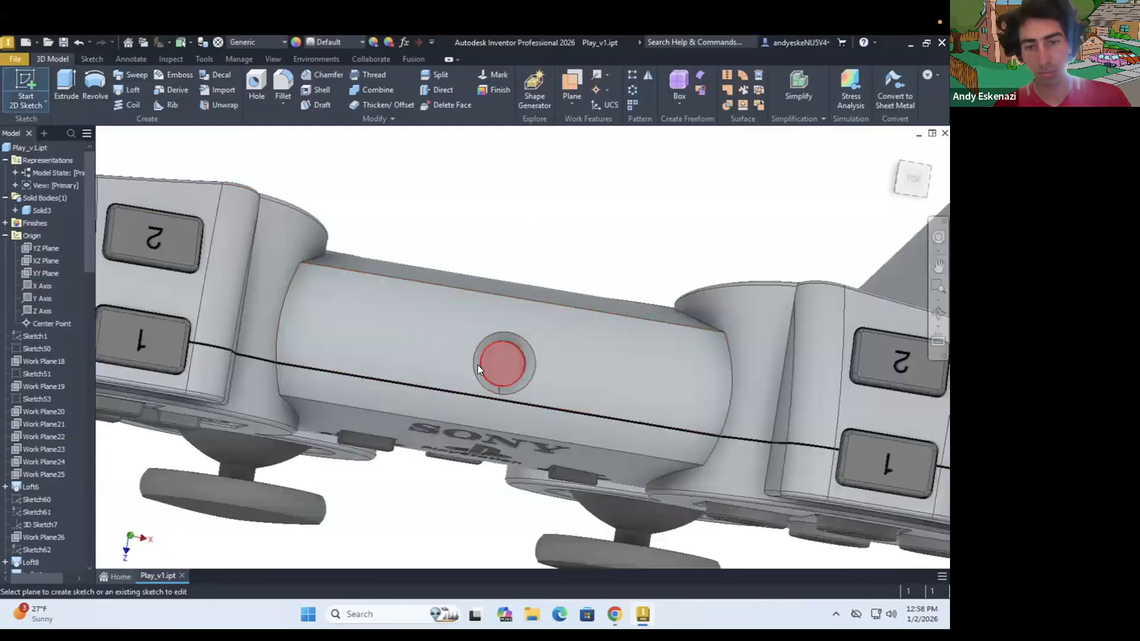
pyautogui.click(478, 365)
pyautogui.click(572, 98)
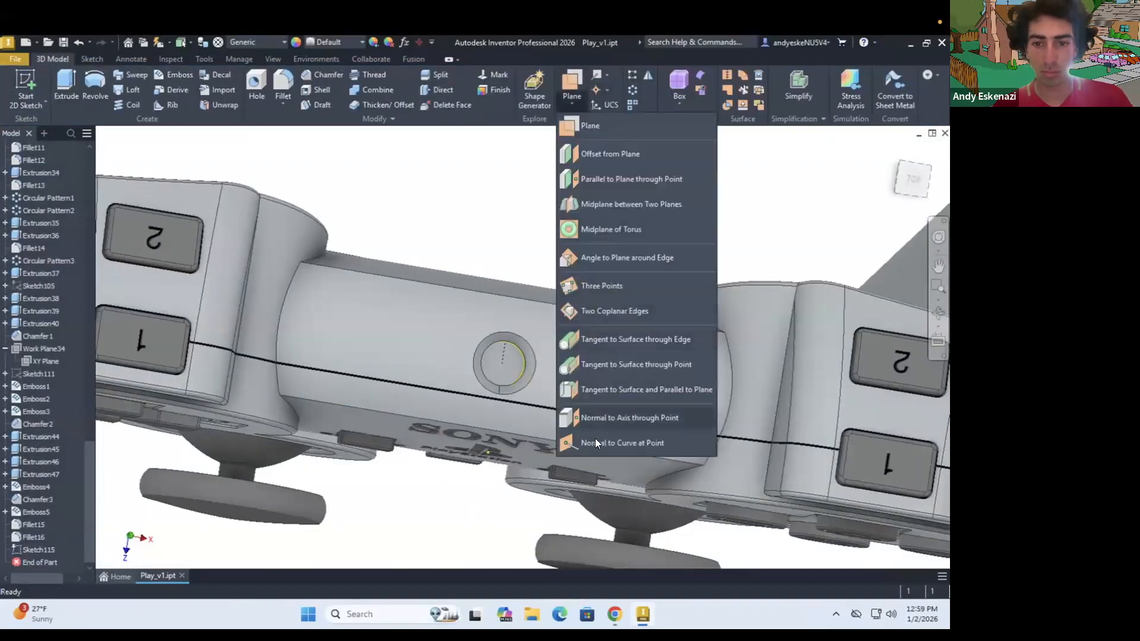
pyautogui.click(597, 444)
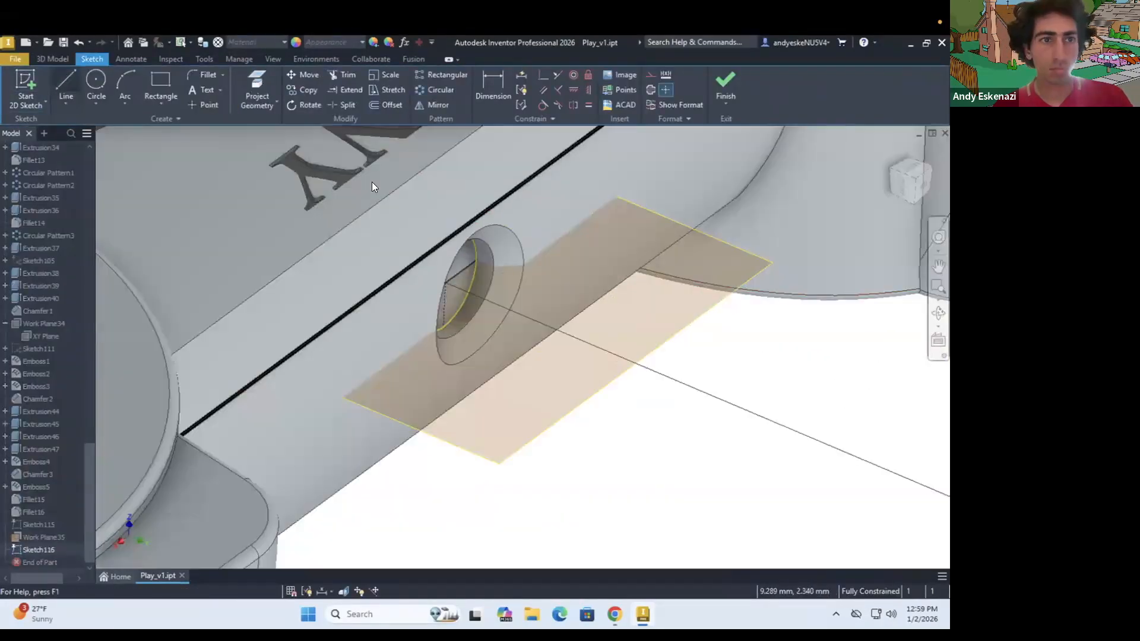
# Step: Draw an interpolation spline from the cable hole's centre outward, curving over the controller as the cable path
pyautogui.click(66, 105)
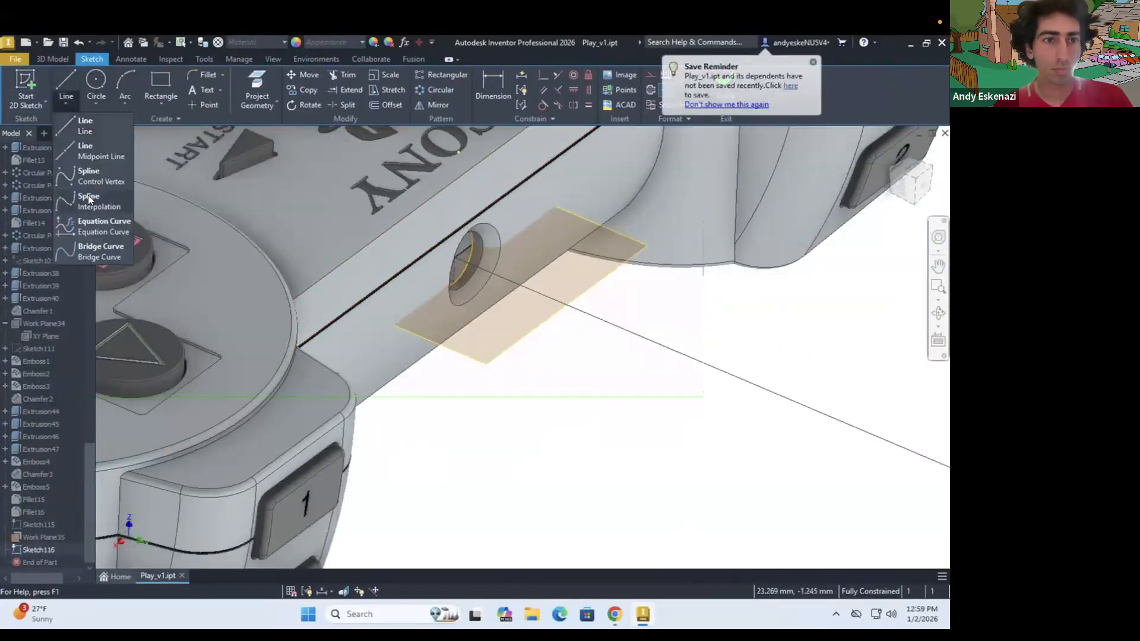
pyautogui.click(89, 200)
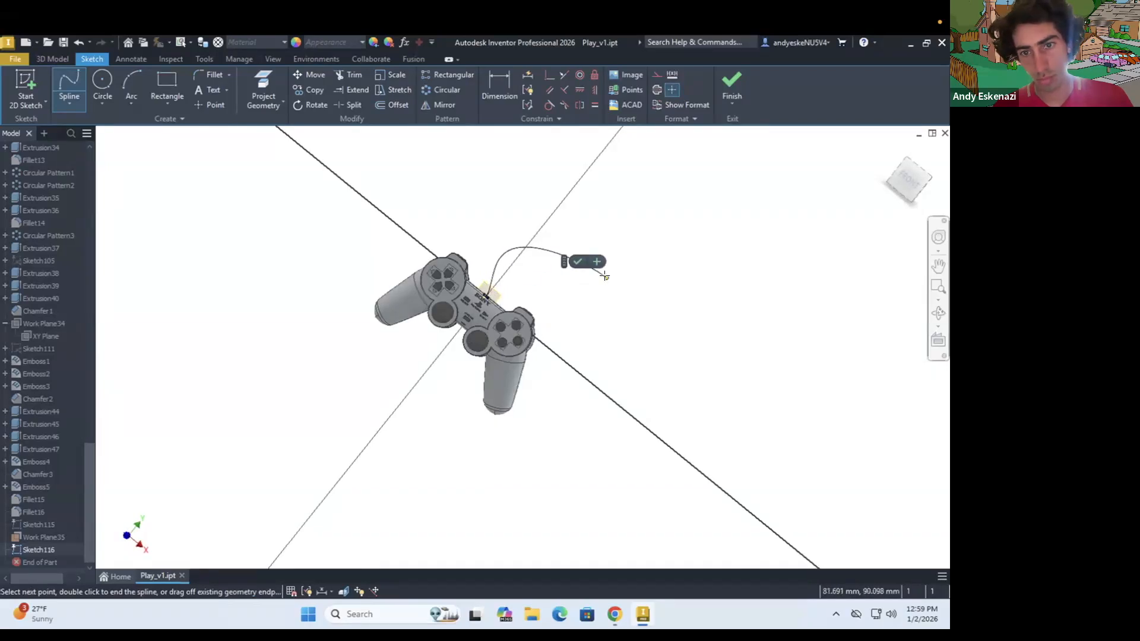
pyautogui.click(578, 262)
# Step: Sweep the cable hole's circular profile along the spline to form the controller cable
pyautogui.scroll(8, 493, 293)
pyautogui.keyDown('shift'); pyautogui.moveTo(467, 275); pyautogui.dragTo(466, 303, button='middle'); pyautogui.keyUp('shift')
pyautogui.click(52, 59)
pyautogui.click(132, 76)
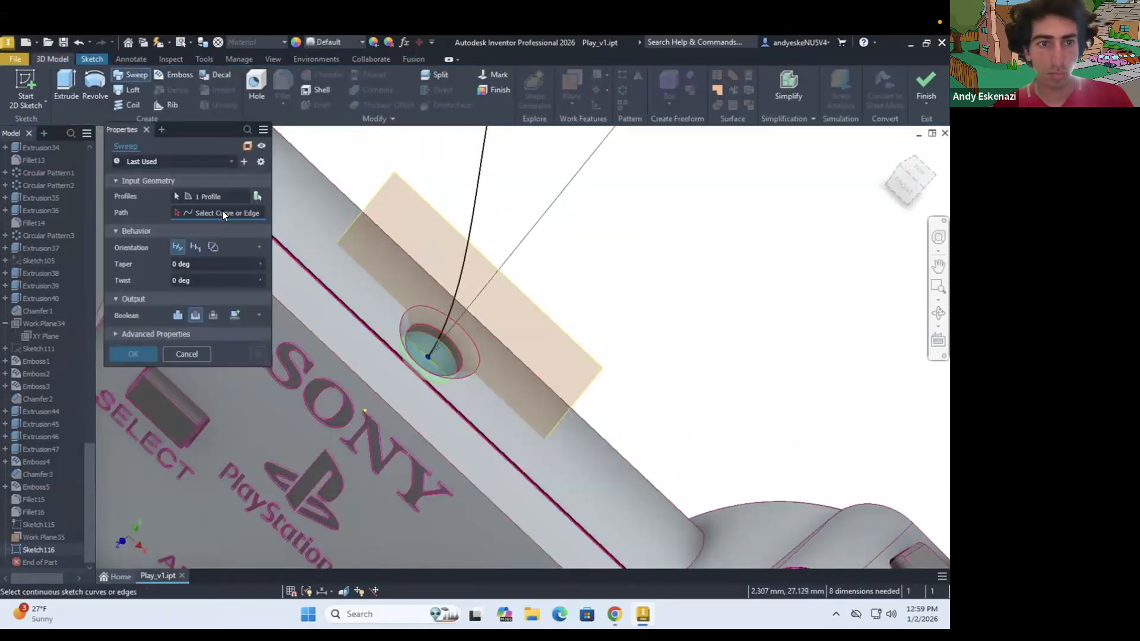
pyautogui.click(472, 221)
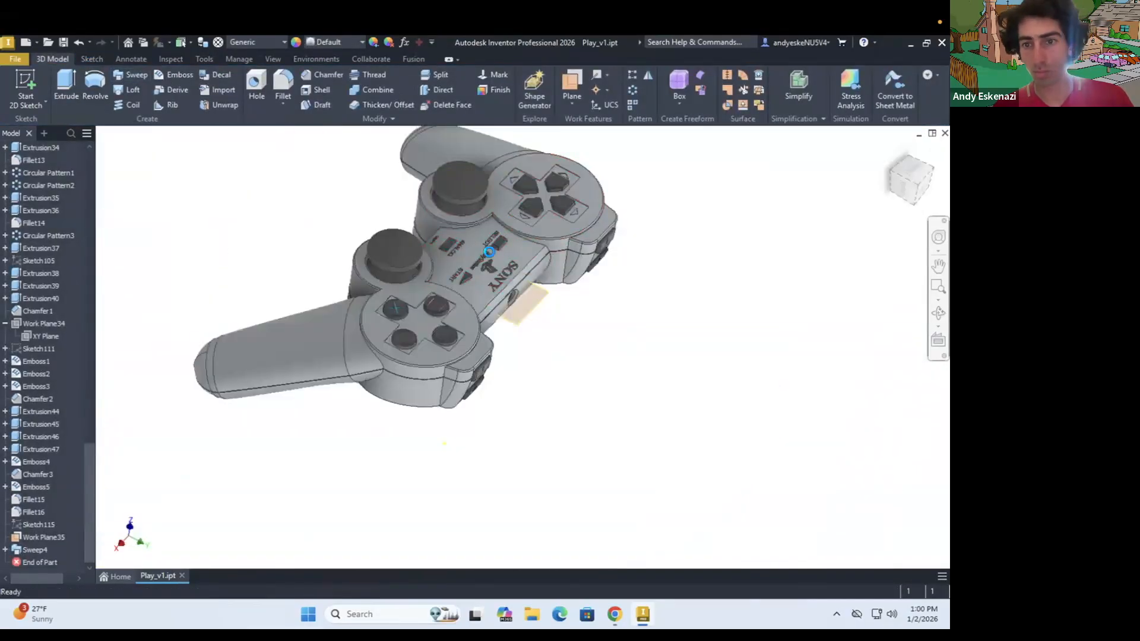
pyautogui.rightClick(509, 304)
pyautogui.rightClick(31, 550)
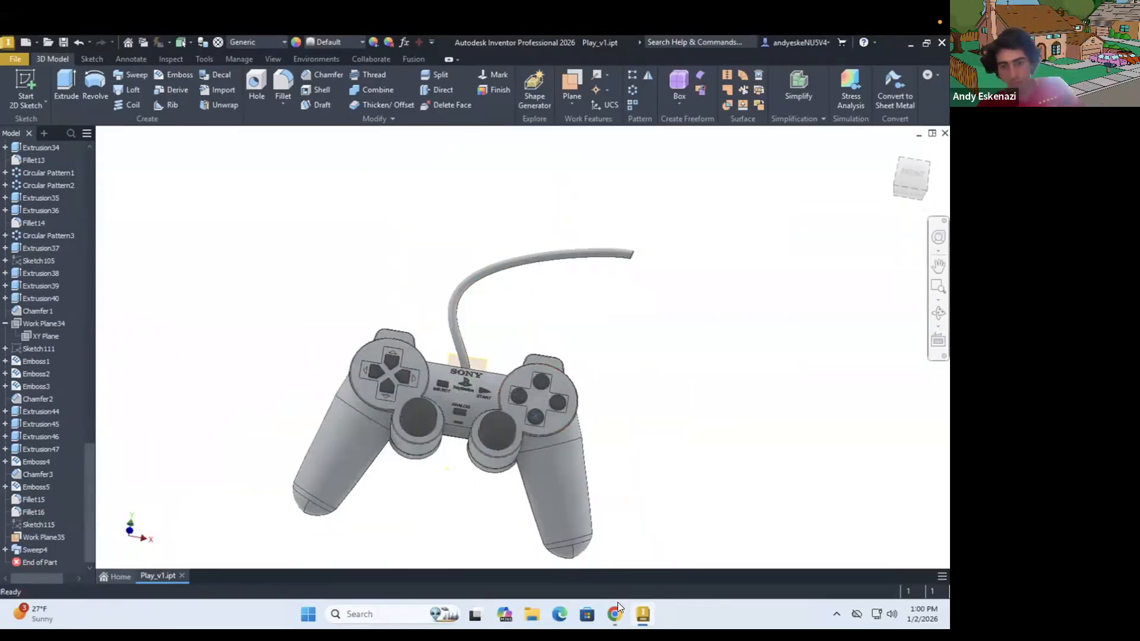
# Step: Check the reference photo in Chrome and assign a dark appearance to the cable's faces
pyautogui.click(616, 611)
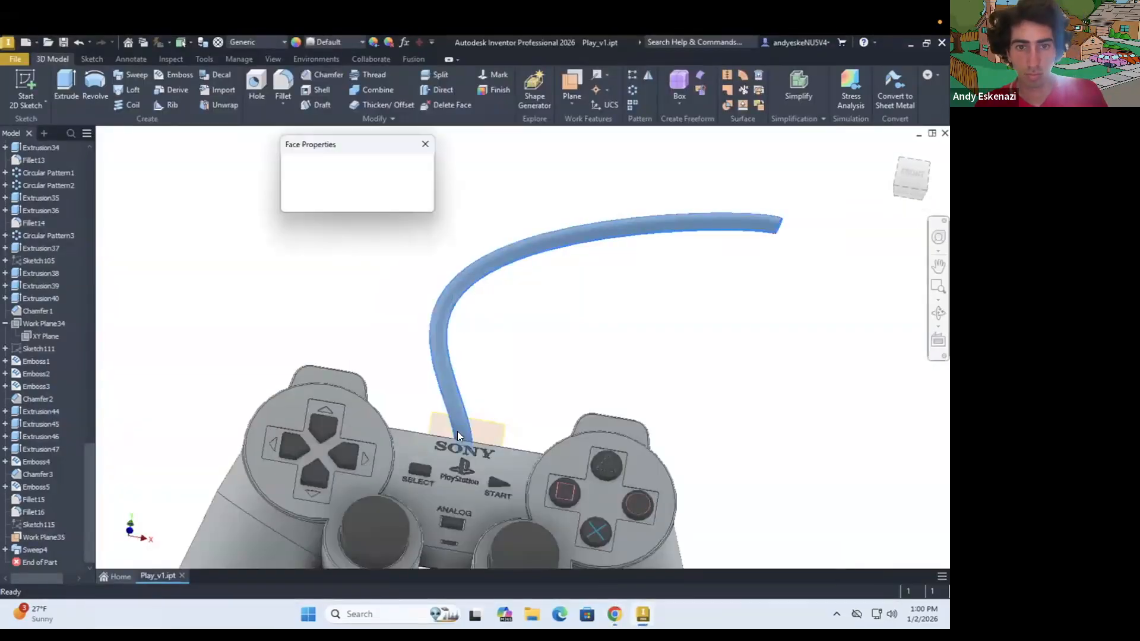
pyautogui.click(356, 180)
pyautogui.scroll(-4, 308, 556)
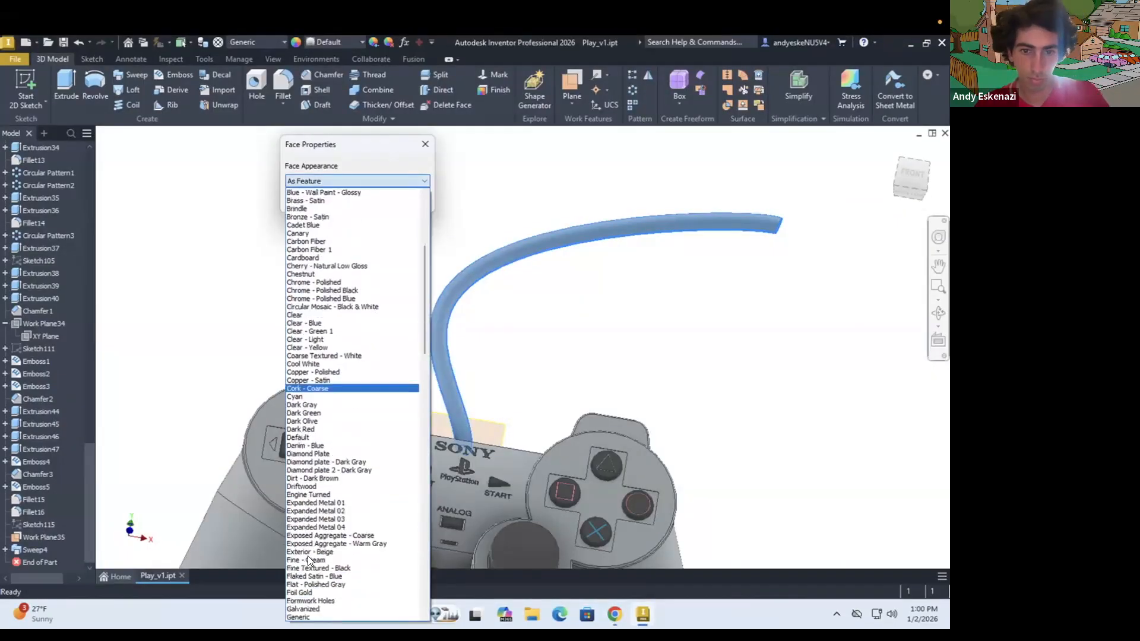
pyautogui.click(308, 558)
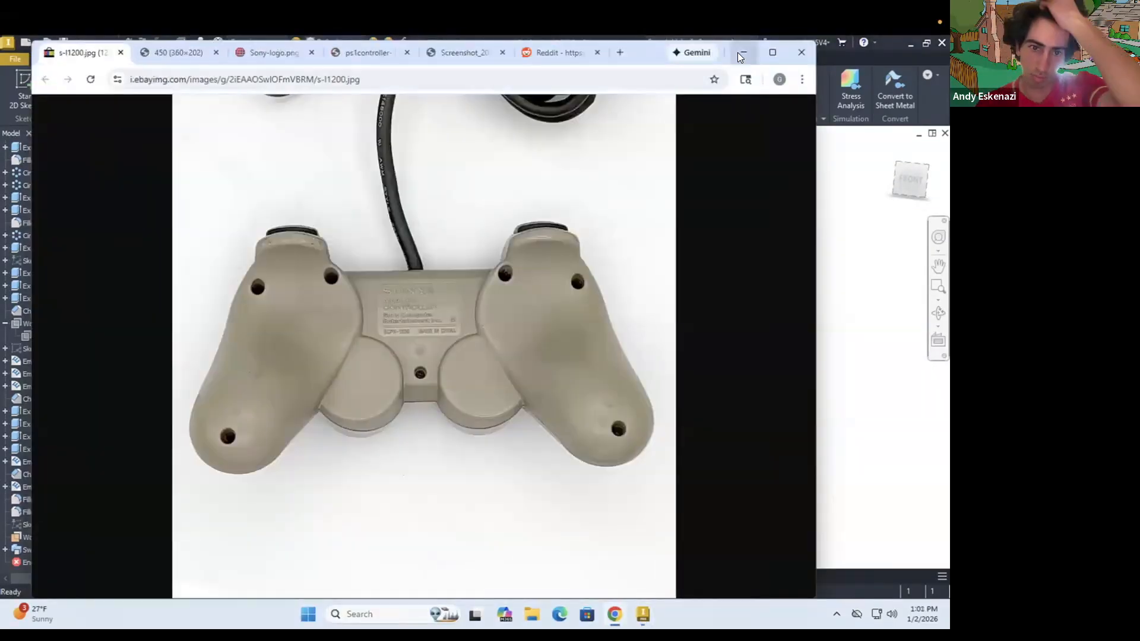
# Step: Sketch a centred rectangle 26 mm wide on the controller's back panel and engrave it with Emboss
pyautogui.click(738, 52)
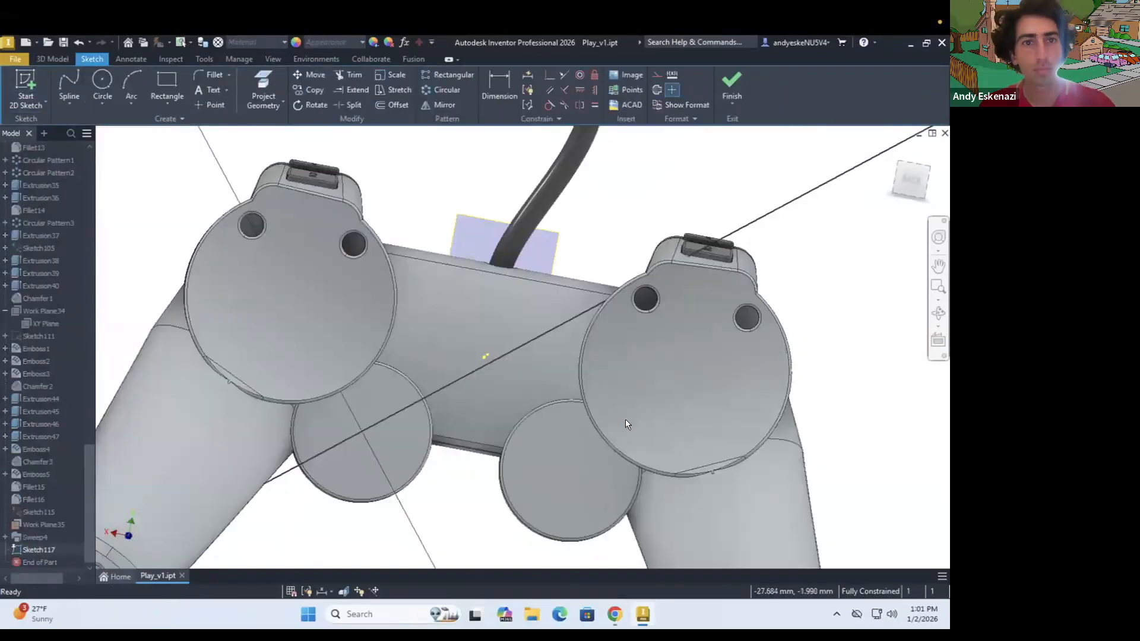
pyautogui.press('l')
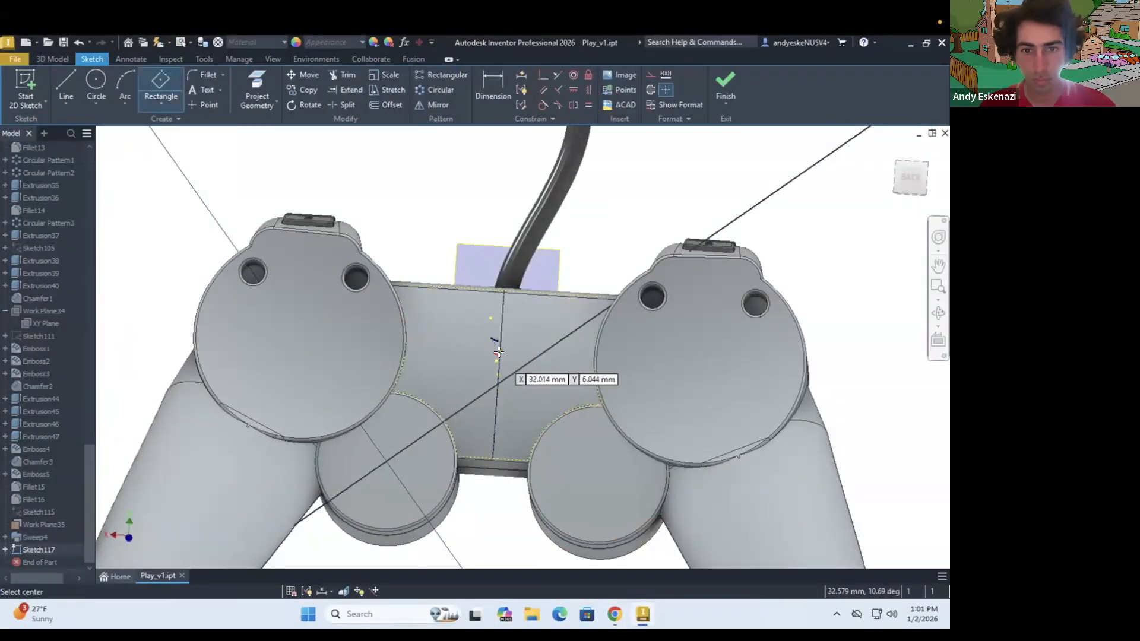
pyautogui.scroll(3, 515, 395)
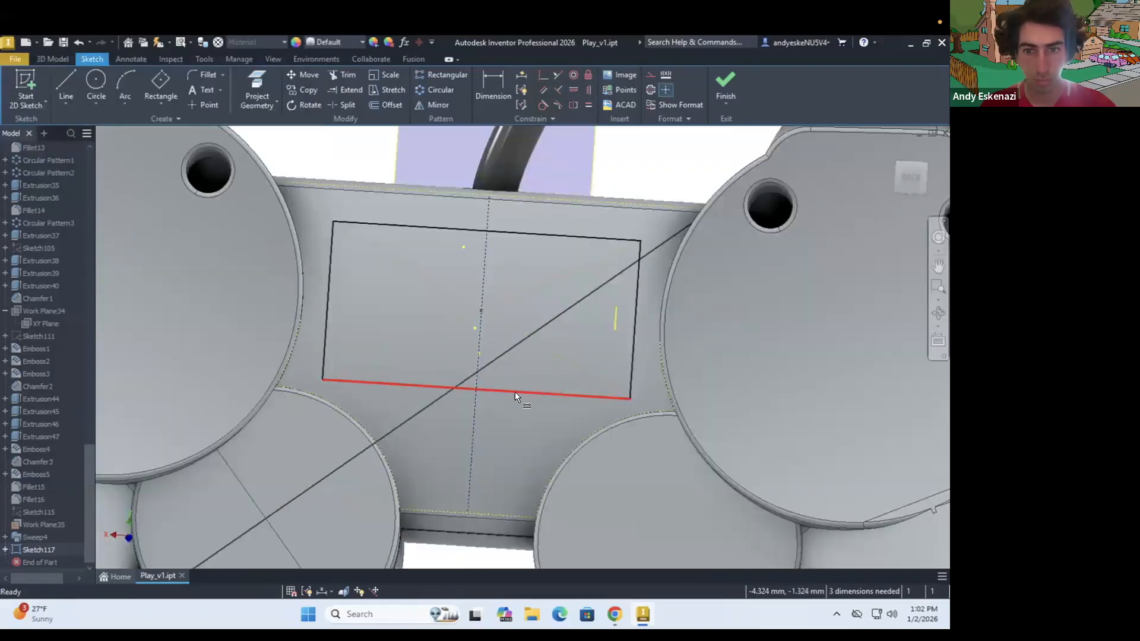
pyautogui.scroll(-5, 540, 466)
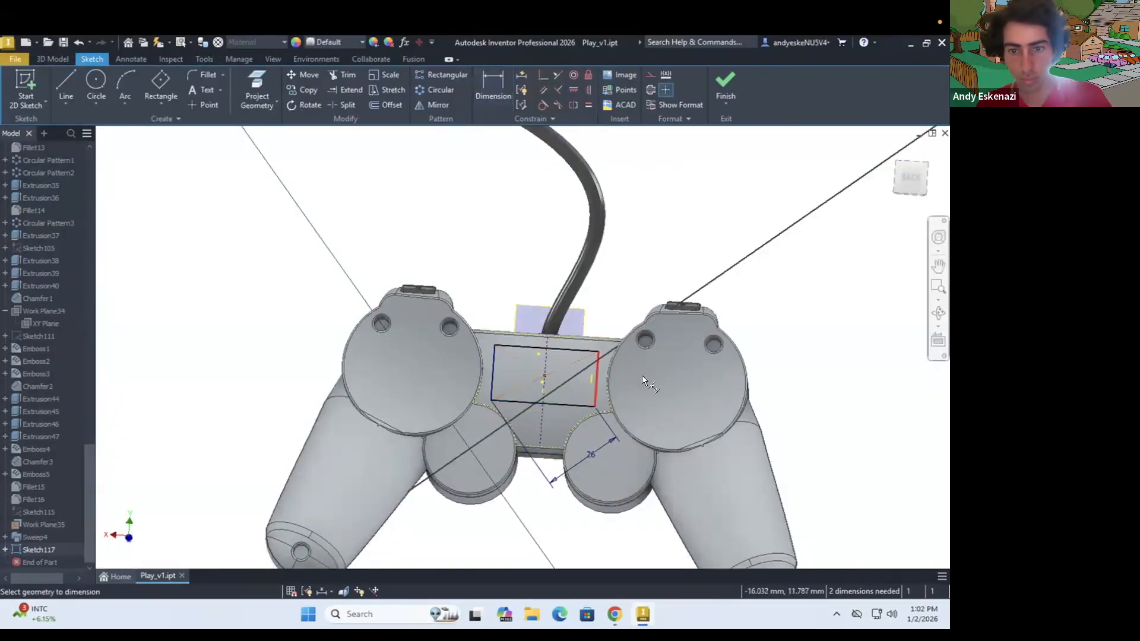
pyautogui.write('1')
pyautogui.press('Return')
# Step: Fillet the four corner edges of the rectangular recess on the back panel with a 0.2 mm radius
pyautogui.scroll(3, 588, 358)
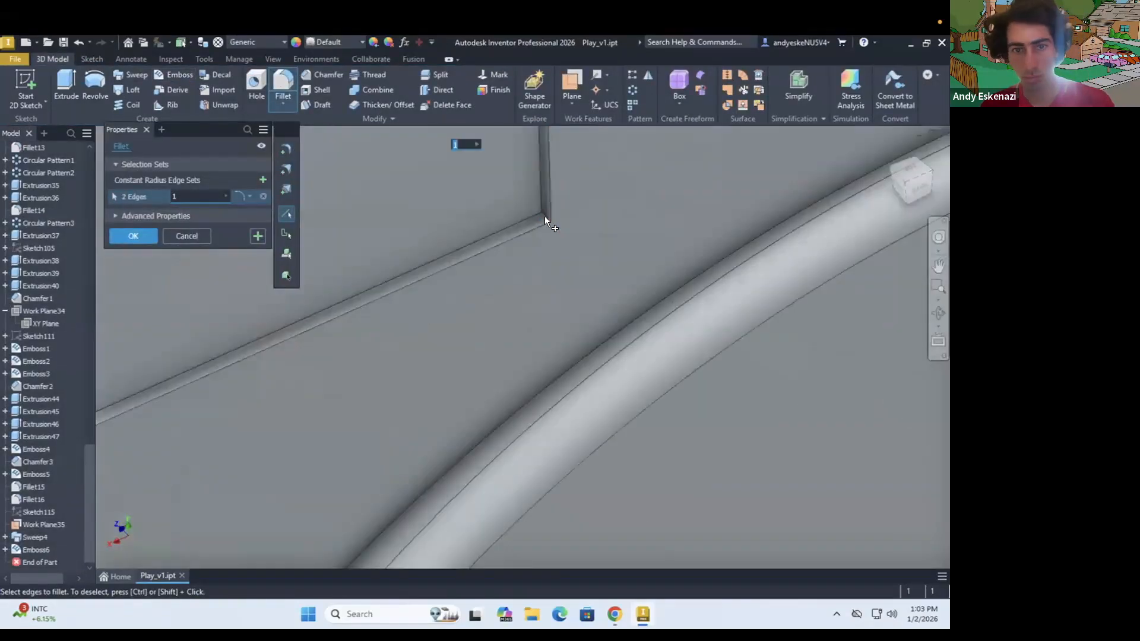
pyautogui.press('Escape')
pyautogui.press('f')
pyautogui.click(544, 230)
pyautogui.write('.2')
pyautogui.scroll(-4, 544, 248)
pyautogui.keyDown('shift'); pyautogui.moveTo(543, 248); pyautogui.dragTo(516, 232, button='middle'); pyautogui.keyUp('shift')
pyautogui.scroll(5, 516, 233)
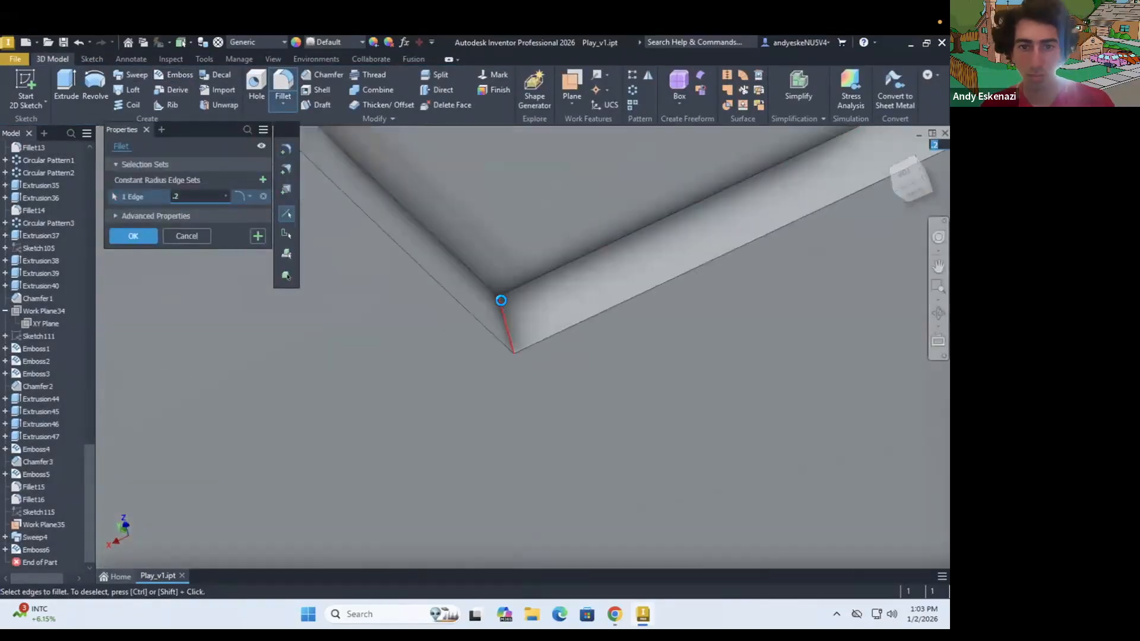
pyautogui.click(502, 302)
pyautogui.scroll(-5, 515, 335)
pyautogui.keyDown('shift'); pyautogui.moveTo(514, 337); pyautogui.dragTo(772, 422, button='middle'); pyautogui.keyUp('shift')
pyautogui.scroll(3, 777, 425)
pyautogui.scroll(5, 777, 424)
pyautogui.click(631, 423)
pyautogui.scroll(-5, 588, 379)
pyautogui.keyDown('shift'); pyautogui.moveTo(588, 380); pyautogui.dragTo(567, 262, button='middle'); pyautogui.keyUp('shift')
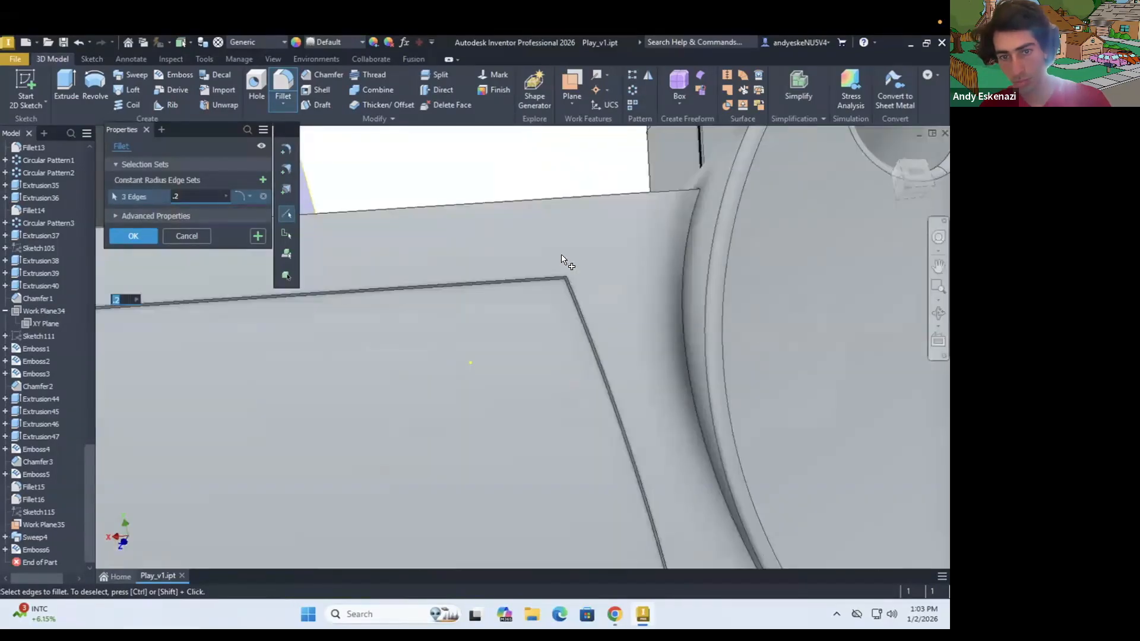
pyautogui.scroll(5, 568, 262)
pyautogui.click(558, 355)
pyautogui.press('Return')
pyautogui.scroll(3, 554, 353)
pyautogui.scroll(-10, 553, 353)
# Step: Close the first three reference image tabs in Chrome and review the cable in the remaining PS1 controller photo
pyautogui.keyDown('shift'); pyautogui.moveTo(554, 353); pyautogui.dragTo(624, 252, button='middle'); pyautogui.keyUp('shift')
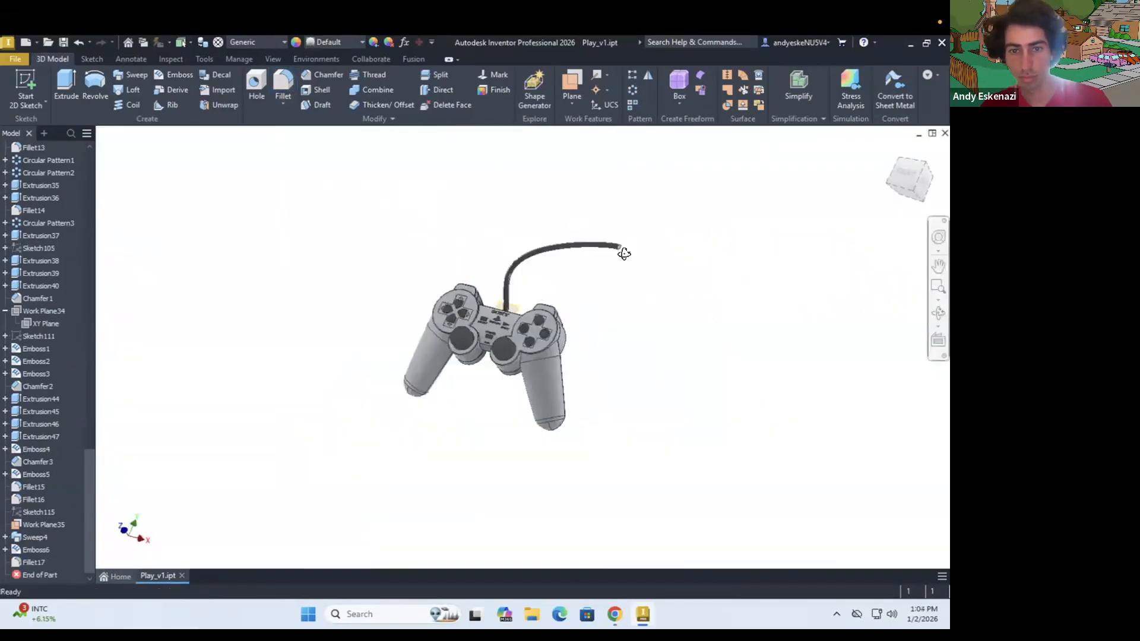
pyautogui.scroll(2, 623, 252)
pyautogui.click(610, 611)
pyautogui.click(122, 52)
pyautogui.click(122, 51)
pyautogui.click(122, 52)
pyautogui.click(743, 52)
pyautogui.click(616, 613)
pyautogui.click(743, 52)
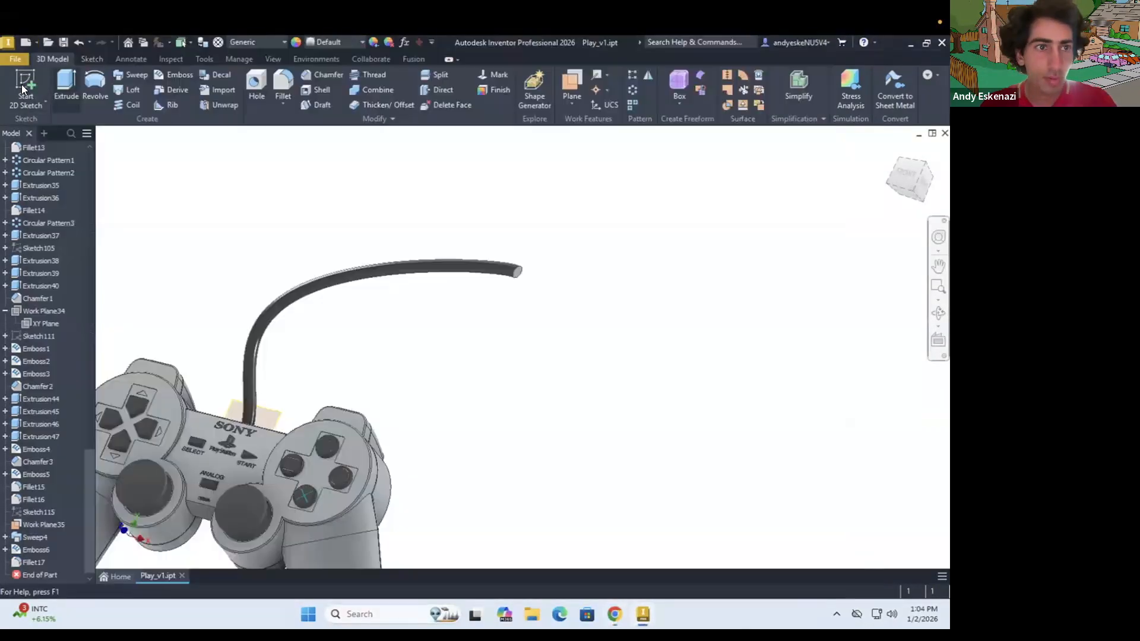
# Step: Sketch a circle centred on the cable's free end face with a 10 mm diameter, checking the reference photo
pyautogui.click(25, 87)
pyautogui.scroll(5, 515, 271)
pyautogui.click(515, 271)
pyautogui.keyDown('shift'); pyautogui.moveTo(553, 212); pyautogui.dragTo(517, 256, button='middle'); pyautogui.keyUp('shift')
pyautogui.scroll(5, 535, 297)
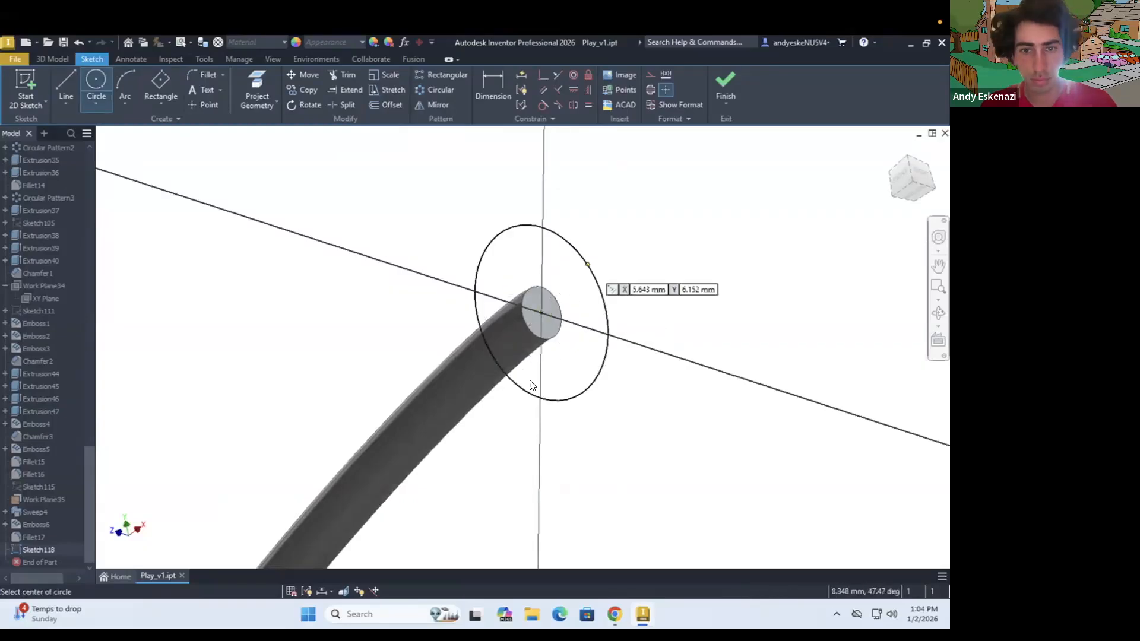
pyautogui.keyDown('shift'); pyautogui.moveTo(586, 307); pyautogui.dragTo(645, 311, button='middle'); pyautogui.keyUp('shift')
pyautogui.click(616, 614)
pyautogui.click(743, 52)
# Step: Extrude the 10 mm circle 20 mm outward from the cable's end to form the cylindrical sleeve
pyautogui.click(53, 59)
pyautogui.click(66, 86)
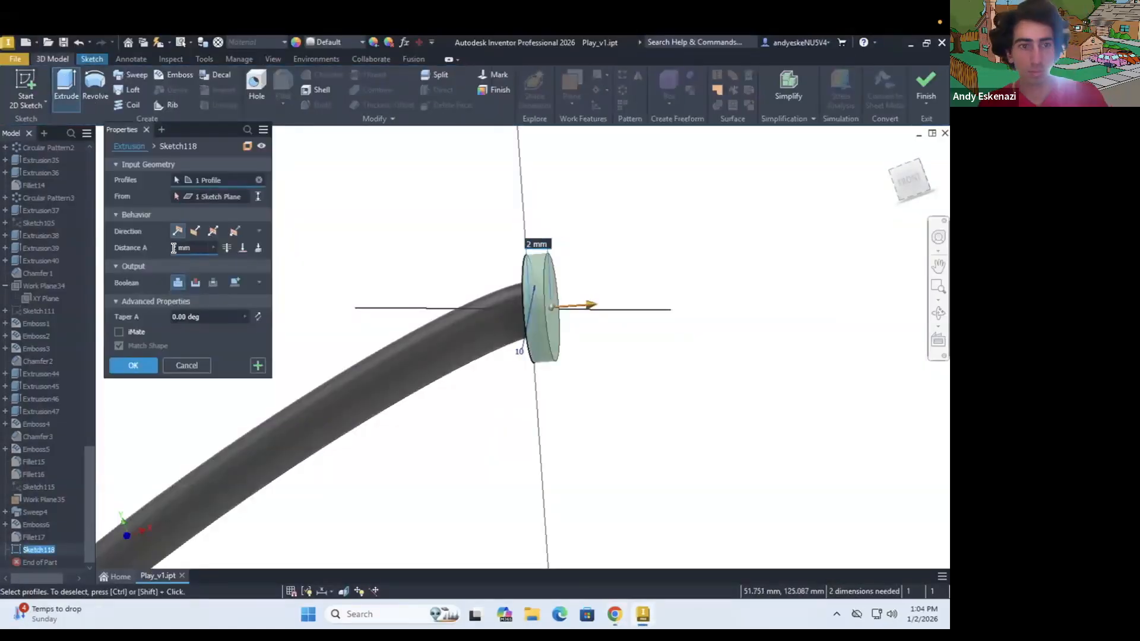
pyautogui.write('20')
pyautogui.scroll(-8, 596, 326)
pyautogui.scroll(6, 596, 325)
pyautogui.press('Return')
# Step: Chamfer the sleeve's cable-side edge using two distances, 5 mm along its length and 1.5 mm radially
pyautogui.click(615, 614)
pyautogui.click(743, 52)
pyautogui.click(323, 75)
pyautogui.scroll(5, 558, 297)
pyautogui.click(392, 410)
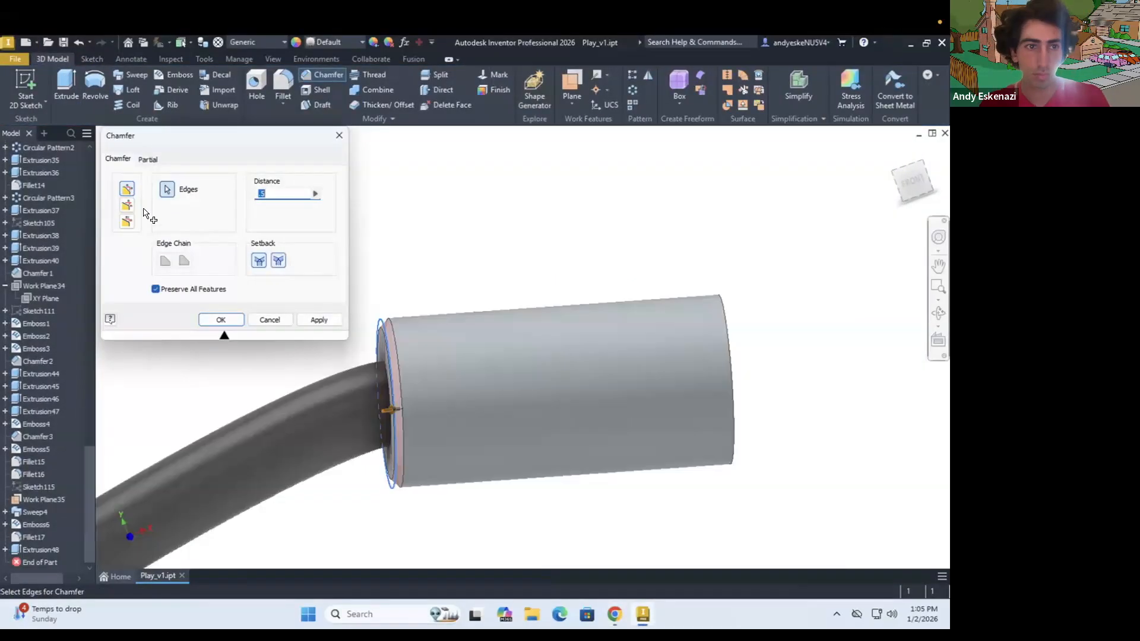
pyautogui.doubleClick(278, 196)
pyautogui.write('5')
pyautogui.click(167, 189)
pyautogui.click(390, 410)
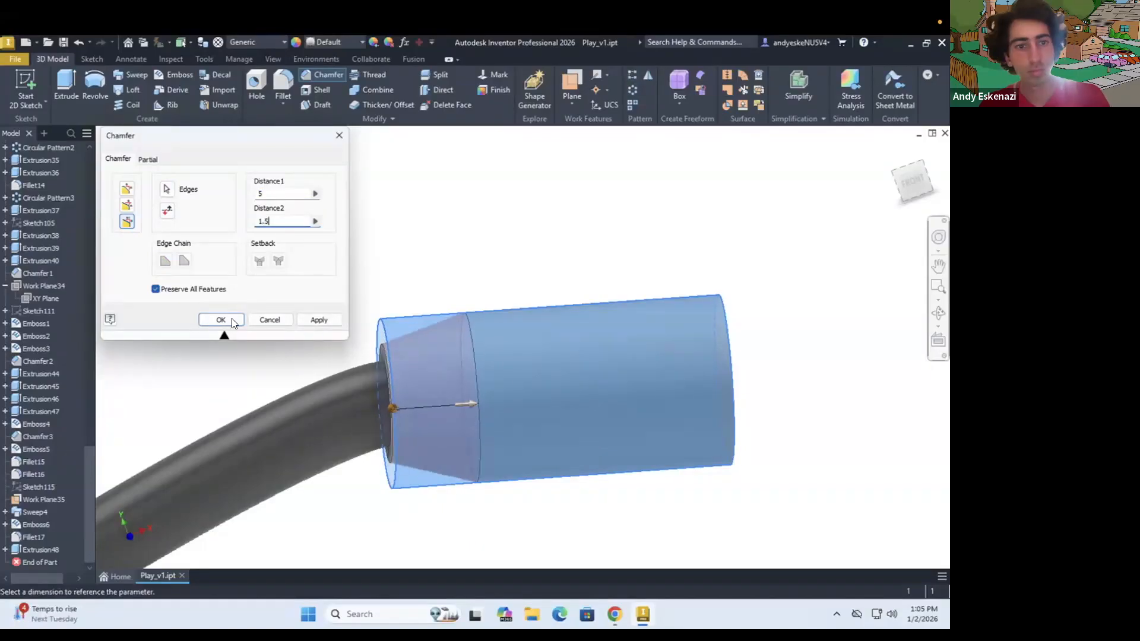
pyautogui.click(234, 323)
# Step: Fillet the free end edge of the cylindrical sleeve with a 0.5 mm radius
pyautogui.write('f.5')
pyautogui.press('Return')
pyautogui.keyDown('shift'); pyautogui.moveTo(452, 332); pyautogui.dragTo(483, 325, button='middle'); pyautogui.keyUp('shift')
pyautogui.scroll(-4, 469, 339)
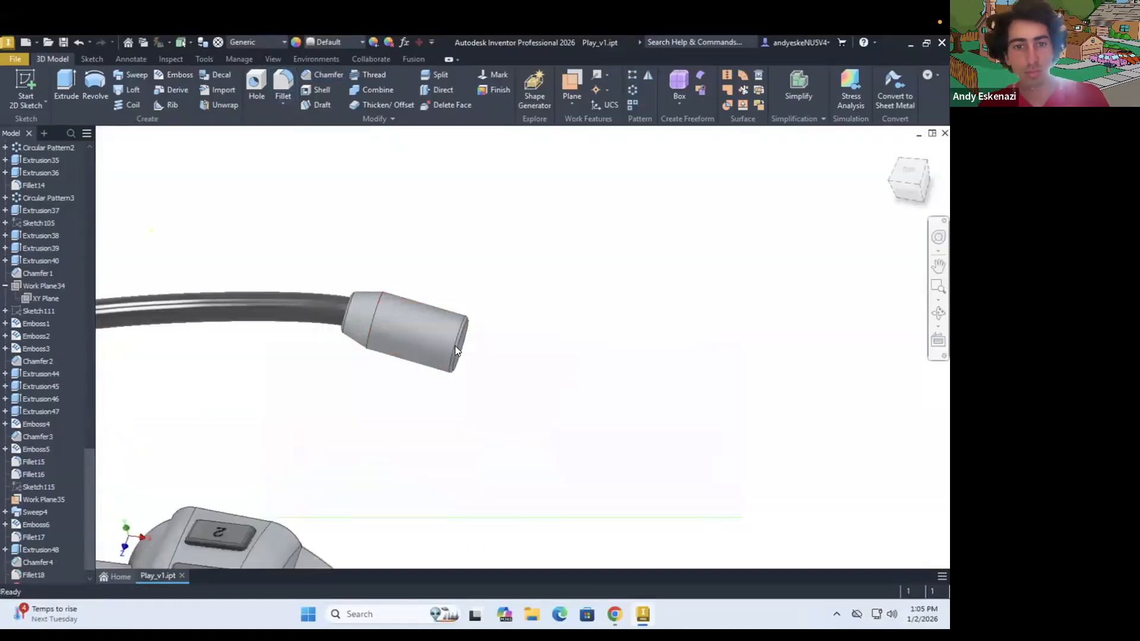
# Step: Sketch a circle on the sleeve's free end face and set its diameter to 5 mm
pyautogui.press('s')
pyautogui.click(456, 344)
pyautogui.keyDown('shift'); pyautogui.moveTo(497, 239); pyautogui.dragTo(553, 267, button='middle'); pyautogui.keyUp('shift')
pyautogui.scroll(3, 553, 267)
pyautogui.press('Escape')
pyautogui.press('e')
pyautogui.press('Escape')
pyautogui.press('d')
pyautogui.click(576, 271)
pyautogui.click(658, 302)
pyautogui.write('5')
pyautogui.press('Return')
# Step: Extrude the 5 mm circle outward to continue the cable beyond the sleeve
pyautogui.press('e')
pyautogui.press('Return')
pyautogui.keyDown('shift'); pyautogui.moveTo(603, 351); pyautogui.dragTo(619, 276, button='middle'); pyautogui.keyUp('shift')
# Step: Search Google Images in Chrome for "ps1 controller connector" and open the Adafruit PlayStation Extension Cable result
pyautogui.click(616, 613)
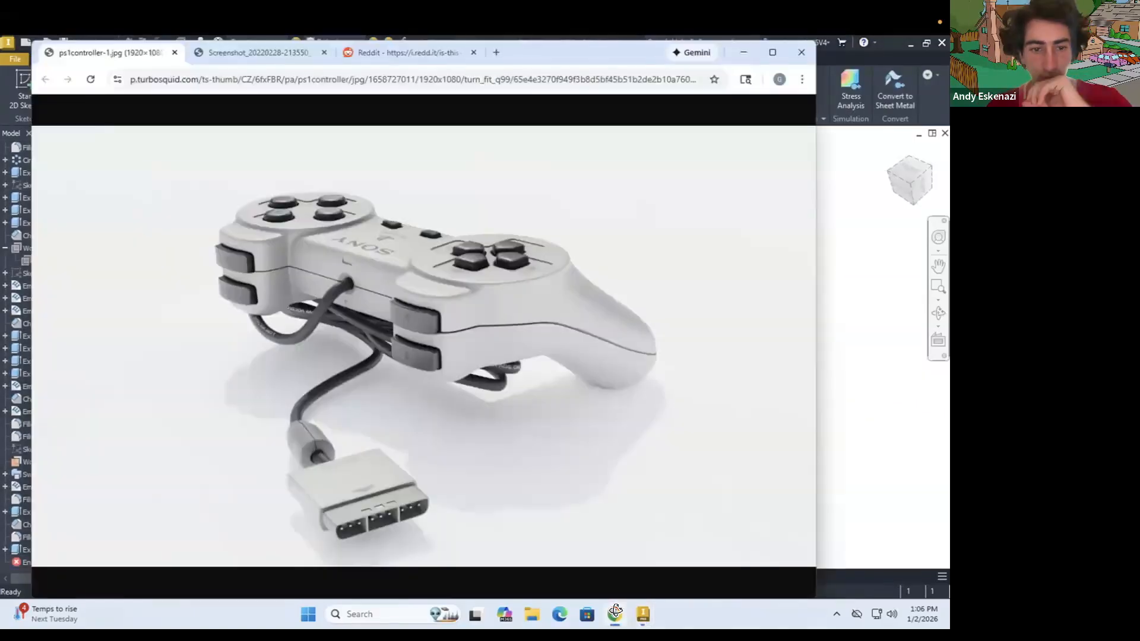
pyautogui.click(279, 53)
pyautogui.click(325, 53)
pyautogui.click(311, 75)
pyautogui.write('psp')
pyautogui.press('BackSpace')
pyautogui.write('1 controller connector')
pyautogui.press('Return')
pyautogui.click(168, 168)
pyautogui.click(263, 347)
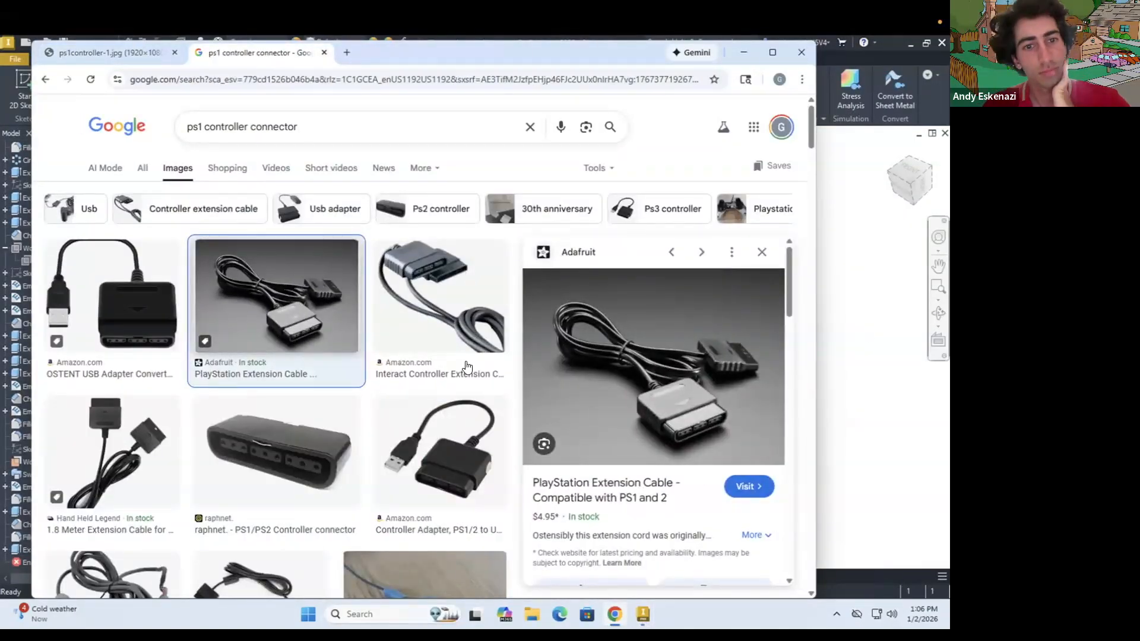
# Step: Sketch a 40 by 8 mm rectangle on the cable extension's end face and align it with the face's centre
pyautogui.click(110, 53)
pyautogui.click(899, 352)
pyautogui.keyDown('shift'); pyautogui.moveTo(665, 356); pyautogui.dragTo(642, 285, button='middle'); pyautogui.keyUp('shift')
pyautogui.click(26, 90)
pyautogui.click(809, 333)
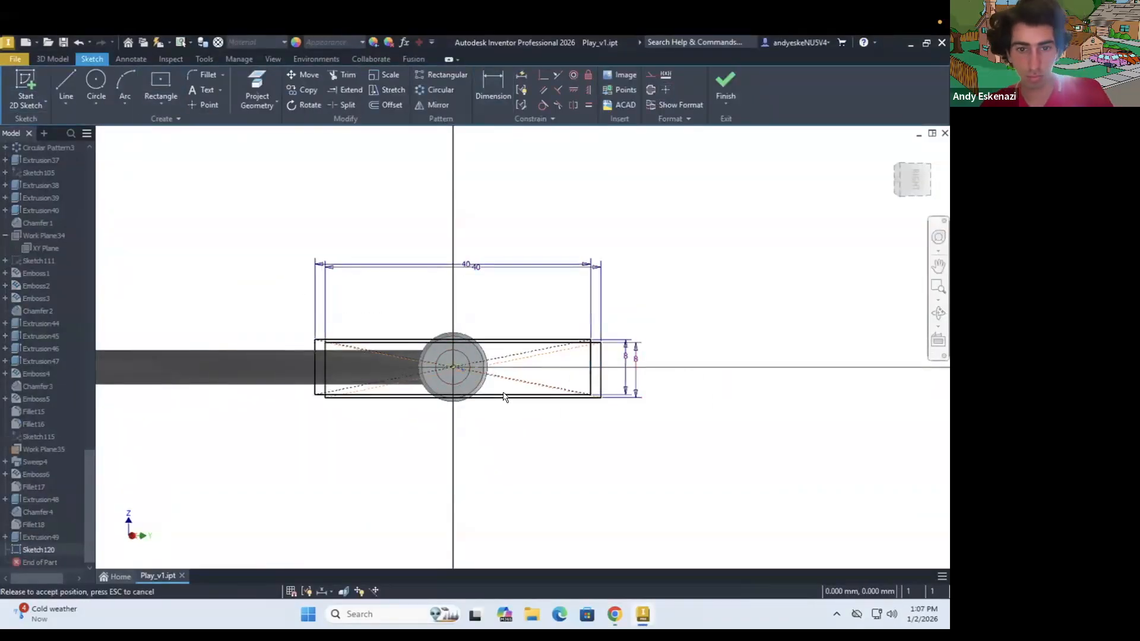
pyautogui.moveTo(504, 397); pyautogui.dragTo(507, 380)
pyautogui.scroll(8, 455, 367)
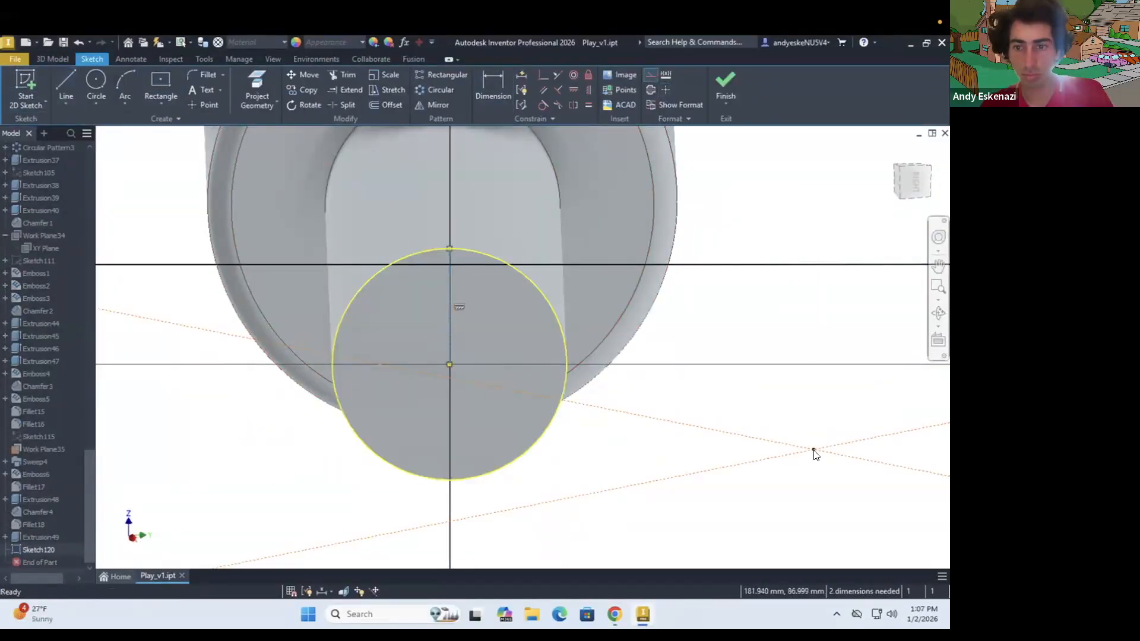
# Step: Extrude the 40 by 8 mm rectangle 30 mm to form the connector block
pyautogui.scroll(-8, 539, 246)
pyautogui.keyDown('shift'); pyautogui.moveTo(540, 246); pyautogui.dragTo(587, 279, button='middle'); pyautogui.keyUp('shift')
pyautogui.click(53, 59)
pyautogui.click(66, 86)
pyautogui.click(458, 288)
pyautogui.click(522, 265)
pyautogui.write('30')
pyautogui.keyDown('shift'); pyautogui.moveTo(475, 285); pyautogui.dragTo(569, 334, button='middle'); pyautogui.keyUp('shift')
pyautogui.click(615, 614)
pyautogui.click(885, 357)
pyautogui.scroll(-3, 568, 333)
pyautogui.click(138, 362)
# Step: Try to fillet the long side edges of the connector block with a 0.5 mm radius
pyautogui.click(283, 85)
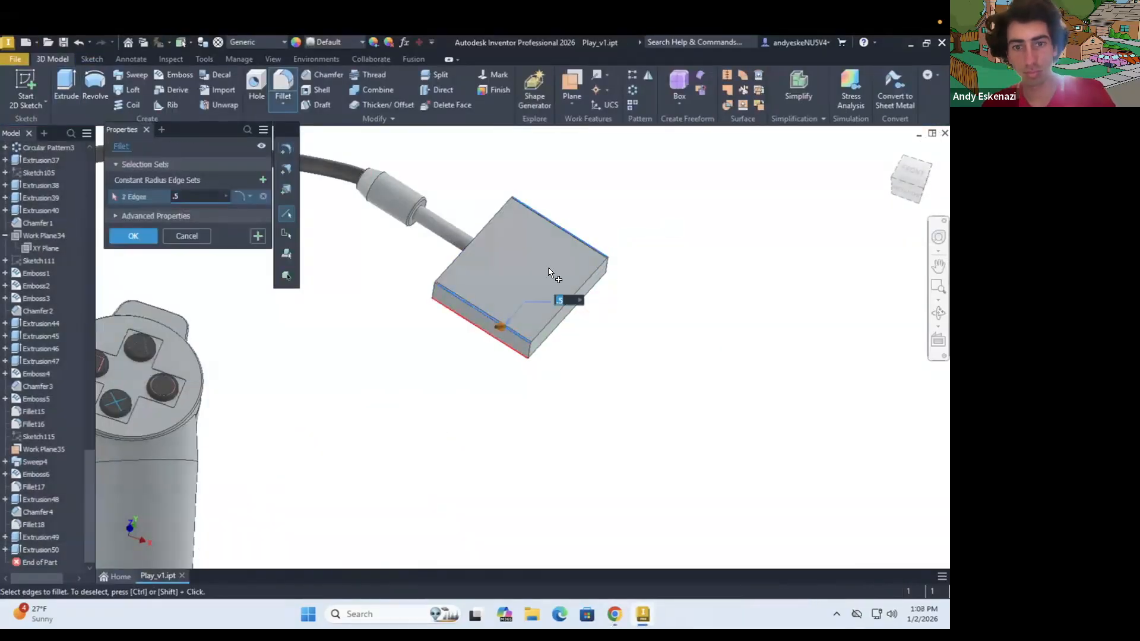
pyautogui.keyDown('shift'); pyautogui.moveTo(554, 275); pyautogui.dragTo(476, 309, button='middle'); pyautogui.keyUp('shift')
pyautogui.moveTo(198, 197); pyautogui.dragTo(172, 200)
pyautogui.write('.5')
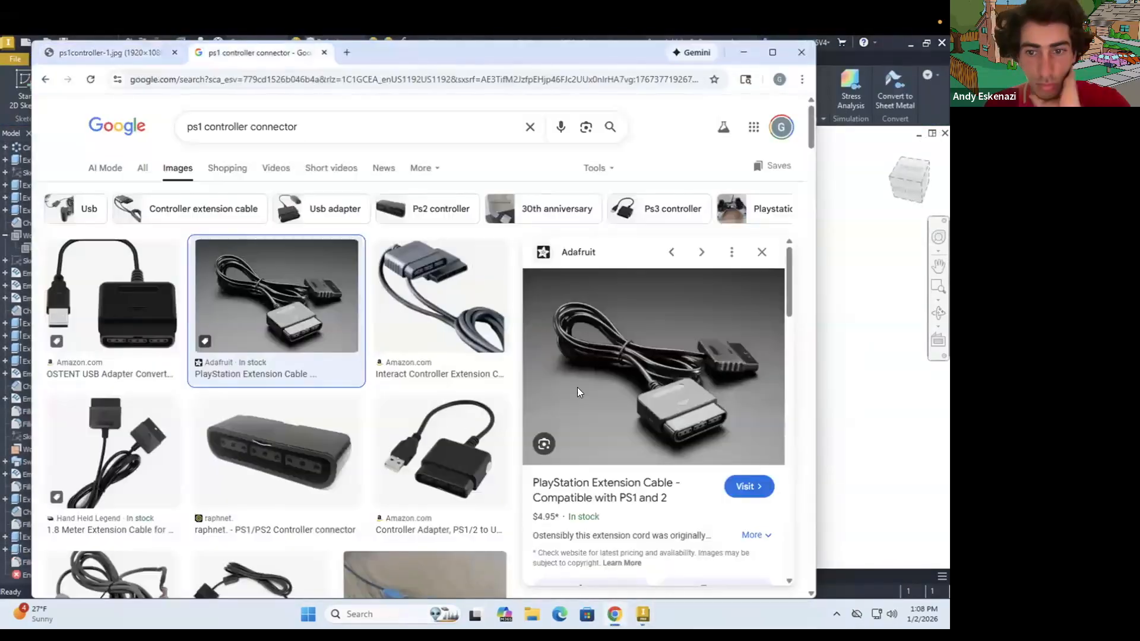
# Step: Examine more PS1 connector reference images in Chrome for the shape of the connector block's corners
pyautogui.scroll(-5, 274, 368)
pyautogui.click(259, 449)
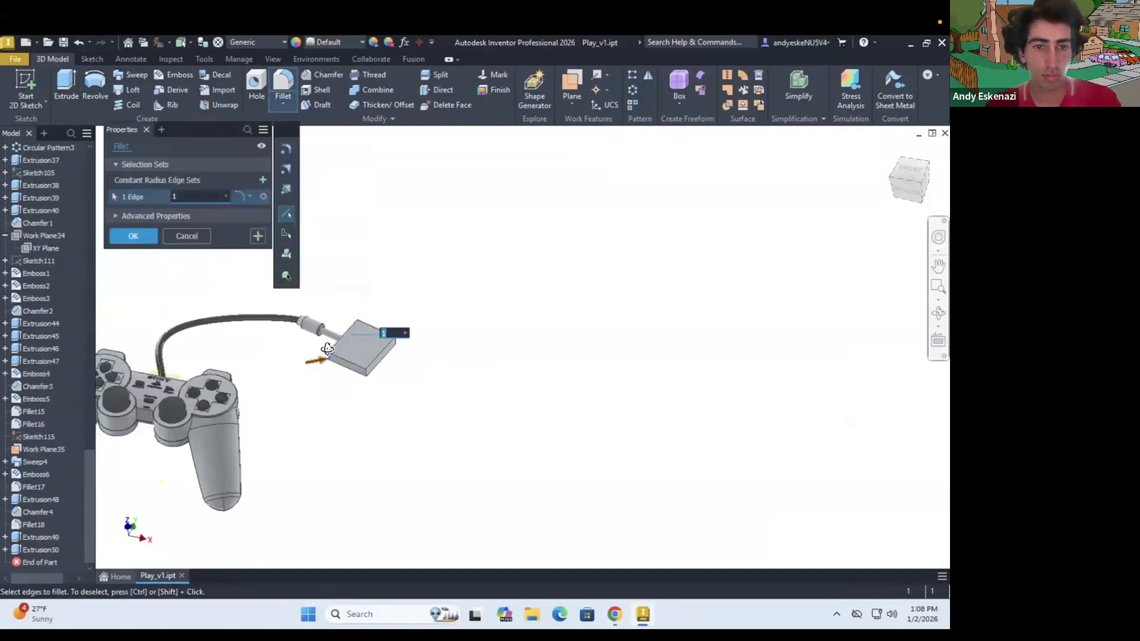
pyautogui.click(615, 614)
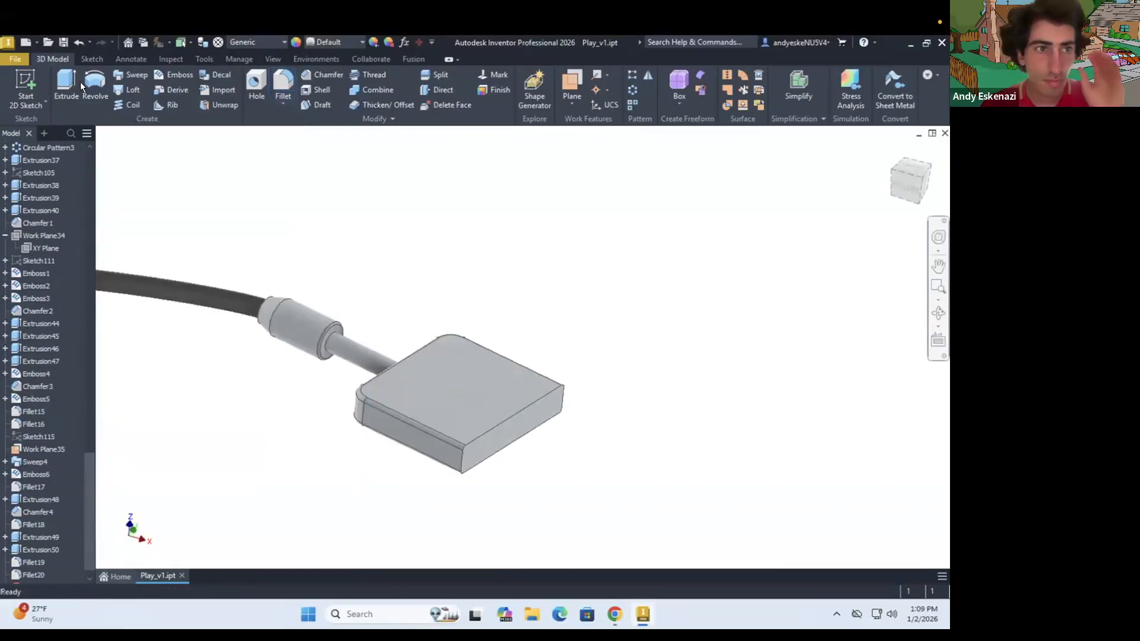
# Step: Sketch an inward offset of the connector block's end-face outline with a dimensioned gap and extrude it outward as an extension
pyautogui.click(26, 87)
pyautogui.click(515, 428)
pyautogui.scroll(8, 703, 390)
pyautogui.click(257, 88)
pyautogui.keyDown('shift'); pyautogui.moveTo(523, 374); pyautogui.dragTo(635, 425, button='middle'); pyautogui.keyUp('shift')
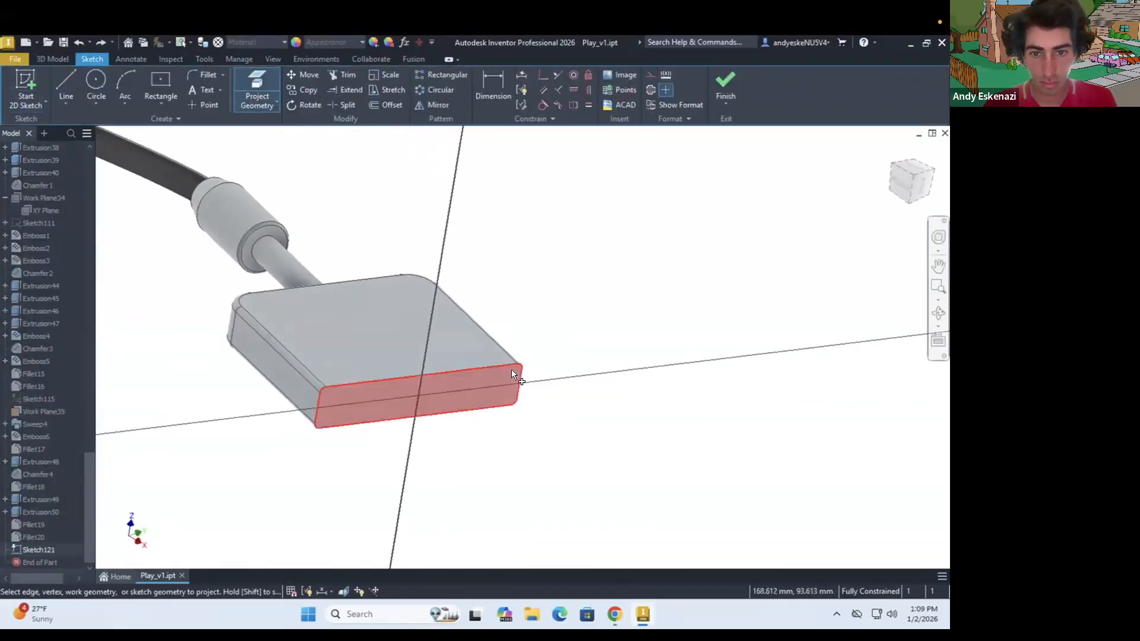
pyautogui.scroll(10, 333, 392)
pyautogui.click(379, 225)
pyautogui.press('d')
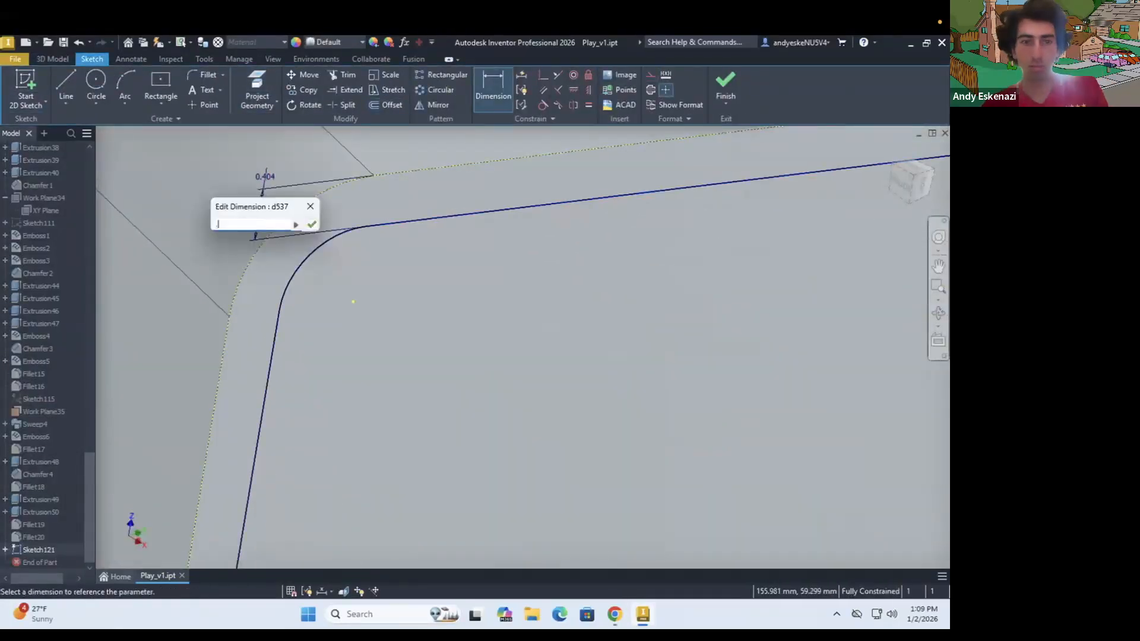
pyautogui.press('Escape')
pyautogui.press('e')
pyautogui.click(133, 366)
# Step: Check the PS1 connector reference images in Chrome and sketch a centred rectangle on the extension's end face, inset 2 mm from its edges
pyautogui.click(616, 614)
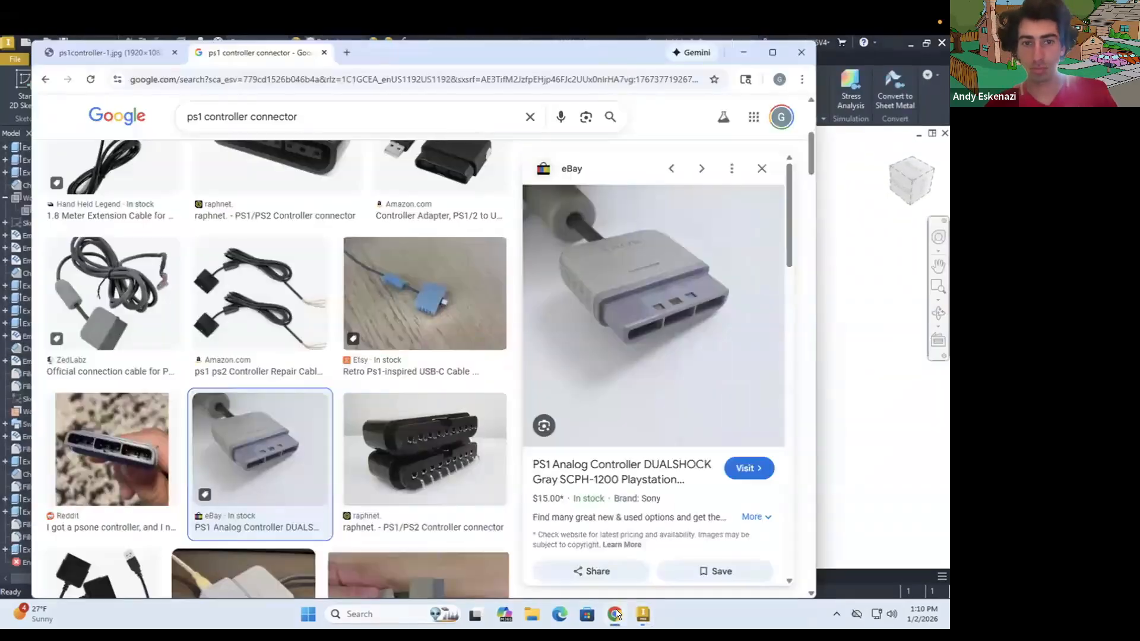
pyautogui.click(110, 52)
pyautogui.click(258, 52)
pyautogui.click(643, 614)
pyautogui.click(26, 89)
pyautogui.click(636, 336)
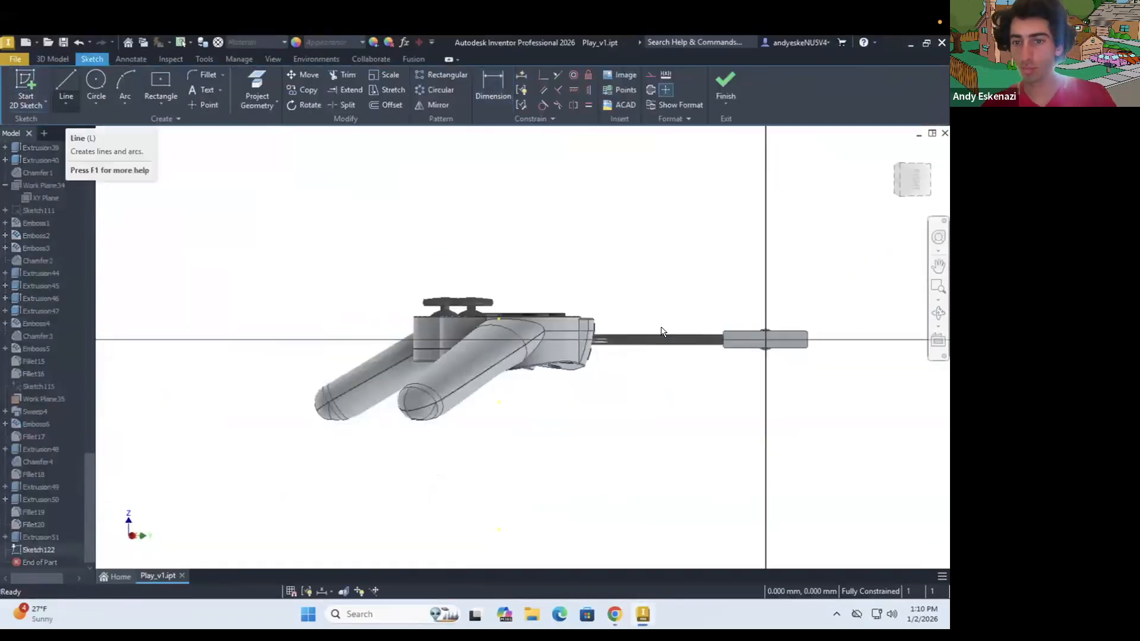
pyautogui.scroll(6, 772, 342)
pyautogui.keyDown('shift'); pyautogui.moveTo(570, 297); pyautogui.dragTo(600, 339, button='middle'); pyautogui.keyUp('shift')
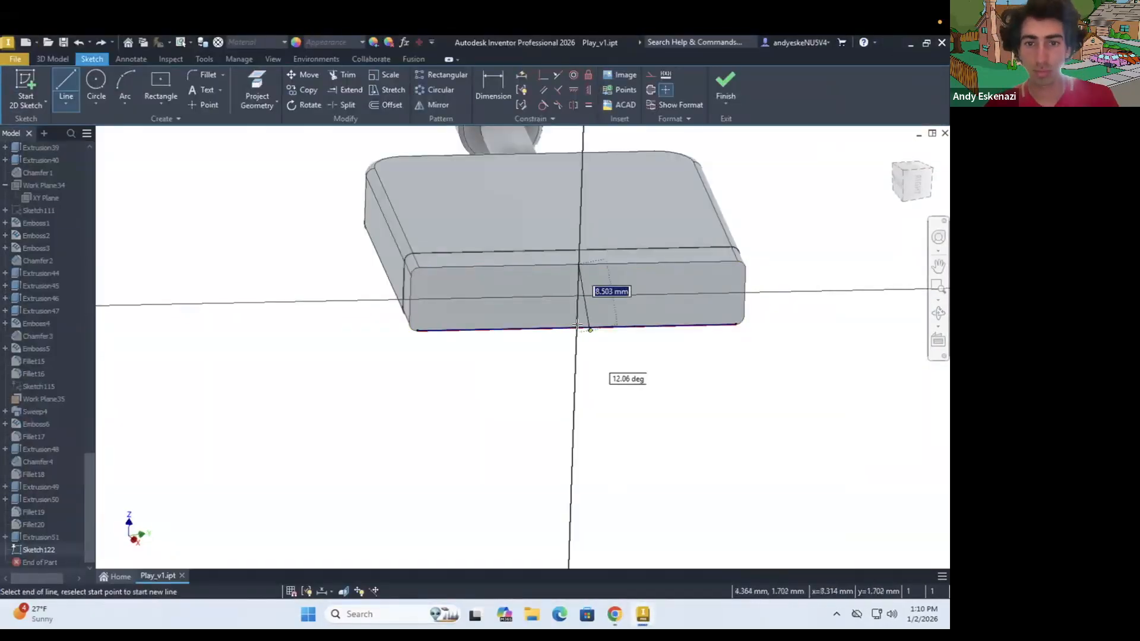
pyautogui.click(735, 295)
pyautogui.press('Escape')
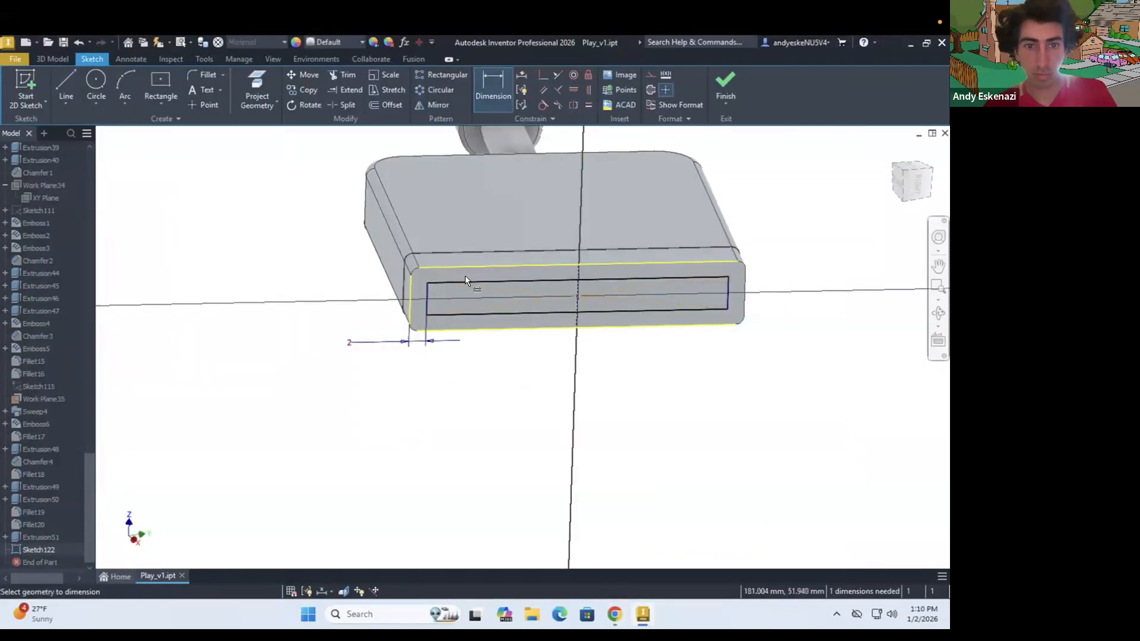
# Step: Extrude the inset rectangle 15 mm outward, joined to the block, to form the connector's plug
pyautogui.click(53, 59)
pyautogui.click(69, 87)
pyautogui.keyDown('shift'); pyautogui.moveTo(504, 324); pyautogui.dragTo(564, 350, button='middle'); pyautogui.keyUp('shift')
pyautogui.write('15')
pyautogui.click(615, 614)
pyautogui.click(643, 614)
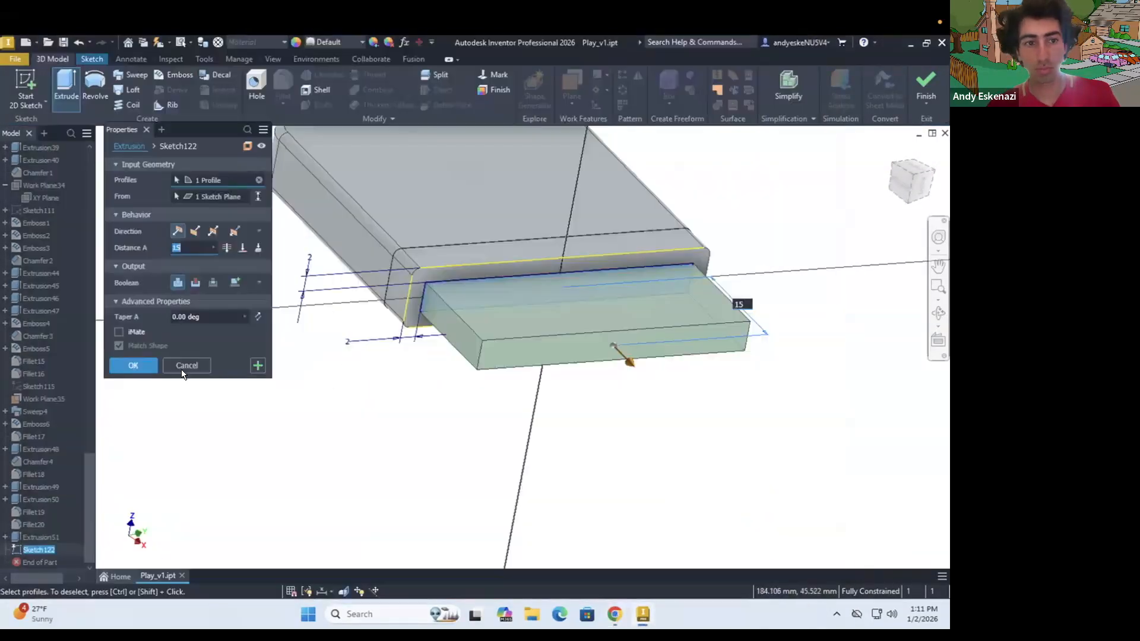
pyautogui.click(134, 366)
# Step: Fillet the plug's long side edges with a 1 mm radius and set its profile's inset dimensions to 1 mm
pyautogui.click(616, 613)
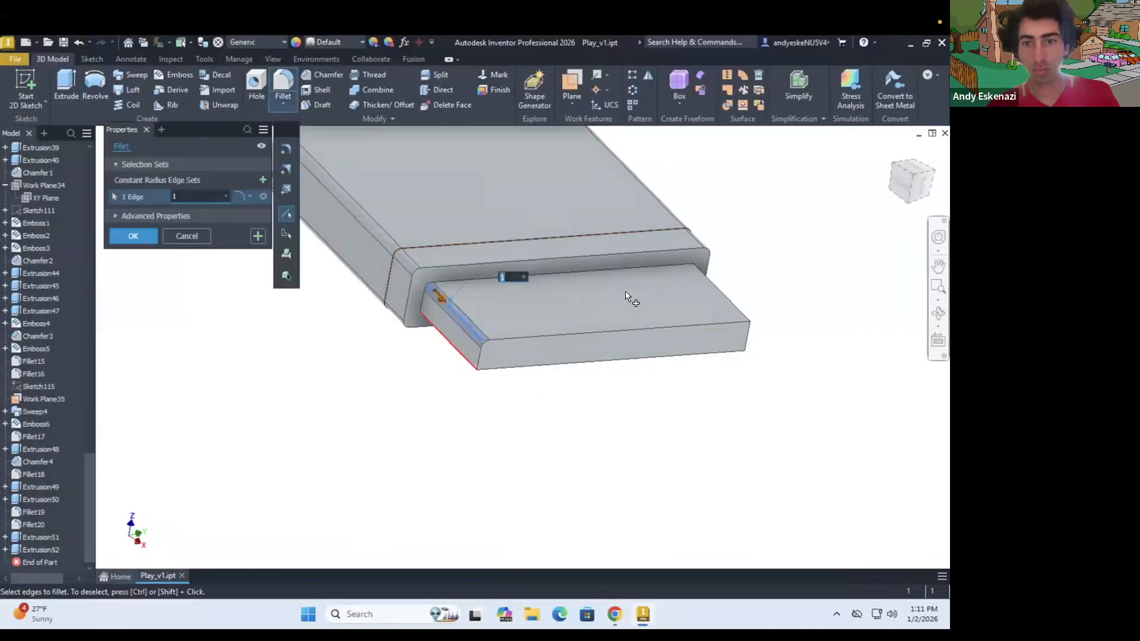
pyautogui.scroll(2, 712, 337)
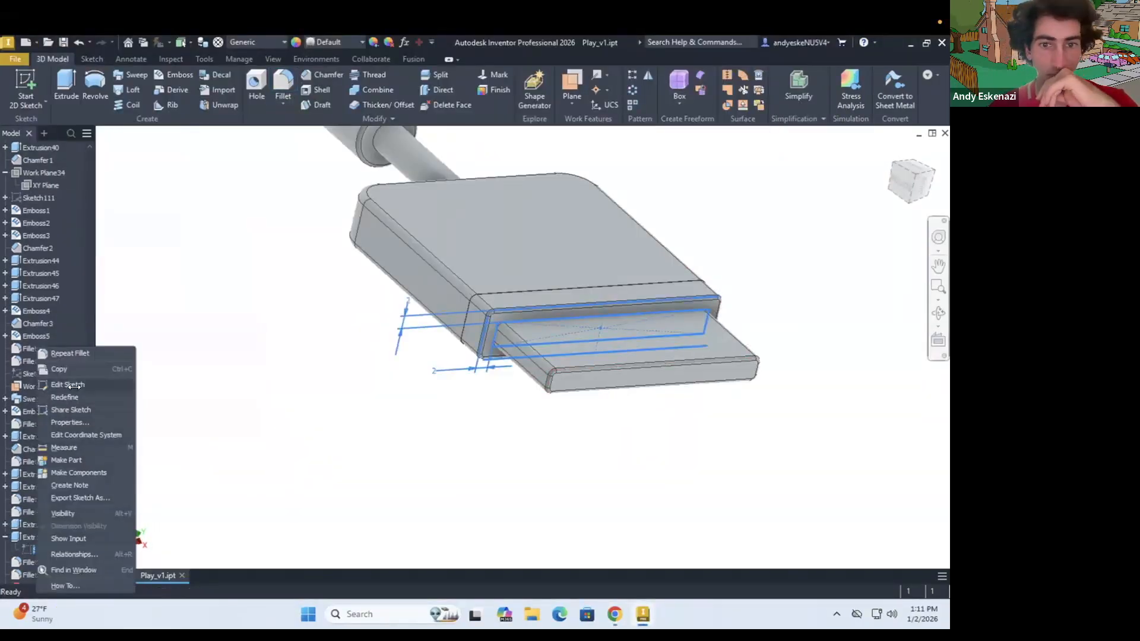
pyautogui.click(67, 384)
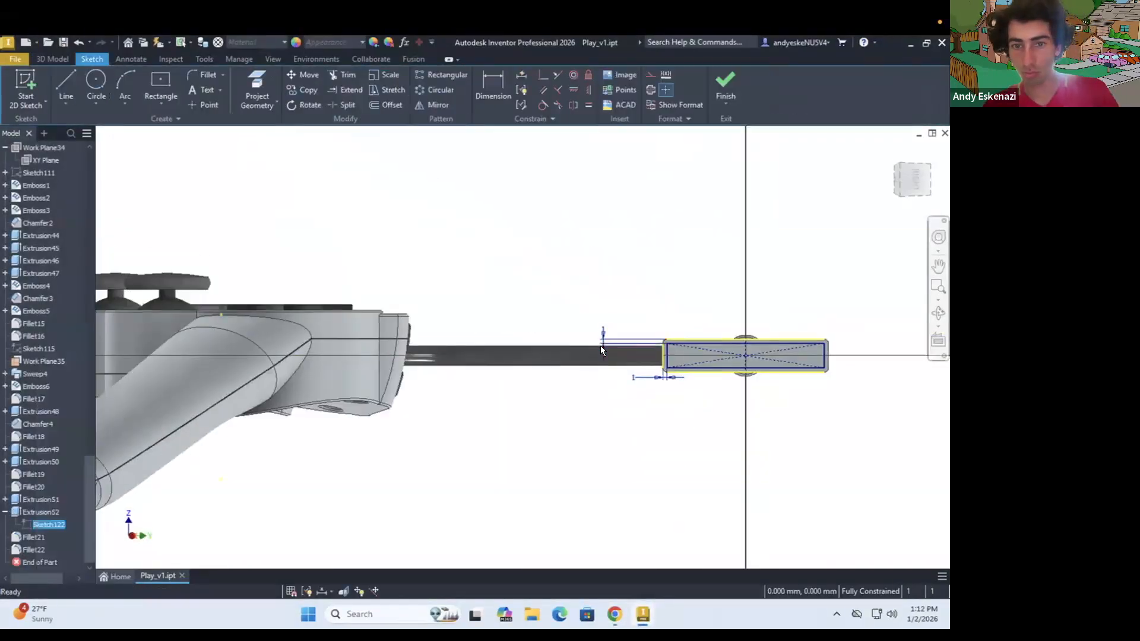
pyautogui.click(601, 344)
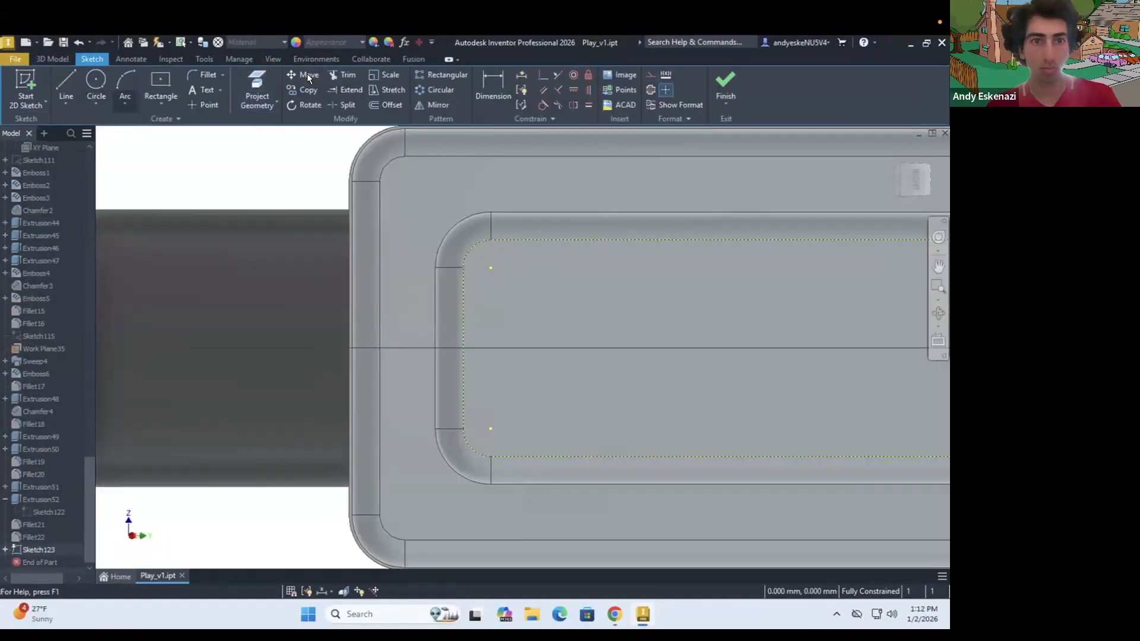
# Step: Sketch a 0.3 mm inset outline on the plug's end face with two 1 mm dividers 11.1 mm from its ends, and cut out the pockets
pyautogui.click(386, 105)
pyautogui.click(594, 301)
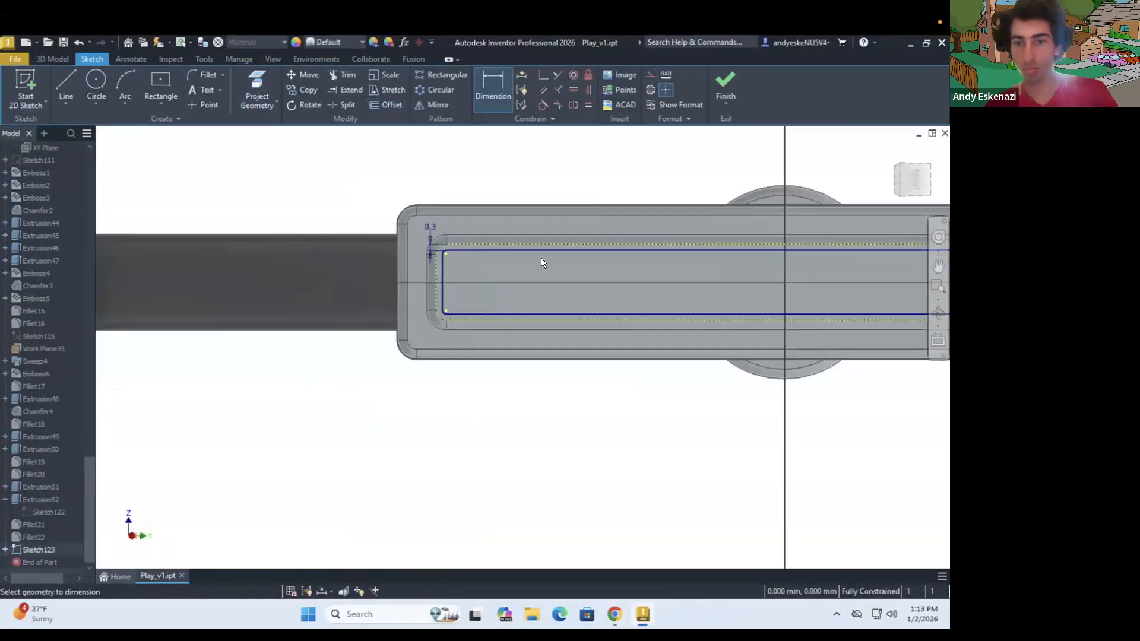
pyautogui.press('l')
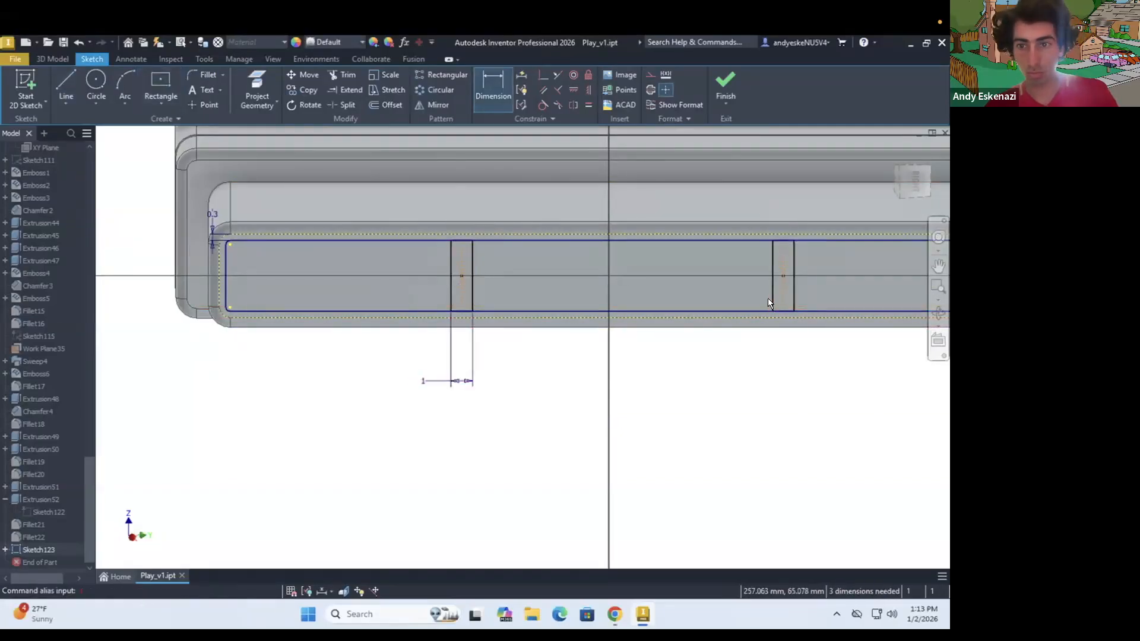
pyautogui.scroll(-3, 557, 343)
pyautogui.click(699, 312)
pyautogui.click(815, 312)
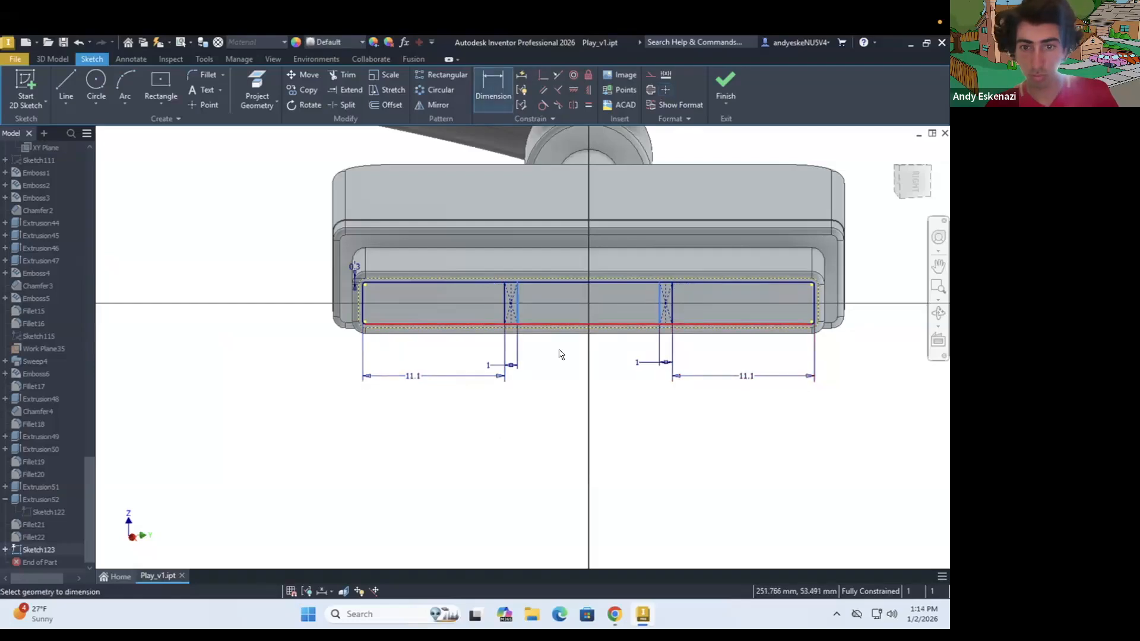
pyautogui.press('e')
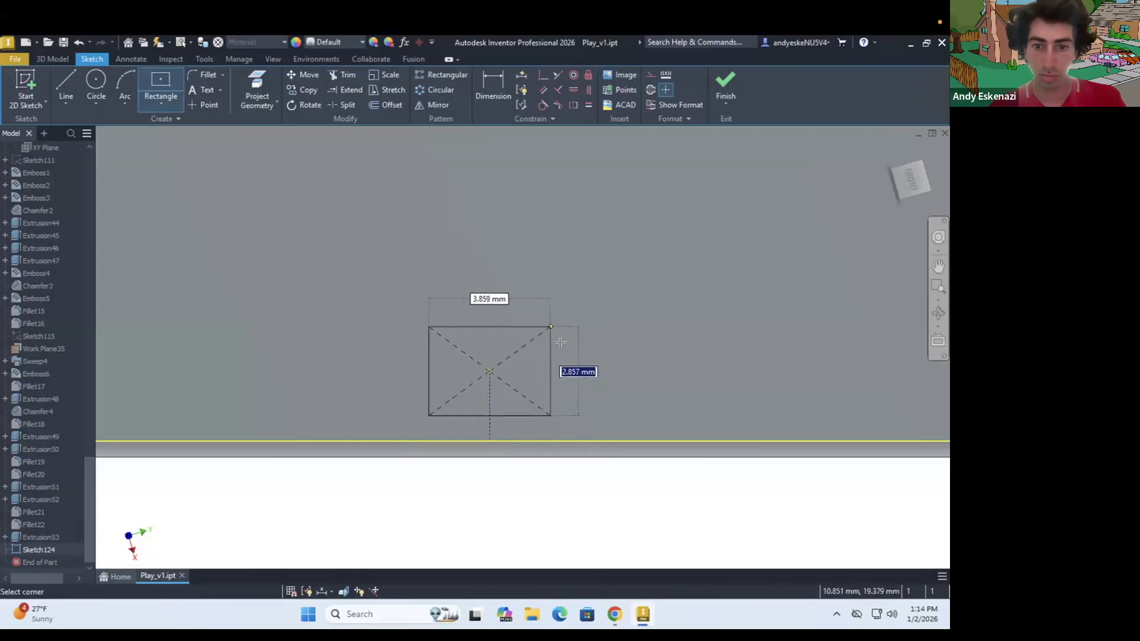
# Step: Sketch a row of three rectangular windows near the plug's front edge, about 3.9 by 2.9 mm as drawn, and cut them into the face
pyautogui.click(551, 327)
pyautogui.press('d')
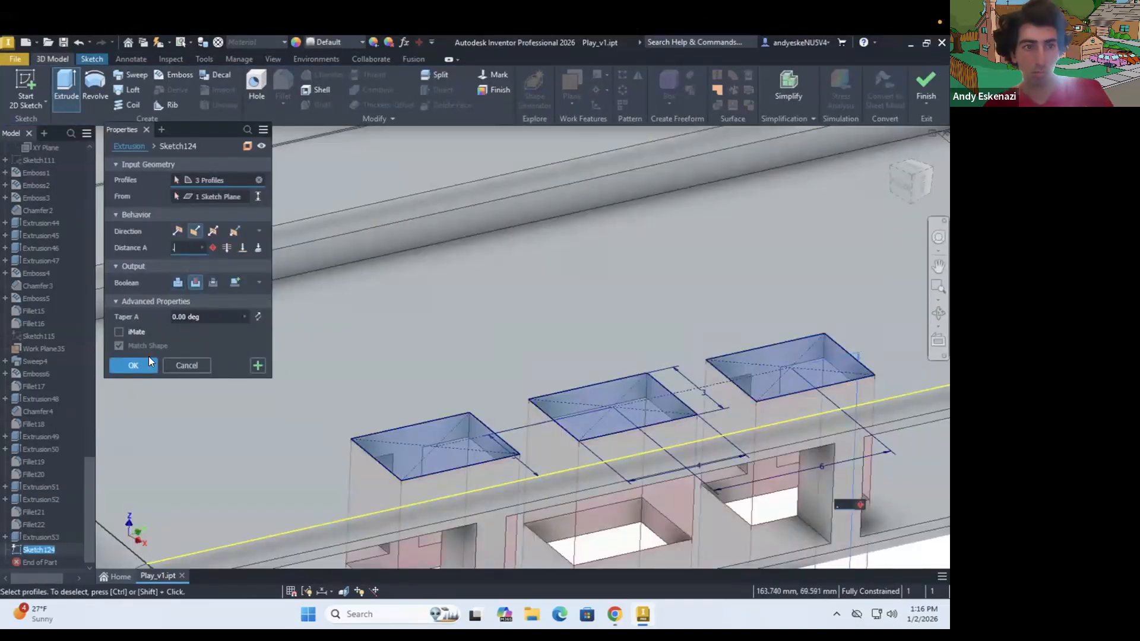
pyautogui.click(615, 614)
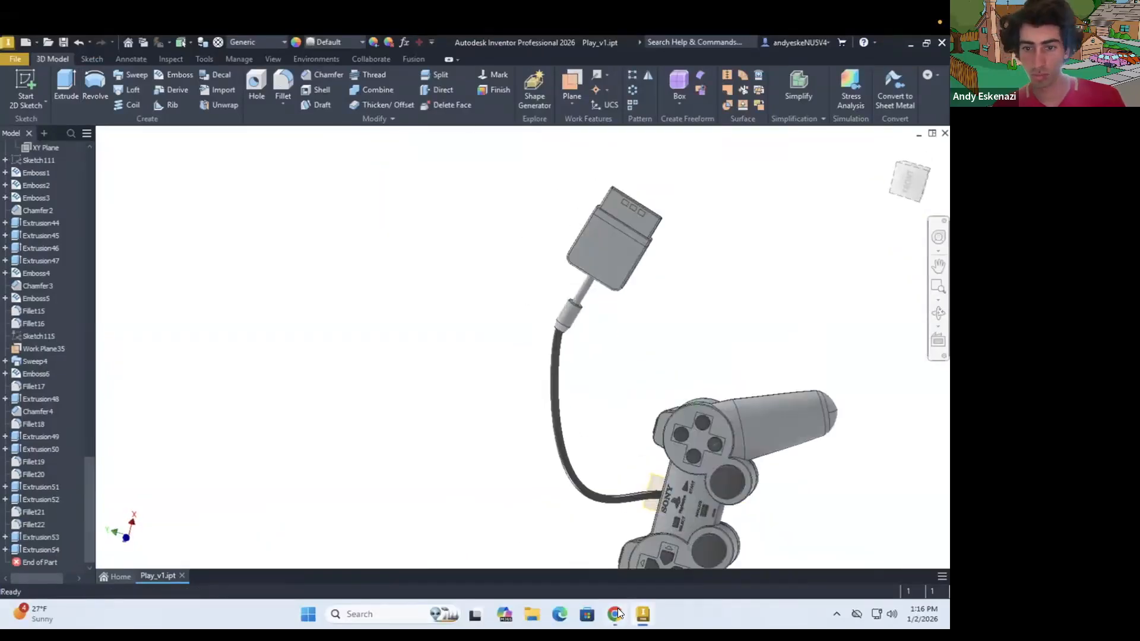
# Step: Compare the connector with the reference images in Chrome and set the width of the block's base sketch to 35 mm
pyautogui.hotkey('alt', 'Tab')
pyautogui.click(911, 406)
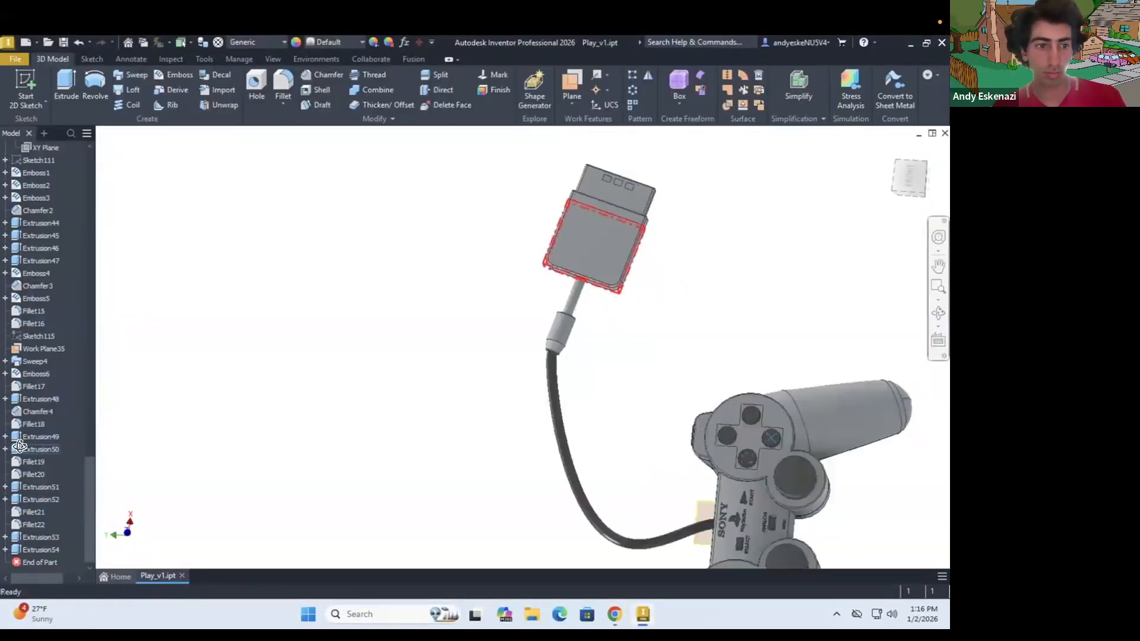
pyautogui.click(119, 389)
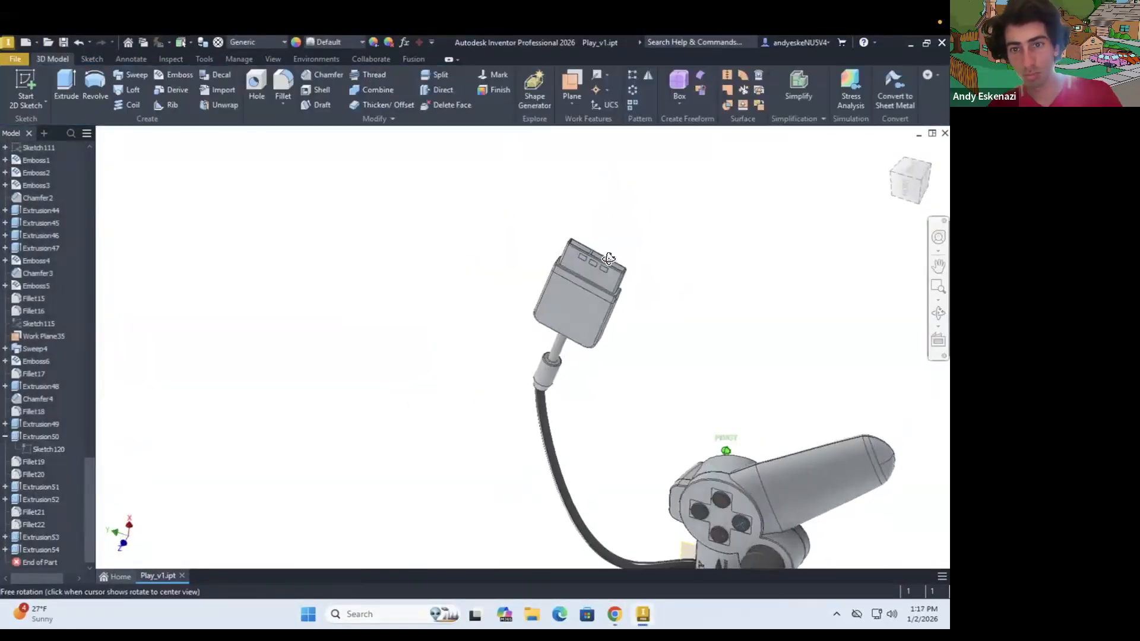
# Step: Edit the plug's divider sketch and set both outer pocket widths to 9.1 mm
pyautogui.doubleClick(57, 513)
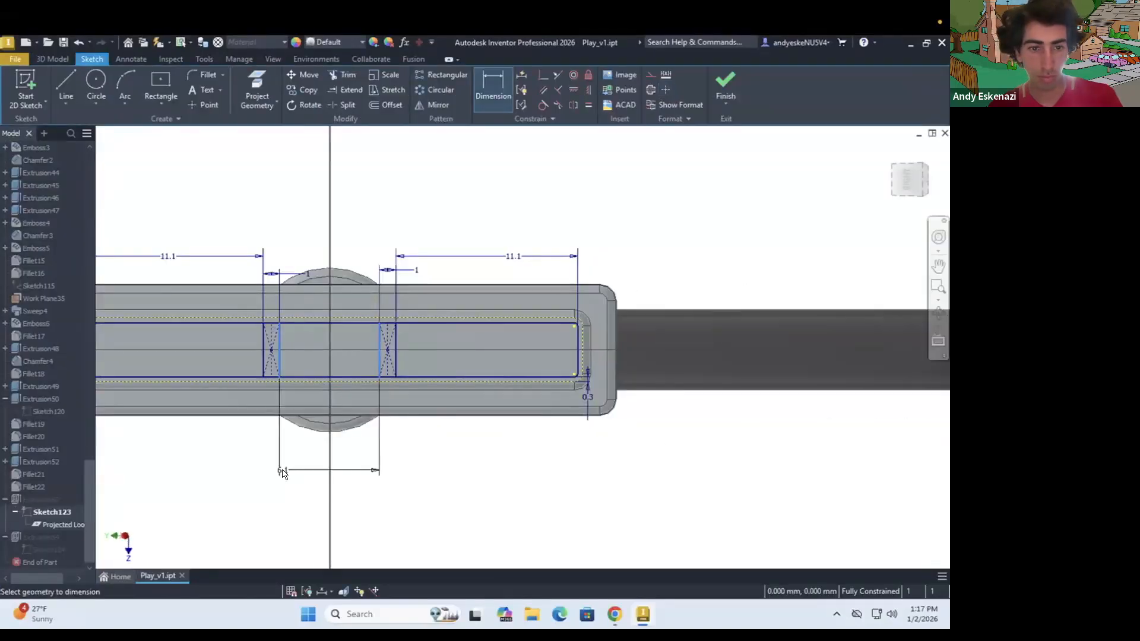
pyautogui.press('Escape')
pyautogui.doubleClick(512, 257)
pyautogui.write('9.1')
pyautogui.press('Return')
pyautogui.doubleClick(168, 256)
pyautogui.write('9.1')
pyautogui.press('Return')
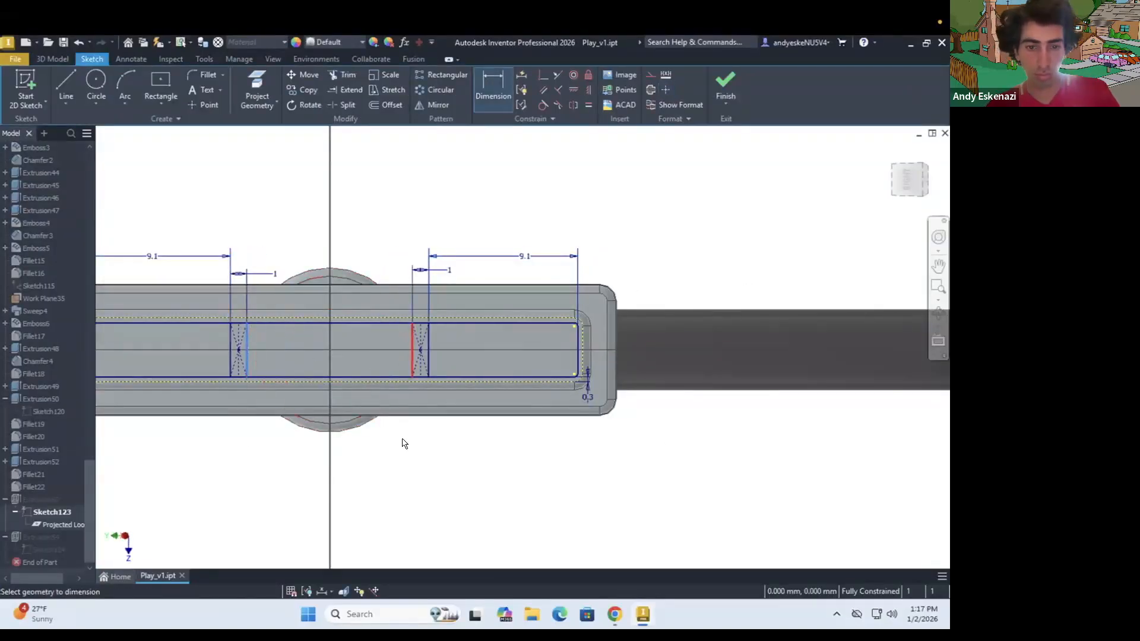
pyautogui.scroll(-3, 565, 404)
pyautogui.click(728, 88)
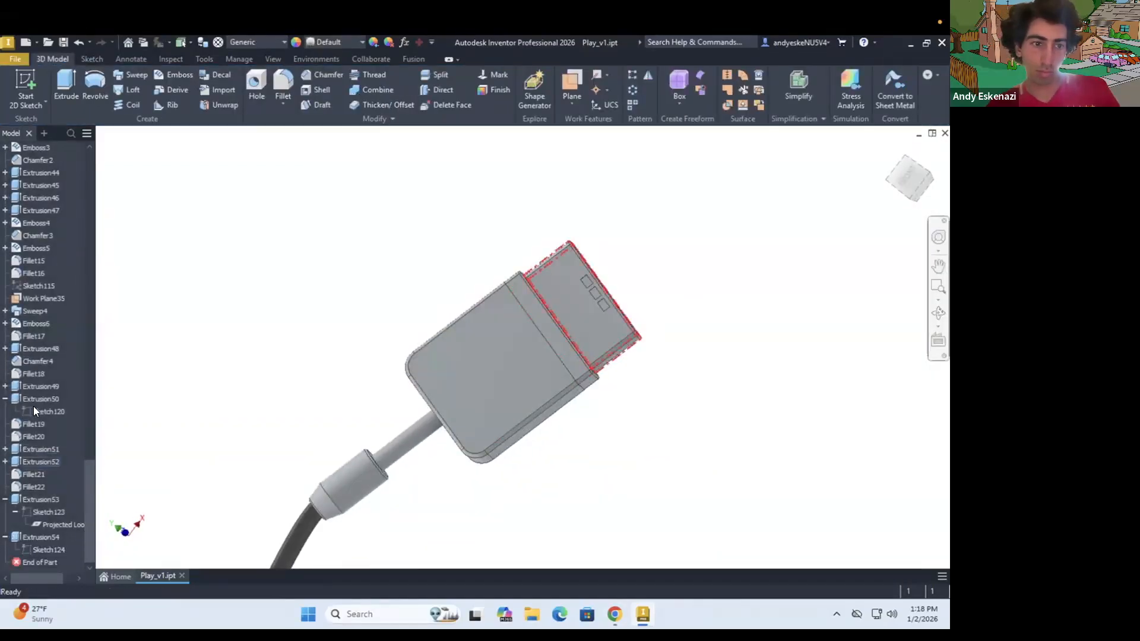
# Step: Set the connector block's extrusion distance to 25 mm
pyautogui.doubleClick(41, 399)
pyautogui.write('25')
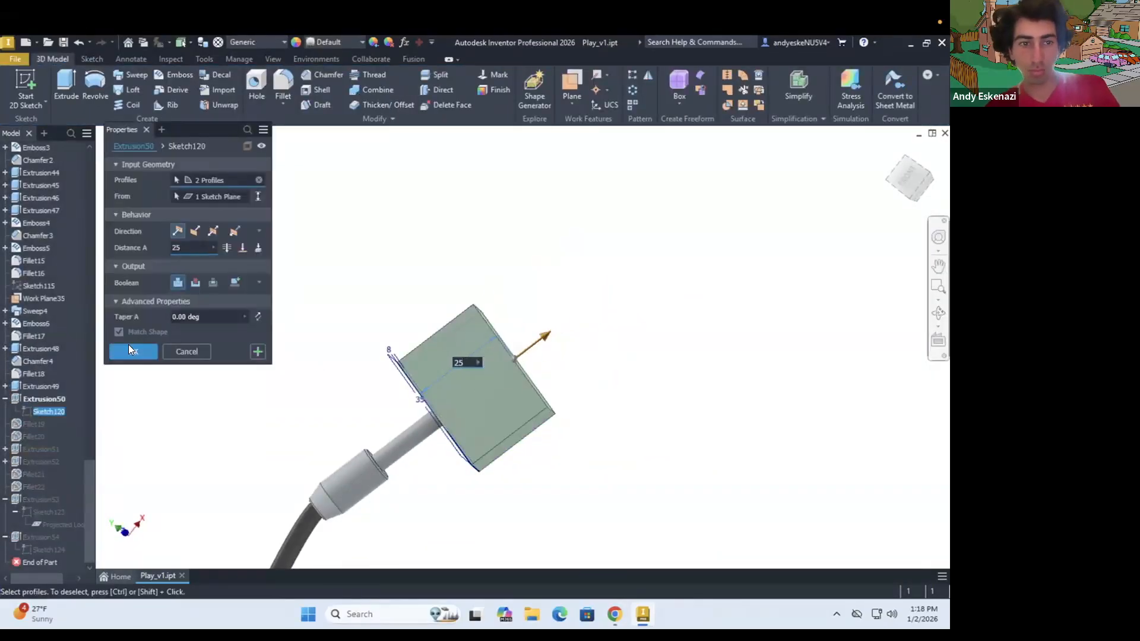
pyautogui.press('Return')
pyautogui.keyDown('shift'); pyautogui.moveTo(487, 353); pyautogui.dragTo(338, 410, button='middle'); pyautogui.keyUp('shift')
pyautogui.rightClick(31, 500)
pyautogui.click(45, 416)
pyautogui.write('10')
pyautogui.click(194, 352)
# Step: Set the plug's extrusion distance to 10 mm
pyautogui.rightClick(36, 461)
pyautogui.click(50, 416)
pyautogui.write('10')
pyautogui.press('Return')
# Step: Start a sketch on the connector block's flat top face
pyautogui.scroll(-5, 446, 381)
pyautogui.moveTo(445, 380)
pyautogui.keyDown('shift'); pyautogui.mouseDown(button='middle')
pyautogui.moveTo(430, 367)
pyautogui.moveTo(244, 375)
pyautogui.moveTo(259, 362)
pyautogui.mouseUp(button='middle'); pyautogui.keyUp('shift')
pyautogui.click(25, 86)
pyautogui.scroll(5, 547, 476)
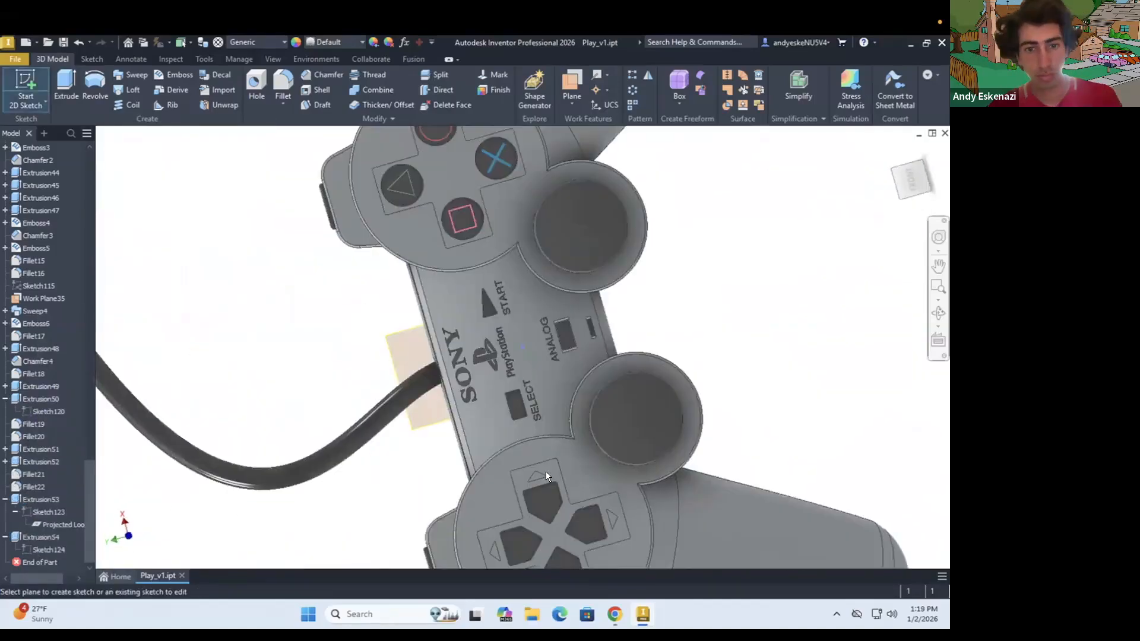
pyautogui.click(380, 309)
pyautogui.click(205, 90)
pyautogui.click(245, 482)
pyautogui.write('SON')
pyautogui.moveTo(138, 487); pyautogui.dragTo(104, 486)
pyautogui.click(165, 436)
# Step: Sketch a flat triangle on the block's top face, its tip centred below the midpoint of the edge nearest the plug
pyautogui.scroll(15, 153, 173)
pyautogui.click(137, 174)
pyautogui.moveTo(356, 357); pyautogui.dragTo(394, 350)
pyautogui.press('Escape')
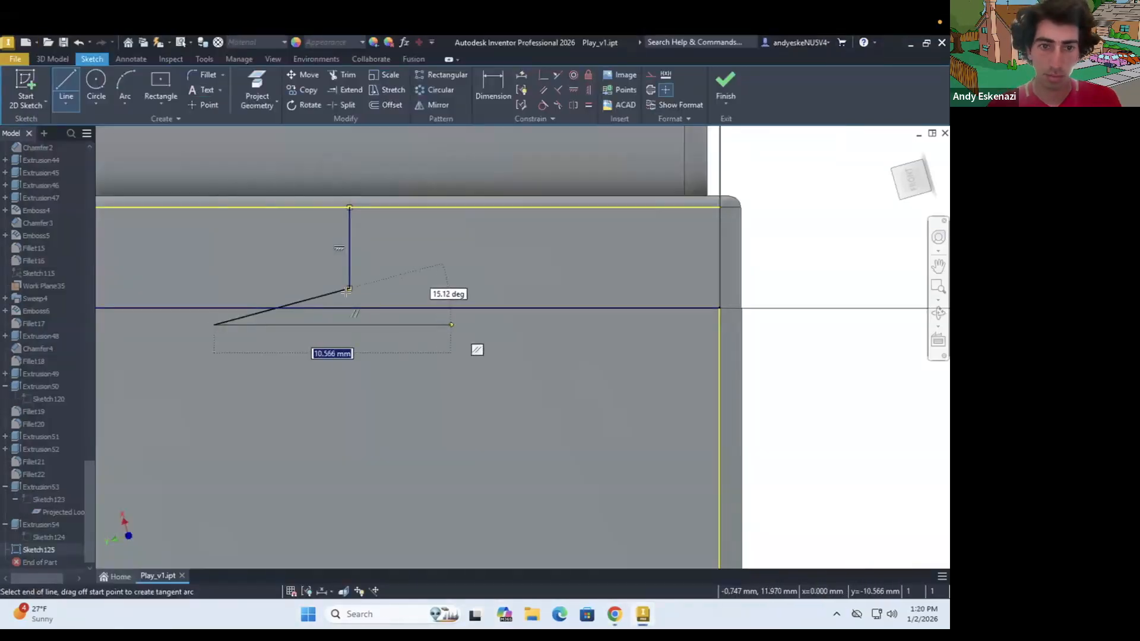
pyautogui.press('Escape')
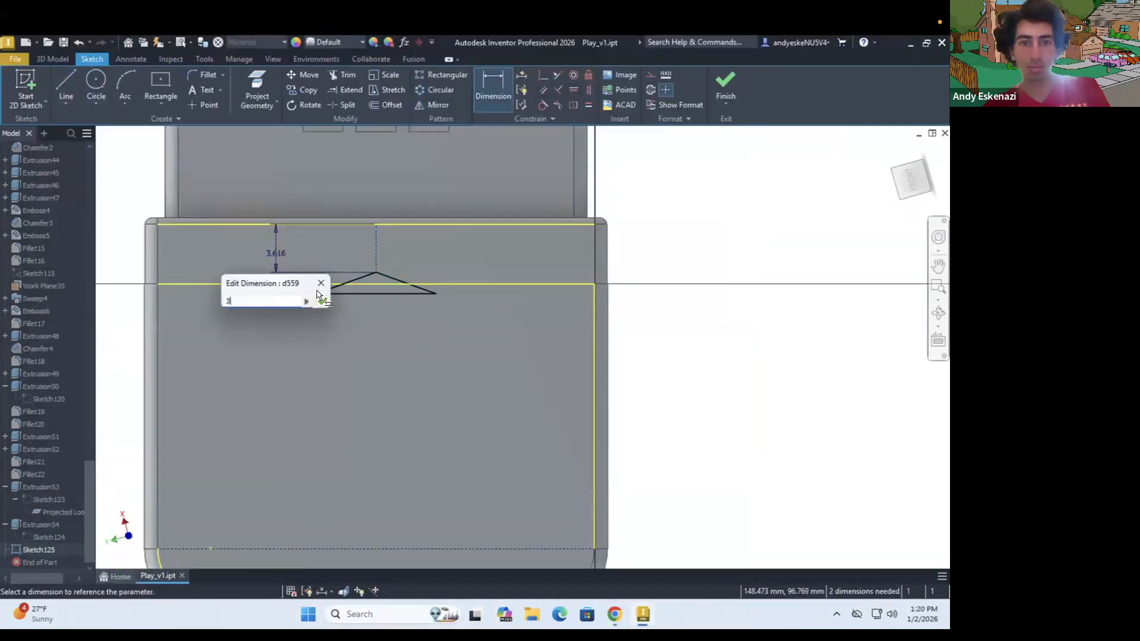
# Step: Dimension the triangle with its tip 3 mm from the edge, a 10 mm base and a 2.5 mm height
pyautogui.write('3')
pyautogui.press('Return')
pyautogui.click(382, 298)
pyautogui.click(380, 319)
pyautogui.write('10')
pyautogui.press('Return')
# Step: Add centred geometry text "SONY" in Georgia, size 0.120 in with 120% stretch, along the line near the block's cable end
pyautogui.scroll(-5, 408, 305)
pyautogui.click(207, 90)
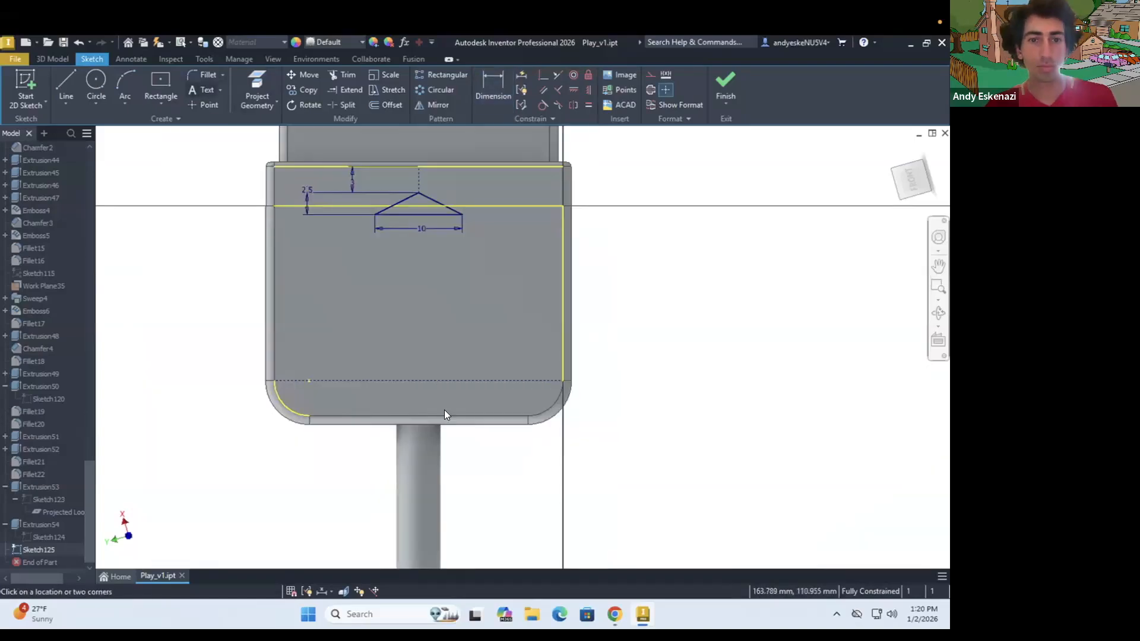
pyautogui.click(220, 90)
pyautogui.click(424, 381)
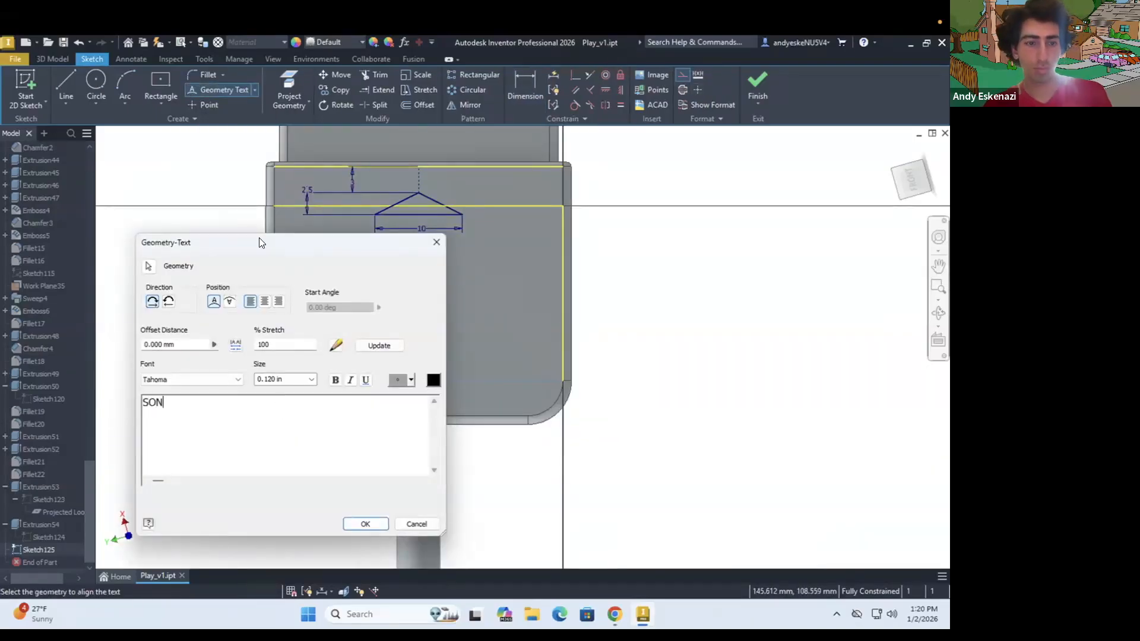
pyautogui.click(237, 380)
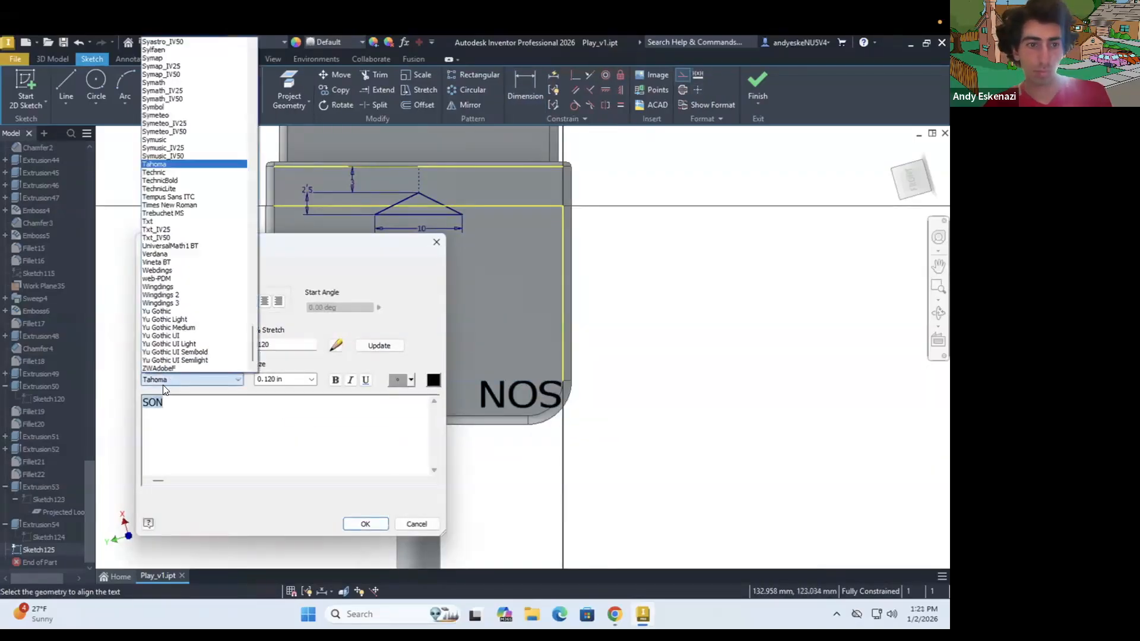
pyautogui.click(163, 385)
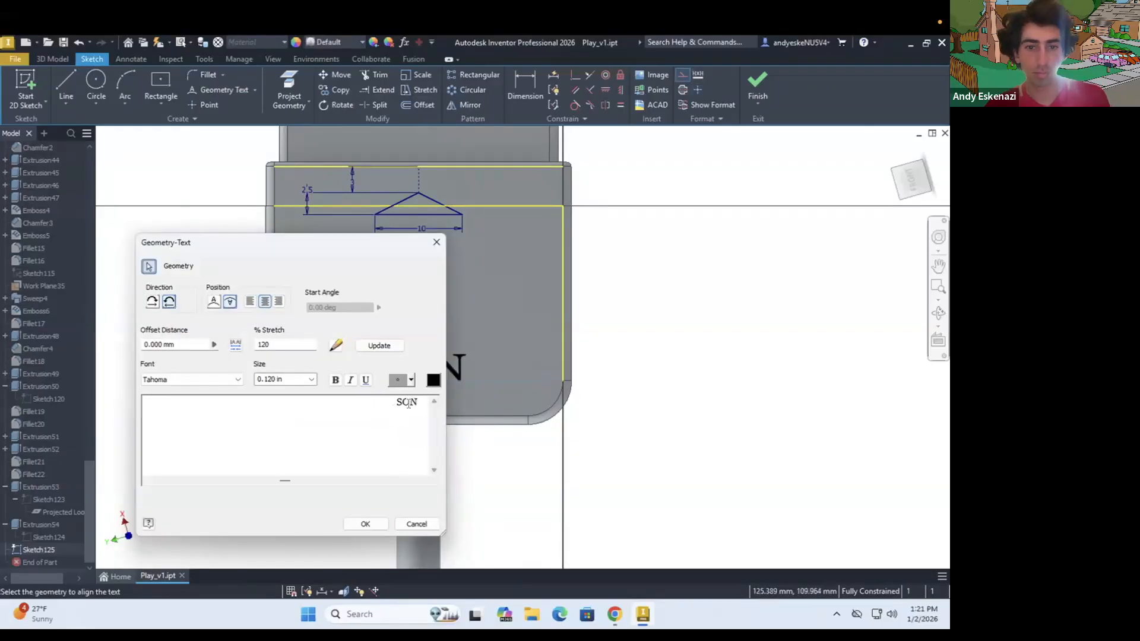
pyautogui.click(379, 346)
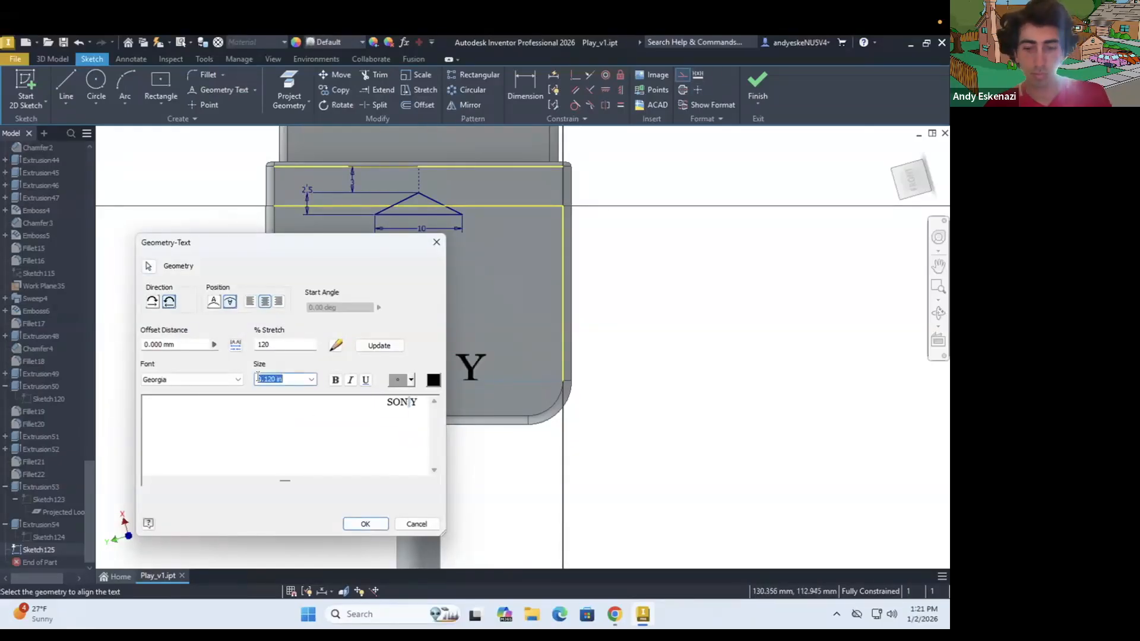
pyautogui.click(366, 524)
# Step: Reopen the SONY geometry text and set its stretch to 140%
pyautogui.scroll(1, 507, 404)
pyautogui.doubleClick(510, 367)
pyautogui.click(365, 524)
pyautogui.scroll(-3, 570, 273)
pyautogui.doubleClick(516, 326)
pyautogui.doubleClick(265, 345)
pyautogui.write('140')
pyautogui.click(365, 524)
# Step: Try a further edit of the SONY text, undo it and recheck the text's settings
pyautogui.doubleClick(522, 325)
pyautogui.click(409, 402)
pyautogui.click(367, 528)
pyautogui.hotkey('ctrl', 'z')
pyautogui.doubleClick(519, 325)
pyautogui.click(366, 524)
pyautogui.scroll(3, 585, 304)
pyautogui.doubleClick(531, 339)
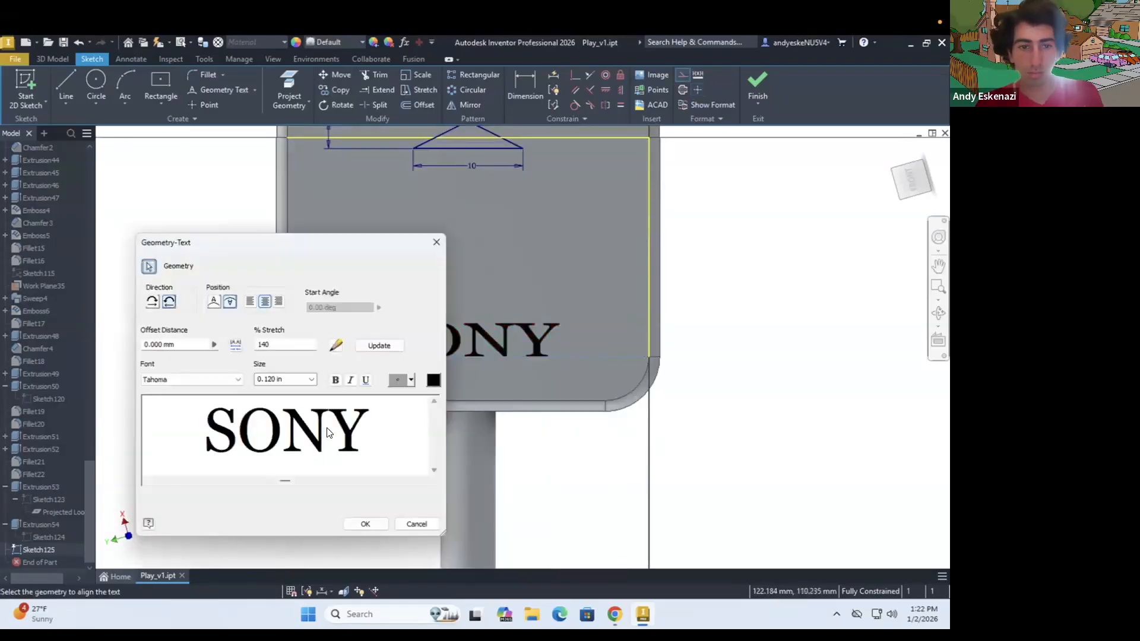
pyautogui.click(365, 524)
# Step: Extrude-cut the triangle and the SONY lettering 0.5 mm deep into the connector block's top face
pyautogui.press('e')
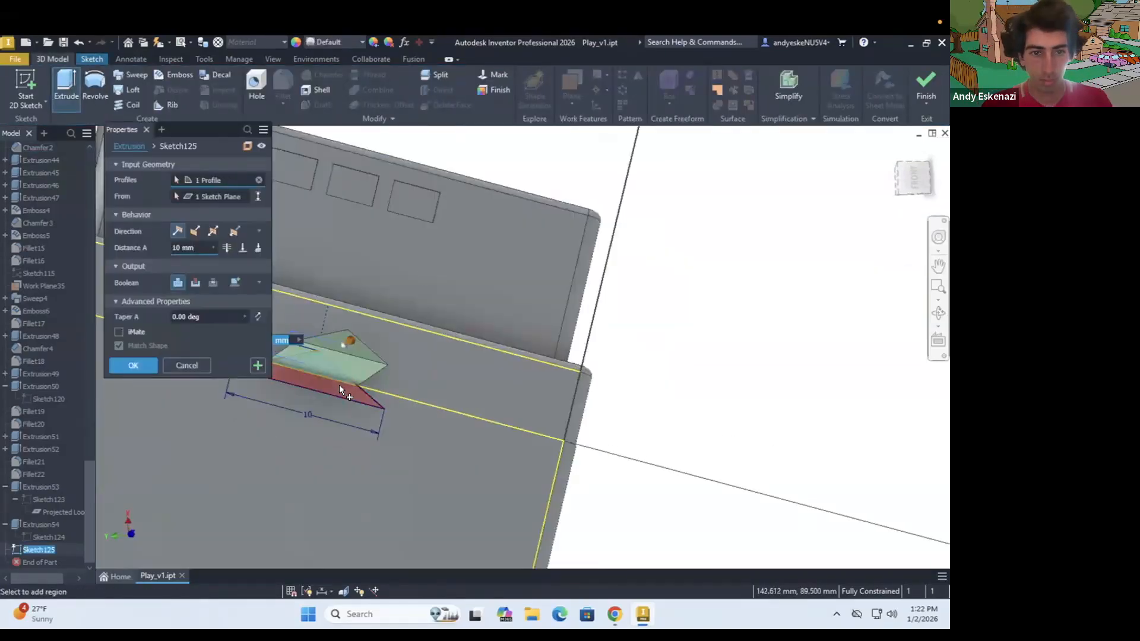
pyautogui.click(195, 283)
pyautogui.write('0.50')
pyautogui.click(149, 363)
# Step: Edit the sketch of the engraved markings and set the triangle tip's distance from the plug-side edge to 6 mm
pyautogui.scroll(-5, 447, 340)
pyautogui.keyDown('shift'); pyautogui.moveTo(457, 339); pyautogui.dragTo(439, 315, button='middle'); pyautogui.keyUp('shift')
pyautogui.click(5, 550)
pyautogui.rightClick(36, 562)
pyautogui.click(67, 386)
pyautogui.scroll(5, 326, 171)
pyautogui.doubleClick(244, 266)
pyautogui.write('6')
pyautogui.press('Return')
pyautogui.click(761, 84)
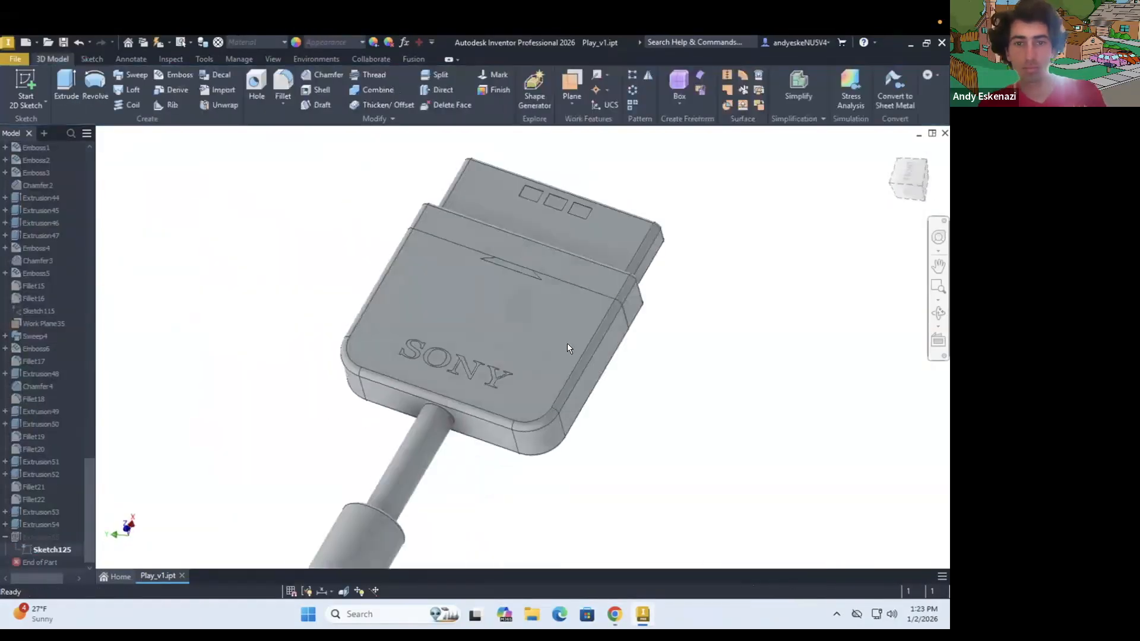
# Step: Apply a dark finish to the thin cable section between the sleeve and the connector block
pyautogui.scroll(5, 516, 276)
pyautogui.scroll(-10, 515, 294)
pyautogui.keyDown('shift'); pyautogui.moveTo(496, 316); pyautogui.dragTo(407, 246, button='middle'); pyautogui.keyUp('shift')
pyautogui.click(495, 90)
pyautogui.click(417, 317)
pyautogui.click(197, 260)
pyautogui.click(172, 375)
pyautogui.click(135, 327)
# Step: Compare the engraved connector with the PS1 connector reference images in Chrome
pyautogui.scroll(5, 542, 331)
pyautogui.click(567, 308)
pyautogui.click(614, 615)
pyautogui.click(255, 47)
pyautogui.click(643, 614)
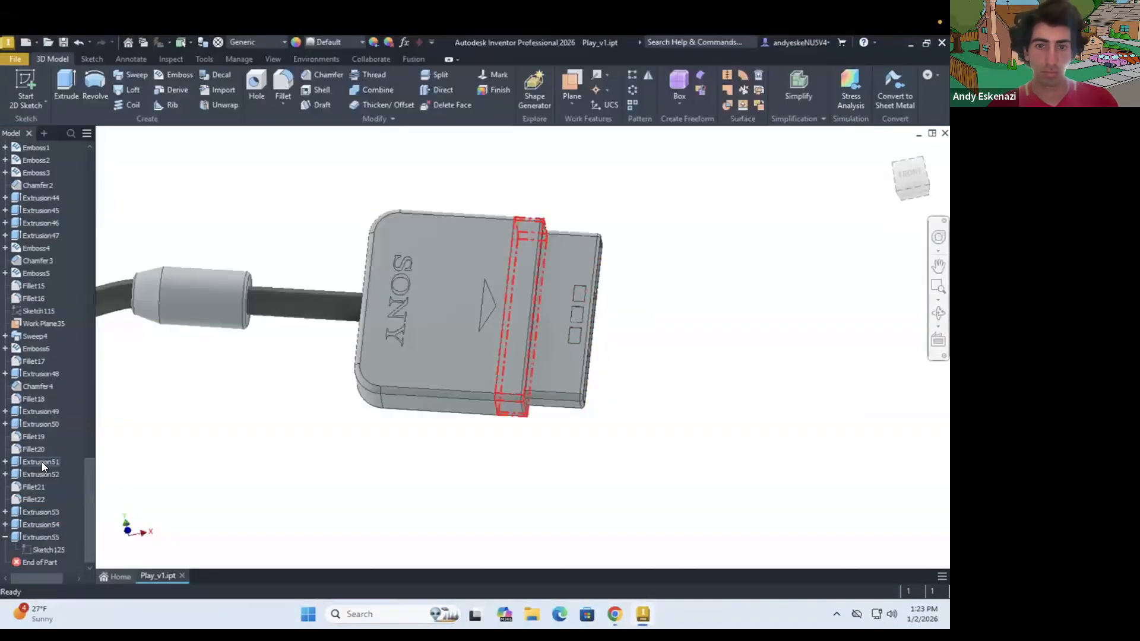
# Step: Apply a darker gray finish to the connector's plug-side band and plug features
pyautogui.keyDown('ctrl'); pyautogui.click(37, 528); pyautogui.keyUp('ctrl')
pyautogui.rightClick(37, 527)
pyautogui.click(60, 574)
pyautogui.click(150, 178)
pyautogui.scroll(-20, 148, 589)
pyautogui.scroll(20, 156, 419)
pyautogui.click(161, 296)
pyautogui.click(195, 197)
pyautogui.scroll(2, 571, 333)
pyautogui.keyDown('shift'); pyautogui.moveTo(580, 380); pyautogui.dragTo(609, 523, button='middle'); pyautogui.keyUp('shift')
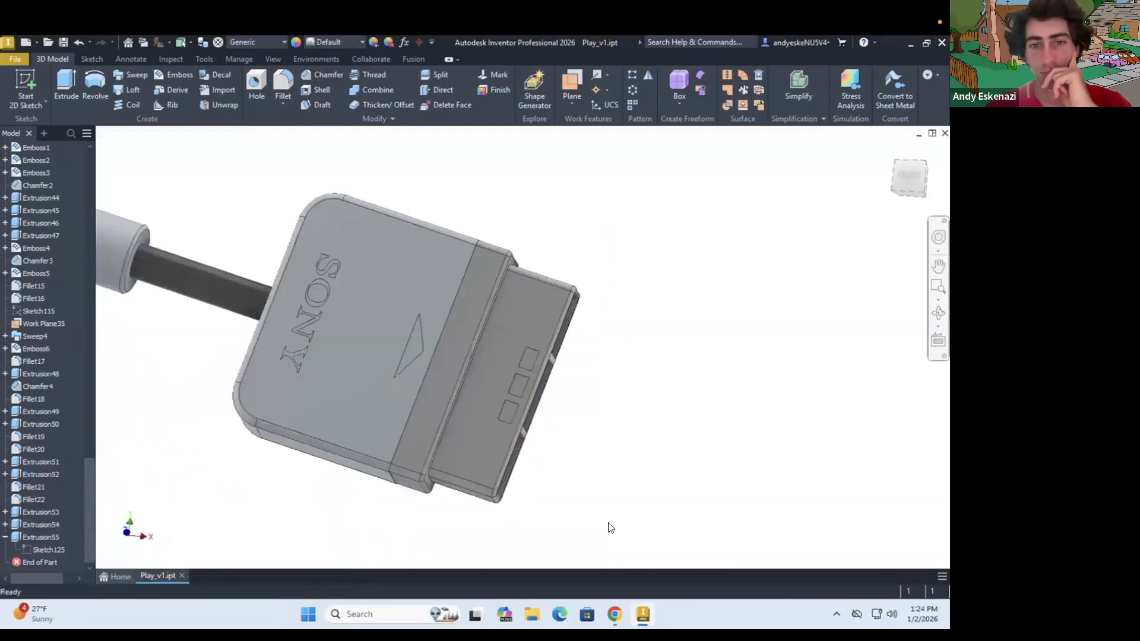
# Step: Start a sketch on the connector block's top face and draw a construction centreline from the cable-side edge to the band edge
pyautogui.keyDown('shift'); pyautogui.moveTo(503, 499); pyautogui.dragTo(410, 397, button='middle'); pyautogui.keyUp('shift')
pyautogui.click(615, 615)
pyautogui.click(643, 614)
pyautogui.moveTo(398, 344)
pyautogui.keyDown('shift'); pyautogui.mouseDown(button='middle')
pyautogui.moveTo(412, 386)
pyautogui.moveTo(400, 293)
pyautogui.mouseUp(button='middle'); pyautogui.keyUp('shift')
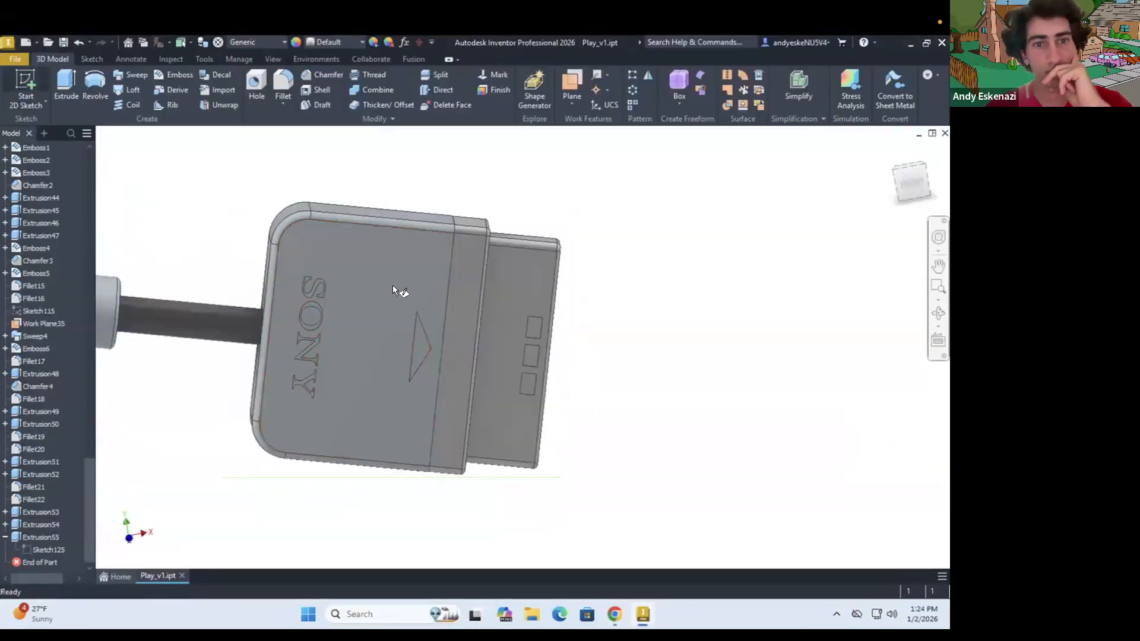
pyautogui.click(395, 288)
pyautogui.click(436, 264)
pyautogui.scroll(-5, 475, 189)
pyautogui.scroll(5, 475, 188)
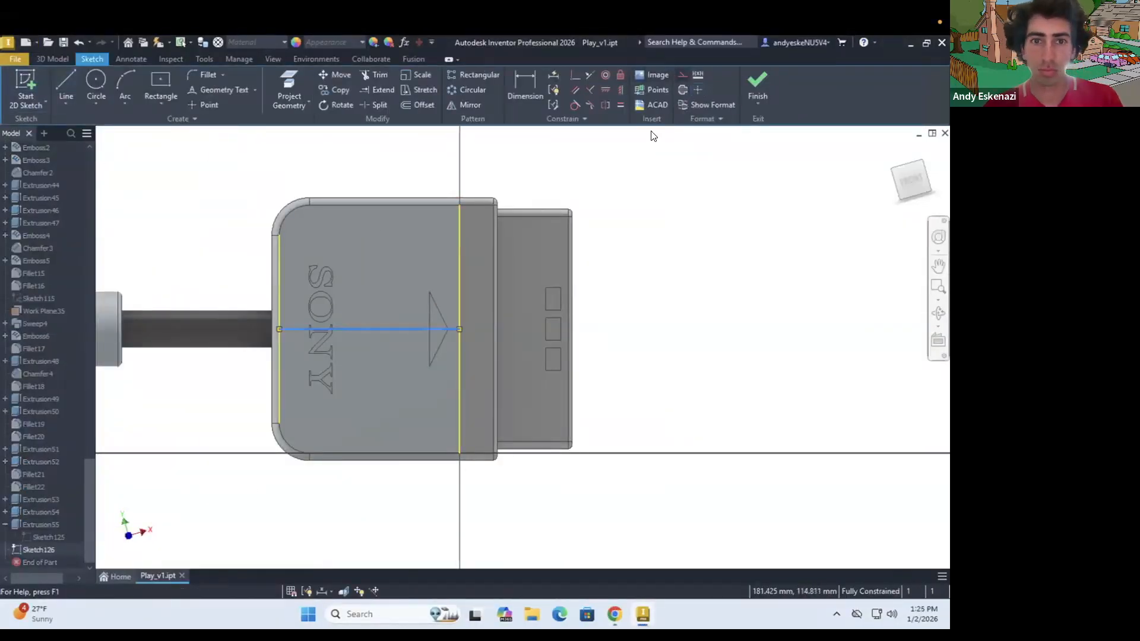
pyautogui.click(683, 75)
pyautogui.scroll(2, 432, 181)
# Step: Draw a shallow notch arc on the block's upper long edge, with a perpendicular construction line to the centreline
pyautogui.click(614, 614)
pyautogui.click(643, 615)
pyautogui.click(124, 82)
pyautogui.scroll(2, 299, 205)
pyautogui.press('l')
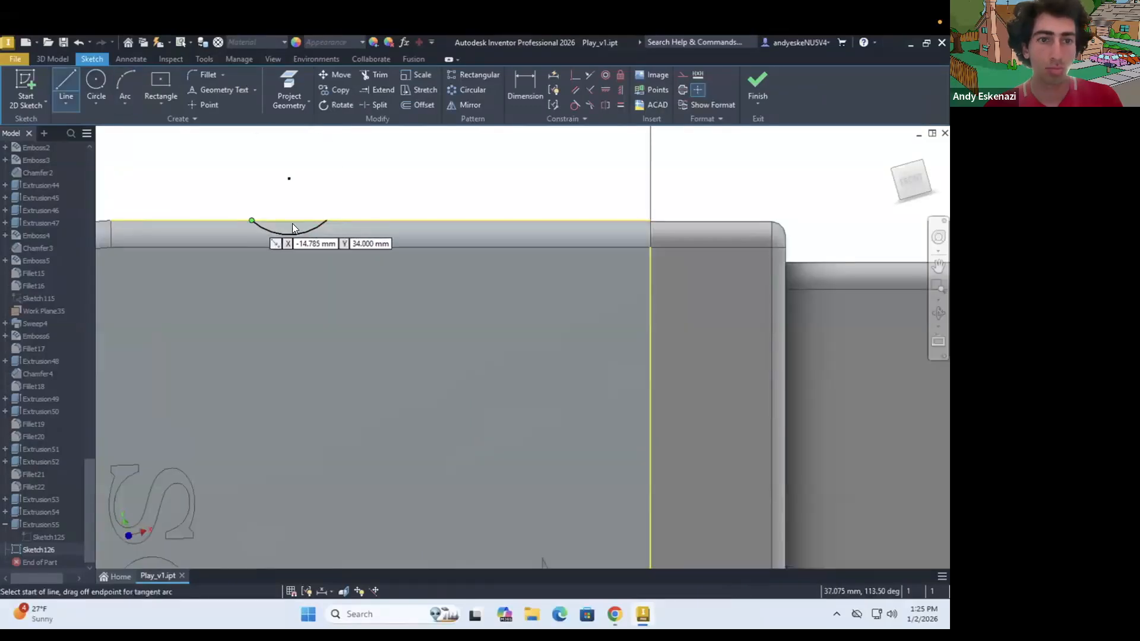
pyautogui.scroll(-3, 304, 179)
pyautogui.click(300, 194)
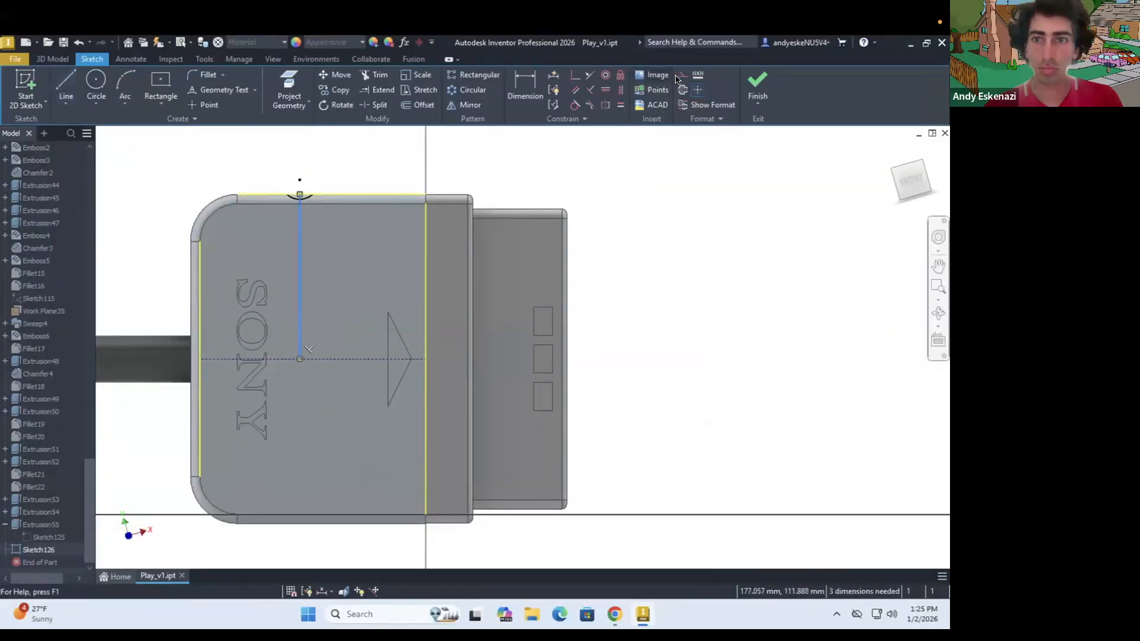
# Step: Dimension the notch axis's distance from the block's cable-side edge
pyautogui.click(191, 337)
pyautogui.click(243, 321)
pyautogui.press('Return')
# Step: Dimension the notch arc with a width of 2 mm and a radius of 1.5 mm
pyautogui.scroll(4, 282, 185)
pyautogui.click(336, 221)
pyautogui.click(321, 202)
pyautogui.write('2')
pyautogui.press('Return')
pyautogui.click(335, 226)
pyautogui.write('1.5')
pyautogui.press('Return')
pyautogui.press('Escape')
pyautogui.scroll(-4, 440, 258)
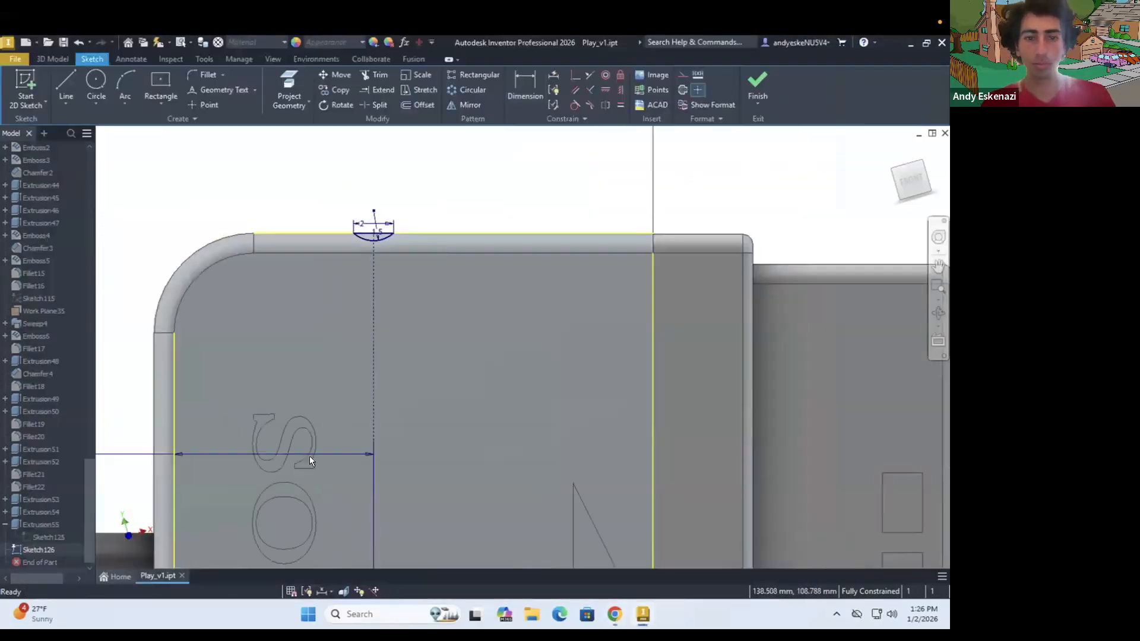
# Step: Set the notch axis's distance from the cable-side edge to 12 mm
pyautogui.doubleClick(222, 380)
pyautogui.write('12')
pyautogui.press('Return')
# Step: Mirror the notch arc across the centreline to the opposite long edge and close the mirrored arc with a line
pyautogui.click(468, 107)
pyautogui.scroll(4, 440, 205)
pyautogui.click(153, 201)
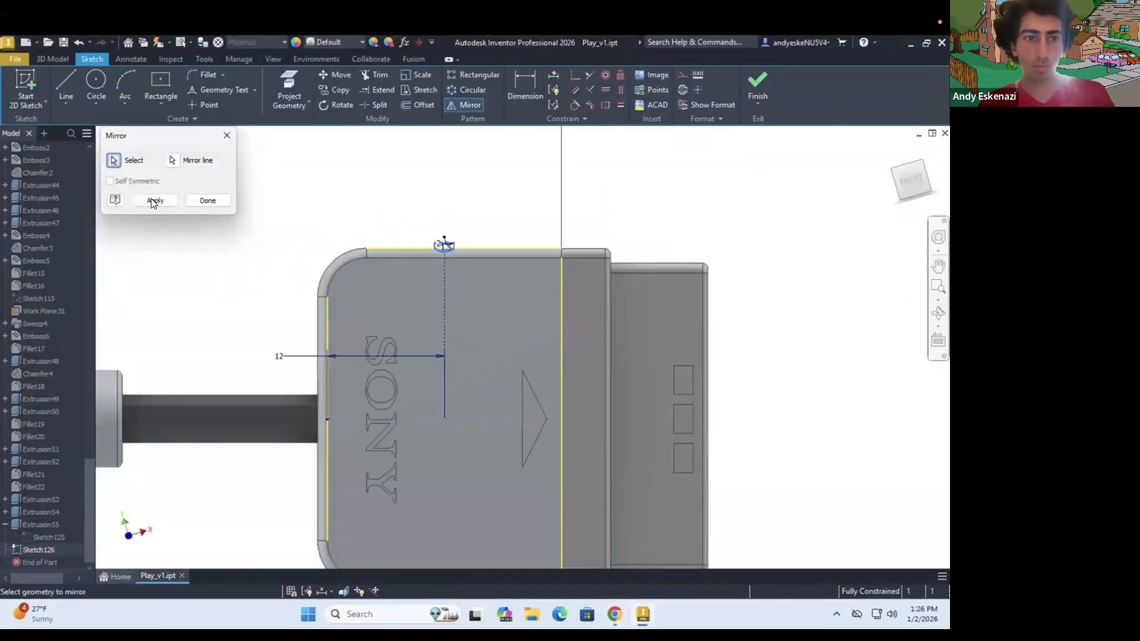
pyautogui.click(206, 201)
pyautogui.click(66, 84)
pyautogui.click(392, 336)
pyautogui.click(482, 336)
# Step: Extrude-cut both notch profiles through all of the connector block
pyautogui.click(53, 60)
pyautogui.click(66, 84)
pyautogui.click(437, 328)
pyautogui.scroll(-8, 416, 431)
pyautogui.click(226, 247)
pyautogui.click(447, 210)
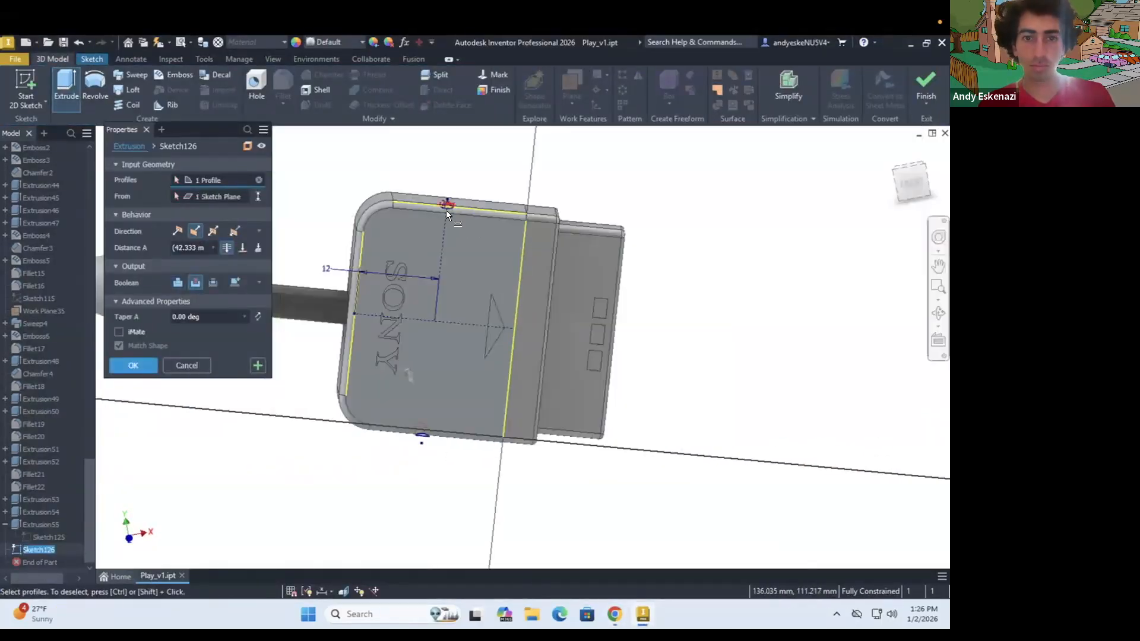
pyautogui.scroll(6, 447, 210)
pyautogui.click(133, 365)
# Step: Pattern the notch cut along the block's long edge with 4 occurrences spaced 3 mm apart
pyautogui.click(632, 75)
pyautogui.click(39, 551)
pyautogui.click(205, 231)
pyautogui.write('3')
pyautogui.moveTo(196, 282); pyautogui.dragTo(171, 248)
pyautogui.write('4')
pyautogui.scroll(-5, 613, 277)
pyautogui.click(133, 488)
# Step: Inspect the patterned grip notches and compare them with the connector reference images in Chrome
pyautogui.keyDown('shift'); pyautogui.moveTo(592, 318); pyautogui.dragTo(594, 330, button='middle'); pyautogui.keyUp('shift')
pyautogui.scroll(4, 589, 269)
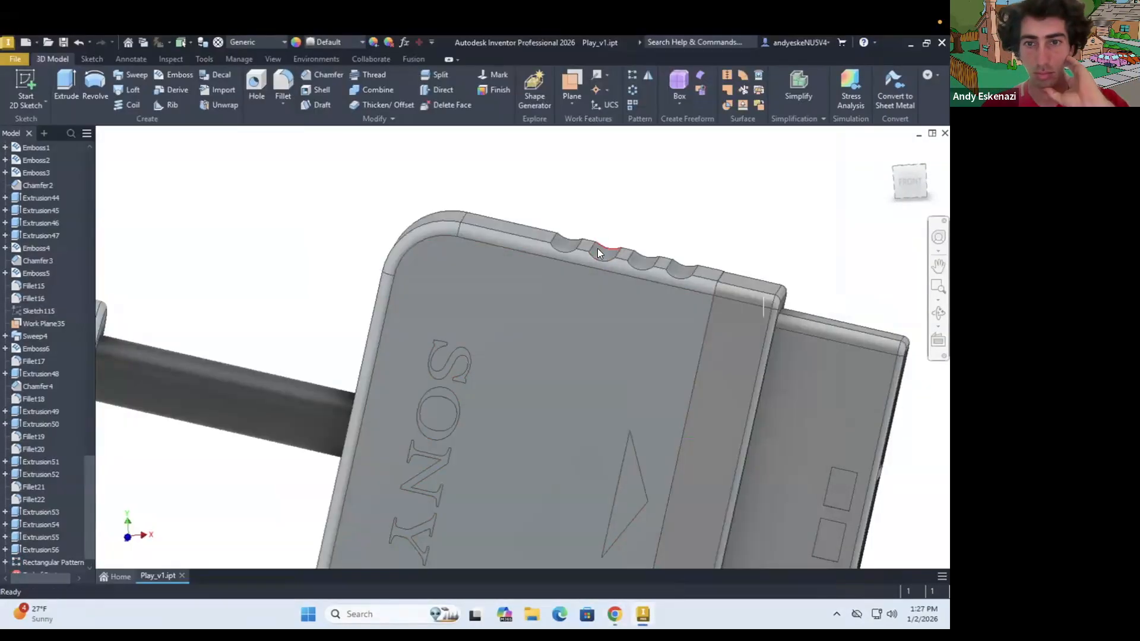
pyautogui.scroll(4, 598, 248)
pyautogui.scroll(-1, 48, 550)
pyautogui.click(5, 550)
pyautogui.click(4, 487)
pyautogui.moveTo(539, 252)
pyautogui.keyDown('shift'); pyautogui.mouseDown(button='middle')
pyautogui.moveTo(547, 232)
pyautogui.moveTo(553, 267)
pyautogui.mouseUp(button='middle'); pyautogui.keyUp('shift')
pyautogui.click(616, 617)
pyautogui.click(616, 616)
# Step: Fillet the edges of the grip notches on both sides of the block with a 0.5 mm radius
pyautogui.press('f')
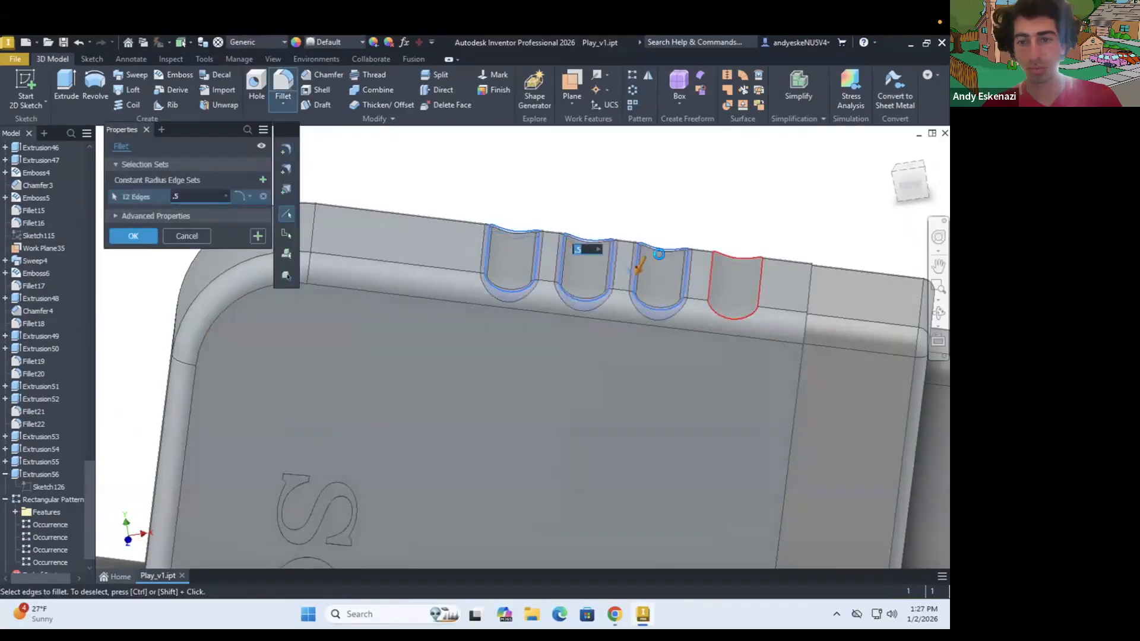
pyautogui.keyDown('shift'); pyautogui.moveTo(659, 254); pyautogui.dragTo(594, 369, button='middle'); pyautogui.keyUp('shift')
pyautogui.click(443, 394)
pyautogui.click(548, 383)
pyautogui.click(645, 374)
pyautogui.click(747, 362)
pyautogui.click(140, 237)
# Step: Hide Work Plane35
pyautogui.scroll(-8, 576, 309)
pyautogui.keyDown('shift'); pyautogui.moveTo(523, 329); pyautogui.dragTo(455, 350, button='middle'); pyautogui.keyUp('shift')
pyautogui.rightClick(53, 248)
pyautogui.click(78, 354)
# Step: Examine the complete controller, cable and connector from several angles and distances
pyautogui.scroll(6, 66, 345)
pyautogui.moveTo(156, 210); pyautogui.dragTo(818, 555)
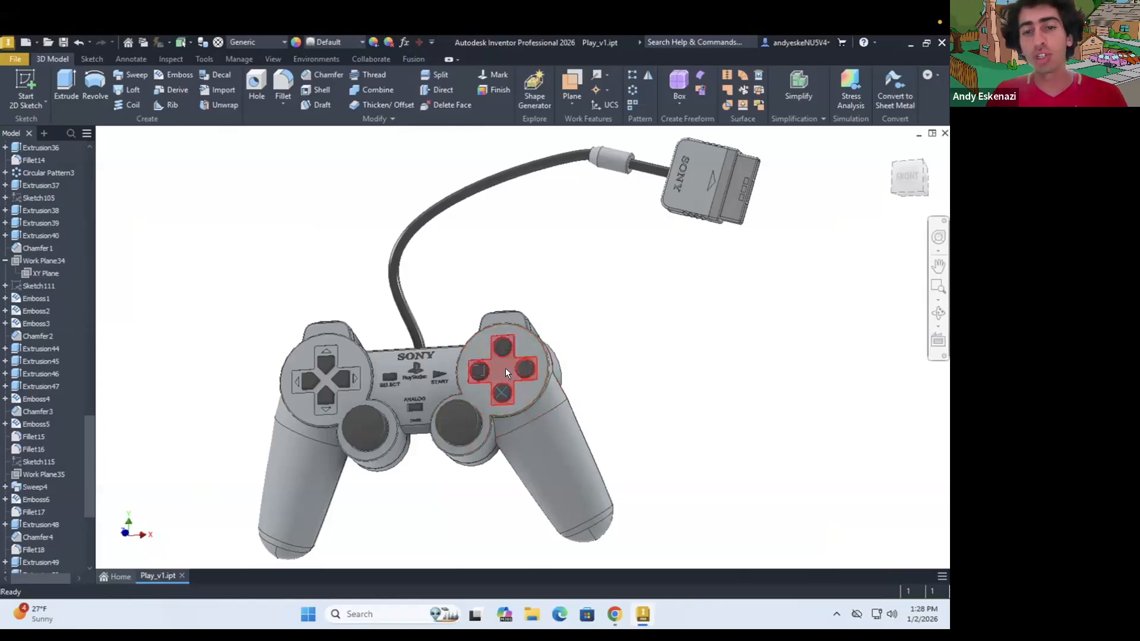
pyautogui.keyDown('shift'); pyautogui.moveTo(505, 369); pyautogui.dragTo(507, 368, button='middle'); pyautogui.keyUp('shift')
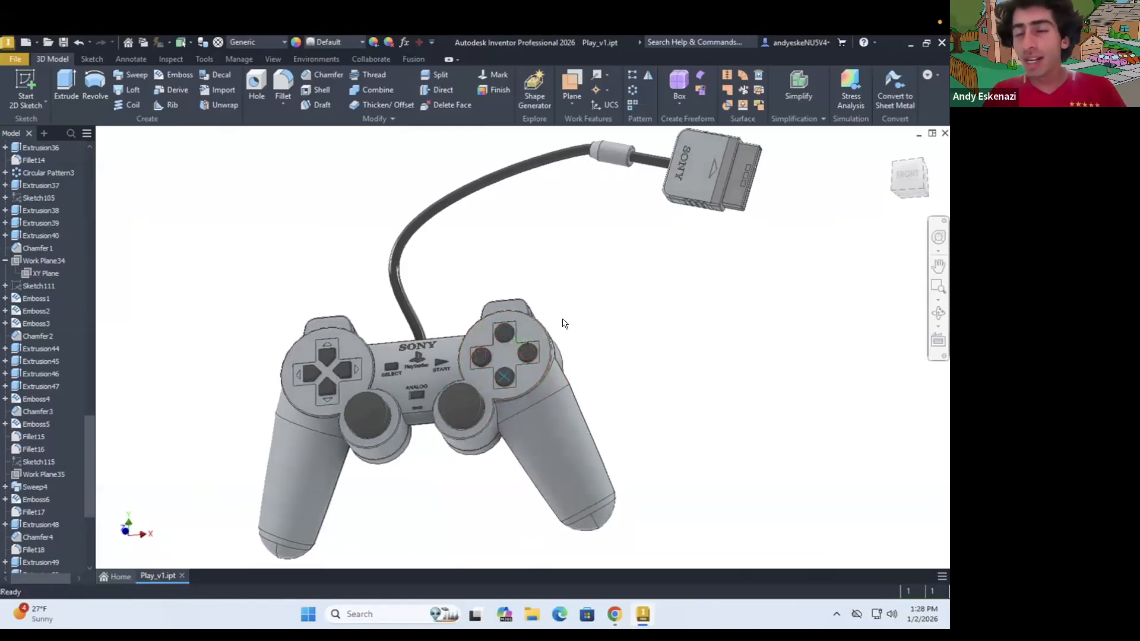
pyautogui.keyDown('shift'); pyautogui.moveTo(465, 351); pyautogui.dragTo(527, 350, button='middle'); pyautogui.keyUp('shift')
pyautogui.moveTo(544, 299)
pyautogui.keyDown('shift'); pyautogui.mouseDown(button='middle')
pyautogui.moveTo(427, 387)
pyautogui.moveTo(499, 267)
pyautogui.moveTo(547, 220)
pyautogui.moveTo(519, 199)
pyautogui.moveTo(522, 254)
pyautogui.moveTo(623, 264)
pyautogui.moveTo(556, 308)
pyautogui.mouseUp(button='middle'); pyautogui.keyUp('shift')
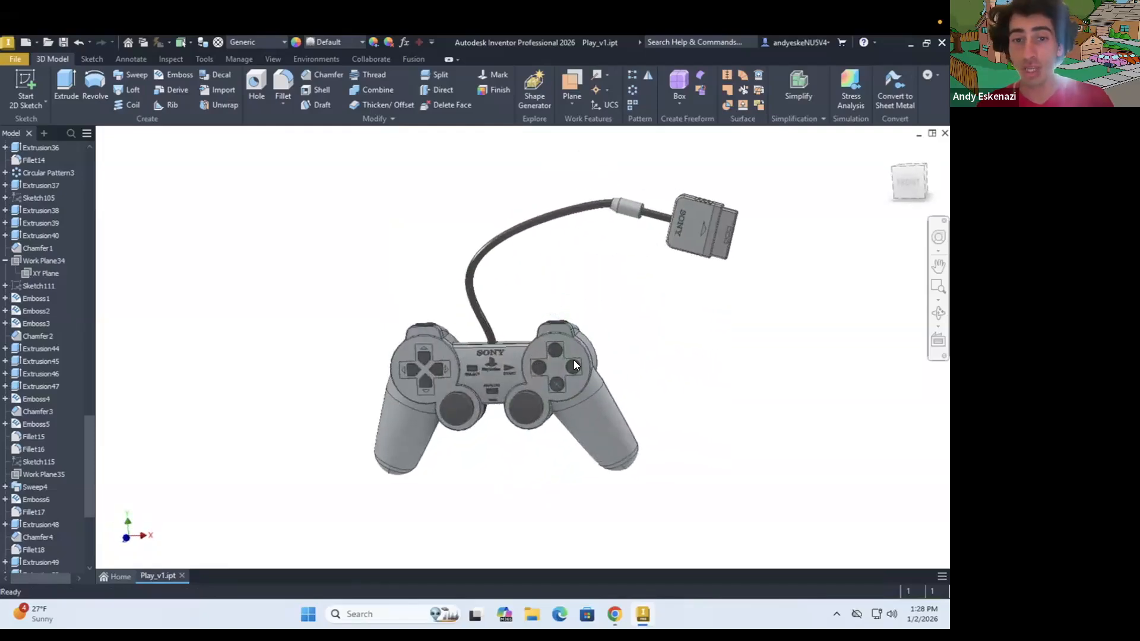
pyautogui.keyDown('shift'); pyautogui.moveTo(581, 410); pyautogui.dragTo(594, 345, button='middle'); pyautogui.keyUp('shift')
pyautogui.scroll(-5, 594, 350)
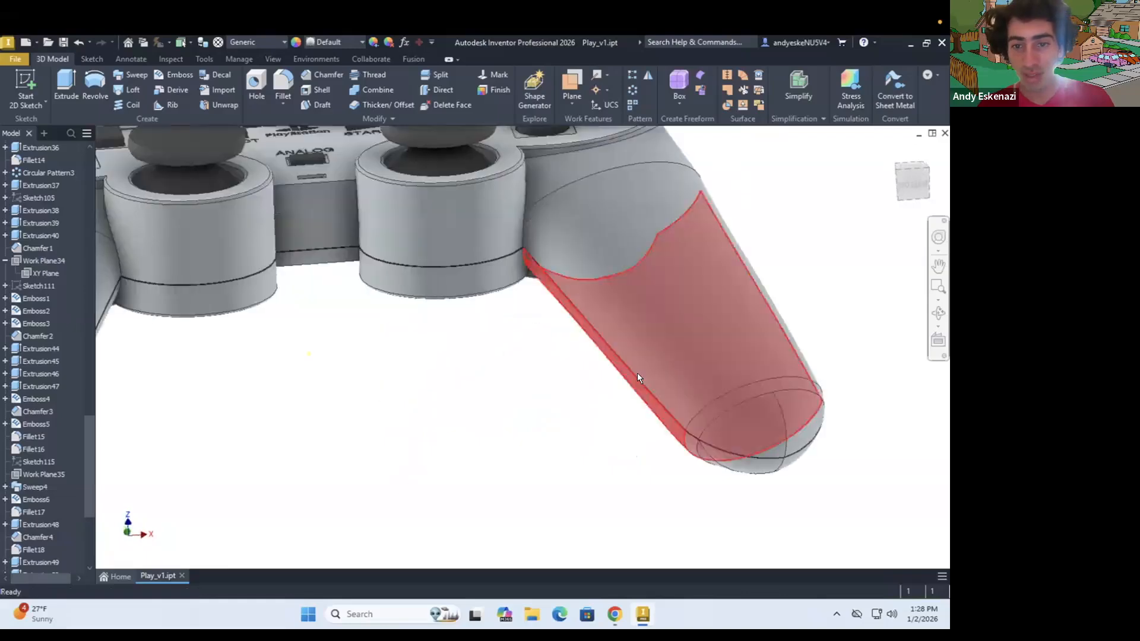
pyautogui.scroll(4, 620, 381)
pyautogui.keyDown('shift'); pyautogui.moveTo(471, 326); pyautogui.dragTo(510, 355, button='middle'); pyautogui.keyUp('shift')
pyautogui.scroll(5, 511, 355)
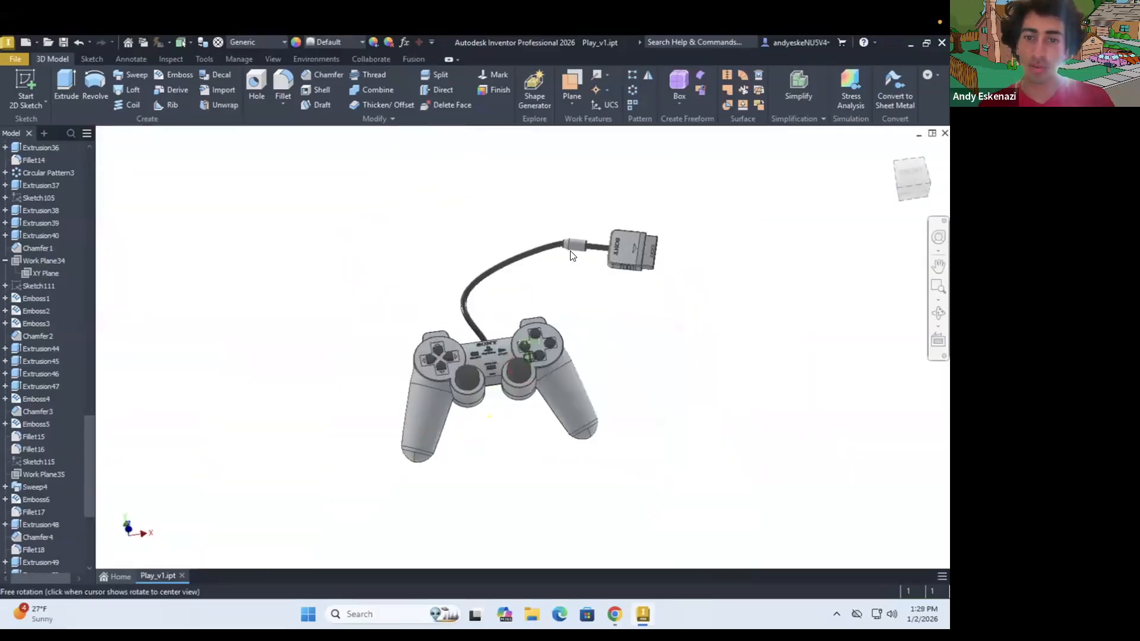
pyautogui.scroll(-4, 525, 363)
pyautogui.scroll(5, 525, 364)
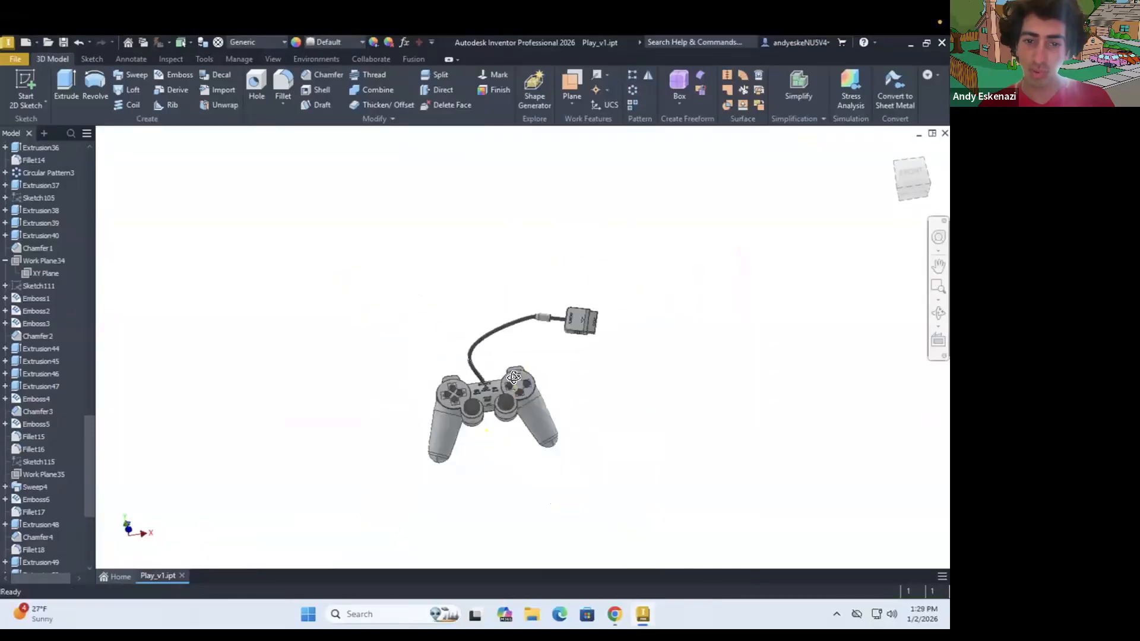
pyautogui.scroll(-5, 542, 344)
pyautogui.scroll(5, 543, 277)
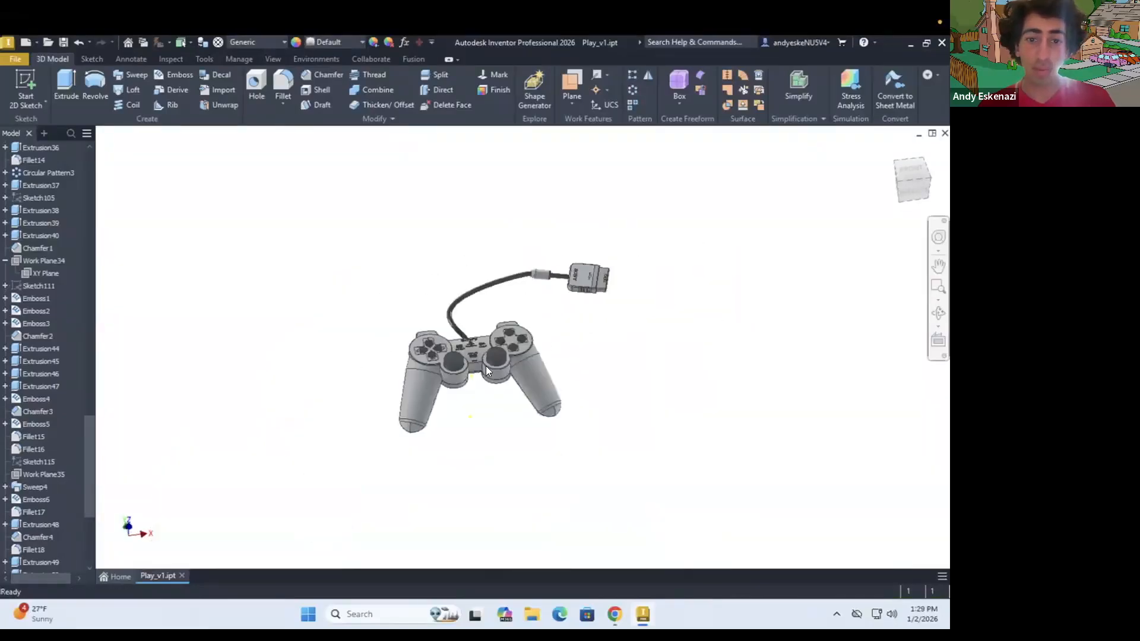
pyautogui.scroll(-4, 483, 352)
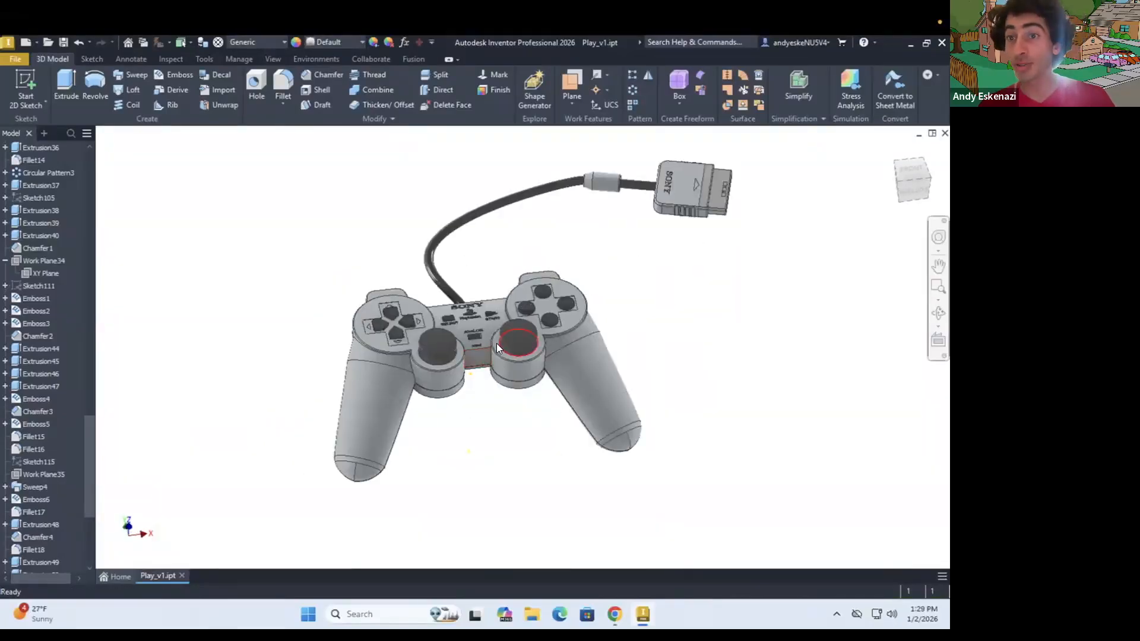